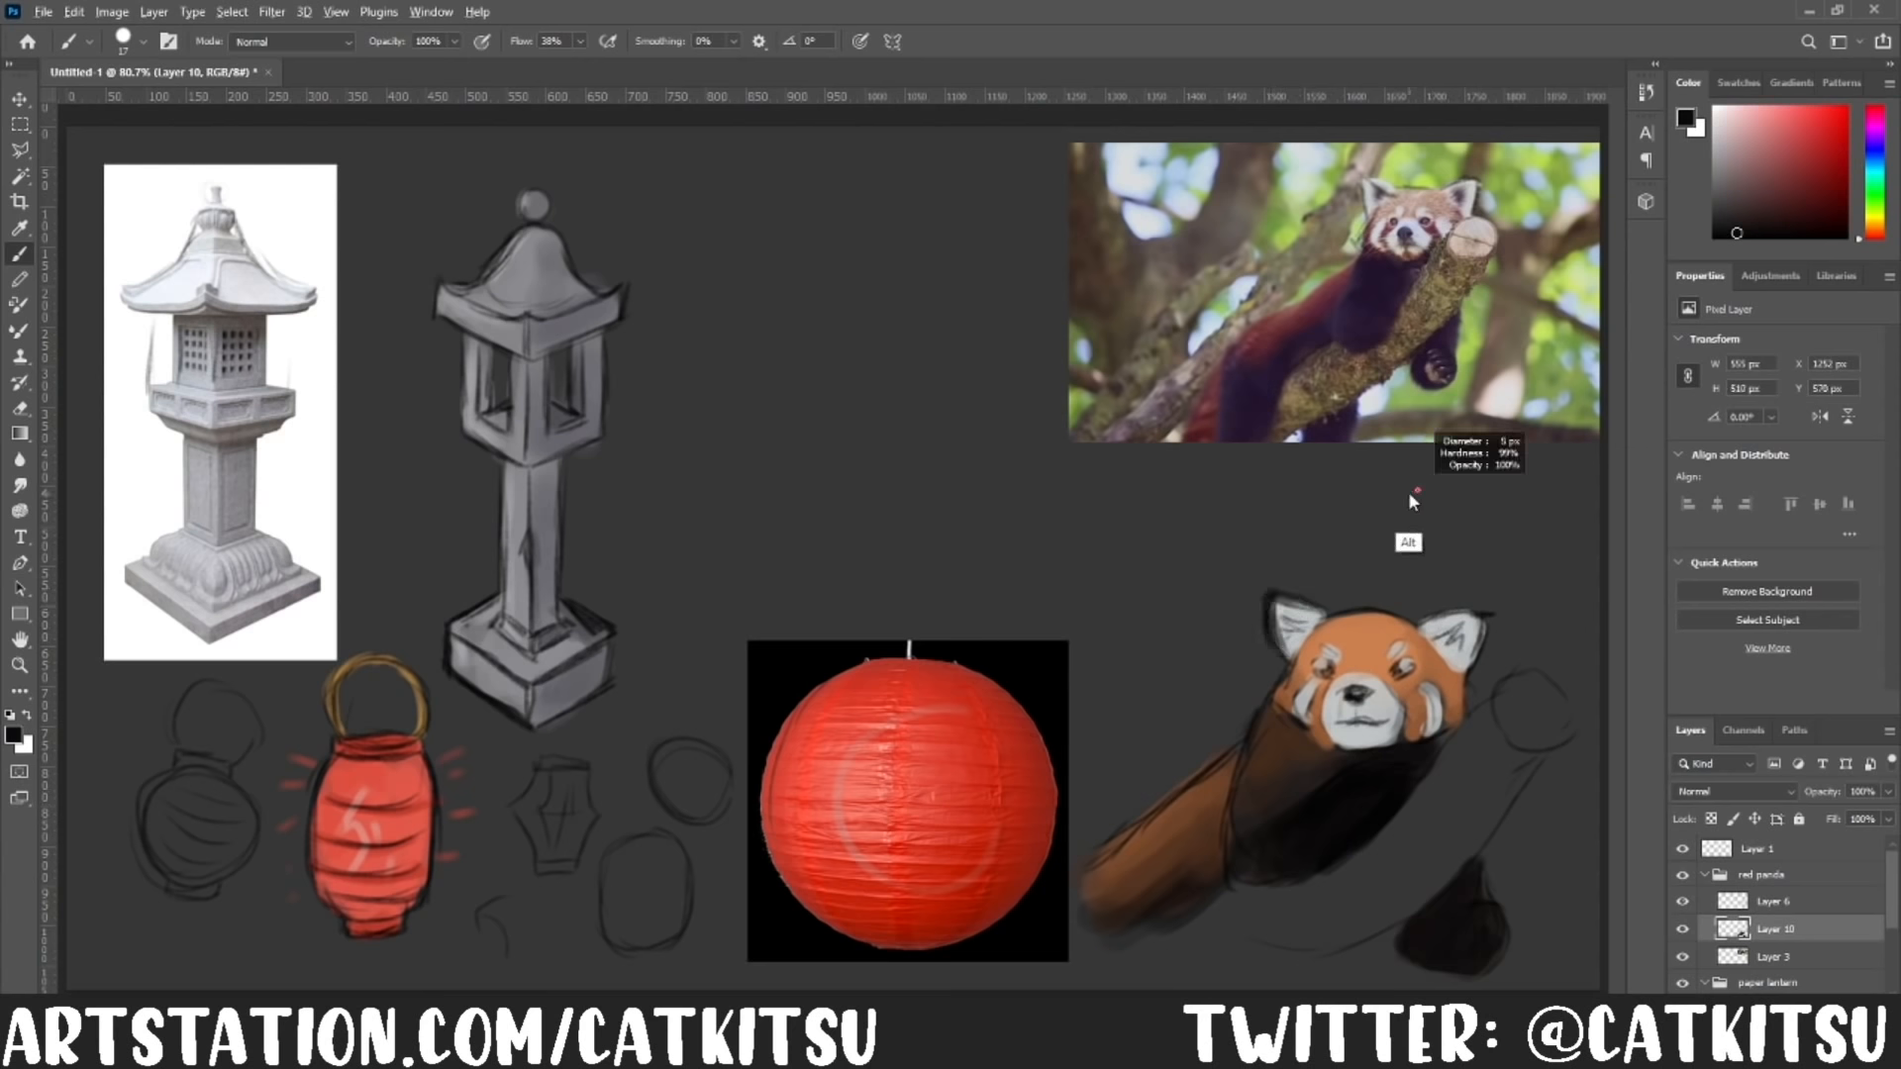
Step: Touch up the red panda's outer cheek and block in the tree branch beneath it with a colour sampled from the reference photo
left_click(1358, 741, "alt")
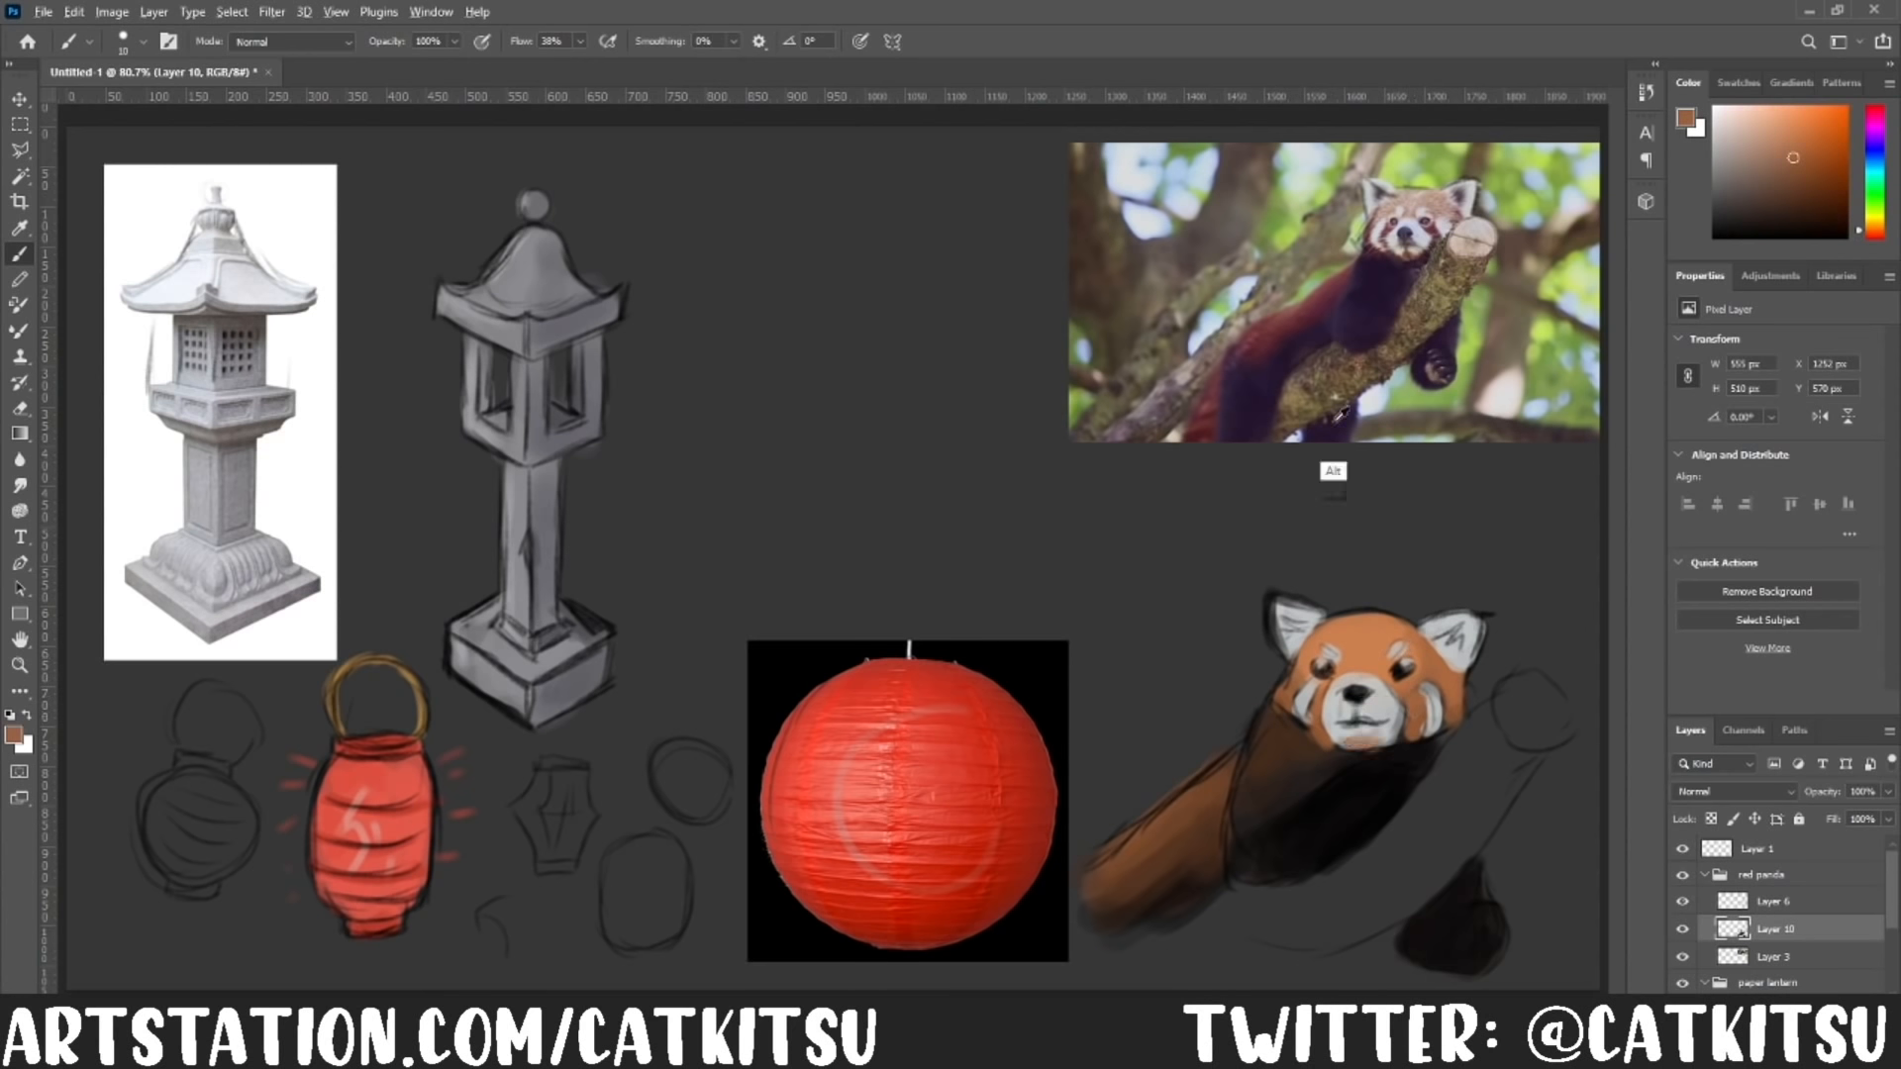
left_click_drag(1446, 643, 1452, 656)
left_click(1448, 287, "alt")
key("bracketright")
key("bracketright")
key("bracketright")
mouse_move(1401, 851)
left_mouse_down()
mouse_move(1287, 916)
mouse_move(1502, 715)
left_mouse_up()
mouse_move(1248, 906)
left_mouse_down()
mouse_move(1331, 927)
mouse_move(1520, 768)
left_mouse_up()
mouse_move(1520, 768)
left_mouse_down()
mouse_move(1534, 698)
mouse_move(1476, 802)
left_mouse_up()
Step: Paint further bark tones sampled from the reference photo's branch over the branch under the red panda
left_click(1426, 317, "alt")
mouse_move(1505, 777)
left_mouse_down()
mouse_move(1446, 857)
mouse_move(1218, 925)
left_mouse_up()
left_click_drag(1288, 926, 1436, 871)
left_click(1468, 223, "alt")
mouse_move(1515, 693)
left_mouse_down()
mouse_move(1545, 733)
mouse_move(1431, 856)
left_mouse_up()
left_click(1423, 310, "alt")
left_click_drag(1455, 807, 1257, 906)
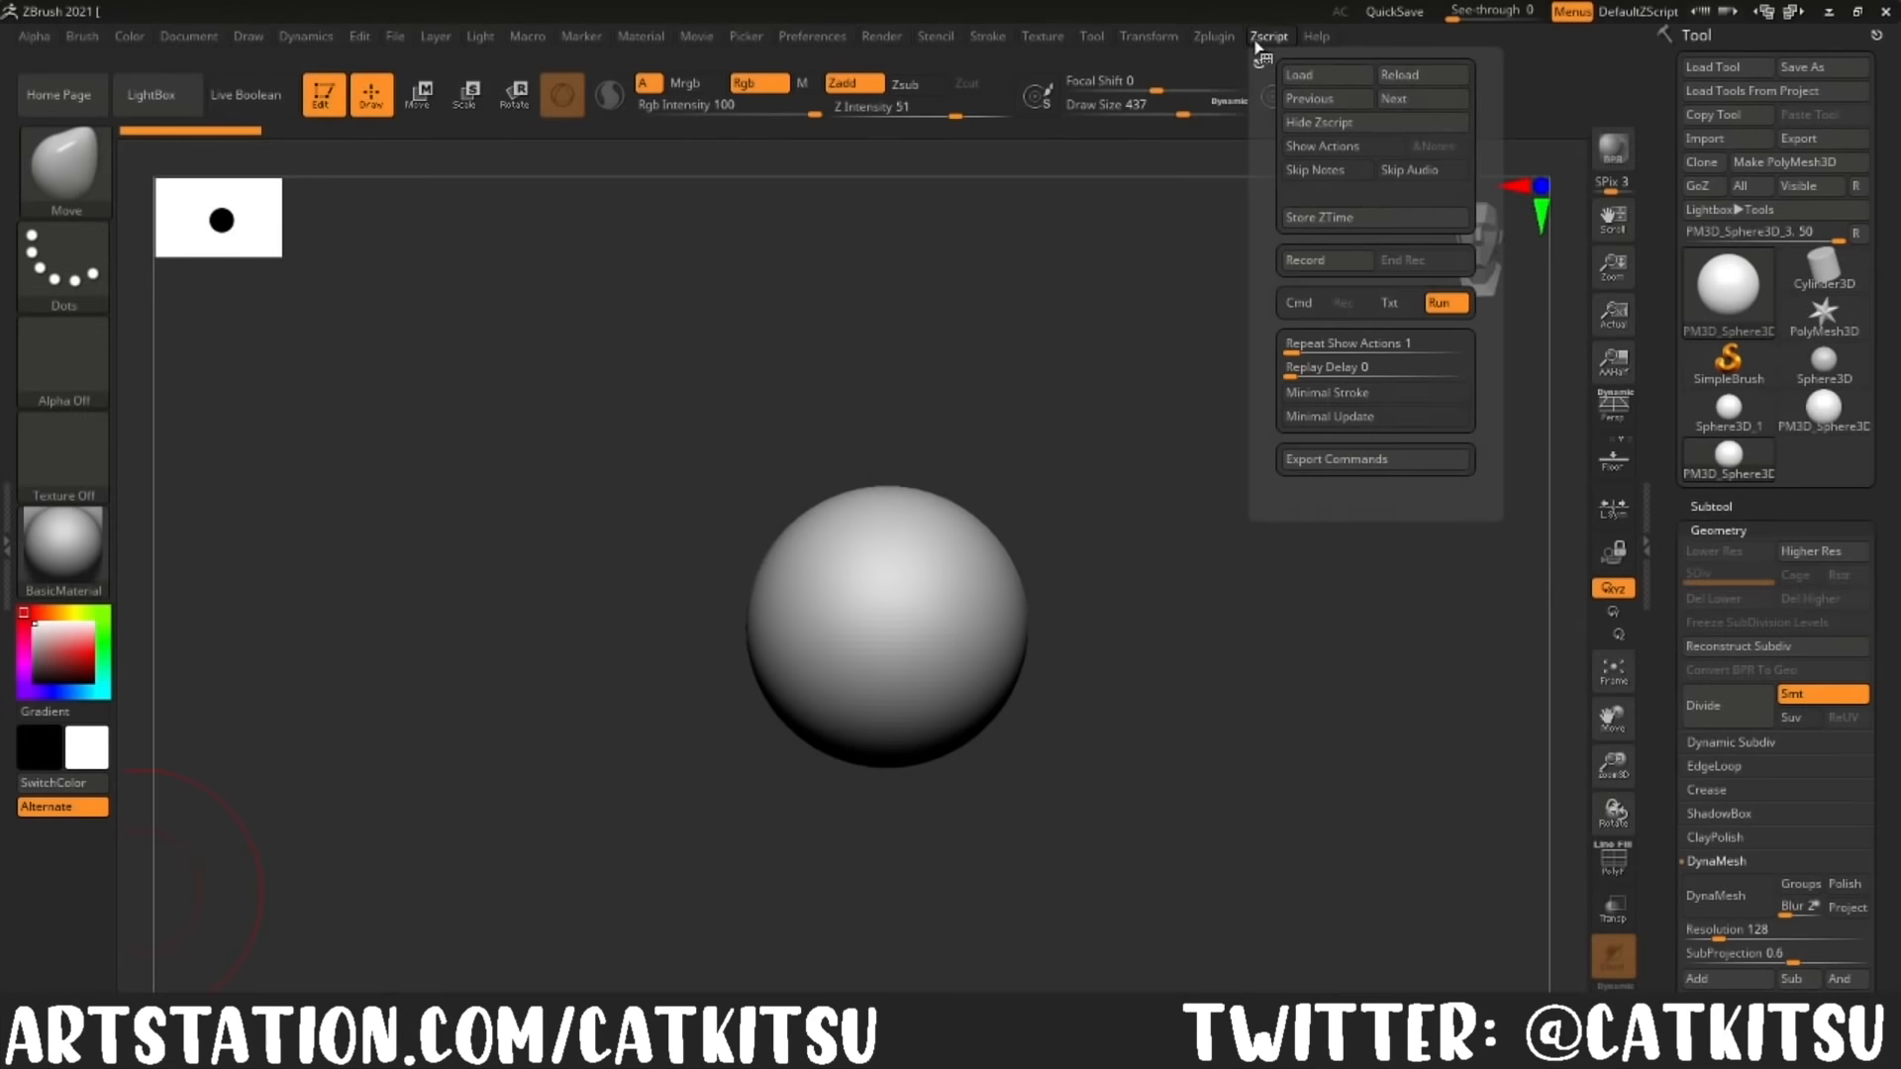
Step: In ZBrush, pull the sphere with the Move brush into a tall egg-shaped body with a broad base
mouse_move(1148, 37)
left_click(1235, 599)
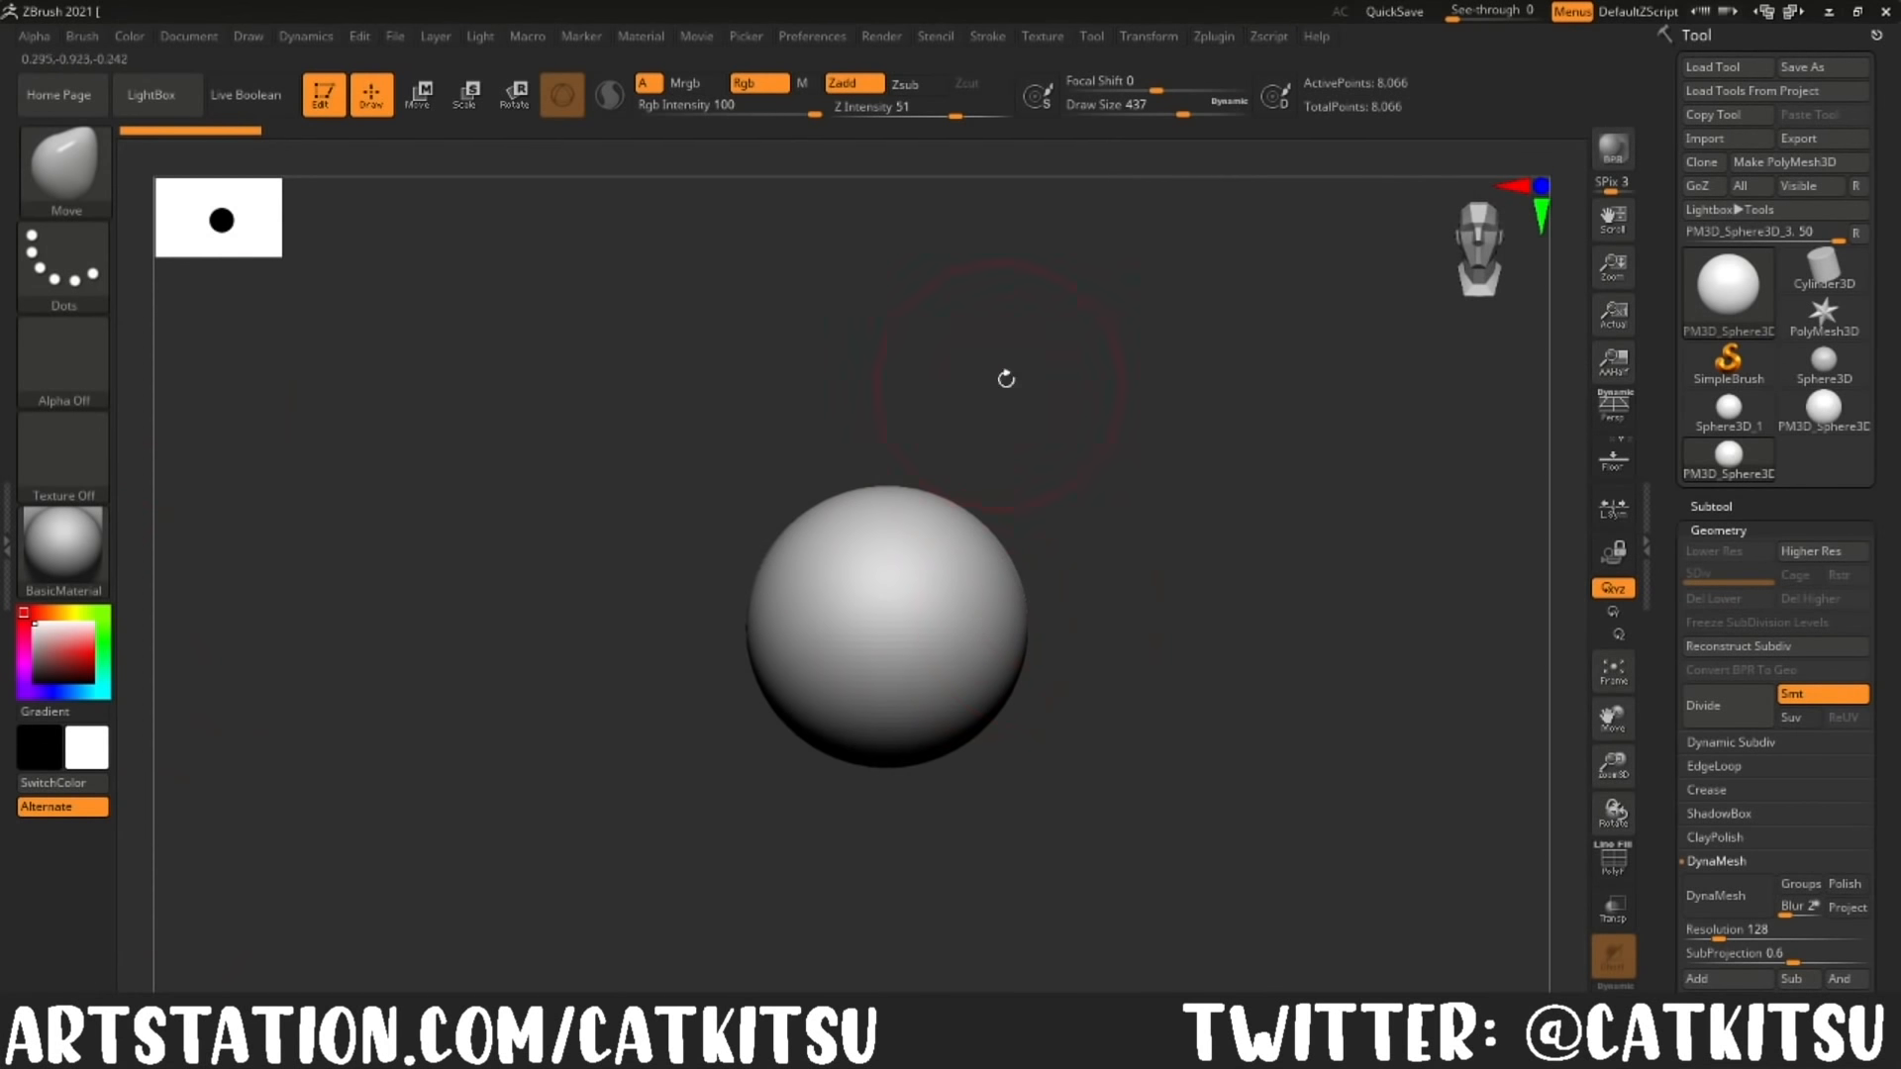
left_click_drag(919, 476, 919, 403)
key("ctrl")
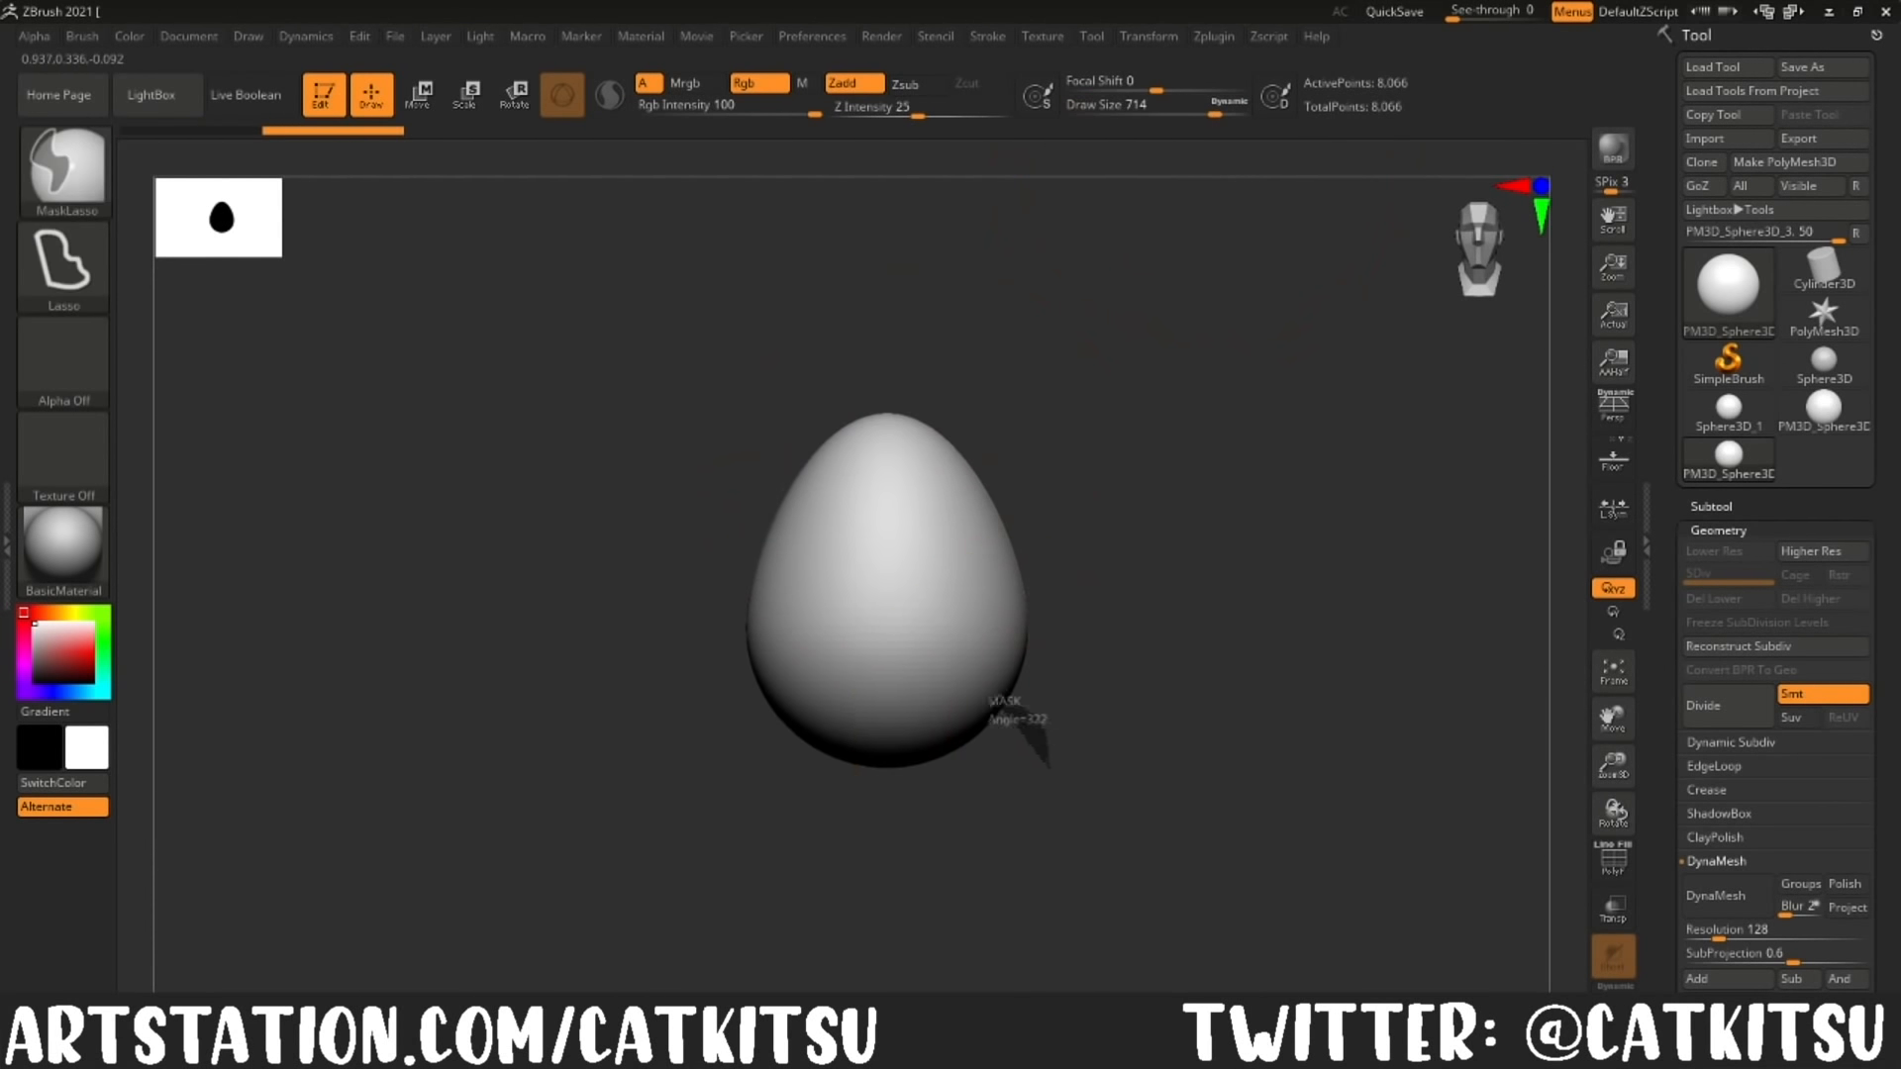
left_click_drag(976, 711, 1027, 734)
left_click_drag(962, 530, 1016, 509)
mouse_move(1158, 525)
left_mouse_down()
mouse_move(1261, 539)
mouse_move(1169, 584)
left_mouse_up()
left_click_drag(1008, 750, 1002, 767)
left_click_drag(1052, 653, 1038, 656)
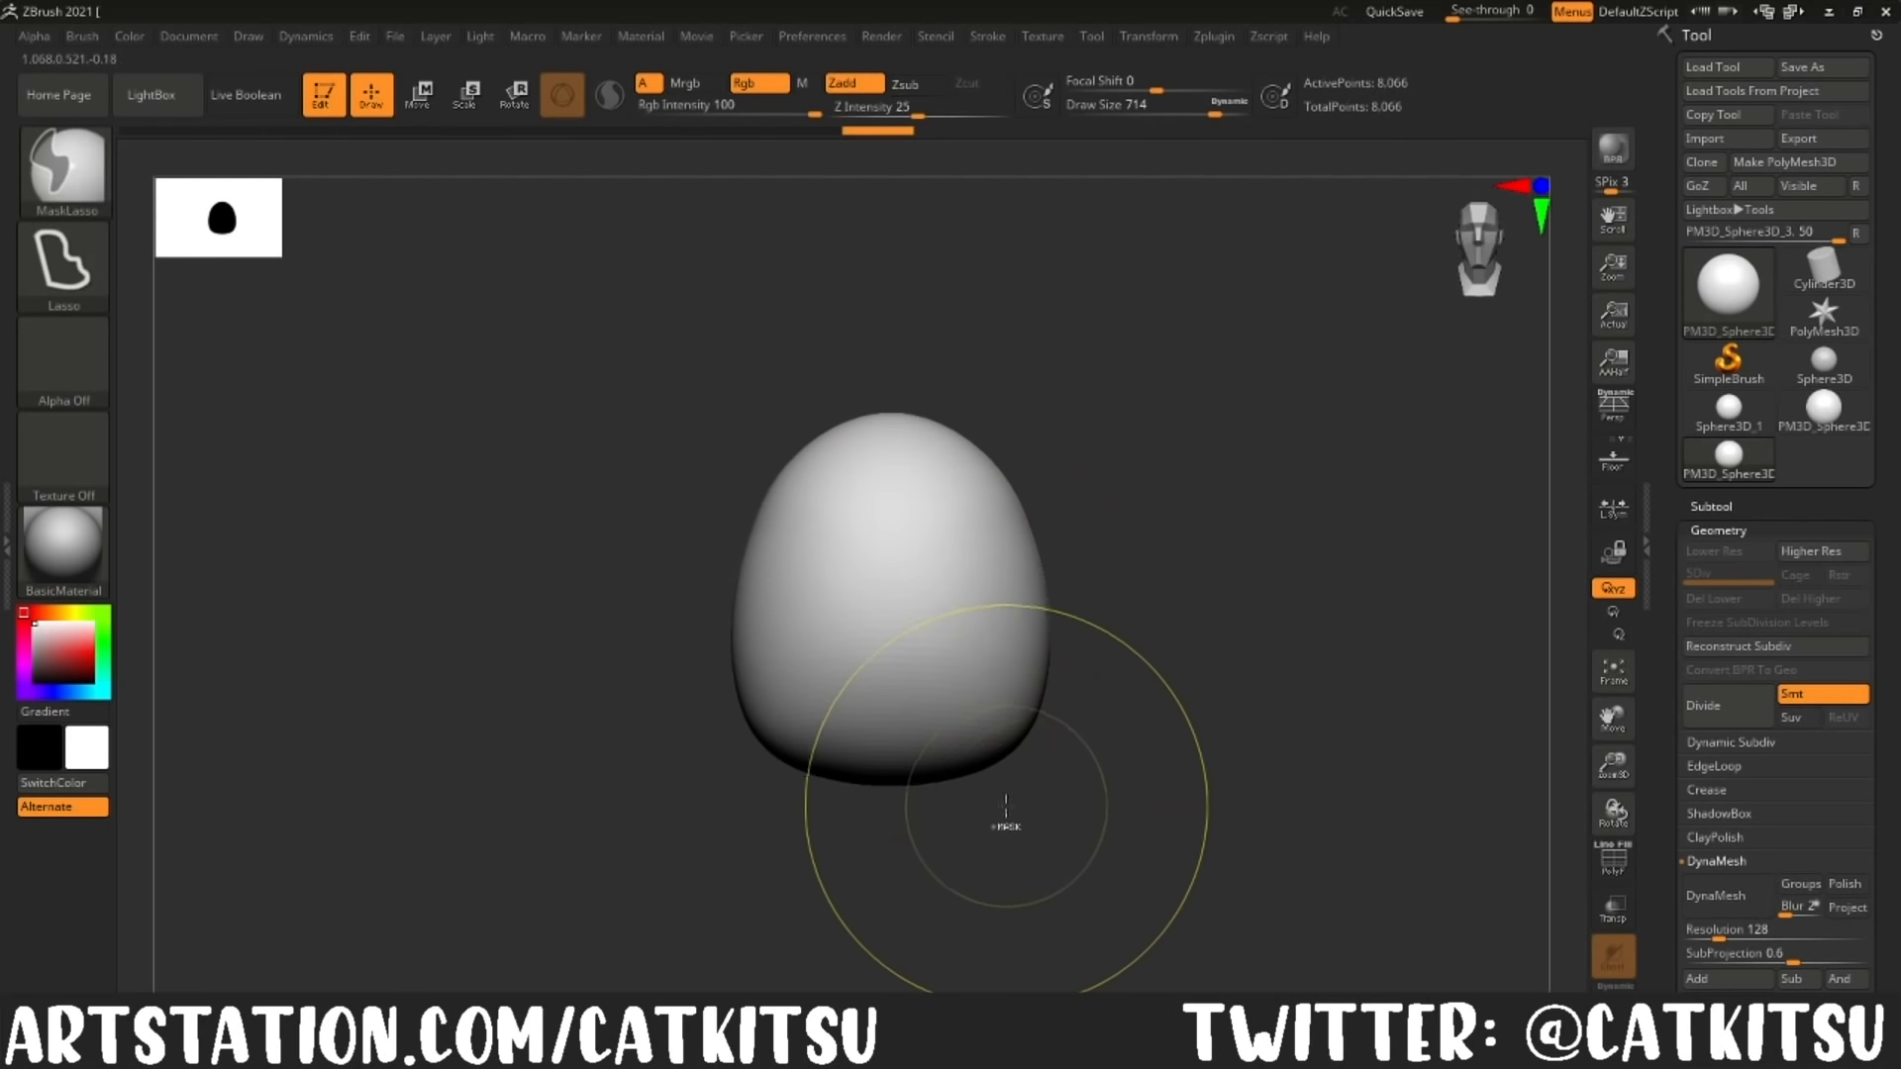
Step: Lasso-mask two foot areas at the body's lower front, divide the mesh and invert the mask
mouse_move(1005, 823)
left_mouse_down("ctrl")
mouse_move(921, 739)
mouse_move(917, 833)
left_mouse_up("ctrl")
left_click(1703, 706)
left_click(1145, 745, "ctrl")
left_click(1146, 738, "ctrl")
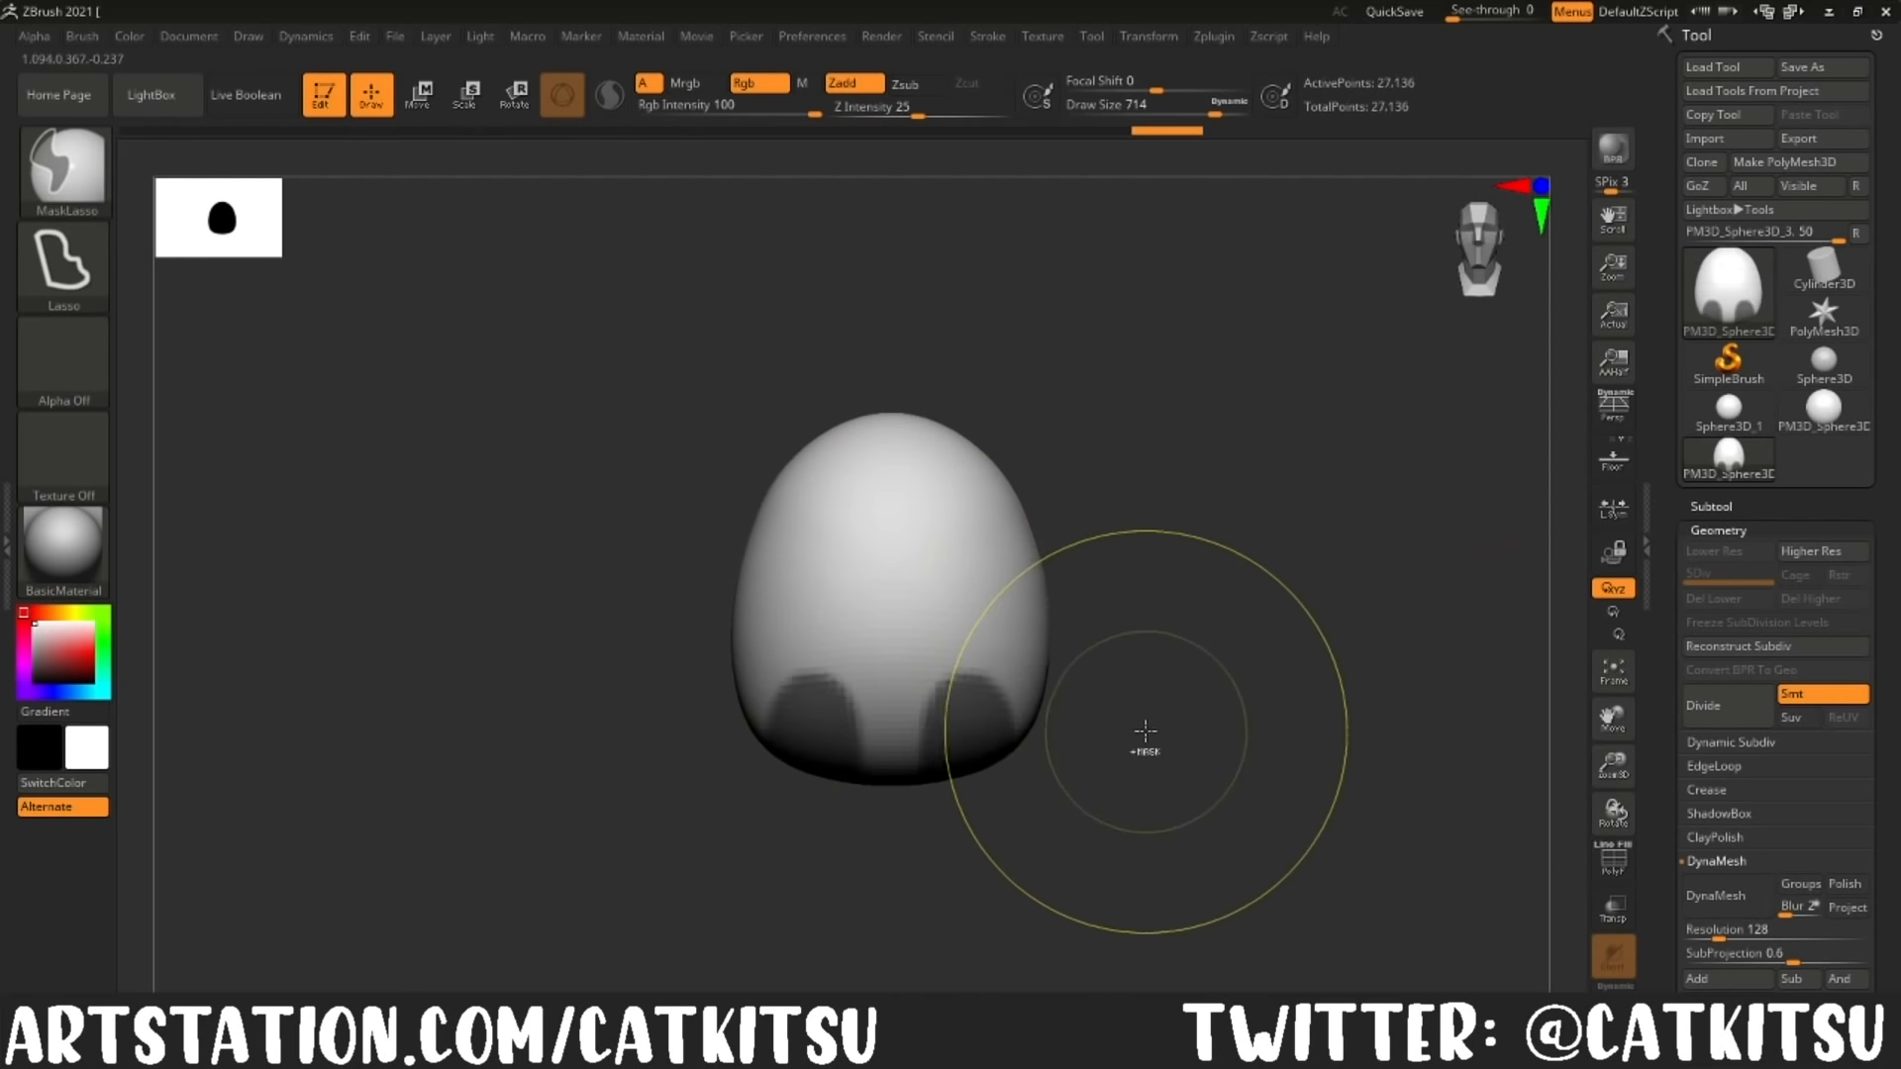
left_click(1146, 741, "ctrl")
Step: Pull the two unmasked feet outward into rounded paws using the Move brush at draw size 293
left_click_drag(1145, 745, 1045, 849, "shift")
mouse_move(998, 731)
left_mouse_down()
mouse_move(959, 717)
mouse_move(972, 738)
left_mouse_up()
mouse_move(926, 842)
left_mouse_down()
mouse_move(1023, 857)
mouse_move(965, 854)
left_mouse_up()
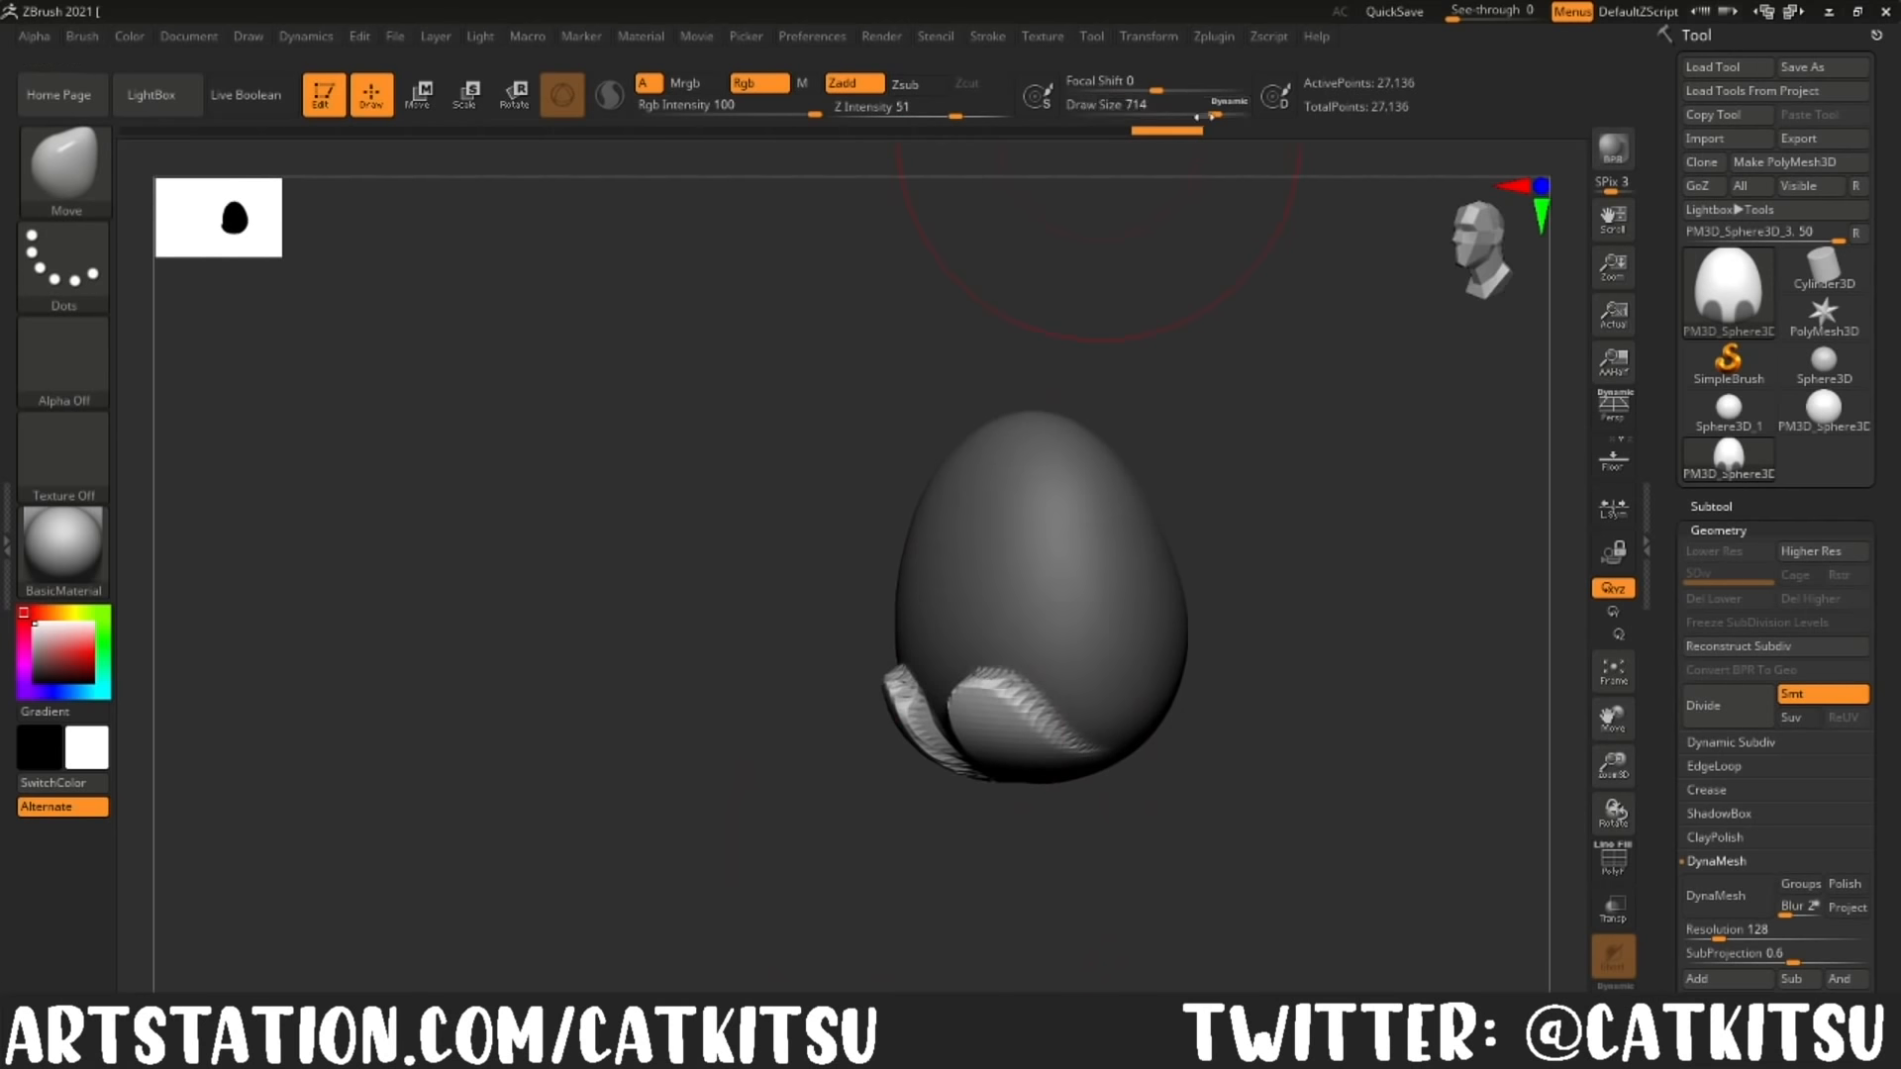
left_click(1164, 112)
left_click_drag(1016, 758, 1006, 781)
left_click_drag(1075, 864, 1173, 860)
left_click_drag(1082, 793, 1119, 798)
left_click_drag(1025, 762, 1027, 777)
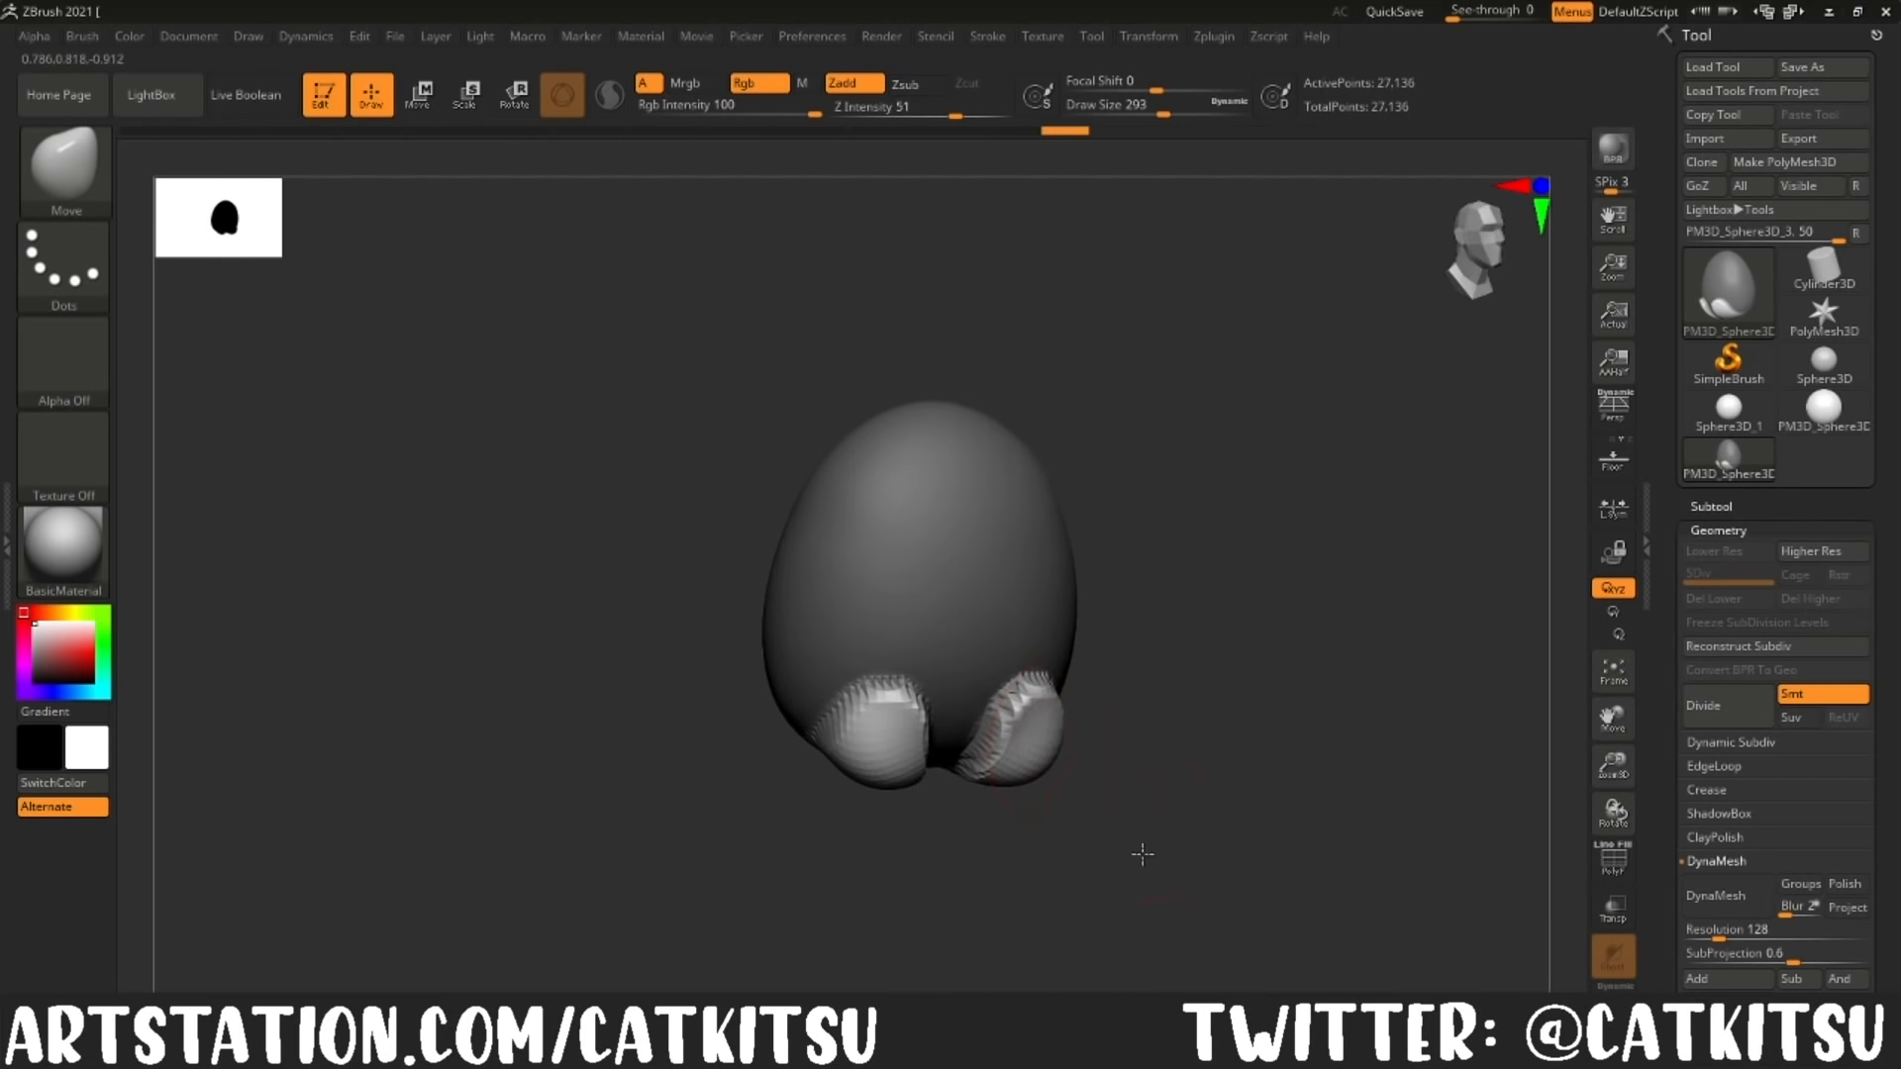
Step: Isolate the arm areas on the body's sides with an inverted lasso mask, pull the arms out at draw size 393 and clear the mask
left_click_drag(1142, 853, 1167, 798, "shift")
mouse_move(1374, 625)
left_mouse_down("alt")
mouse_move(1303, 594)
mouse_move(1286, 629)
left_mouse_up("alt")
left_click_drag(1228, 595, 1094, 566, "ctrl")
left_click(1171, 518, "ctrl")
key("bracketright")
mouse_move(1166, 634)
left_mouse_down()
mouse_move(1218, 684)
mouse_move(1160, 735)
left_mouse_up()
mouse_move(993, 654)
left_mouse_down()
mouse_move(1006, 683)
mouse_move(1098, 728)
left_mouse_up()
left_click_drag(1030, 584, 1051, 594)
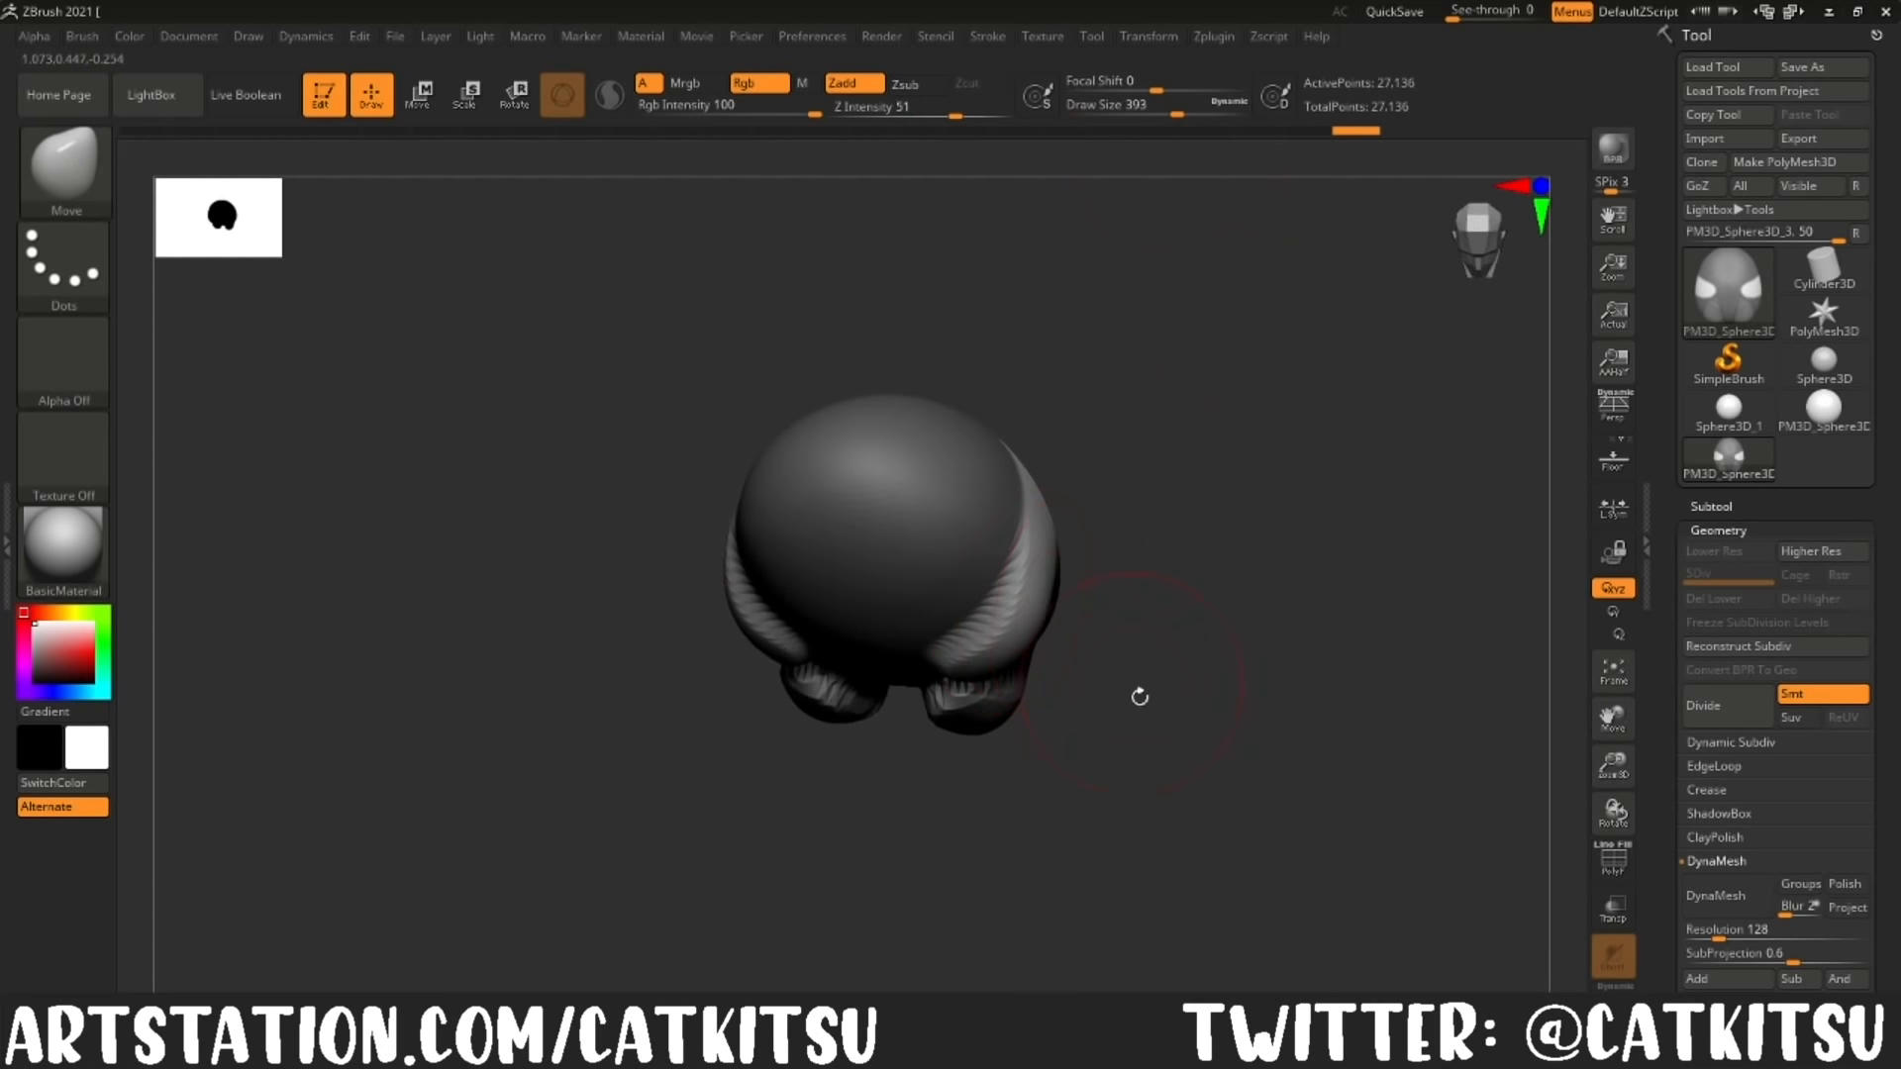
left_click_drag(1140, 697, 1119, 742)
left_click_drag(1113, 748, 1210, 795)
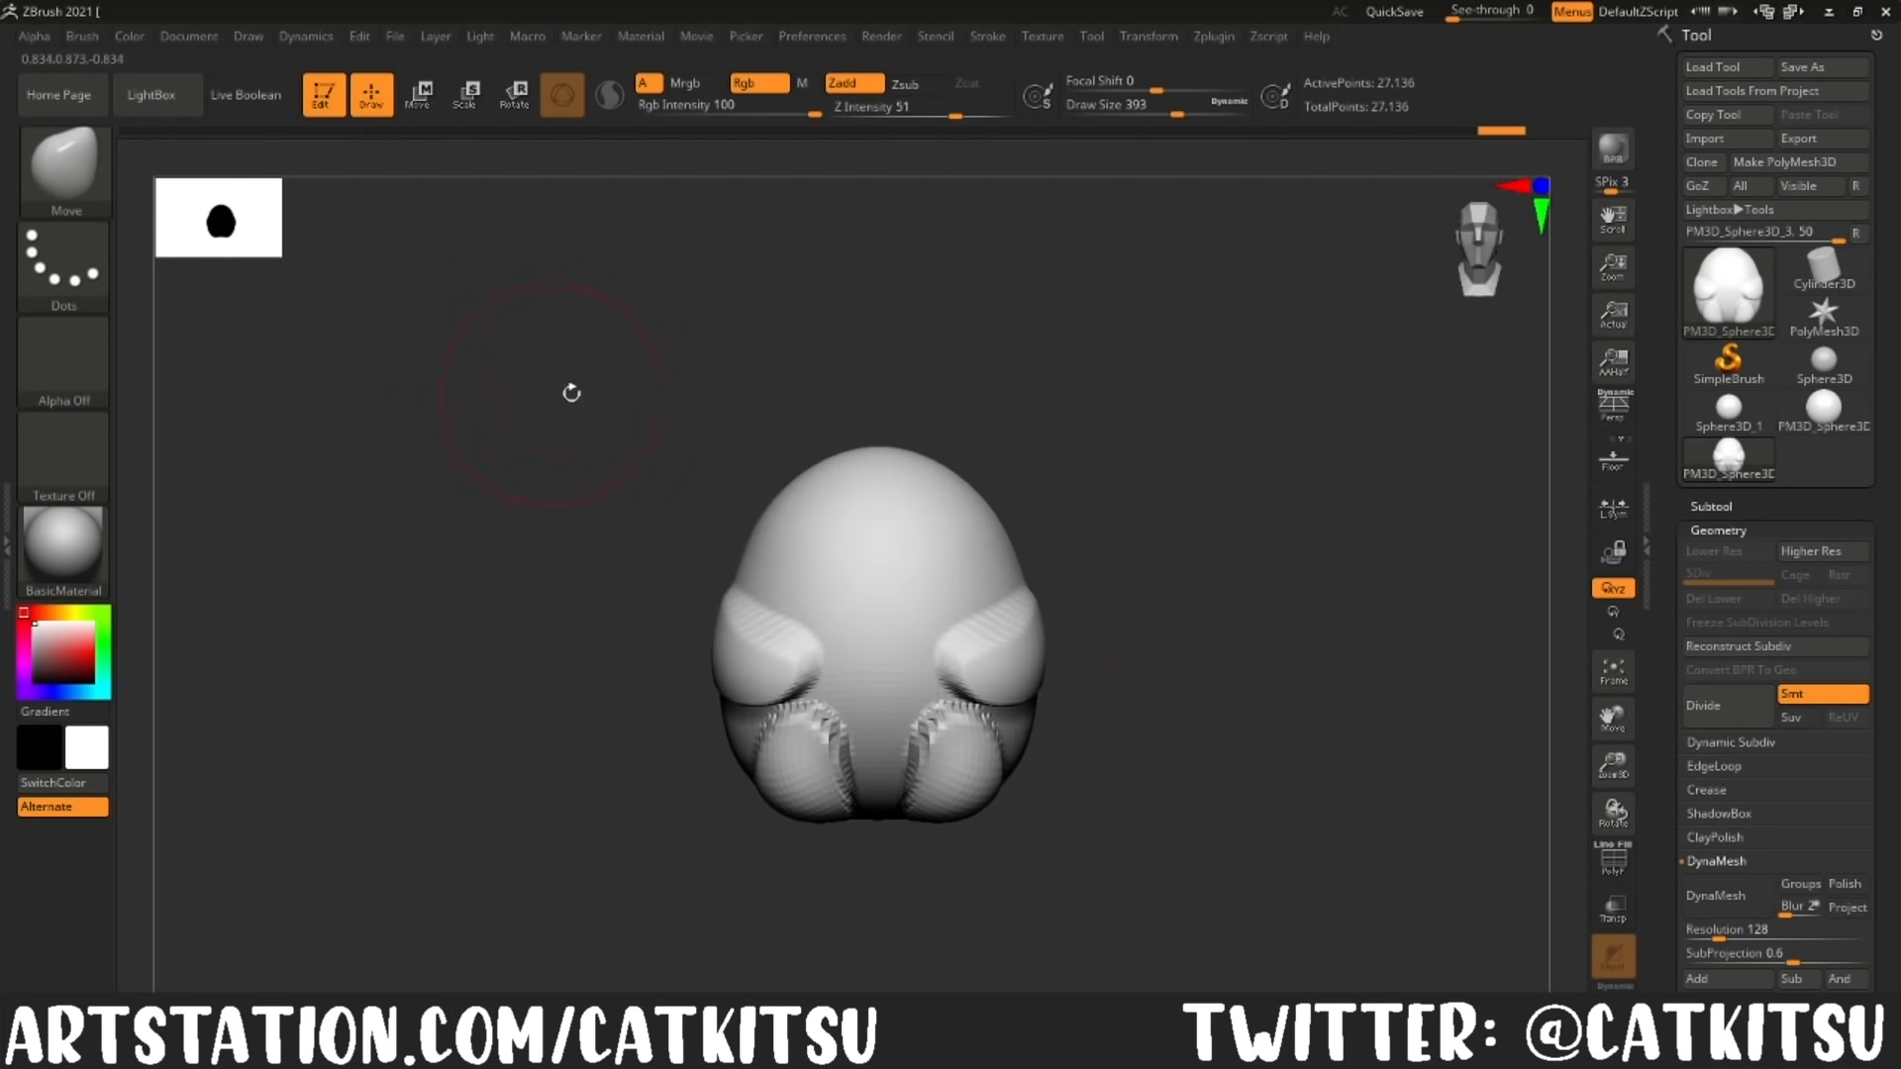
Step: Isolate the ear areas with an inverted lasso mask and pull two pointed ears up at draw size 262, then clear the mask
mouse_move(951, 438)
left_mouse_down("ctrl")
mouse_move(1000, 466)
mouse_move(1020, 394)
left_mouse_up("ctrl")
left_click(1218, 645, "ctrl")
left_click(1130, 115)
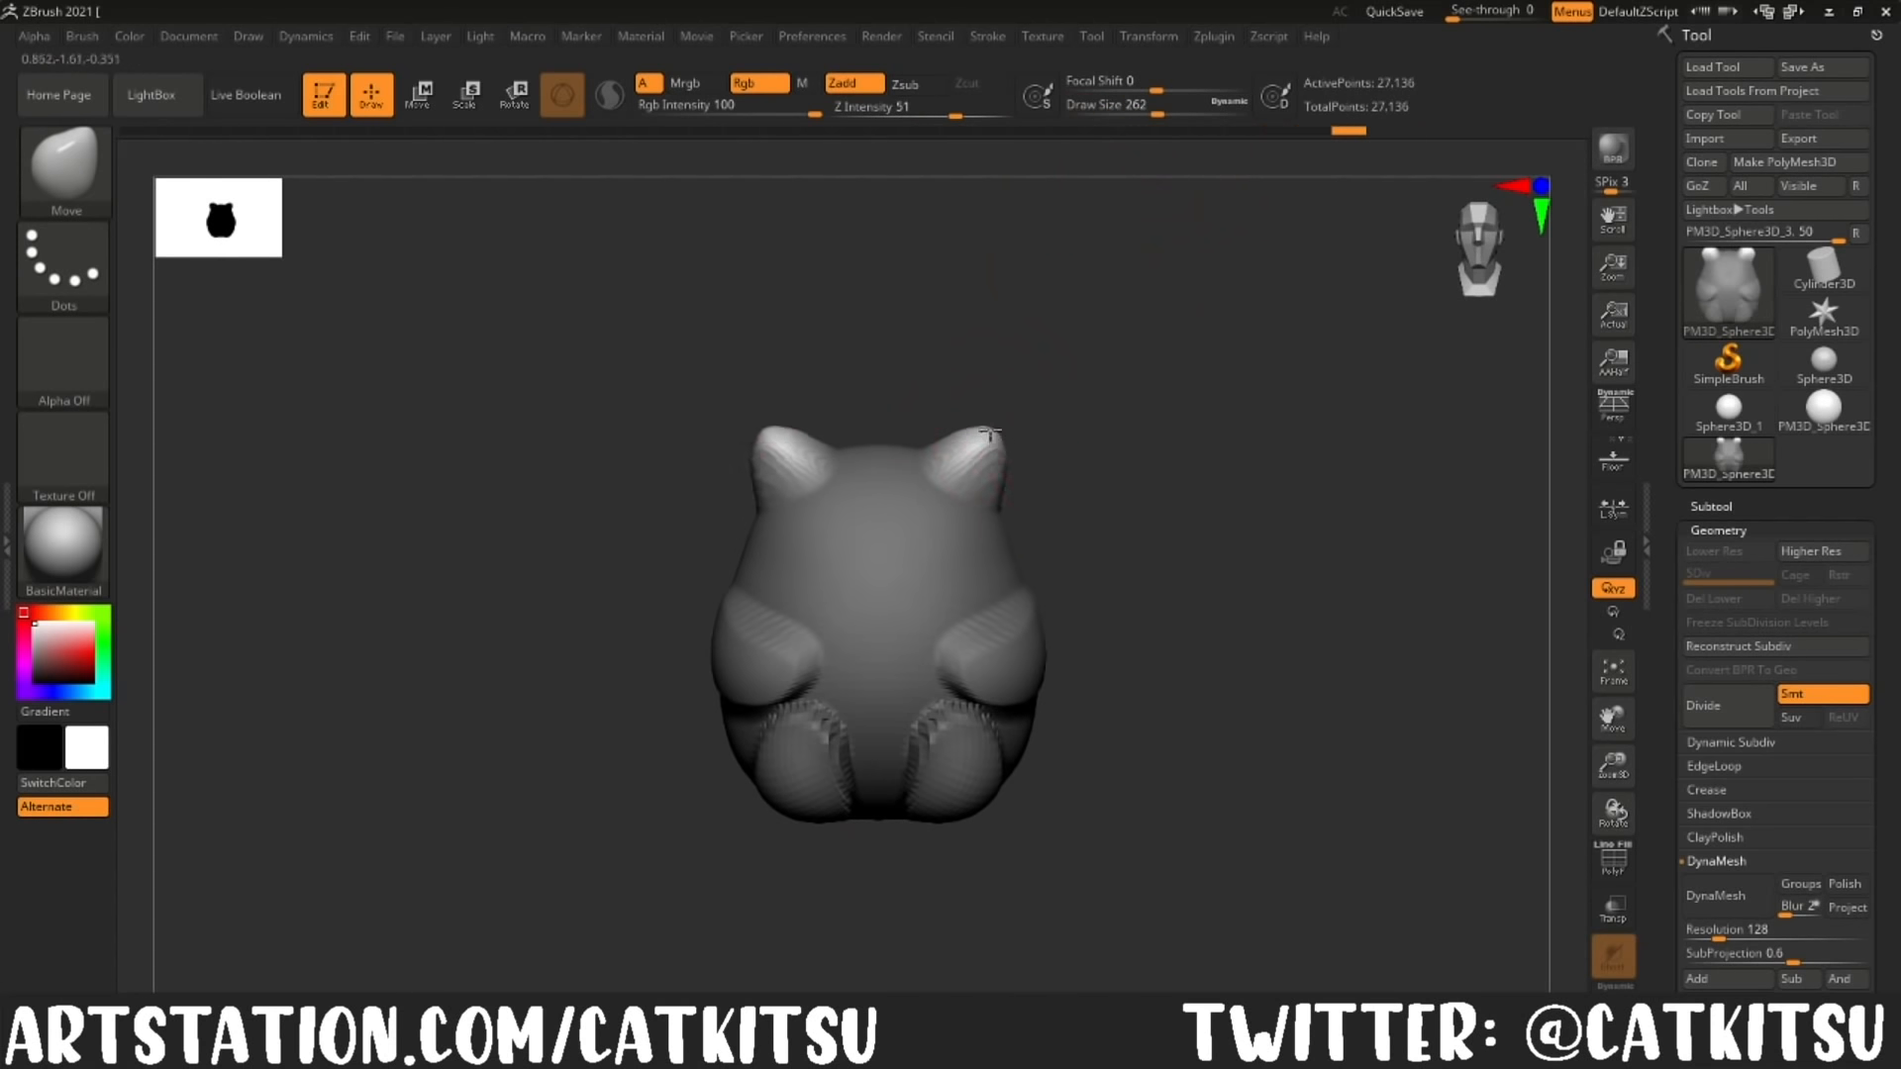
left_click_drag(1086, 400, 1069, 426, "ctrl")
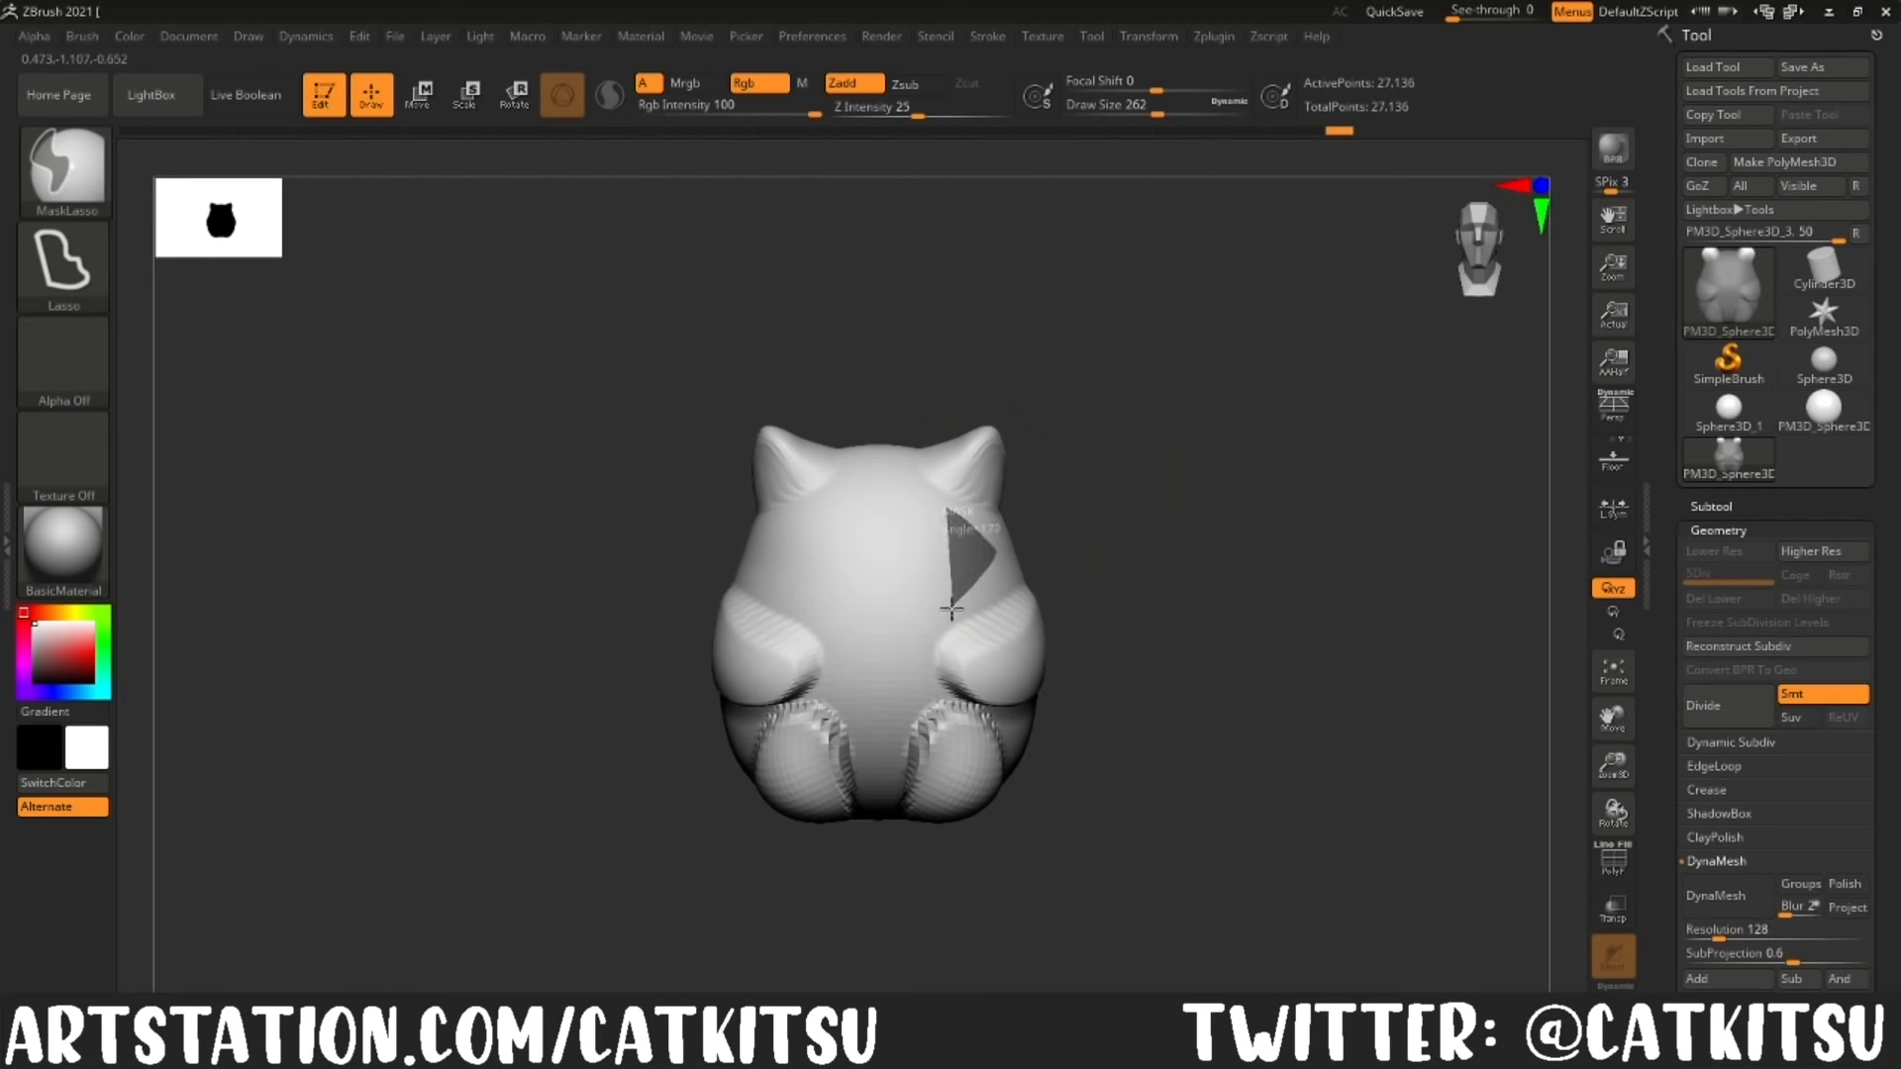
Step: Try to pull out cheek tufts through triangular lasso-masked areas below the ears, then undo the attempt
left_click_drag(952, 609, 950, 605, "ctrl")
left_click(1129, 603, "ctrl")
left_click_drag(1128, 603, 1069, 659)
left_click_drag(968, 554, 996, 584)
mouse_move(1135, 576)
left_mouse_down()
mouse_move(1184, 544)
mouse_move(1124, 594)
left_mouse_up()
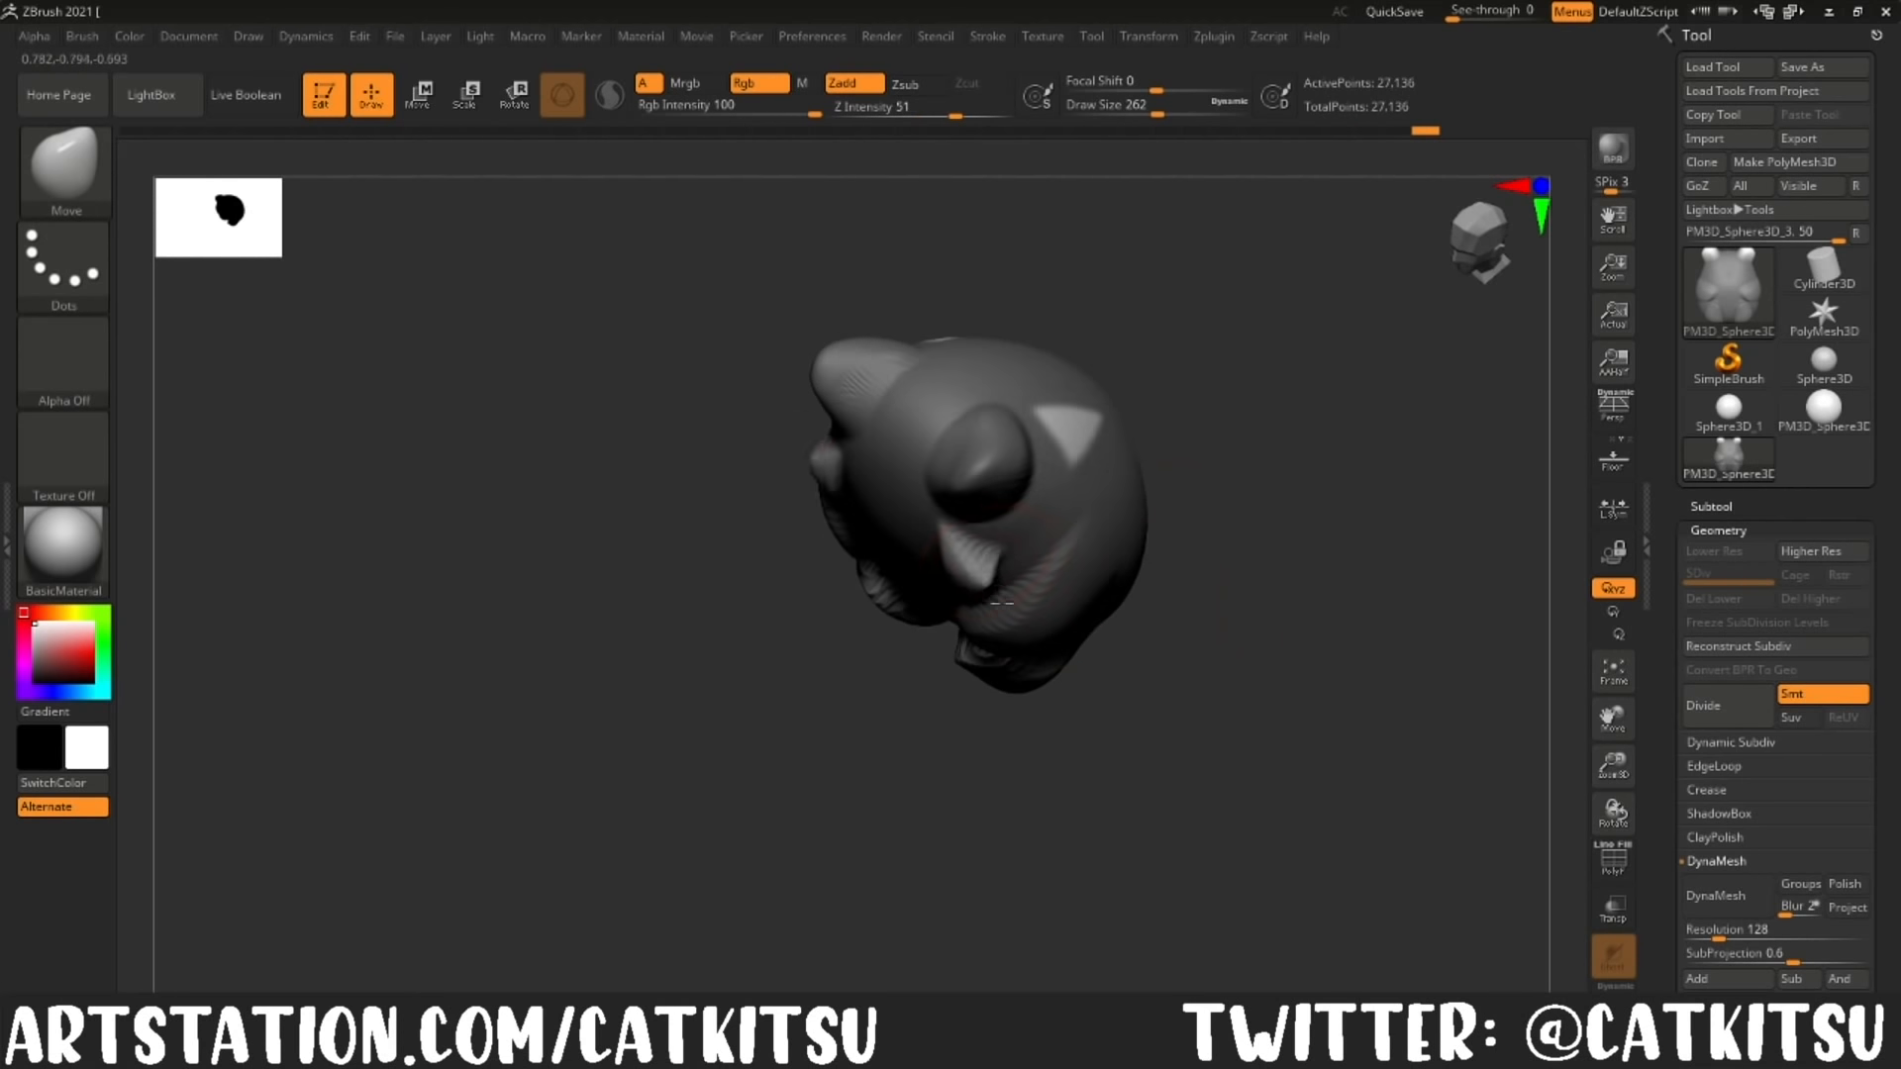
left_click_drag(1002, 602, 785, 487)
key("ctrl+z")
left_click_drag(1175, 657, 1230, 596, "shift")
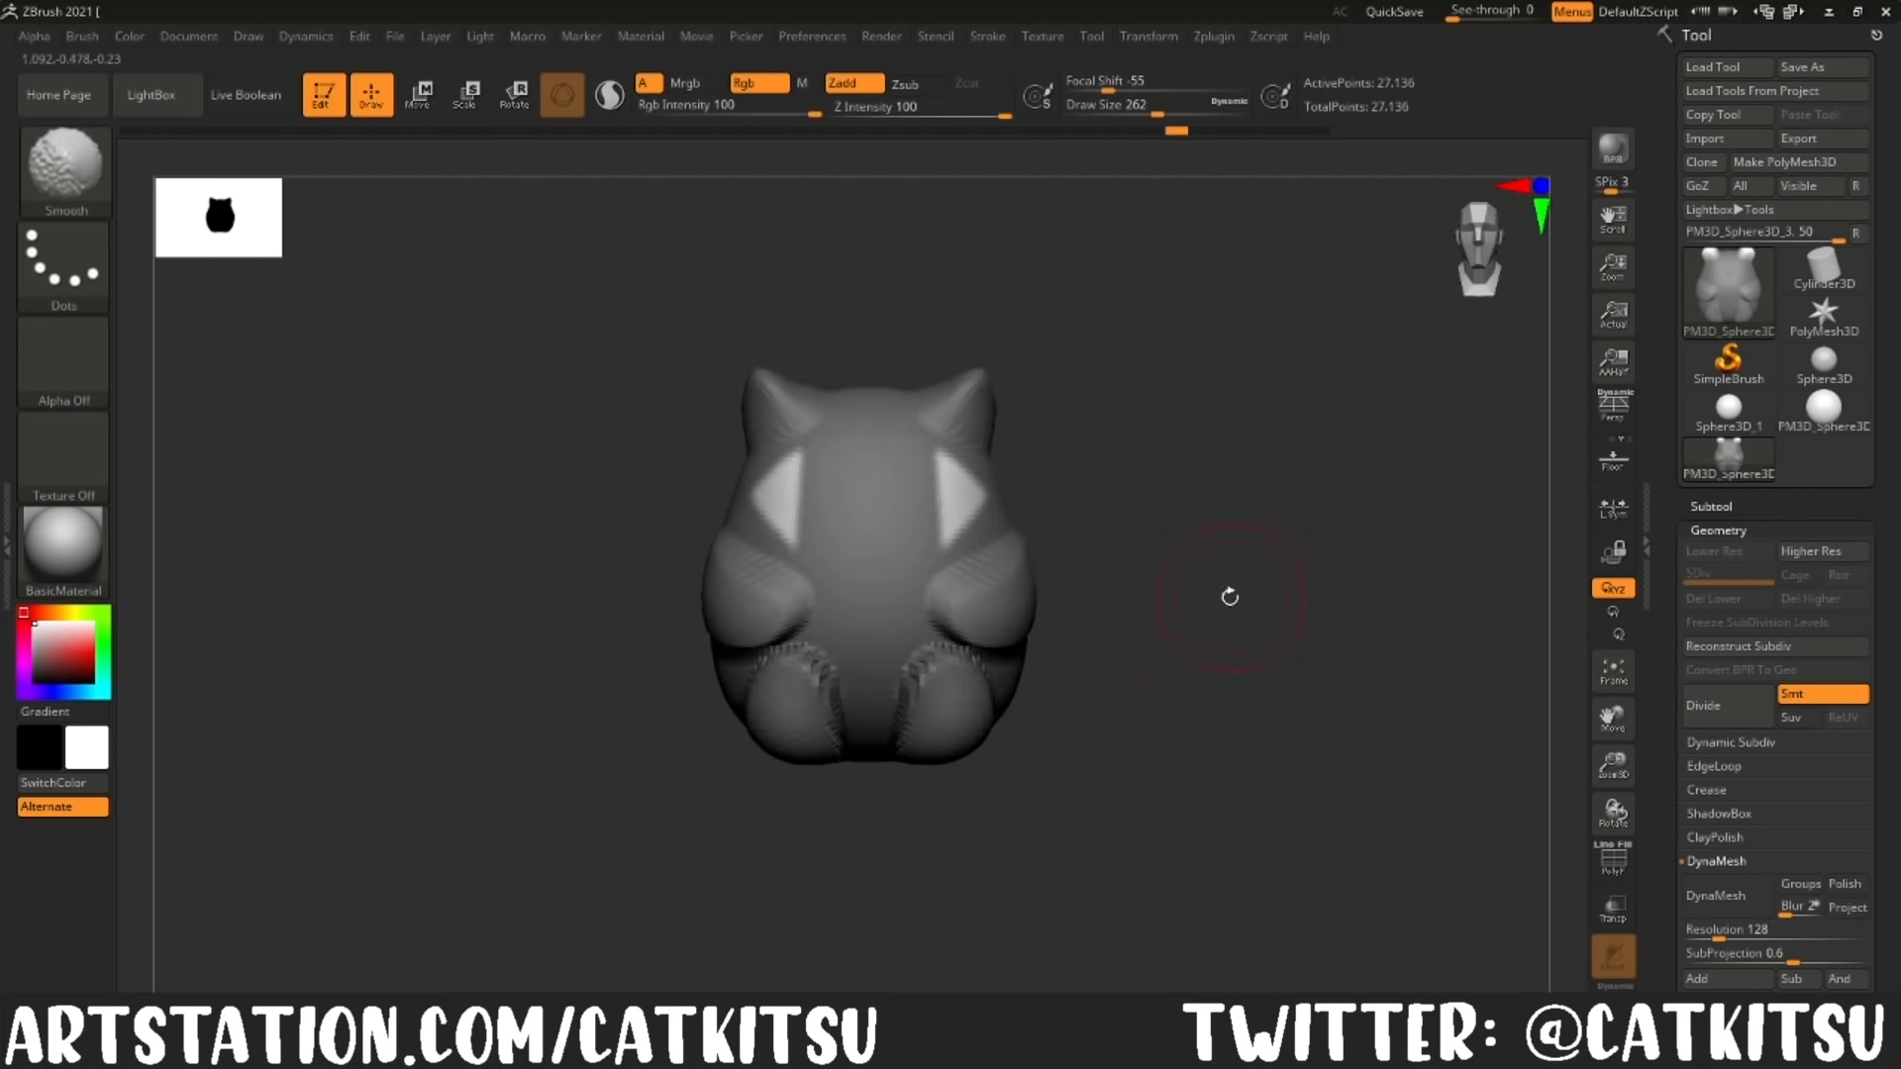
key("ctrl+z")
key("ctrl+z")
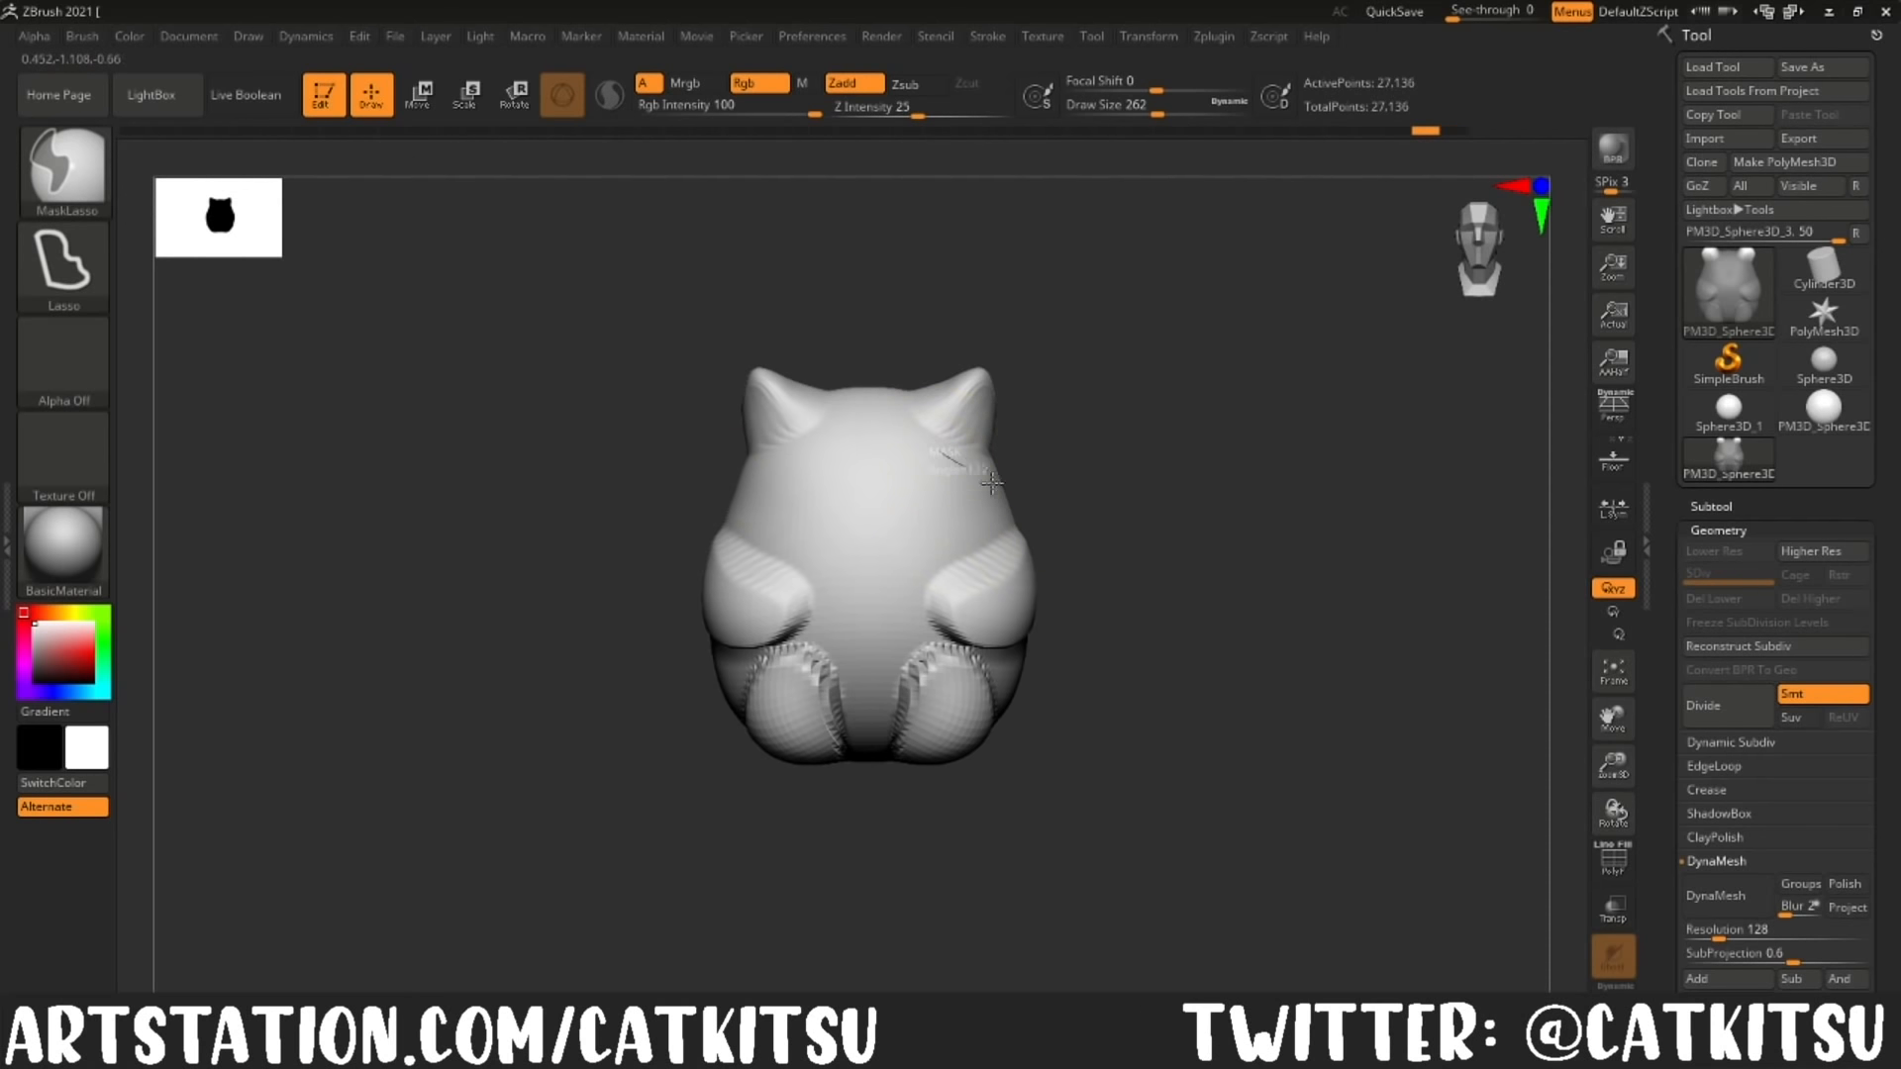
Step: Isolate the cheek areas again with an inverted mask and pull out pointed cheek tufts at draw size 280
mouse_move(1059, 561)
left_mouse_down()
mouse_move(980, 498)
mouse_move(1317, 620)
left_mouse_up()
key("ctrl+z")
left_click(1197, 109)
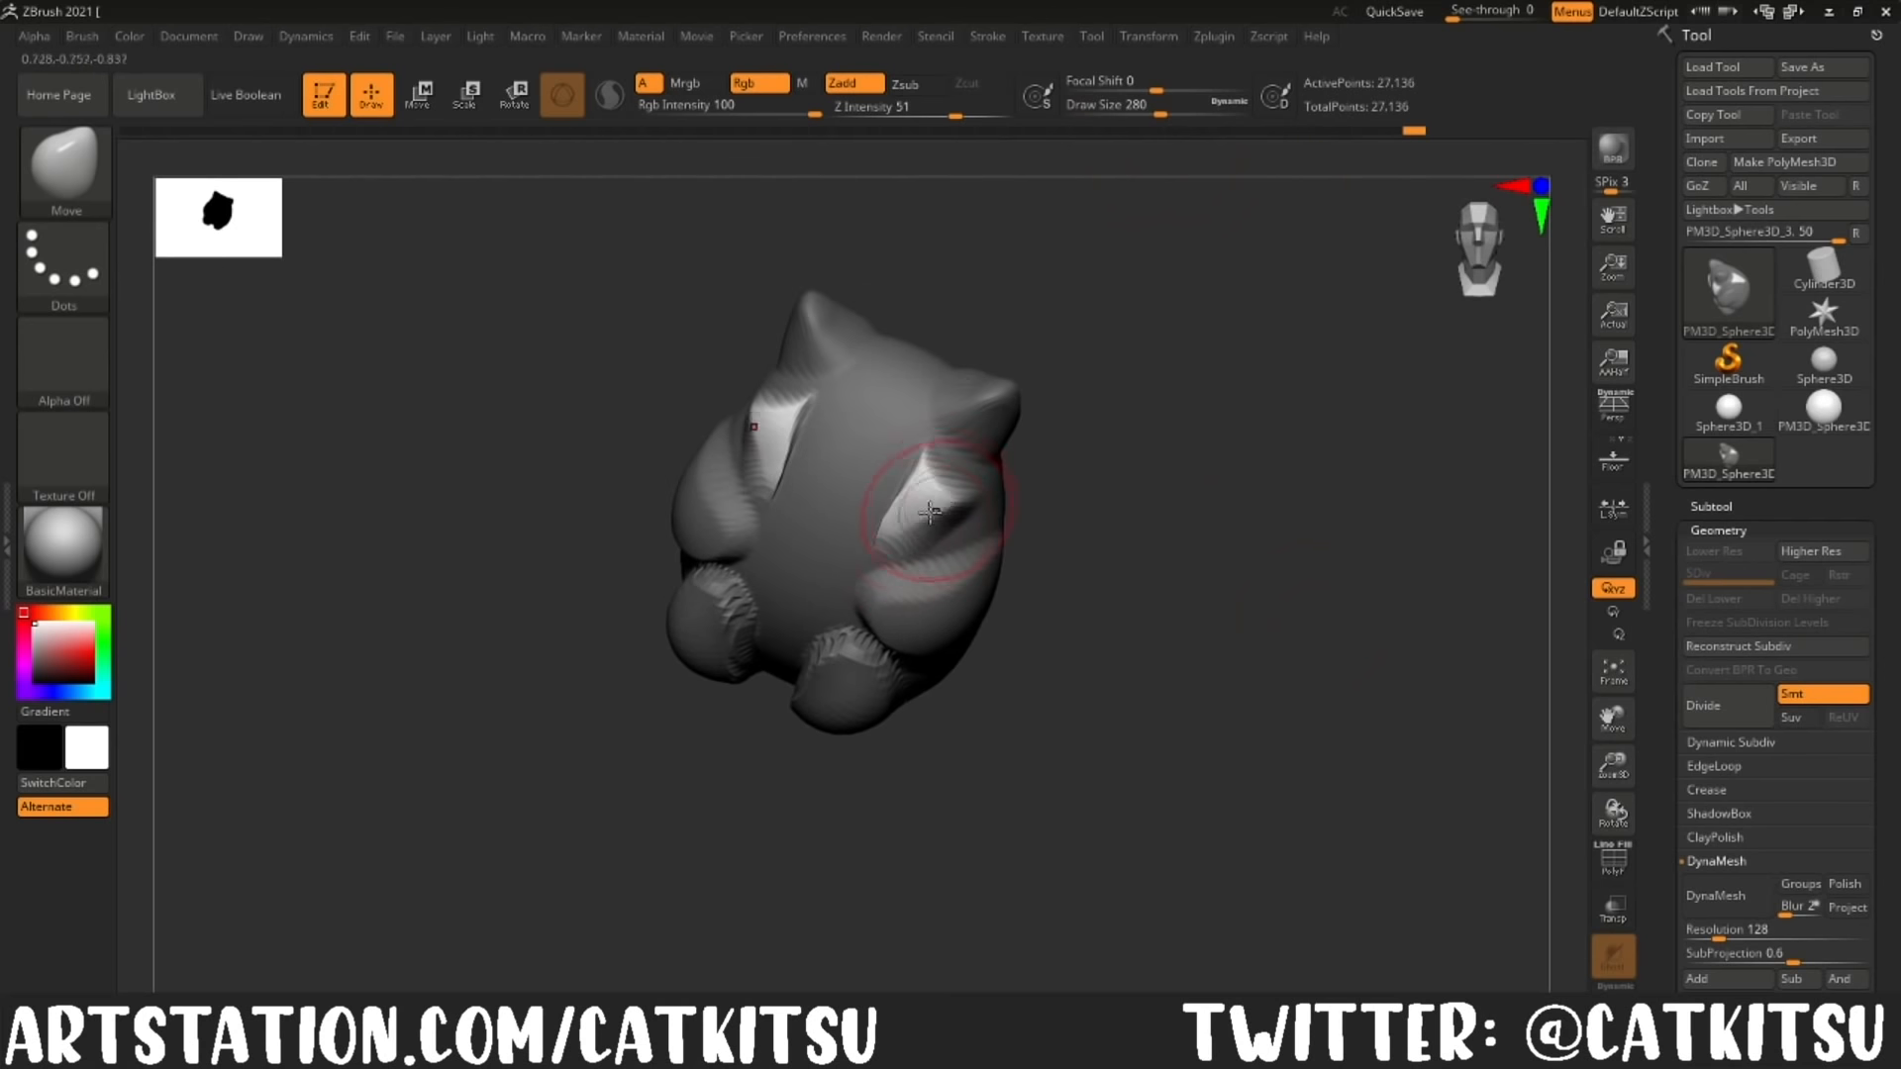
mouse_move(1099, 584)
left_mouse_down()
mouse_move(1230, 658)
mouse_move(1199, 705)
left_mouse_up()
left_click_drag(884, 498, 871, 507, "ctrl")
Step: Isolate the upper muzzle area at the centre of the face, pull it forward and clear the mask
left_click(1099, 634, "ctrl")
left_click_drag(1099, 634, 1040, 594)
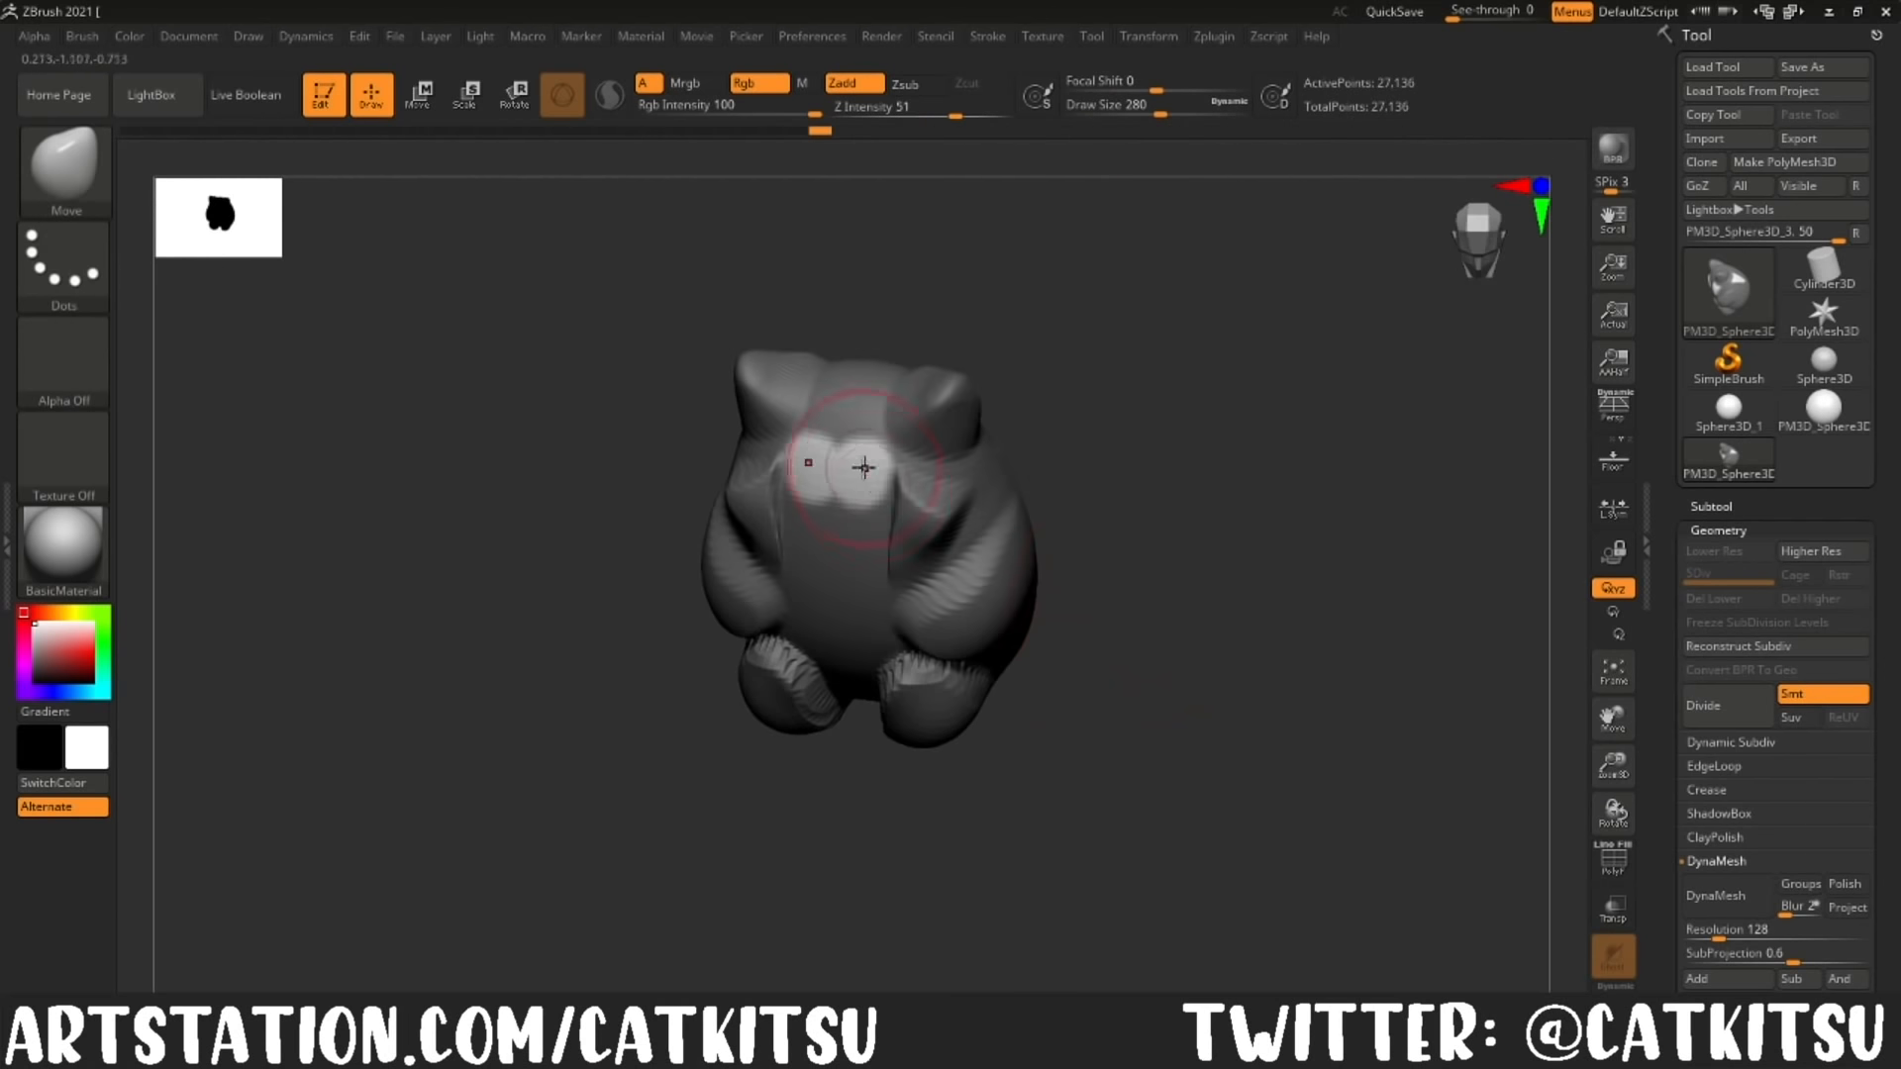
left_click_drag(862, 467, 877, 496)
mouse_move(1109, 555)
left_mouse_down()
mouse_move(1119, 693)
mouse_move(1149, 594)
left_mouse_up()
left_click_drag(1149, 604, 1218, 659, "ctrl")
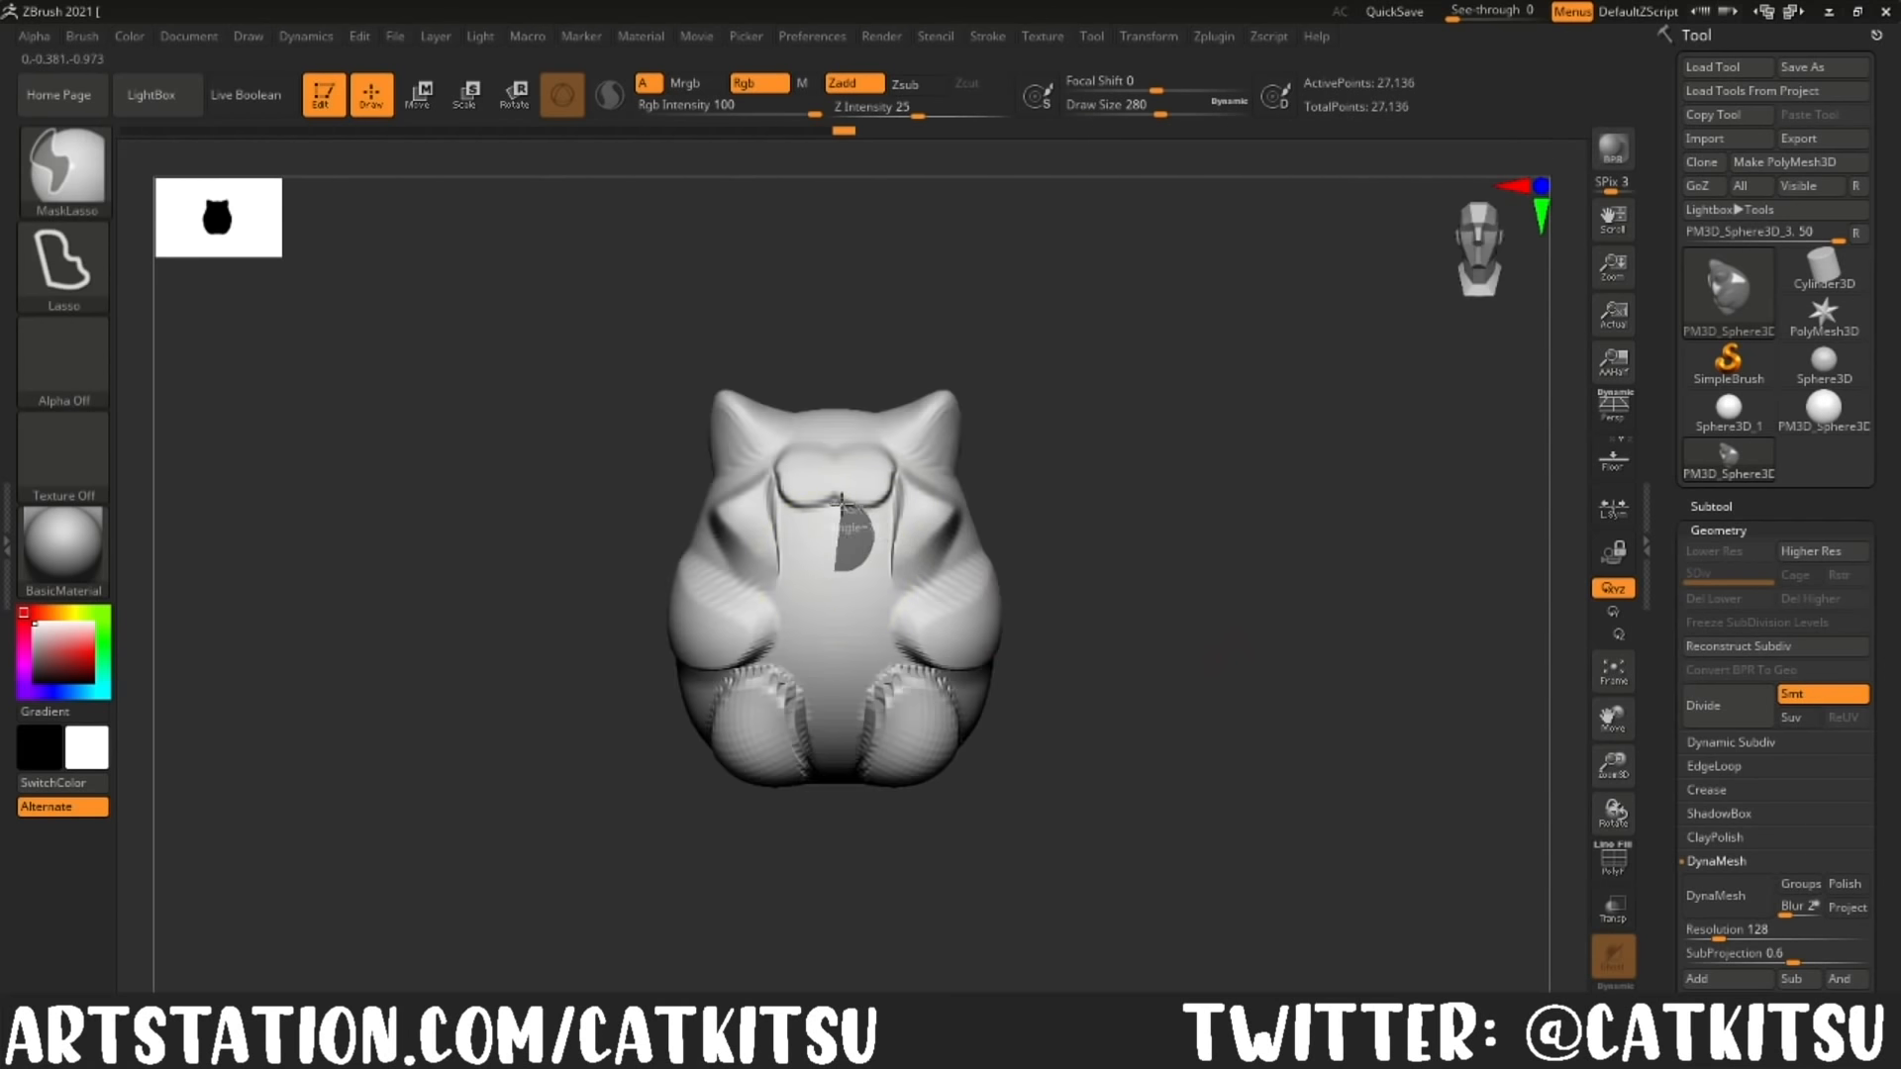
Step: Try to pull a snout forward from a lasso-masked area below the upper muzzle, then undo it
left_click(1141, 551, "ctrl")
left_click_drag(1142, 552, 1148, 684)
left_click_drag(836, 510, 838, 554)
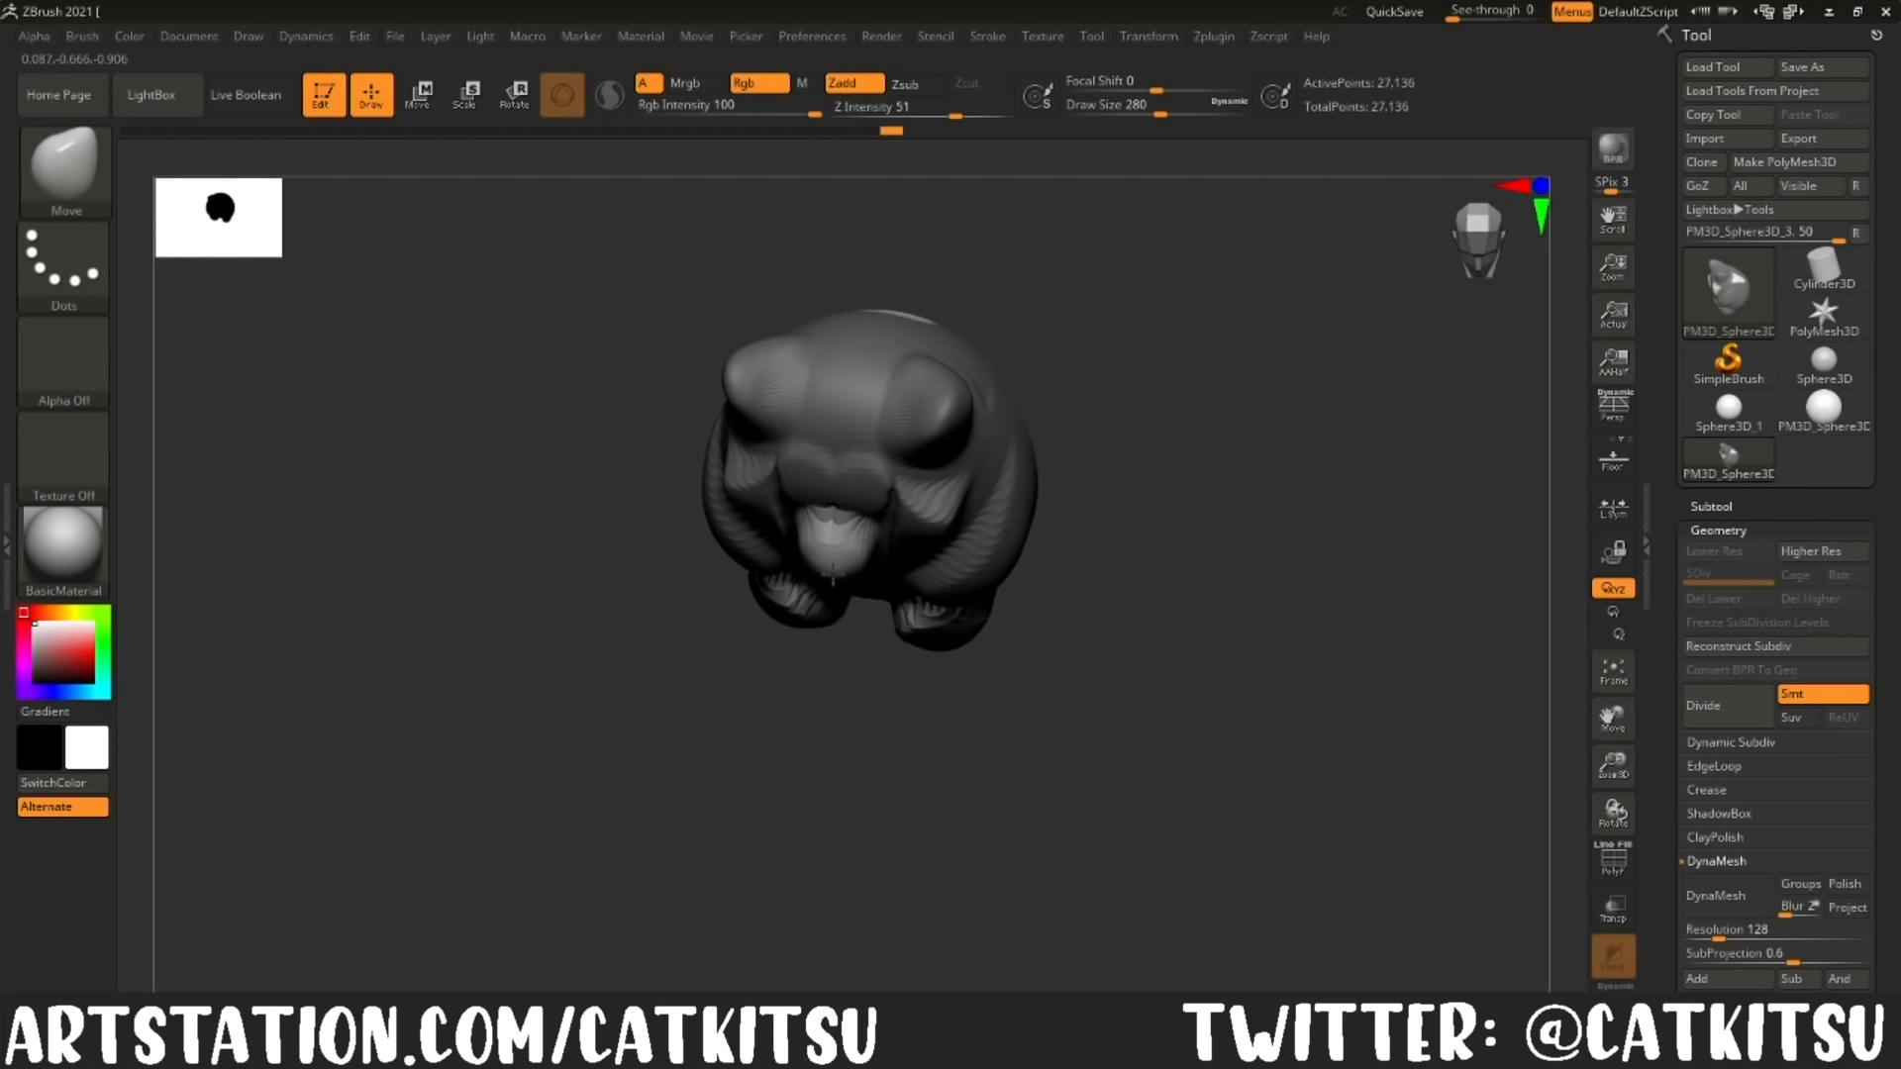
left_click_drag(1193, 604, 1212, 451)
key("ctrl+z")
Step: Isolate a smaller area below the upper muzzle with an inverted mask and pull it into a round nose
mouse_move(1152, 534)
left_mouse_down("ctrl")
mouse_move(1119, 574)
mouse_move(1109, 654)
left_mouse_up("ctrl")
left_click(1130, 547, "ctrl")
left_click_drag(876, 515, 880, 545)
left_click_drag(1139, 614, 1154, 515, "shift")
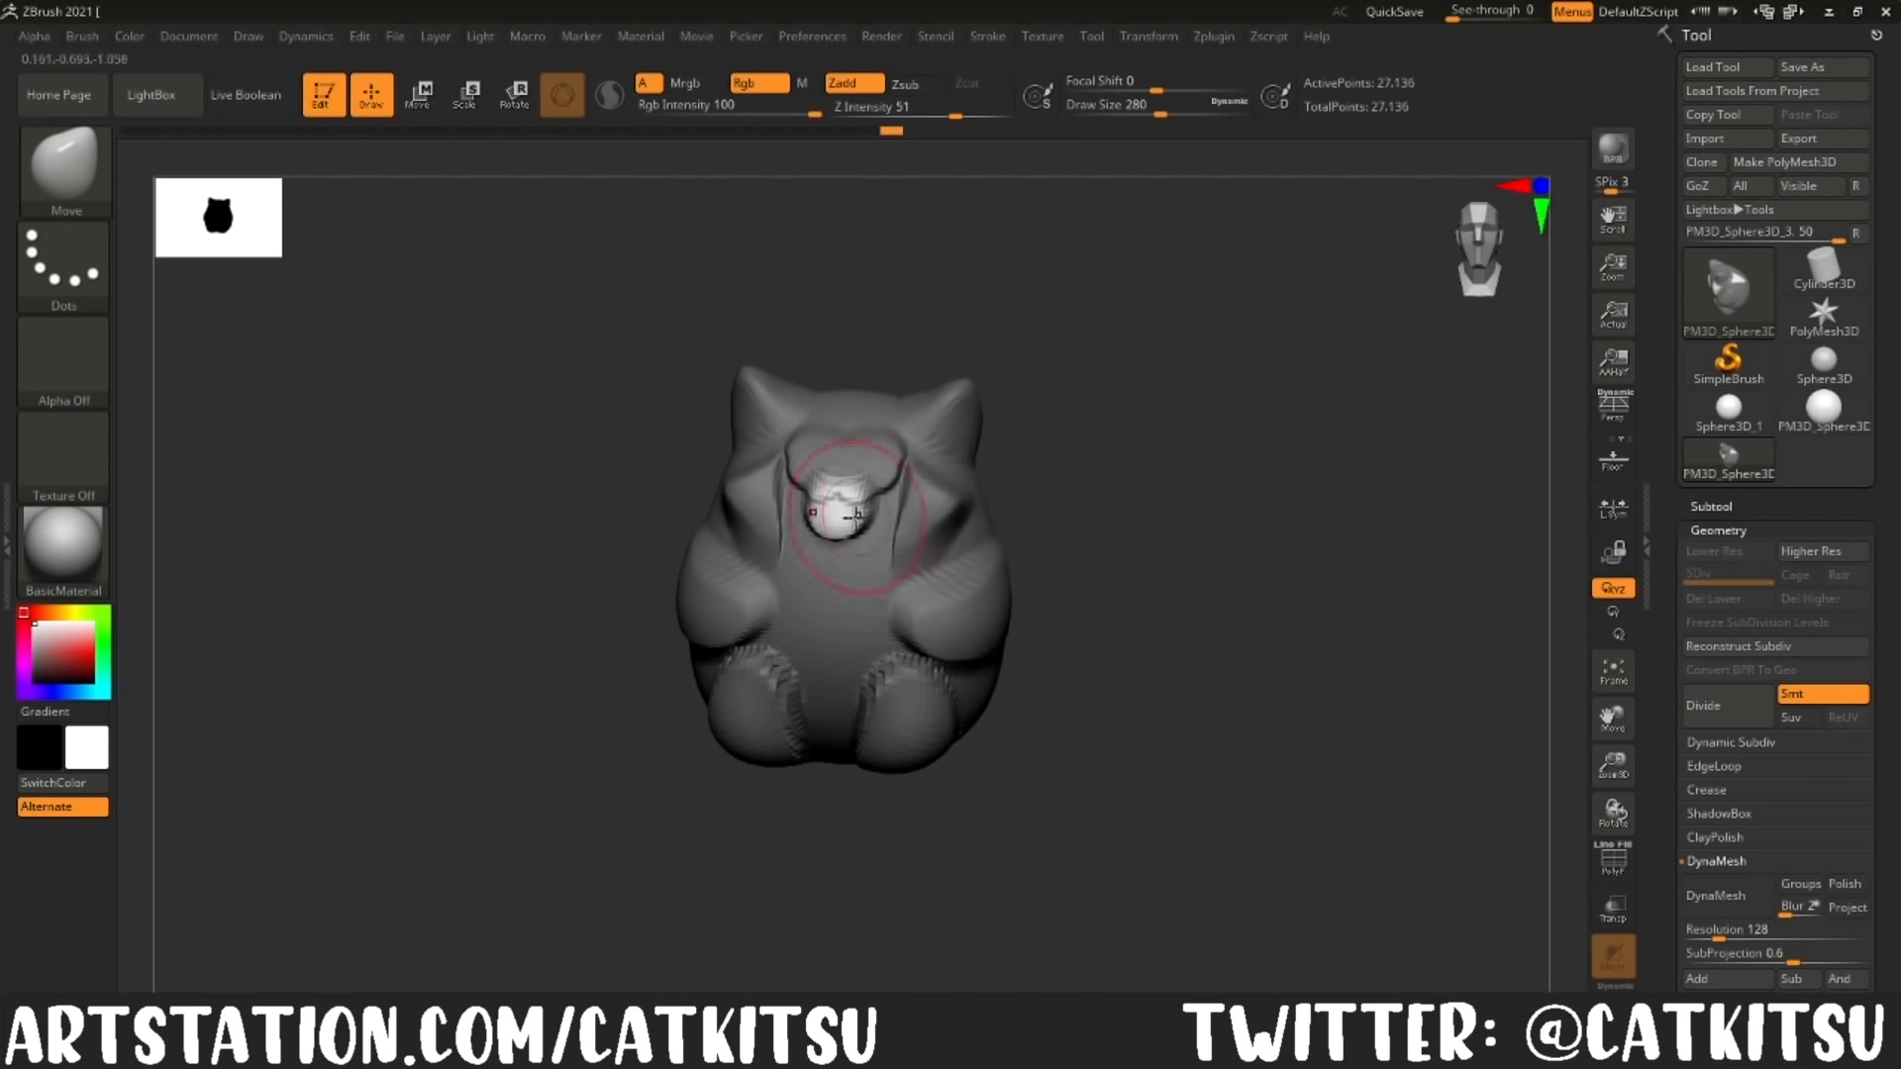
left_click_drag(849, 509, 849, 493)
Step: Clear the mask, quick-save the sculpt and turn off symmetry
left_click_drag(1203, 634, 1084, 633)
left_click_drag(1269, 484, 1233, 534, "ctrl")
left_click_drag(1119, 604, 1192, 624, "shift")
left_click(1154, 39)
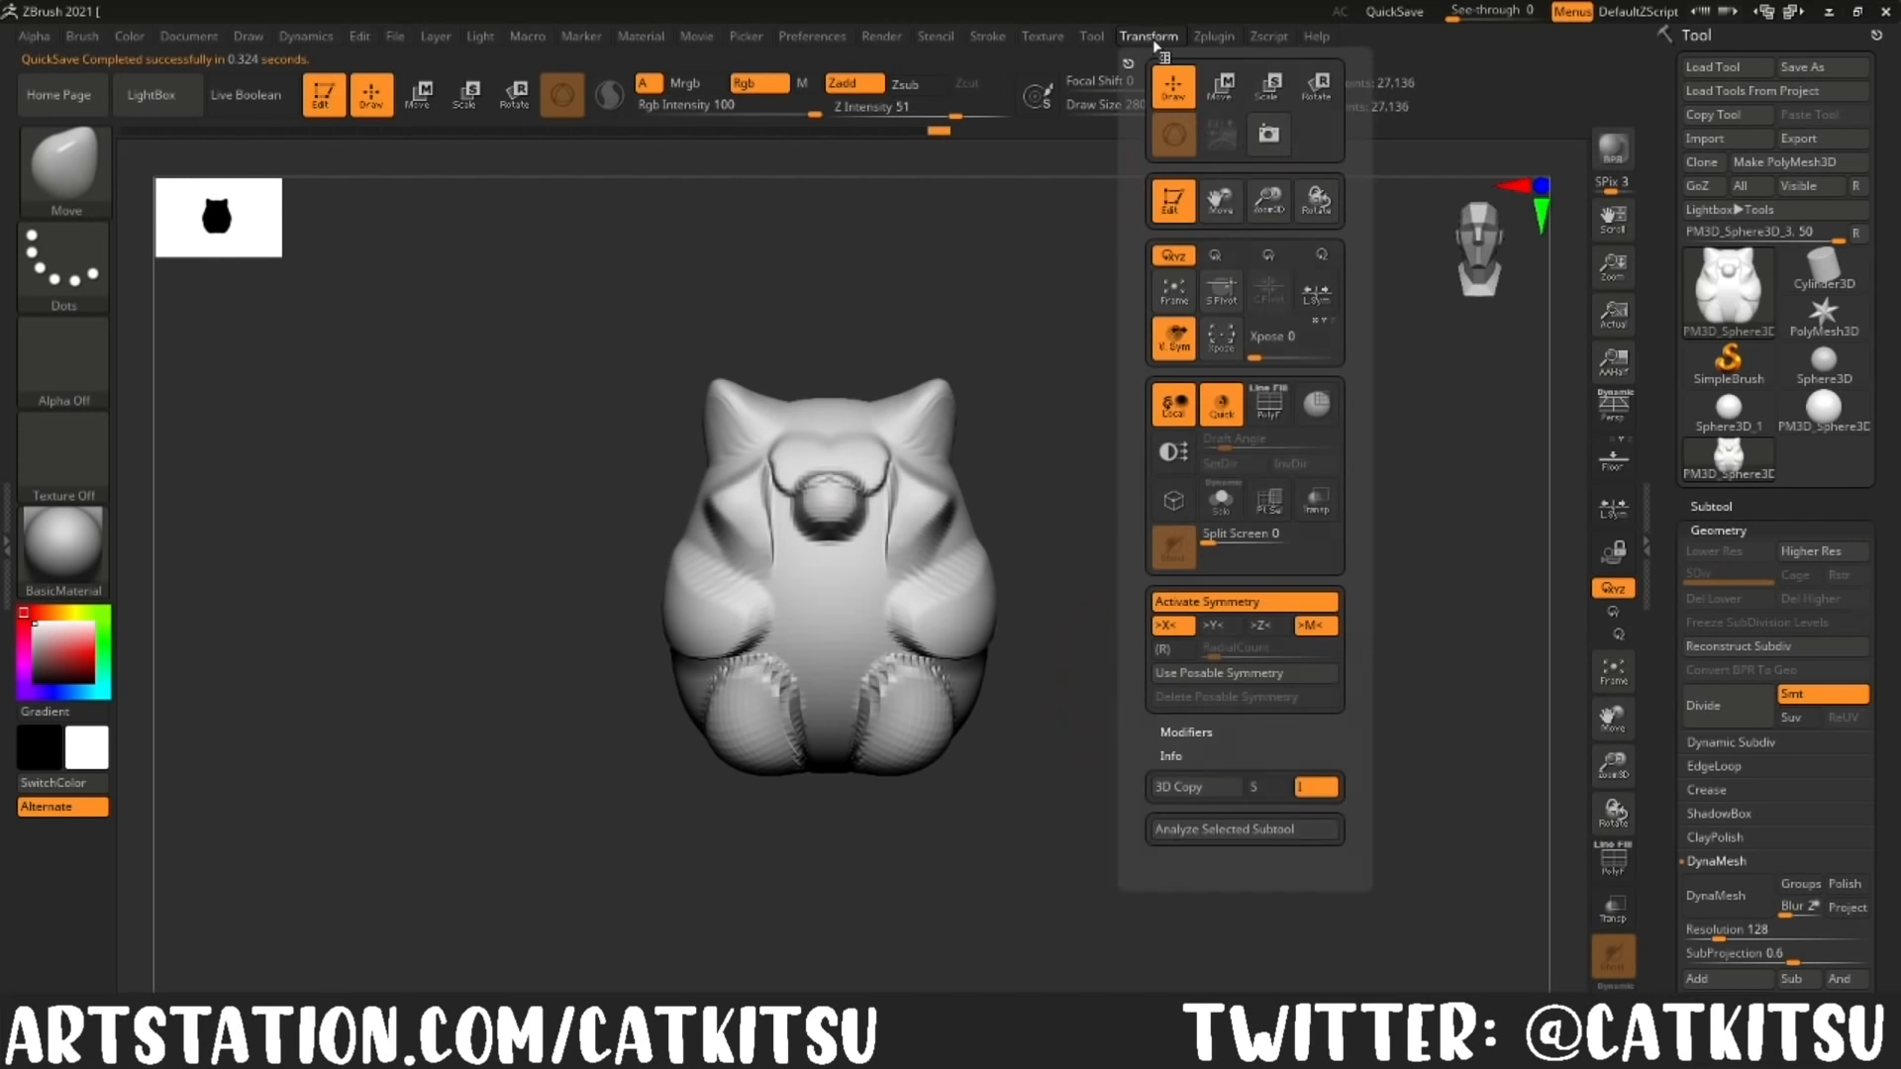
left_click(1218, 603)
Step: Try to pull a tail from one side of the lower body through an inverted lasso mask at draw size 492
left_click_drag(656, 781, 649, 770, "ctrl")
left_click_drag(665, 820, 853, 827)
left_click_drag(783, 724, 824, 677, "ctrl")
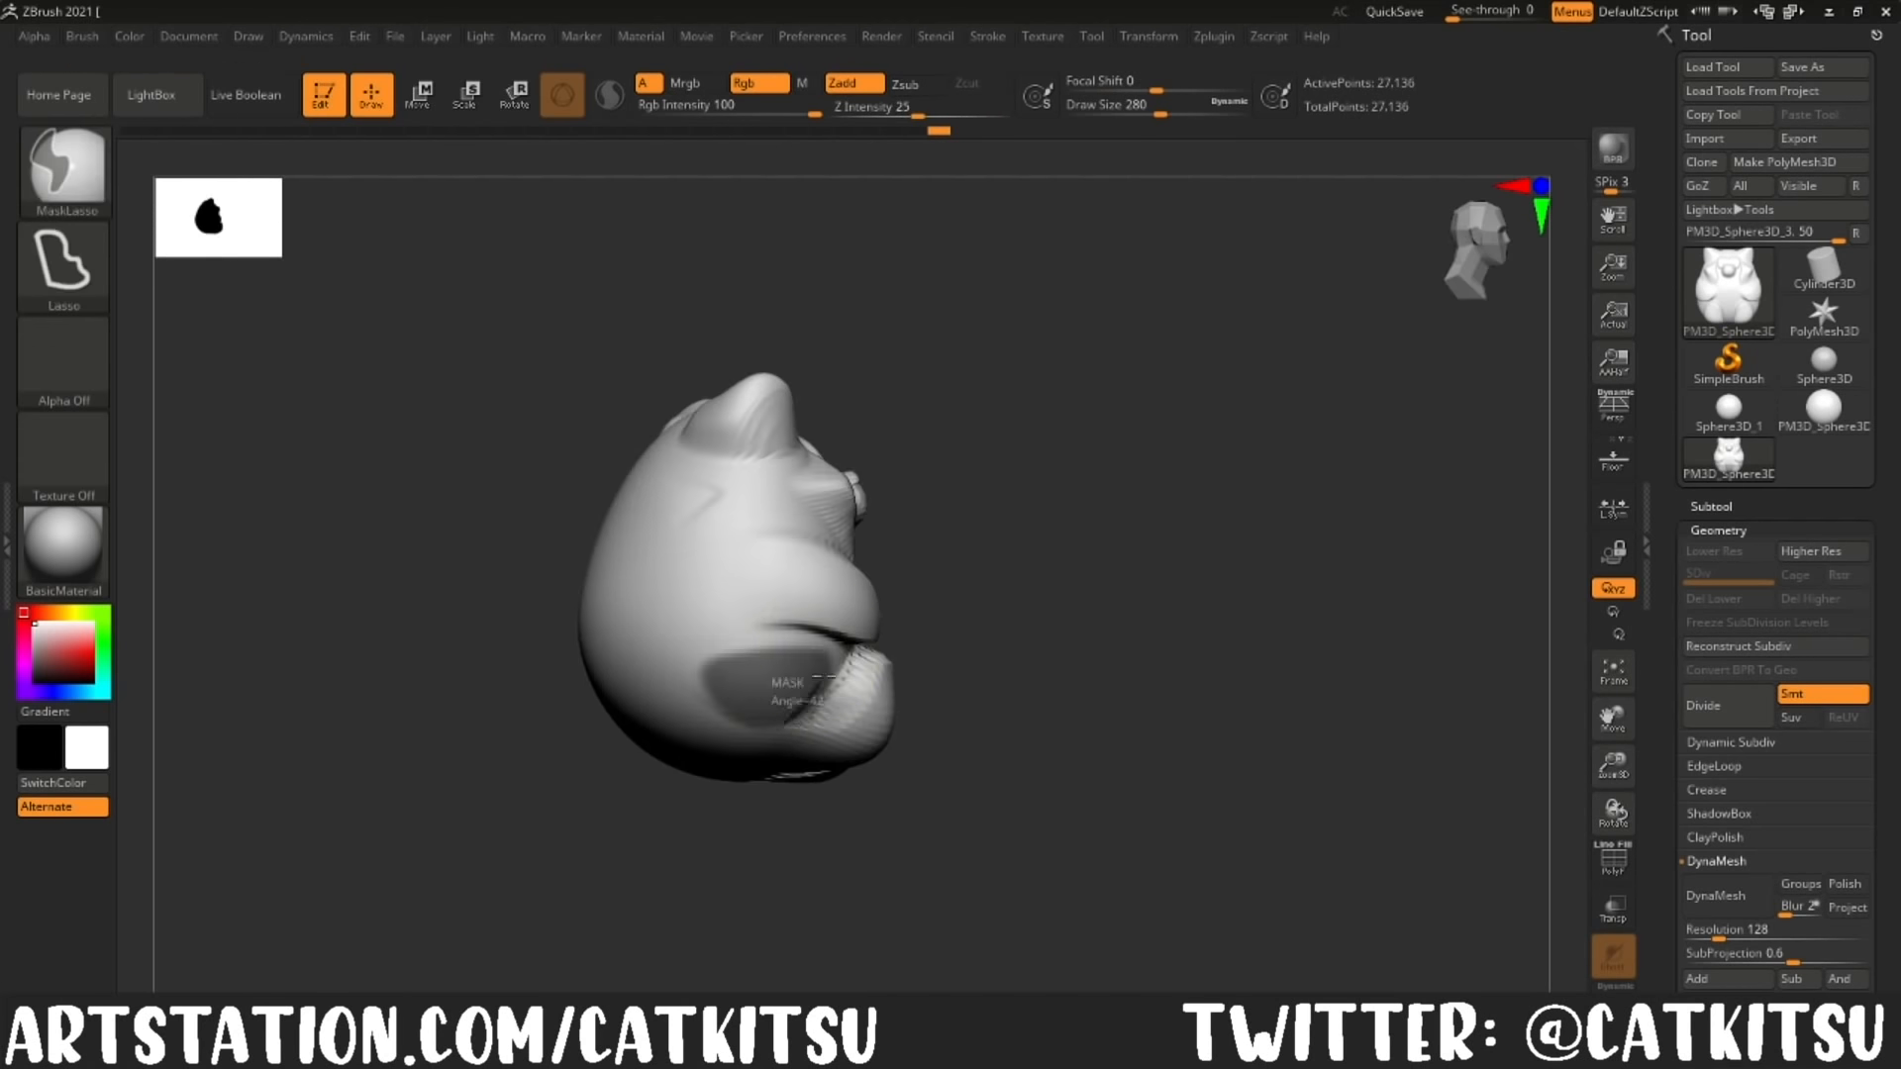
left_click_drag(616, 709, 649, 717, "ctrl")
mouse_move(565, 753)
left_mouse_down()
mouse_move(326, 758)
mouse_move(540, 757)
left_mouse_up()
left_click(540, 757, "ctrl")
left_click(1191, 111)
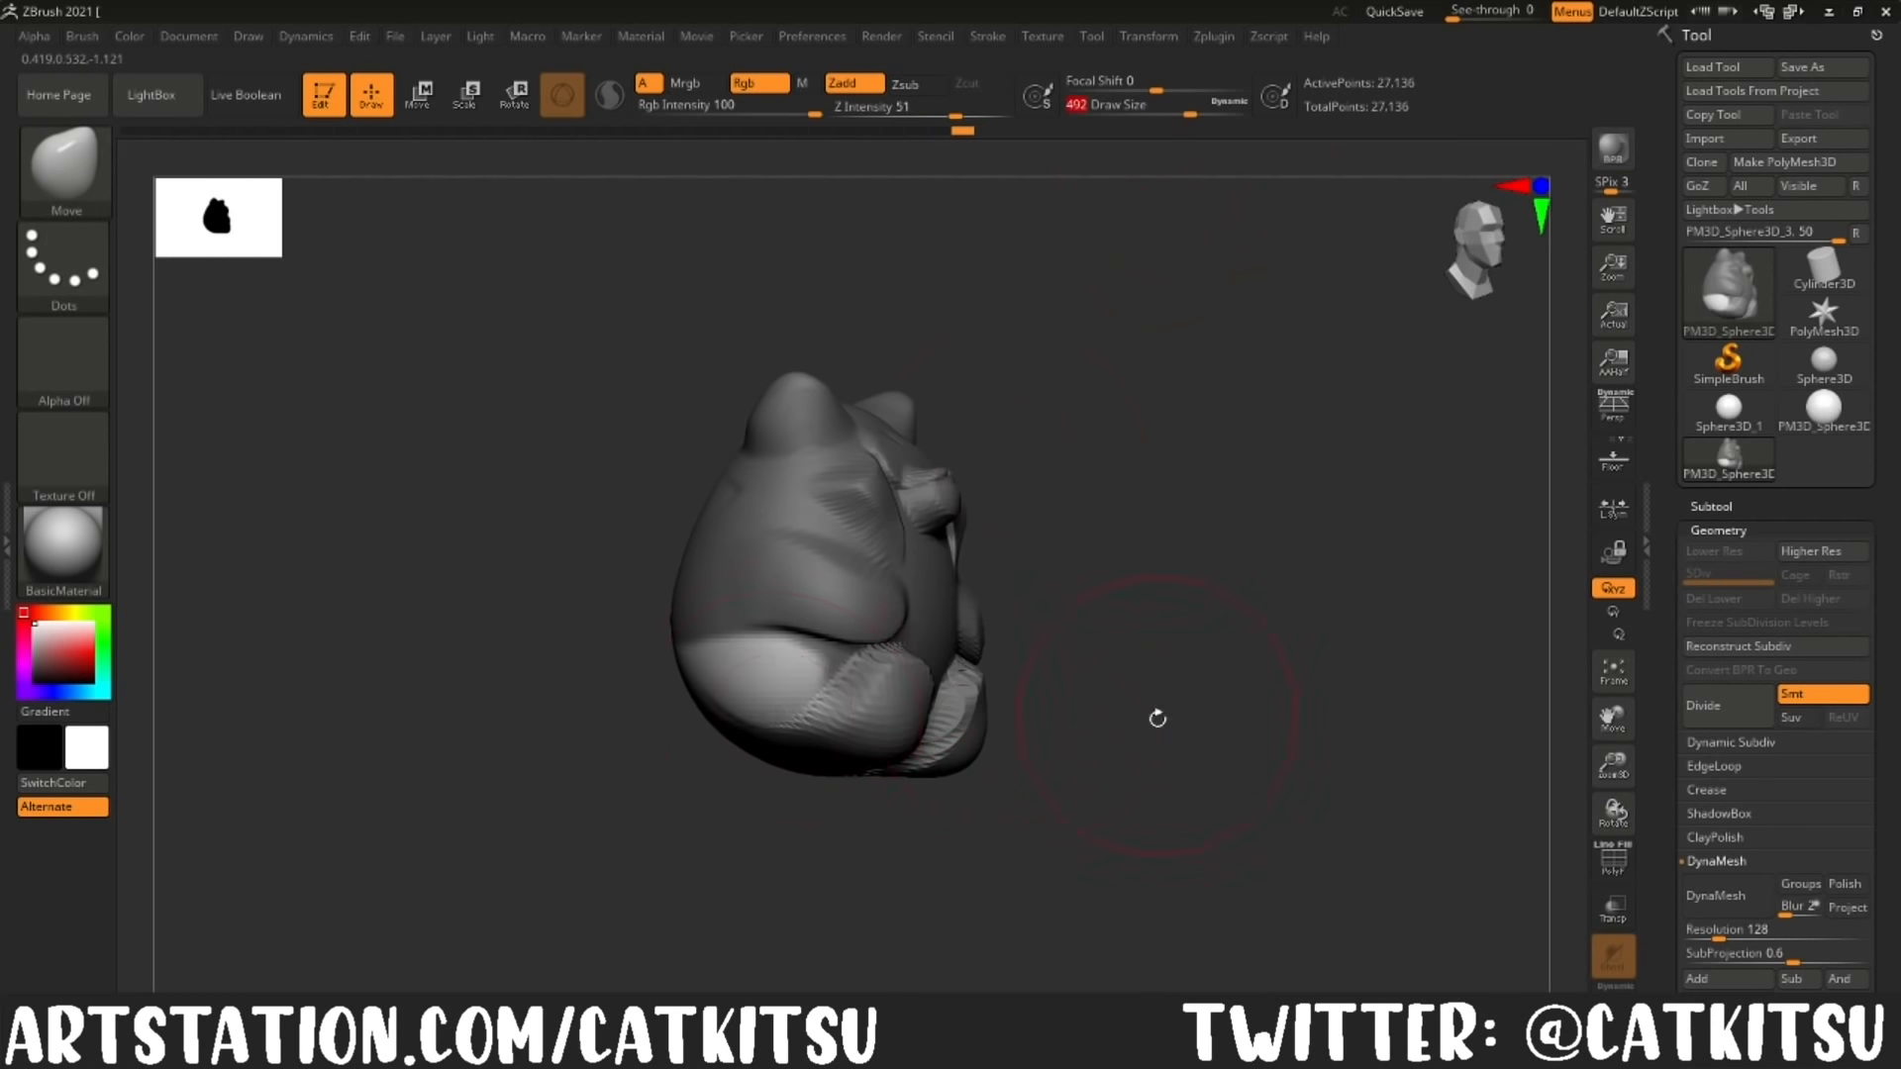
left_click_drag(1155, 716, 1030, 723)
mouse_move(731, 746)
left_mouse_down()
mouse_move(652, 701)
mouse_move(742, 738)
left_mouse_up()
left_click_drag(896, 761, 807, 771)
Step: Remesh the sculpt with DynaMesh at resolution 128 and check its wireframe
left_click_drag(1222, 505, 1278, 598, "ctrl")
left_click(1729, 897)
left_click(1614, 864)
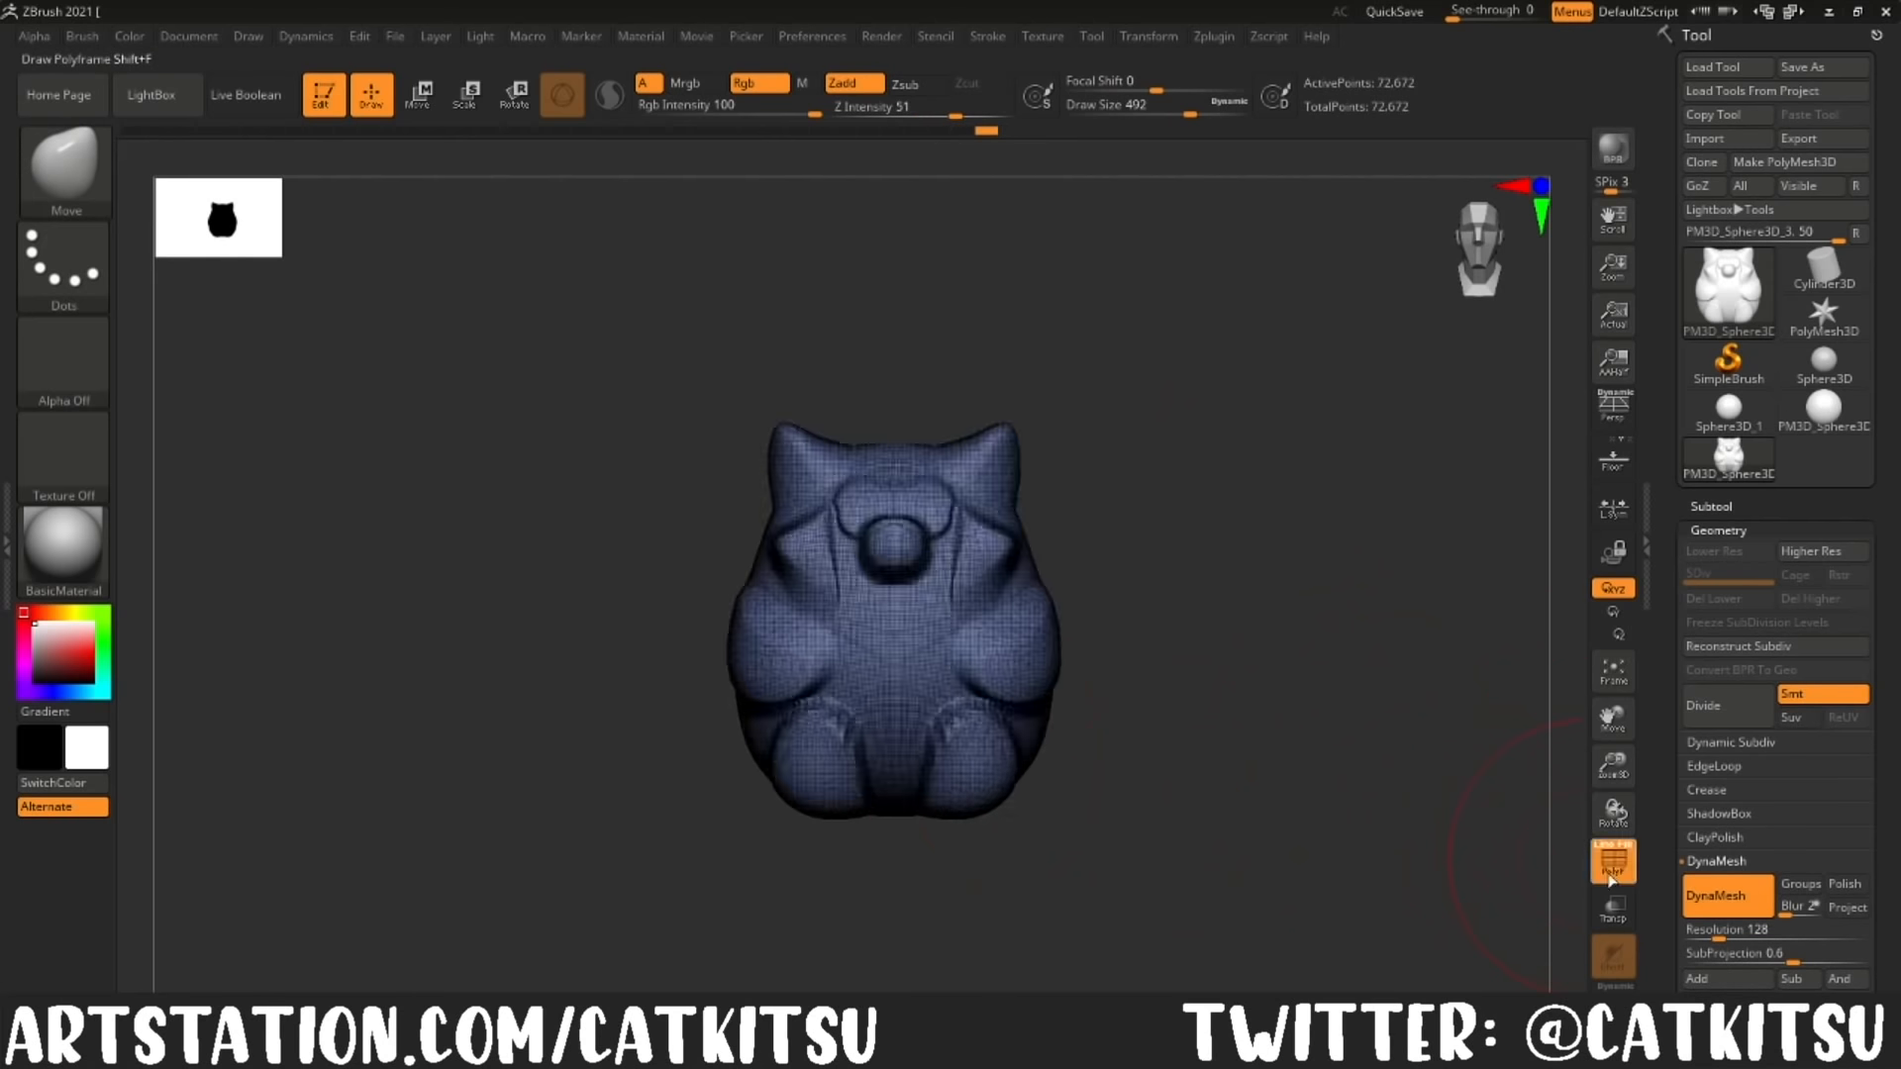
left_click(1611, 875)
Step: Isolate the tail area on one side of the lower body with an inverted lasso mask, adding the adjacent foot to the mask
left_click_drag(1000, 634, 916, 683, "shift")
left_click_drag(688, 693, 931, 737, "ctrl")
left_click_drag(839, 714, 824, 697, "ctrl")
left_click(1003, 796, "ctrl")
left_click_drag(1003, 795, 969, 789)
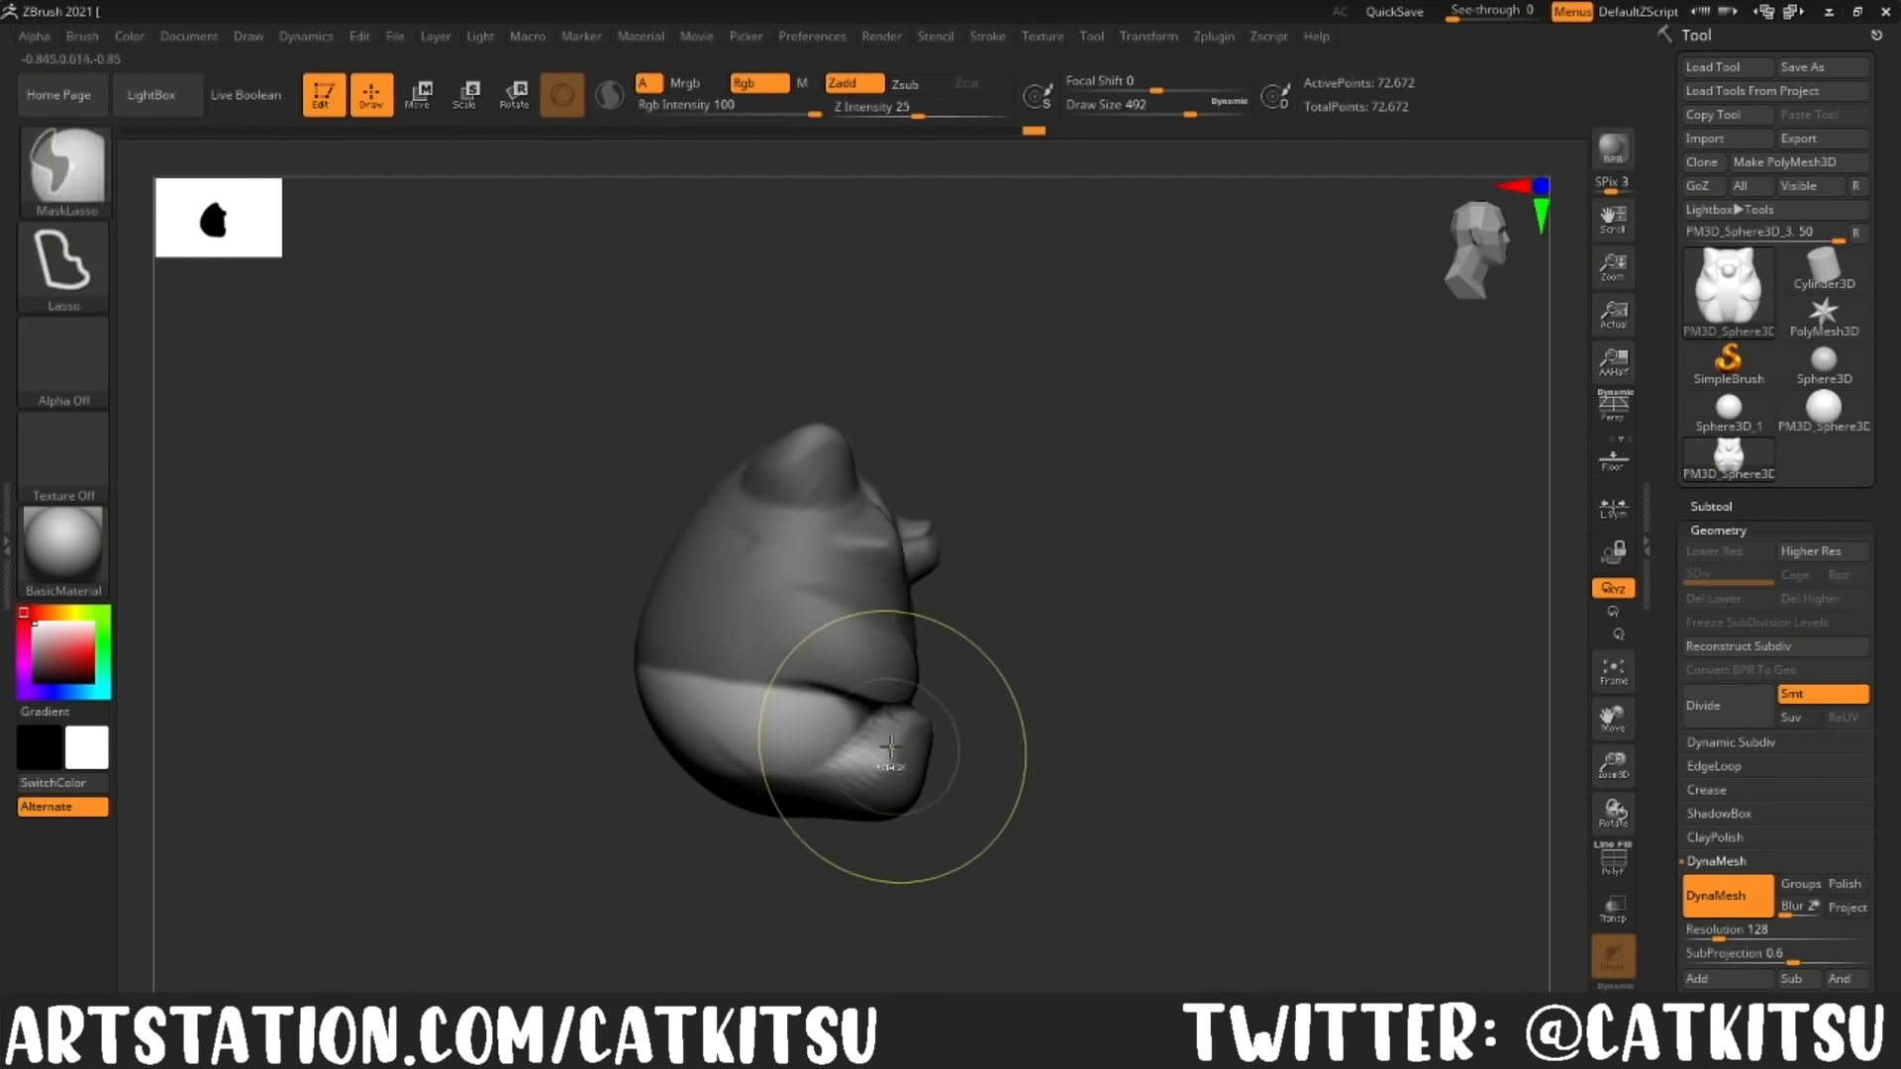
left_click(912, 770, "ctrl")
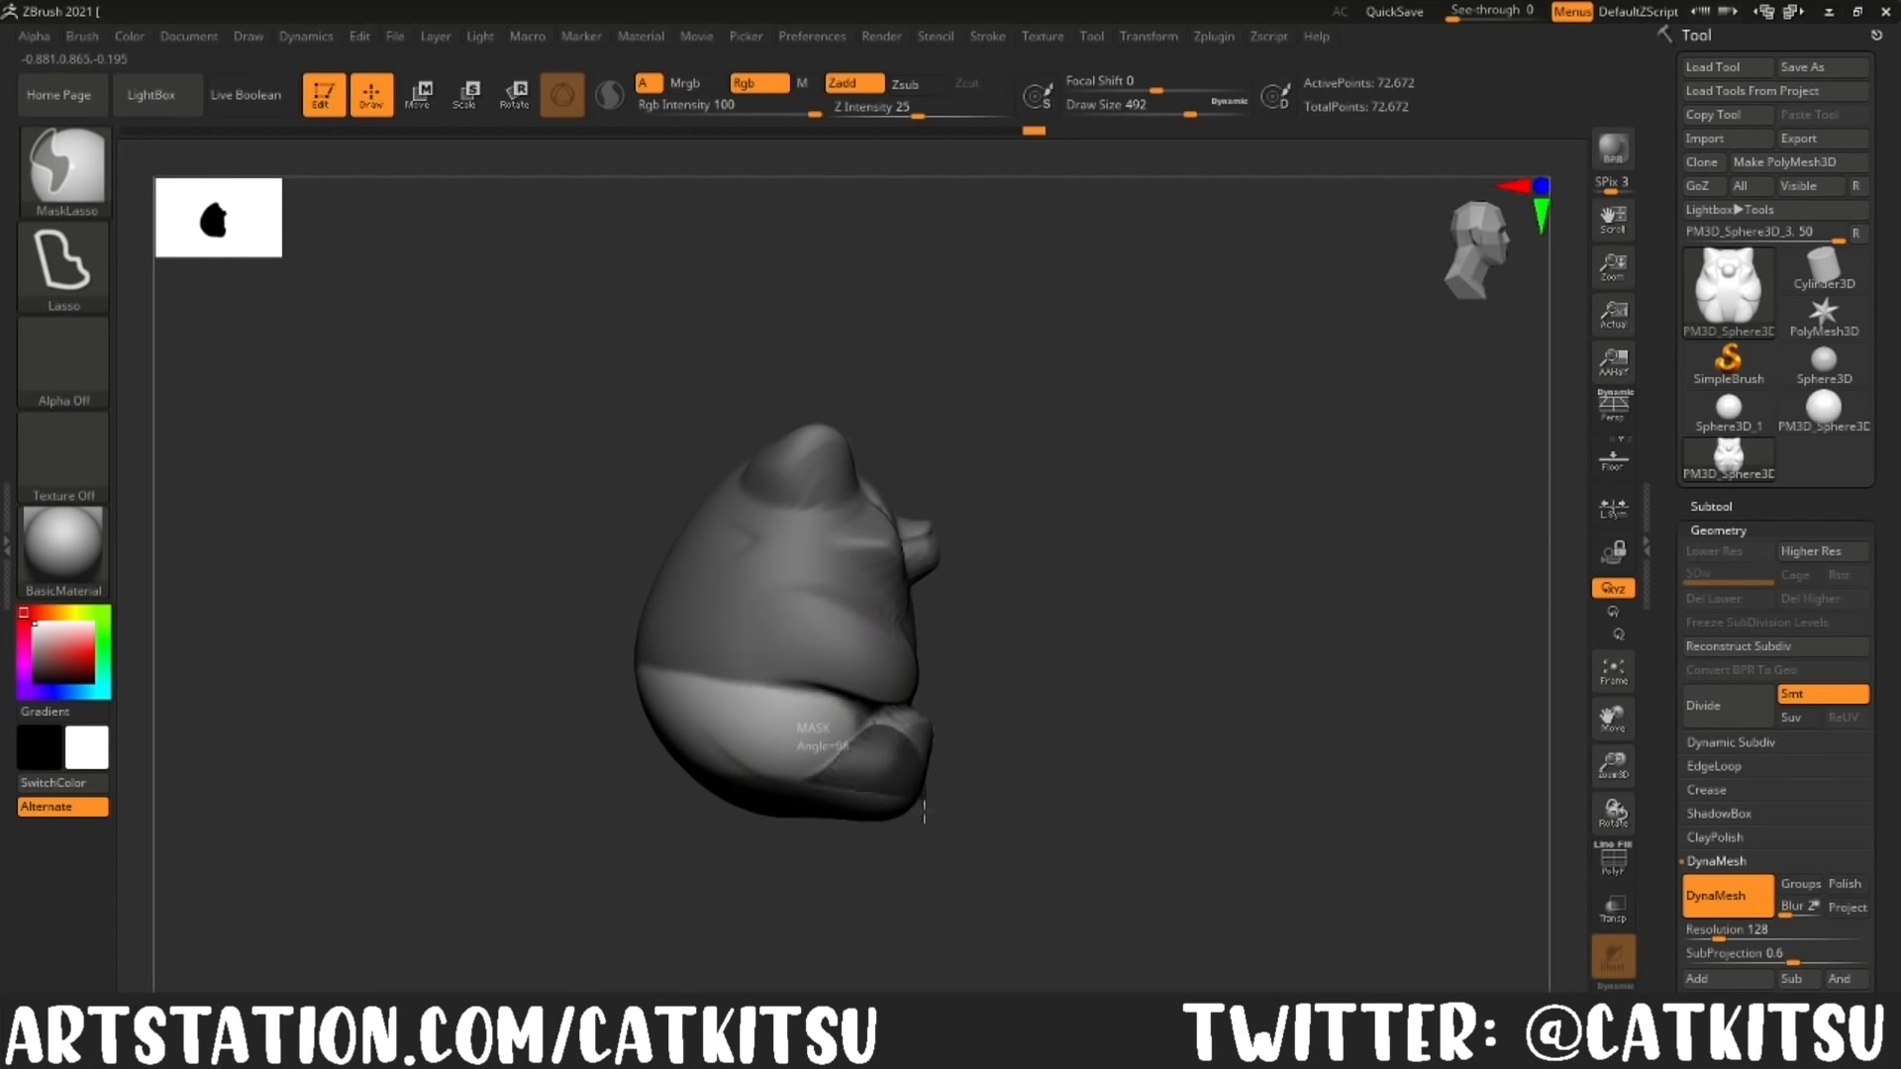
left_click_drag(787, 782, 793, 830, "ctrl")
mouse_move(792, 841)
left_mouse_down()
mouse_move(634, 792)
mouse_move(693, 755)
left_mouse_up()
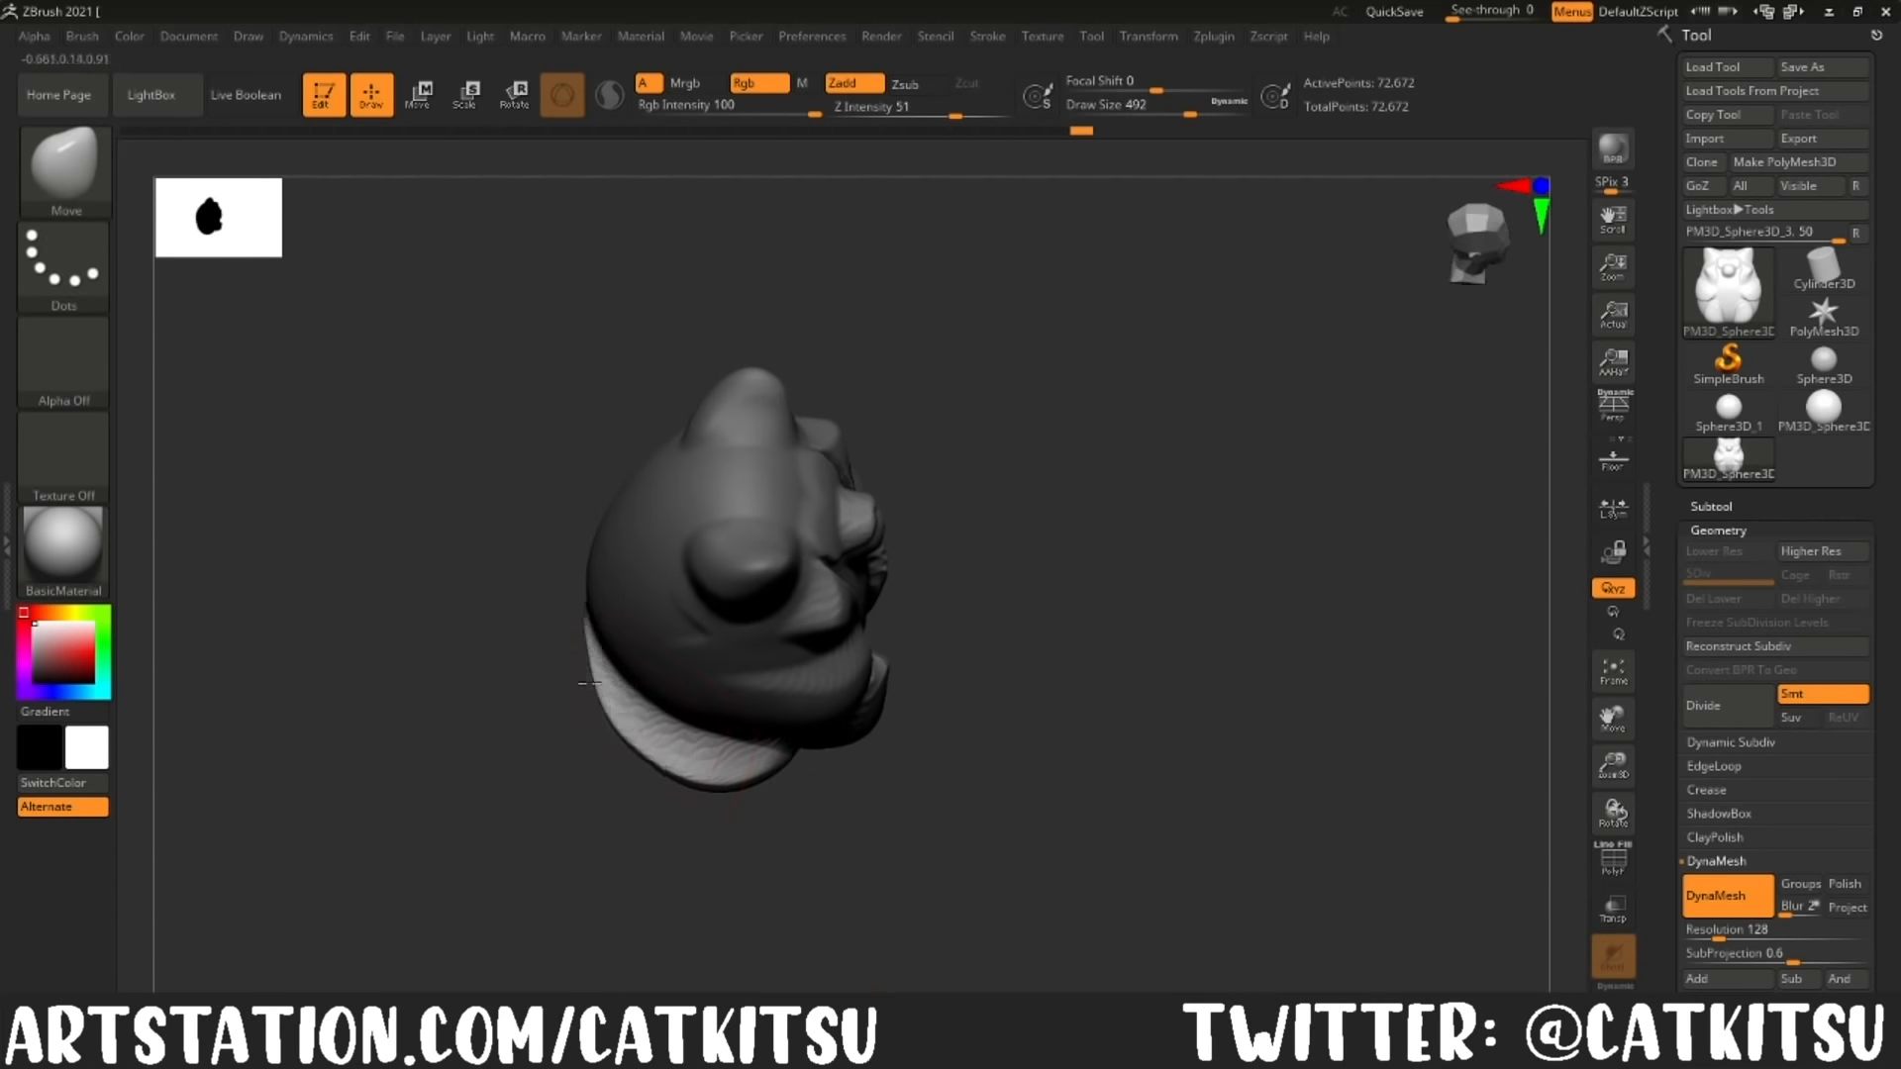
Step: Pull a thick tail out beside the foot using the Move brush at draw size 657, then clear the mask and remesh
right_click_drag(643, 743, 746, 787)
left_click_drag(990, 862, 713, 851)
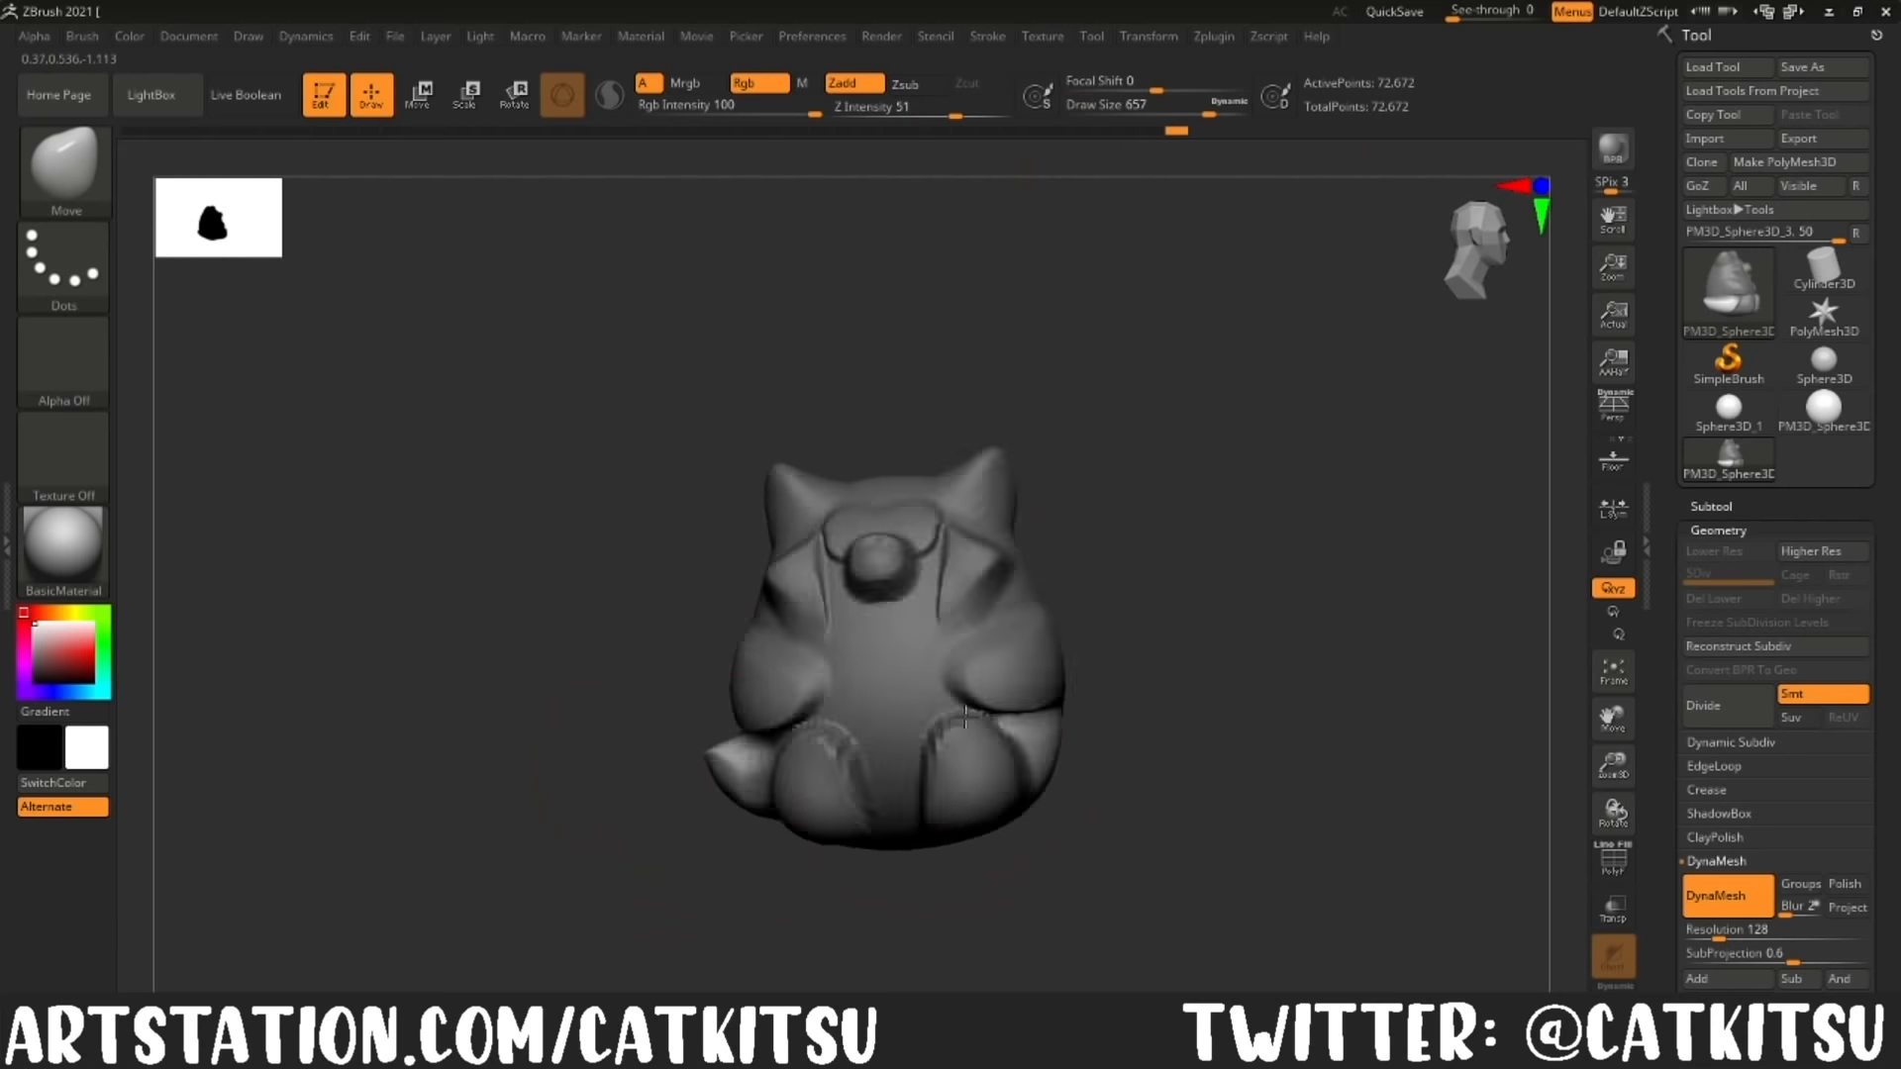
left_click_drag(767, 778, 728, 802)
left_click_drag(555, 831, 692, 844)
left_click_drag(594, 762, 604, 792)
mouse_move(732, 876)
left_mouse_down()
mouse_move(826, 881)
mouse_move(1465, 738)
mouse_move(1498, 657)
left_mouse_up()
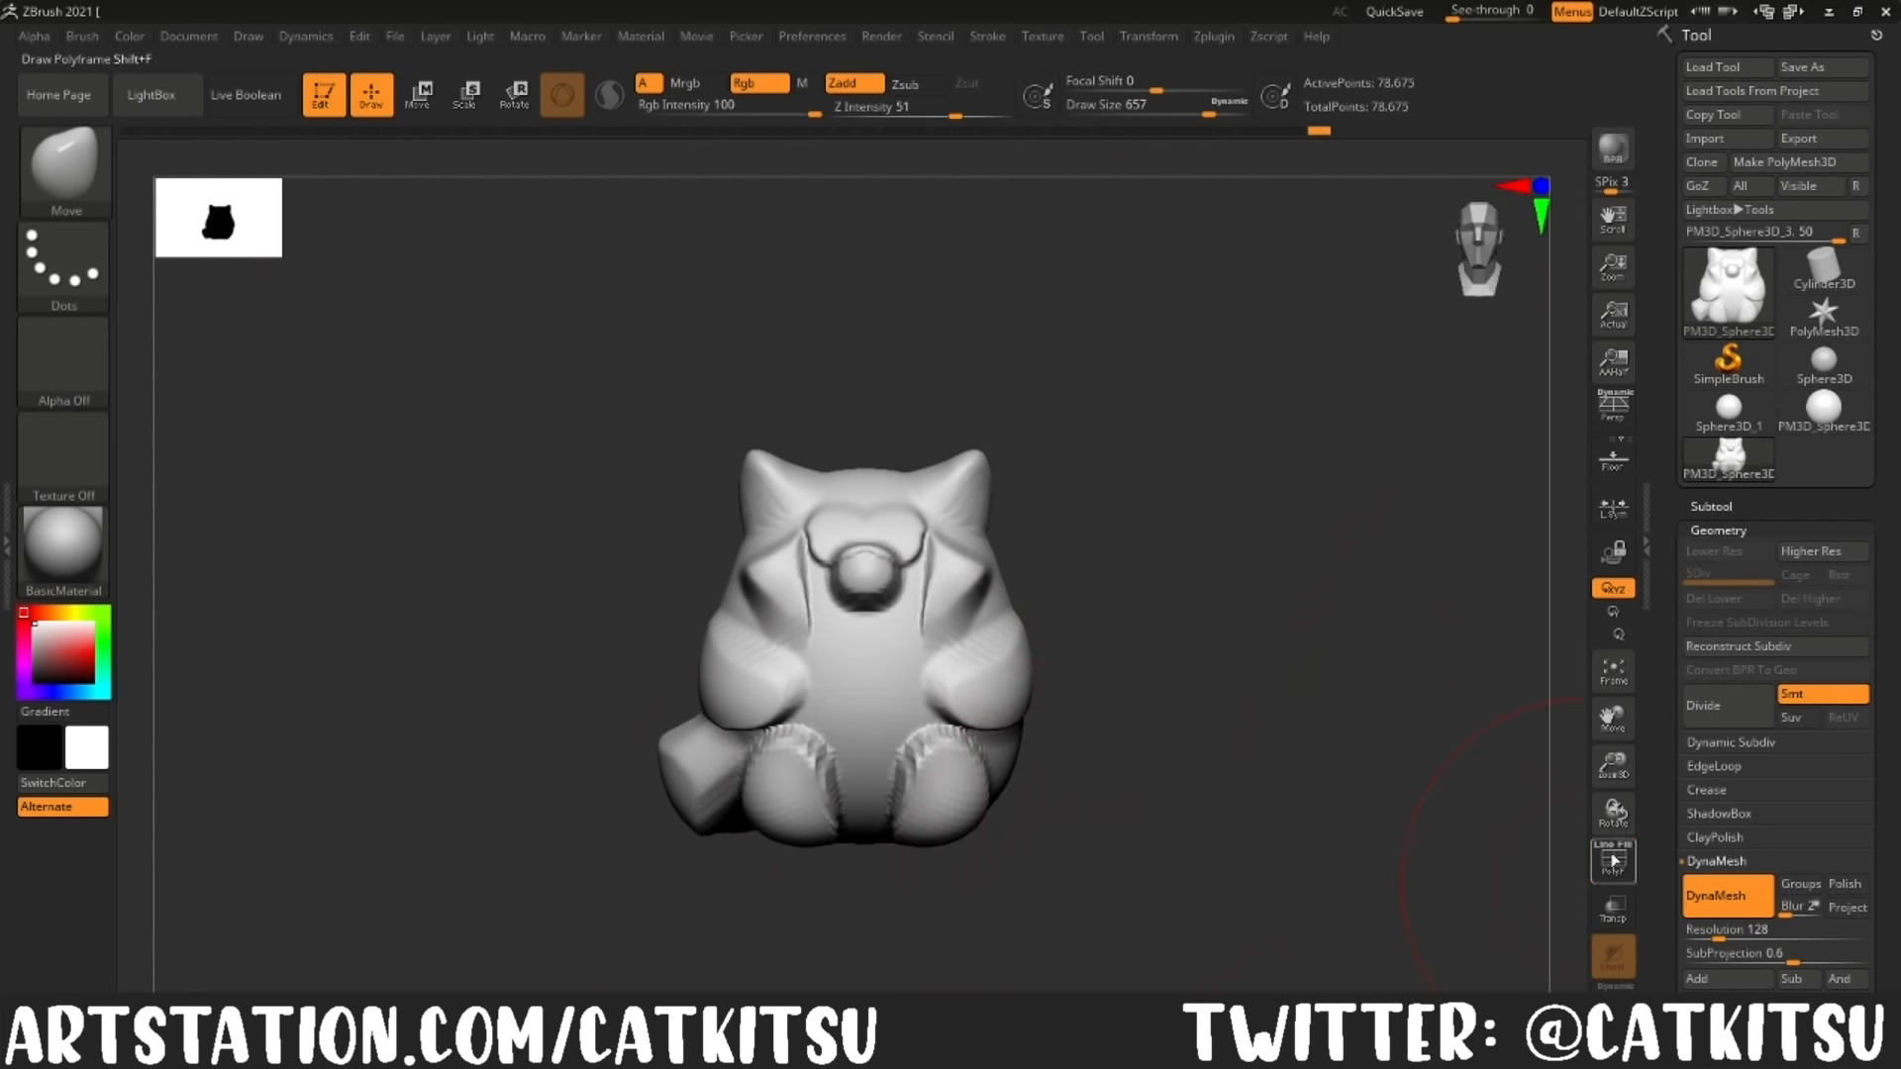
Step: Smooth the rough creases and jagged edges around the feet, arms and tail
left_click_drag(966, 728, 882, 604, "shift")
left_click_drag(581, 828, 1113, 906, "ctrl+shift")
left_click_drag(1120, 781, 1055, 975, "ctrl")
mouse_move(1239, 704)
left_mouse_down()
mouse_move(1201, 819)
mouse_move(1187, 667)
mouse_move(1195, 774)
left_mouse_up()
key("ctrl+z")
Step: Build up and round the tail where it wraps around the body with the ClayBuildup brush at draw size 268
key("b")
key("c")
key("b")
left_click_drag(1213, 525, 642, 620)
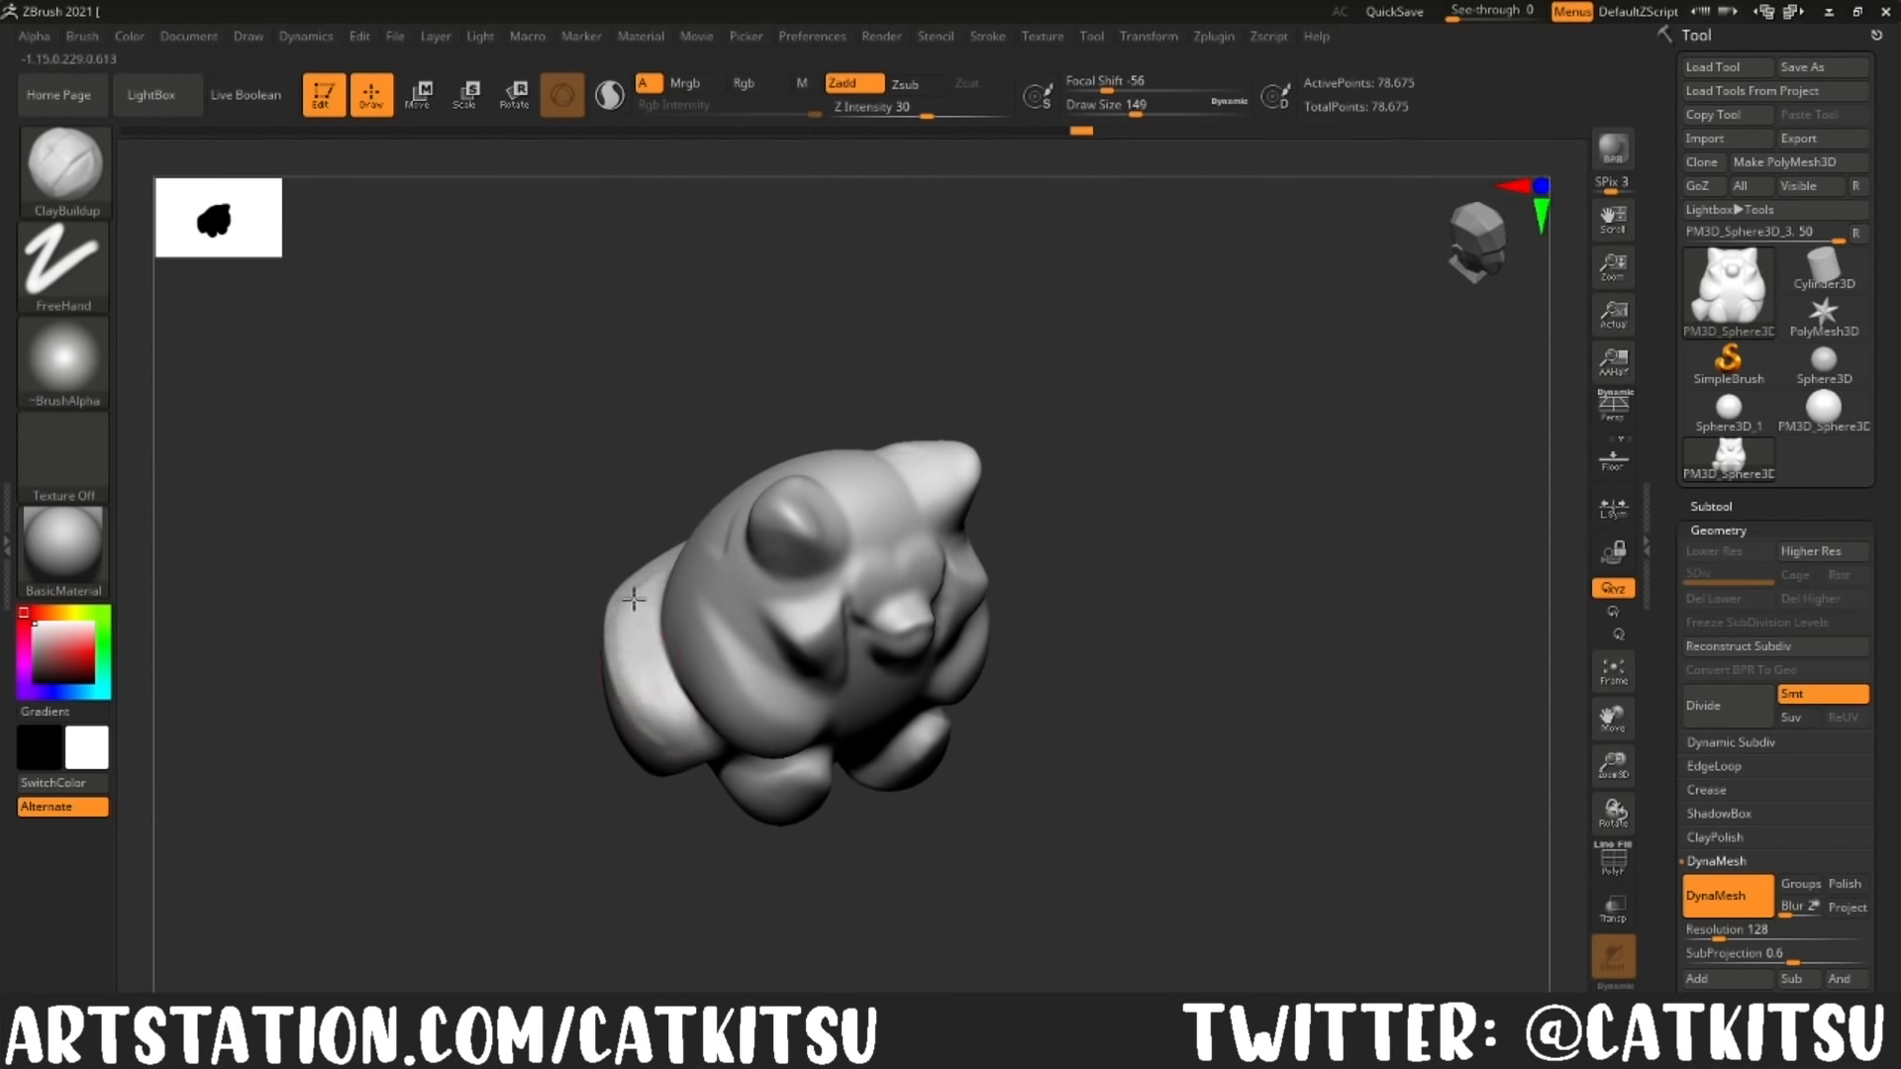
mouse_move(1228, 772)
left_mouse_down()
mouse_move(1065, 717)
mouse_move(546, 645)
mouse_move(495, 595)
left_mouse_up()
mouse_move(376, 653)
left_mouse_down()
mouse_move(882, 679)
mouse_move(963, 416)
mouse_move(812, 466)
left_mouse_up()
left_click_drag(1152, 116, 1159, 117)
left_click_drag(990, 515, 941, 554)
left_click_drag(718, 623, 633, 594)
mouse_move(684, 604)
left_mouse_down()
mouse_move(535, 634)
mouse_move(693, 624)
left_mouse_up()
mouse_move(693, 599)
left_mouse_down()
mouse_move(573, 586)
mouse_move(693, 594)
left_mouse_up()
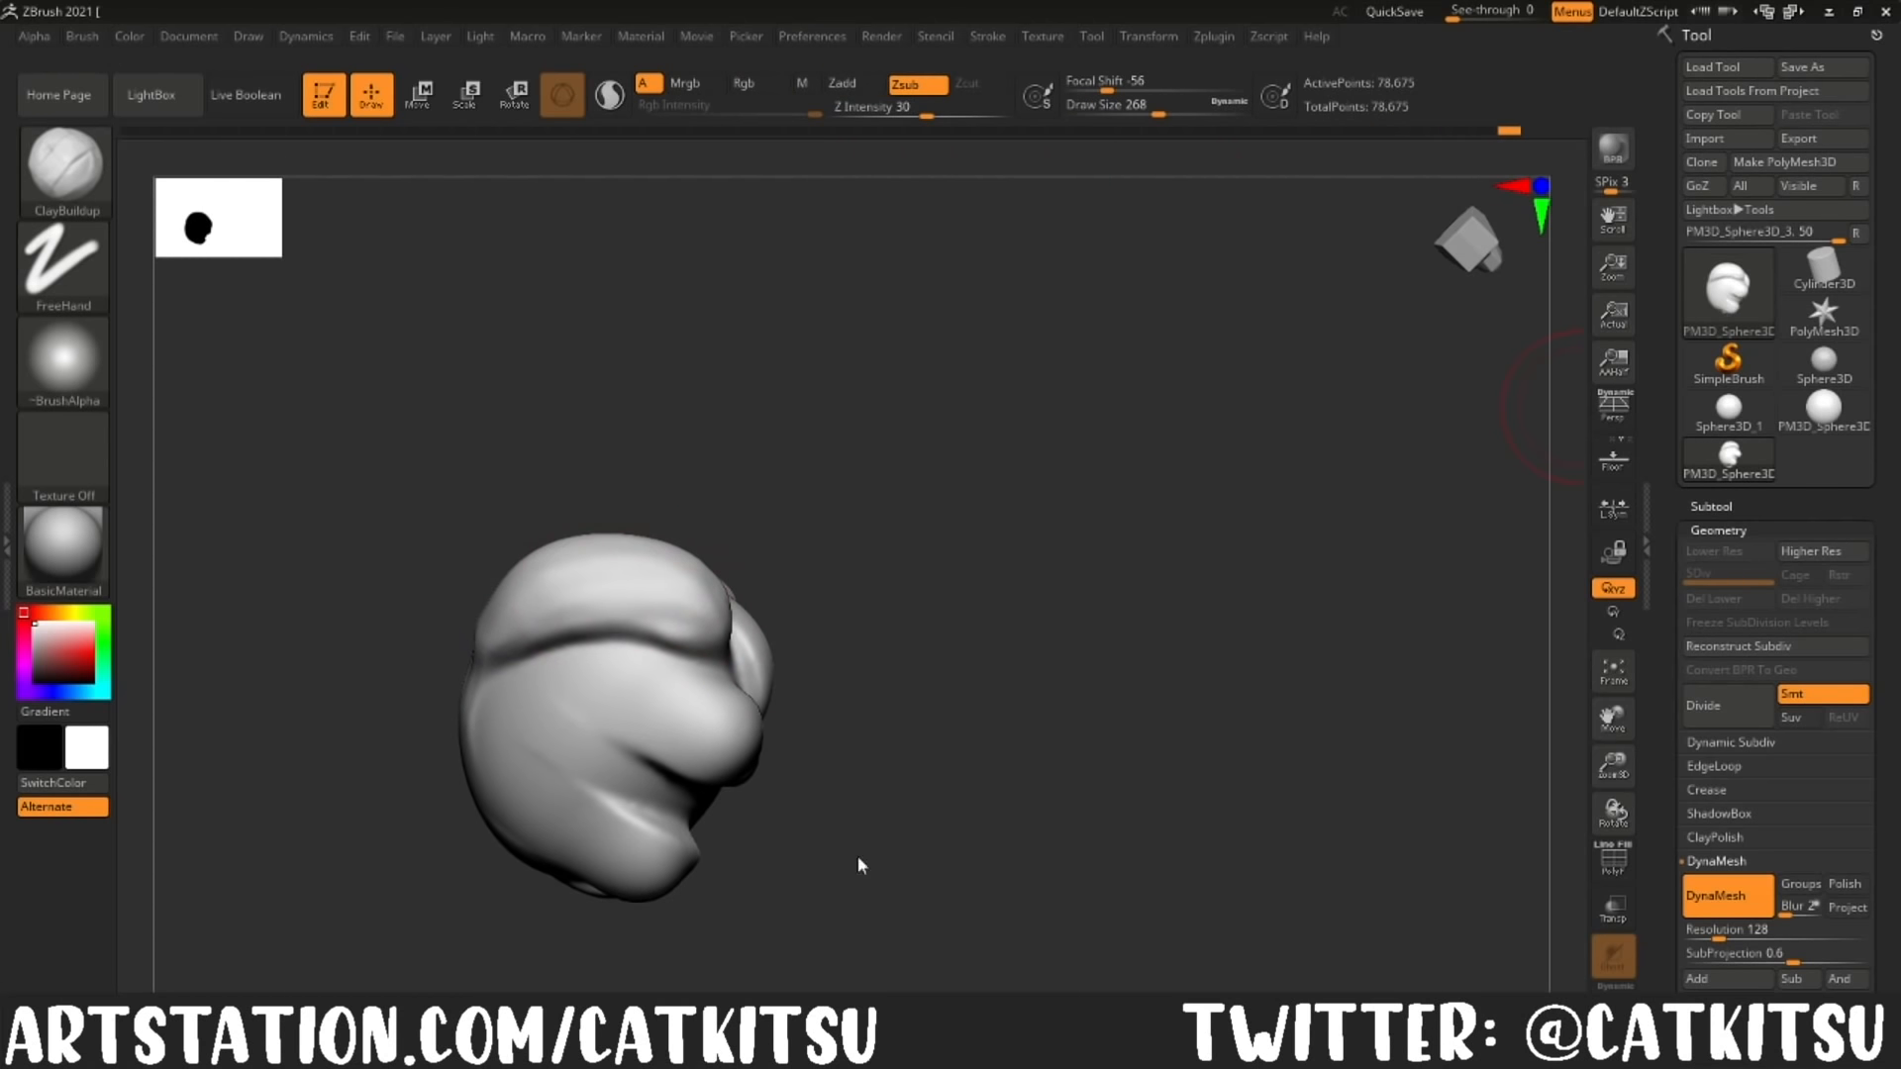
Step: Refine the volume of the tail, back and arms with the ClayBuildup brush
left_click_drag(679, 895, 747, 685)
left_click_drag(668, 538, 624, 495, "shift")
left_click_drag(694, 783, 1049, 673)
left_click_drag(1137, 525, 1138, 727, "alt")
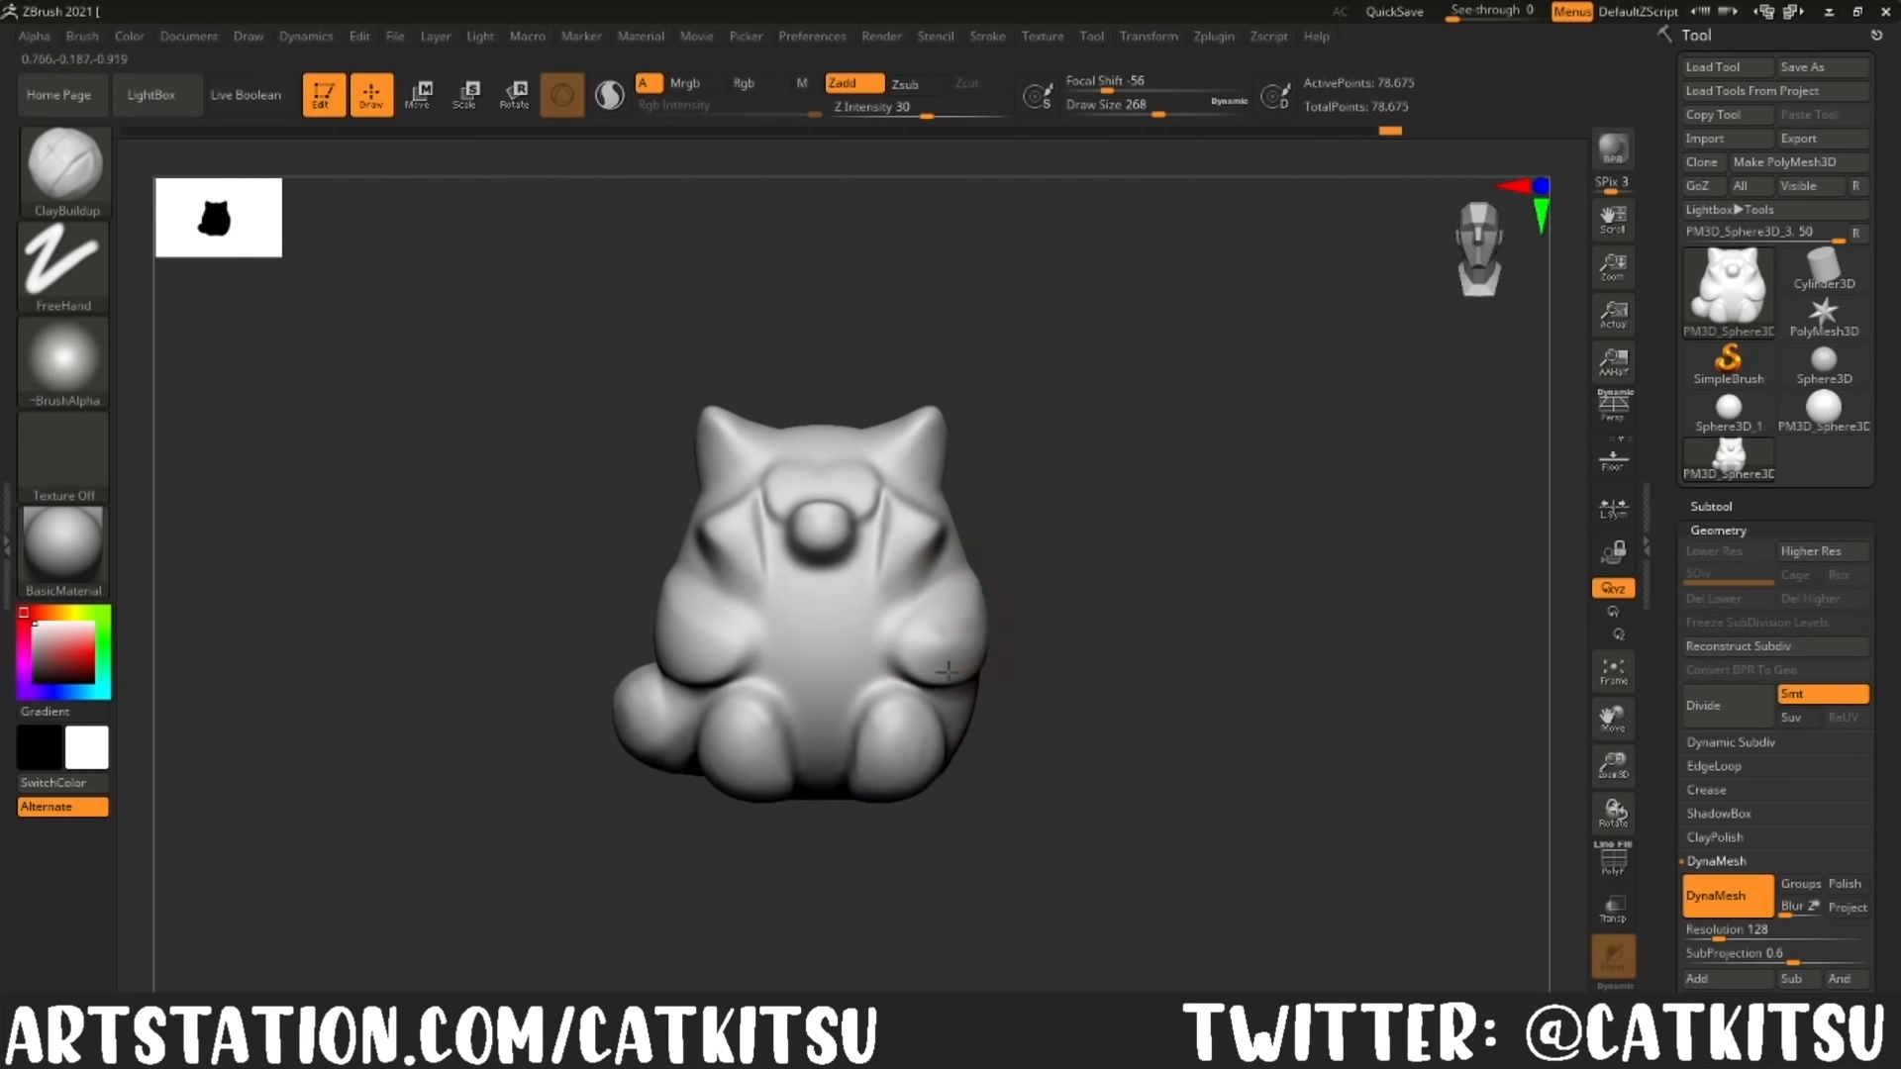
left_click_drag(1117, 683, 822, 644)
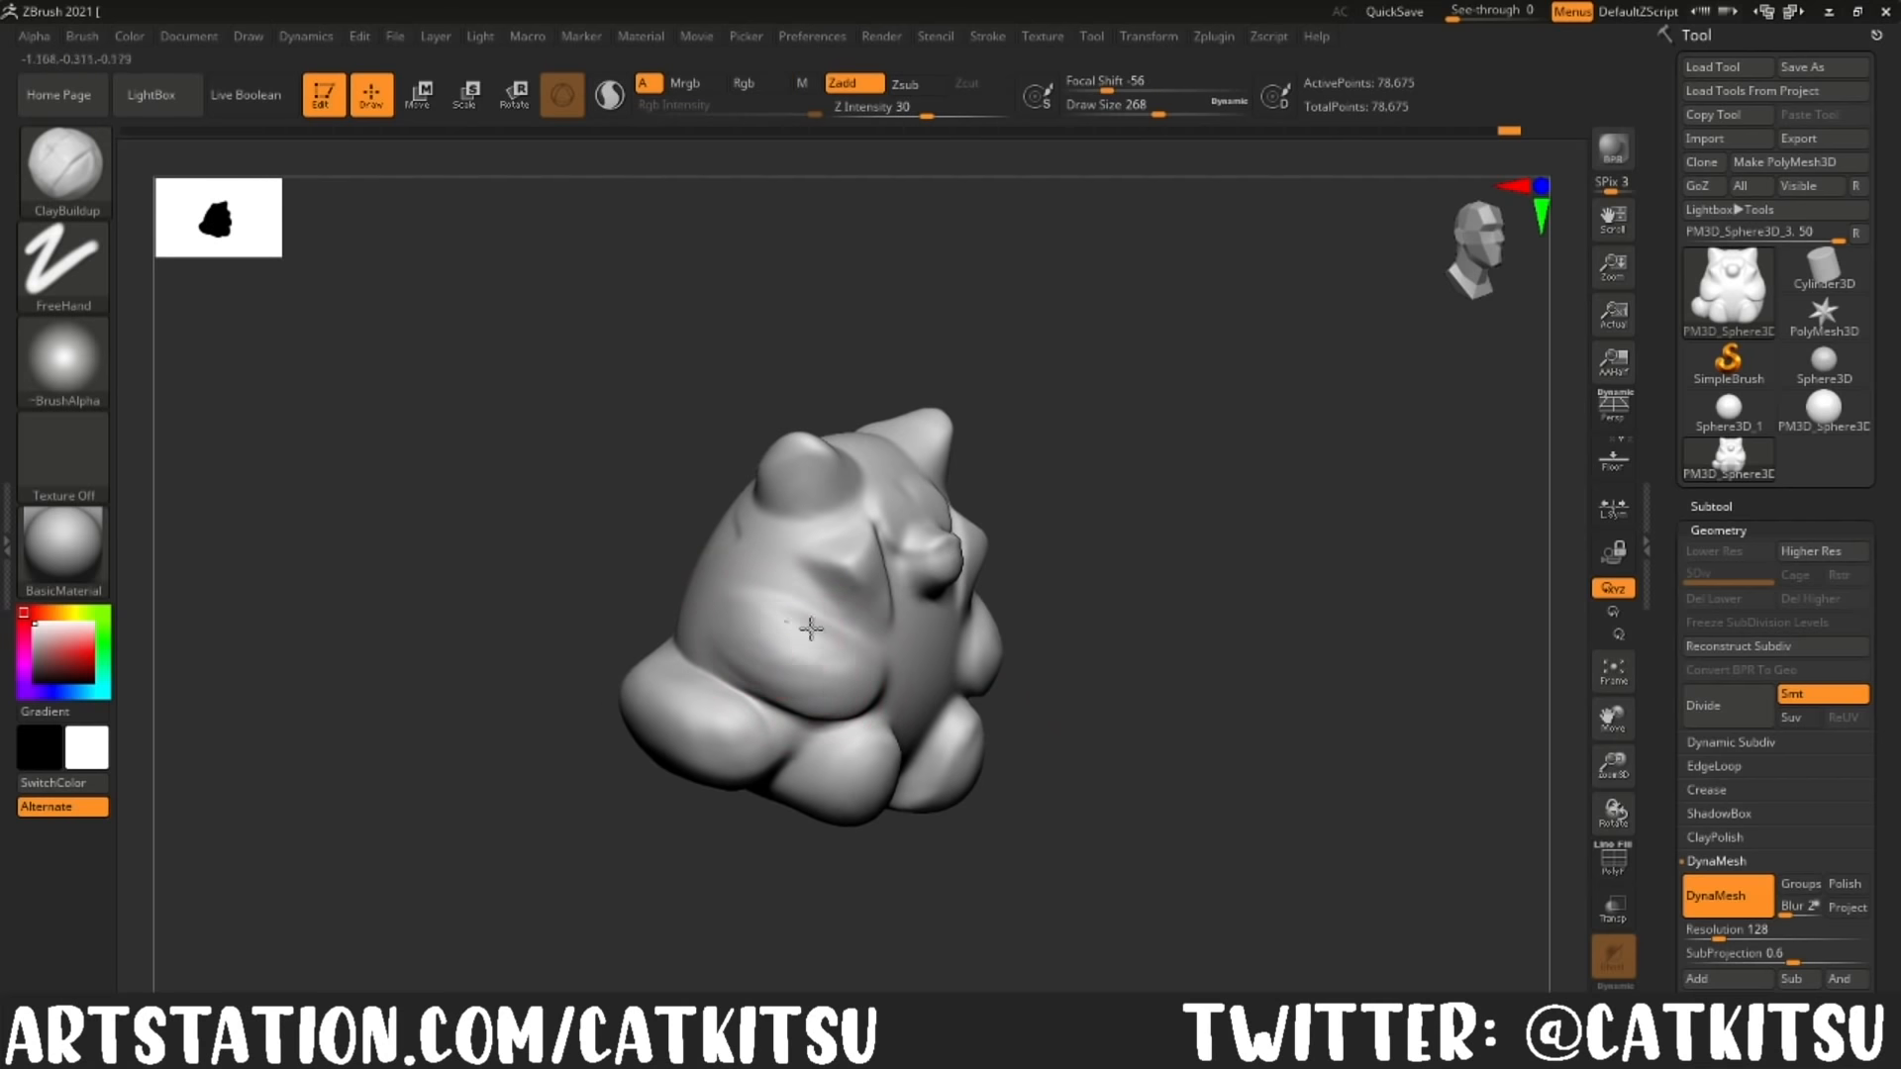
left_click_drag(594, 633, 891, 643)
Step: Build up the rounded muzzle and the face around it with the ClayBuildup brush at draw size 158
left_click_drag(1159, 114, 1125, 114)
left_click_drag(875, 594, 867, 530)
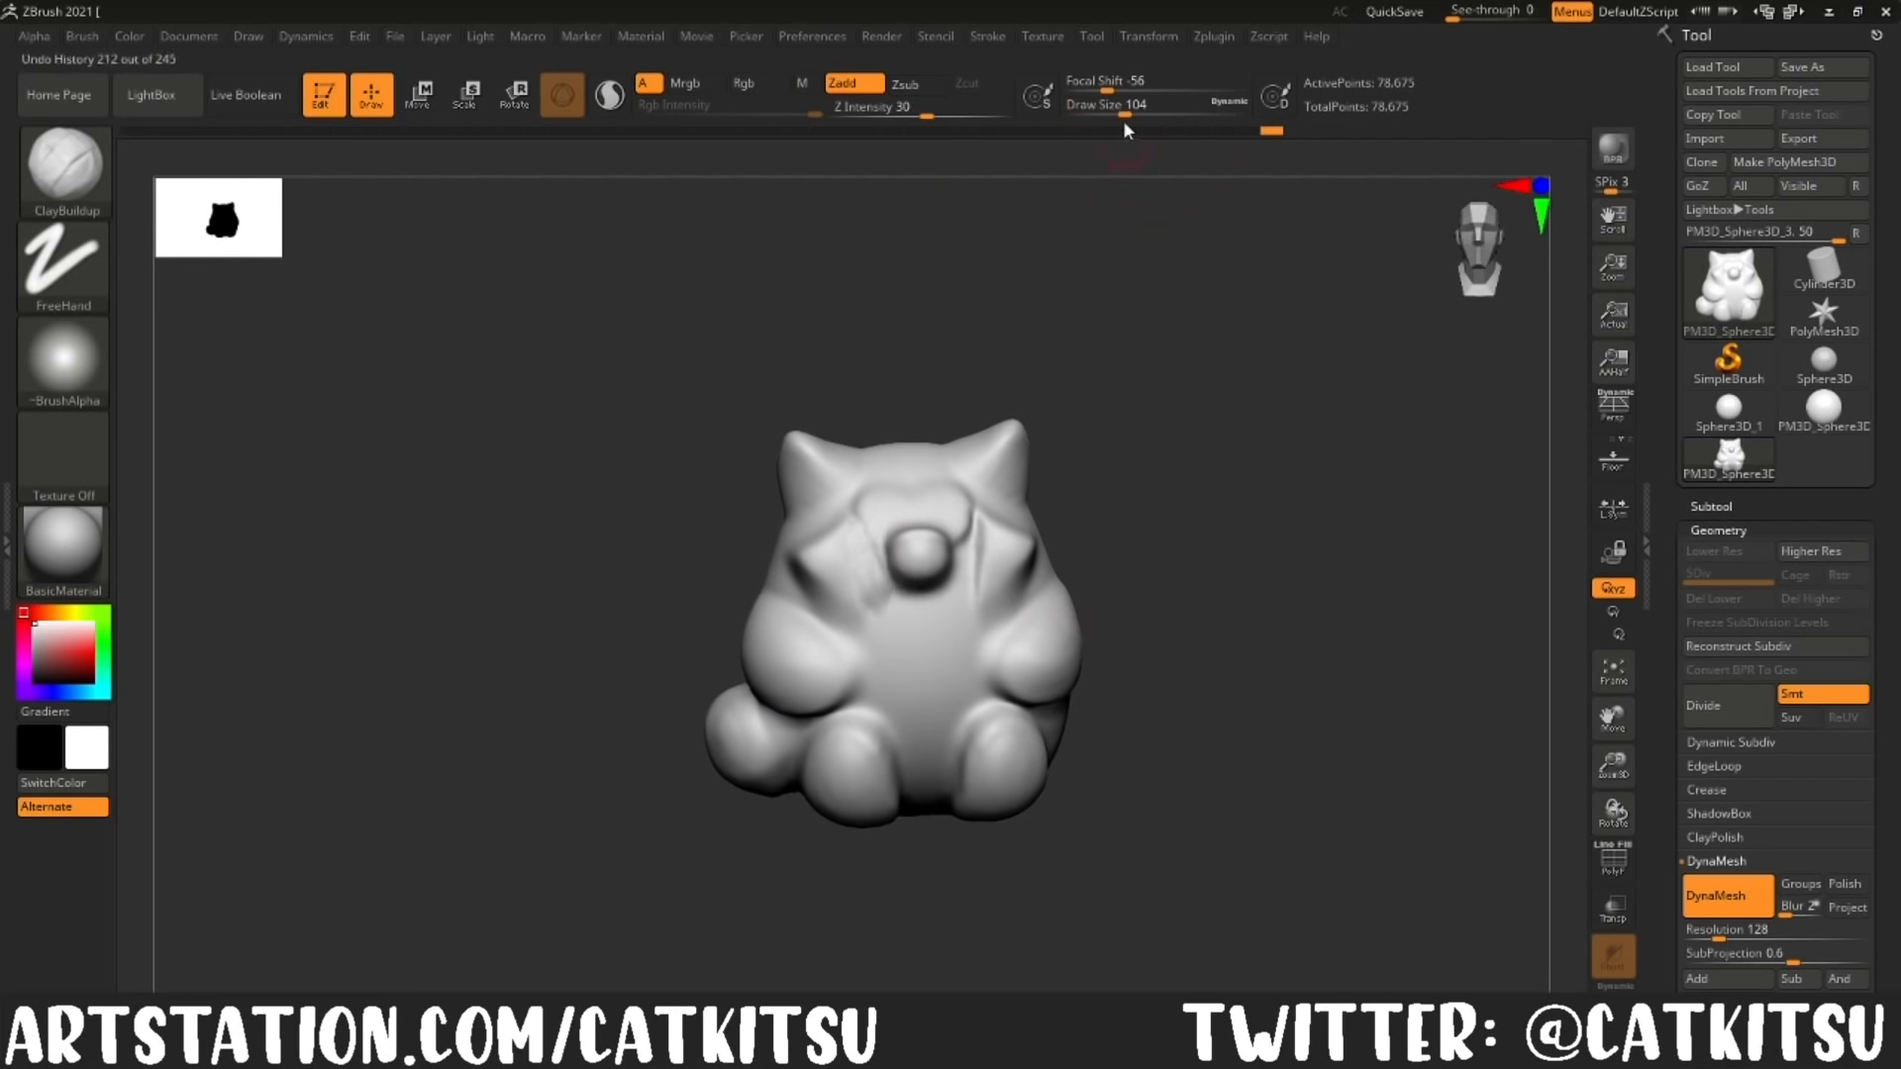
right_click_drag(881, 648, 899, 573)
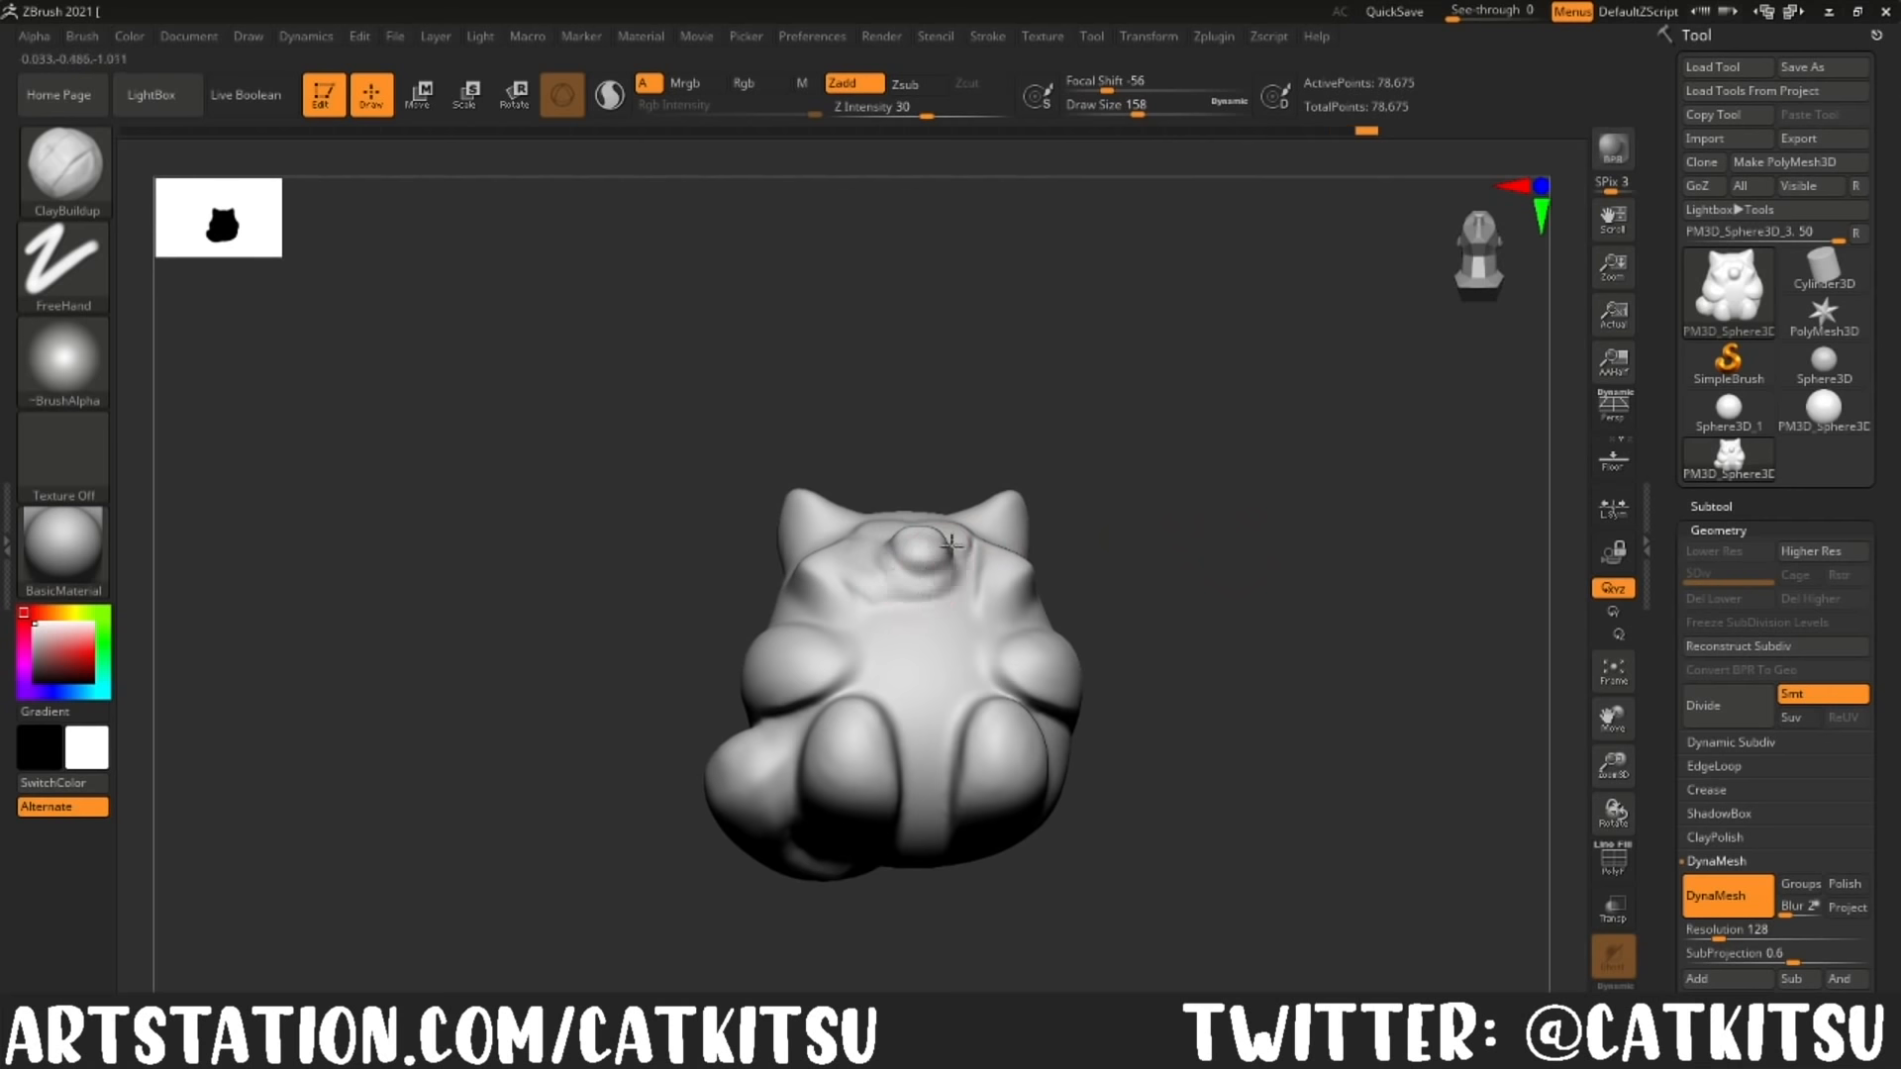
mouse_move(1133, 606)
right_mouse_down()
mouse_move(976, 544)
mouse_move(913, 582)
mouse_move(802, 560)
right_mouse_up()
left_click_drag(924, 525, 933, 569)
right_click_drag(921, 540, 1000, 614)
left_click_drag(886, 554, 911, 572)
Step: Shape the brow and eye area above the muzzle with the ClayBuildup brush
mouse_move(1208, 684)
right_mouse_down()
mouse_move(1172, 598)
mouse_move(1203, 515)
right_mouse_up()
left_click_drag(901, 589, 887, 562)
right_click_drag(886, 562, 883, 486)
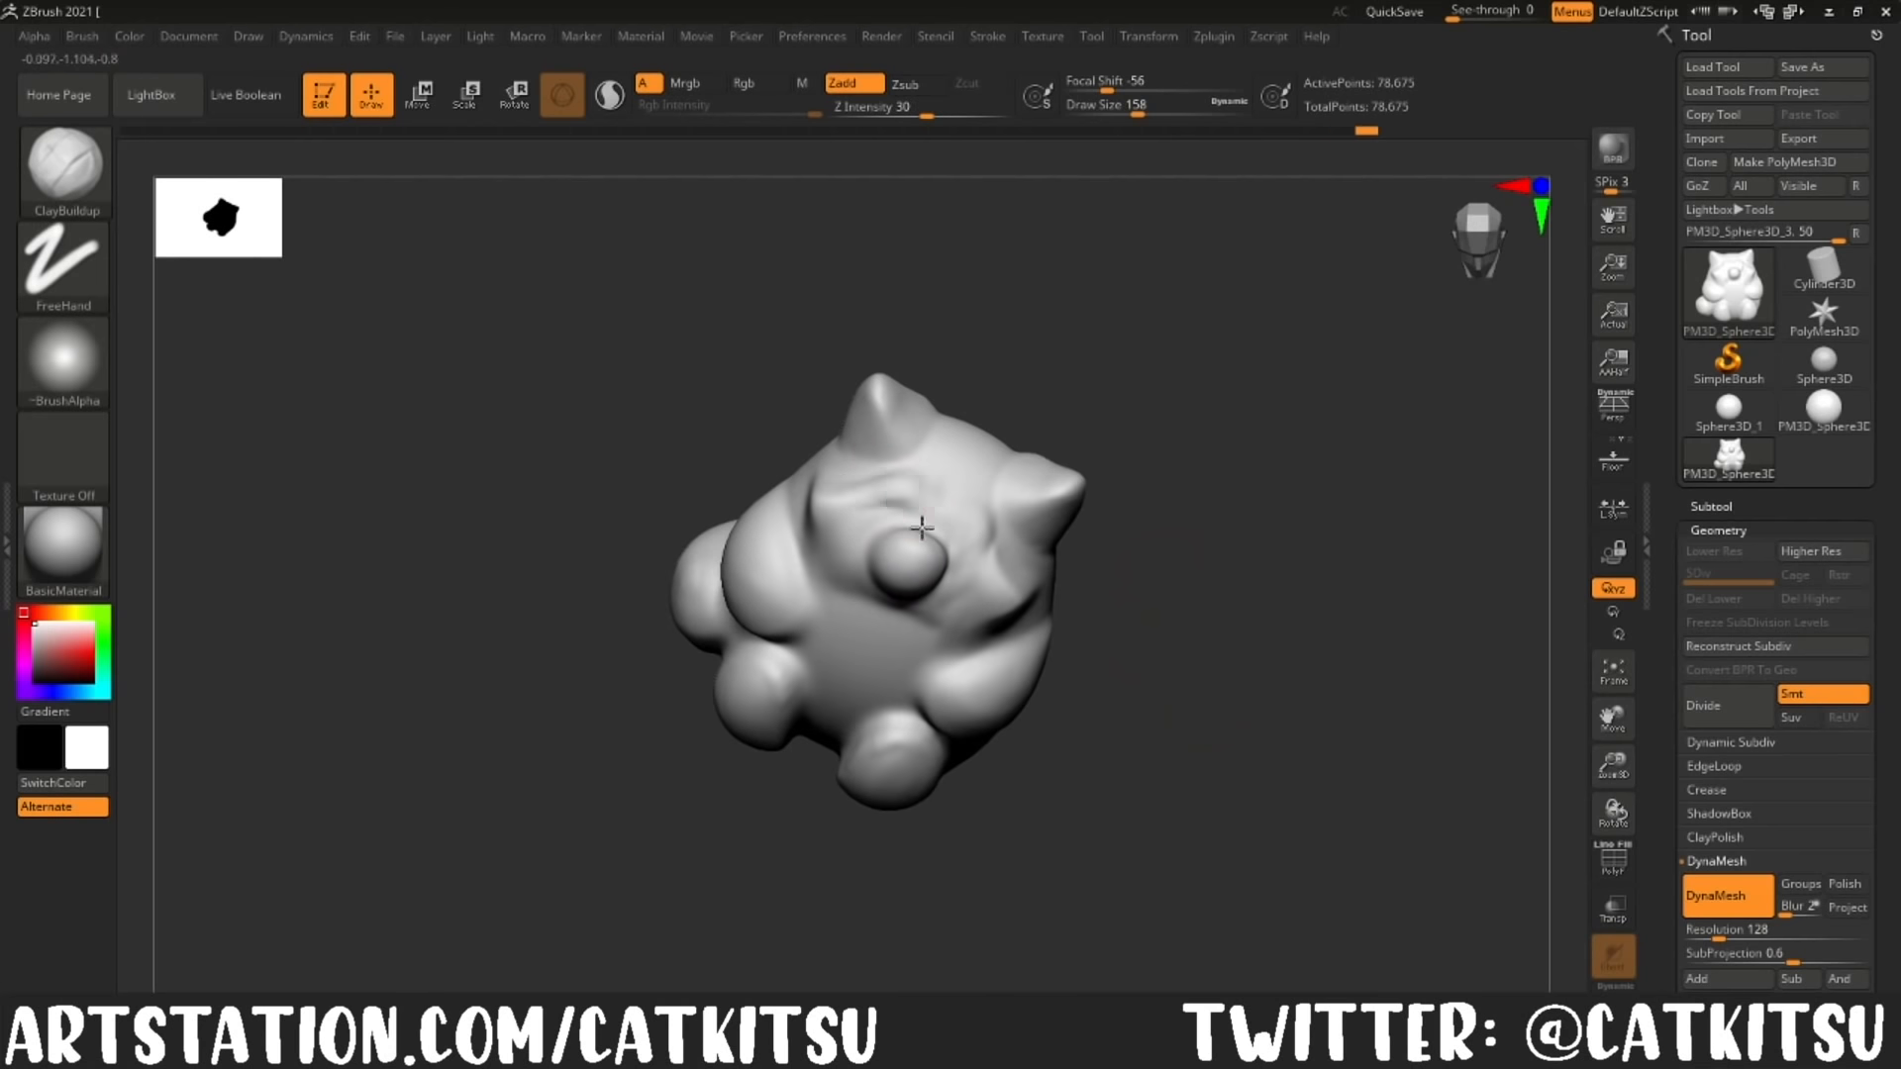
left_click_drag(888, 497, 870, 499)
mouse_move(1139, 614)
left_mouse_down("shift")
mouse_move(1188, 704)
mouse_move(1119, 574)
left_mouse_up("shift")
left_click_drag(933, 514, 916, 506)
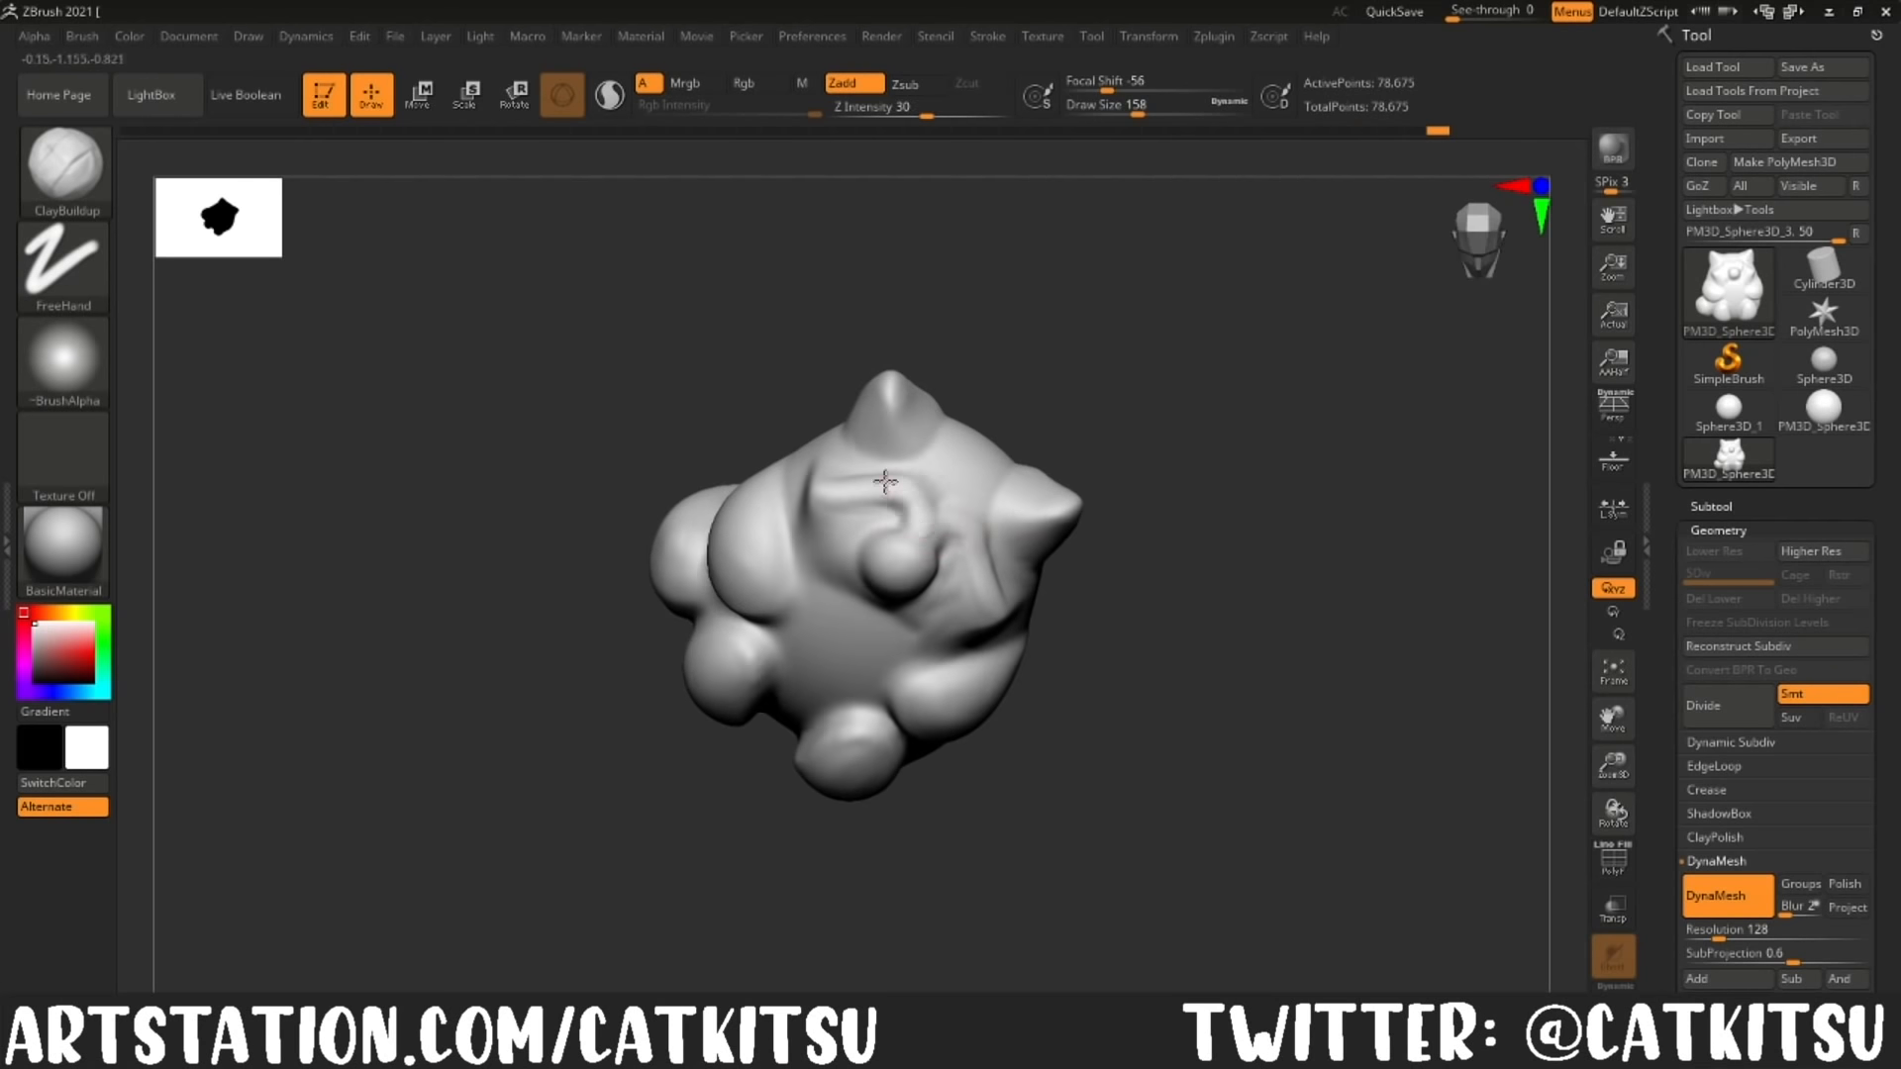
left_click_drag(1070, 628, 756, 531)
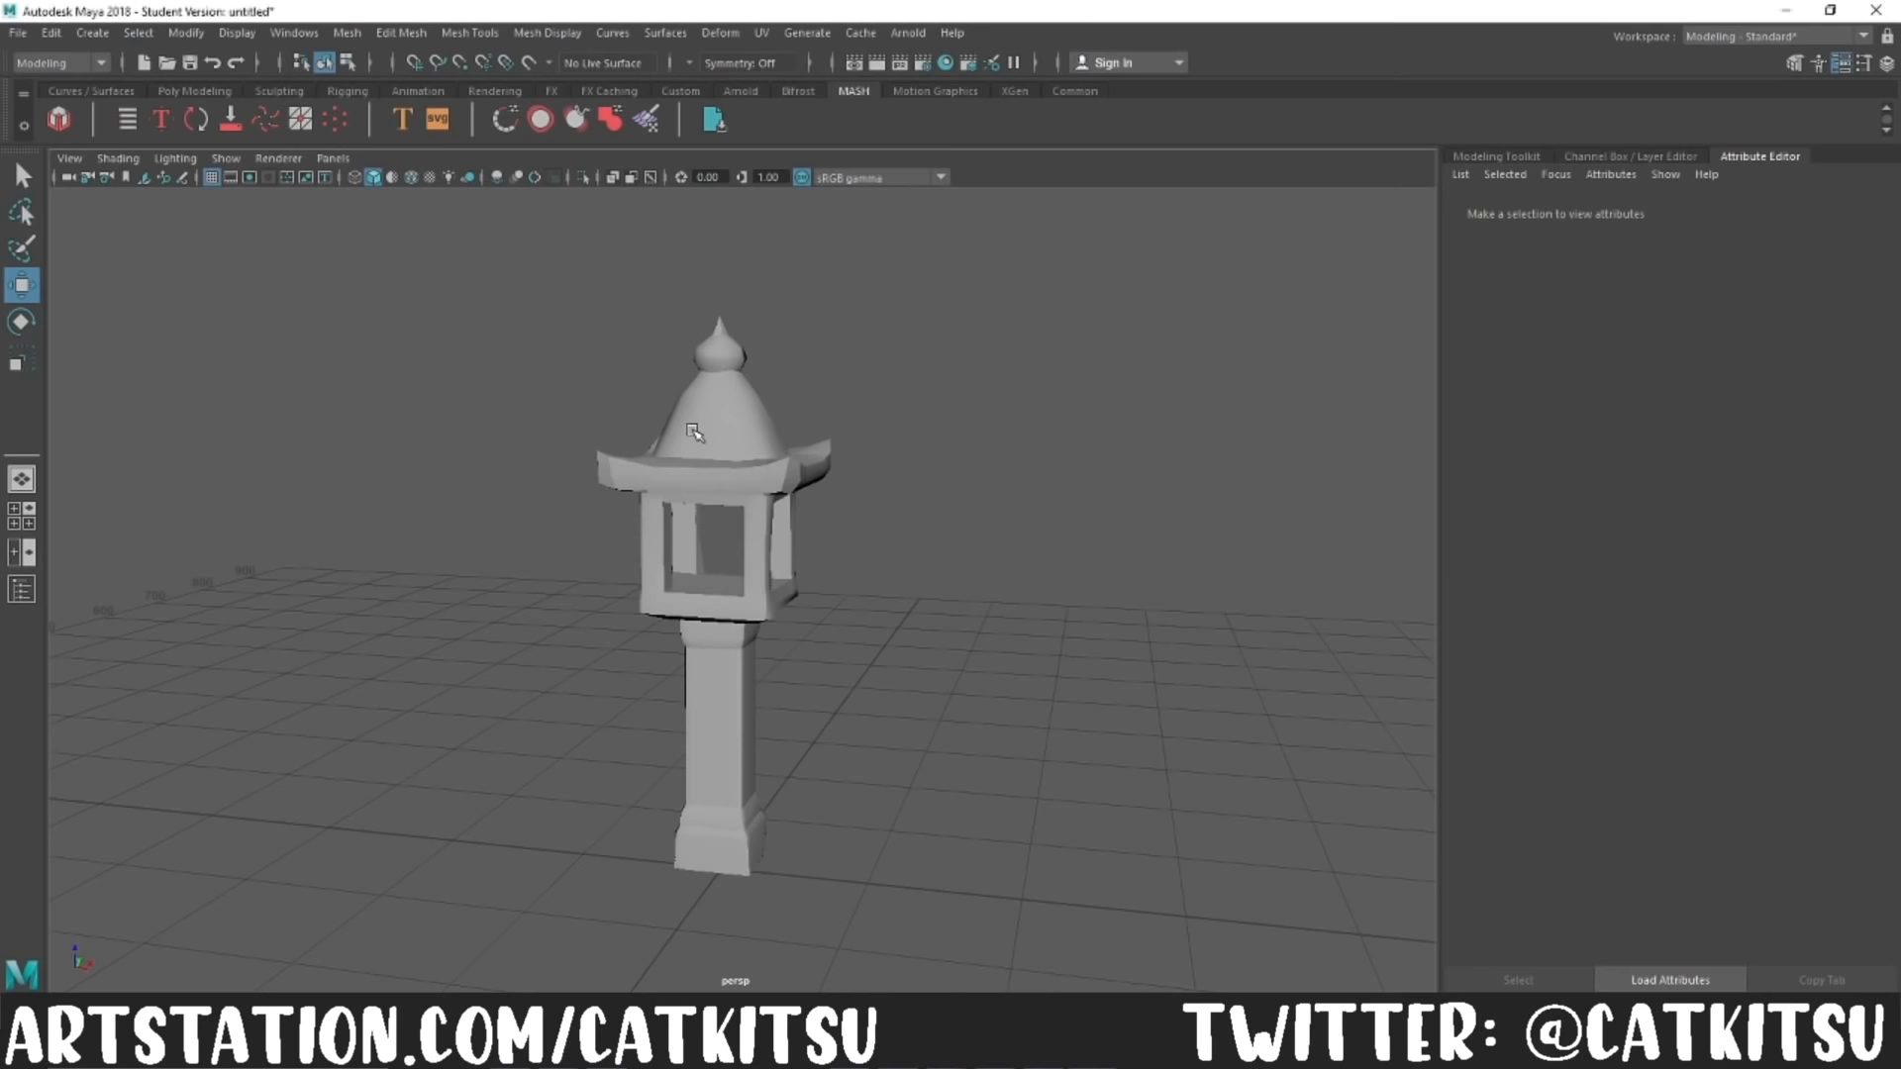
Step: In Maya, examine the wireframe of the low-poly stone lantern SM_StoneLantern_low1 from several angles, then deselect it
left_click(693, 433)
mouse_move(974, 818)
left_mouse_down("alt")
mouse_move(861, 828)
mouse_move(997, 841)
mouse_move(1082, 798)
mouse_move(1191, 797)
mouse_move(962, 818)
left_mouse_up("alt")
middle_click_drag(951, 579, 941, 692, "alt")
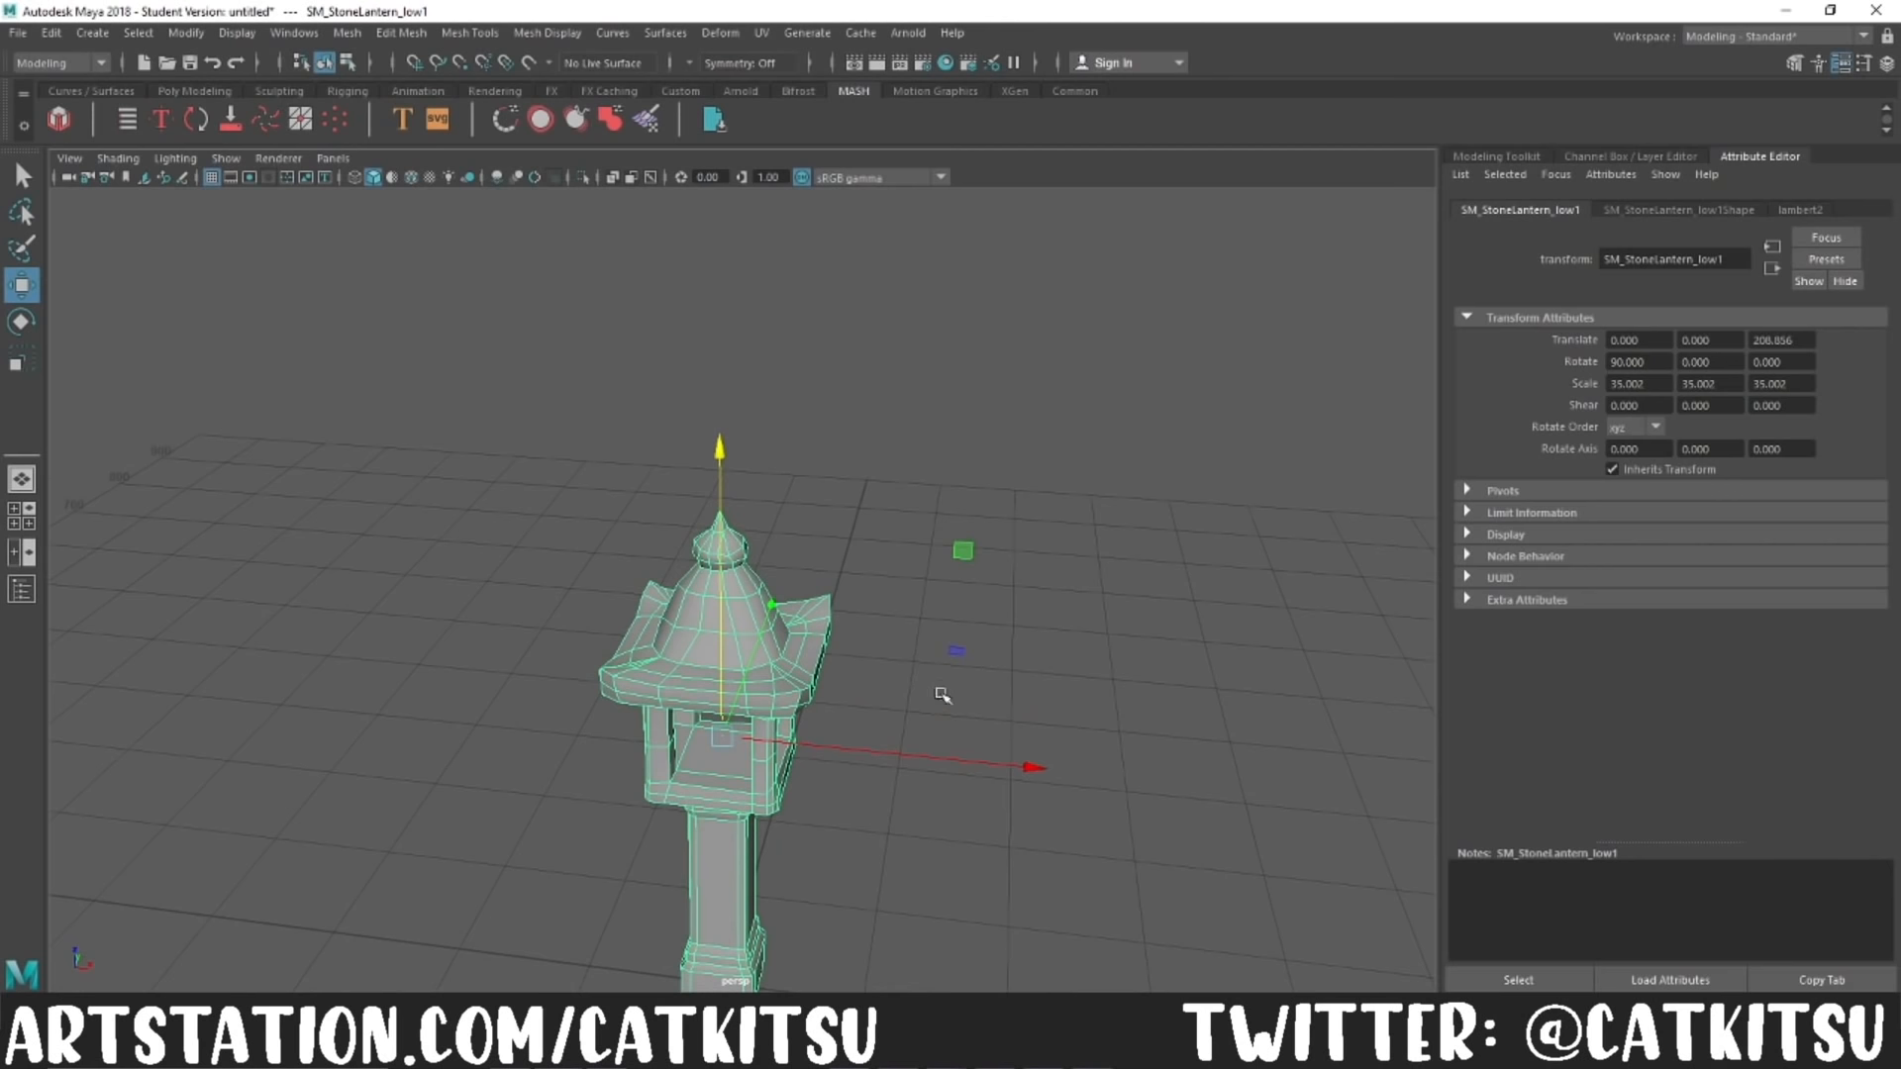
scroll(916, 713, "up", 5)
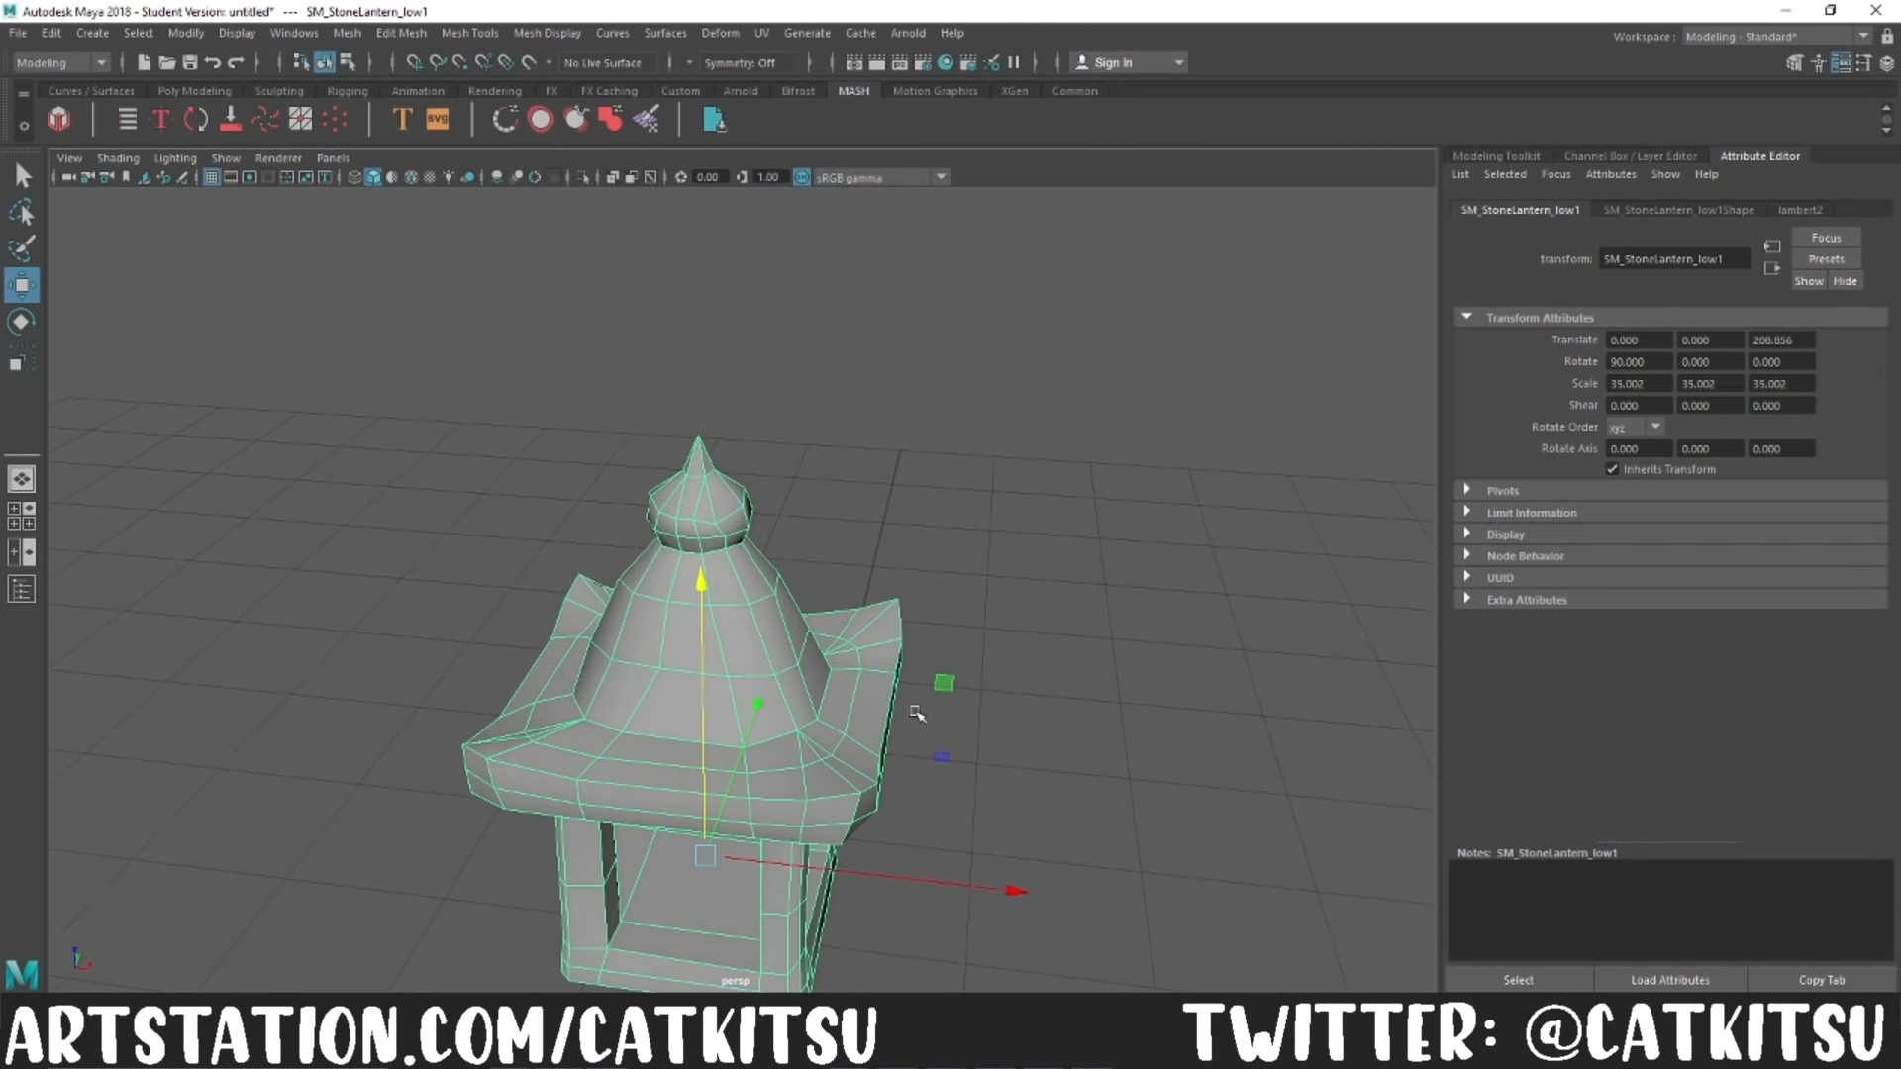
left_click_drag(859, 795, 932, 753, "alt")
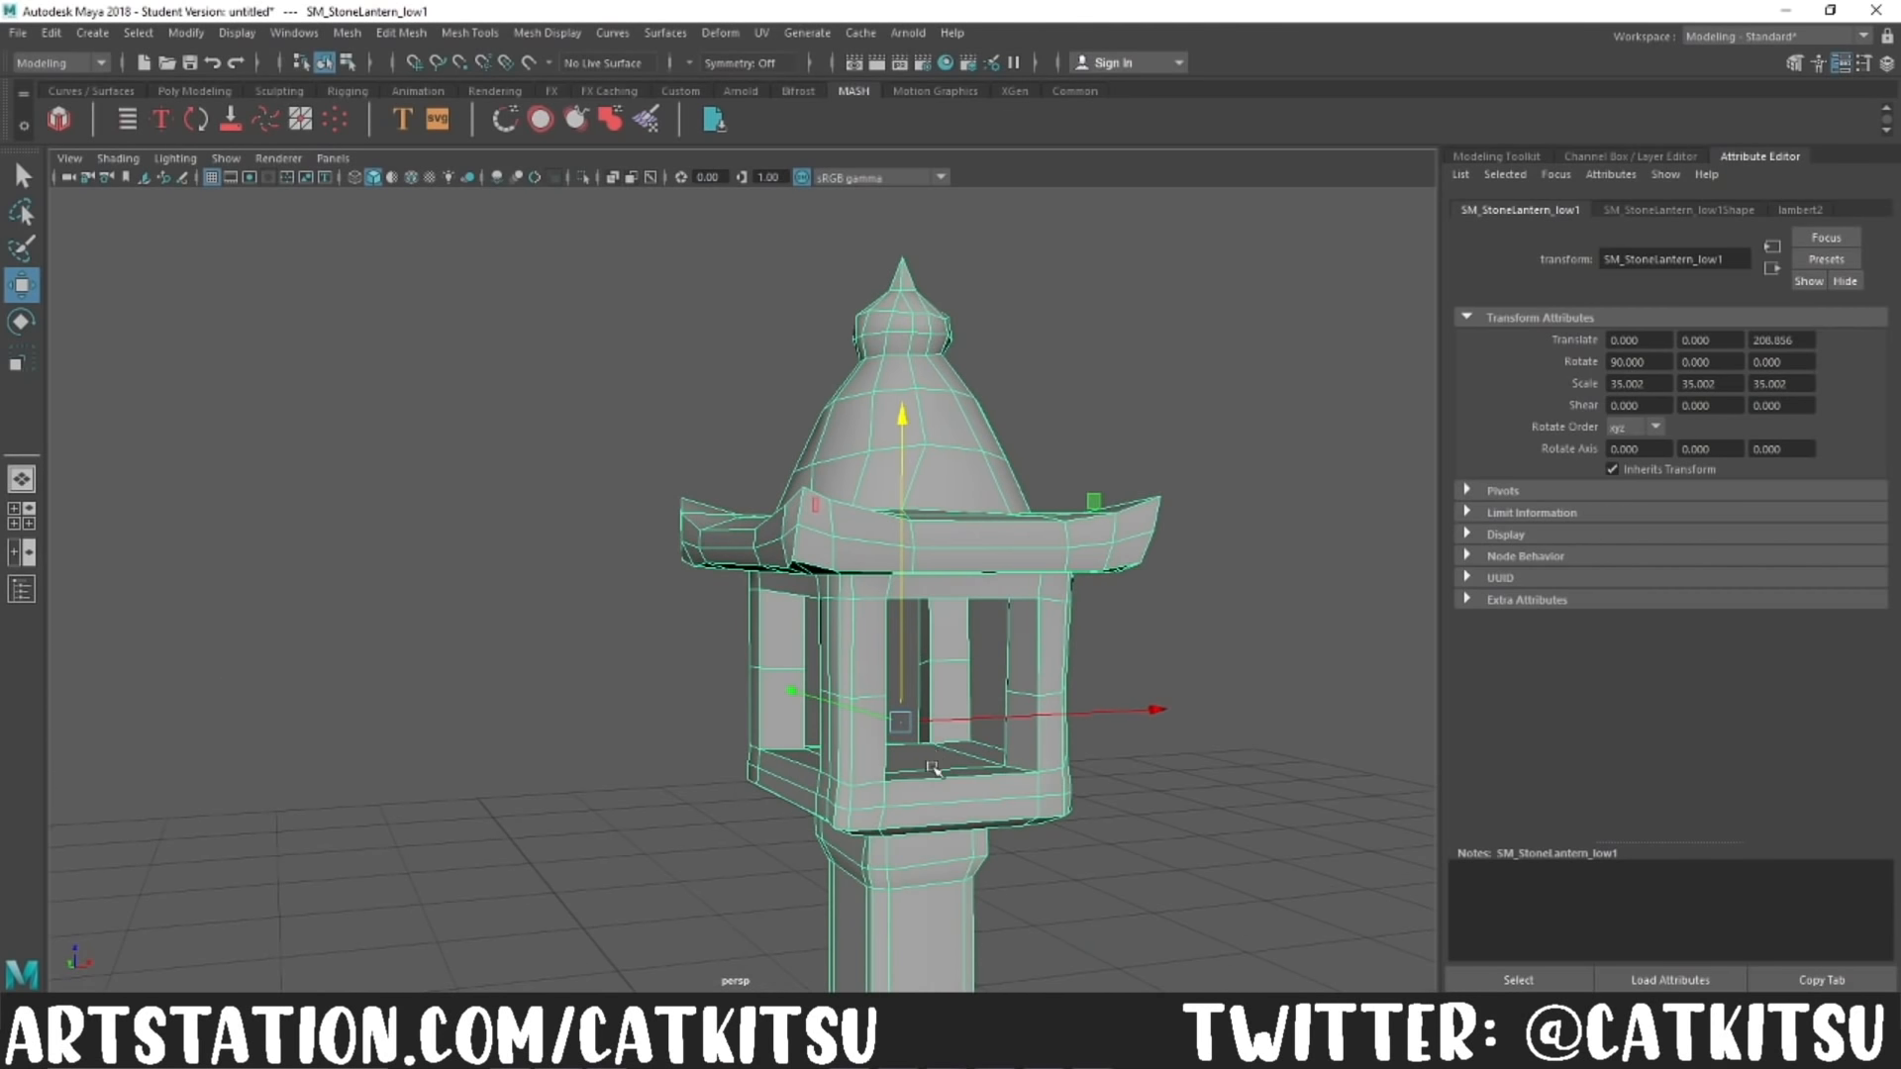
middle_click_drag(948, 790, 896, 646, "alt")
scroll(894, 654, "down", 3)
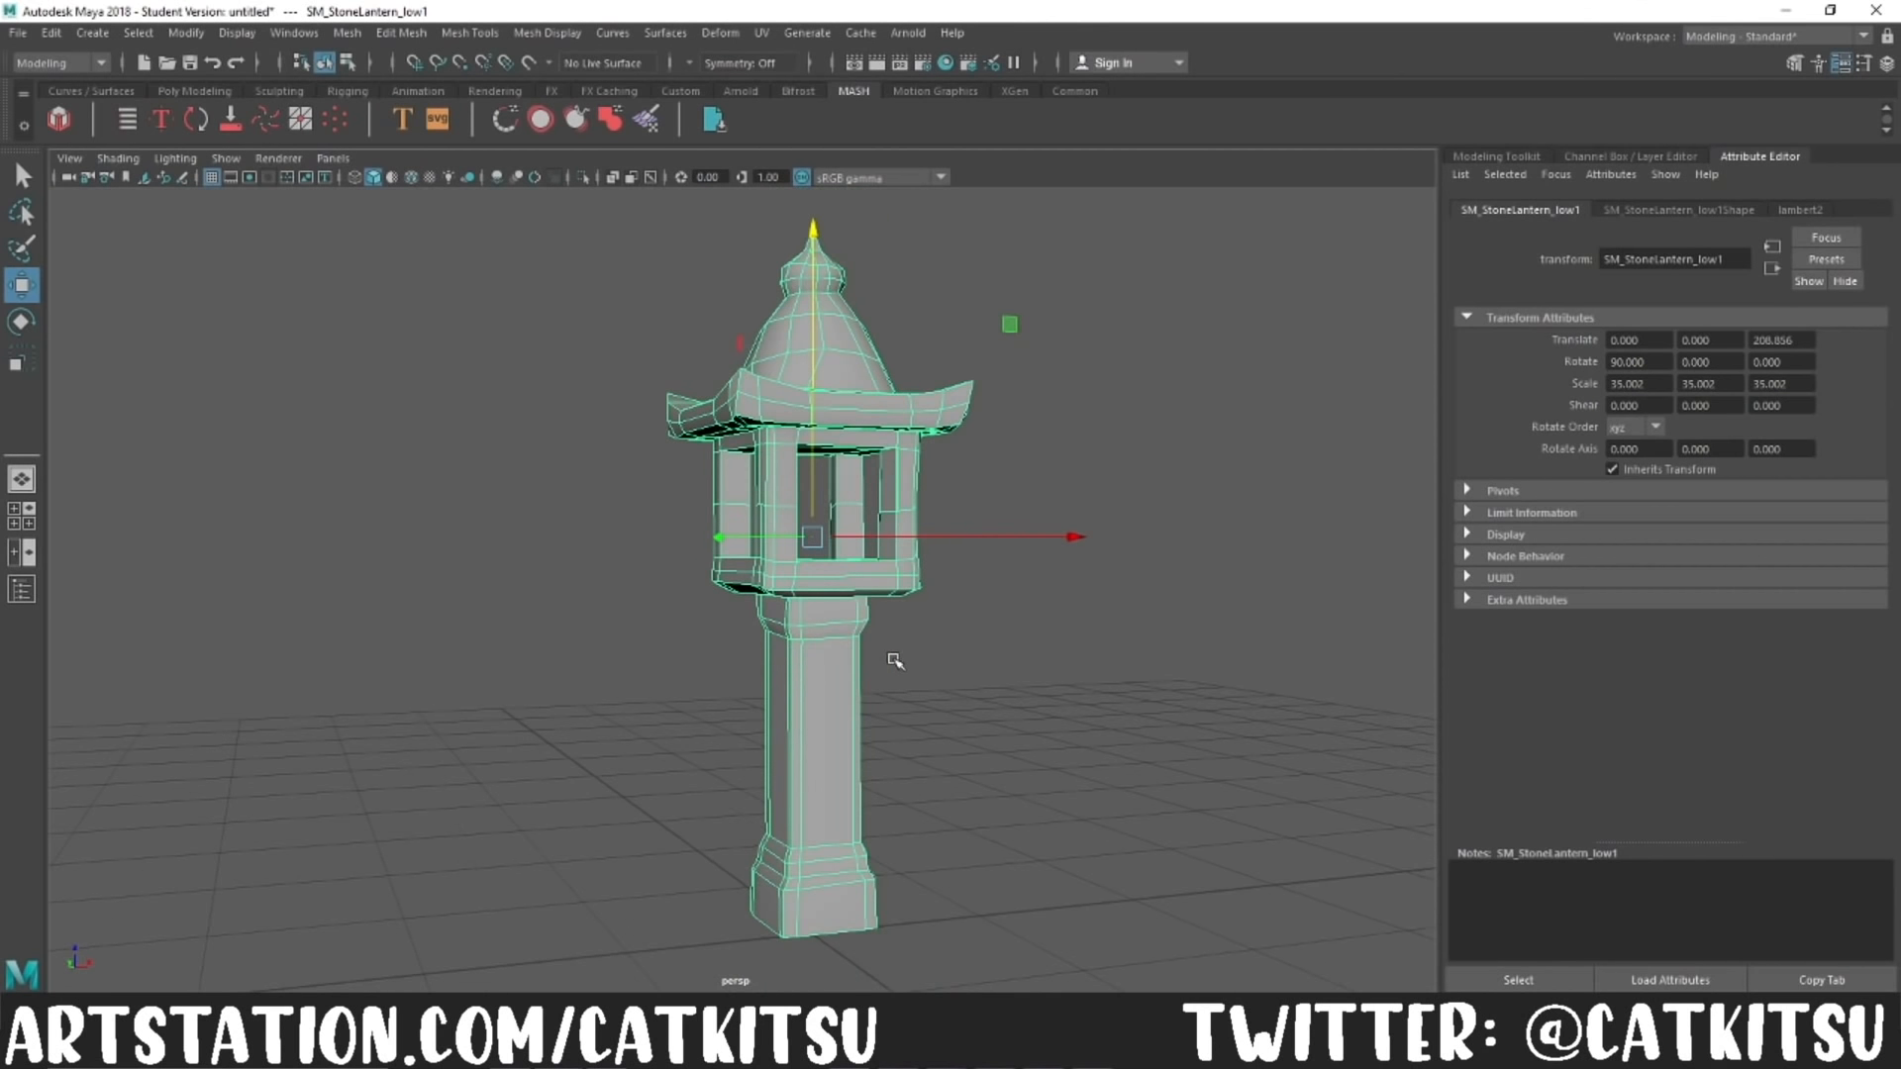
scroll(894, 663, "down", 2)
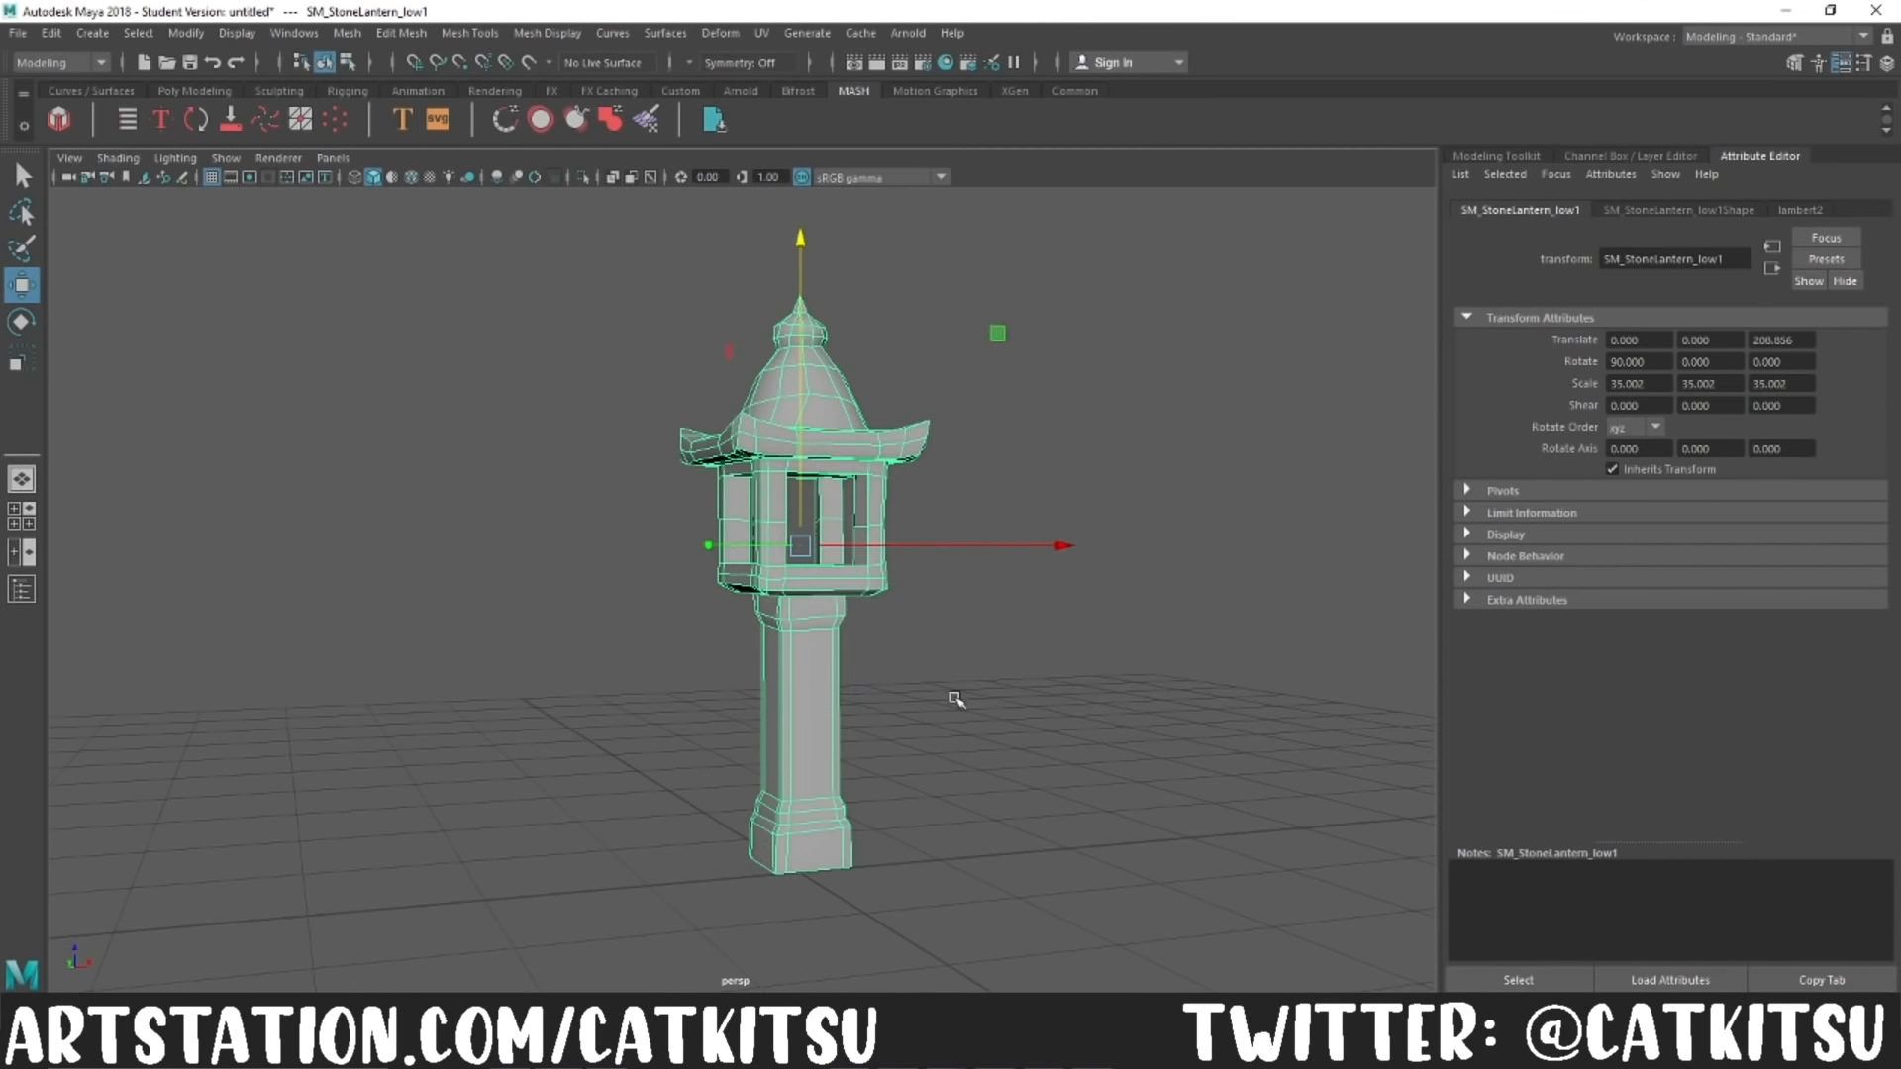
left_click(1065, 722)
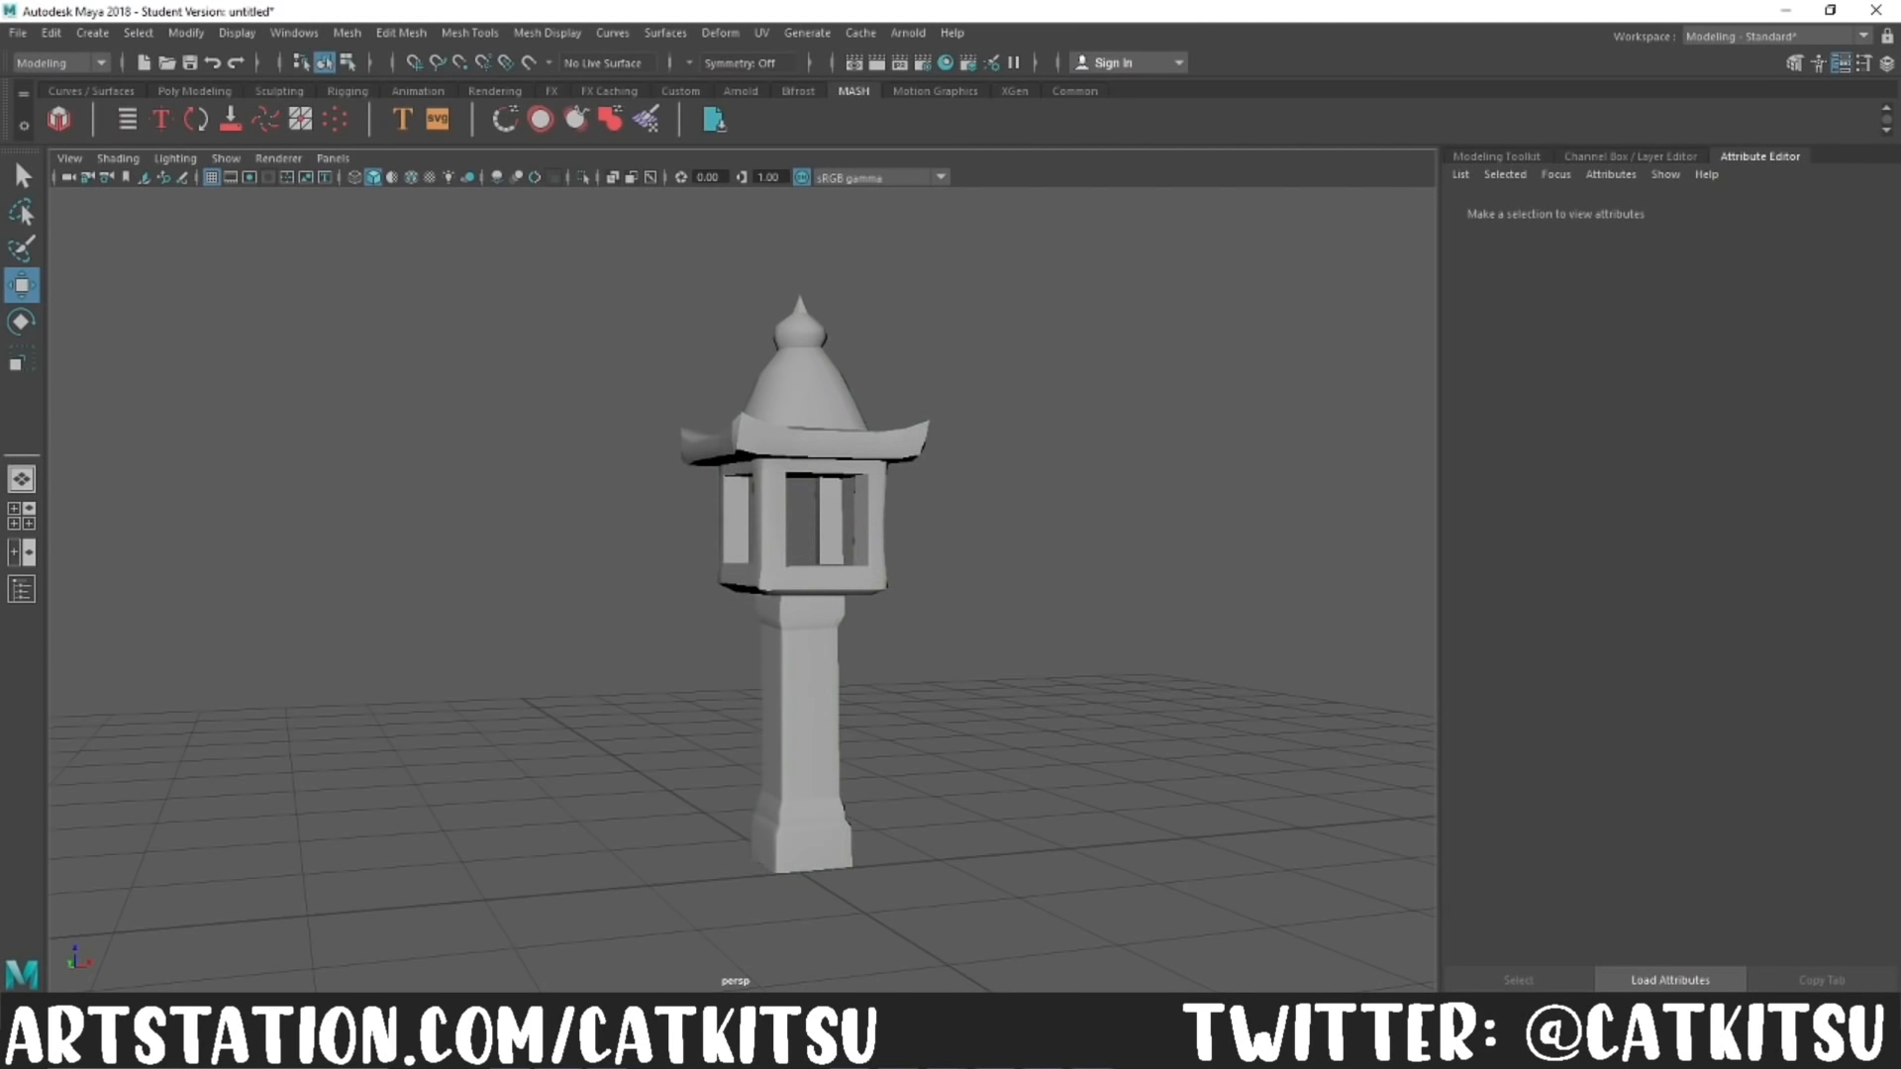
Step: Switch to ZBrush and wear down the edges of the stone lantern's post with the TrimDynamic brush at draw size 80
left_click(605, 1050)
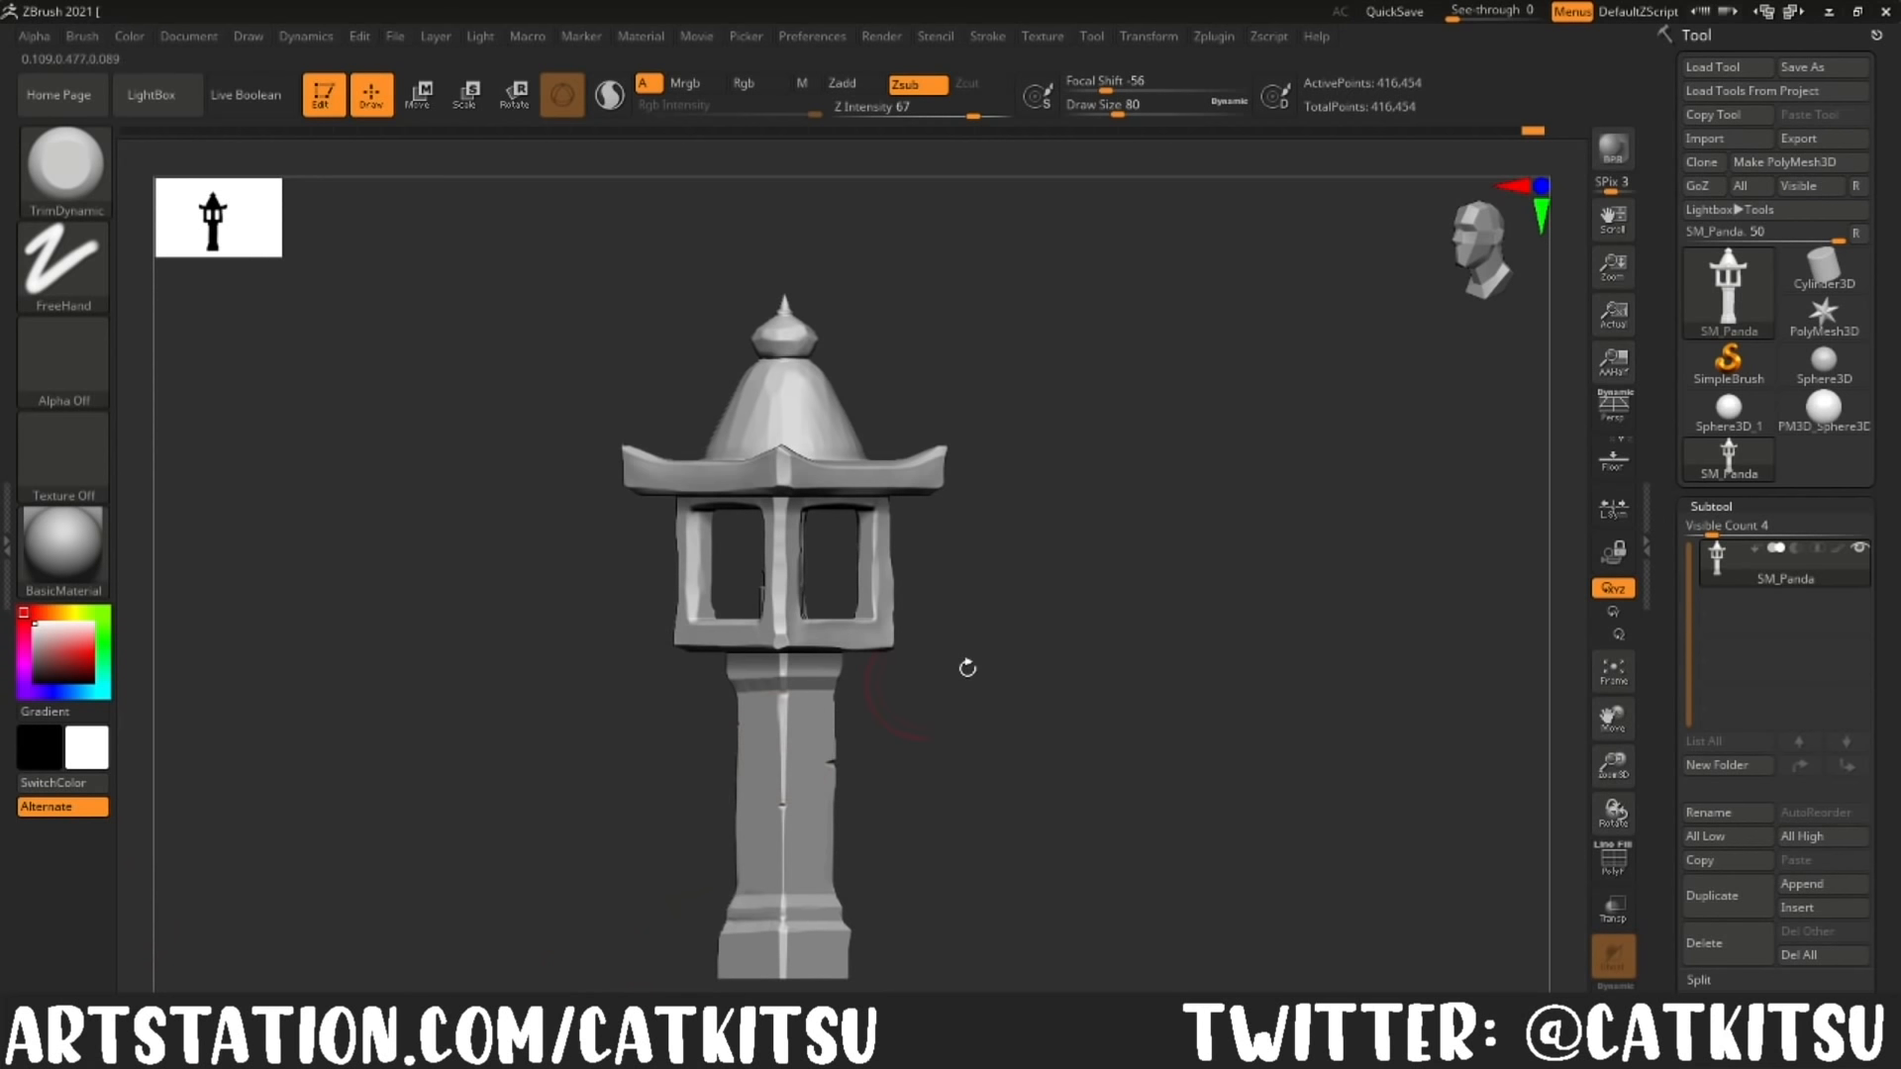
left_click_drag(1100, 674, 884, 703)
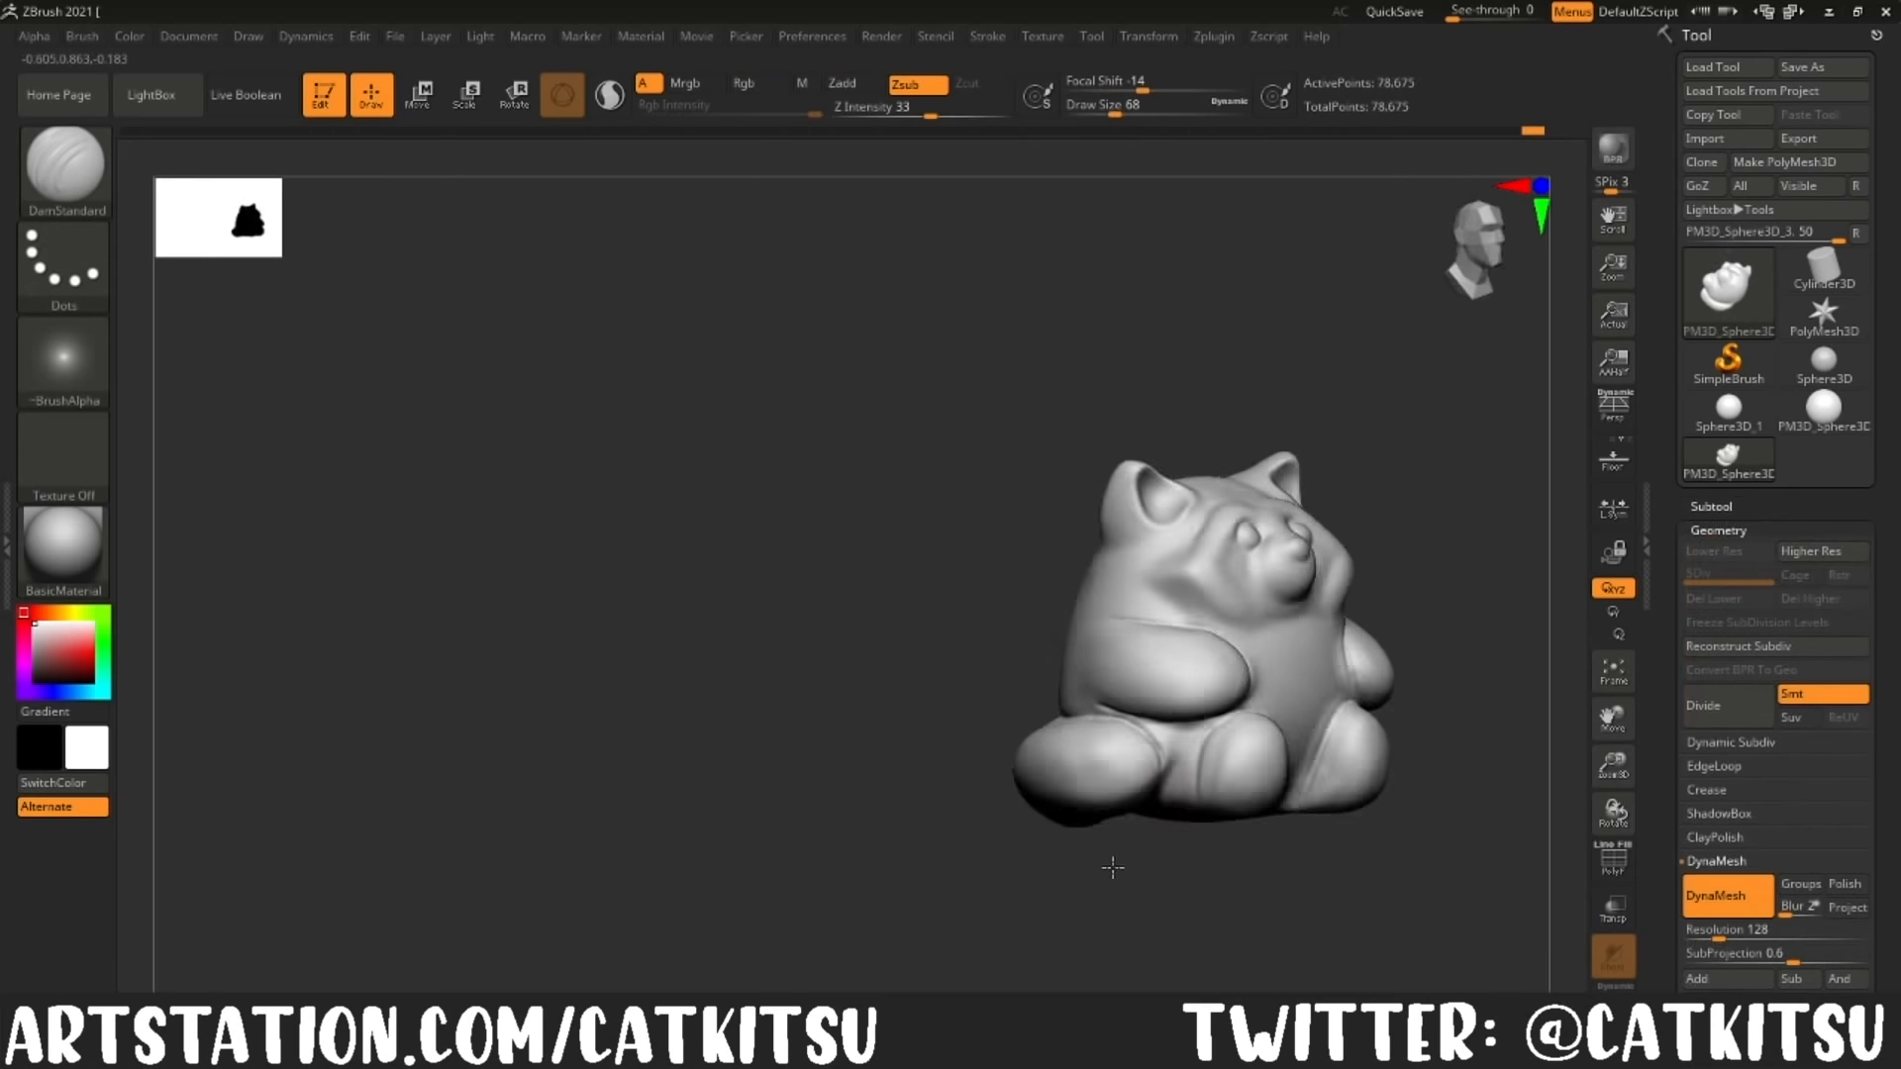
left_click_drag(1112, 871, 1161, 769)
mouse_move(862, 842)
left_mouse_down()
mouse_move(848, 939)
mouse_move(871, 965)
left_mouse_up()
left_click_drag(1072, 796, 1193, 783, "shift")
left_click_drag(1010, 931, 941, 921)
left_click_drag(1147, 773, 1212, 808)
mouse_move(936, 931)
left_mouse_down()
mouse_move(1030, 942)
mouse_move(1291, 861)
mouse_move(1184, 920)
mouse_move(1202, 921)
mouse_move(1145, 492)
mouse_move(1260, 386)
mouse_move(633, 330)
left_mouse_up()
Step: Refine the red panda's feet, tail and underside with the ClayBuildup brush at draw sizes 87 and 136, and smooth the result
key("b")
key("c")
key("b")
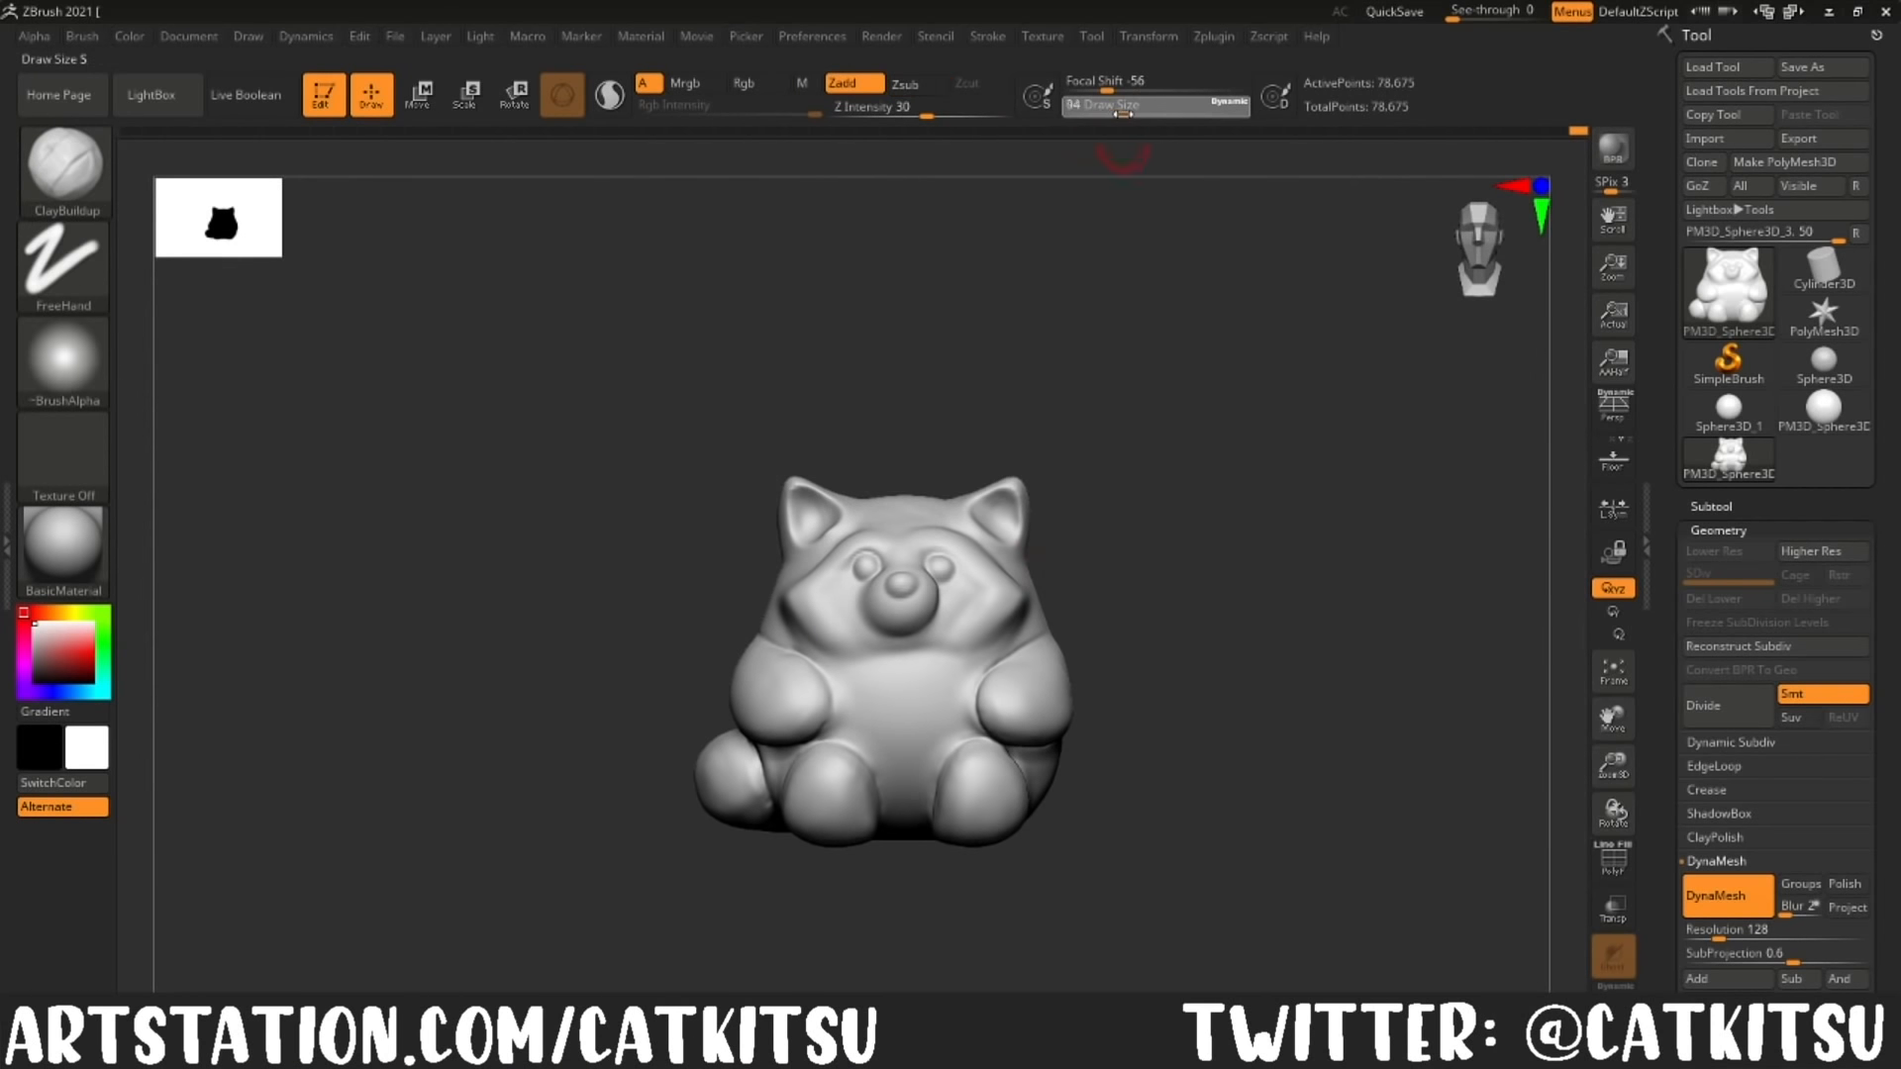
left_click_drag(1139, 251, 792, 785)
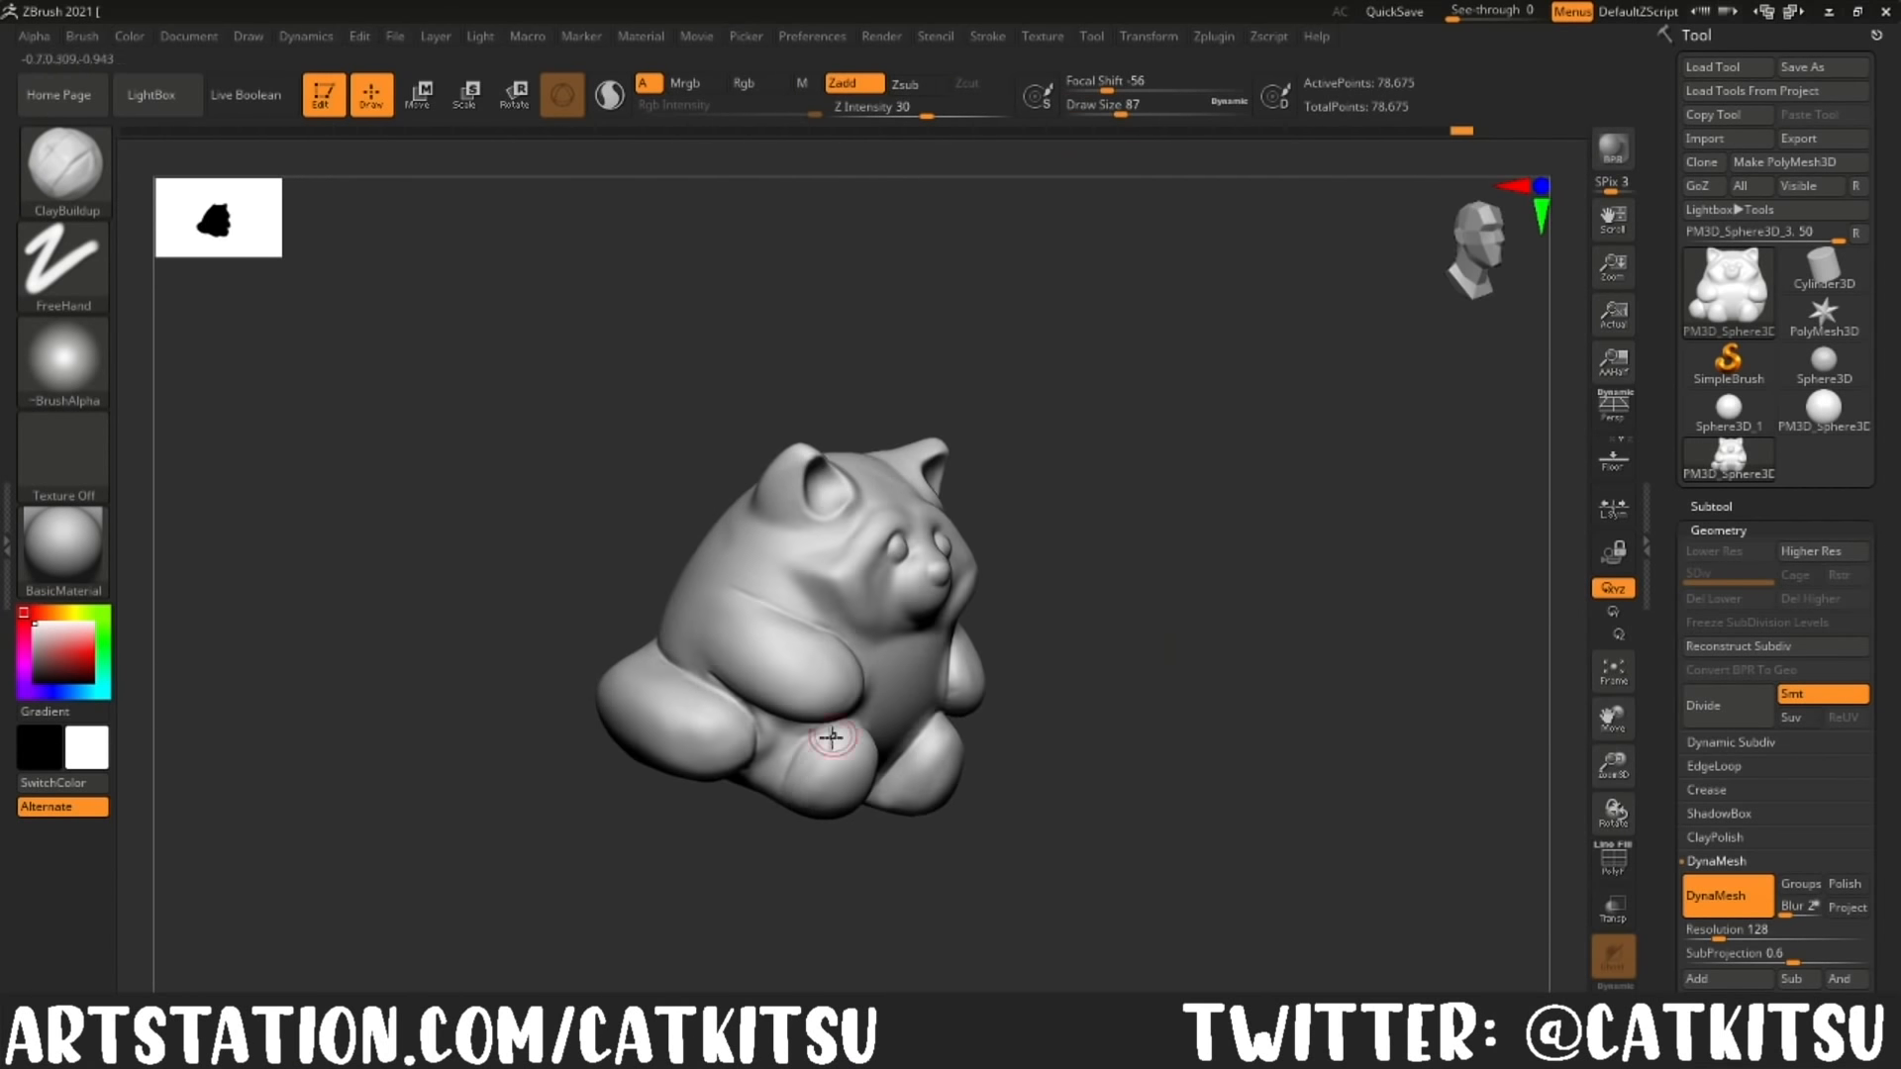
left_click_drag(1100, 138, 847, 744)
left_click_drag(976, 775, 989, 533)
left_click_drag(812, 872, 1266, 750)
left_click_drag(1430, 682, 1082, 639, "shift")
left_click_drag(800, 824, 679, 713)
left_click_drag(828, 762, 804, 808)
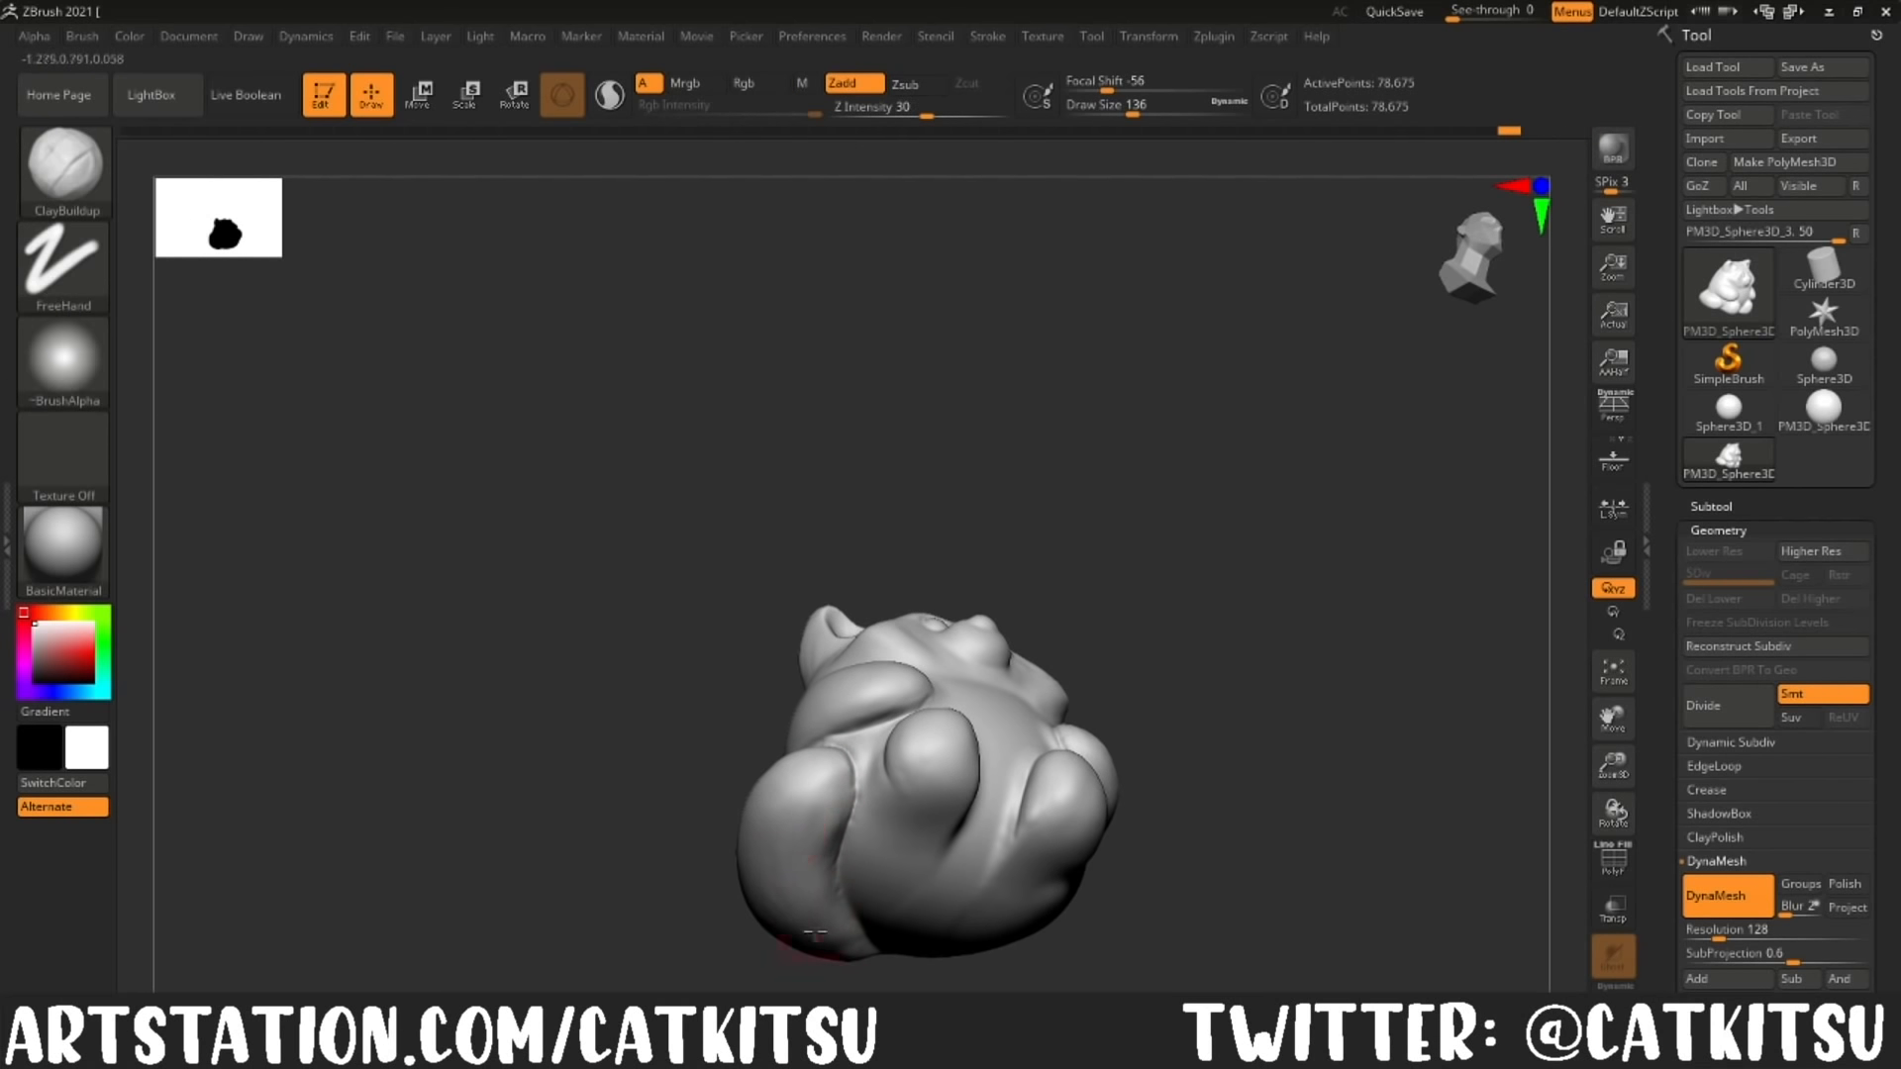
left_click_drag(913, 780, 948, 777)
left_click_drag(1210, 785, 1183, 842, "shift")
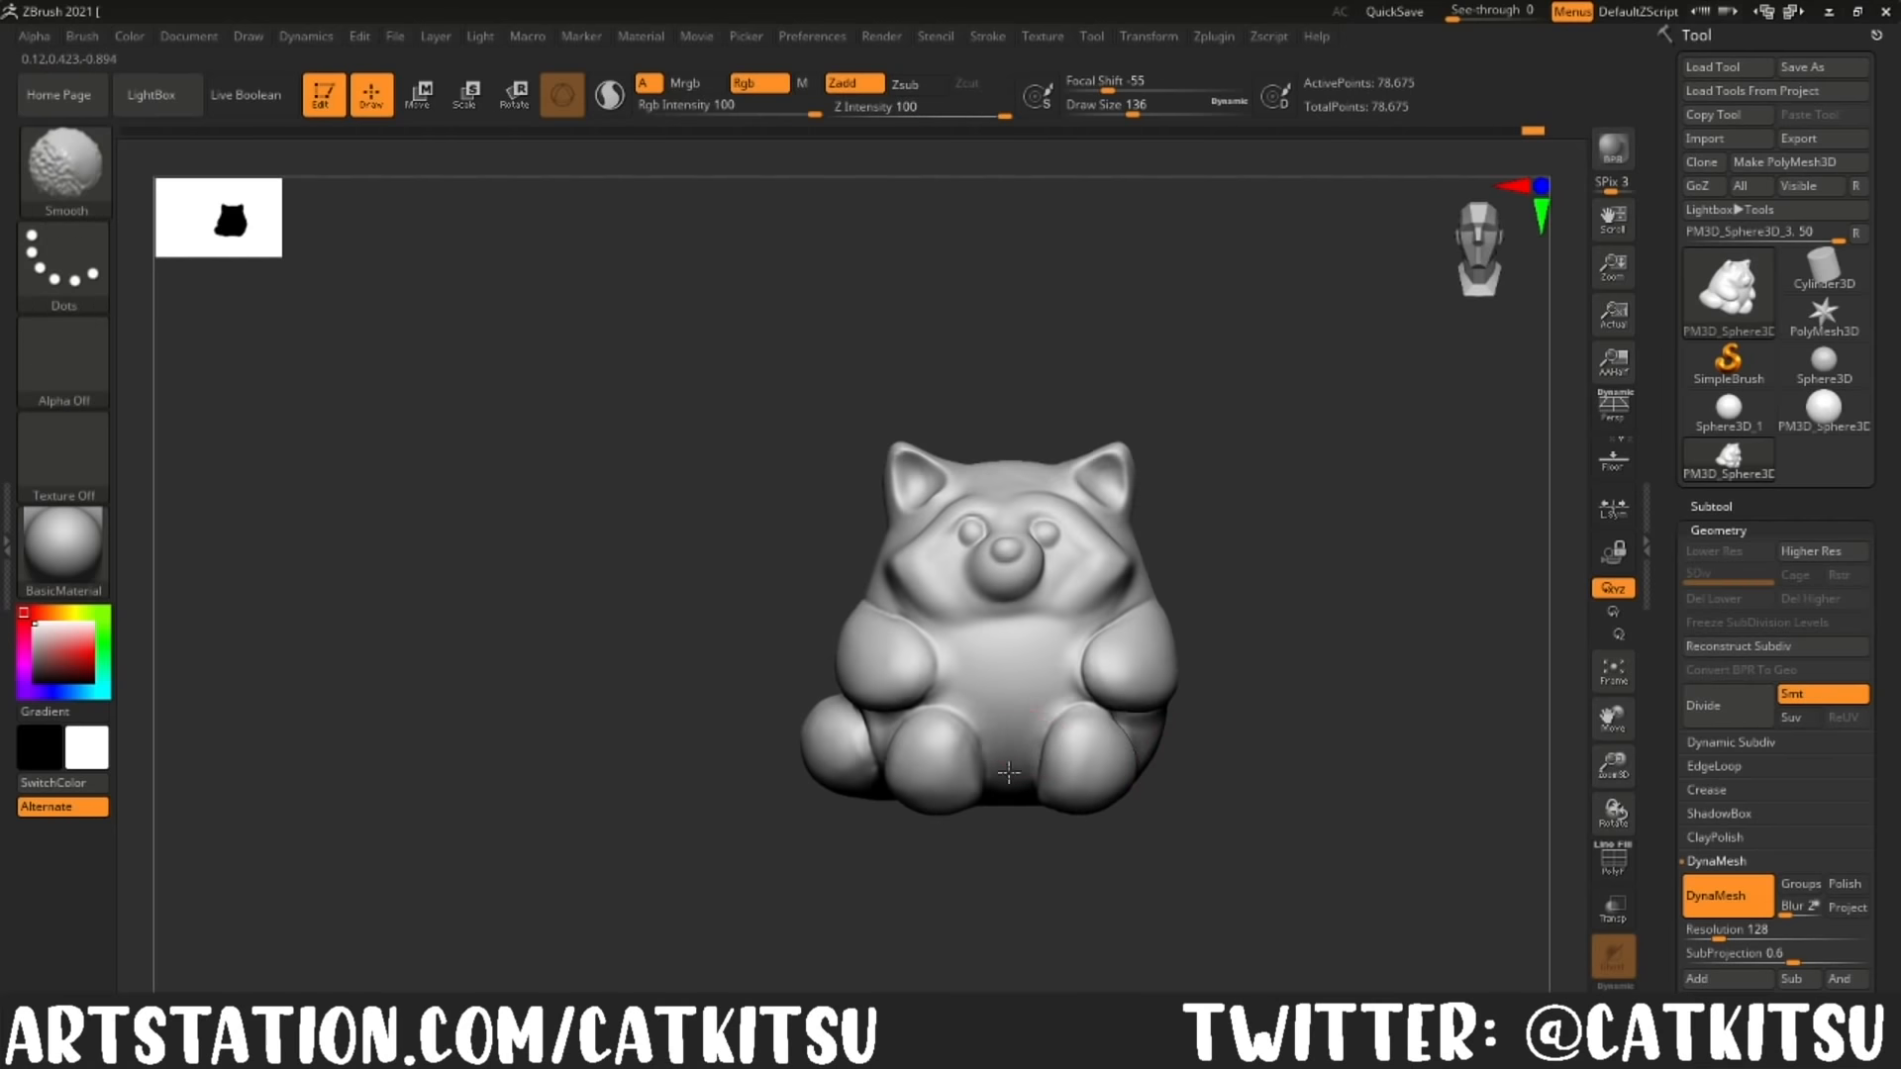
Step: Subdivide the red panda mesh to level 2 and set the ClayBuildup brush to subtract at draw size 33
mouse_move(1320, 659)
left_mouse_down("alt")
mouse_move(1256, 566)
mouse_move(1315, 993)
left_mouse_up("alt")
key("ctrl+d")
left_click_drag(1435, 950, 1436, 772, "alt")
mouse_move(1387, 852)
left_mouse_down()
mouse_move(1421, 856)
mouse_move(1358, 865)
mouse_move(1416, 857)
left_mouse_up()
left_click(905, 85)
left_click(1101, 107)
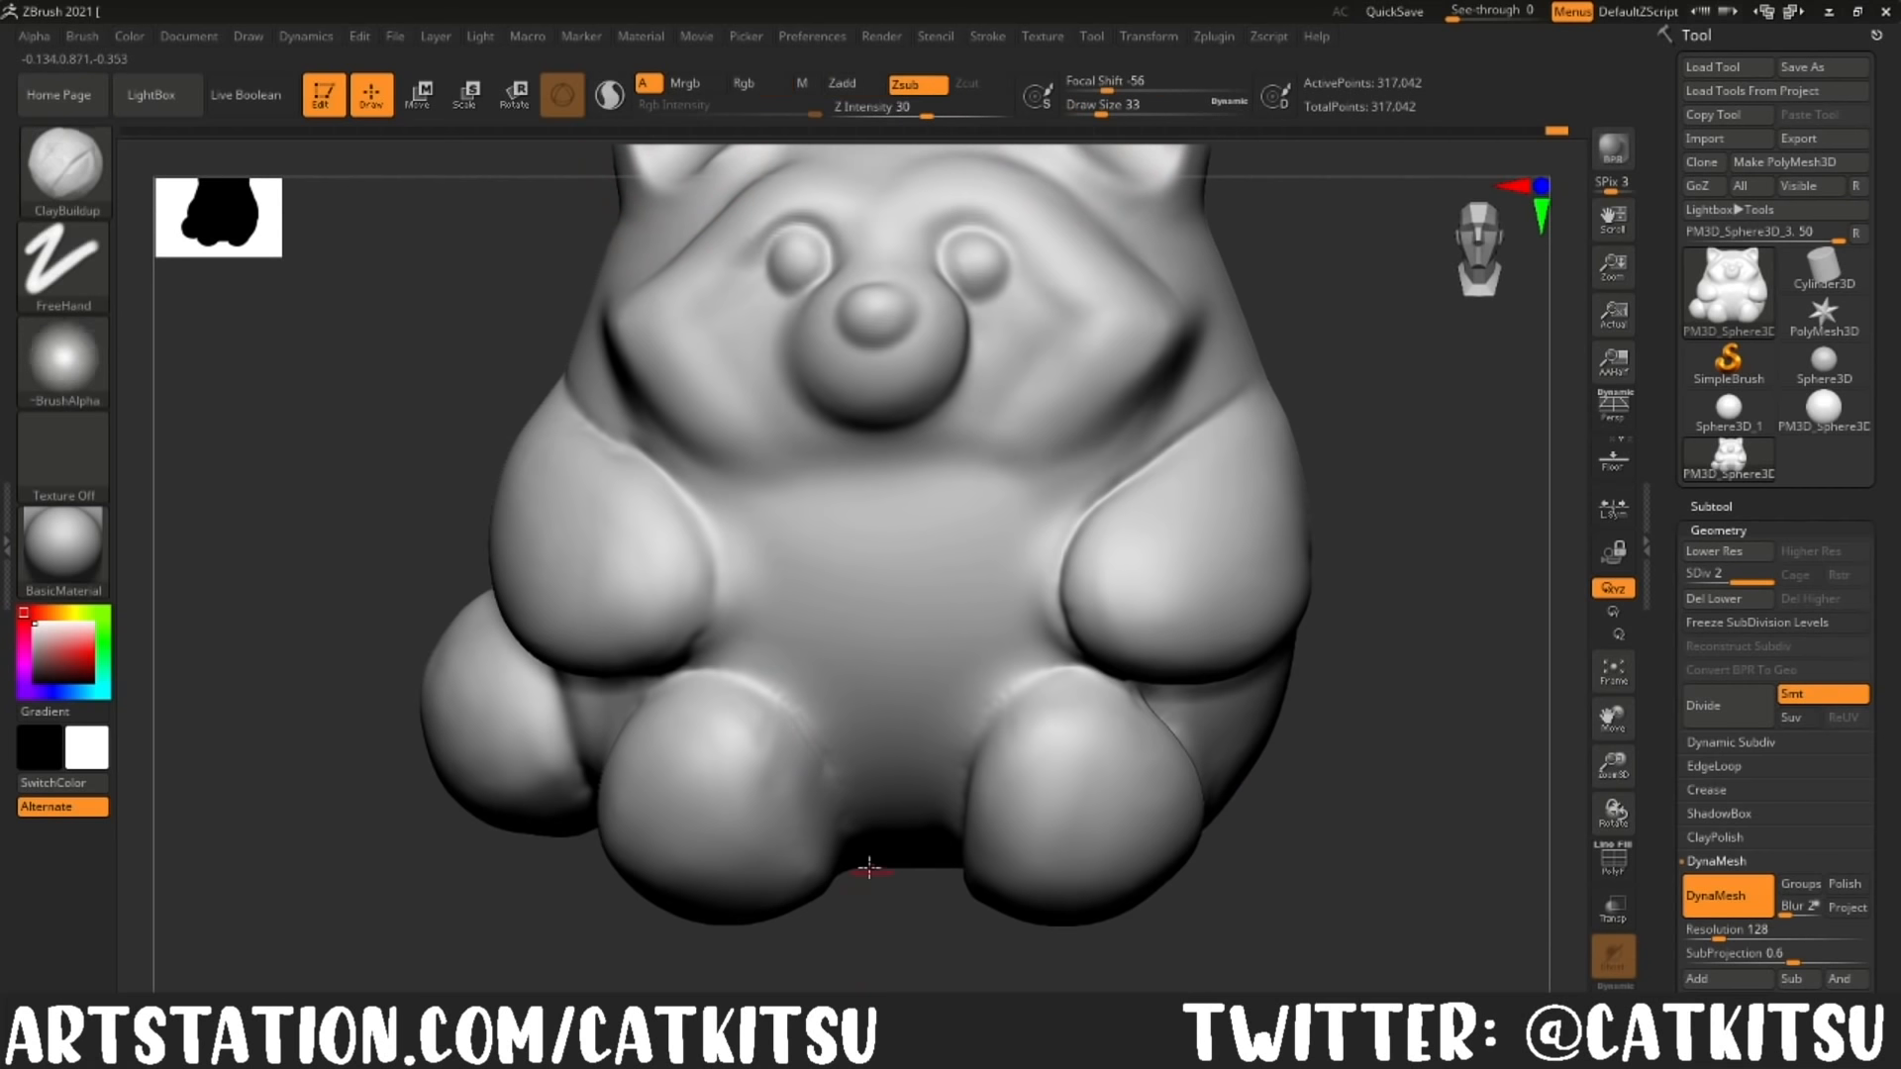
Step: Carve sharper creases around the legs and between the body folds with the DamStandard brush at draw size 33
left_click(65, 168)
left_click(1019, 426)
left_click_drag(1406, 772, 1317, 841)
mouse_move(910, 926)
left_mouse_down()
mouse_move(815, 871)
mouse_move(1189, 951)
mouse_move(980, 870)
mouse_move(841, 921)
left_mouse_up()
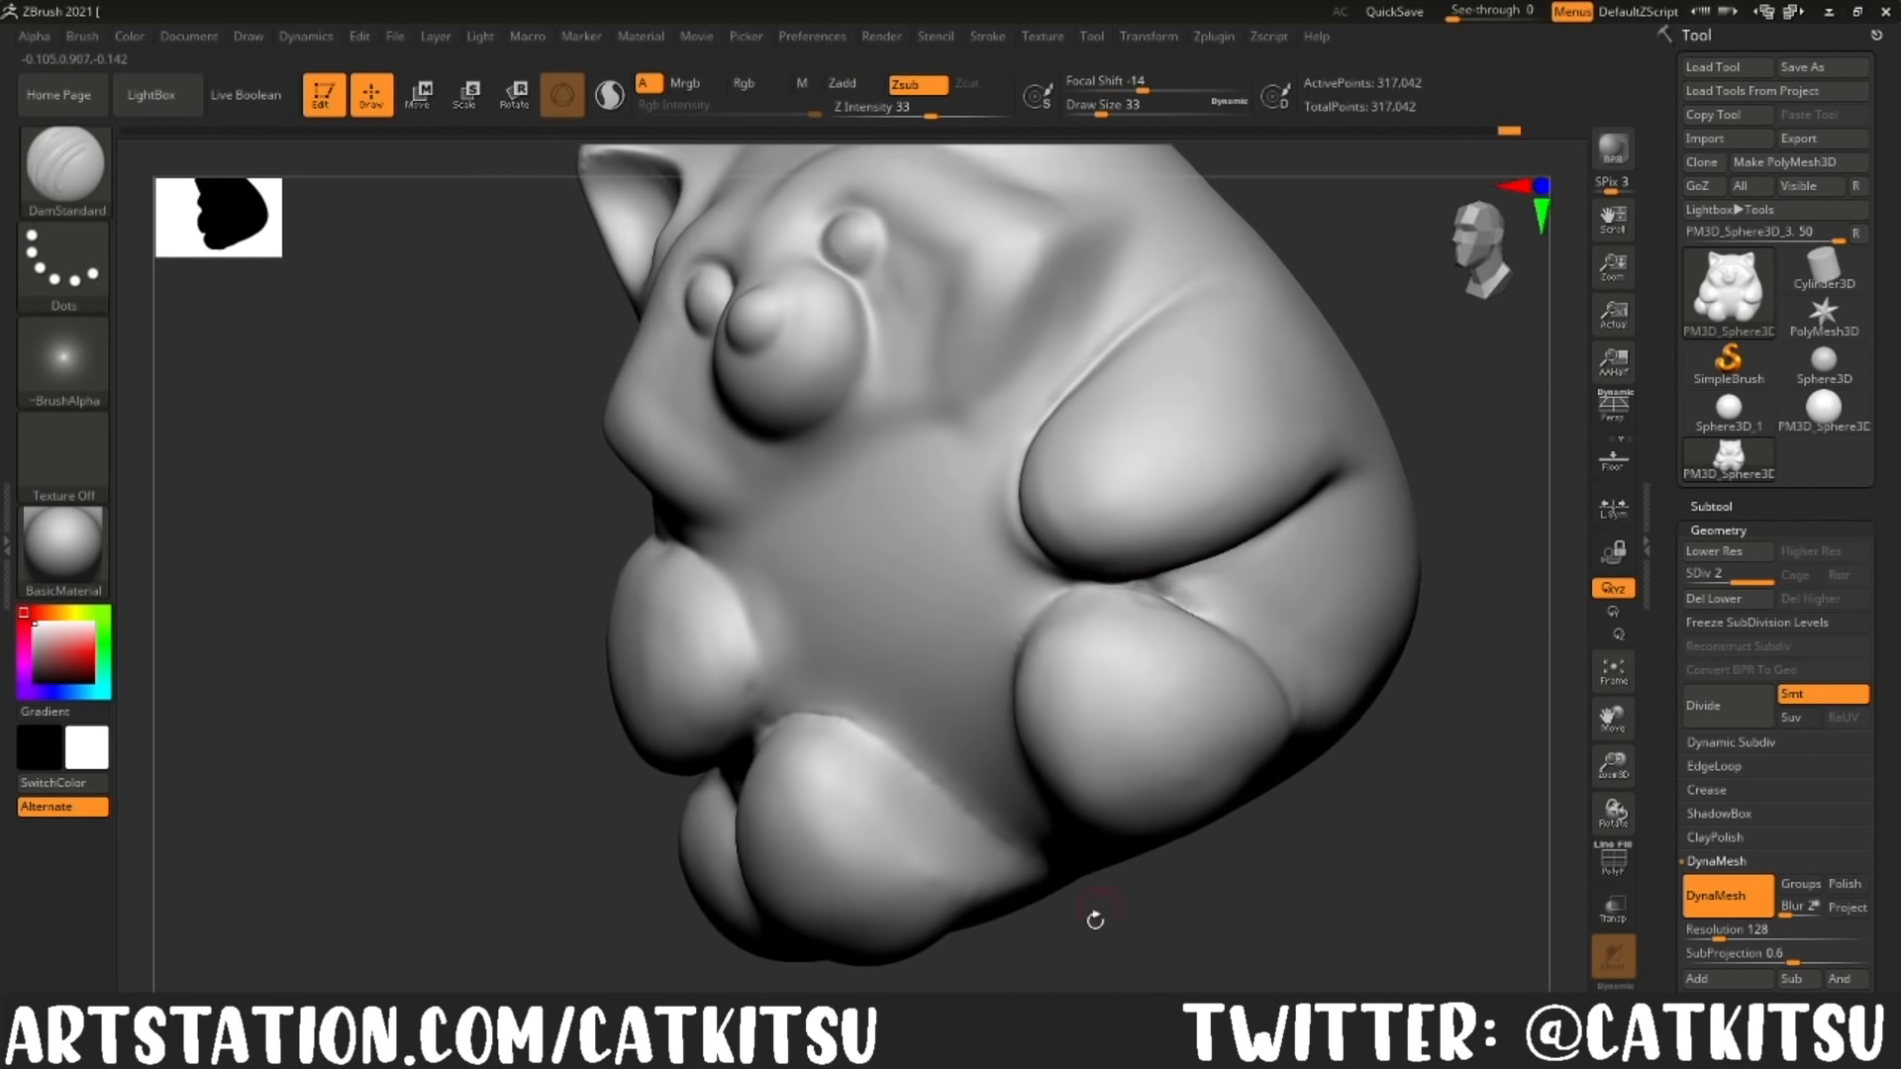
left_click_drag(1129, 686, 1060, 654)
left_click_drag(1028, 838, 1092, 641)
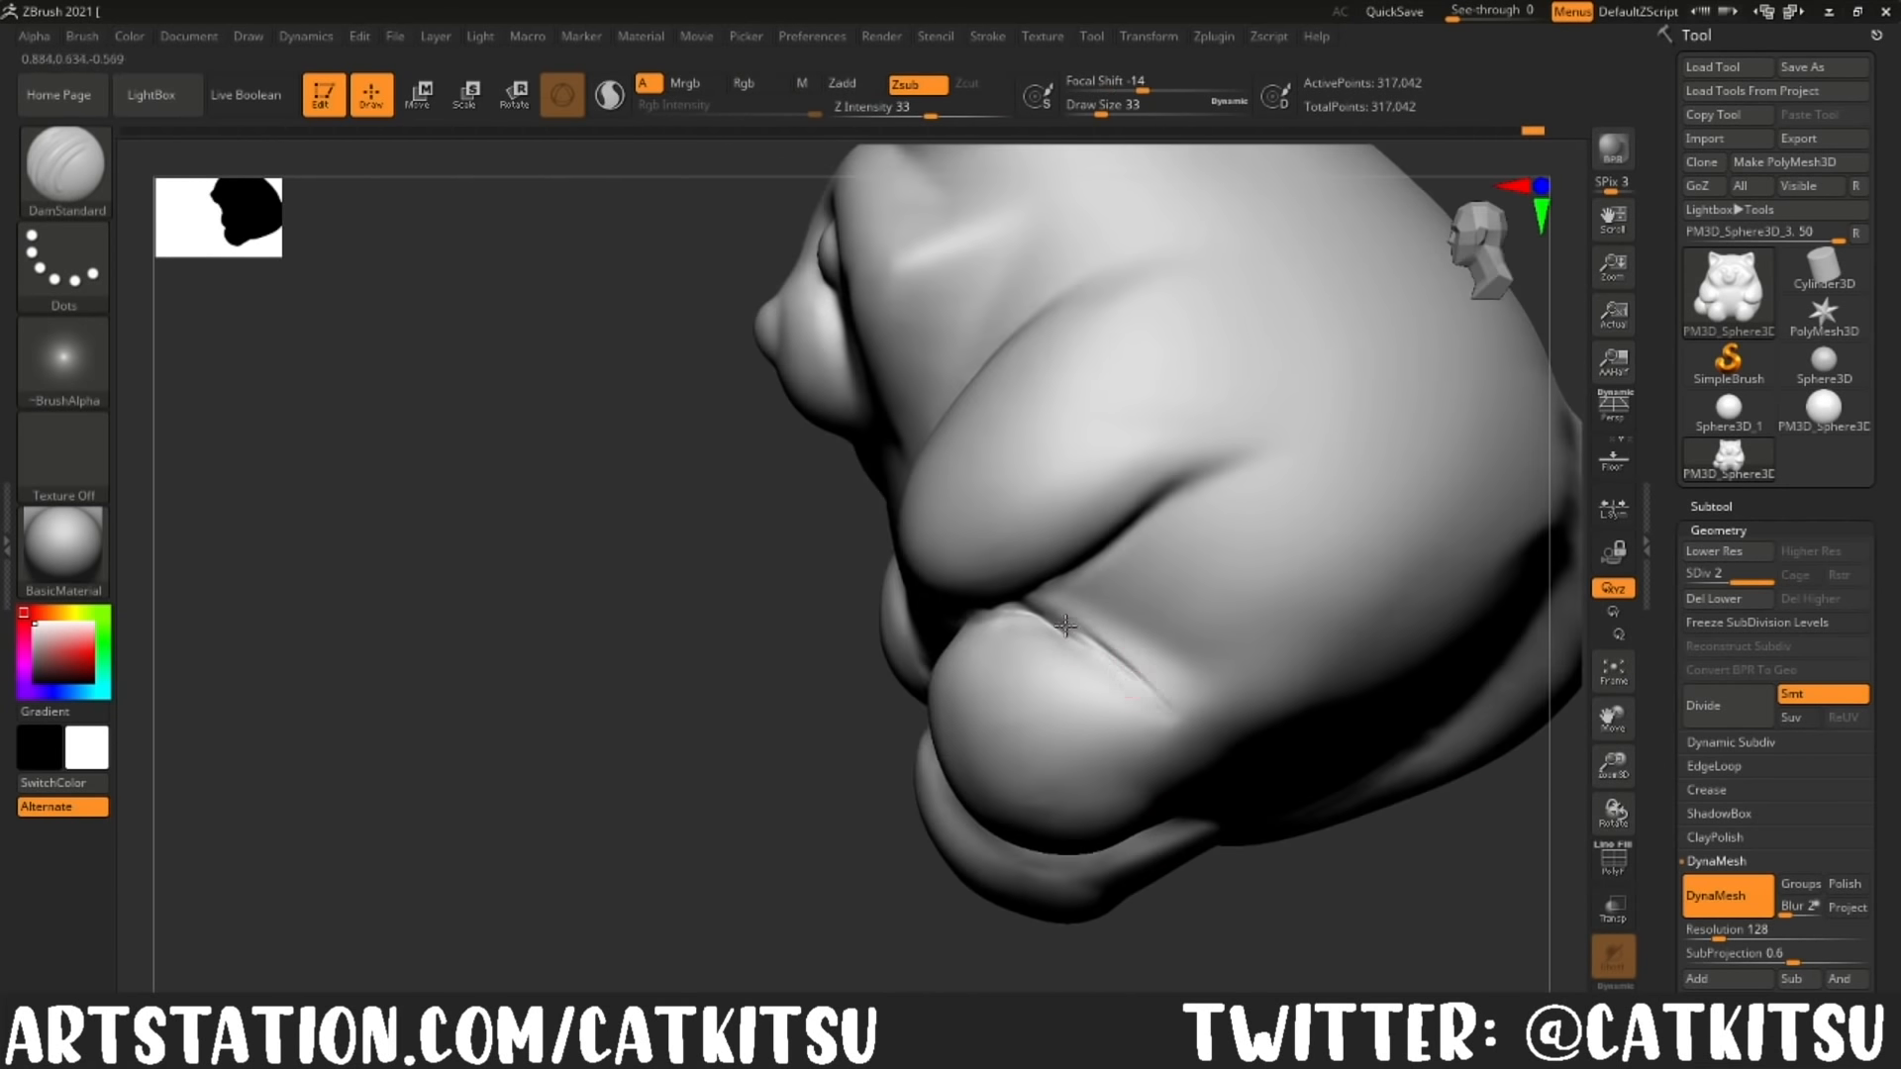
left_click_drag(683, 861, 812, 881)
left_click_drag(1559, 703, 777, 374)
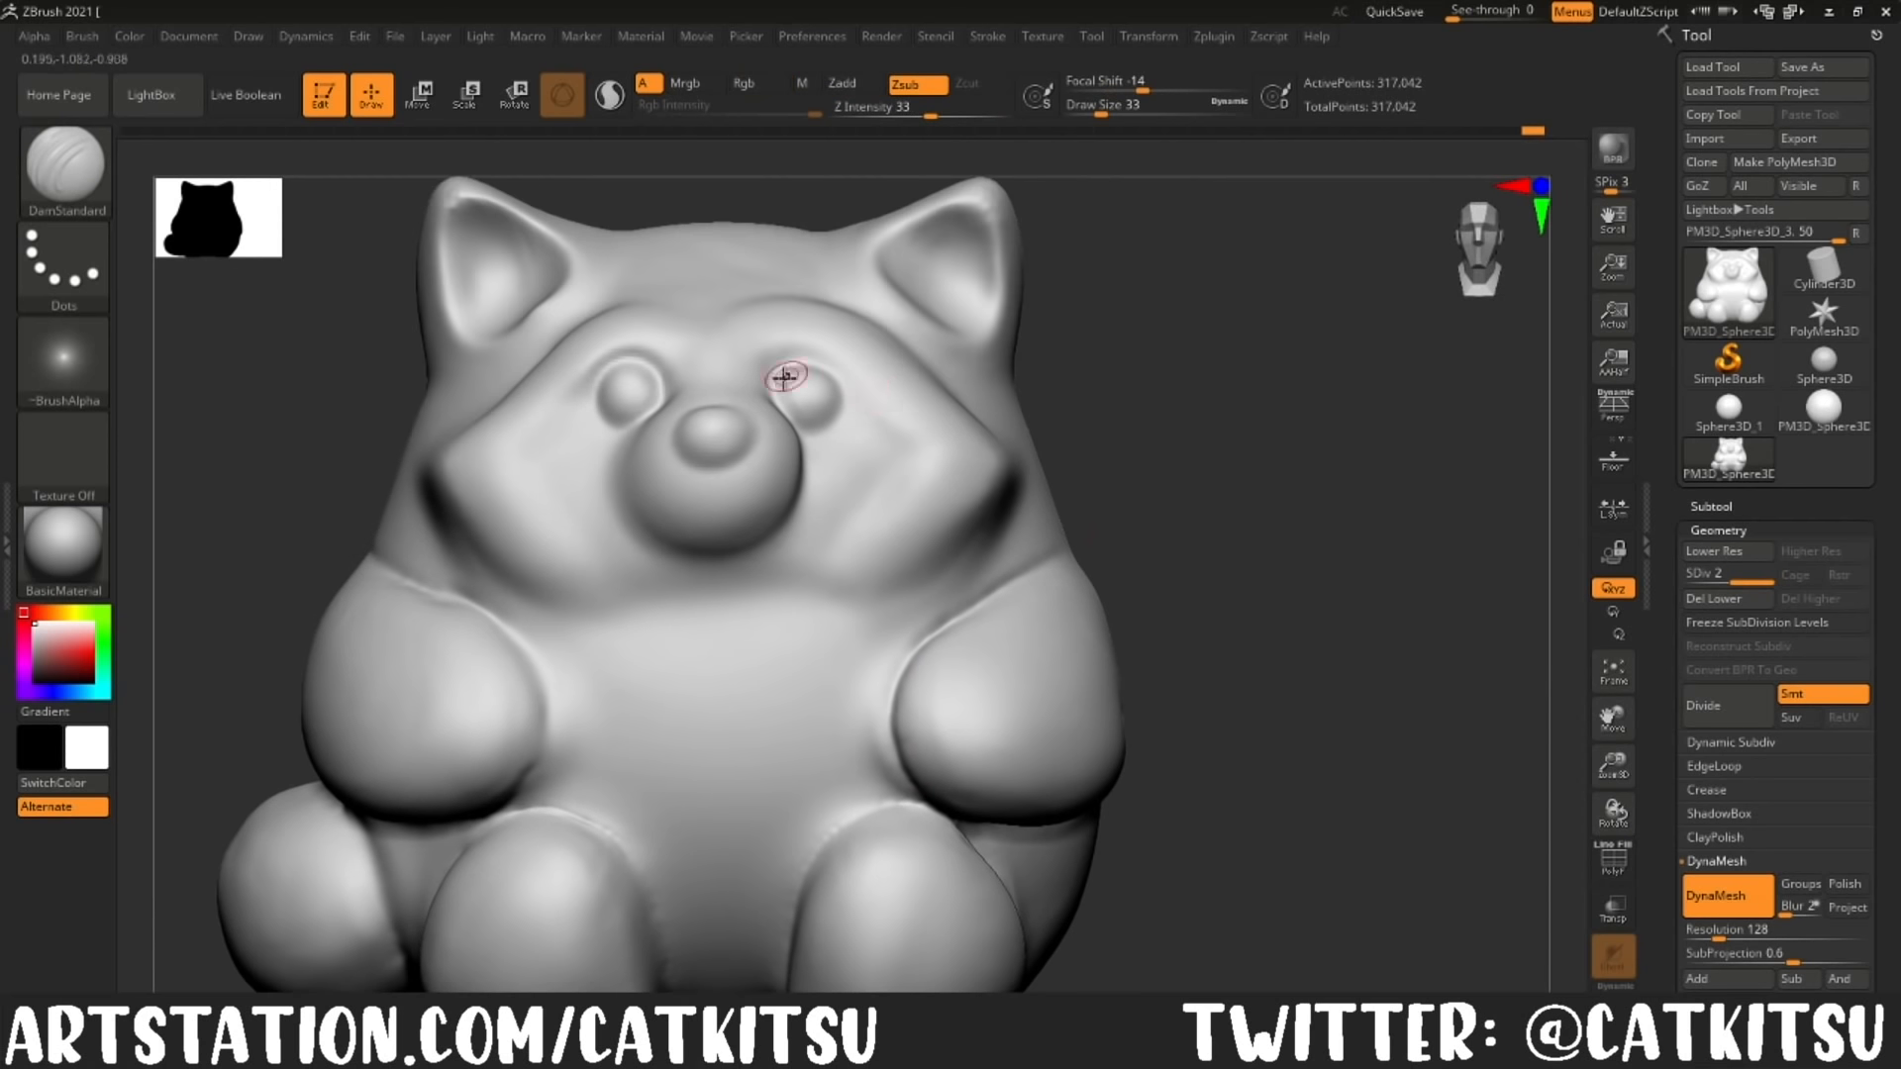
Step: Flatten the rounded forms of the head and body into subtle planes with the TrimDynamic brush, starting at draw size 77
left_click(99, 181)
left_click(975, 728)
left_click_drag(1451, 594, 1376, 751, "alt")
left_click(1117, 111)
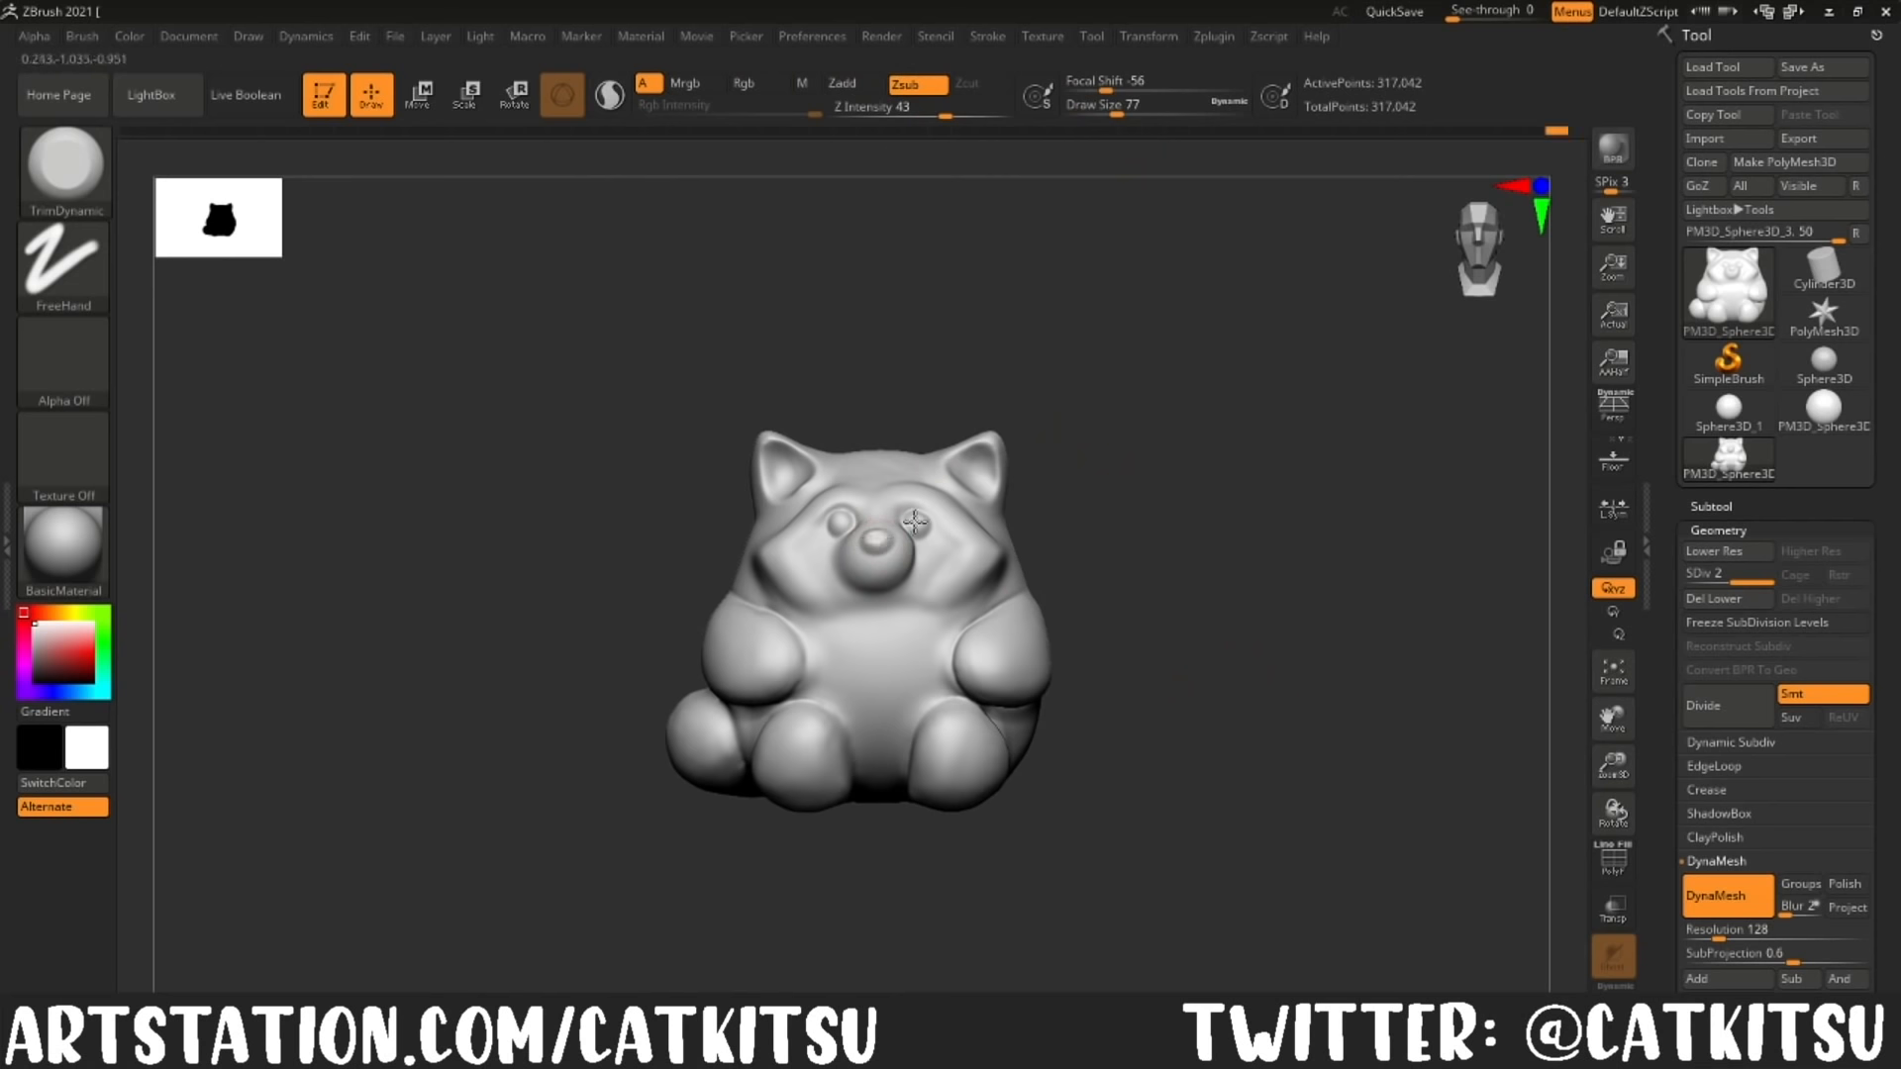
mouse_move(1210, 653)
left_mouse_down()
mouse_move(1200, 535)
mouse_move(1155, 597)
left_mouse_up()
left_click(974, 112)
left_click(1123, 112)
left_click_drag(1123, 112, 1133, 112)
mouse_move(1169, 634)
left_mouse_down()
mouse_move(1166, 554)
mouse_move(1196, 689)
left_mouse_up()
left_click_drag(879, 454, 875, 472)
mouse_move(1258, 624)
left_mouse_down()
mouse_move(1031, 555)
mouse_move(1252, 462)
mouse_move(1260, 437)
mouse_move(967, 501)
mouse_move(793, 429)
mouse_move(1228, 493)
mouse_move(1139, 534)
mouse_move(1079, 519)
mouse_move(1062, 578)
left_mouse_up()
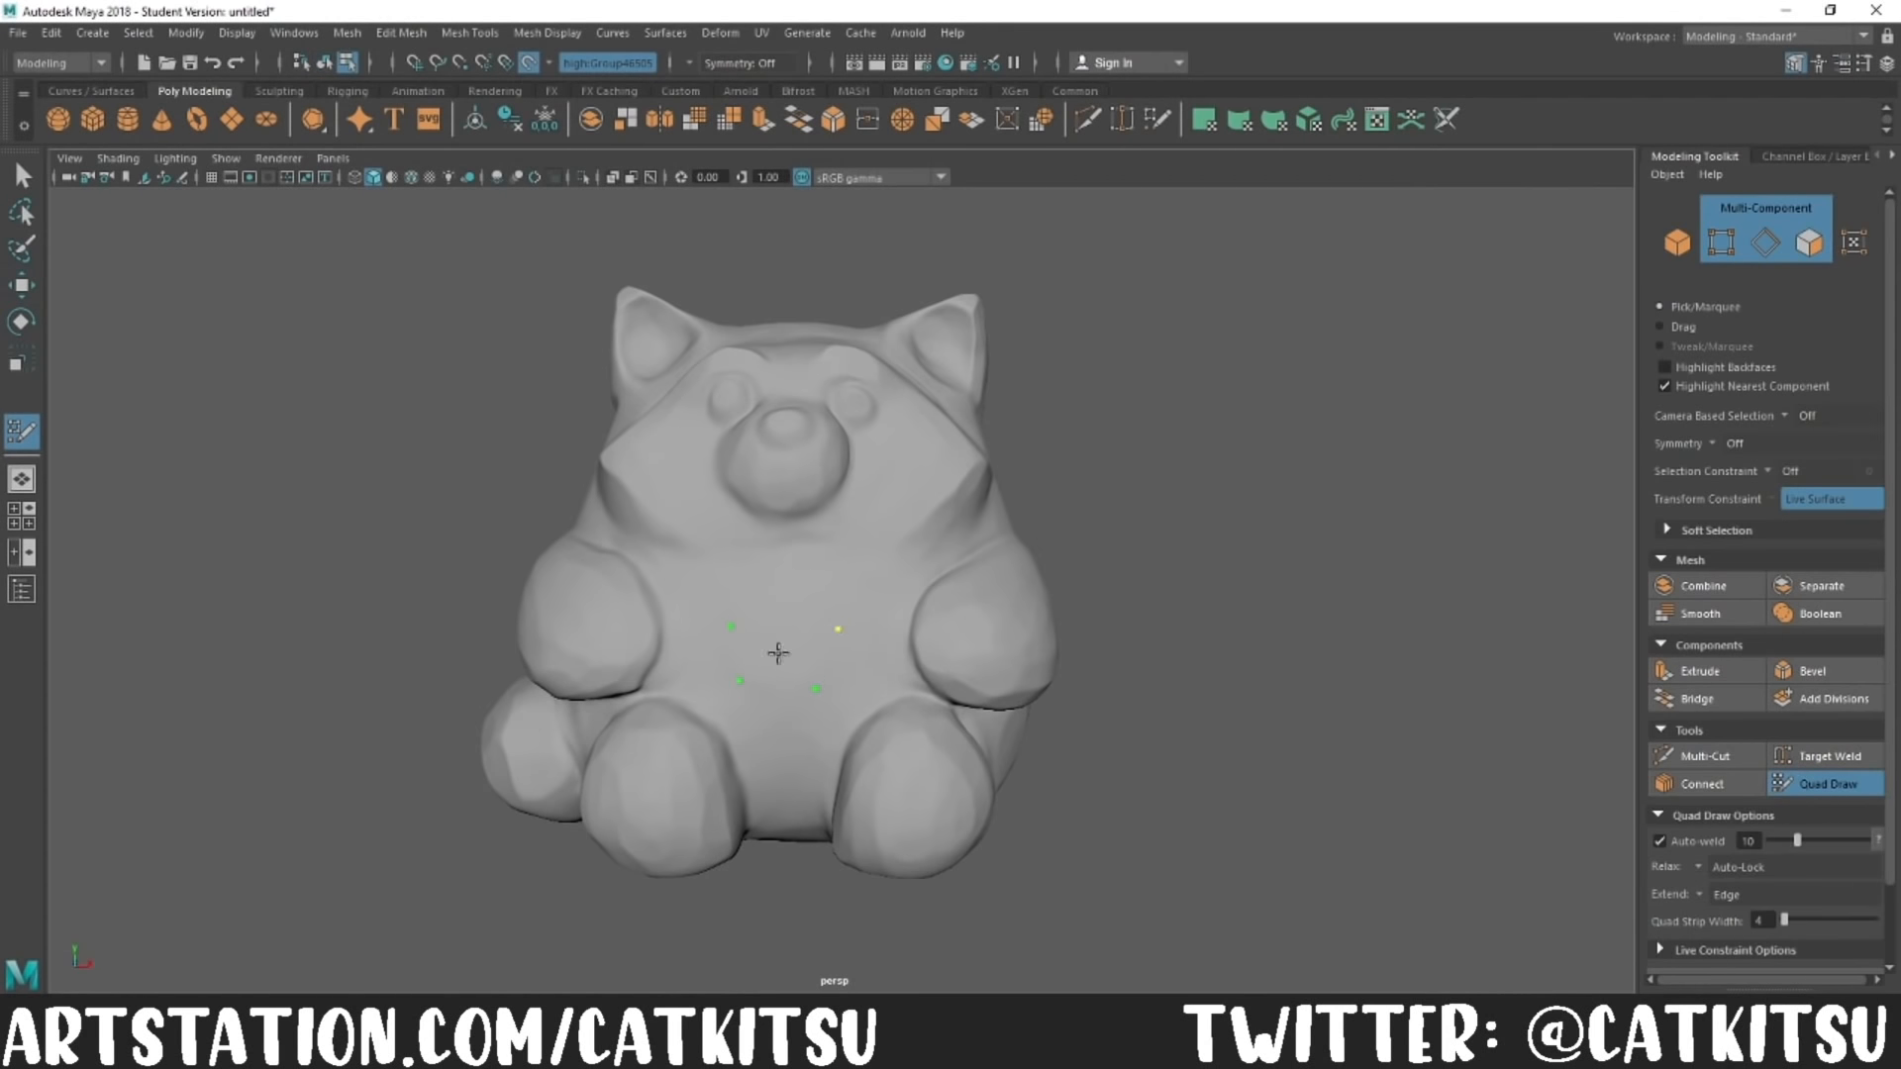
Step: In Maya, lay a central strip of Quad Draw faces on the red panda from the lower belly over the muzzle to the forehead
left_click(785, 666, "shift")
mouse_move(803, 595)
left_mouse_down()
mouse_move(787, 837)
mouse_move(806, 437)
mouse_move(789, 425)
mouse_move(1095, 471)
left_mouse_up()
mouse_move(814, 550)
left_mouse_down()
mouse_move(789, 600)
mouse_move(765, 817)
left_mouse_up()
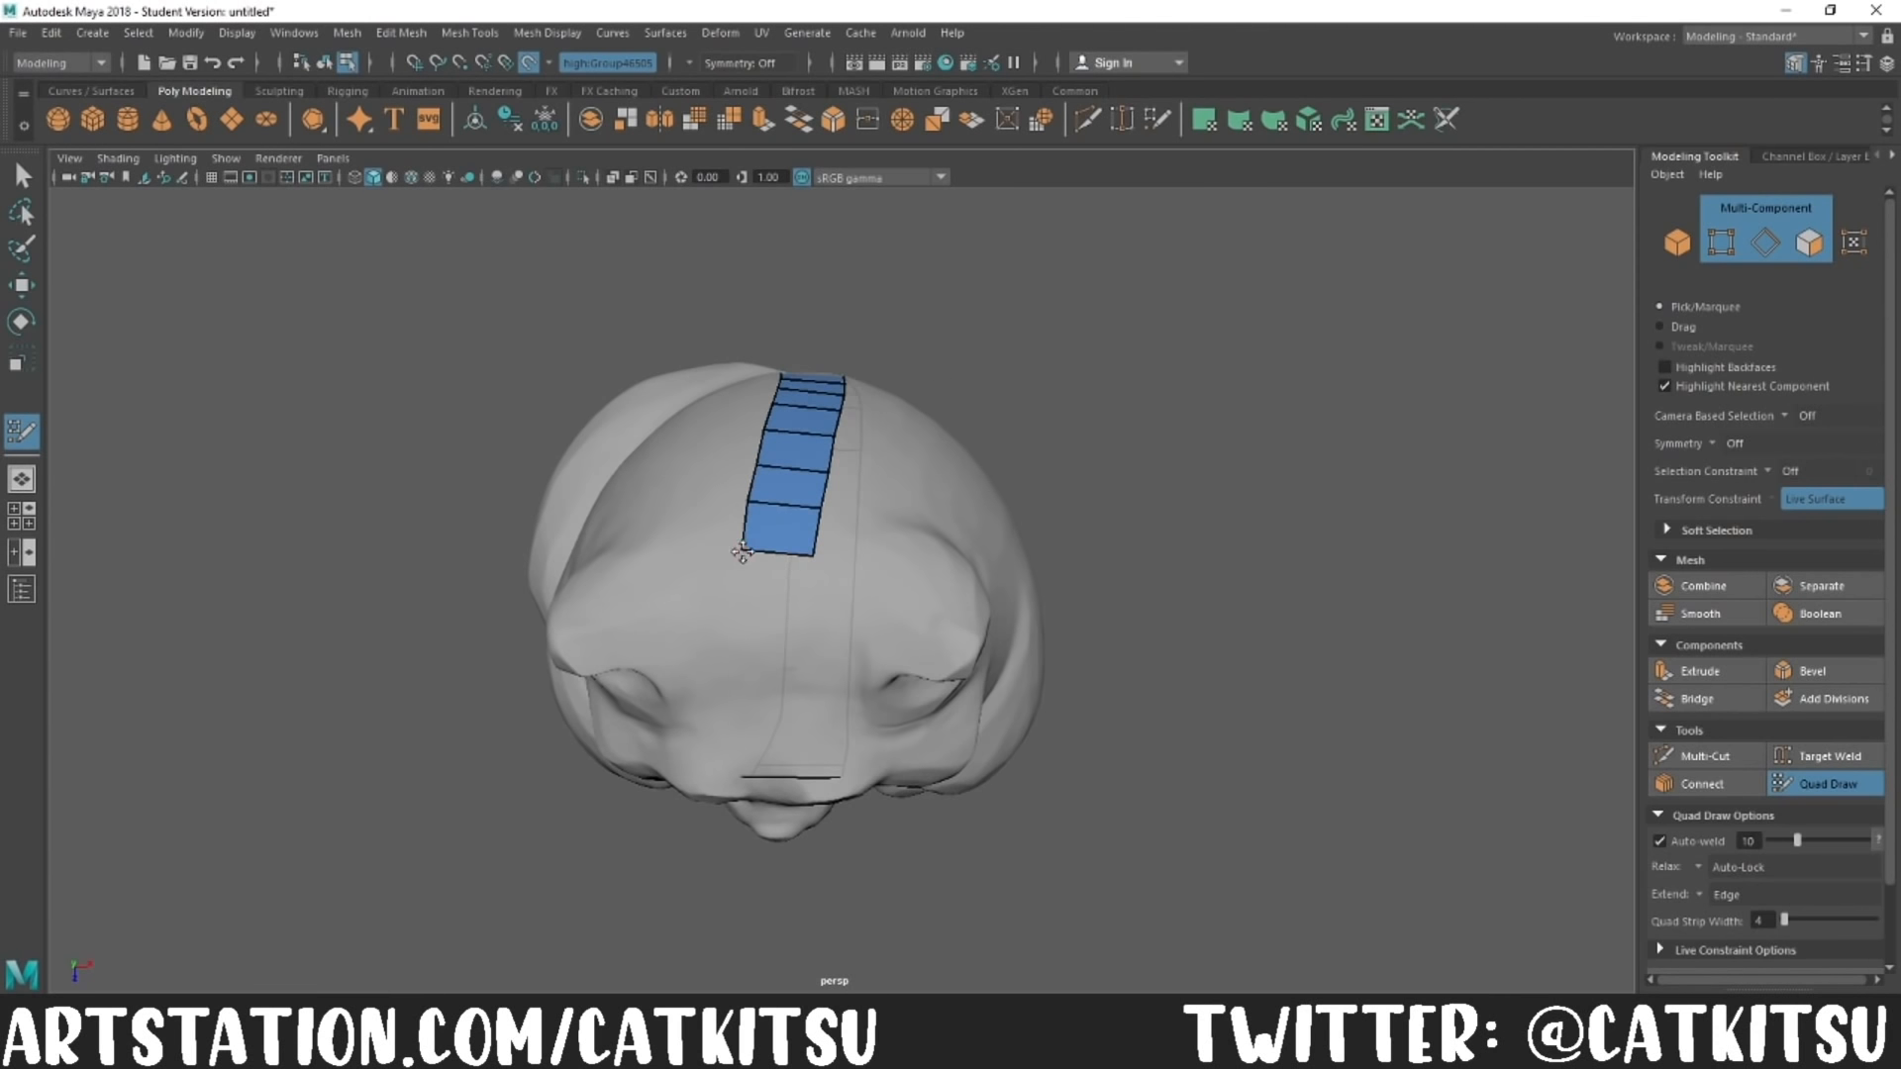
mouse_move(778, 555)
left_mouse_down()
mouse_move(777, 611)
mouse_move(769, 544)
mouse_move(769, 591)
left_mouse_up()
left_click_drag(768, 592, 765, 692)
left_click_drag(801, 690, 750, 690)
left_click_drag(750, 690, 812, 416, "alt")
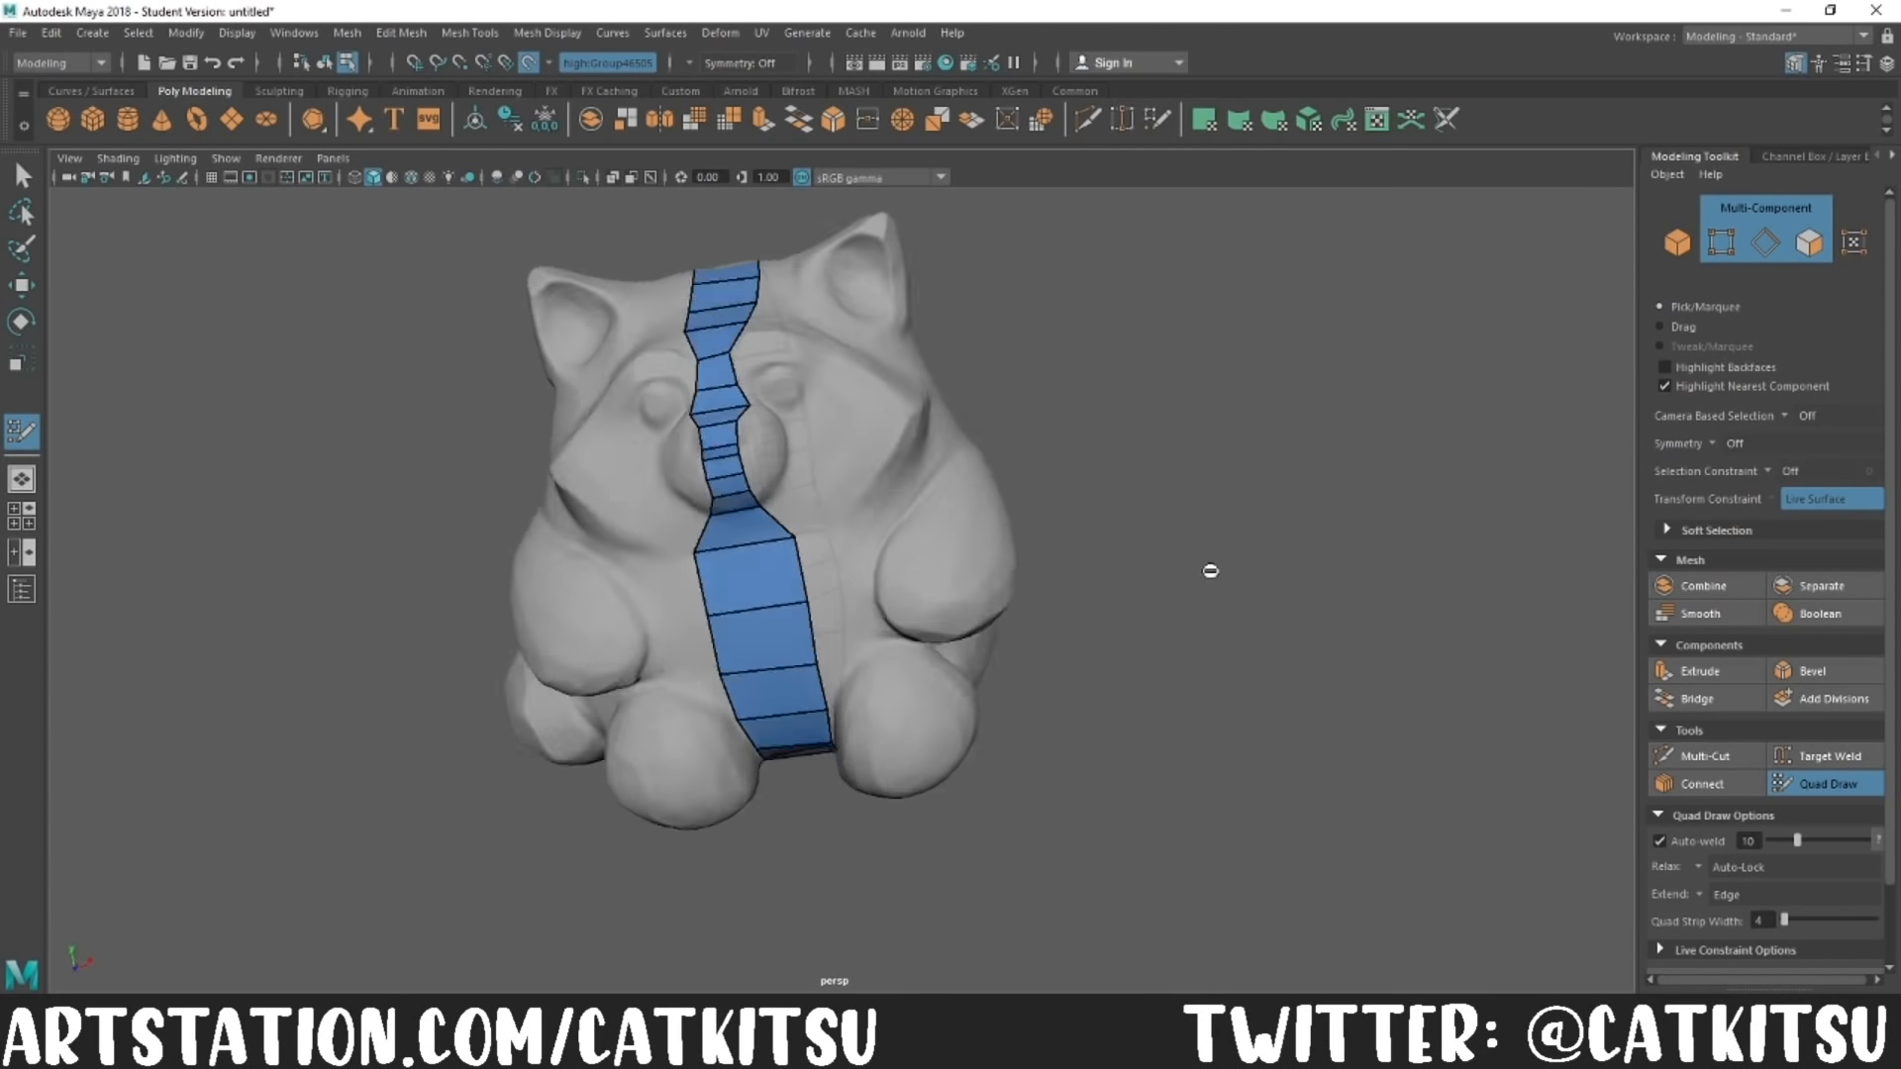
Step: Join the belly and face strips and extend the belly quads outward on both sides toward the arms and legs
left_click_drag(1209, 564, 884, 626, "alt")
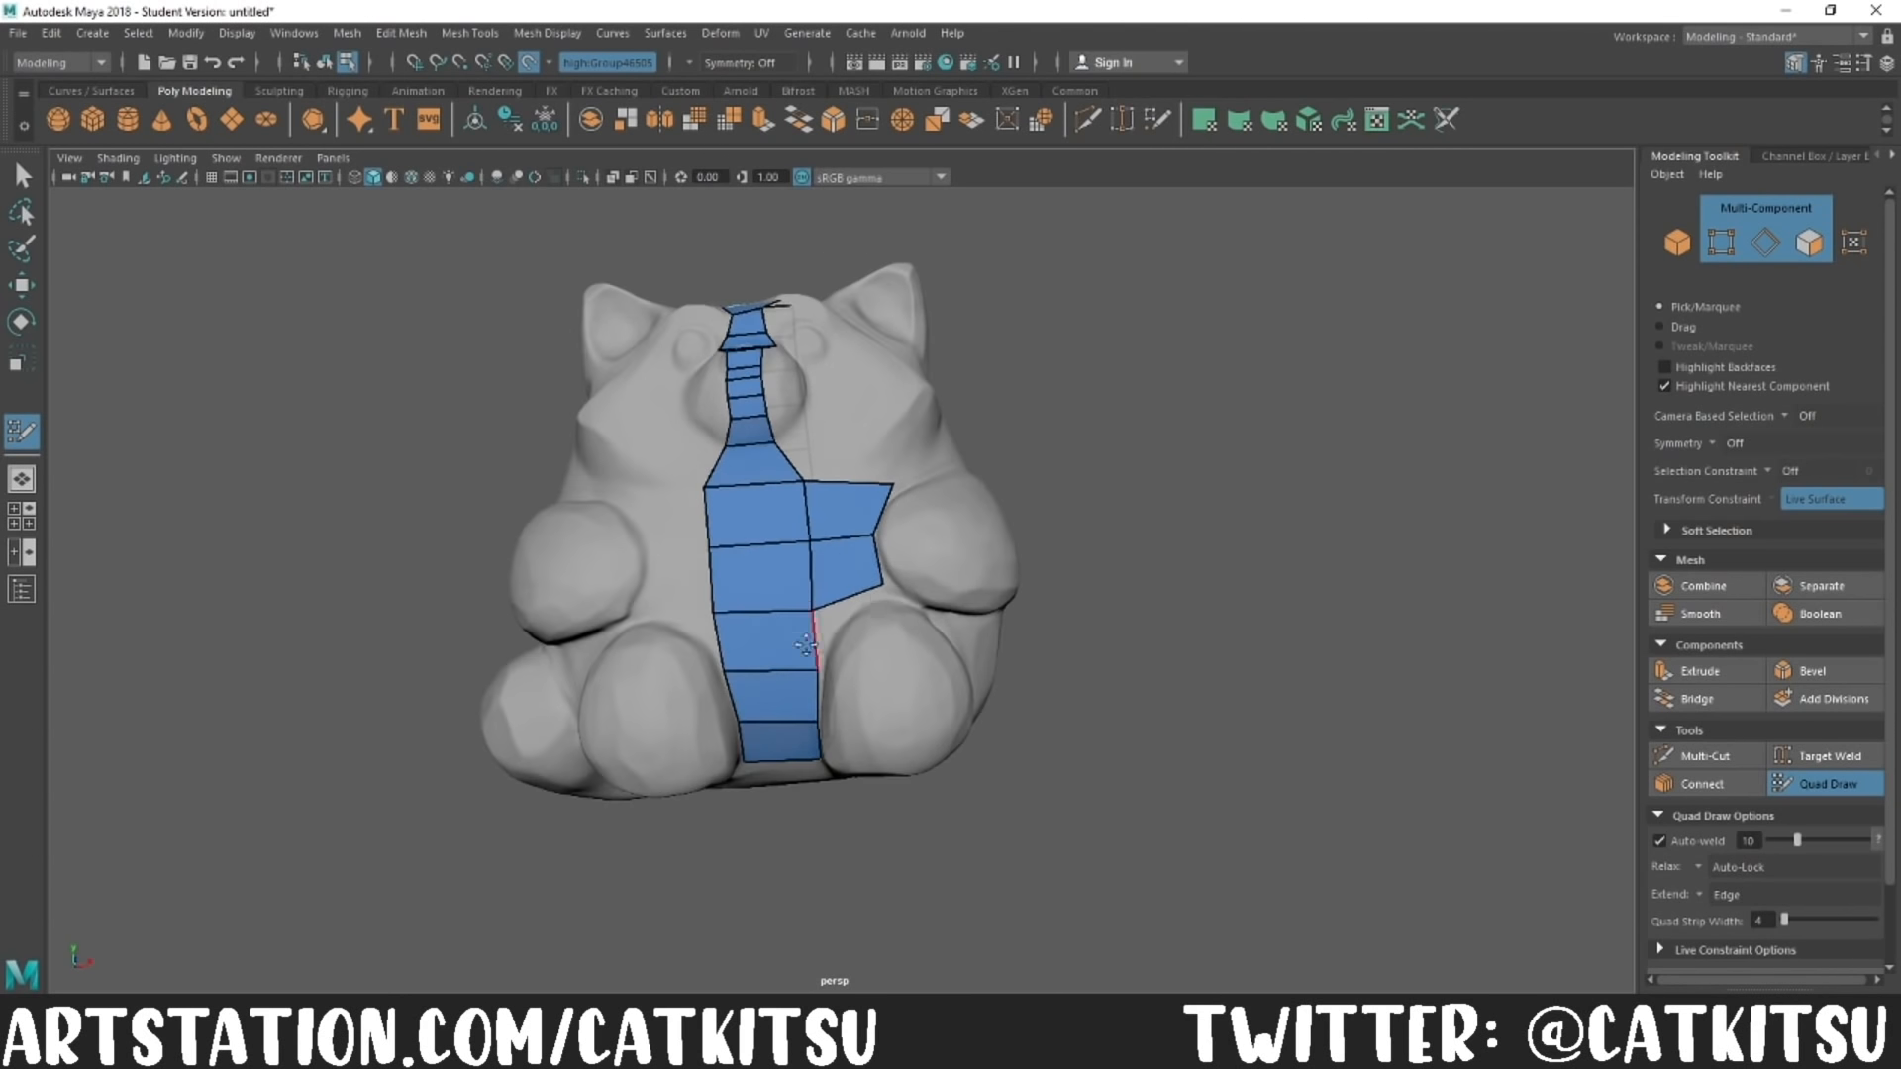
left_click_drag(878, 639, 876, 606)
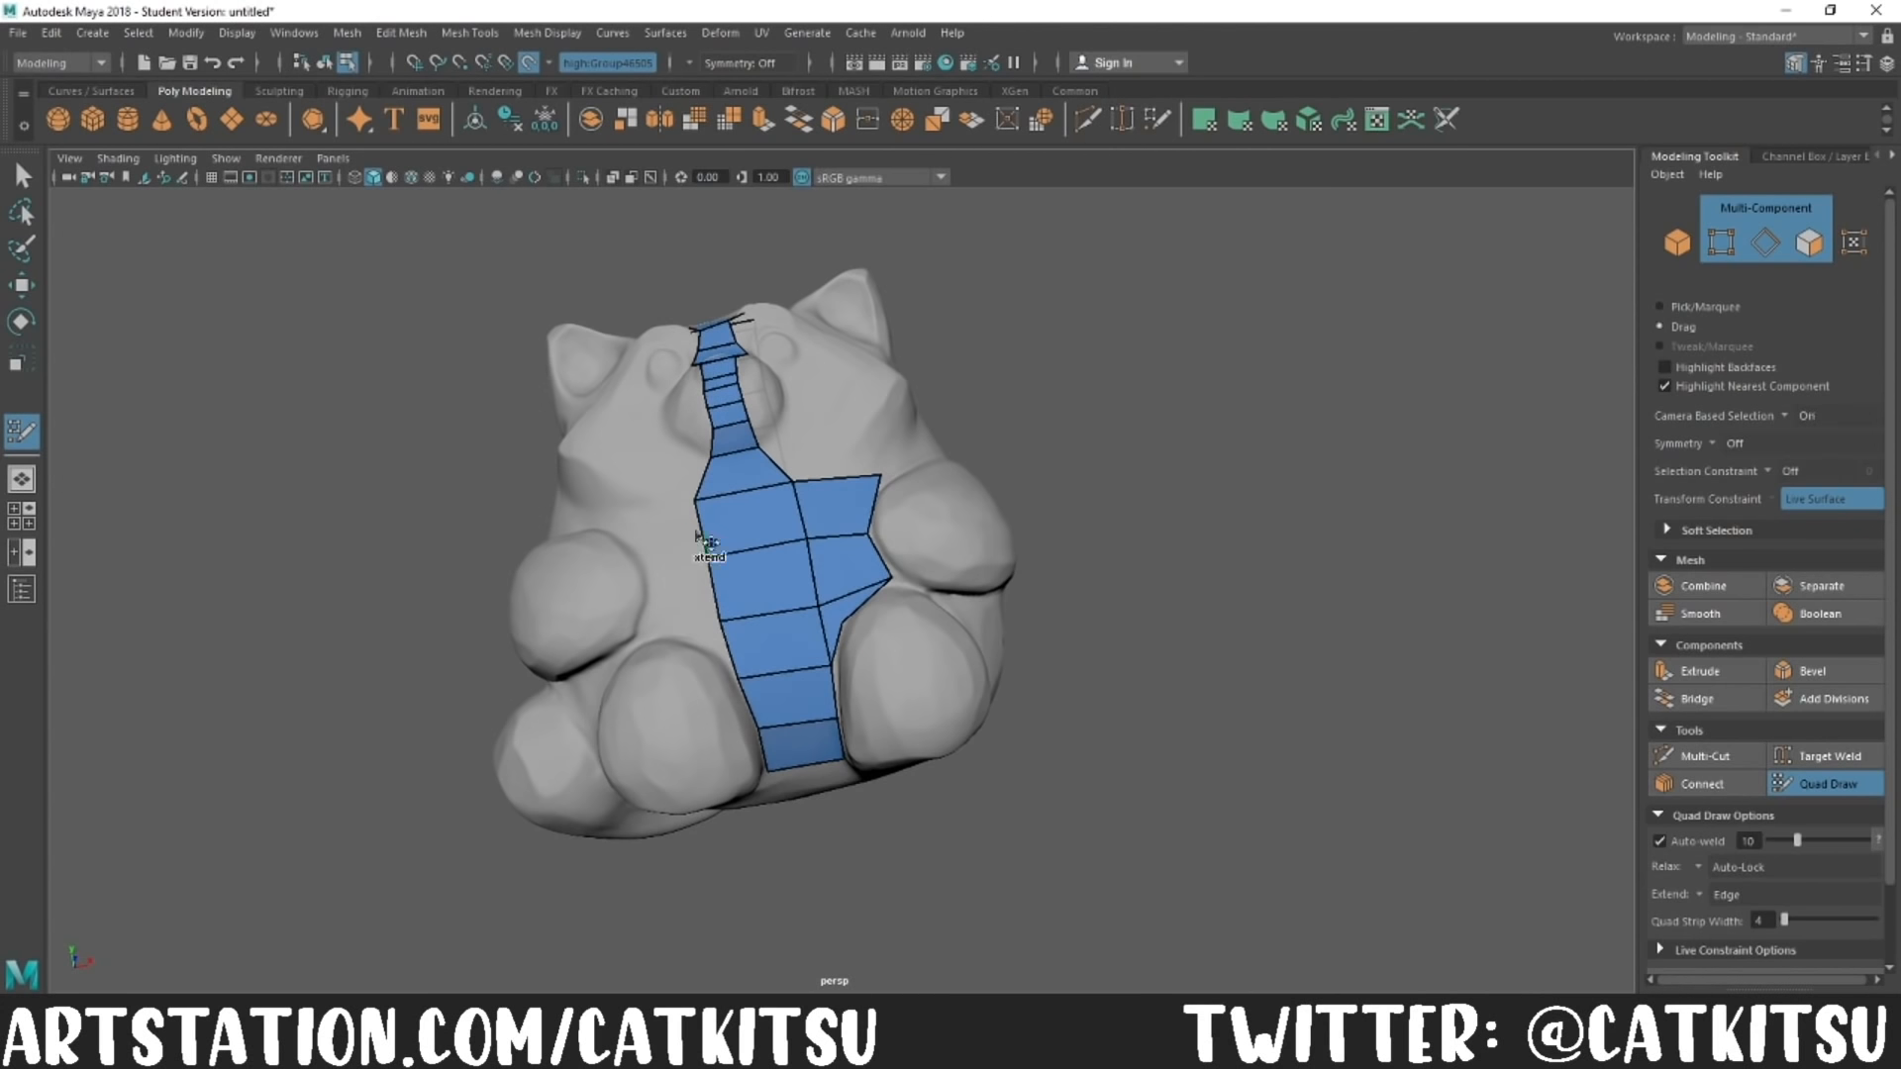
mouse_move(705, 507)
left_mouse_down()
mouse_move(666, 602)
mouse_move(686, 659)
left_mouse_up()
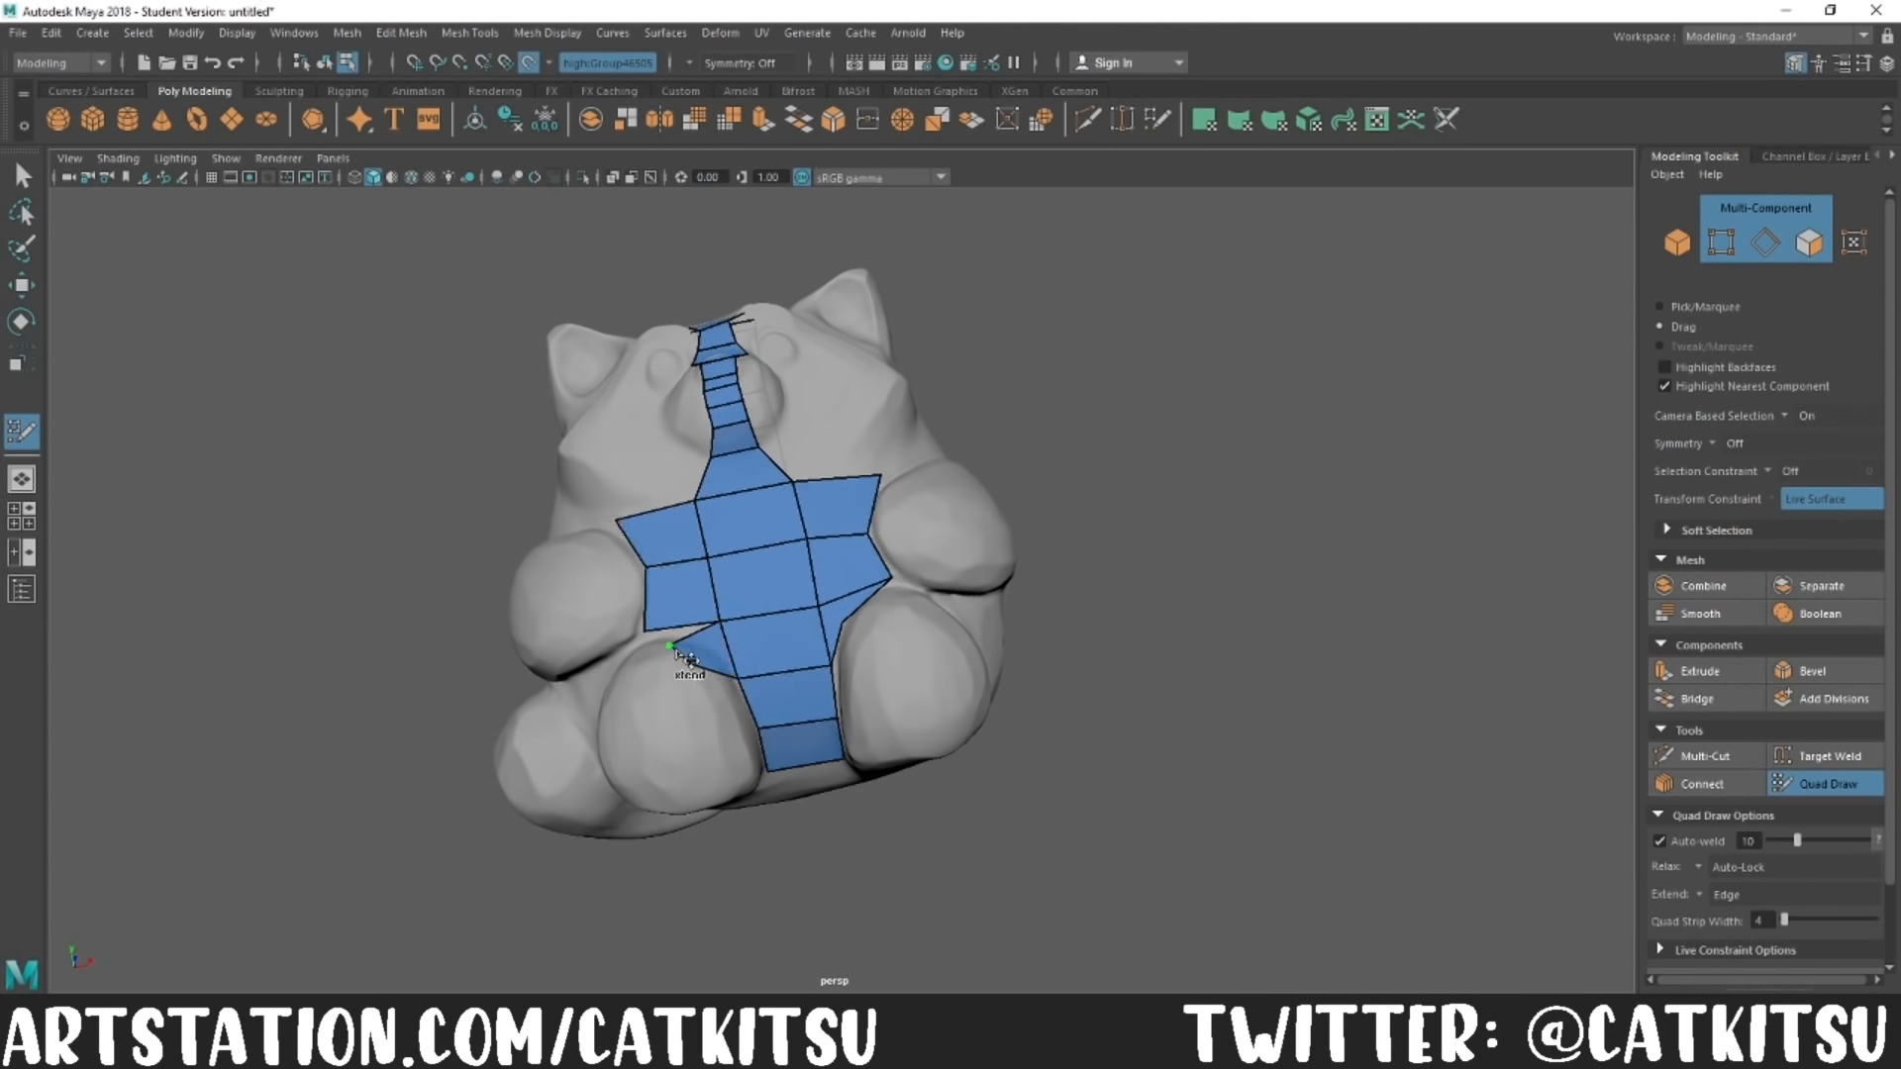
Step: Extend rows of quads from the nose bridge in arches over both eyes
left_click_drag(1376, 618, 1201, 590, "alt")
left_click_drag(745, 523, 782, 532)
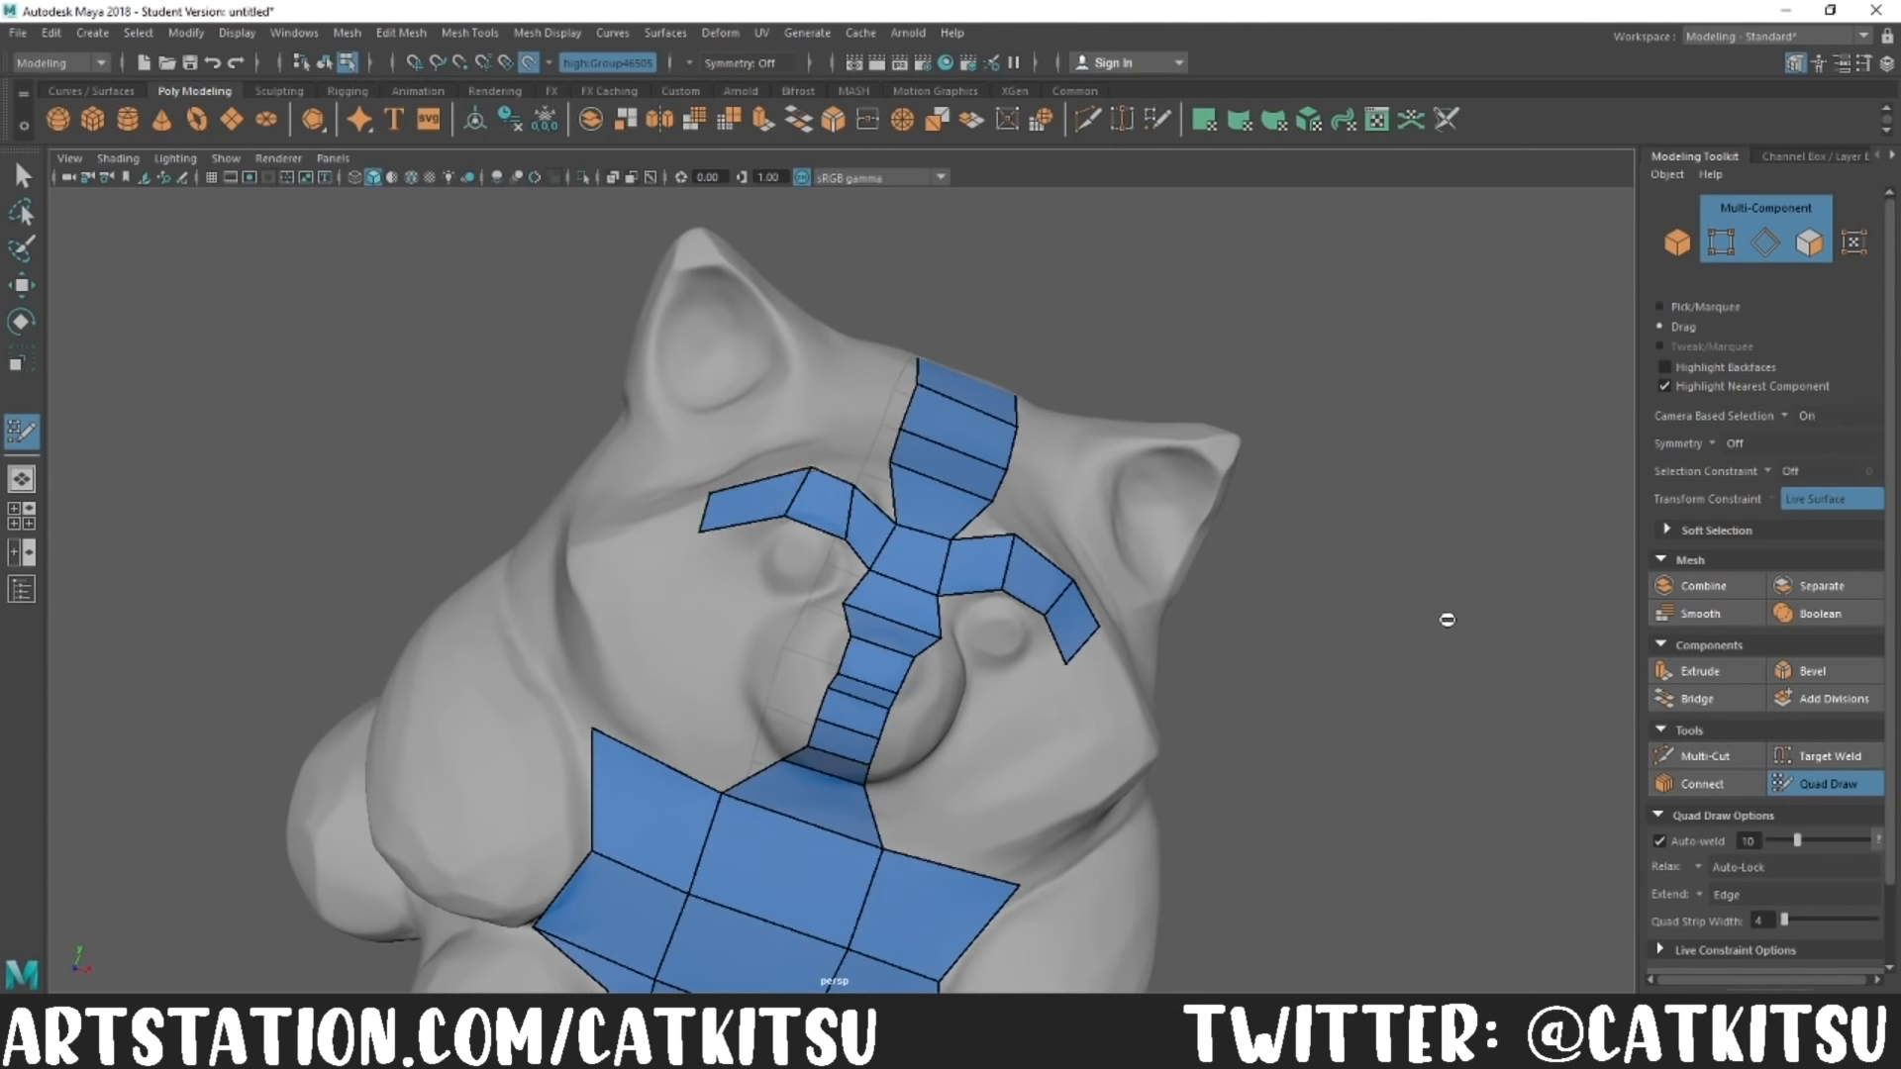
left_click_drag(990, 442, 991, 492)
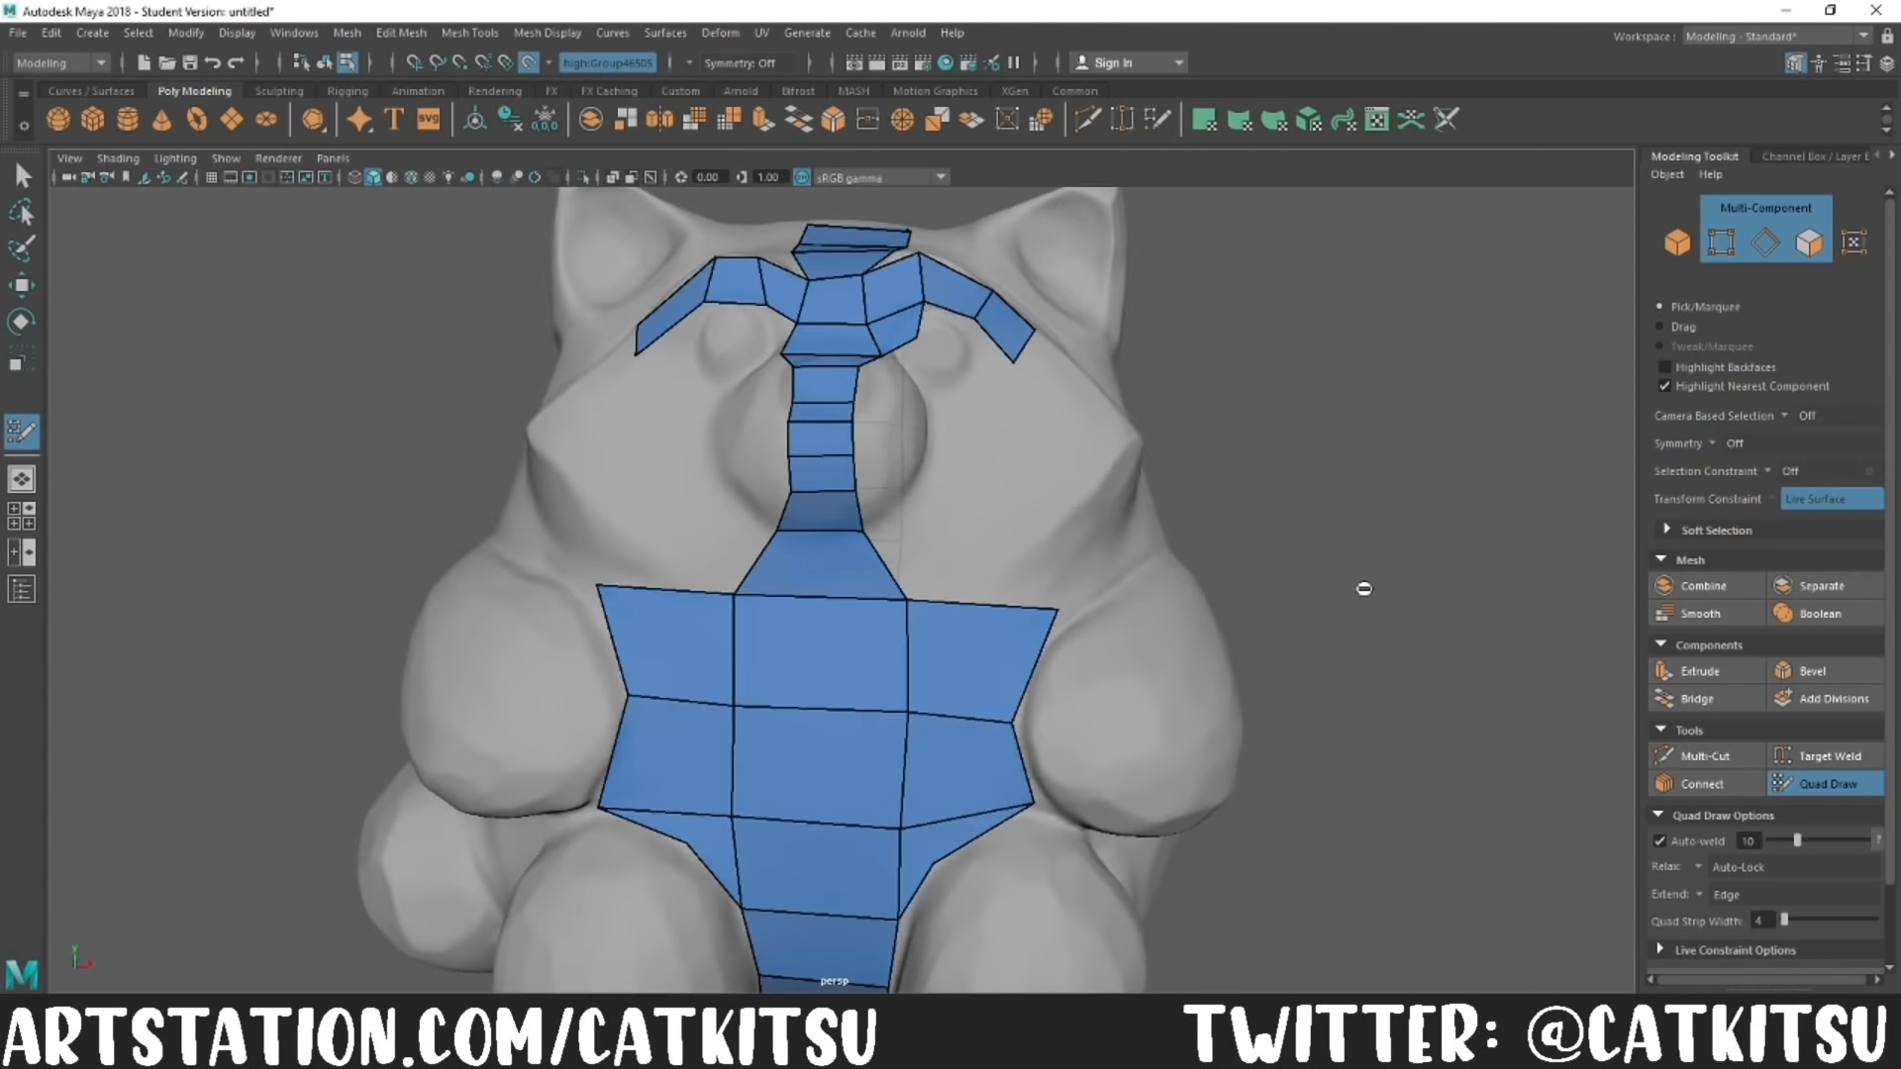
mouse_move(921, 337)
left_mouse_down()
mouse_move(941, 373)
mouse_move(1000, 386)
left_mouse_up()
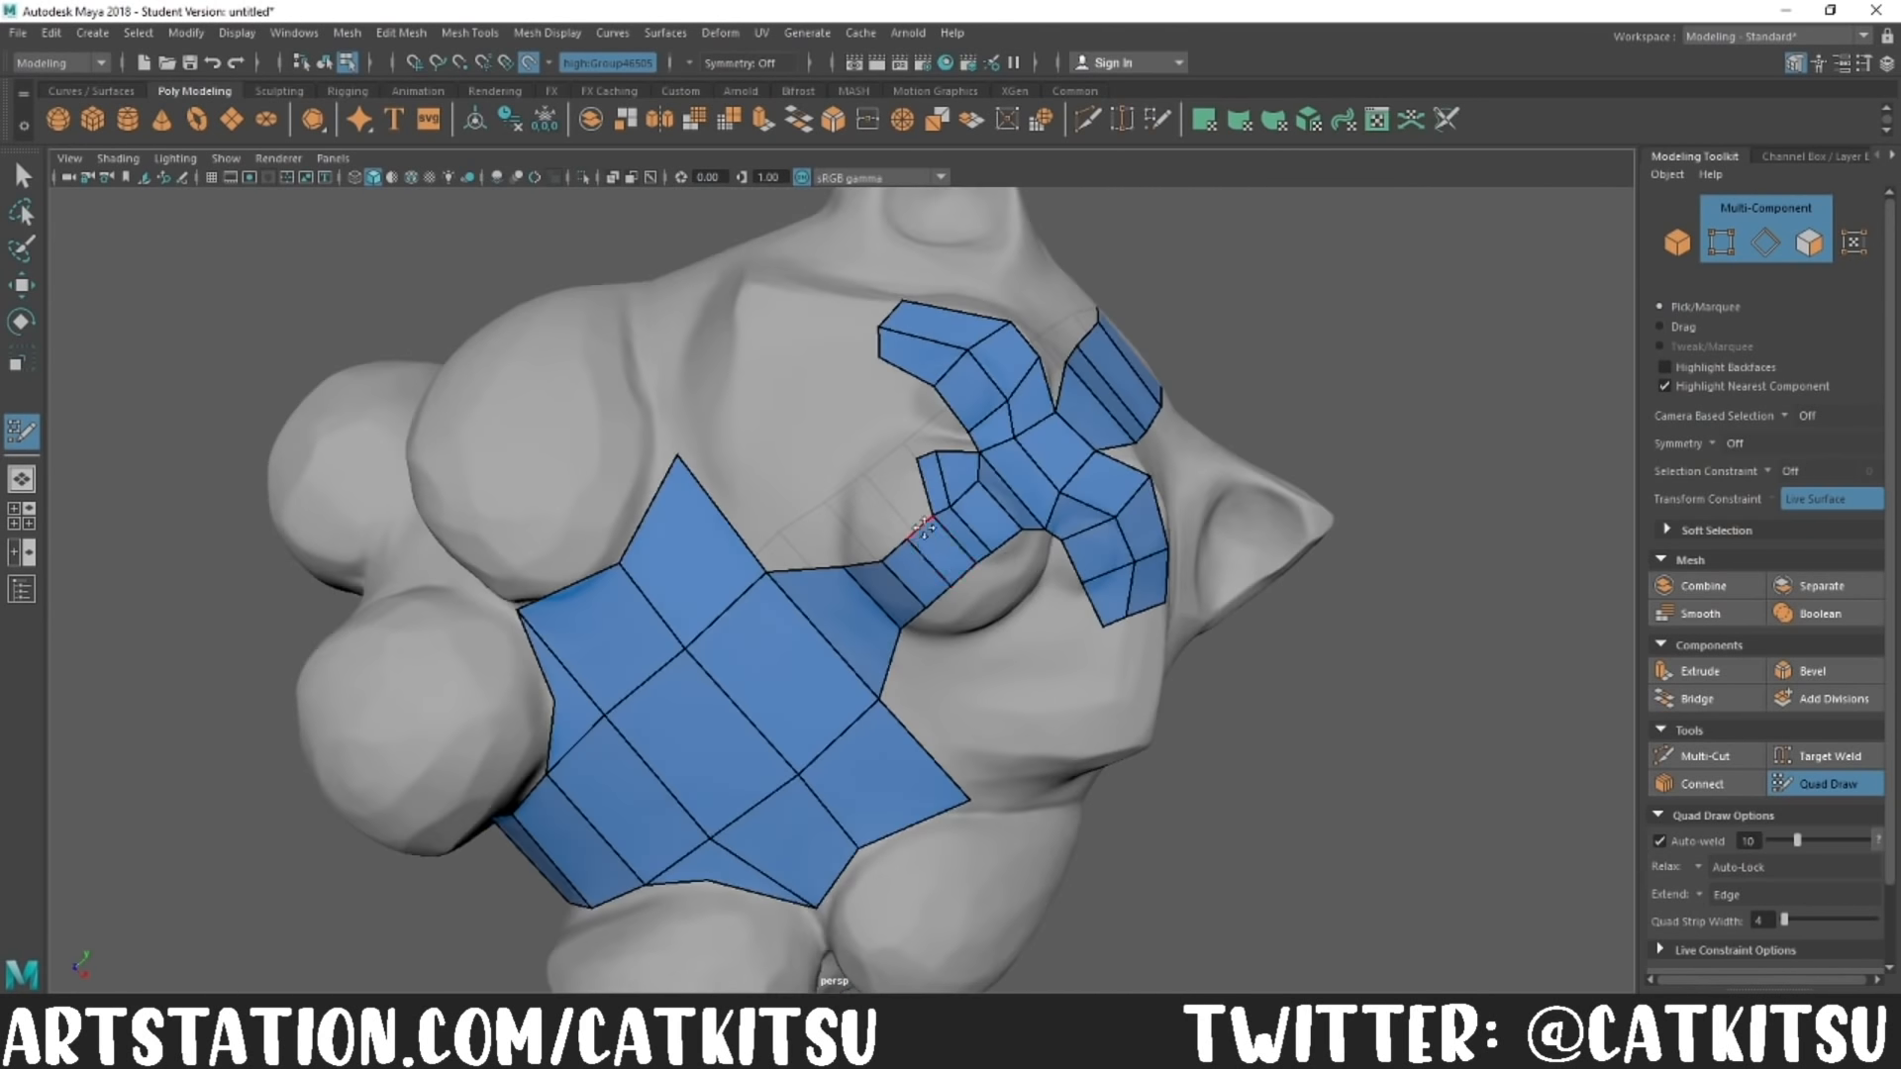
Step: Cover both sides of the rounded muzzle with a grid of Quad Draw faces joined to the central strip
left_click_drag(936, 525, 847, 520)
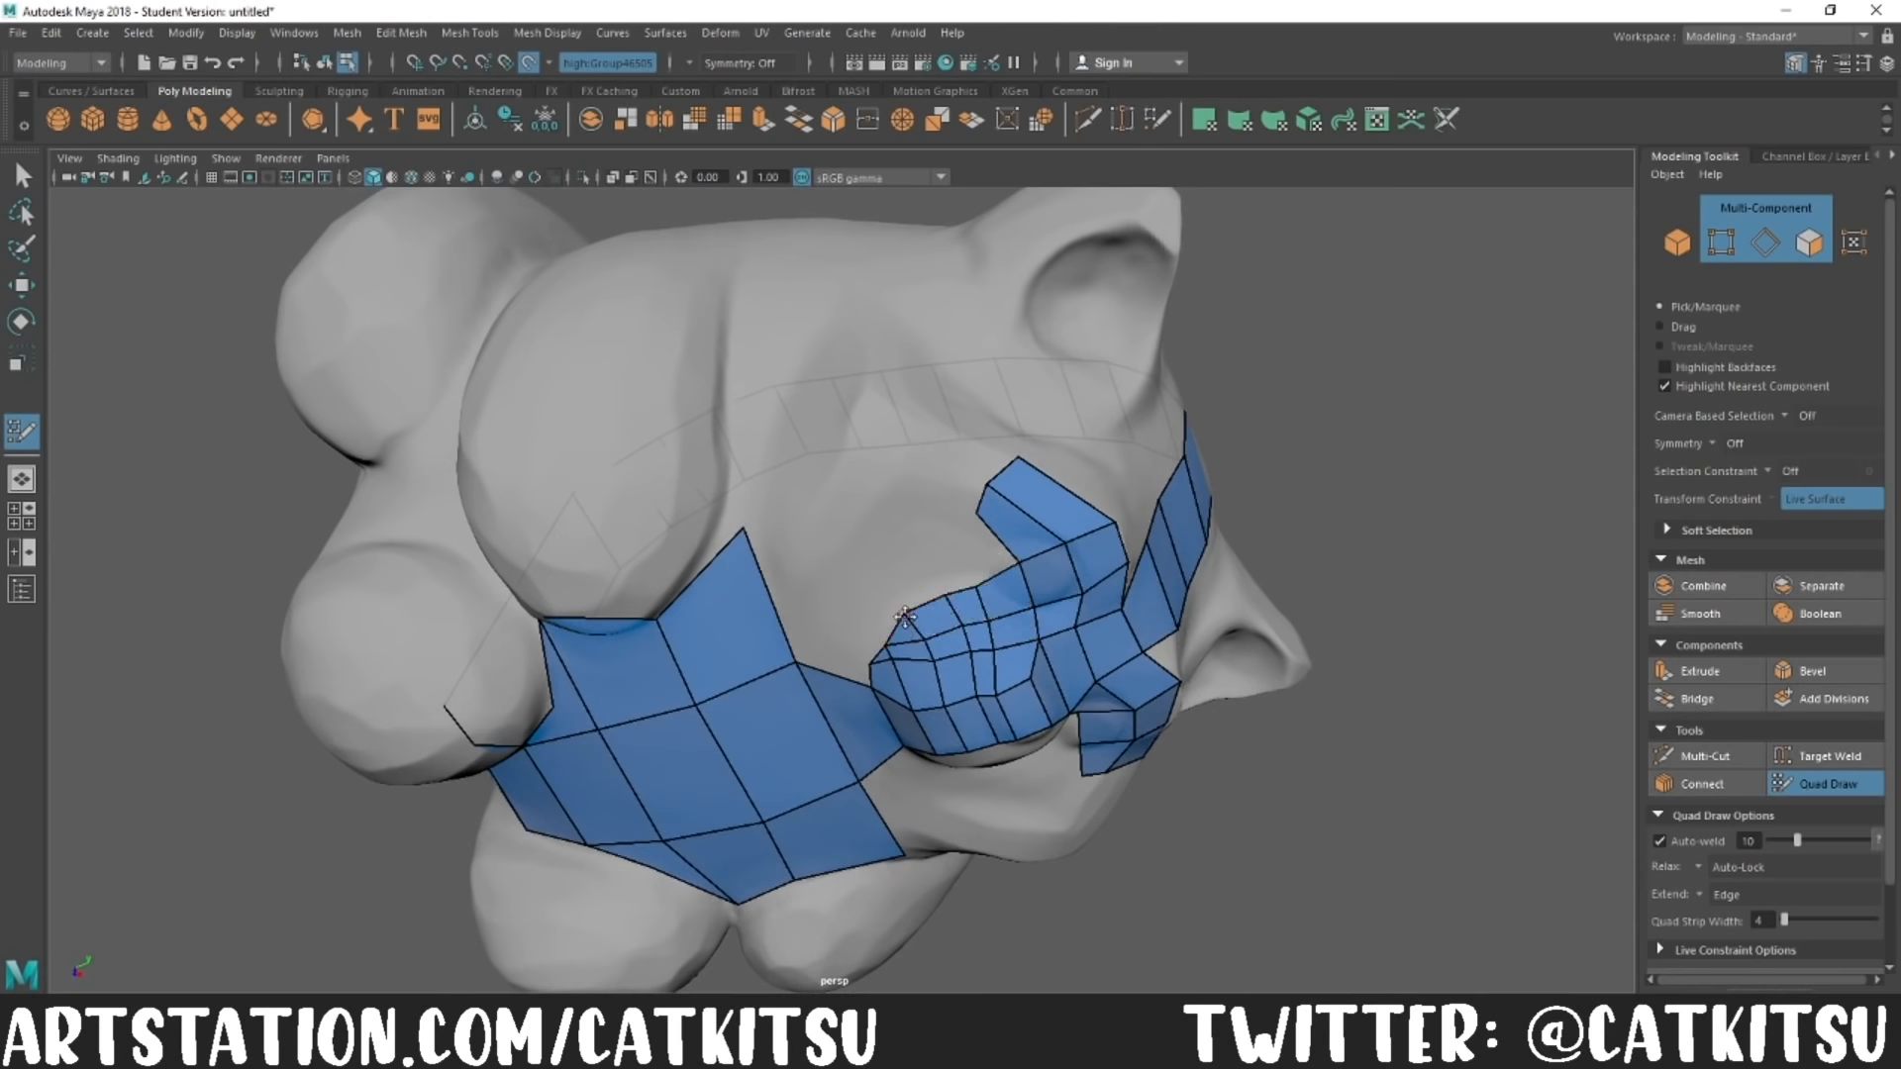
left_click_drag(978, 589, 679, 551, "alt")
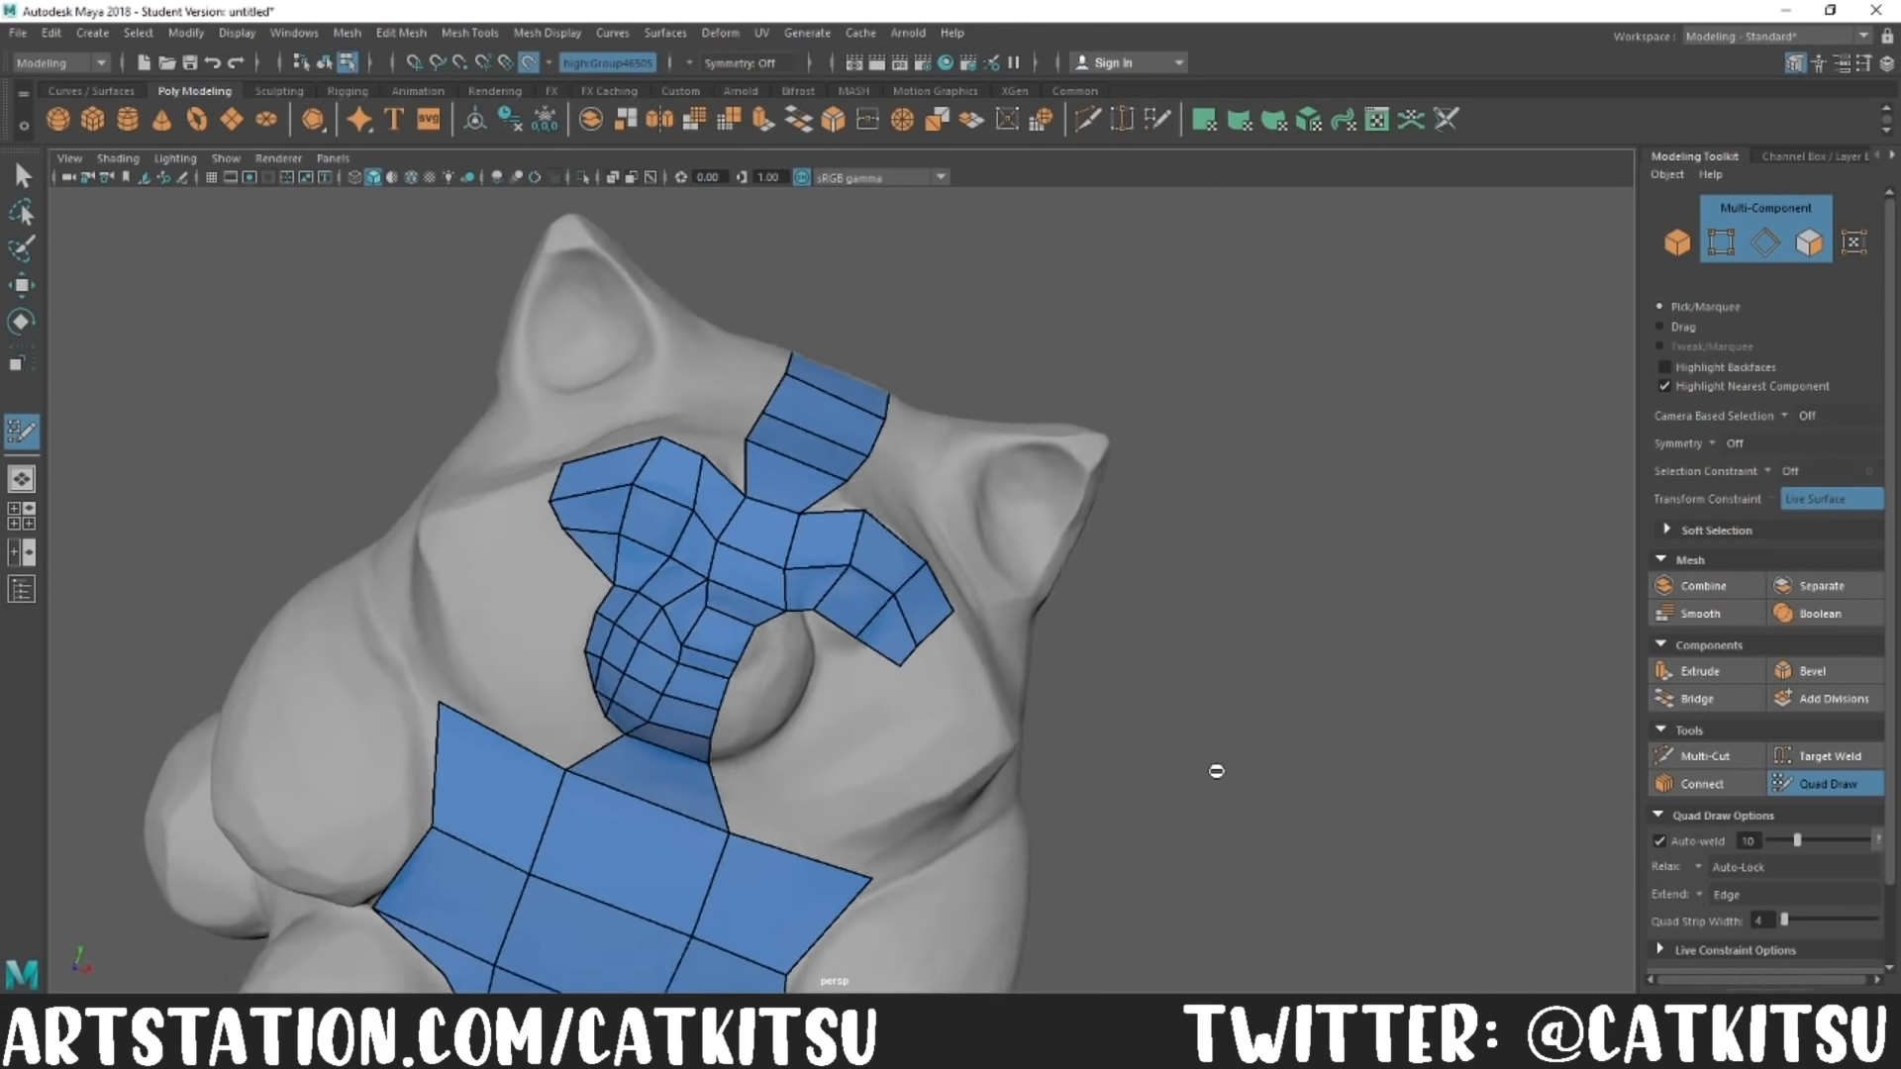
left_click_drag(767, 770, 761, 675, "alt")
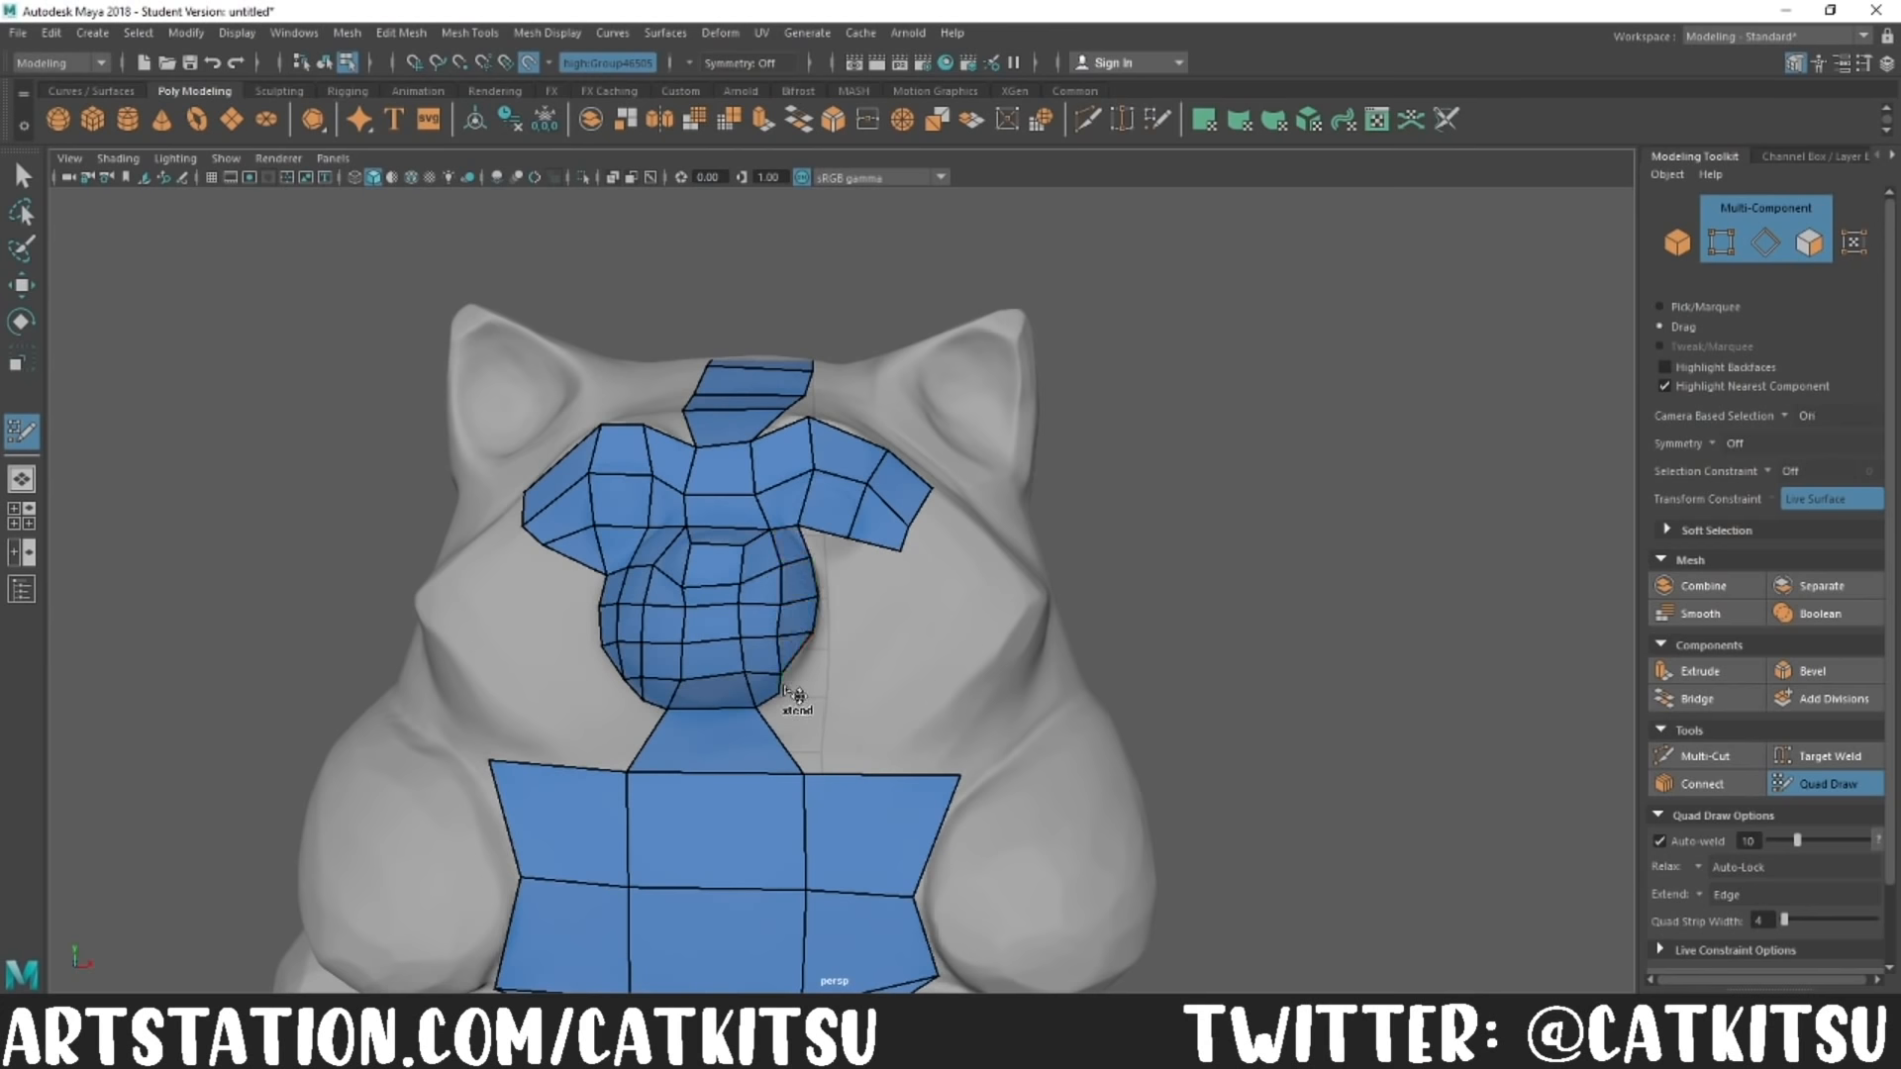
Step: Add a ring of quads around the muzzle, connecting the faces over the eyes to those above the chest
left_click_drag(1284, 666, 1262, 709, "alt")
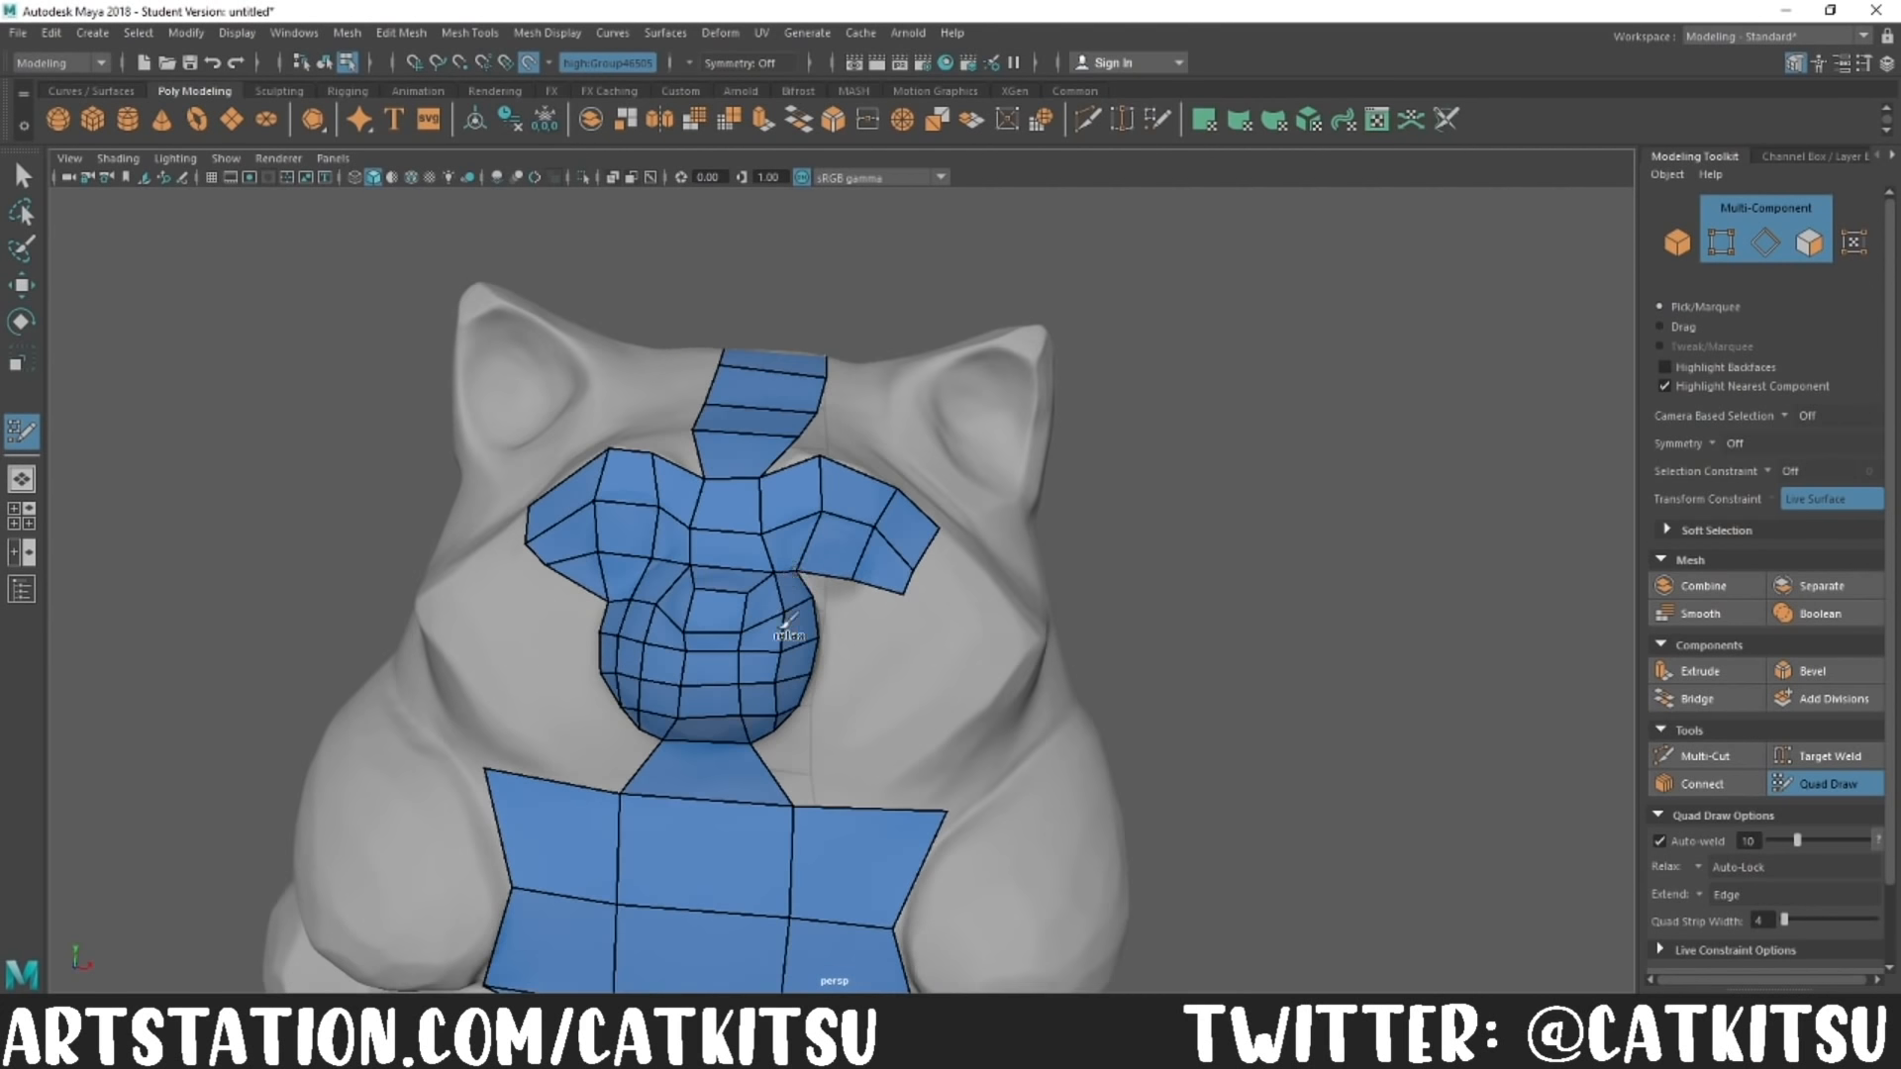
left_click_drag(1383, 675, 1230, 755, "alt")
left_click_drag(679, 655, 758, 506, "alt")
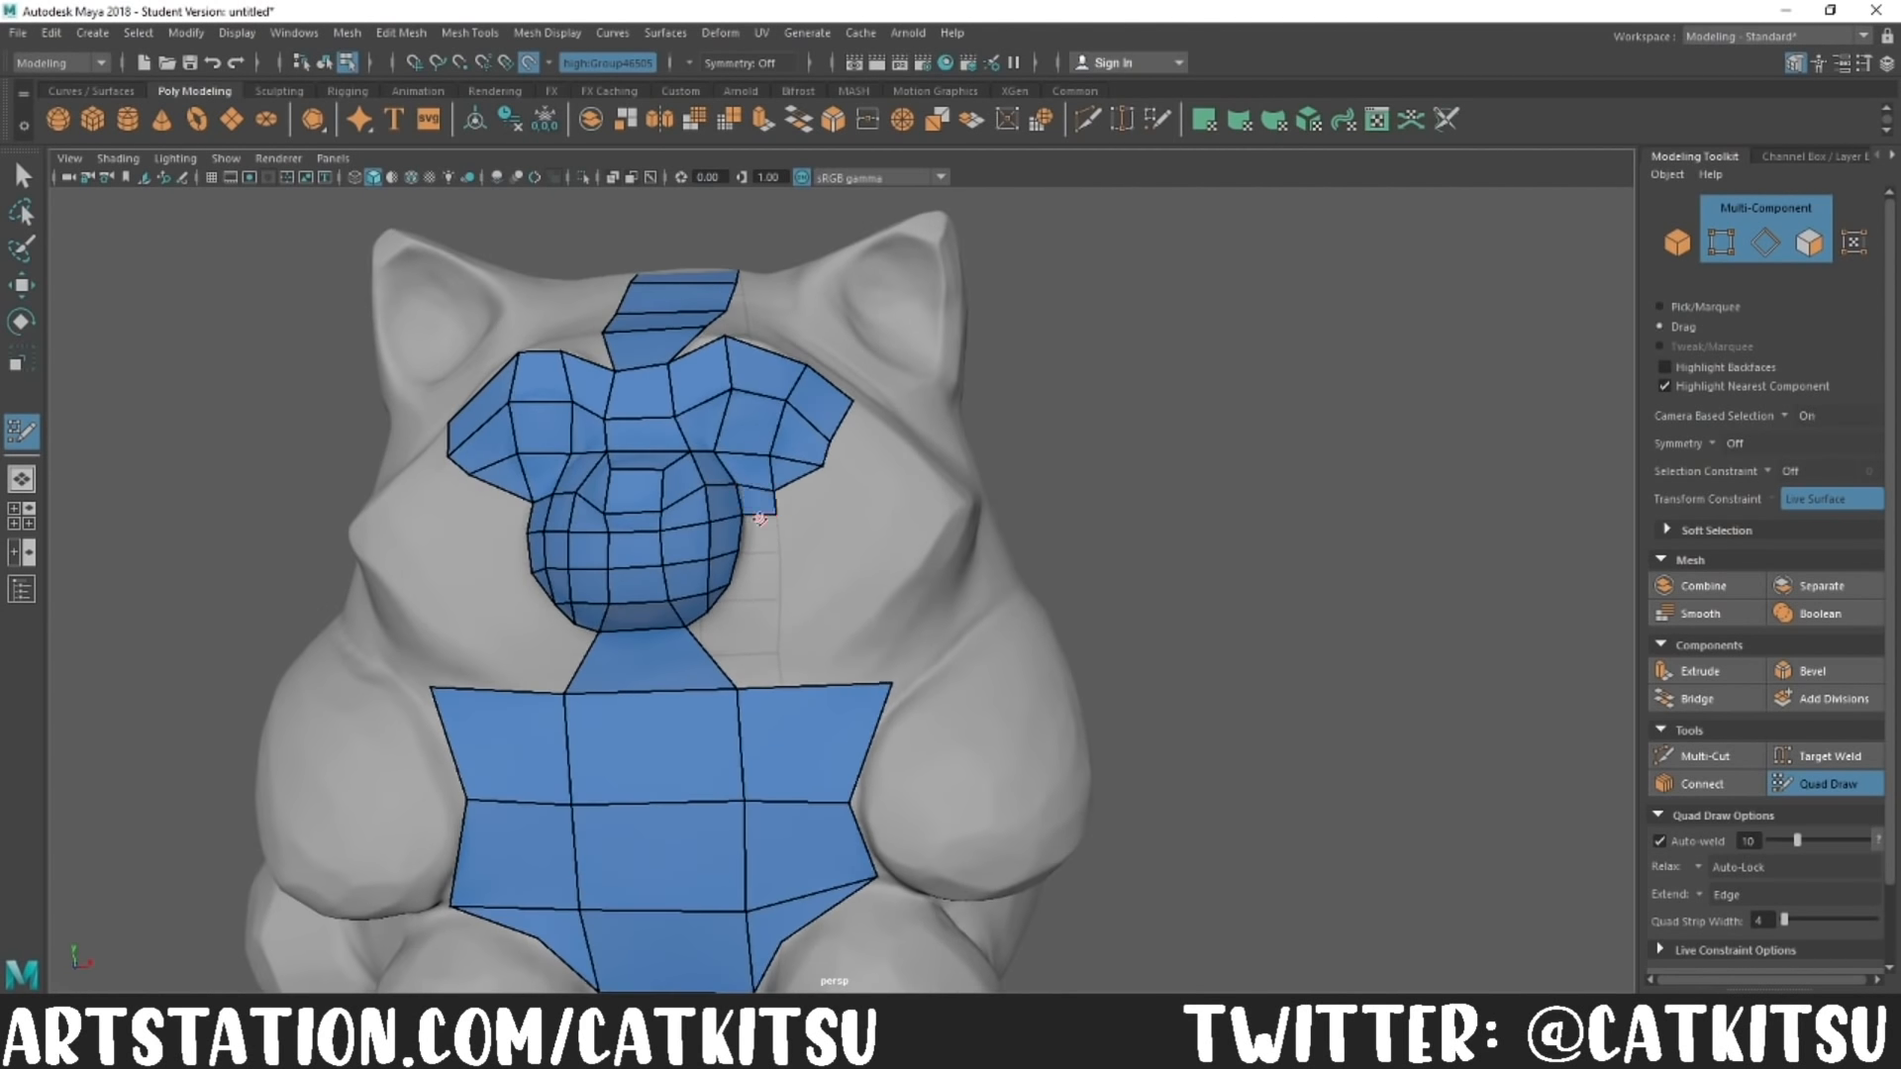
left_click_drag(723, 663, 795, 733, "alt")
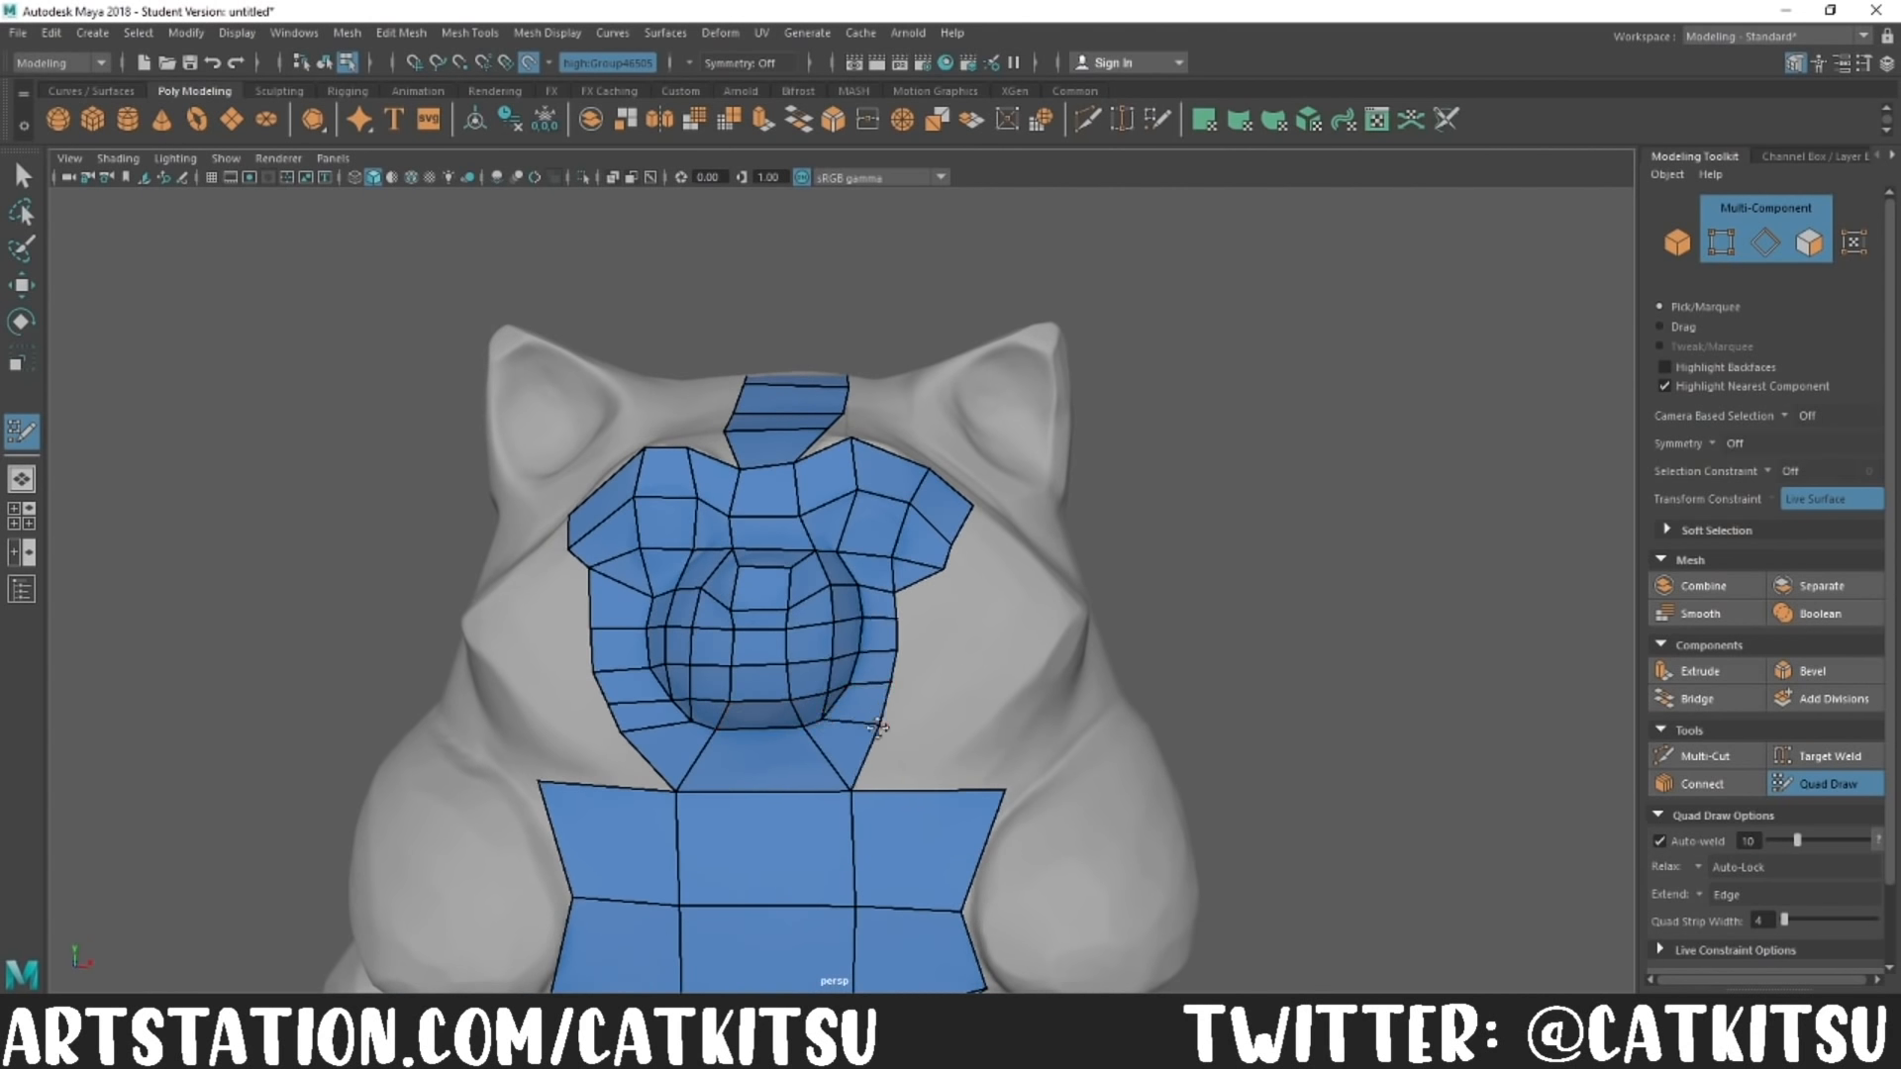
Step: Extend Quad Draw faces from the muzzle ring across both cheeks to their outer edges and join them to the chest
left_click_drag(903, 587, 1268, 555, "alt")
left_click_drag(498, 581, 502, 578)
left_click_drag(871, 680, 1032, 689)
left_click_drag(594, 605, 487, 541)
left_click_drag(889, 646, 1066, 651)
mouse_move(585, 559)
left_mouse_down()
mouse_move(594, 544)
mouse_move(468, 462)
left_mouse_up()
left_click_drag(899, 615, 1071, 628)
mouse_move(602, 483)
left_mouse_down()
mouse_move(479, 445)
mouse_move(472, 462)
left_mouse_up()
left_click_drag(603, 440, 758, 545)
mouse_move(833, 387)
left_mouse_down()
mouse_move(695, 318)
mouse_move(943, 525)
mouse_move(951, 574)
mouse_move(892, 584)
left_mouse_up()
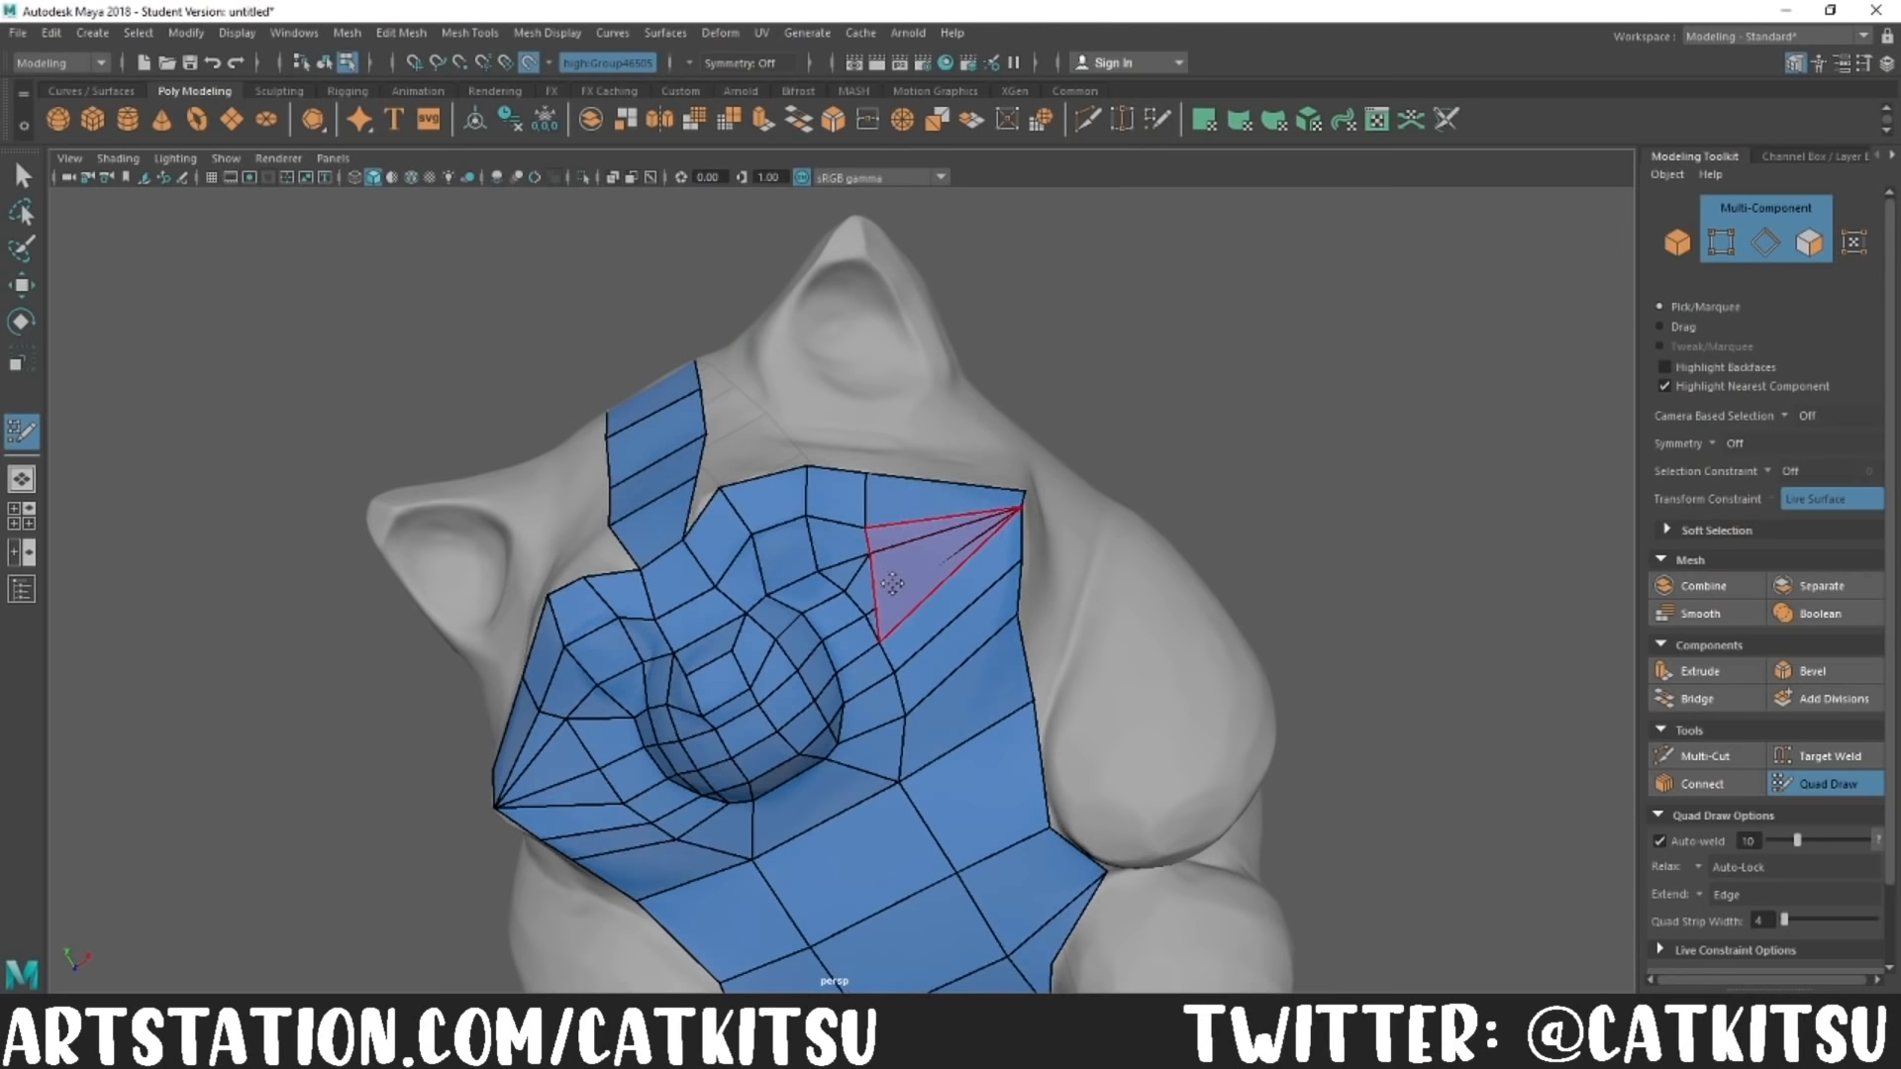
Step: Delete the overlapping triangle on the cheek, rebuild the gap, and extend quads above the brow toward the ear
left_click(894, 586, "ctrl+shift")
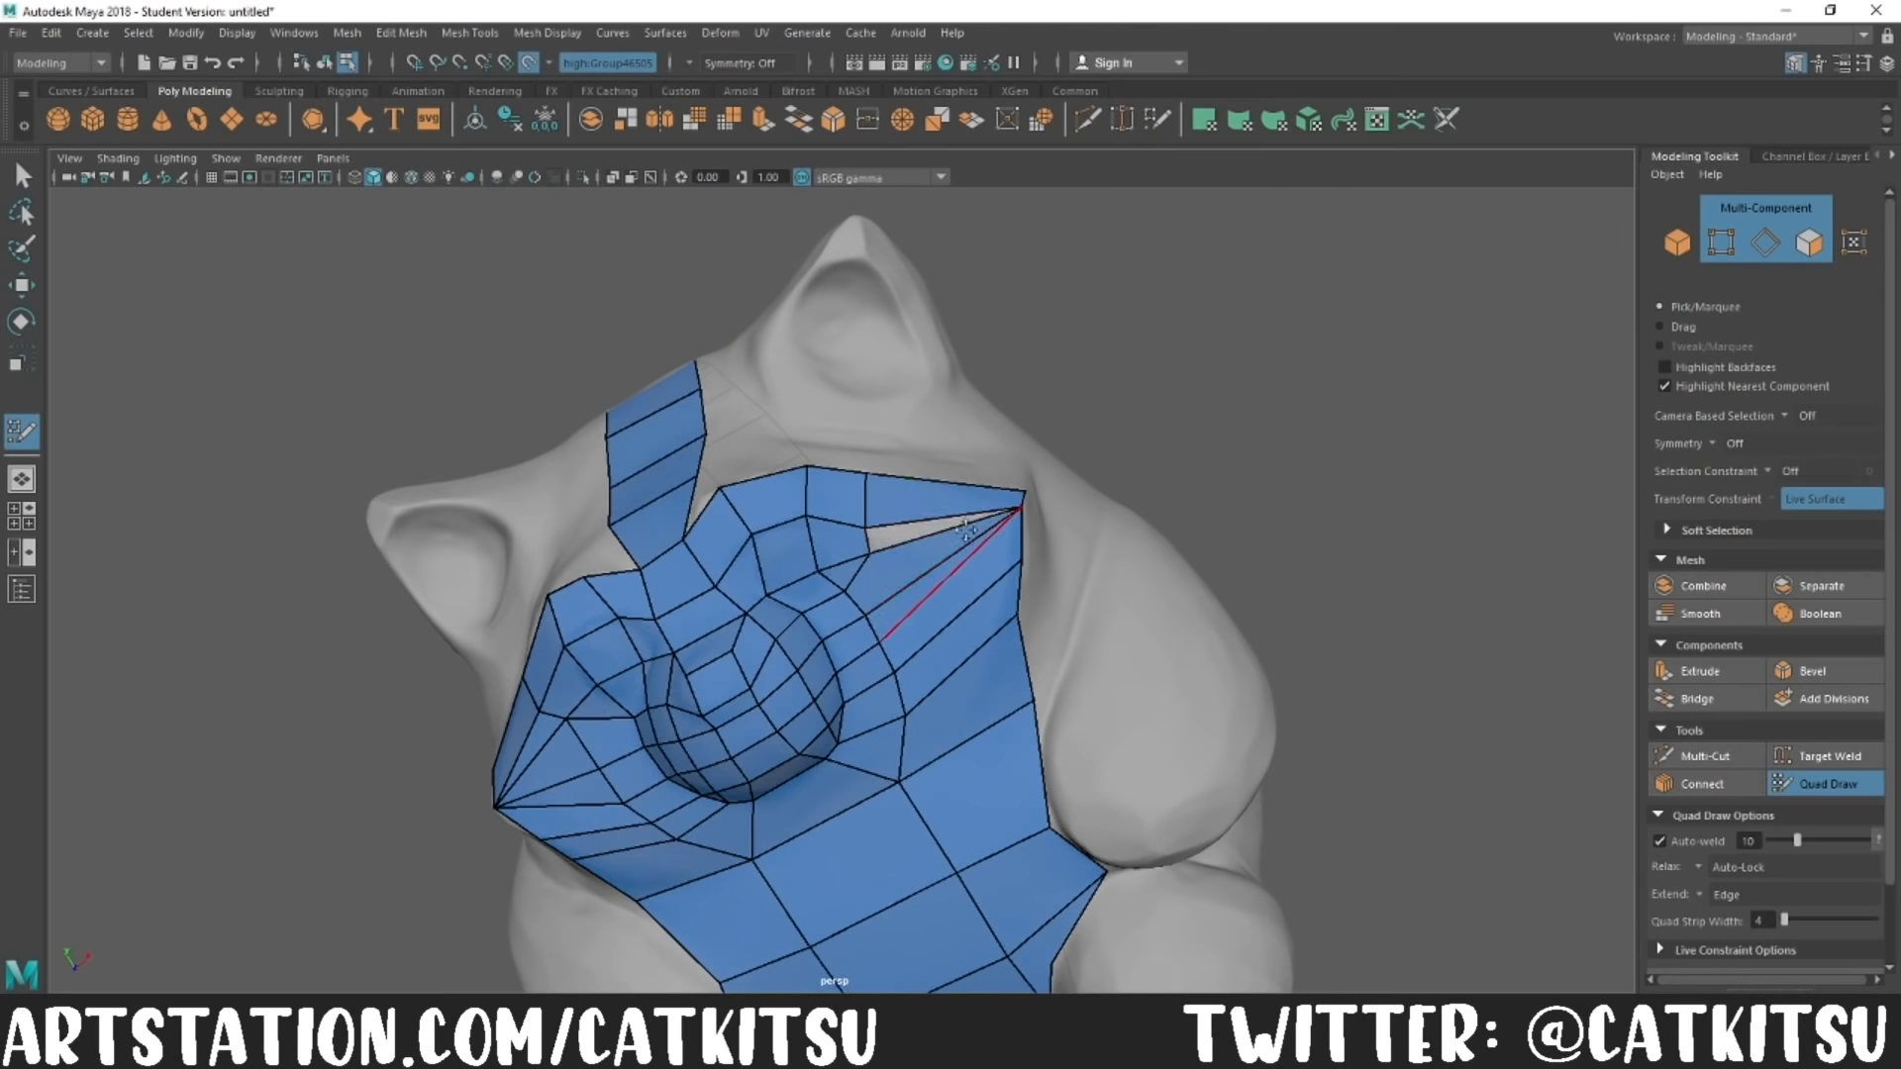
mouse_move(867, 543)
left_mouse_down("alt")
mouse_move(1333, 588)
mouse_move(904, 709)
mouse_move(1106, 717)
left_mouse_up("alt")
mouse_move(1406, 792)
left_mouse_down("alt")
mouse_move(1209, 832)
mouse_move(1416, 802)
left_mouse_up("alt")
left_click_drag(751, 685, 707, 653)
key("ctrl+z")
left_click_drag(707, 681, 592, 670)
left_click_drag(598, 673, 907, 657, "alt")
mouse_move(791, 647)
left_mouse_down("alt")
mouse_move(802, 475)
mouse_move(790, 544)
left_mouse_up("alt")
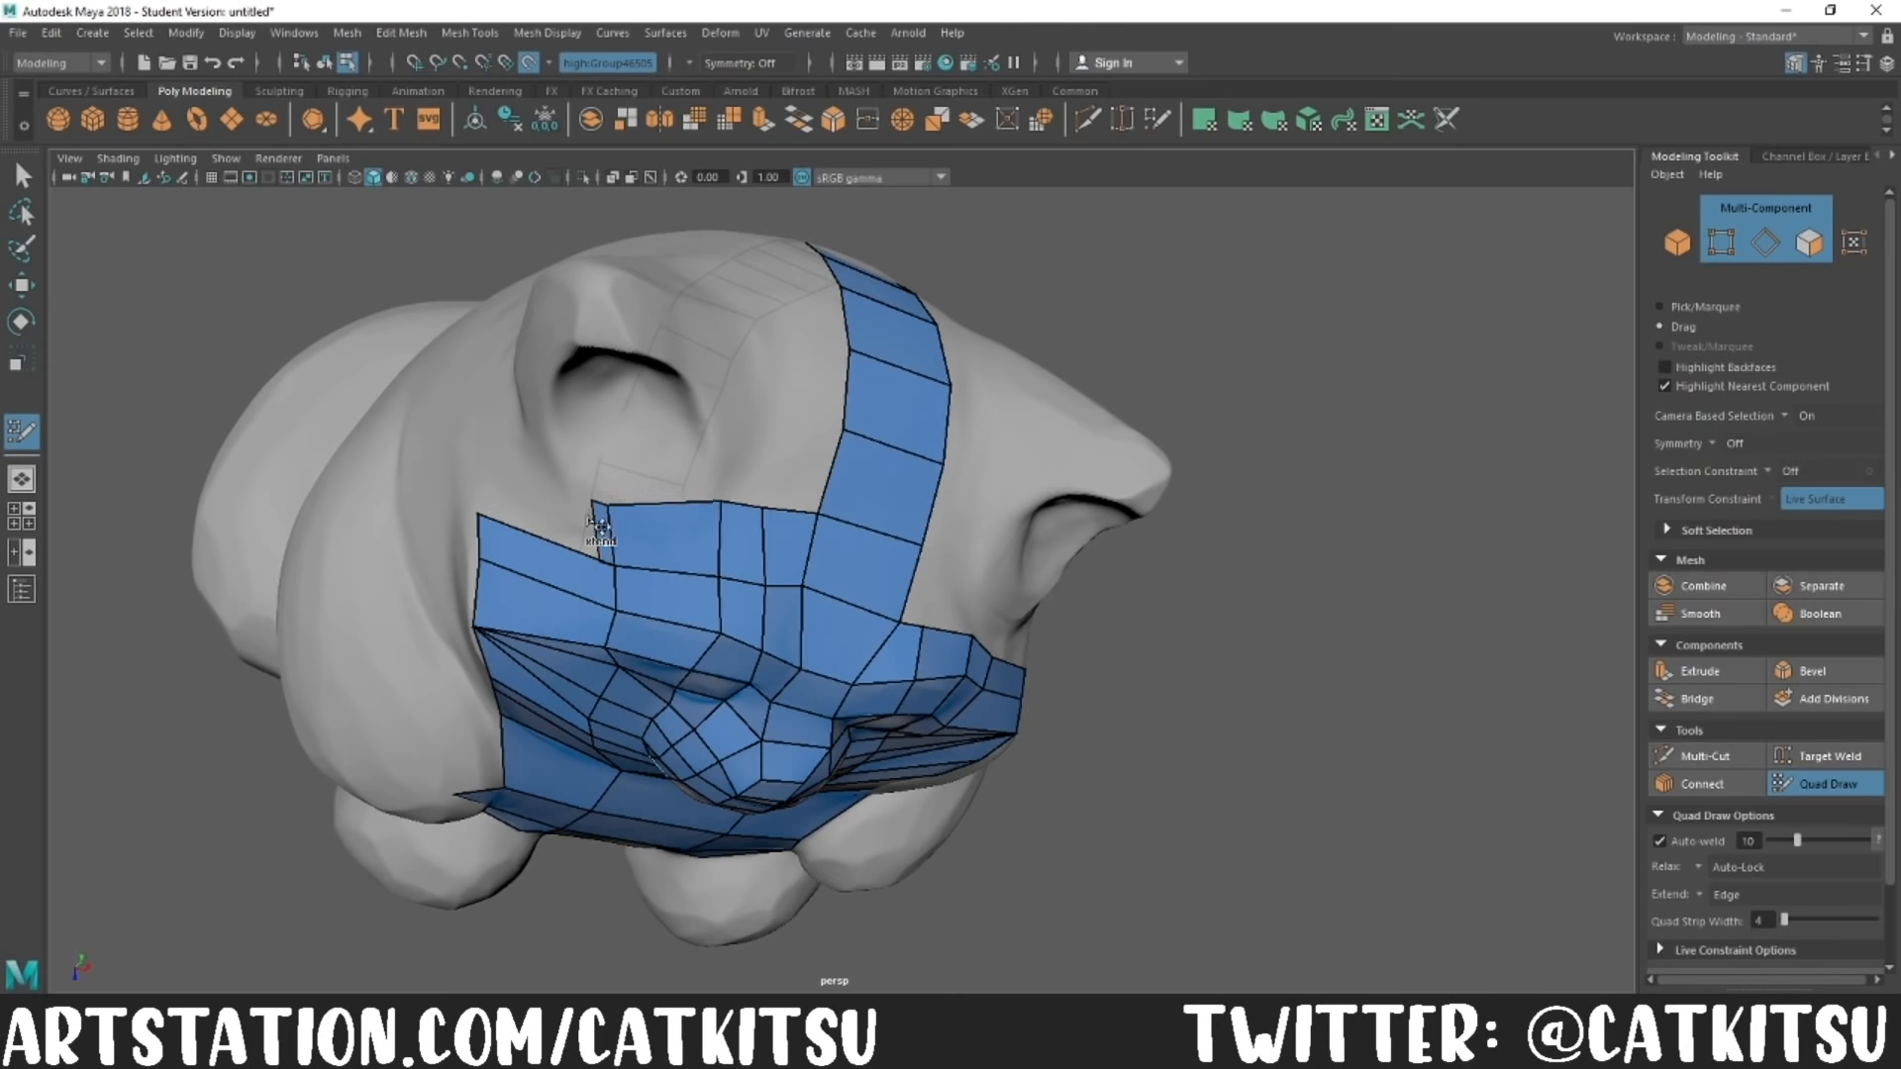
Step: Fill the forehead on both sides between the brow rows and the central head strip
left_click_drag(626, 536, 566, 419, "alt")
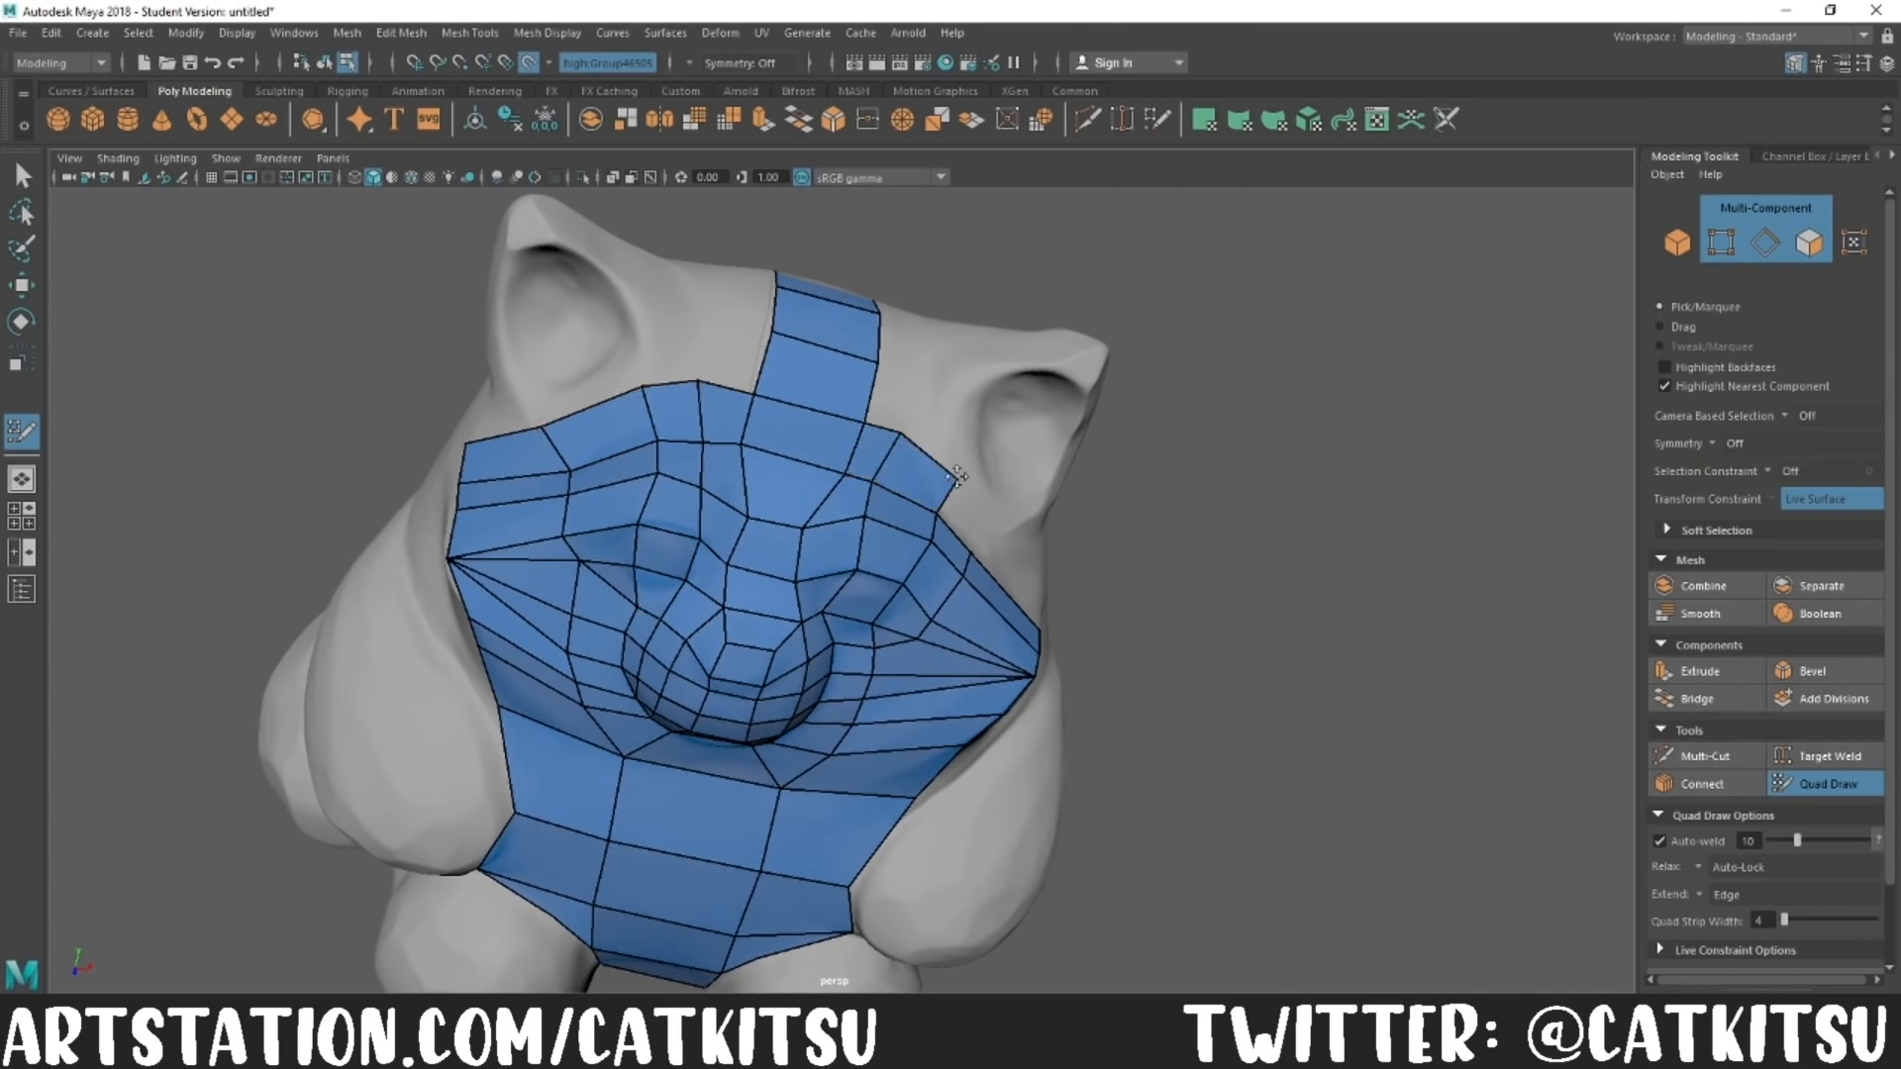
left_click_drag(900, 419, 1038, 562, "alt")
left_click_drag(707, 584, 652, 639, "alt")
mouse_move(829, 561)
left_mouse_down("alt")
mouse_move(653, 596)
mouse_move(802, 589)
mouse_move(1069, 704)
mouse_move(1073, 641)
left_mouse_up("alt")
middle_click_drag(1073, 642, 1134, 648, "alt")
scroll(990, 634, "up", 5)
left_click_drag(767, 601, 754, 424)
left_click_drag(793, 412, 683, 416)
left_click_drag(777, 495, 1069, 554)
left_click_drag(797, 510, 708, 446)
left_click_drag(785, 393, 734, 396)
Step: Widen the crown strip and extend quads from the forehead up the fronts of both ears
left_click_drag(854, 430, 872, 426)
left_click_drag(734, 397, 744, 406)
left_click_drag(762, 416, 752, 584, "alt")
left_click_drag(752, 584, 1124, 543)
left_click_drag(792, 401, 814, 401)
left_click_drag(984, 532, 1144, 673, "alt")
left_click_drag(566, 619, 584, 554)
left_click_drag(518, 510, 594, 327)
left_click_drag(876, 744, 963, 596)
left_click_drag(998, 624, 986, 594)
left_click_drag(853, 722, 844, 712)
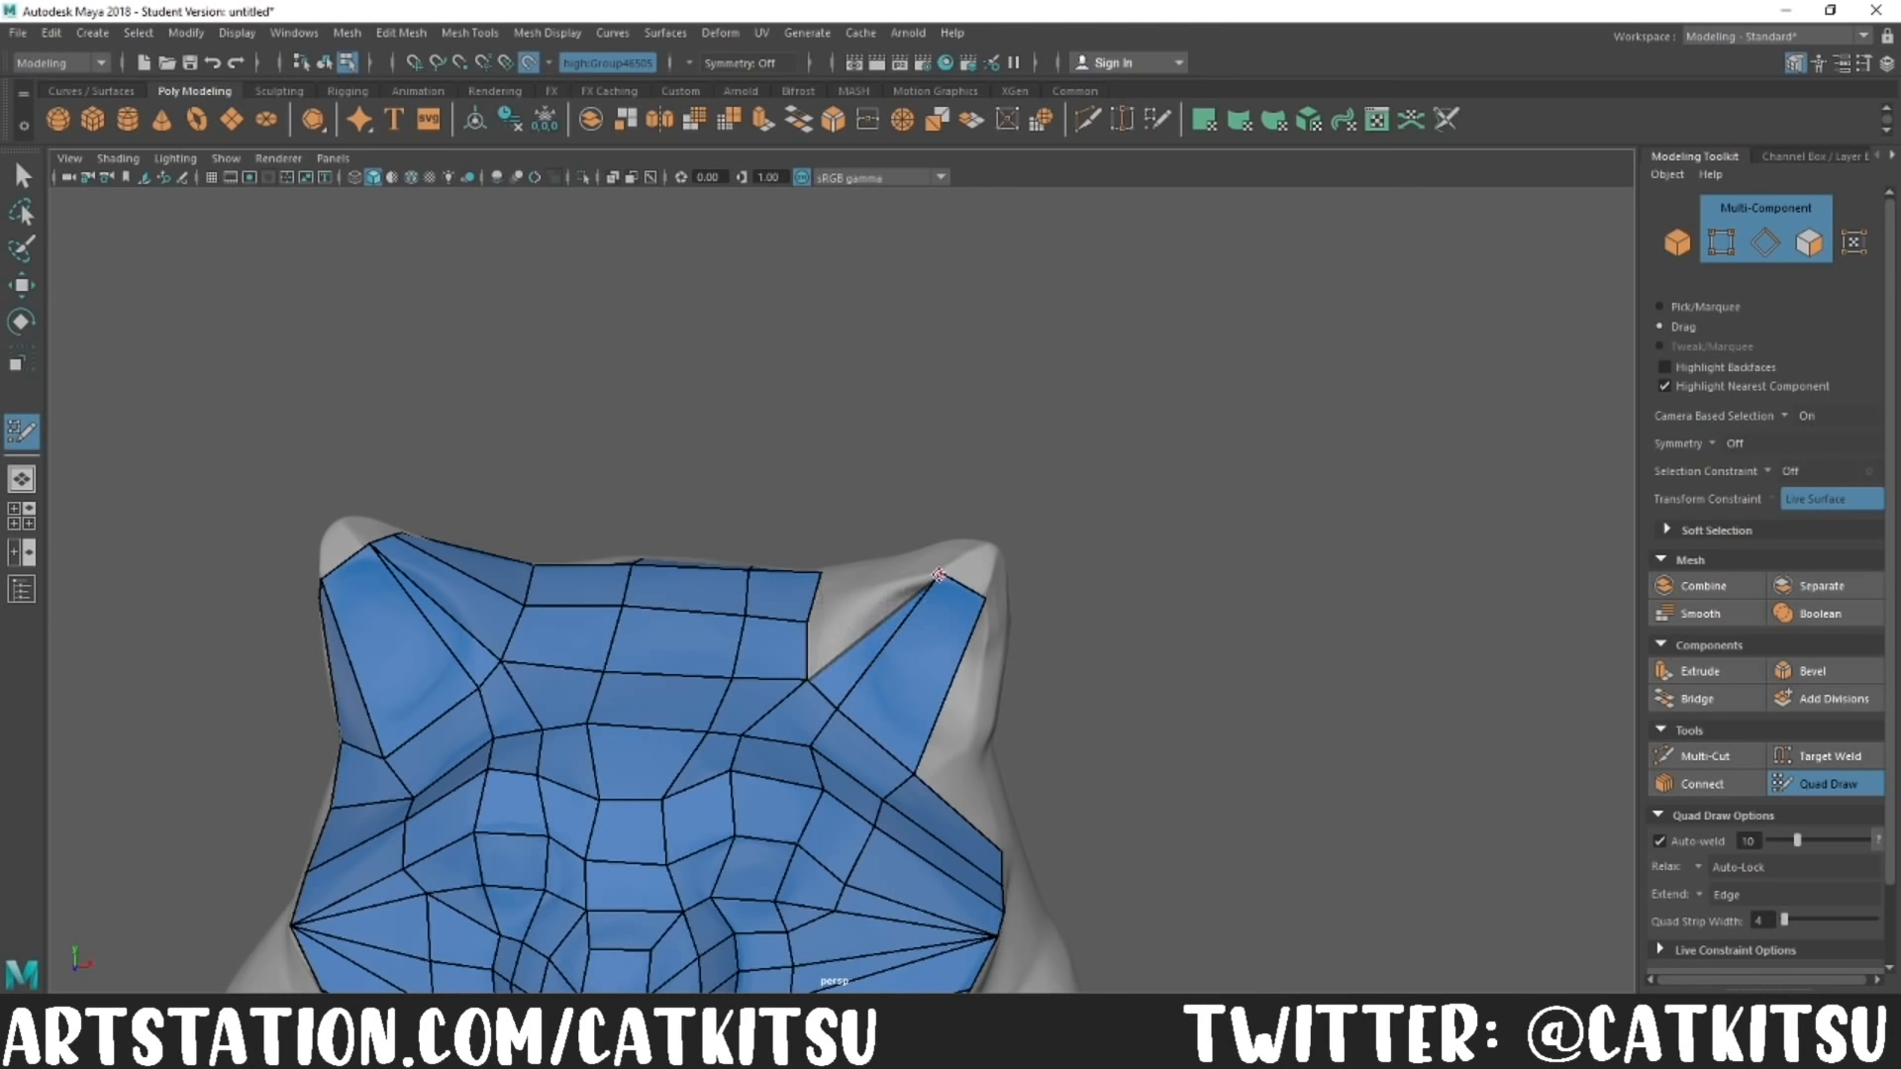
left_click_drag(982, 592, 1030, 750, "alt")
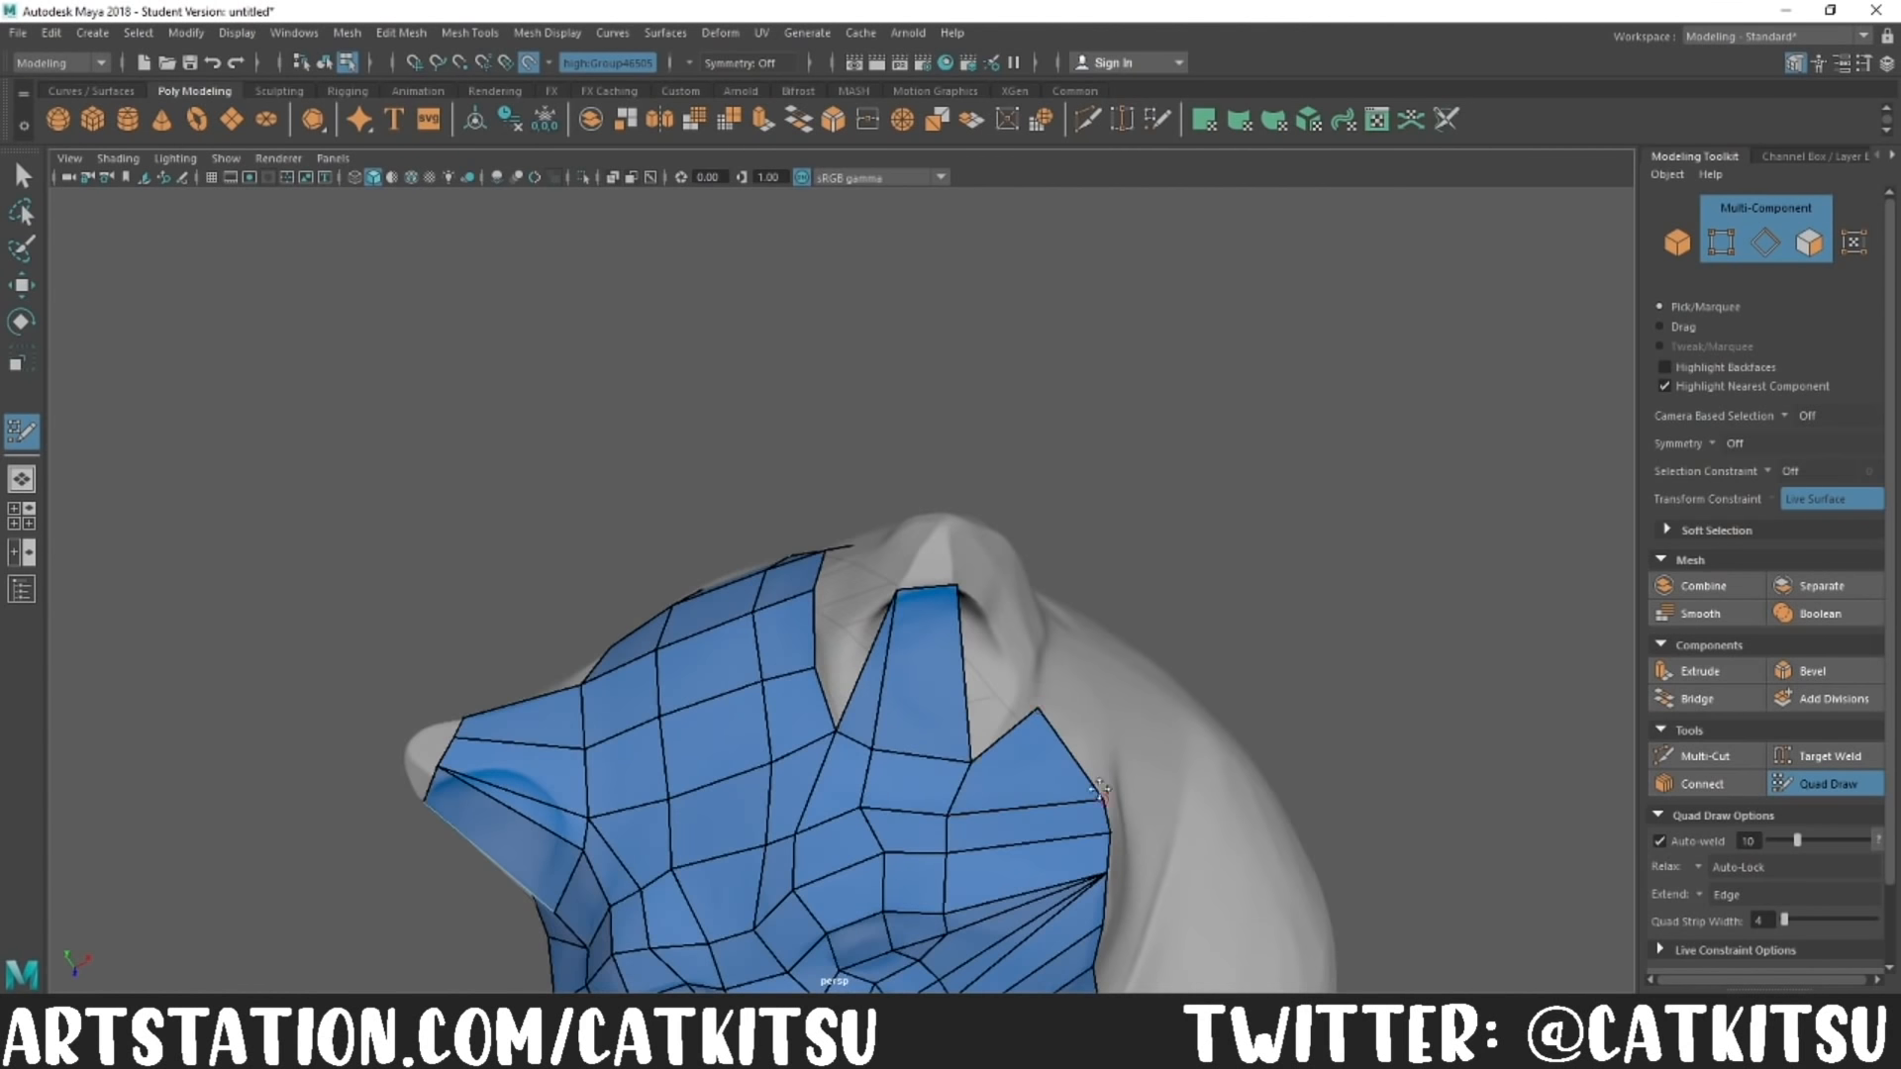
Step: Join the crown quads to the ears and wrap faces around each ear's rim
left_click_drag(995, 584, 1300, 597, "alt")
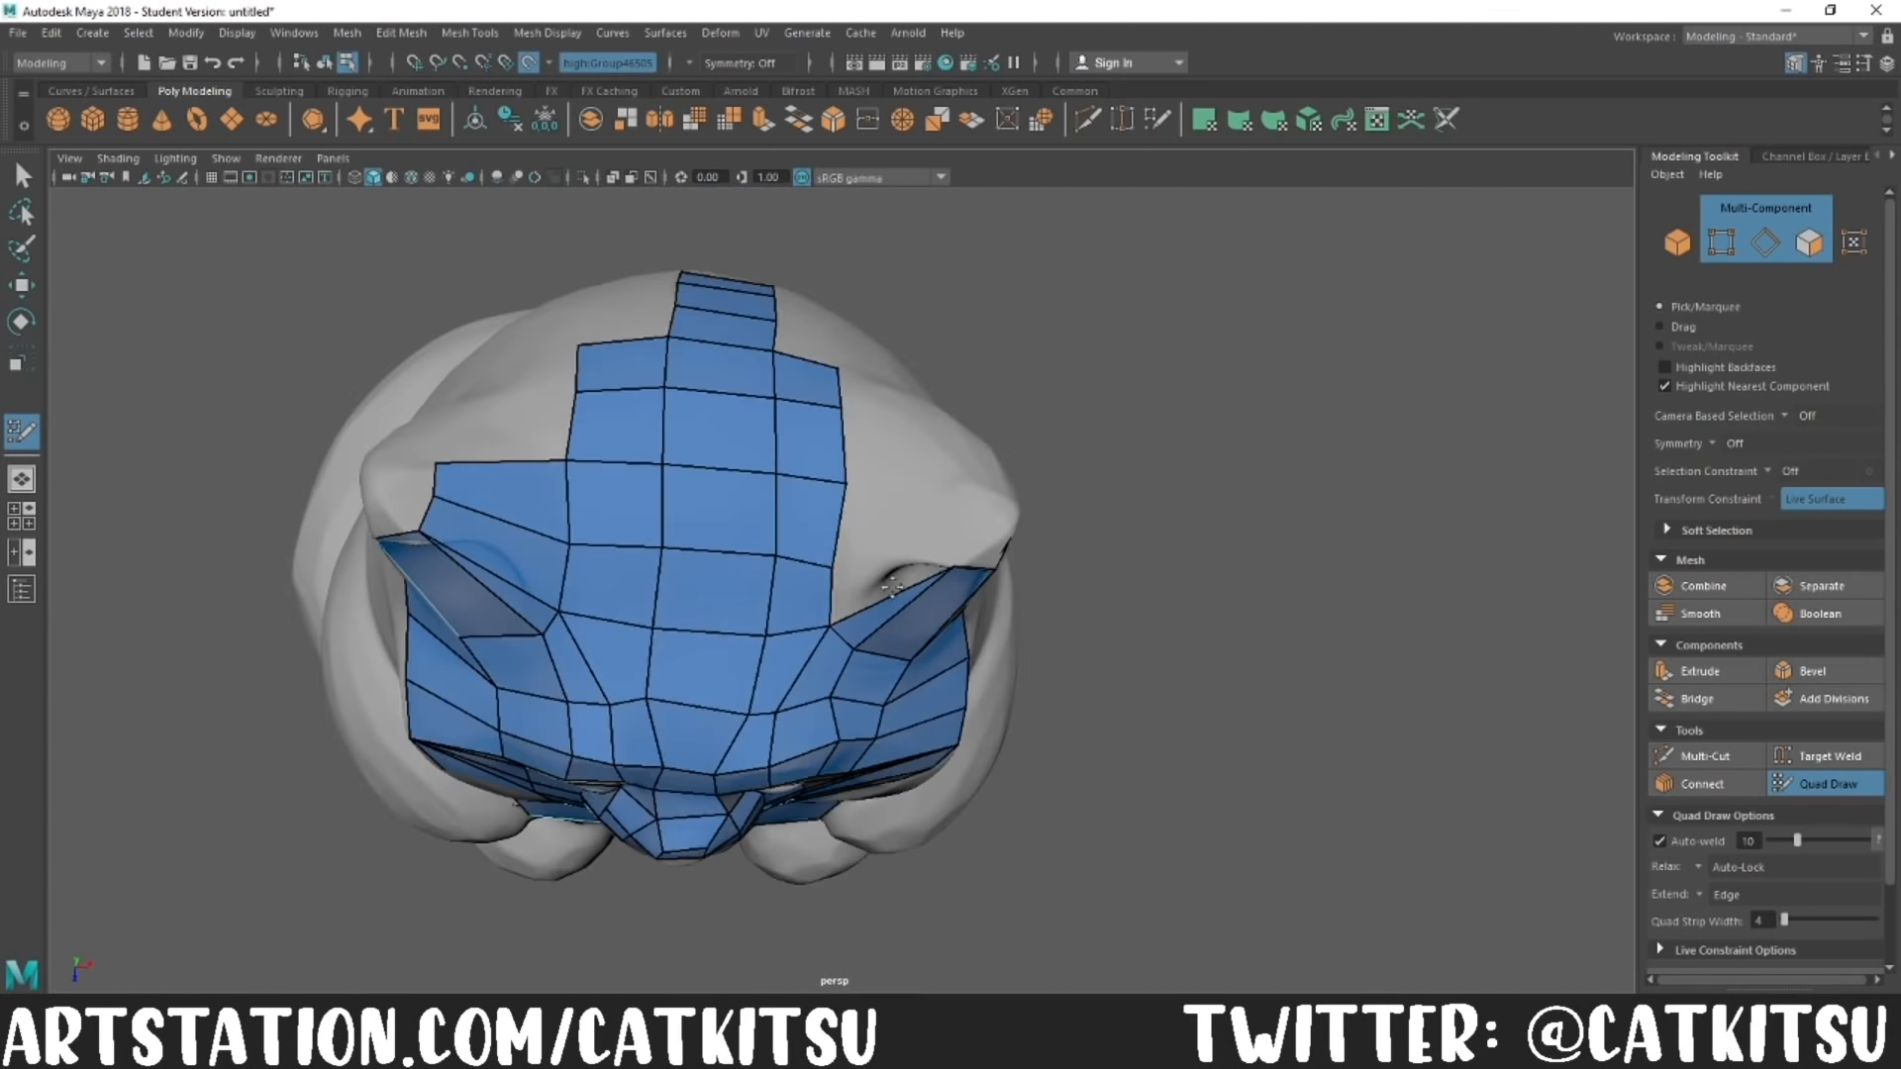
mouse_move(966, 517)
left_mouse_down("alt")
mouse_move(1052, 592)
mouse_move(1192, 620)
mouse_move(1210, 469)
mouse_move(1200, 683)
mouse_move(1266, 715)
left_mouse_up("alt")
left_click_drag(596, 622, 441, 699)
left_click_drag(589, 535, 469, 537)
left_click_drag(871, 529, 950, 494)
left_click_drag(923, 543, 993, 643)
left_click_drag(515, 567, 511, 599)
key("ctrl+z")
mouse_move(1238, 916)
left_mouse_down("alt")
mouse_move(1266, 819)
mouse_move(990, 841)
left_mouse_up("alt")
mouse_move(959, 770)
left_mouse_down()
mouse_move(939, 678)
mouse_move(881, 619)
left_mouse_up()
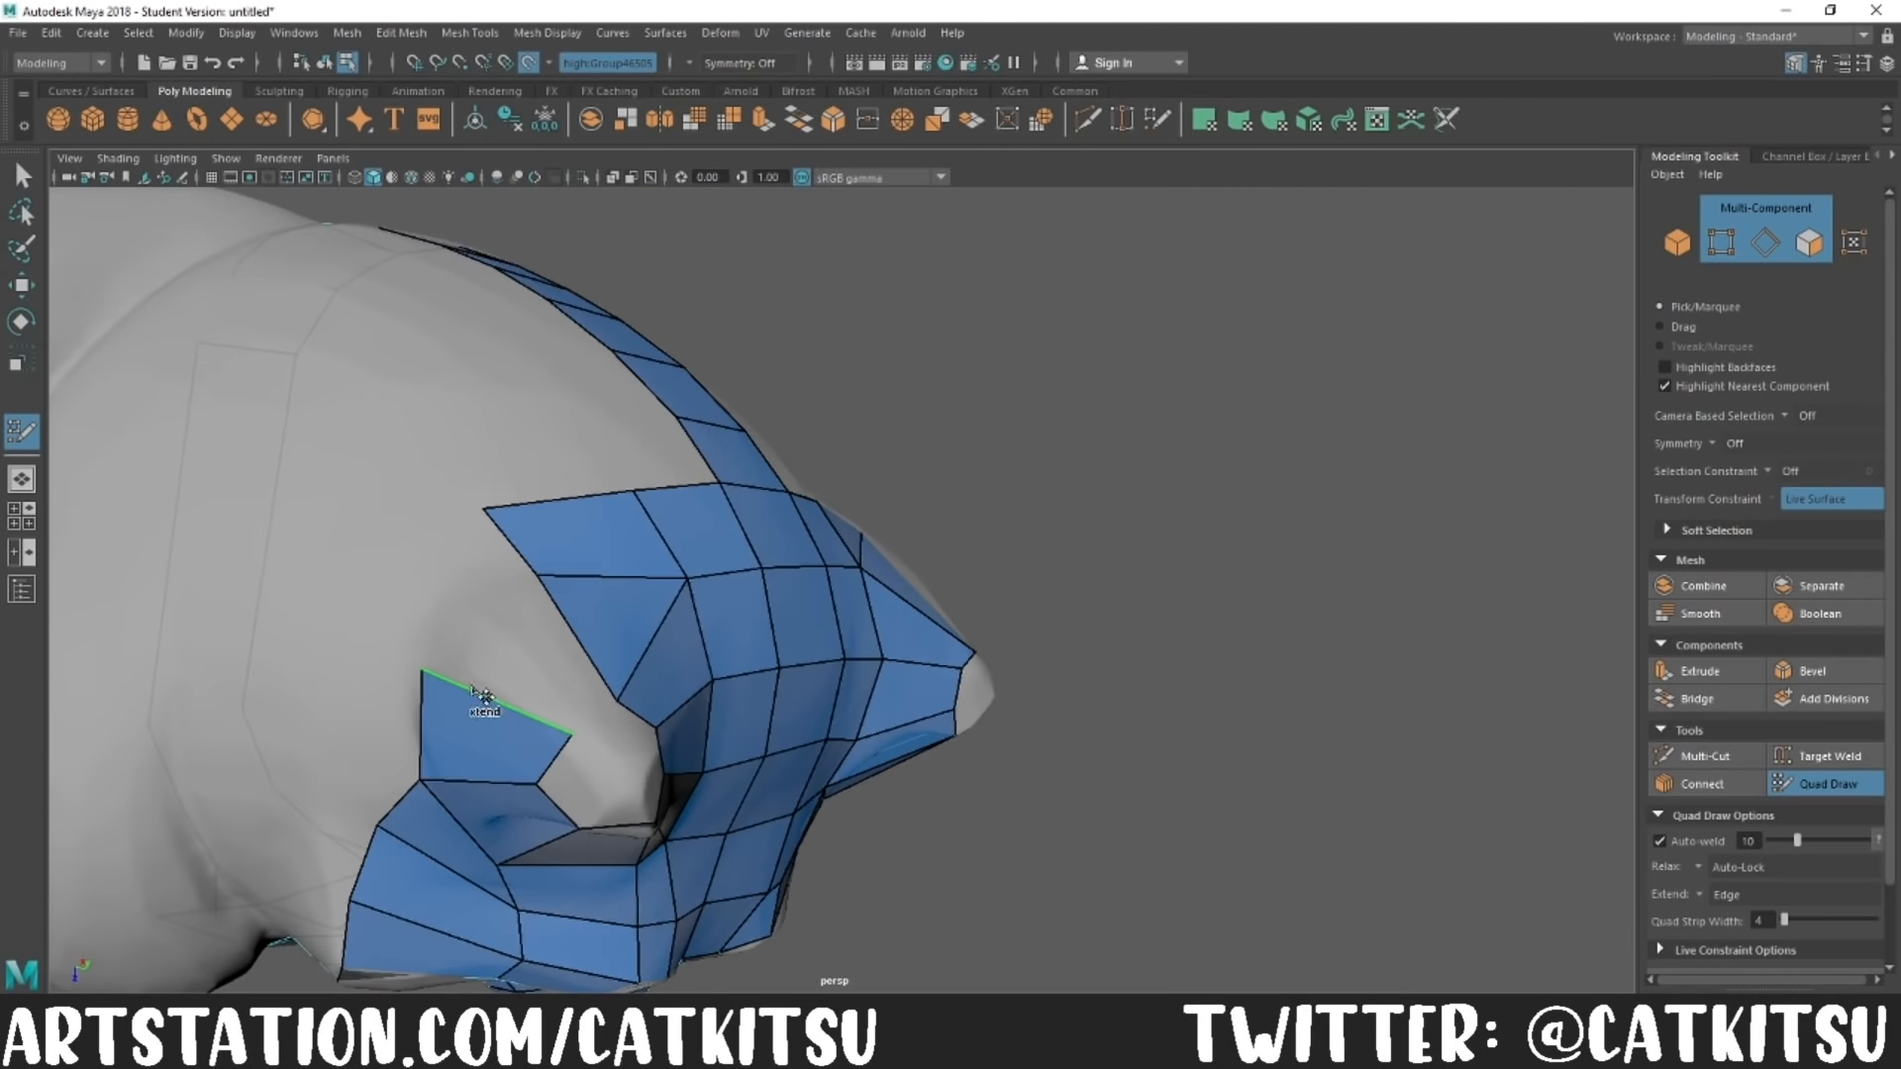
mouse_move(446, 700)
left_mouse_down("alt")
mouse_move(904, 785)
mouse_move(792, 728)
mouse_move(984, 773)
mouse_move(820, 760)
left_mouse_up("alt")
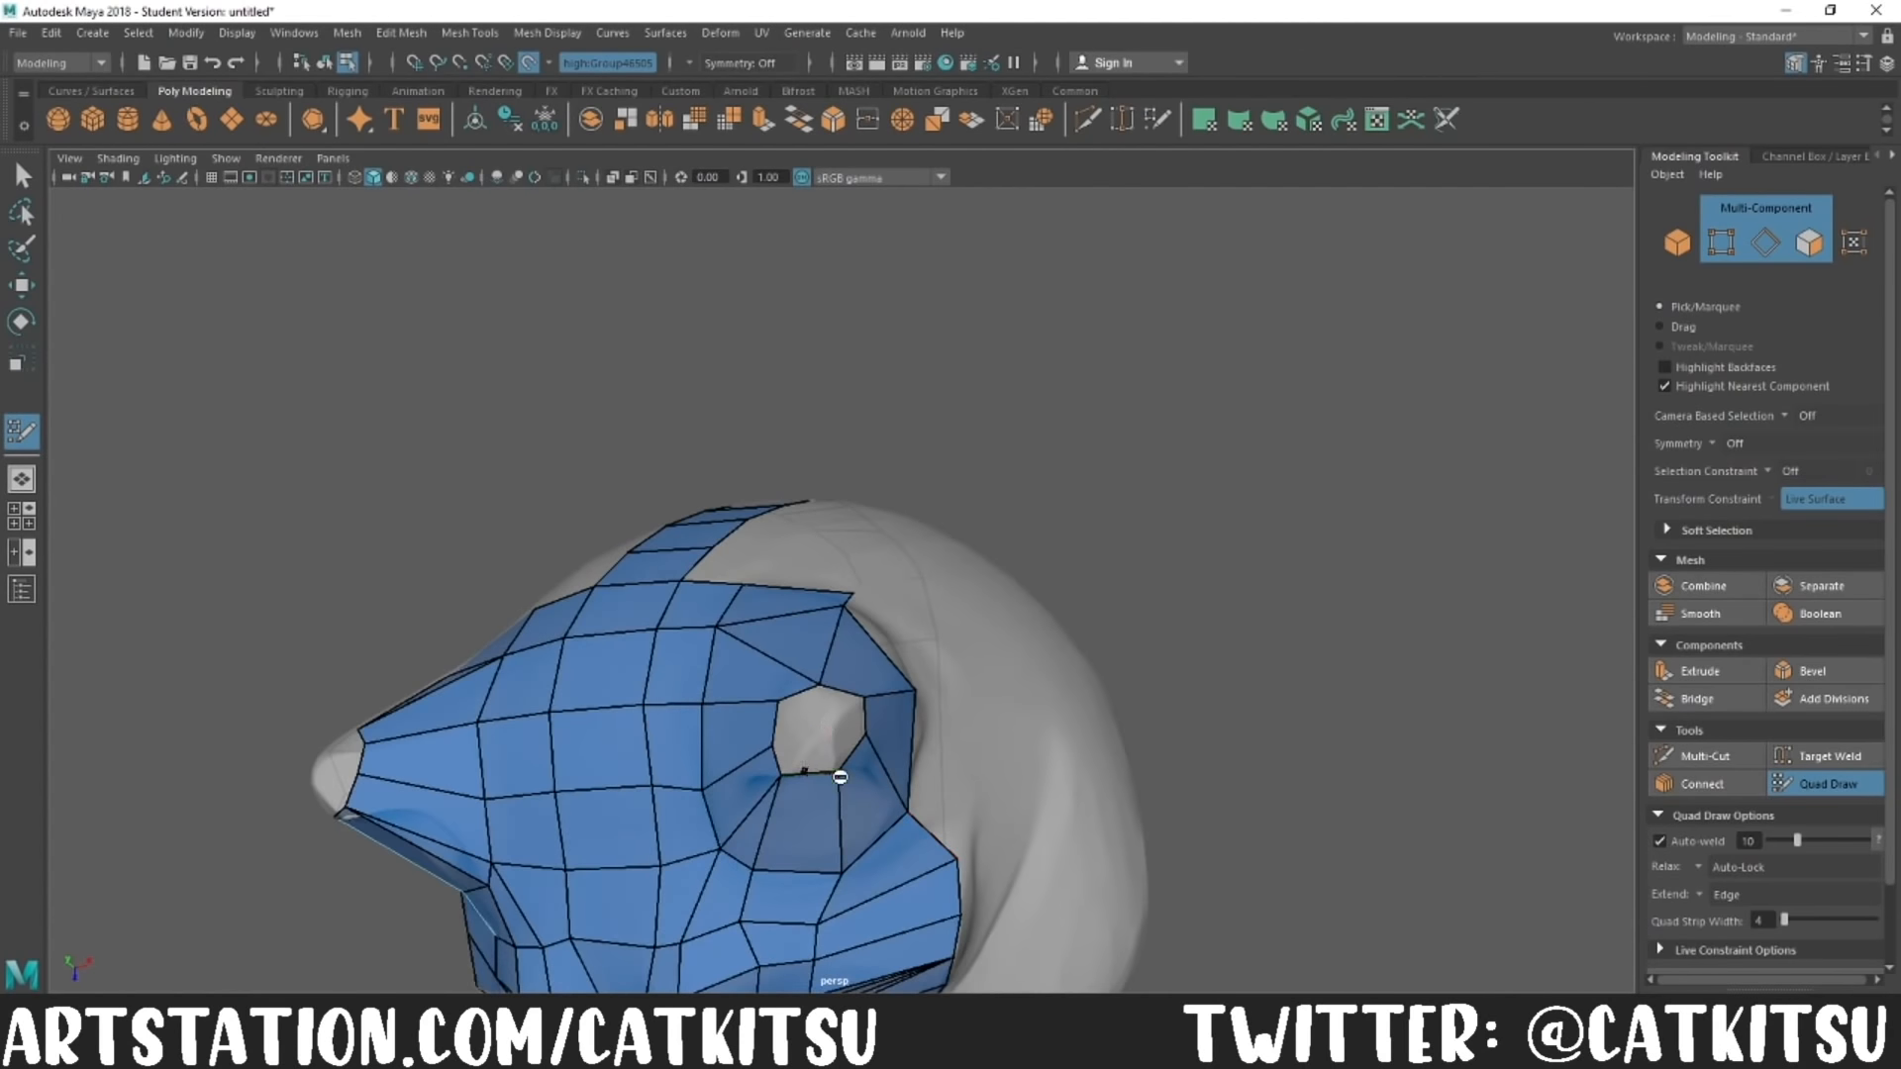
Step: Close the remaining hole inside the ear with small Quad Draw faces
left_click_drag(1083, 760, 1177, 796, "alt")
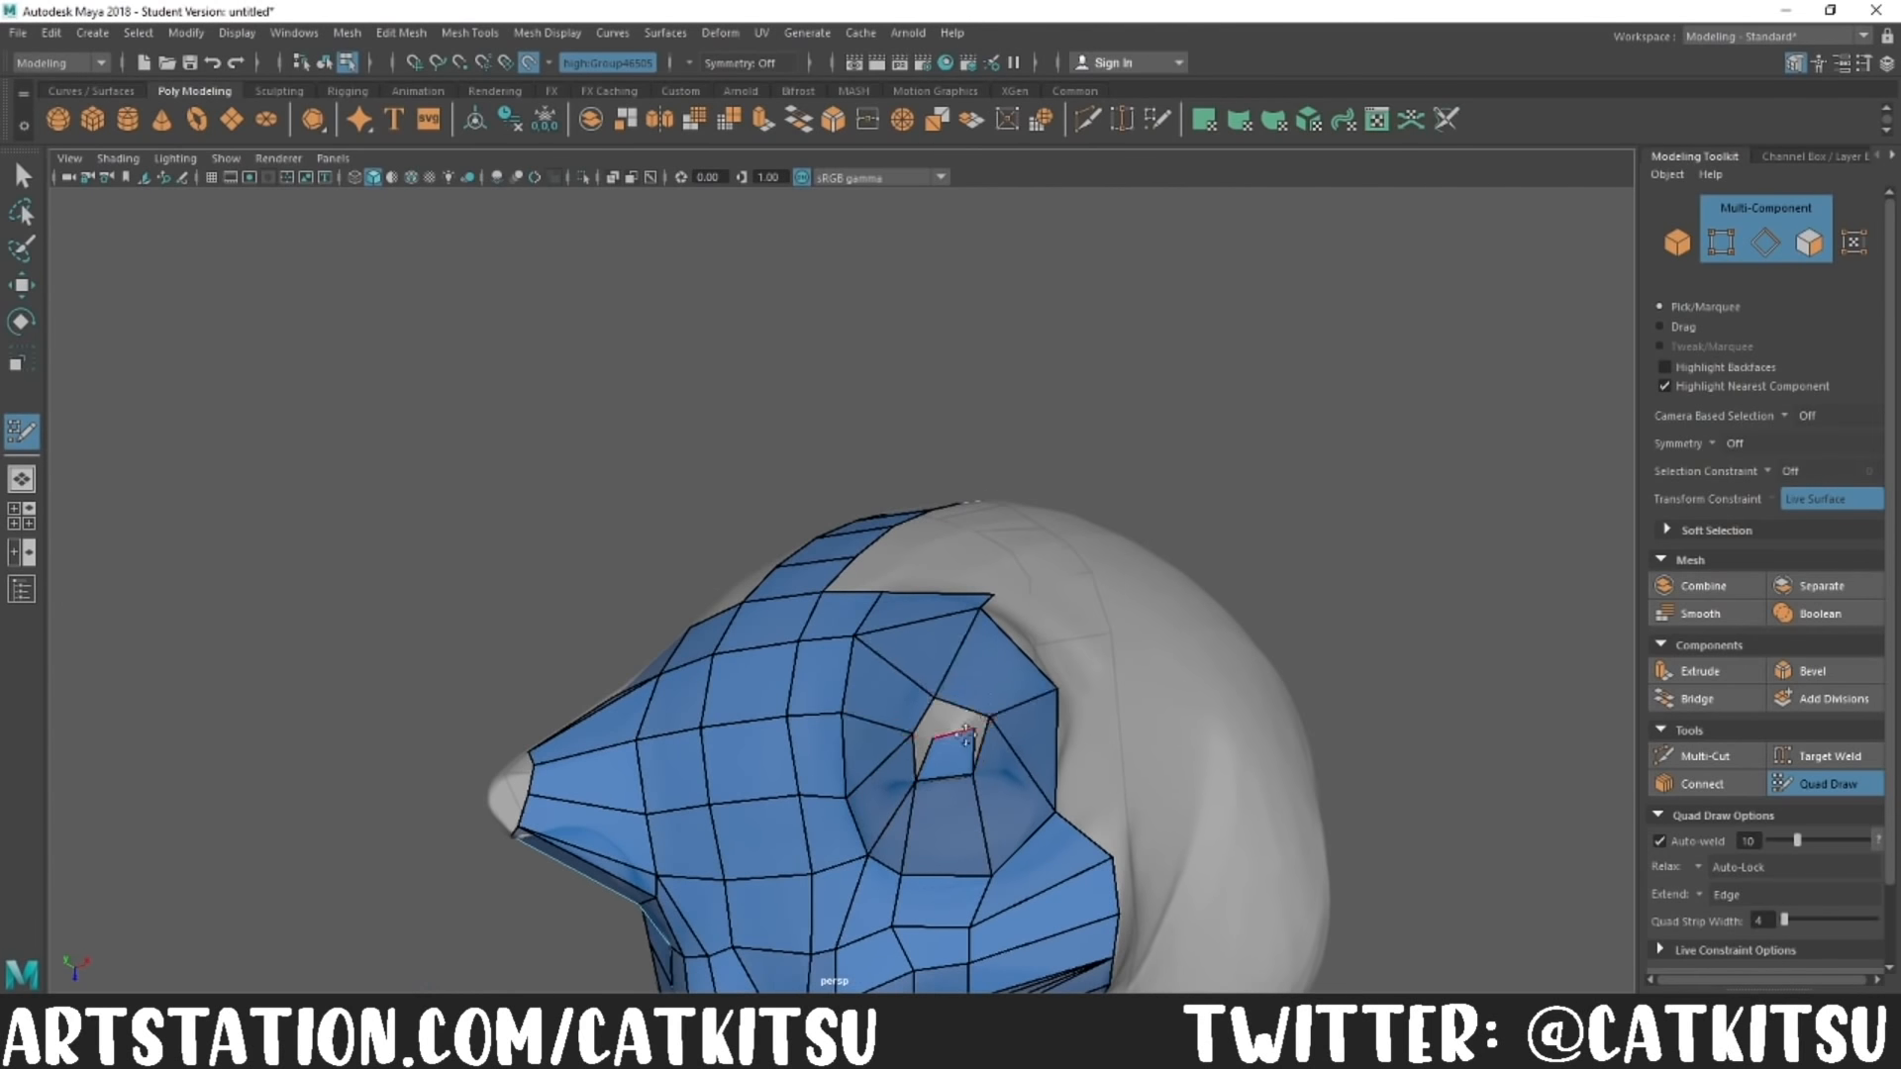
left_click_drag(940, 711, 735, 565, "alt")
left_click_drag(611, 701, 1079, 700, "alt")
scroll(1078, 700, "down", 4)
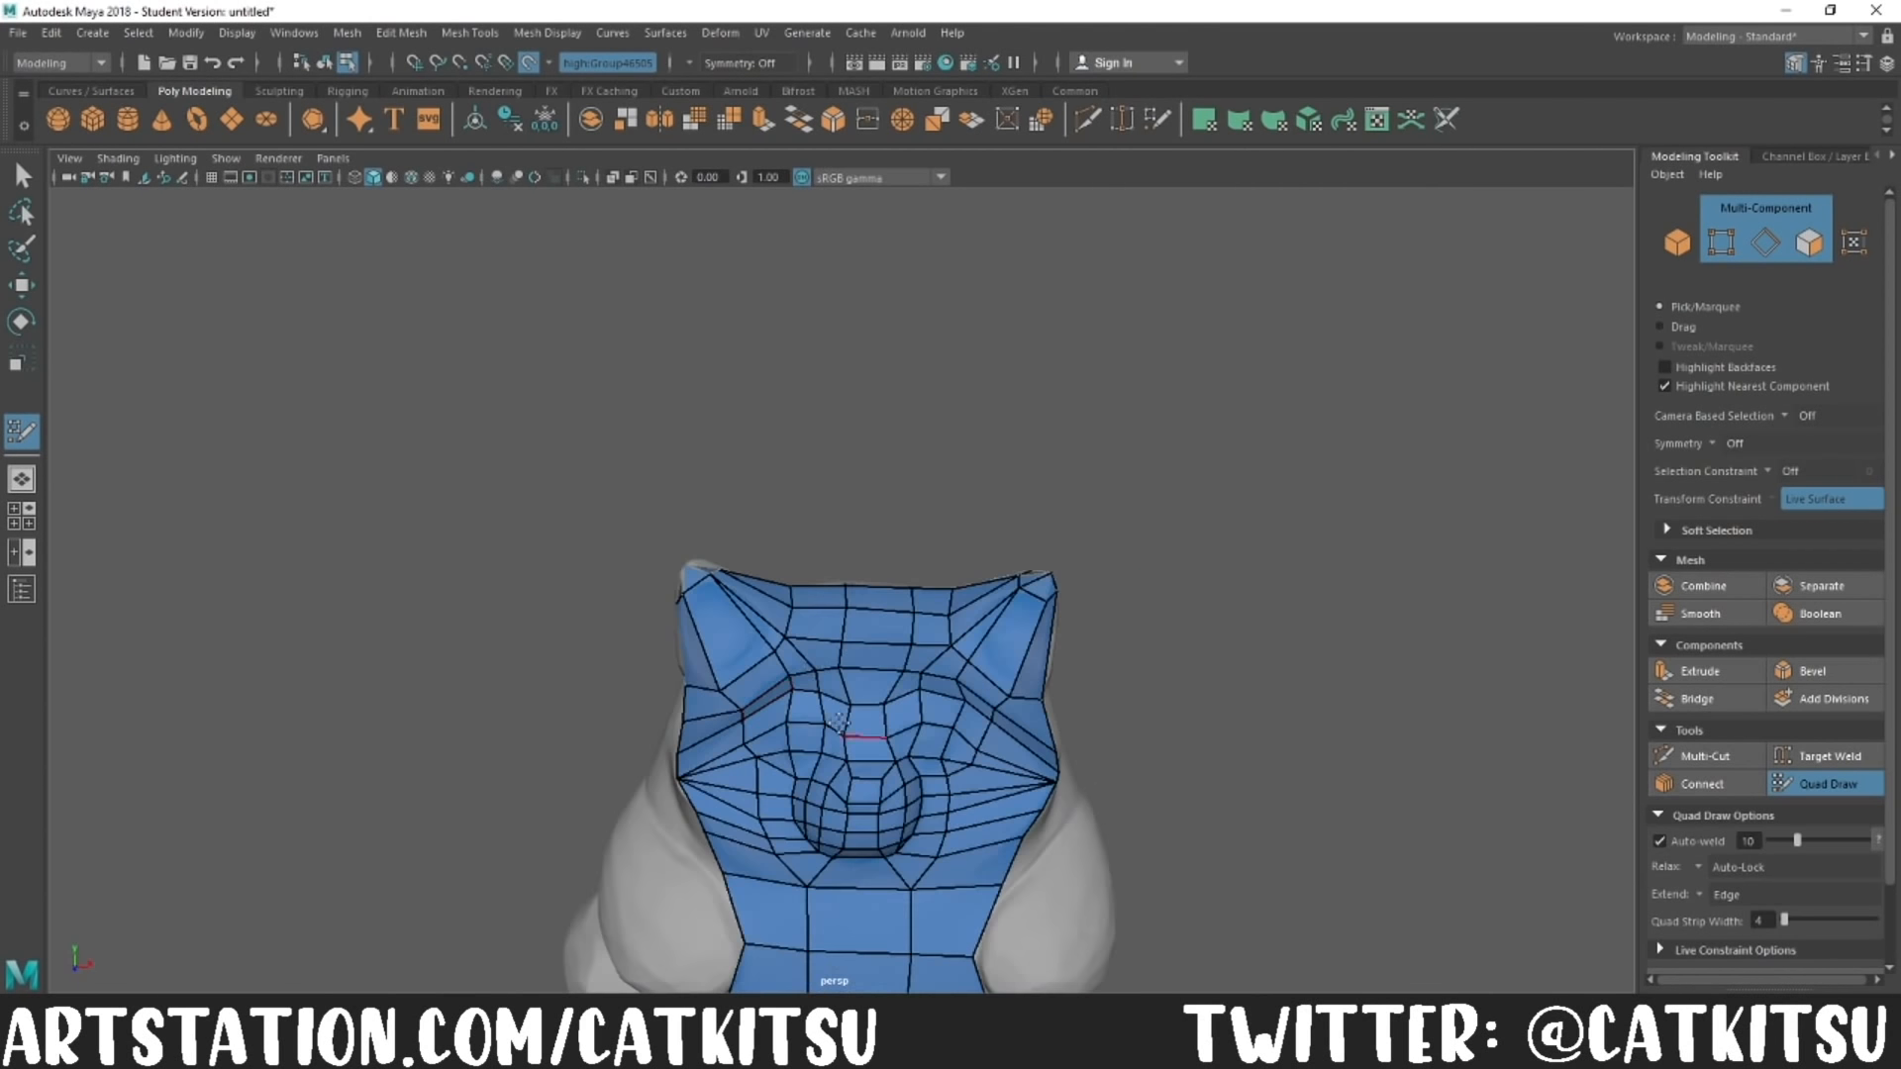
Step: Cut additional edges across the ear faces with the Multi-Cut tool
left_click(1705, 756)
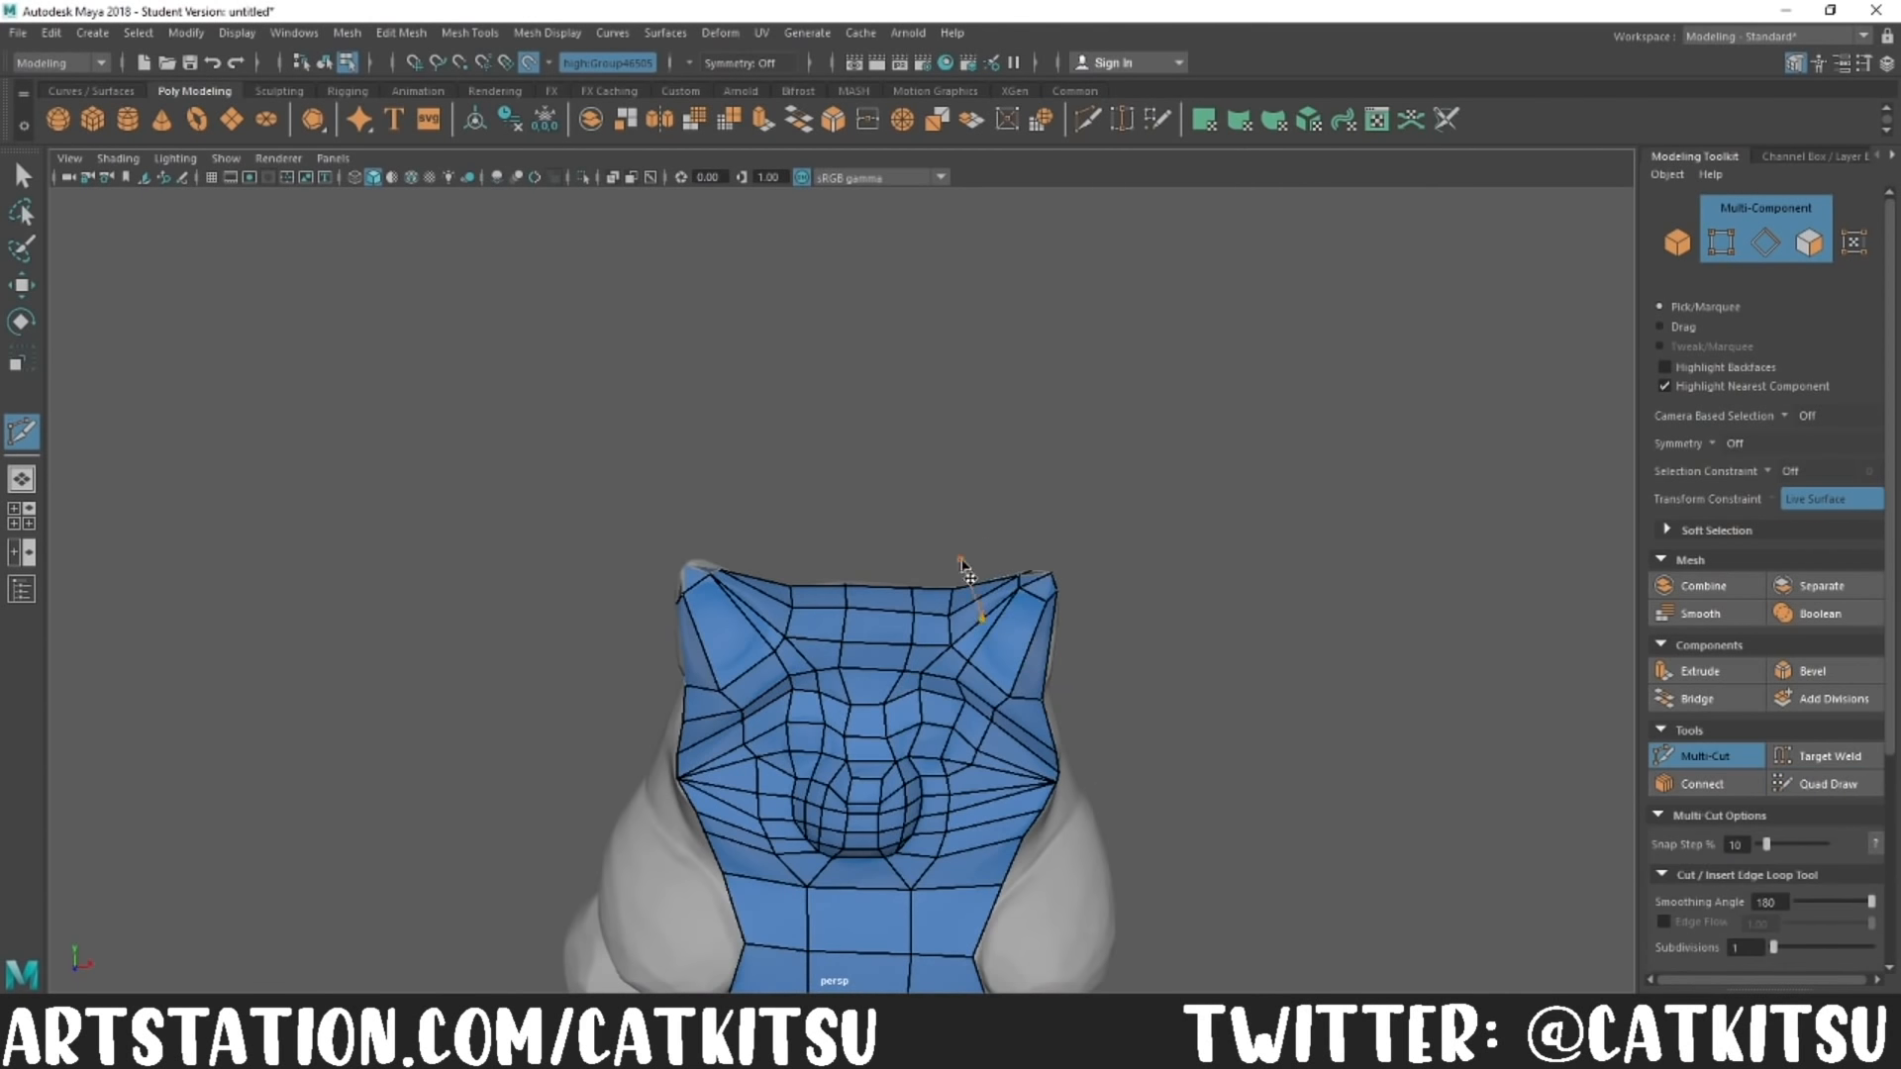
left_click_drag(858, 645, 1174, 843, "alt")
left_click_drag(1337, 572, 1239, 628, "alt")
middle_click_drag(1239, 627, 1511, 608, "alt")
left_click(1034, 763)
left_click(1044, 741)
left_click(1052, 689)
mouse_move(1065, 678)
left_mouse_down("alt")
mouse_move(989, 755)
mouse_move(768, 692)
mouse_move(692, 819)
mouse_move(1219, 712)
mouse_move(1228, 842)
left_mouse_up("alt")
Step: Return to Quad Draw, cover the backs of both ears, and widen the spine strip to three columns
left_click(1828, 784)
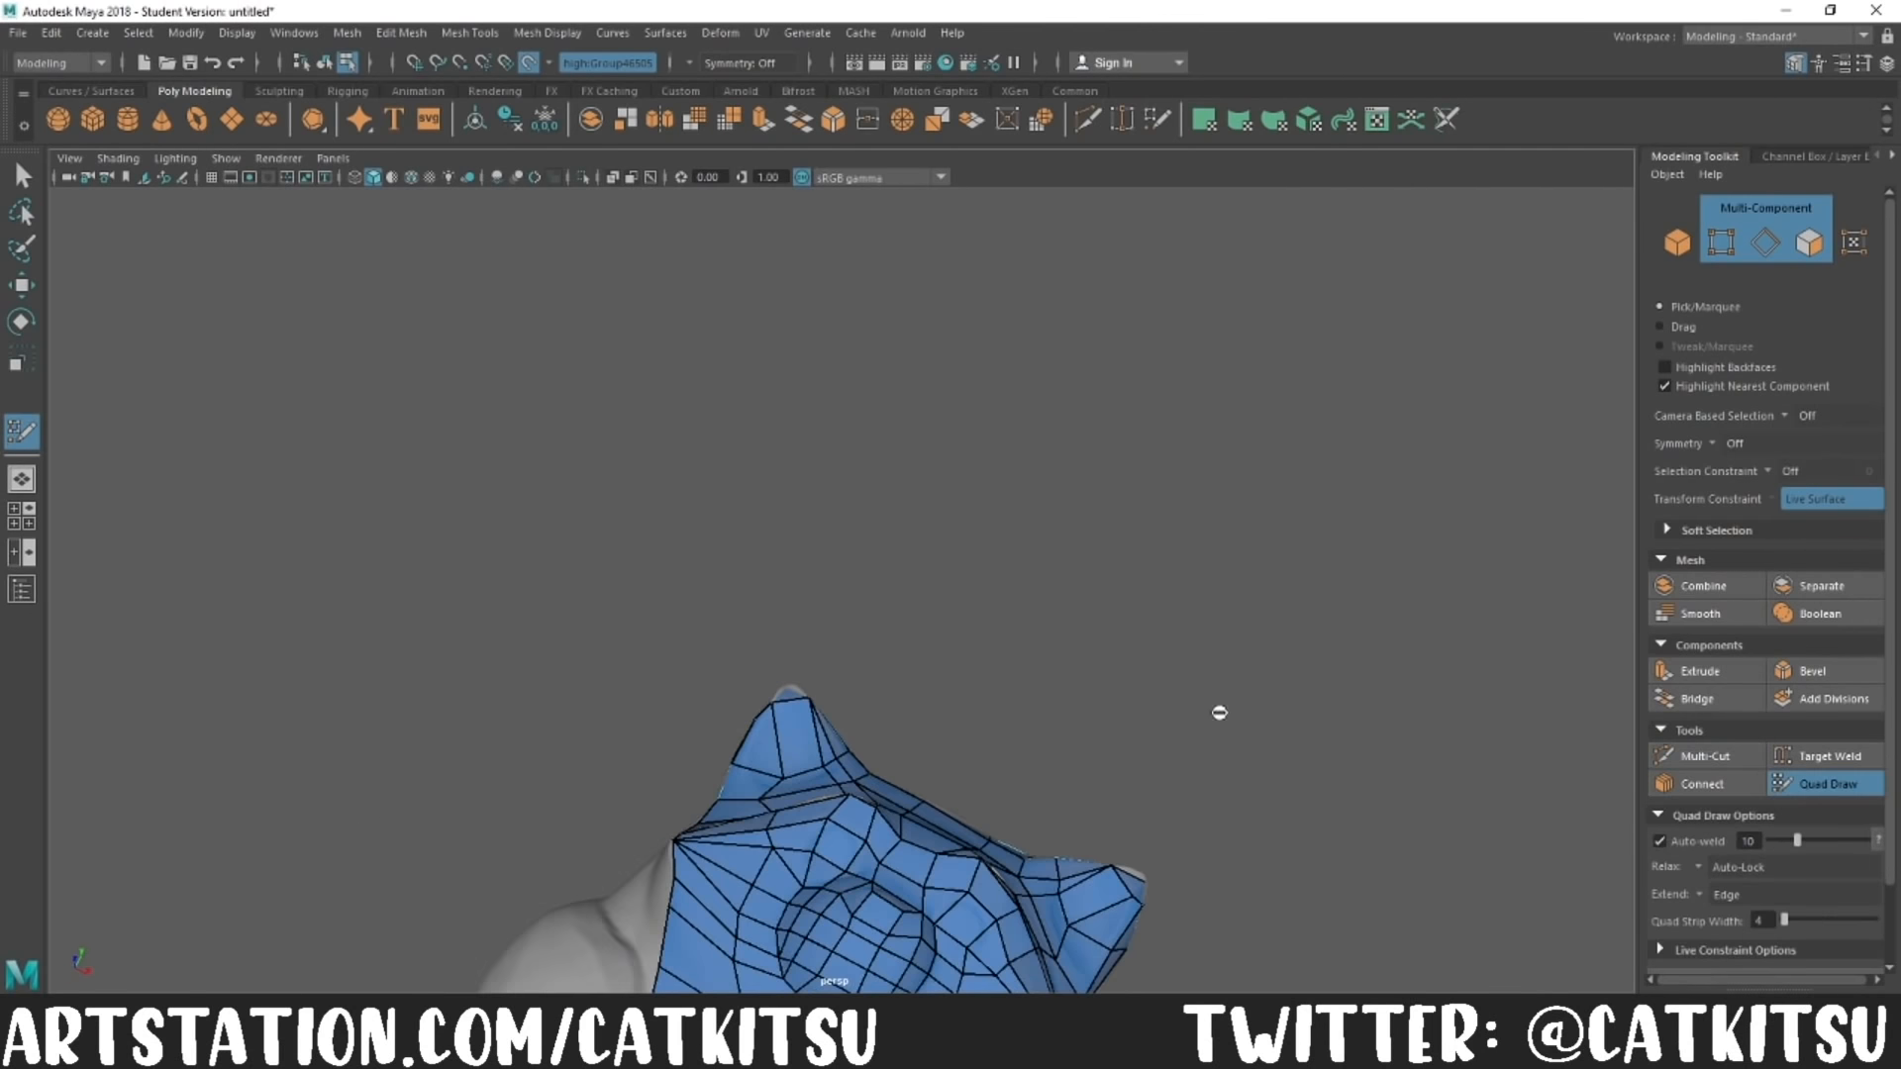
middle_click_drag(1228, 841, 1235, 620, "alt")
left_click_drag(1235, 620, 1392, 683, "alt")
middle_click_drag(1392, 683, 1376, 515, "alt")
mouse_move(890, 536)
left_mouse_down("alt")
mouse_move(855, 412)
mouse_move(1226, 619)
mouse_move(785, 691)
left_mouse_up("alt")
left_click_drag(955, 692, 821, 722, "alt")
left_click_drag(1171, 897, 1457, 871, "alt")
middle_click_drag(990, 594, 1040, 605)
left_click_drag(1325, 810, 1265, 822, "alt")
middle_click_drag(909, 502, 874, 503)
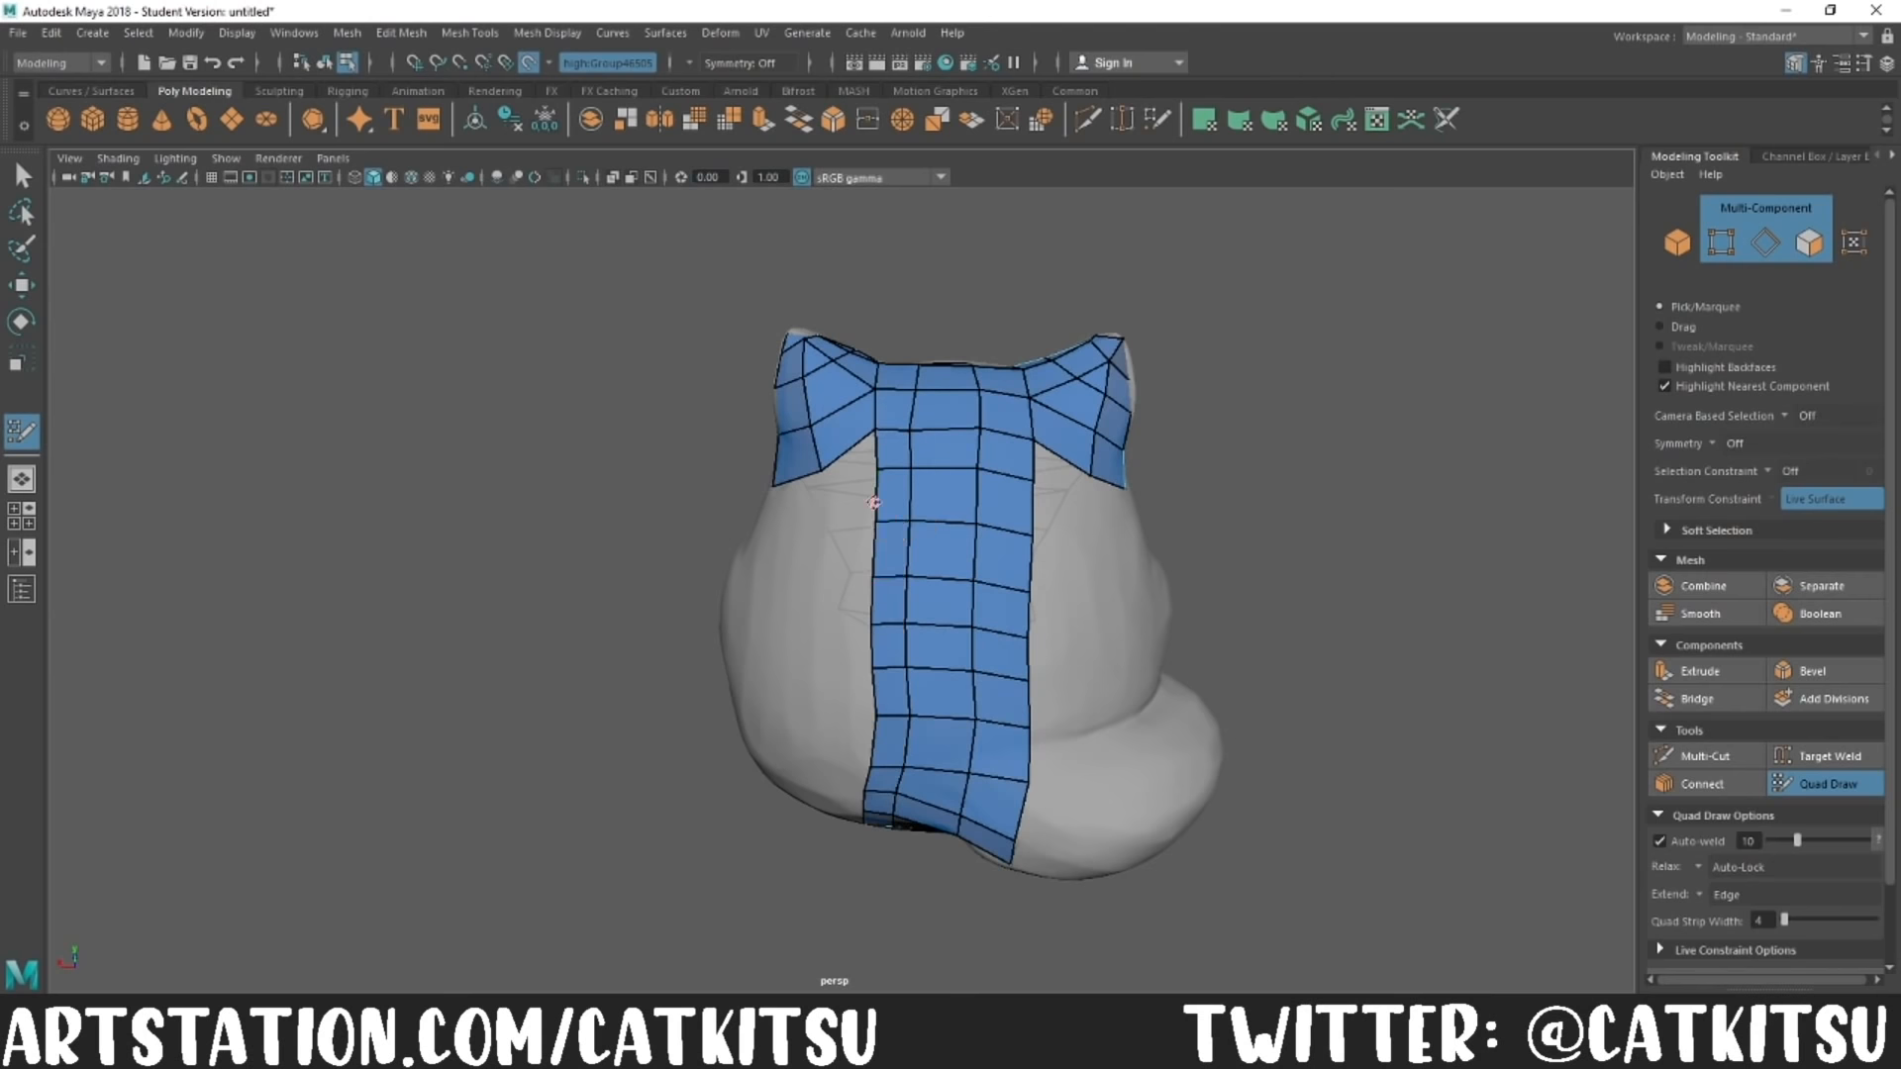
Step: Extend quads from the underside of the body over the soles and inner sides of both hind feet
mouse_move(840, 539)
left_mouse_down("alt")
mouse_move(1031, 565)
mouse_move(1316, 769)
mouse_move(1387, 565)
mouse_move(1182, 544)
left_mouse_up("alt")
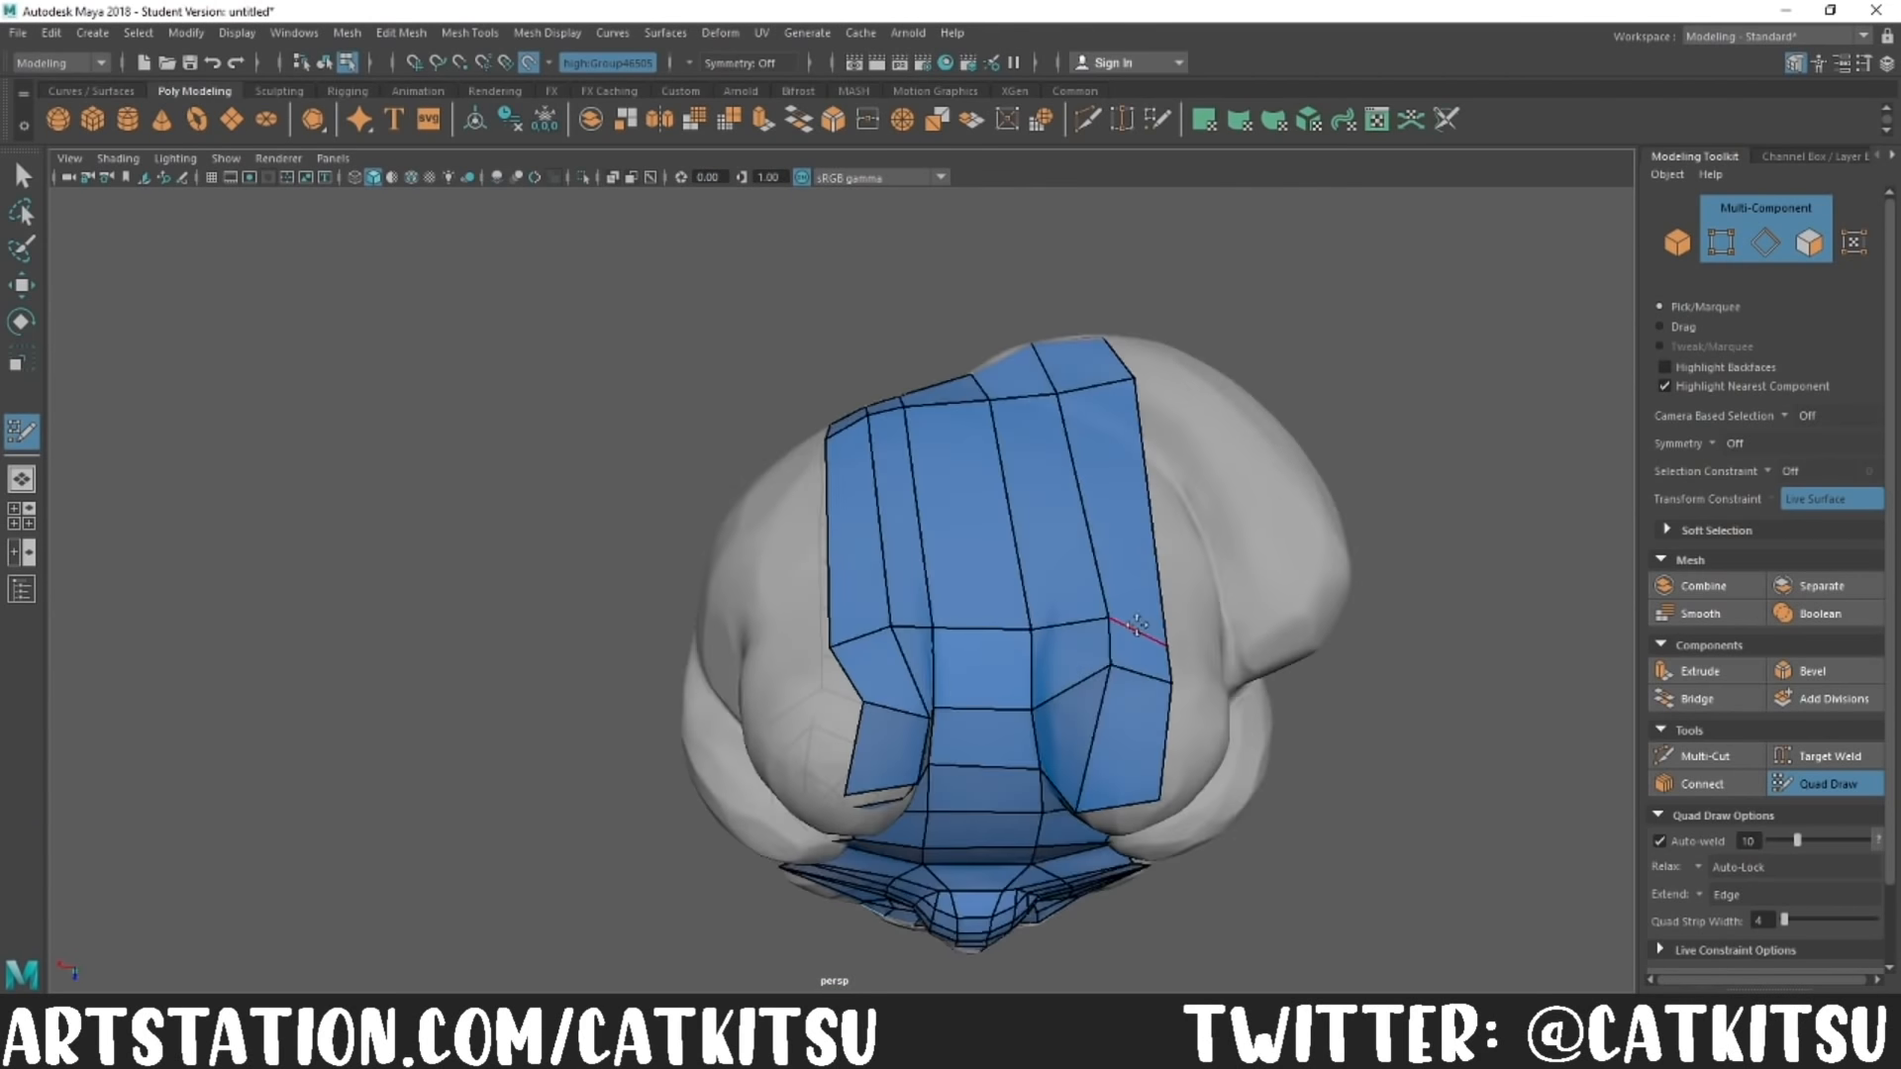
left_click_drag(890, 699, 1145, 309, "alt")
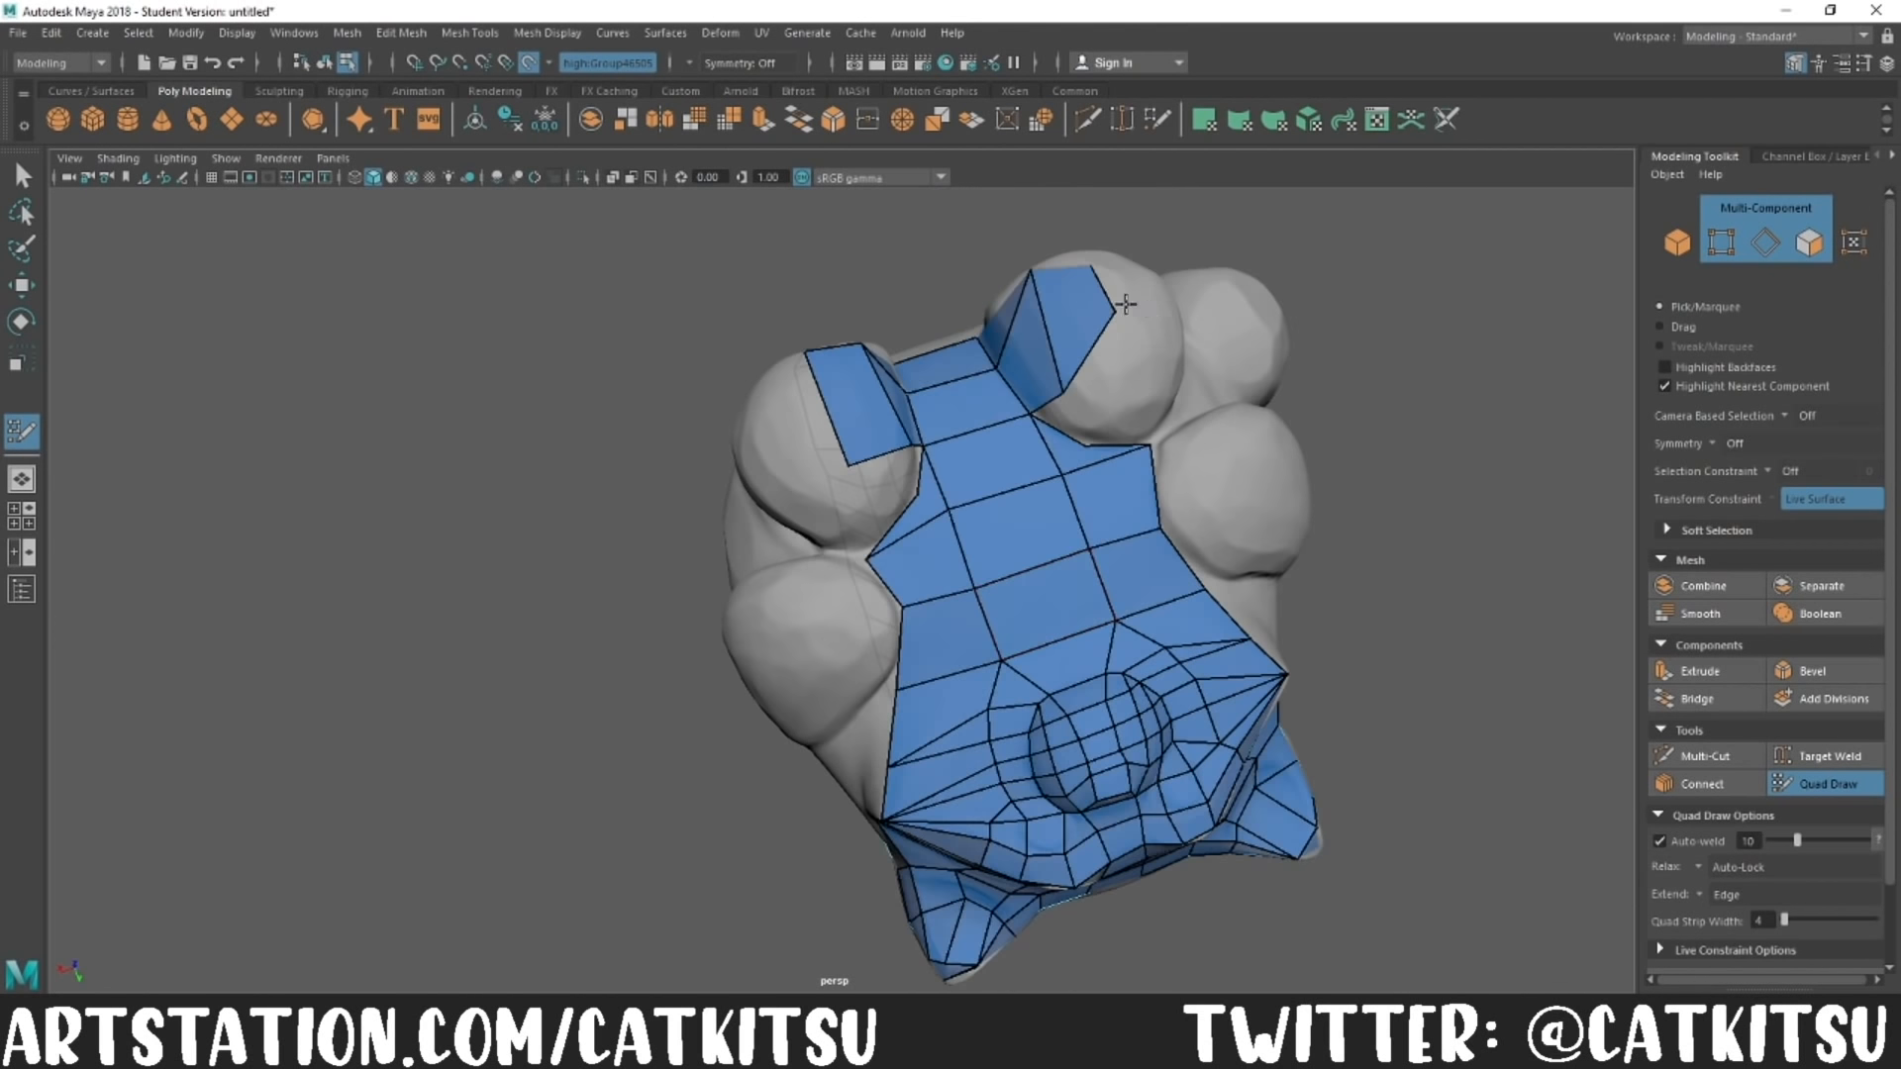
mouse_move(1231, 584)
left_mouse_down("alt")
mouse_move(806, 594)
mouse_move(1224, 483)
mouse_move(1218, 654)
mouse_move(1124, 594)
mouse_move(1154, 609)
mouse_move(1119, 436)
left_mouse_up("alt")
left_click_drag(745, 684, 659, 690)
mouse_move(940, 693)
left_mouse_down("alt")
mouse_move(1023, 781)
mouse_move(1000, 763)
left_mouse_up("alt")
left_click_drag(649, 594, 607, 620)
Step: Connect the hind feet to the lower back with long strips and extend the spine rows outward
left_click_drag(891, 594, 951, 773, "alt")
mouse_move(1037, 636)
left_mouse_down("alt")
mouse_move(1205, 680)
mouse_move(1178, 555)
left_mouse_up("alt")
mouse_move(1082, 416)
left_mouse_down()
mouse_move(1110, 397)
mouse_move(1159, 495)
left_mouse_up()
mouse_move(1140, 472)
left_mouse_down()
mouse_move(1150, 455)
mouse_move(1261, 667)
mouse_move(1198, 614)
left_mouse_up()
mouse_move(1126, 355)
left_mouse_down()
mouse_move(1152, 355)
mouse_move(1060, 525)
mouse_move(955, 654)
left_mouse_up()
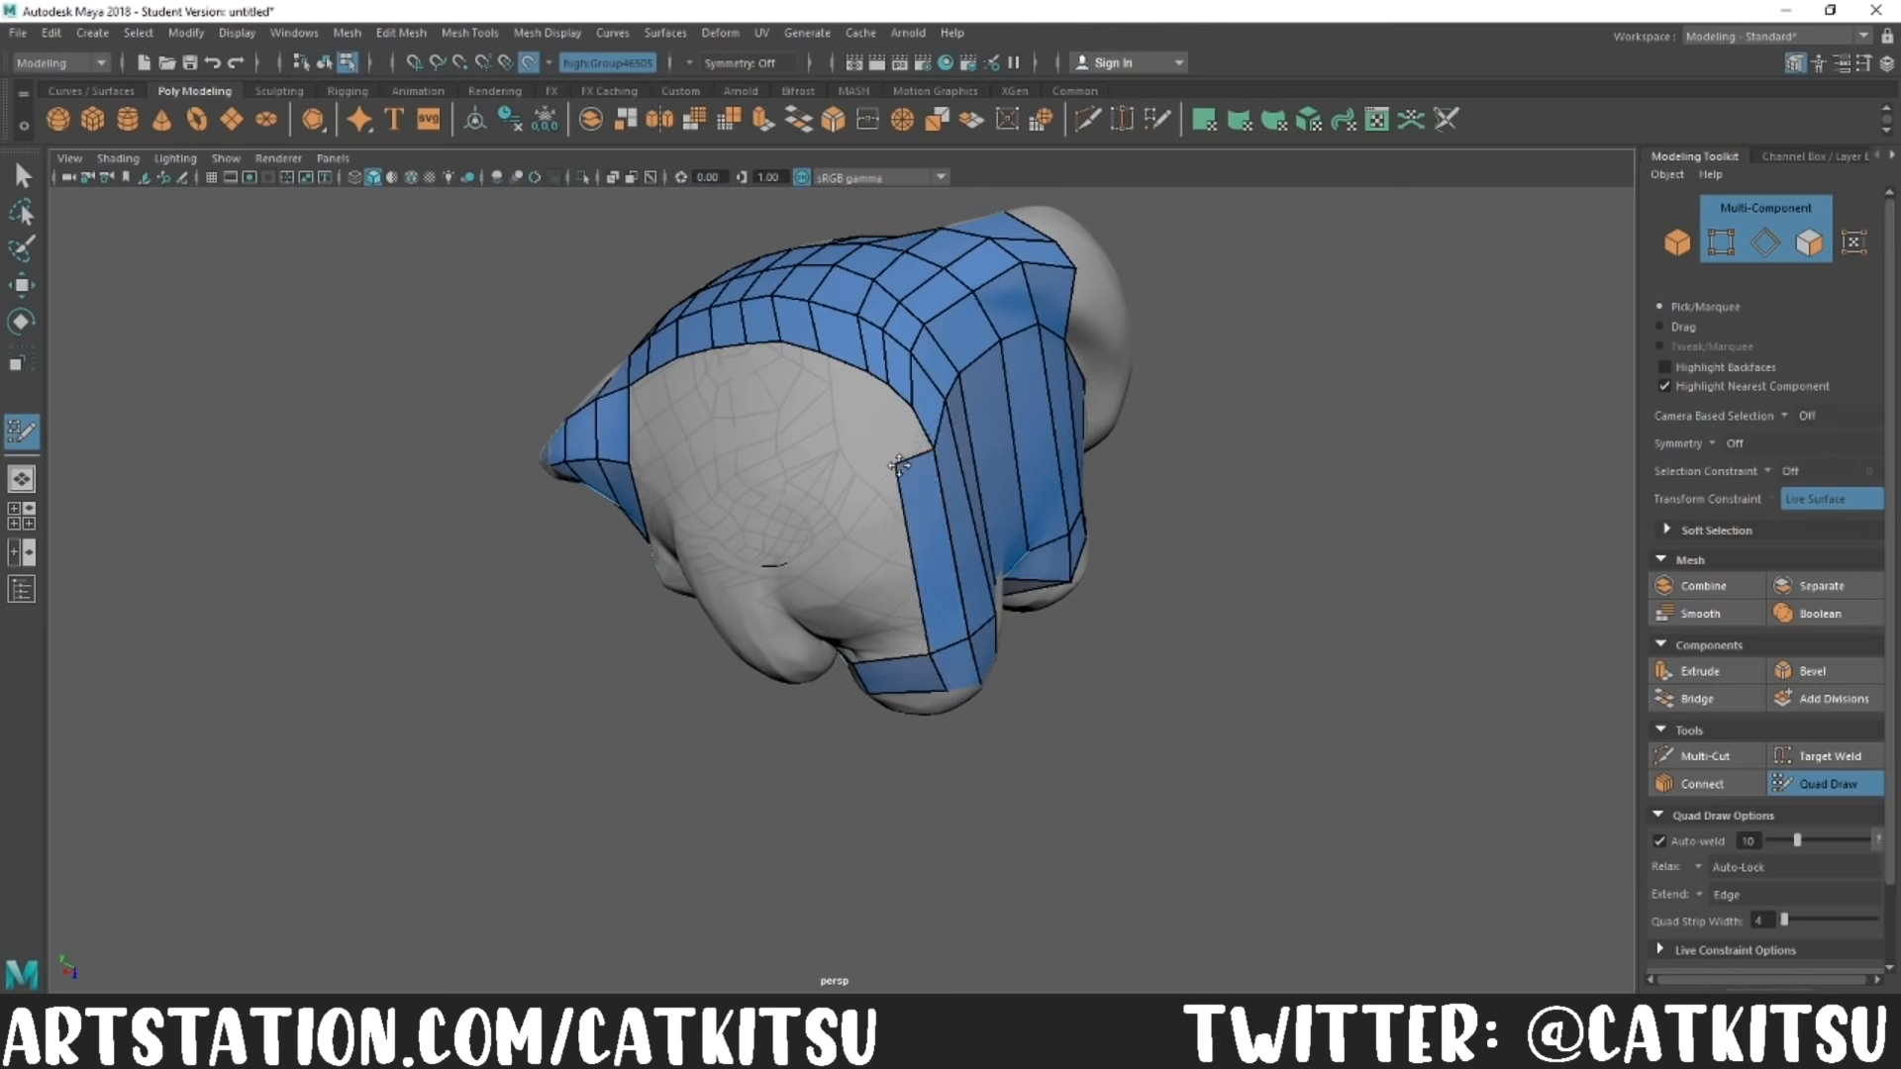
left_click_drag(888, 458, 631, 536, "alt")
mouse_move(871, 502)
left_mouse_down("alt")
mouse_move(997, 637)
mouse_move(1209, 657)
mouse_move(922, 509)
left_mouse_up("alt")
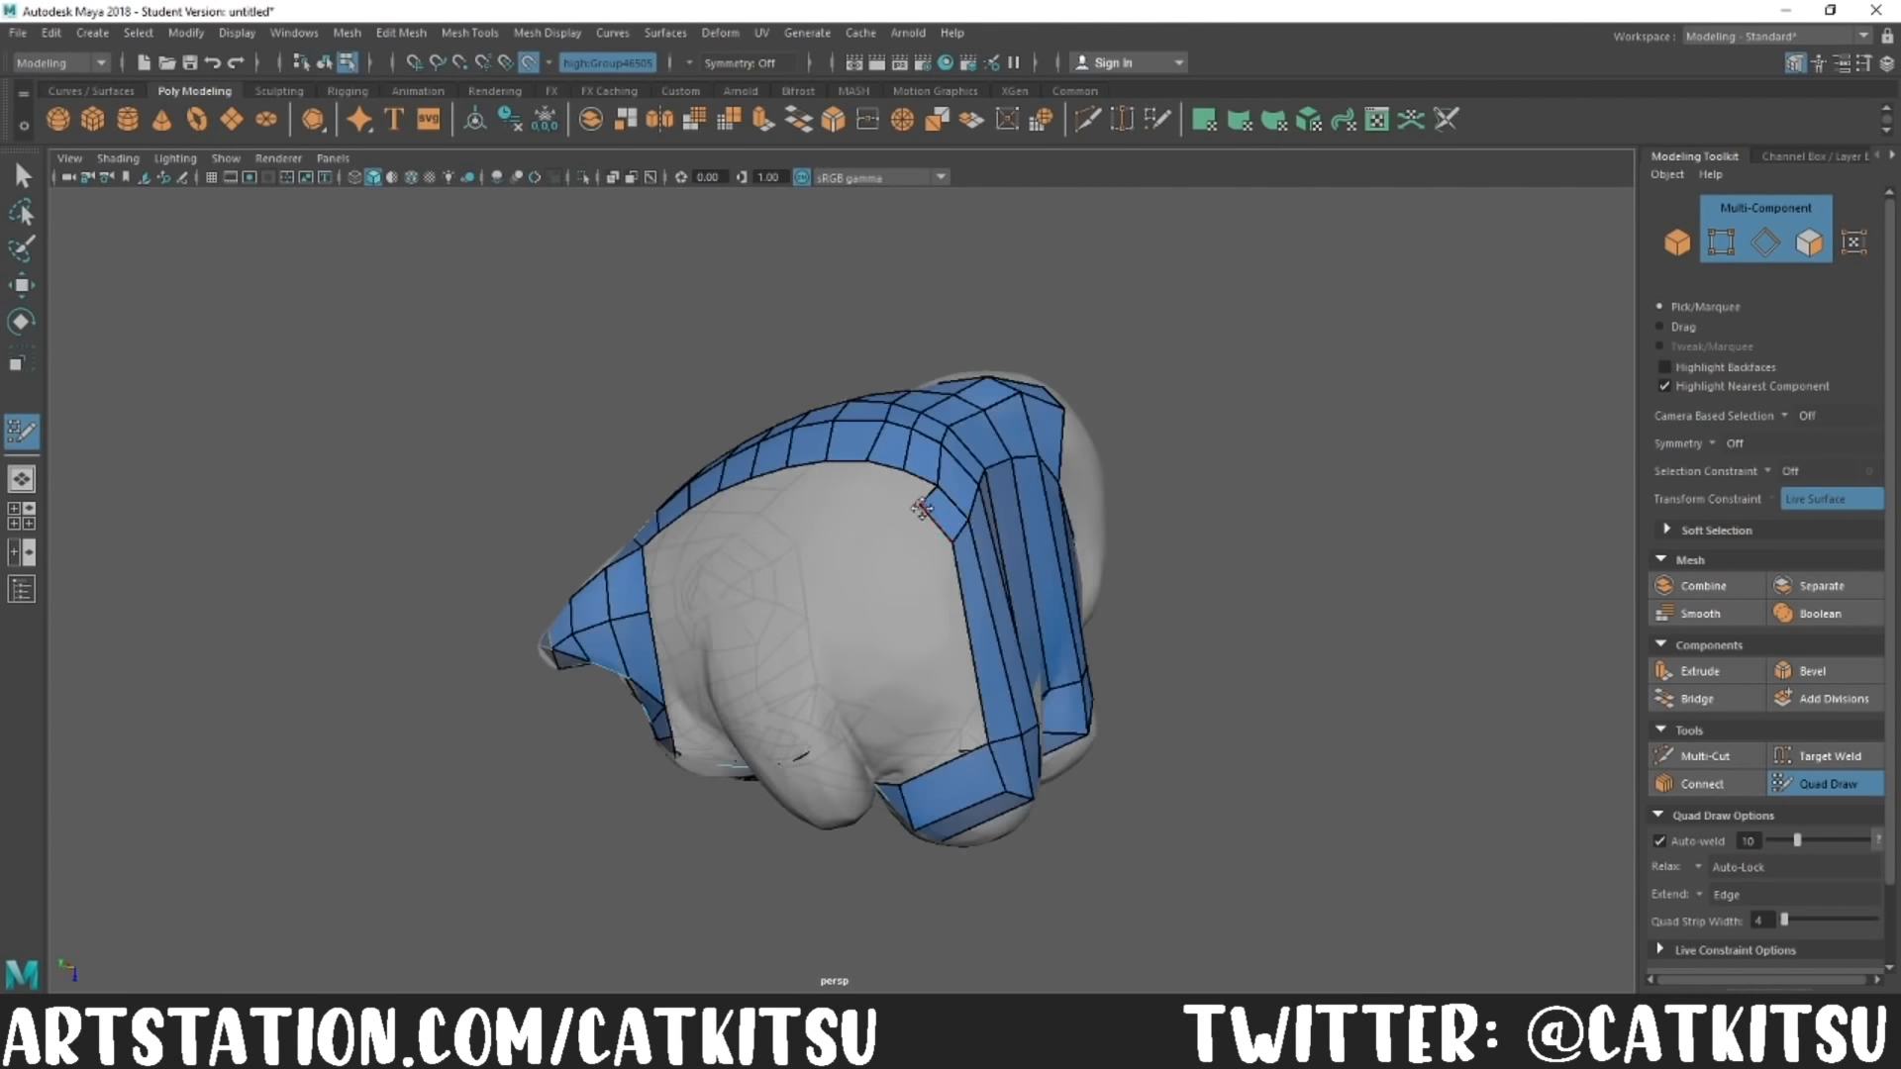
Step: Subdivide the strips on the rump and add quads over the hip below the spine rows
left_click_drag(954, 730, 1241, 671, "alt")
left_click_drag(919, 441, 918, 479)
mouse_move(933, 465)
left_mouse_down()
mouse_move(976, 638)
mouse_move(713, 634)
left_mouse_up()
left_click(912, 624, "ctrl")
left_click(912, 556, "ctrl")
mouse_move(912, 555)
left_mouse_down("alt")
mouse_move(1040, 584)
mouse_move(1139, 564)
left_mouse_up("alt")
left_click_drag(941, 628, 934, 561)
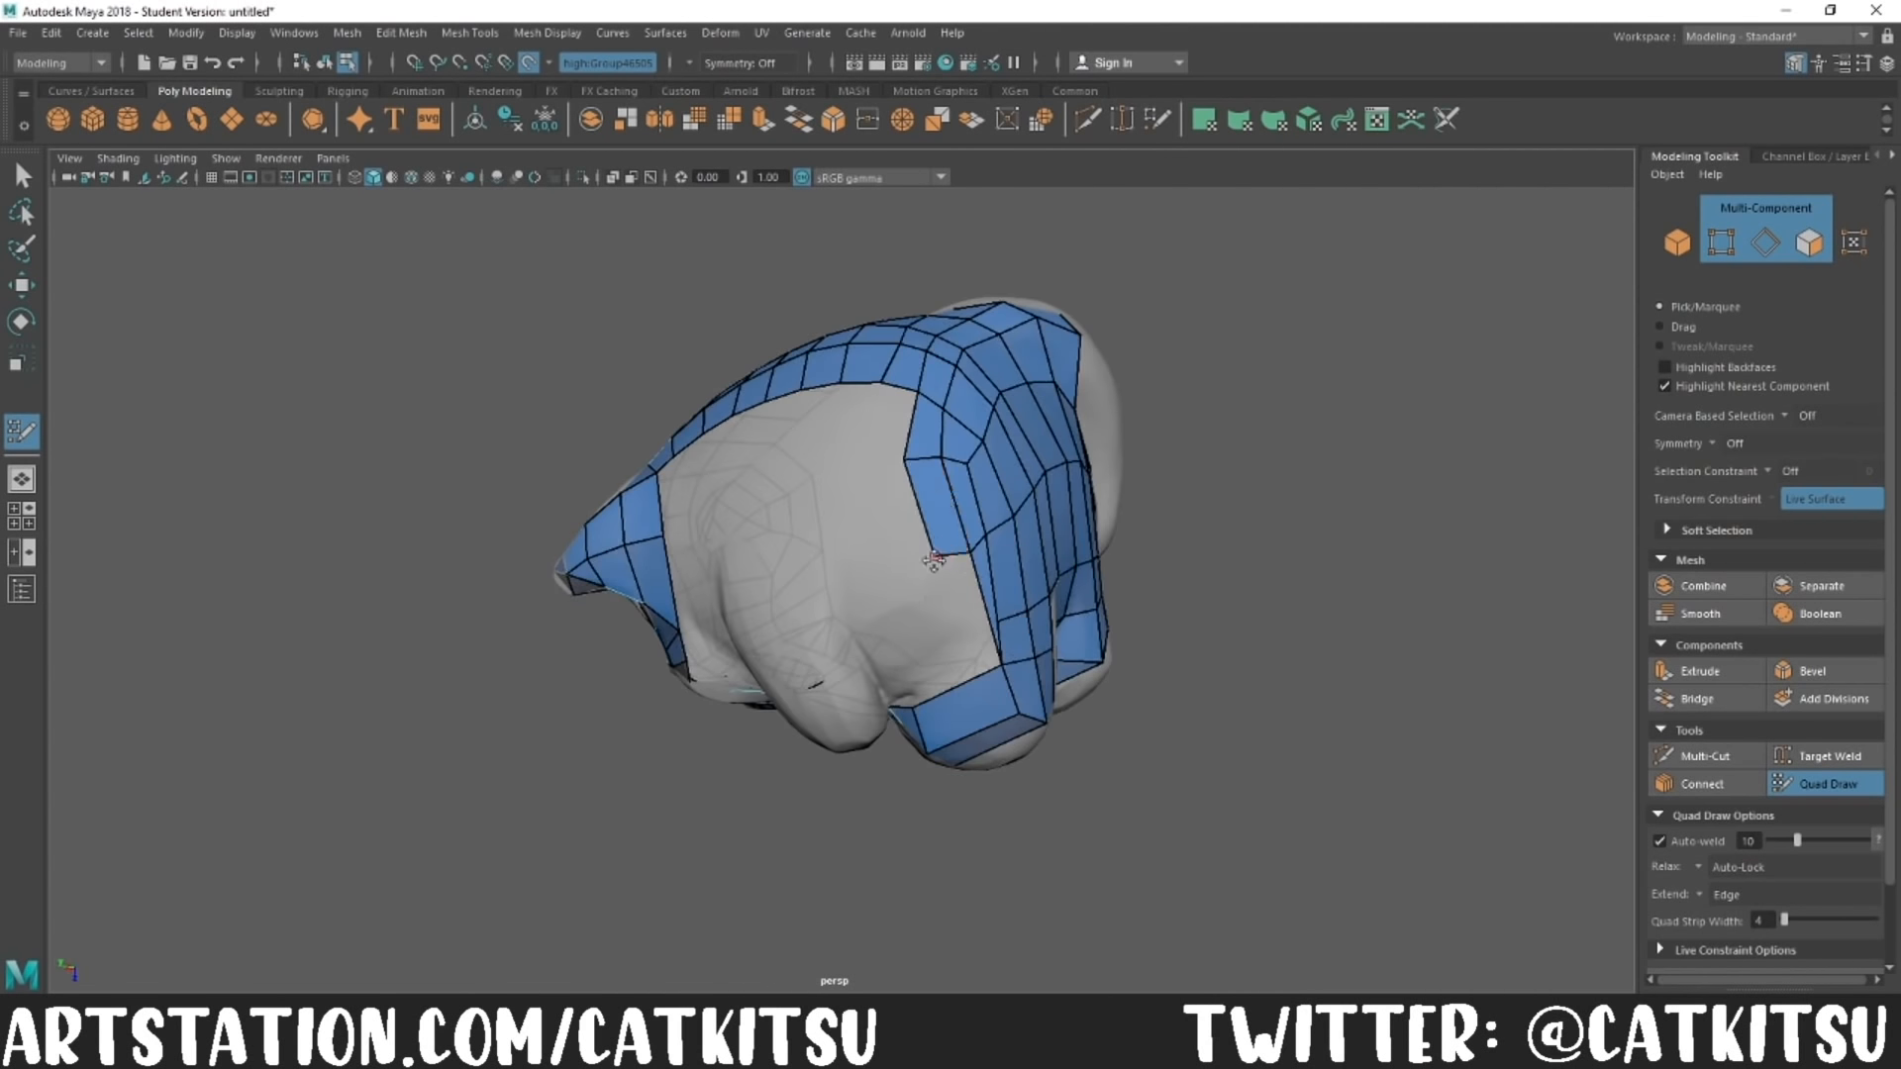
Step: Fill the gap between the hip quads and the hind foot along the side of the body
left_click_drag(979, 629, 1109, 634, "alt")
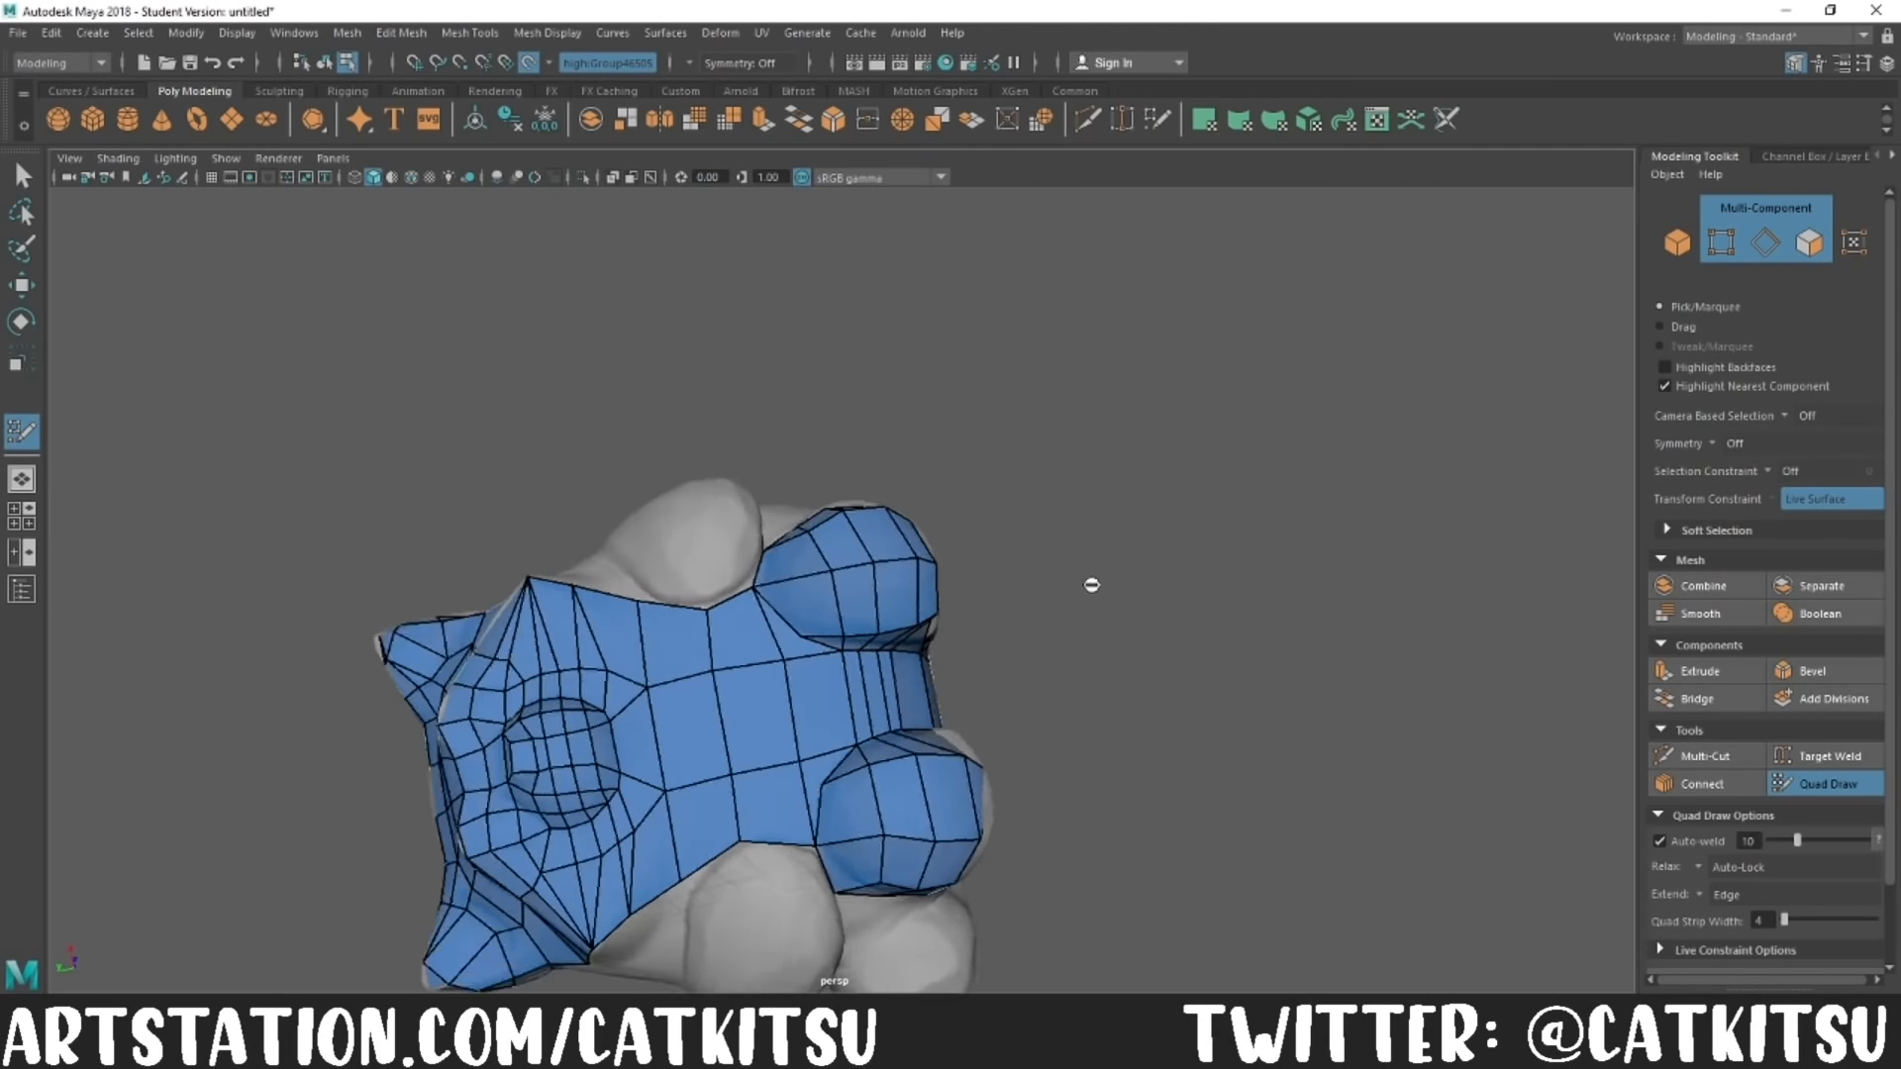
scroll(753, 592, "up", 3)
mouse_move(753, 592)
left_mouse_down("alt")
mouse_move(628, 638)
mouse_move(713, 526)
left_mouse_up("alt")
scroll(713, 526, "down", 5)
middle_click_drag(713, 526, 595, 654, "alt")
scroll(634, 733, "up", 3)
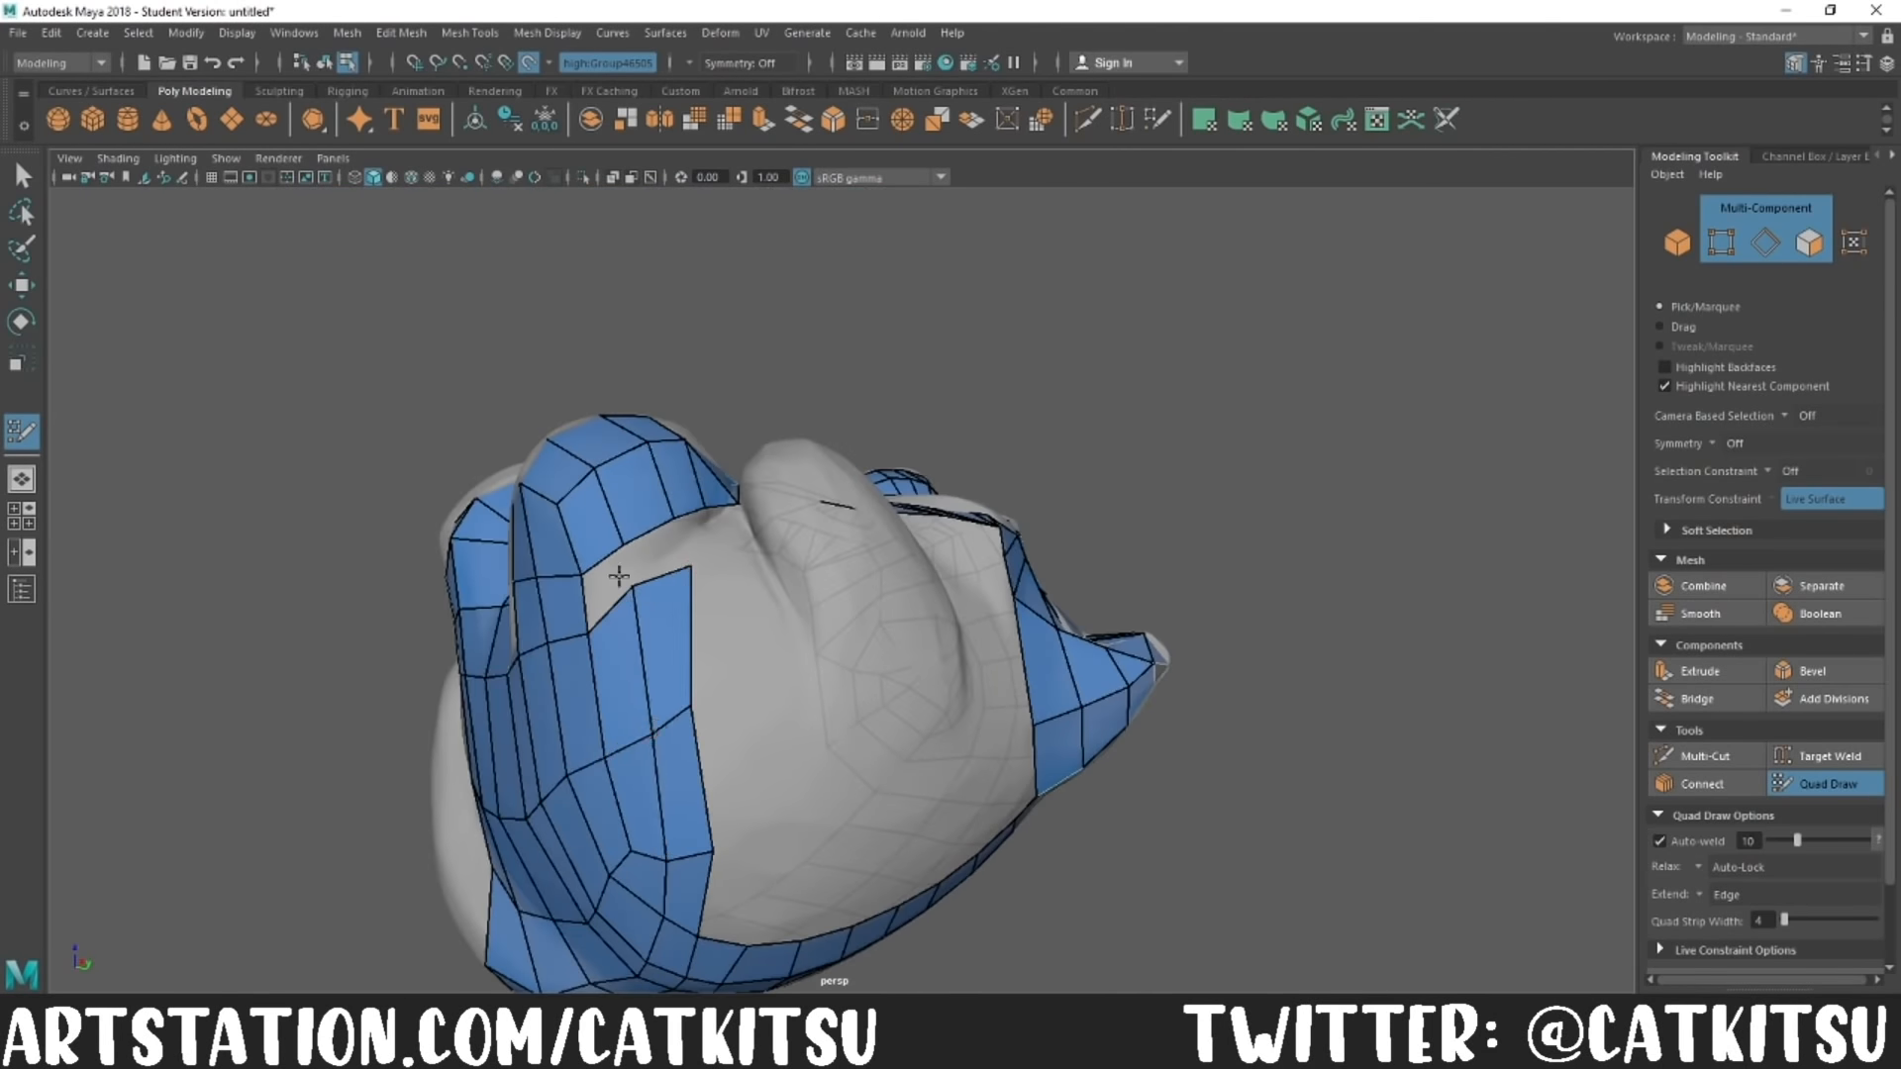
left_click_drag(591, 574, 728, 594, "alt")
left_click(628, 683, "shift")
left_click(681, 681, "shift")
left_click_drag(683, 693, 1044, 955, "alt")
Step: Extend the head mesh over the body's side and cover the adjoining arm with quads
scroll(852, 733, "down", 5)
left_click_drag(842, 723, 674, 782, "alt")
left_click_drag(650, 329, 832, 679)
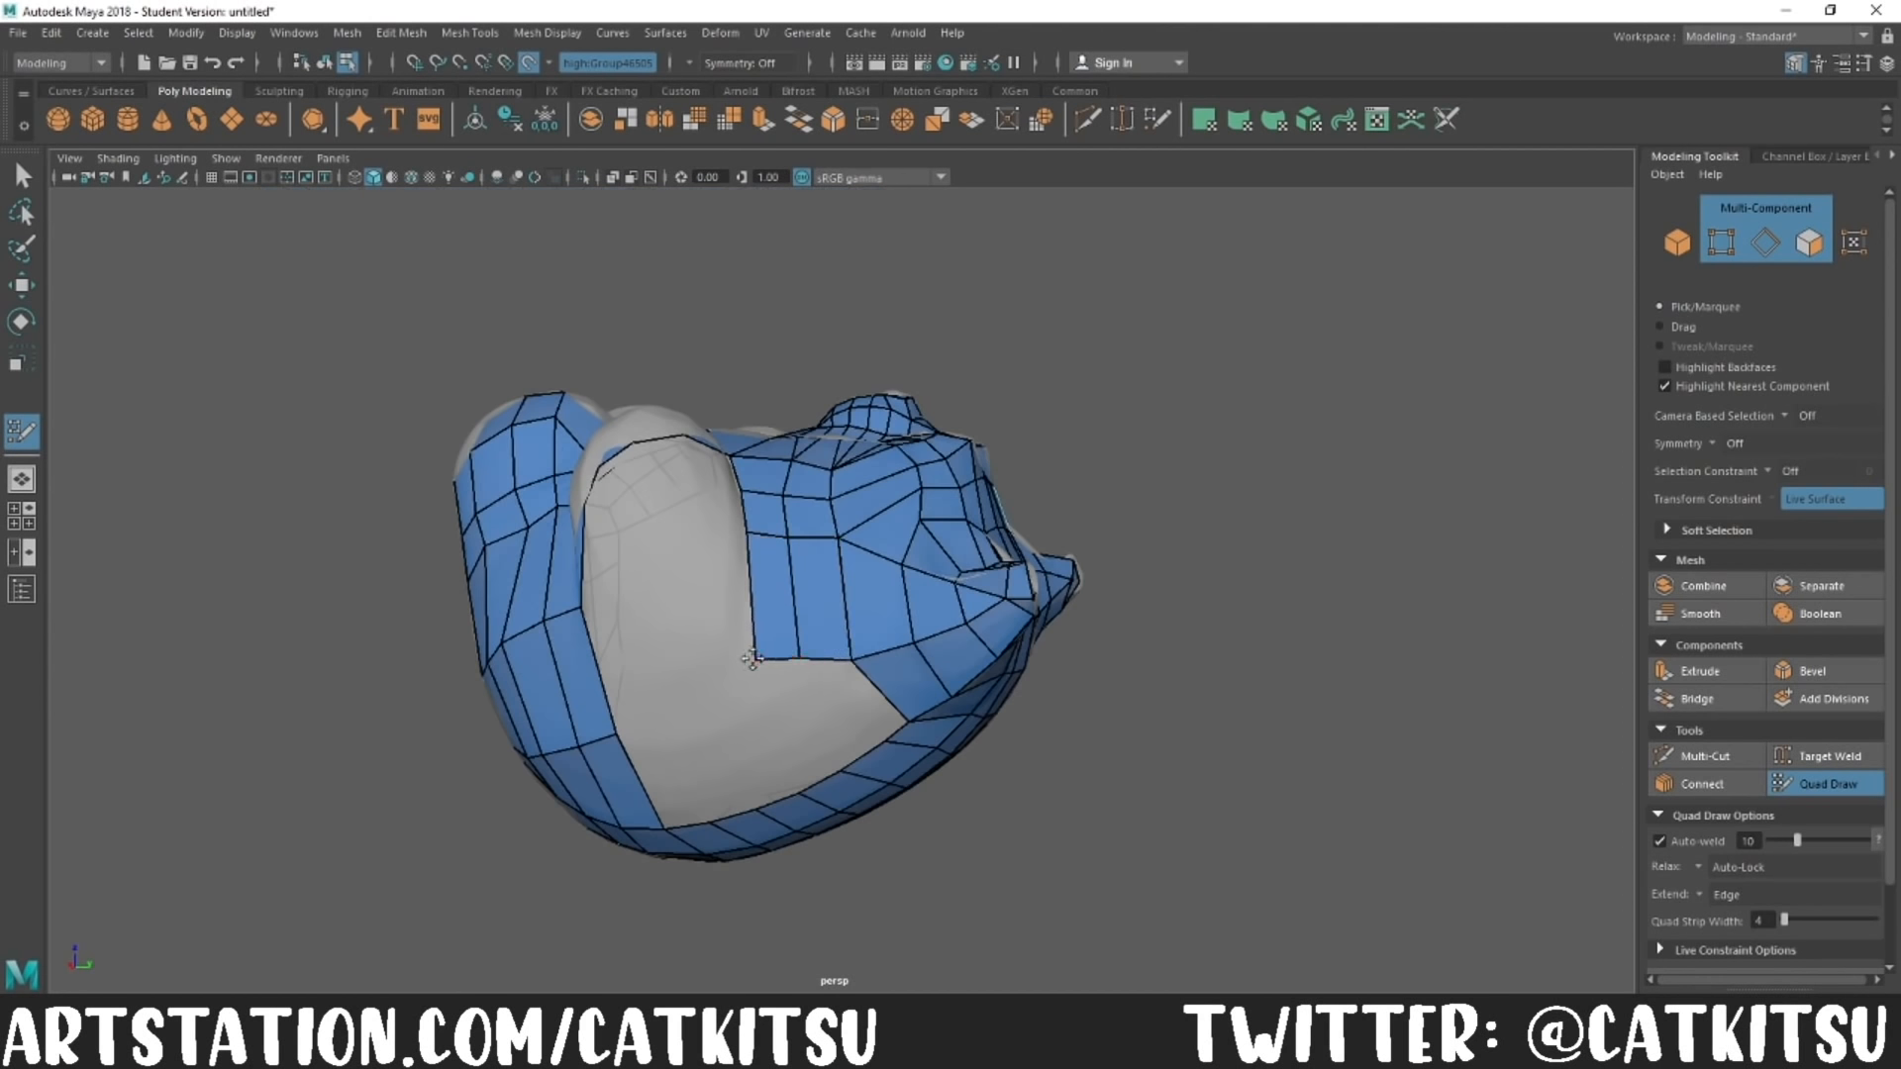
mouse_move(782, 783)
left_mouse_down("alt")
mouse_move(726, 832)
mouse_move(737, 812)
left_mouse_up("alt")
left_click_drag(737, 740, 466, 606, "alt")
left_click_drag(556, 522, 646, 412, "alt")
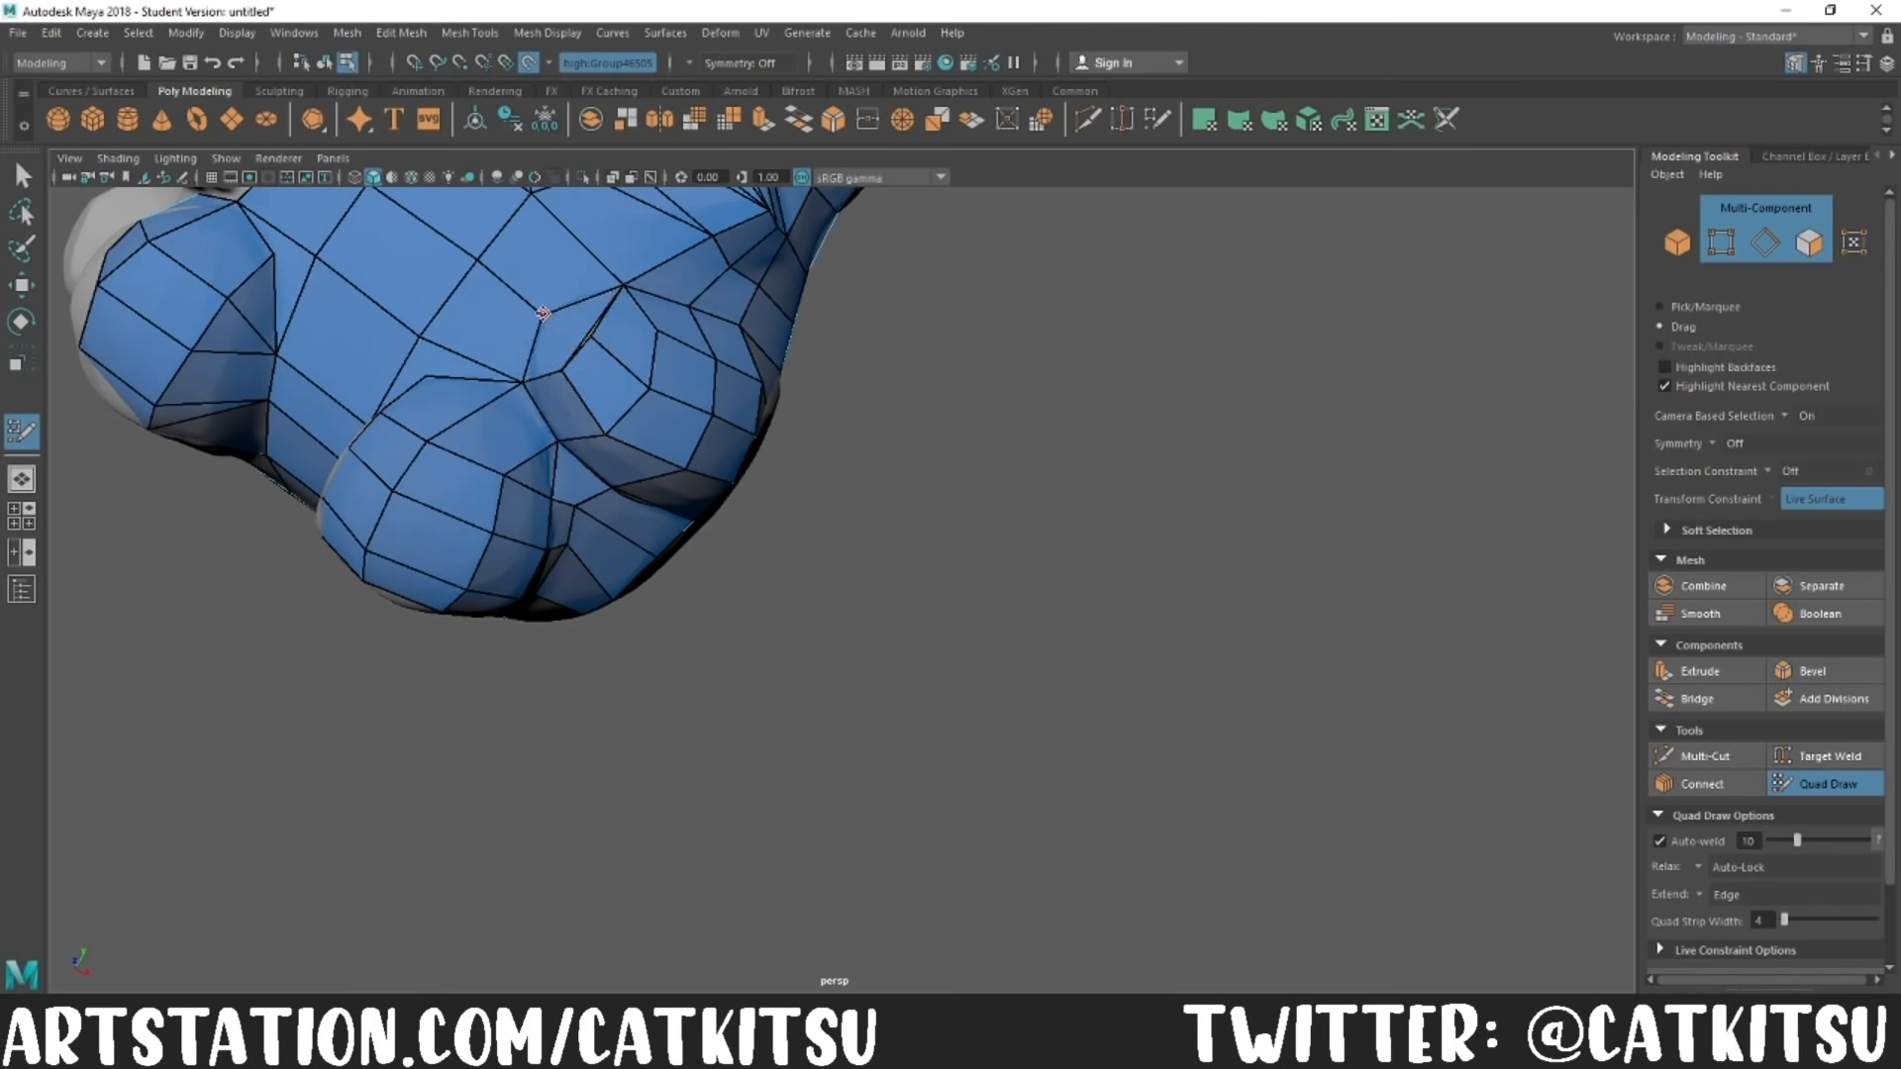
Step: Extend rows of quads from the back down over the base of the tail
scroll(993, 609, "down", 8)
left_click_drag(993, 609, 904, 682, "alt")
scroll(904, 681, "up", 5)
middle_click_drag(957, 602, 819, 432, "alt")
mouse_move(712, 634)
left_mouse_down("alt")
mouse_move(891, 645)
mouse_move(1030, 555)
left_mouse_up("alt")
left_click_drag(1048, 399, 802, 475, "alt")
left_click_drag(955, 492, 946, 562)
middle_click_drag(817, 430, 807, 520)
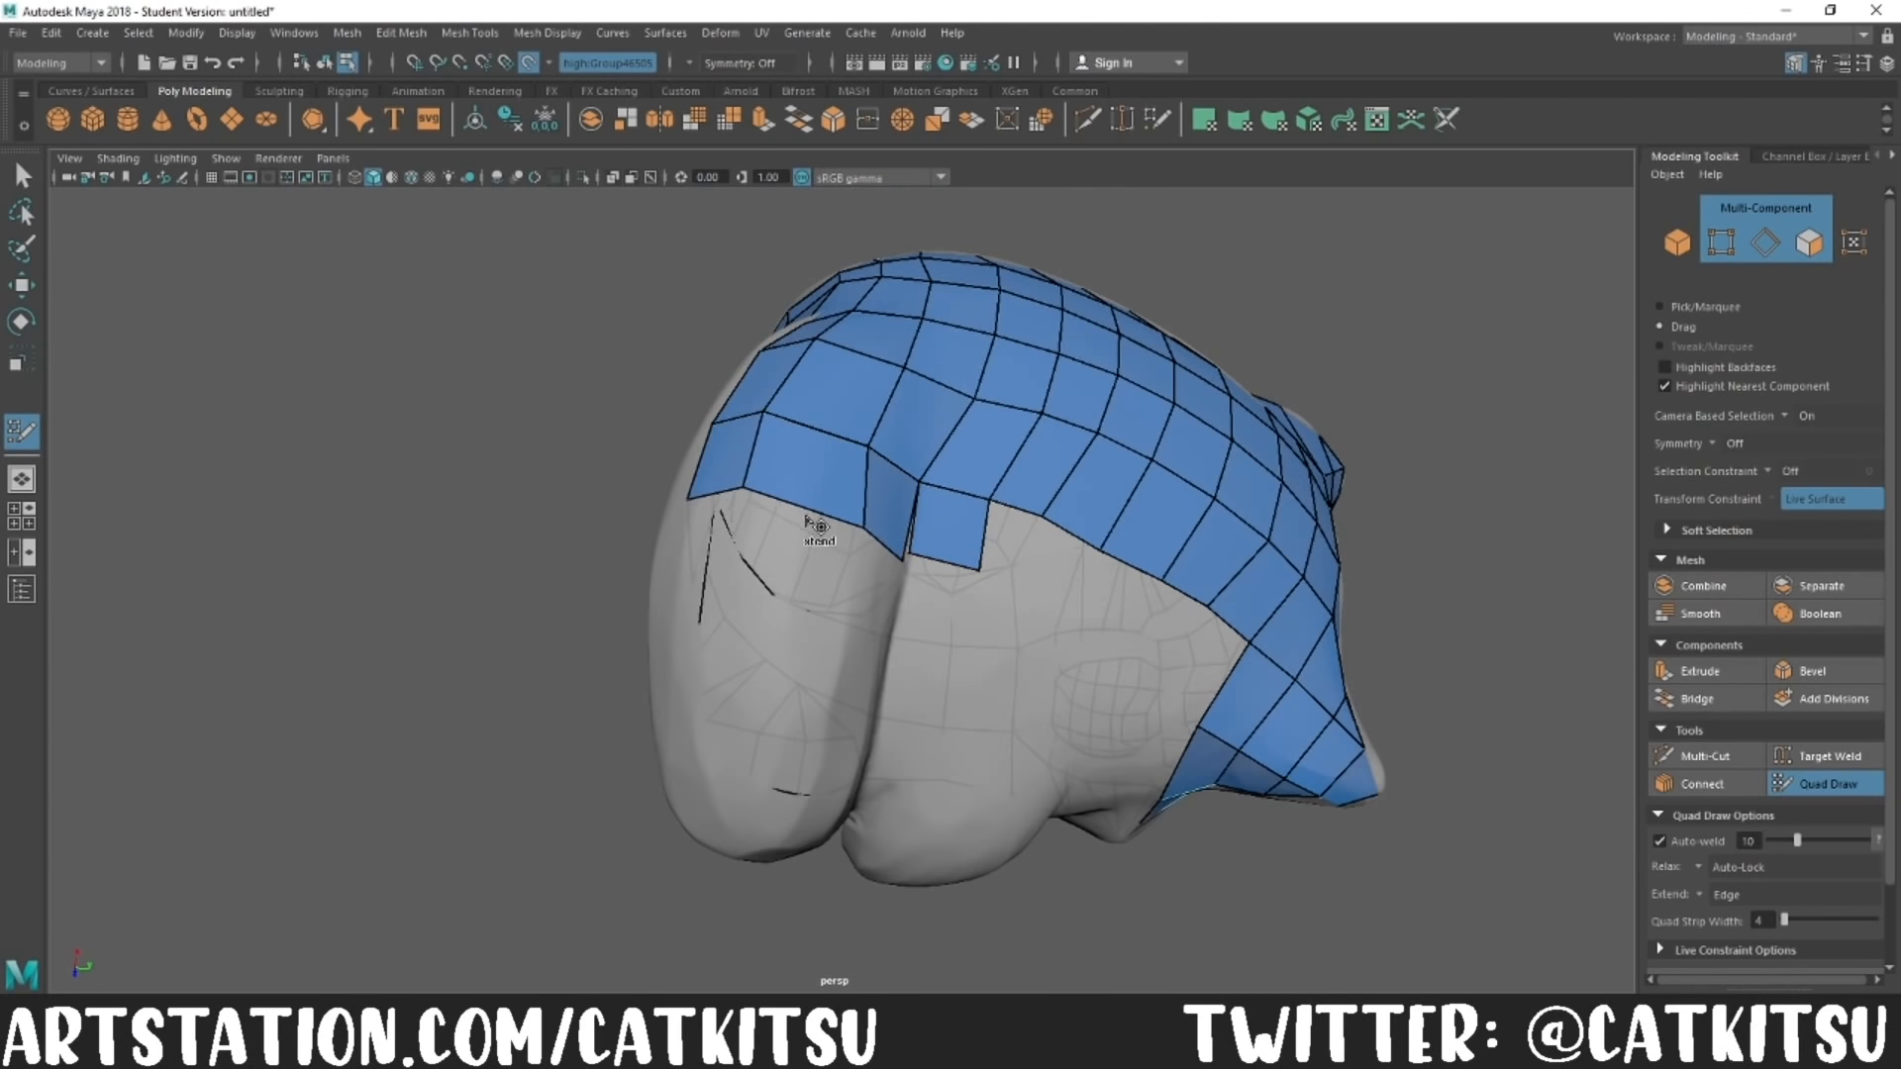
Step: Run a strip of quads down the tail along its crease with the rump
left_click_drag(807, 520, 1010, 416, "alt")
left_click_drag(990, 346, 1034, 362)
left_click_drag(1035, 361, 1070, 604, "alt")
mouse_move(1050, 594)
left_mouse_down("alt")
mouse_move(768, 513)
mouse_move(890, 479)
mouse_move(790, 373)
left_mouse_up("alt")
left_click_drag(772, 496, 781, 548, "alt")
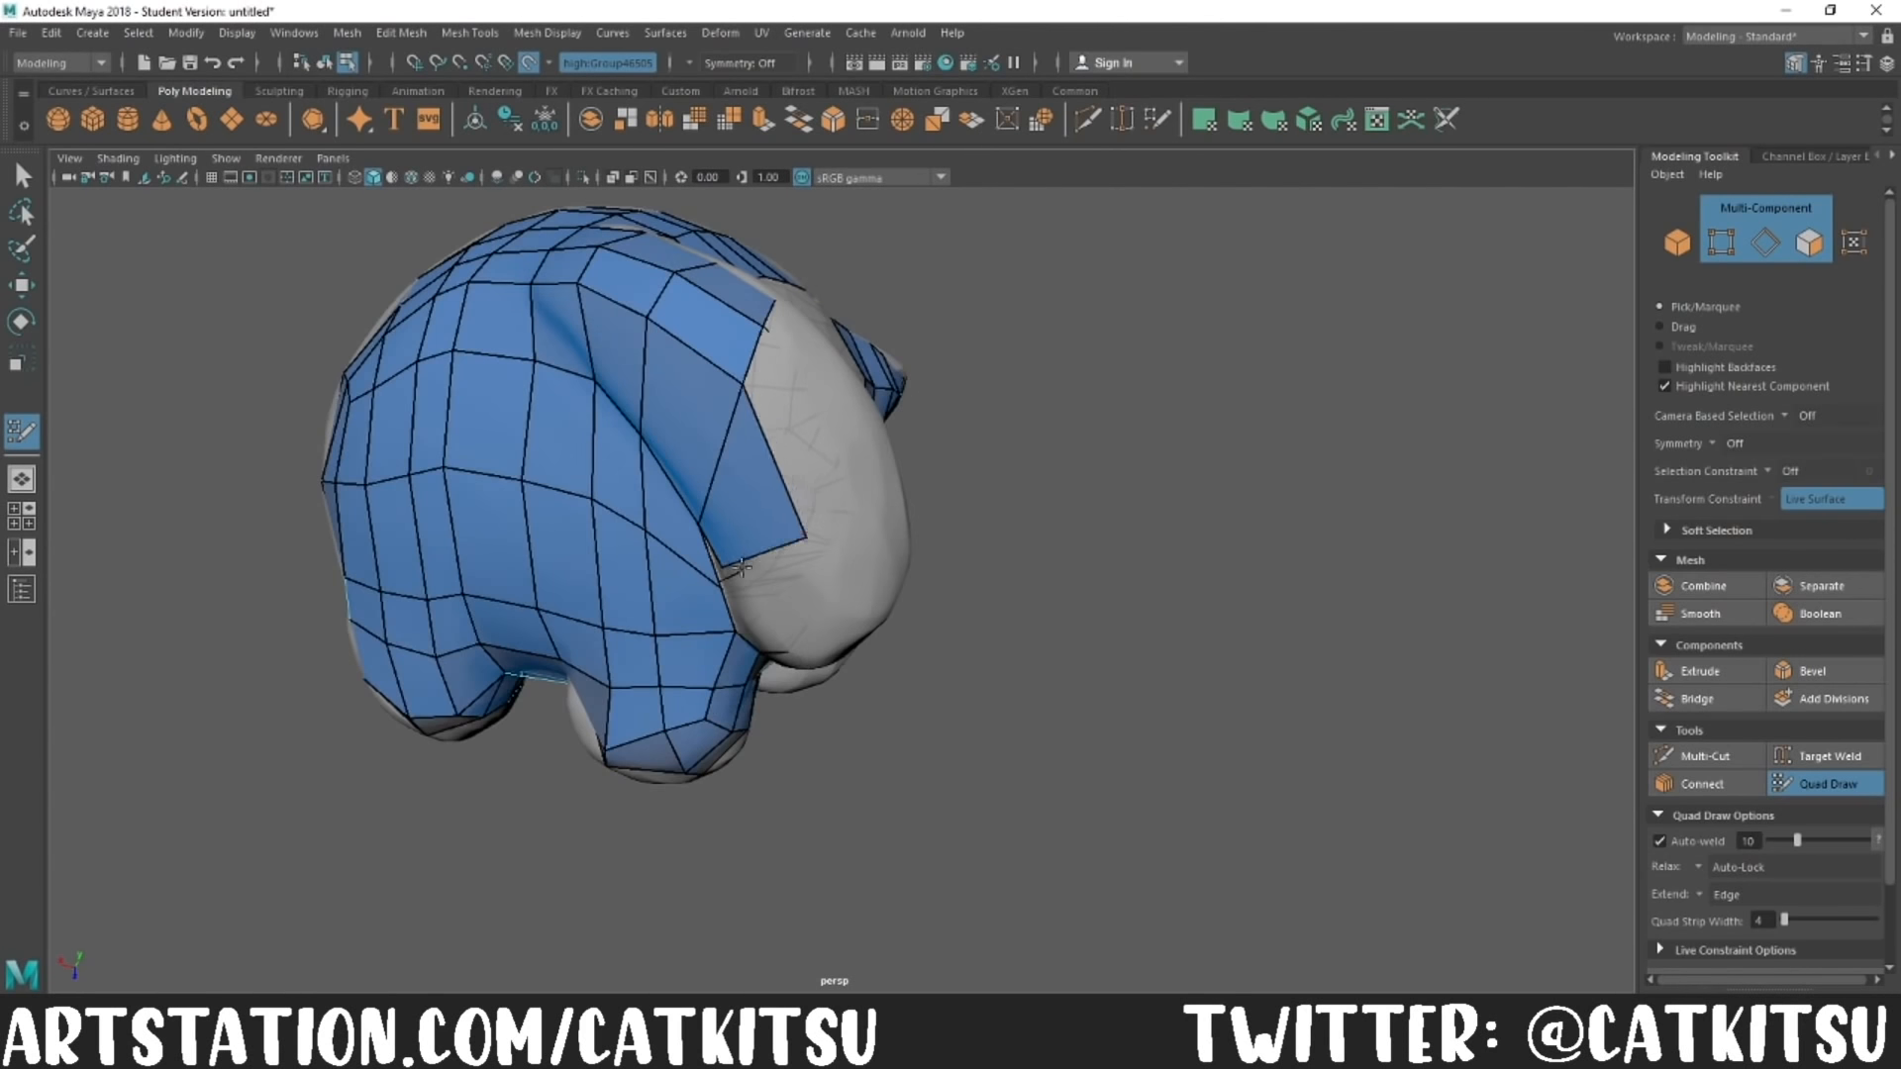
Step: Continue the inner tail strip to the tip and wrap quads around the tail's underside
middle_click_drag(739, 601, 827, 585, "alt")
scroll(827, 585, "up", 5)
left_click_drag(841, 658, 840, 580, "alt")
key("Tab")
mouse_move(720, 459)
left_mouse_down()
mouse_move(778, 505)
mouse_move(644, 510)
left_mouse_up()
mouse_move(708, 539)
left_mouse_down()
mouse_move(756, 496)
mouse_move(921, 540)
left_mouse_up()
scroll(772, 505, "down", 4)
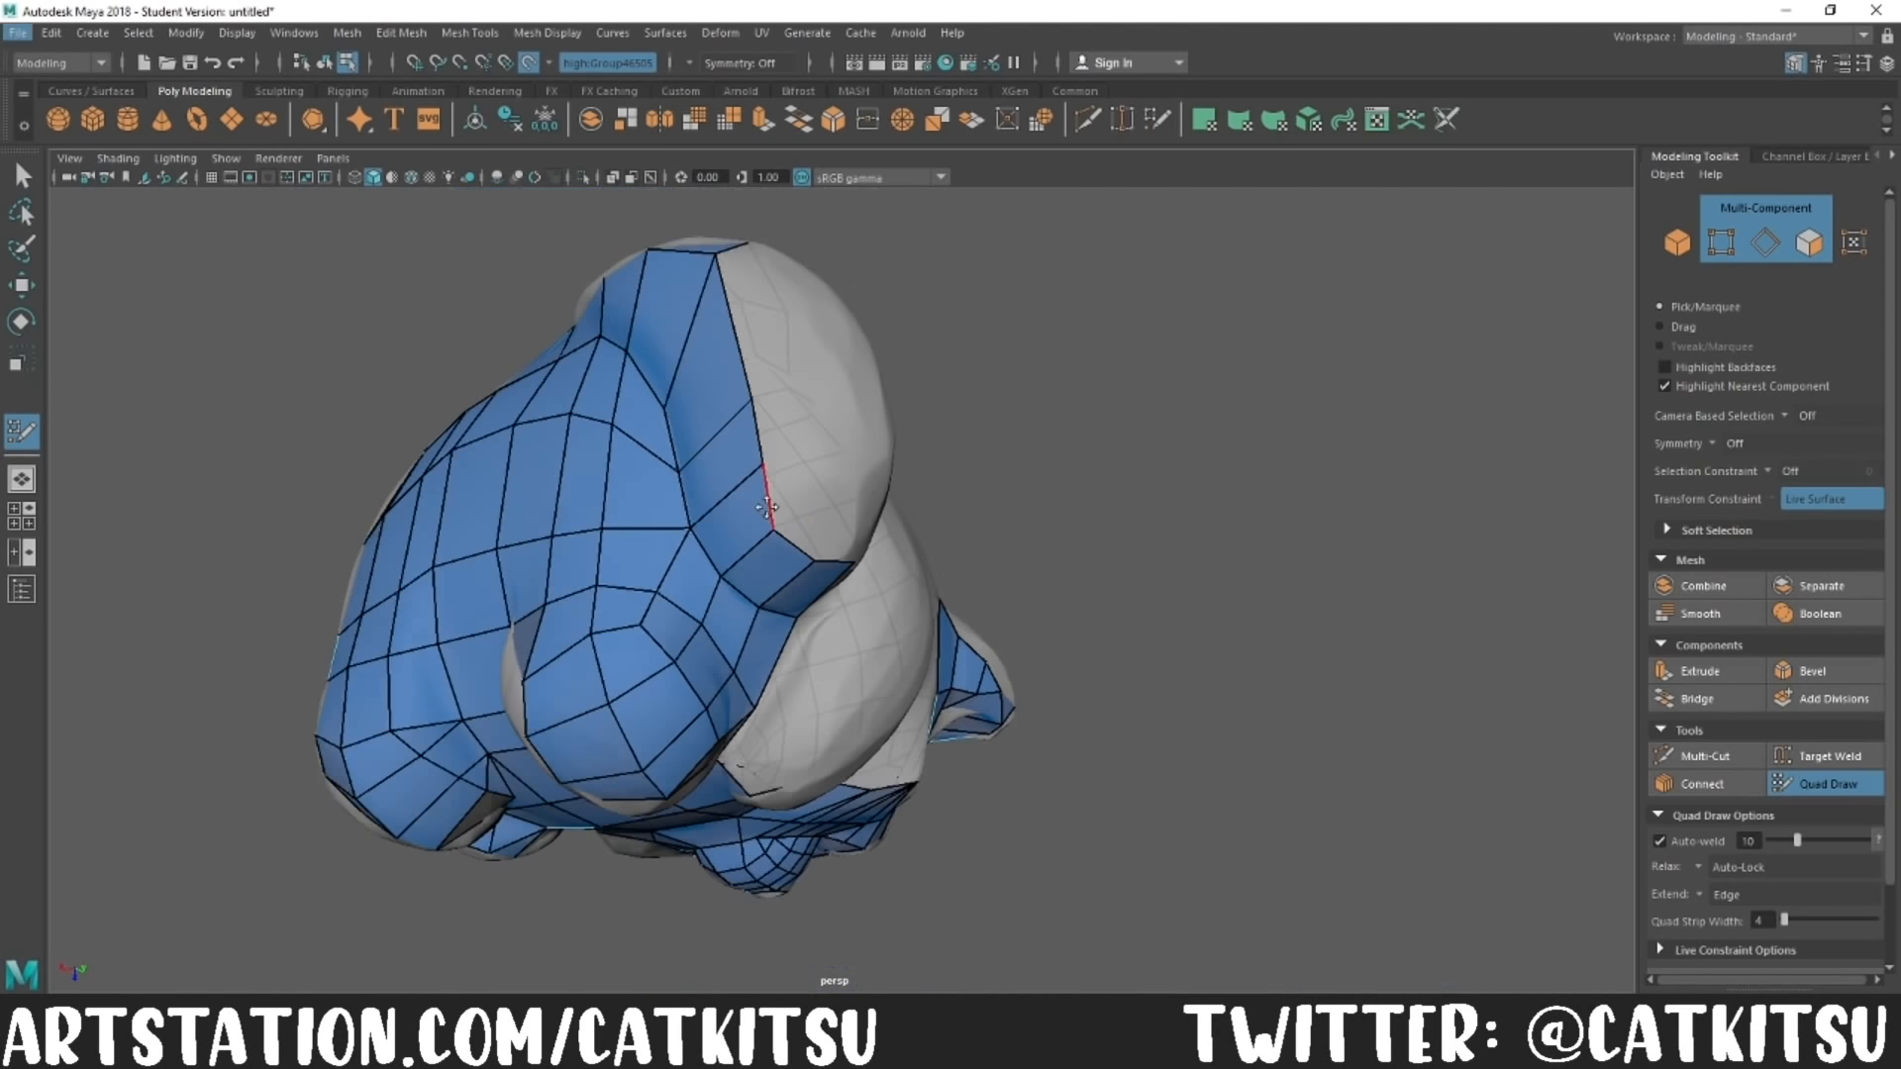
Step: Add a strip of quads along the crease between the tail and the side of the body
middle_click_drag(771, 507, 773, 640, "alt")
left_click_drag(773, 641, 849, 582, "alt")
left_click_drag(934, 469, 742, 535, "alt")
mouse_move(822, 346)
left_mouse_down()
mouse_move(783, 406)
mouse_move(830, 437)
left_mouse_up()
mouse_move(925, 401)
left_mouse_down("alt")
mouse_move(902, 429)
mouse_move(907, 476)
left_mouse_up("alt")
mouse_move(907, 476)
left_mouse_down()
mouse_move(884, 544)
mouse_move(894, 436)
left_mouse_up()
left_click_drag(892, 529, 881, 598)
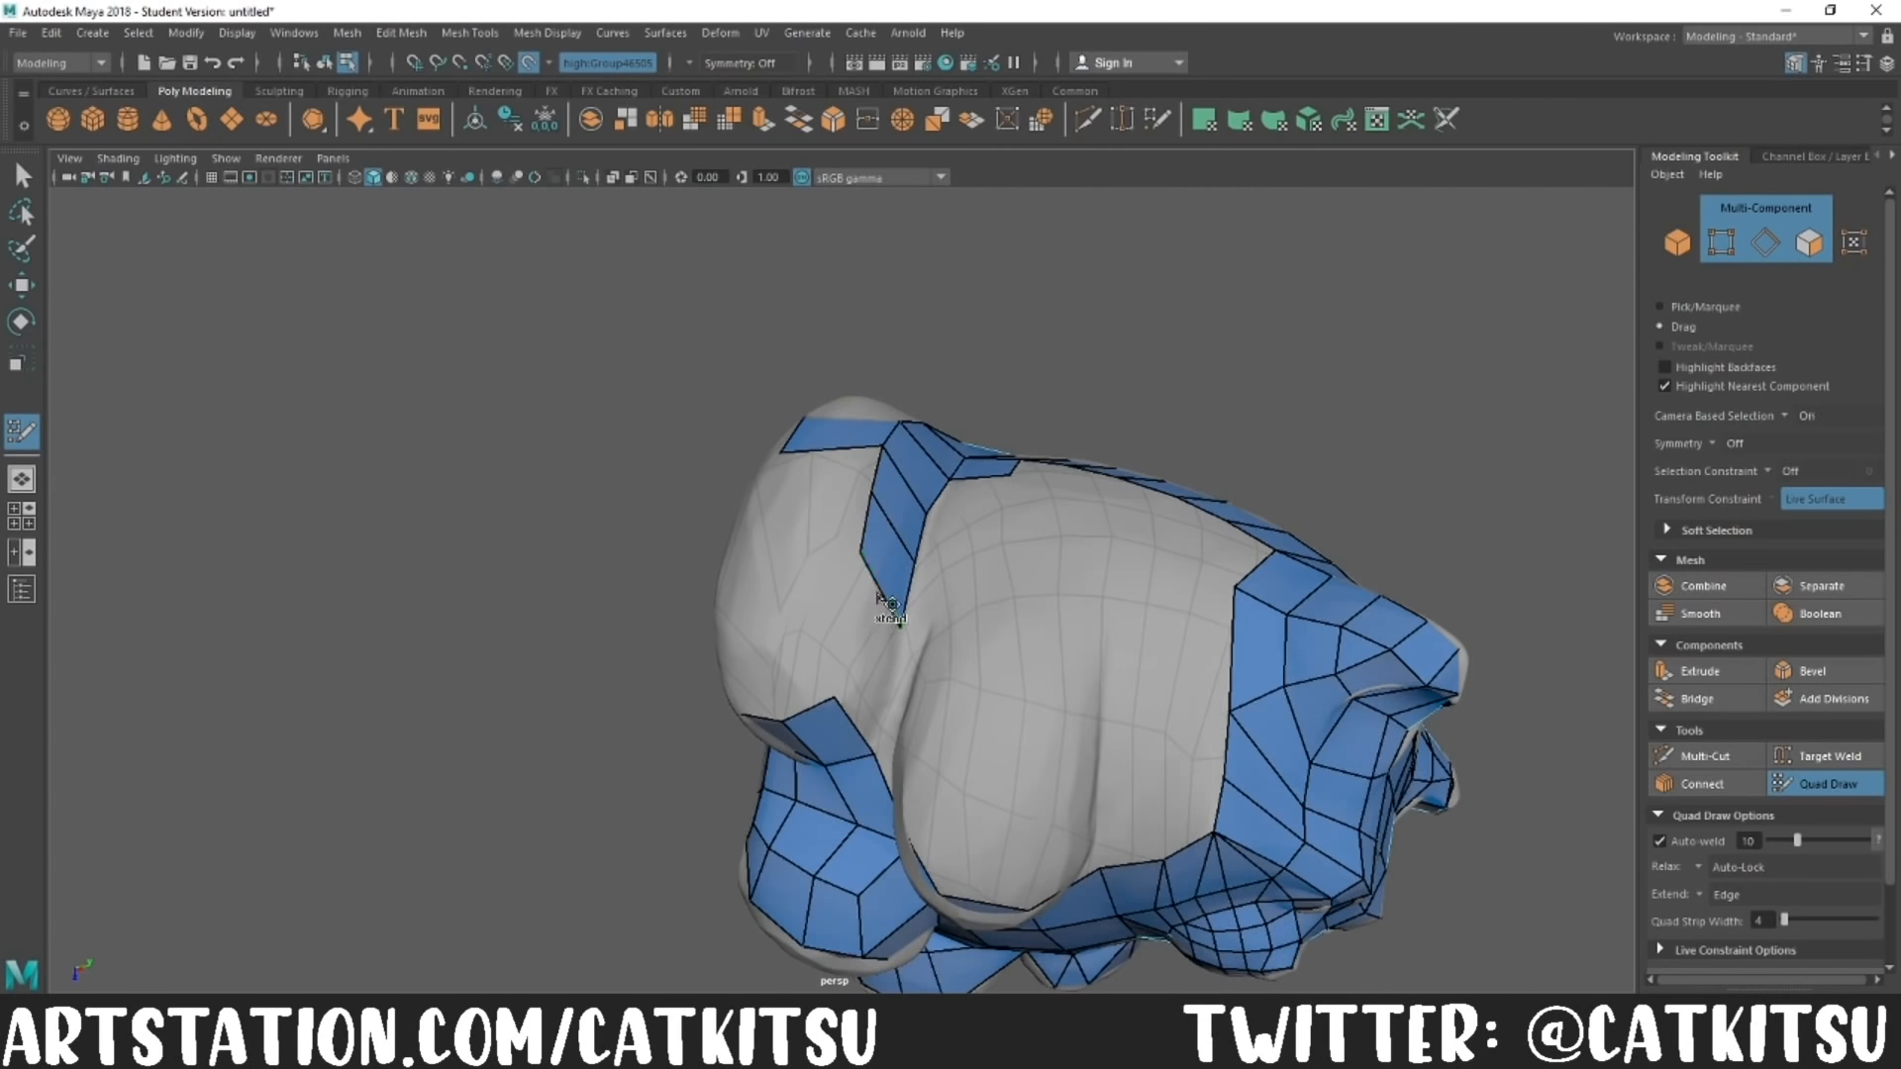
Step: Cover the outer face of the tail with a column of quads running toward its tip
mouse_move(858, 726)
left_mouse_down("alt")
mouse_move(984, 768)
mouse_move(1040, 763)
left_mouse_up("alt")
left_click_drag(831, 693, 921, 634, "alt")
mouse_move(733, 424)
left_mouse_down()
mouse_move(750, 484)
mouse_move(731, 586)
left_mouse_up()
mouse_move(906, 604)
left_mouse_down("alt")
mouse_move(782, 598)
mouse_move(842, 585)
left_mouse_up("alt")
left_click_drag(787, 436, 789, 505)
left_click_drag(789, 505, 795, 662)
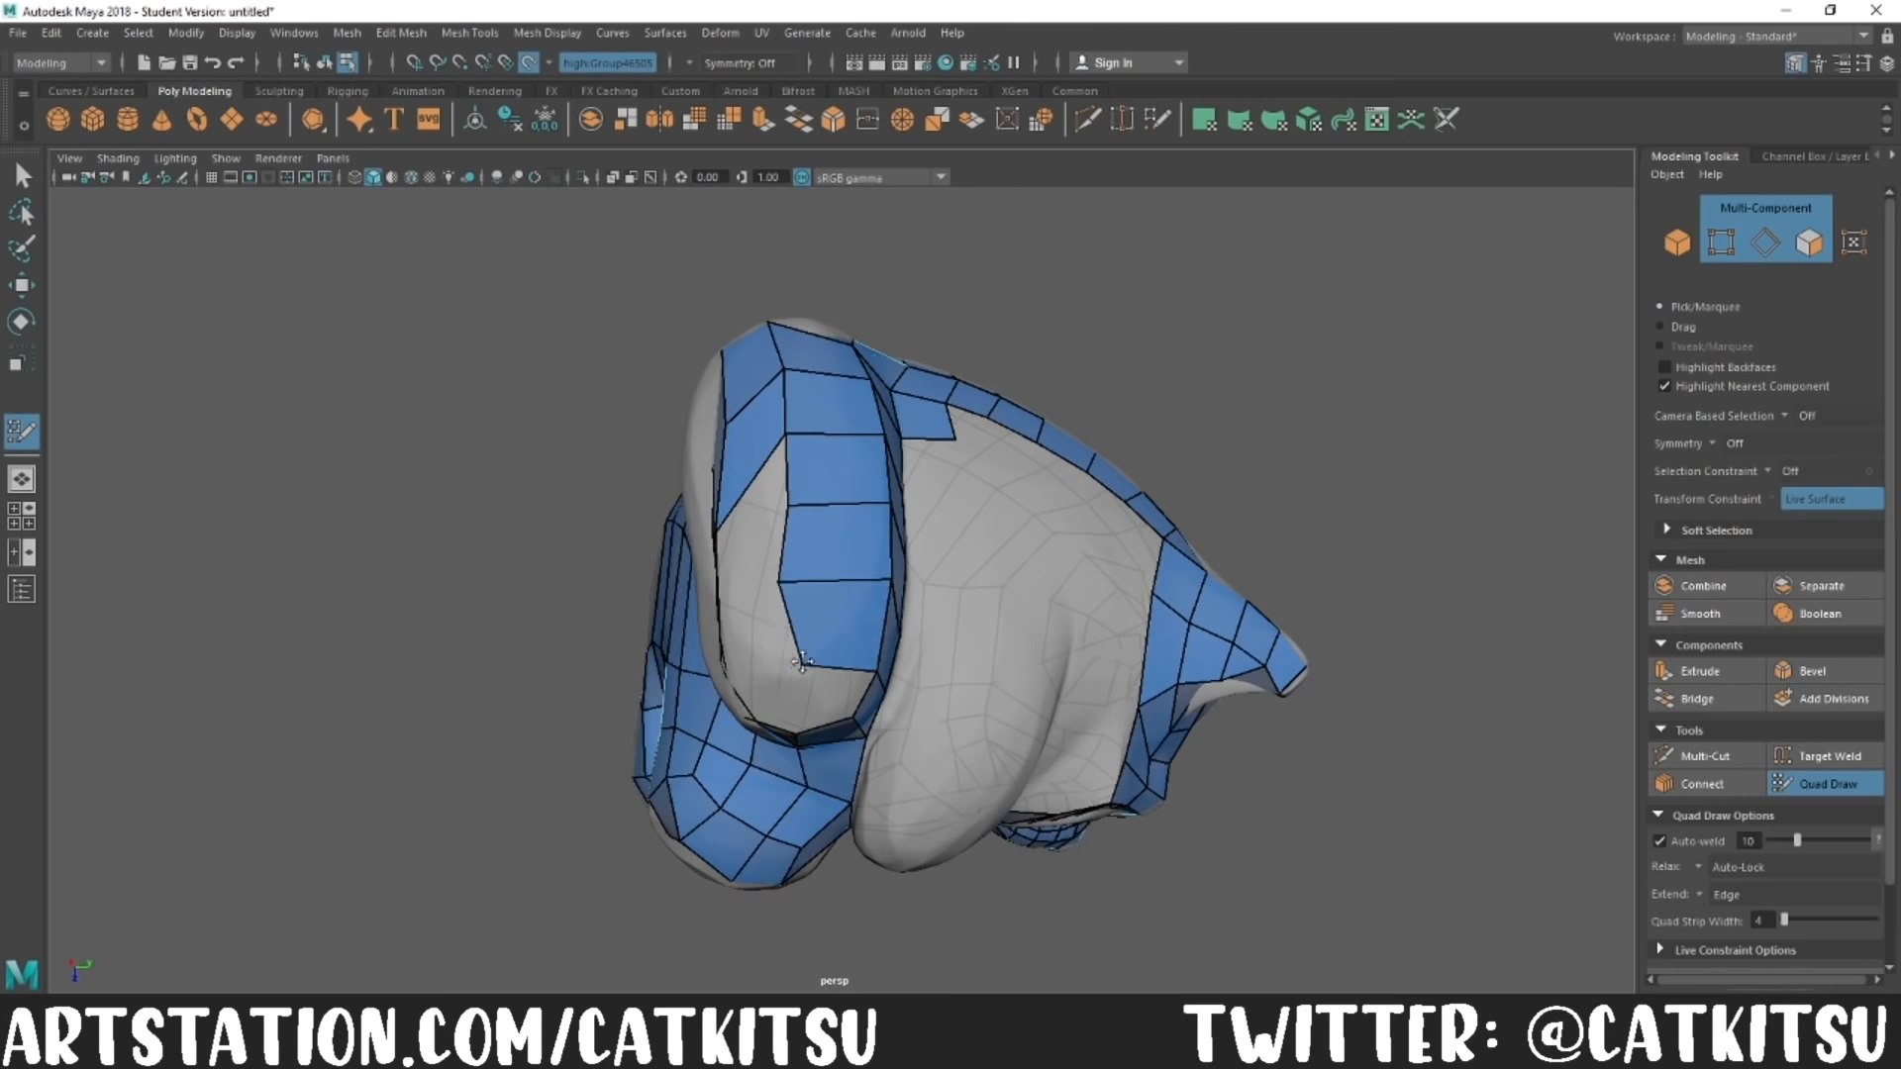
Step: Fill the rest of the tail's outer surface and close the hole near its tip
left_click_drag(789, 536, 886, 540, "alt")
left_click_drag(789, 559, 828, 616)
left_click_drag(896, 643, 813, 604, "alt")
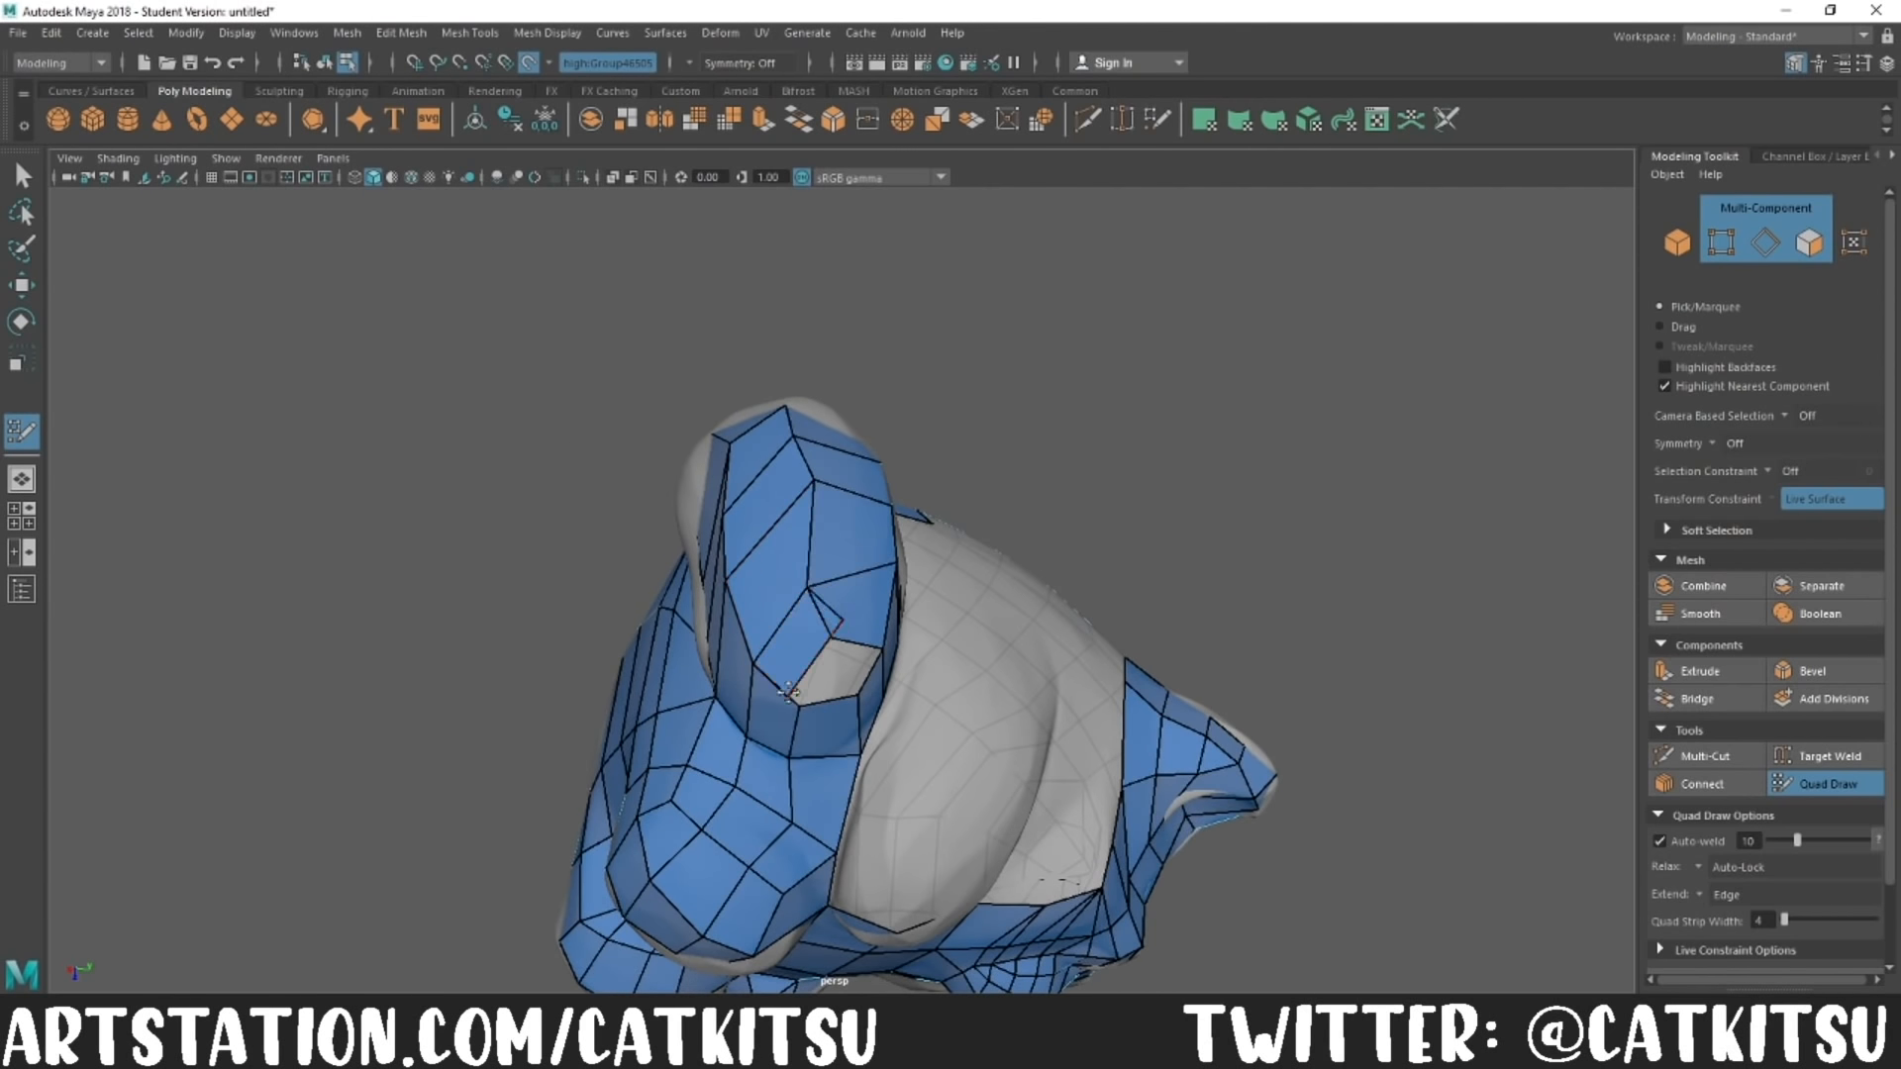
scroll(868, 674, "down", 8)
left_click_drag(868, 633, 1189, 499, "alt")
Step: Extend rows of quads from the back down the body's side between the tail and the head
scroll(653, 594, "up", 6)
left_click_drag(842, 557, 783, 601, "alt")
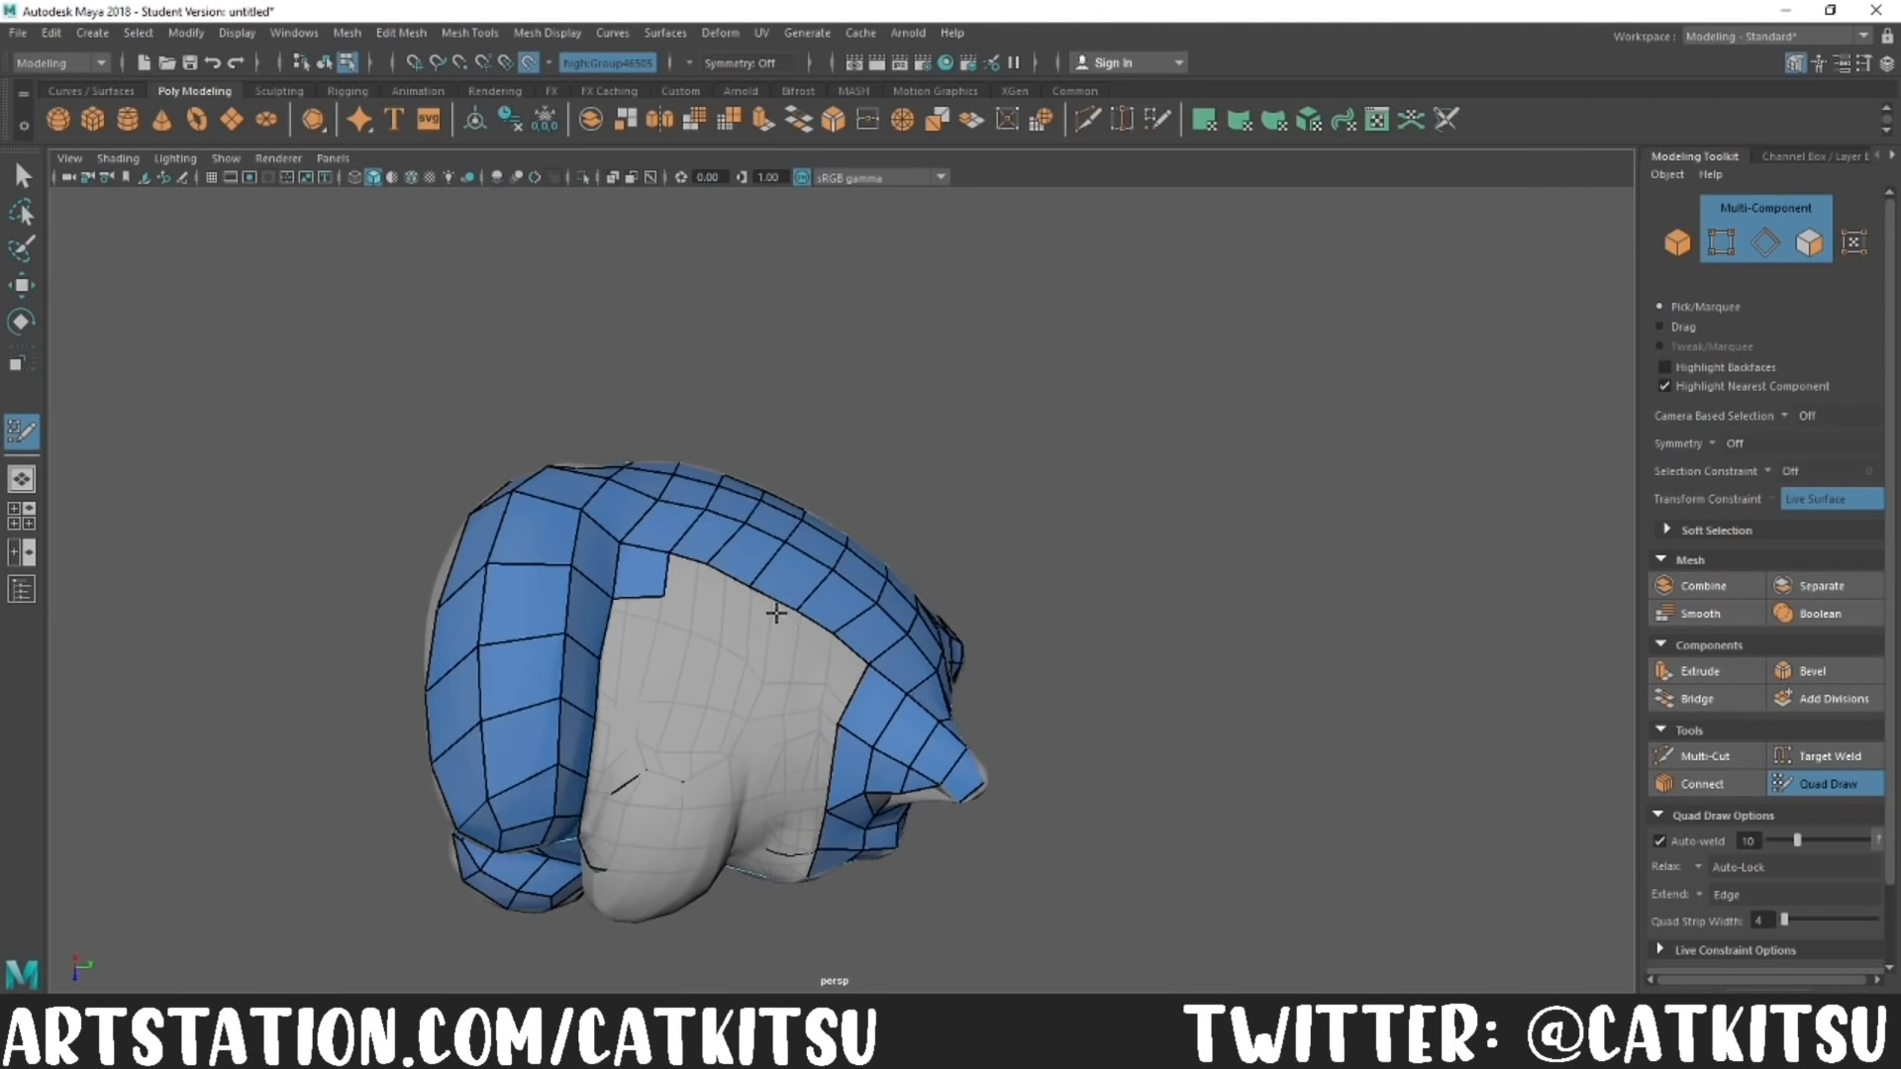
middle_click_drag(681, 563, 652, 621)
left_click_drag(678, 621, 760, 594, "alt")
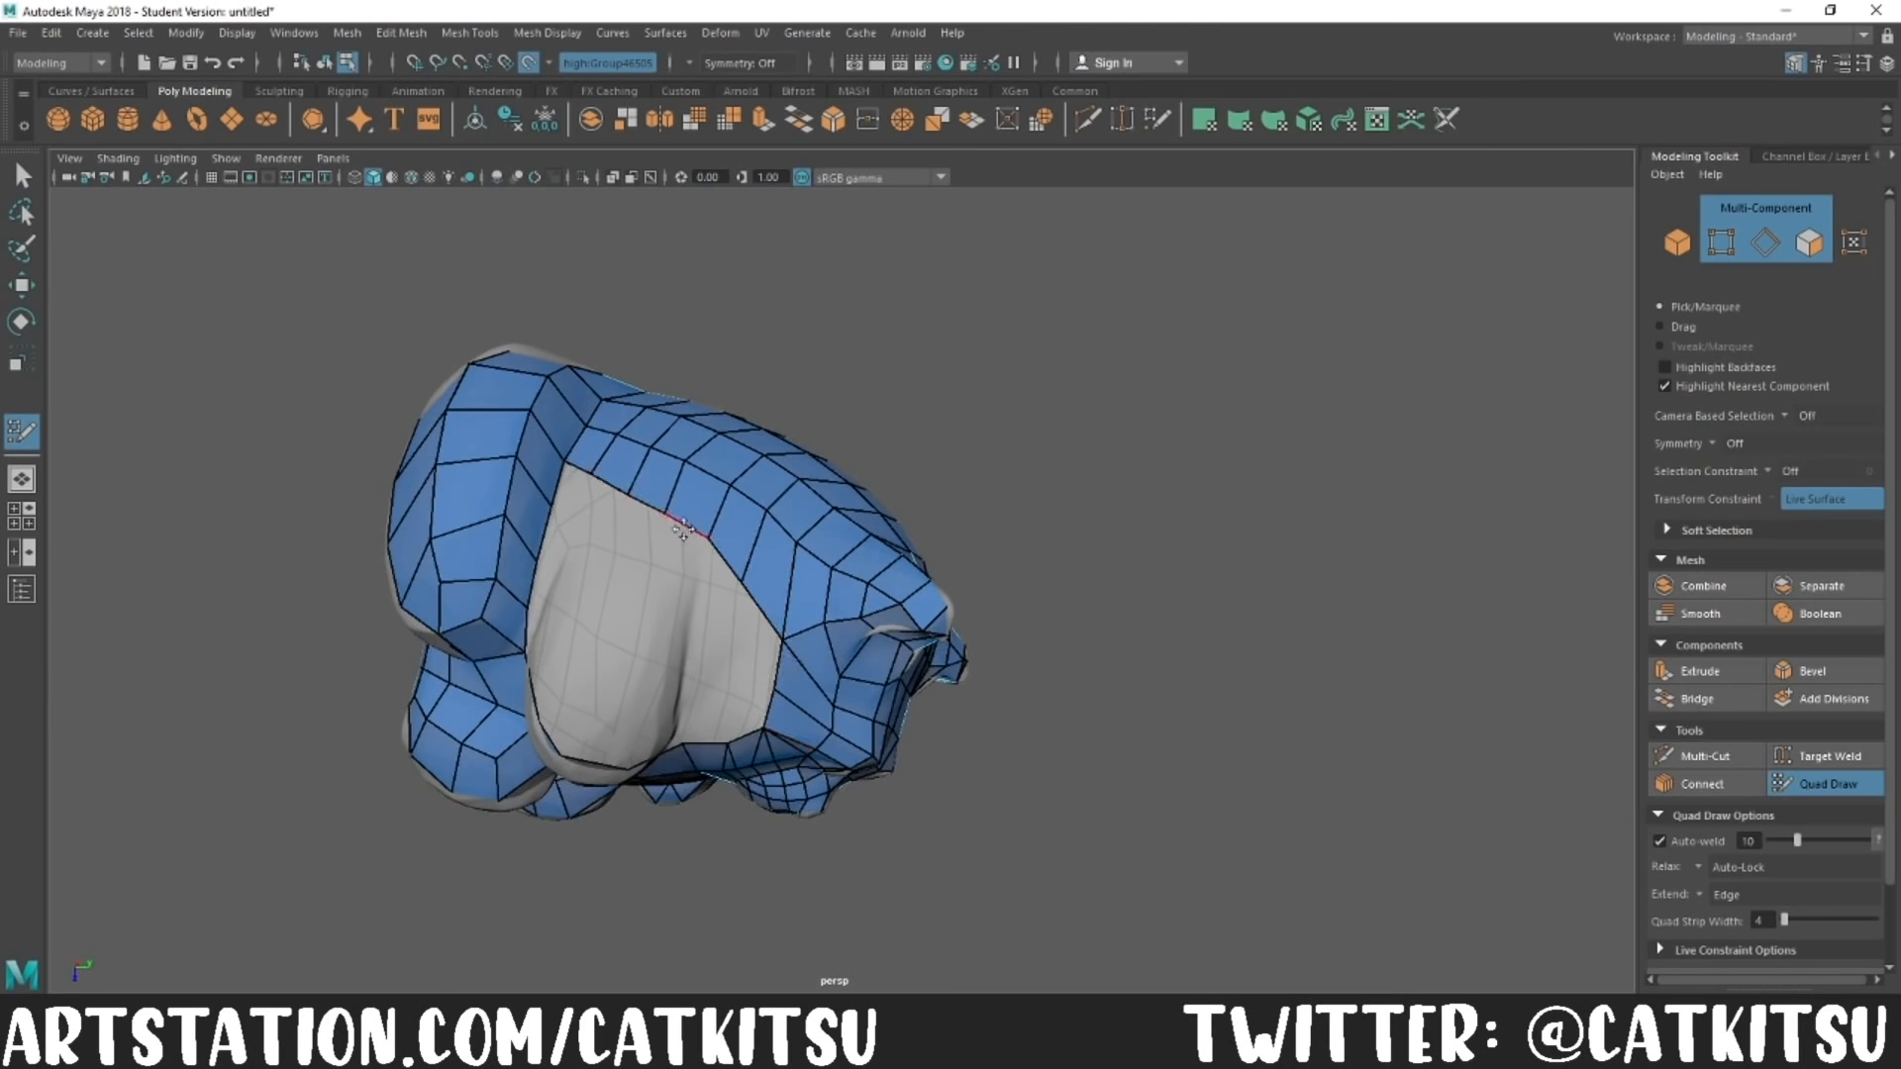
left_click_drag(763, 734, 703, 548, "alt")
left_click_drag(750, 656, 684, 585, "alt")
Step: Extend quads from the edge of the open gap on the body's side over the uncovered arm
left_click(644, 470, "ctrl+shift")
left_click(606, 458, "ctrl+shift")
left_click(570, 453, "ctrl+shift")
left_click_drag(633, 495, 745, 483, "alt")
left_click_drag(744, 483, 593, 537, "alt")
left_click_drag(592, 538, 730, 518, "alt")
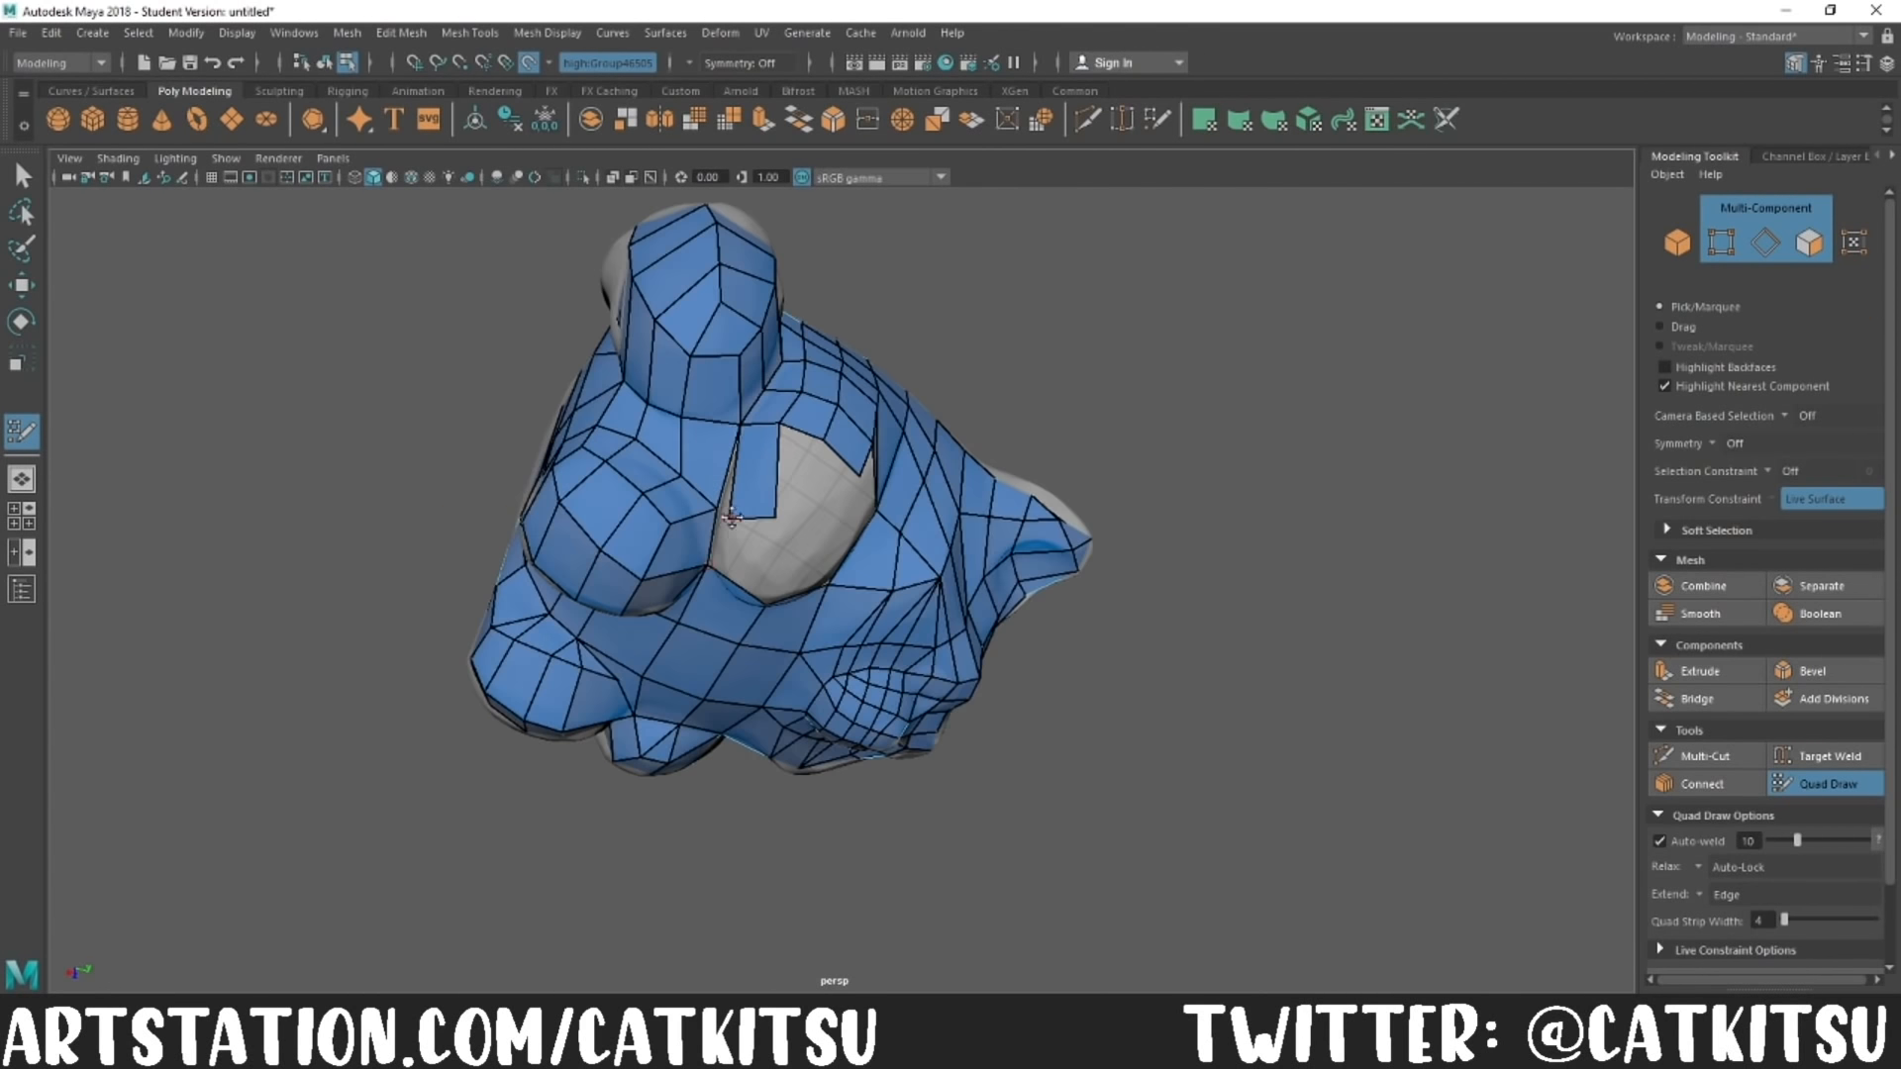
Step: Fill most of the remaining opening over the arm with quads joined to the surrounding body mesh
left_click_drag(842, 459, 828, 509)
left_click_drag(828, 509, 546, 639, "alt")
left_click_drag(547, 639, 734, 496, "alt")
mouse_move(733, 490)
left_mouse_down()
mouse_move(704, 559)
mouse_move(710, 523)
left_mouse_up()
left_click_drag(696, 606, 586, 642, "alt")
mouse_move(586, 642)
left_mouse_down("alt")
mouse_move(644, 782)
mouse_move(807, 807)
mouse_move(817, 720)
mouse_move(751, 555)
left_mouse_up("alt")
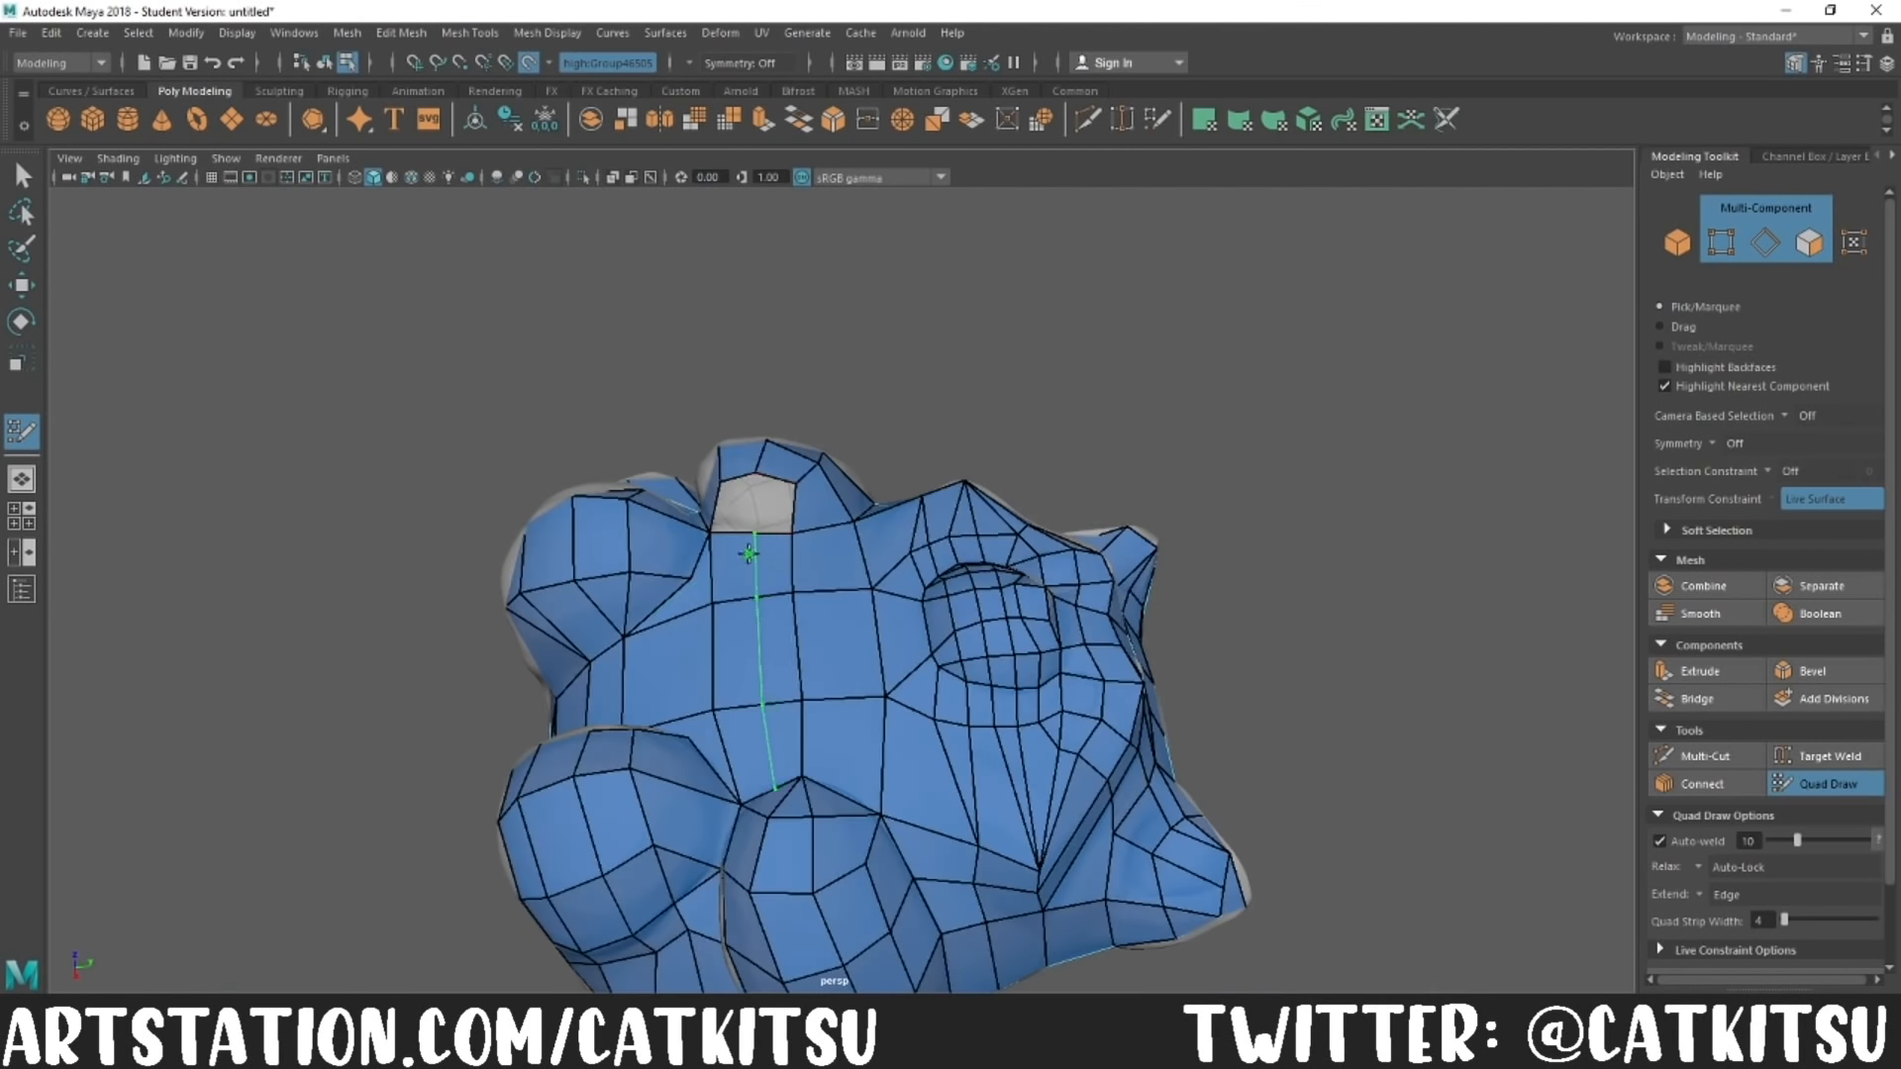
Step: Insert an edge loop across the belly between the arms and close the last gap on the arm
left_click(750, 549, "ctrl")
left_click_drag(824, 874, 946, 792, "alt")
scroll(920, 827, "up", 4)
left_click(773, 821, "shift")
scroll(777, 822, "down", 8)
scroll(942, 670, "up", 6)
scroll(946, 678, "down", 6)
left_click_drag(946, 678, 1048, 635, "alt")
left_click(1112, 637, "ctrl")
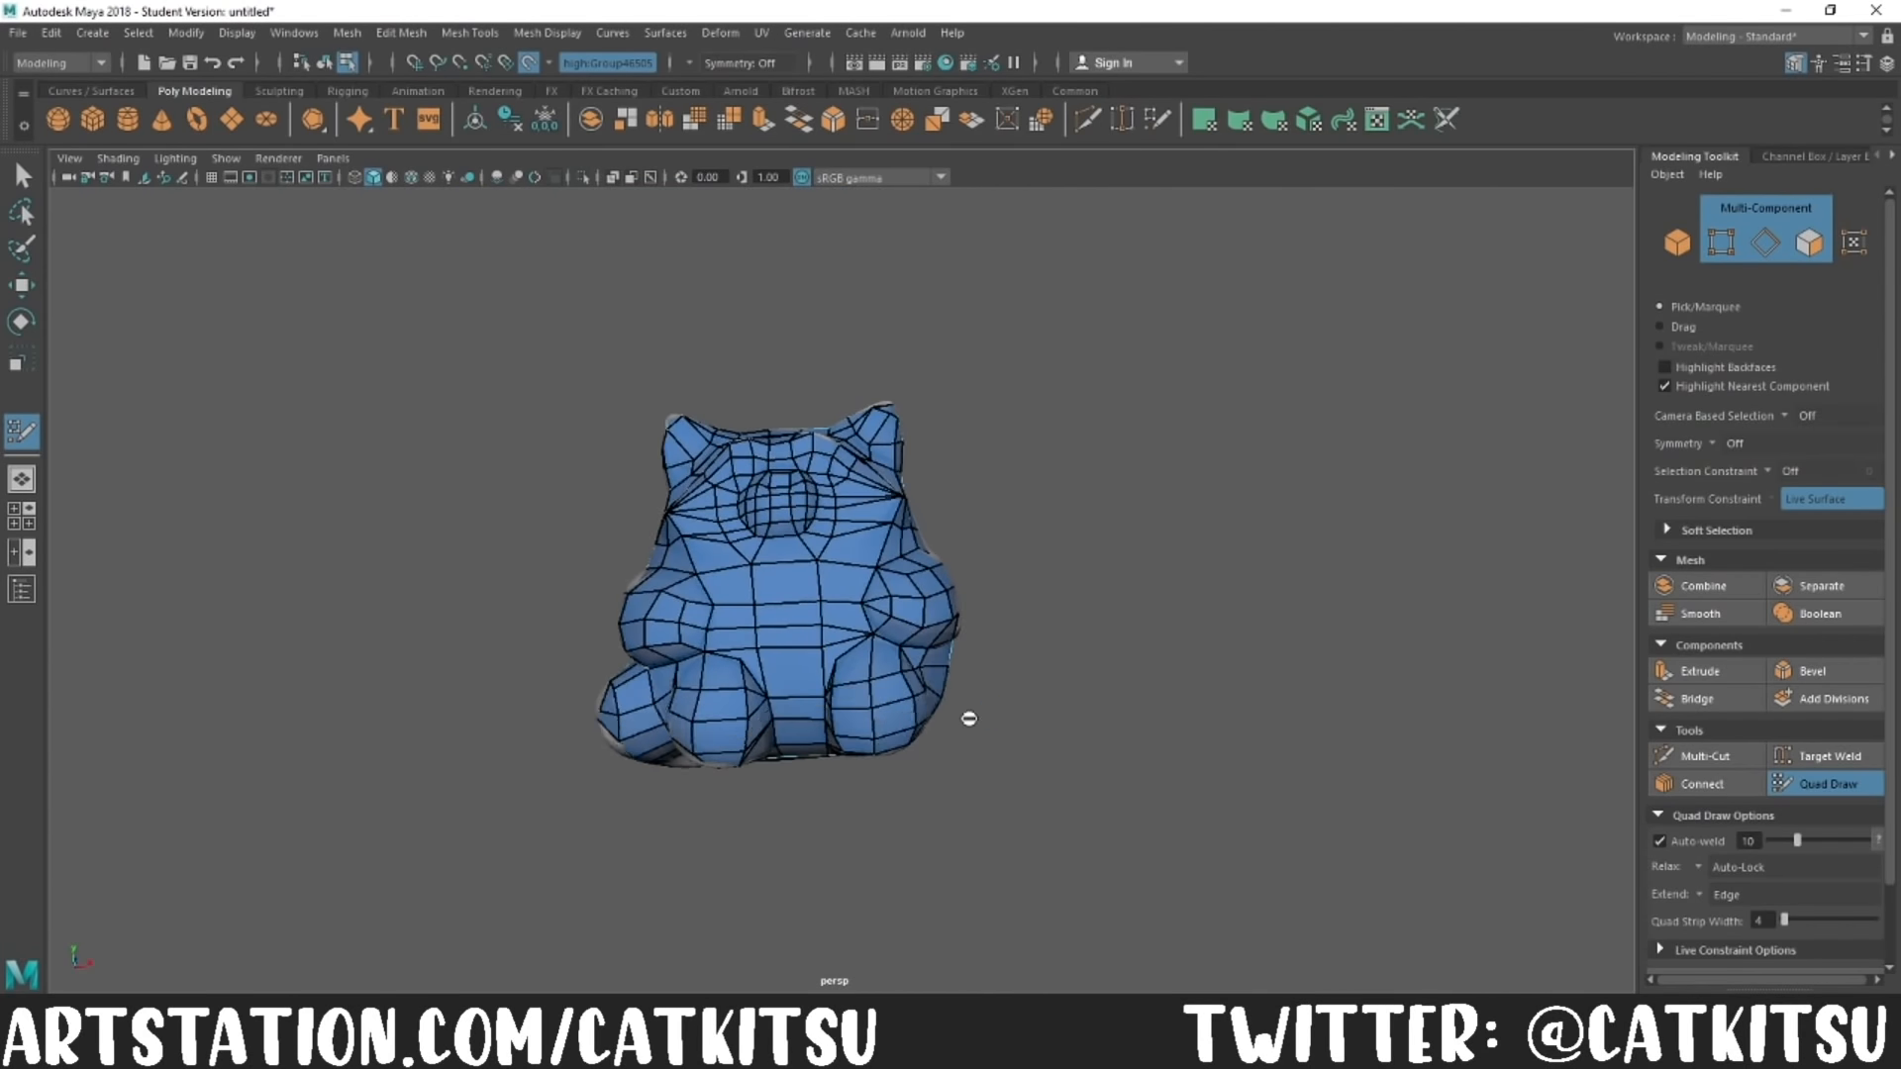
Step: Undo the last three edits to the retopologized mesh
scroll(896, 683, "up", 4)
mouse_move(886, 760)
left_mouse_down("alt")
mouse_move(896, 683)
mouse_move(988, 806)
left_mouse_up("alt")
scroll(891, 699, "down", 4)
key("ctrl+z")
key("ctrl+z")
key("ctrl+z")
Step: Cut a new line of edges along the tail with the Multi-Cut tool
left_click(1705, 757)
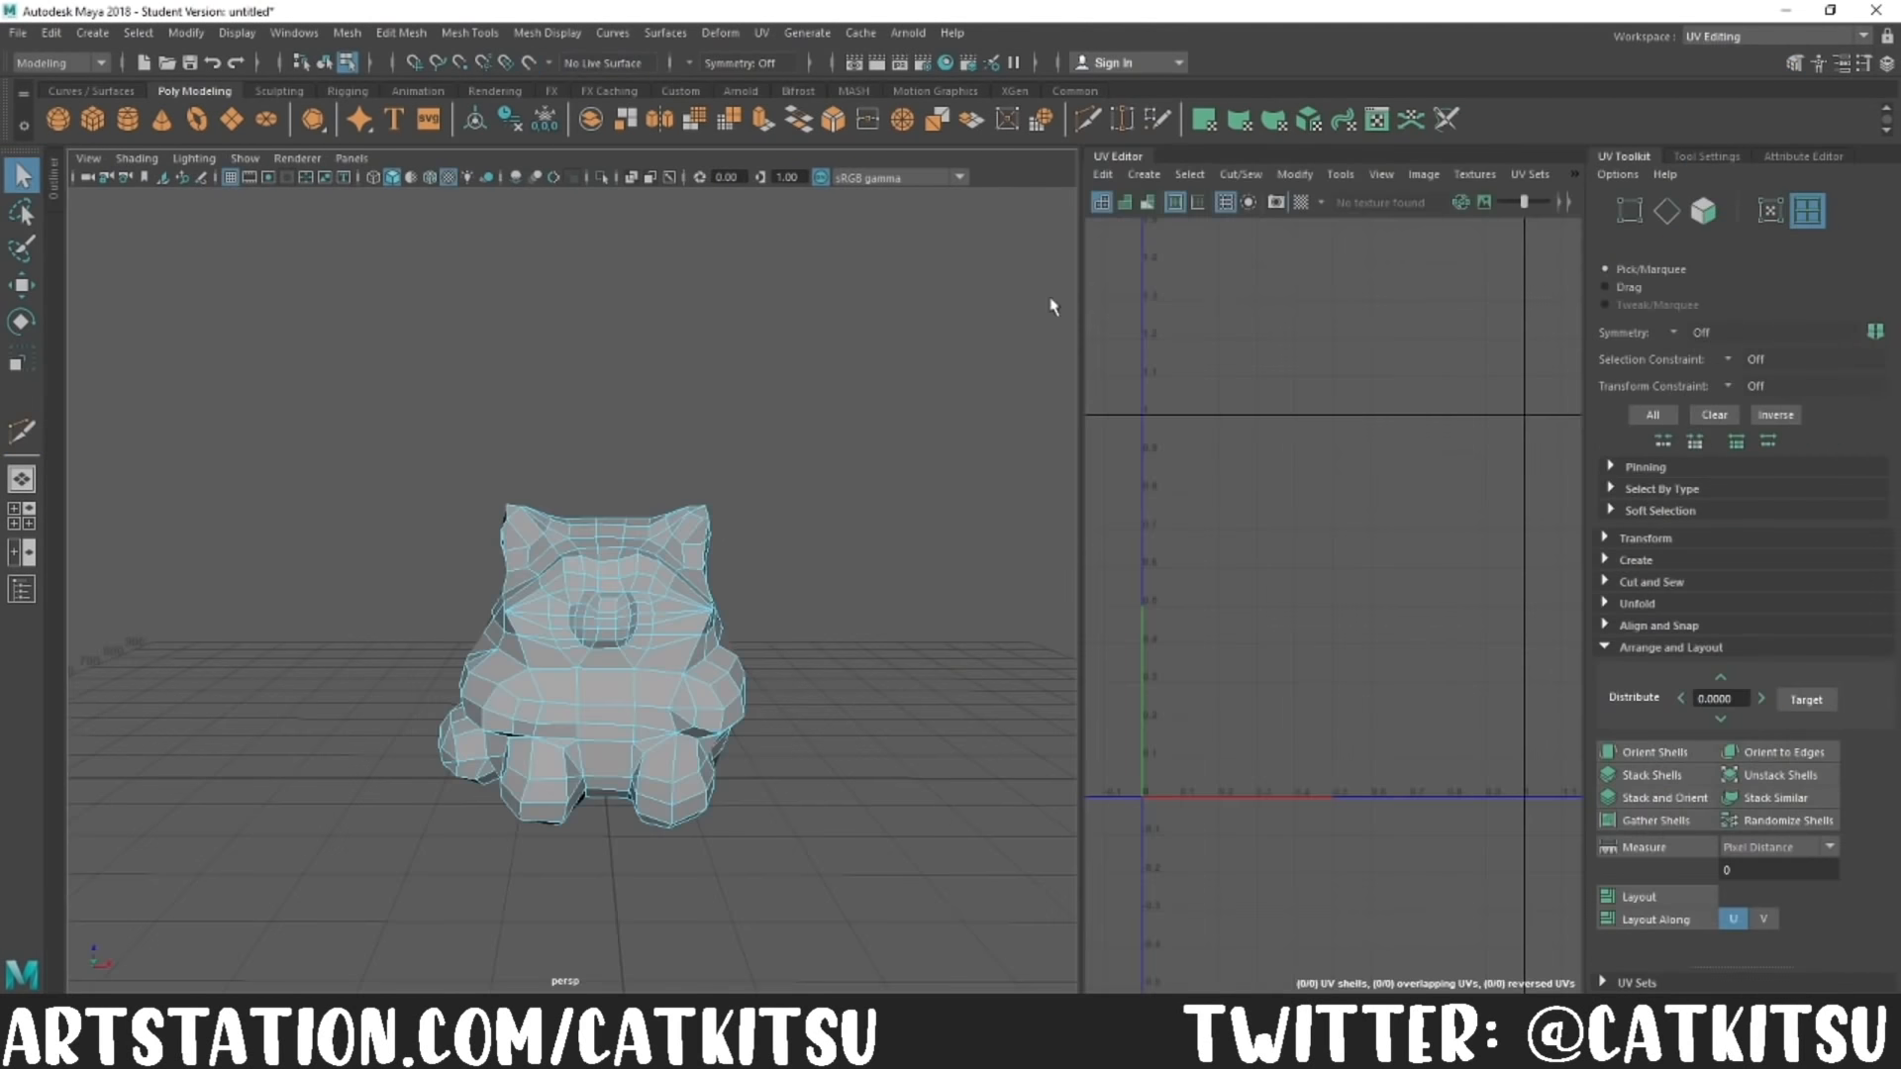
scroll(495, 594, "up", 5)
left_click_drag(693, 693, 614, 633, "alt")
Step: Select edge runs on the red panda's low-poly mesh and cut them as the first UV seams
left_click(501, 426)
left_click_drag(501, 425, 542, 674, "alt")
right_click_drag(1324, 310, 1391, 335, "shift")
mouse_move(594, 633)
left_mouse_down("alt")
mouse_move(743, 580)
mouse_move(604, 614)
left_mouse_up("alt")
left_click(793, 662)
right_click_drag(1325, 311, 1392, 335, "shift")
left_click_drag(594, 693, 555, 633, "alt")
left_click(429, 645)
left_click(544, 690, "shift")
right_click_drag(1252, 360, 1192, 392, "shift")
Step: Cut further UV seams along selected edge runs across the body and limbs
left_click_drag(554, 634, 673, 653, "alt")
left_click(482, 518)
right_click_drag(1423, 328, 1485, 355, "shift")
left_click_drag(673, 693, 594, 634, "alt")
left_click(737, 730)
left_click_drag(736, 730, 554, 674, "alt")
left_click(676, 606, "shift")
left_click_drag(748, 604, 634, 634, "alt")
right_click_drag(1226, 300, 1293, 326, "shift")
Step: Cut UV seams along the edges around the rounded lower leg
left_click_drag(693, 634, 781, 688, "alt")
left_click(782, 688)
right_click_drag(1227, 301, 1293, 327, "shift")
left_click_drag(693, 634, 637, 594, "alt")
left_click(637, 530, "shift")
right_click_drag(1225, 381, 1290, 407, "shift")
left_click(502, 603)
left_click_drag(594, 495, 634, 555, "alt")
left_click(620, 594, "shift")
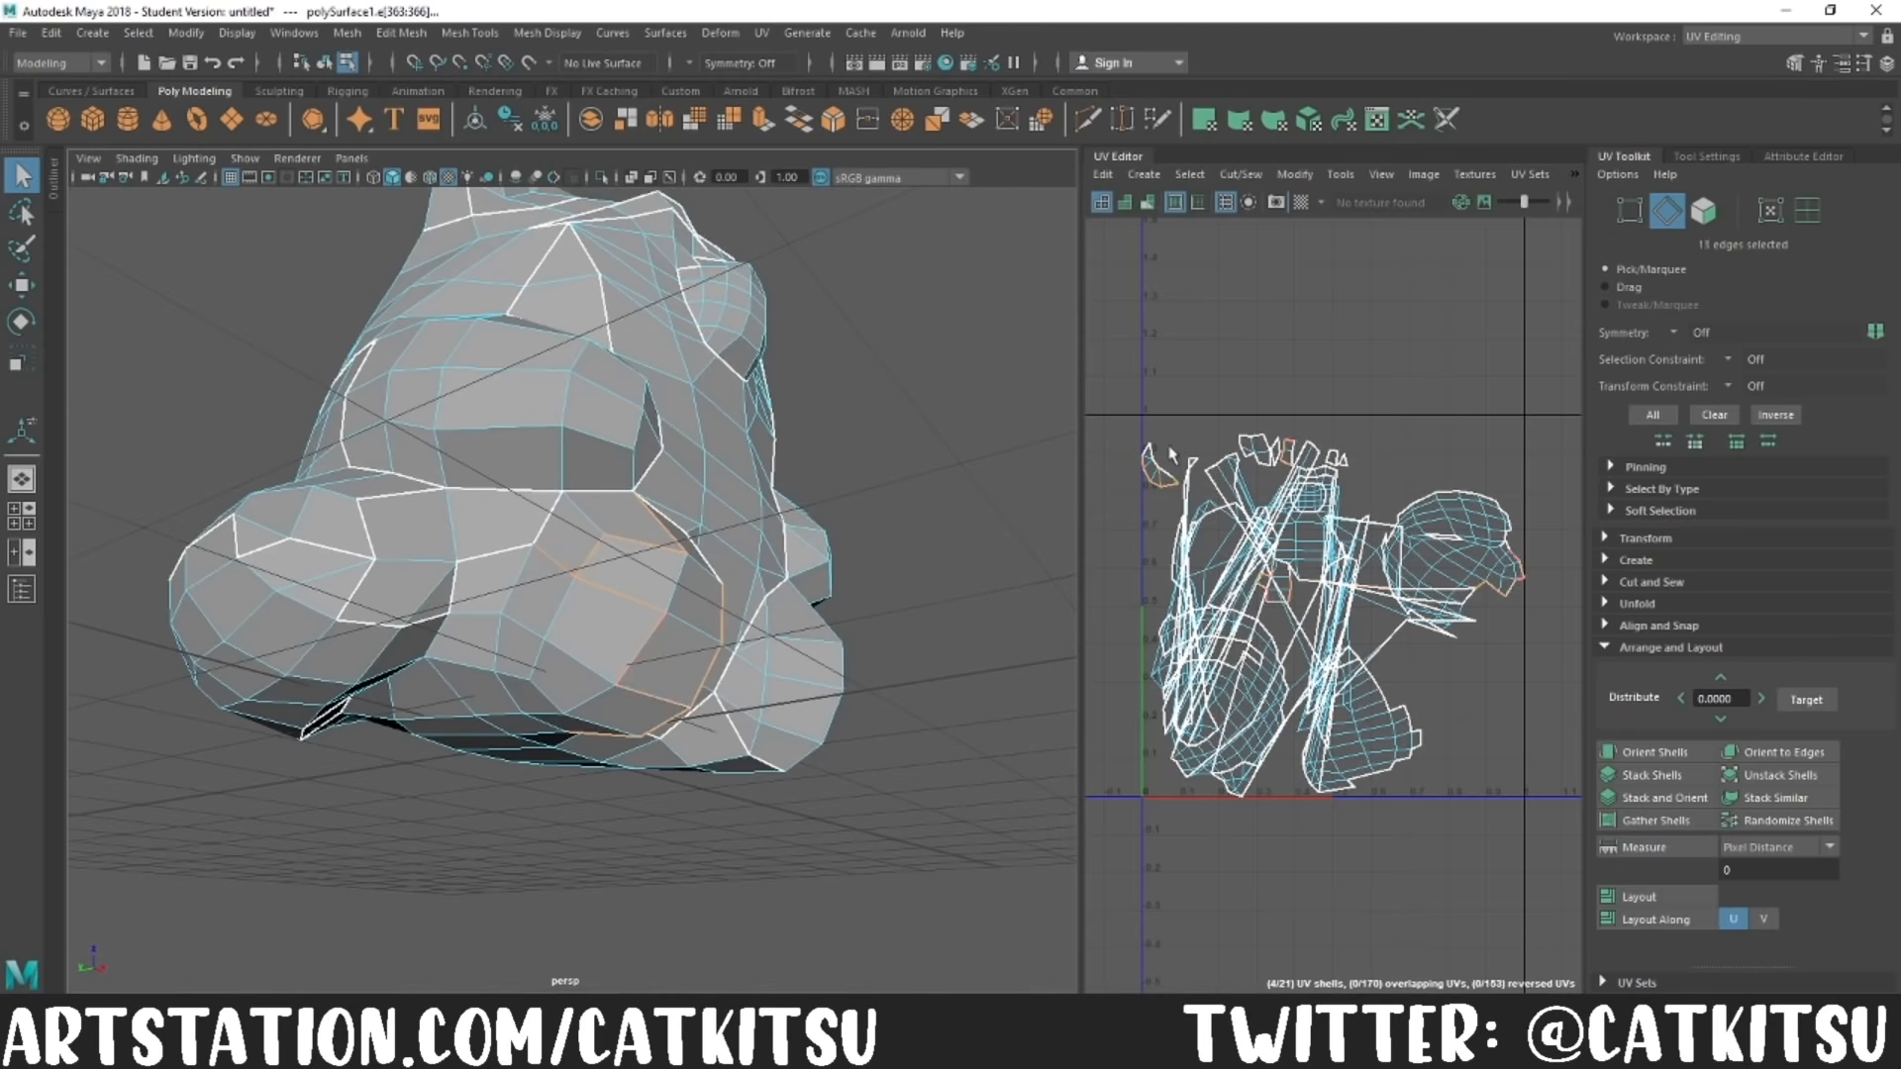
right_click_drag(1225, 381, 1290, 407, "shift")
Step: Cut UV seams along the edges where the tail meets the body
left_click_drag(647, 664, 554, 595, "alt")
left_click(503, 603)
left_click_drag(963, 543, 604, 634, "alt")
left_click(598, 627)
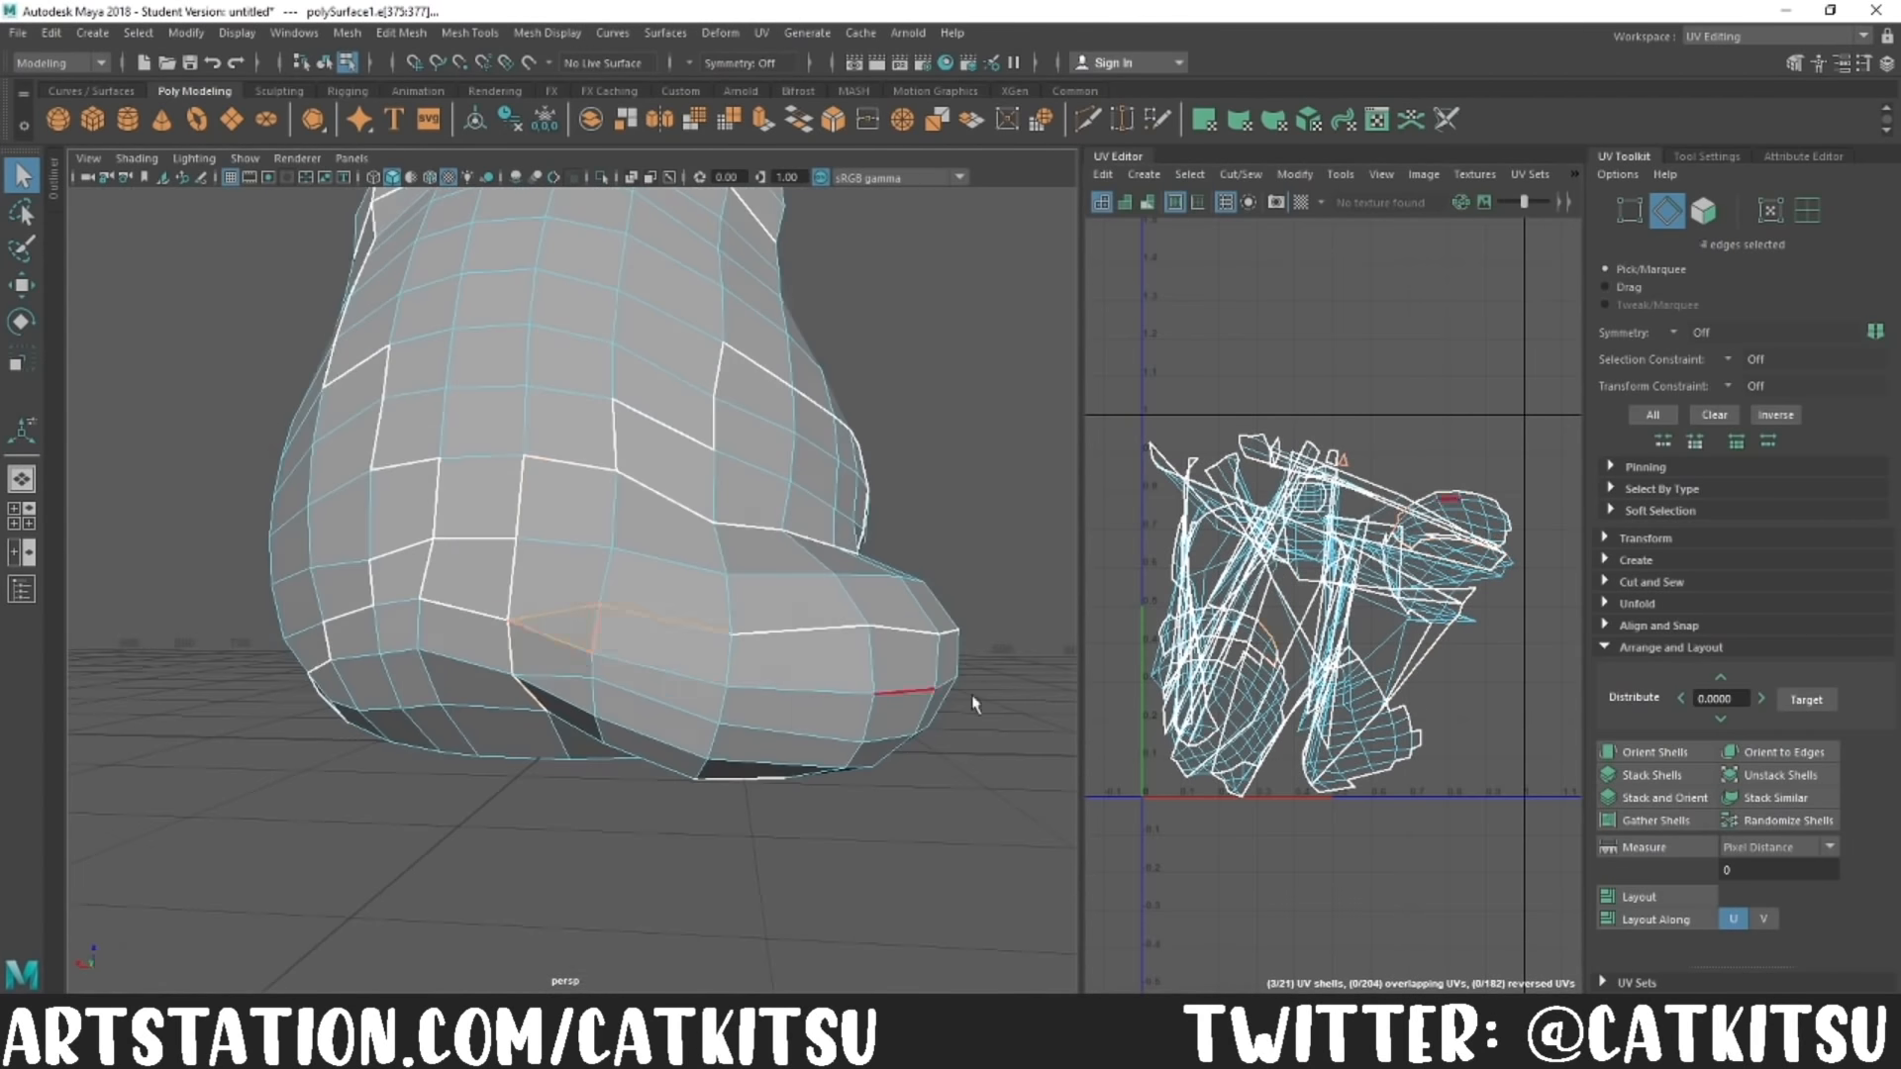
left_click_drag(477, 639, 683, 661, "alt")
left_click(557, 592)
left_click_drag(544, 380, 683, 426, "alt")
right_click_drag(1303, 354, 1233, 382, "shift")
left_click_drag(752, 595, 919, 487, "alt")
right_click_drag(1452, 346, 1376, 372, "shift")
Step: Adjust the red panda's UV shells in the UV layout
left_click_drag(556, 530, 633, 465, "alt")
left_click(585, 513)
left_click(1384, 631)
left_click(1561, 632)
left_click(1645, 539)
right_click_drag(1386, 435, 1497, 402, "alt")
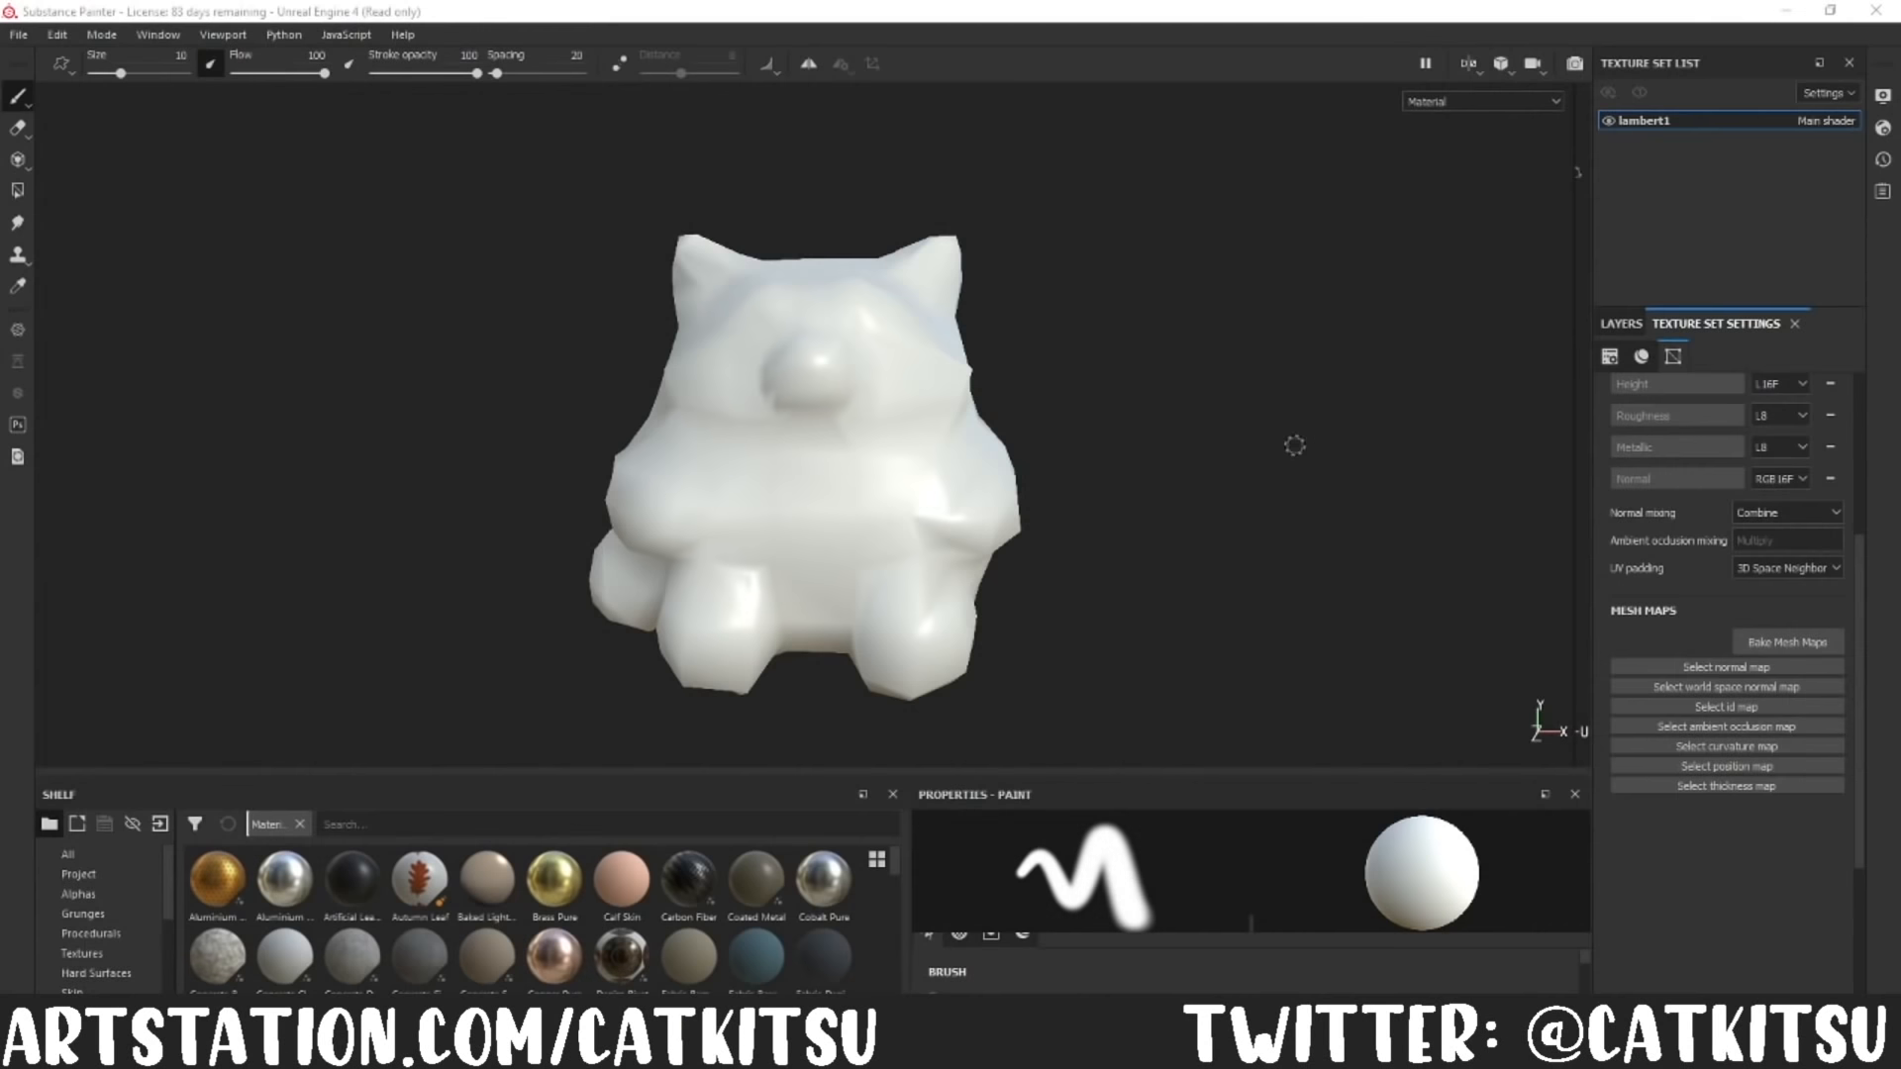
Step: Switch to Substance Painter and set the mesh map bake to 4096 output size with Subsampling 8x8 antialiasing
mouse_move(1159, 502)
left_mouse_down("alt")
mouse_move(1206, 518)
mouse_move(1357, 485)
mouse_move(1193, 509)
left_mouse_up("alt")
mouse_move(1192, 509)
middle_mouse_down("alt")
mouse_move(1165, 463)
mouse_move(1168, 487)
middle_mouse_up("alt")
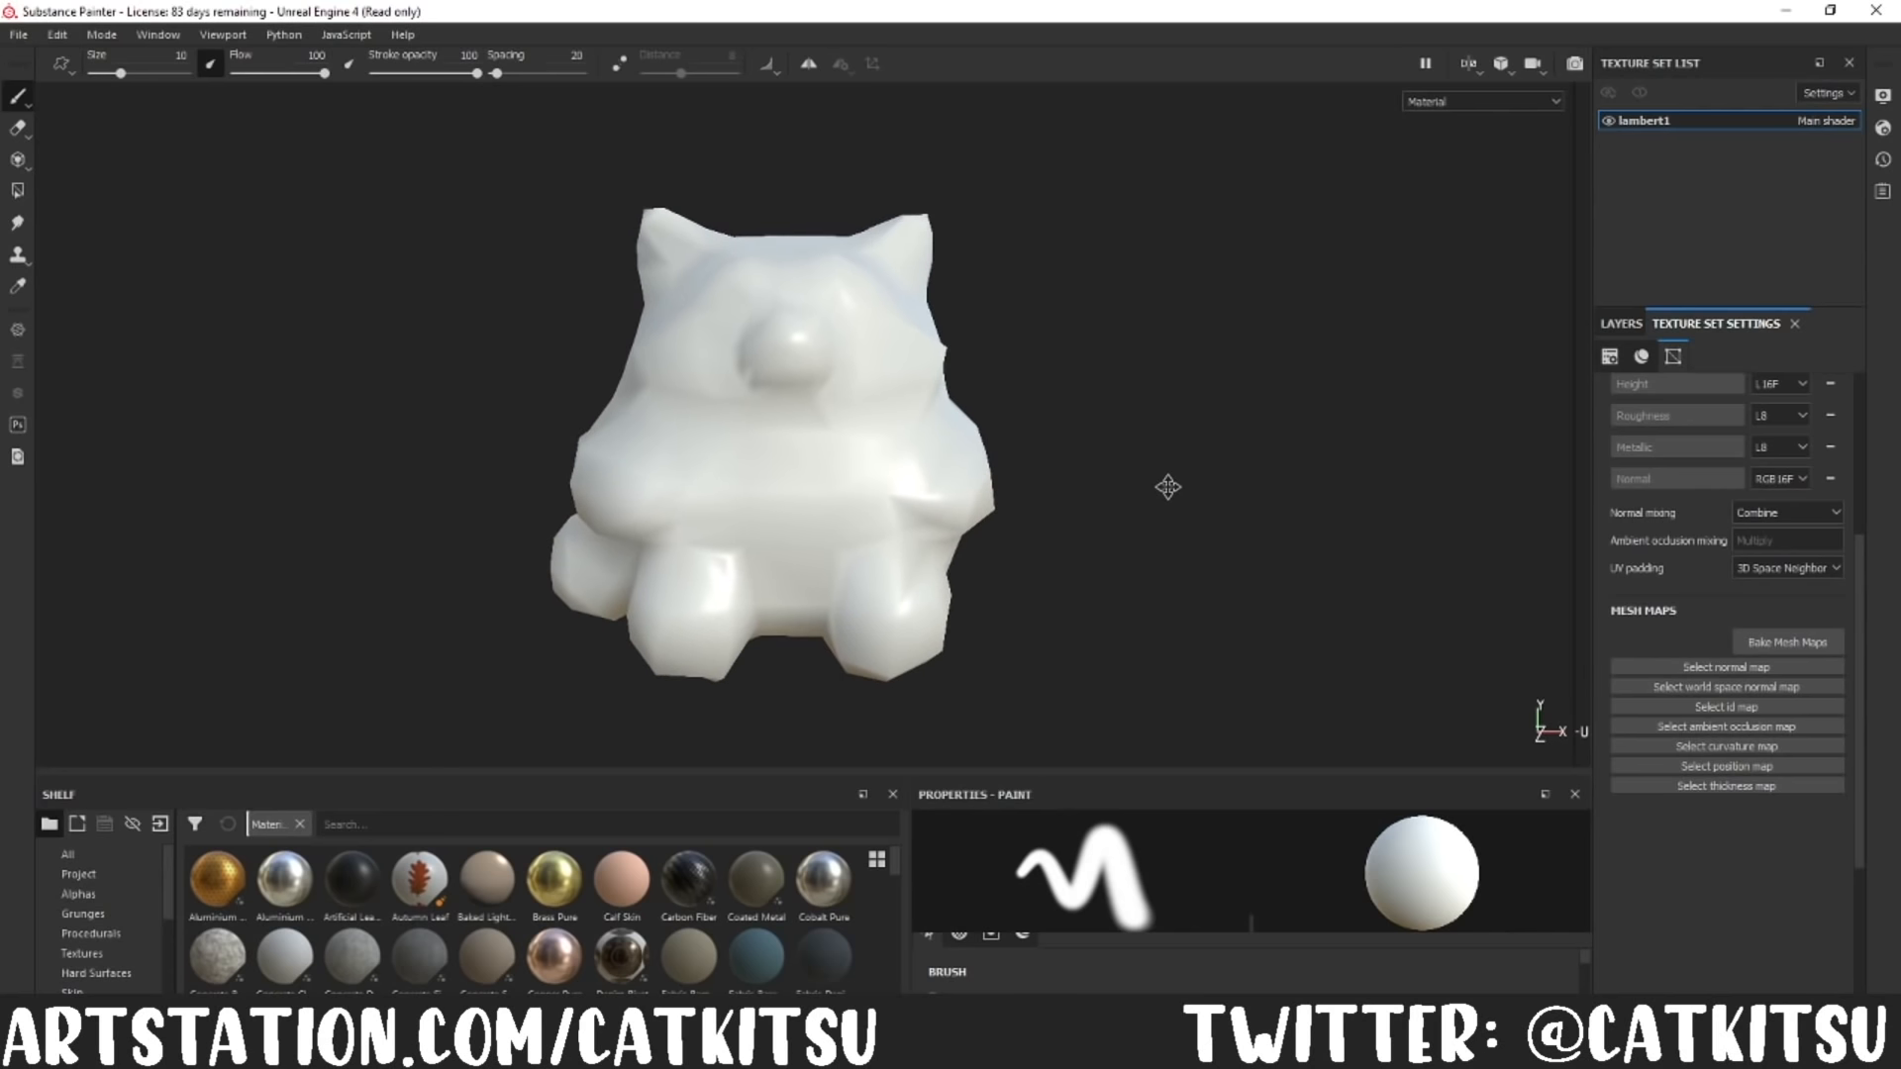
left_click(1767, 643)
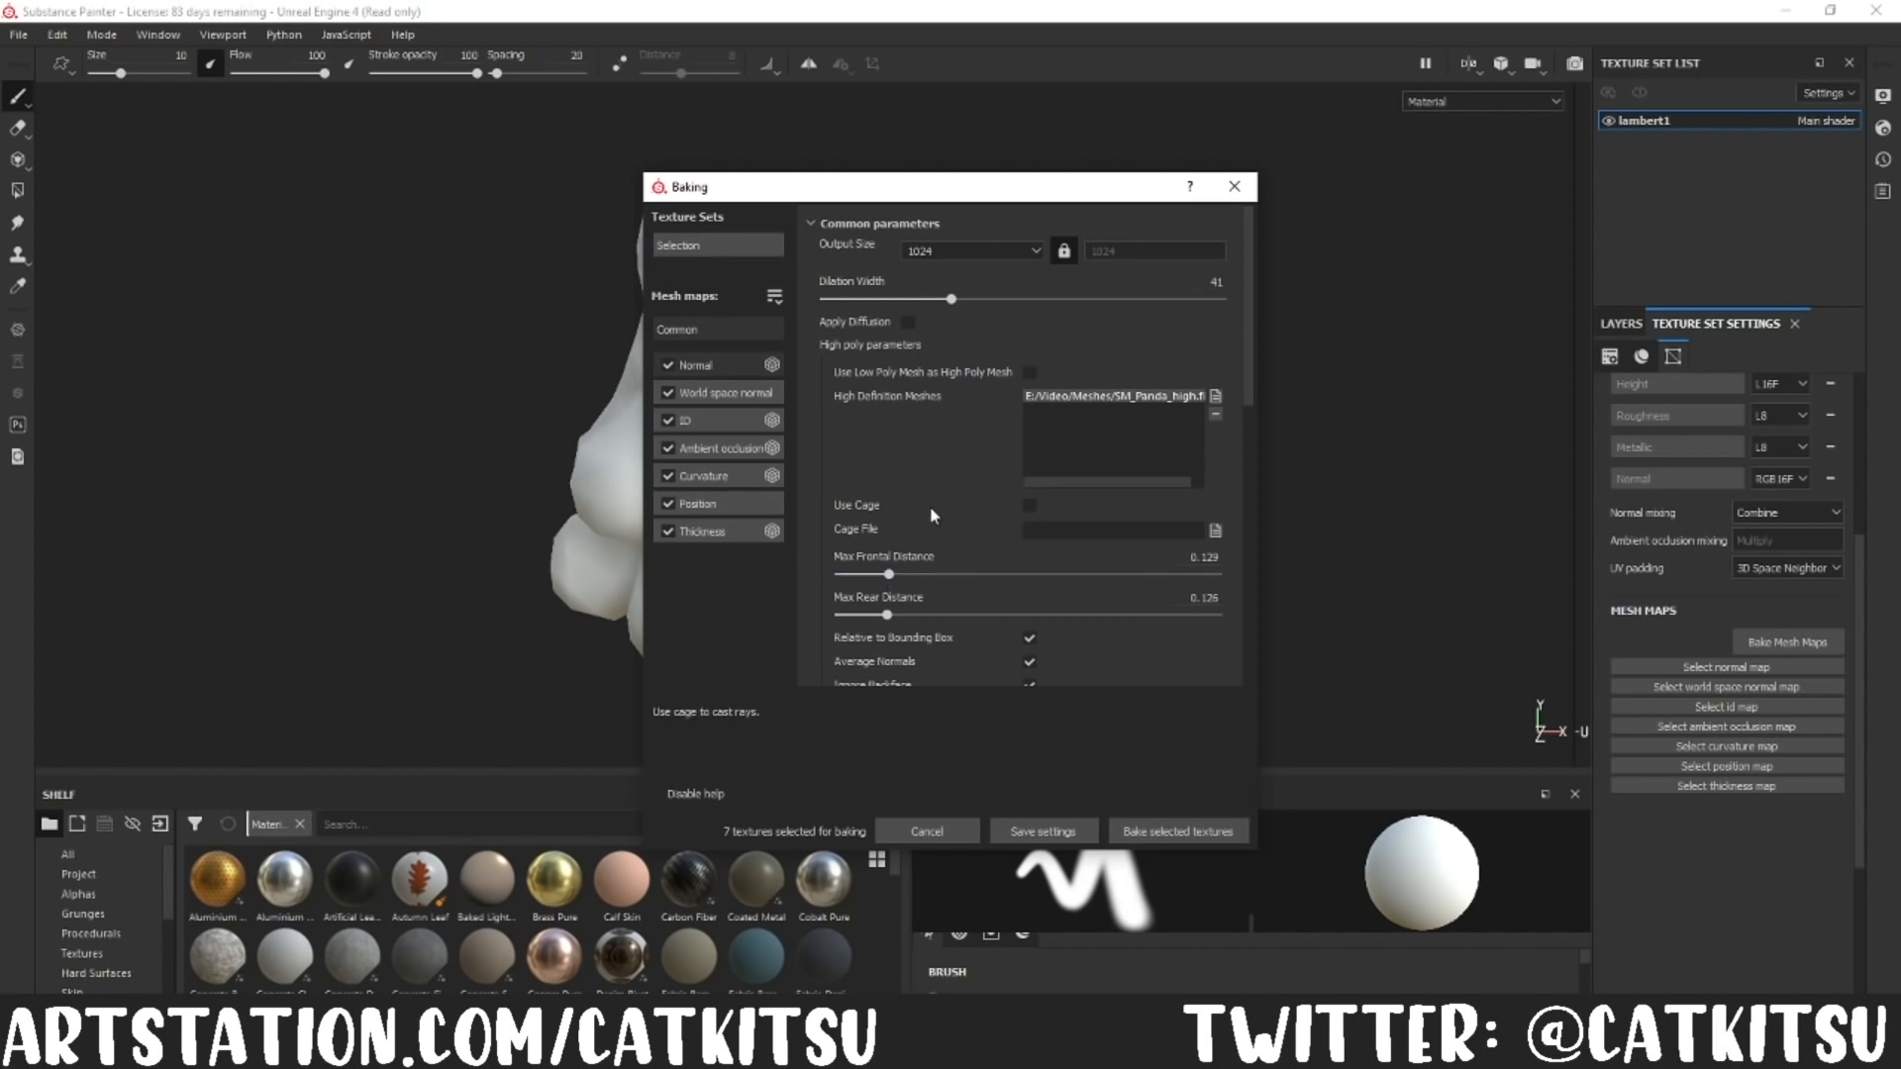
left_click(983, 252)
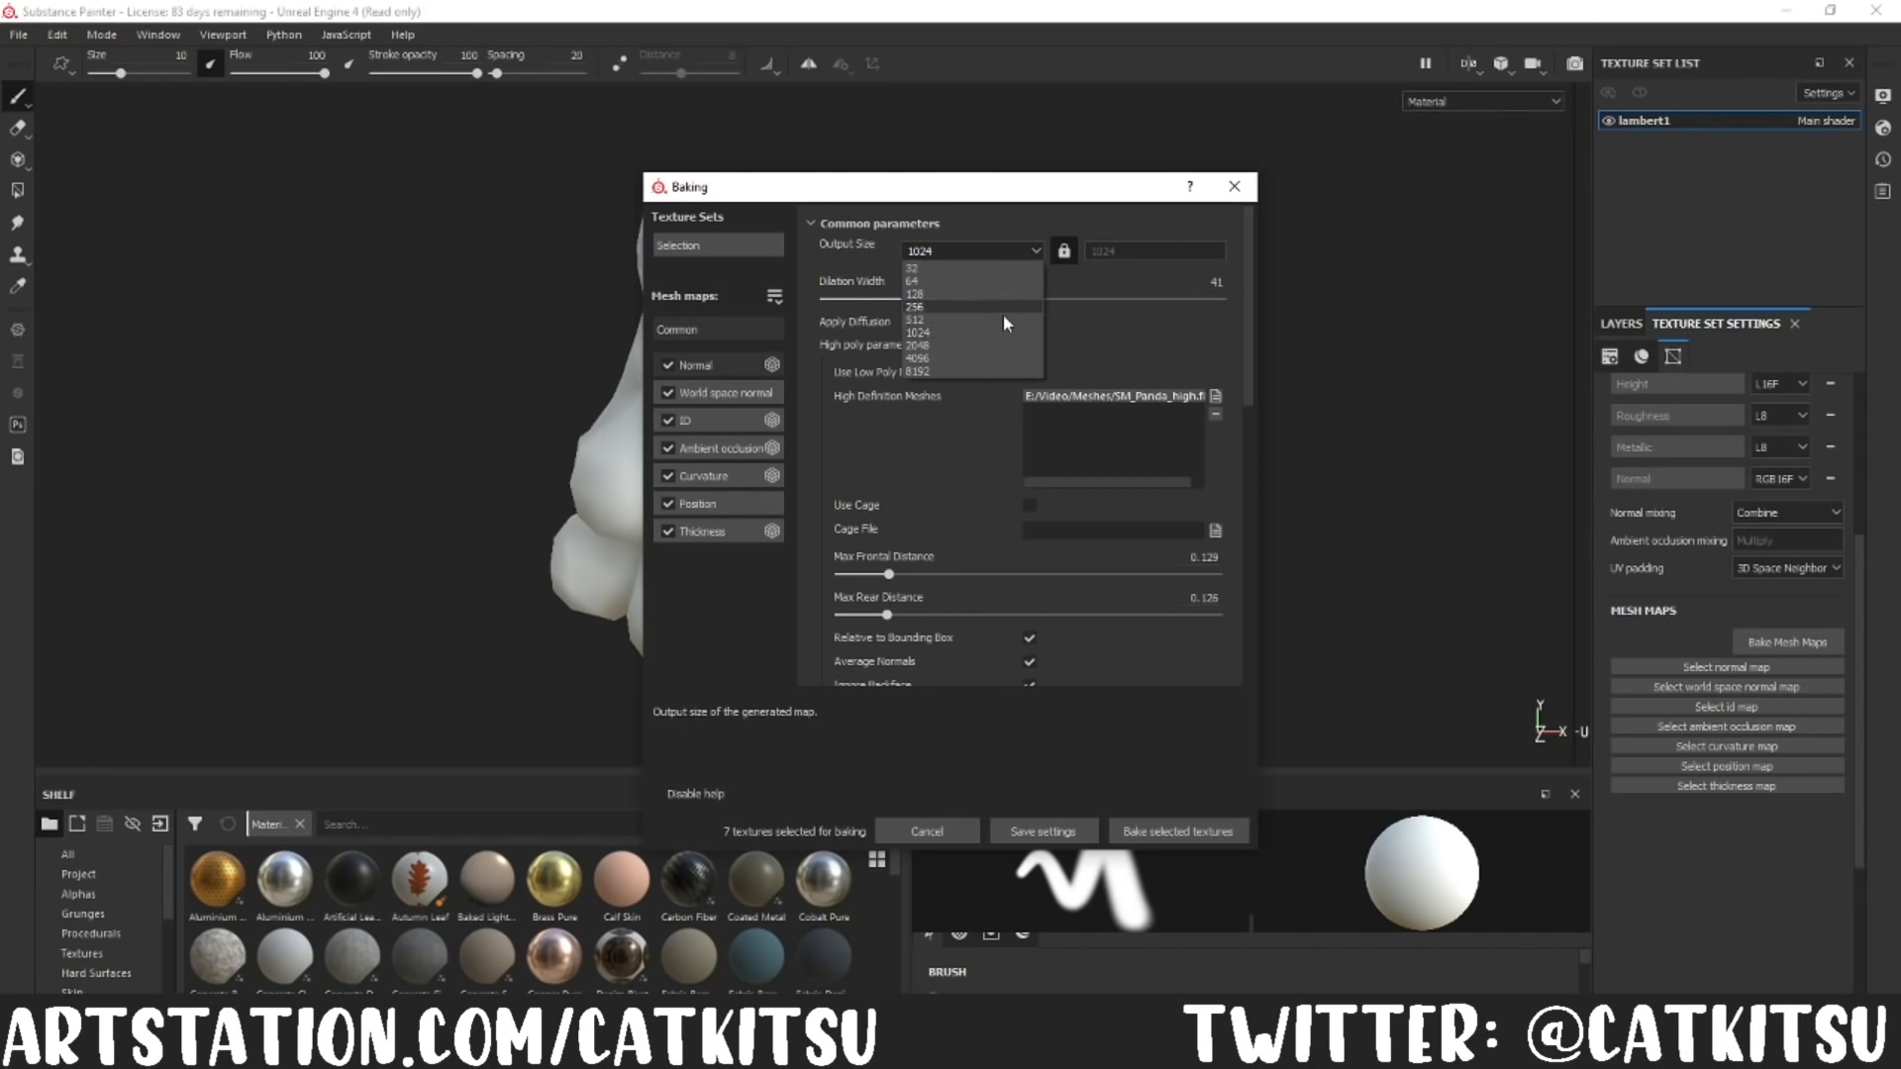
left_click(921, 362)
scroll(1049, 559, "down", 3)
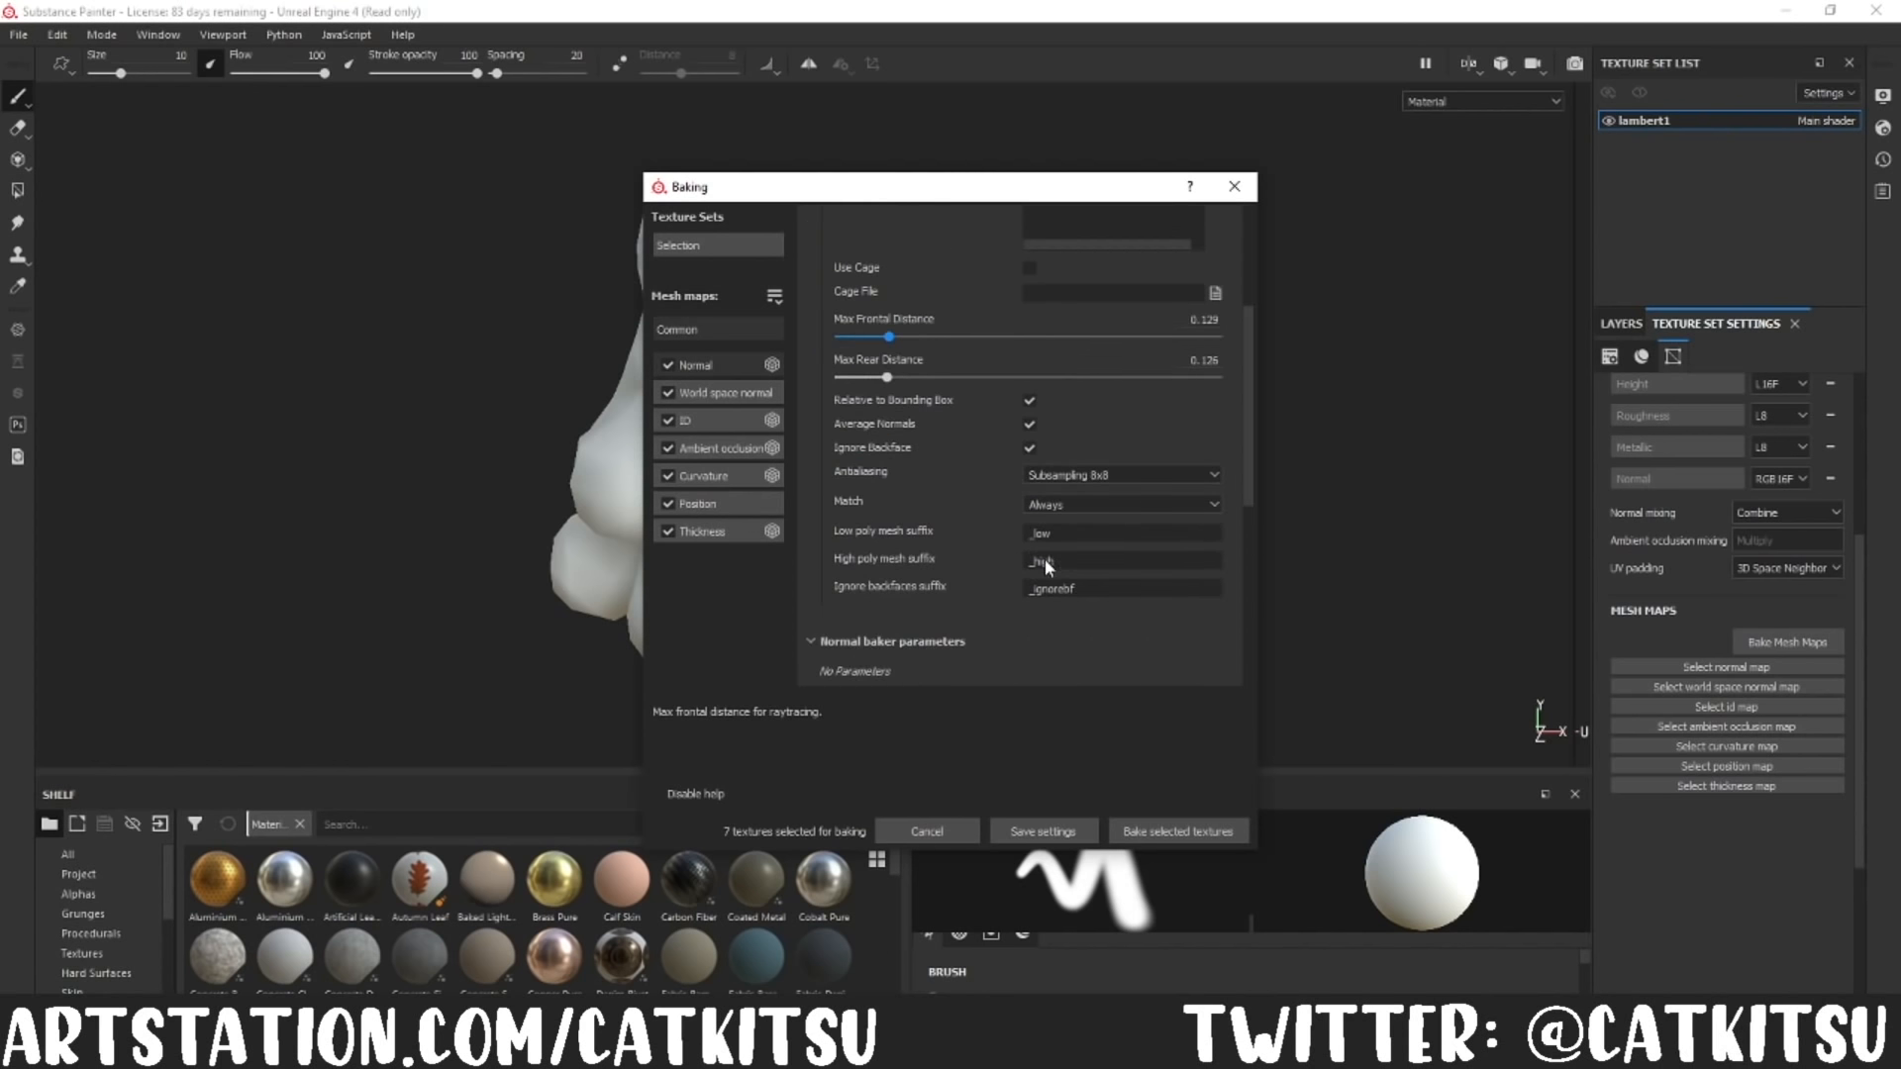
left_click(1070, 476)
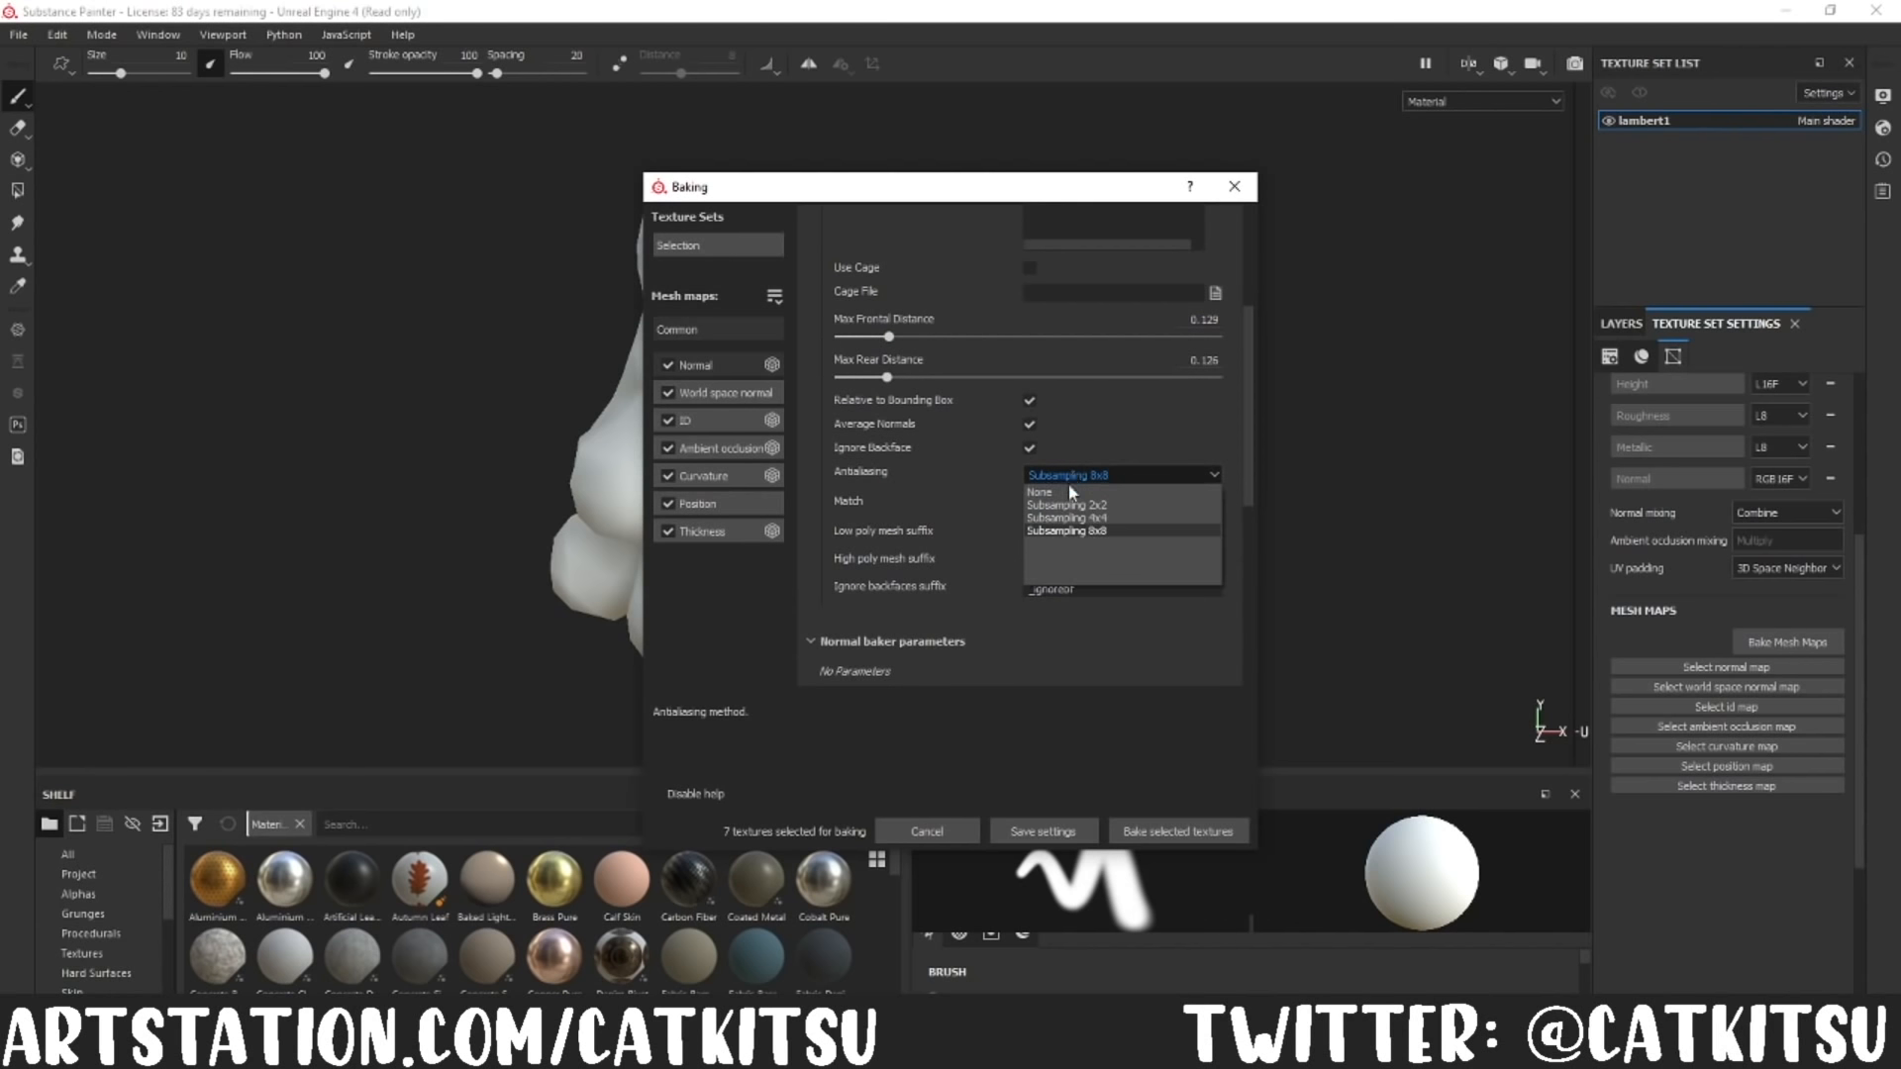
left_click(1057, 533)
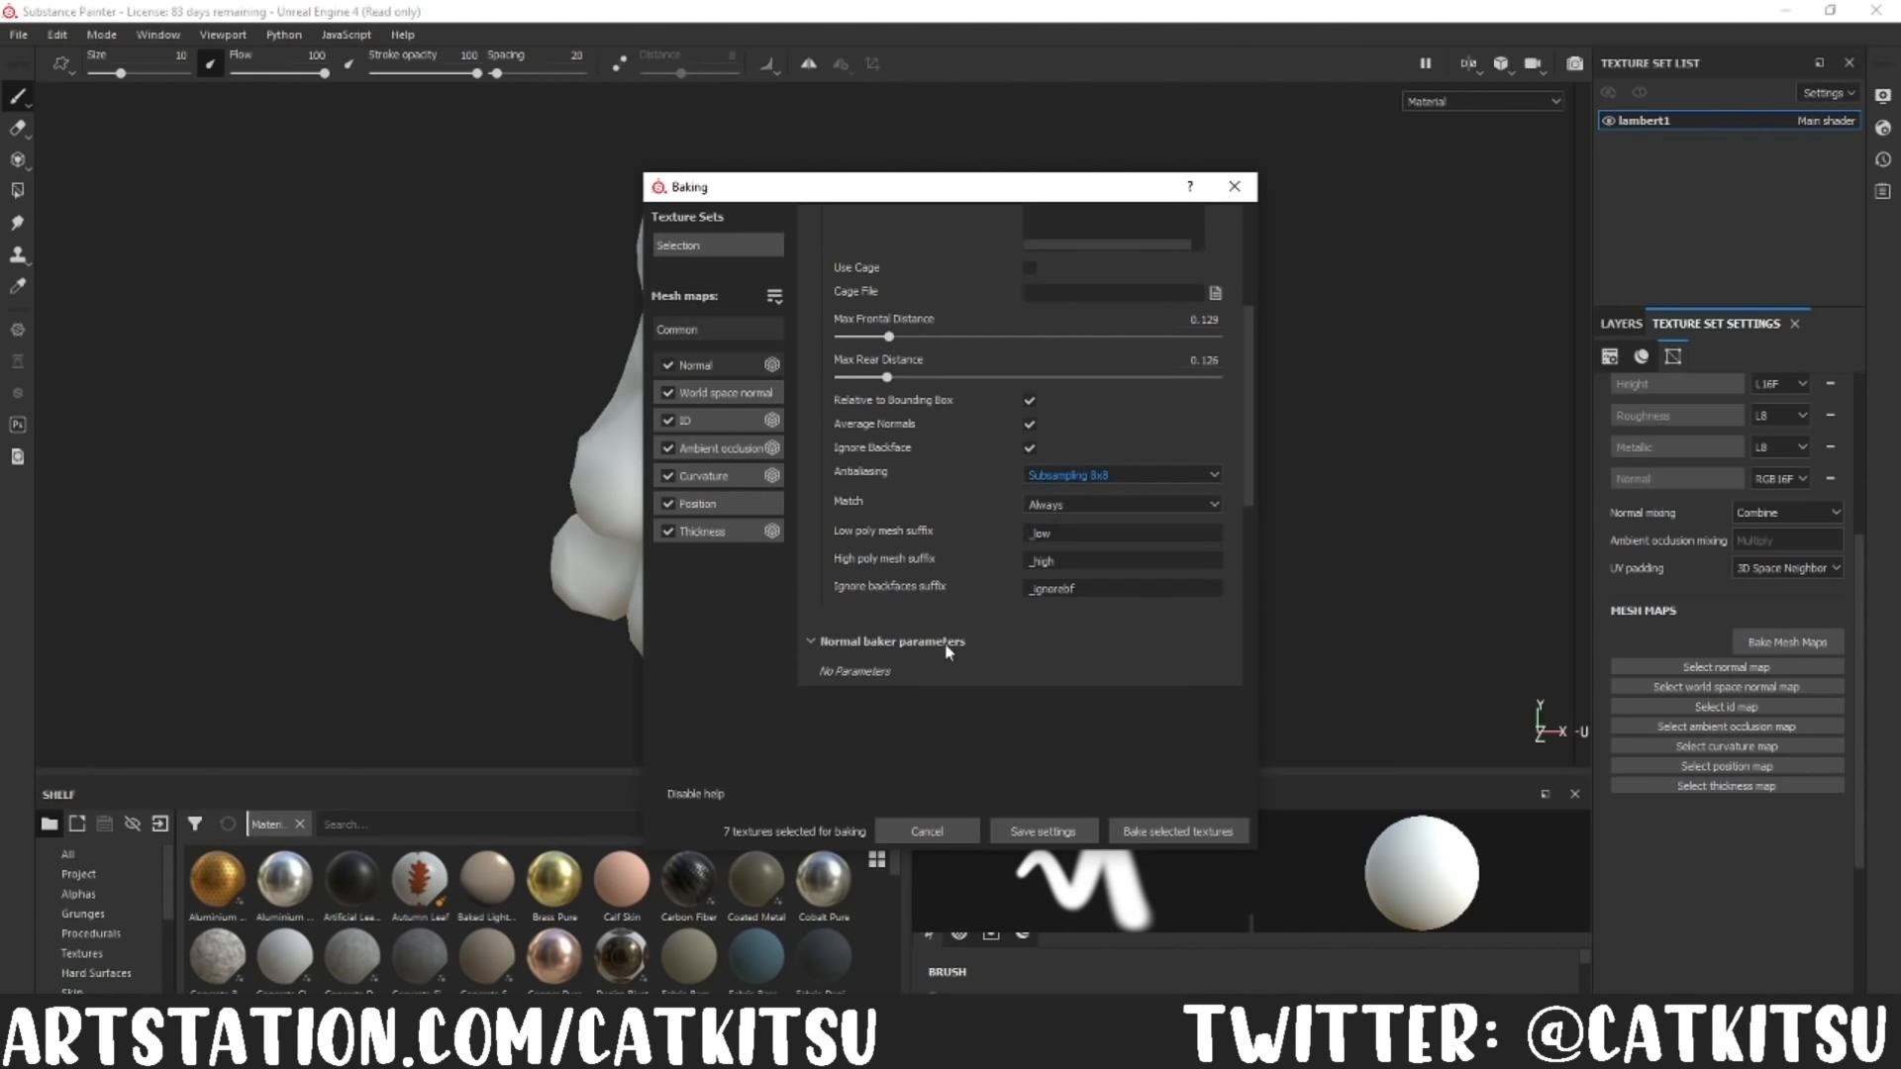
scroll(944, 653, "up", 3)
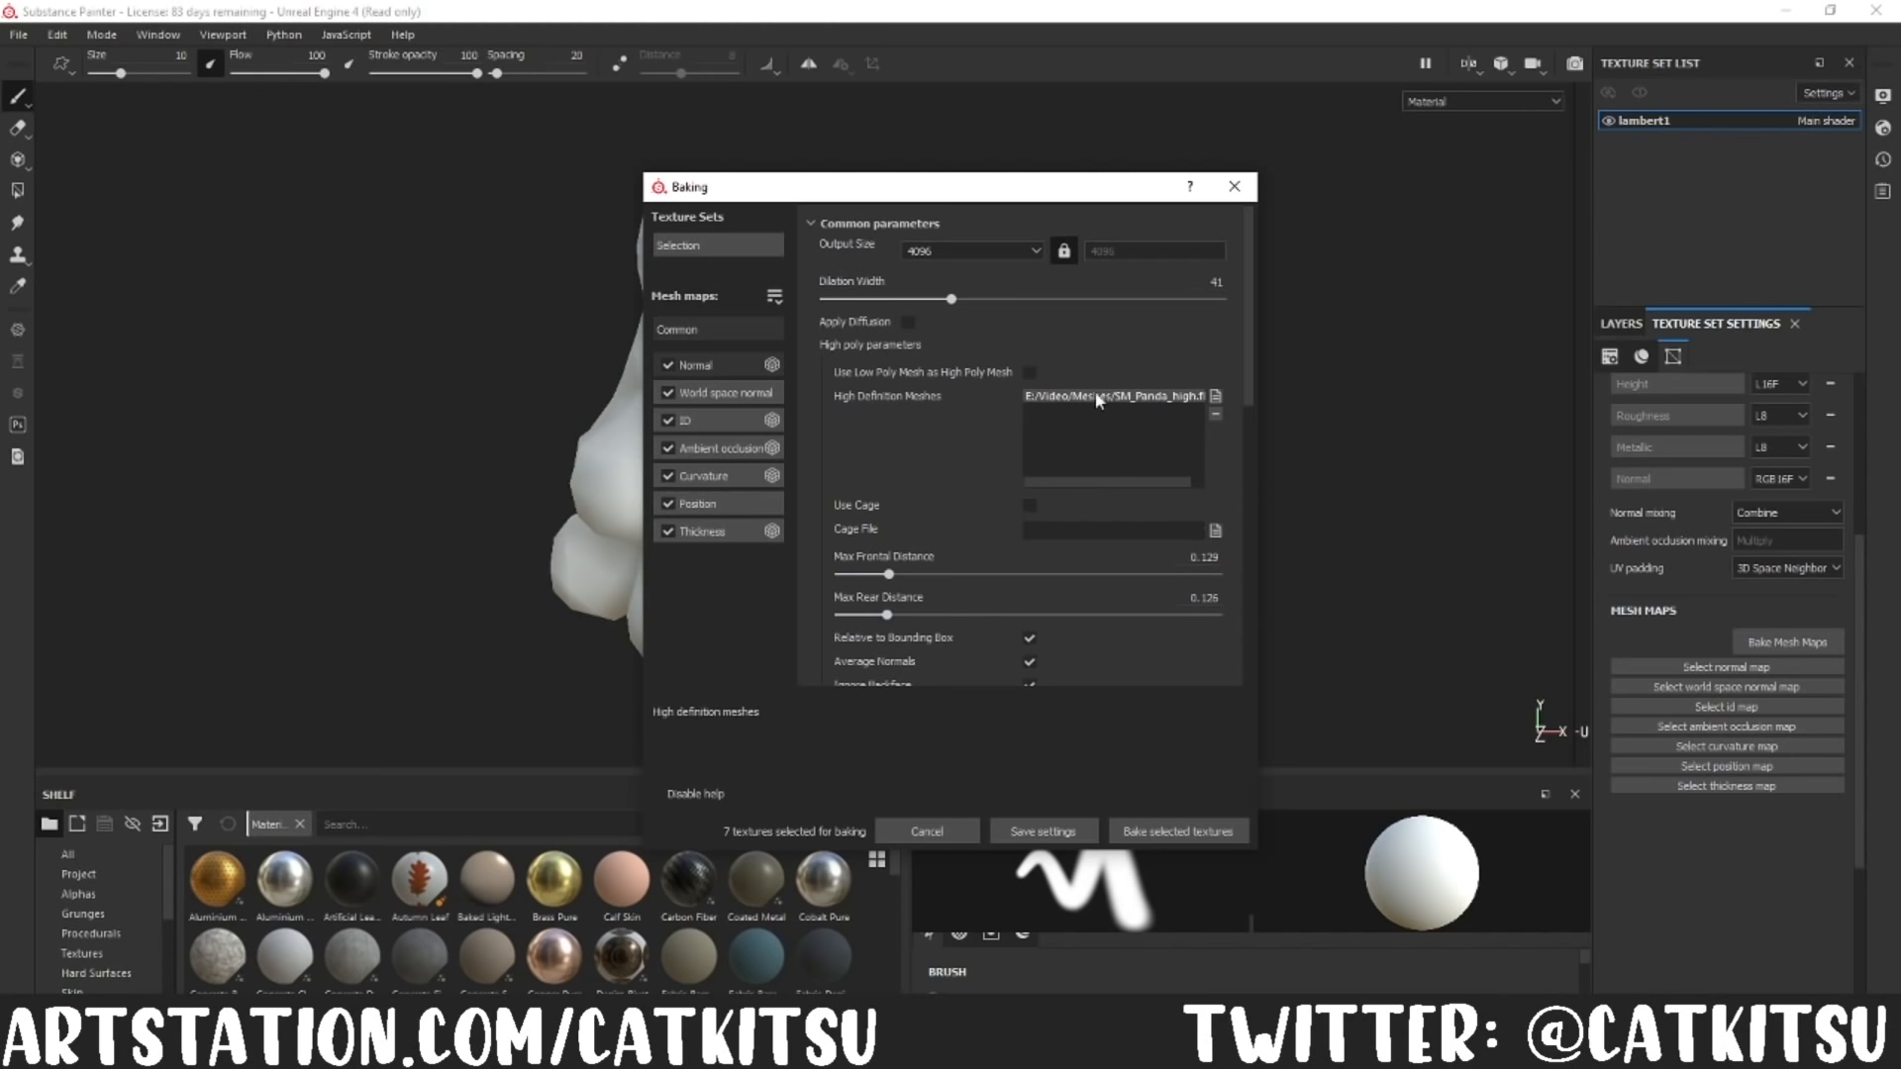
Step: Bake the selected mesh maps for the lambert1 texture set from the SM_Panda_high mesh
left_click(1136, 825)
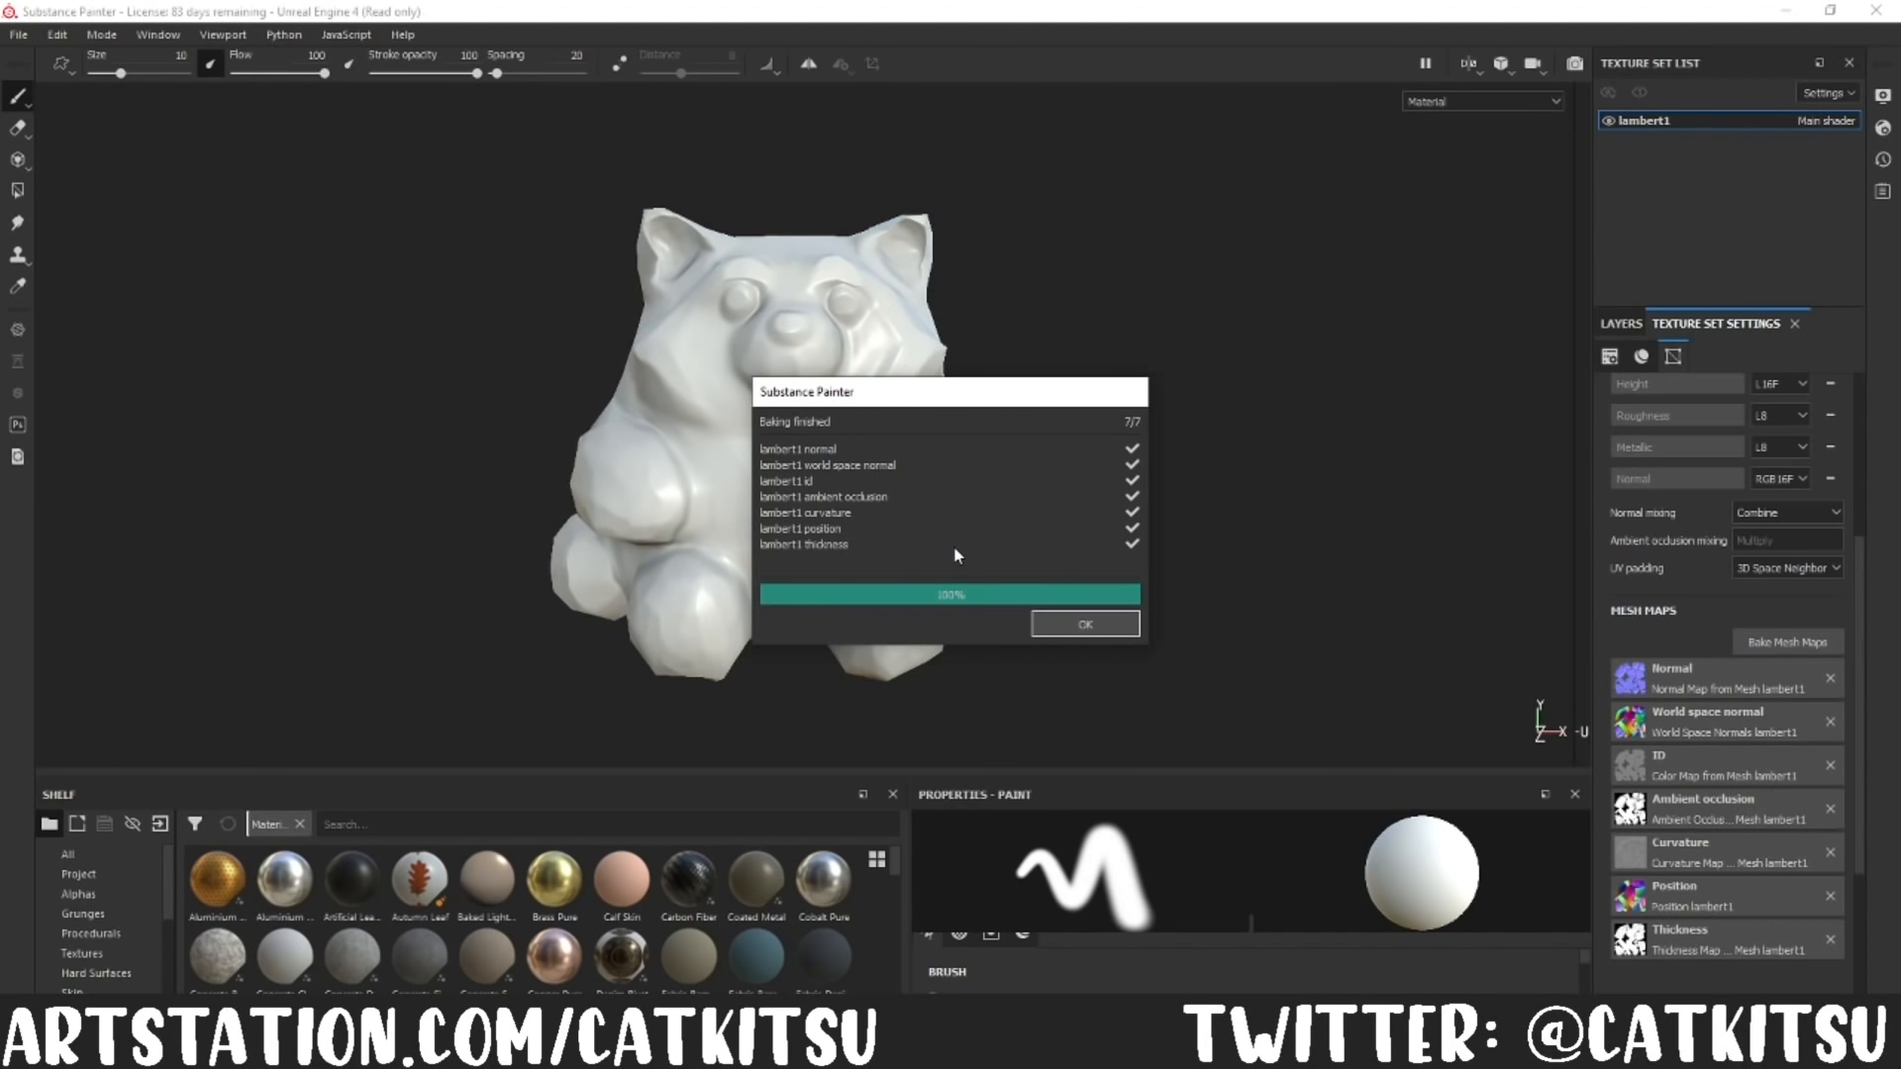
left_click(1072, 630)
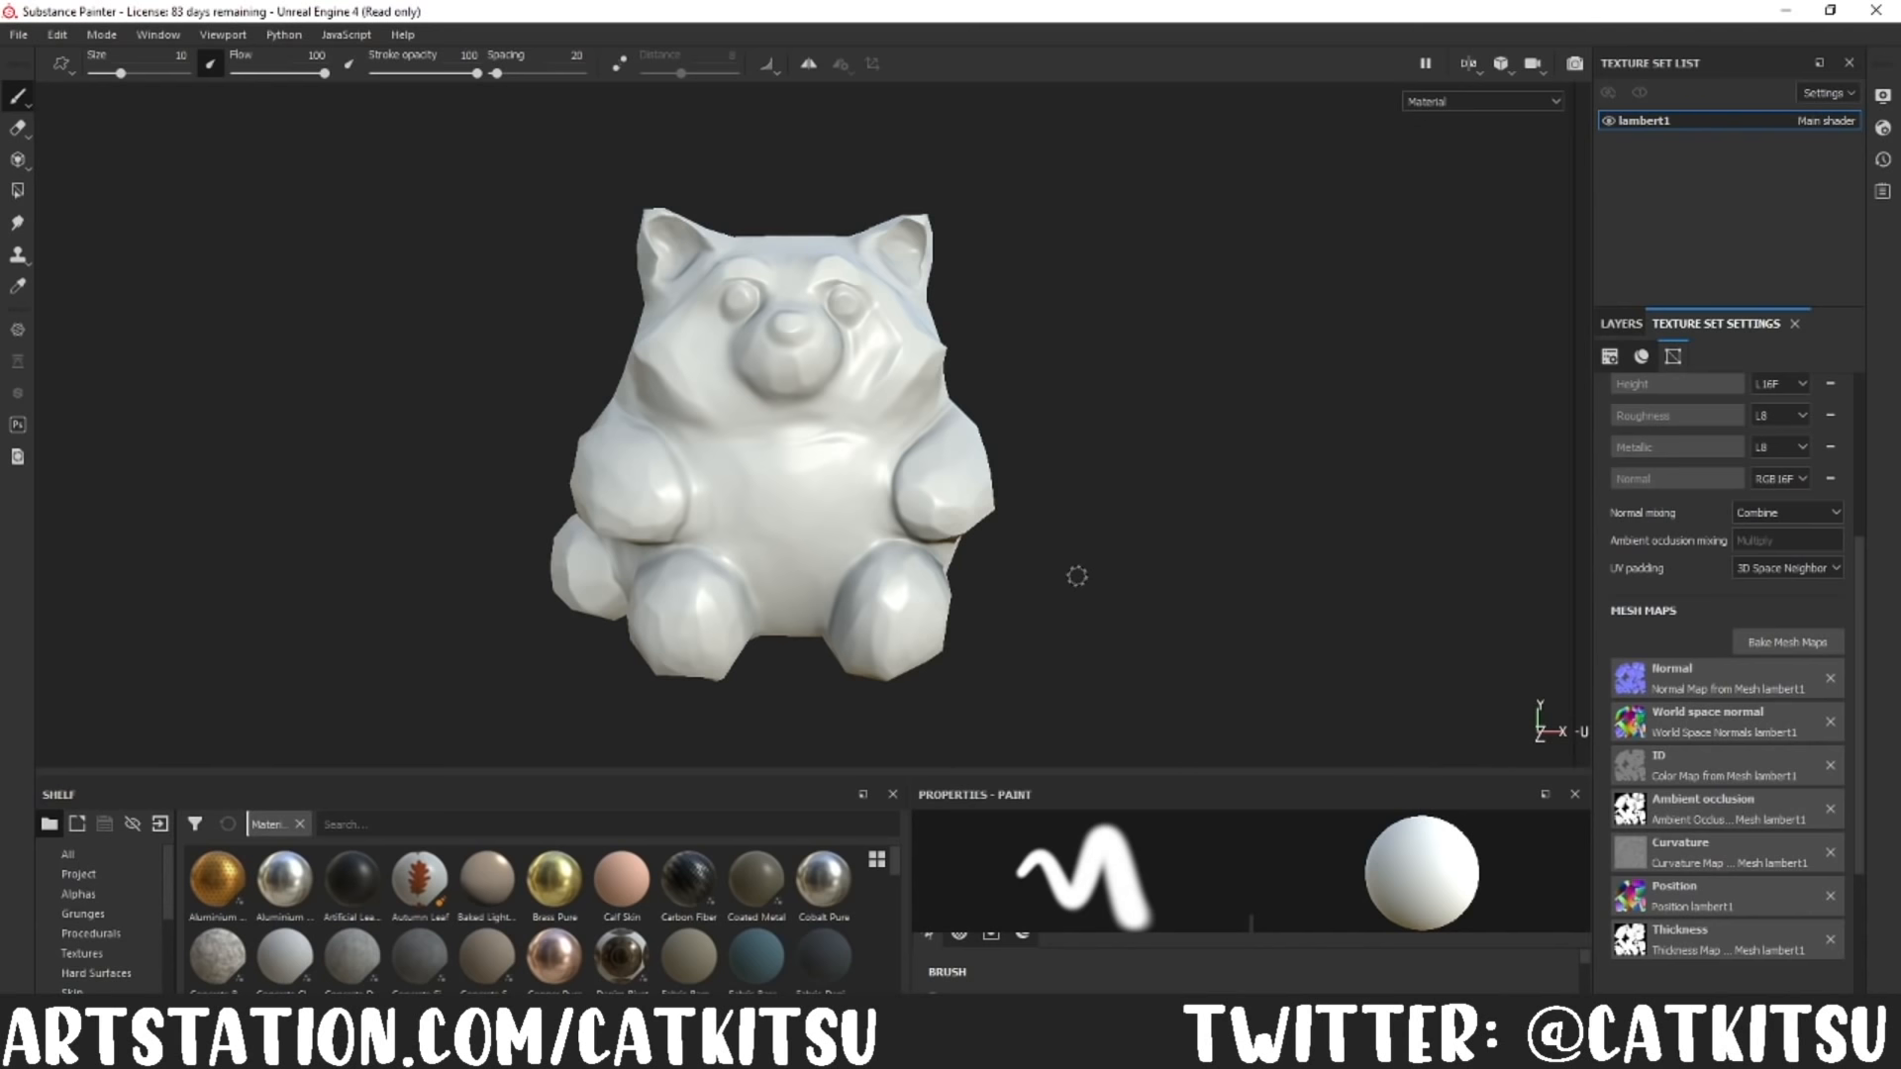
left_click_drag(1112, 538, 1350, 517, "alt")
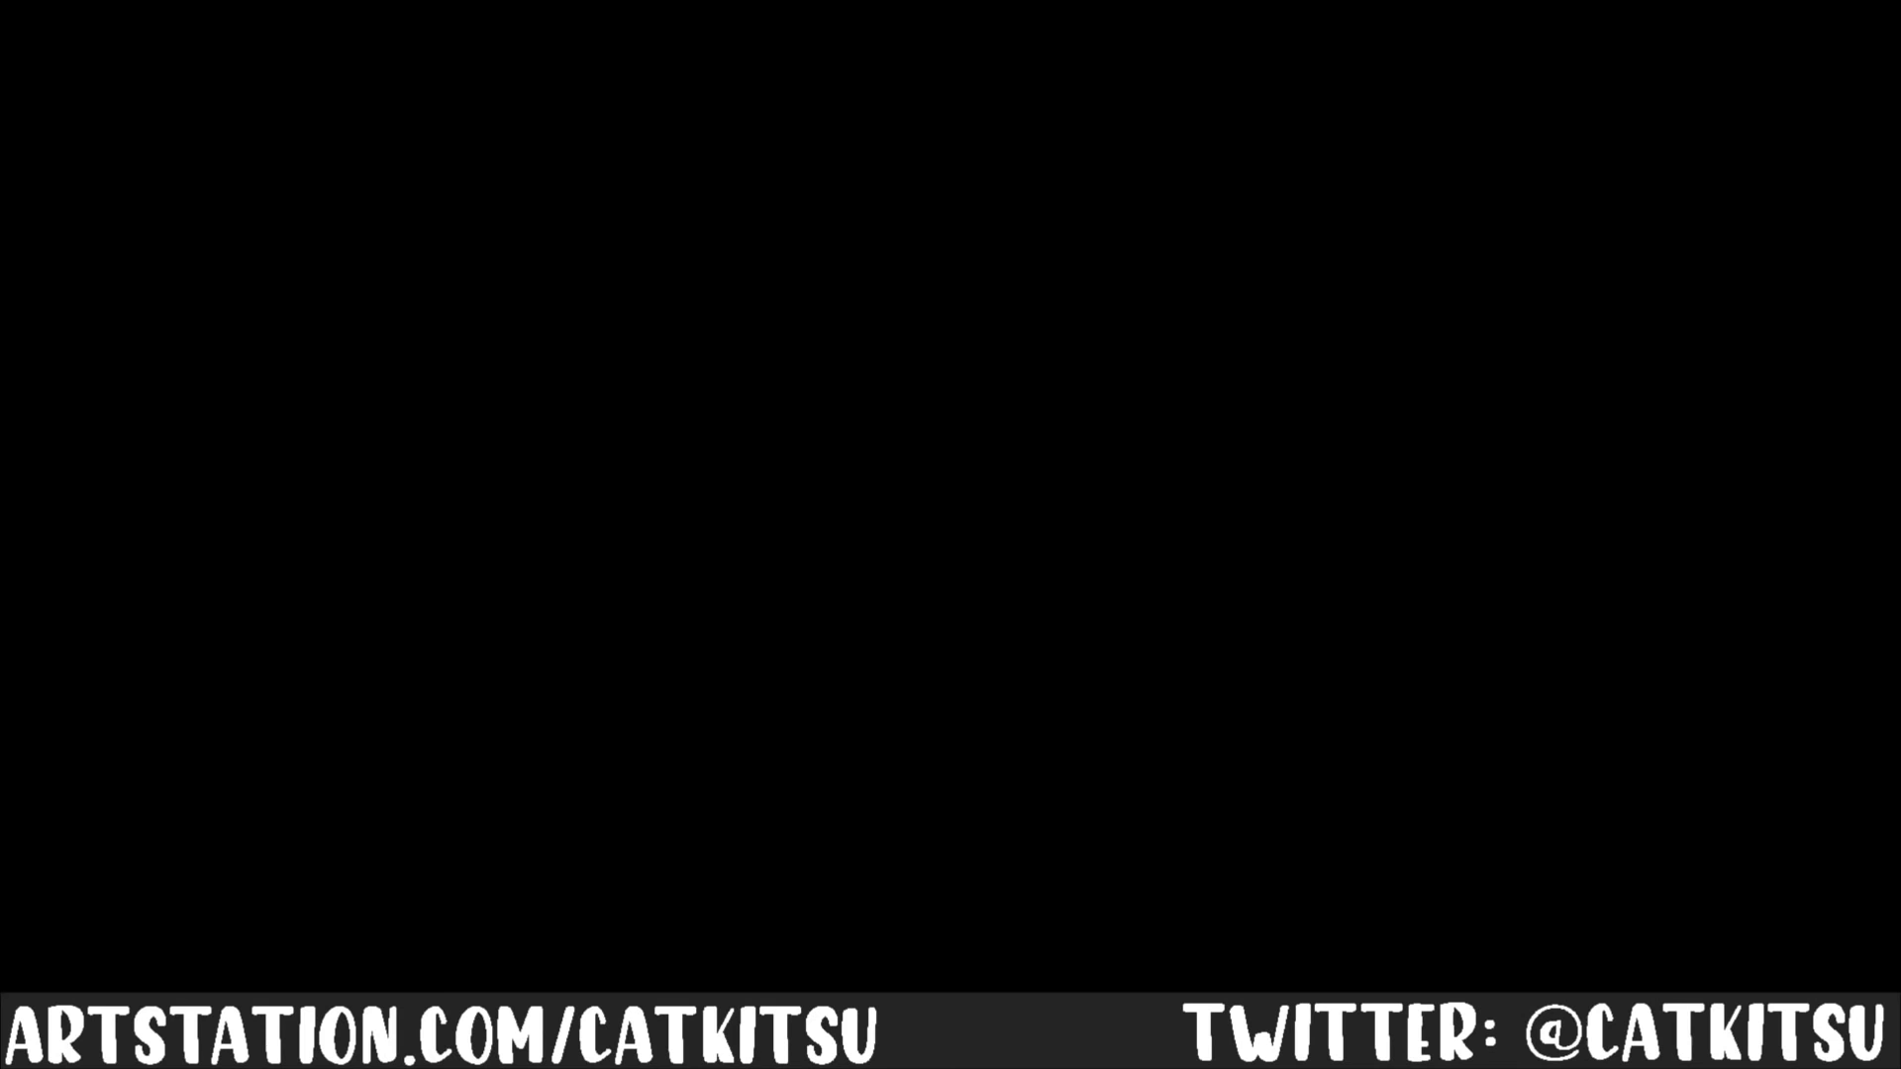
Step: Give the fill layer a dark blue-grey colour and a roughness of 1, and rename it Base Colour
scroll(1103, 878, "up", 2)
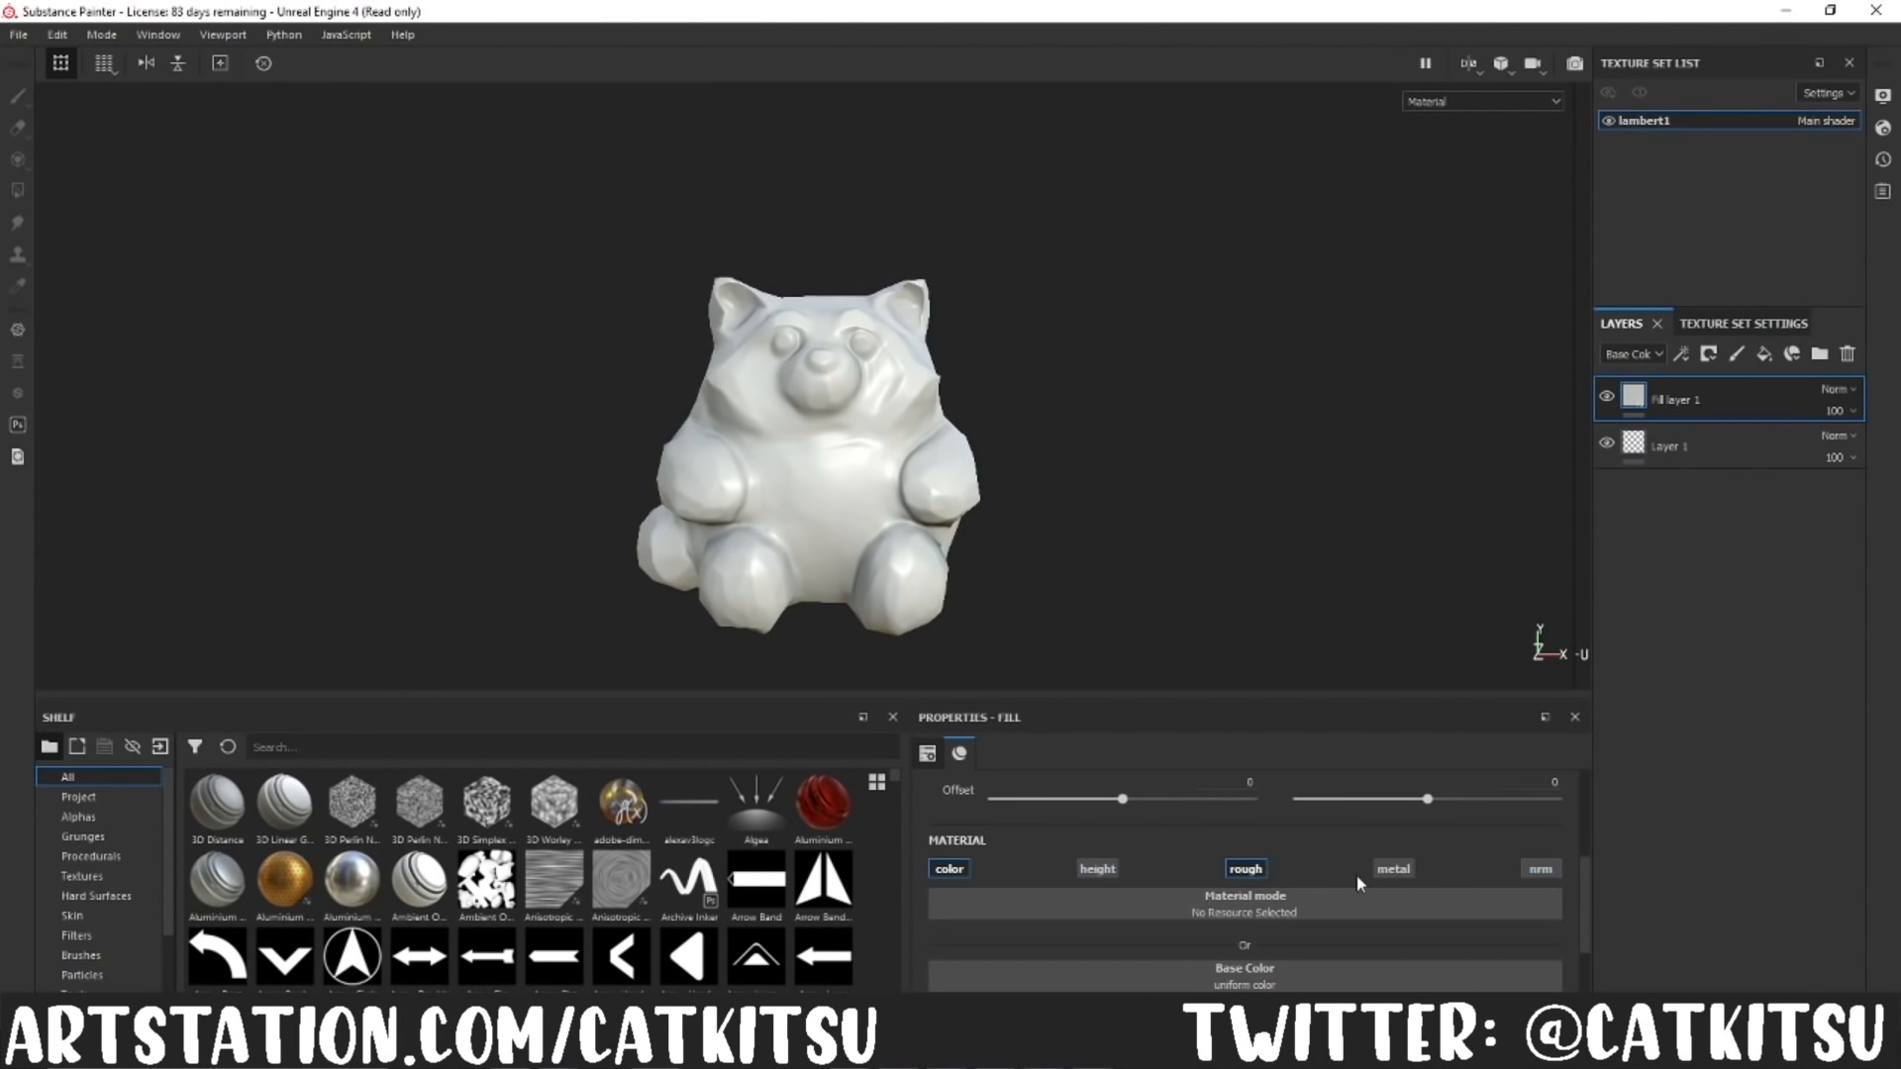
scroll(1359, 879, "down", 3)
left_click(1414, 882)
left_click(1296, 789)
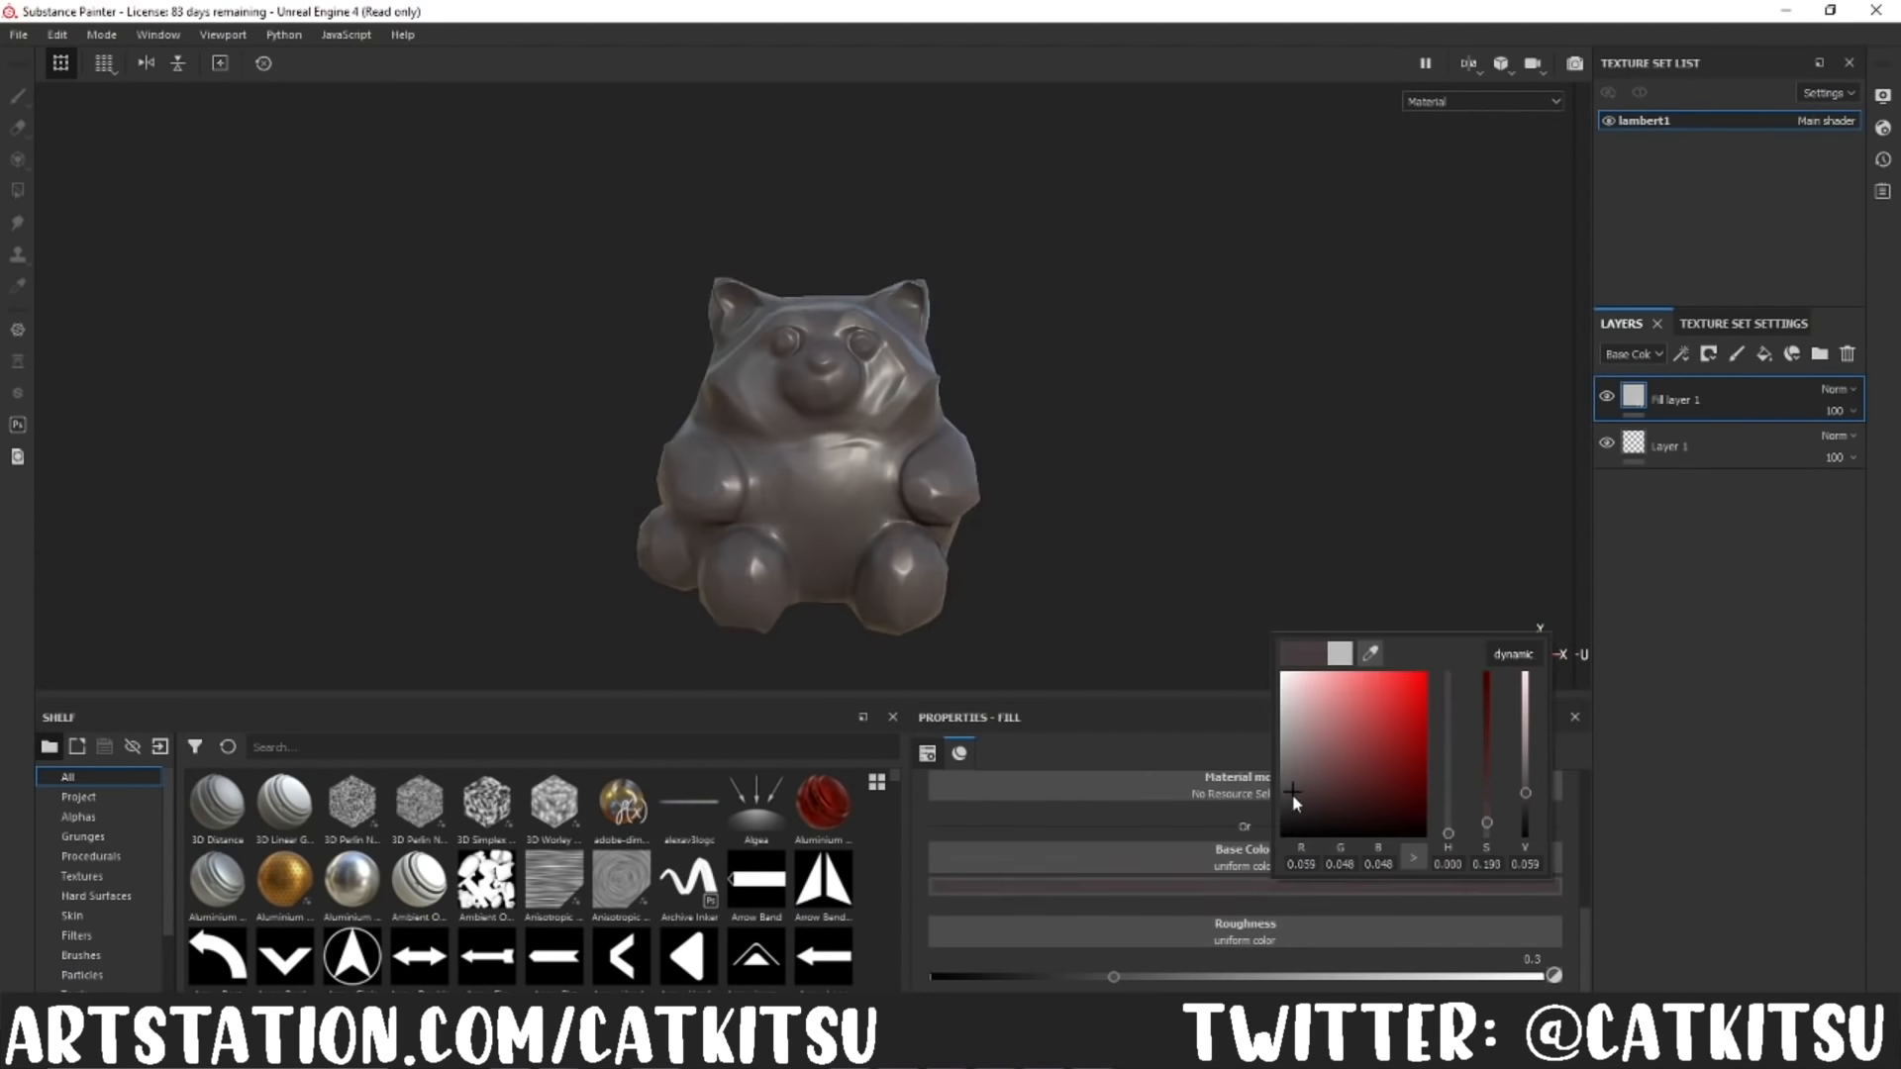
left_click_drag(1466, 977, 1554, 977)
left_click(1328, 890)
left_click_drag(1369, 842, 1365, 759)
left_click_drag(1208, 811, 1216, 814)
double_click(1675, 399)
type("Ba")
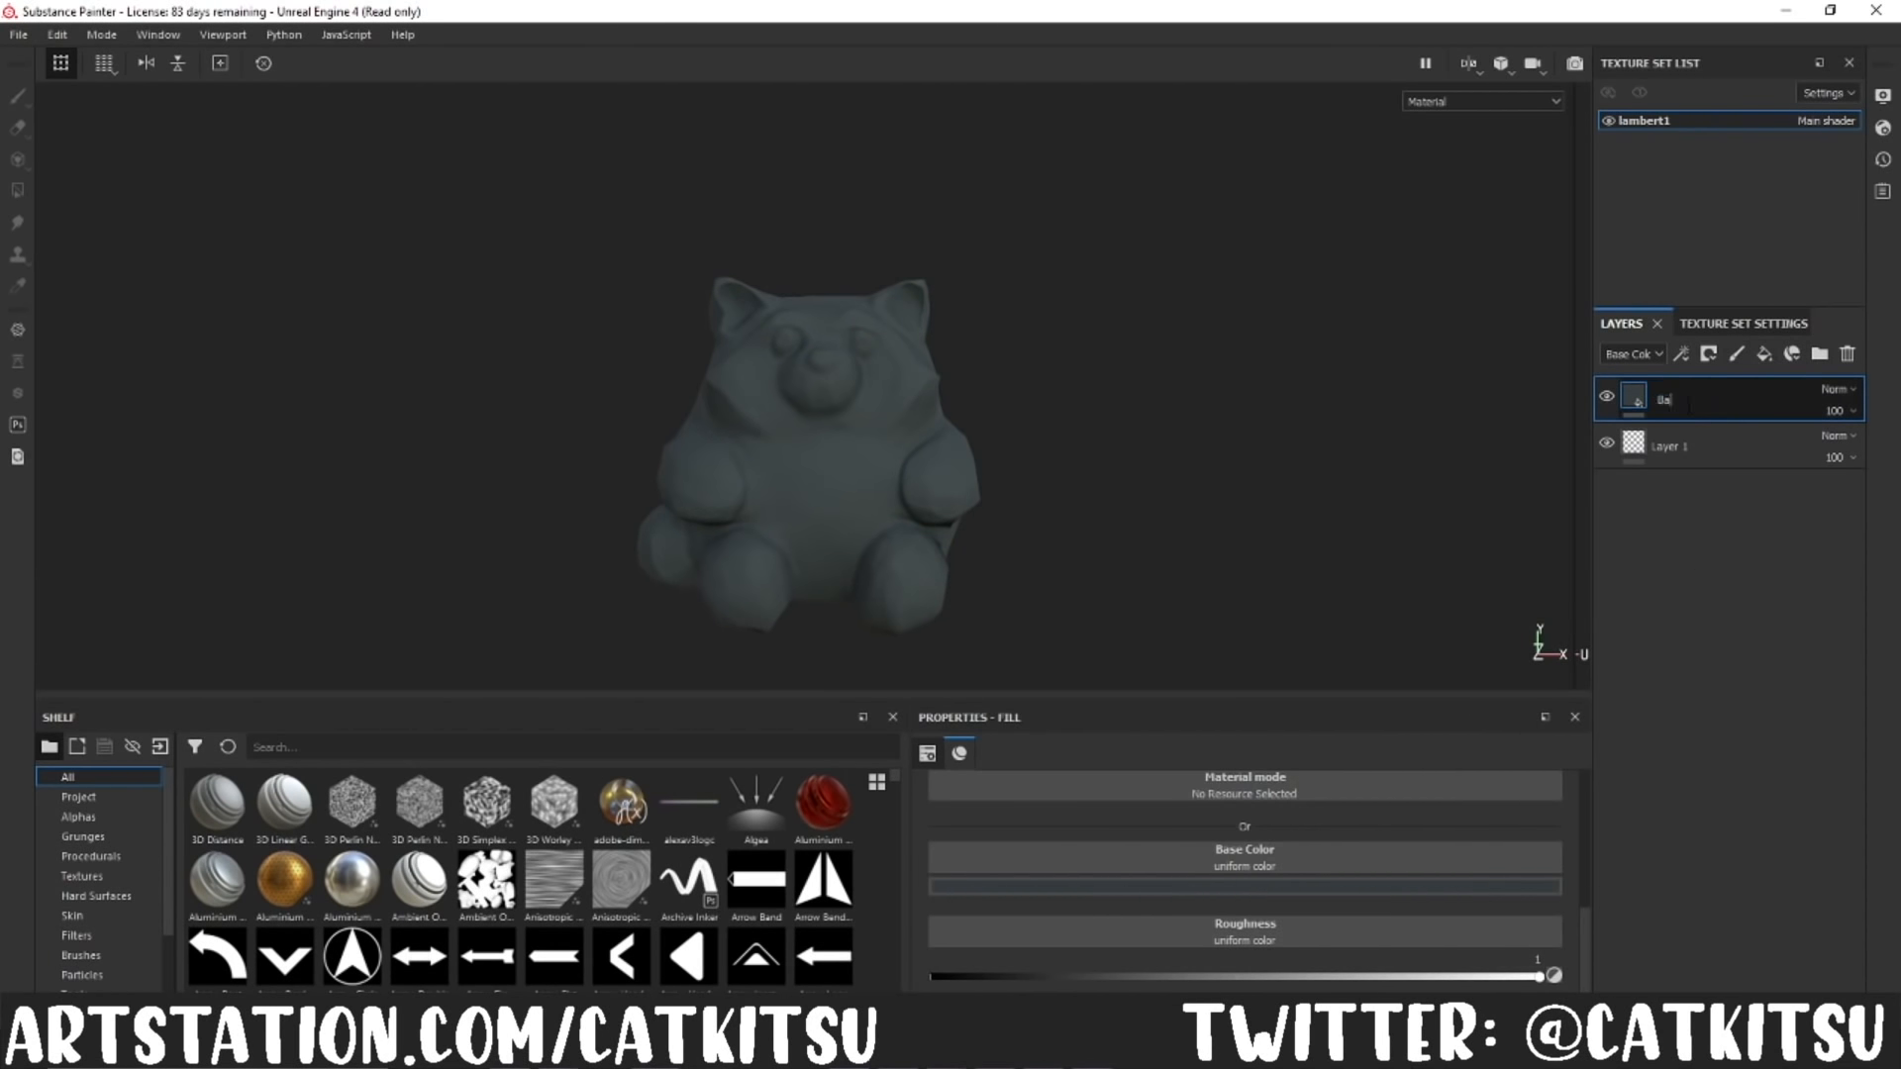
Step: Add a fill layer with a black mask above Base Colour and limit it to the colour channel
left_click(1763, 354)
right_click(1636, 398)
left_click(1684, 415)
scroll(1272, 876, "up", 2)
left_click(1098, 930)
left_click(1246, 932)
left_click(1404, 936)
left_click(1541, 930)
Step: Add a fill to the layer's mask using Grunge Dirt Splats and lower its balance
right_click(1669, 400)
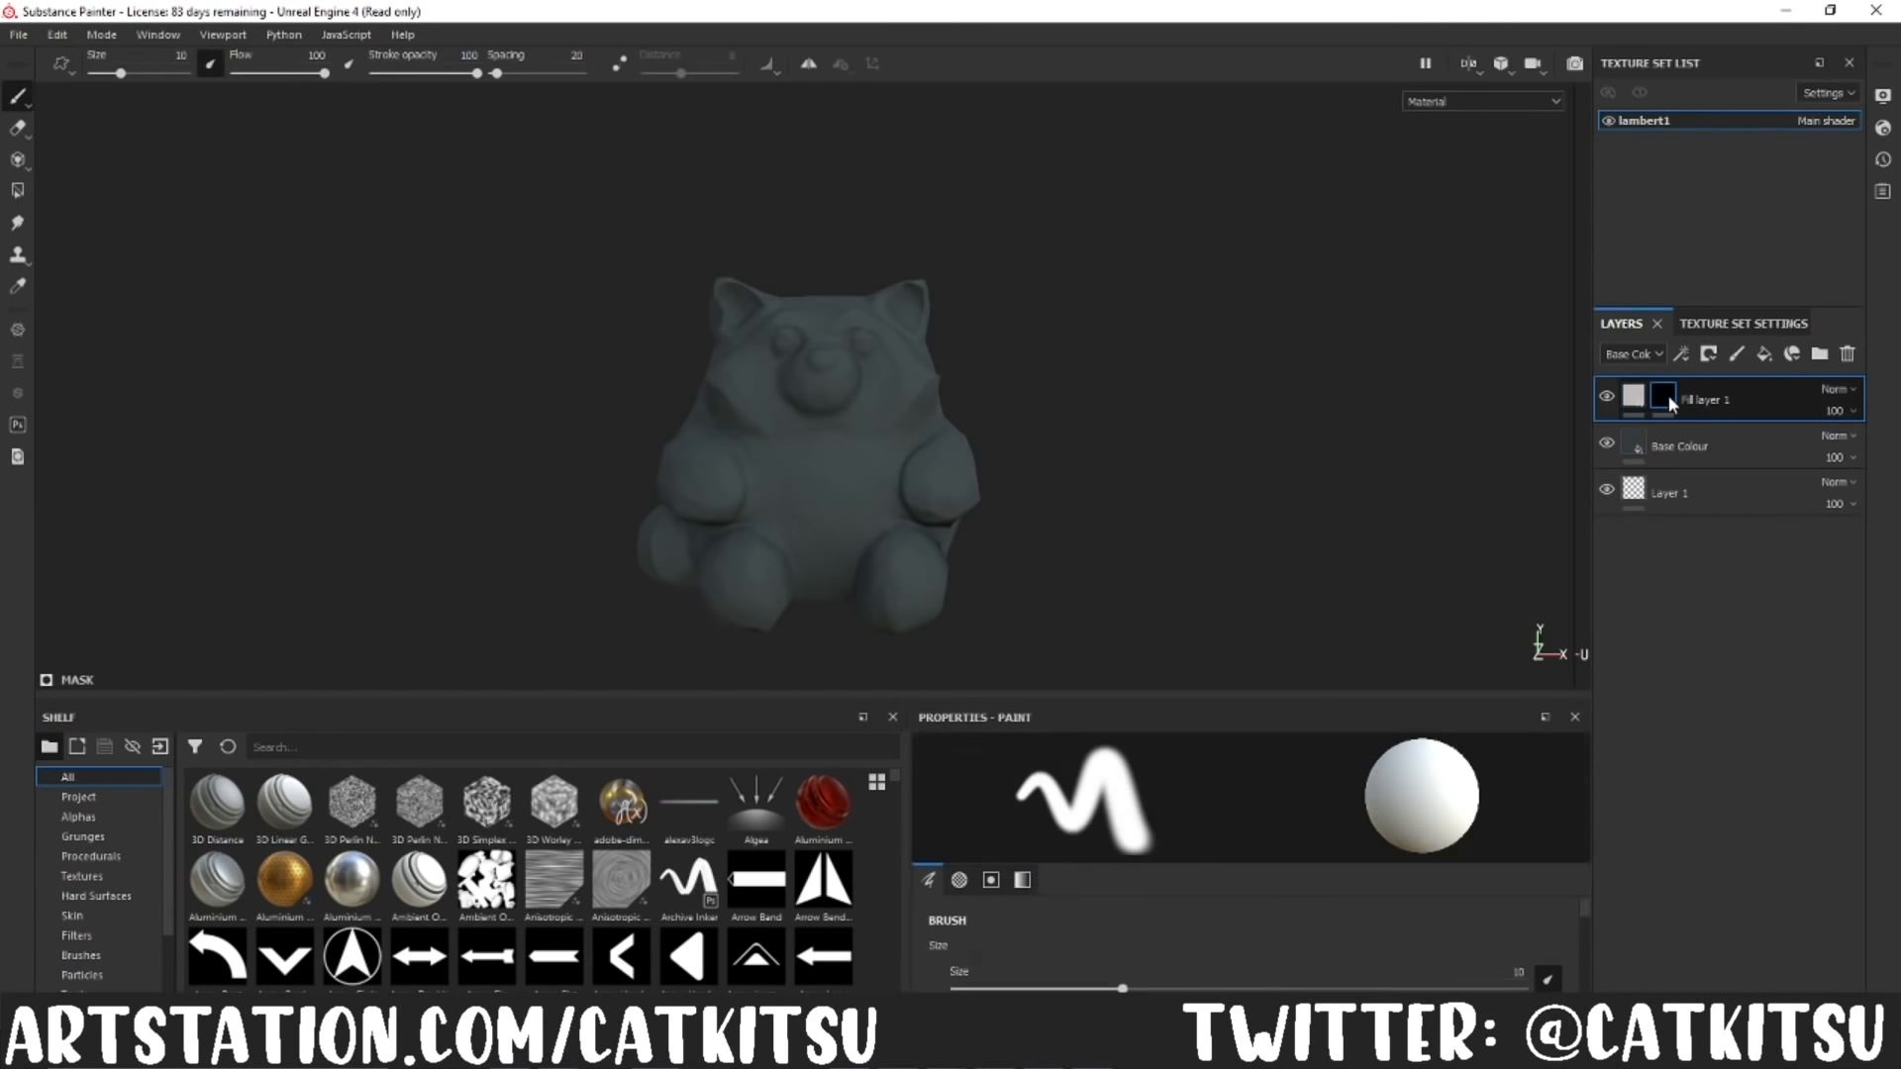
left_click(1698, 833)
left_click(111, 837)
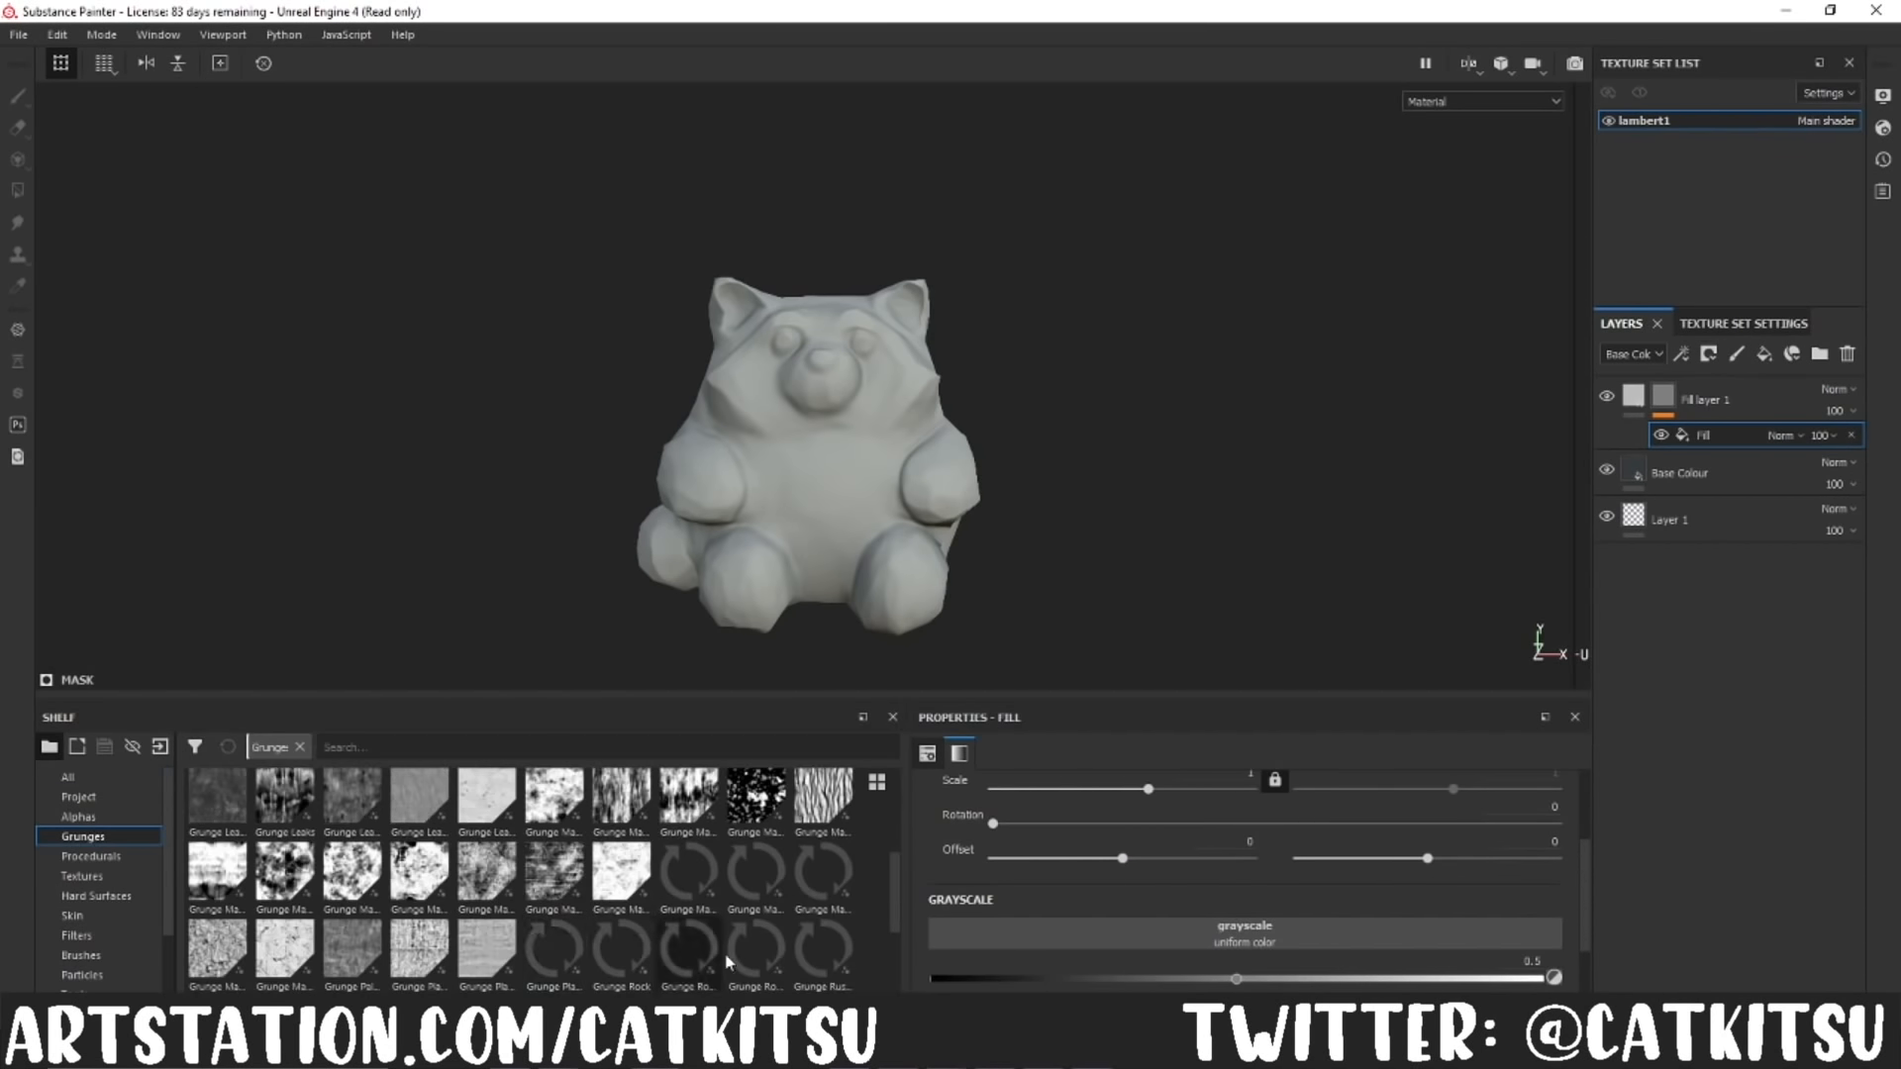
left_click_drag(532, 884, 1411, 855)
scroll(1357, 861, "up", 3)
scroll(1327, 874, "down", 3)
scroll(1305, 882, "down", 3)
left_click_drag(555, 879, 1149, 824)
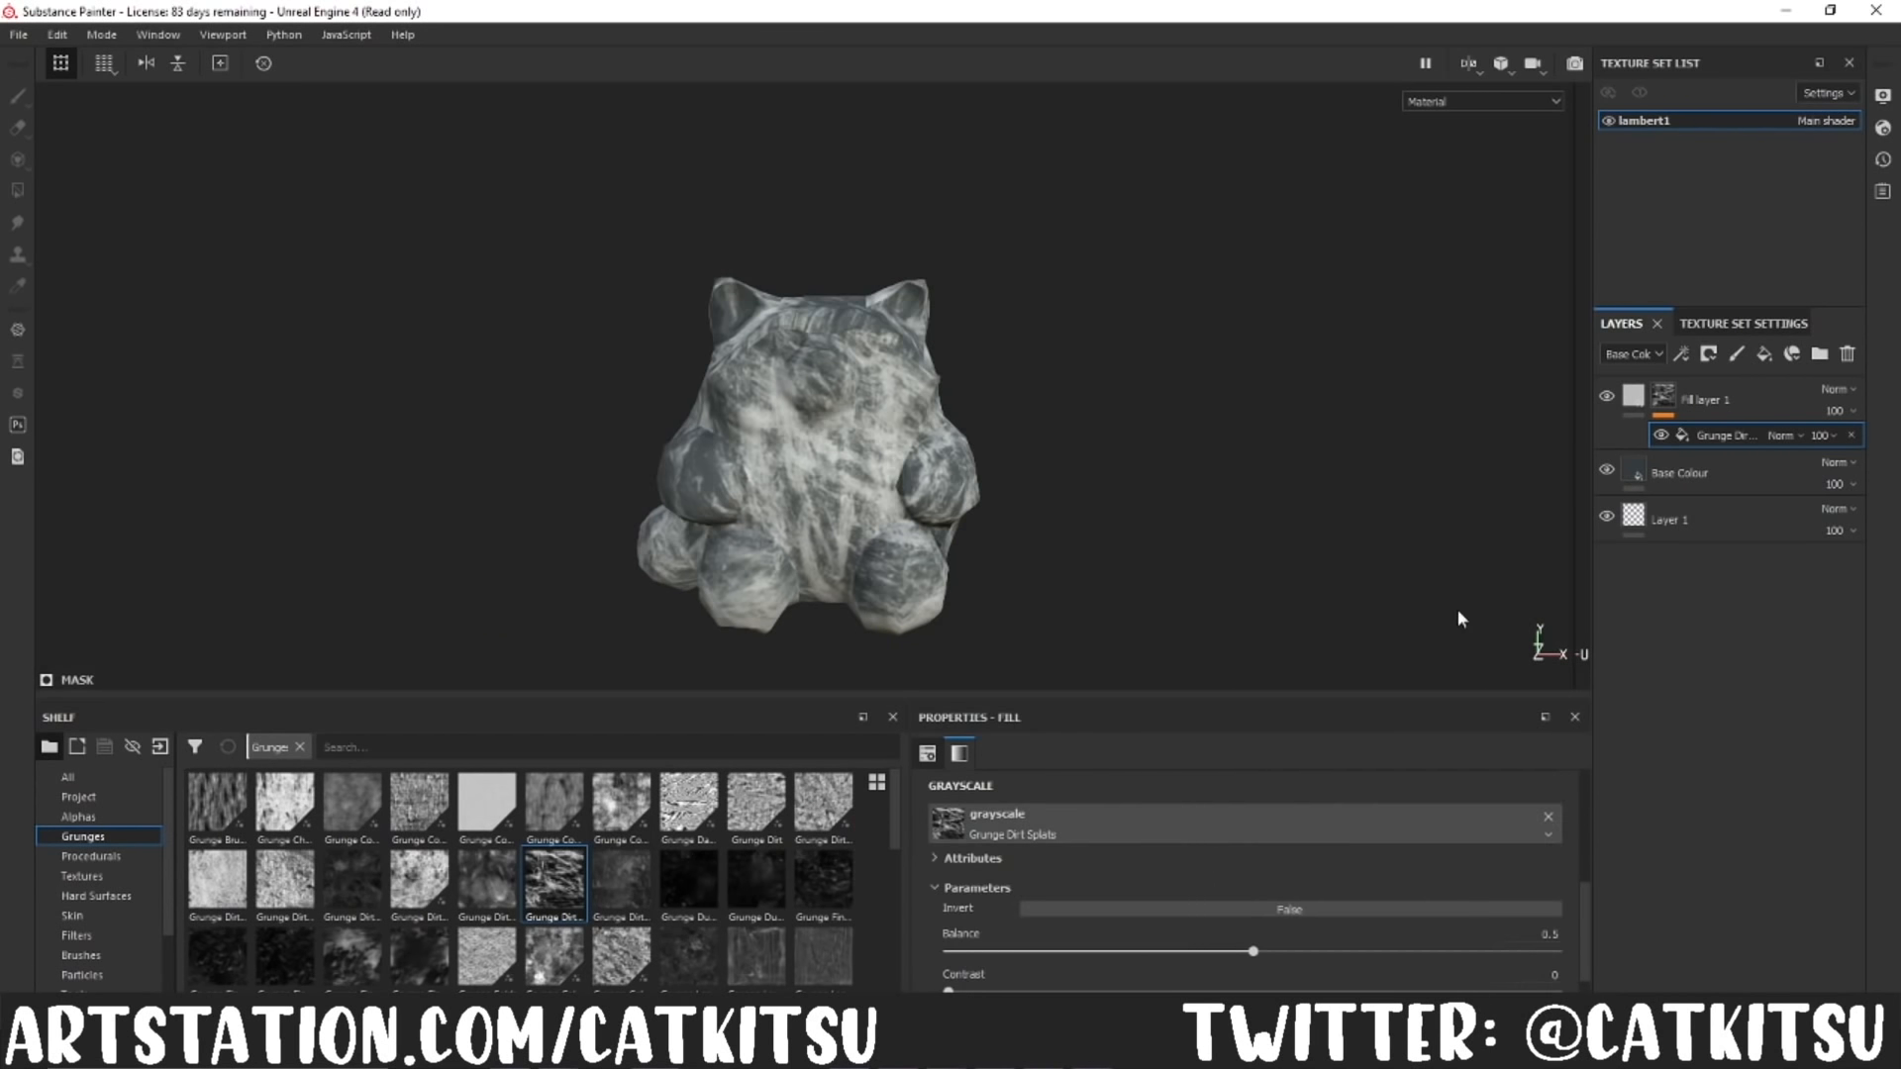
left_click_drag(1252, 952, 1140, 952)
Step: Add a Blur Slope filter above the grunge in the mask and raise its intensity
right_click(1800, 424)
left_click(1740, 841)
left_click(1358, 787)
left_click(1364, 873)
scroll(976, 555, "up", 5)
scroll(1030, 891, "down", 1)
left_click_drag(959, 911, 1030, 911)
Step: Change the grunge-masked layer's base colour to a dark blue
left_click(1733, 400)
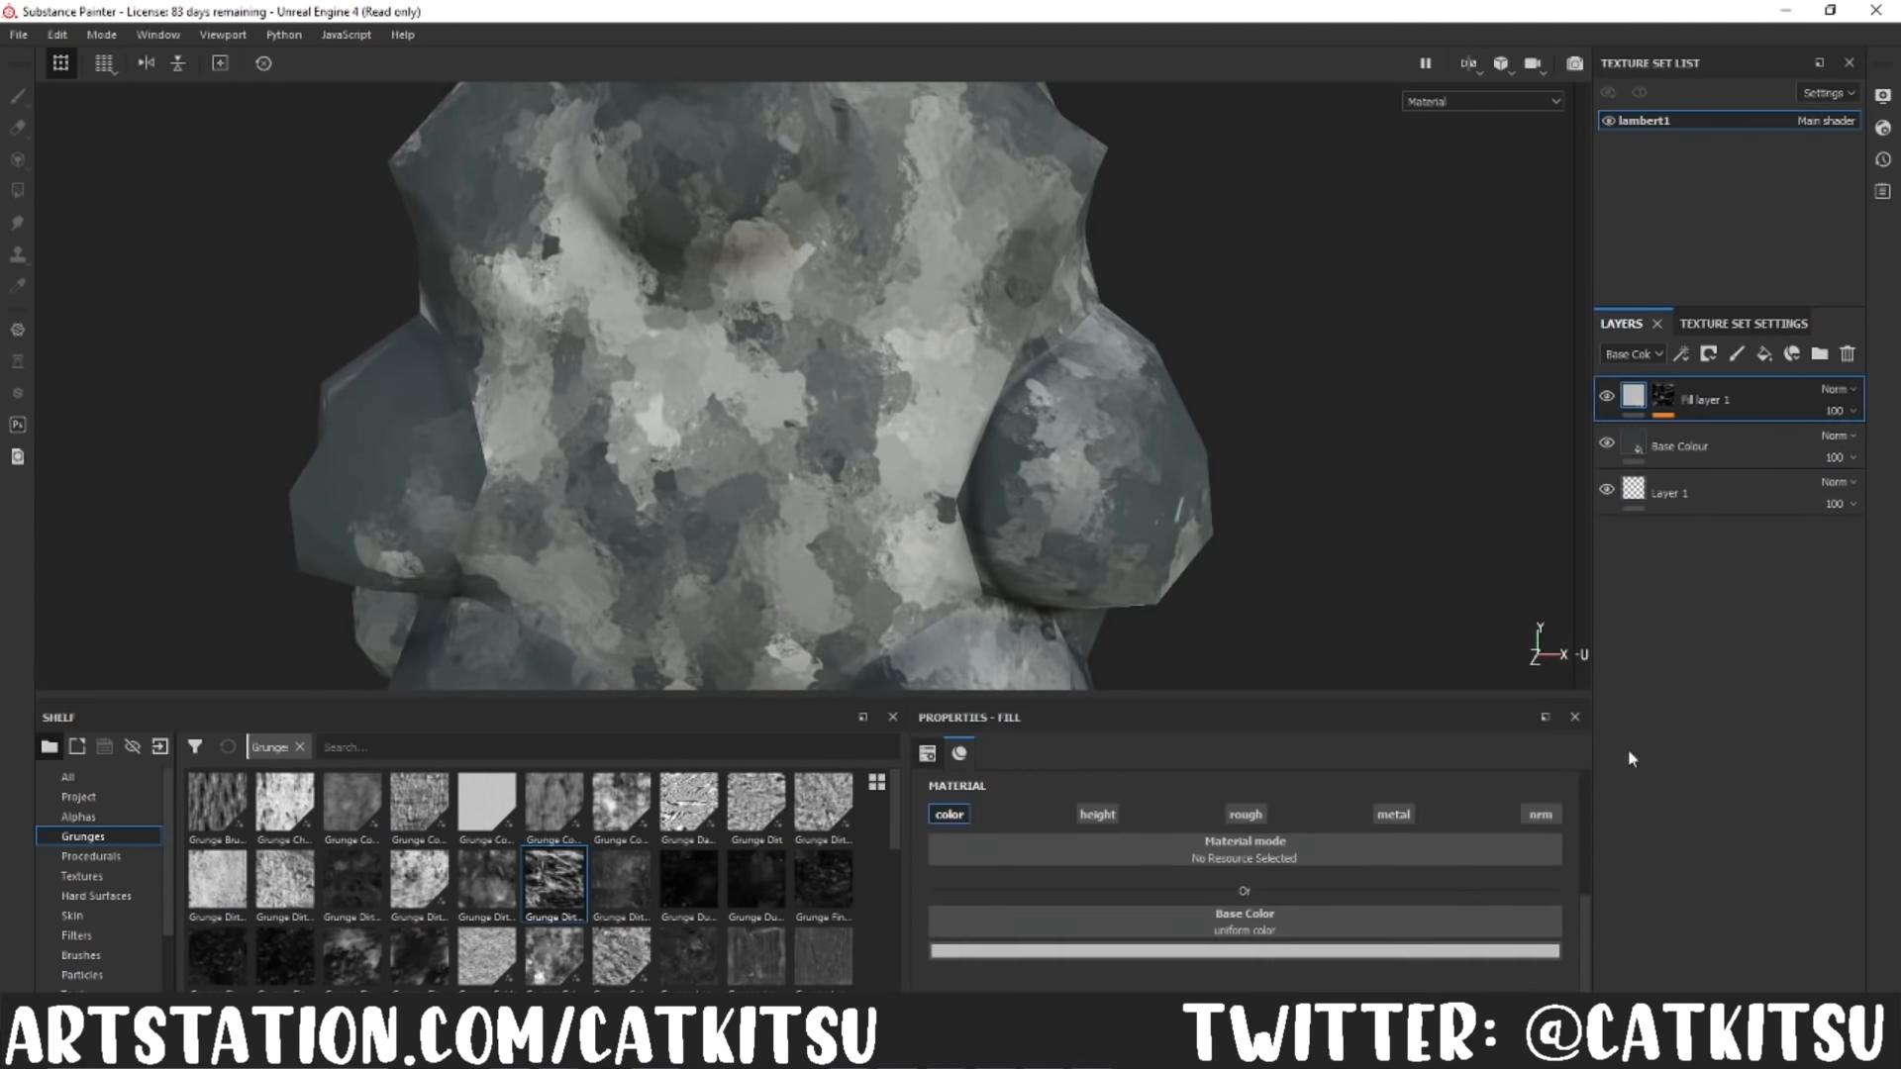
scroll(1168, 614, "down", 5)
left_click(1171, 950)
left_click_drag(1206, 831, 1202, 850)
left_click_drag(1347, 858, 1346, 806)
left_click_drag(1244, 853, 1210, 871)
Step: Duplicate the grunge-masked layer and give the copy a lighter blue-grey base colour
key("ctrl+d")
left_click(1256, 951)
left_click(1283, 848)
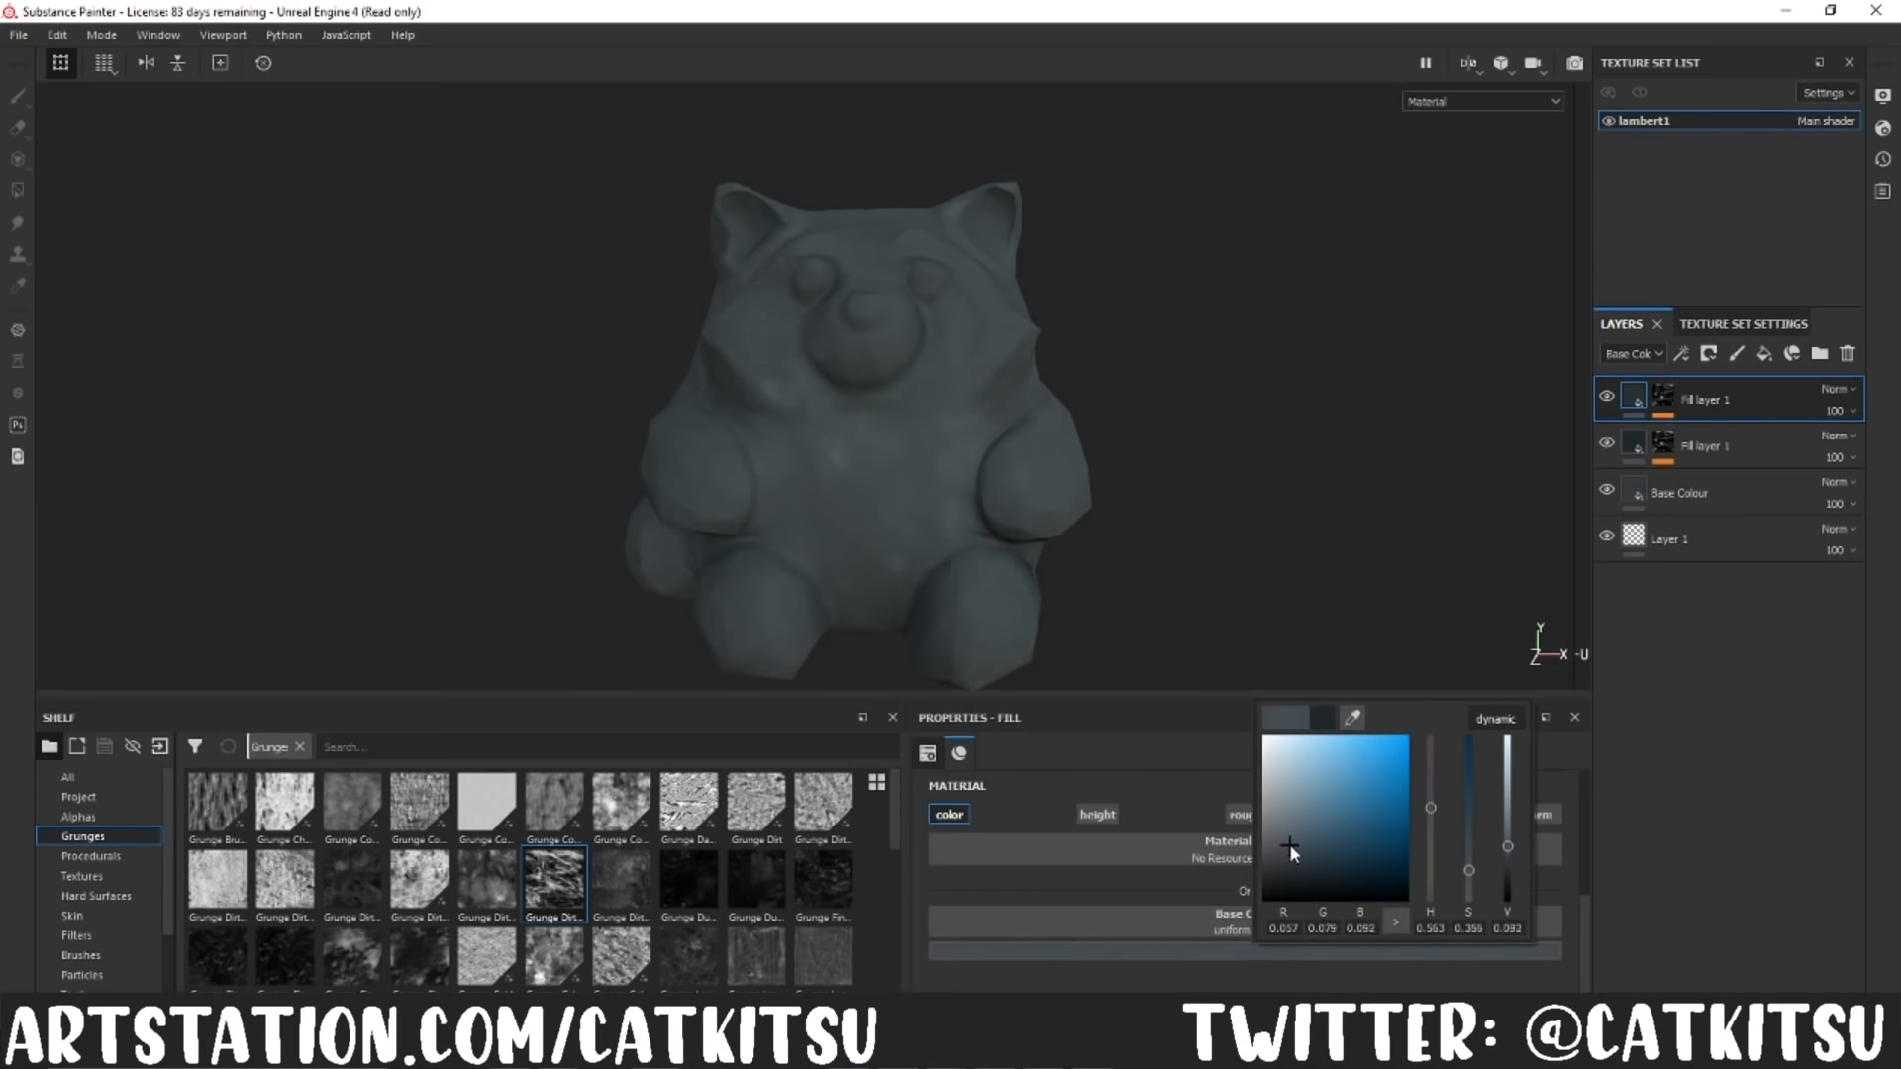
Step: Set the copied mask's Grunge Dirt Splats balance to 0.25 and its Blur Slope intensity to about 2.08
left_click(1663, 397)
left_click(1725, 463)
scroll(1161, 915, "down", 1)
left_click_drag(1141, 891, 1101, 893)
left_click_drag(1574, 494, 970, 626)
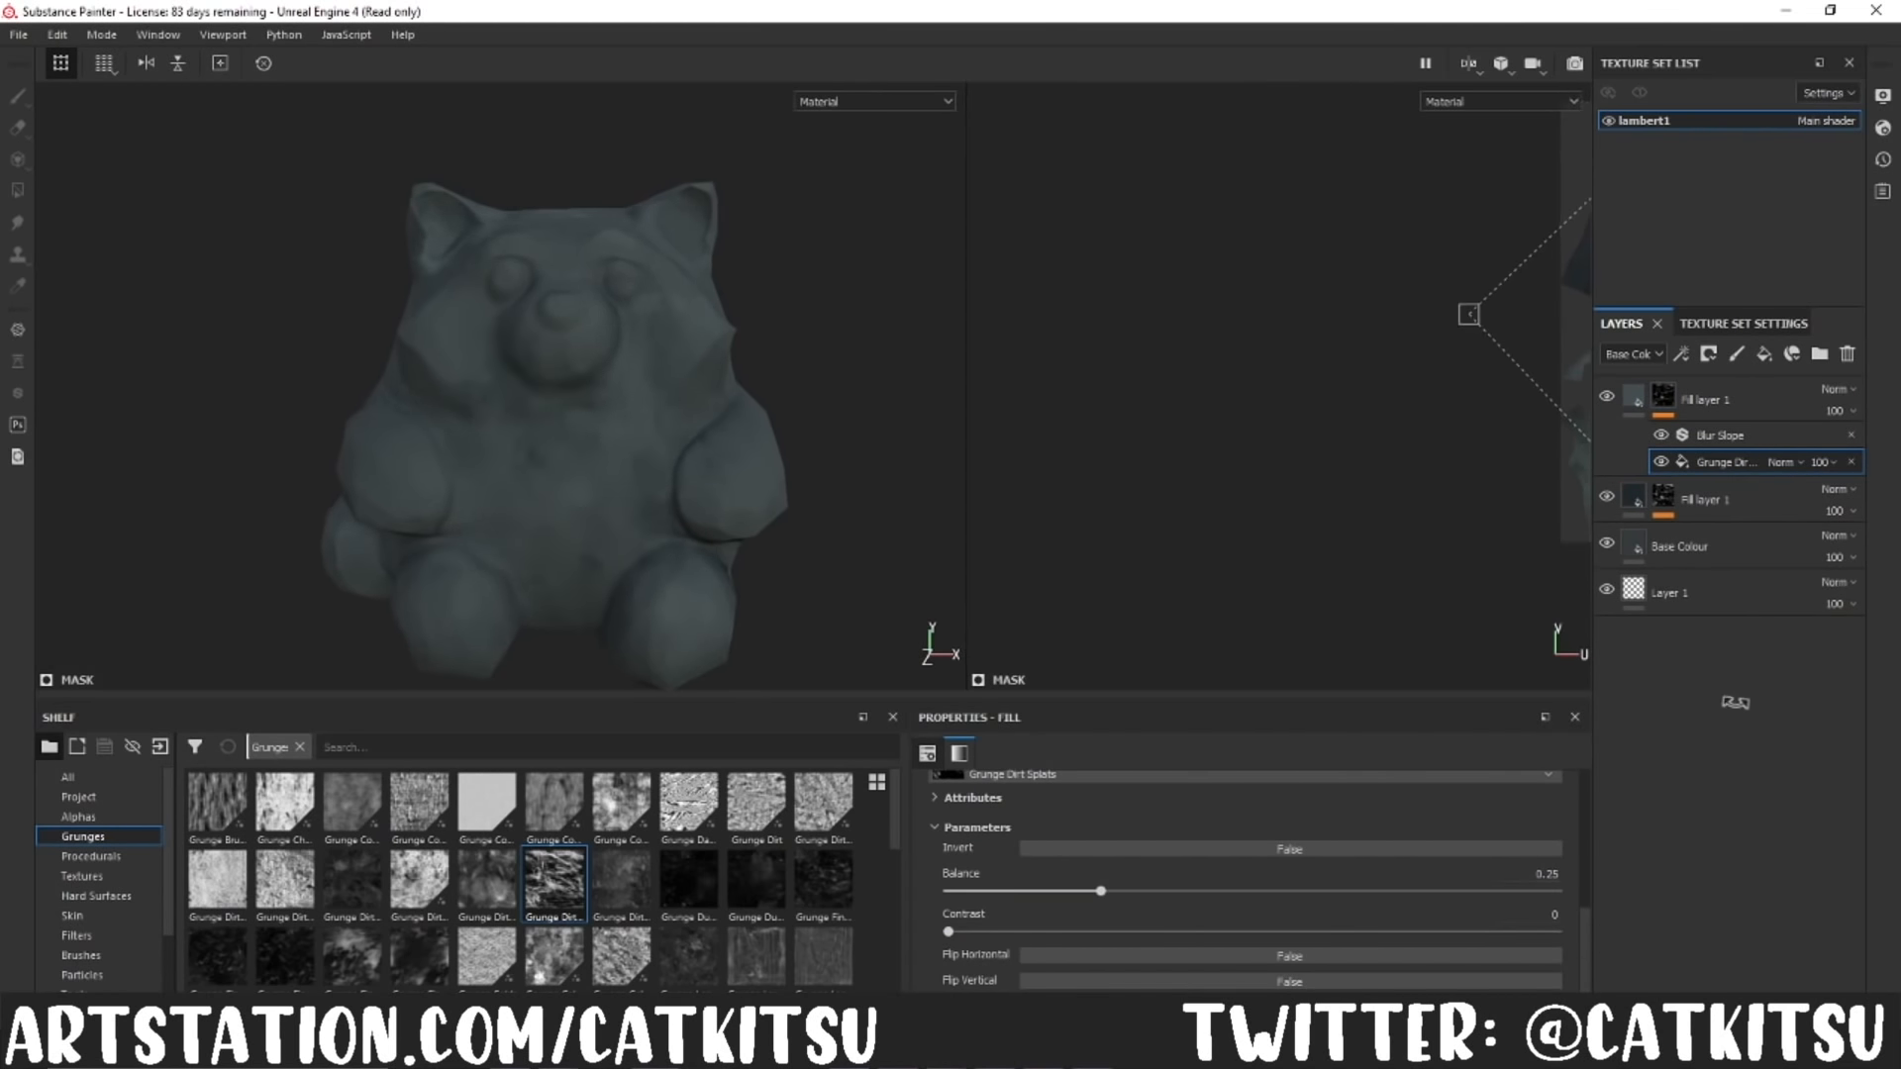
left_click_drag(969, 528, 1577, 546)
left_click(1721, 436)
scroll(1126, 898, "down", 1)
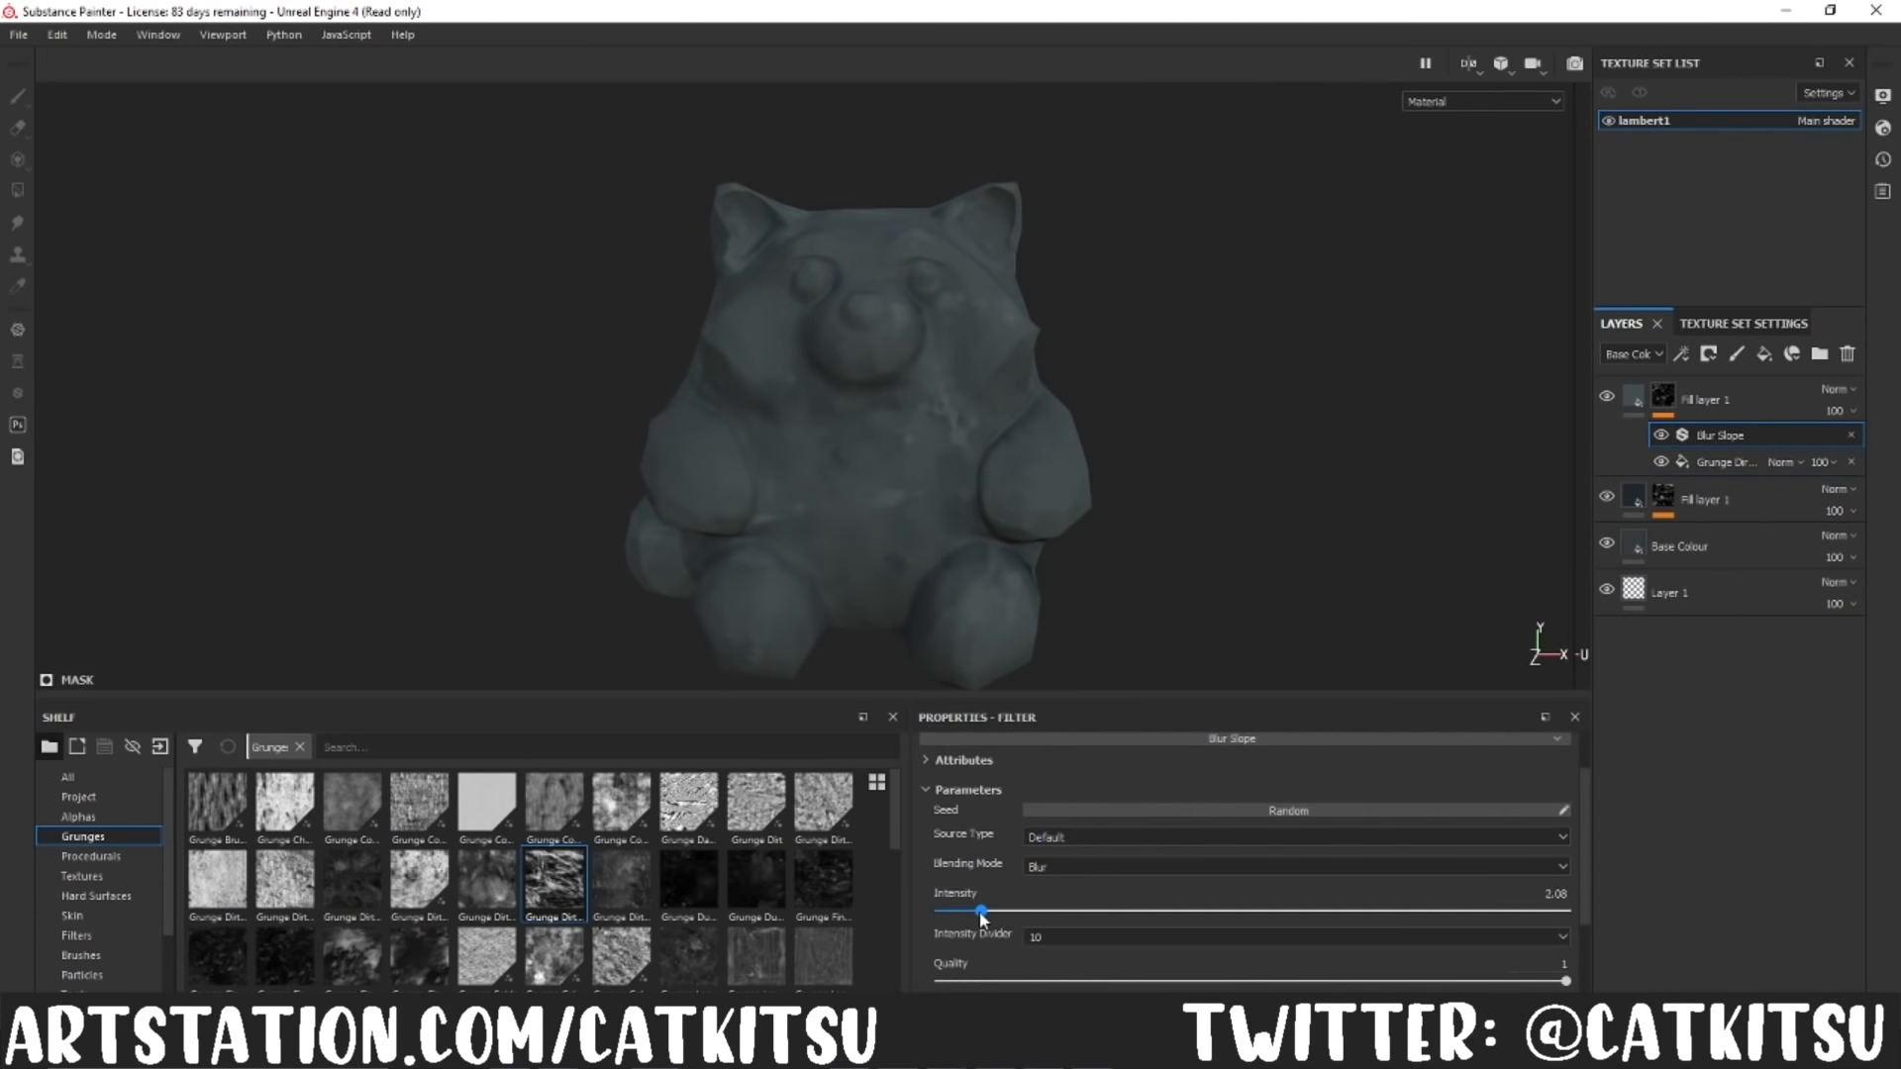
mouse_move(1233, 522)
left_mouse_down("alt")
mouse_move(1240, 549)
mouse_move(1223, 528)
left_mouse_up("alt")
Step: Add another colour-only fill layer at the top of the stack and give it a black mask
left_click(1765, 355)
left_click(1097, 815)
left_click(1245, 822)
left_click(1393, 817)
left_click(1540, 816)
right_click(1672, 404)
left_click(1681, 436)
Step: Add a fill effect to the new top layer's mask
right_click(1671, 396)
left_click(1696, 832)
scroll(688, 900, "down", 3)
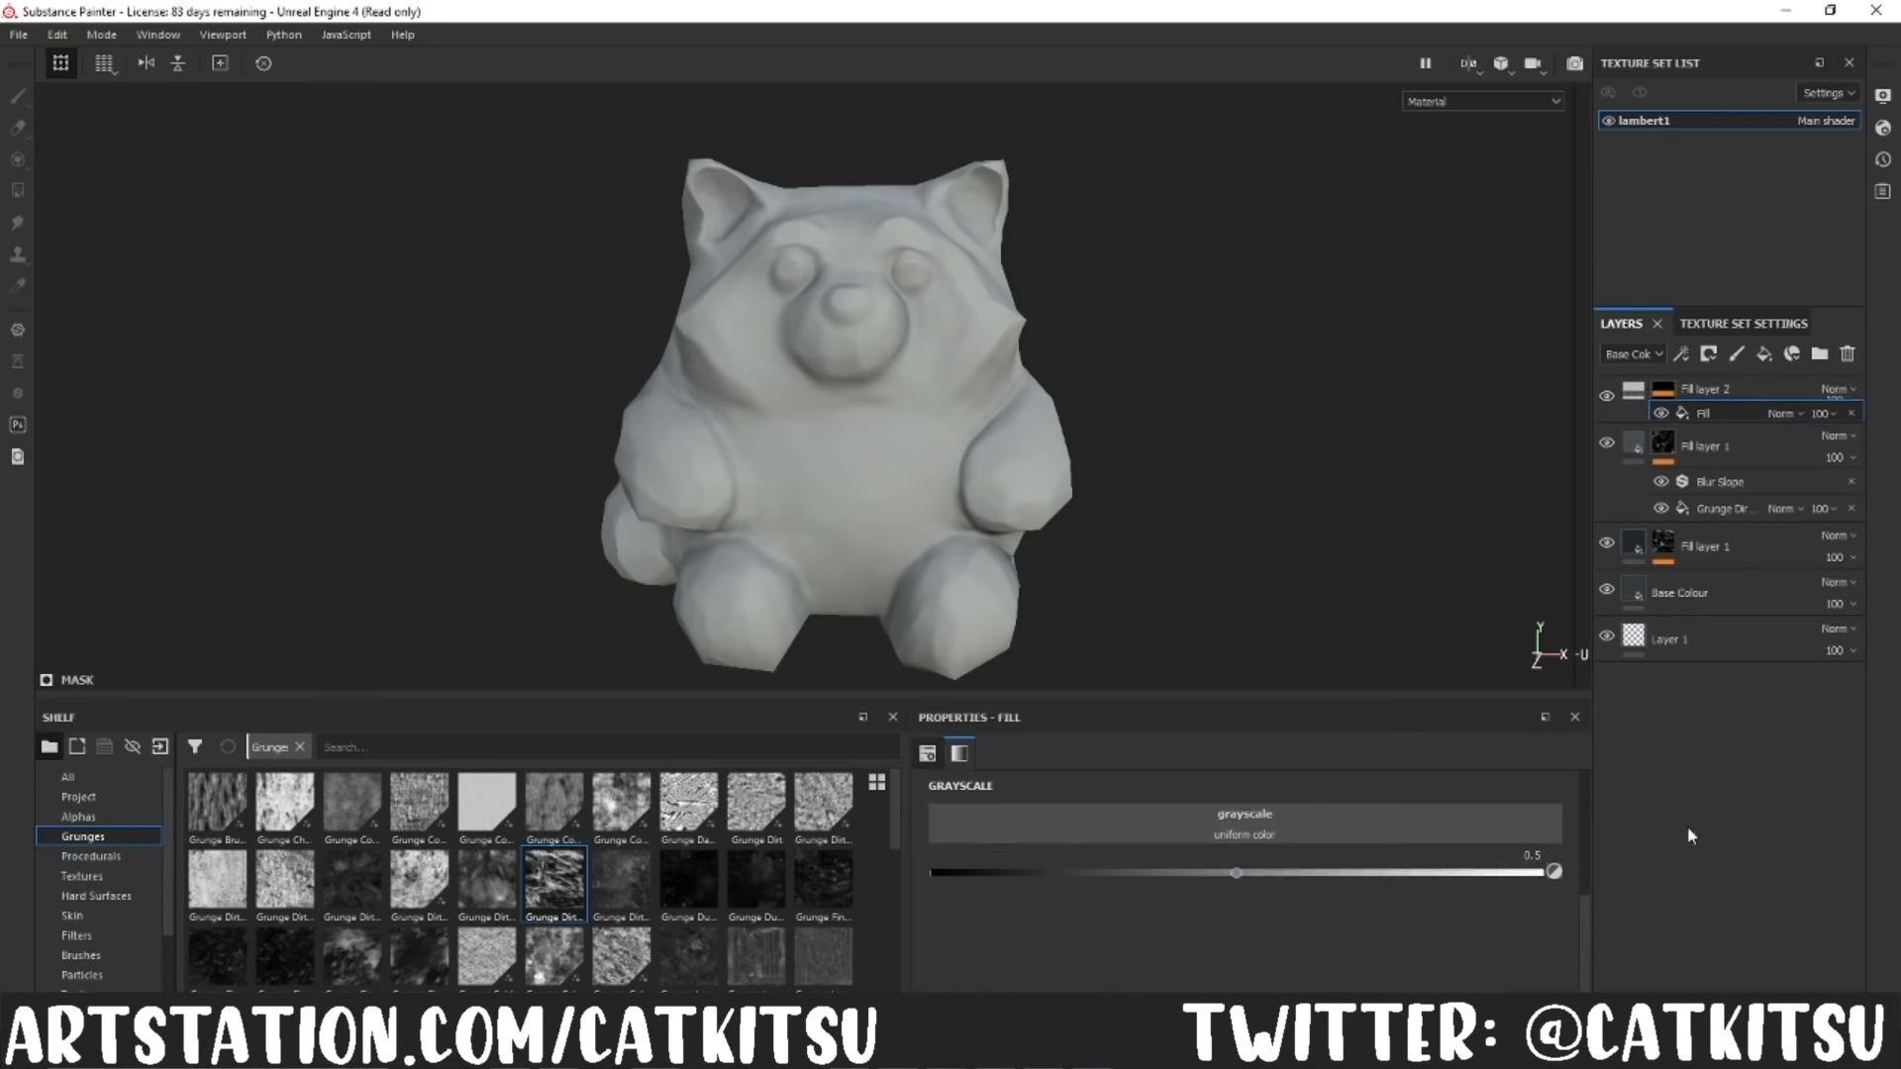
scroll(634, 921, "up", 3)
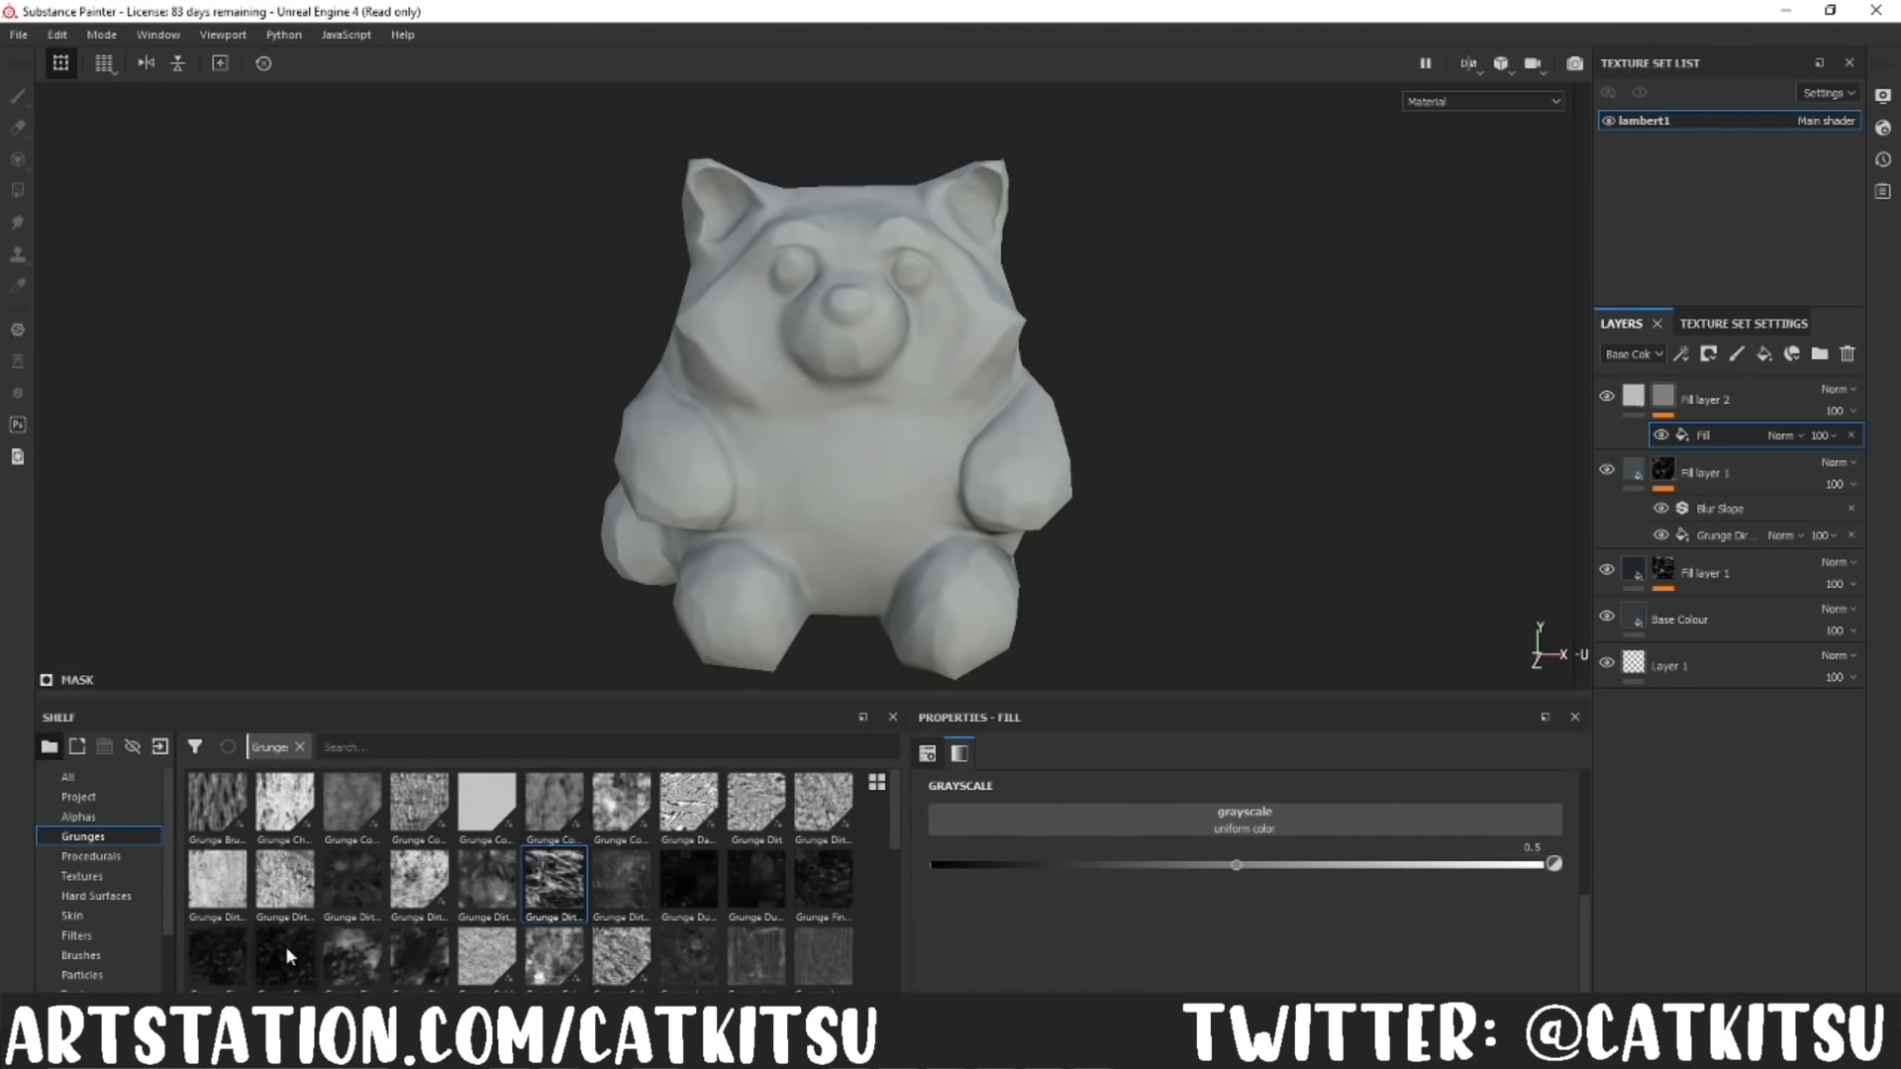
Step: Try Grunge Fingerprints Smeared in the mask fill with a balance of about 0.47, and clear it
left_click_drag(1111, 818, 1113, 820)
left_click_drag(1123, 949, 1237, 951)
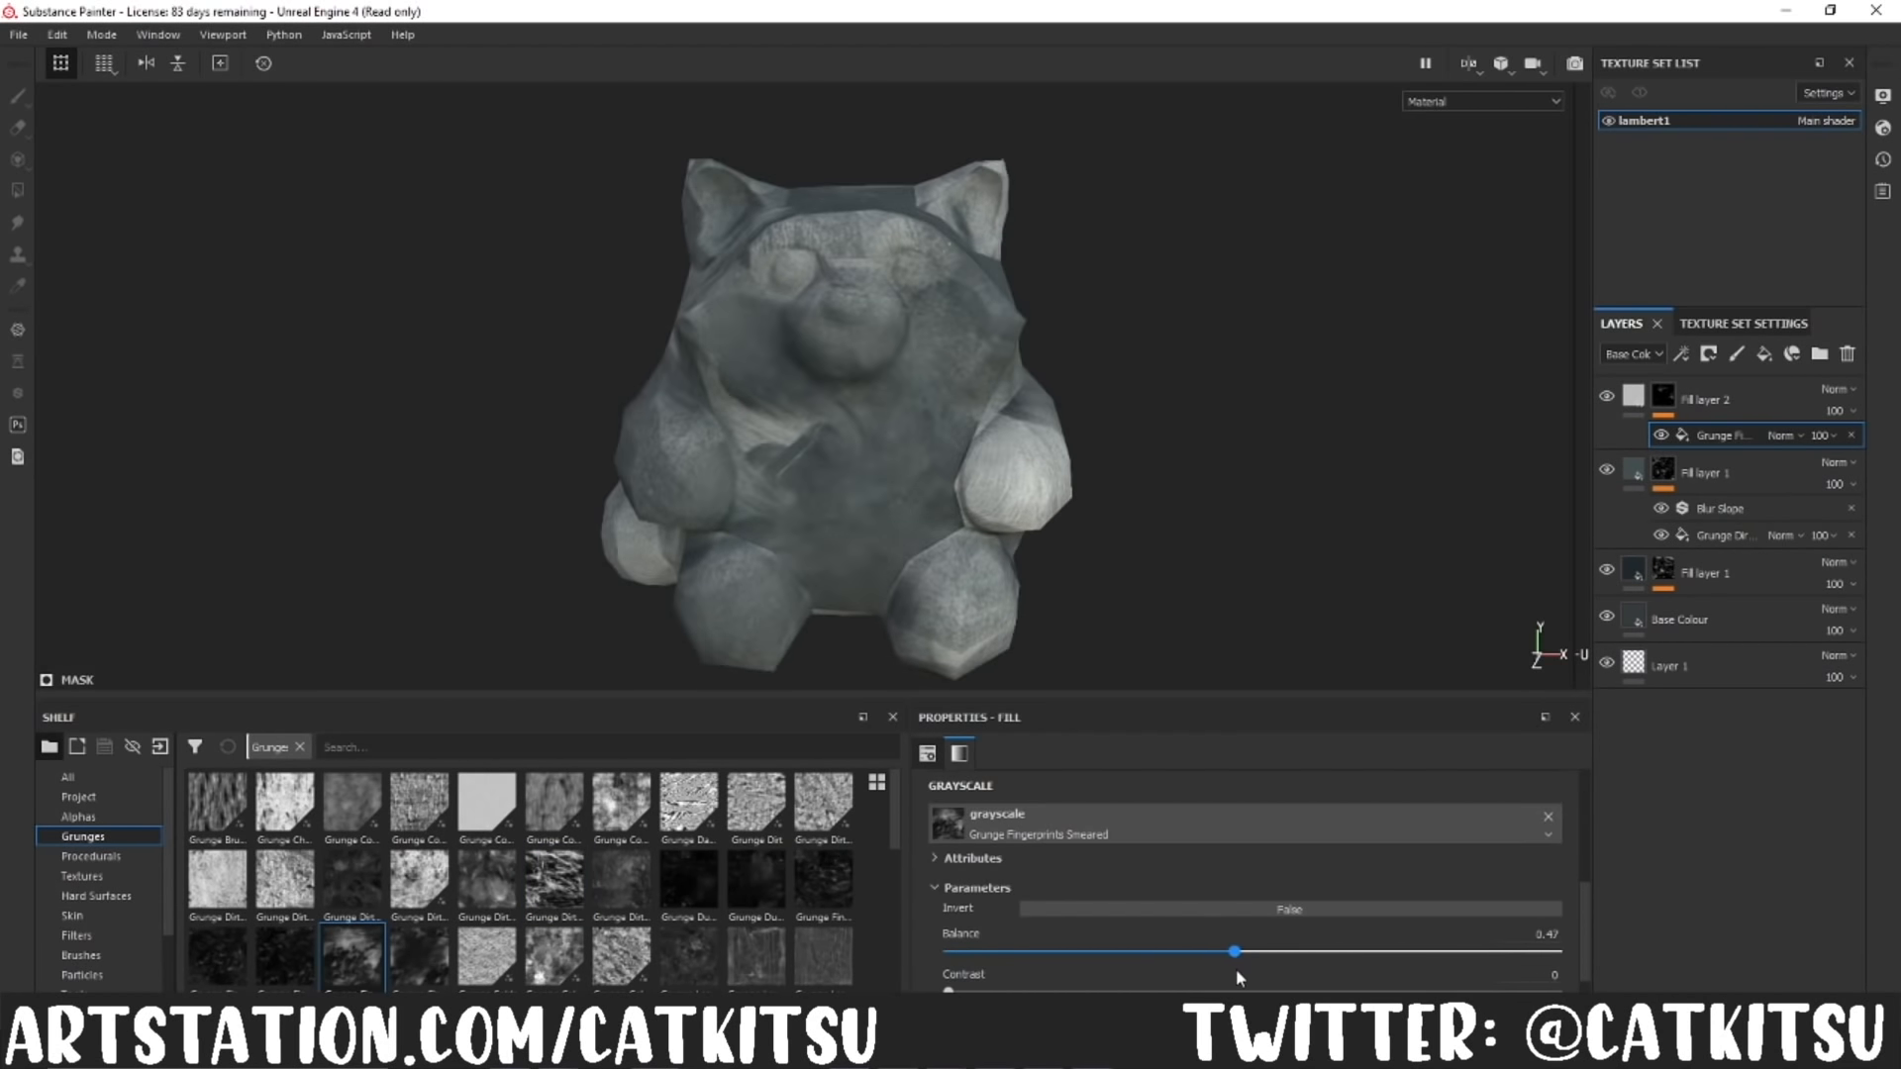
left_click(1547, 817)
Step: Assign Grunge Dust Small as the grayscale of the top layer's mask fill
left_click_drag(700, 897, 1116, 823)
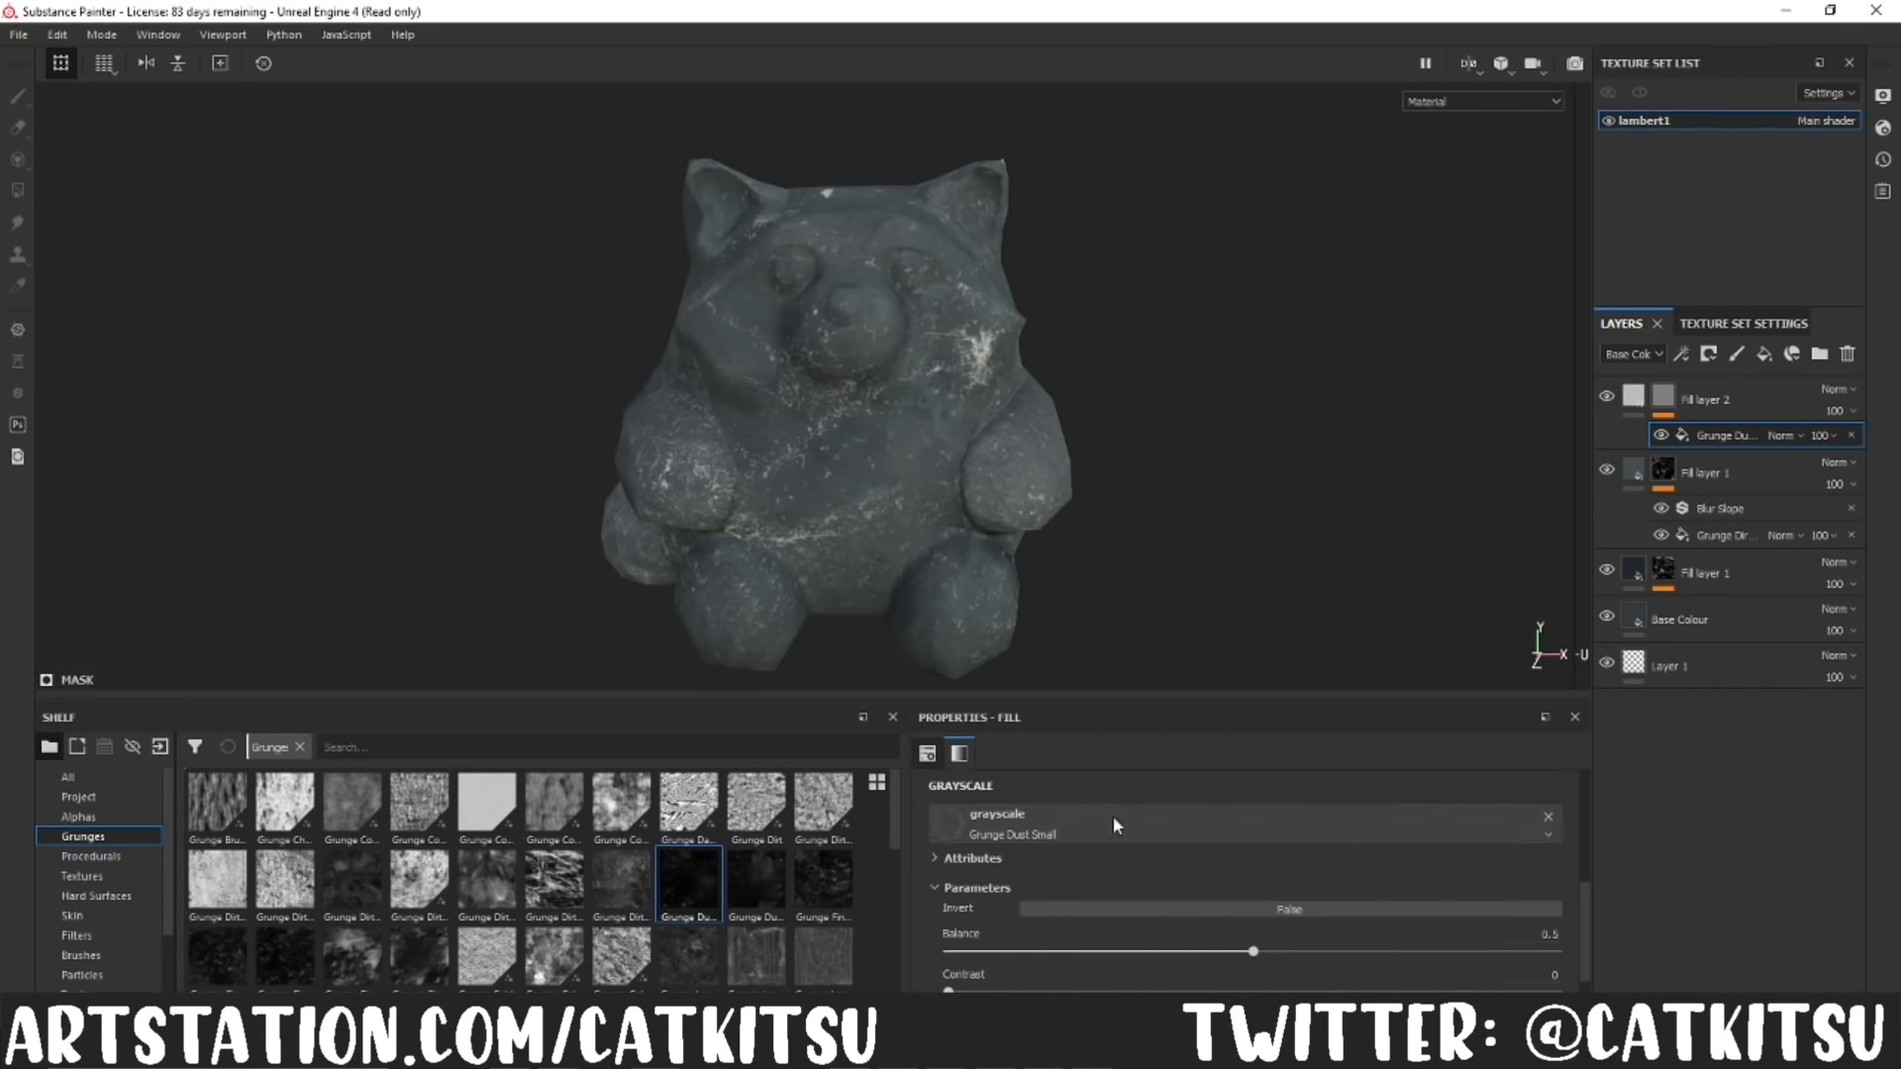
Step: Raise the balance of the Grunge Dust Small mask fill and add a filter on top of it in the mask
left_click_drag(1254, 951, 1481, 952)
right_click(1663, 396)
left_click(1692, 899)
left_click(1422, 792)
left_click(1307, 633)
left_click(1703, 399)
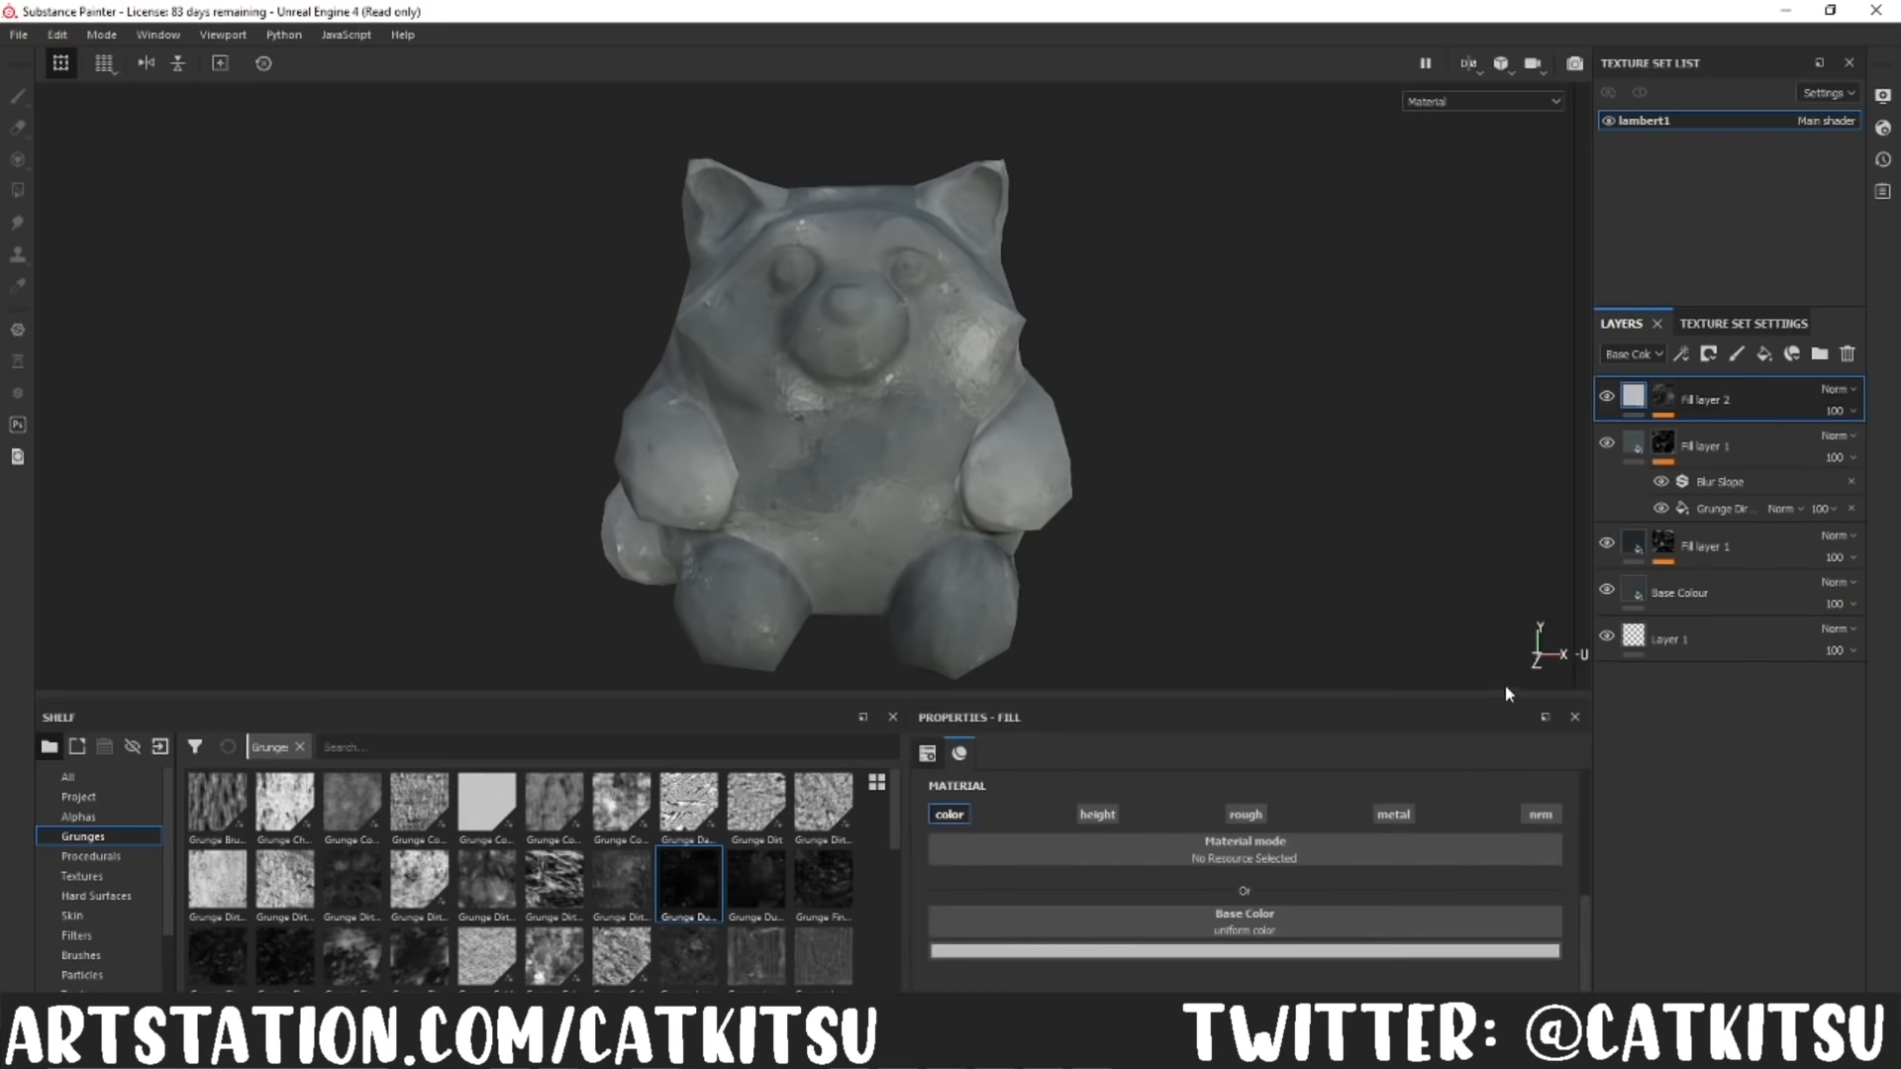
Step: Set the top fill layer's base colour to black and its blend mode to Multiply, keeping the opacity at 100
left_click(1244, 949)
left_click(1294, 903)
left_click(1340, 906)
left_click(1853, 390)
left_click(1806, 484)
left_click(1839, 411)
left_click(1835, 448)
left_click_drag(1836, 447, 1894, 447)
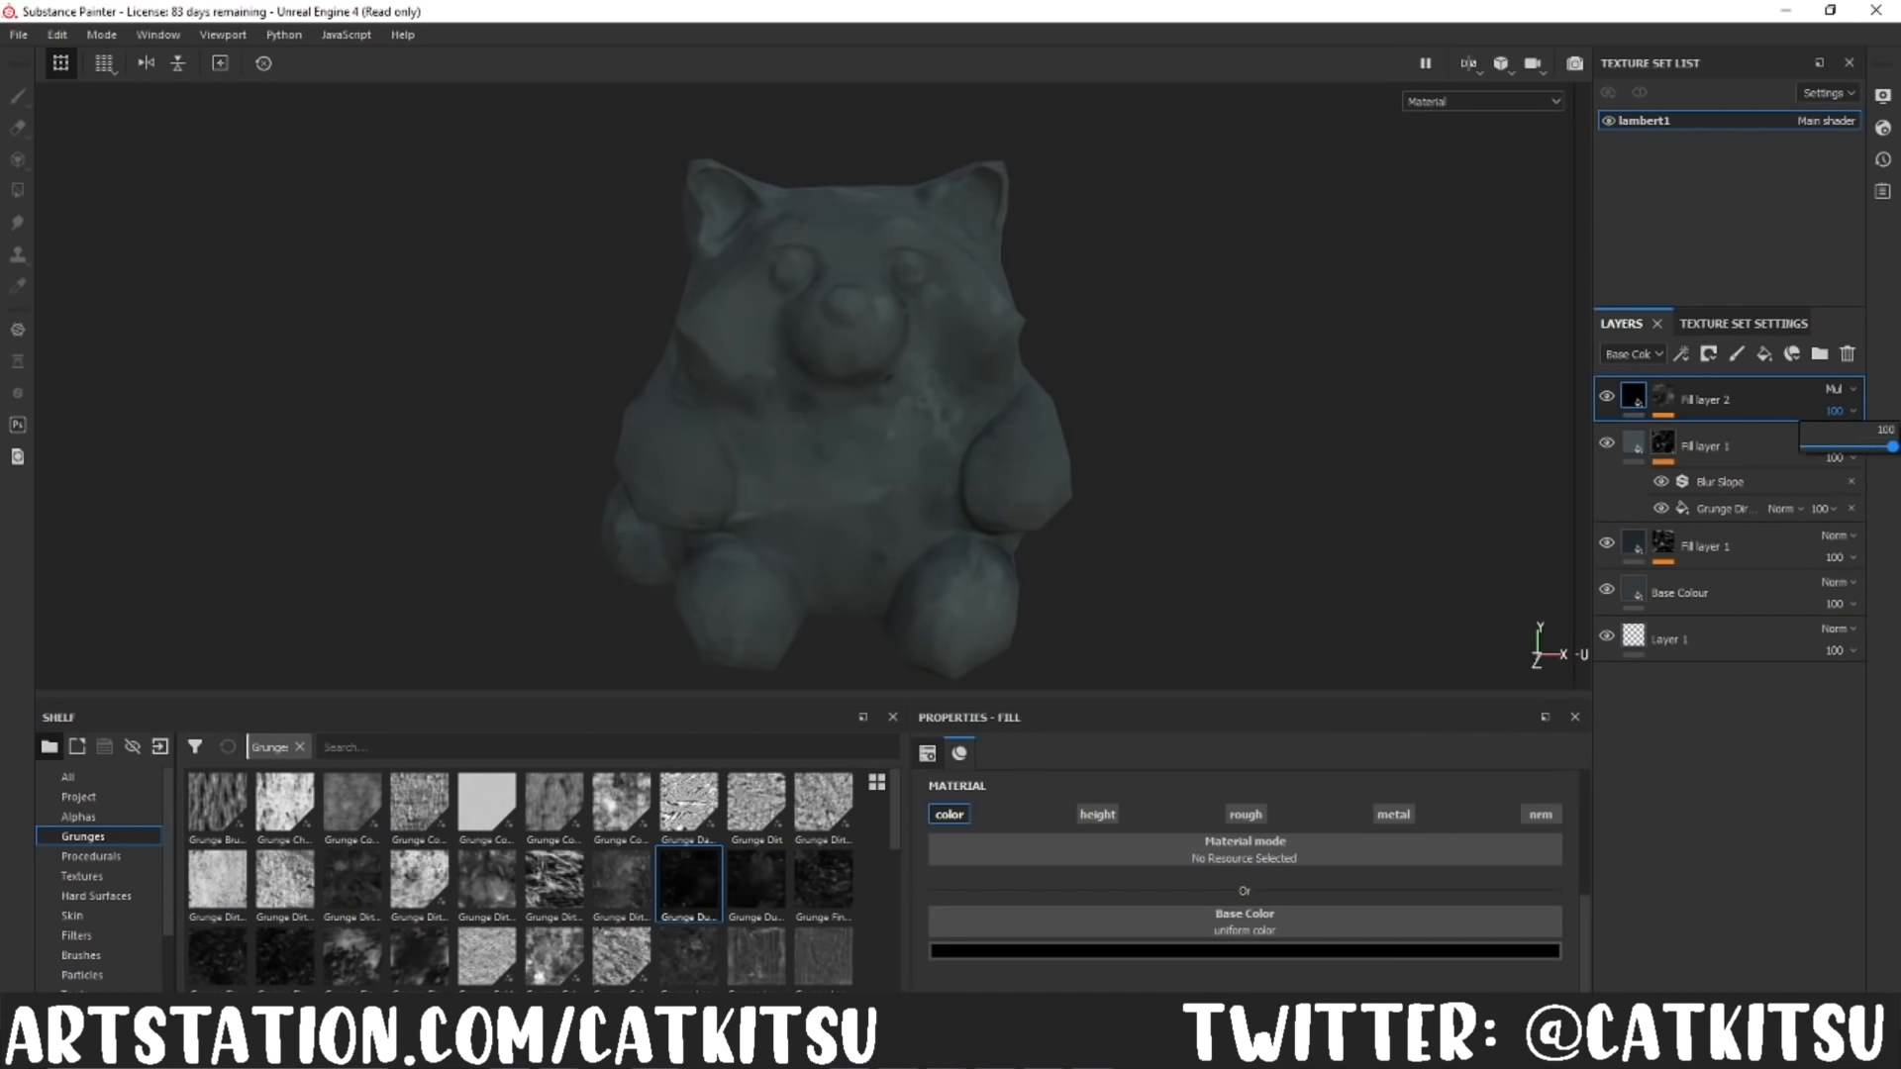
Step: Rename the lower fill layer Grunge 1 and the middle one Grunge2, and start renaming the top one to match
double_click(1703, 546)
type("Grunge")
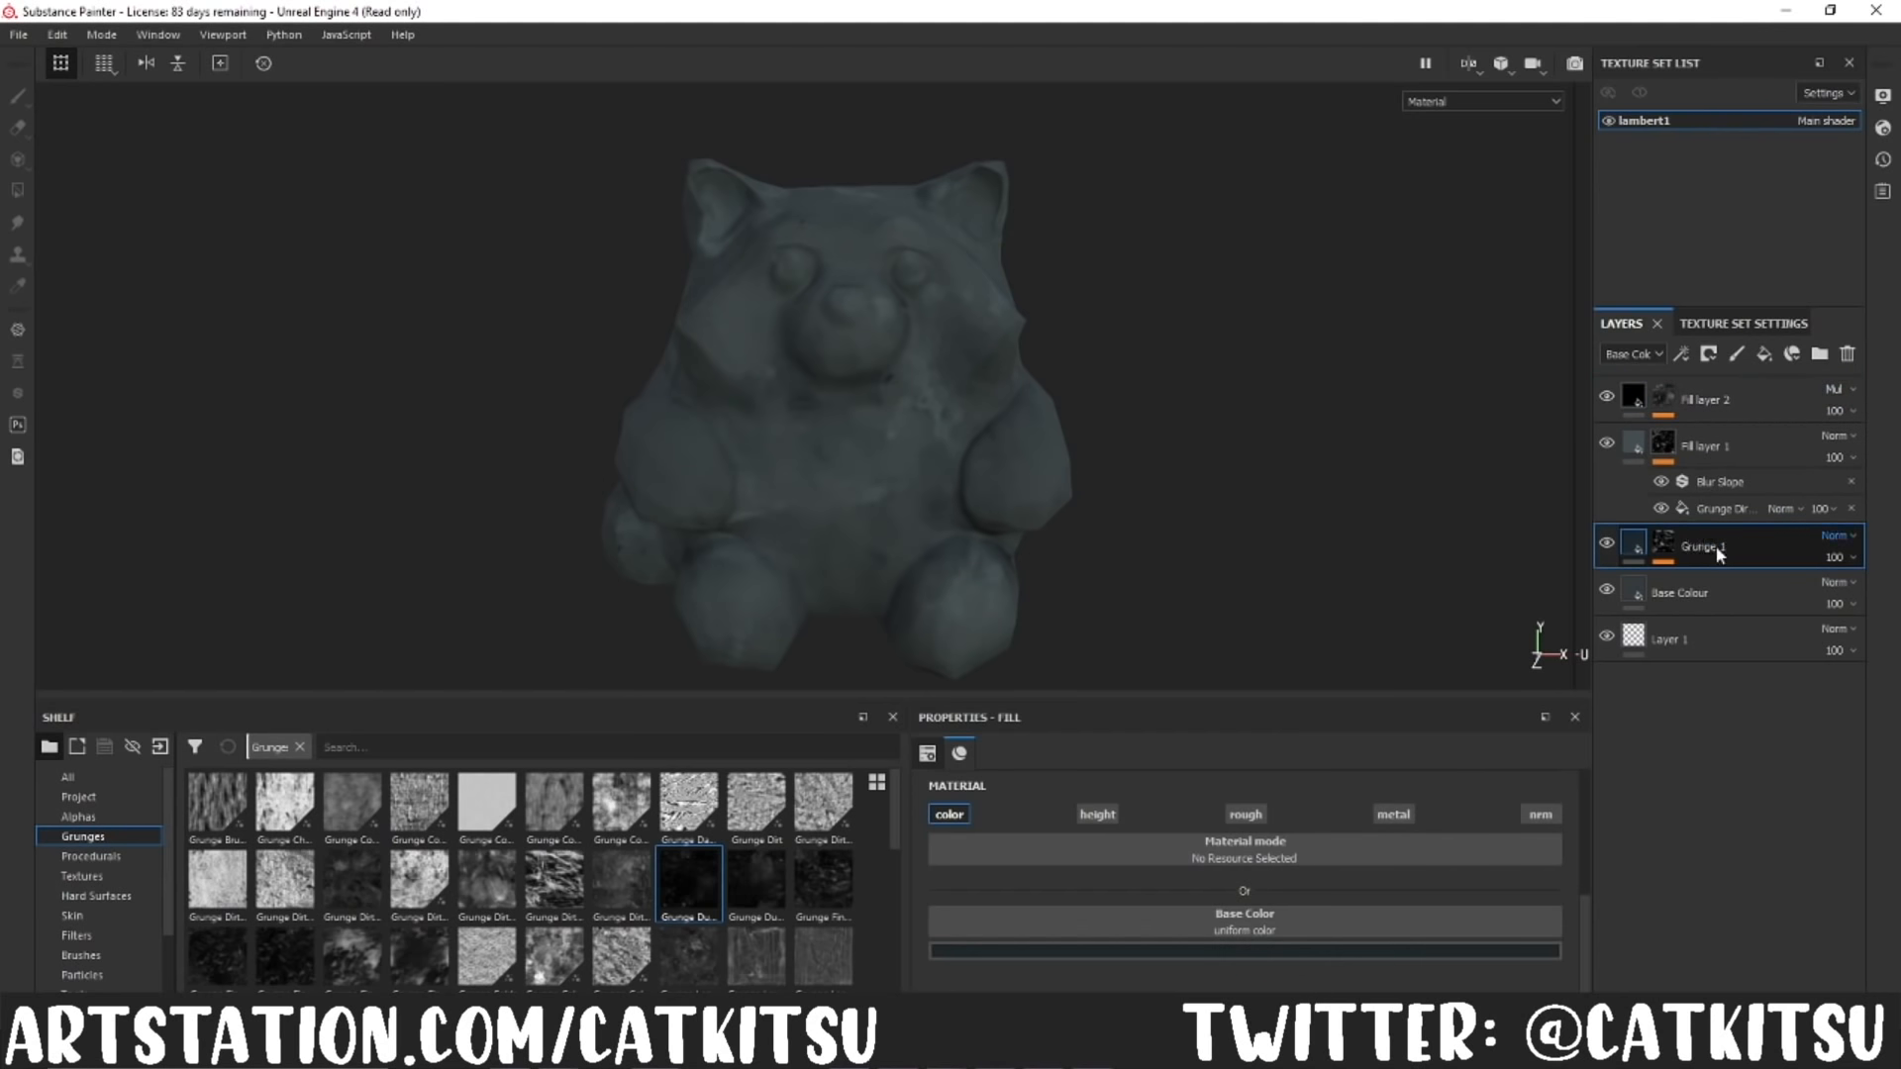
double_click(1729, 448)
type("Grunge2")
double_click(1713, 400)
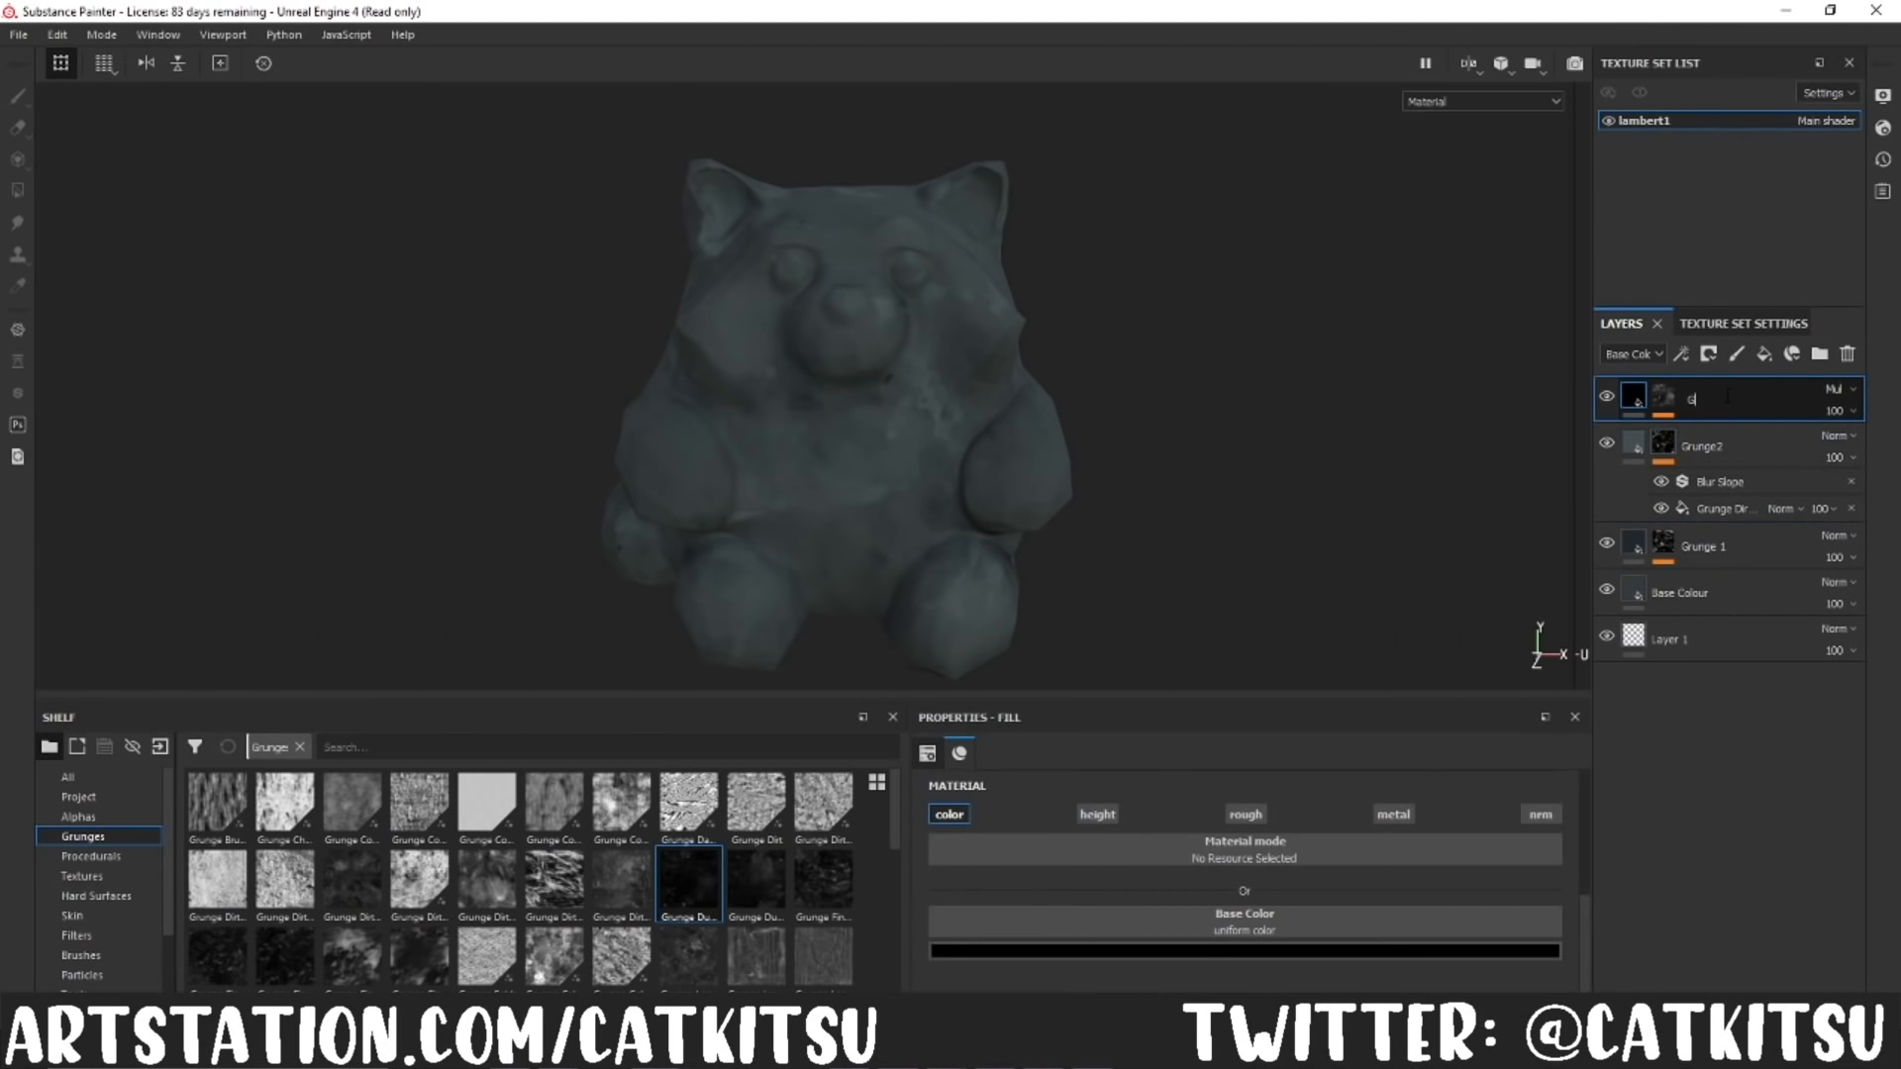
Step: Create a folder named Grunges, move the three grunge layers into it and collapse it
left_click(1819, 354)
left_click_drag(1765, 449, 1763, 408)
left_click_drag(1771, 494, 1774, 457)
left_click_drag(1768, 593, 1765, 553)
left_click(1629, 397)
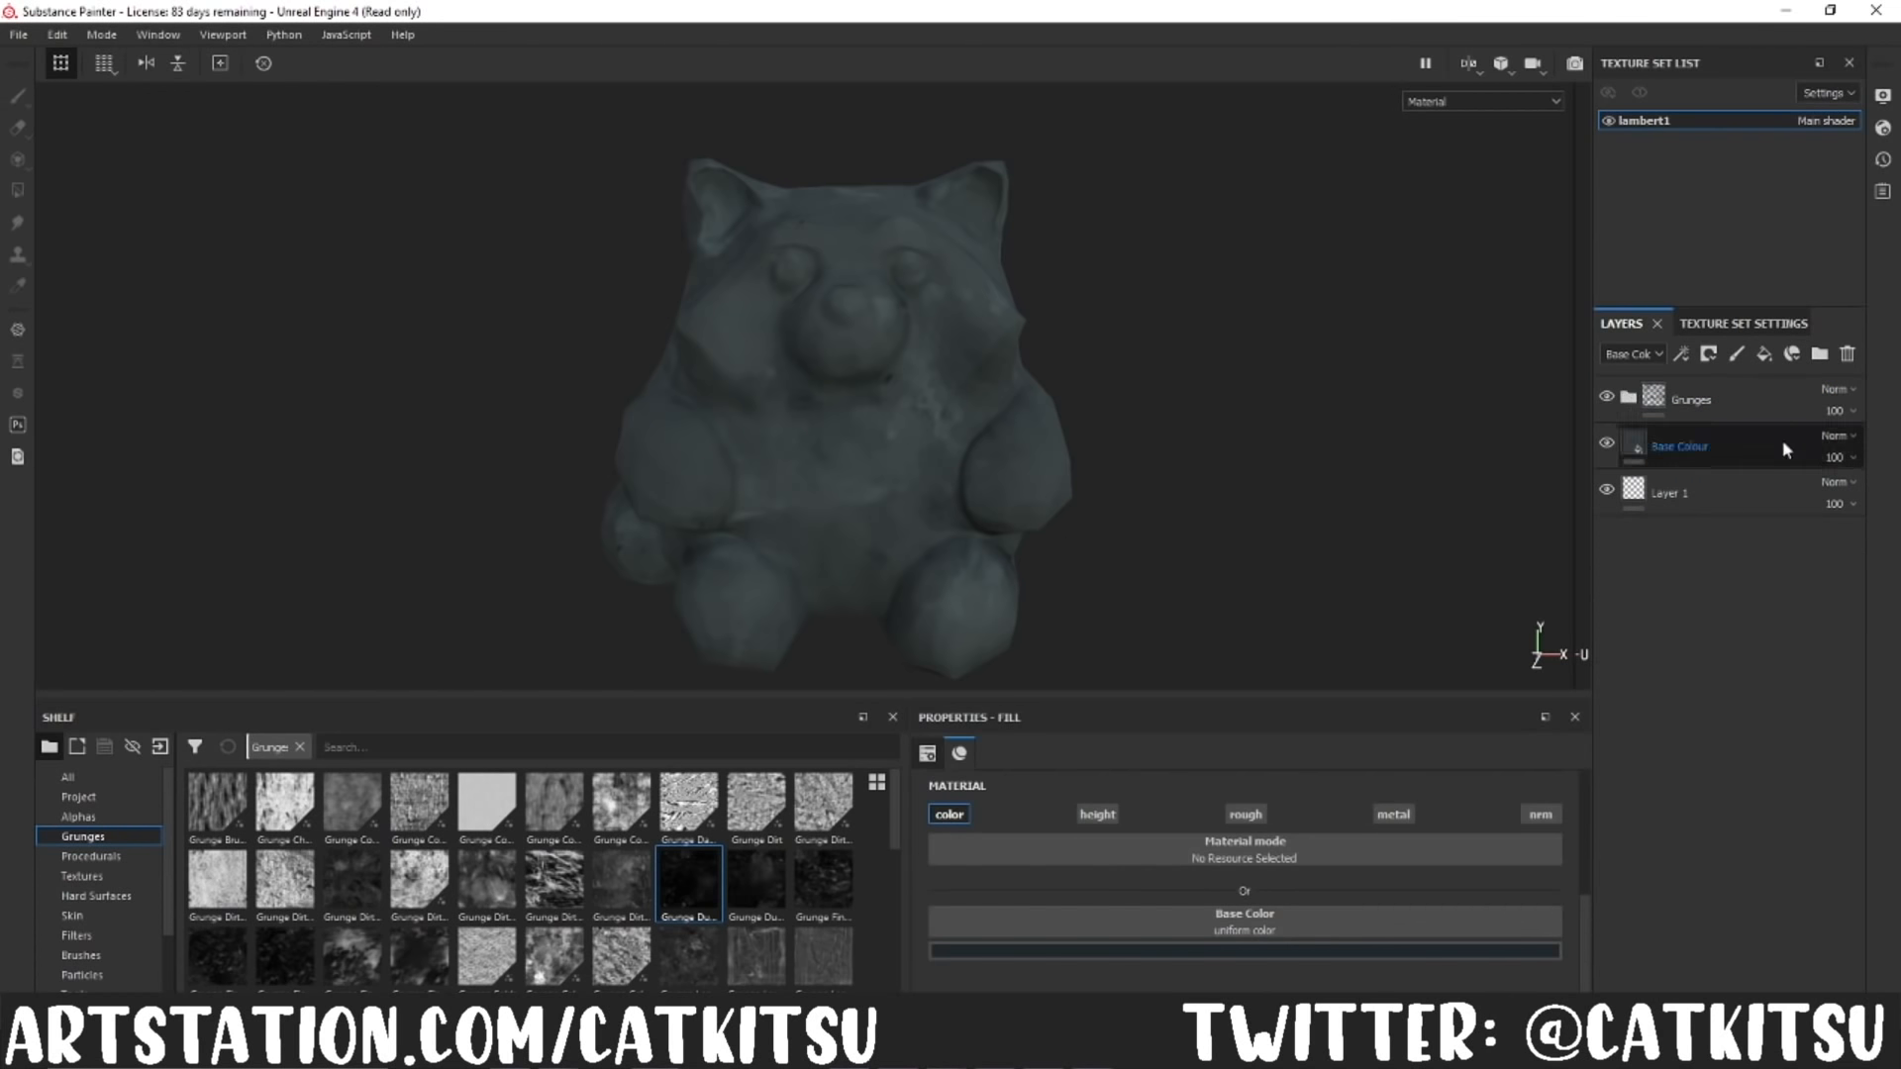
Step: Add a fill layer above the Grunges folder with a black mask and a generator effect on the mask
left_click(1764, 354)
right_click(1638, 400)
left_click(1714, 421)
right_click(1667, 398)
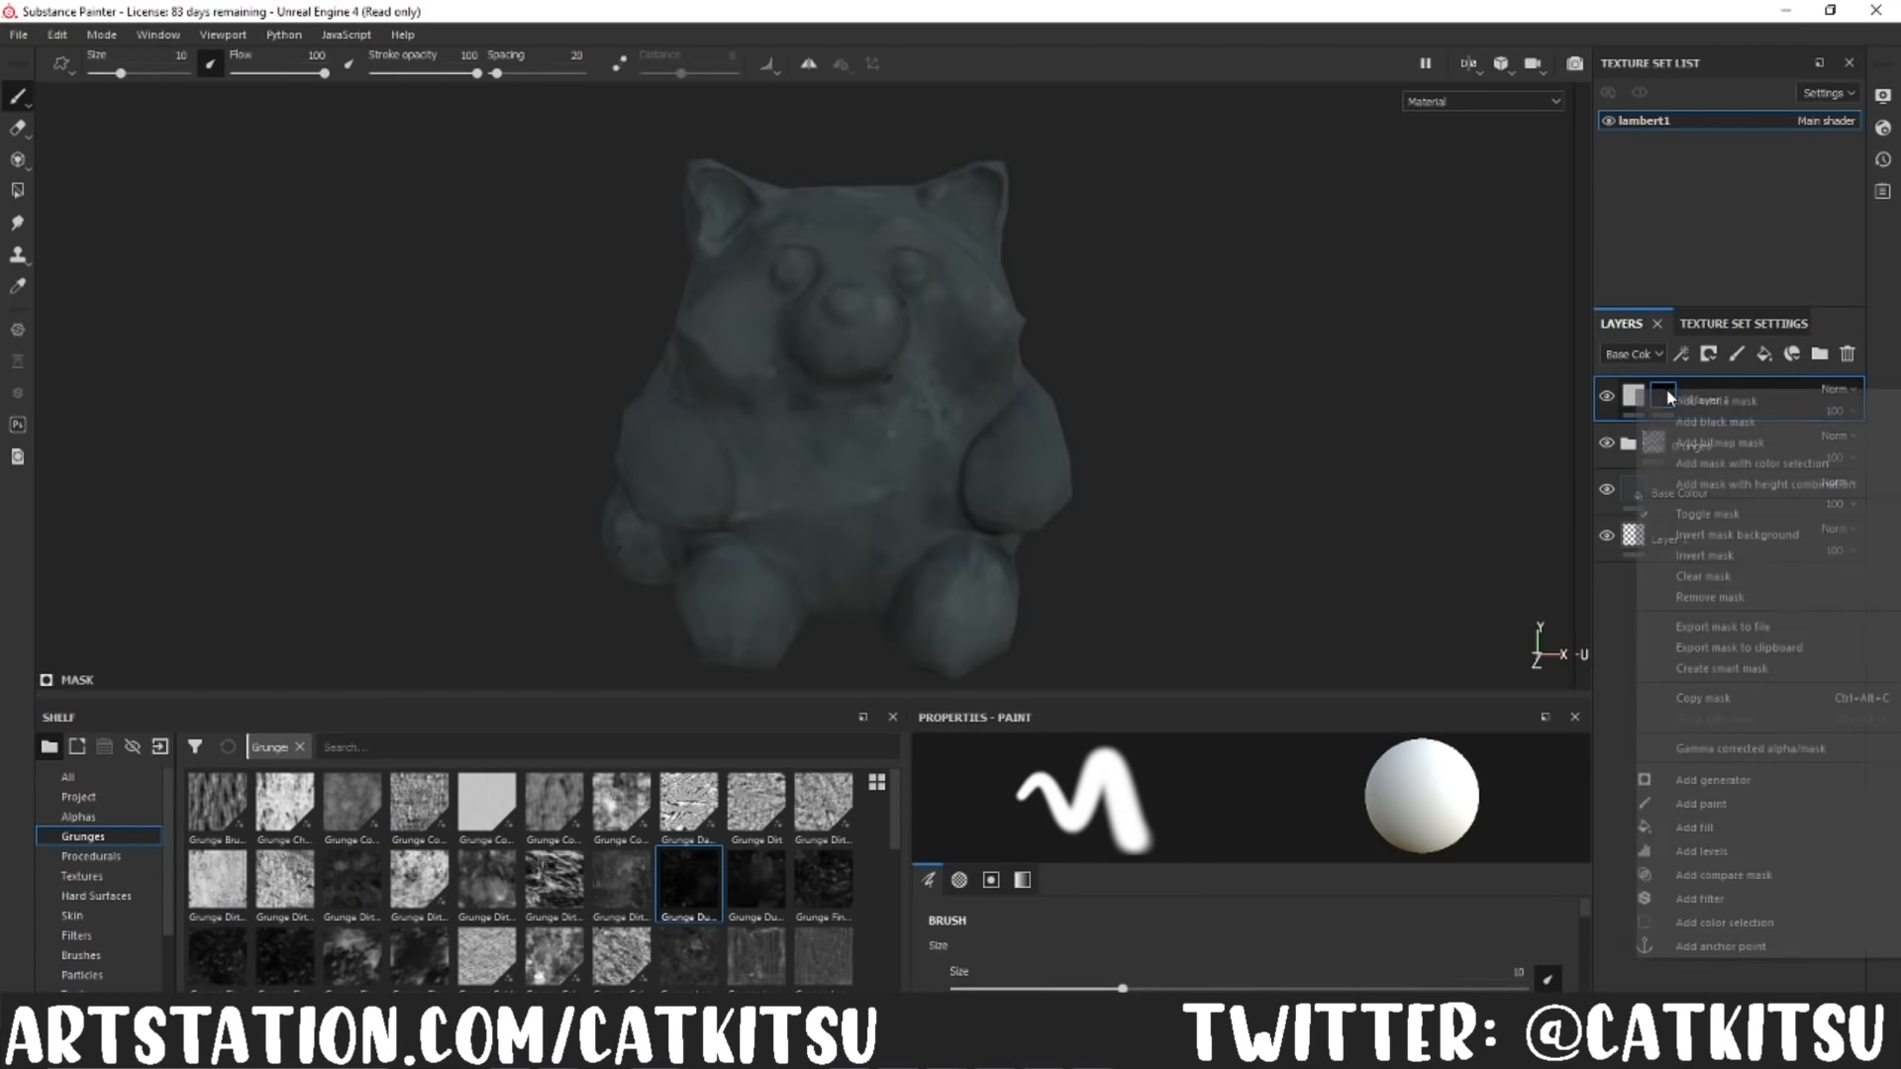
left_click(1688, 780)
Step: Assign the Curvature generator to the mask and lower its global balance so only thin edges are covered
left_click(1238, 793)
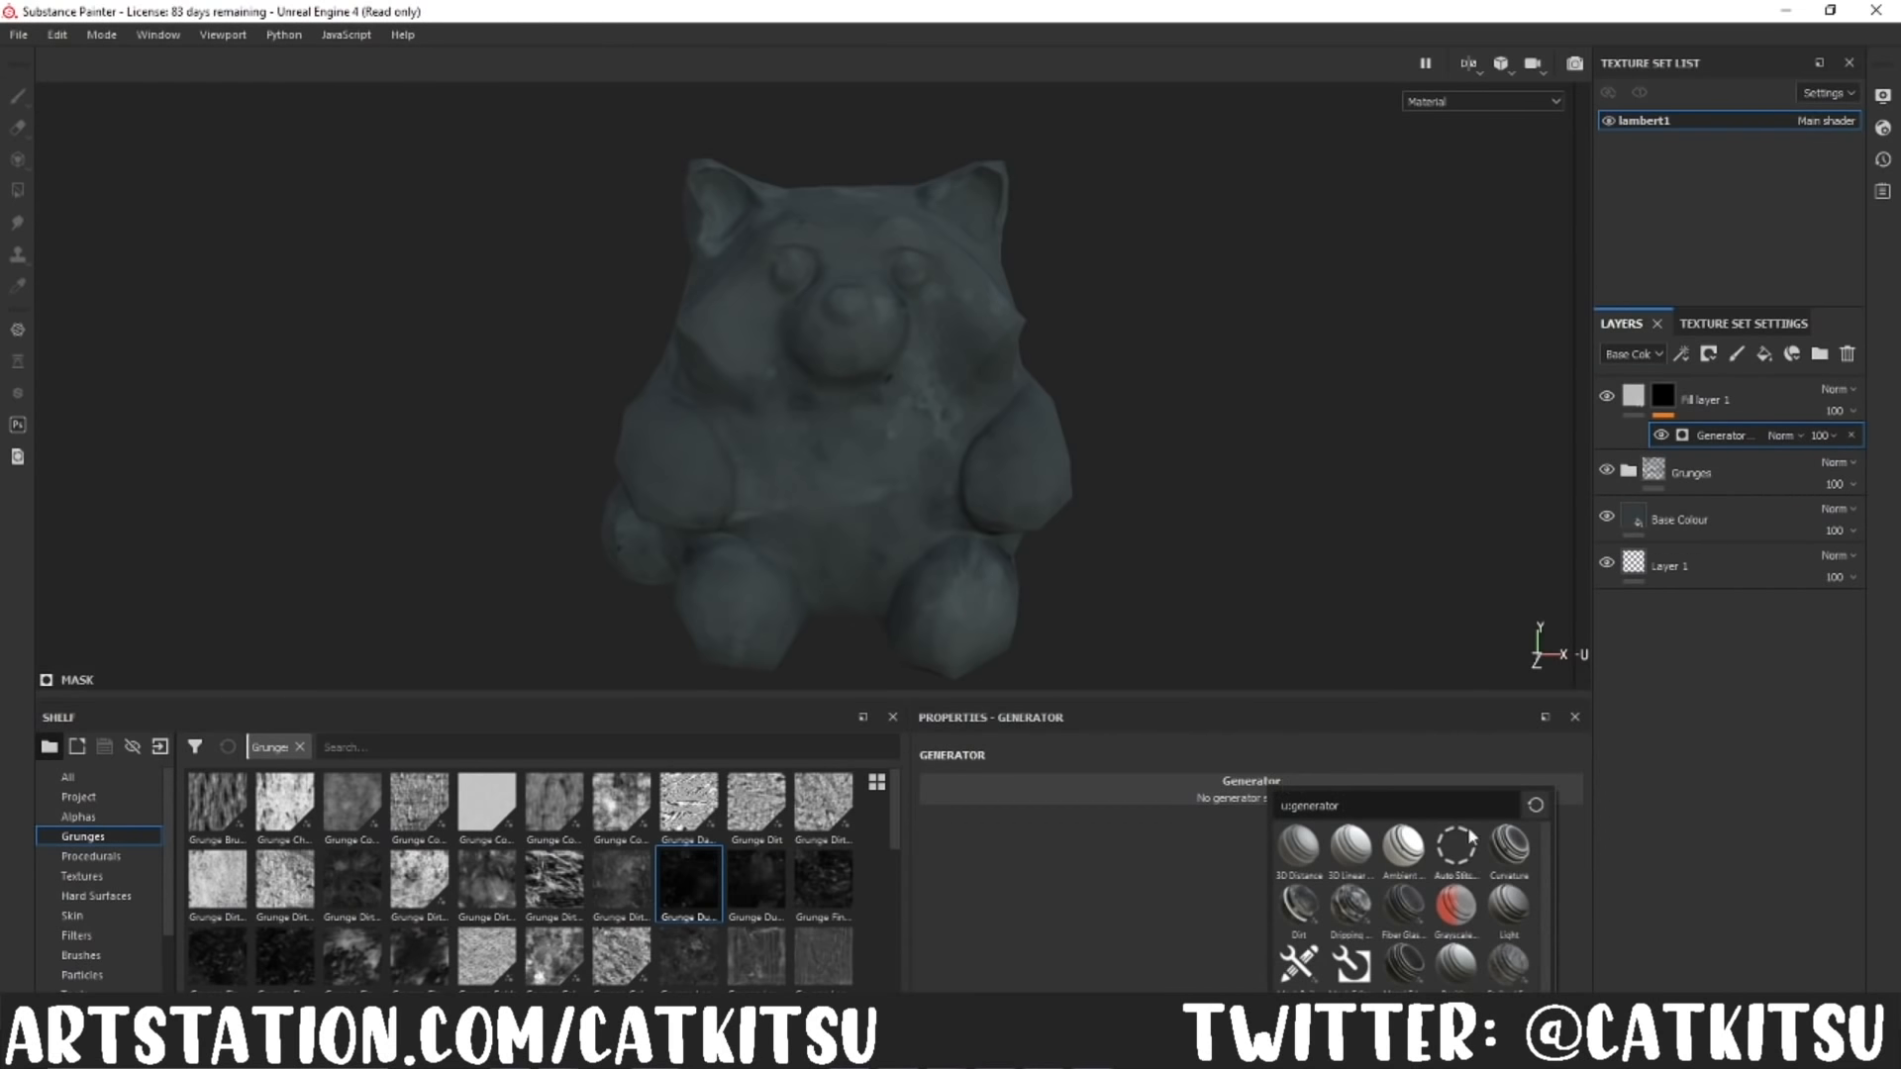
left_click(1509, 844)
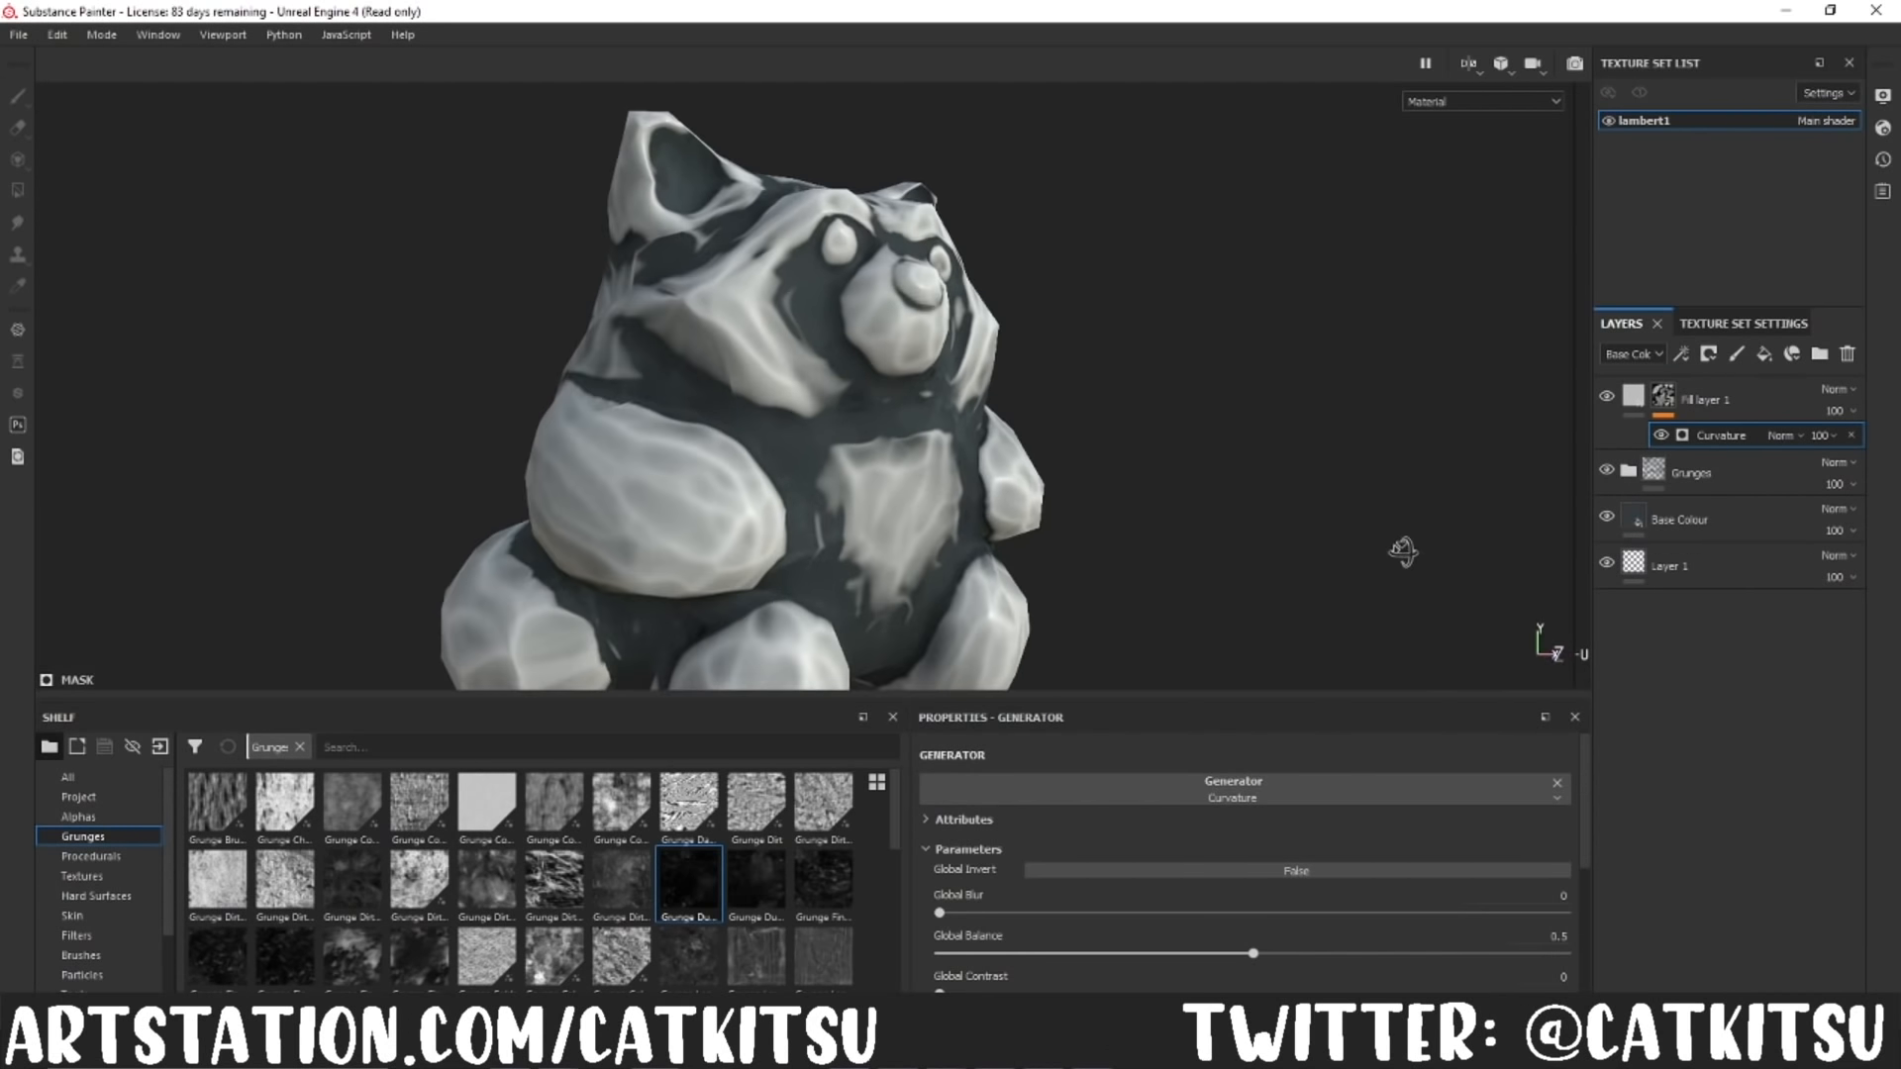
left_click_drag(1254, 953, 995, 950)
Step: Limit the curvature layer to the colour channel and set its base colour to muted teal, R 0.043, G 0.066, B 0.067
left_click(1634, 397)
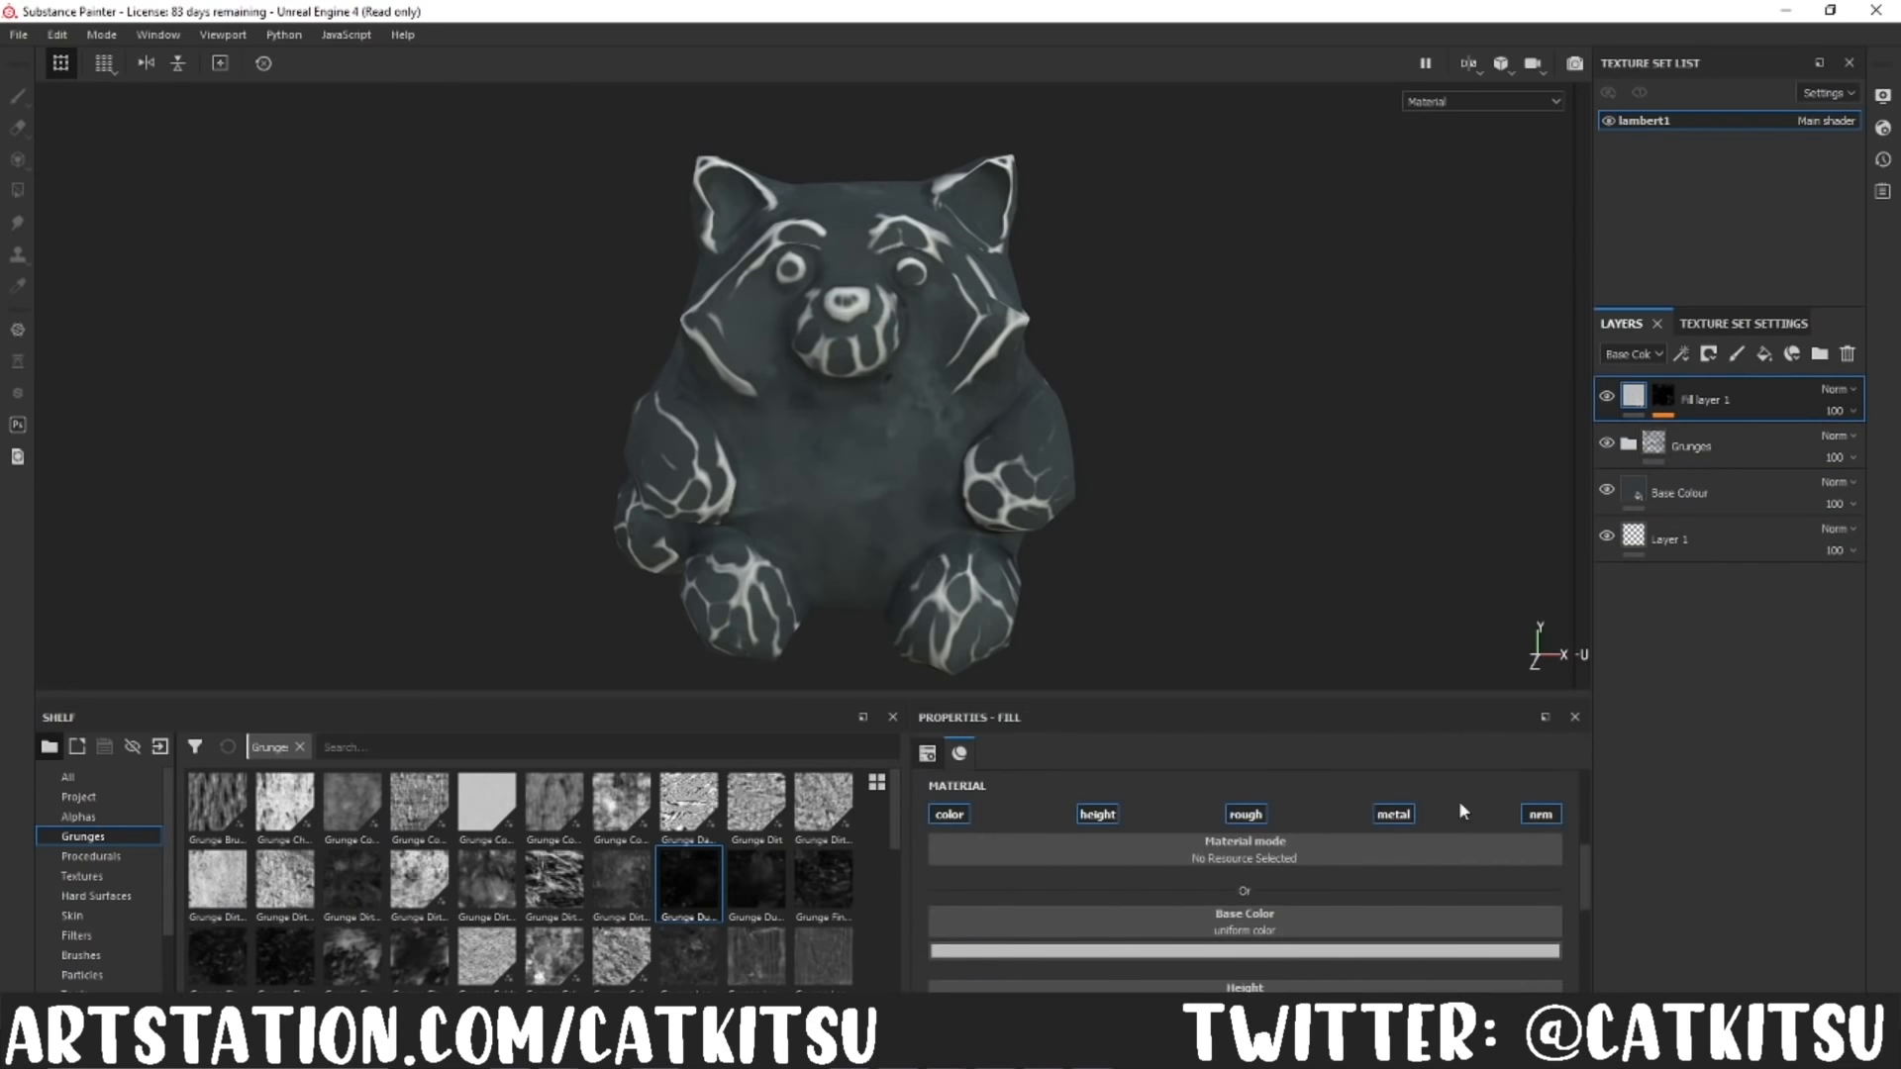
left_click(1327, 951)
left_click(1323, 827)
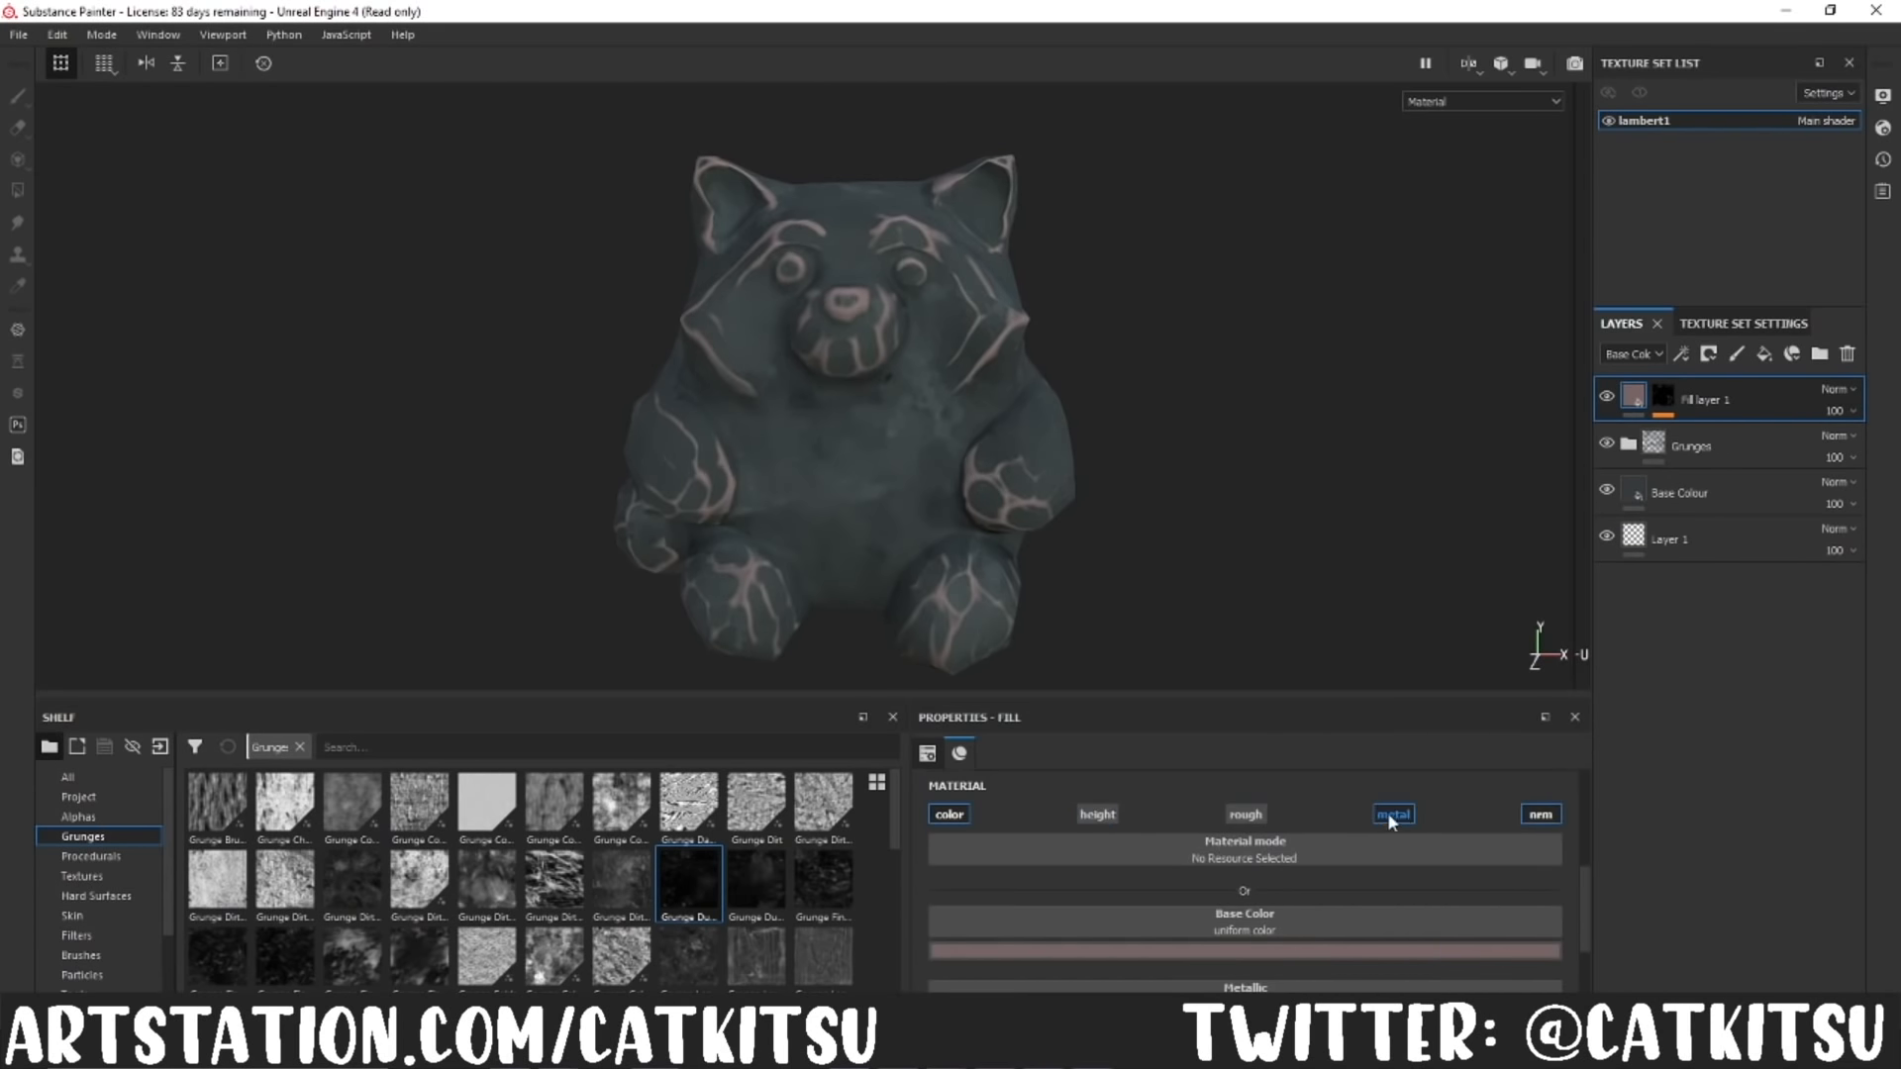
left_click(1278, 951)
left_click_drag(1403, 901, 1406, 835)
mouse_move(1277, 827)
left_mouse_down()
mouse_move(1301, 834)
mouse_move(1327, 780)
mouse_move(1299, 794)
mouse_move(1285, 865)
mouse_move(1259, 853)
left_mouse_up()
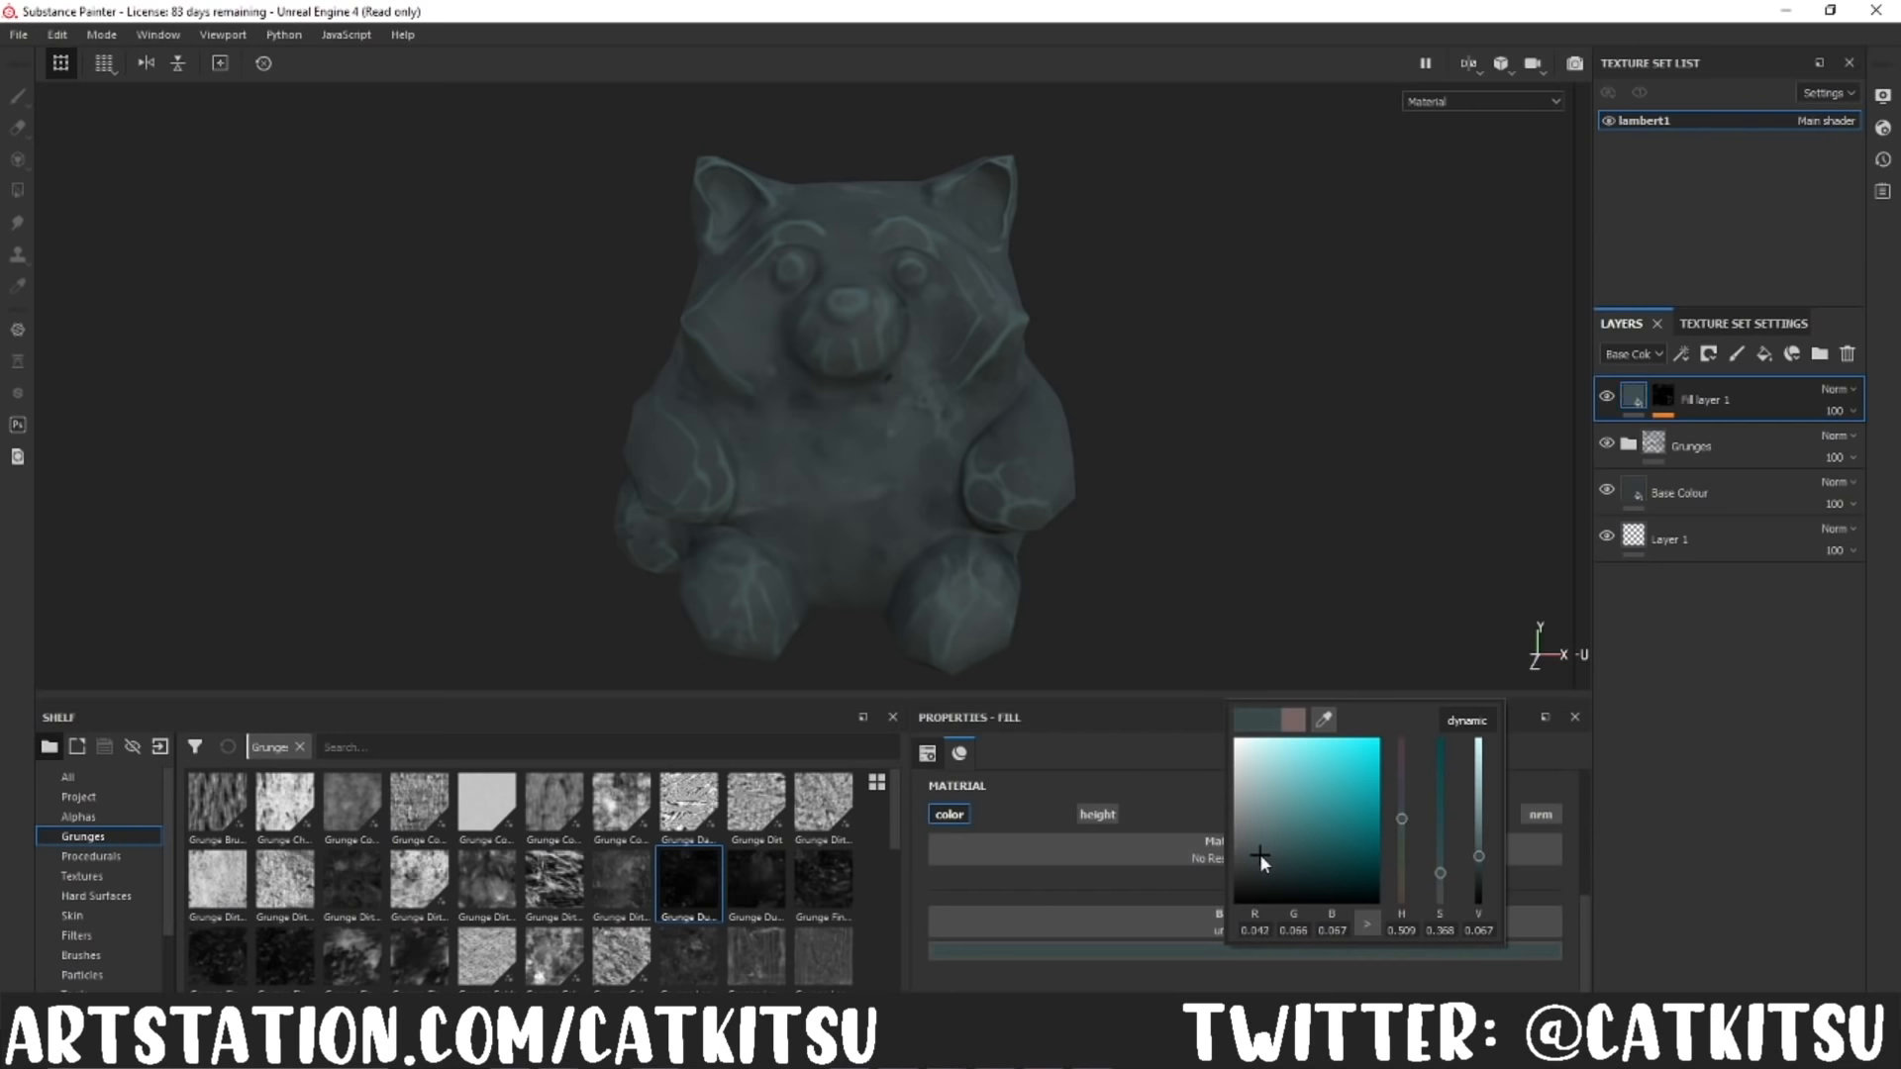
Step: Try the Multiply and Overlay blend modes on the curvature layer and return it to Normal
left_click(1838, 391)
left_click(1838, 391)
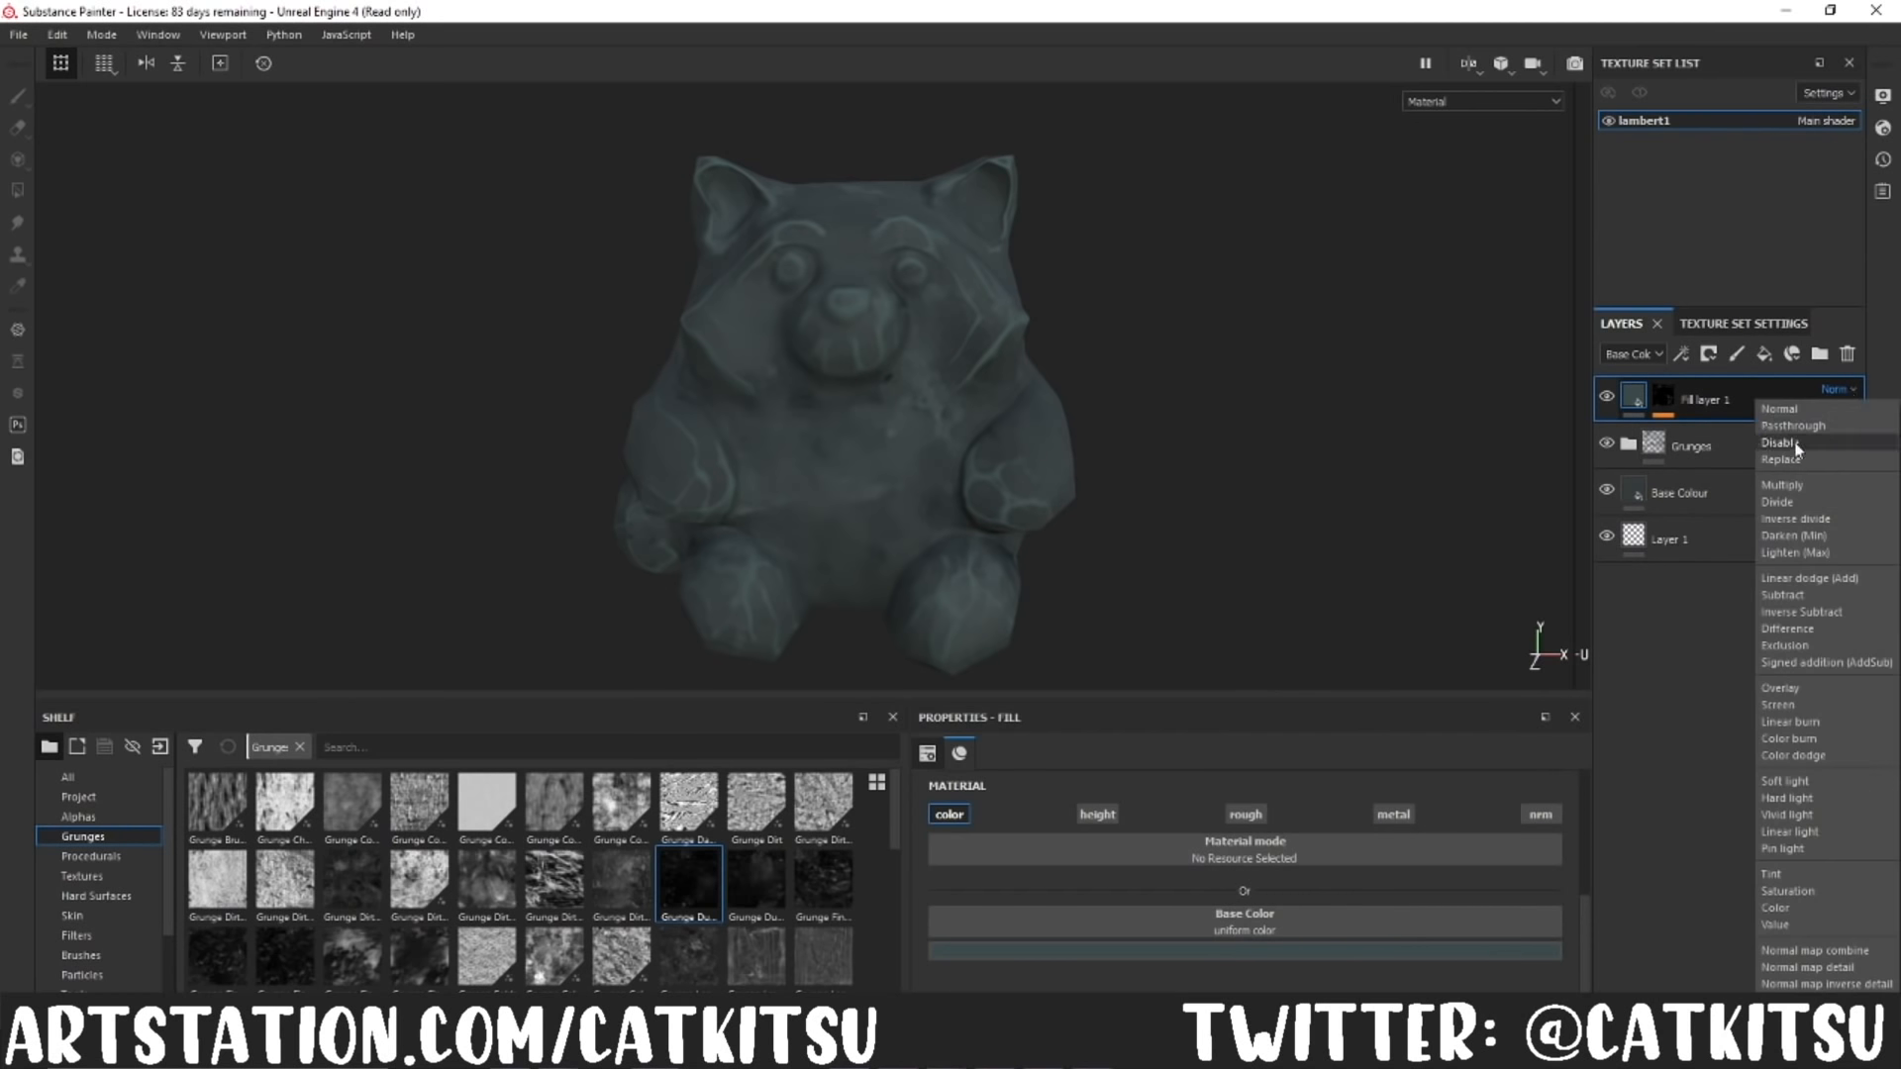
left_click(1777, 485)
left_click(1836, 391)
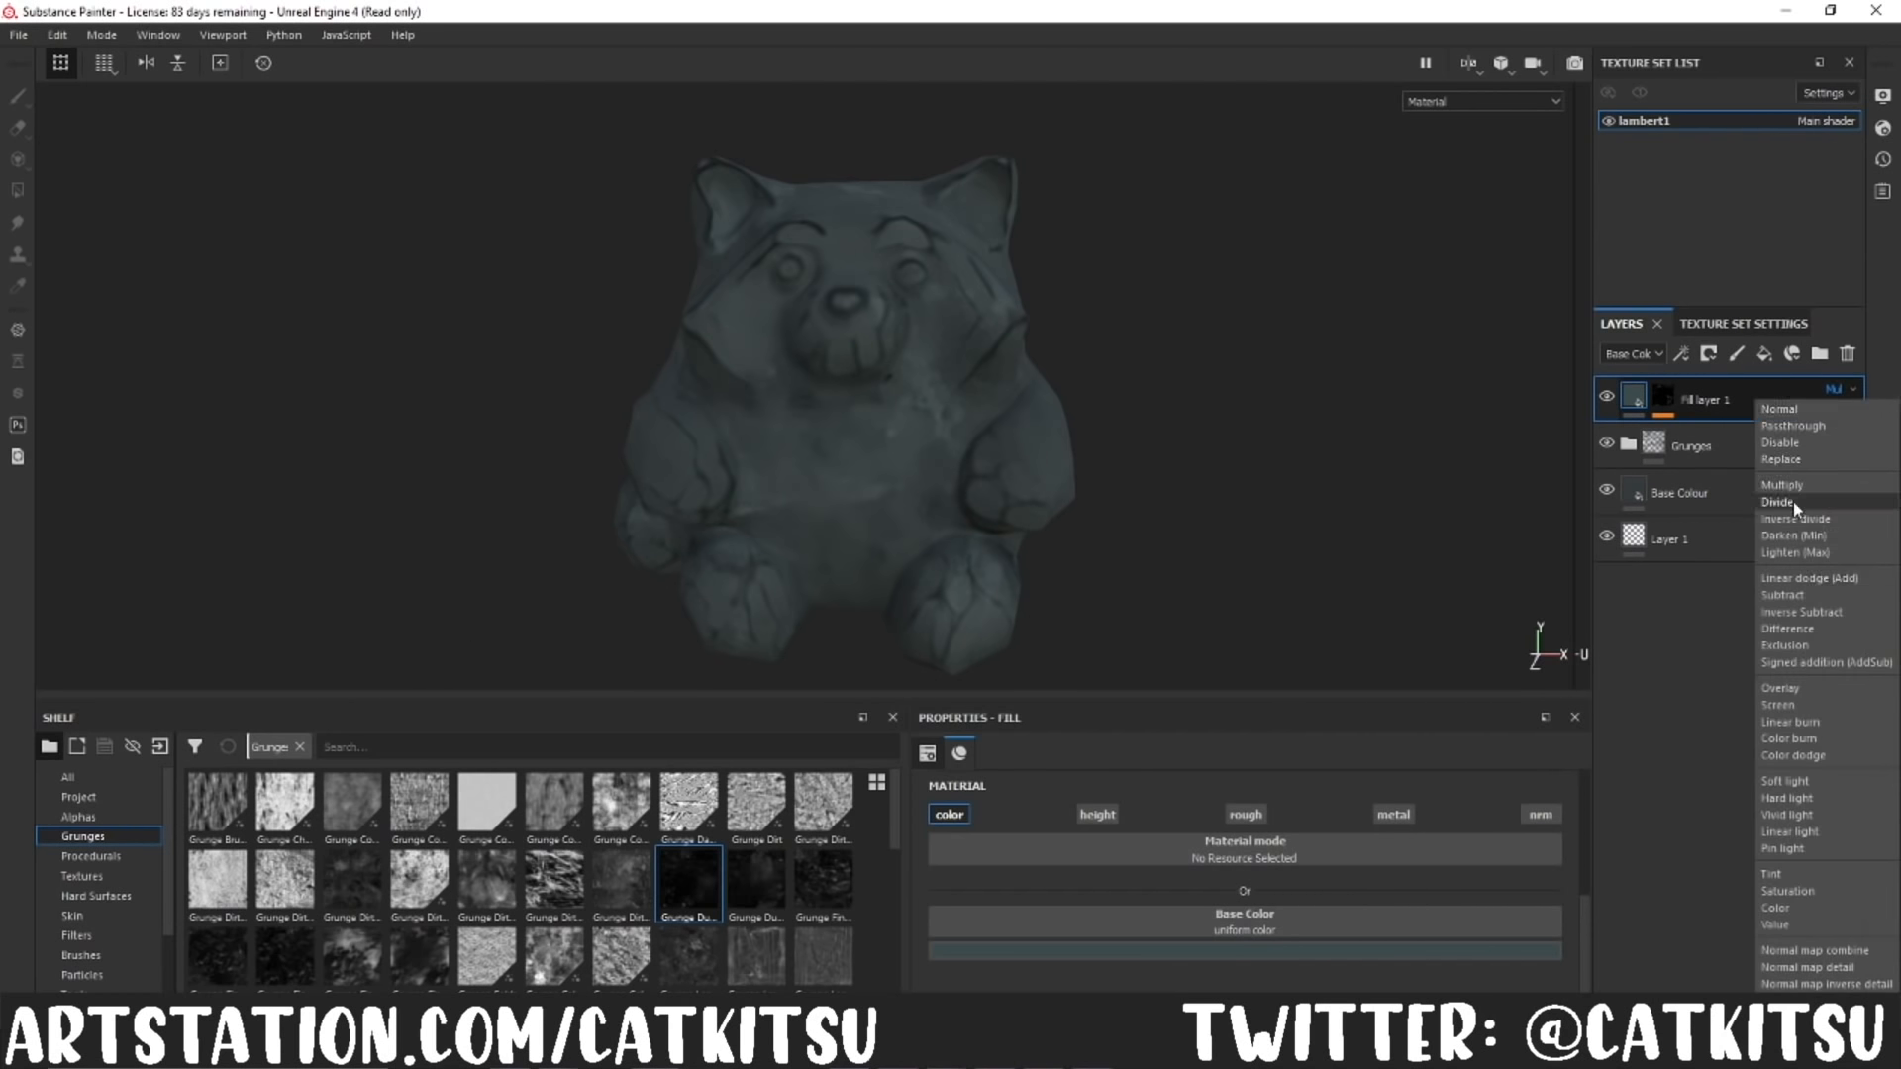
left_click(1781, 689)
left_click(1852, 390)
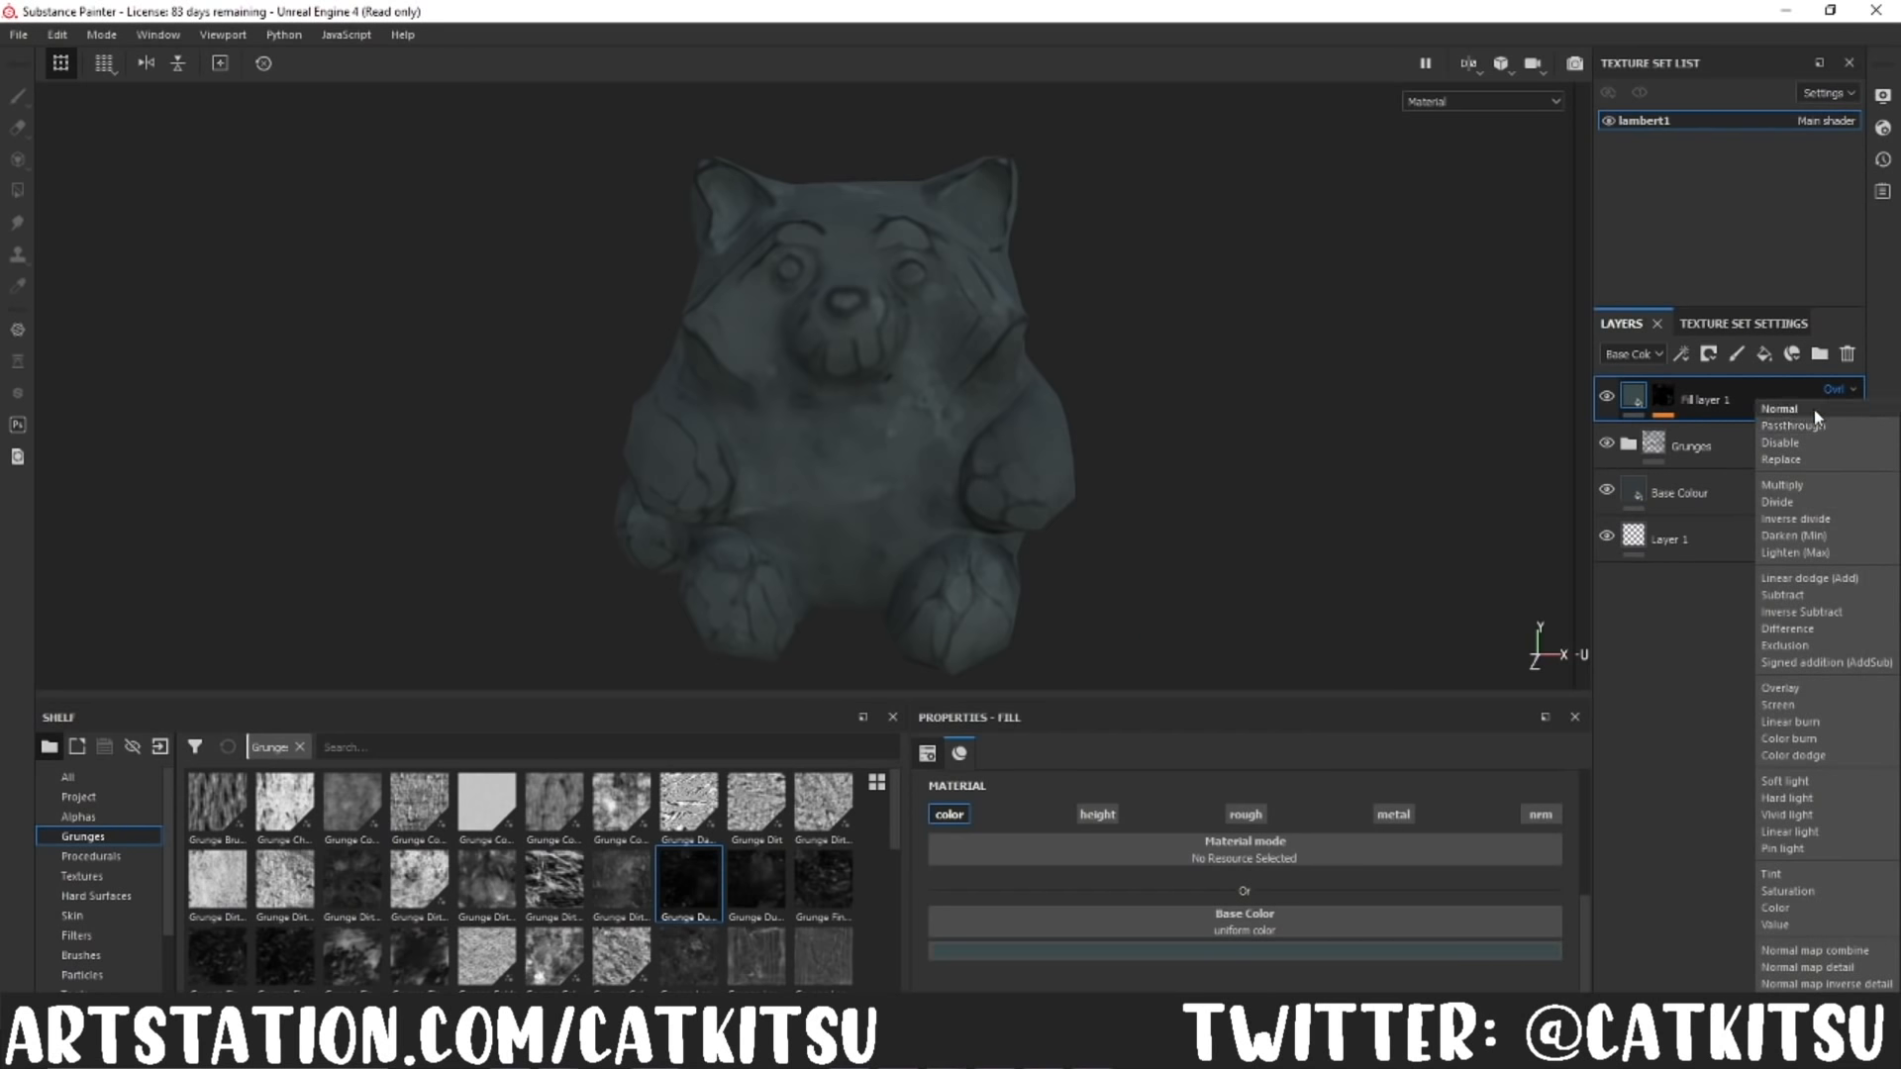
left_click(1814, 408)
left_click_drag(1882, 453, 1874, 454)
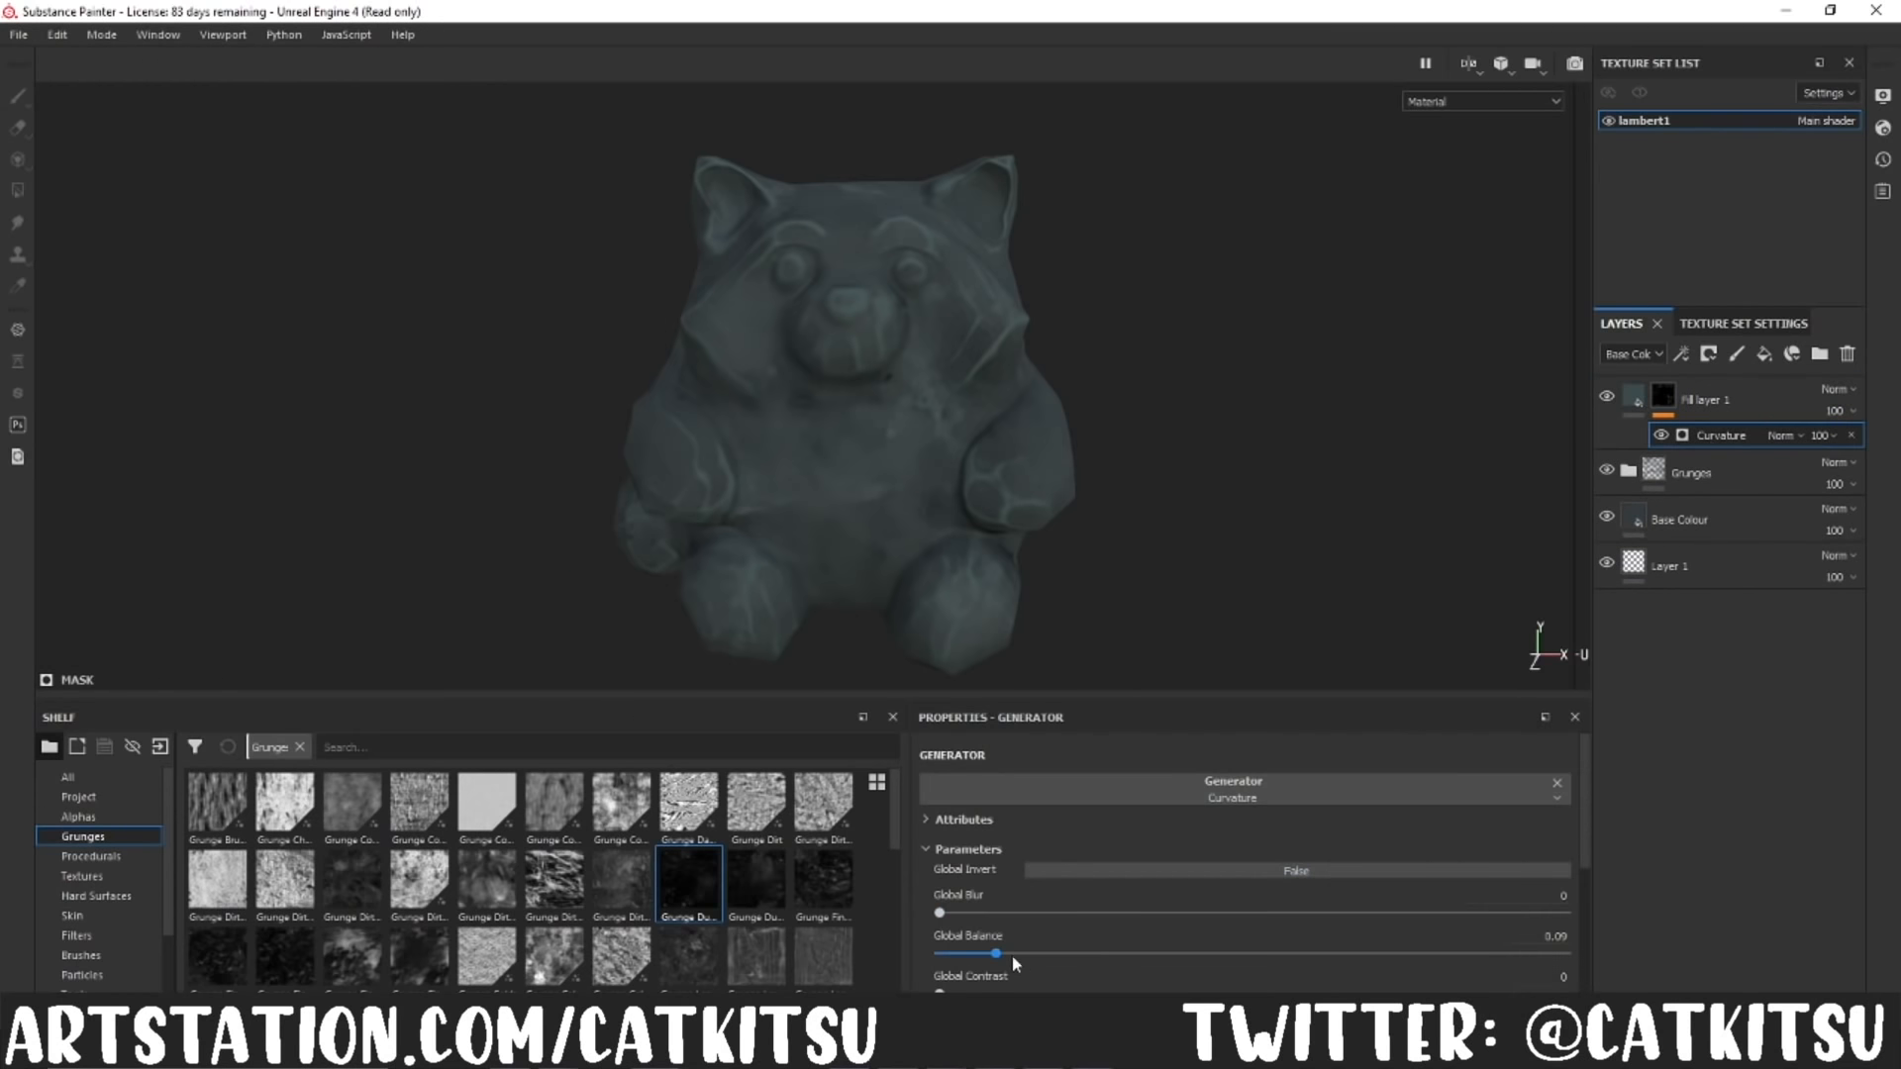
Step: Set the Curvature generator's global balance to 0.08 and rename its layer Curvature
mouse_move(1012, 954)
left_mouse_down()
mouse_move(1038, 956)
mouse_move(992, 963)
left_mouse_up()
double_click(1710, 399)
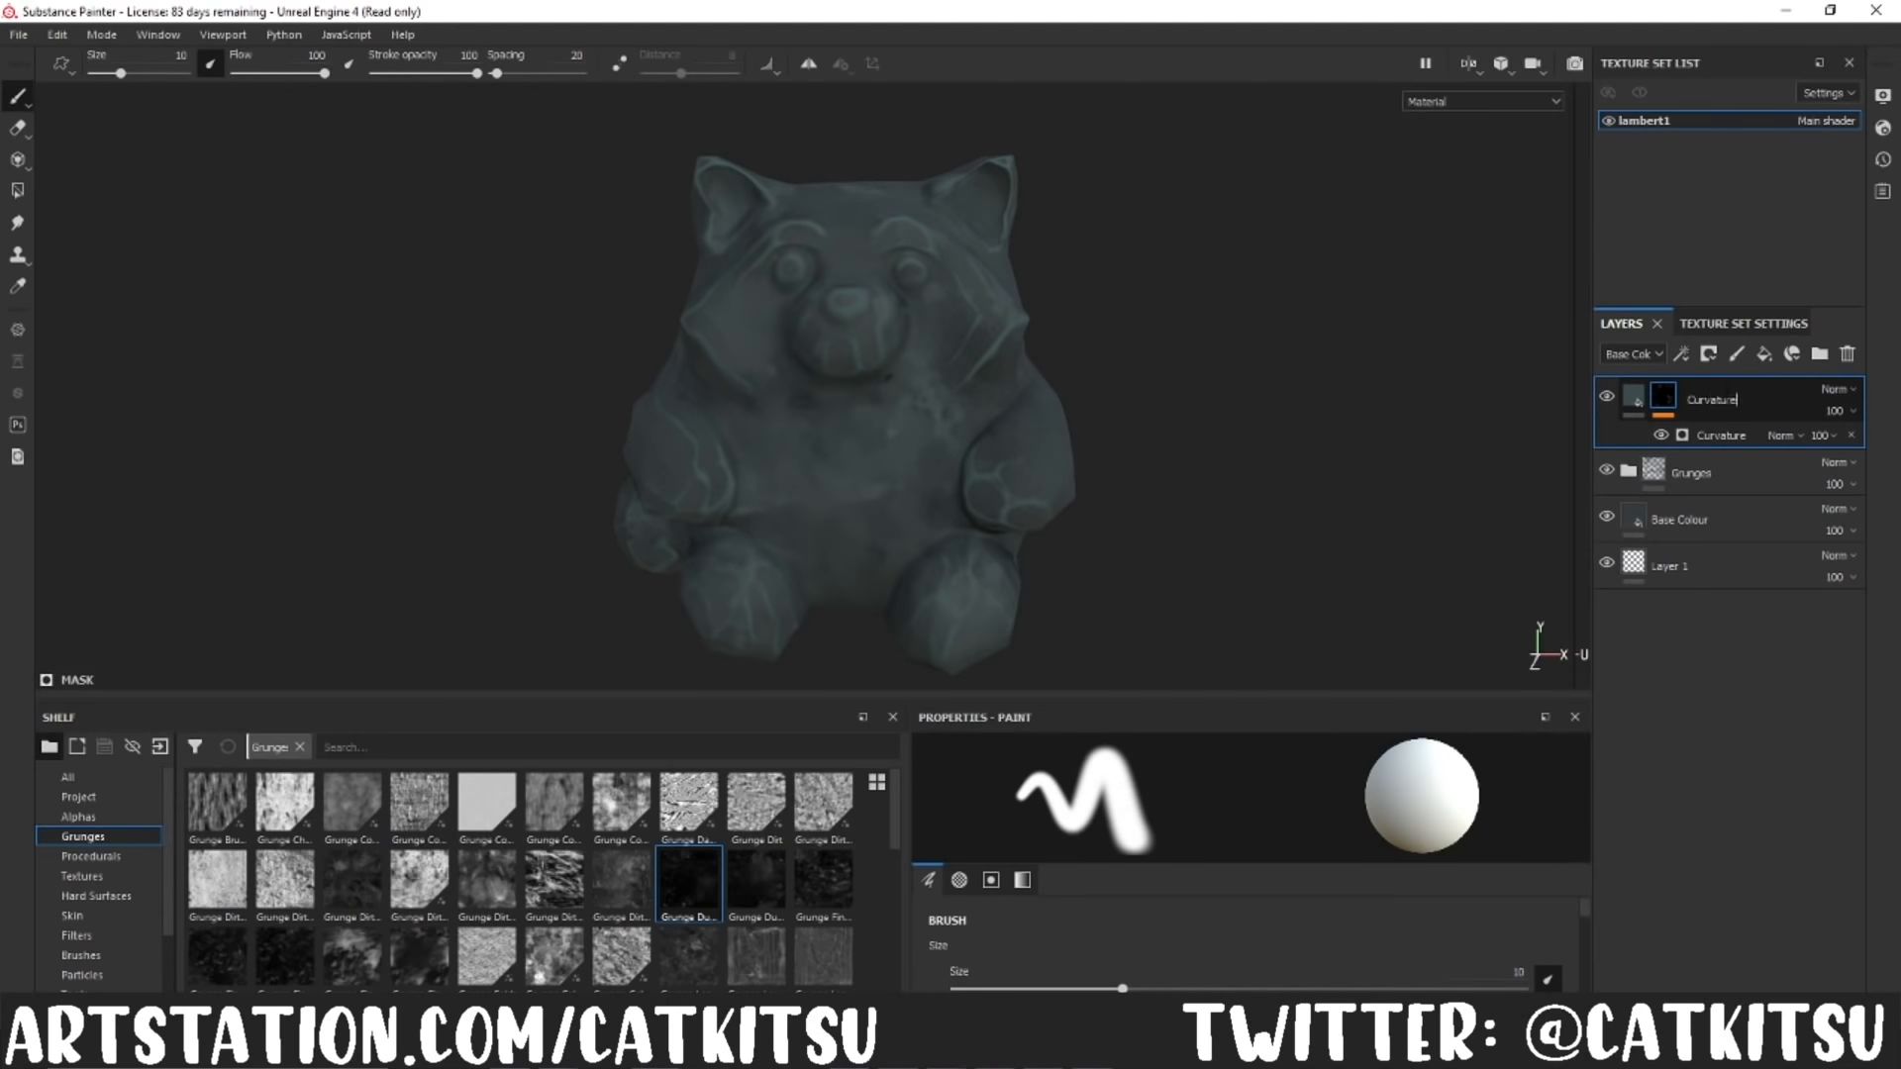
Step: Add a colour-only fill layer above the Curvature layer and give it a black mask
left_click(1764, 355)
right_click(1671, 398)
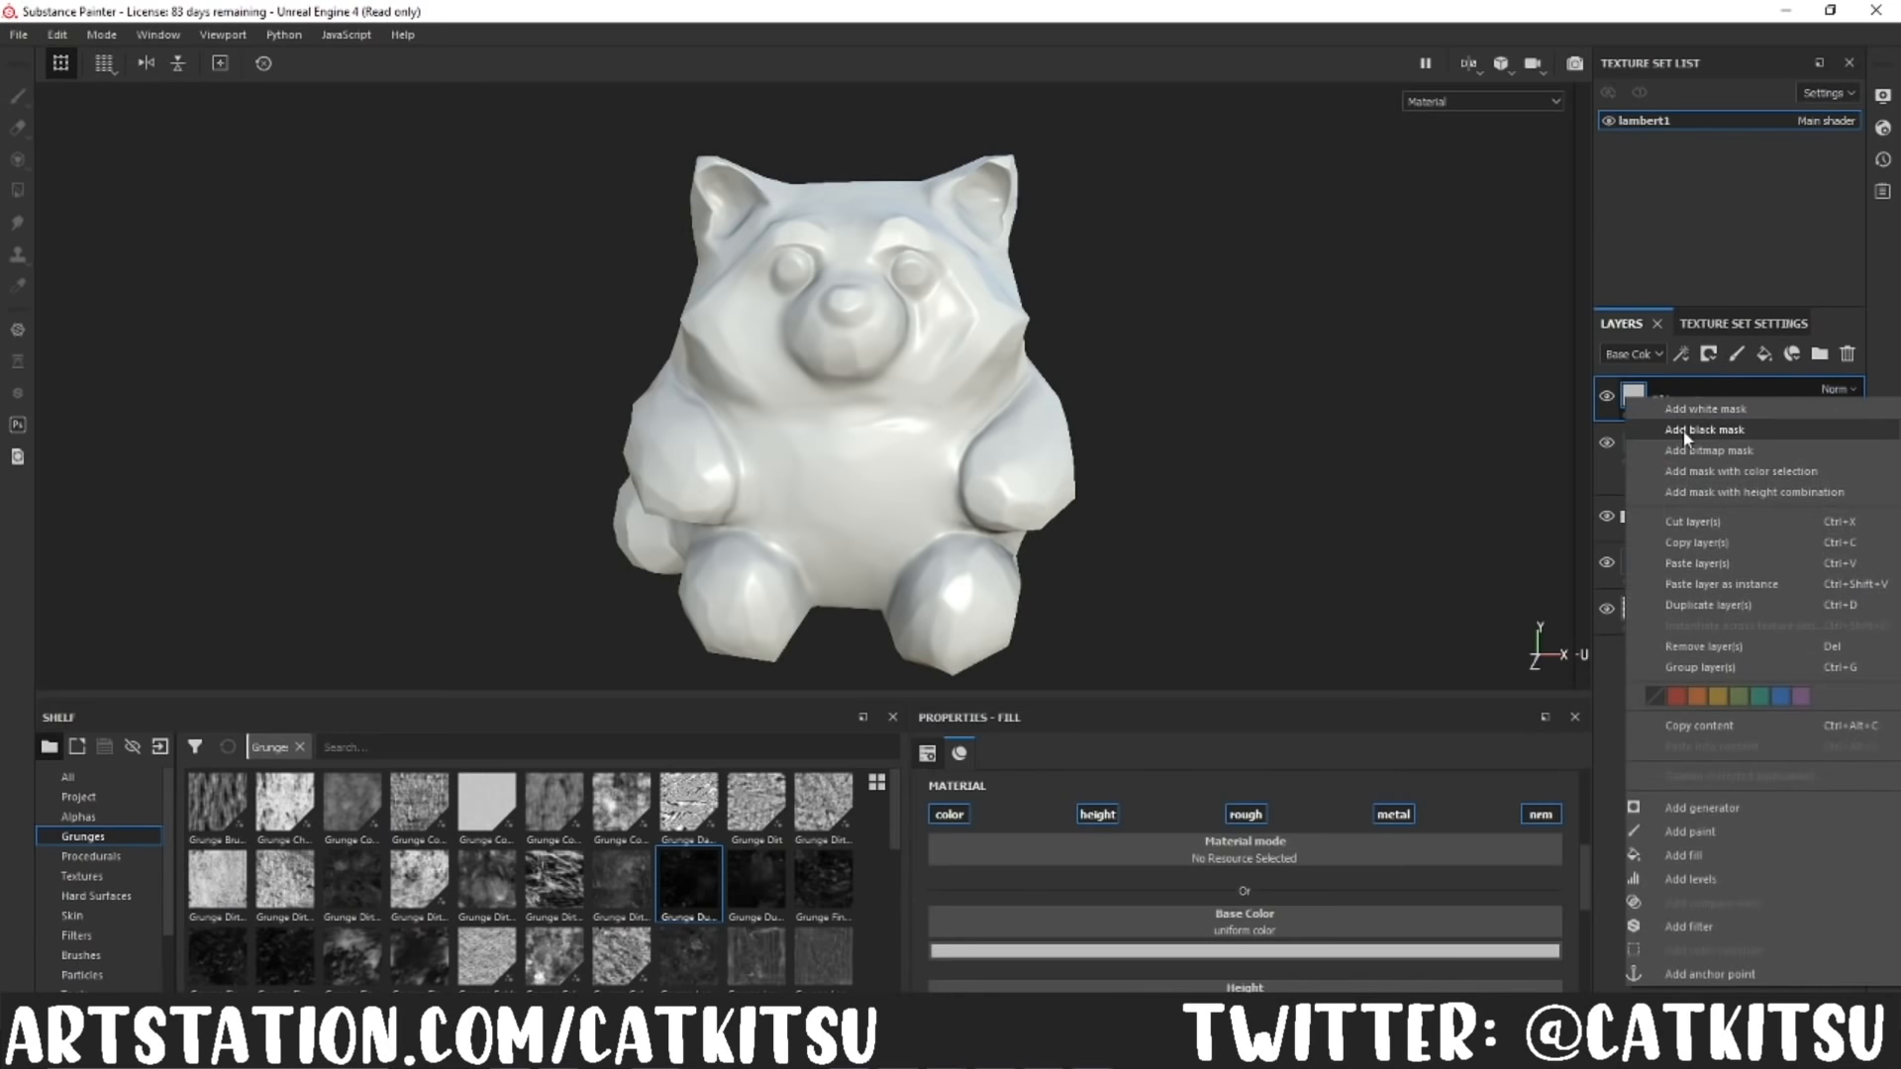
left_click(1687, 431)
left_click(1635, 397)
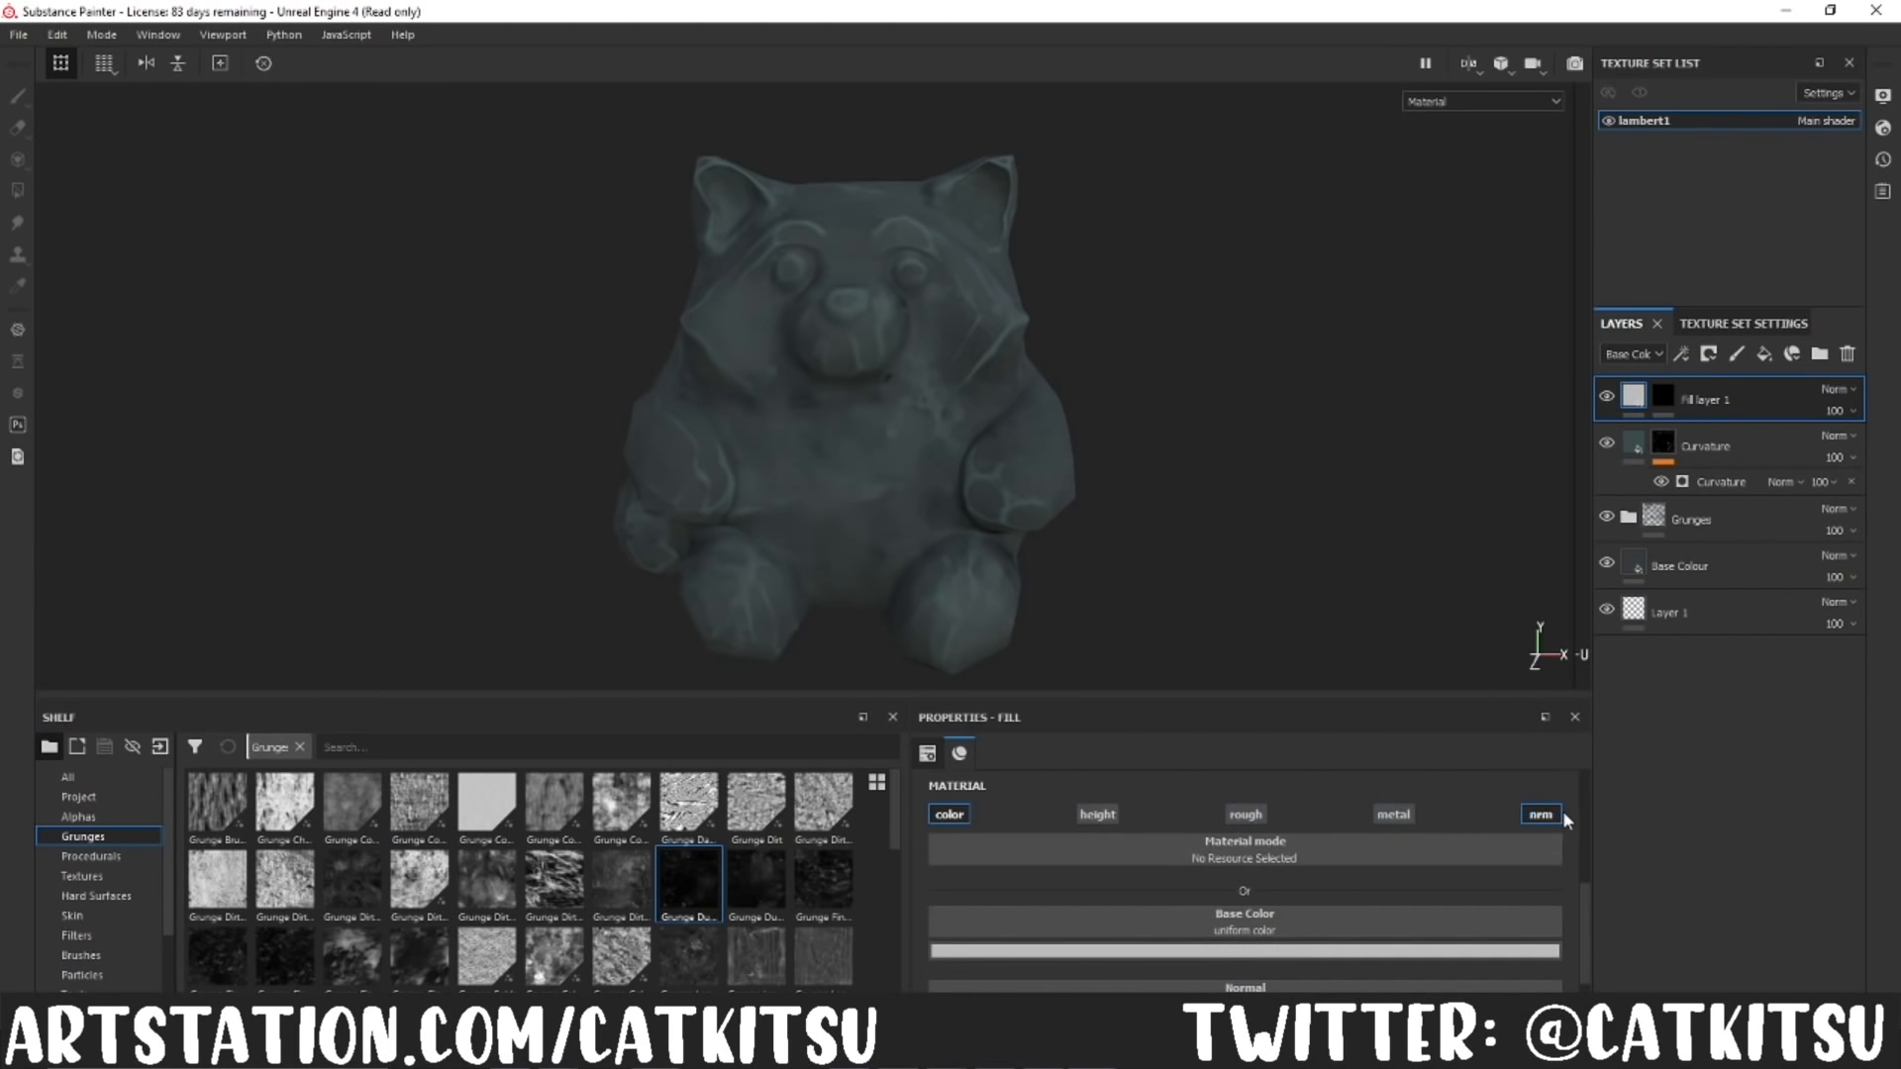
Step: Add a generator to the new layer's mask and assign Ambient Occlusion to it
left_click(1663, 398)
right_click(1663, 397)
left_click(1731, 789)
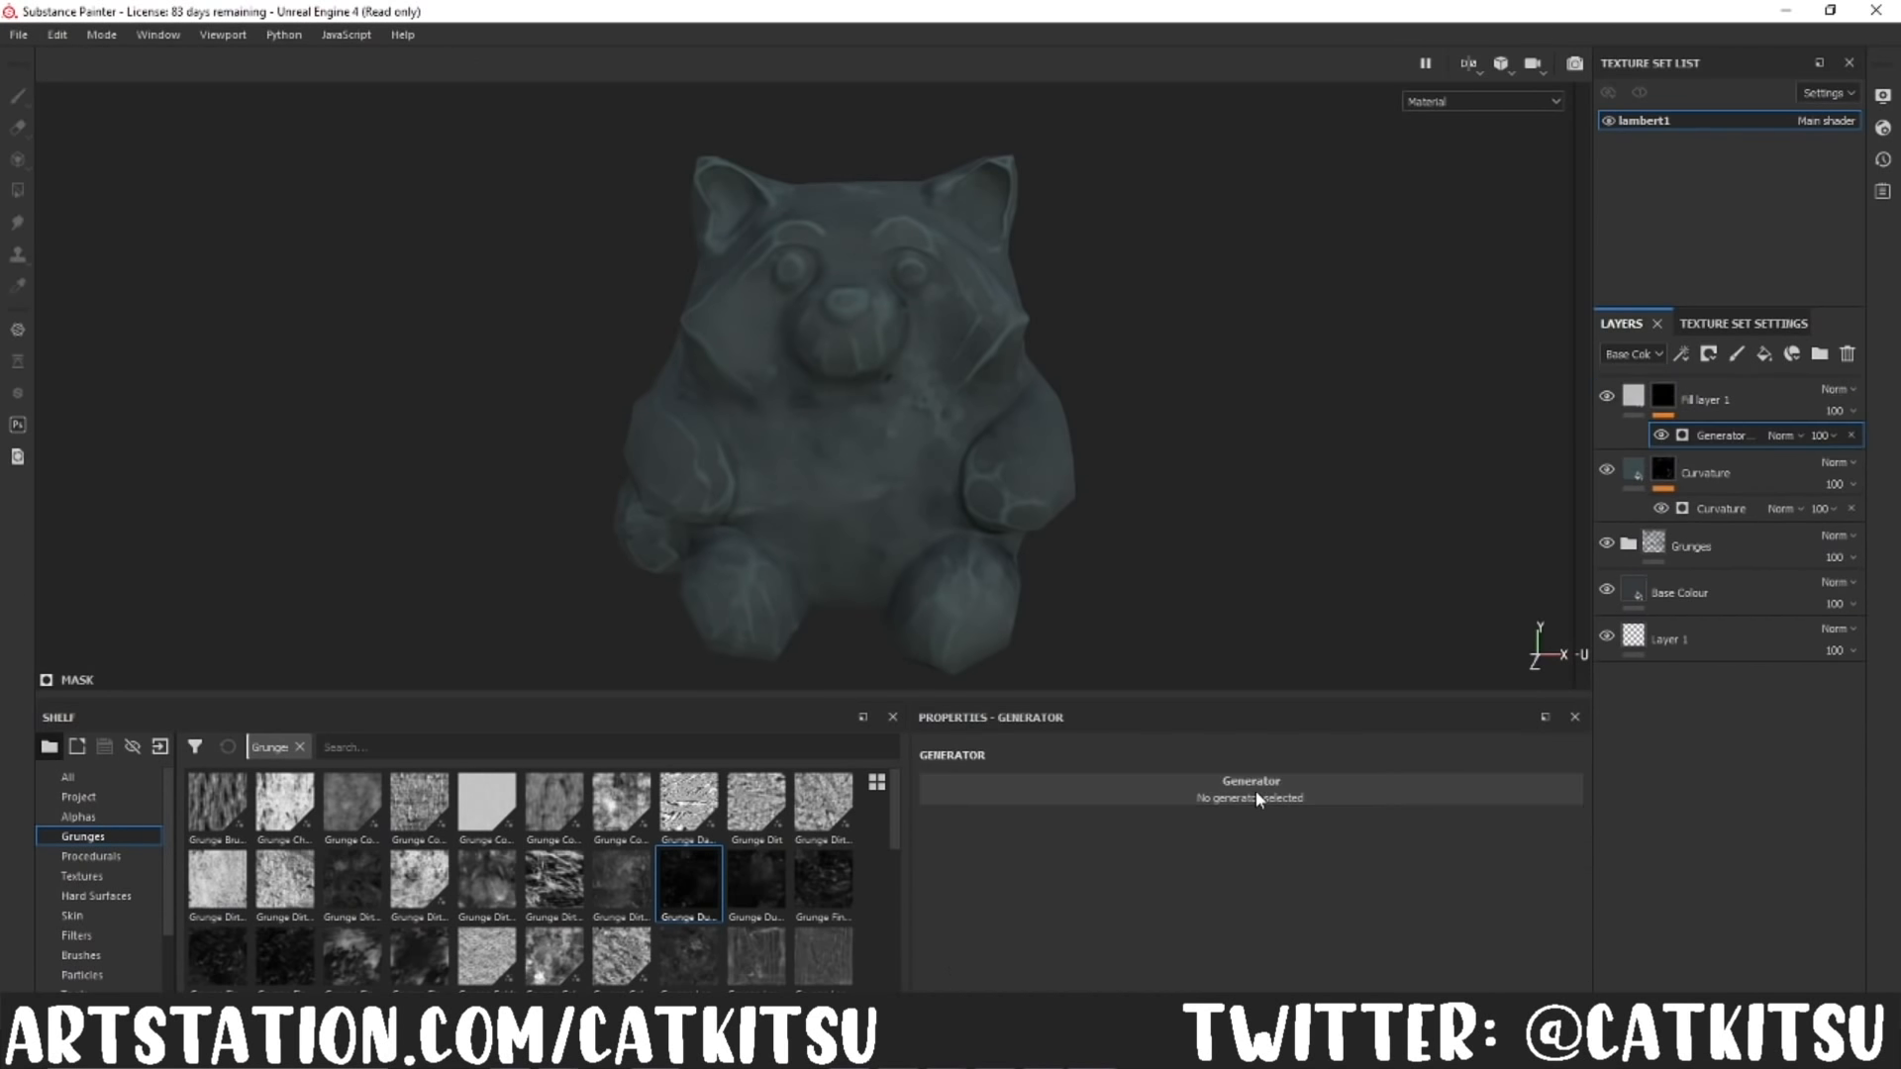
left_click(1258, 798)
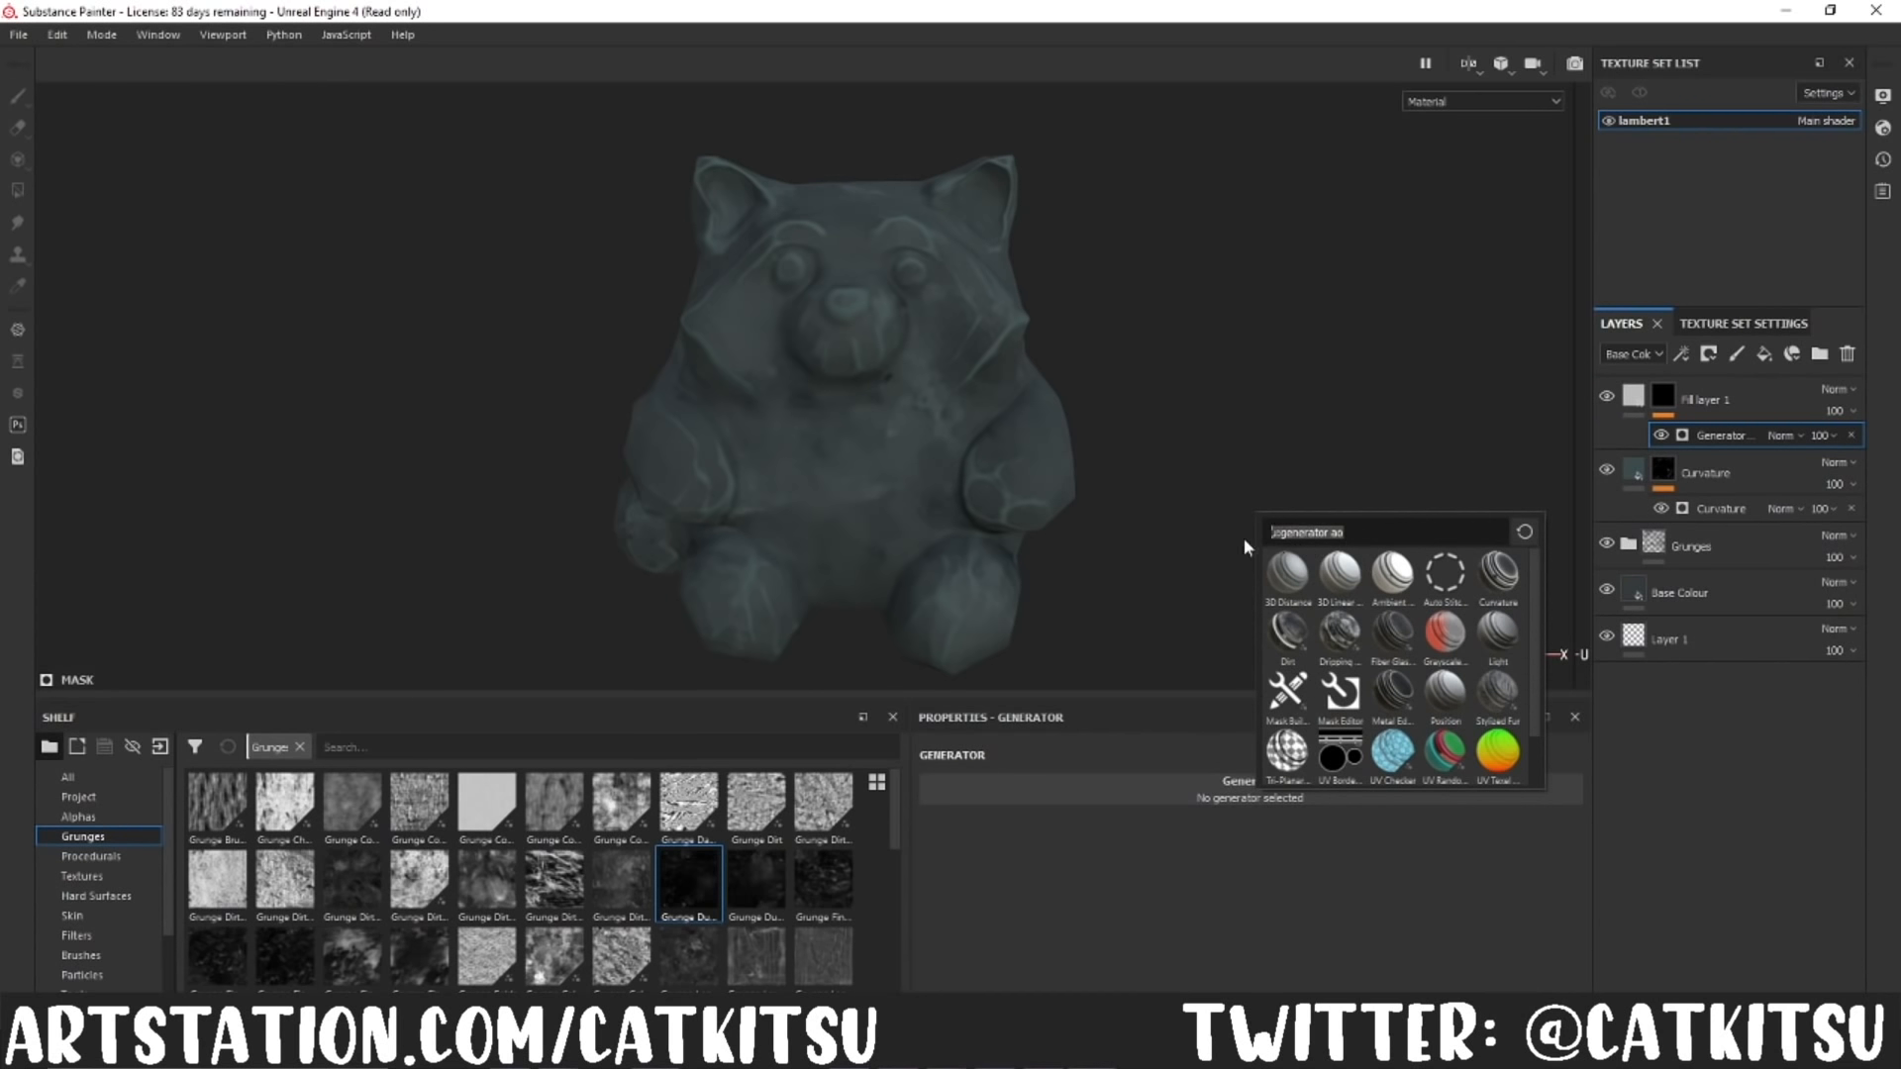
key("BackSpace")
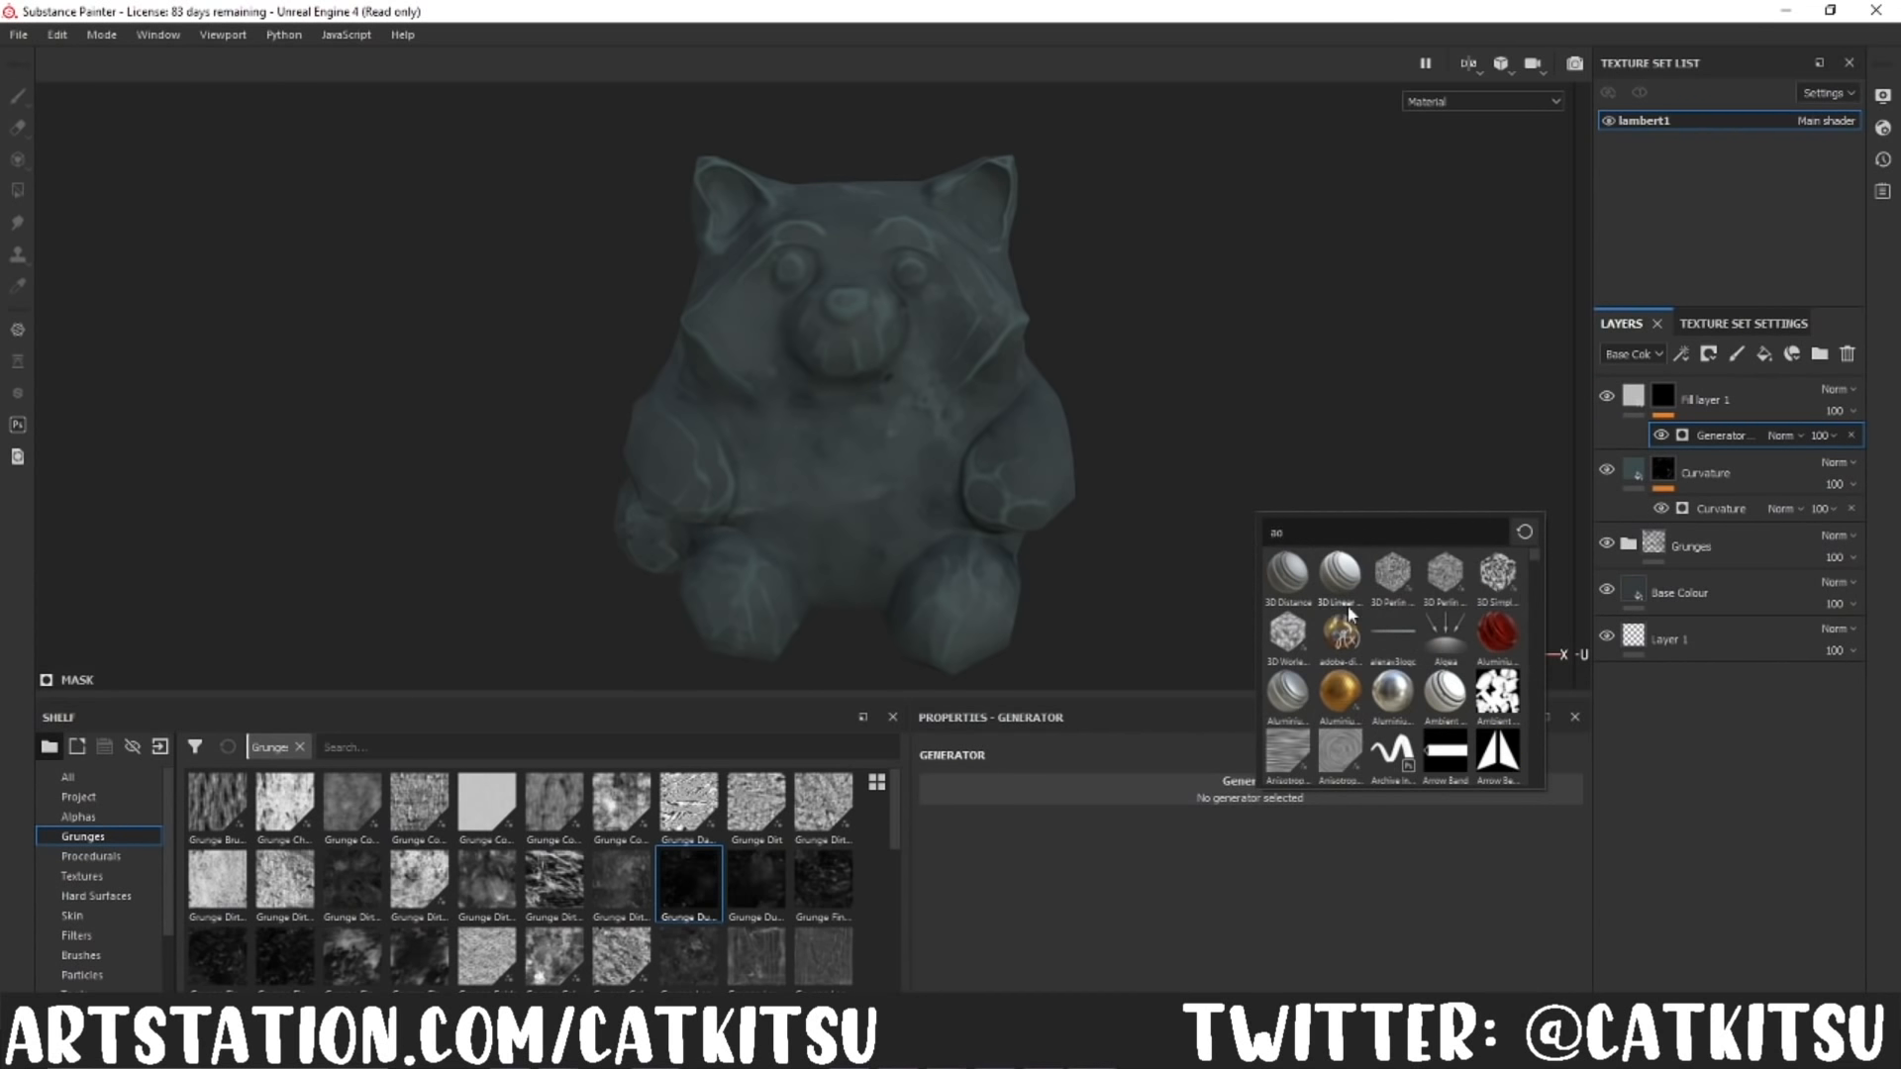
left_click(1444, 694)
Step: Invert the ambient occlusion mask and set the generator's global balance to 0.11
left_click_drag(1253, 954, 1001, 953)
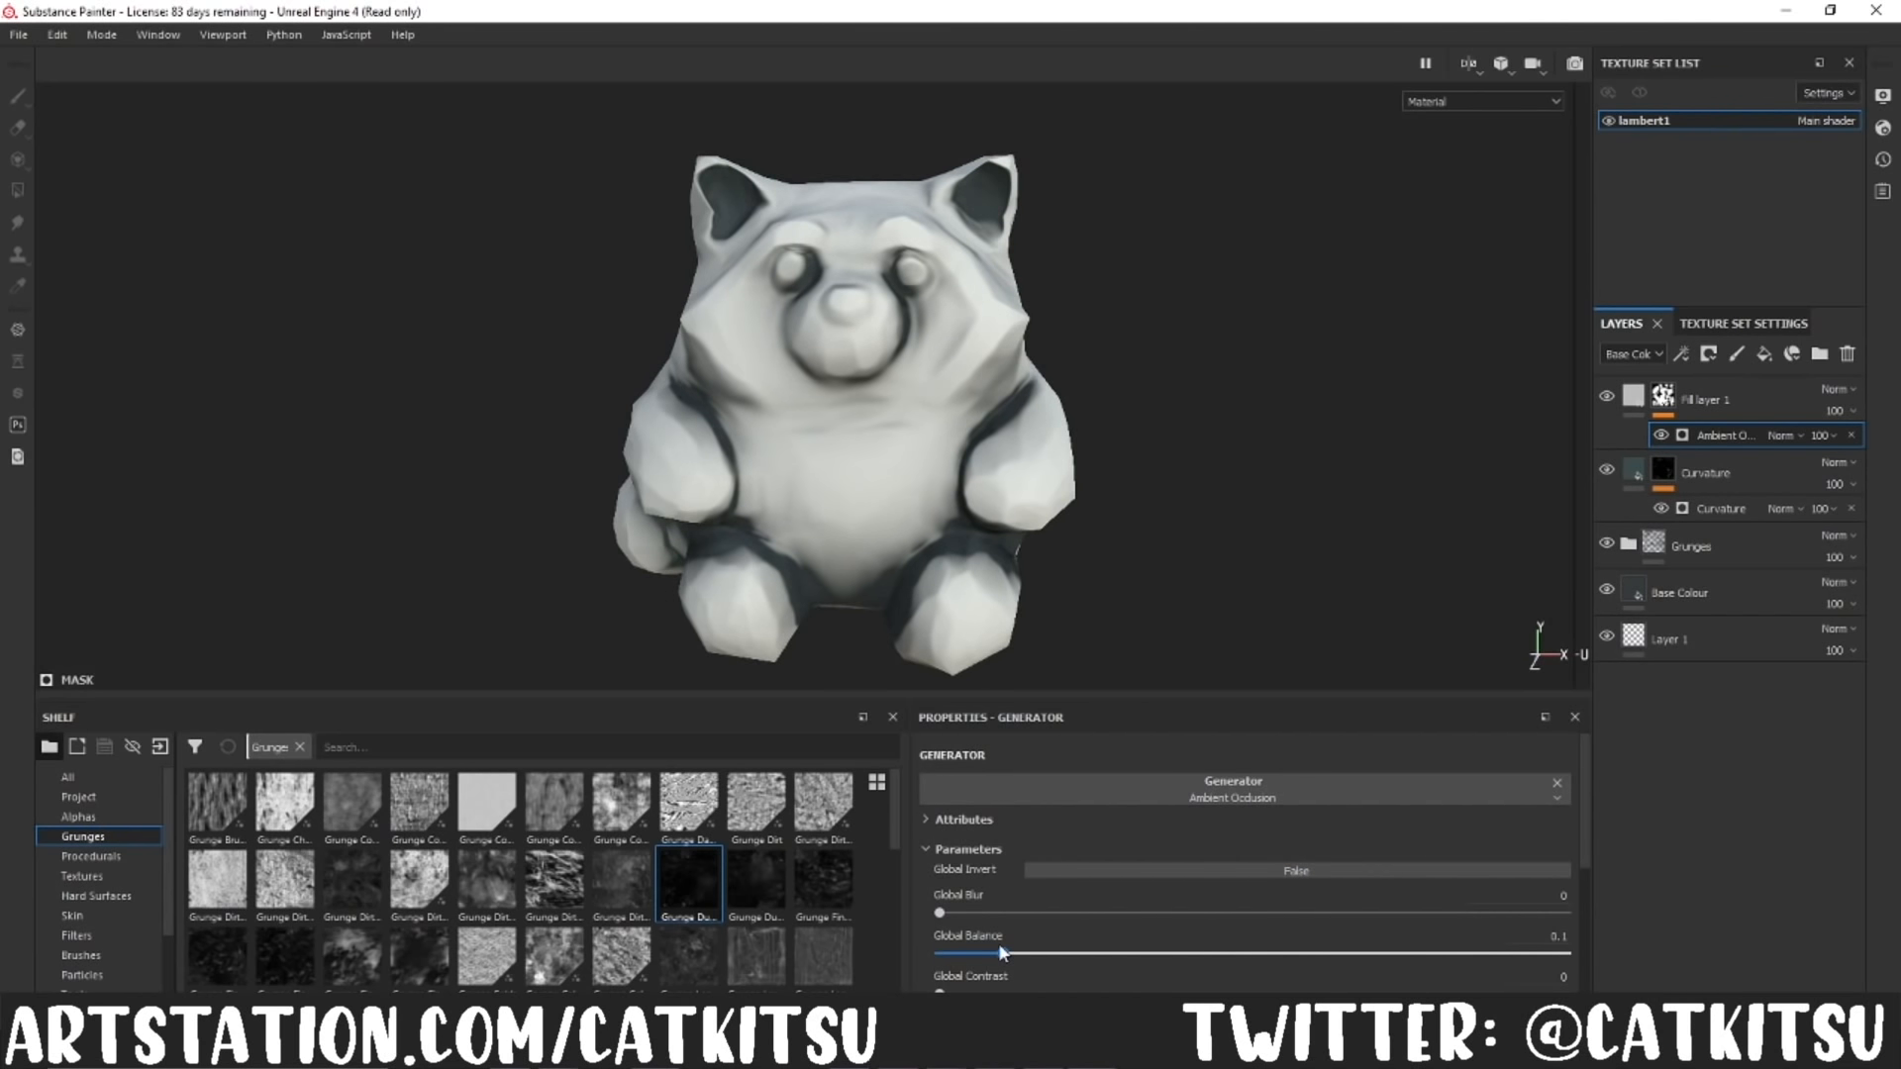
left_click(1663, 397)
right_click(1663, 396)
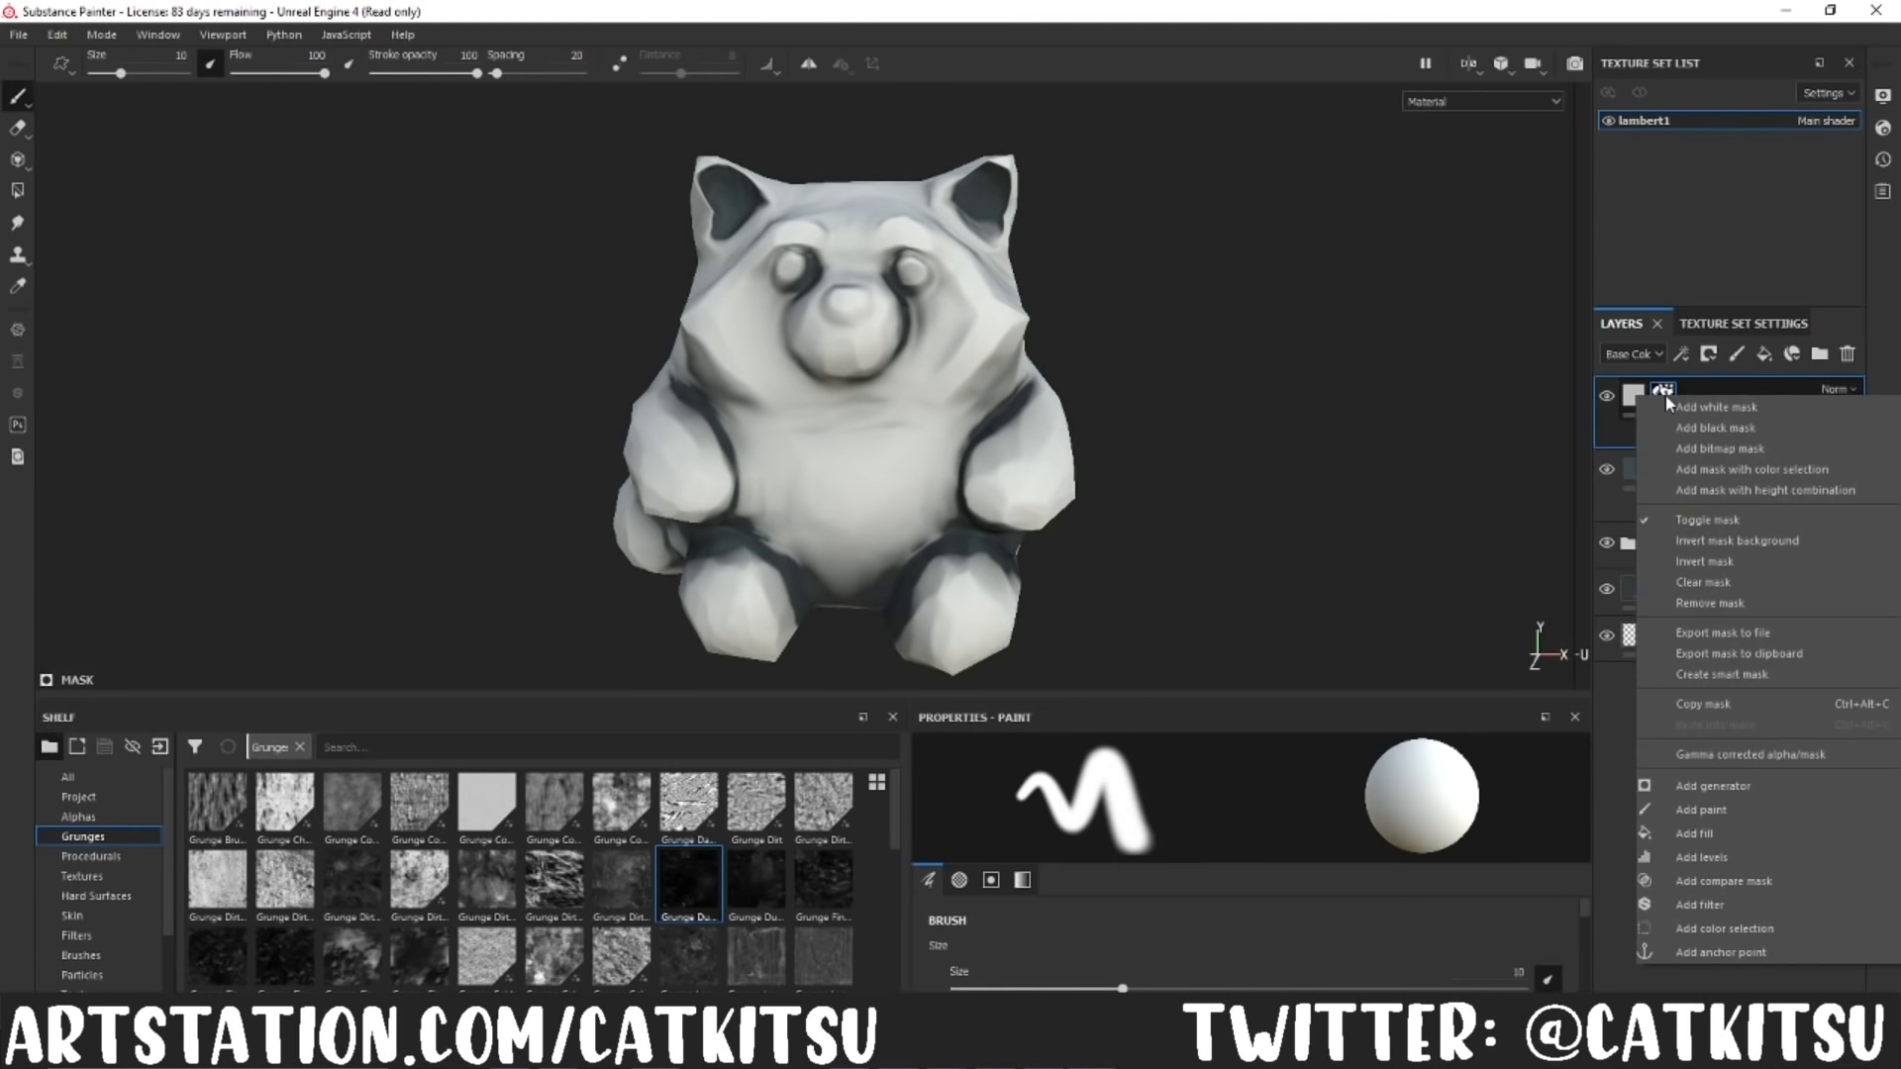
left_click(1703, 561)
mouse_move(1124, 989)
left_mouse_down()
mouse_move(976, 956)
mouse_move(1006, 960)
left_mouse_up()
left_click(1693, 463)
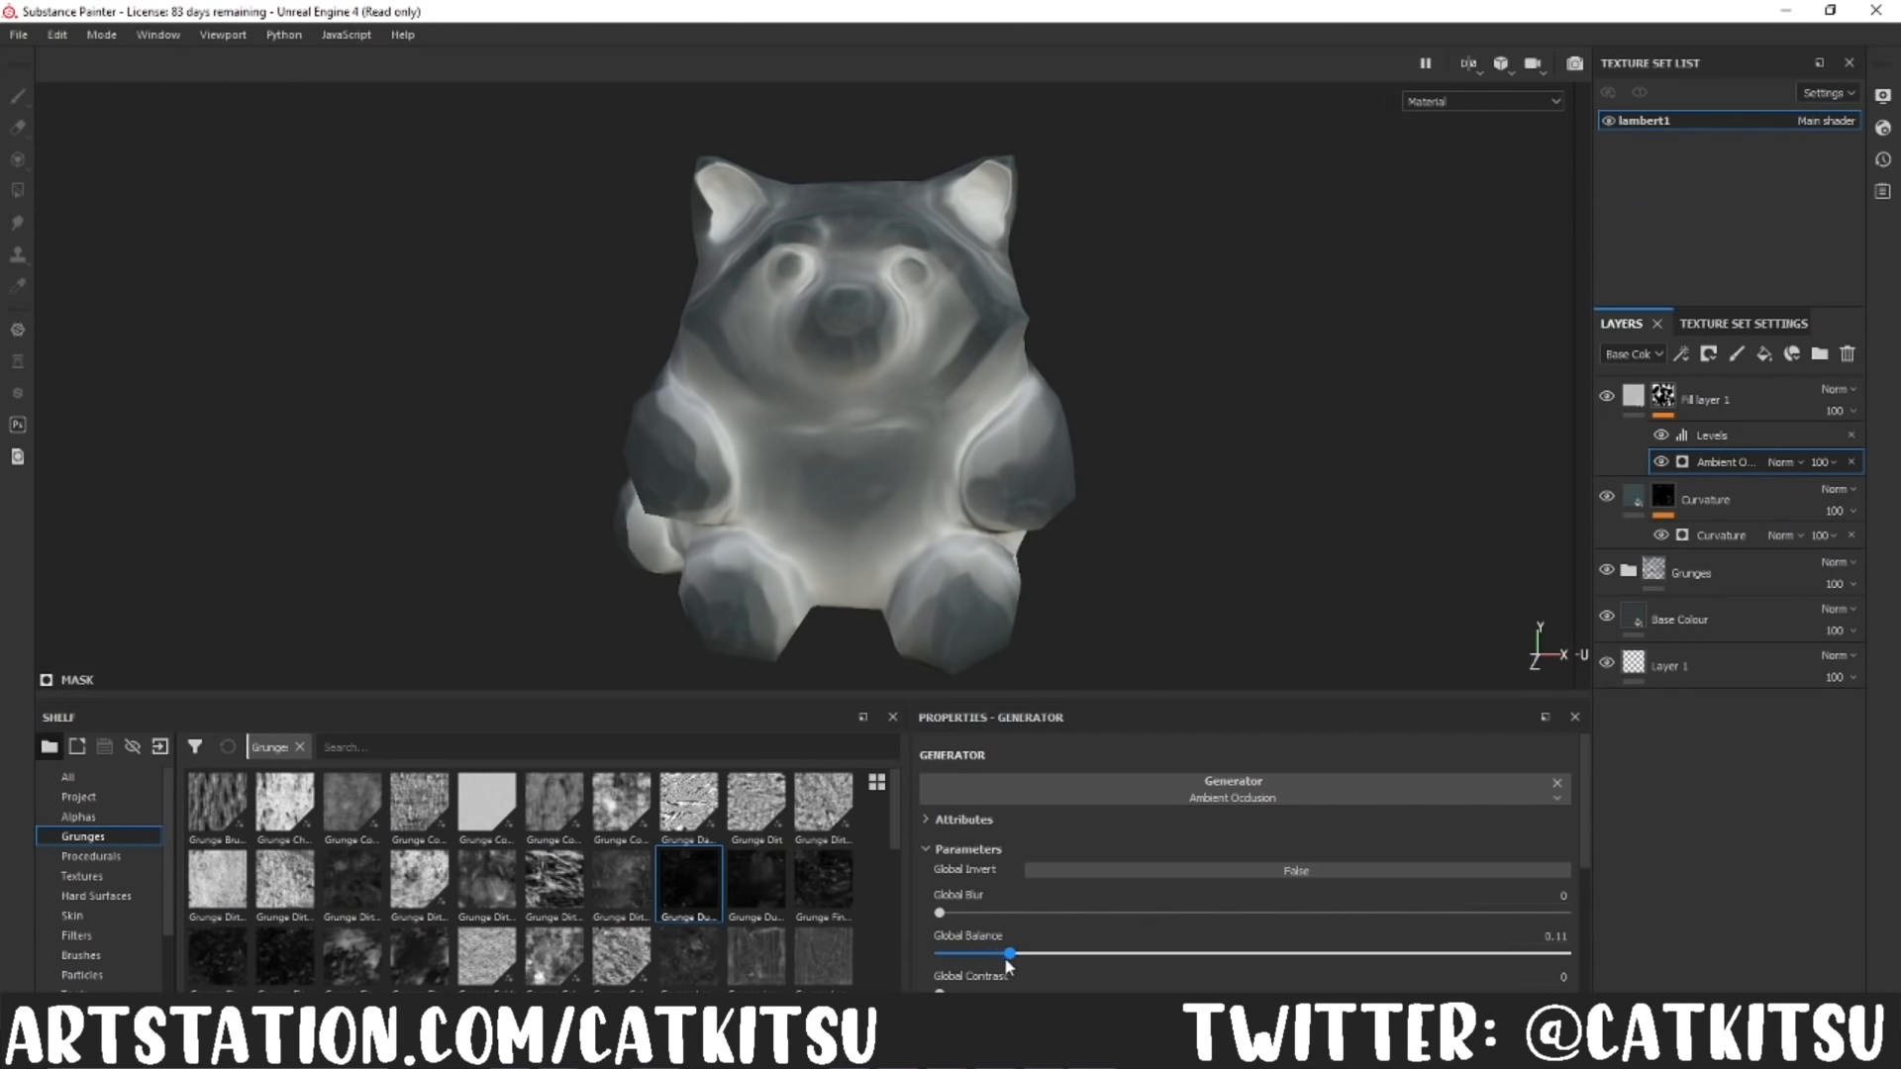
Step: Set the ambient occlusion fill layer's base colour to a very dark green
left_click(1633, 396)
left_click(1287, 951)
left_click(1290, 856)
left_click_drag(1290, 857, 1266, 882)
left_click_drag(1433, 888, 1439, 841)
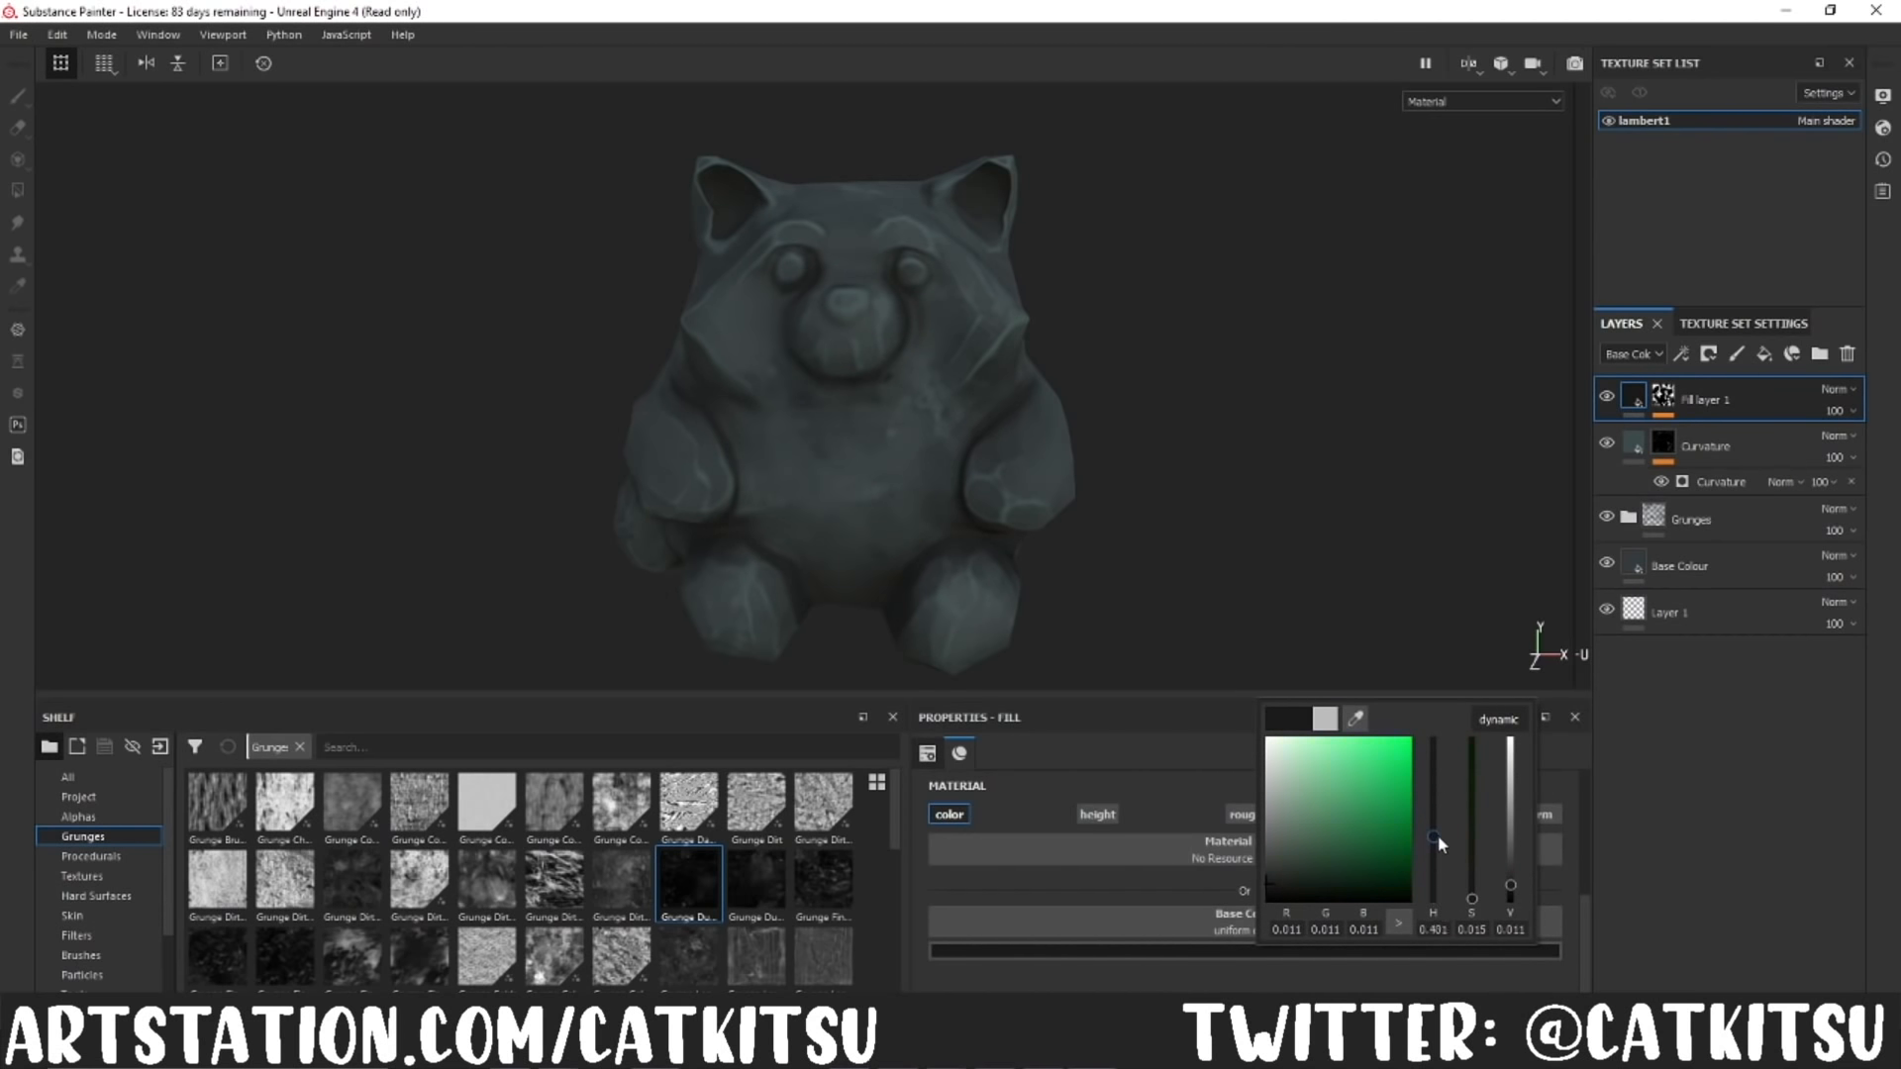
left_click_drag(1286, 882, 1310, 877)
Step: Try Multiply, Overlay, Linear burn, Color burn and Soft light blending on the top layer, and return it to Normal
left_click(1836, 390)
left_click(1782, 485)
left_click(1842, 390)
left_click(1780, 688)
left_click(1846, 396)
left_click(1791, 720)
left_click(1839, 389)
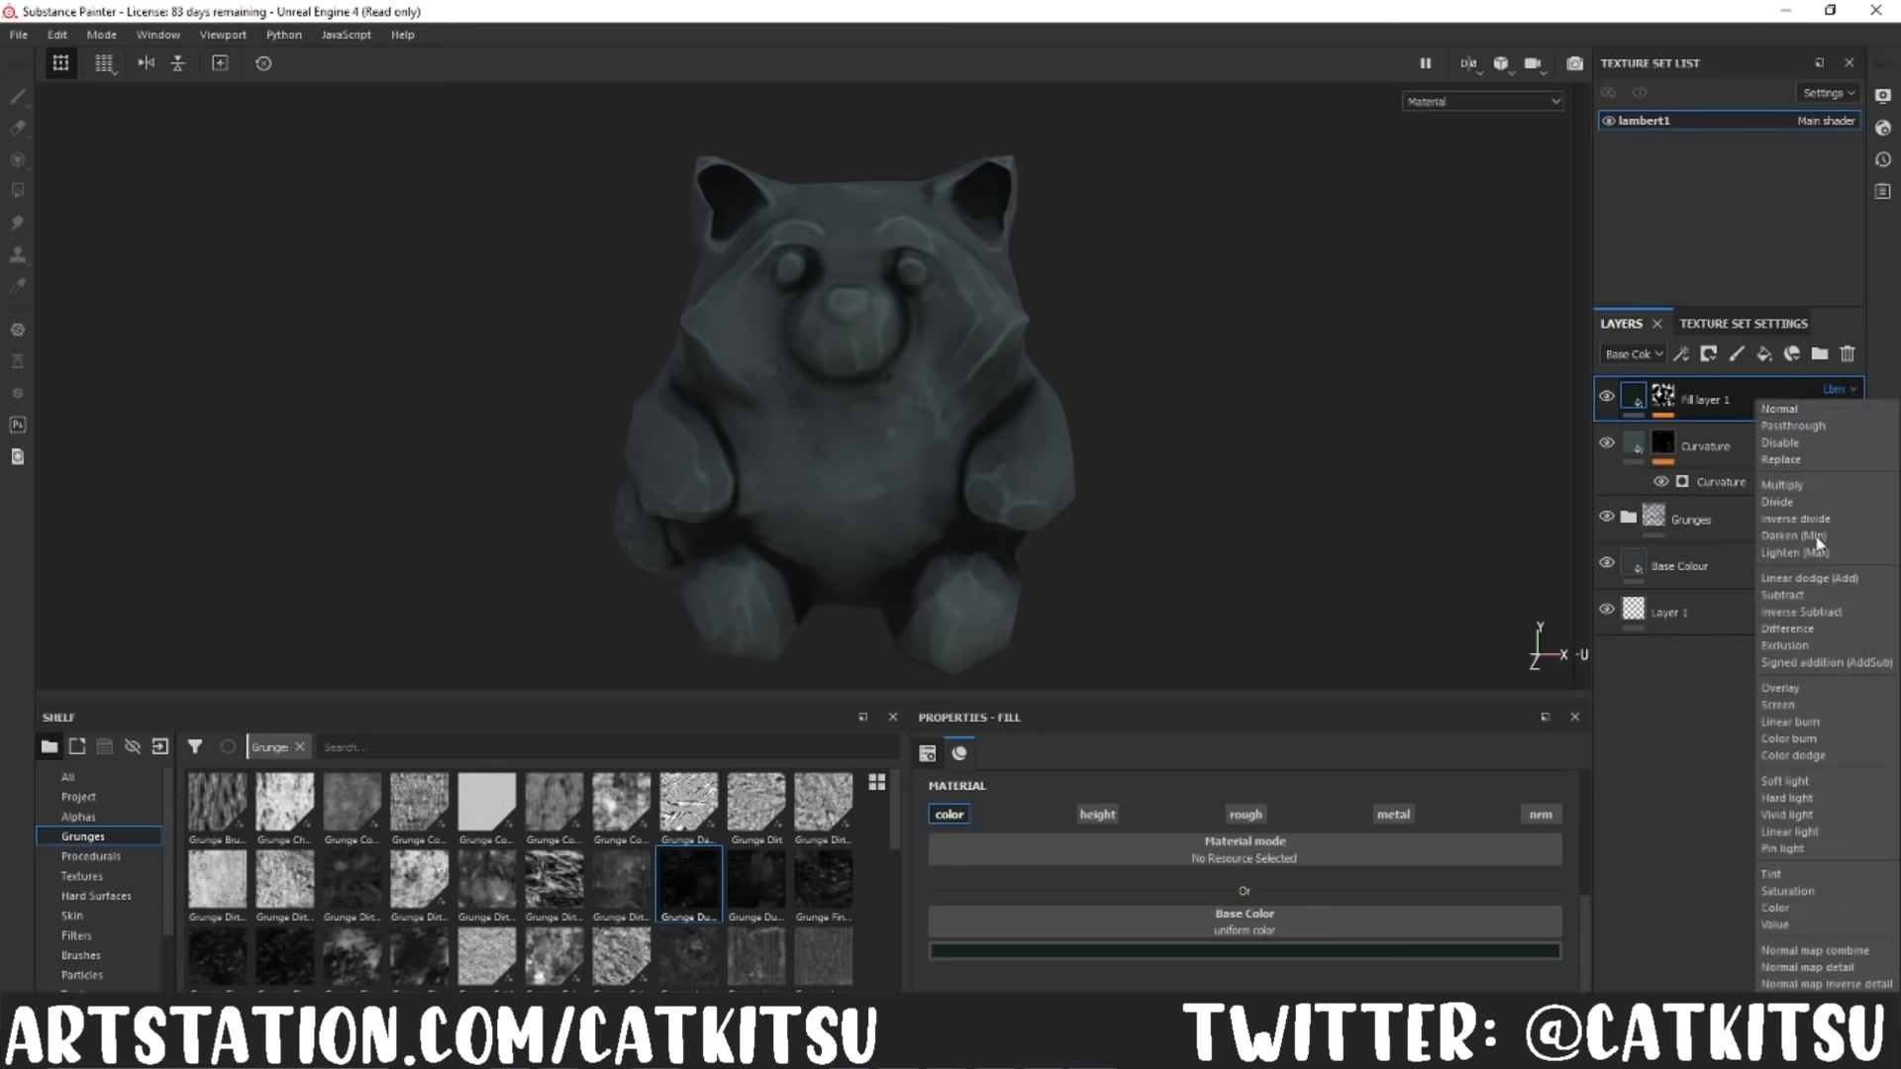
left_click(1791, 742)
left_click(1840, 389)
left_click(1813, 781)
left_click(1839, 389)
left_click(1825, 410)
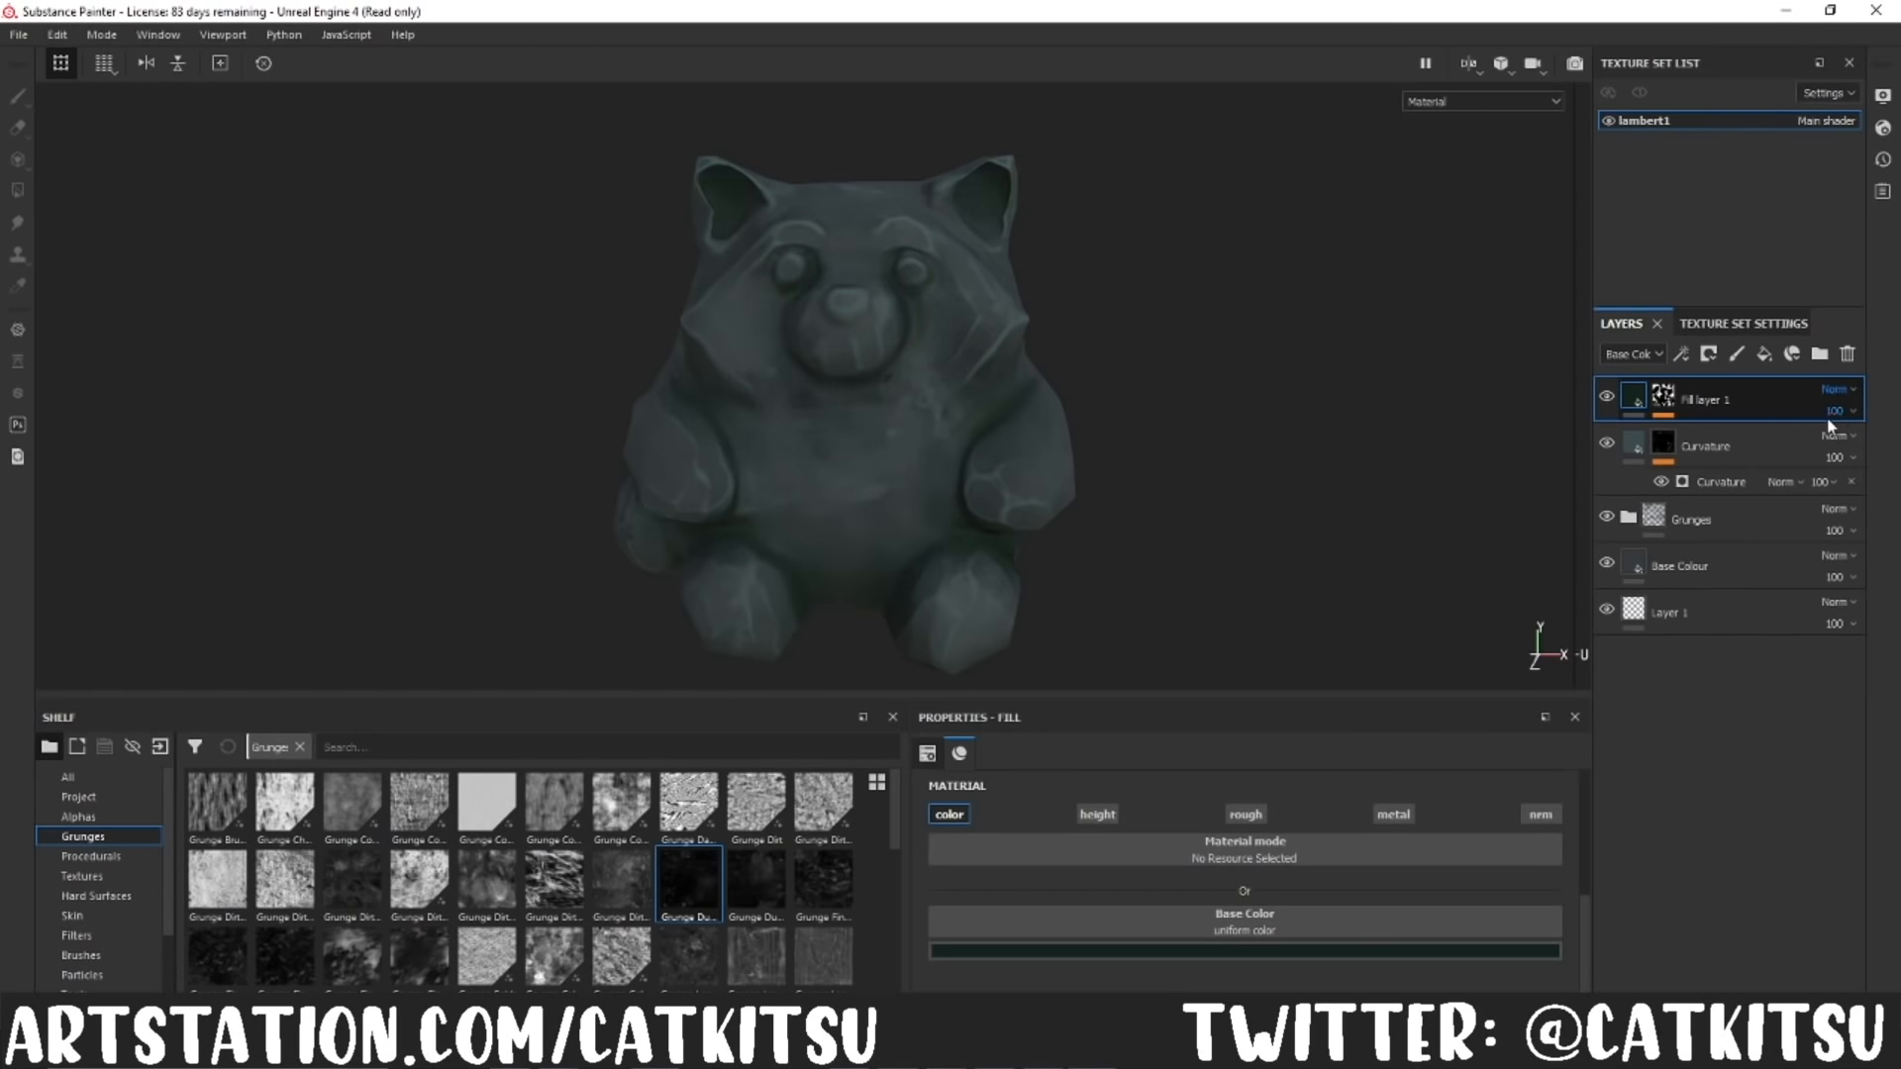
Step: Set the top fill layer's opacity to 68 and rename it Ambient Occlusion
left_click(1871, 449)
left_click_drag(1030, 515, 1196, 489, "alt")
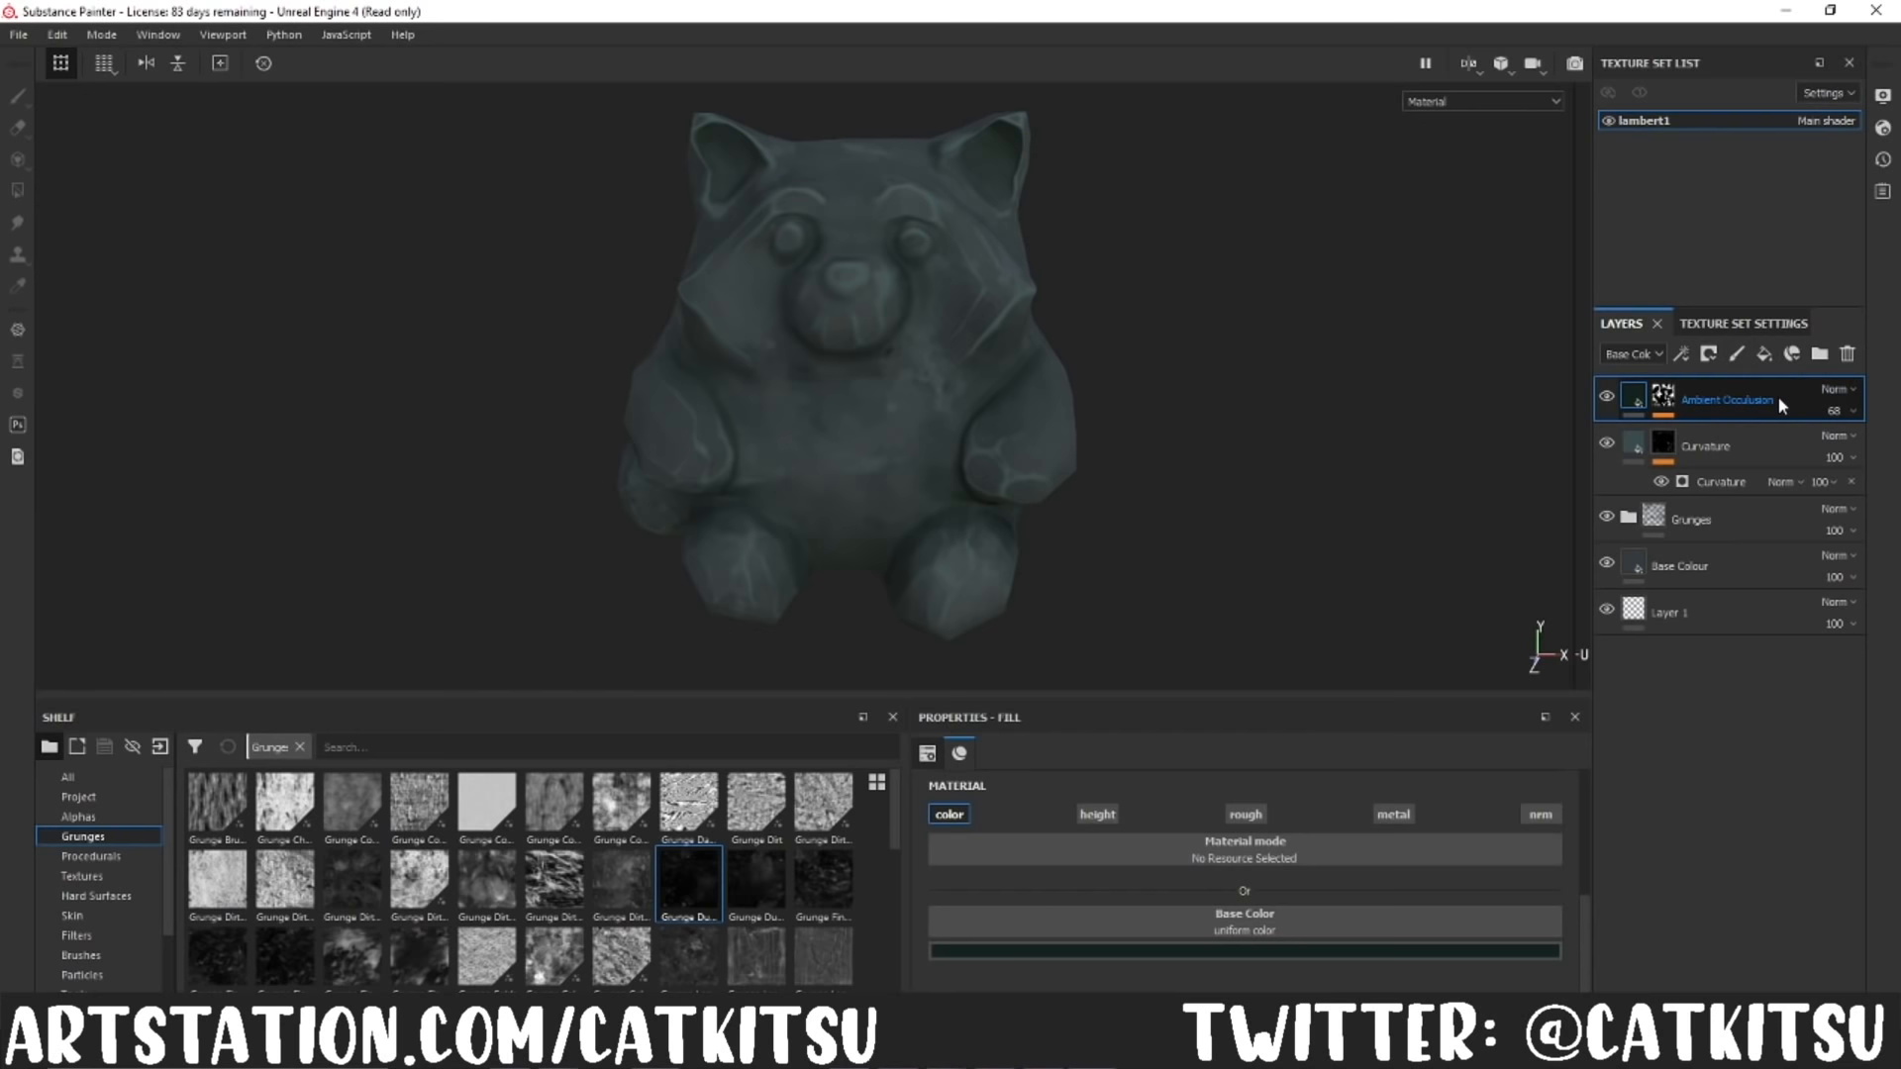
Step: Group the Curvature and Ambient Occlusion layers in a folder named Curve and AO, with Curvature on top, and collapse it
left_click(1636, 443)
key("ctrl+g")
left_click_drag(1774, 489, 1774, 442)
right_click(1689, 400)
key("Escape")
key("F2")
type("ve")
key("Return")
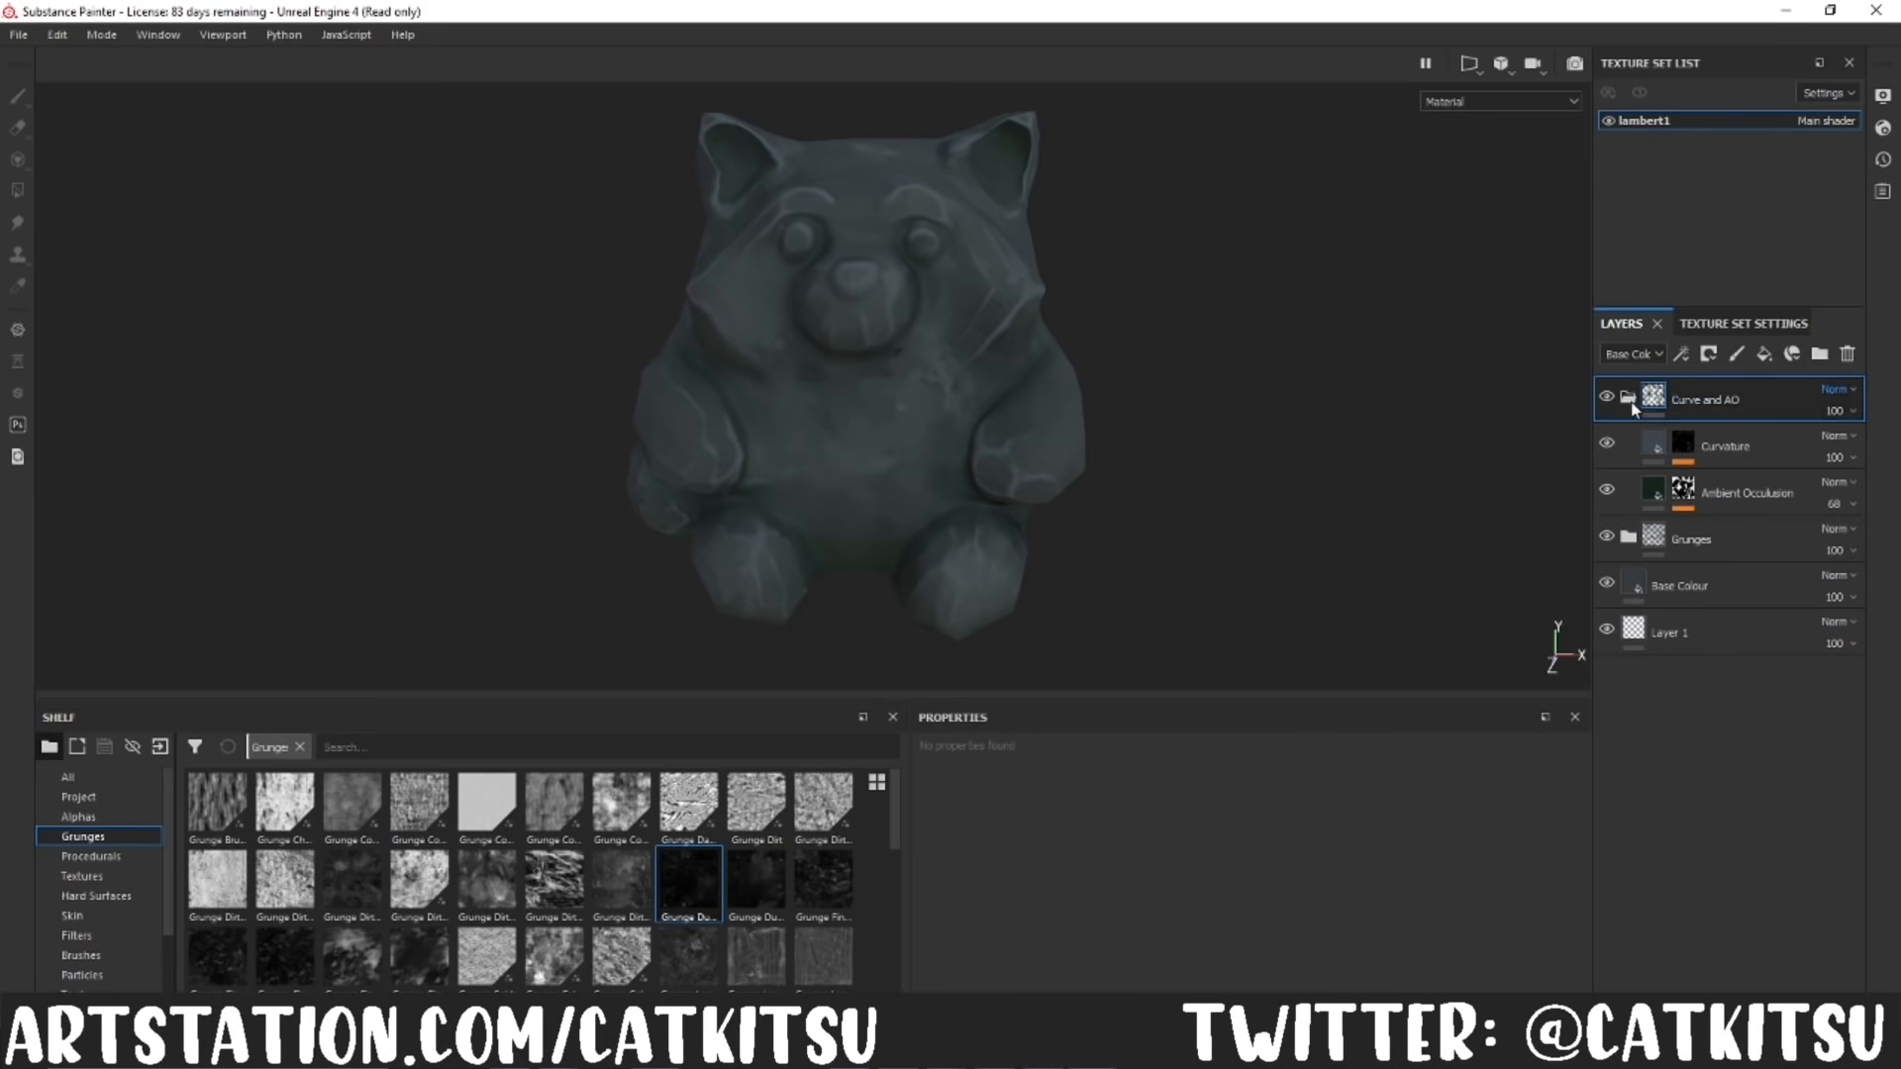
left_click(1629, 397)
Step: Add a paint folder on top holding paint layers named Highlights, Mids and Shadows, and select Shadows
left_click(1820, 354)
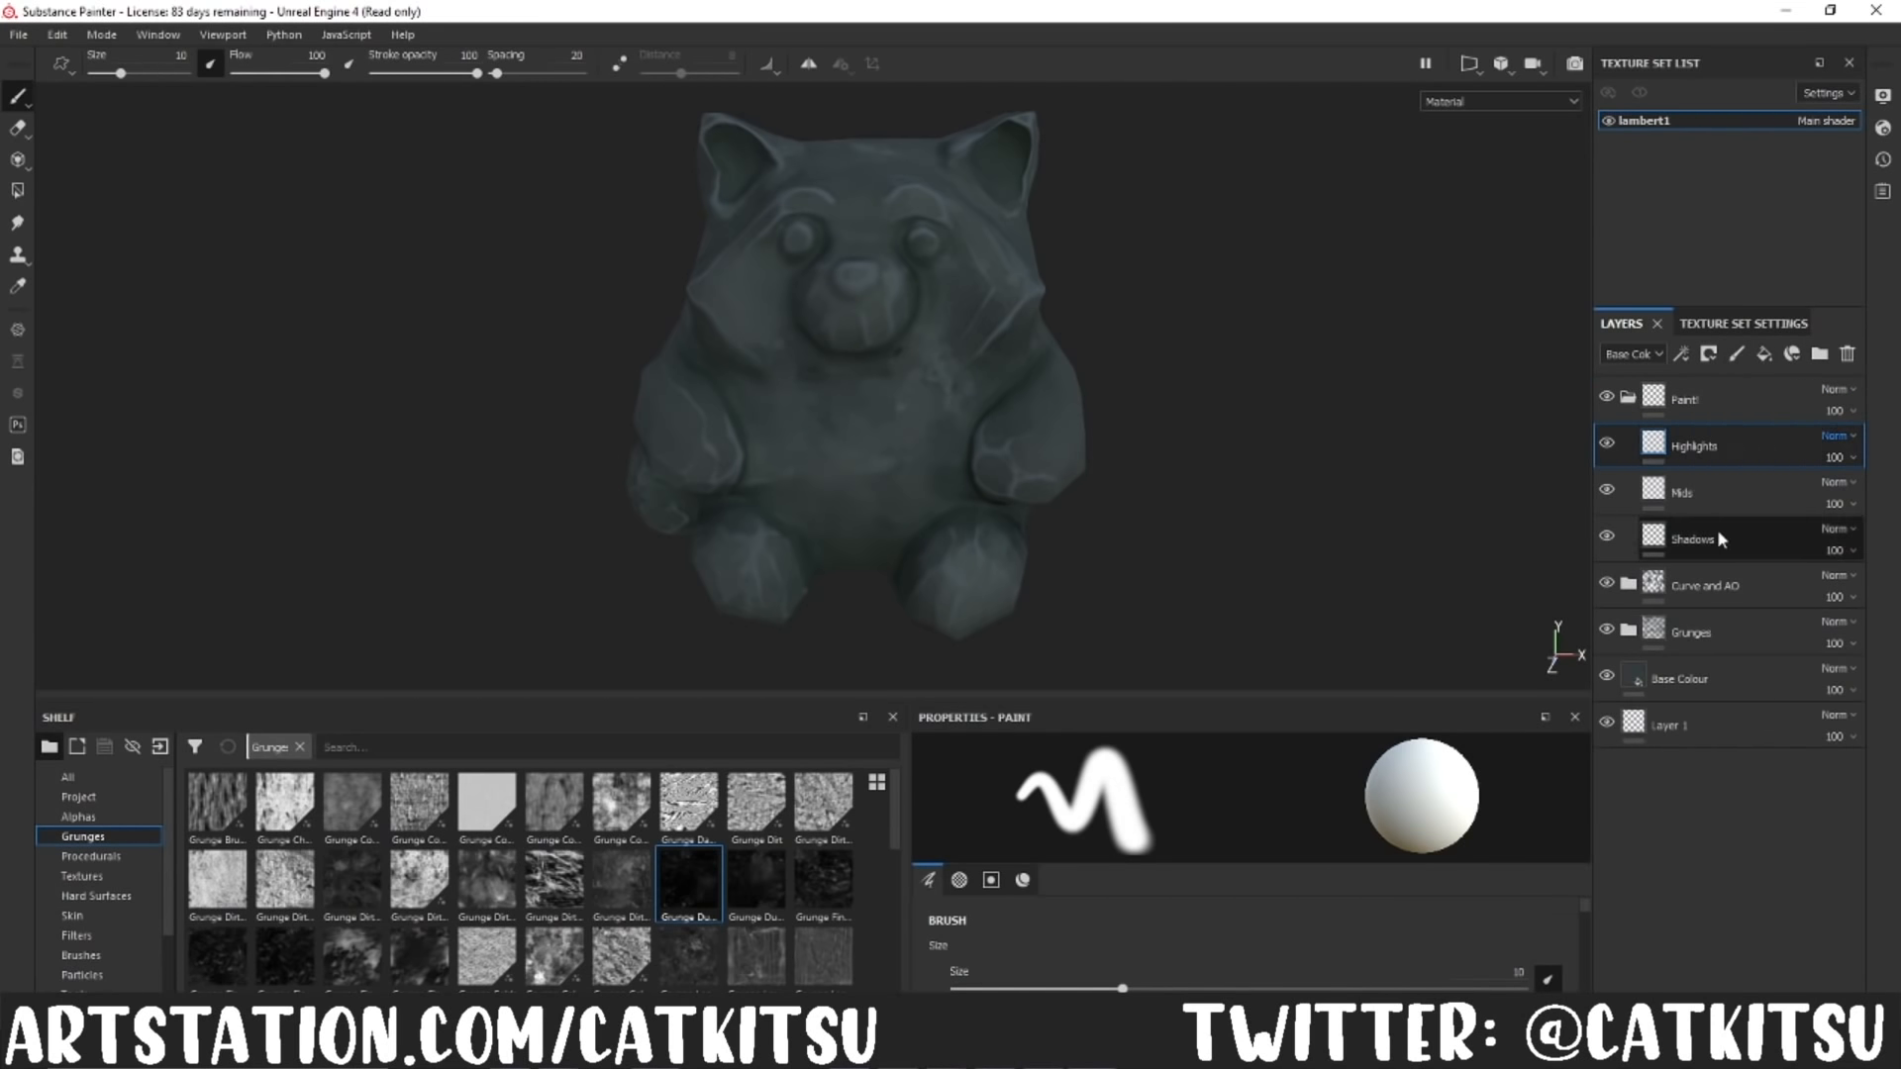
left_click(1719, 537)
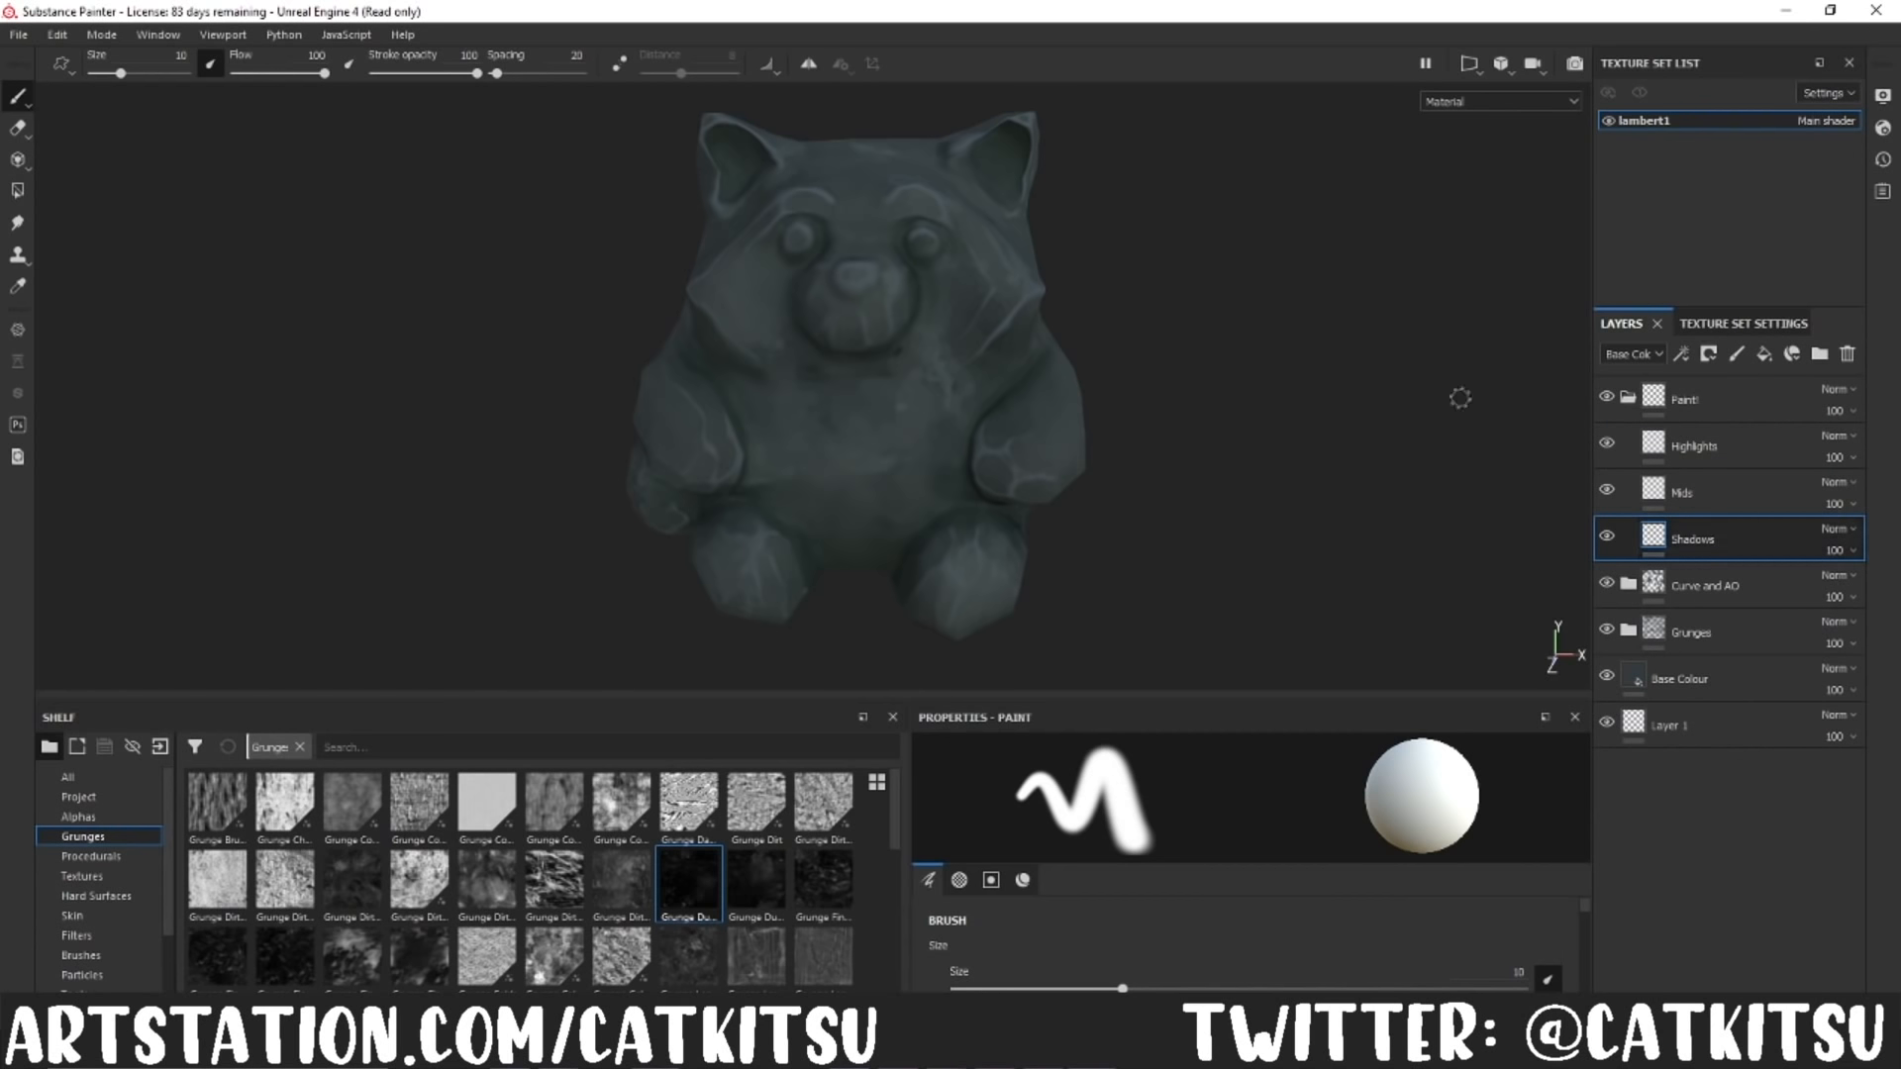
Step: Show the brush presets in an enlarged shelf and pick one of the rough-edged Kyle's Real brushes
left_click(81, 956)
left_click_drag(911, 691, 909, 618)
scroll(885, 830, "down", 10)
scroll(893, 841, "down", 3)
left_click(755, 864)
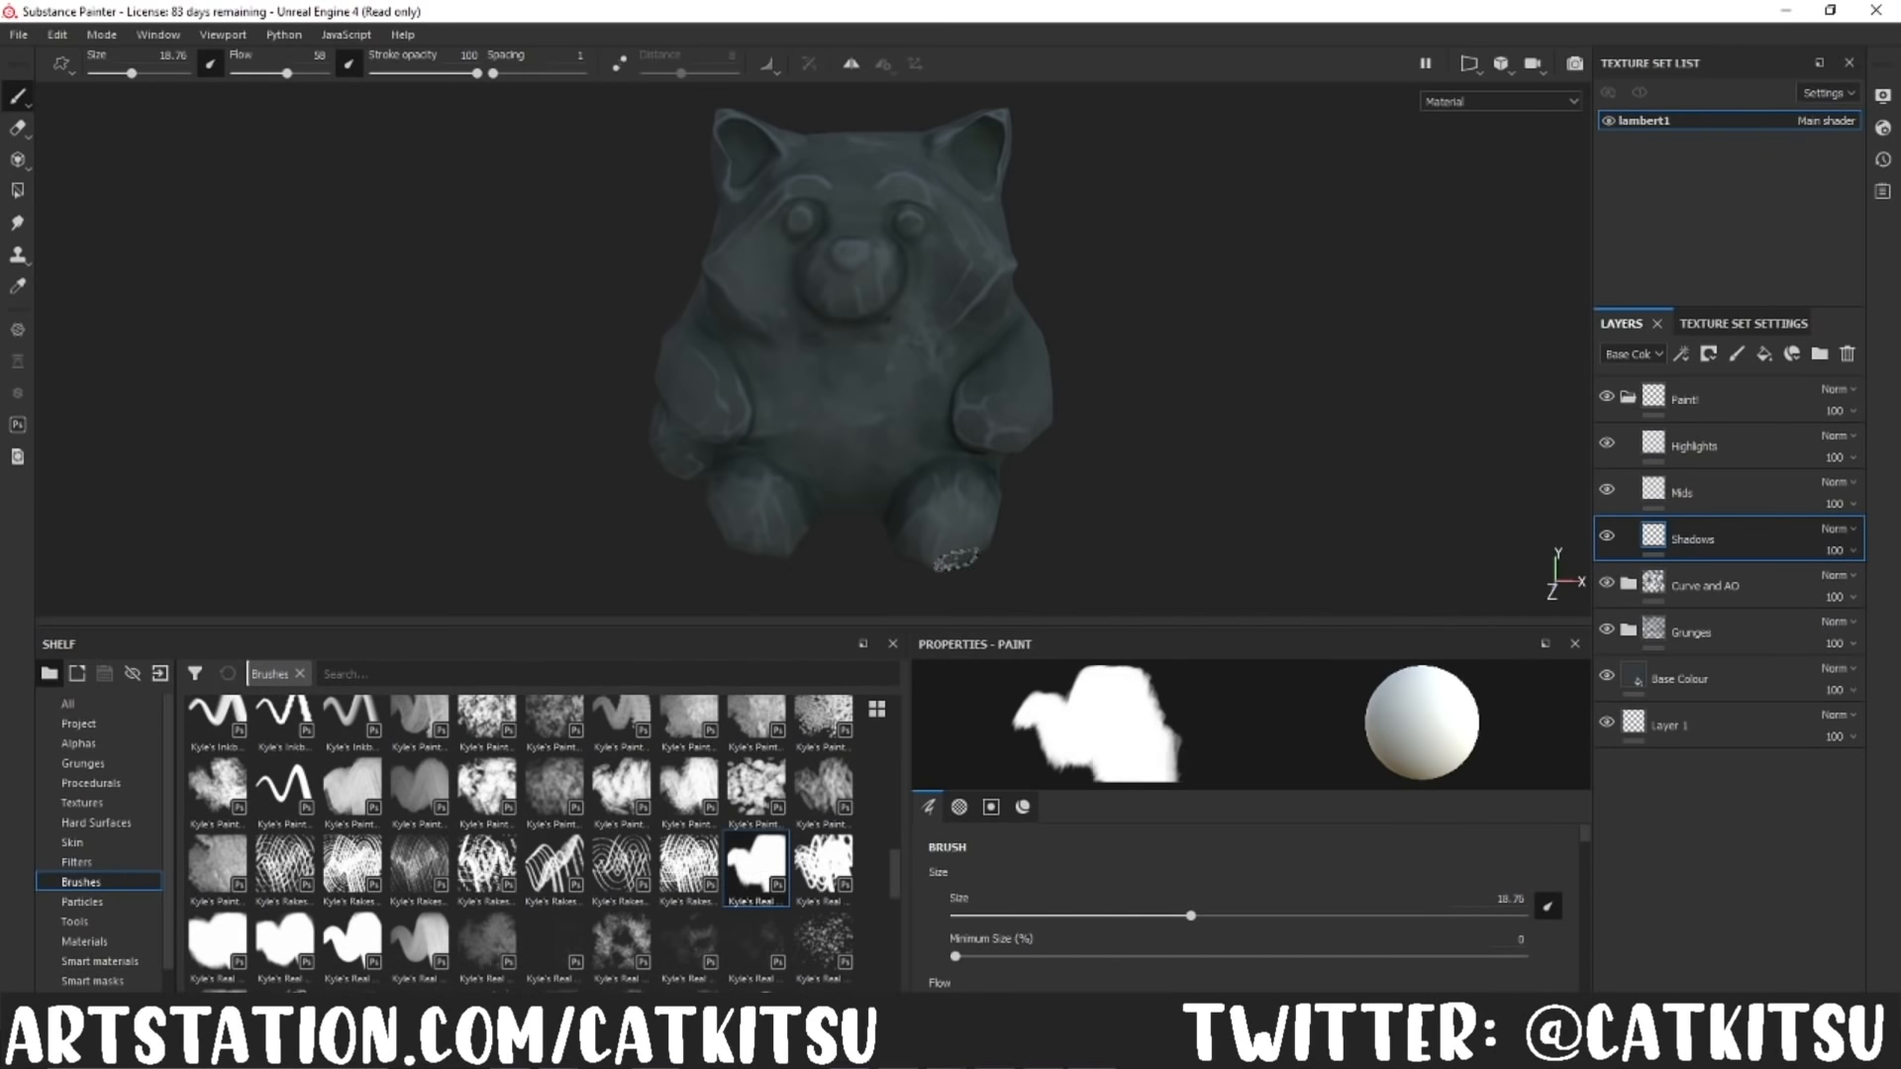
Step: Try the rough-edged brush on the panda's belly at size 48.27, with flow 37 and stroke opacity 21
left_click(410, 73)
right_click_drag(823, 426, 829, 426, "alt")
right_click_drag(830, 426, 848, 426, "ctrl")
left_click(395, 73)
left_click(268, 74)
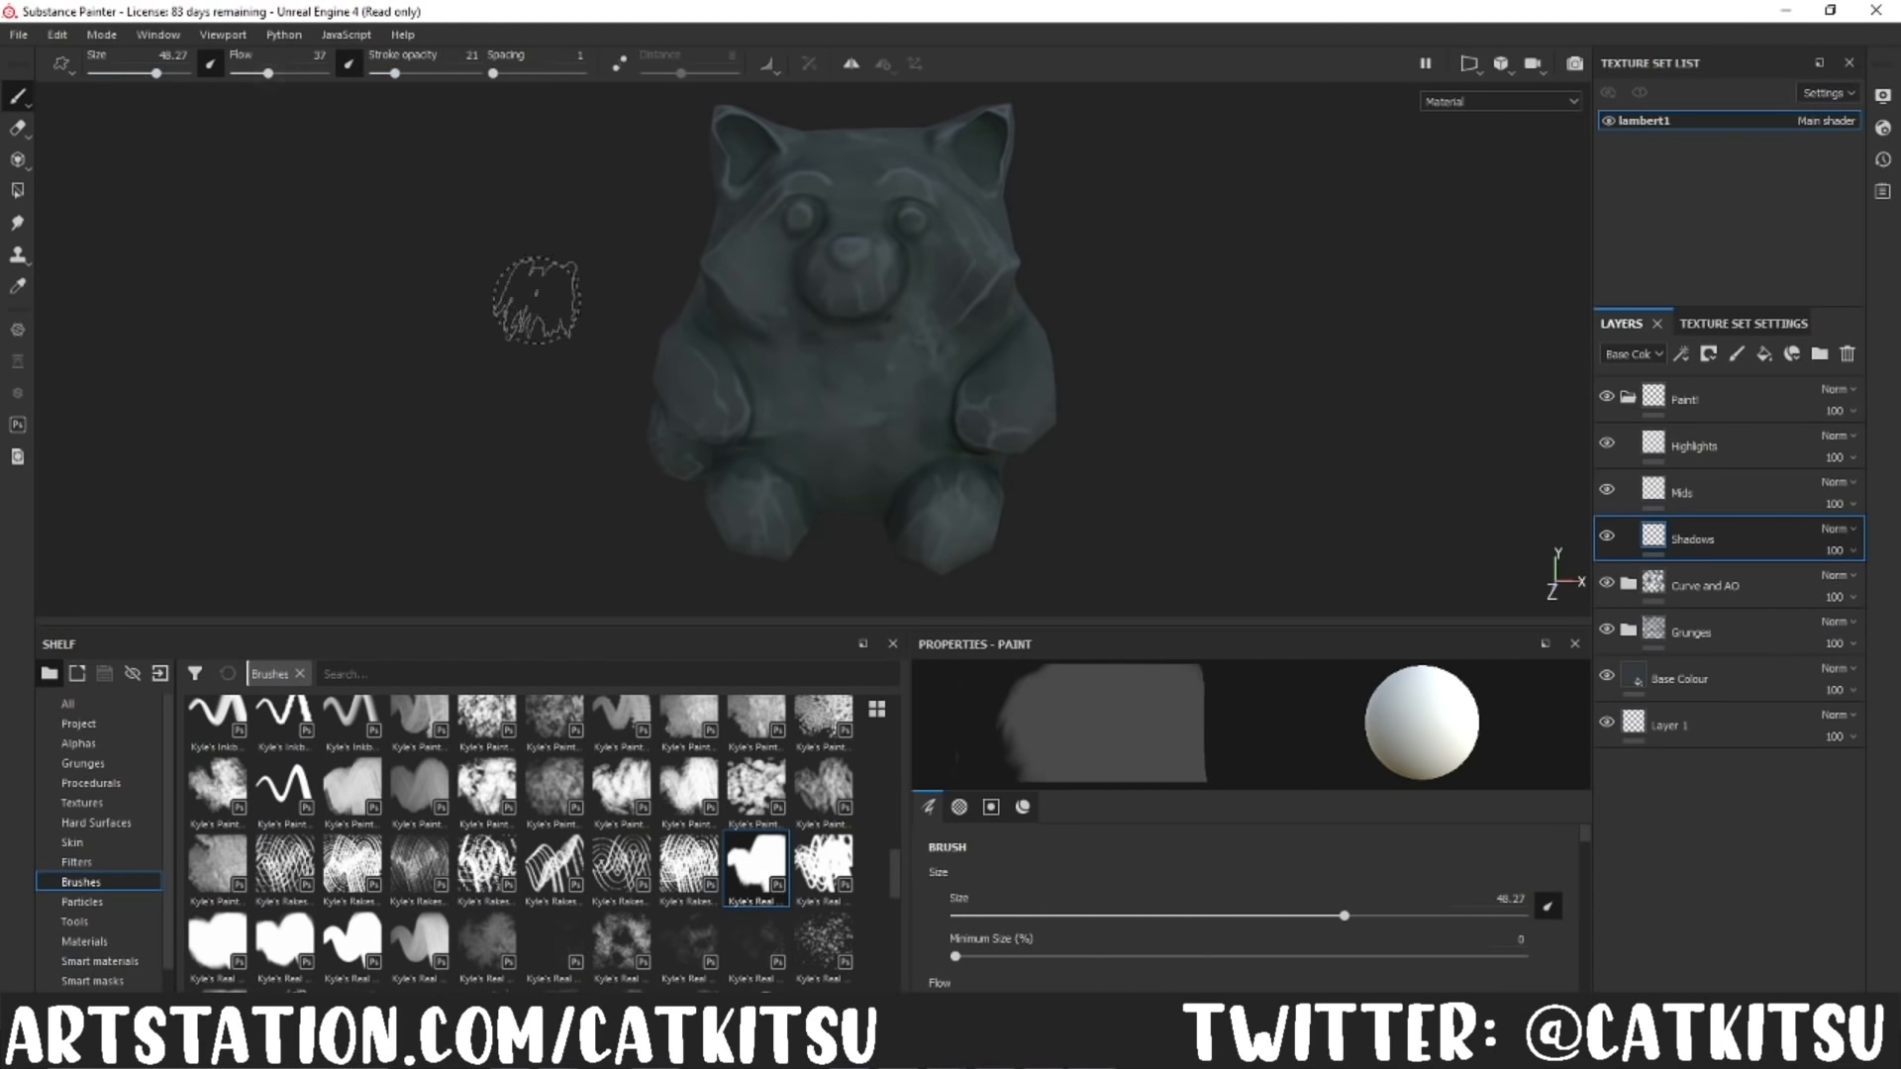
Step: Test other Kyle's Paint and Kyle's Real brushes on the panda's belly, undoing each trial stroke
left_click(252, 75)
left_click(757, 789)
key("ctrl+z")
left_click(287, 946)
mouse_move(842, 381)
left_mouse_down()
mouse_move(821, 408)
mouse_move(858, 444)
mouse_move(883, 434)
mouse_move(871, 481)
left_mouse_up()
key("ctrl+z")
left_click(217, 947)
key("ctrl+z")
Step: Select the second solid Kyle's Real brush with a stroke opacity of 26, and undo the remaining test strokes
left_click(285, 948)
left_click(400, 73)
key("ctrl+z")
key("ctrl+z")
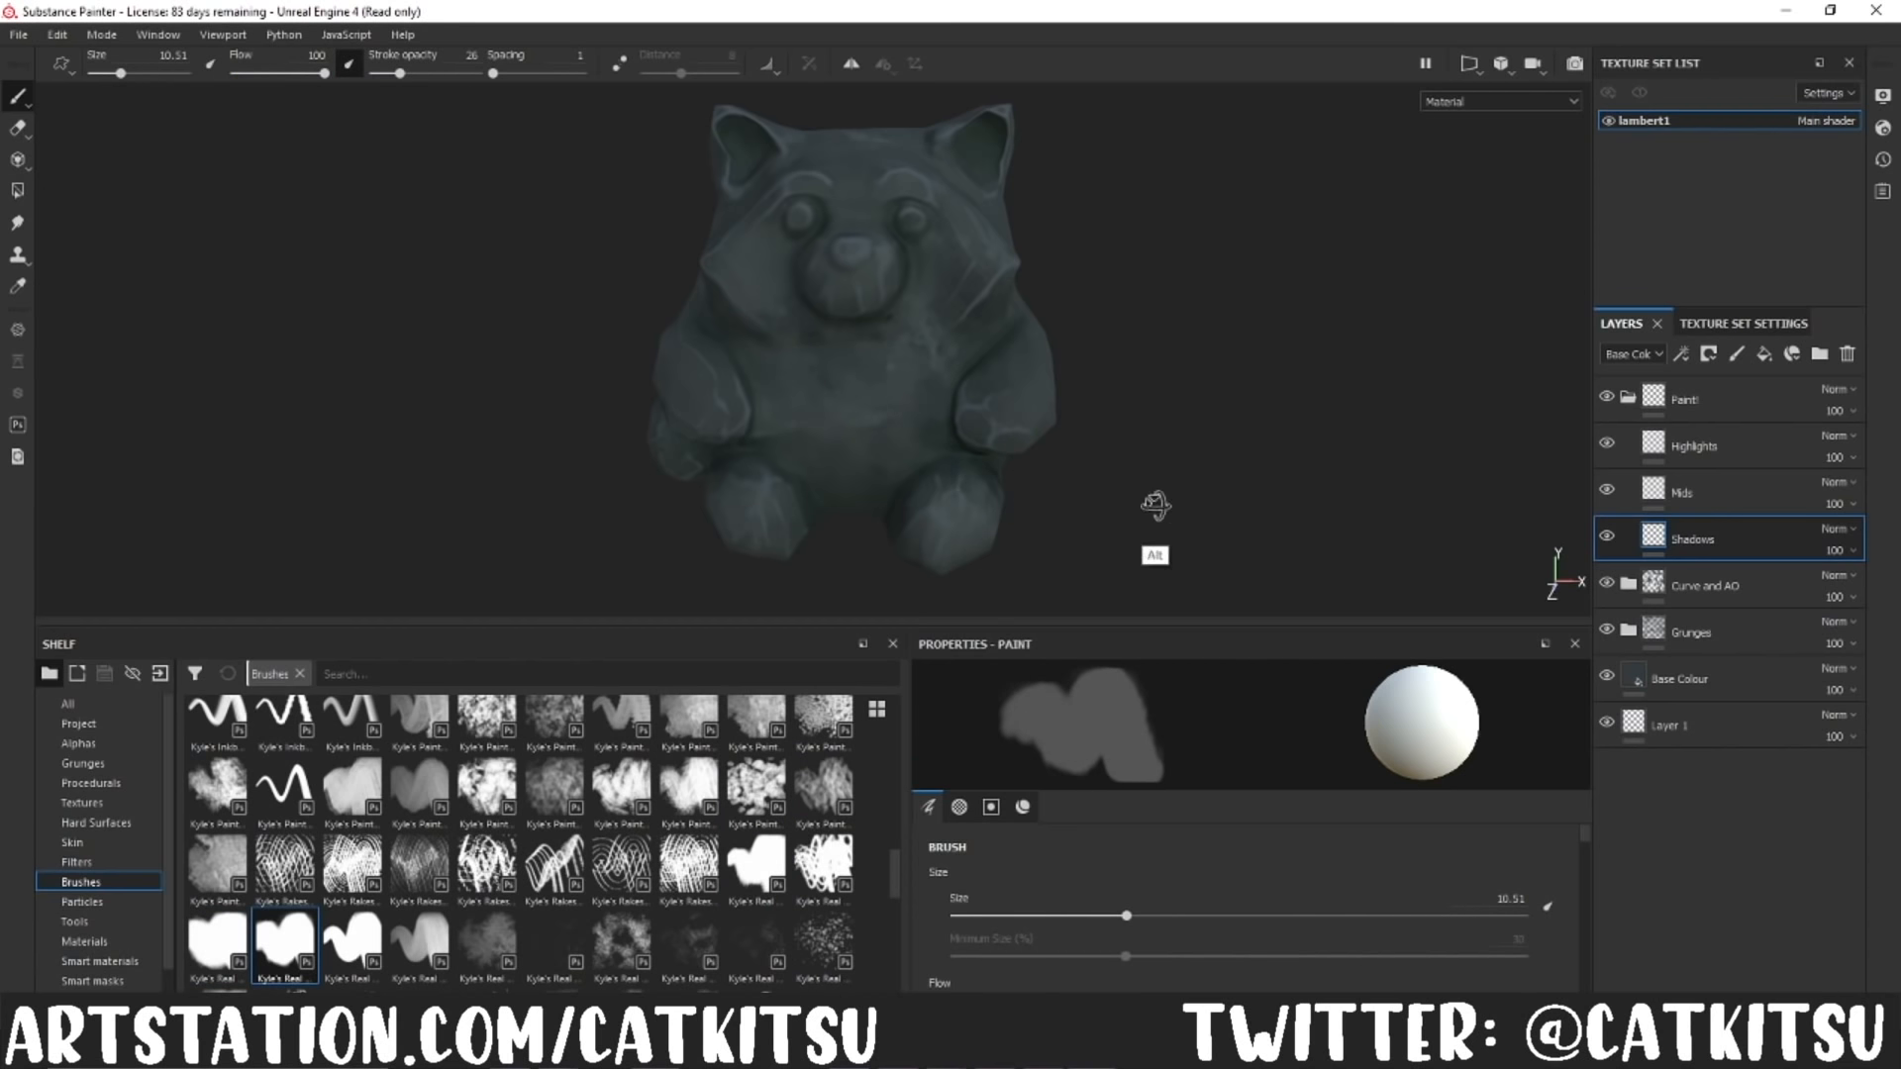
Step: Sample a colour from the panda's lower belly and darken it to a near-black green for painting on the Shadows layer
left_click_drag(1171, 514, 1429, 534, "alt")
key("p")
left_click(919, 463)
left_click_drag(1173, 622, 1213, 581)
left_click_drag(1585, 794, 1591, 1000)
left_click(1535, 965)
left_click(1525, 906)
left_click_drag(1124, 475, 1072, 502, "alt")
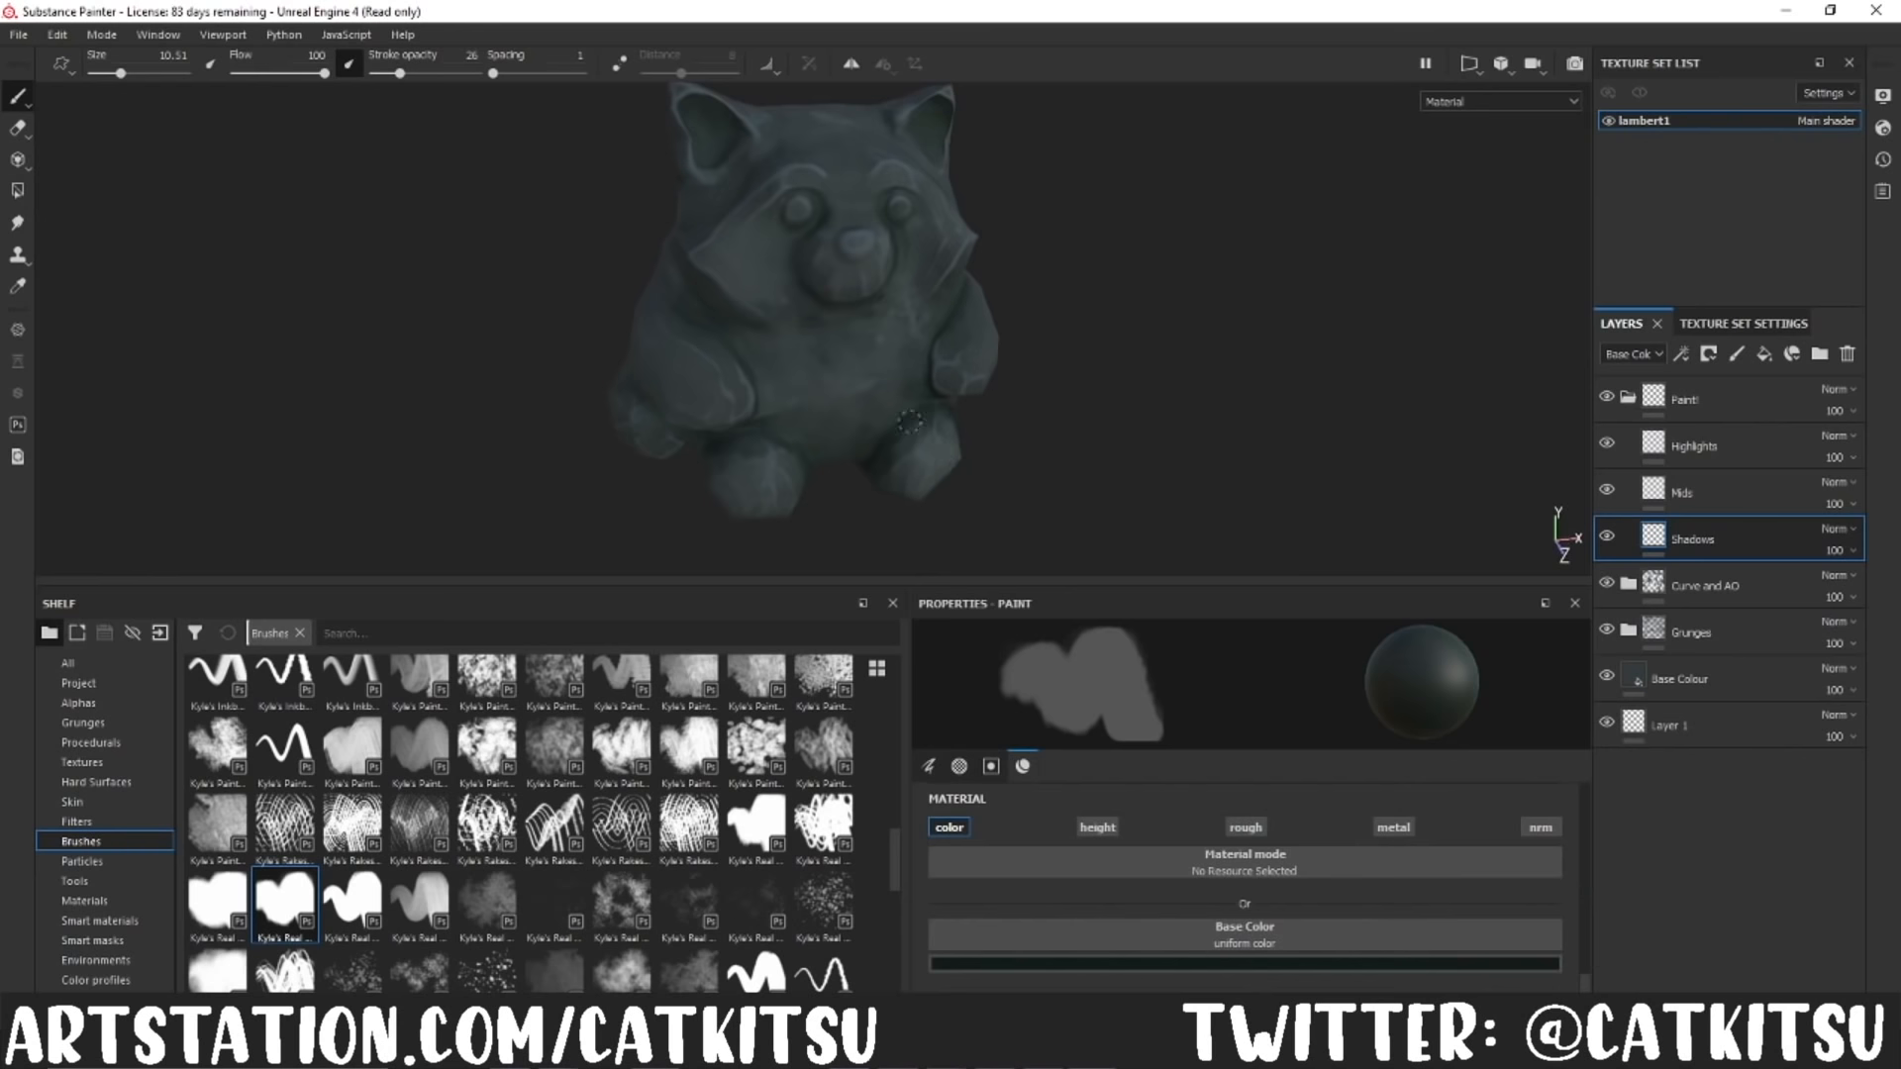
Step: Paint soft shadows at brush size 10.51 around the panda's legs, under its arms and along its sides
mouse_move(919, 407)
left_mouse_down("alt")
mouse_move(938, 334)
mouse_move(892, 199)
left_mouse_up("alt")
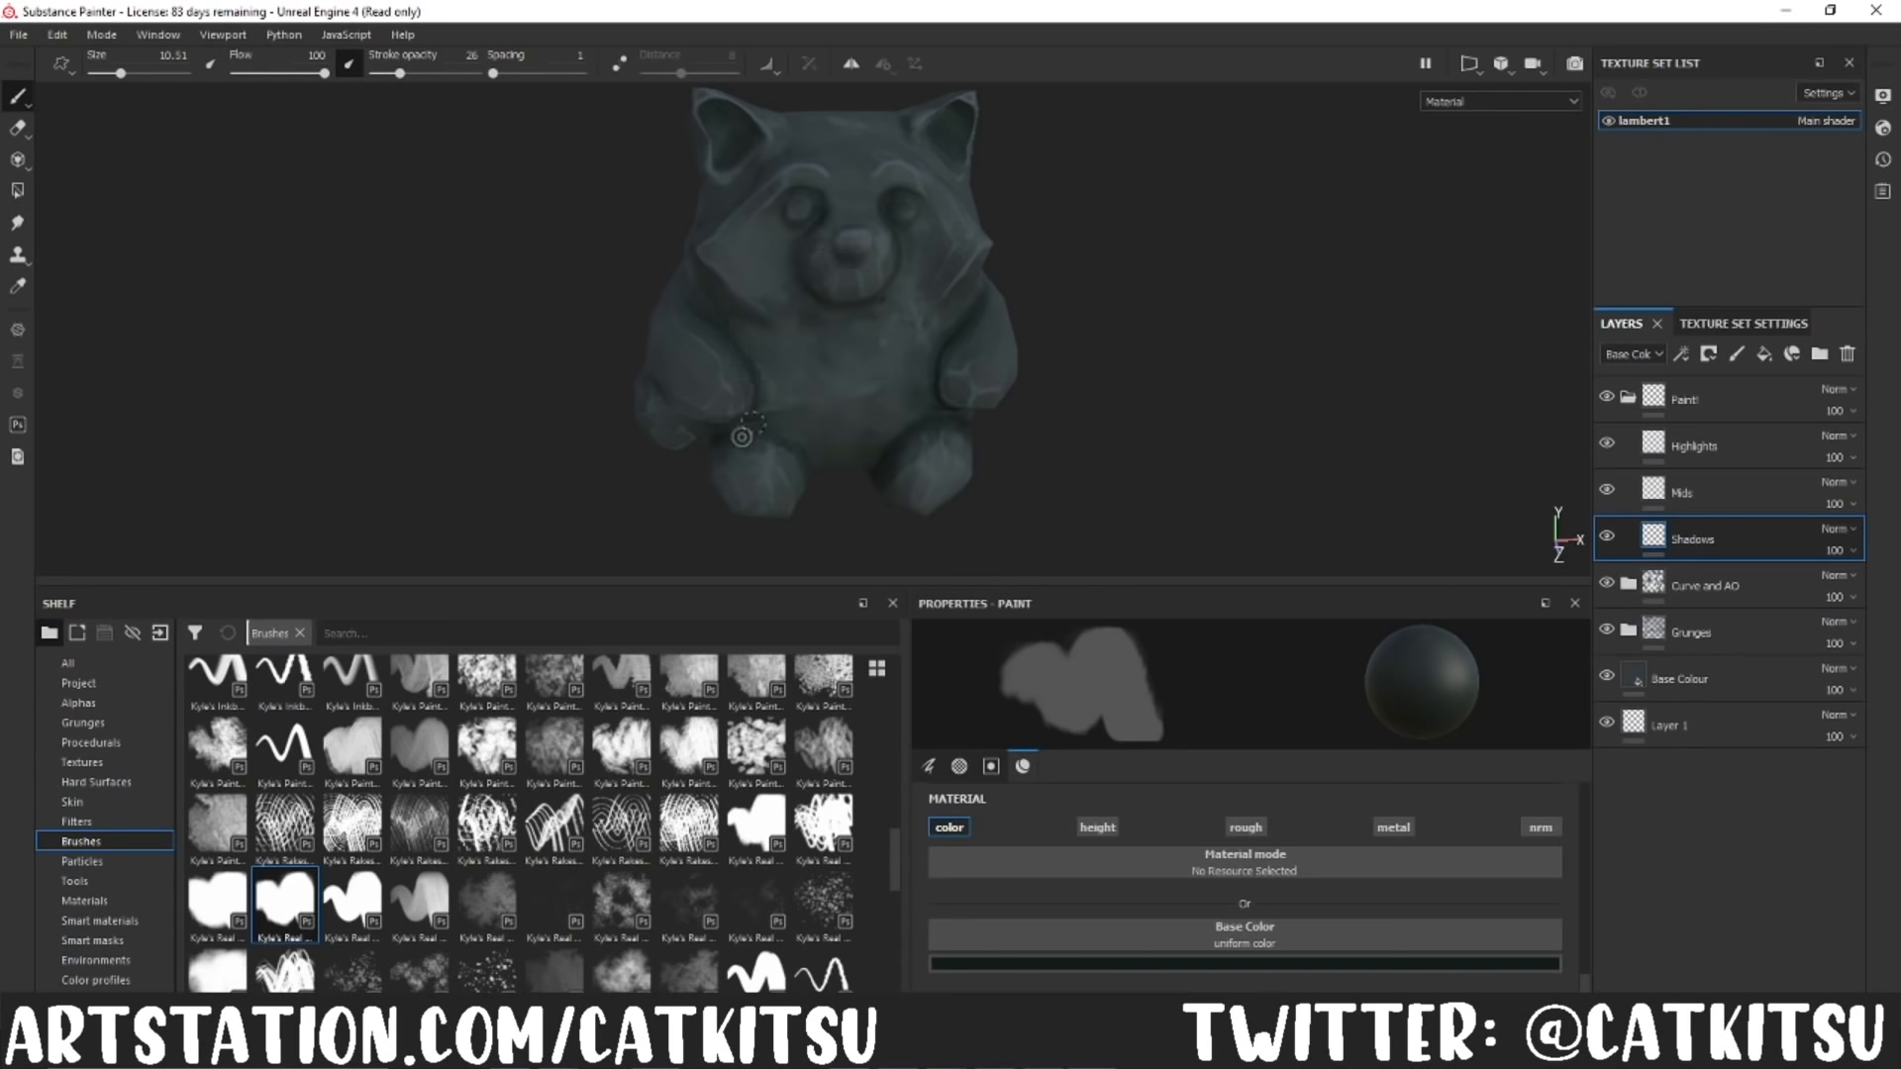
left_click_drag(782, 447, 648, 400, "alt")
mouse_move(1075, 376)
right_mouse_down("shift")
mouse_move(1056, 369)
mouse_move(1068, 384)
right_mouse_up("shift")
mouse_move(708, 452)
left_mouse_down("alt")
mouse_move(733, 309)
mouse_move(908, 348)
mouse_move(815, 351)
mouse_move(1153, 333)
mouse_move(1082, 280)
mouse_move(984, 287)
left_mouse_up("alt")
mouse_move(1237, 448)
left_mouse_down("alt")
mouse_move(1387, 411)
mouse_move(733, 455)
left_mouse_up("alt")
mouse_move(945, 483)
left_mouse_down("alt")
mouse_move(613, 462)
mouse_move(1027, 242)
left_mouse_up("alt")
right_click_drag(387, 312, 475, 315, "ctrl")
Step: Set the paint colour to black and the brush size to 2.84, and deepen the narrow creases around the muzzle, arms and legs
left_click(1193, 965)
left_click(1235, 923)
left_click_drag(133, 75, 106, 75)
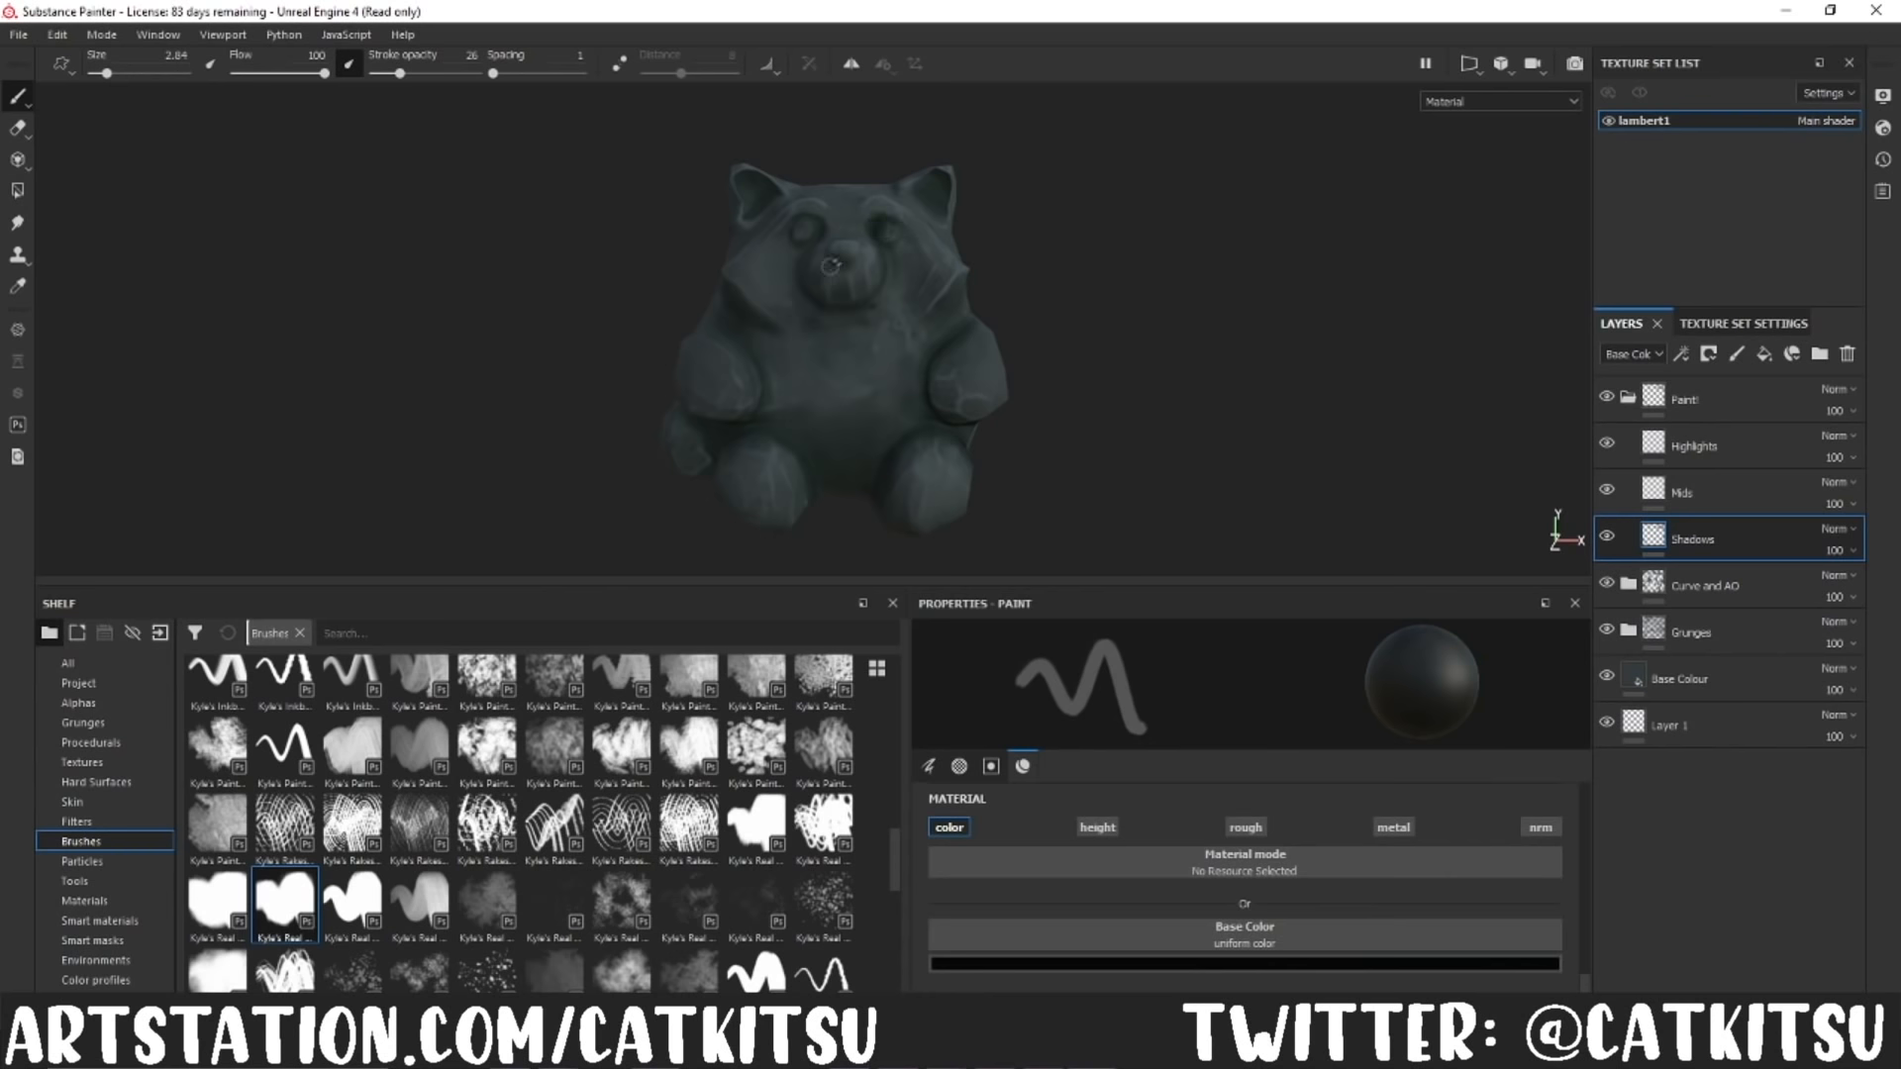
left_click_drag(831, 265, 821, 228, "alt")
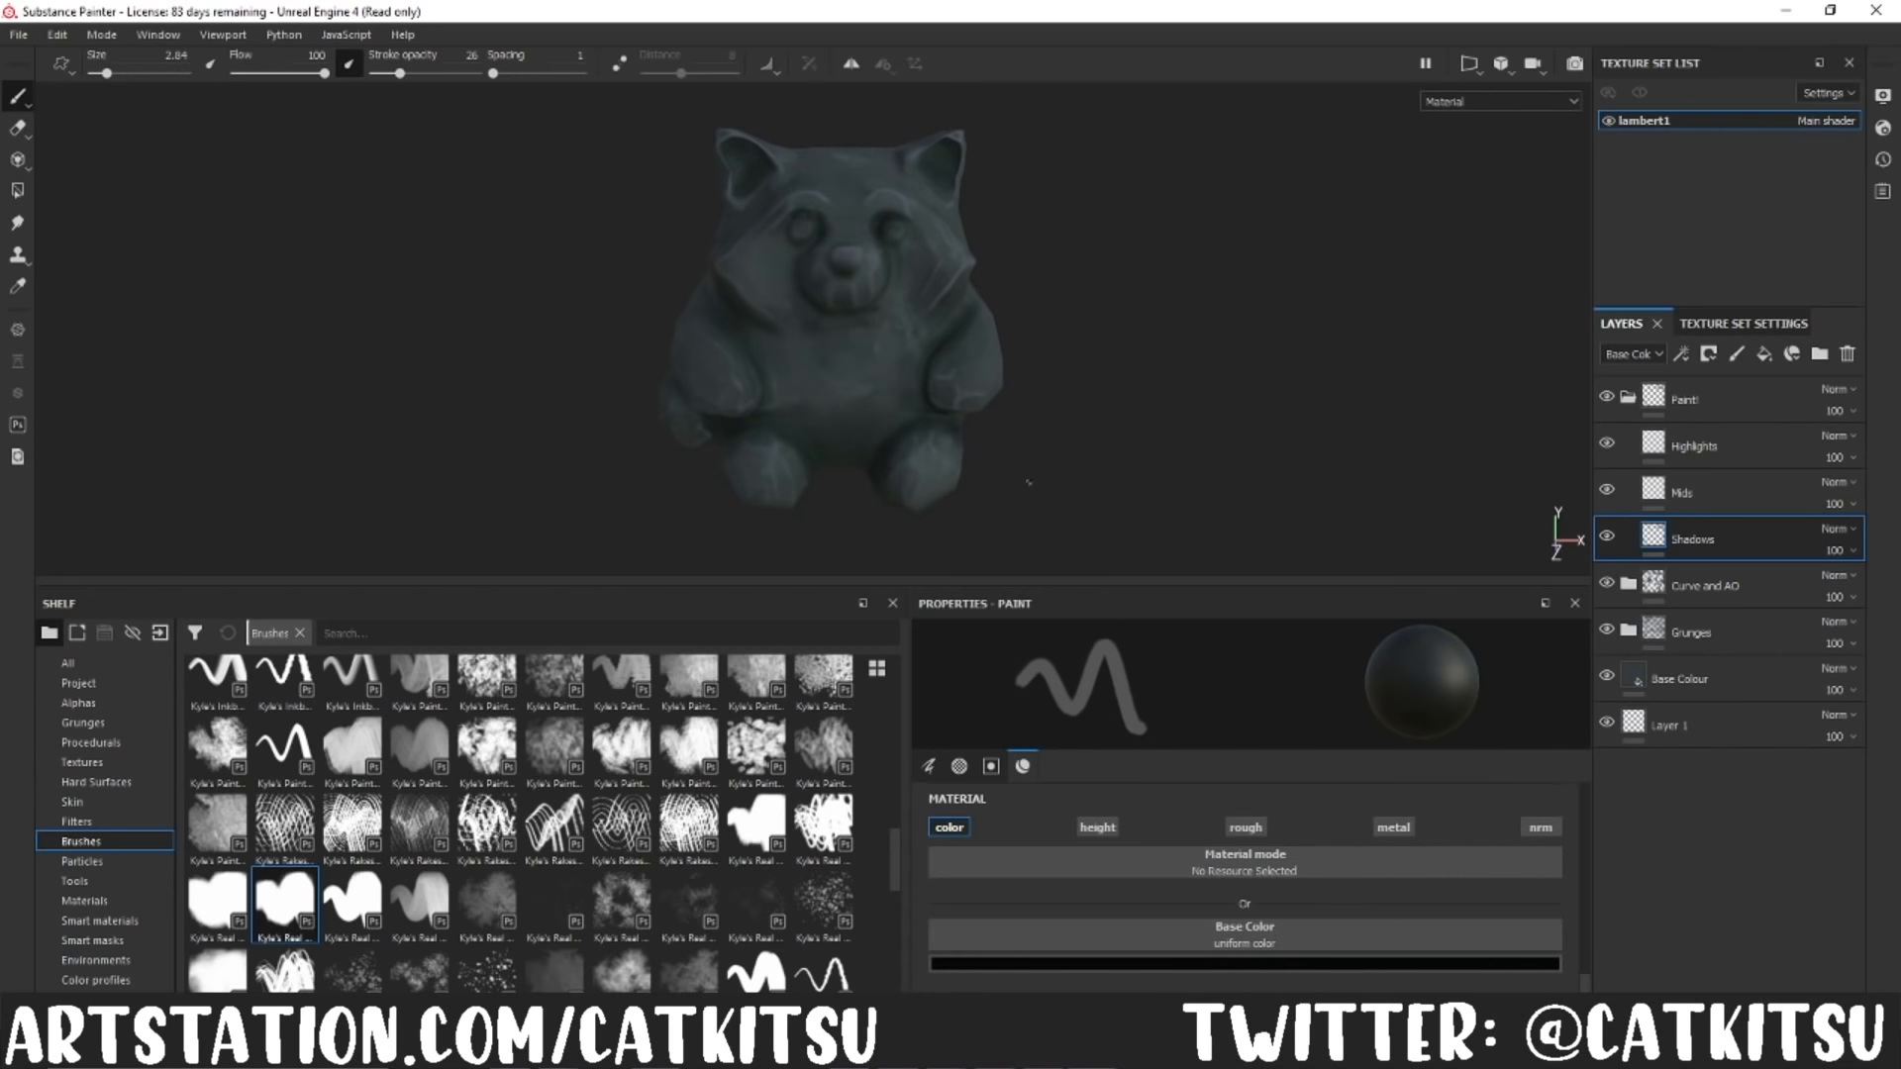
left_click_drag(931, 370, 1010, 436, "alt")
left_click_drag(691, 467, 1120, 378, "alt")
left_click_drag(1178, 581, 1178, 772)
middle_click_drag(1262, 474, 1242, 469, "alt")
left_click_drag(1198, 430, 1200, 477, "alt")
Step: Switch to the Mids layer with a dark teal base colour and a brush size of 20.49
left_click(1695, 492)
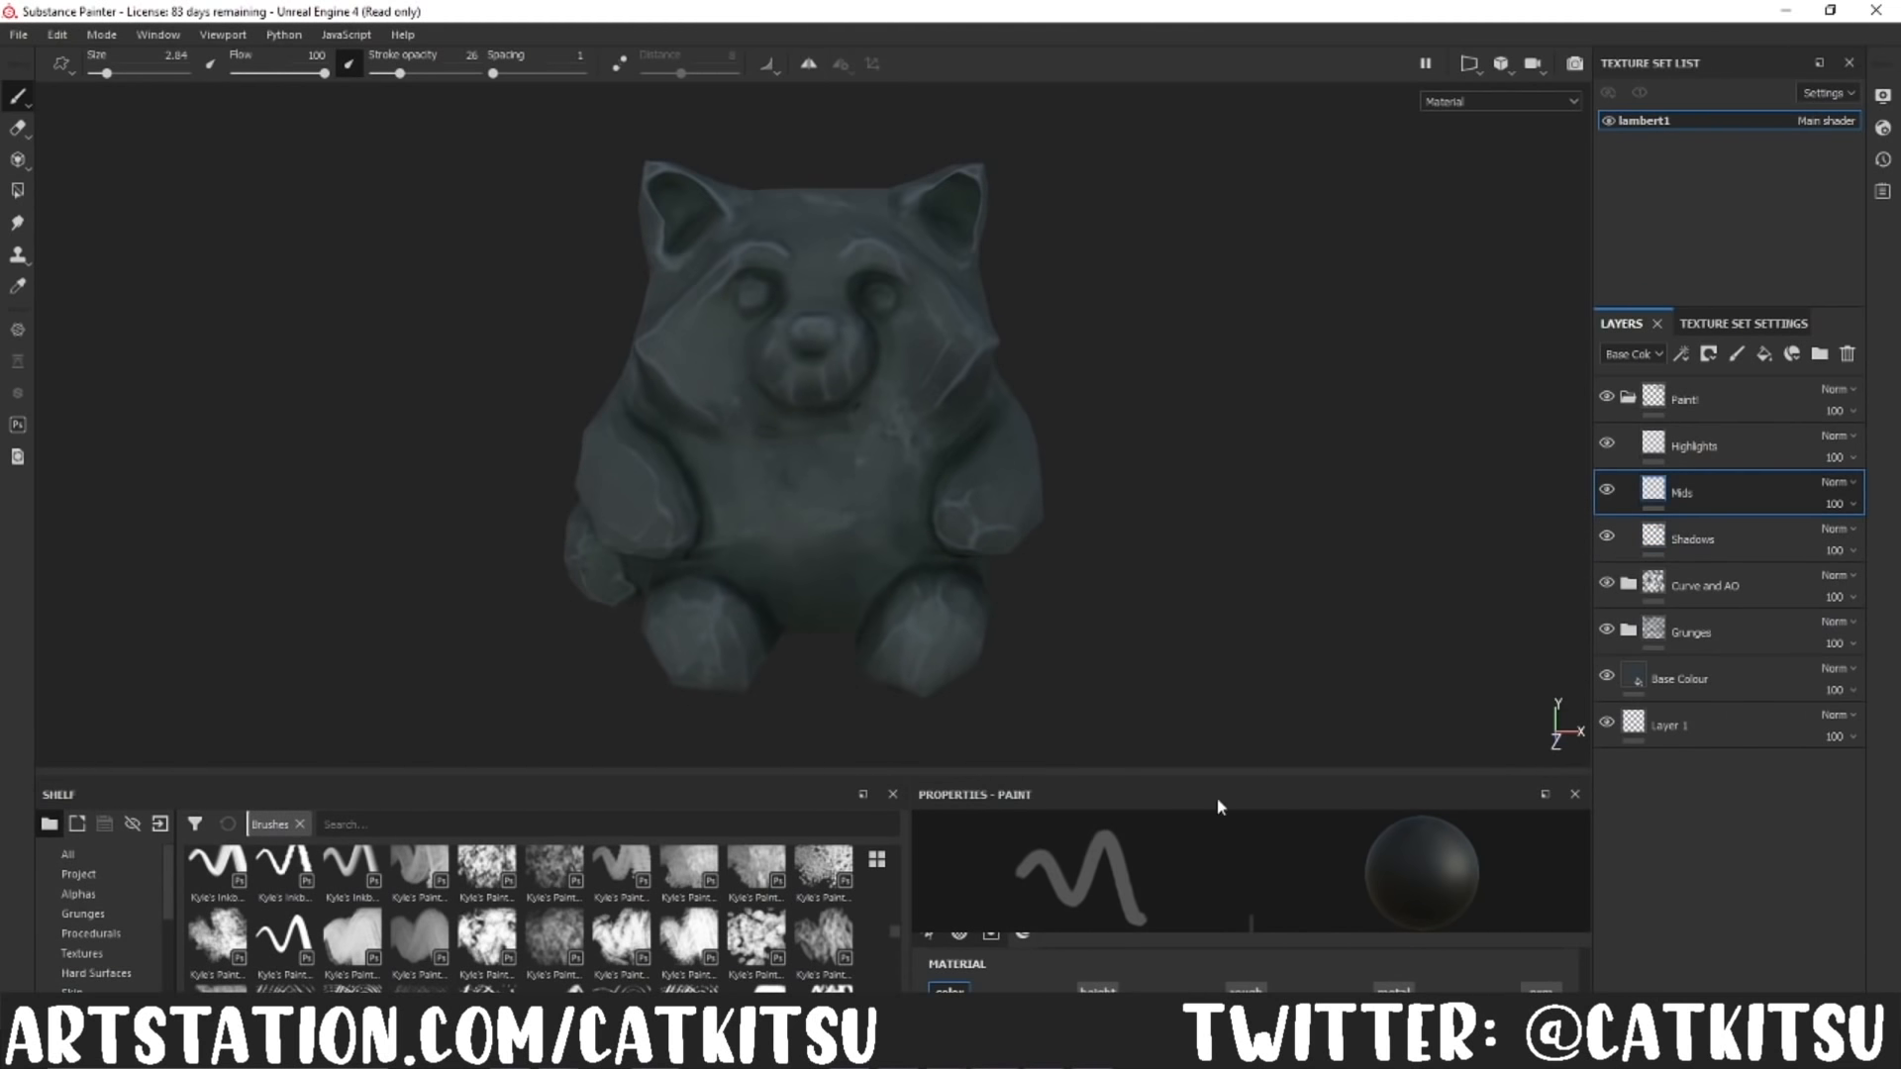
left_click_drag(1200, 772, 1200, 432)
left_click(1253, 707)
left_click(1250, 838)
left_click(1435, 708)
left_click(1291, 761)
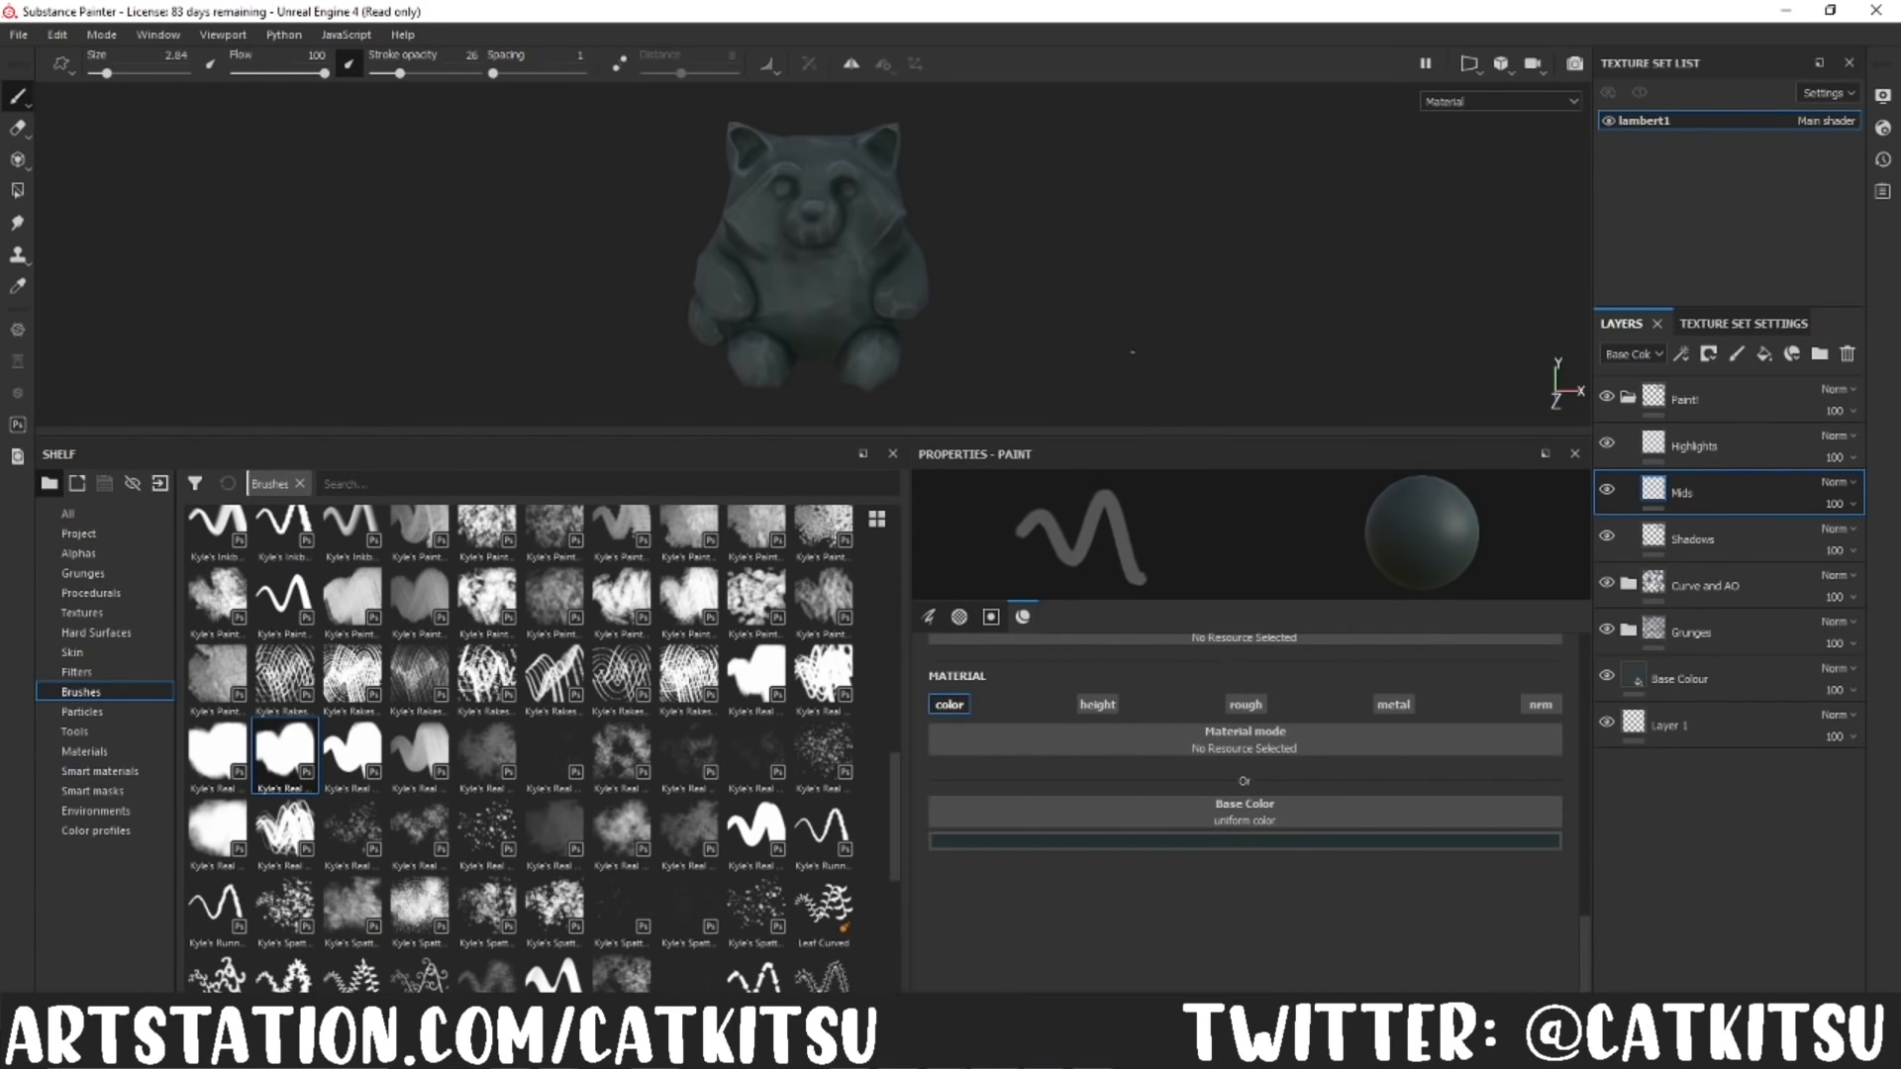
left_click_drag(1225, 436, 1225, 777)
left_click_drag(107, 73, 134, 73)
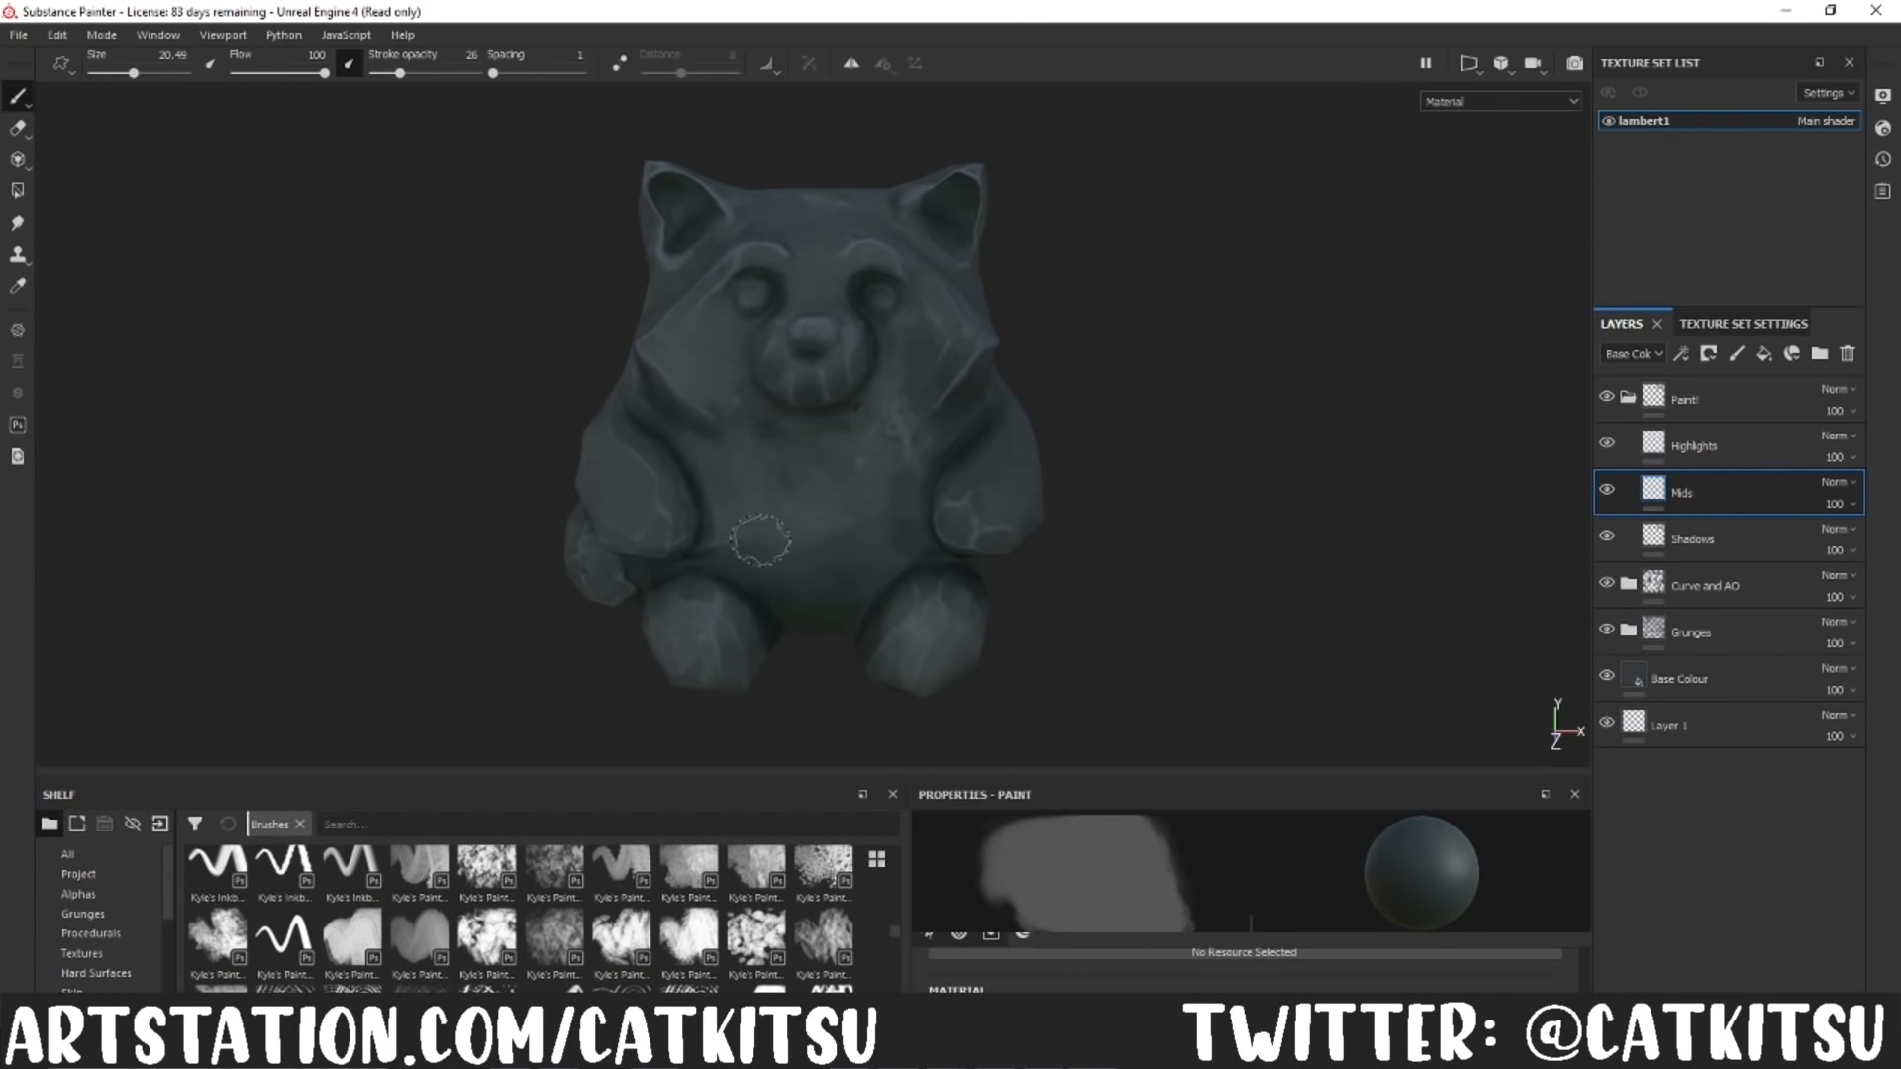
Step: Paint broad mid-tones over the panda's arm, side and legs
left_click_drag(297, 554, 513, 484, "alt")
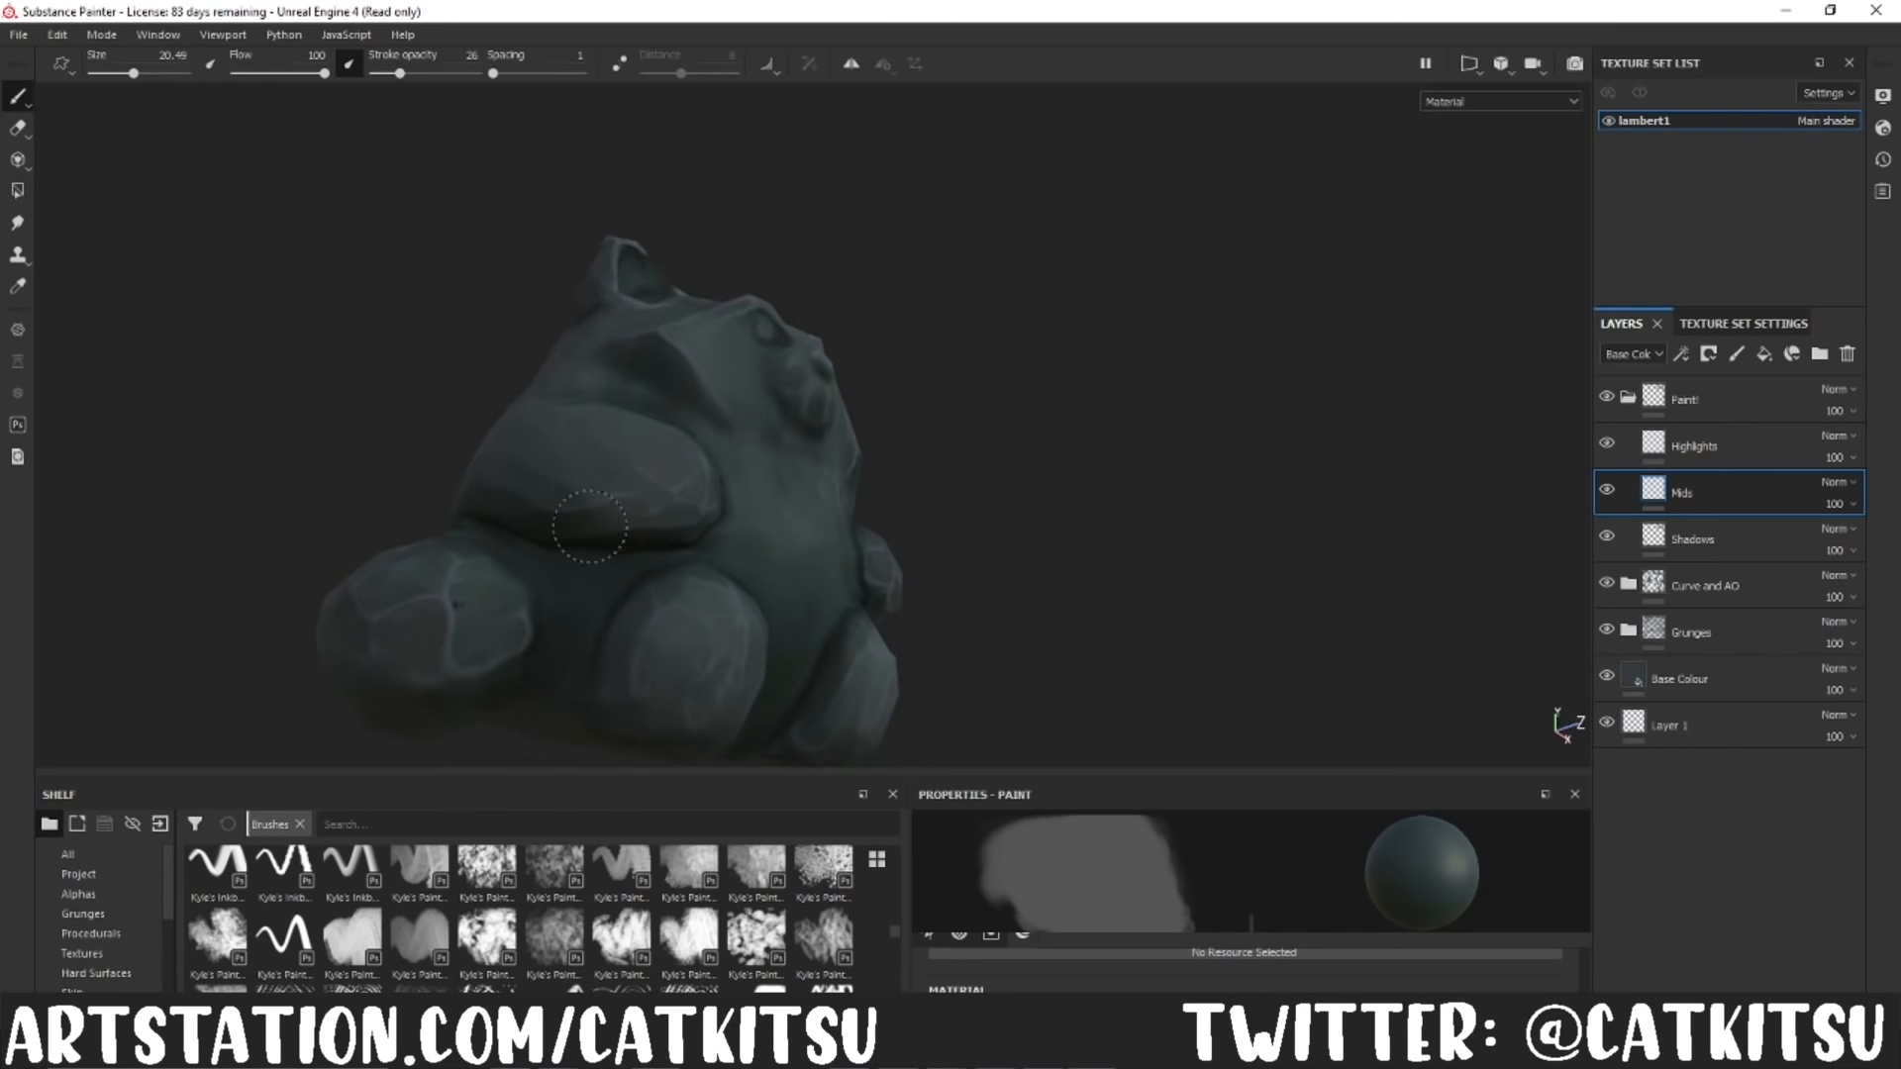
mouse_move(654, 492)
left_mouse_down("alt")
mouse_move(743, 586)
mouse_move(1069, 565)
mouse_move(1260, 679)
mouse_move(969, 680)
mouse_move(908, 741)
left_mouse_up("alt")
left_click_drag(1195, 522, 1223, 644, "alt")
left_click_drag(1114, 267, 1069, 297, "alt")
Step: Adjust the teal base colour slightly and paint mid-tones over the panda's face and belly
left_click_drag(1220, 770, 1226, 479)
left_click(1231, 905)
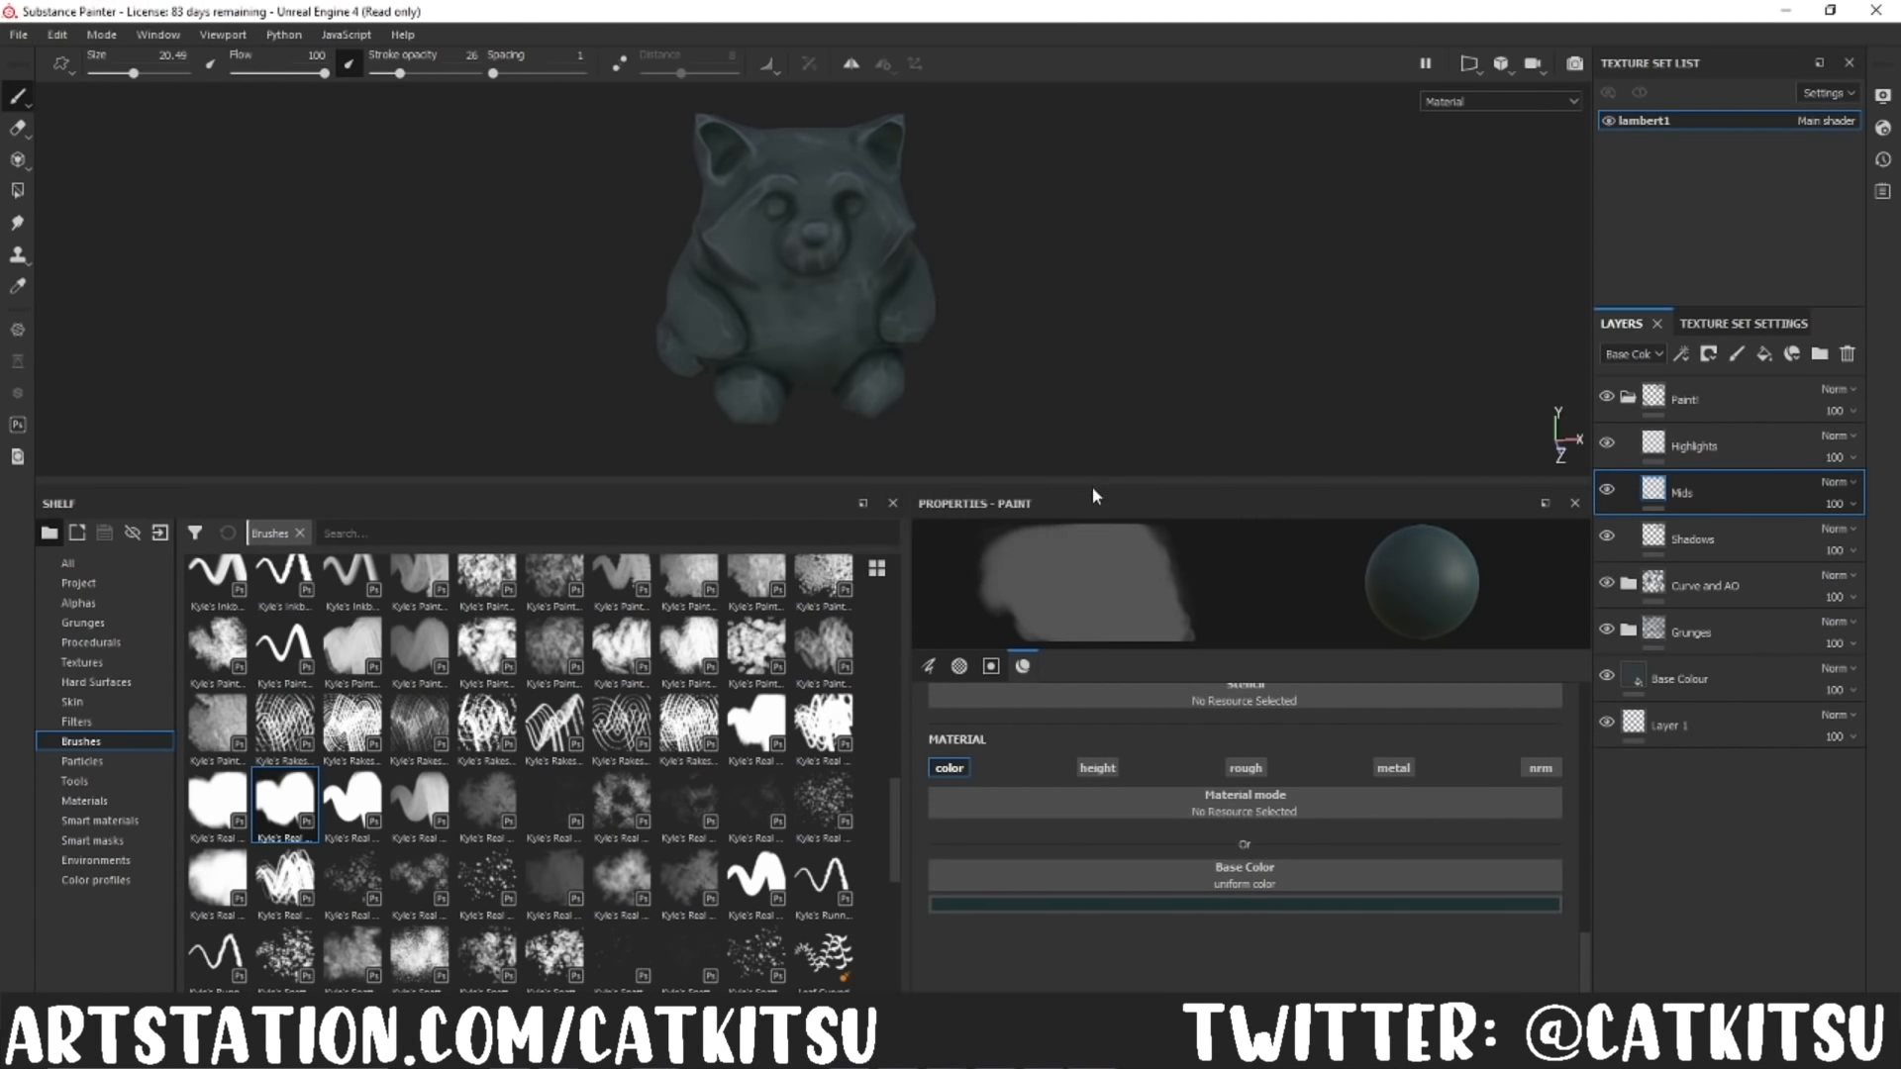
left_click_drag(1099, 483, 1198, 777)
left_click_drag(1201, 663, 872, 638, "alt")
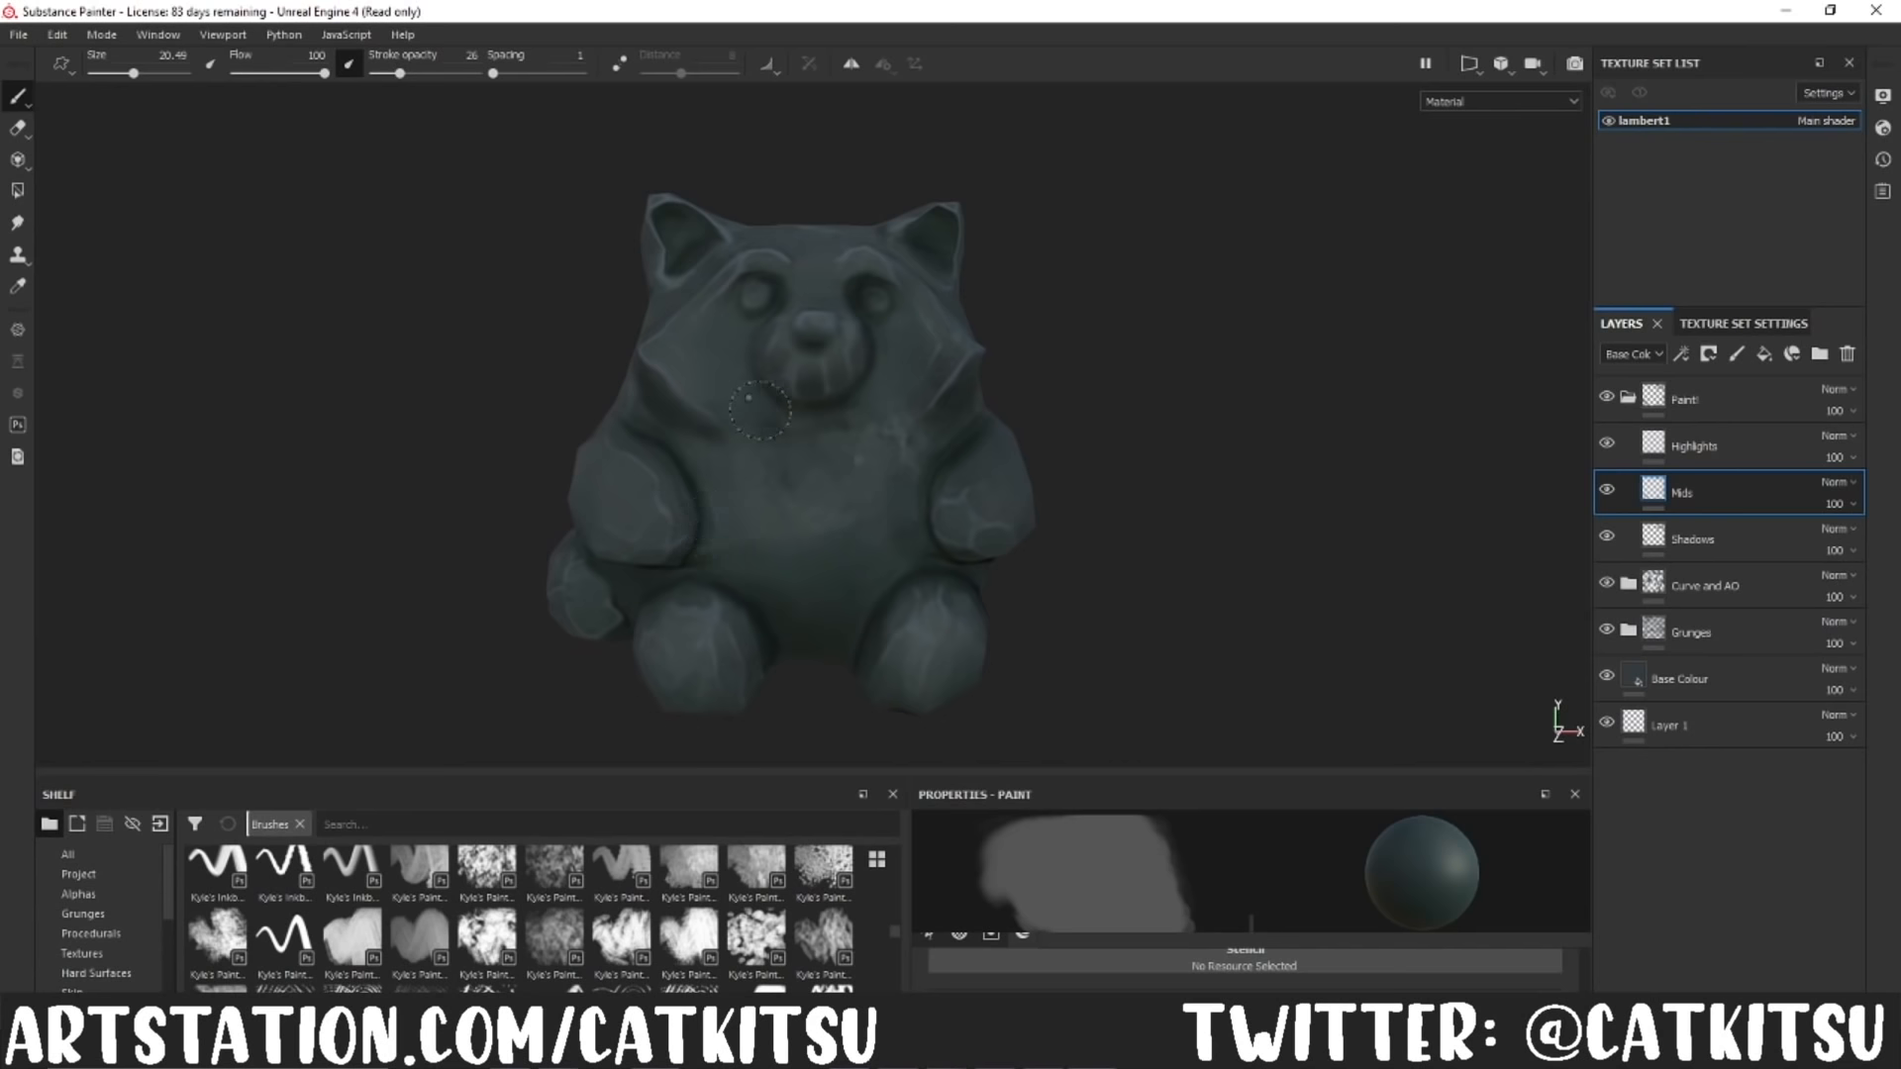
left_click_drag(896, 253, 796, 524, "alt")
left_click_drag(931, 361, 1414, 410, "alt")
Step: Switch to the Highlights layer and paint blue-grey highlights at brush size 3.19 on the panda's brows and eyes
left_click(1693, 448)
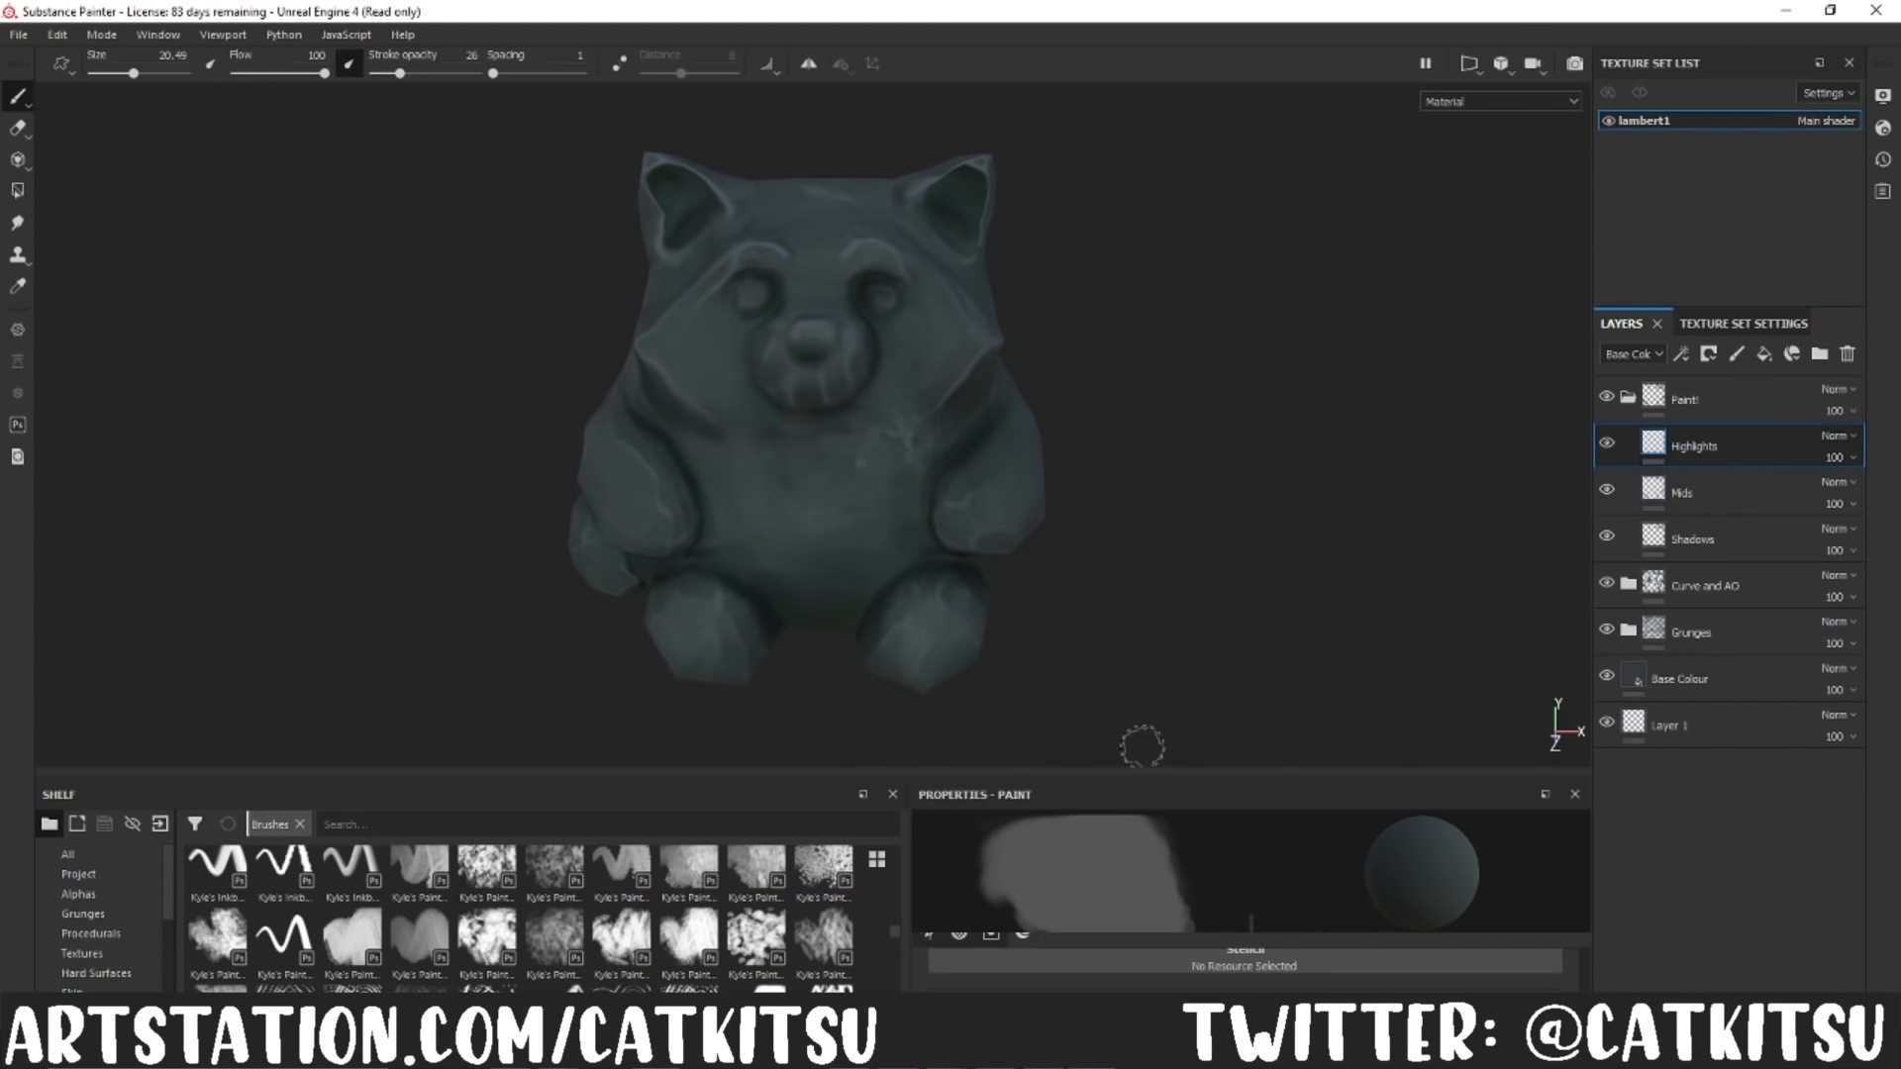
left_click(762, 230)
right_click_drag(752, 259, 693, 259, "ctrl")
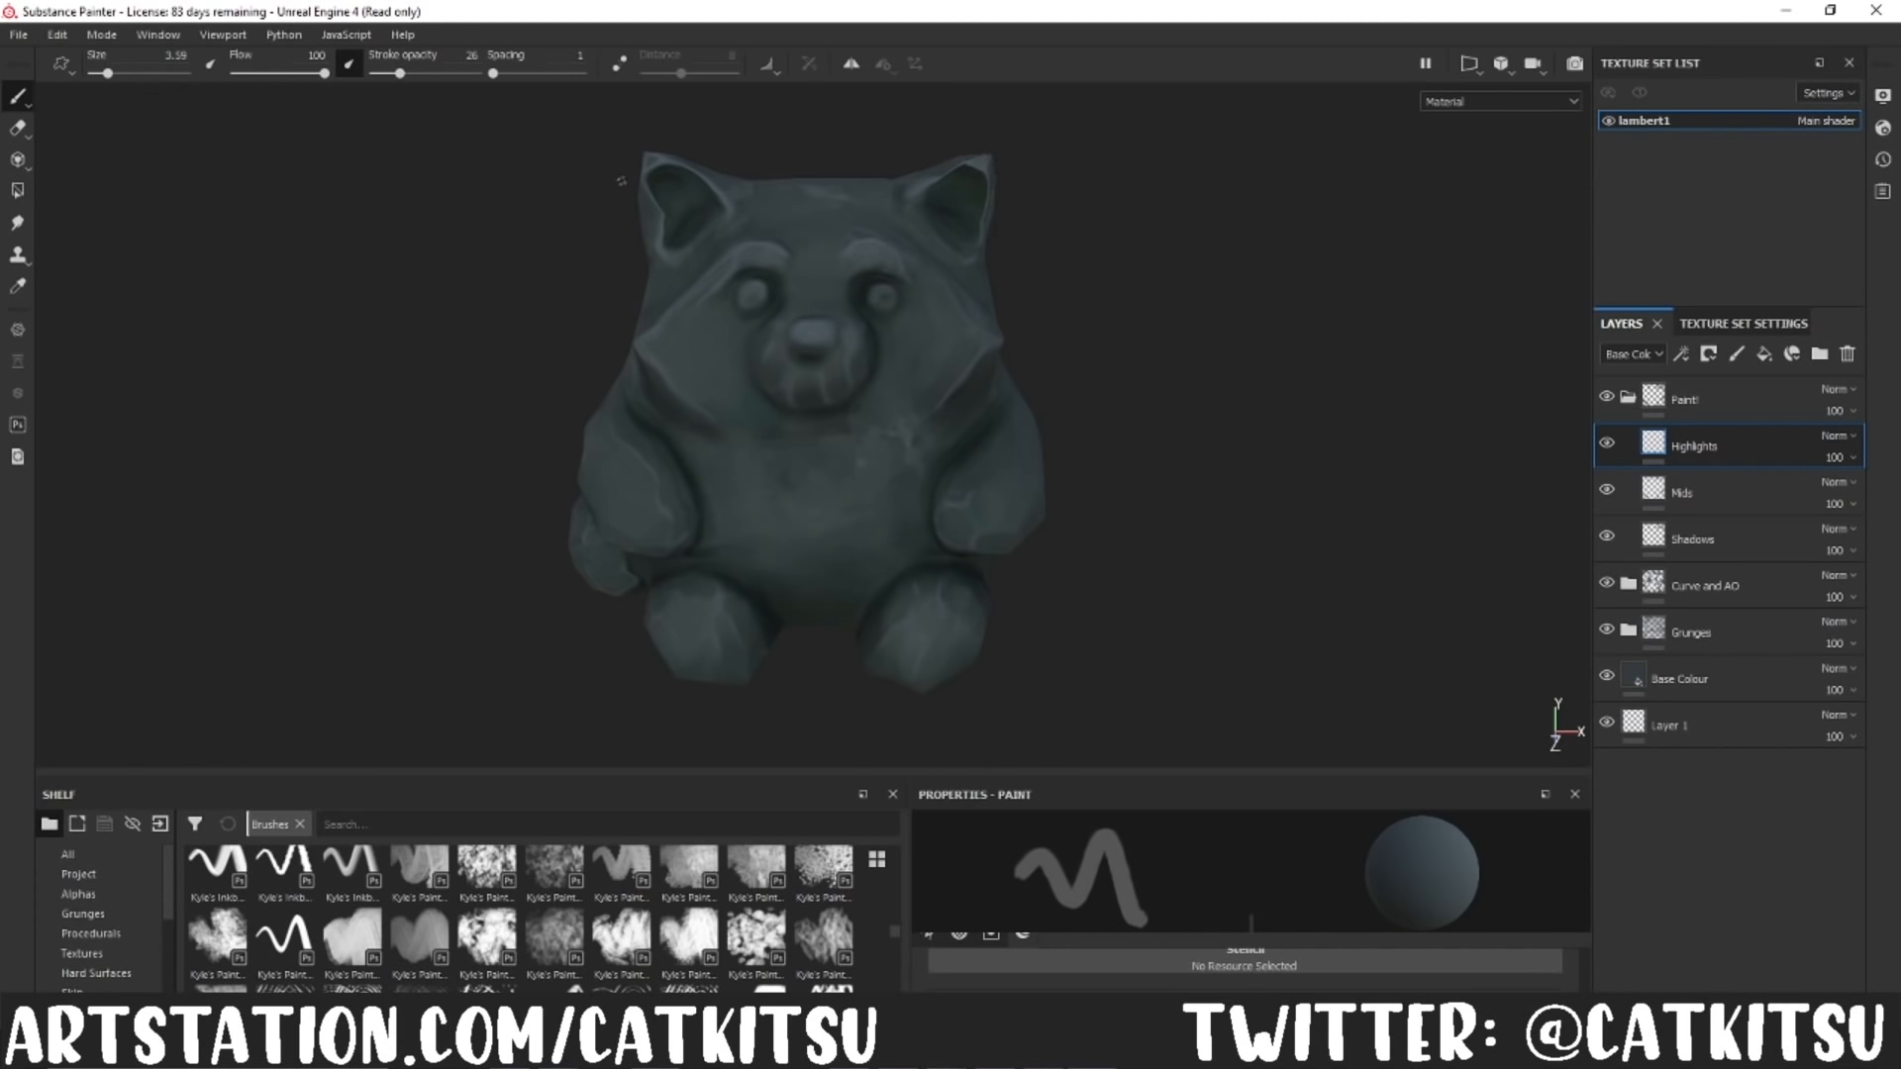
left_click_drag(1119, 342, 1127, 416, "alt")
Step: Paint highlights over the panda's arms, legs and tail, using brush sizes 9.32 and 4.88
right_click_drag(840, 309, 864, 309, "ctrl")
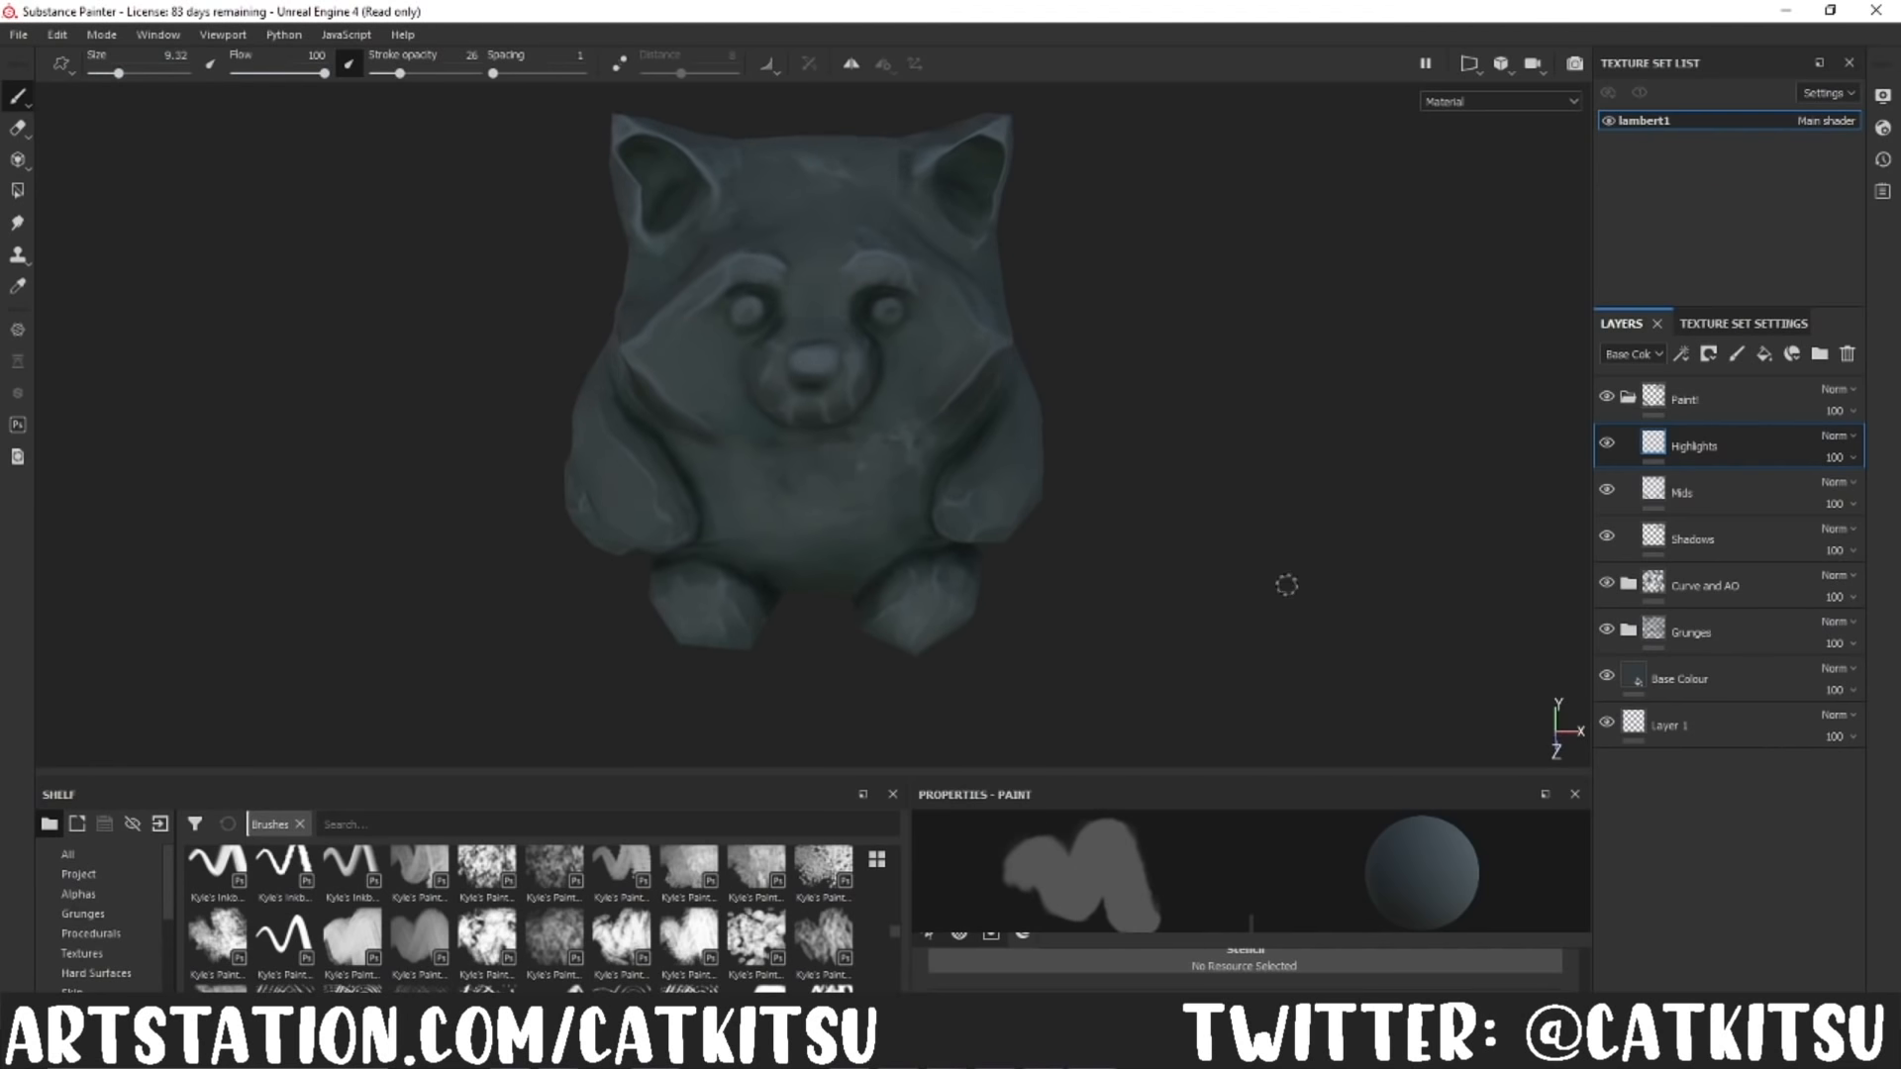
left_click_drag(1287, 580, 1005, 545, "alt")
right_click_drag(1002, 513, 961, 529, "ctrl")
mouse_move(1060, 528)
left_mouse_down("alt")
mouse_move(1008, 365)
mouse_move(792, 426)
mouse_move(587, 440)
left_mouse_up("alt")
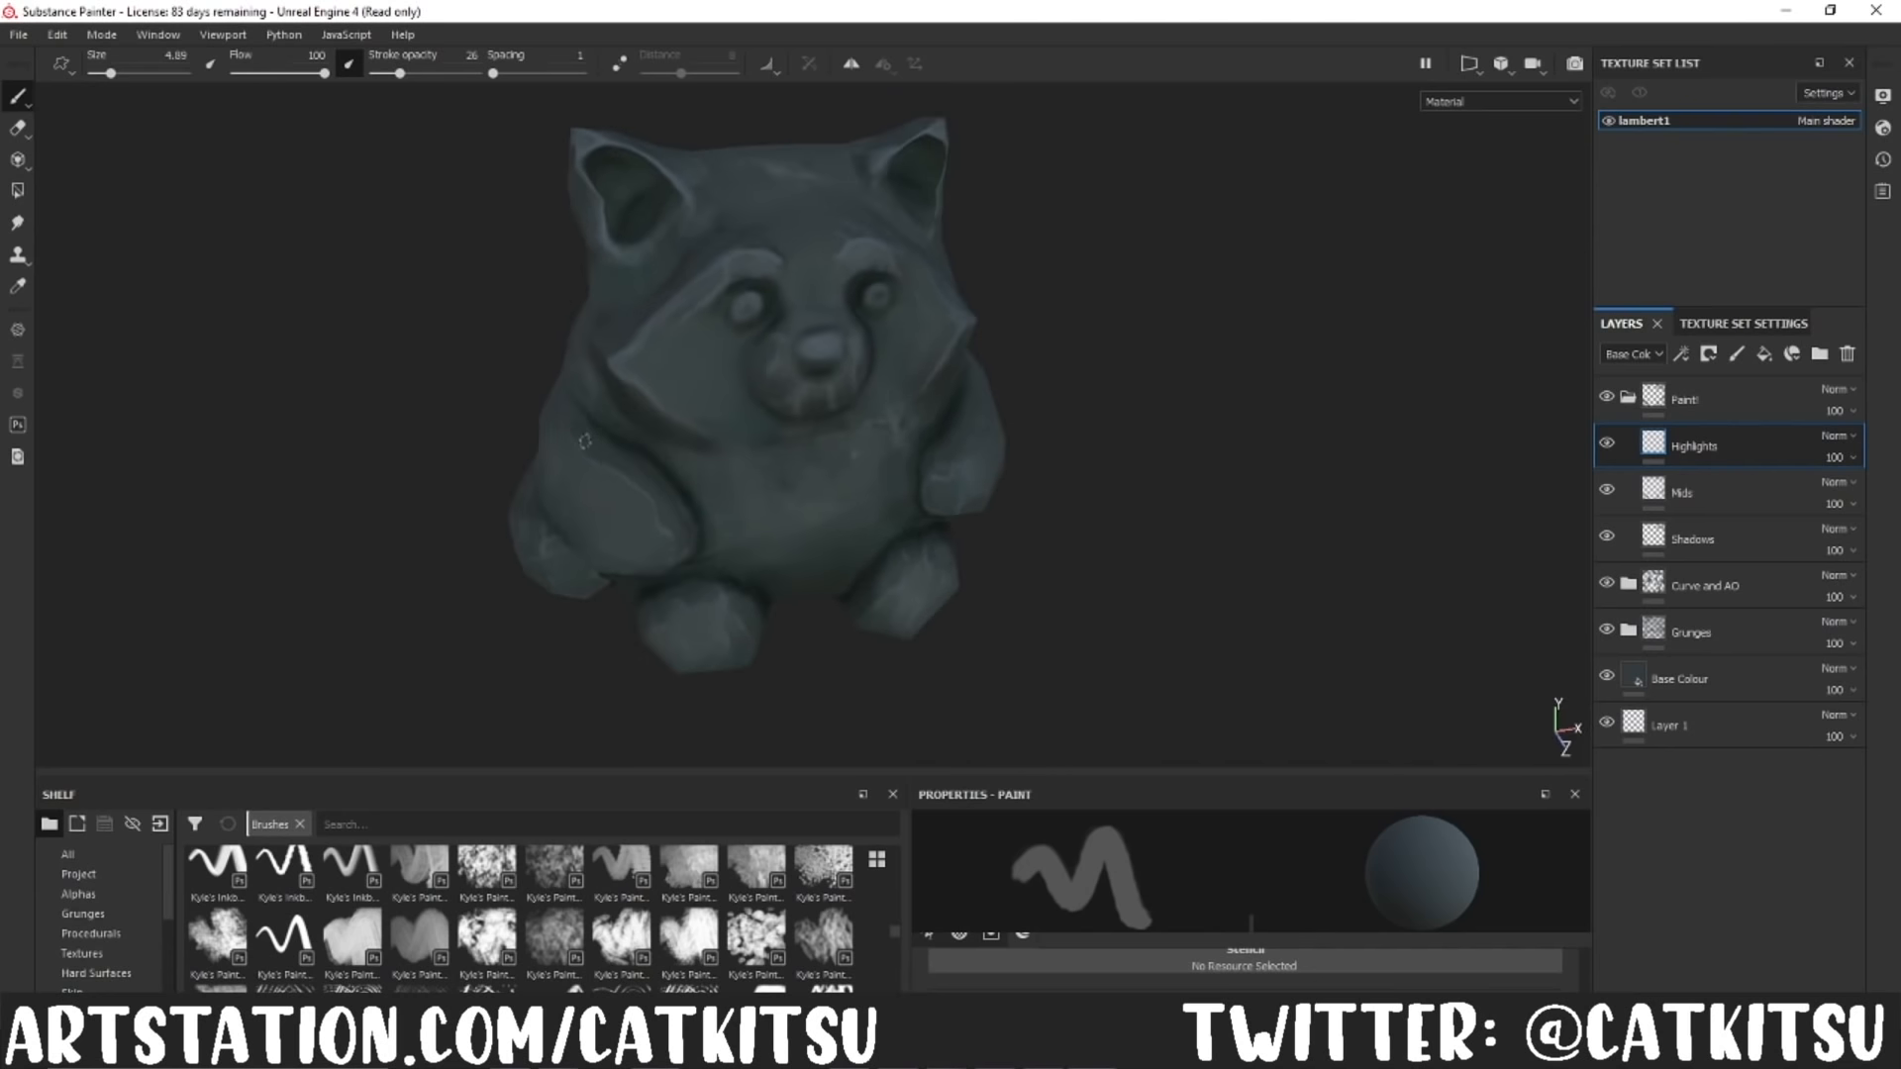
left_click_drag(665, 507, 690, 603, "alt")
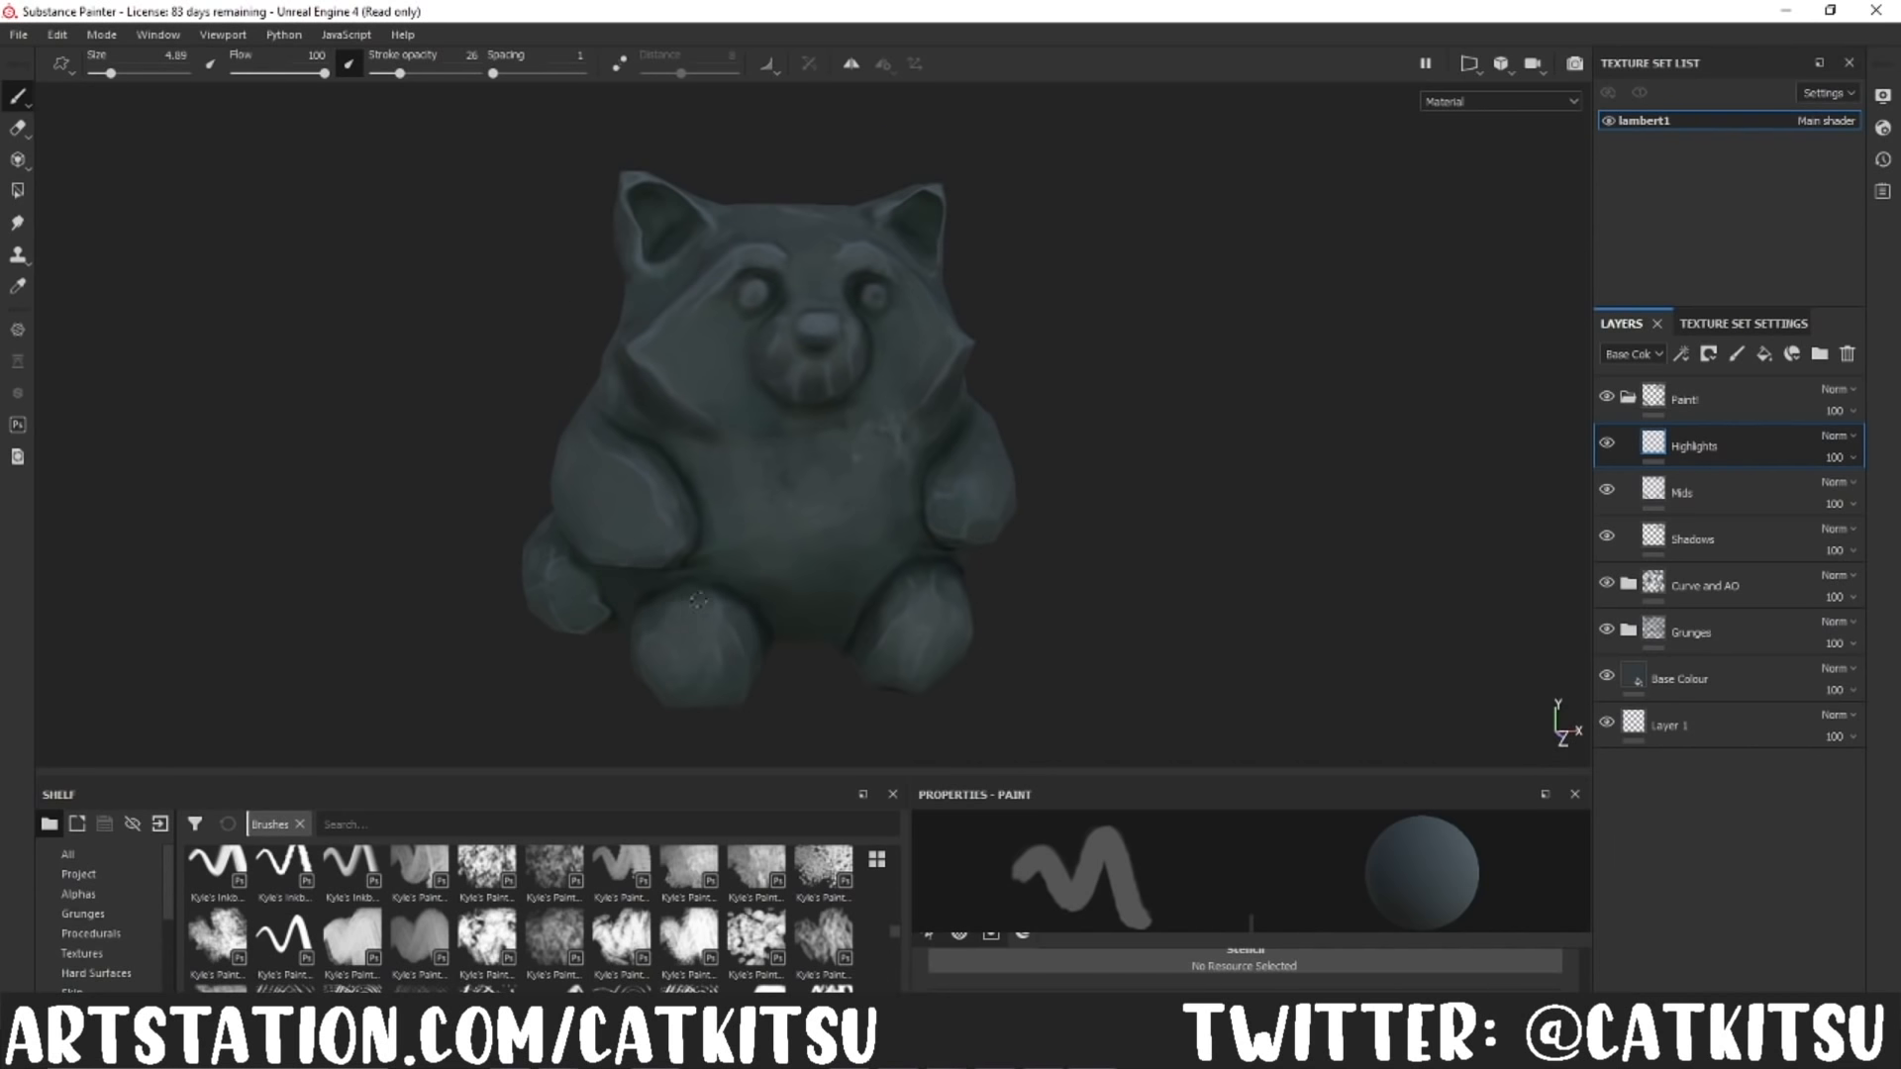
left_click_drag(1146, 552, 500, 626, "alt")
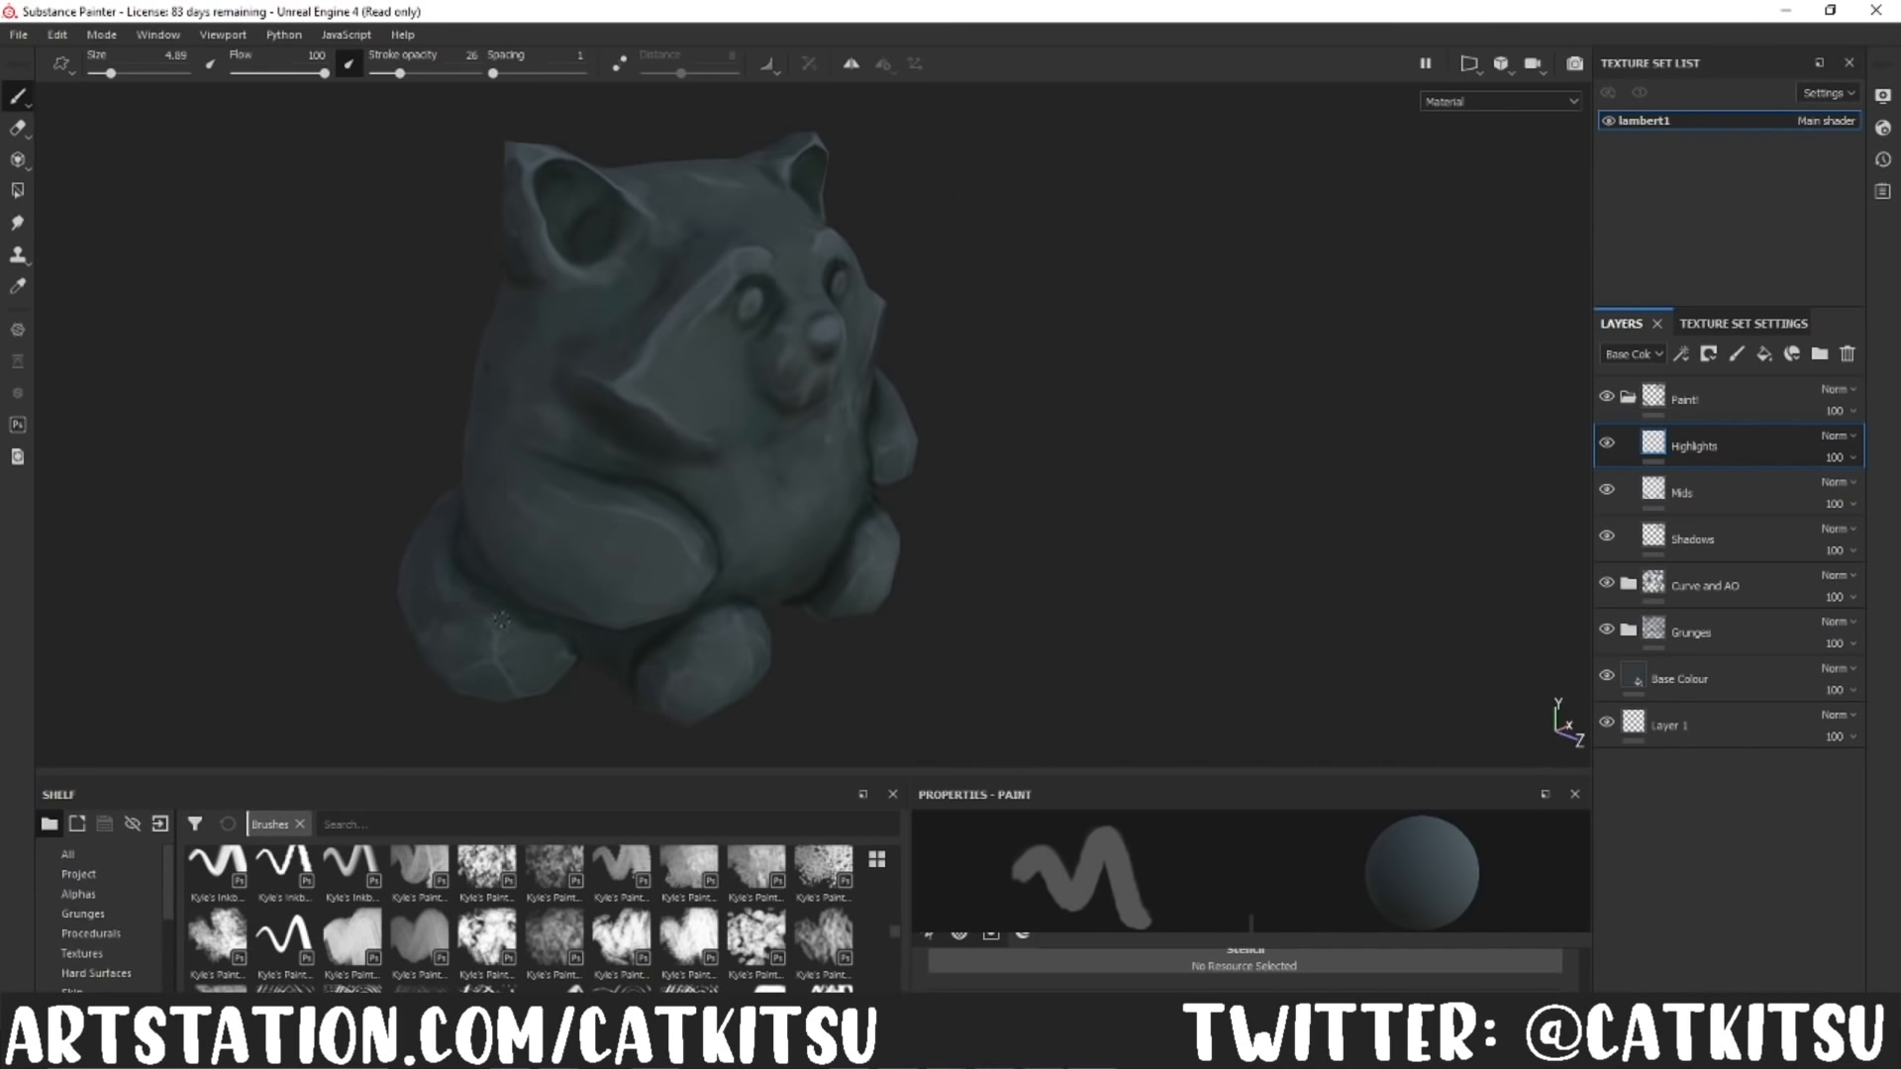
left_click_drag(615, 591, 884, 495, "alt")
Step: Choose a lighter blue-grey and reduce the brush size to 2.17, and paint thin edge highlights on the face, arms and legs
mouse_move(1179, 771)
left_mouse_down()
mouse_move(1180, 457)
mouse_move(1188, 771)
left_mouse_up()
left_click(1245, 882)
left_click(1245, 768)
key("bracketleft")
key("bracketleft")
key("bracketleft")
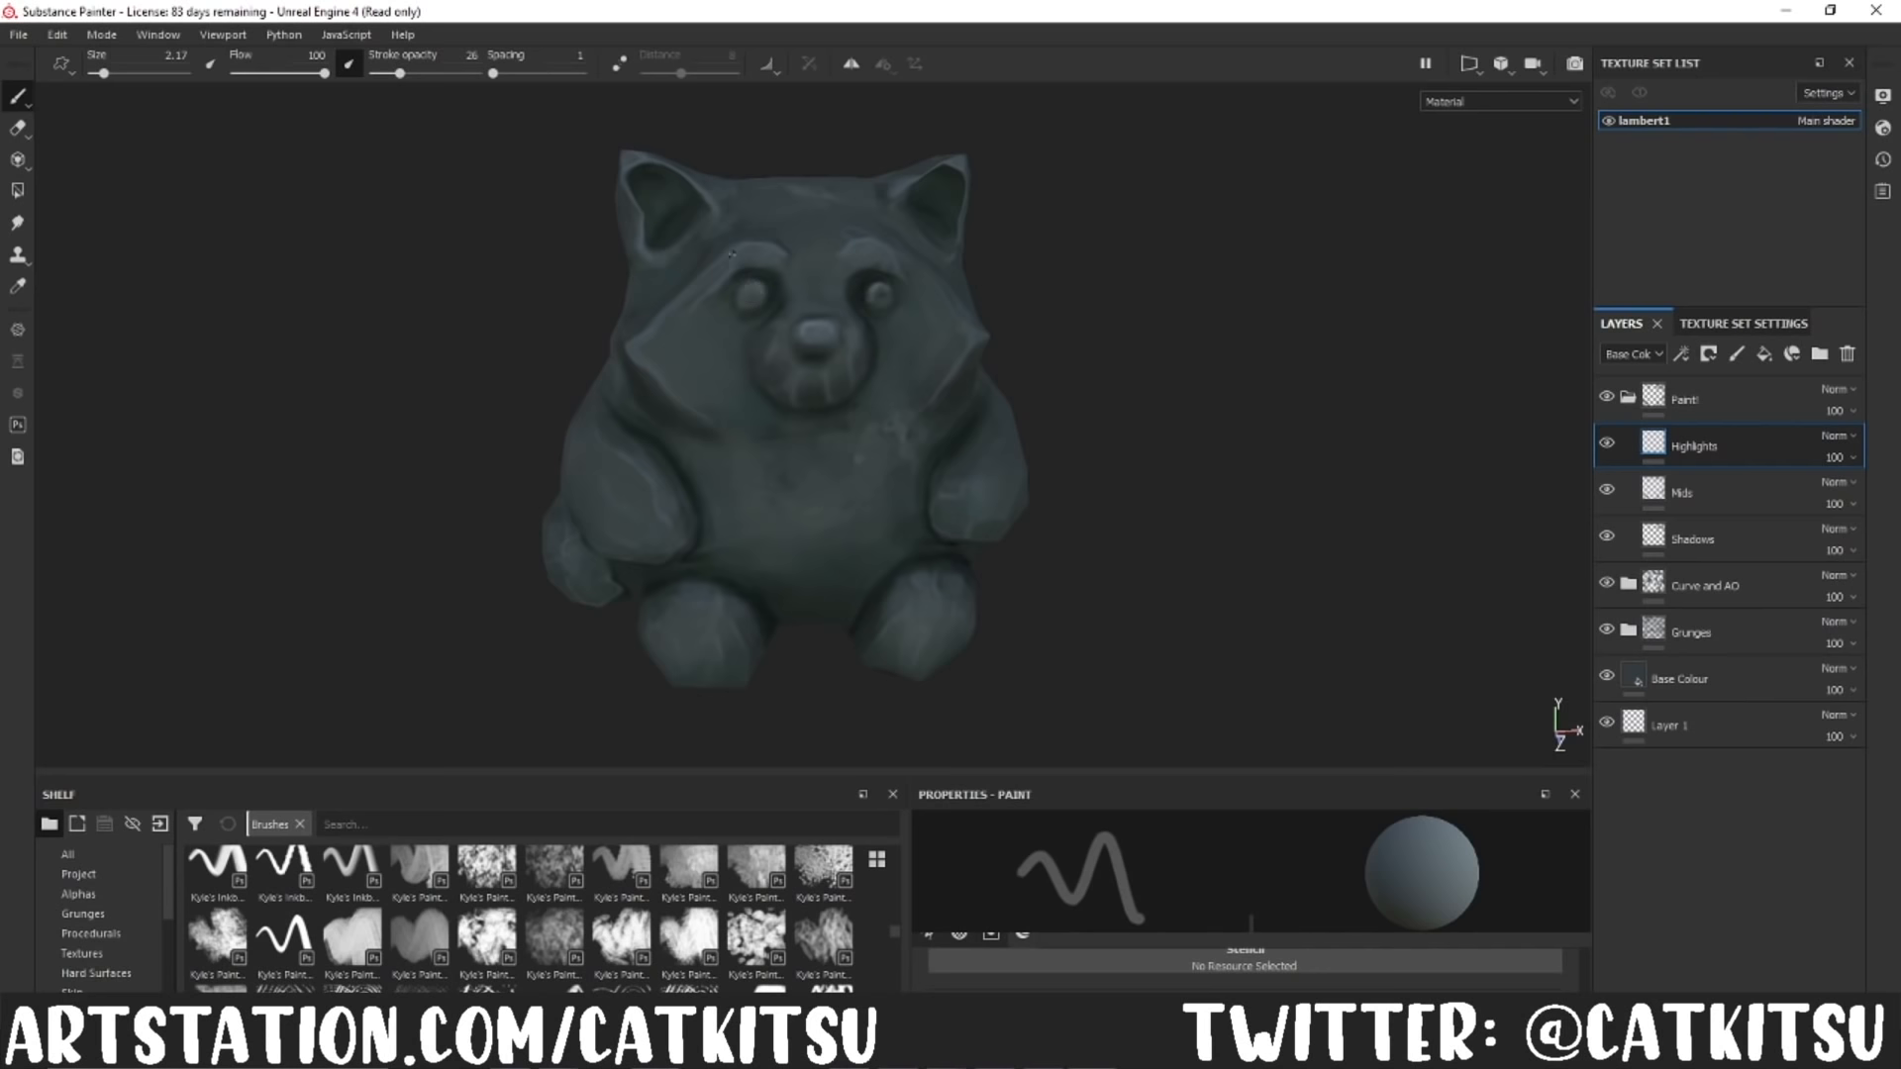
left_click_drag(1010, 332, 978, 336, "alt")
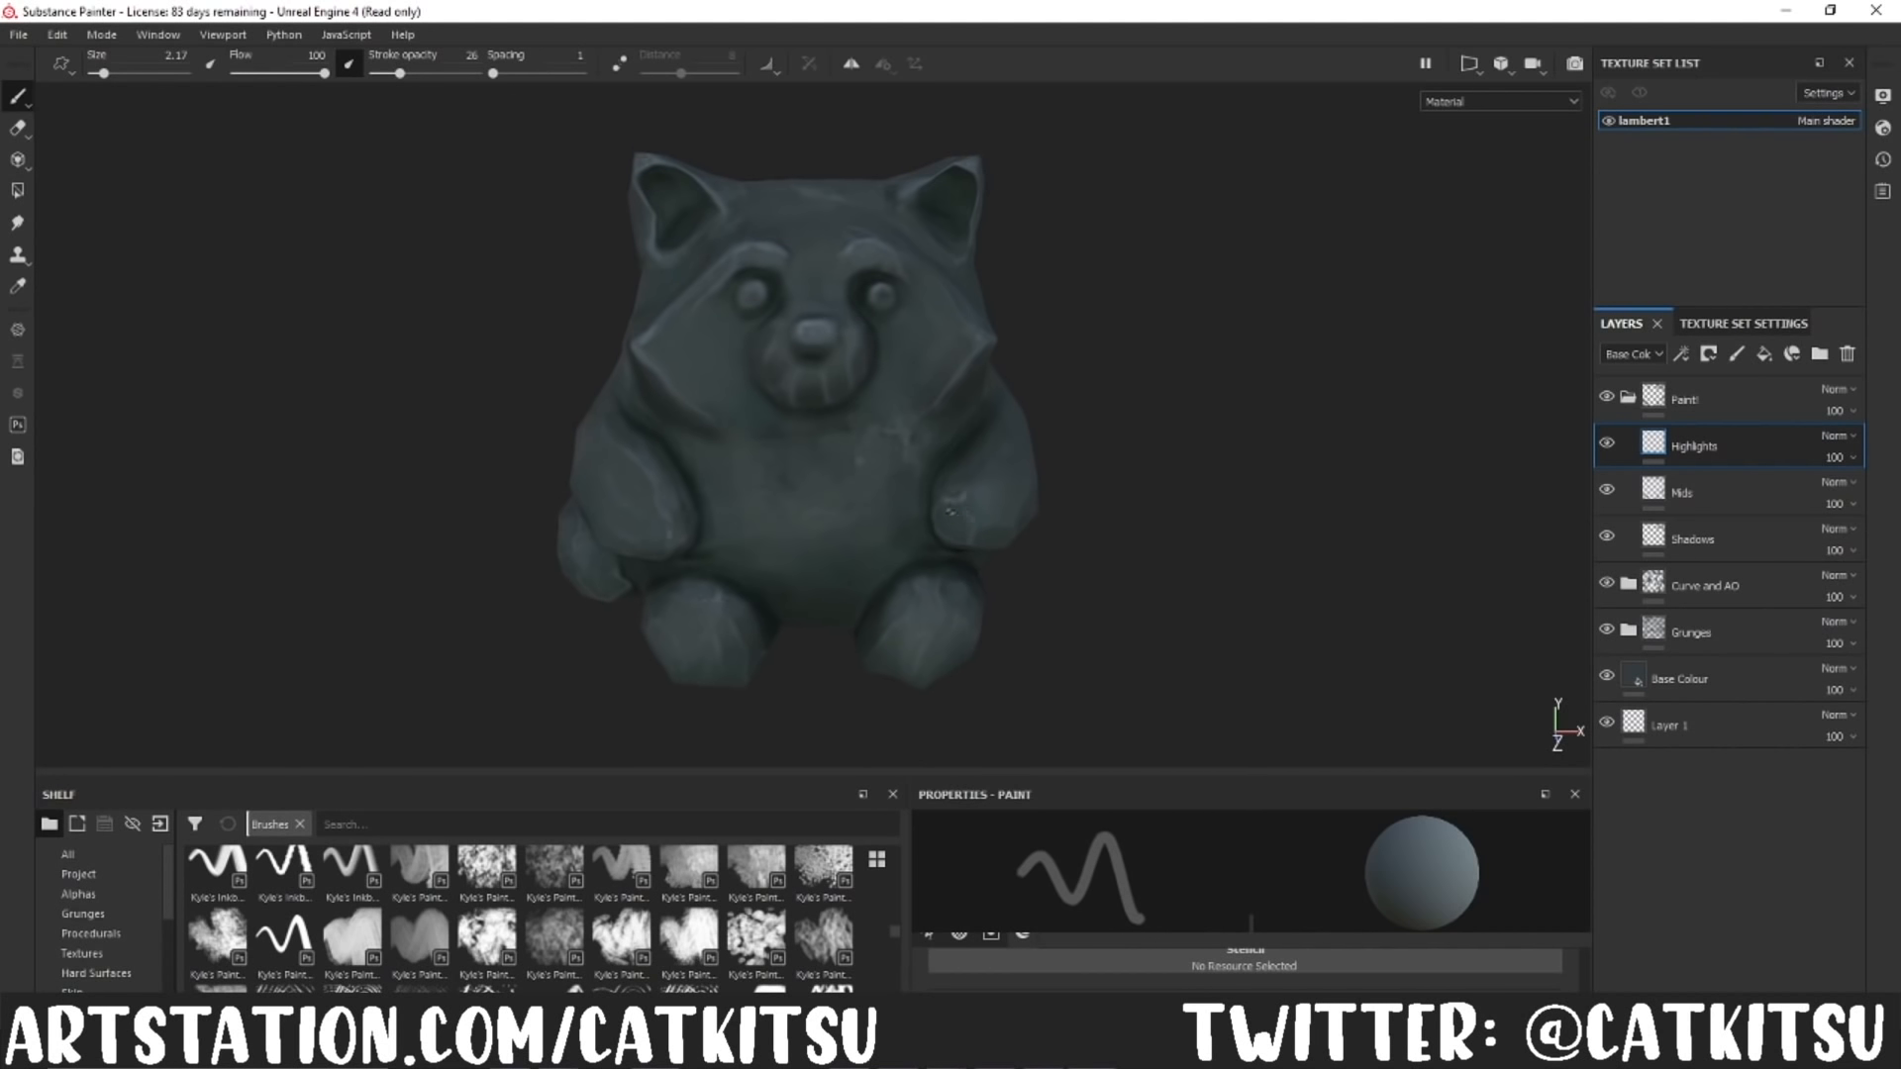
left_click_drag(945, 503, 707, 580, "alt")
left_click_drag(1188, 481, 981, 555, "alt")
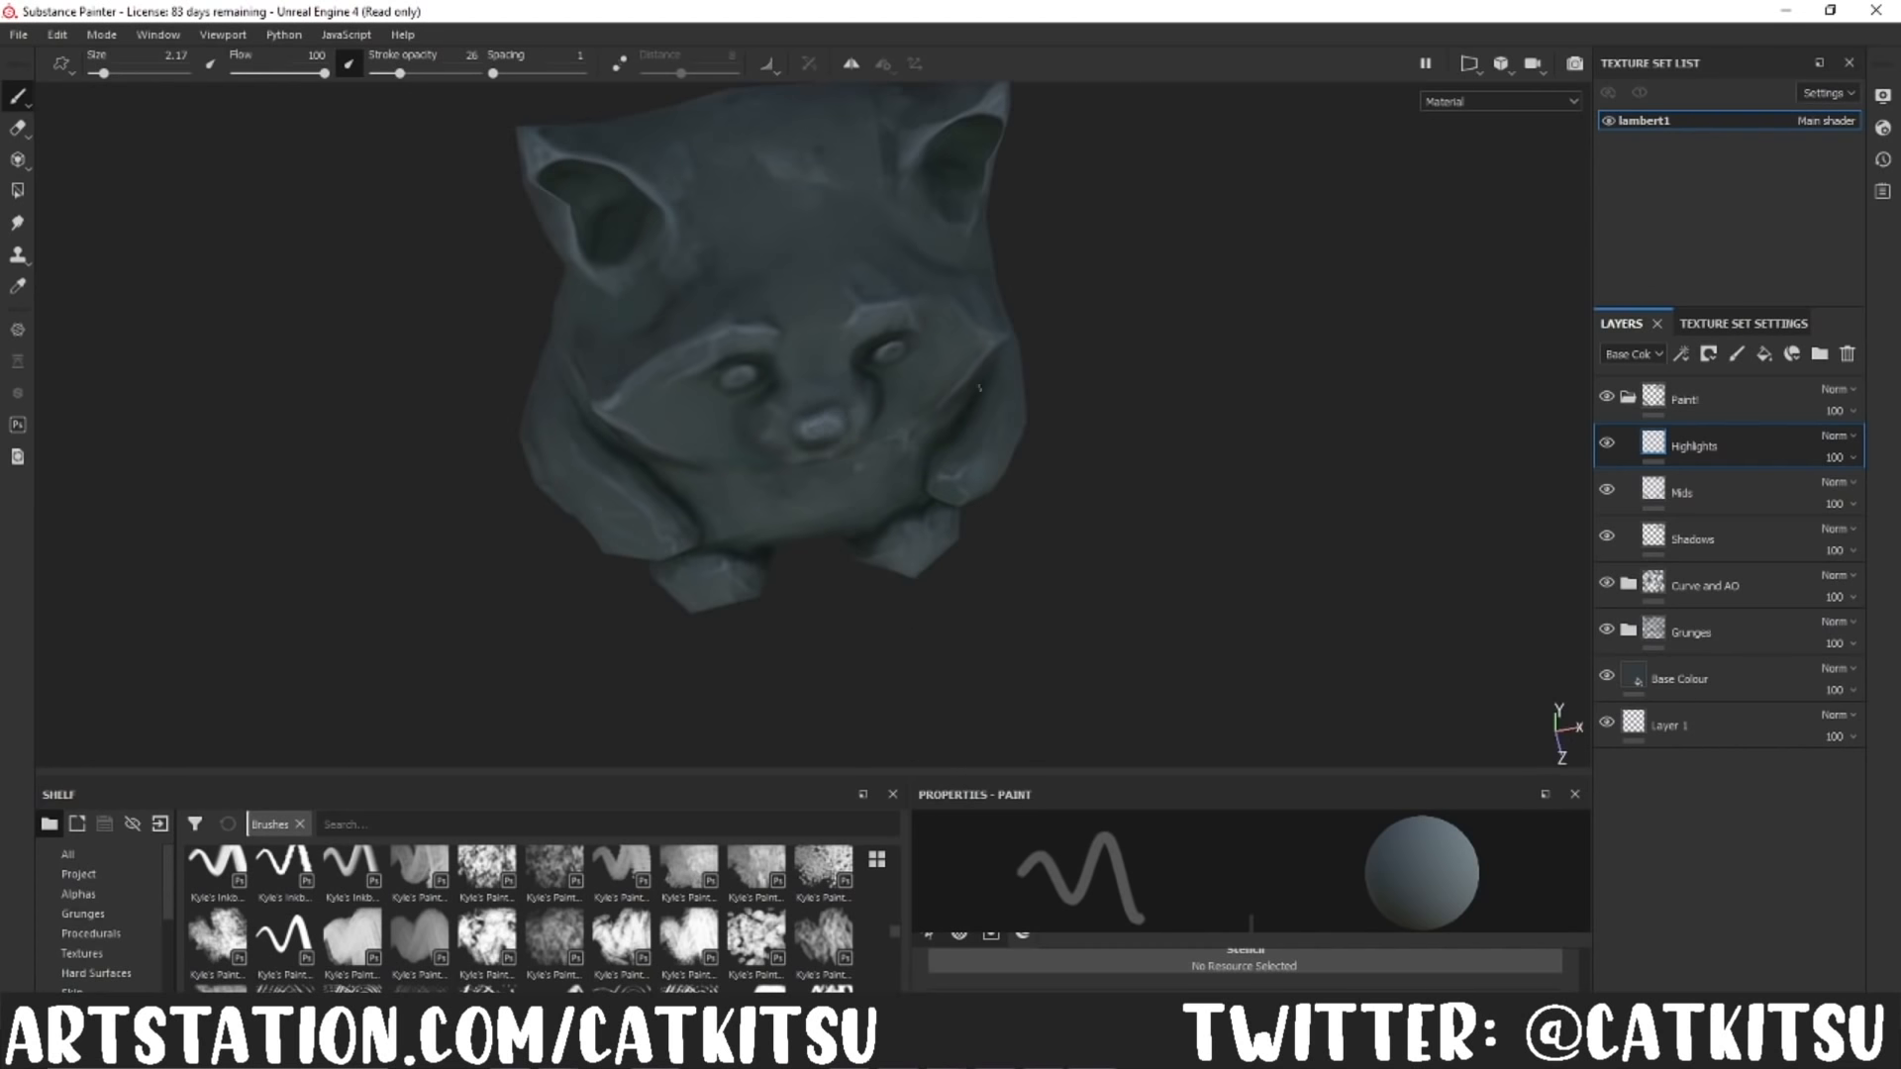
Step: On the Mids layer, sample a dark stone colour and paint over the top of the panda's head beside the ears
left_click_drag(1079, 307, 1127, 476, "alt")
left_click(1689, 492)
key("p")
left_click(488, 319)
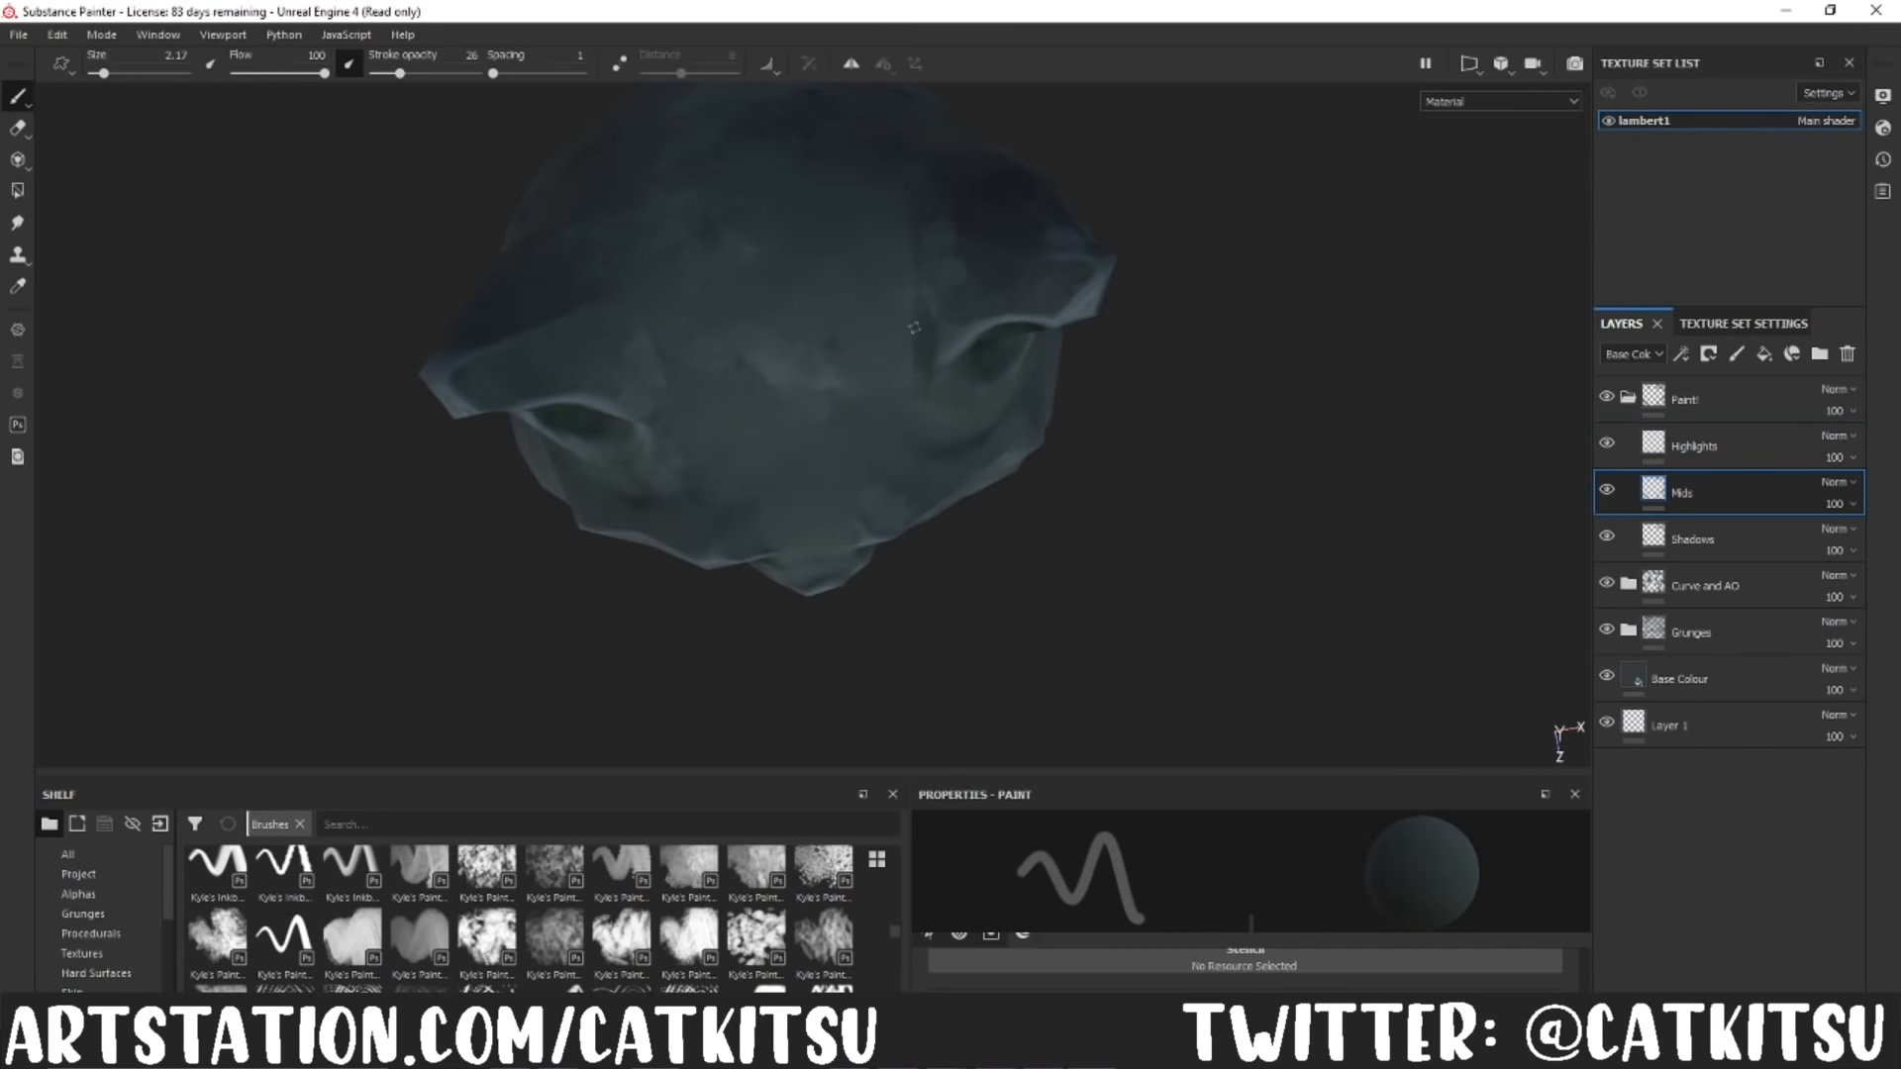
left_click_drag(912, 253, 1155, 412, "alt")
key("p")
left_click_drag(903, 239, 886, 332, "alt")
Step: Resample lighter tones from the head and blend the patchy areas across the panda's crown
left_click(18, 287)
left_click(646, 307)
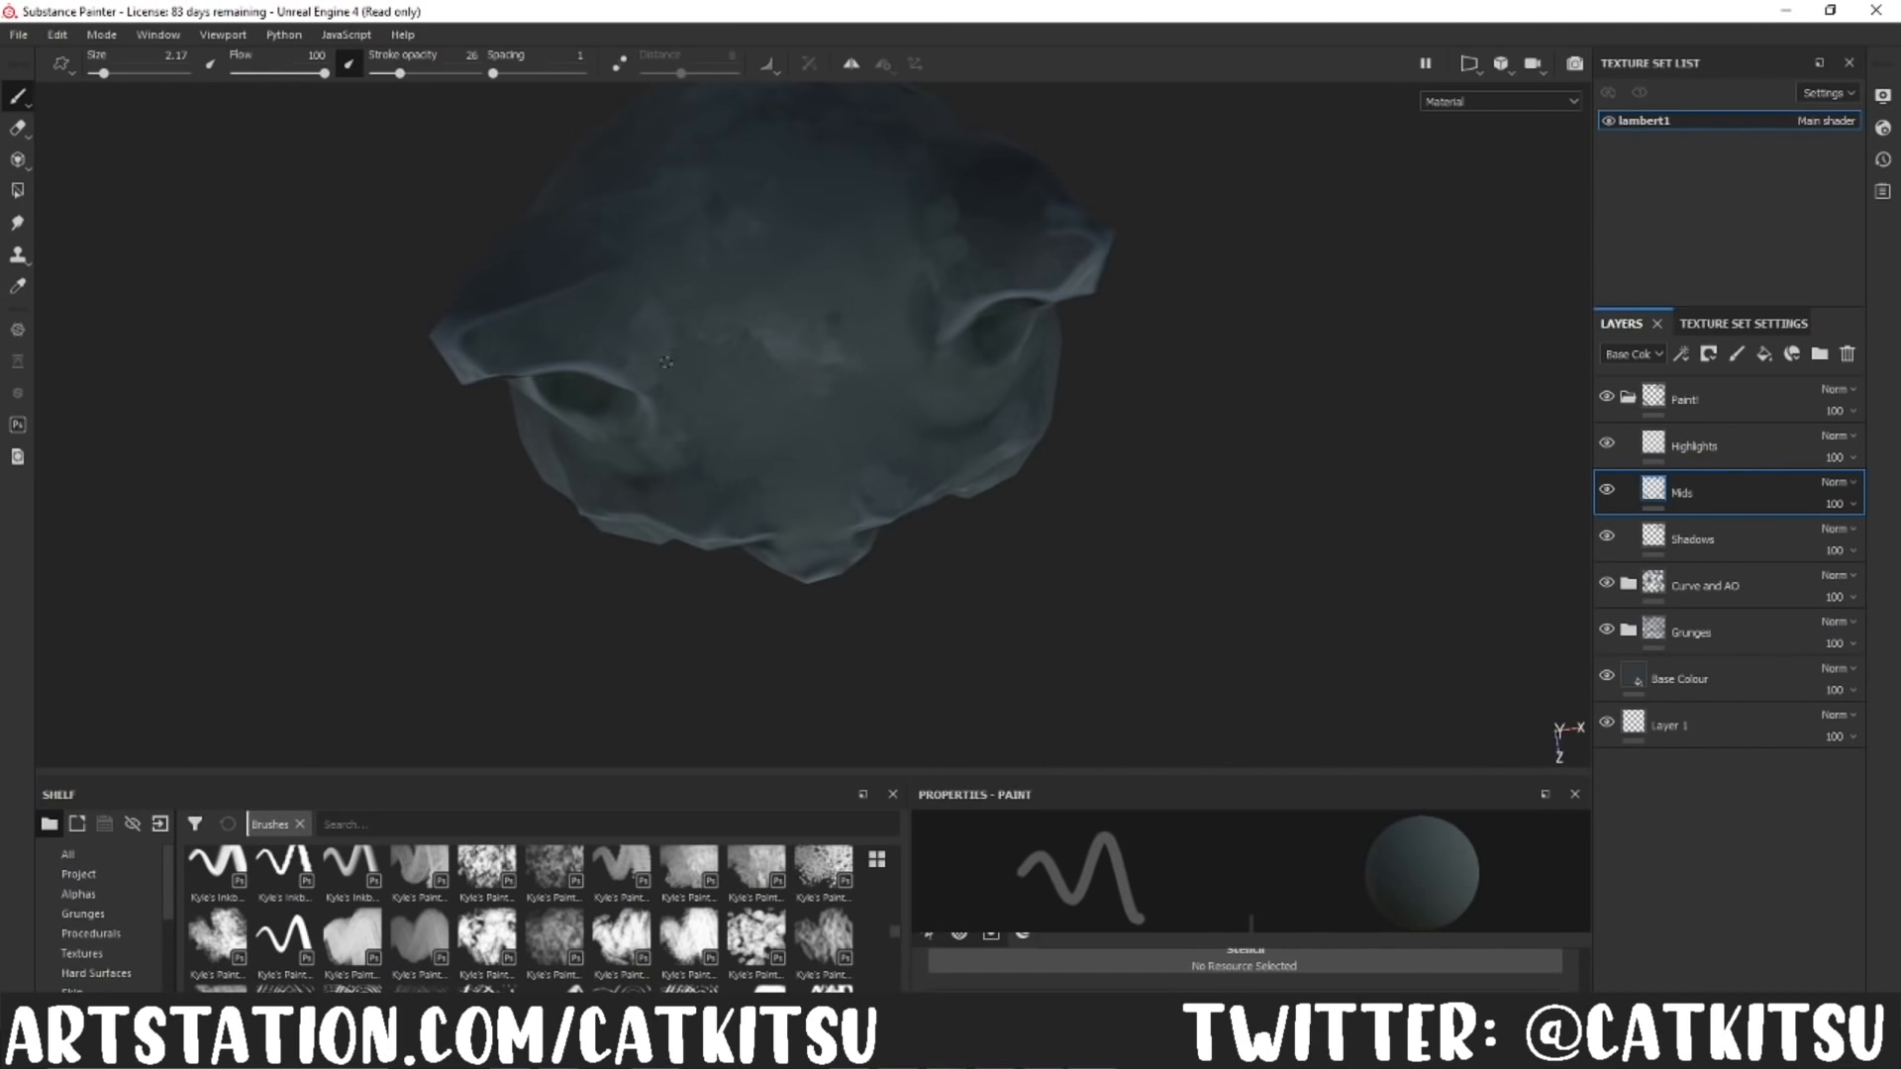
left_click_drag(1090, 603, 1044, 543, "alt")
left_click(18, 287)
left_click(756, 356)
left_click_drag(899, 344, 980, 452, "alt")
key("p")
mouse_move(604, 641)
left_mouse_down("alt")
mouse_move(1012, 680)
mouse_move(1137, 551)
mouse_move(1119, 548)
left_mouse_up("alt")
Step: Add a fill layer above the Paint! group, with a black mask driven by a Position generator
left_click(1628, 397)
left_click(1764, 354)
left_click_drag(1728, 489, 1696, 377)
right_click(1635, 402)
left_click(1687, 431)
right_click(1663, 388)
left_click(1713, 778)
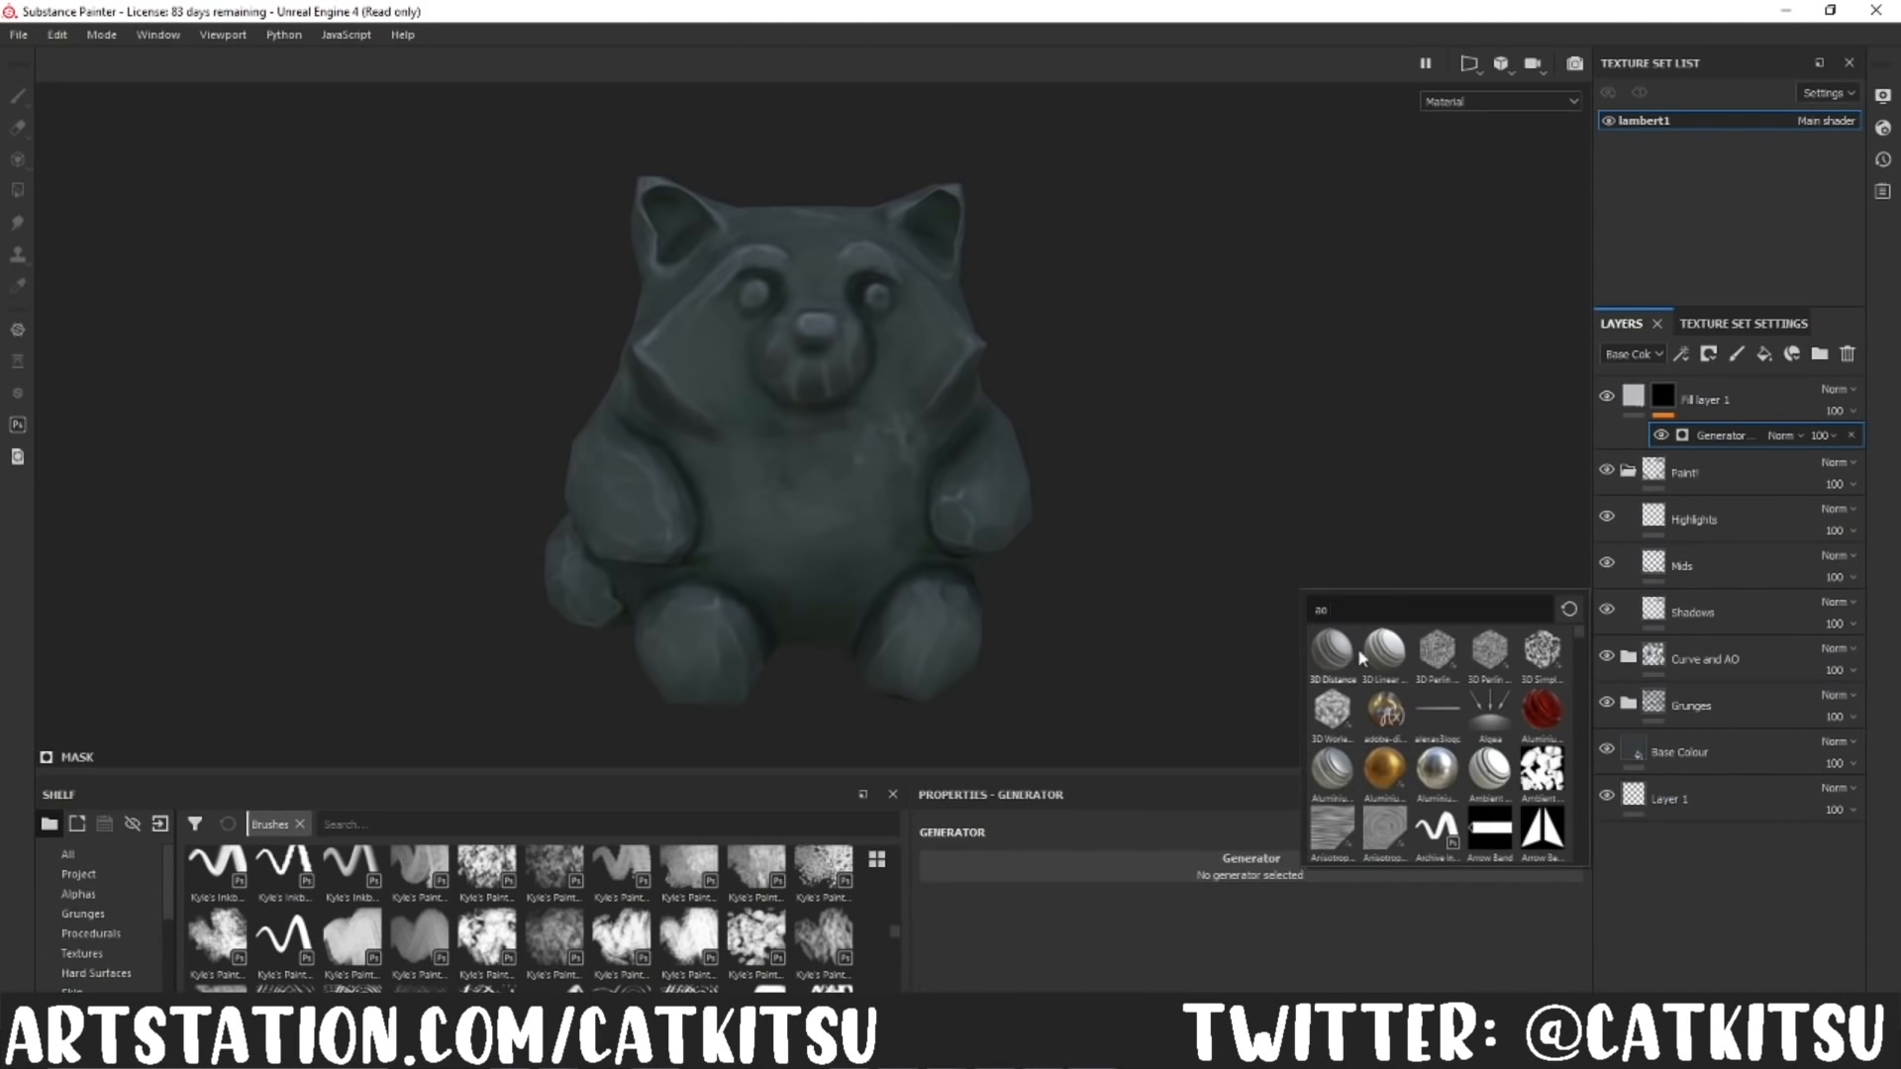
left_click(1331, 643)
Step: Tune the position gradient and add a Levels adjustment to the mask, confining the fade to the panda's lower body
scroll(1287, 888, "up", 2)
left_click_drag(1253, 872, 1133, 870)
mouse_move(943, 833)
left_mouse_down()
mouse_move(977, 793)
mouse_move(936, 812)
left_mouse_up()
mouse_move(940, 913)
left_mouse_down()
mouse_move(1375, 967)
mouse_move(936, 913)
left_mouse_up()
left_click_drag(1134, 873, 1284, 872)
right_click(1664, 395)
left_click(1687, 437)
left_click(1714, 462)
left_click(1712, 435)
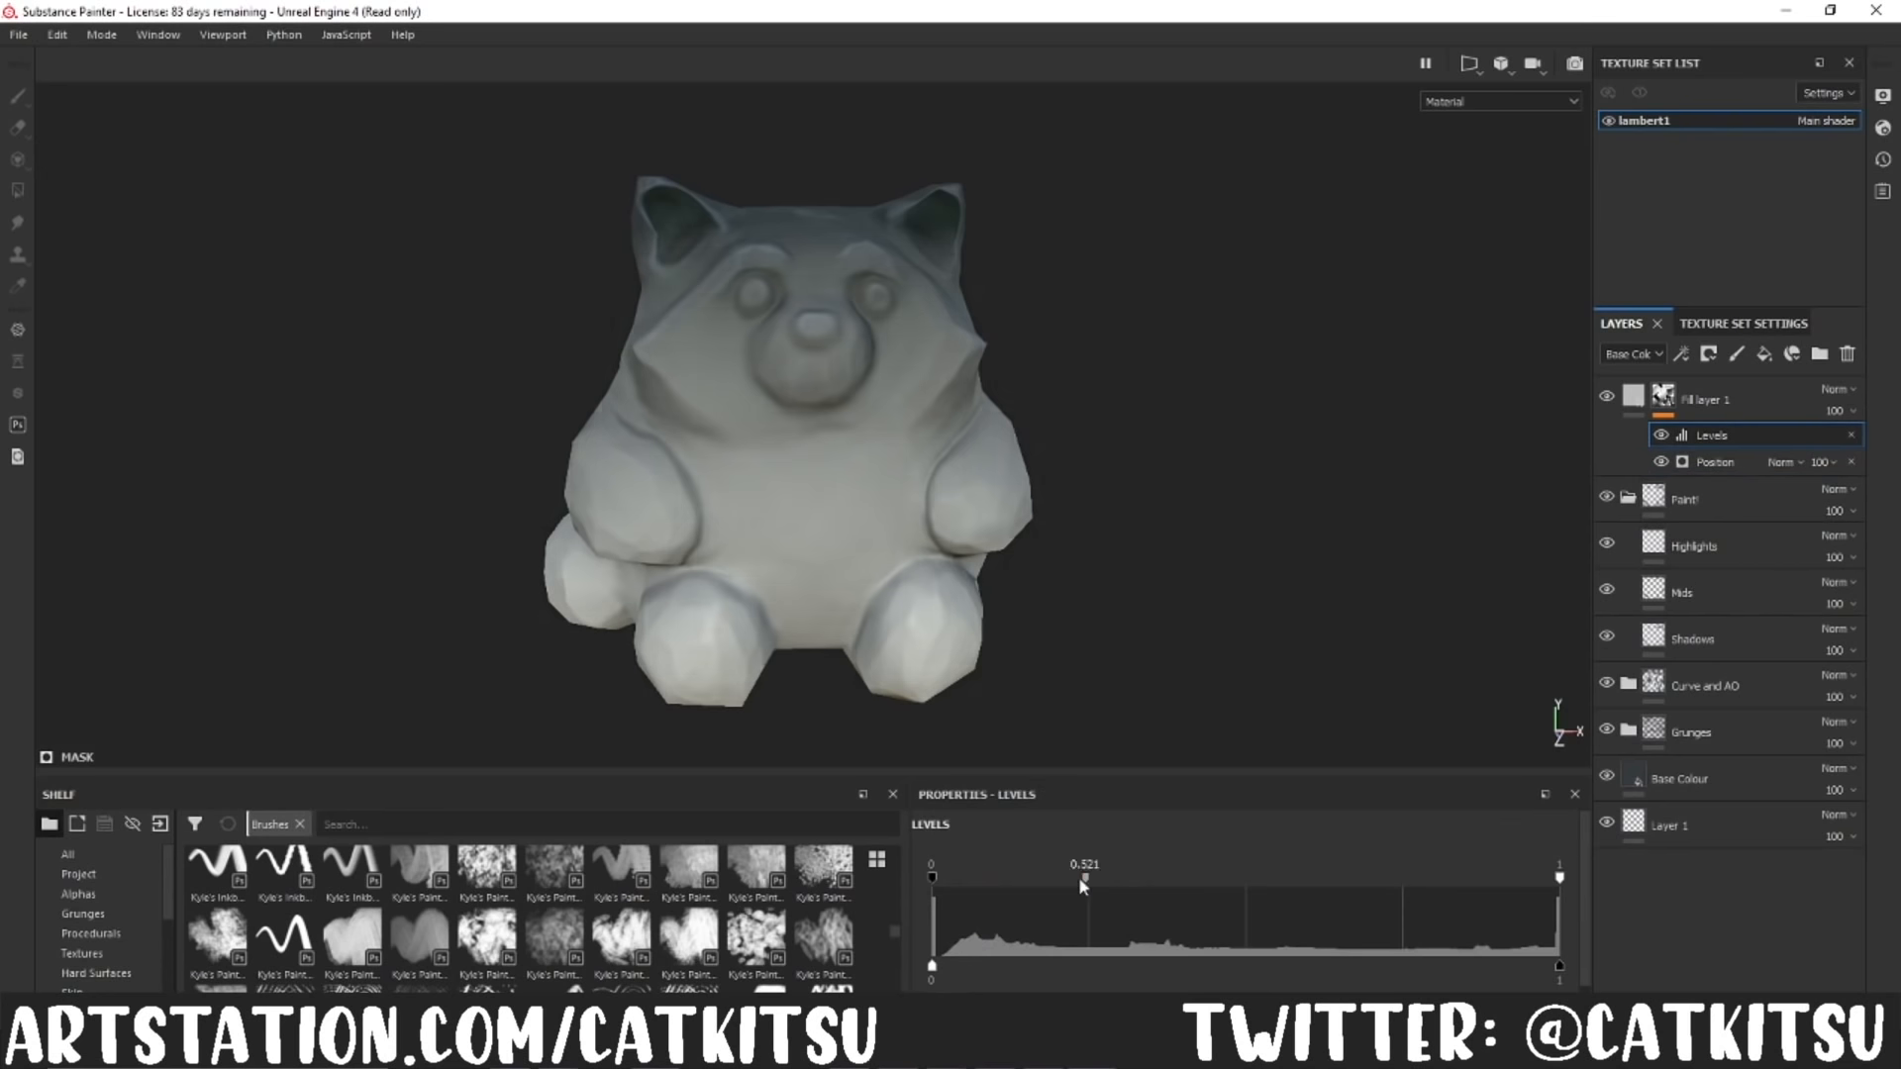
left_click_drag(1159, 877, 956, 877)
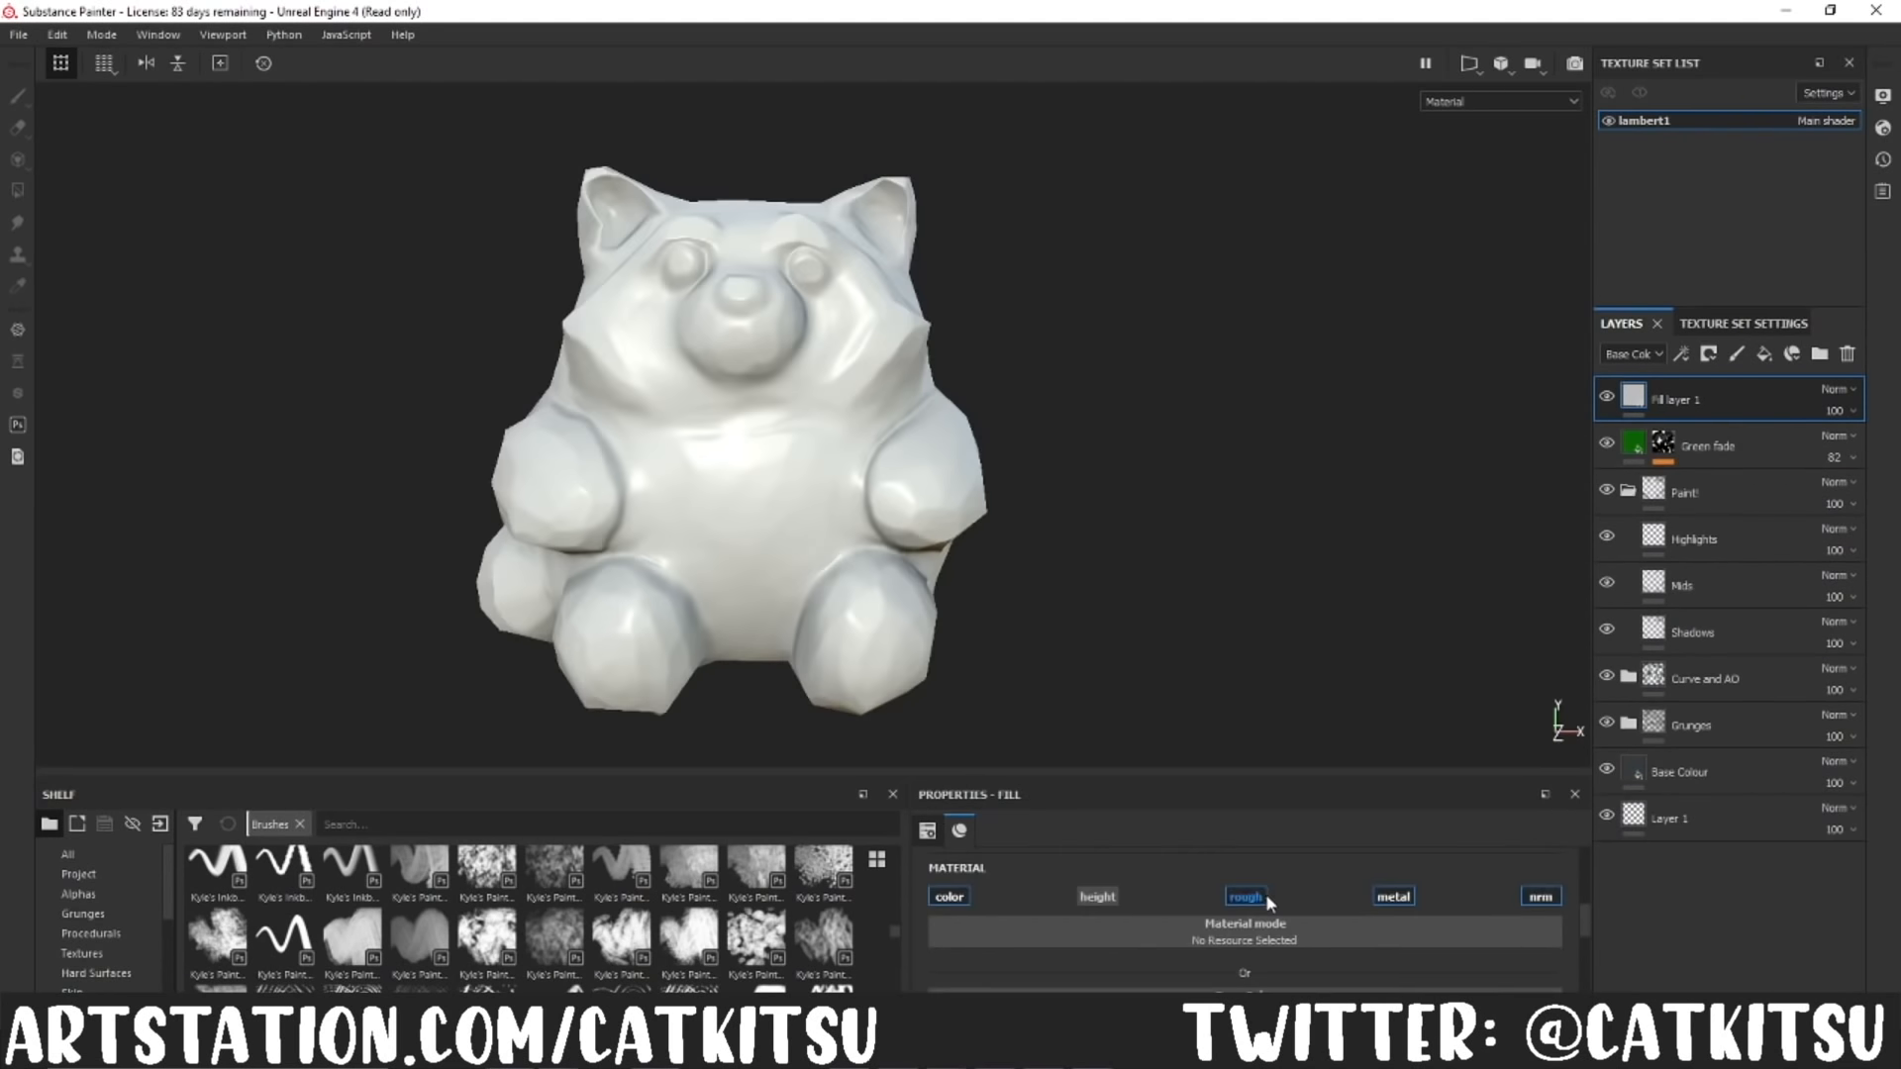
Step: Make the top fill layer fully metallic with a pale peach base colour, no height channel and adjusted roughness
scroll(1265, 896, "down", 1)
left_click(1188, 972)
left_click_drag(1249, 812, 1238, 773)
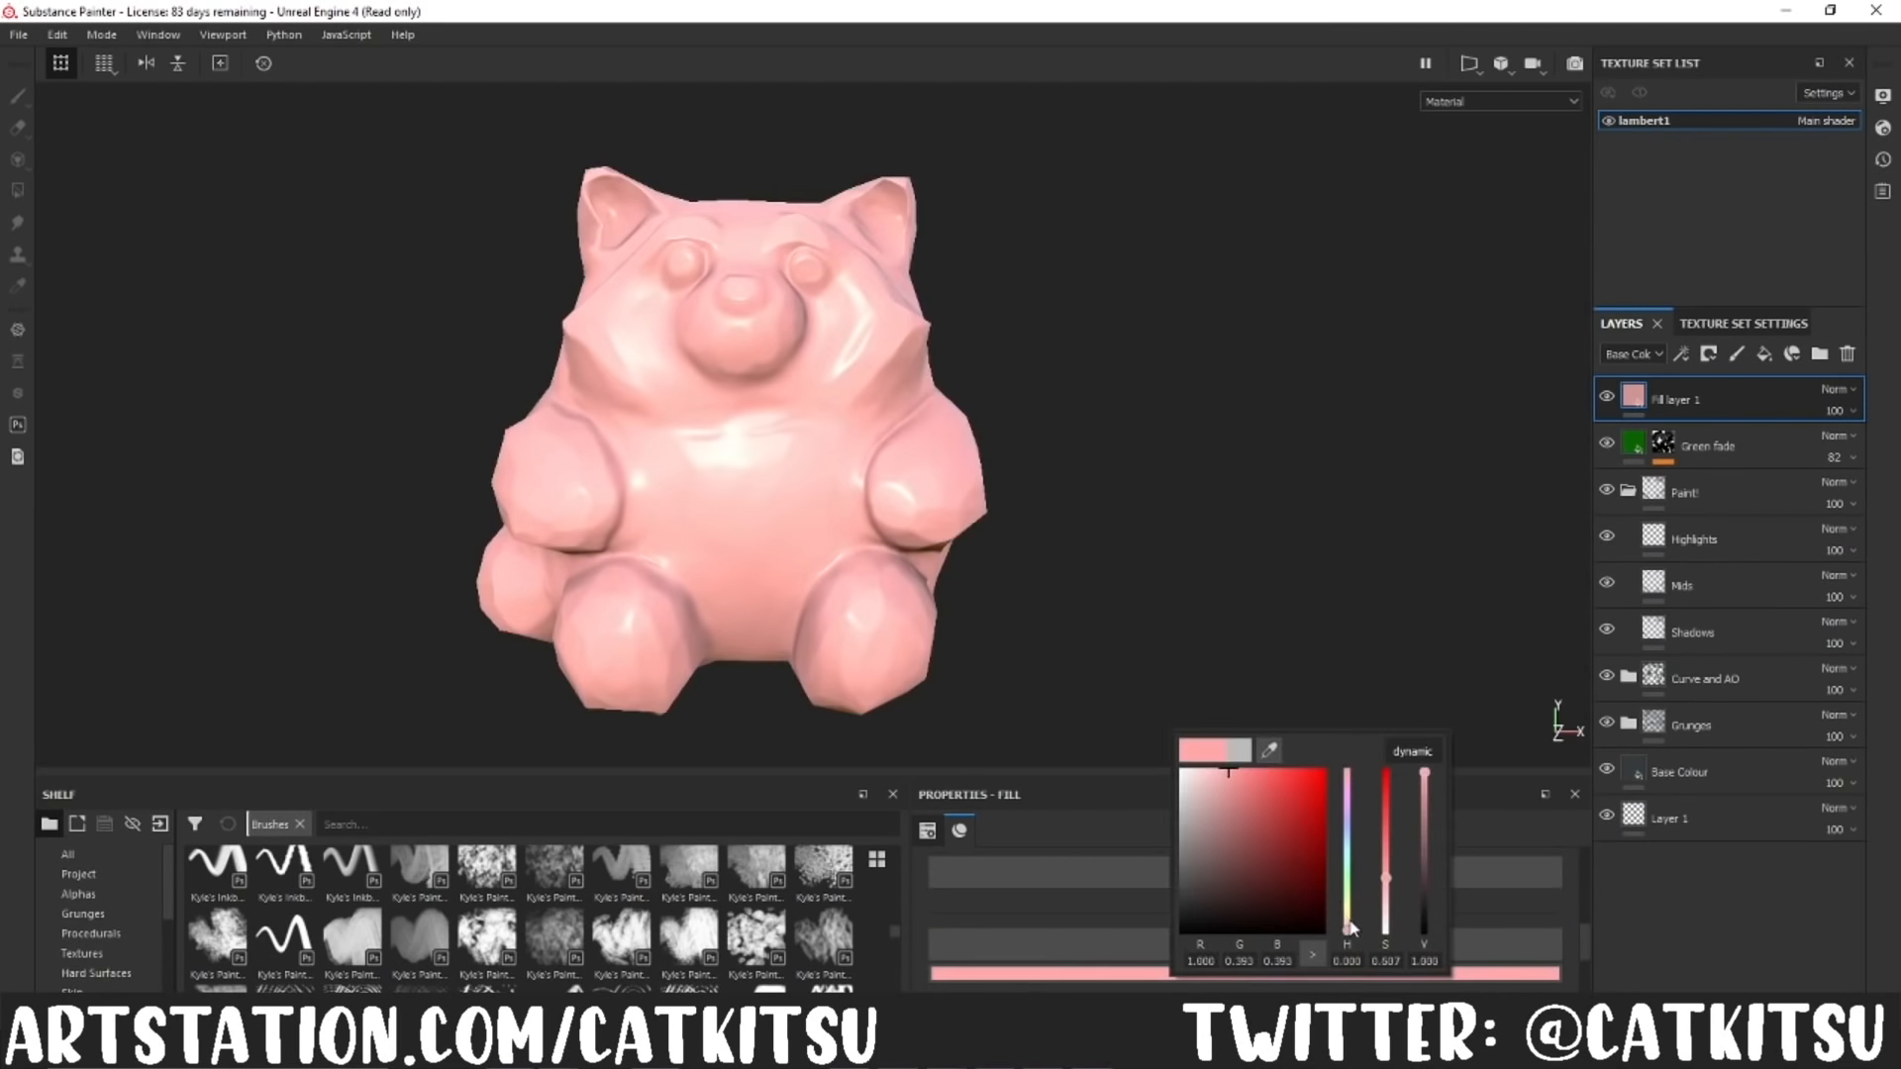
left_click_drag(1350, 926, 1350, 911)
left_click(1102, 912)
scroll(1102, 912, "down", 3)
left_click_drag(1114, 890, 1228, 895)
left_click(1538, 976)
Step: Refine the metallic fill's base colour to a deeper orange-gold and rename the layer as Gold
scroll(1277, 921, "up", 3)
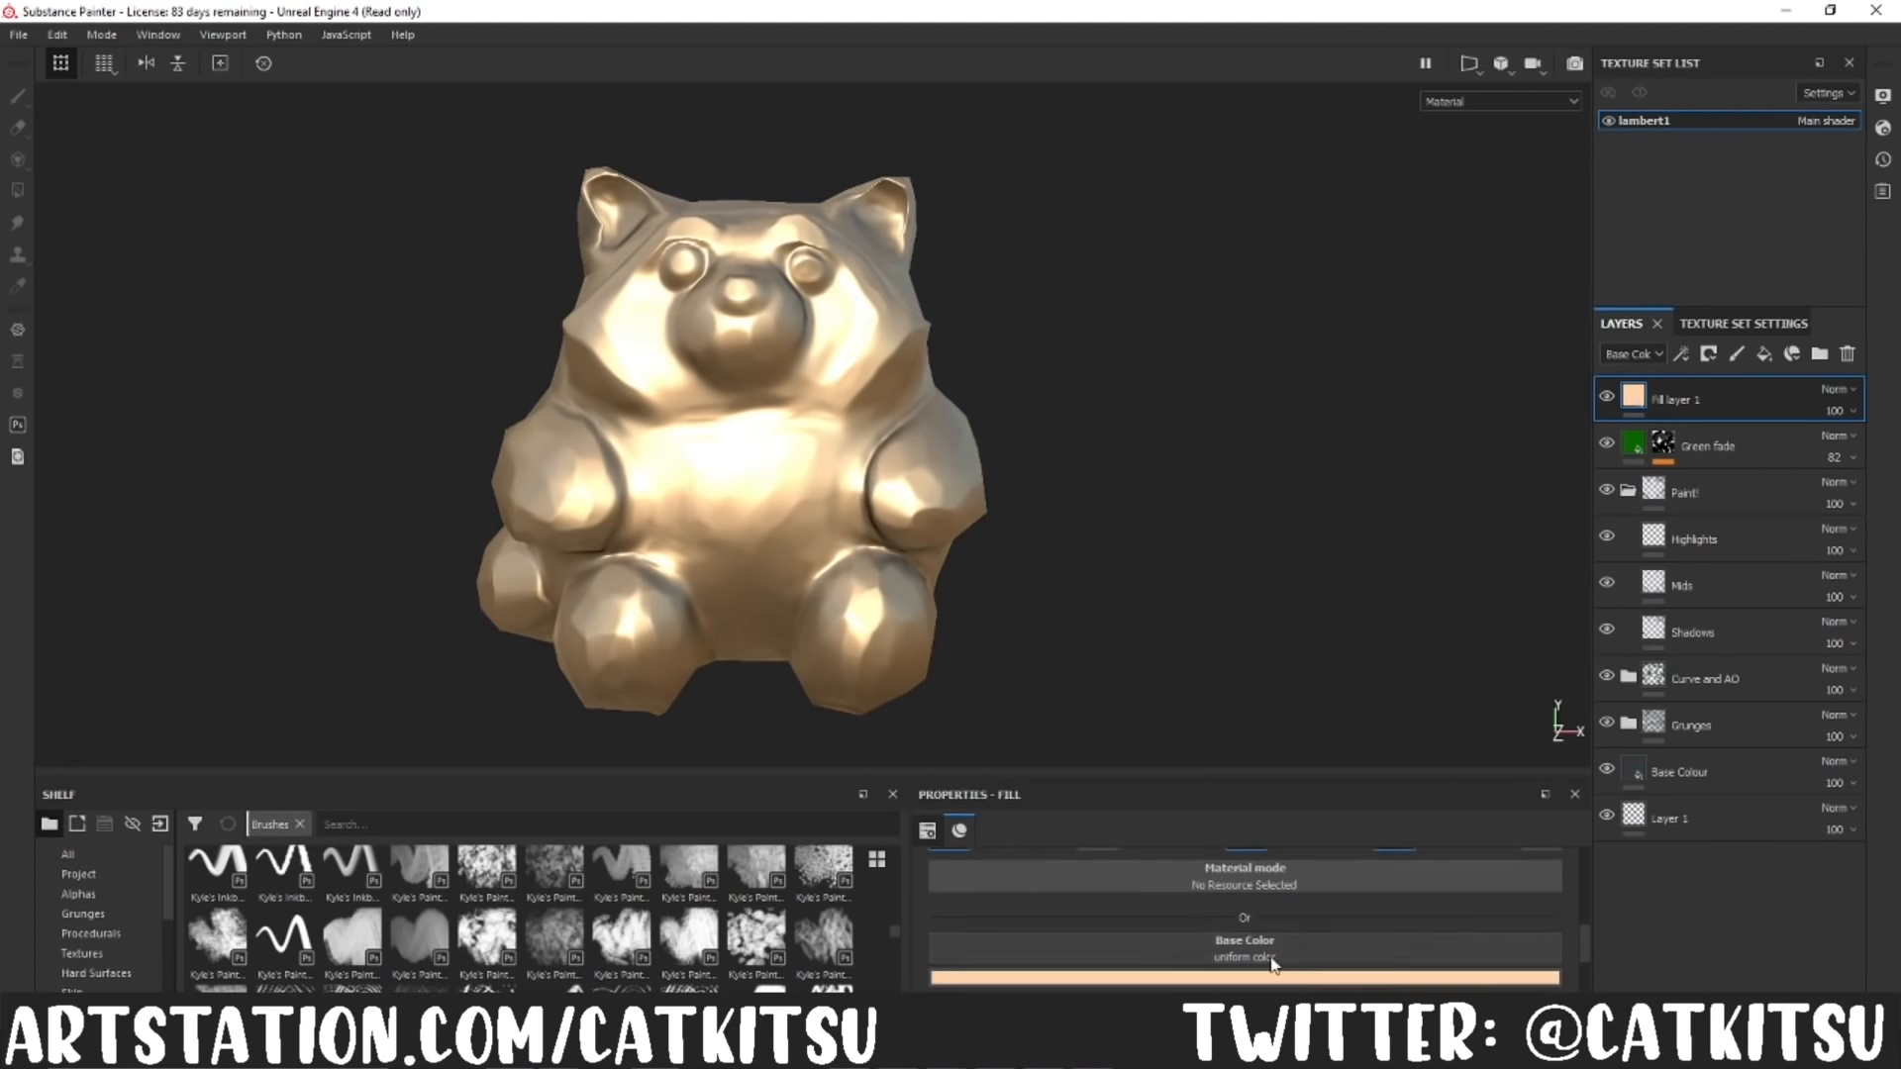
left_click(1290, 977)
left_click(1301, 775)
left_click_drag(1404, 926, 1405, 922)
left_click_drag(1069, 445, 1080, 515, "alt")
double_click(1684, 404)
Step: Add a fill layer above Gold with a black mask, and add an empty generator to the mask
left_click(1764, 354)
right_click(1631, 398)
left_click(1704, 429)
right_click(1662, 396)
left_click(1705, 786)
left_click(1283, 875)
type("position c")
left_click_drag(1339, 623, 1256, 626)
key("BackSpace")
type("ao")
key("BackSpace")
left_click(1518, 662)
Step: Search the generators for "curv" and assign a curvature generator to the new fill layer's mask
left_click(1560, 862)
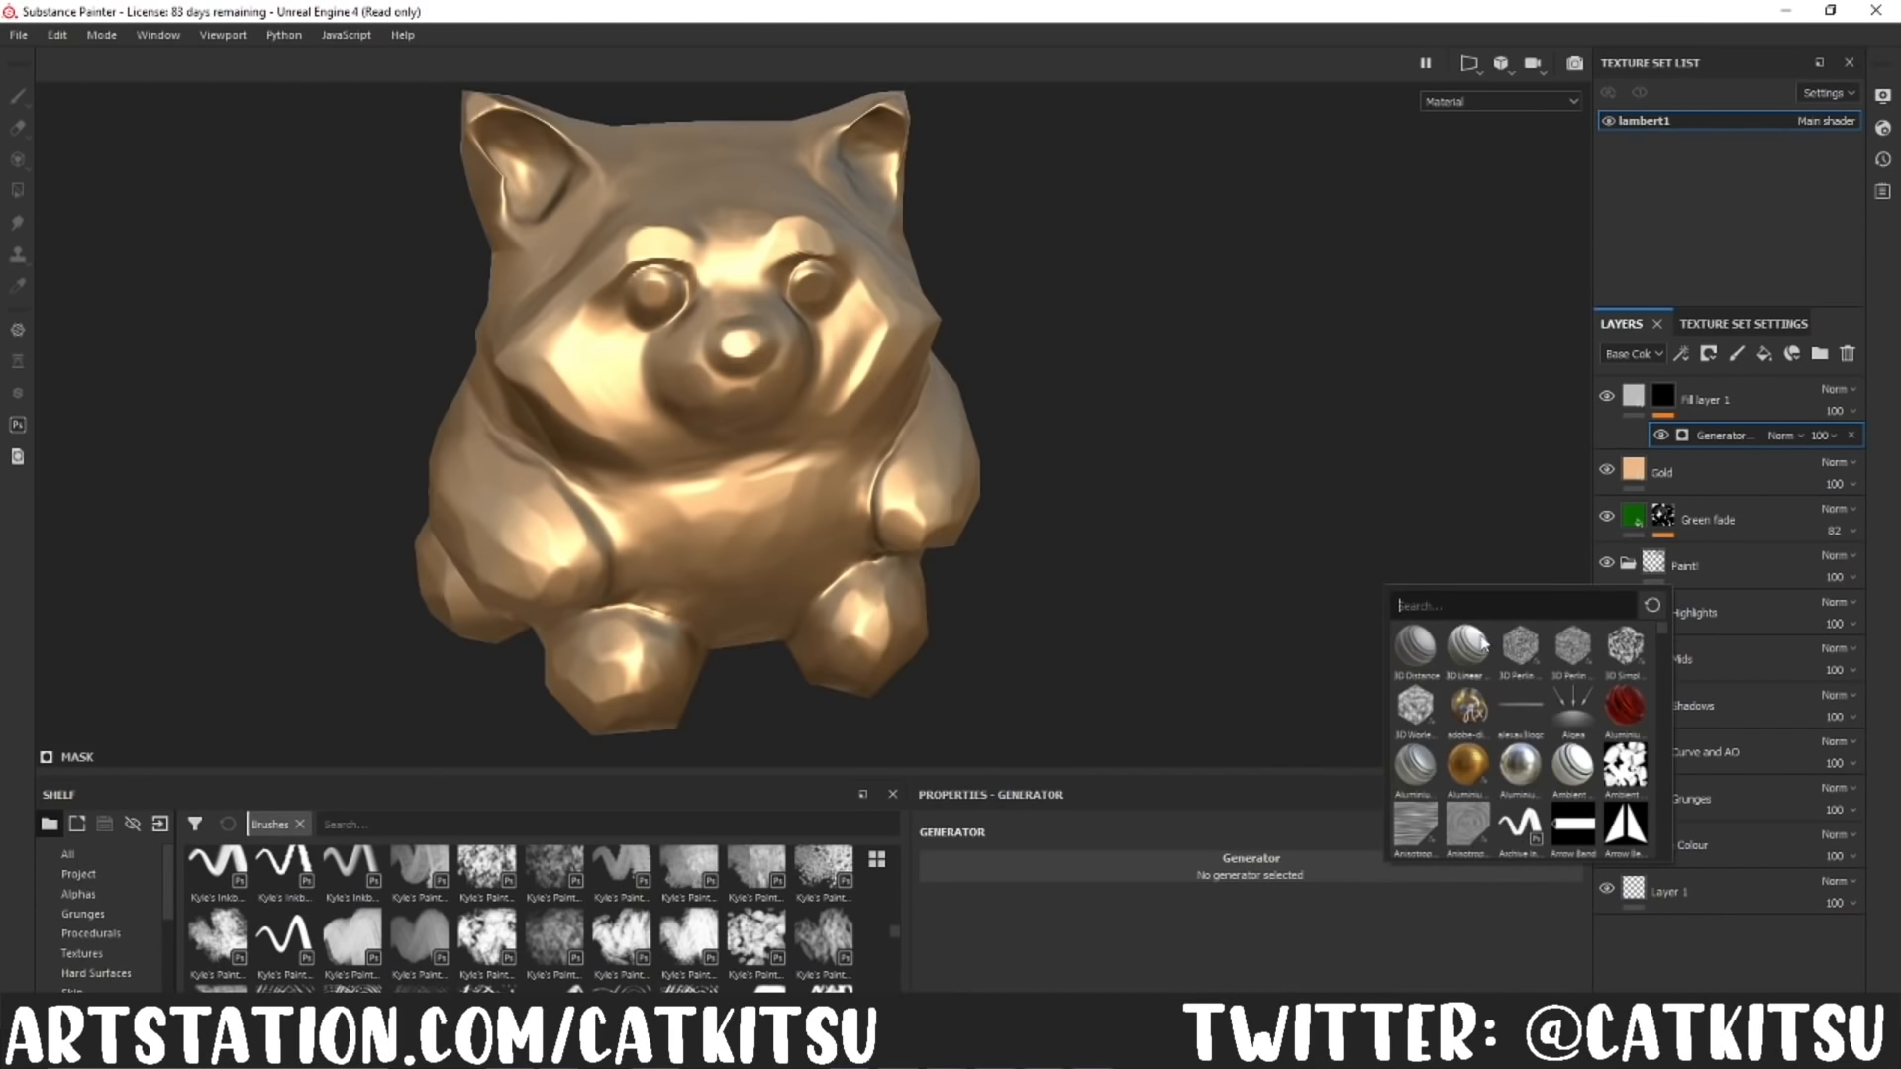
scroll(1600, 775, "down", 5)
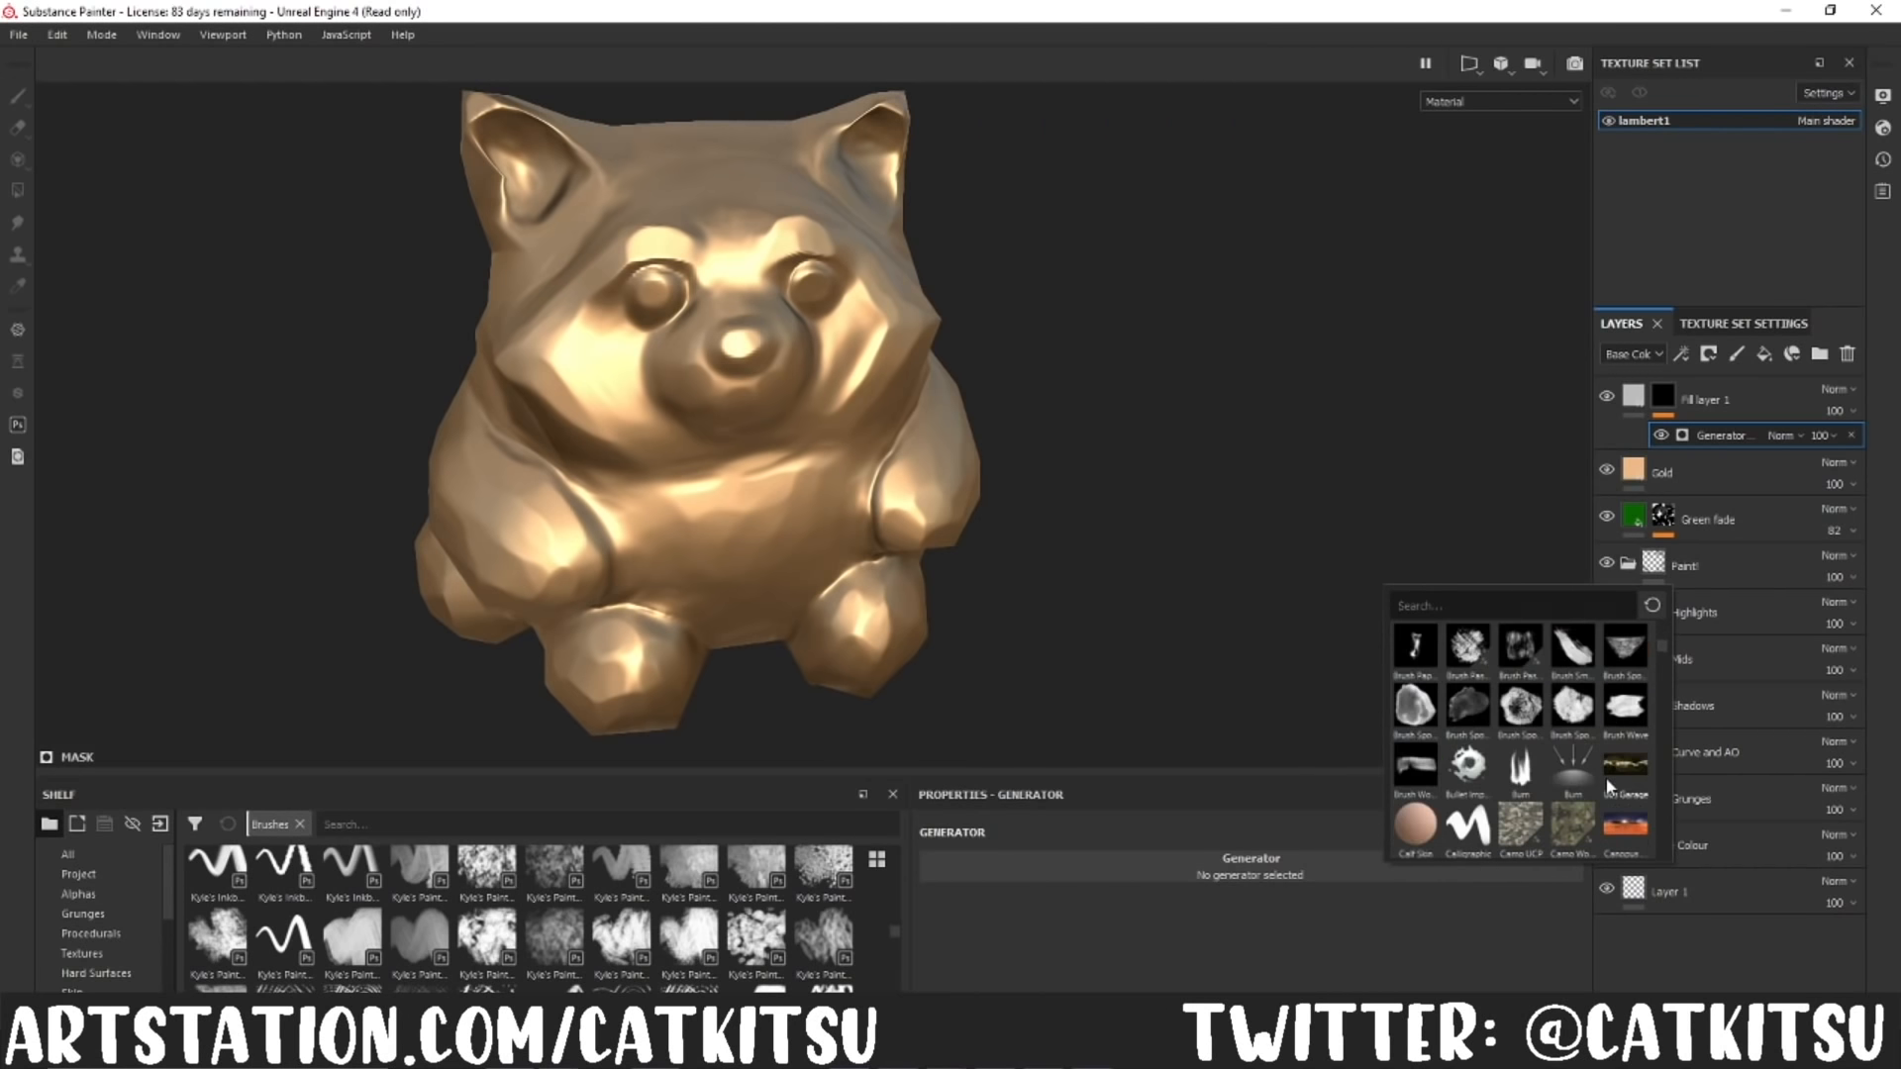
left_click(1530, 604)
type("curv")
left_click(1469, 647)
Step: Turn off the new fill layer's height and normal channels, and give it an orange-gold base colour
left_click(1634, 396)
scroll(1265, 887, "down", 4)
left_click(1096, 898)
left_click(1540, 898)
scroll(1378, 950, "down", 3)
left_click(1364, 919)
left_click(1296, 743)
left_click_drag(1402, 878, 1401, 865)
Step: Set the fill layer's metallic to 1 and roughness to 0.4039, and fine-tune its gold base colour
scroll(1154, 853, "down", 3)
left_click_drag(1056, 887, 932, 889)
left_click_drag(1334, 986, 1545, 978)
left_click(1177, 892)
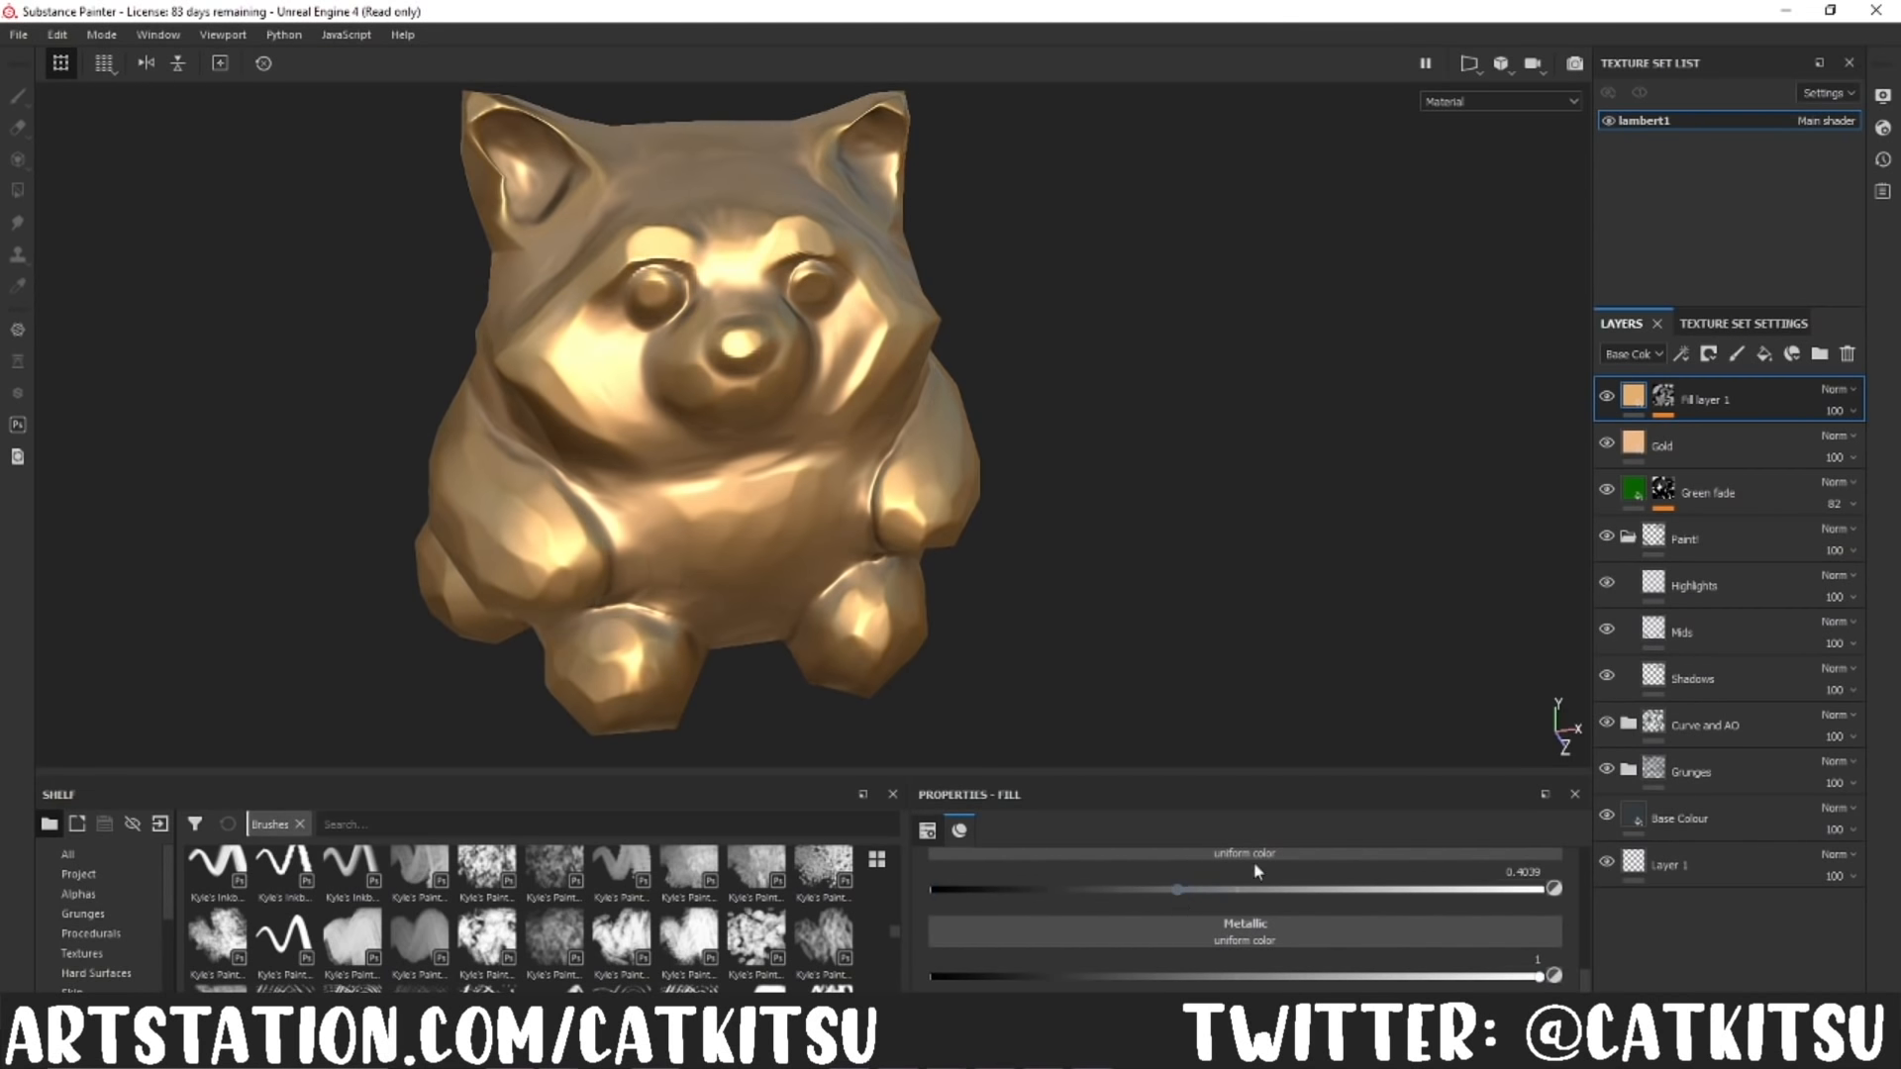
scroll(1207, 881, "up", 1)
left_click(1207, 863)
left_click_drag(1267, 655, 1274, 669)
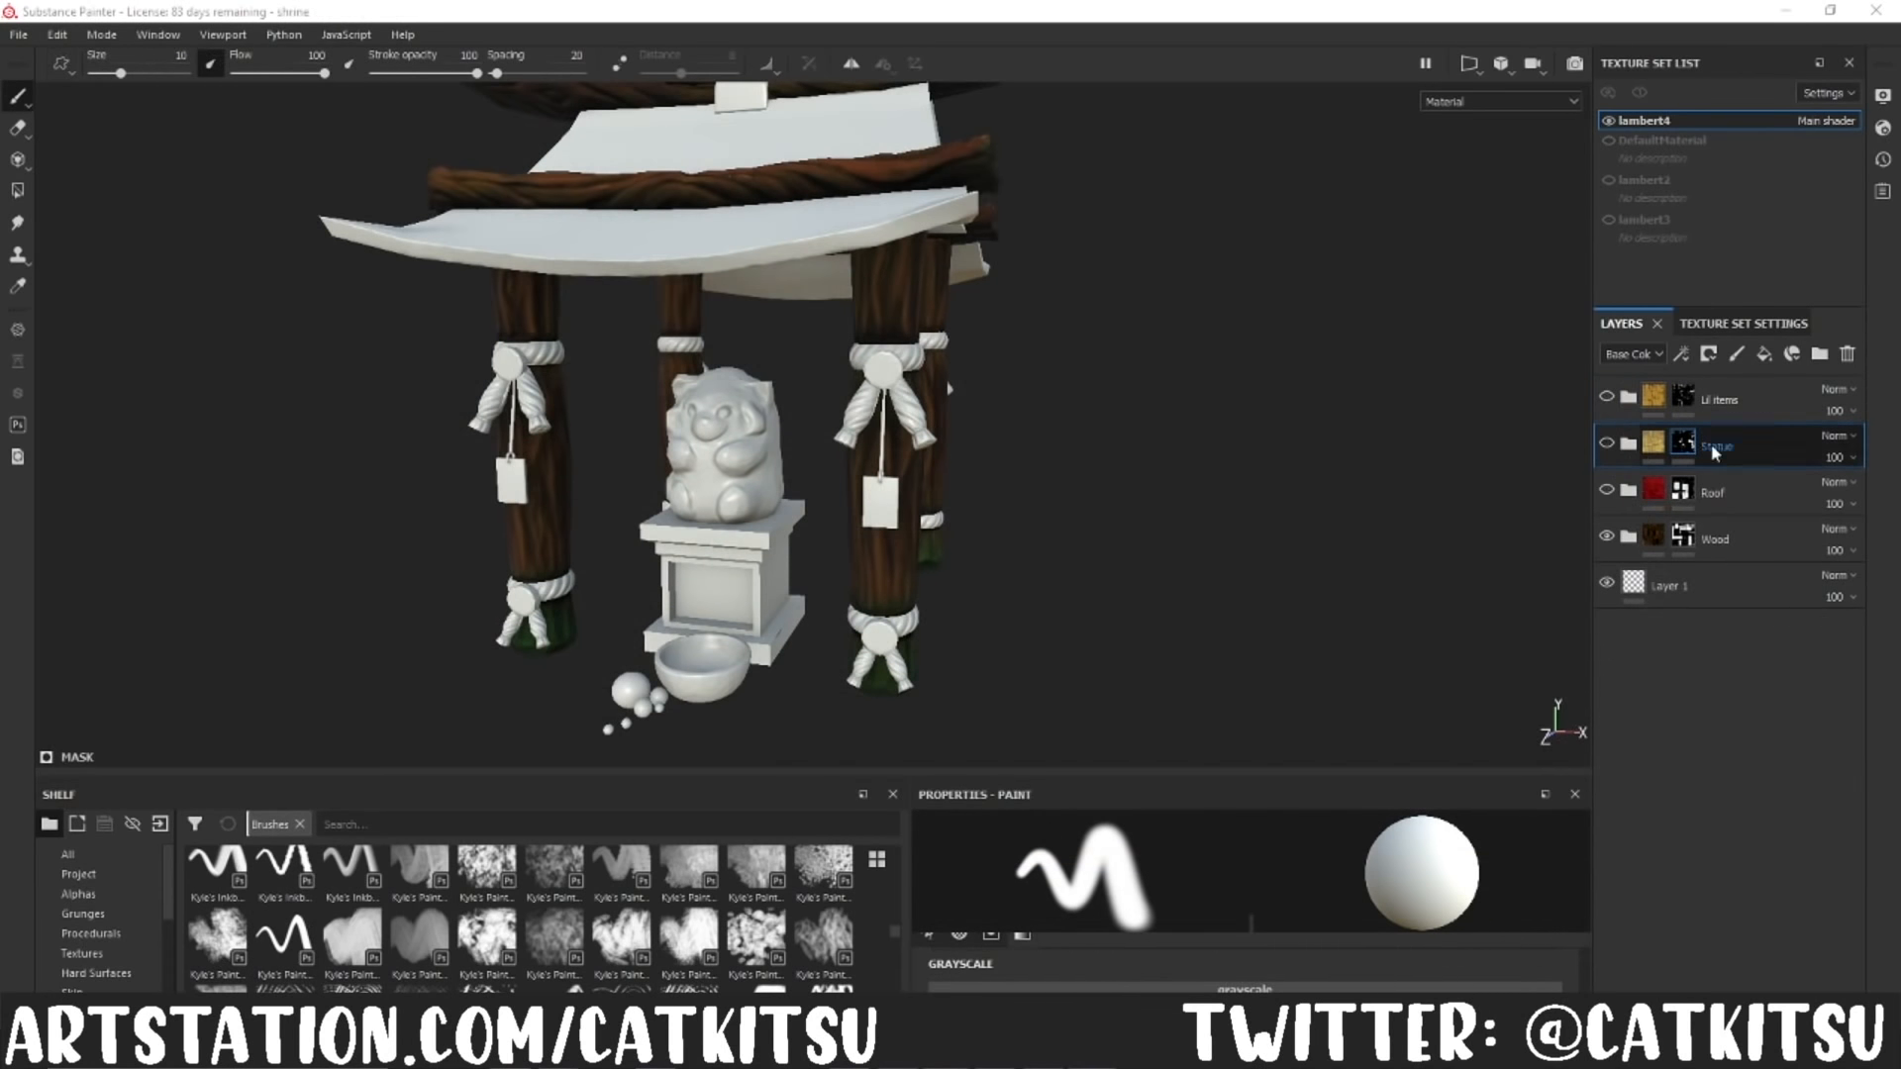
Step: In the shrine project, examine the Wood group's layers, including its Base Colour subgroup and wood grunge fills
left_click(1635, 542)
scroll(1697, 709, "down", 2)
left_click(1668, 881)
scroll(1769, 790, "down", 3)
left_click(1736, 889)
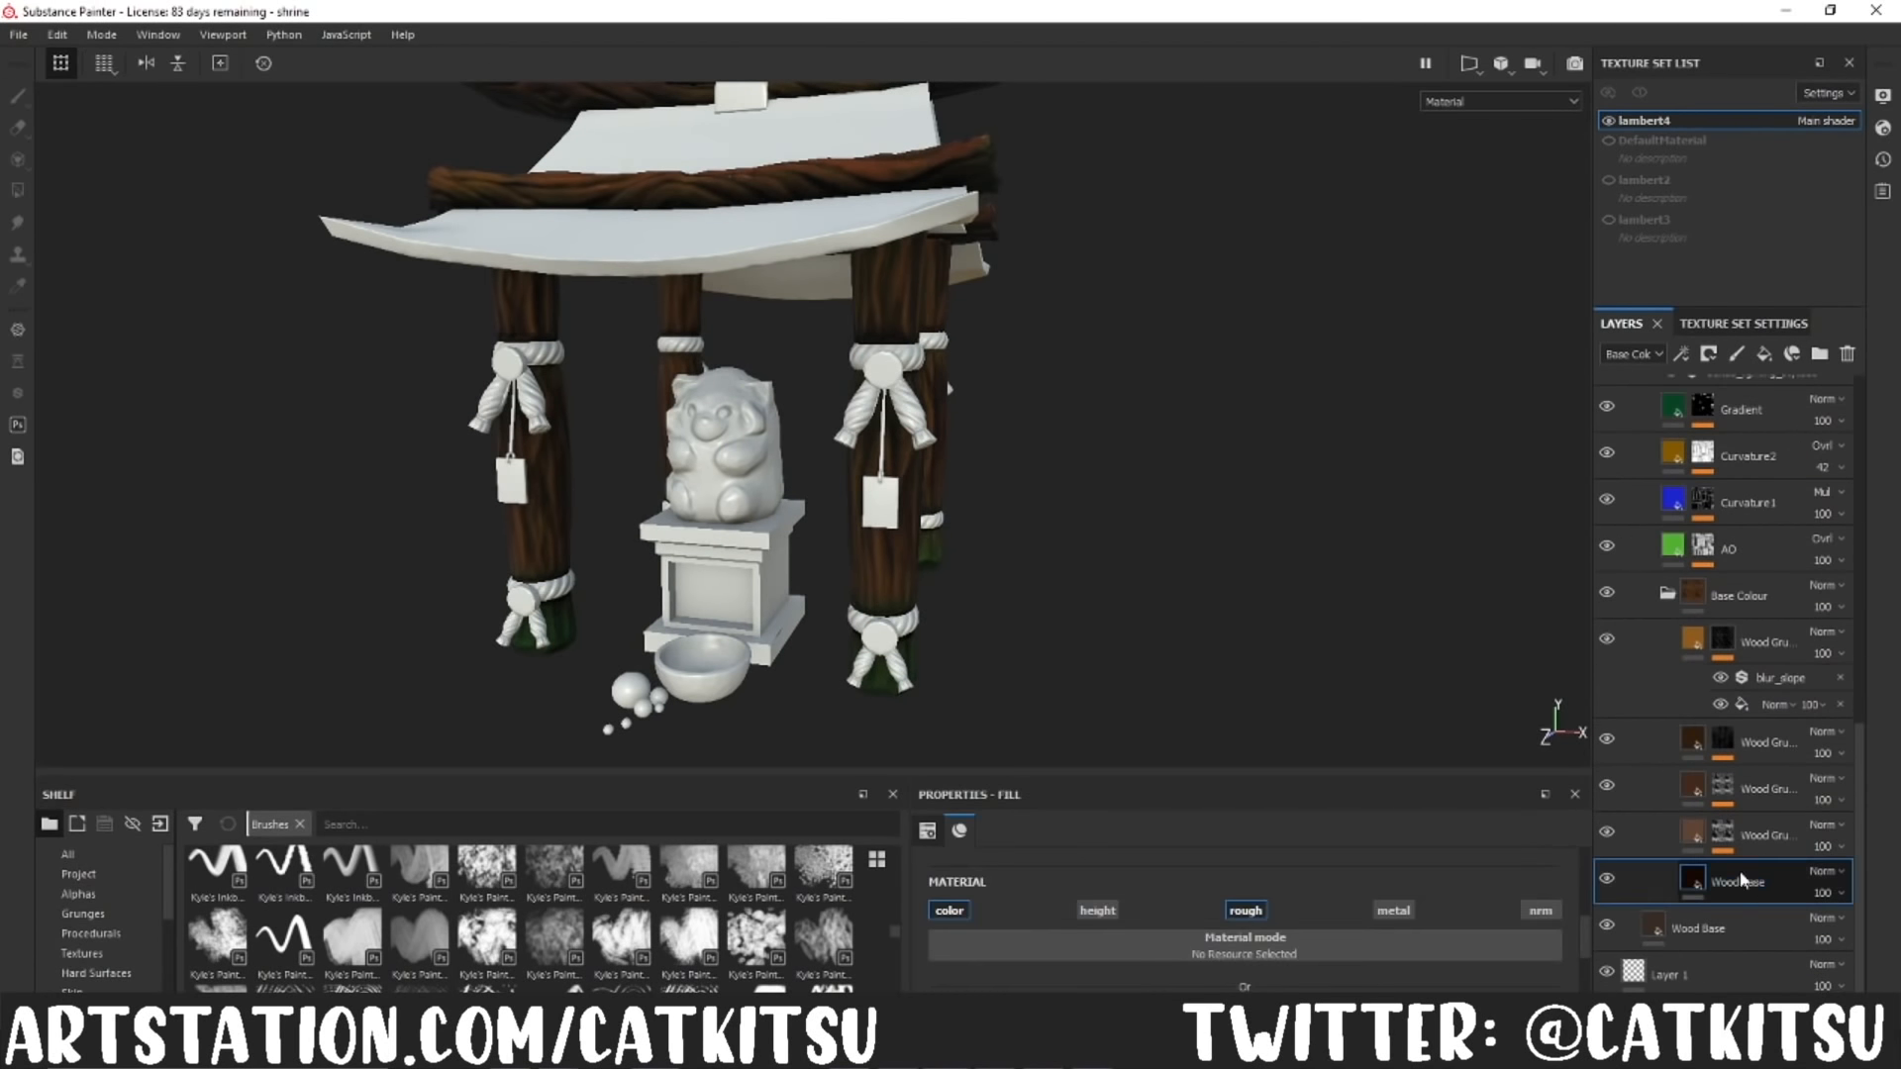
left_click(1763, 839)
left_click(1728, 742)
scroll(1728, 693, "up", 1)
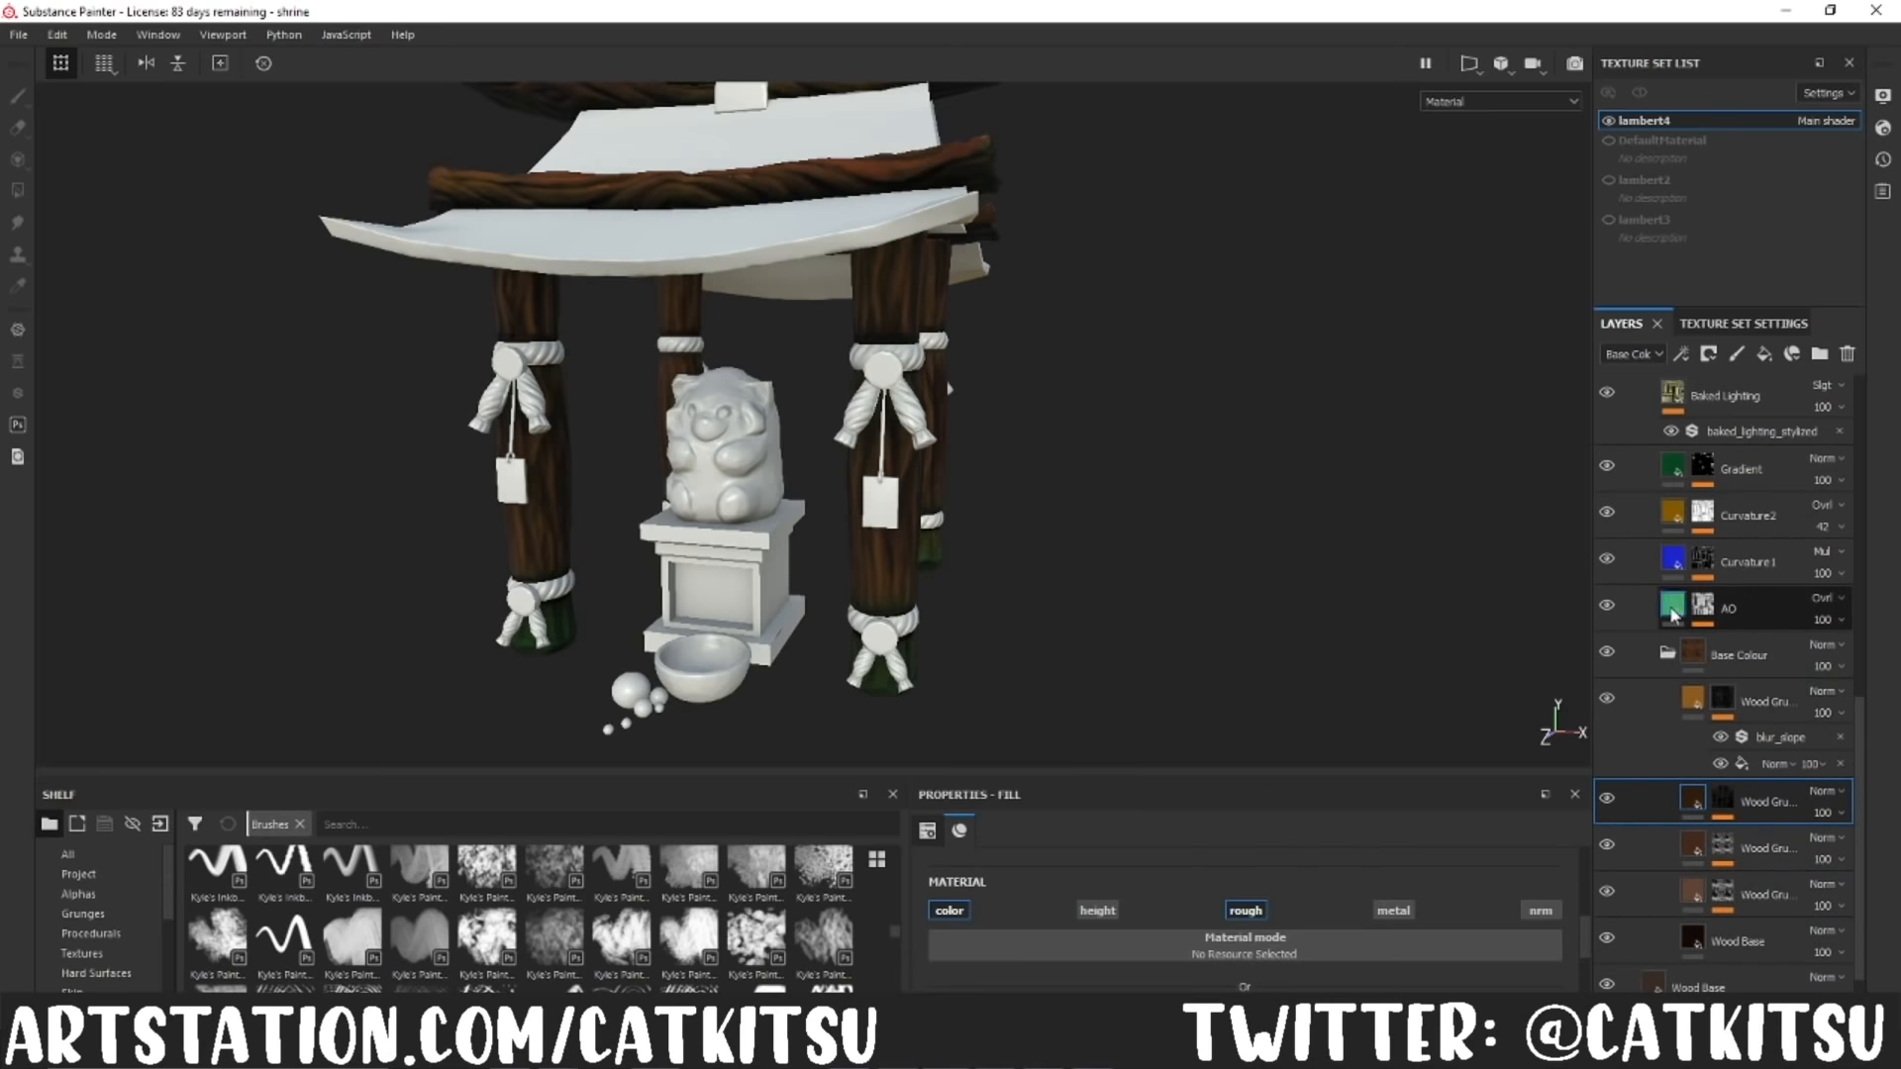
scroll(1733, 525, "up", 3)
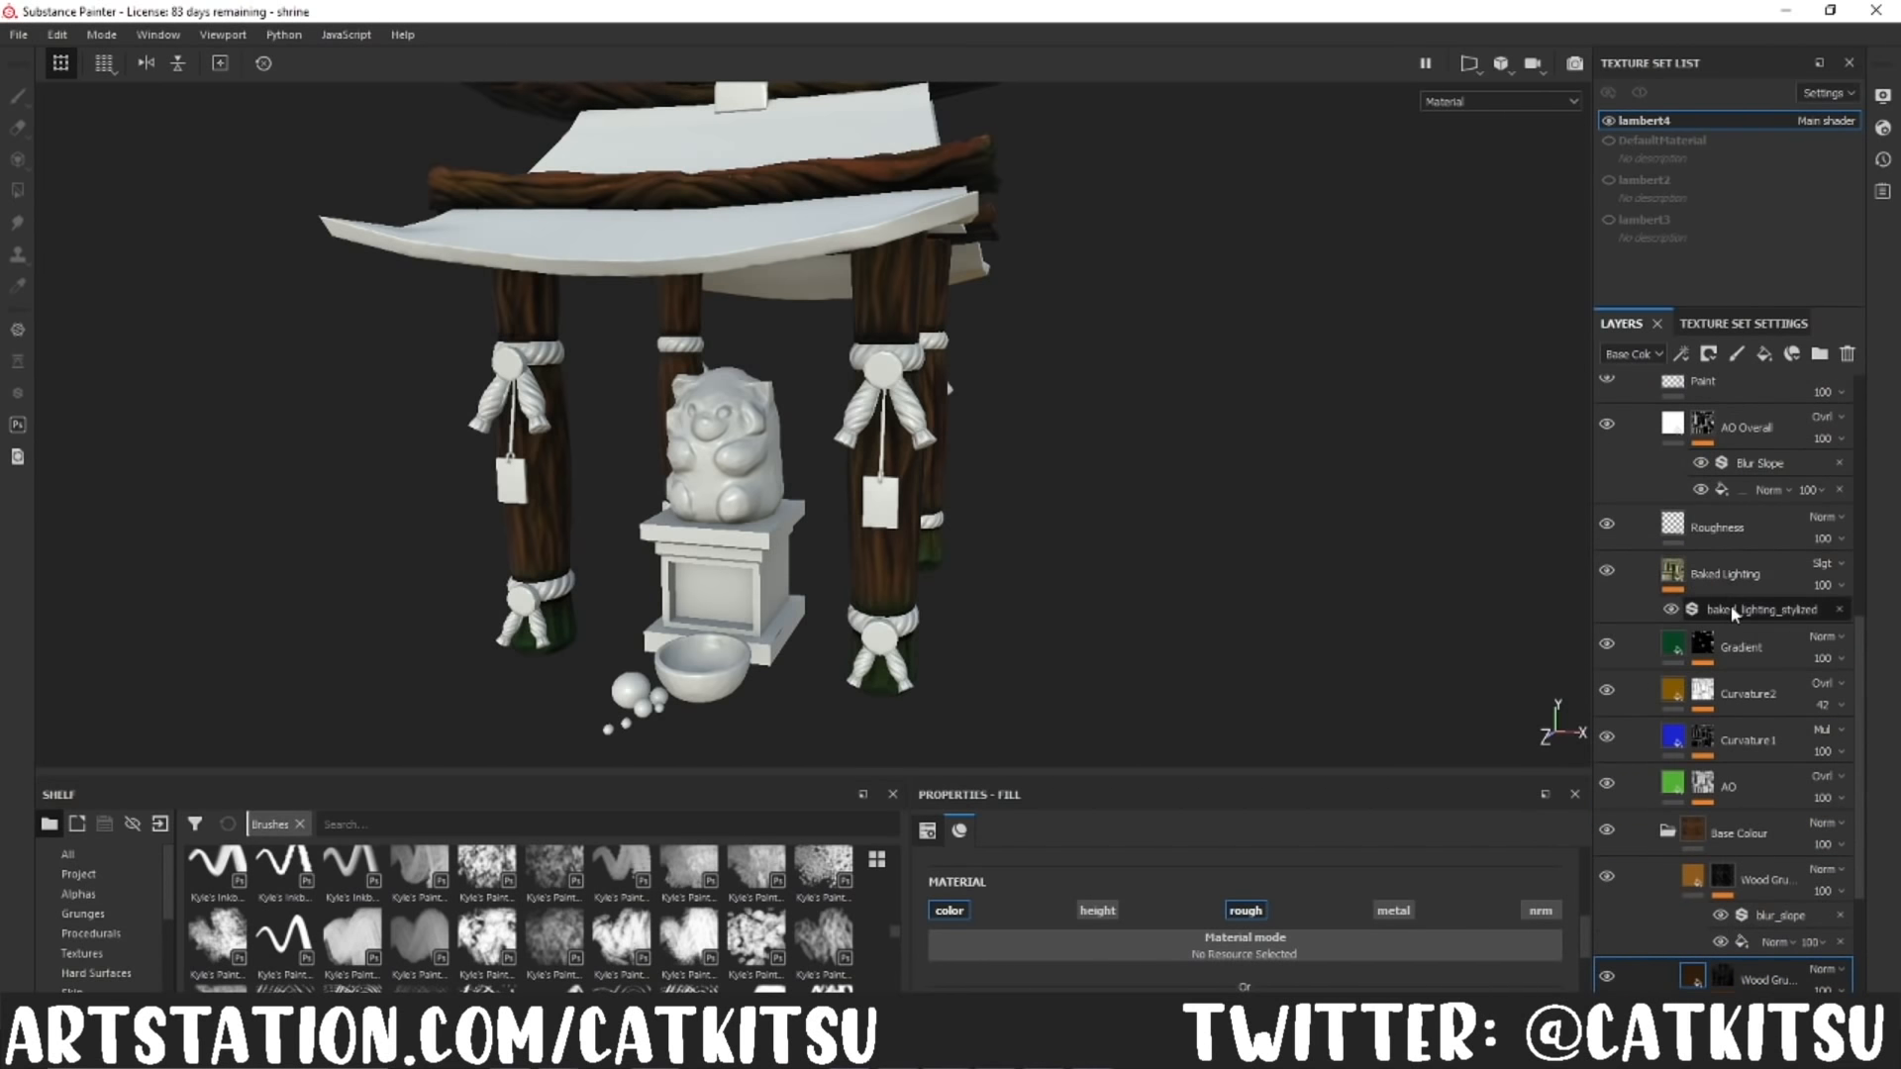
scroll(1731, 604, "up", 10)
left_click(1628, 536)
Step: Show the Roof group on the shrine, and look through the layers inside the Roof and Statue groups
left_click(1606, 489)
left_click(1628, 489)
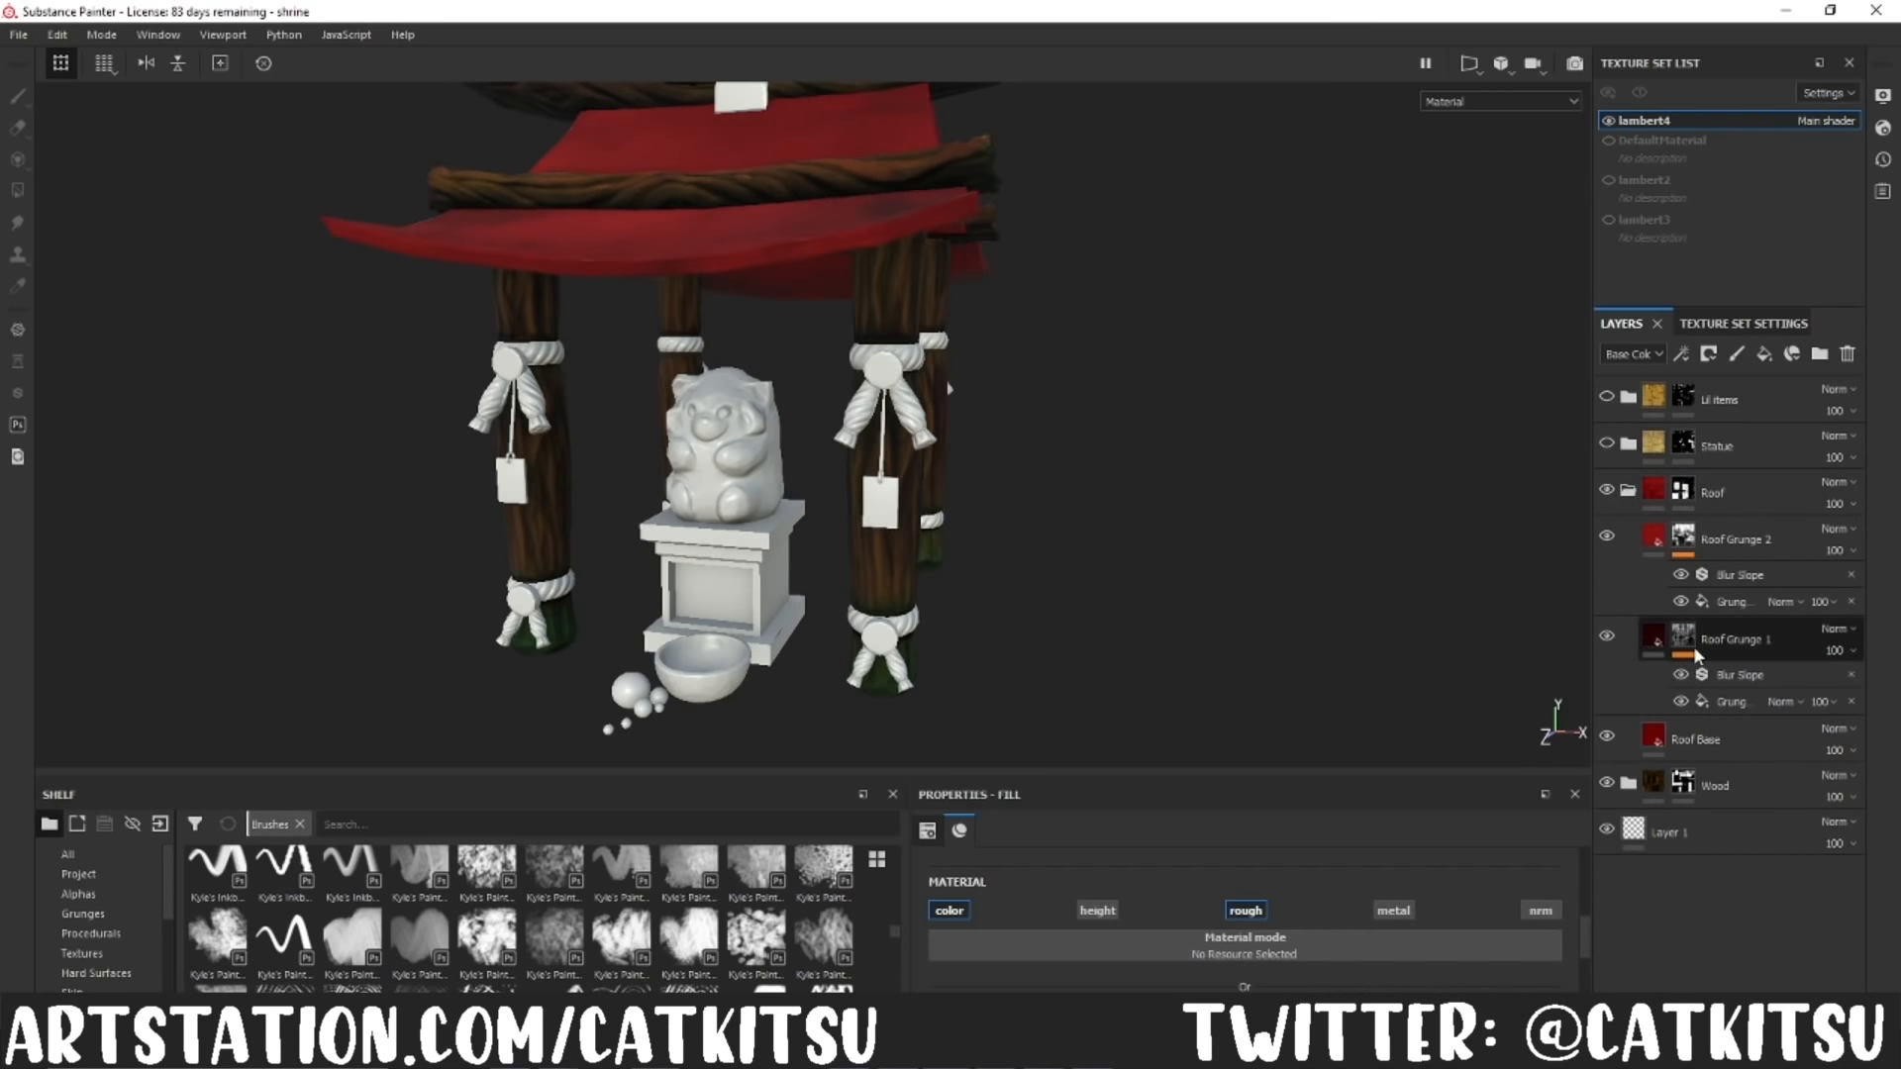
left_click(1628, 490)
left_click(1628, 443)
scroll(1683, 852, "down", 1)
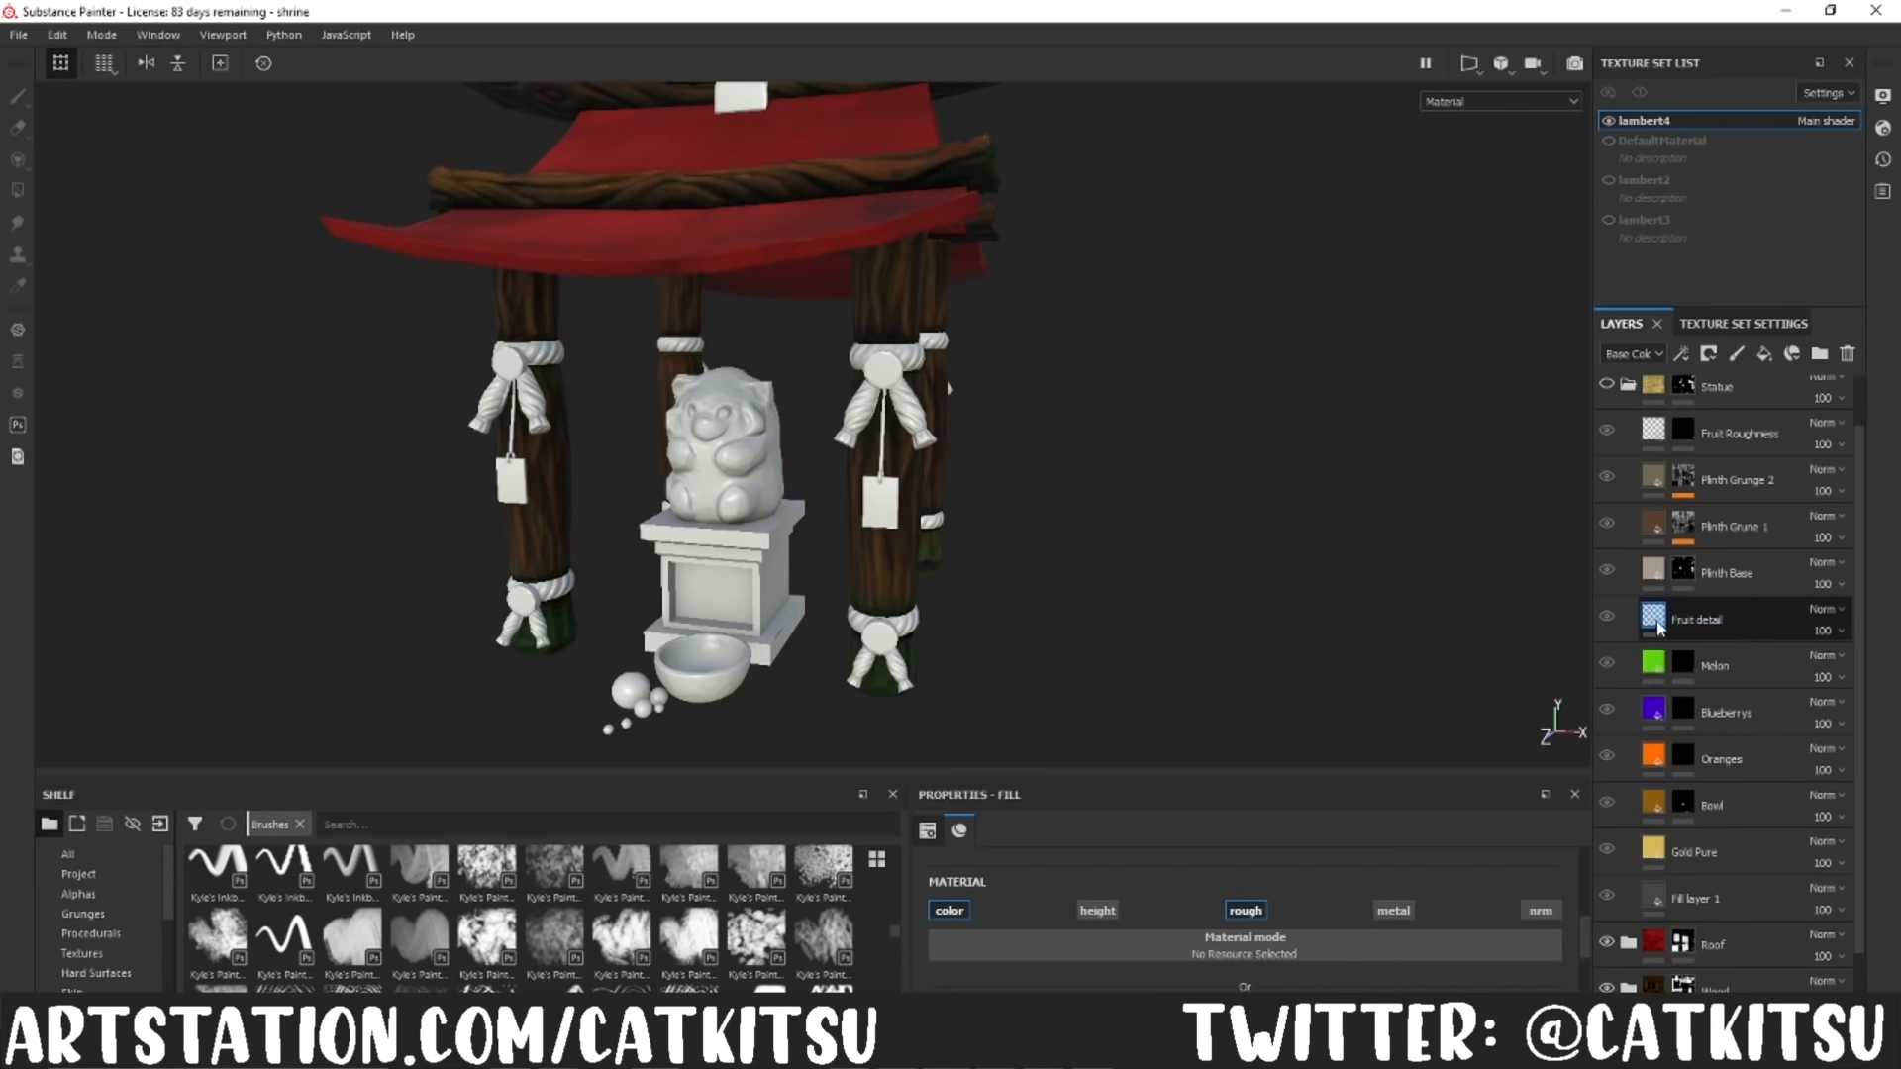
Step: Show the Statue and Lil Items groups on the shrine, and look through the layers inside Lil Items
scroll(1660, 626, "up", 1)
left_click(1628, 442)
left_click(1607, 443)
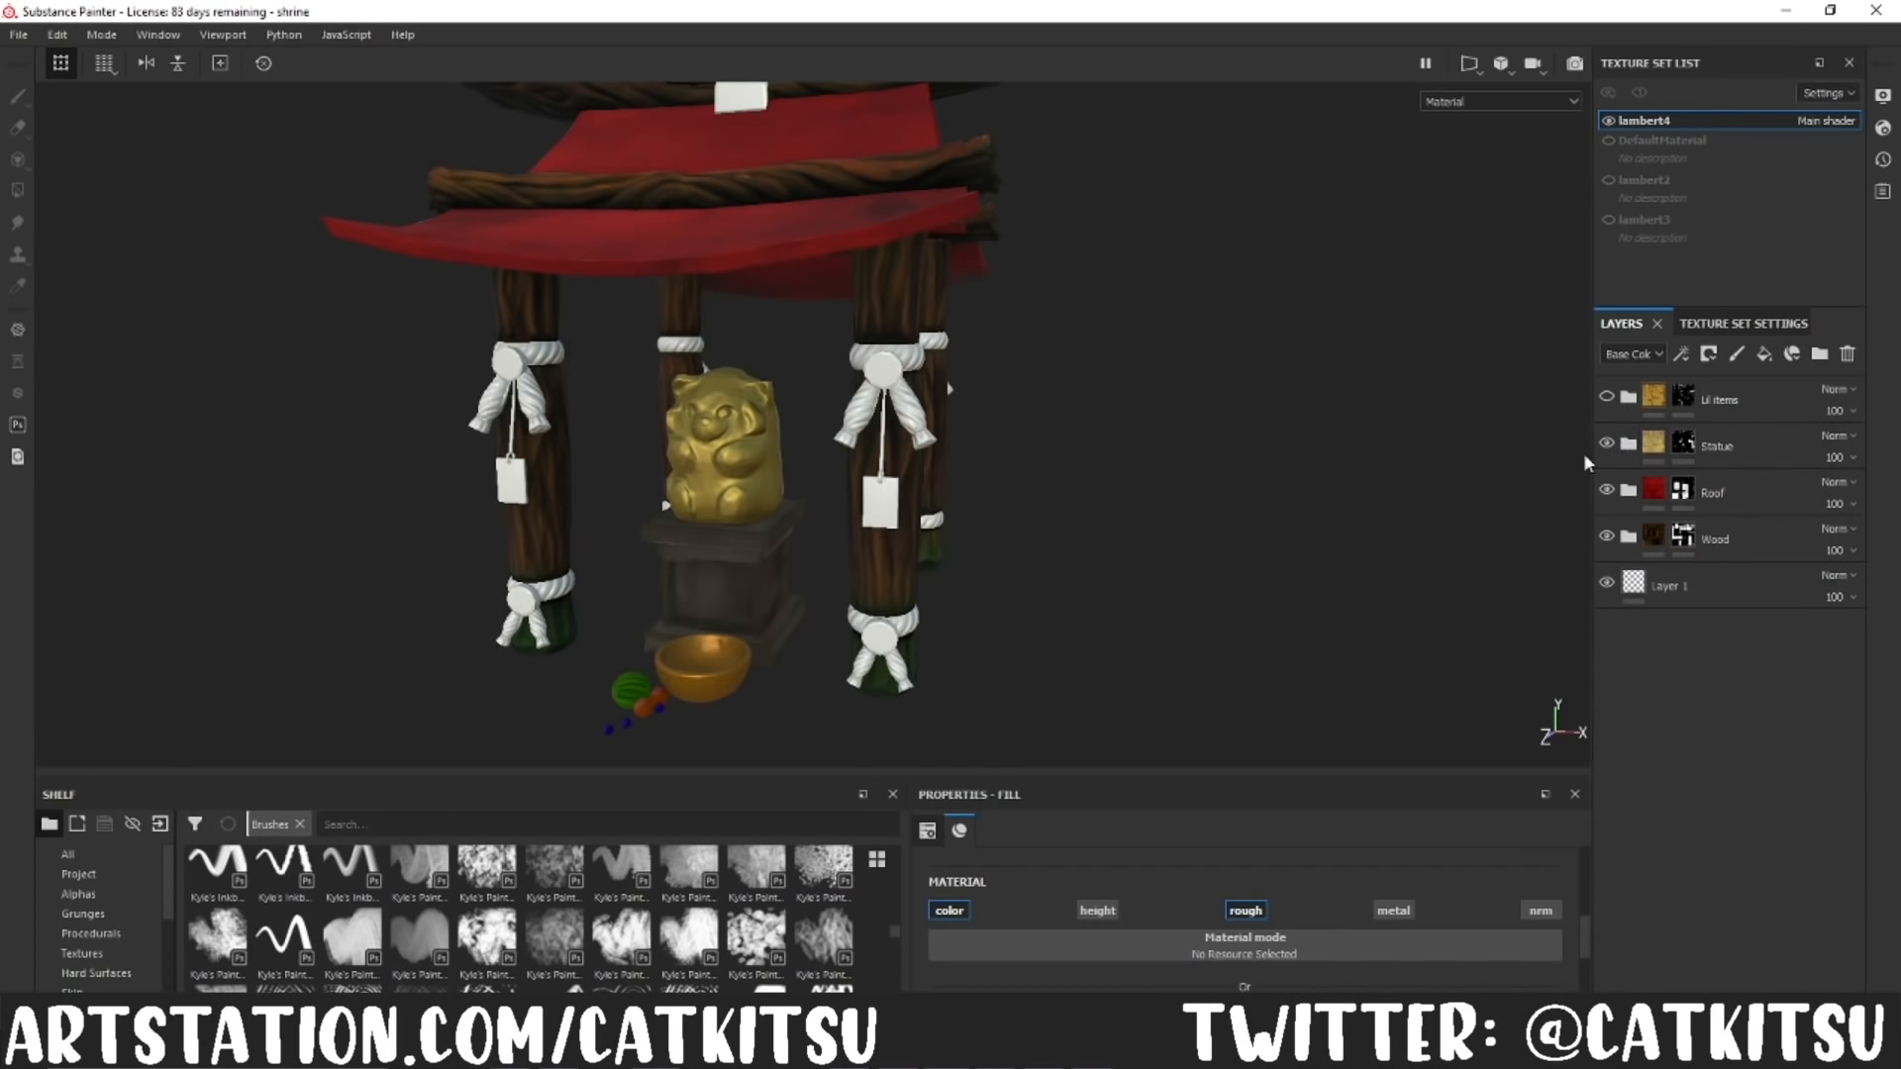
left_click(1628, 396)
left_click(1607, 395)
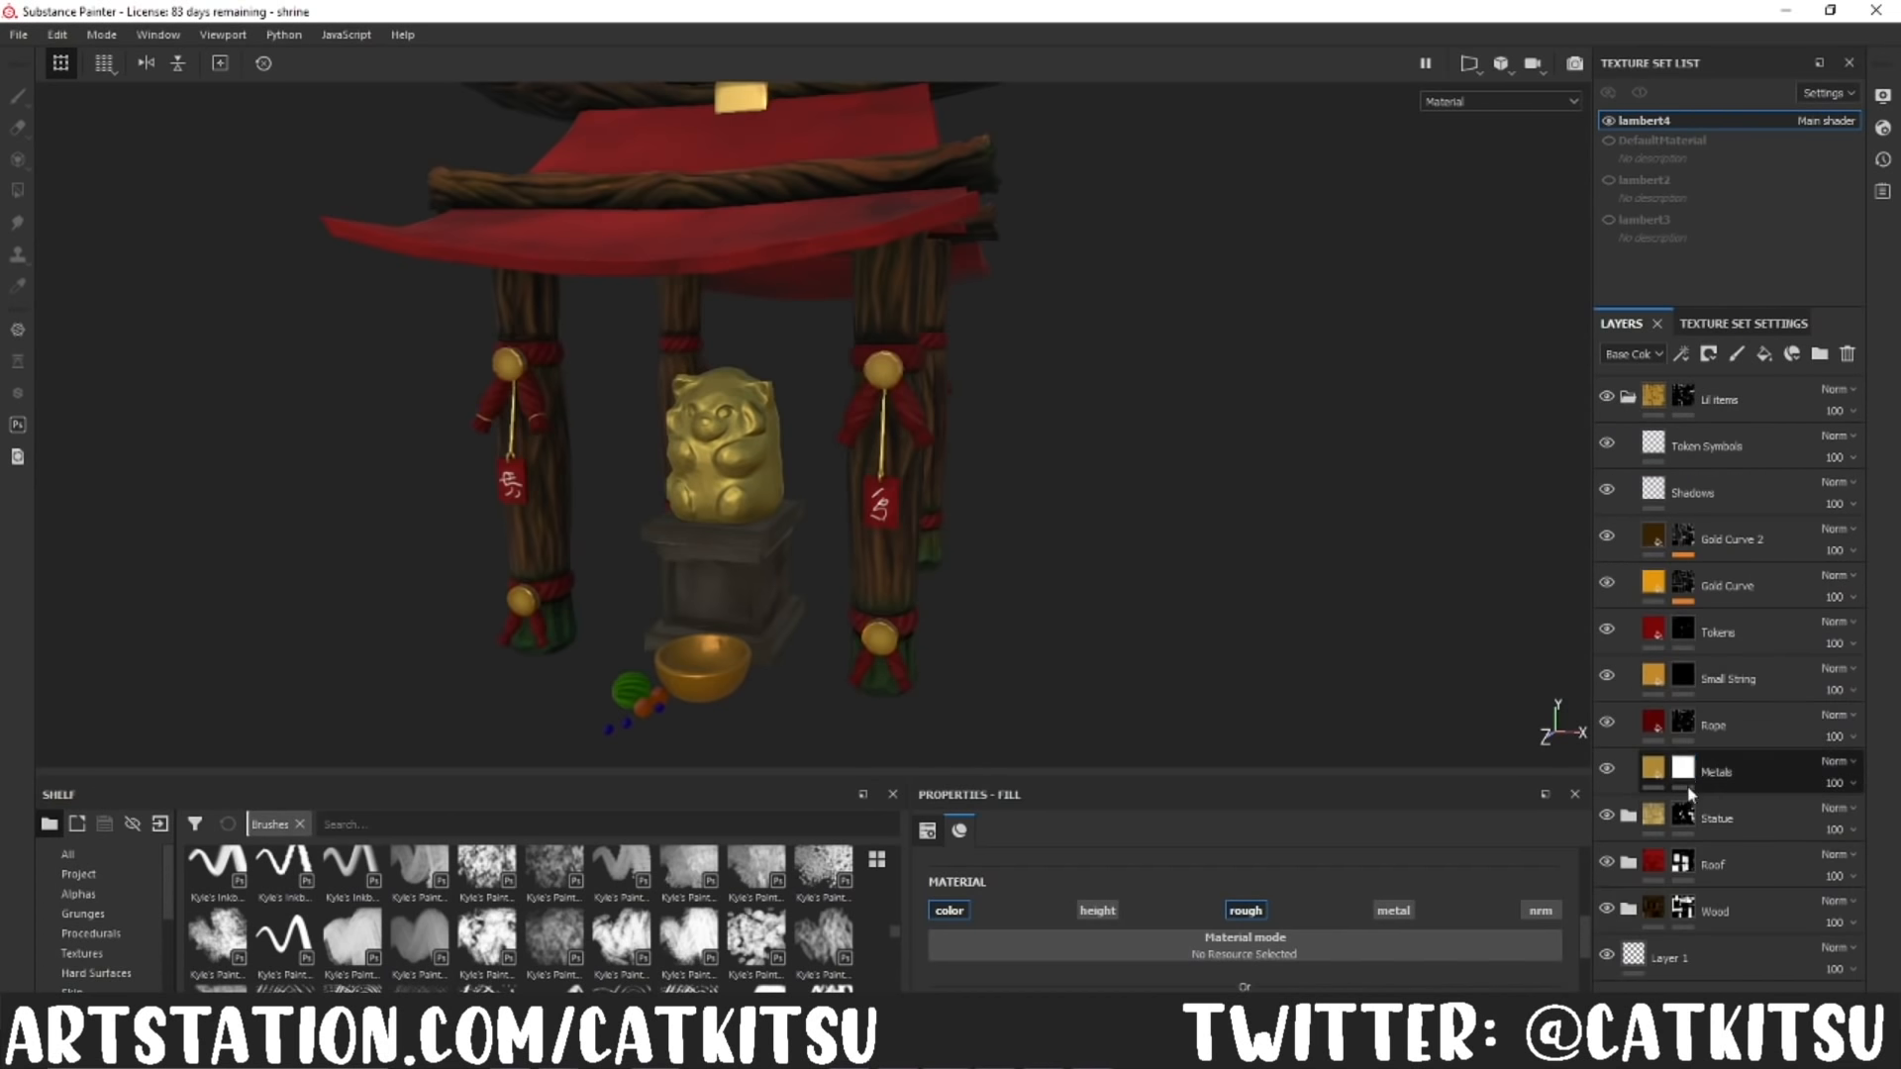
left_click(1628, 396)
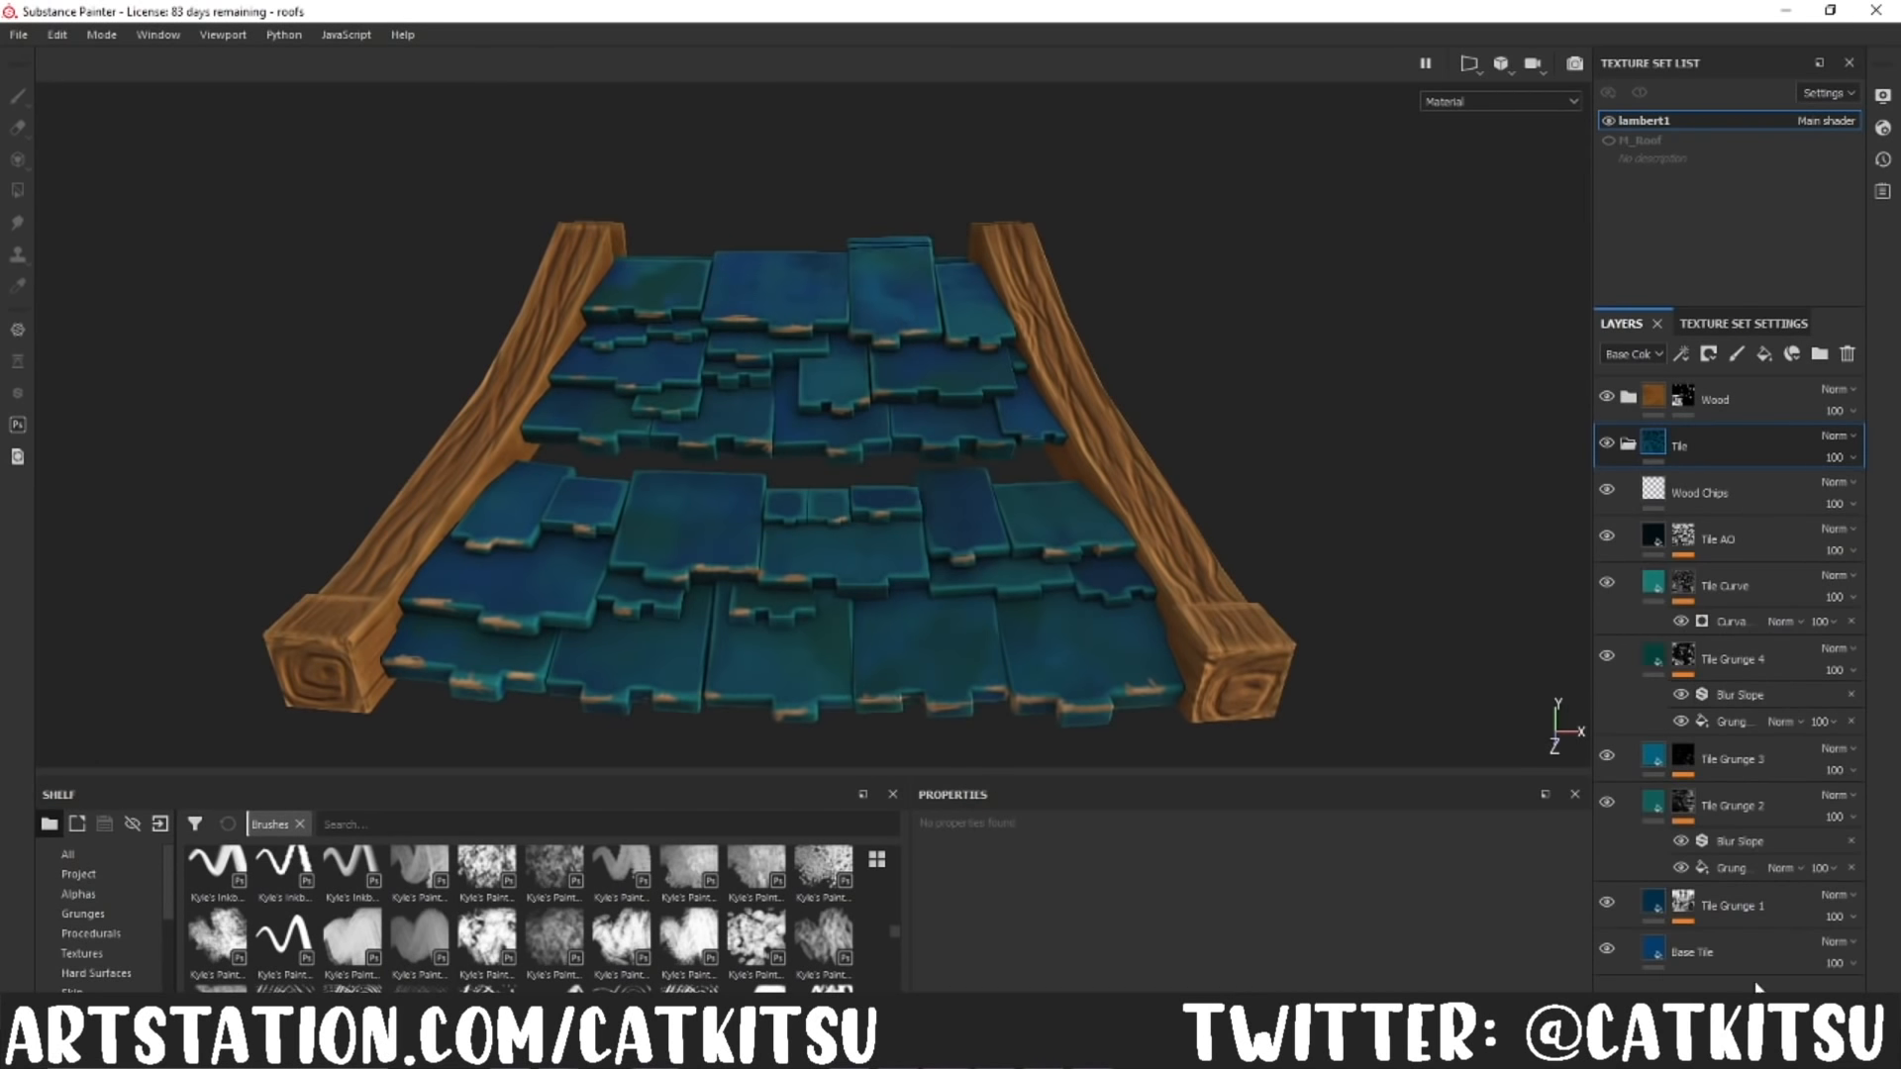
Step: In the roofs project, examine the layers of the Tile group, including Wood Chips, and those of the Wood group
left_click(1713, 952)
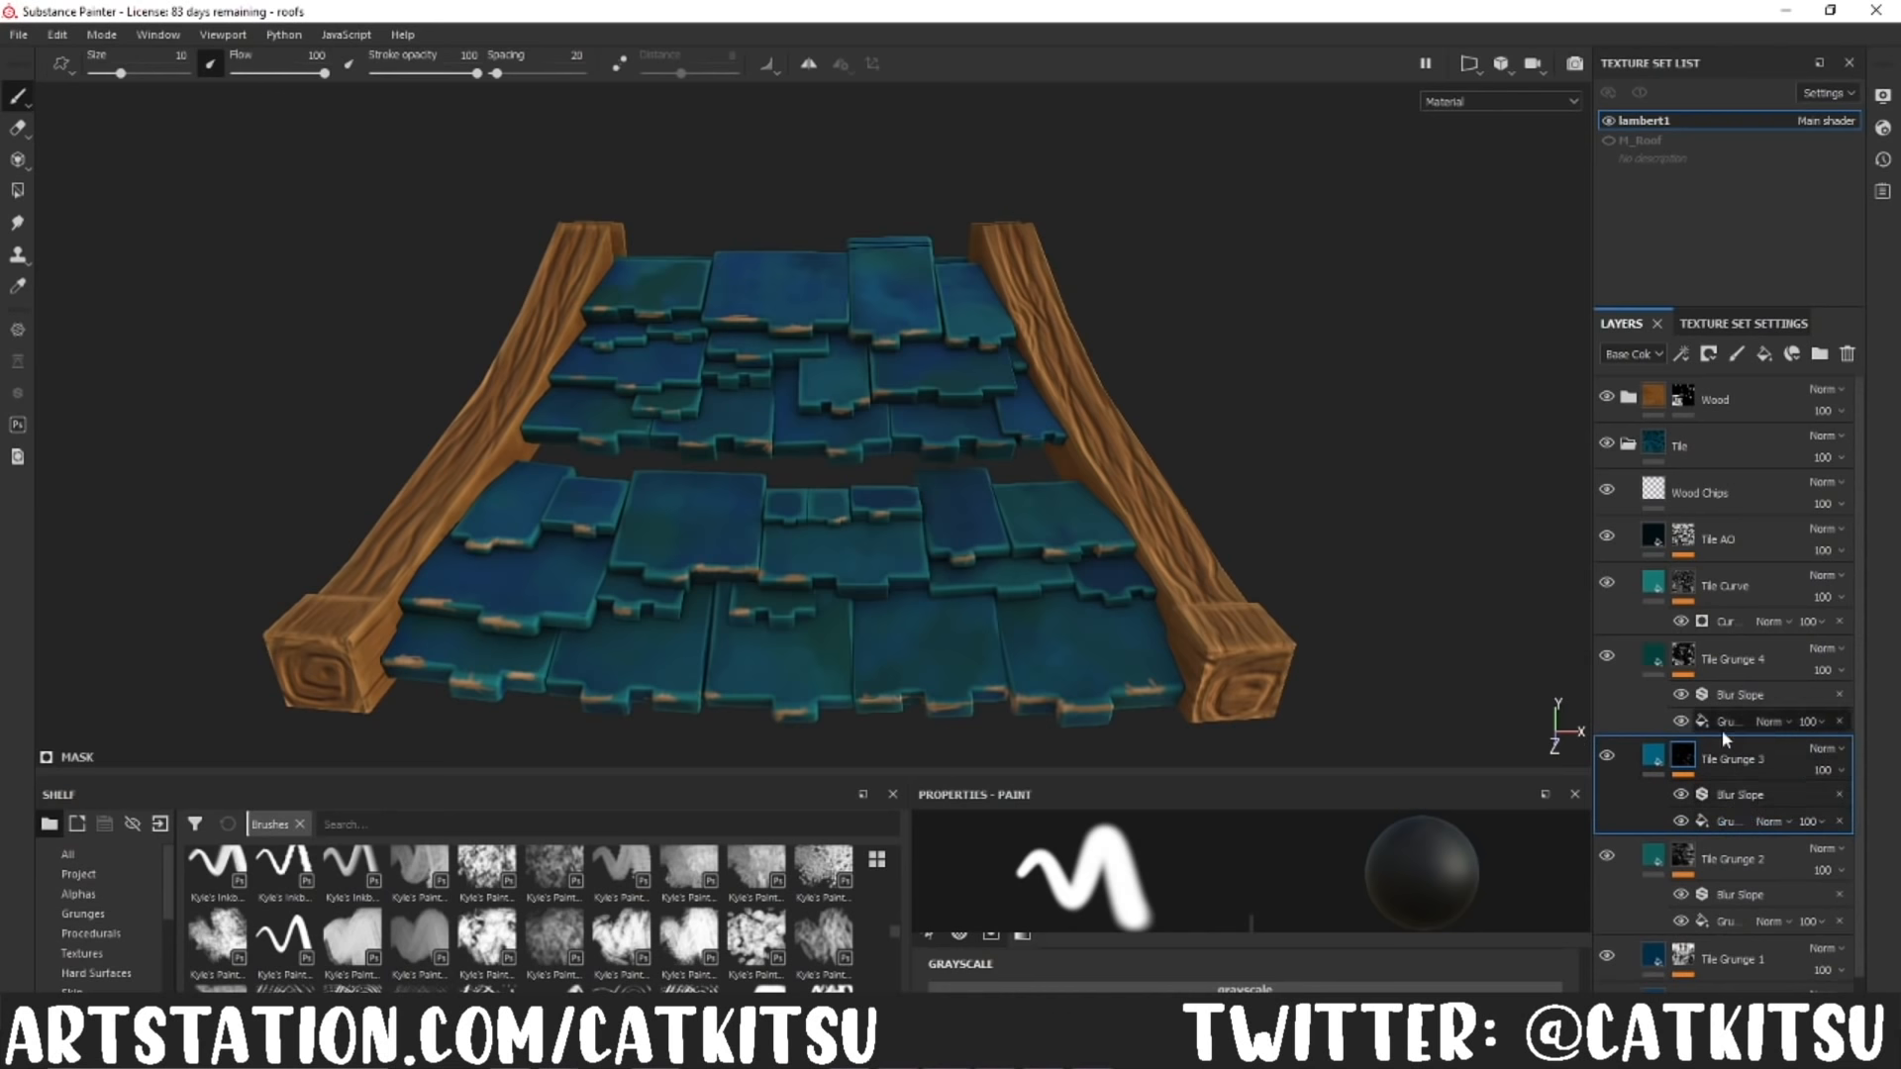
left_click(1705, 540)
left_click(1656, 491)
left_click(1608, 489)
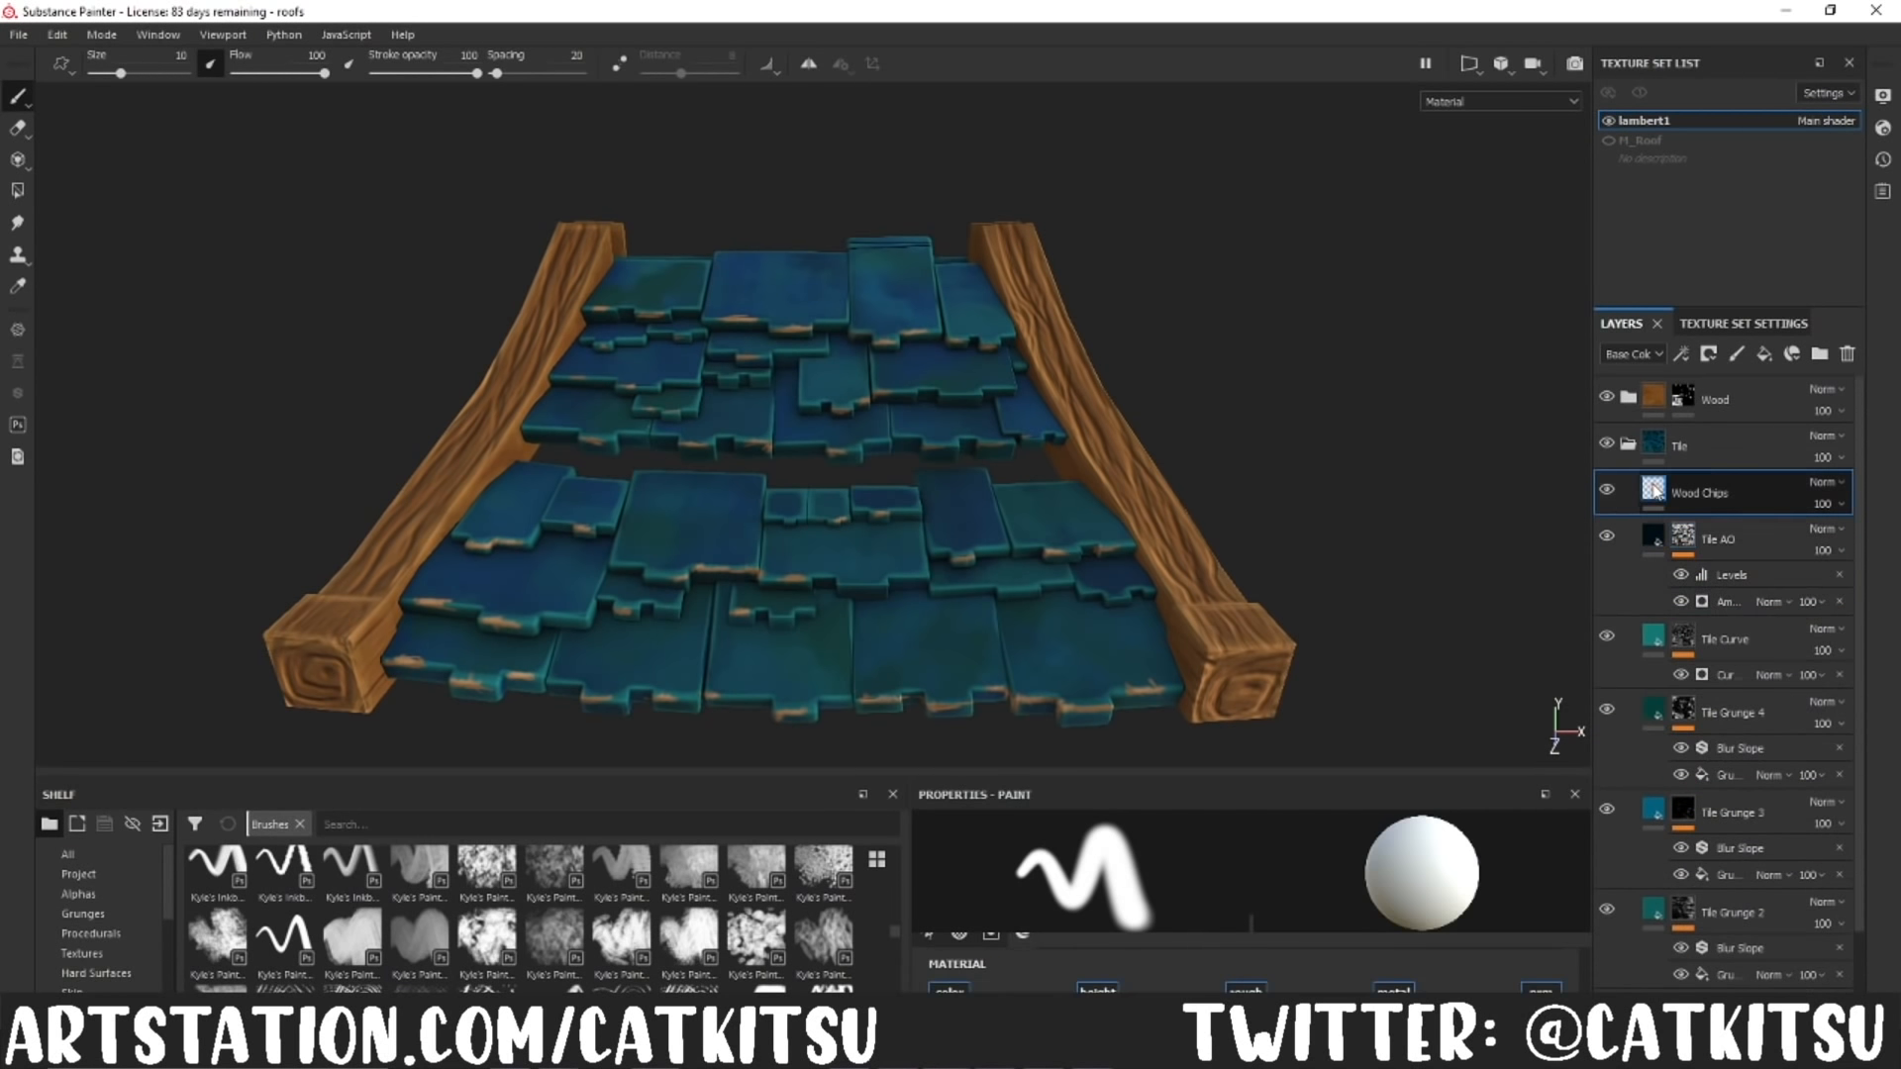
left_click(1609, 489)
left_click(1628, 445)
left_click(1629, 398)
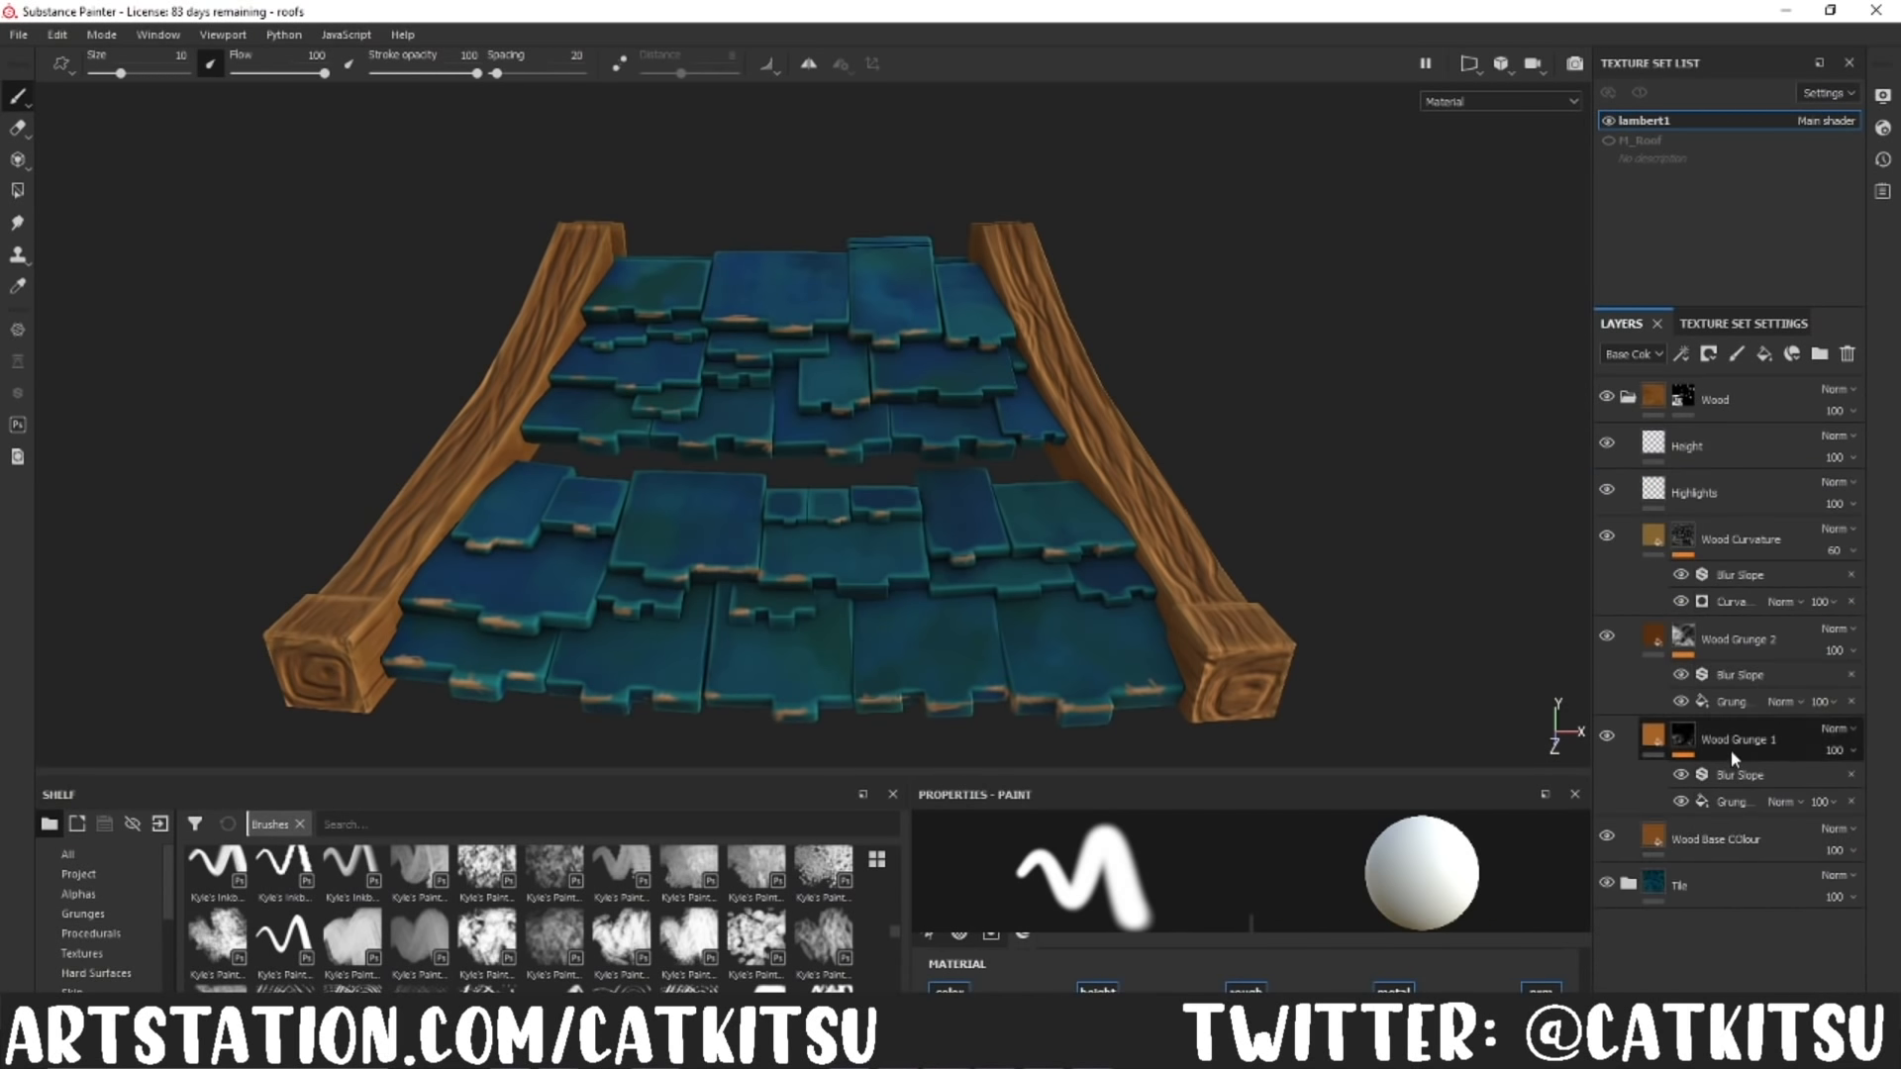
left_click(1608, 446)
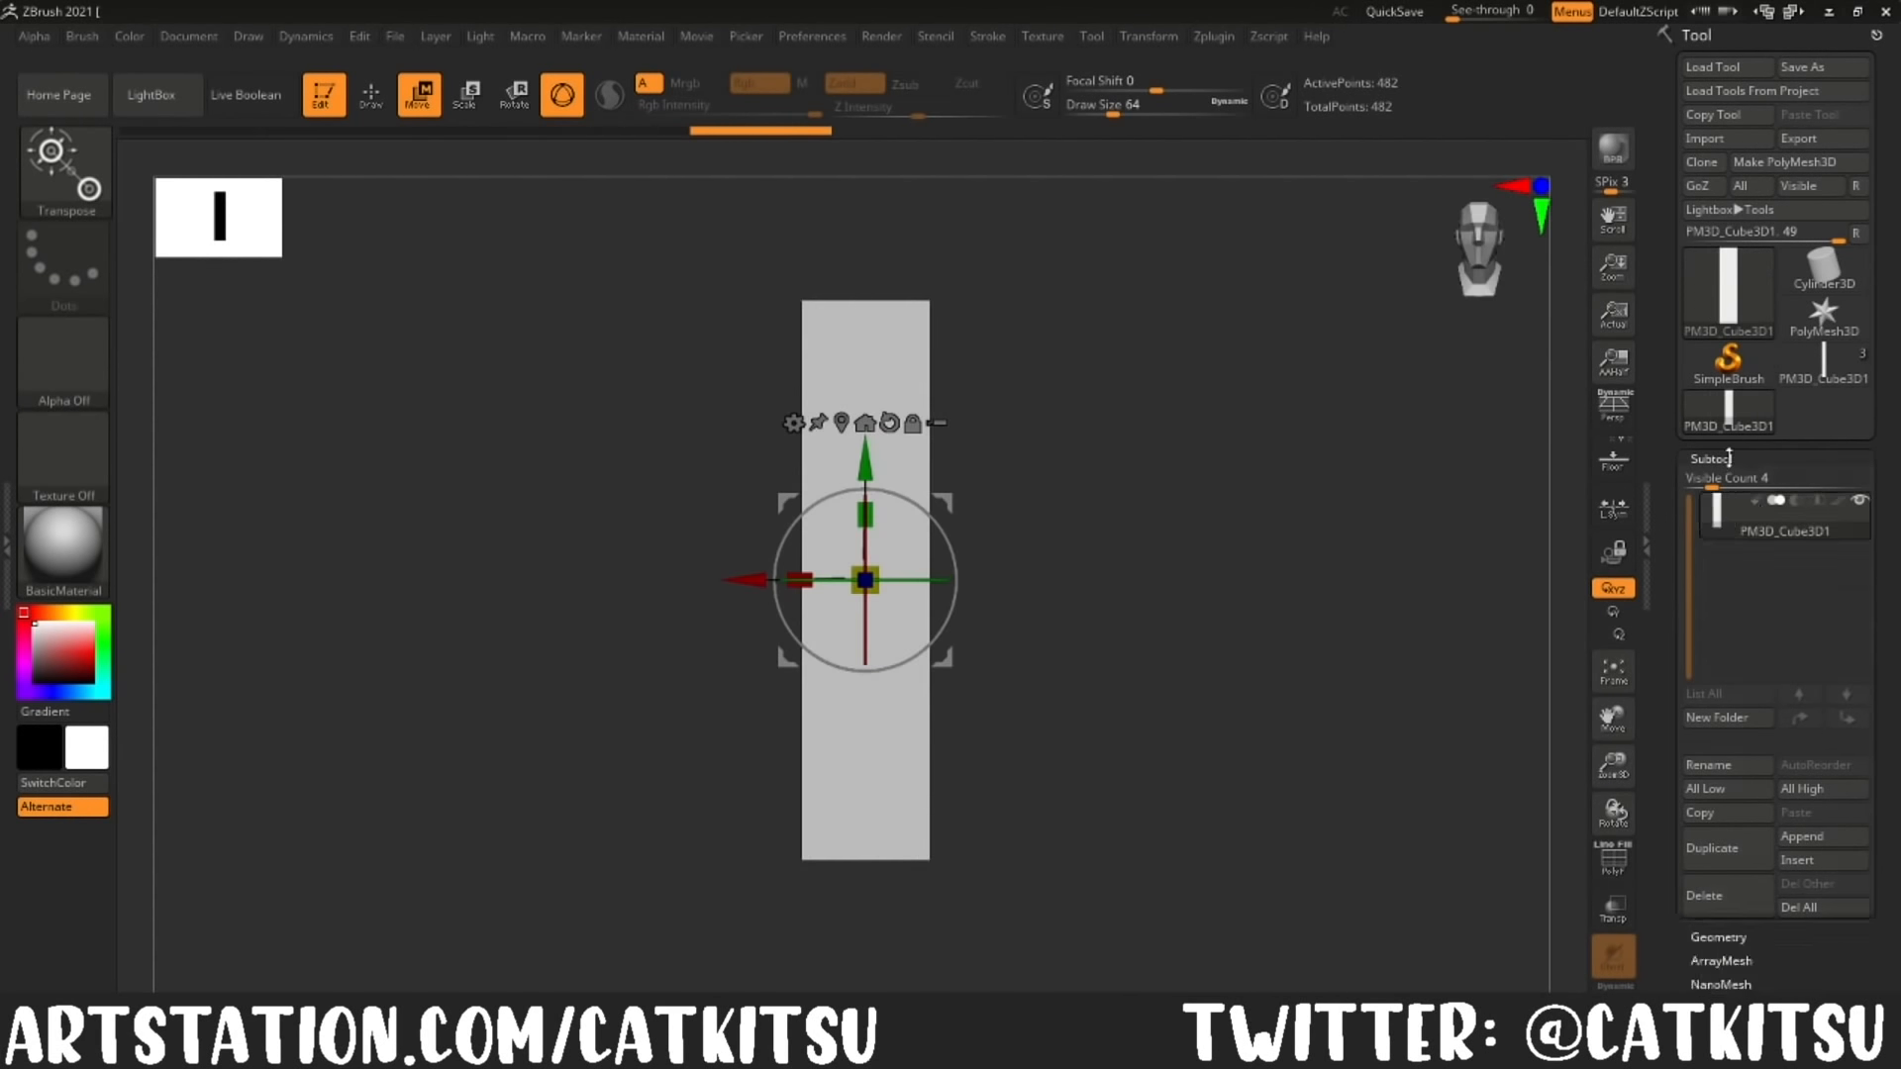
Step: In ZBrush, narrow the elongated cube, then mask and scale its end sections to start tapering it into a leaf
left_click(1614, 858)
left_click_drag(1047, 913, 734, 728, "ctrl")
left_click(733, 728, "ctrl")
key("w")
left_click_drag(798, 580, 818, 580)
left_click_drag(790, 276, 950, 428, "ctrl")
left_click_drag(998, 944, 717, 726, "ctrl")
left_click_drag(931, 581, 908, 580)
Step: Mask the leaf nearer to both ends and scale it inward to continue the taper
left_click_drag(1000, 921, 757, 764, "ctrl")
left_click_drag(777, 269, 956, 389, "ctrl")
left_click(1049, 673, "ctrl")
left_click_drag(931, 580, 871, 578)
left_click_drag(1049, 634, 1079, 683, "ctrl")
Step: Mask around the leaf's outermost tips and scale them narrower to bring both ends to points
left_click_drag(834, 276, 935, 349, "ctrl")
left_click_drag(970, 916, 793, 798, "ctrl")
left_click_drag(931, 580, 864, 570)
left_click_drag(1050, 633, 1080, 683, "ctrl")
left_click_drag(865, 645, 878, 692)
left_click_drag(931, 580, 915, 580)
Step: Smooth the leaf's surface and outline with large brush strokes along its length
key("q")
left_click_drag(1112, 112, 1164, 114)
left_click_drag(881, 297, 899, 672, "shift")
key("ctrl+z")
left_click_drag(882, 327, 842, 555, "shift")
left_click_drag(874, 623, 874, 618)
left_click_drag(763, 538, 958, 619, "ctrl")
left_click(586, 403, "ctrl")
left_click_drag(586, 403, 634, 446, "ctrl")
key("q")
Step: Build up volume along the length of the leaf with the ClayBuildup brush
left_click(1719, 460)
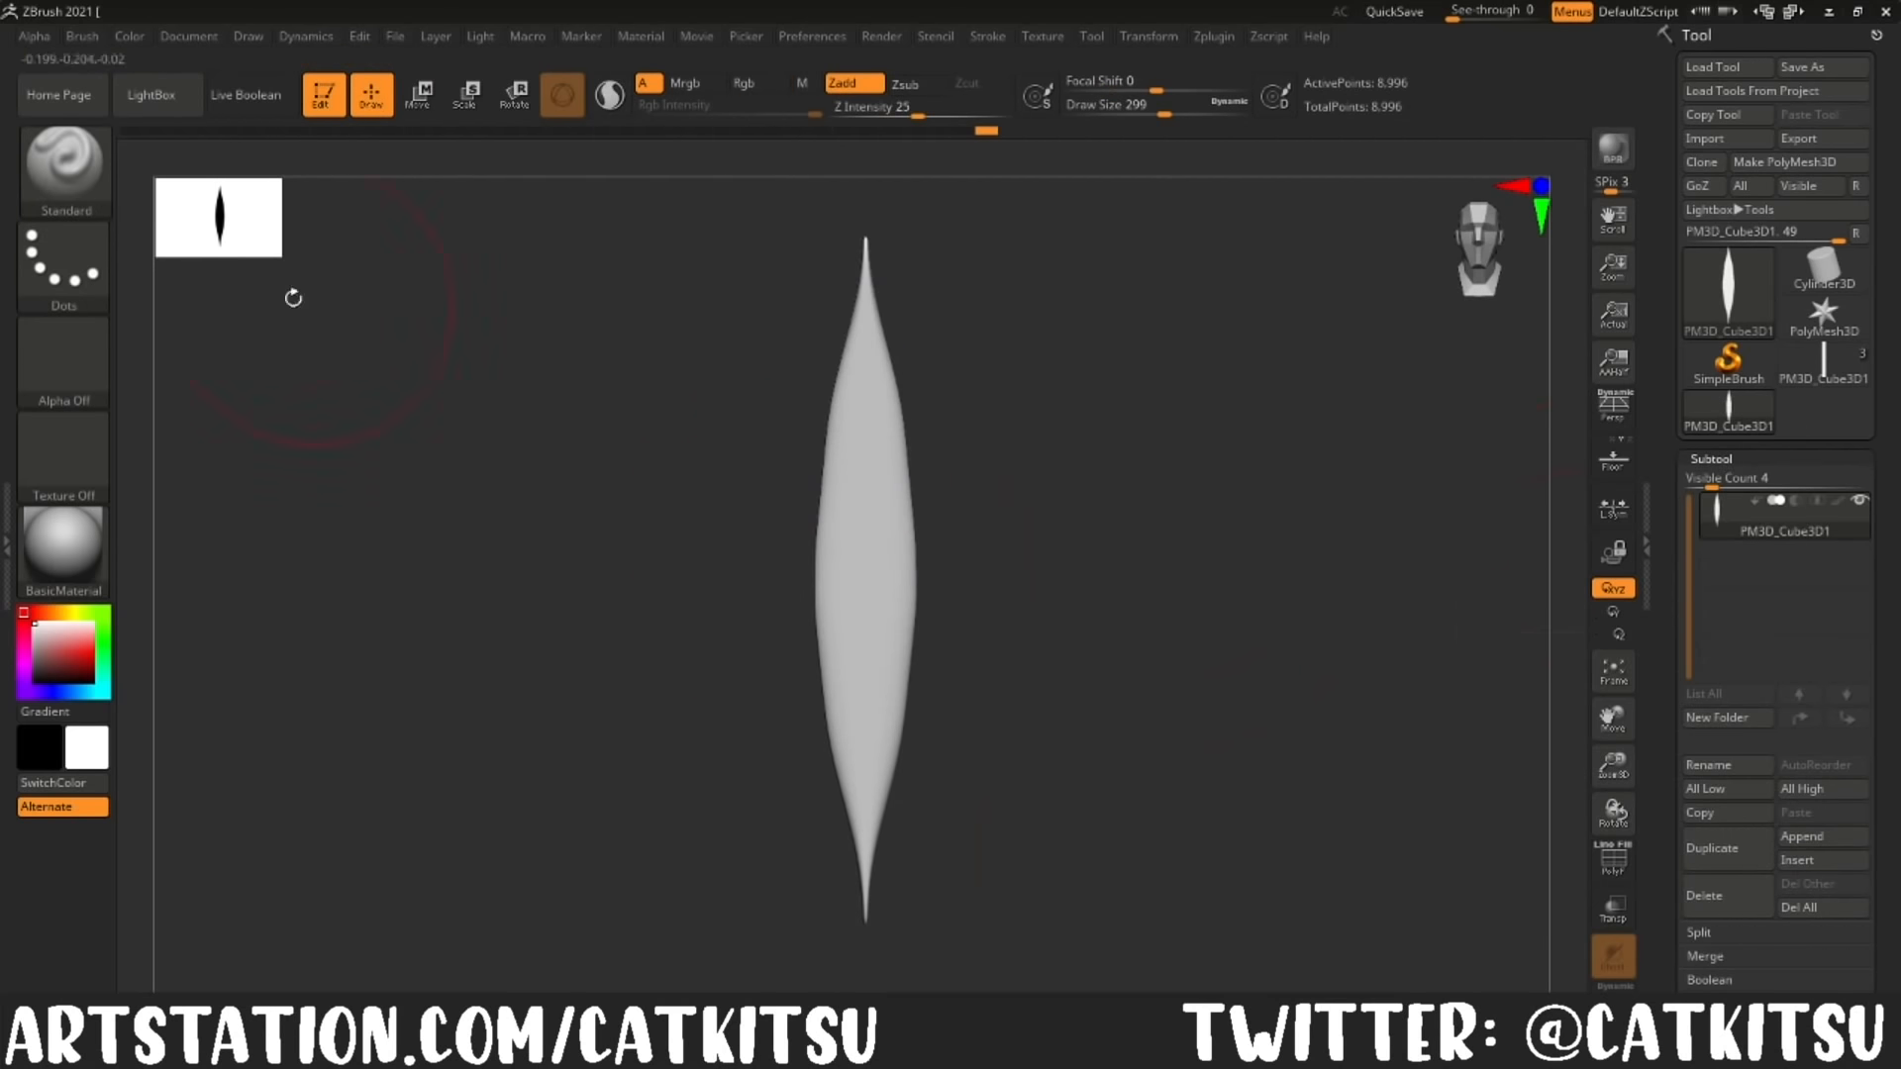
key("b")
key("c")
Step: Carve the leaf's midrib with DamStandard at draw size 59, and build up the blade beside it with ClayBuildup
key("b")
mouse_move(866, 726)
left_mouse_down()
mouse_move(896, 769)
mouse_move(878, 607)
mouse_move(871, 793)
mouse_move(874, 495)
left_mouse_up()
left_click_drag(872, 519, 871, 367)
mouse_move(1029, 555)
left_mouse_down("shift")
mouse_move(815, 607)
mouse_move(1244, 644)
mouse_move(1287, 535)
left_mouse_up("shift")
left_click_drag(1608, 720, 1581, 506)
Step: Divide the leaf mesh to subdivision level 2 and rework its centre with a larger brush
left_click(1711, 460)
left_click(1719, 482)
left_click(1707, 657)
left_click_drag(1104, 107, 1144, 109)
mouse_move(863, 584)
left_mouse_down()
mouse_move(884, 747)
mouse_move(882, 525)
left_mouse_up()
mouse_move(871, 534)
left_mouse_down("shift")
mouse_move(830, 688)
mouse_move(842, 476)
left_mouse_up("shift")
key("b")
key("d")
key("s")
left_click_drag(1144, 111, 1111, 111)
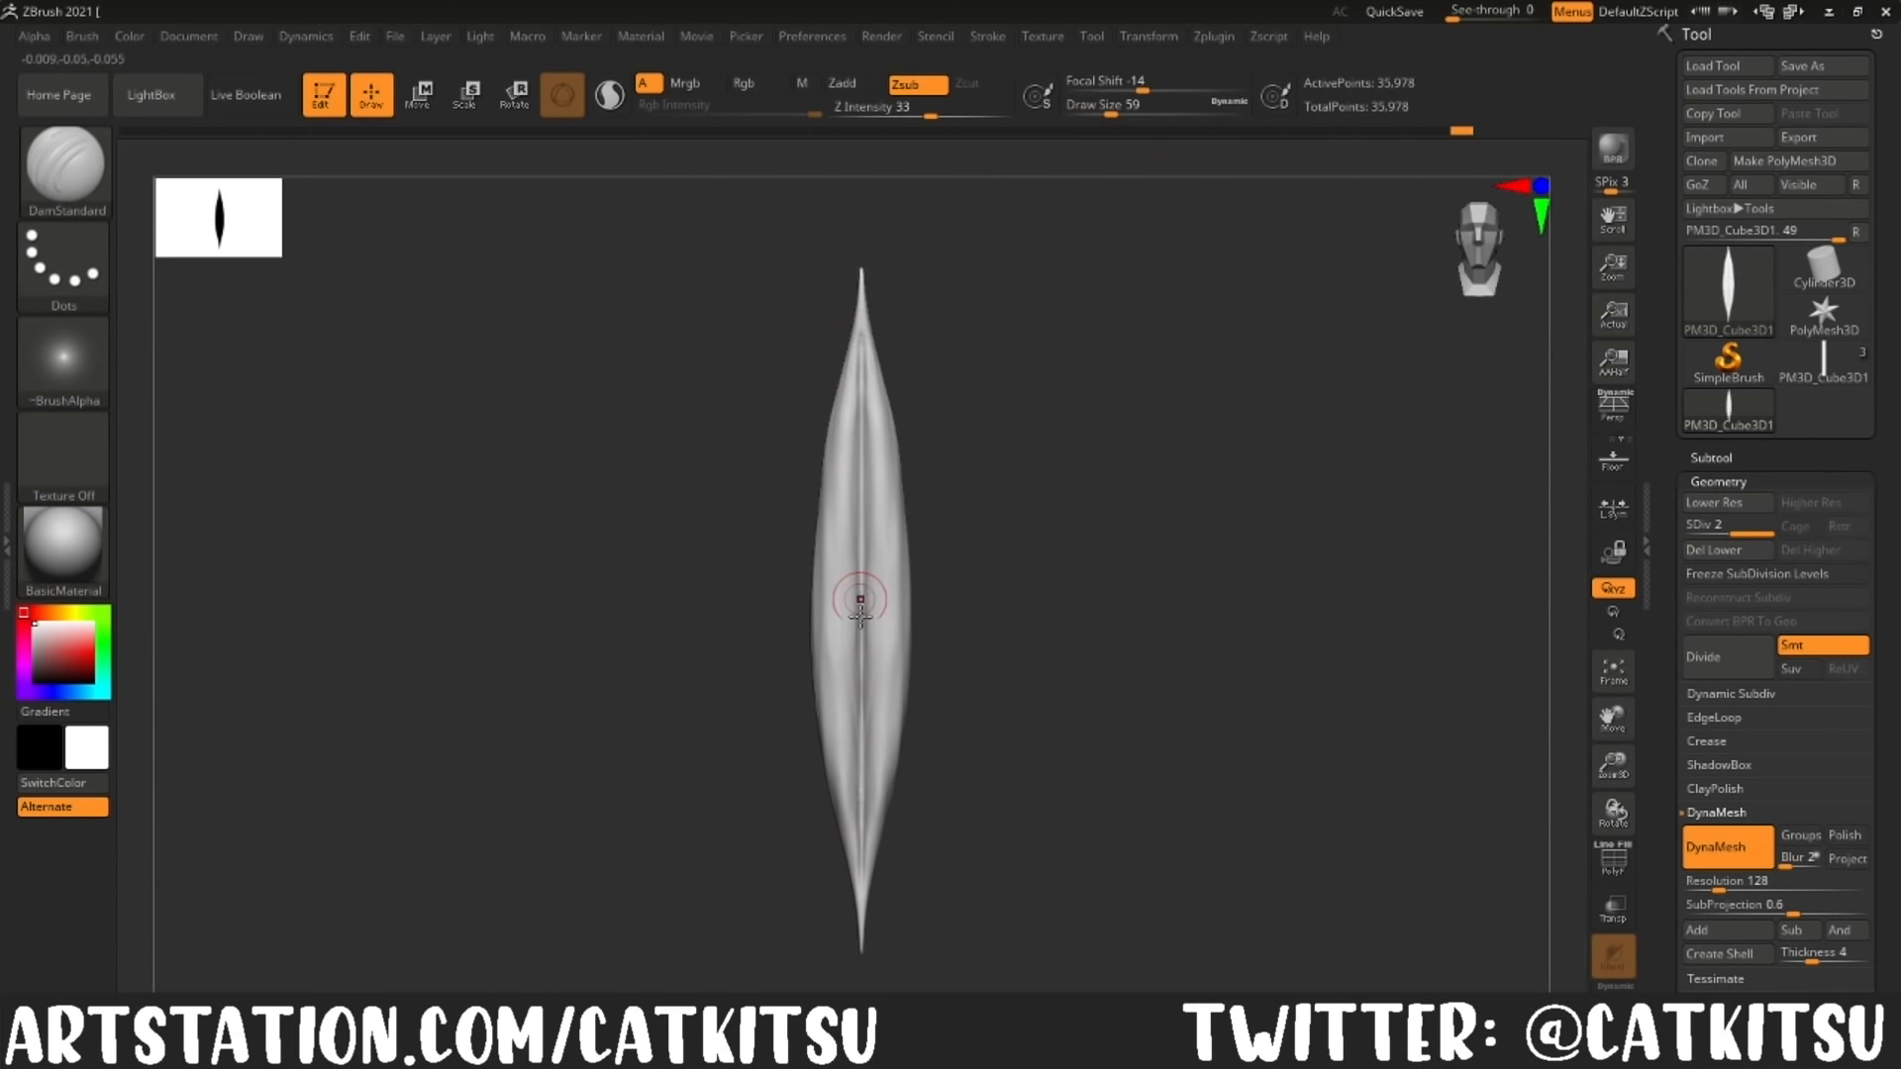
key("b")
key("c")
key("b")
mouse_move(827, 662)
left_mouse_down()
mouse_move(851, 554)
mouse_move(819, 458)
left_mouse_up()
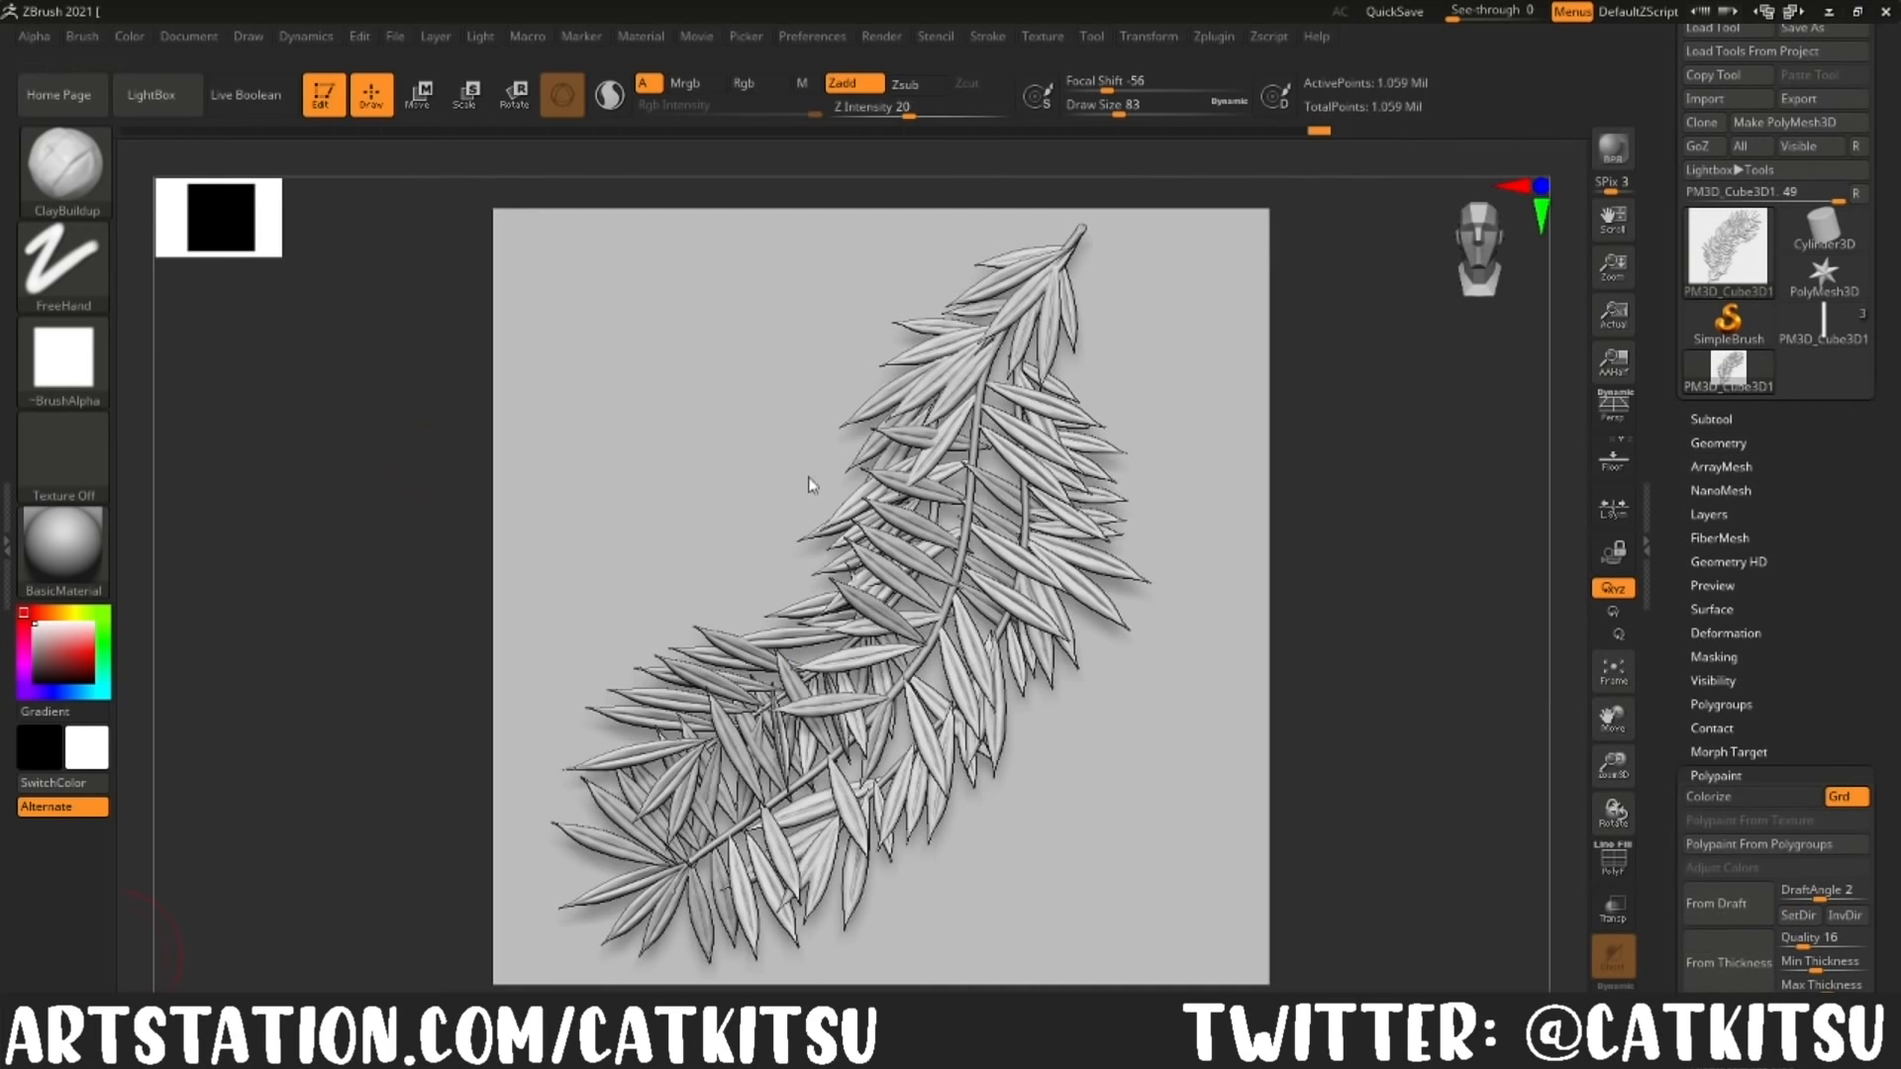
Step: Split the finished leaf branch mesh into separate subtools for leaves, backing plane and stems using Split To Similar Parts
left_click(1711, 420)
left_click_drag(1486, 674, 1355, 701)
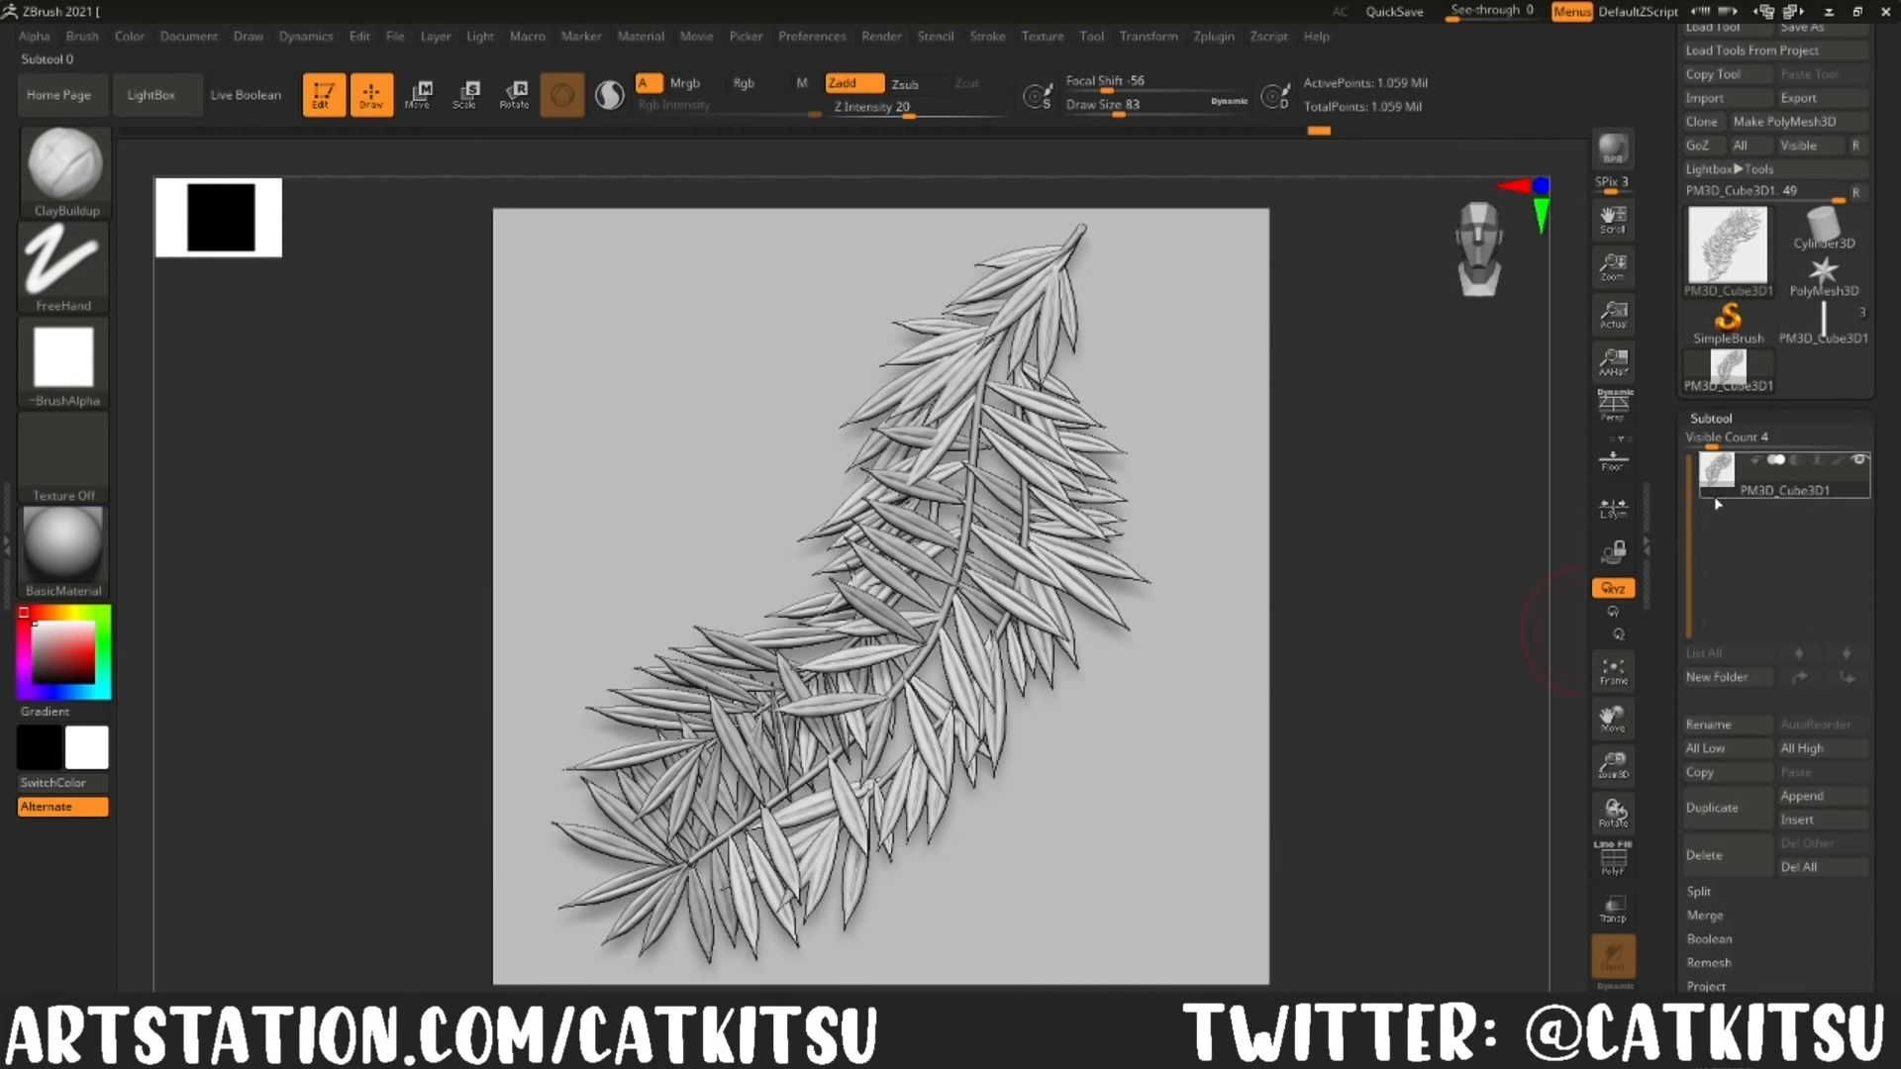
left_click(1731, 416)
left_click(1738, 417)
left_click(1719, 892)
left_click(1742, 945)
left_click(1546, 977)
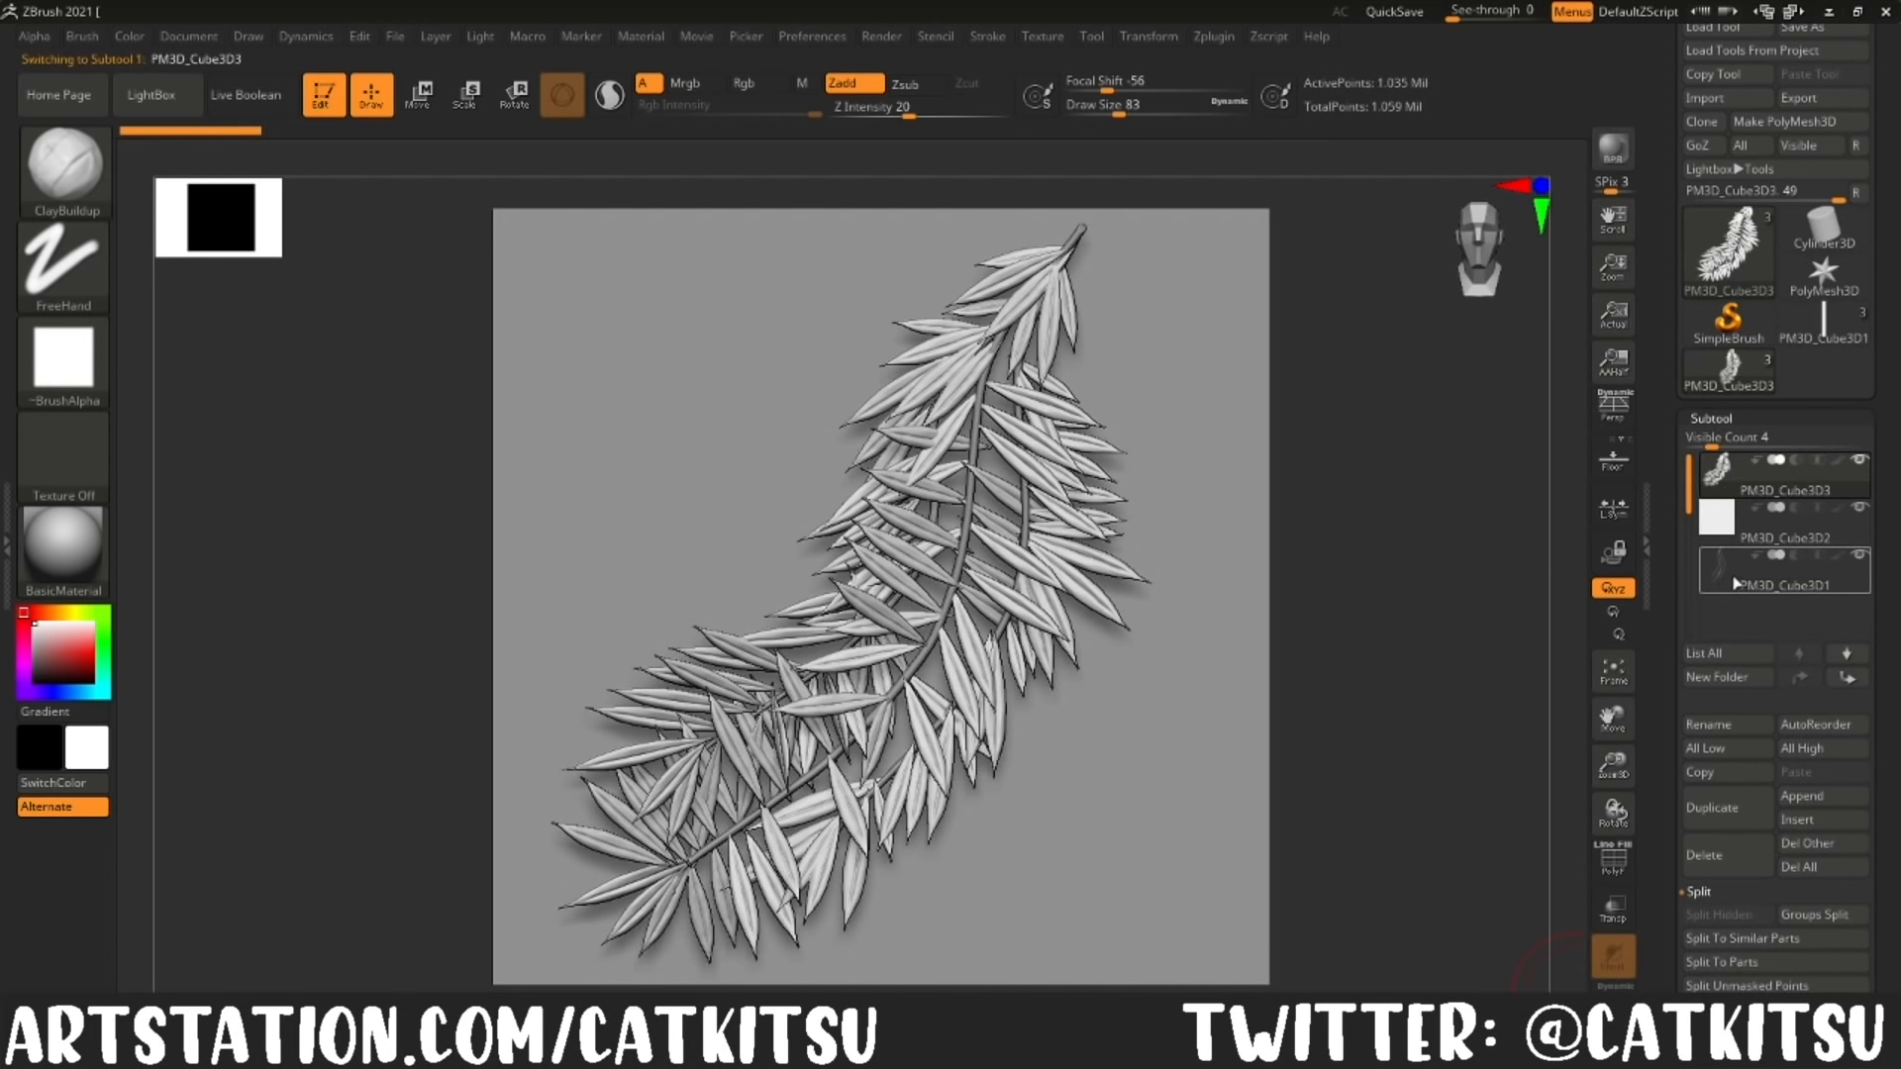
Step: Turn on the polygon frame display and fill the leaves subtool with pure red (255, 0, 0)
left_click(1630, 852)
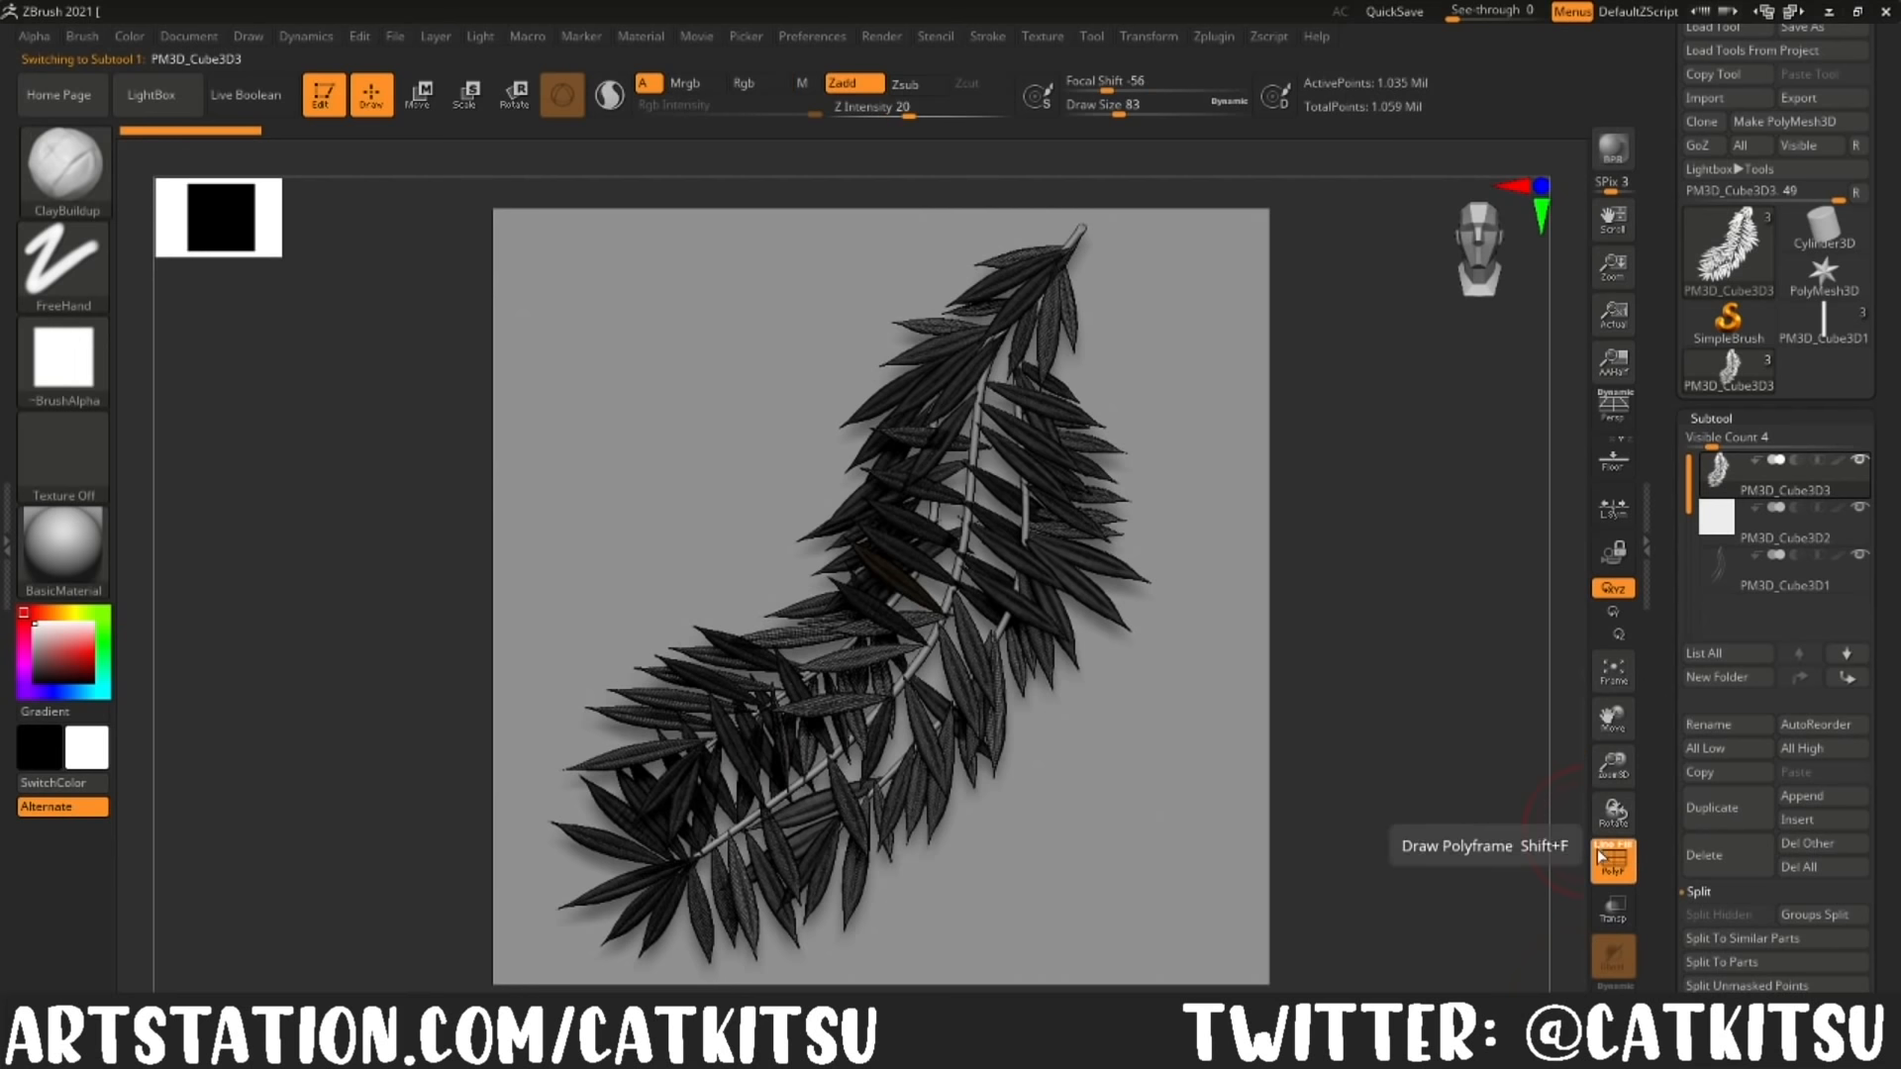
left_click(1721, 568)
left_click(1725, 480)
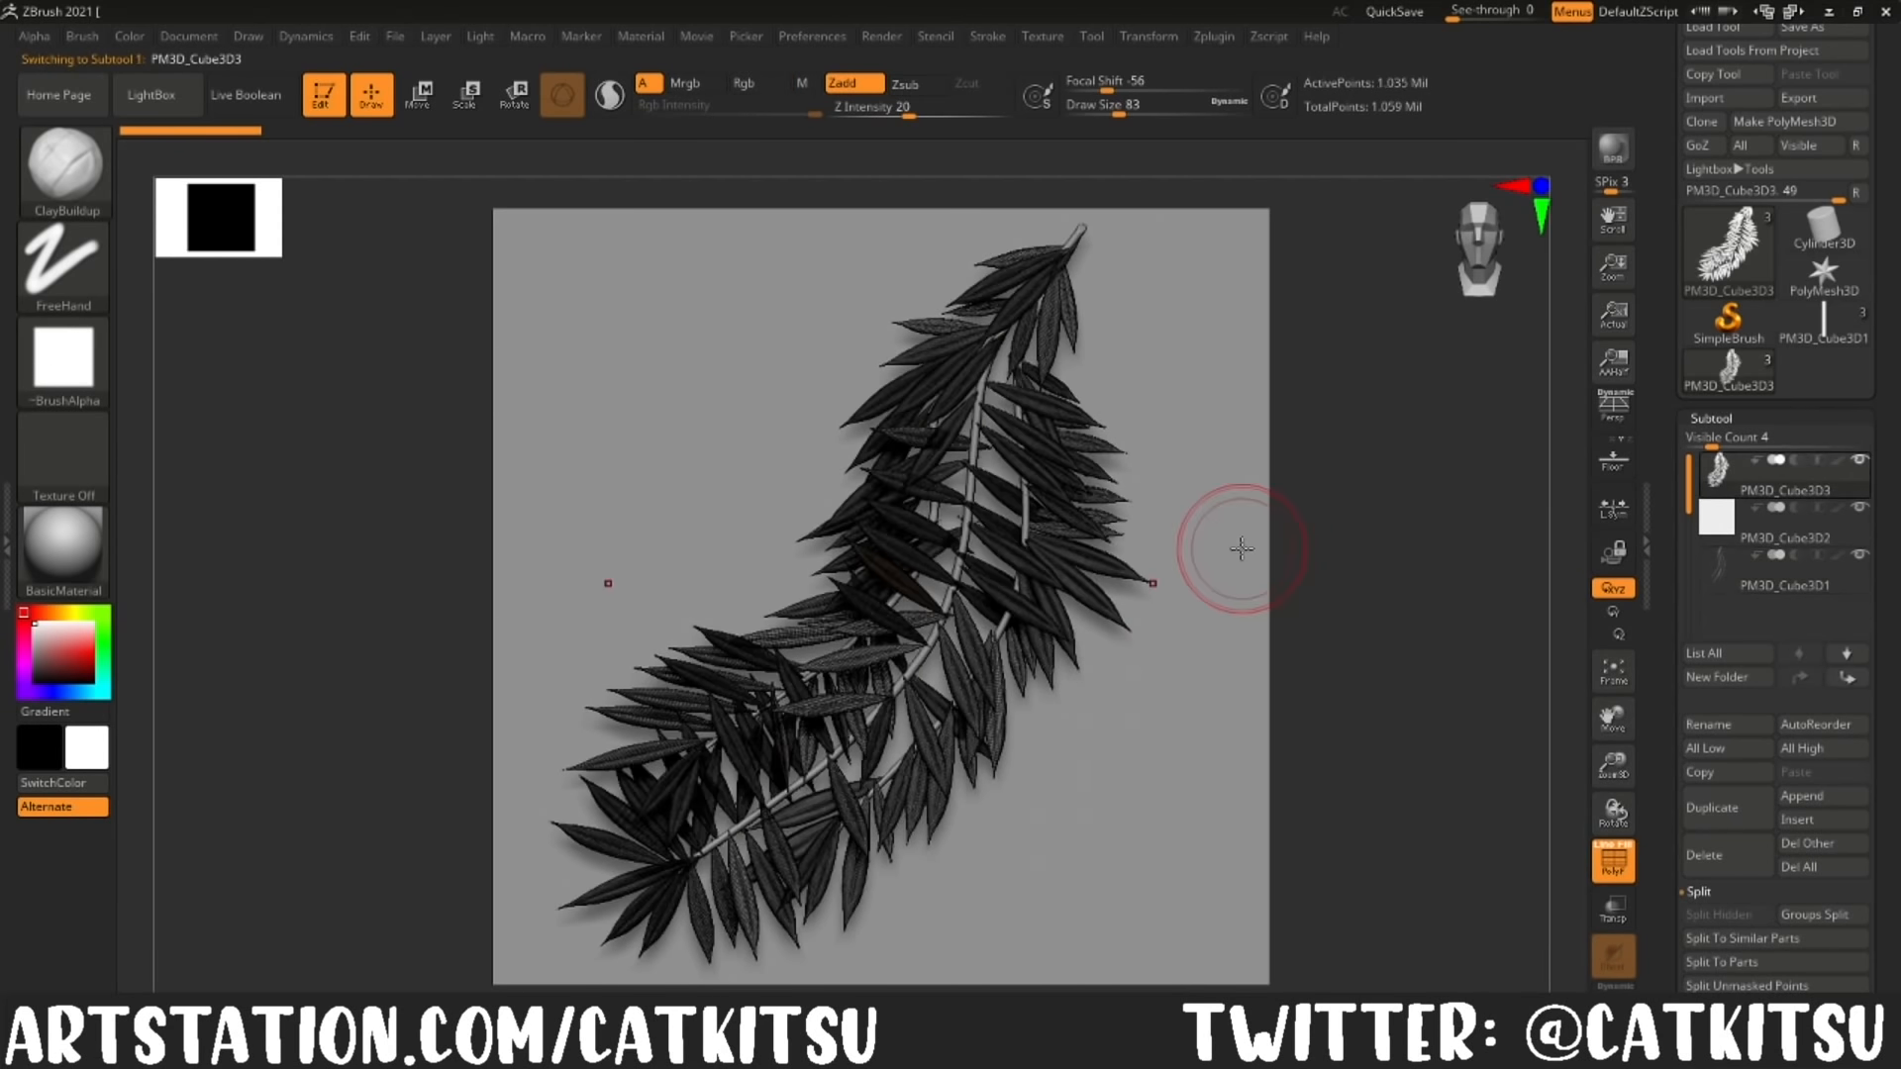
left_click(130, 36)
left_click_drag(287, 230, 309, 269)
left_click_drag(186, 424, 233, 432)
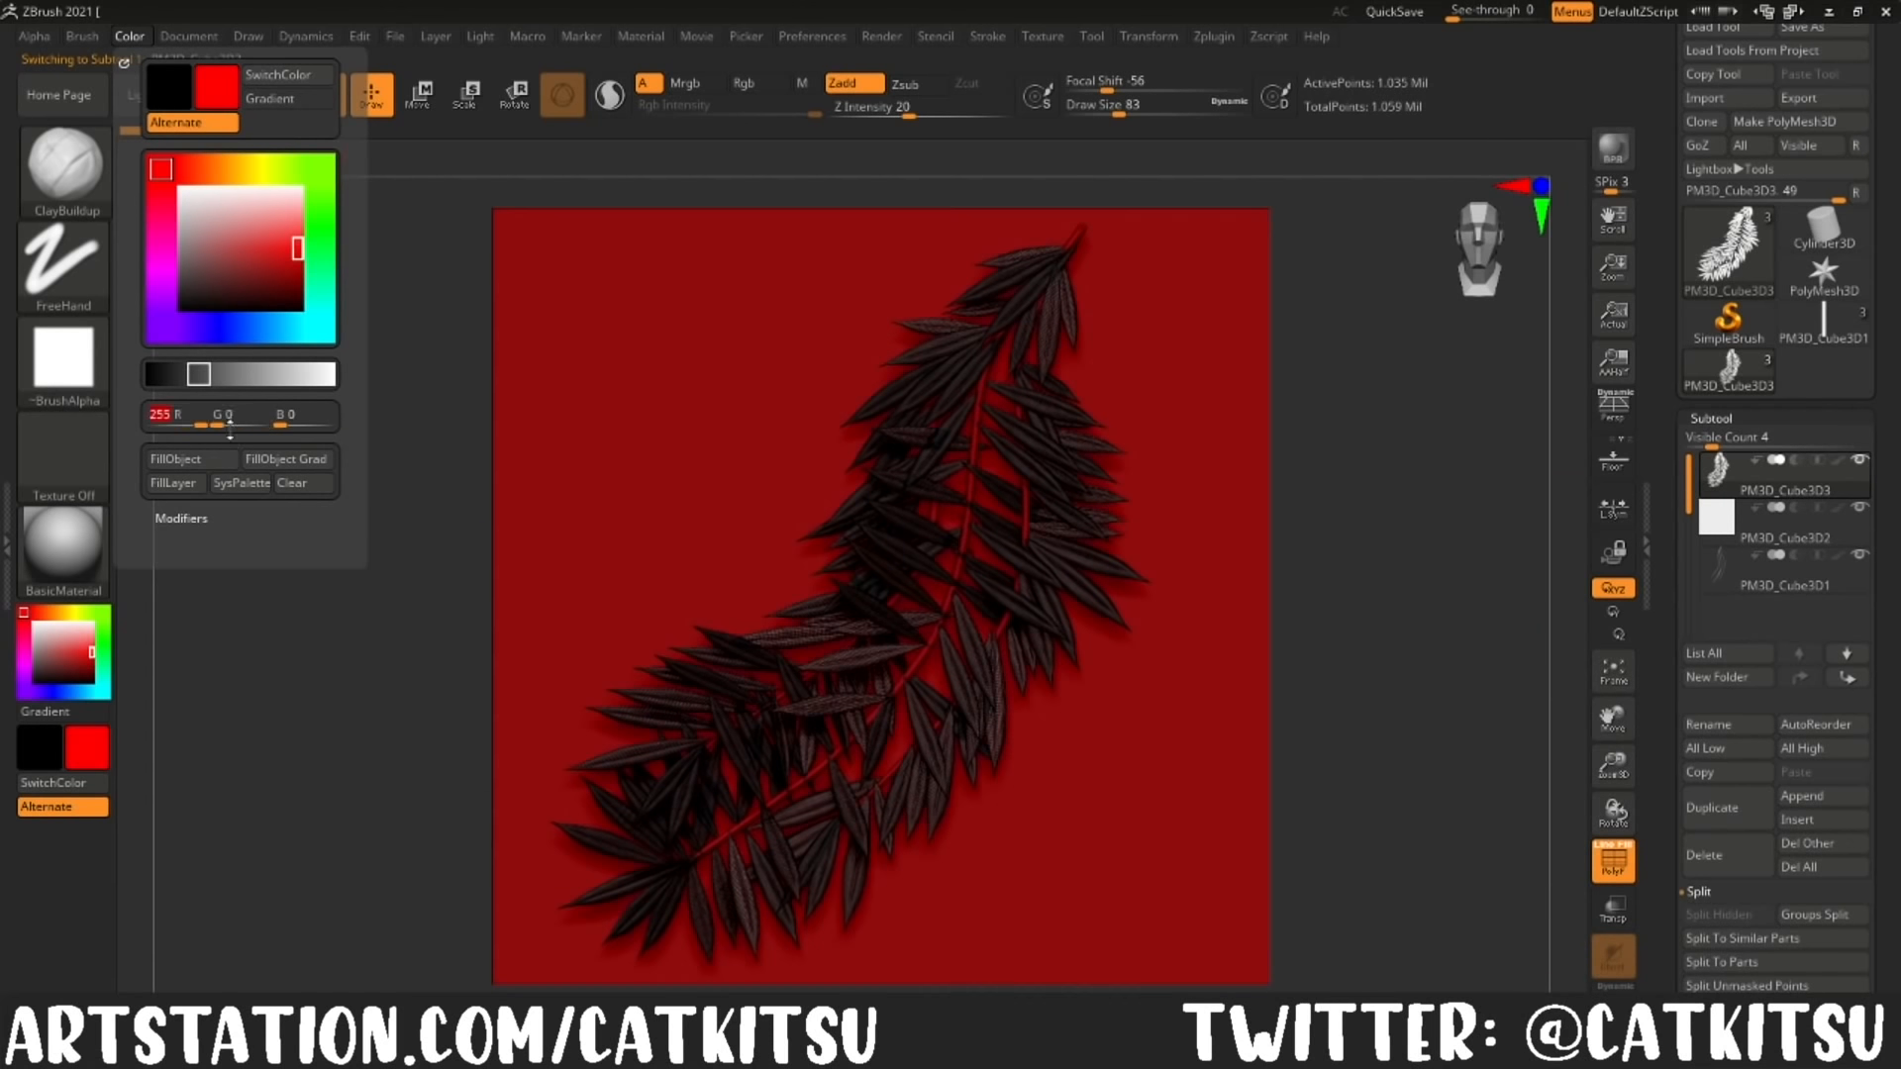
Step: Select the stems subtool and fill it with pure green (0, 255, 0)
left_click(1724, 539)
left_click(1727, 585)
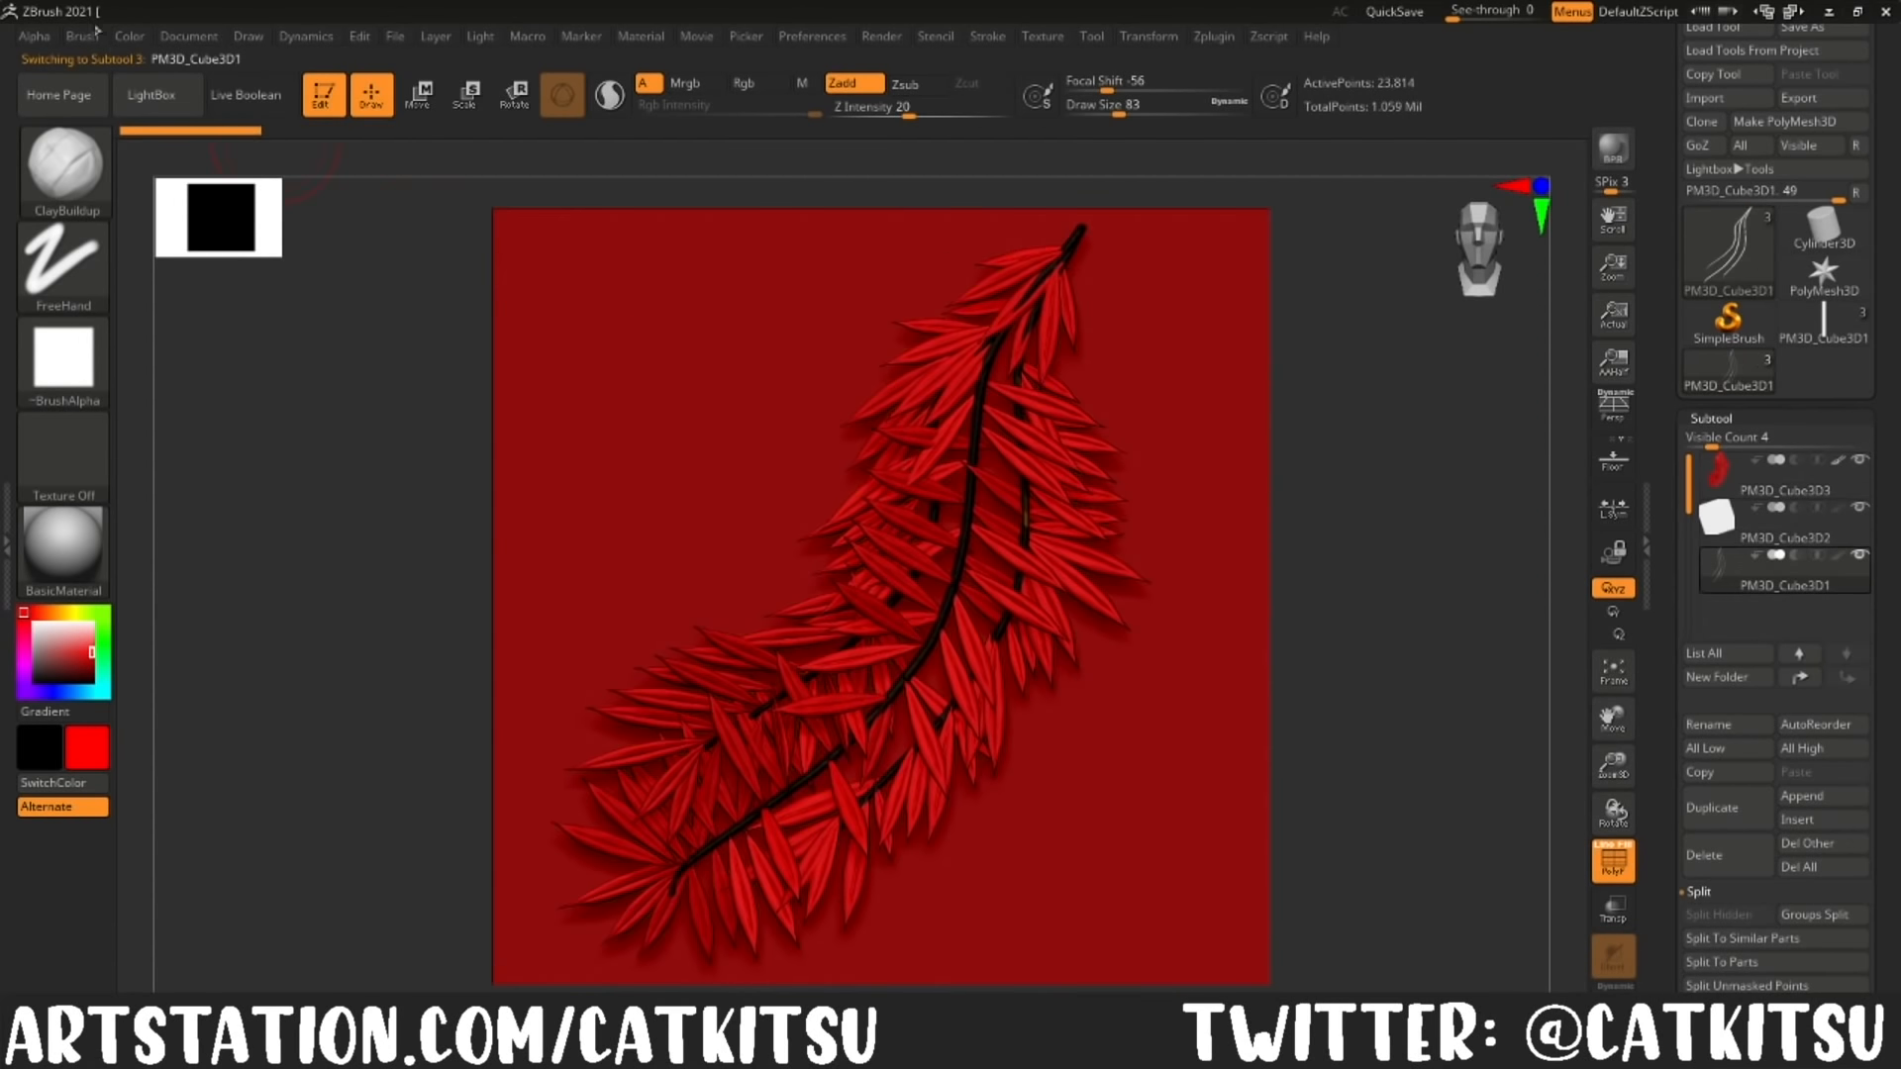
left_click(131, 40)
left_click_drag(198, 423, 133, 421)
left_click(226, 424)
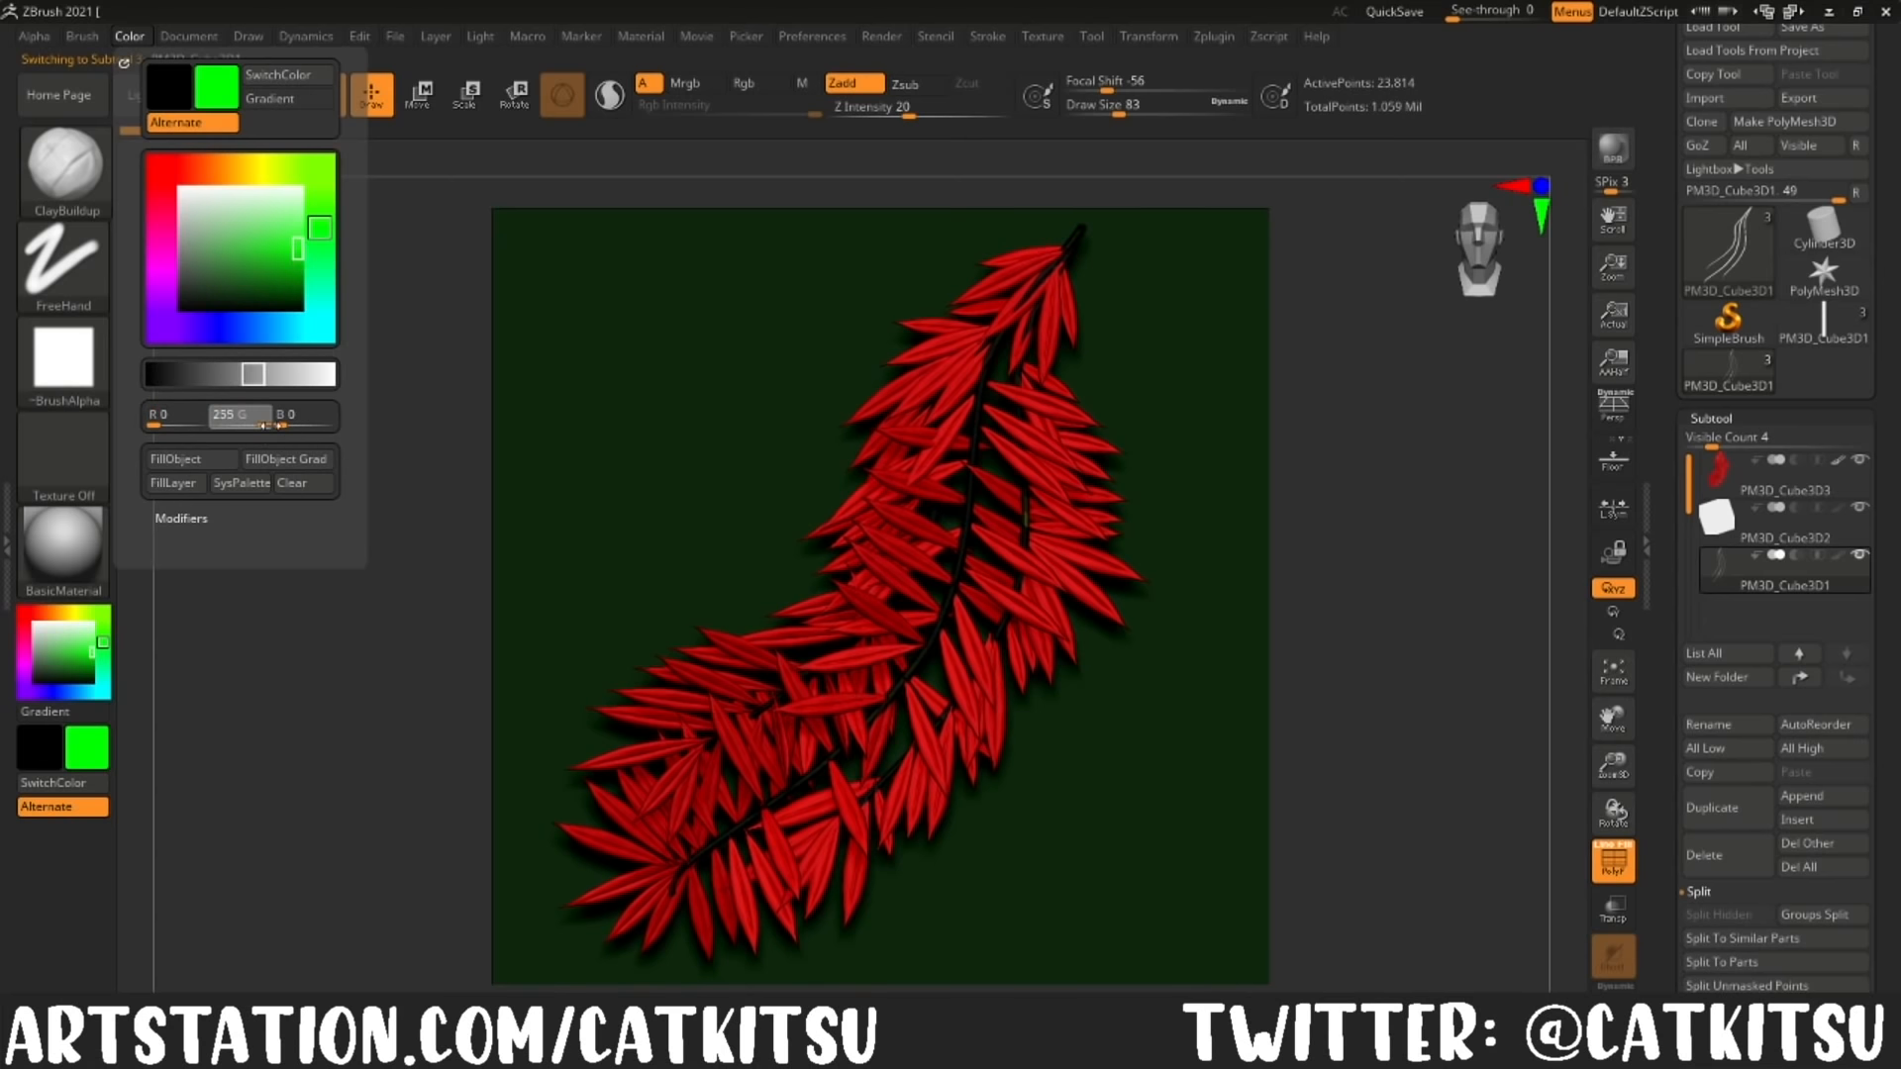
Step: Fill the backing plane subtool with white, reselect the leaves, and turn off the polygon frame display
left_click(1724, 539)
left_click(130, 37)
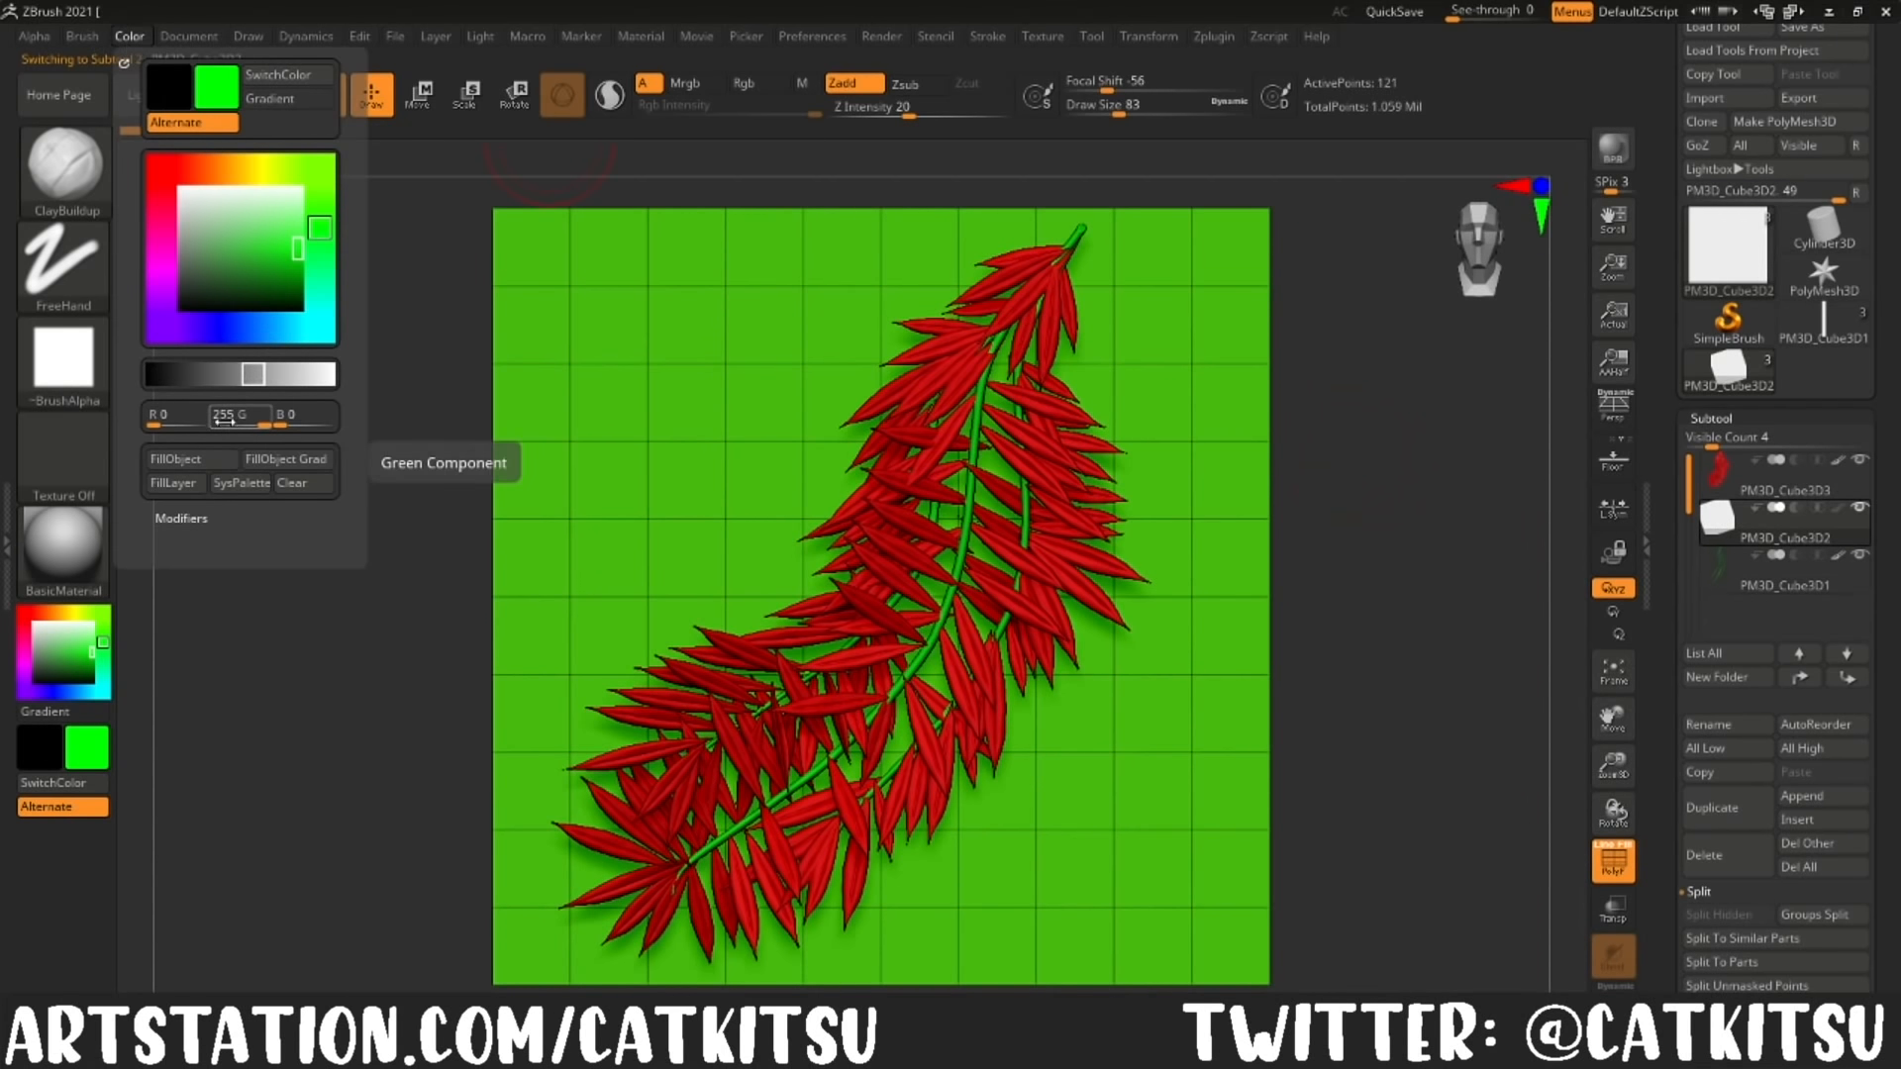
left_click_drag(299, 377, 339, 378)
left_click(178, 462)
left_click(1716, 480)
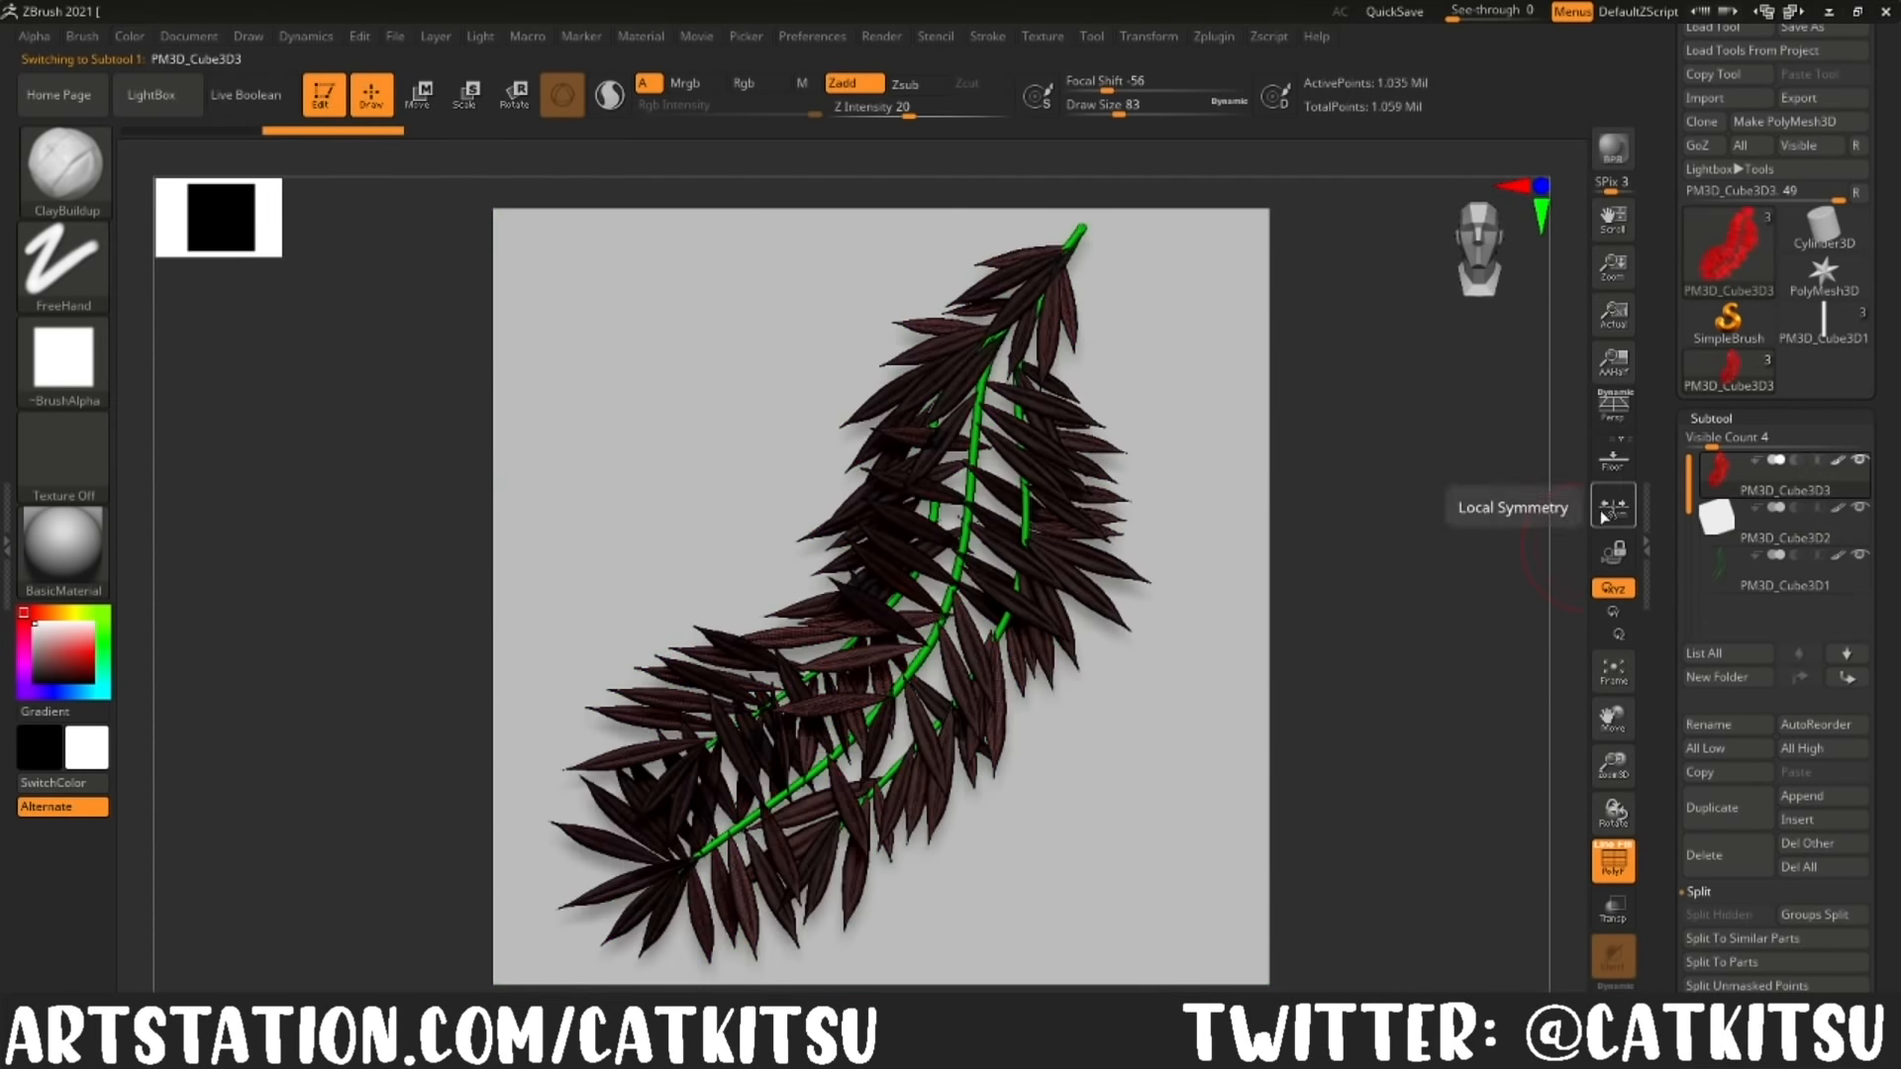
left_click_drag(1302, 618, 1376, 643)
key("shift+f")
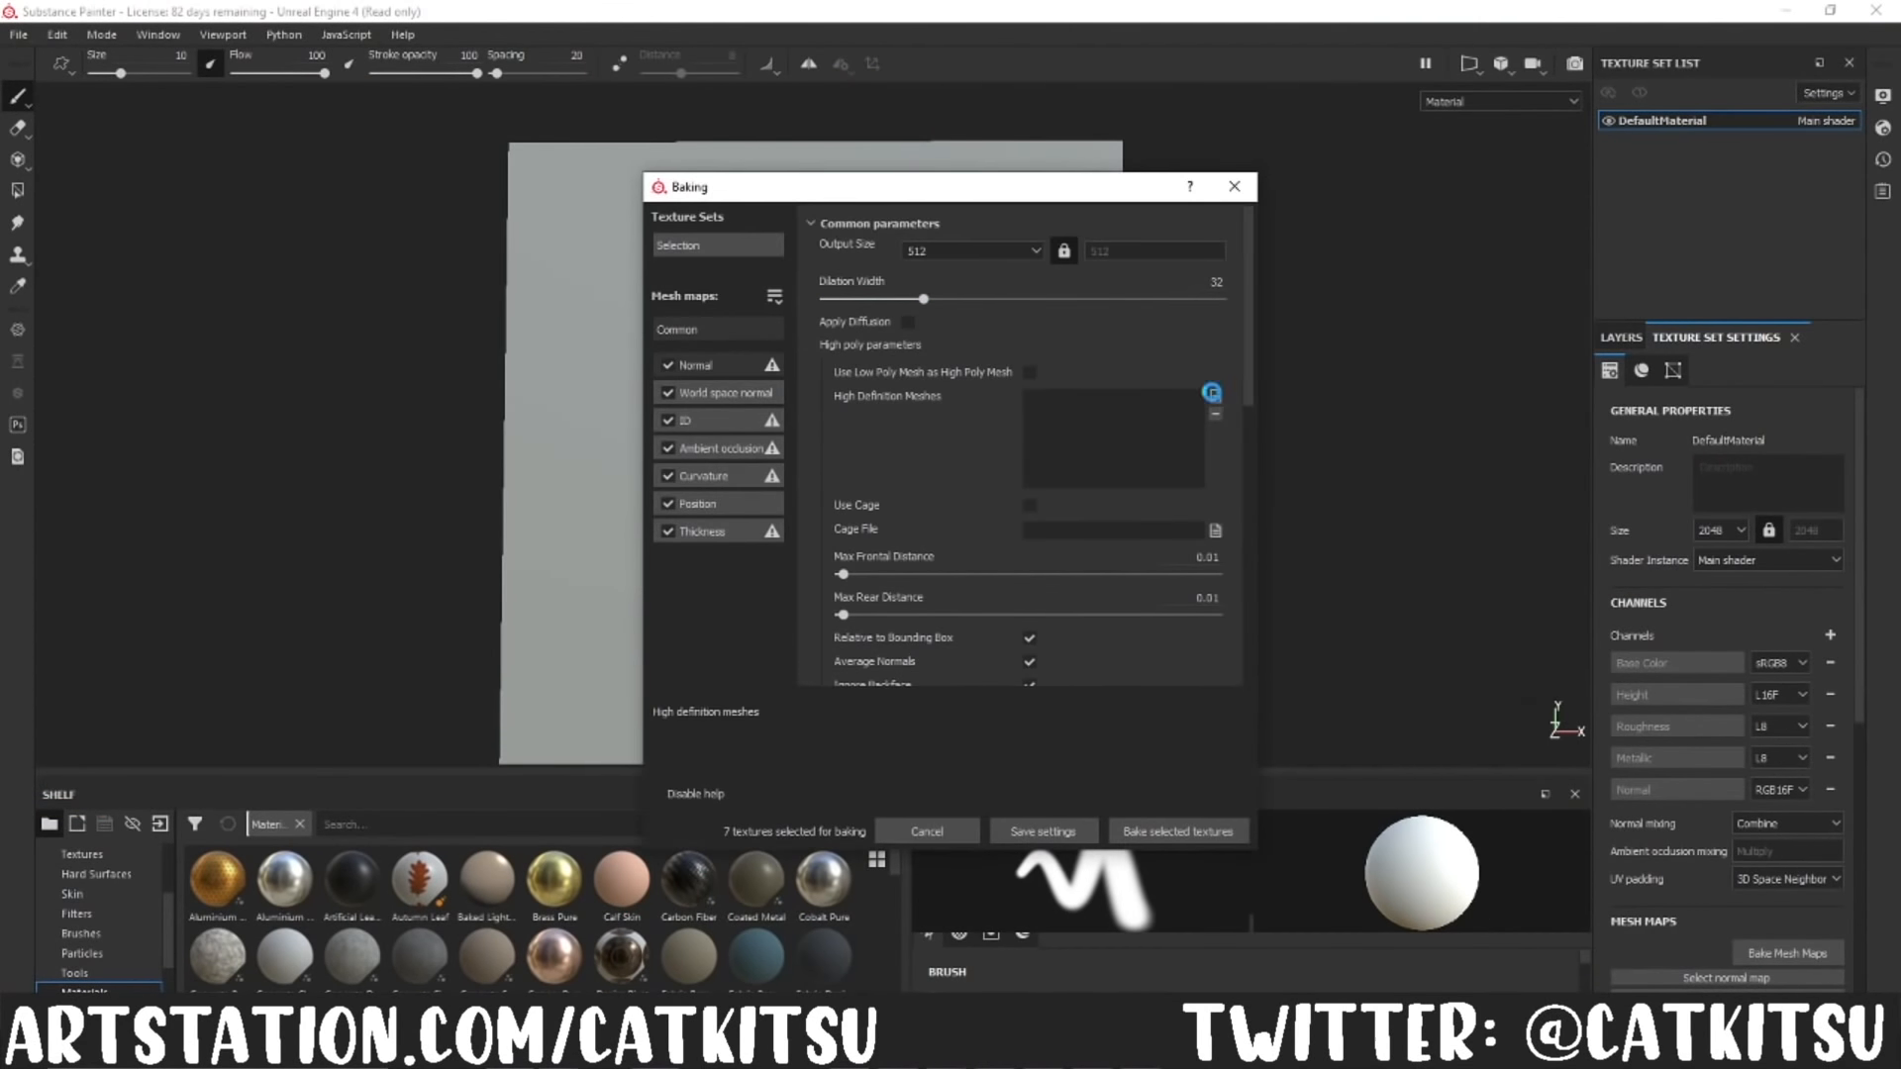
Step: In Substance Painter, load the new leaf high-poly mesh and bake all seven mesh maps at output size 512
left_click(1211, 392)
left_click(1400, 690)
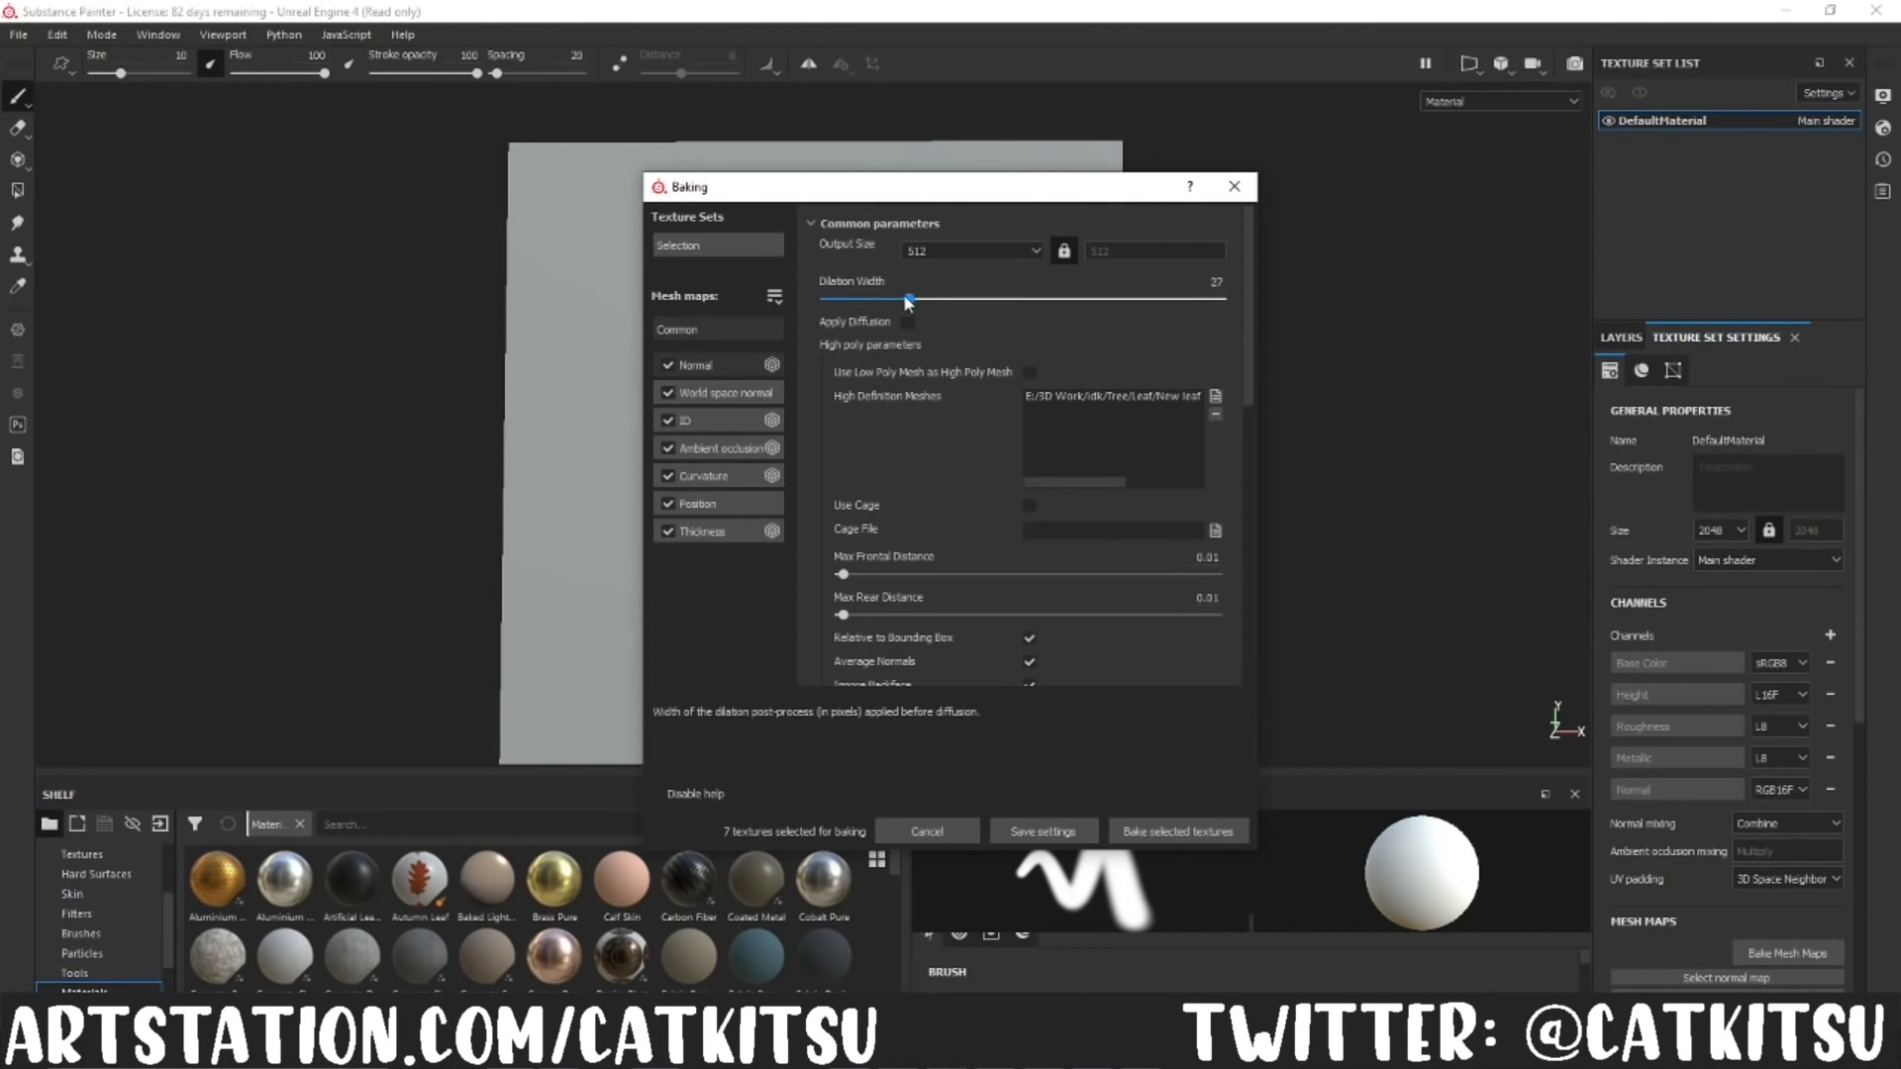
left_click(1178, 832)
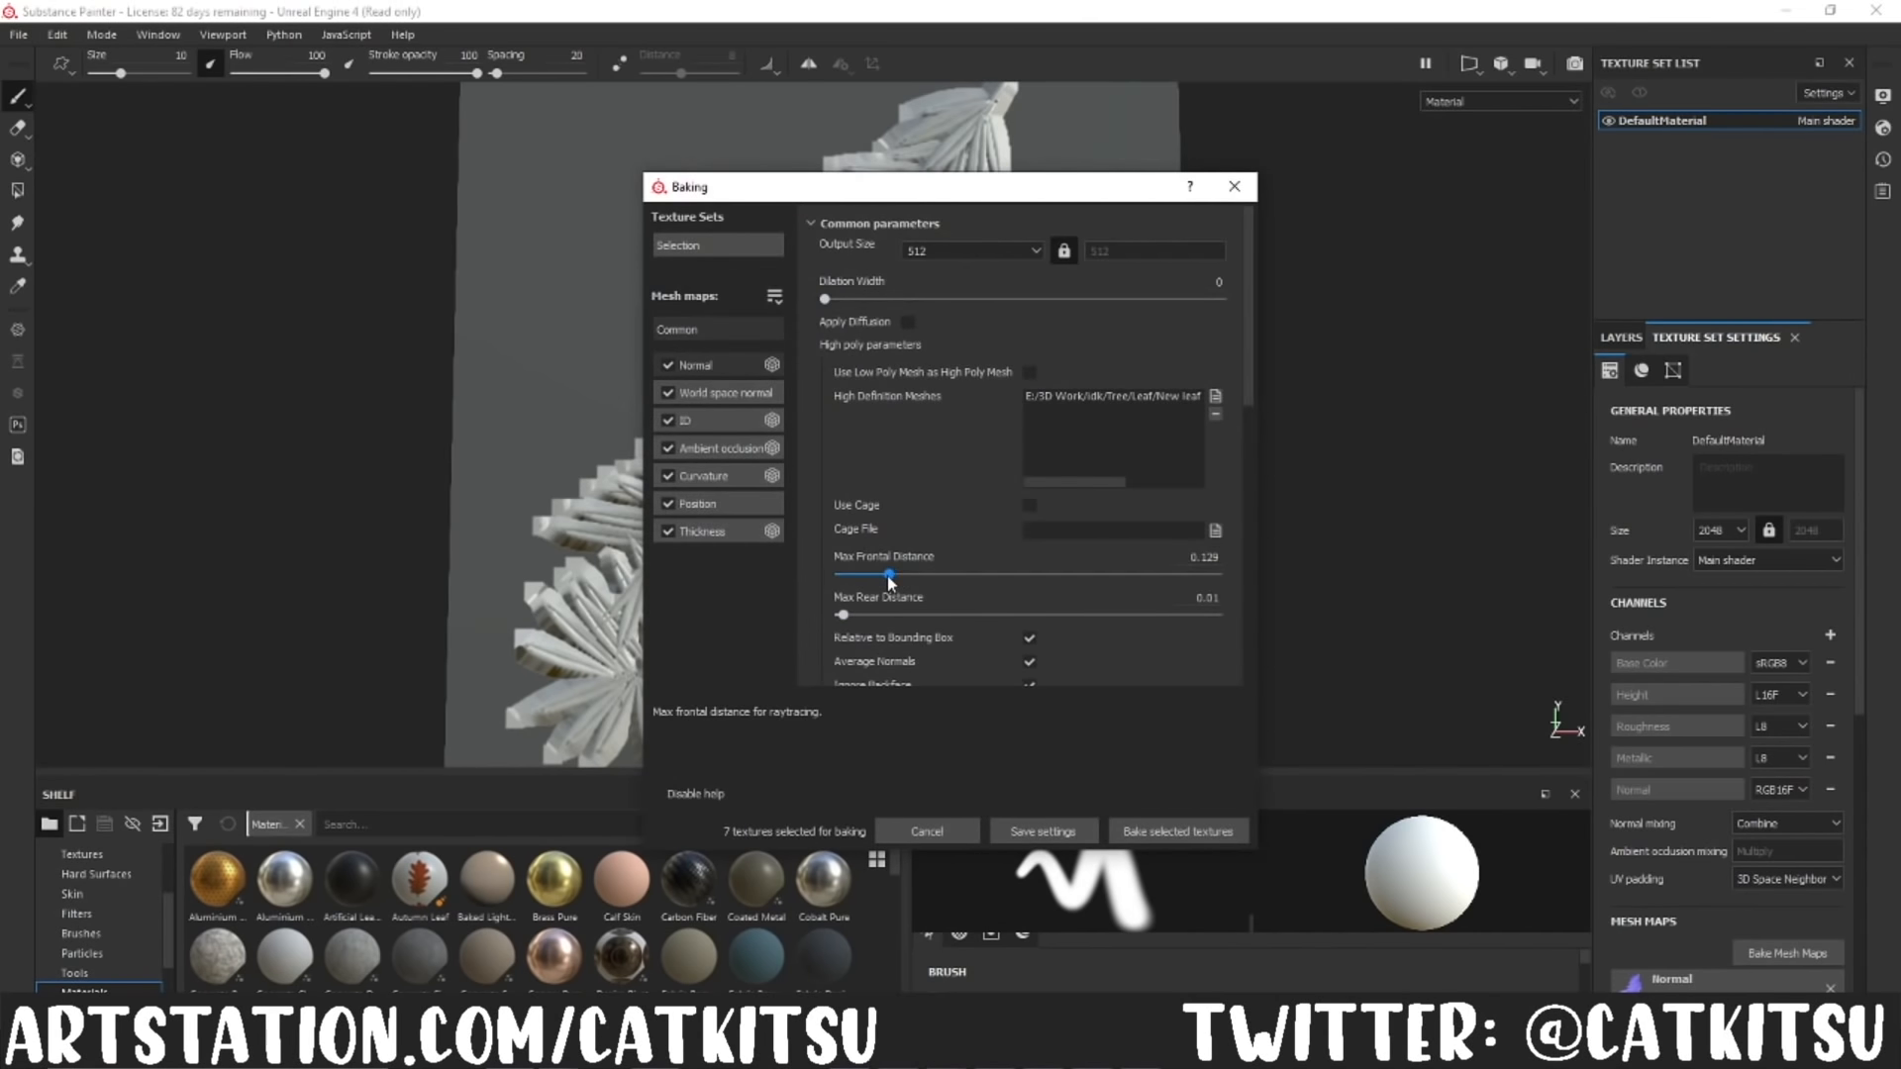
Step: Rebake the leaf plane's mesh maps with a dilation width of 0
left_click(1178, 832)
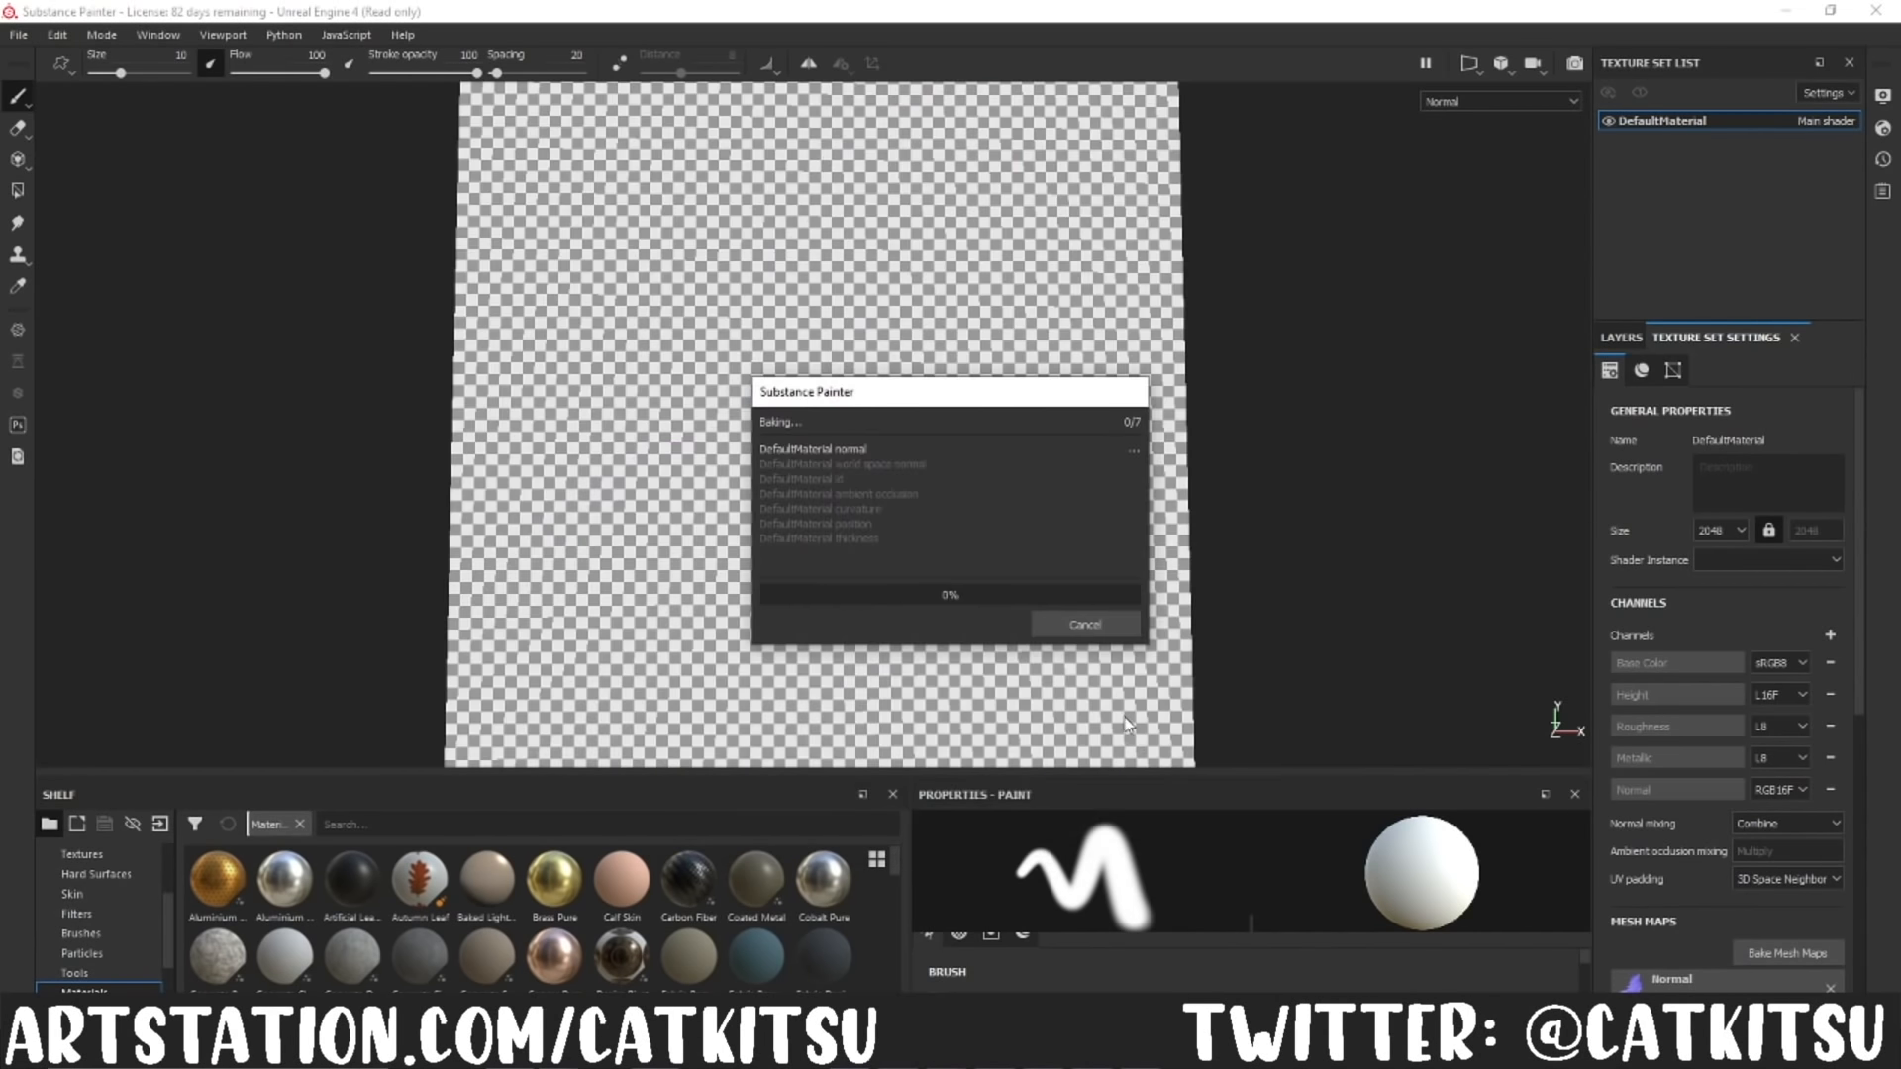
left_click(1097, 628)
left_click_drag(1089, 594, 1091, 639, "alt")
Step: Raise the max frontal distance to about 0.19 and rebake the mesh maps
left_click(1787, 952)
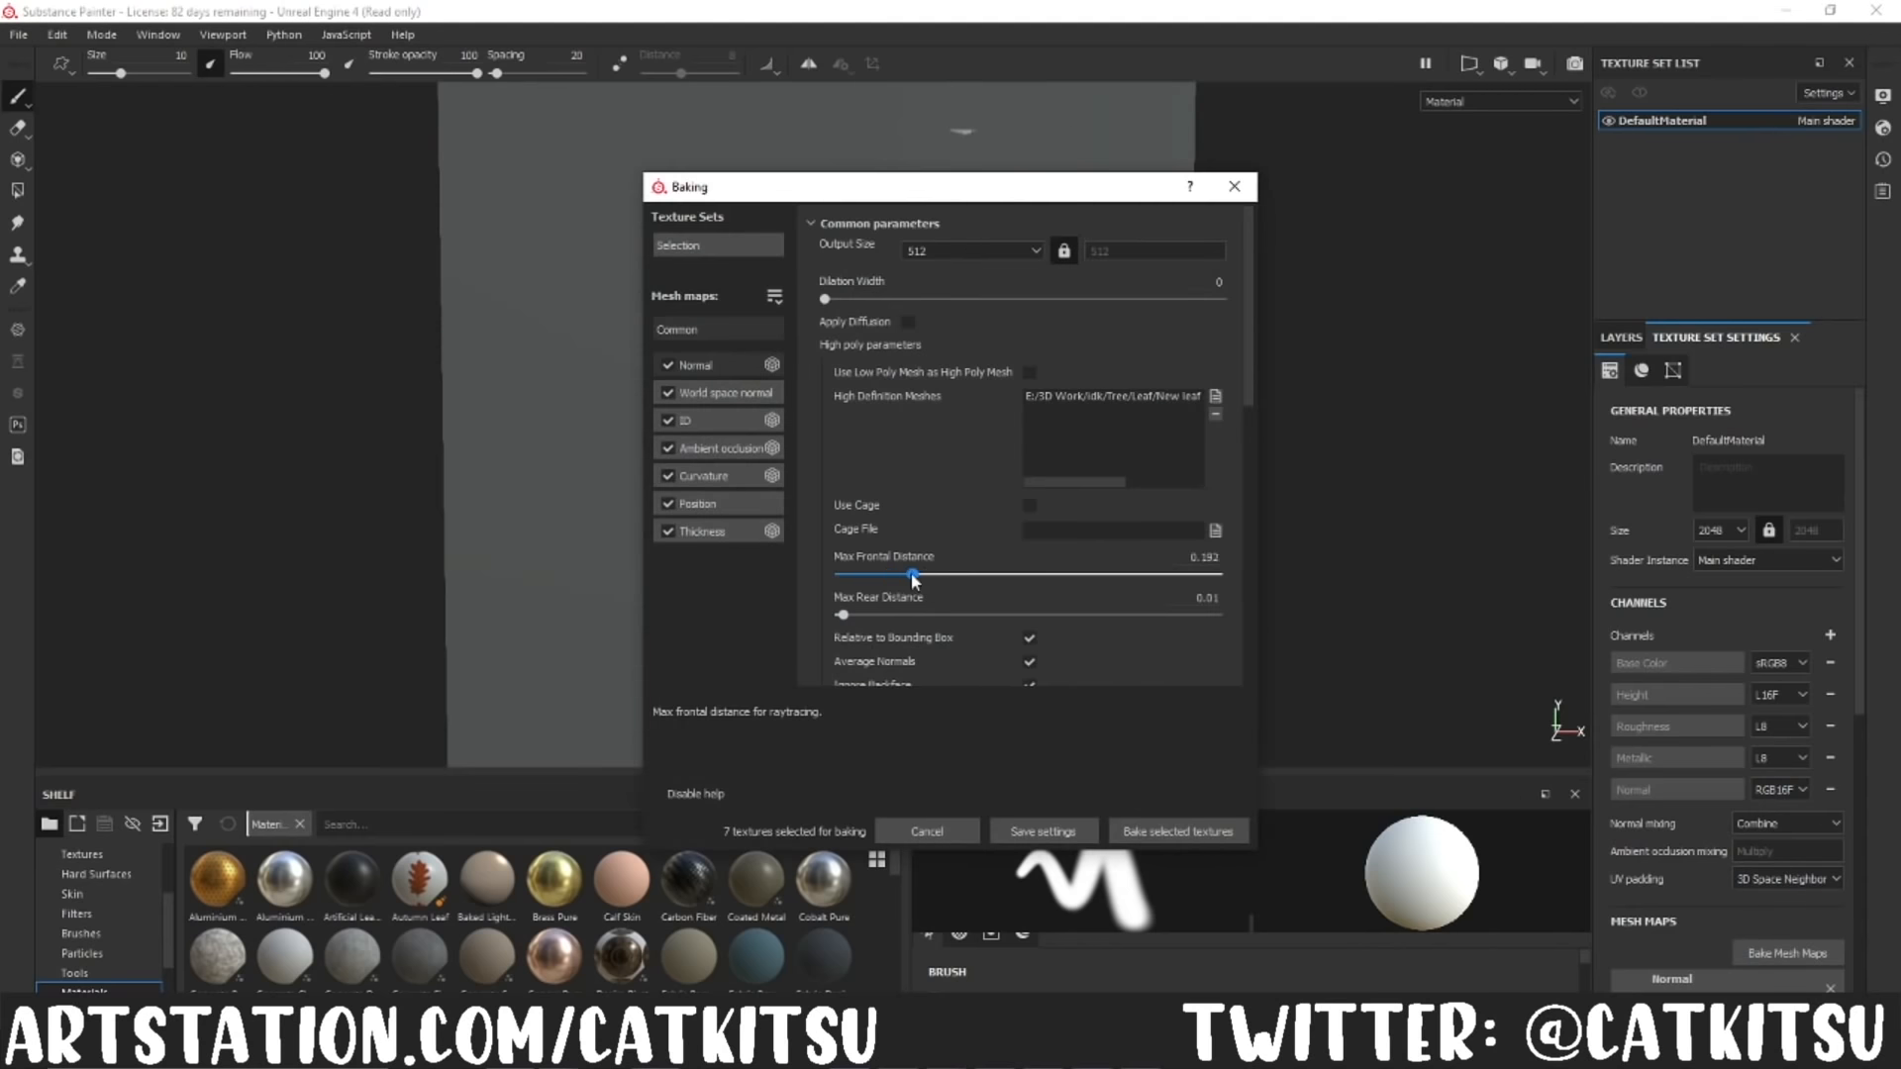
left_click(1167, 829)
left_click(1067, 621)
left_click(1787, 953)
left_click(1183, 829)
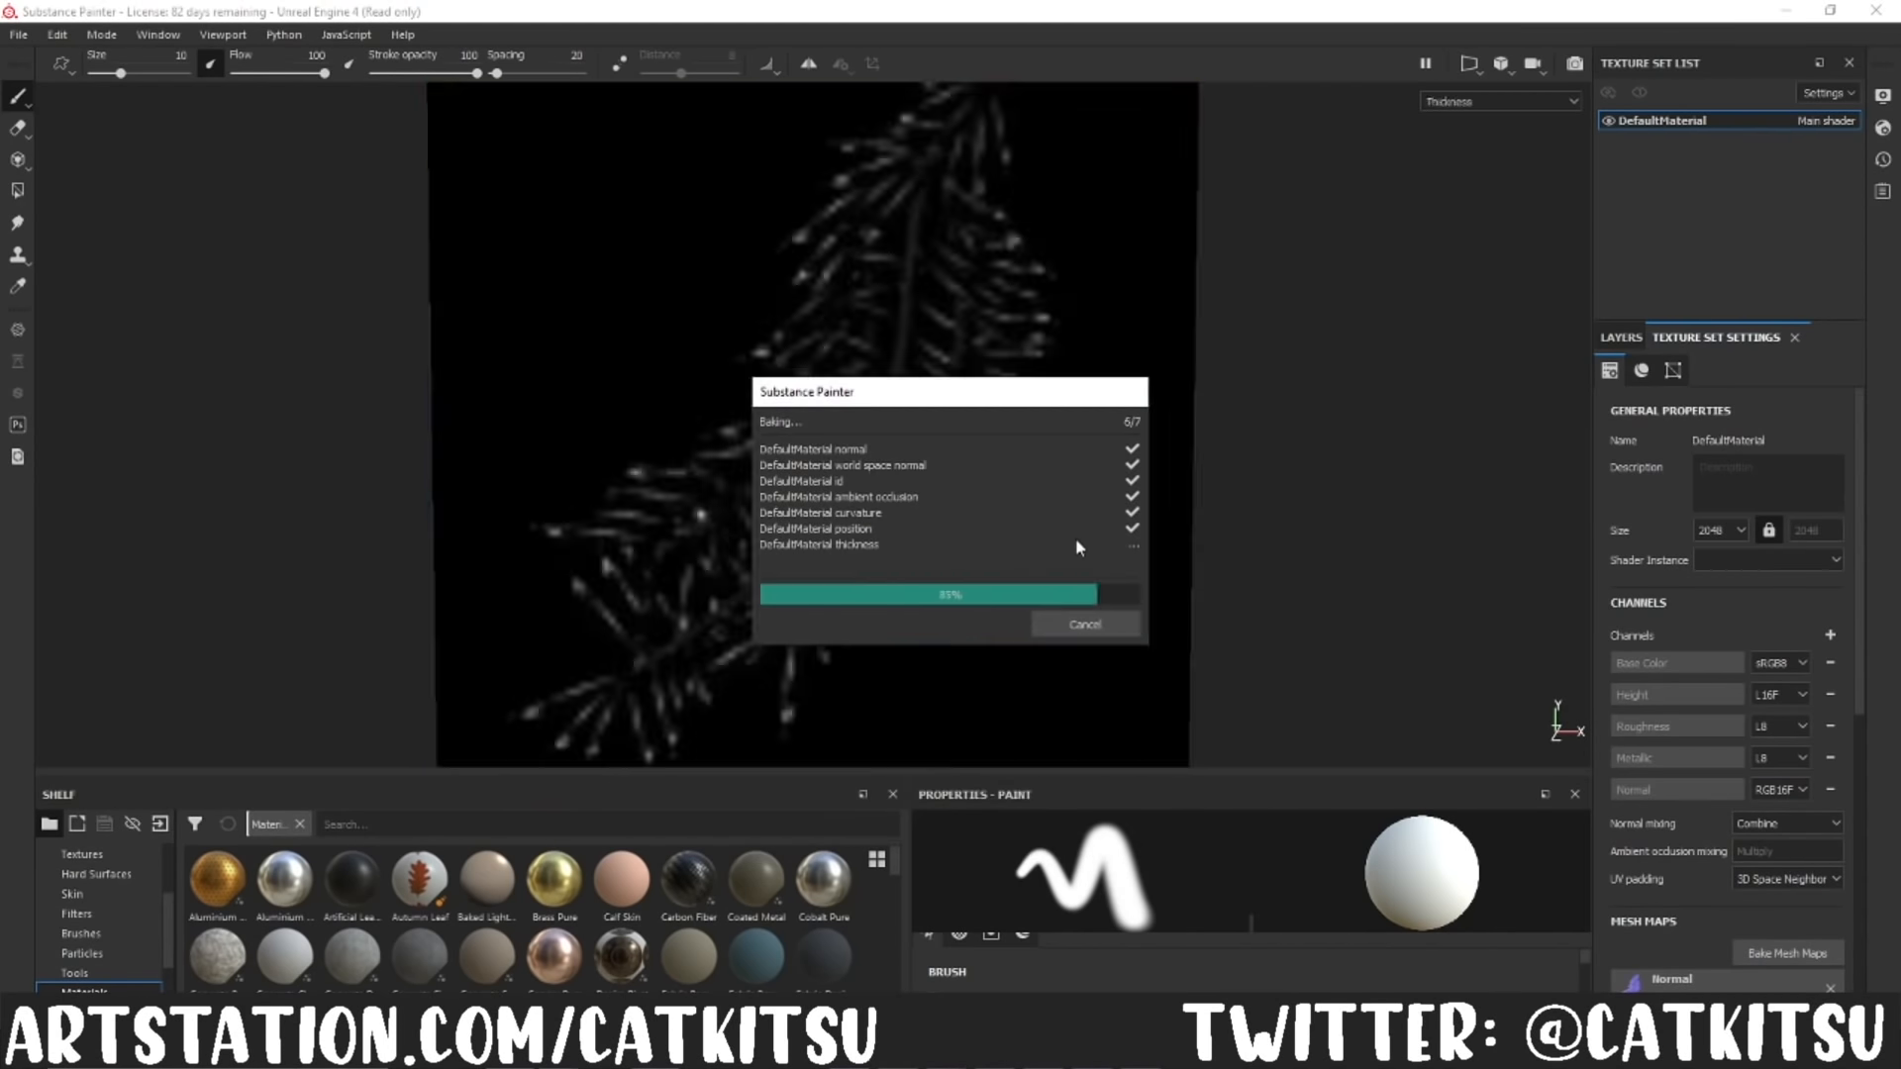
left_click(1092, 622)
Step: Set the max frontal distance to about 0.306 and rebake all seven mesh maps
left_click(1787, 953)
left_click(1184, 830)
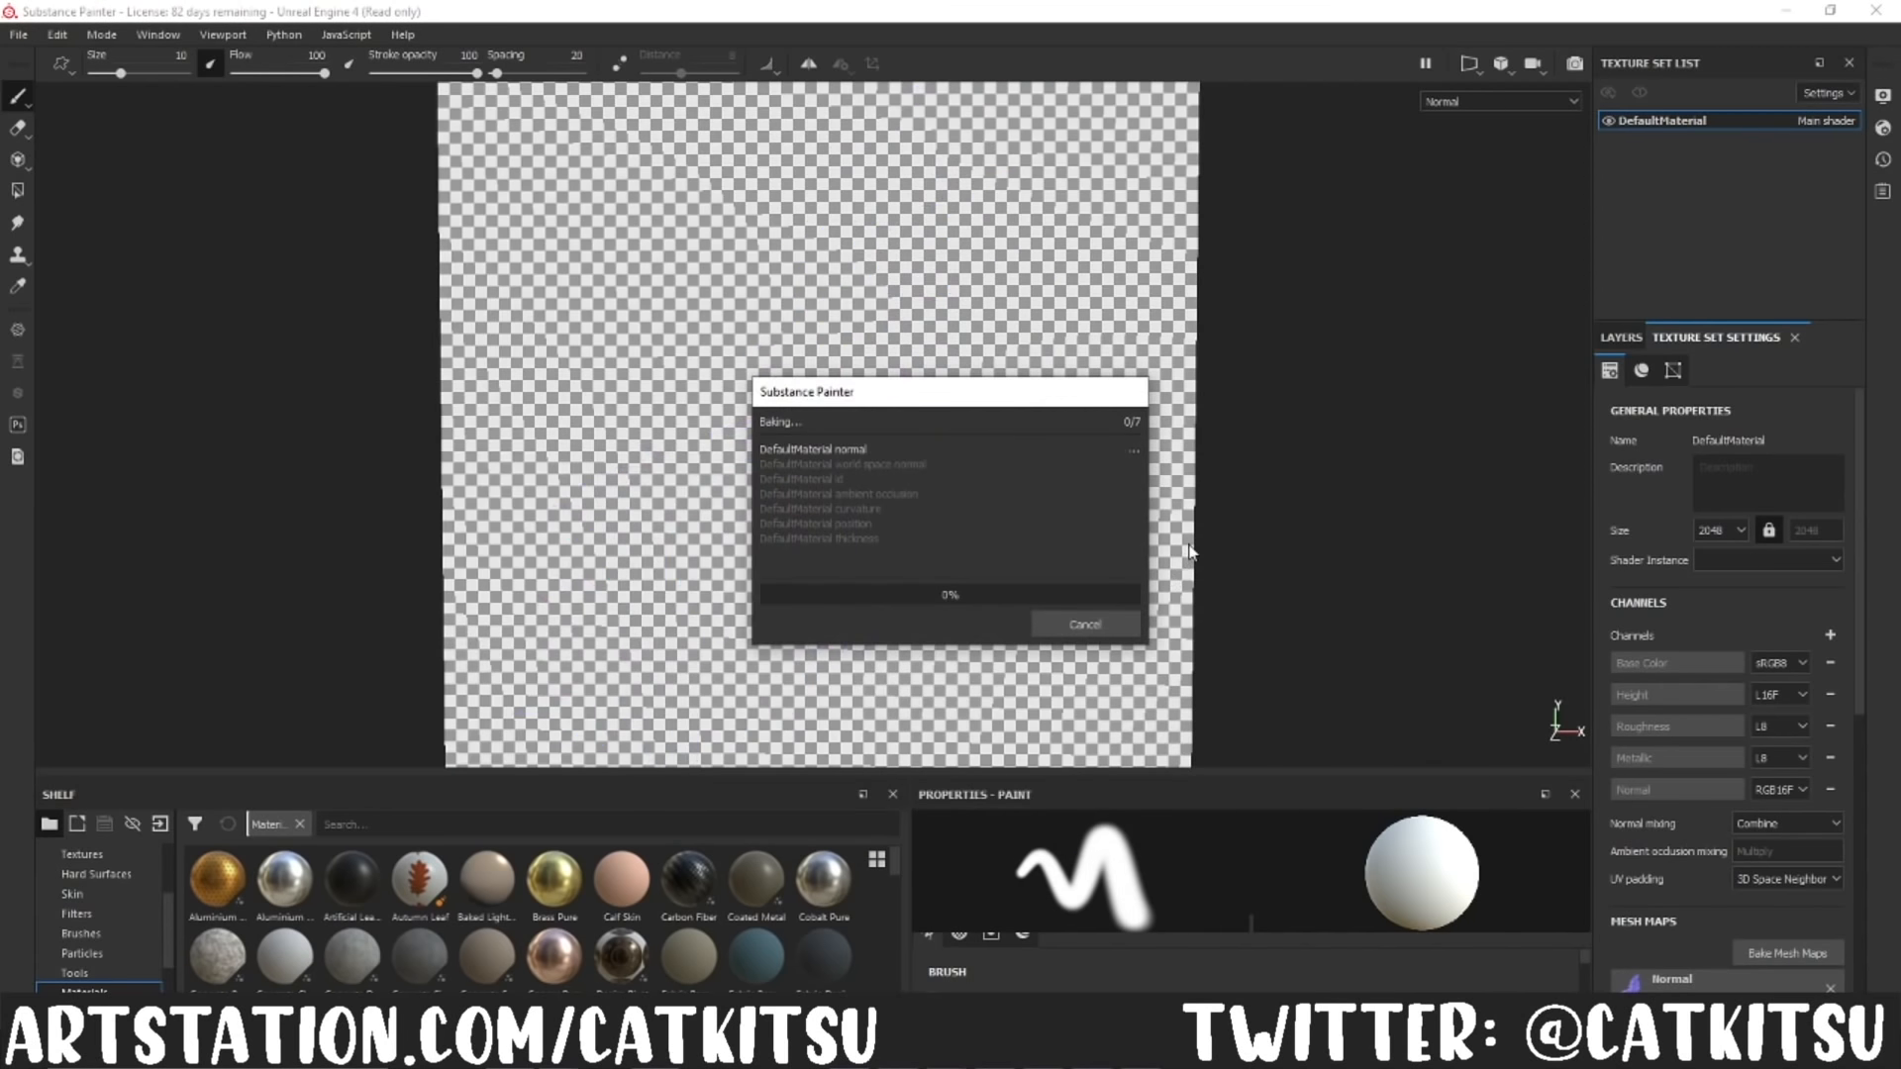
left_click(1088, 624)
left_click(1787, 953)
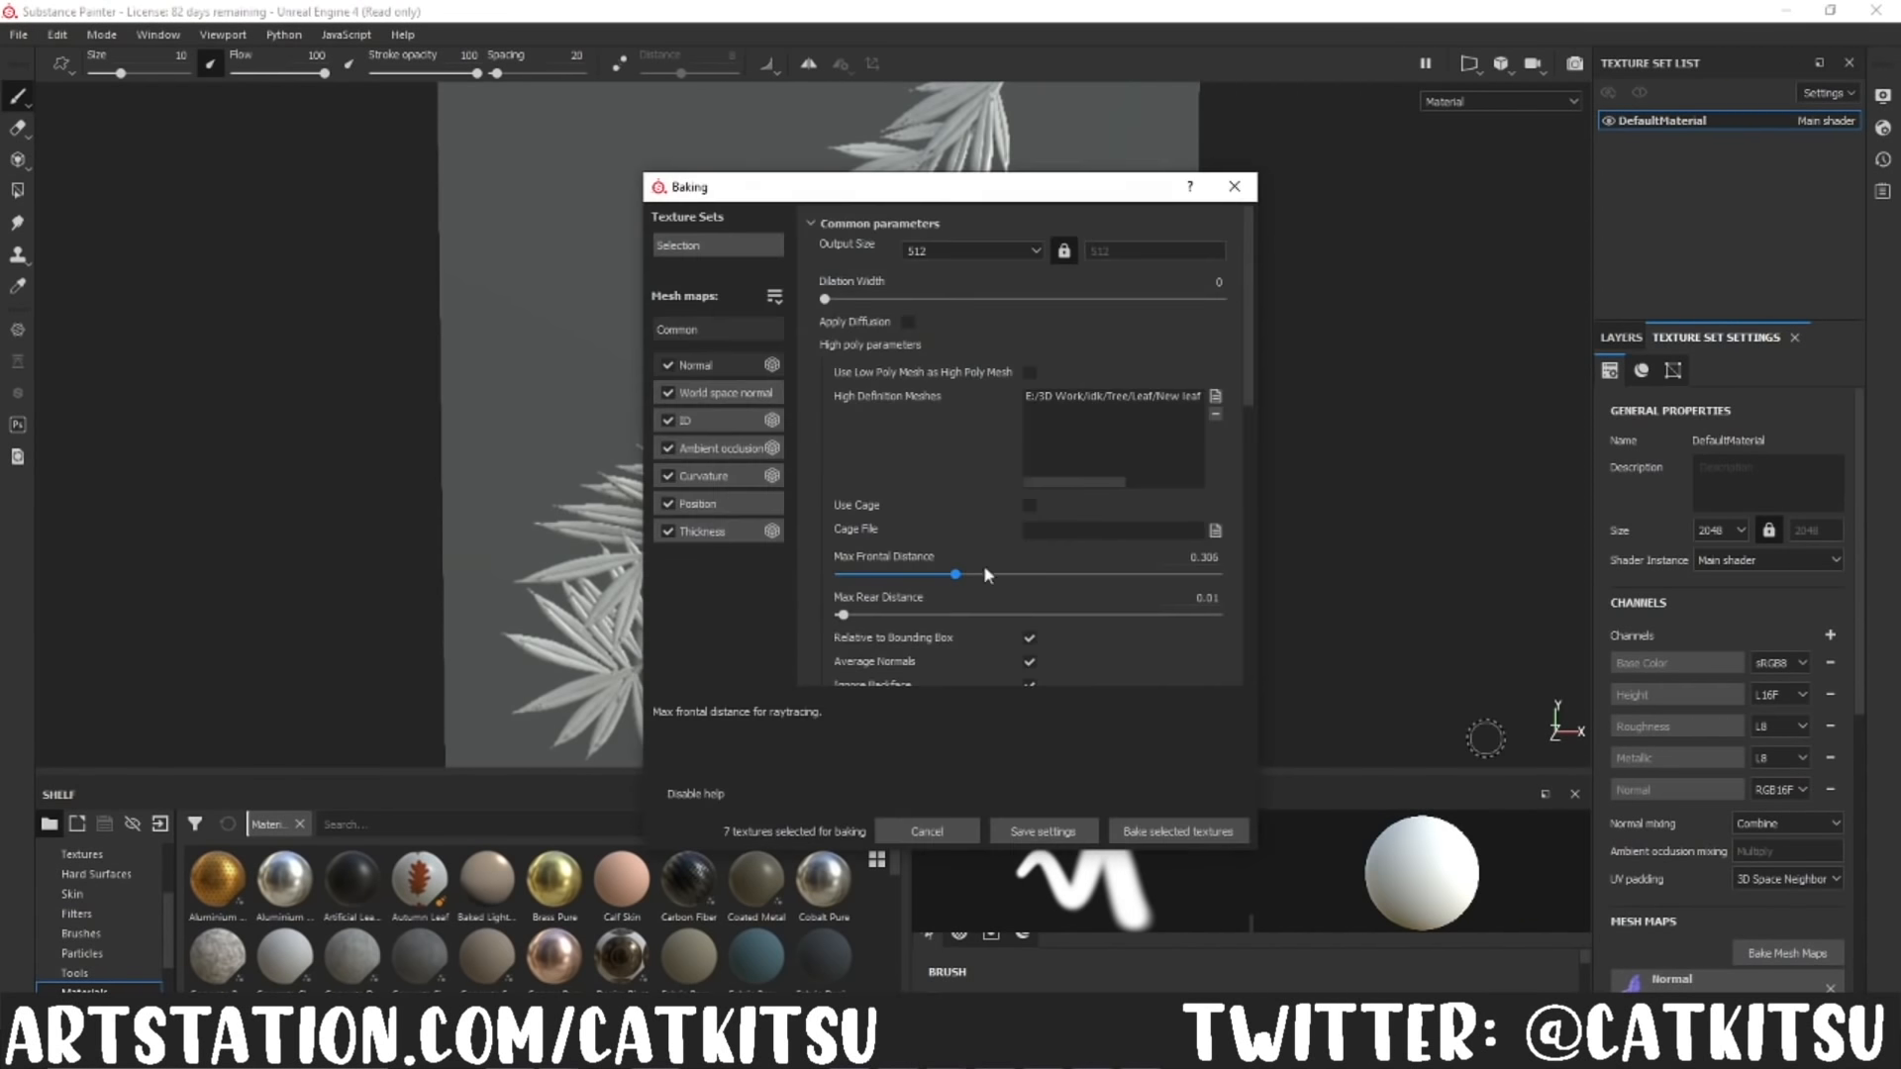
scroll(1020, 446, "down", 3)
left_click(1178, 832)
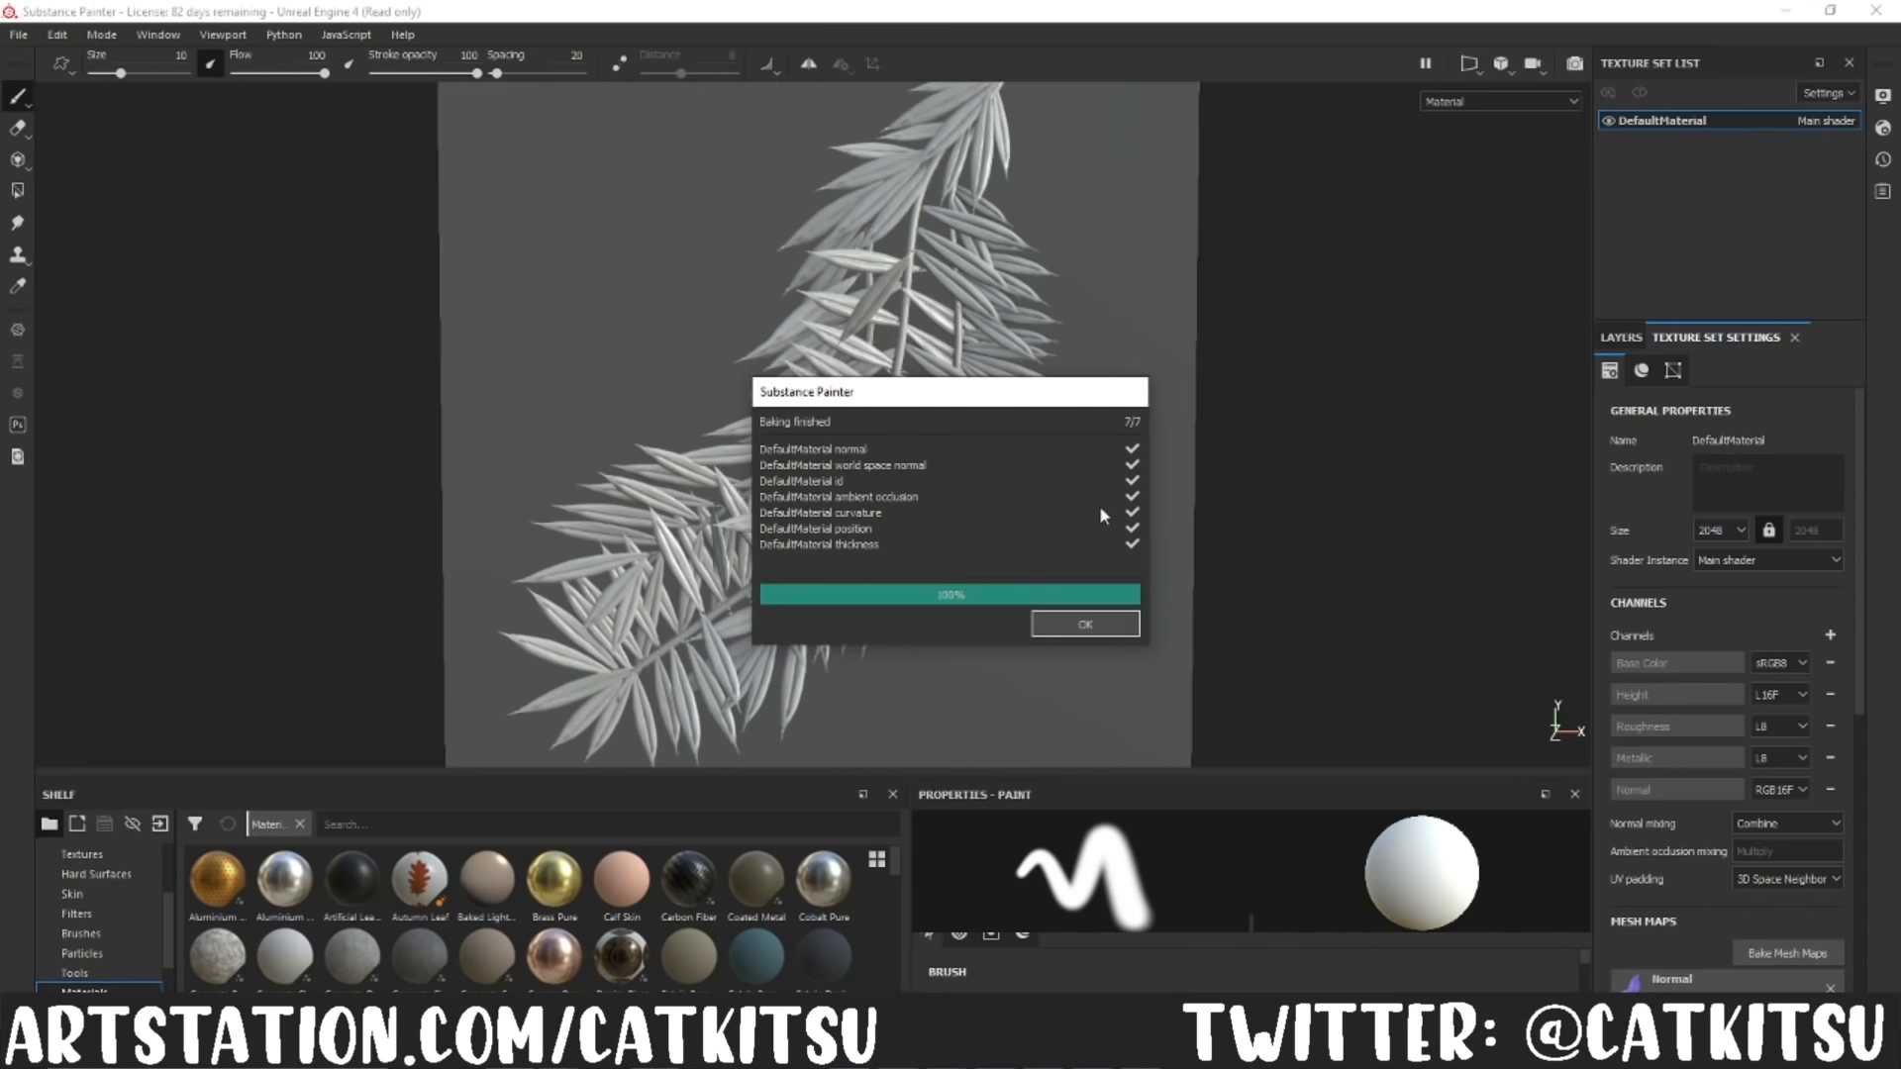
Step: Add a fill layer above Layer 1 on the baked leaf plane
left_click_drag(952, 515, 939, 483, "alt")
scroll(938, 483, "down", 2)
middle_click_drag(939, 483, 840, 468, "alt")
left_click(1620, 341)
left_click(1765, 370)
scroll(1414, 861, "down", 1)
Step: Switch the shader to a PBR metal-rough variant that supports transparency, and add an opacity channel to the texture set
left_click(1883, 127)
left_click(1669, 184)
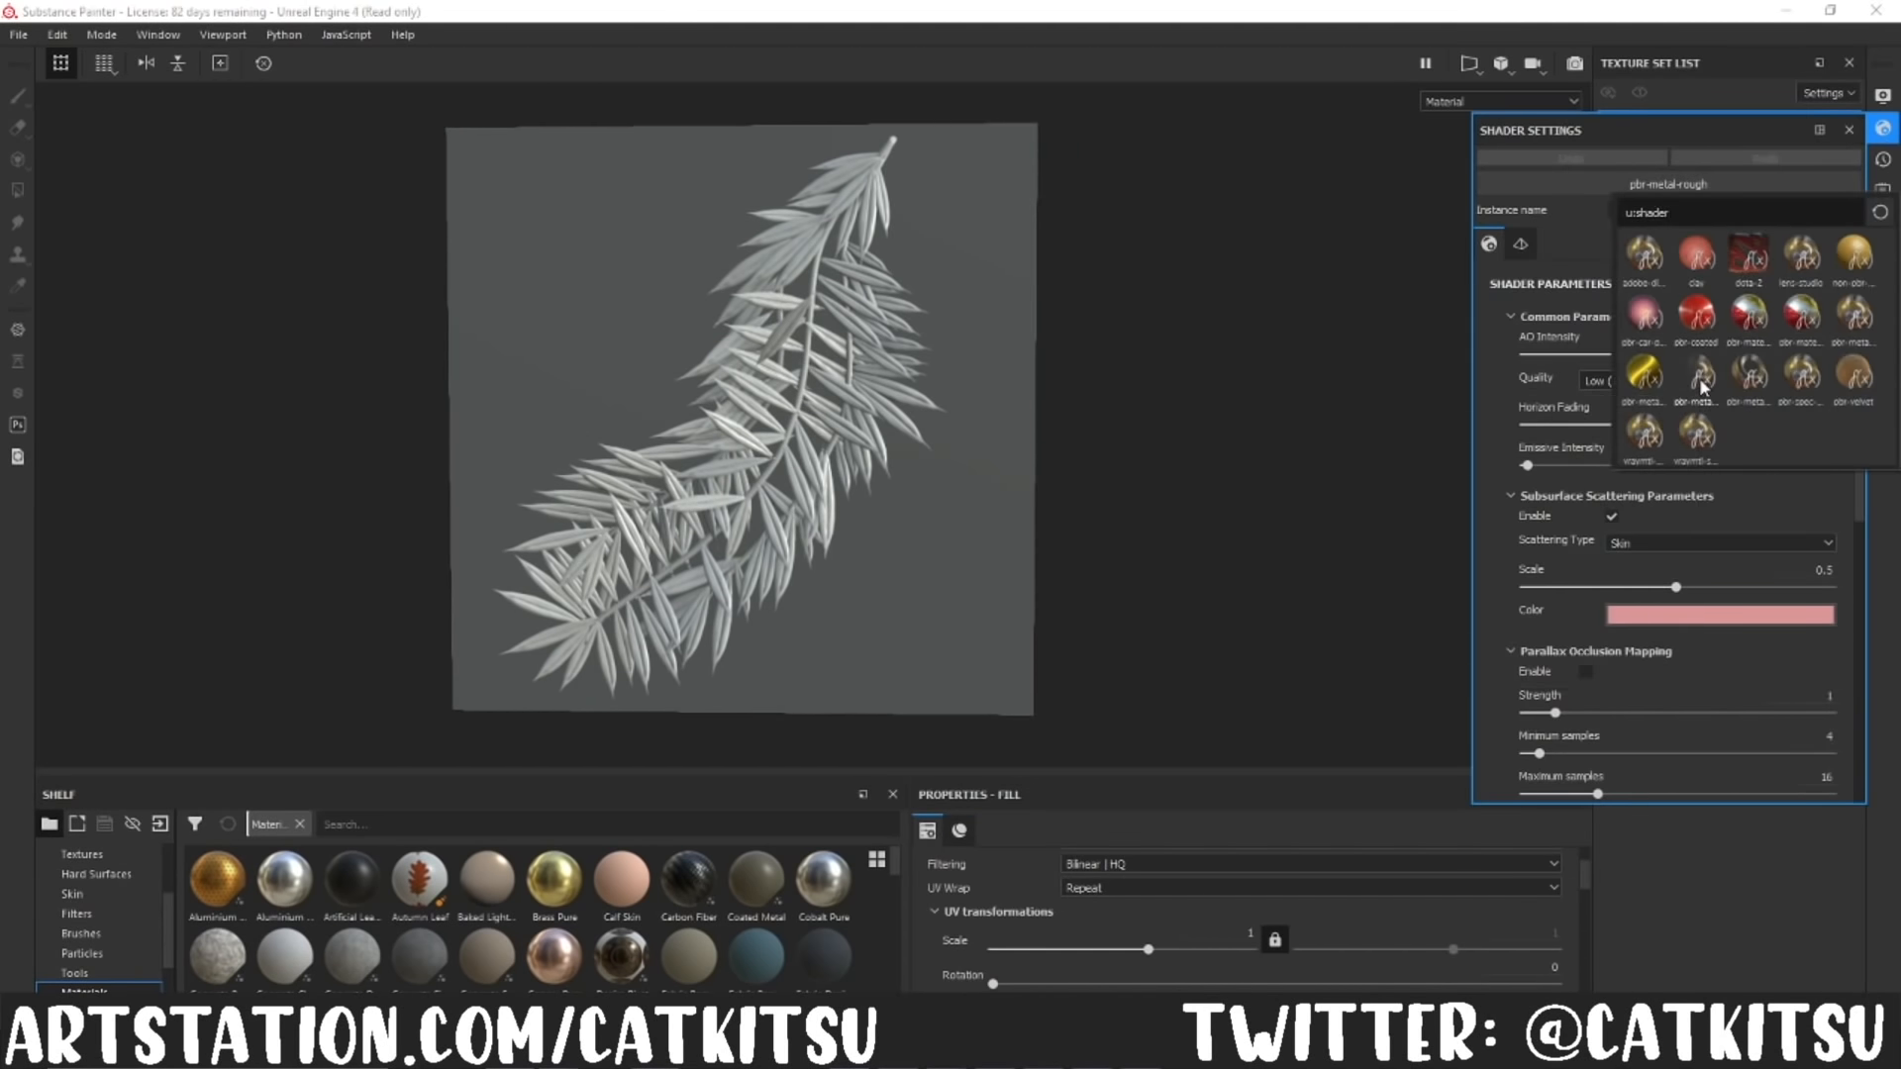
left_click(1700, 381)
left_click(1849, 130)
left_click(1743, 338)
left_click(1833, 638)
left_click(1818, 343)
Step: Limit the first fill layer to its opacity channel and set the opacity to 0
left_click(1622, 338)
scroll(1328, 905, "down", 2)
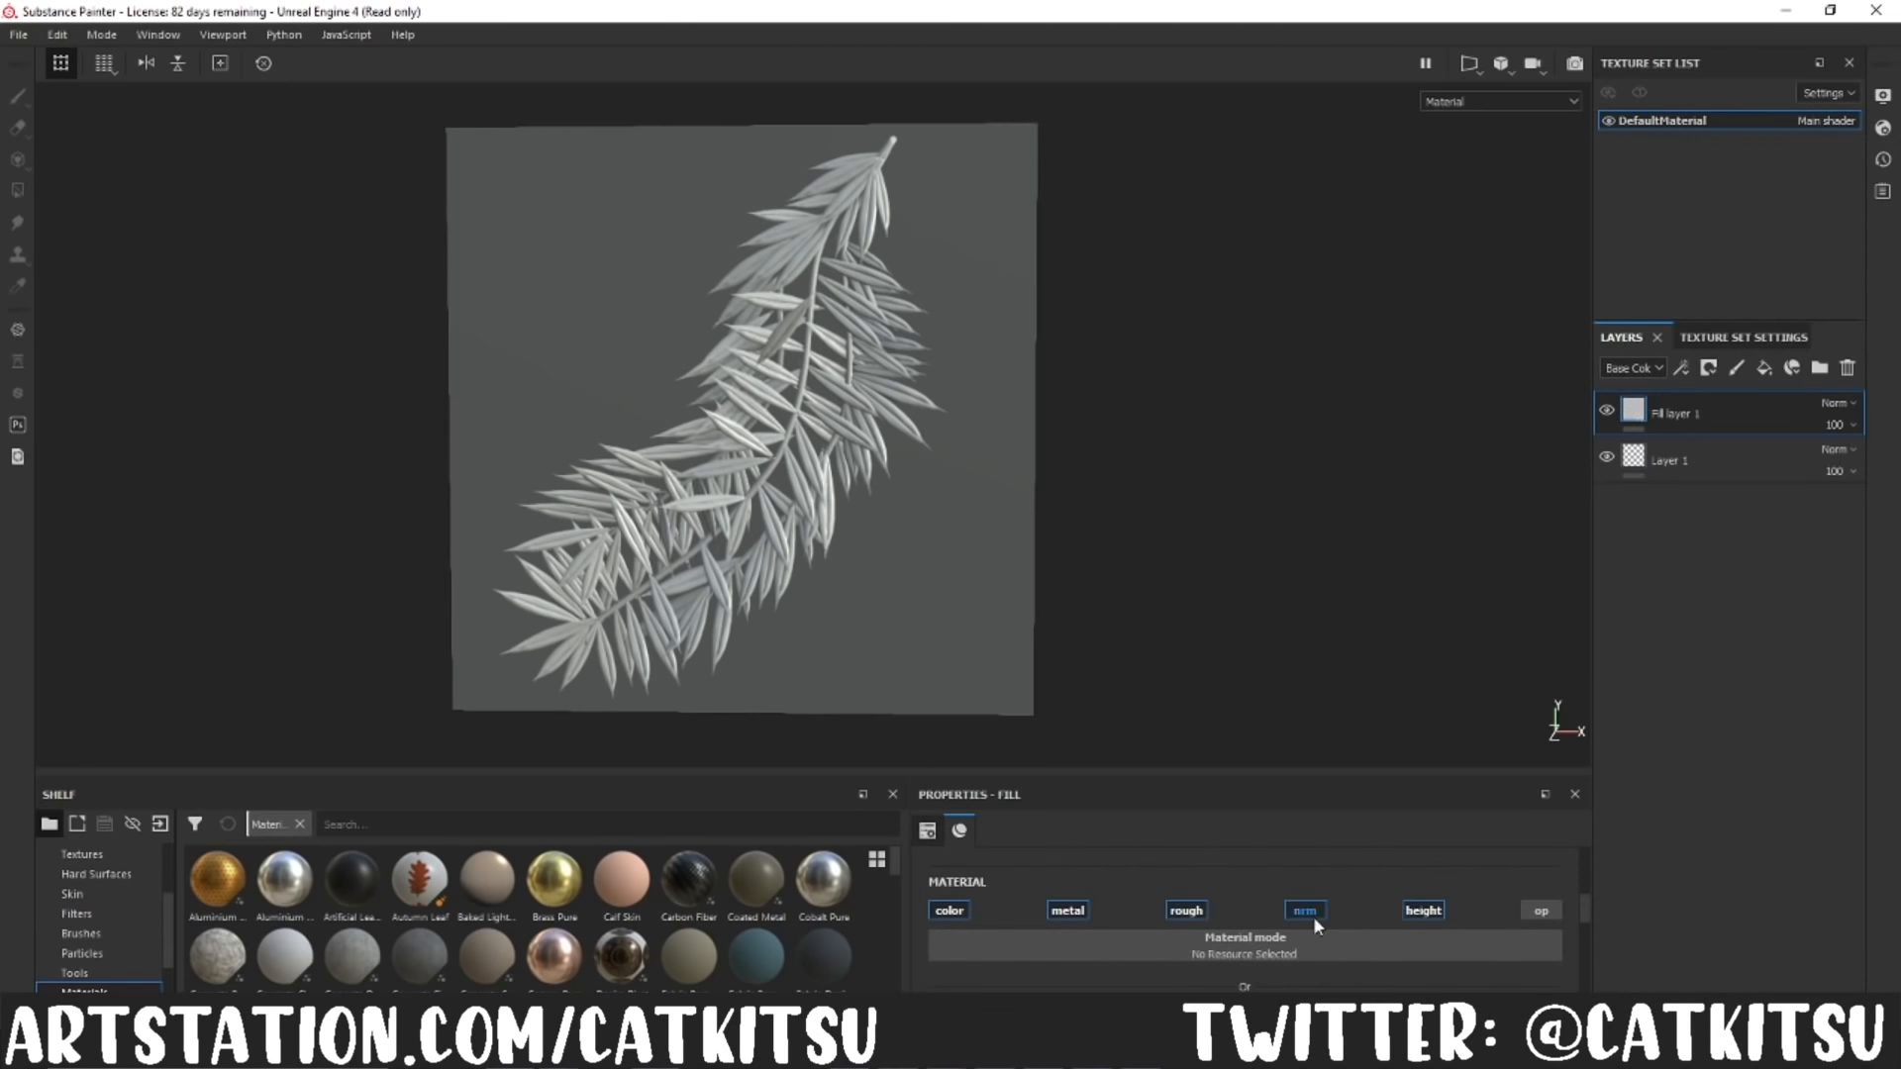
scroll(1531, 925, "down", 2)
scroll(1529, 924, "up", 2)
left_click(1539, 954)
left_click(951, 954)
scroll(1222, 942, "down", 3)
left_click_drag(1214, 976, 800, 958)
Step: Add a second fill layer and turn off its metallic, roughness, normal and height channels, keeping colour and opacity
left_click(1767, 369)
scroll(1392, 936, "down", 2)
scroll(1388, 930, "up", 5)
scroll(1381, 933, "down", 5)
scroll(1243, 959, "up", 4)
left_click(1069, 911)
left_click(1188, 911)
left_click(1307, 911)
left_click(1424, 912)
scroll(1409, 975, "down", 3)
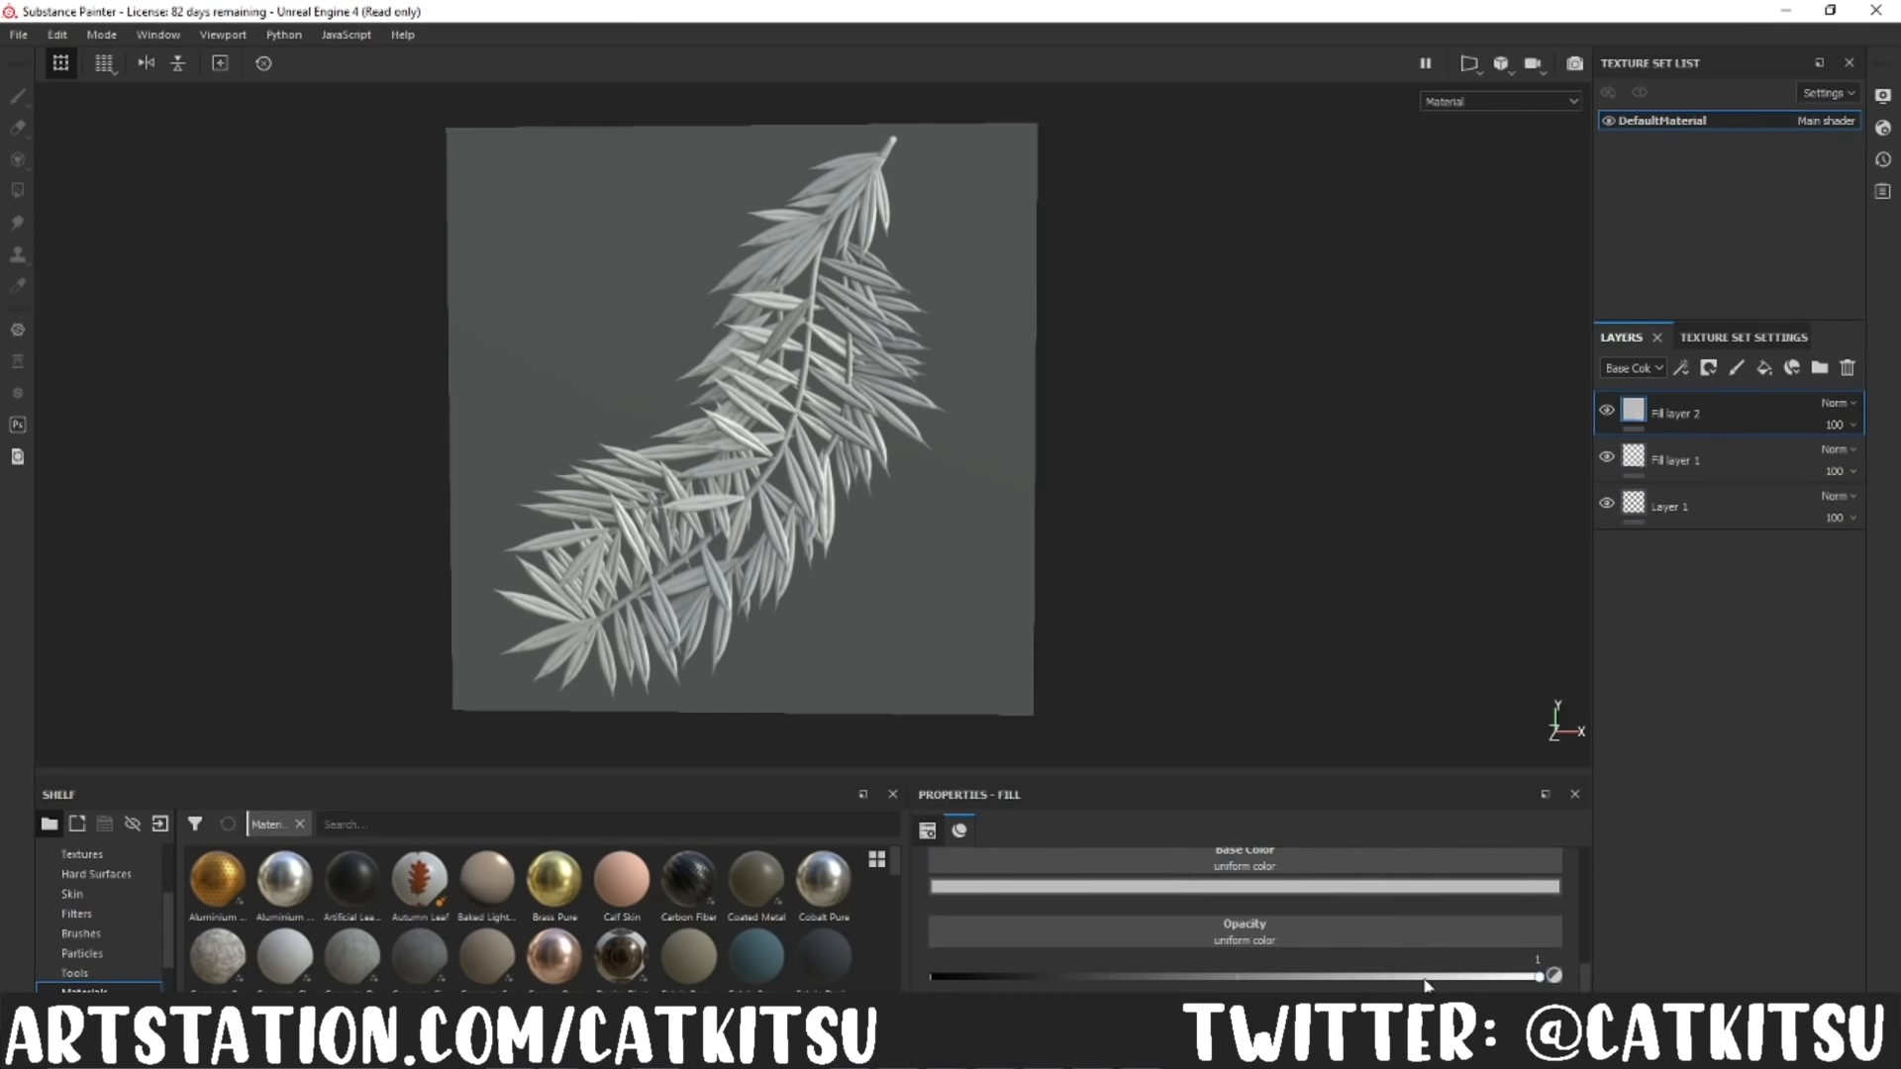
Step: Give the second fill layer a dark leaf-green base colour
left_click(1120, 948)
left_click_drag(1295, 896, 1300, 859)
left_click(1371, 839)
left_click(1507, 810)
scroll(1515, 871, "up", 4)
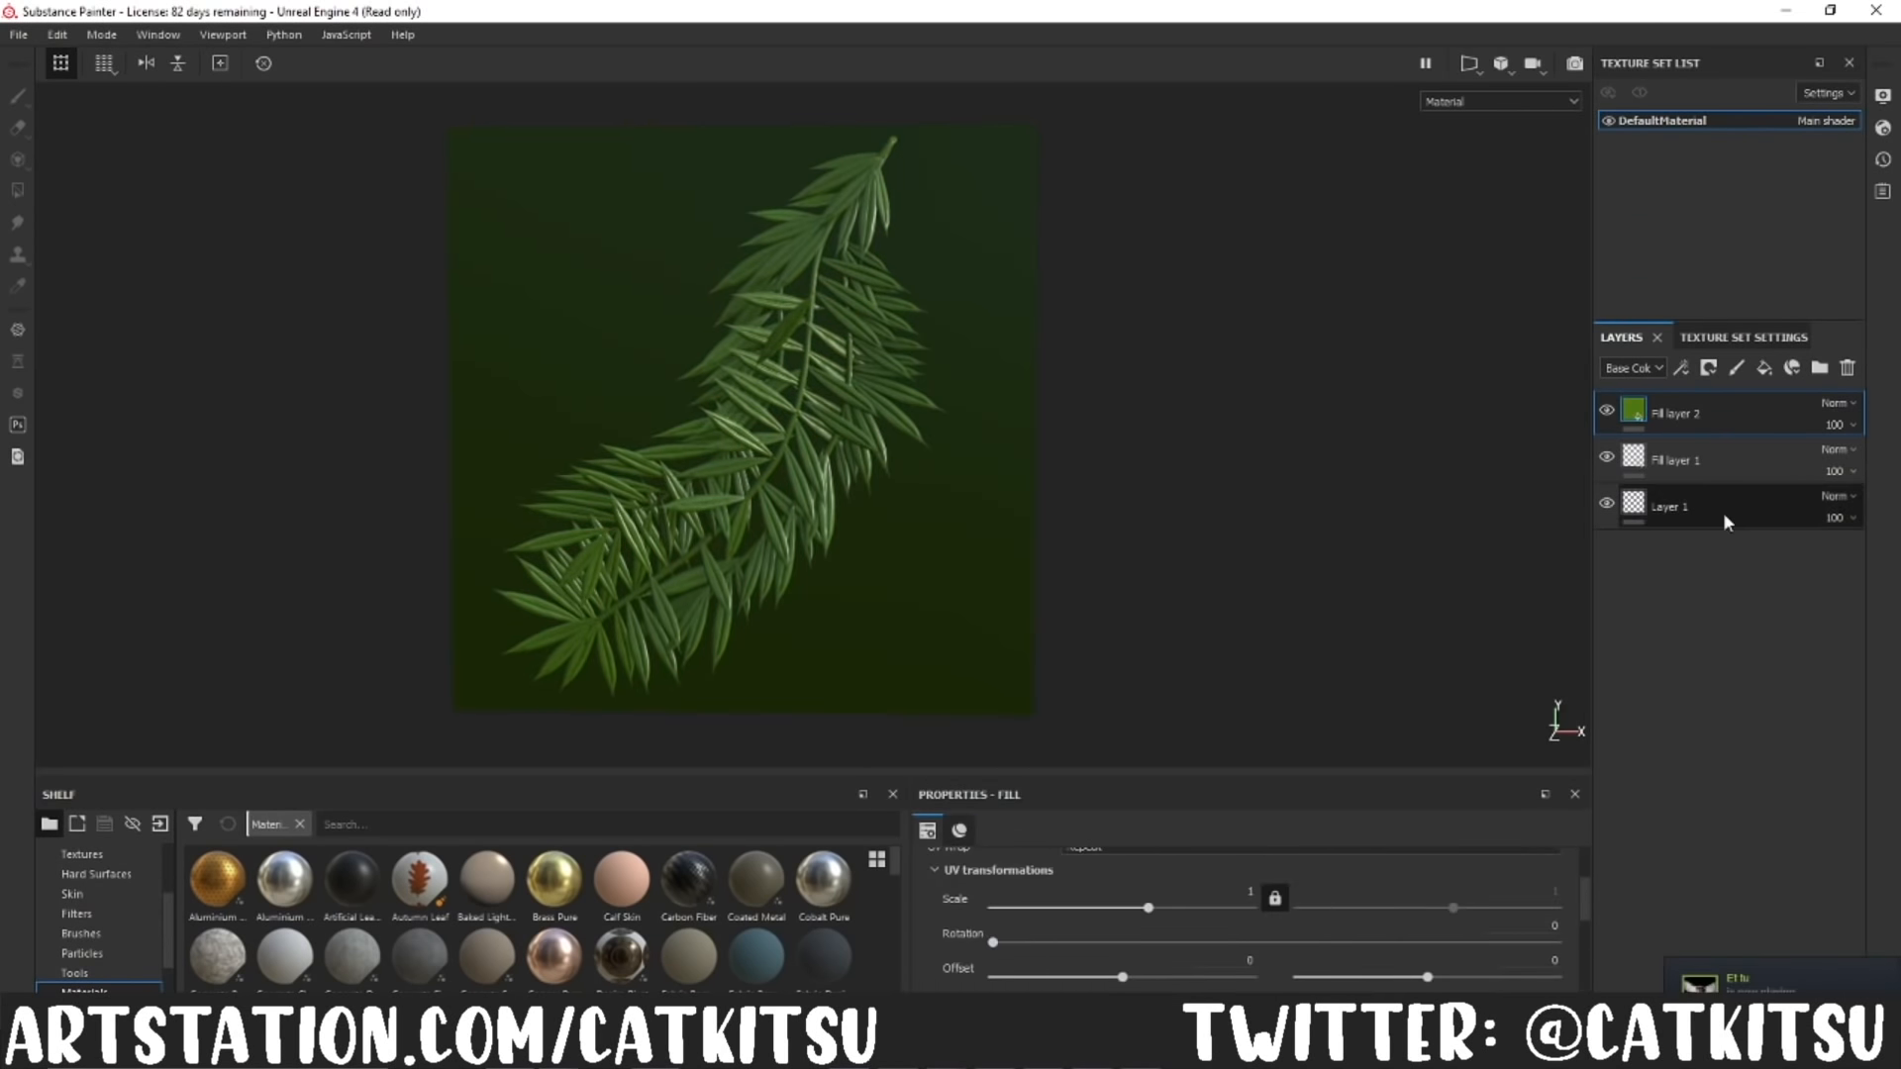
scroll(1485, 892, "down", 3)
left_click_drag(1156, 650, 1178, 630, "alt")
Step: Mask the green fill layer with a color selection of the leaves' ID colour
right_click(1664, 413)
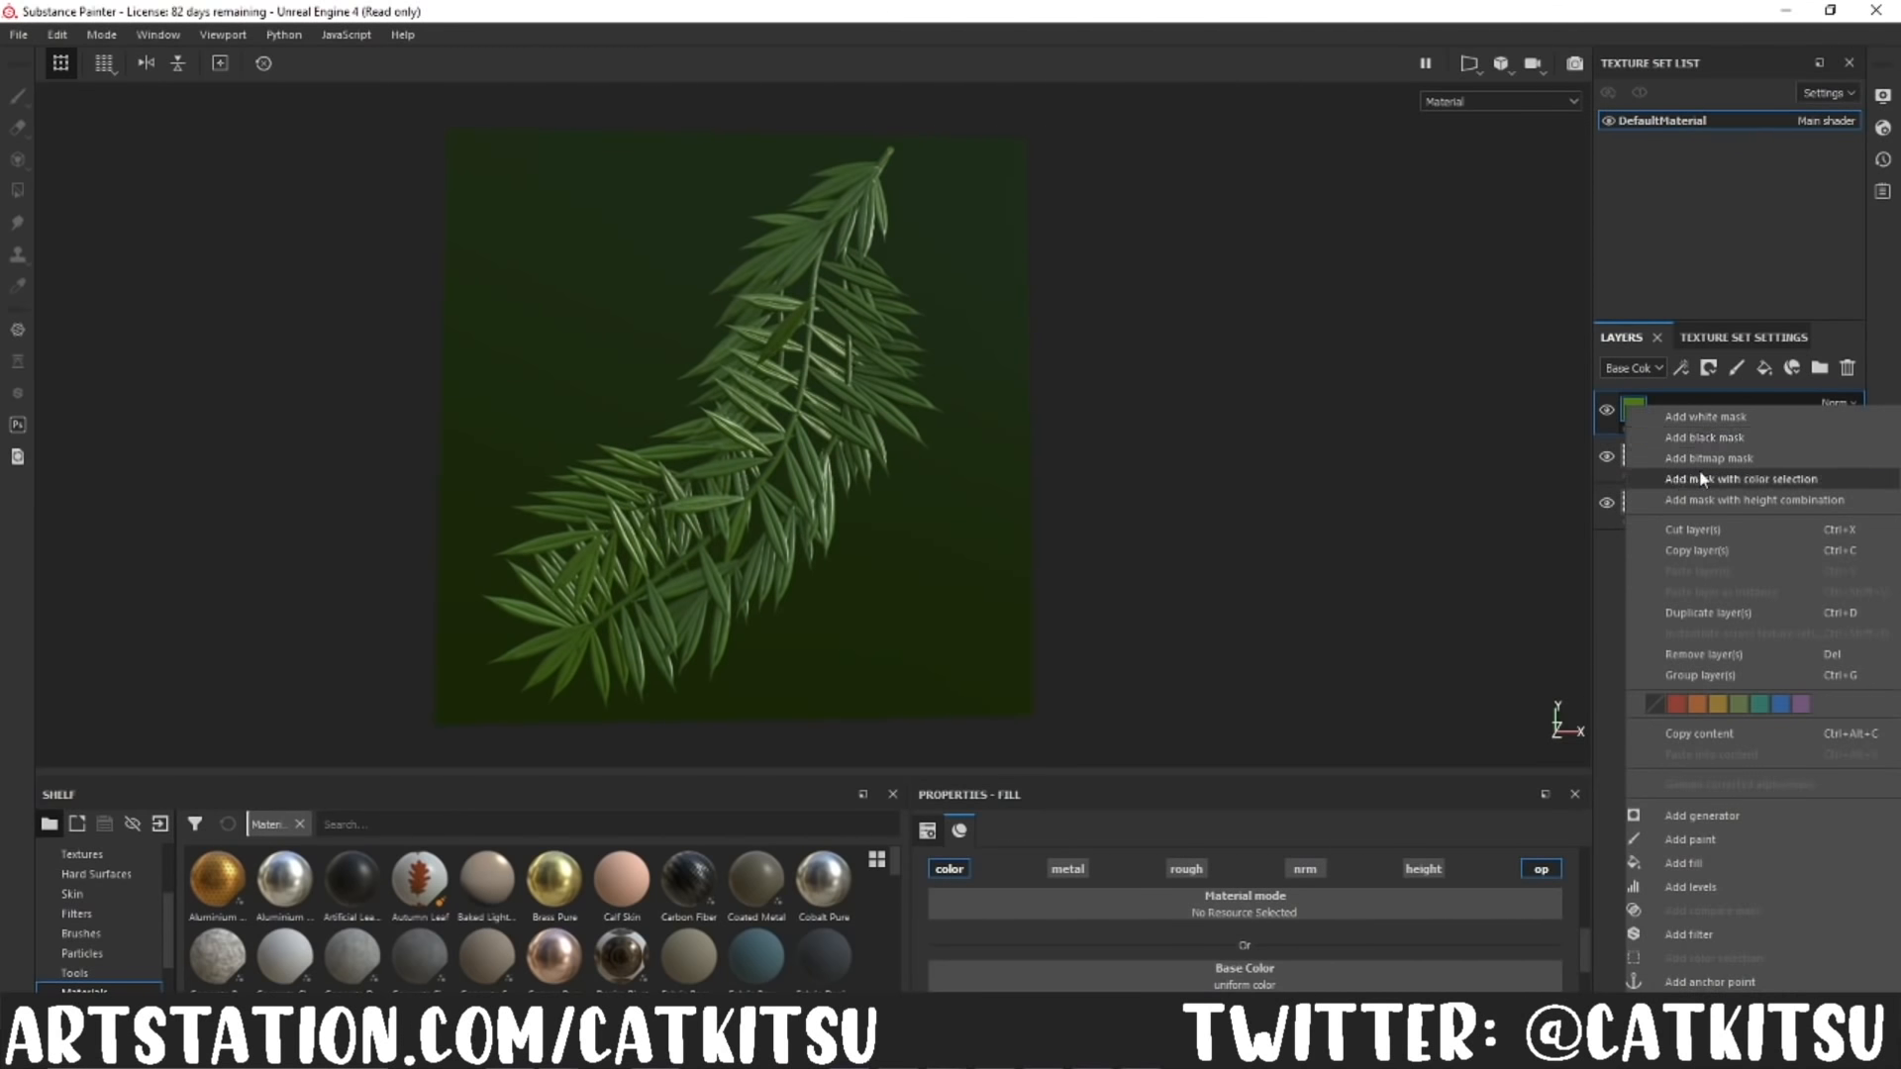
left_click(1704, 476)
left_click(1528, 984)
left_click(876, 440)
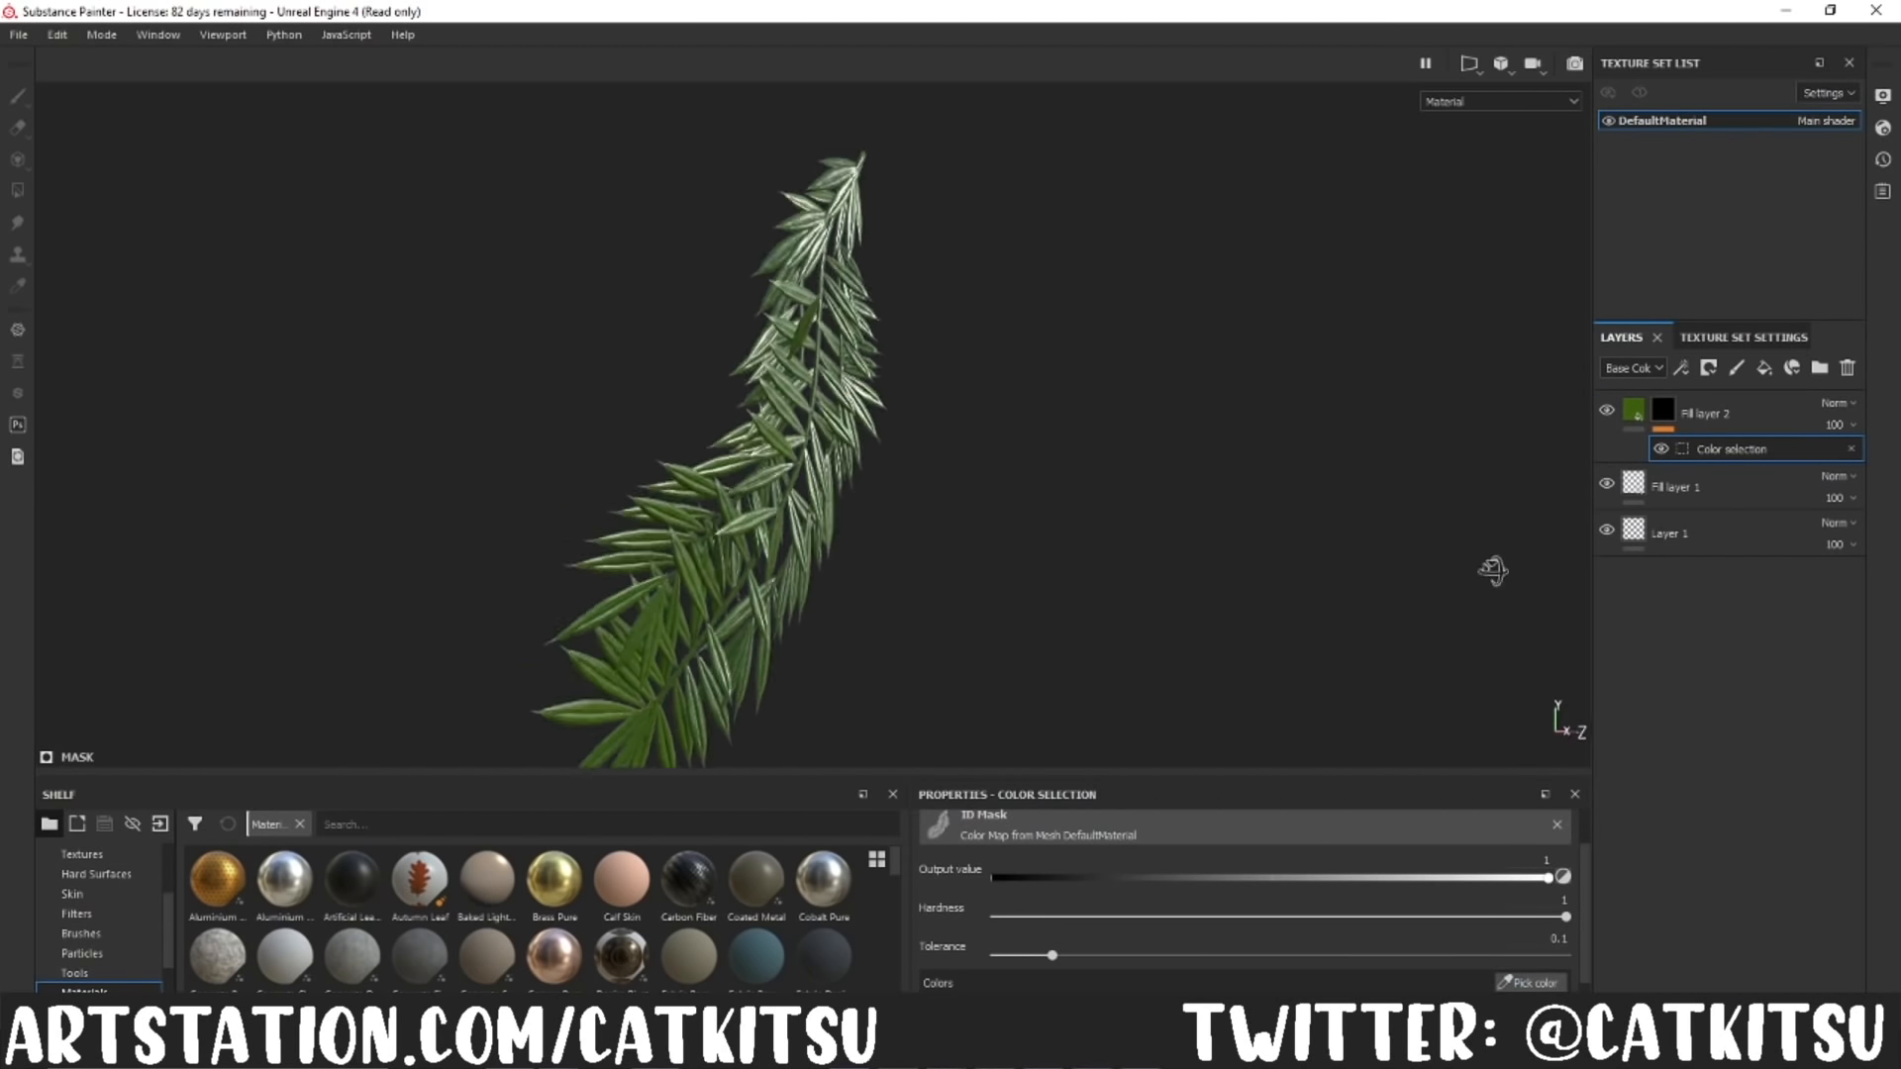
left_click_drag(1002, 524, 953, 461, "alt")
scroll(953, 450, "up", 5)
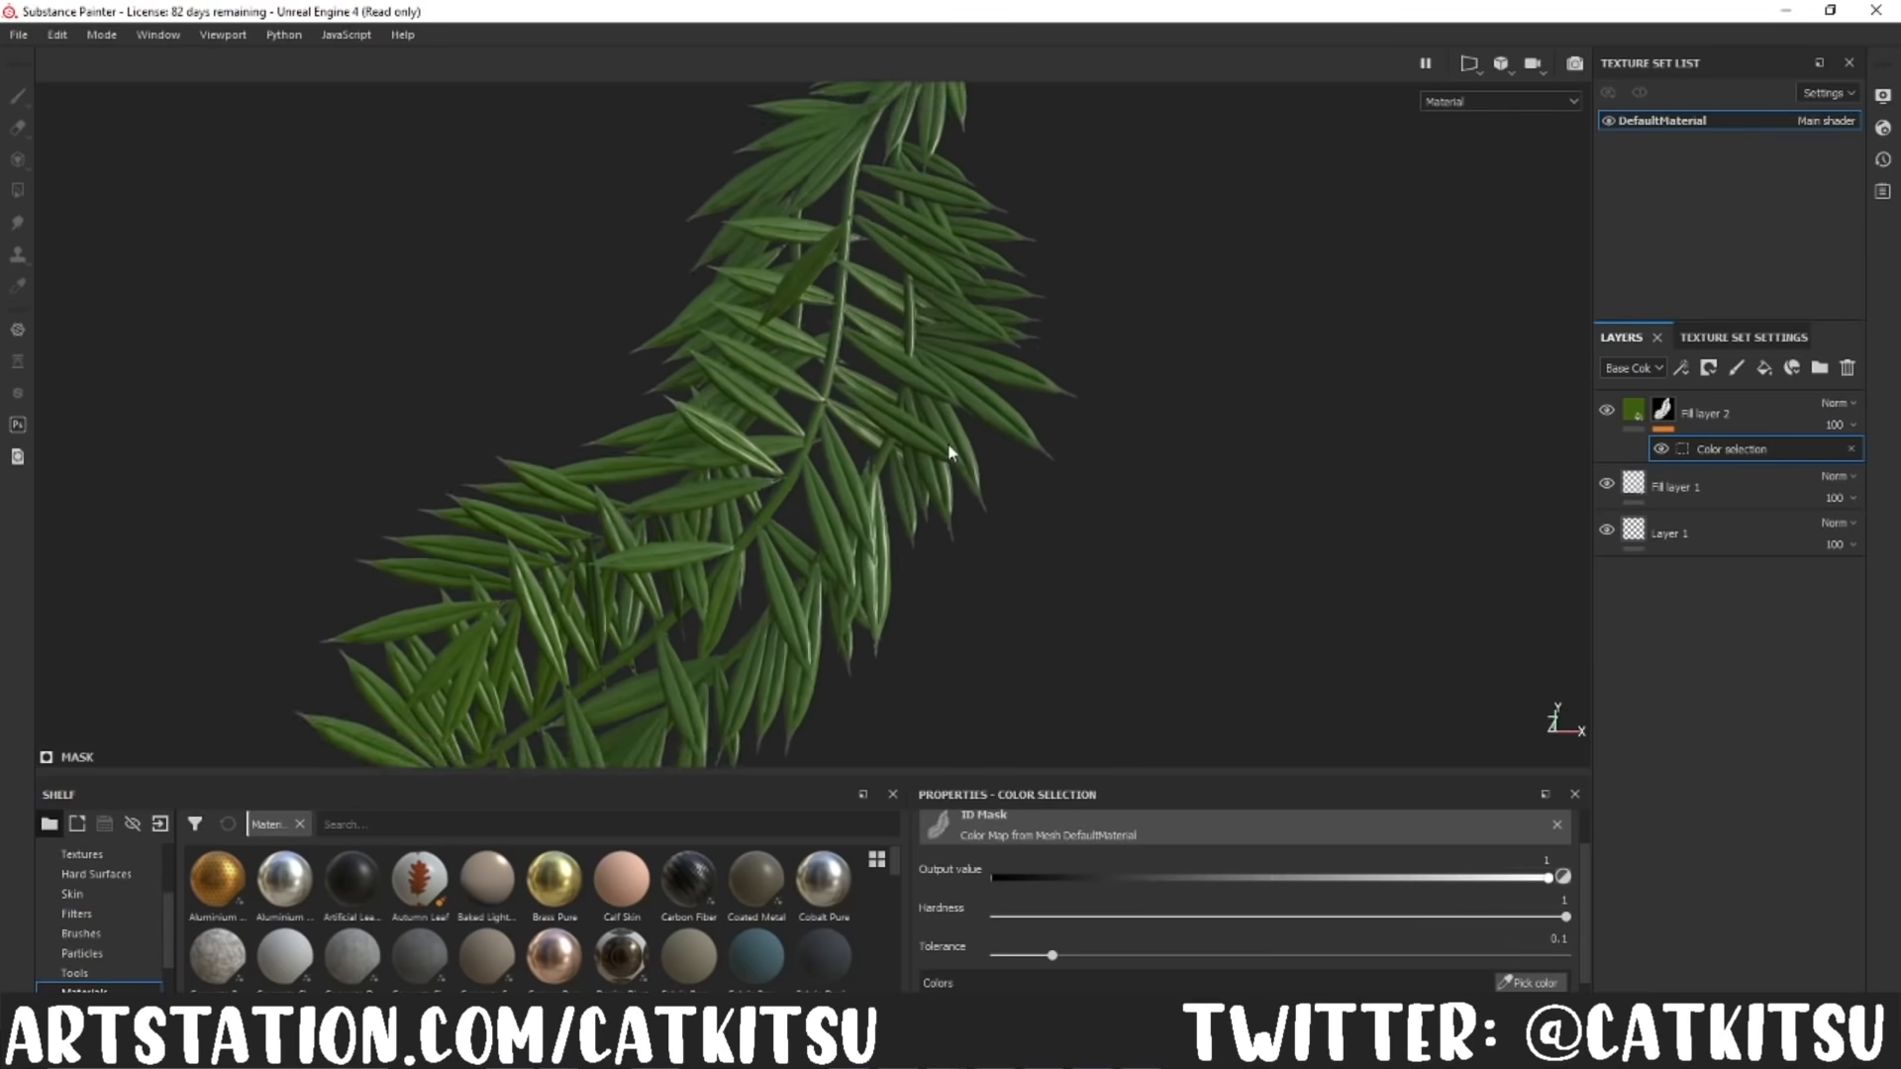
Step: Add another fill layer above the masked green leaf layer
scroll(1020, 456, "down", 6)
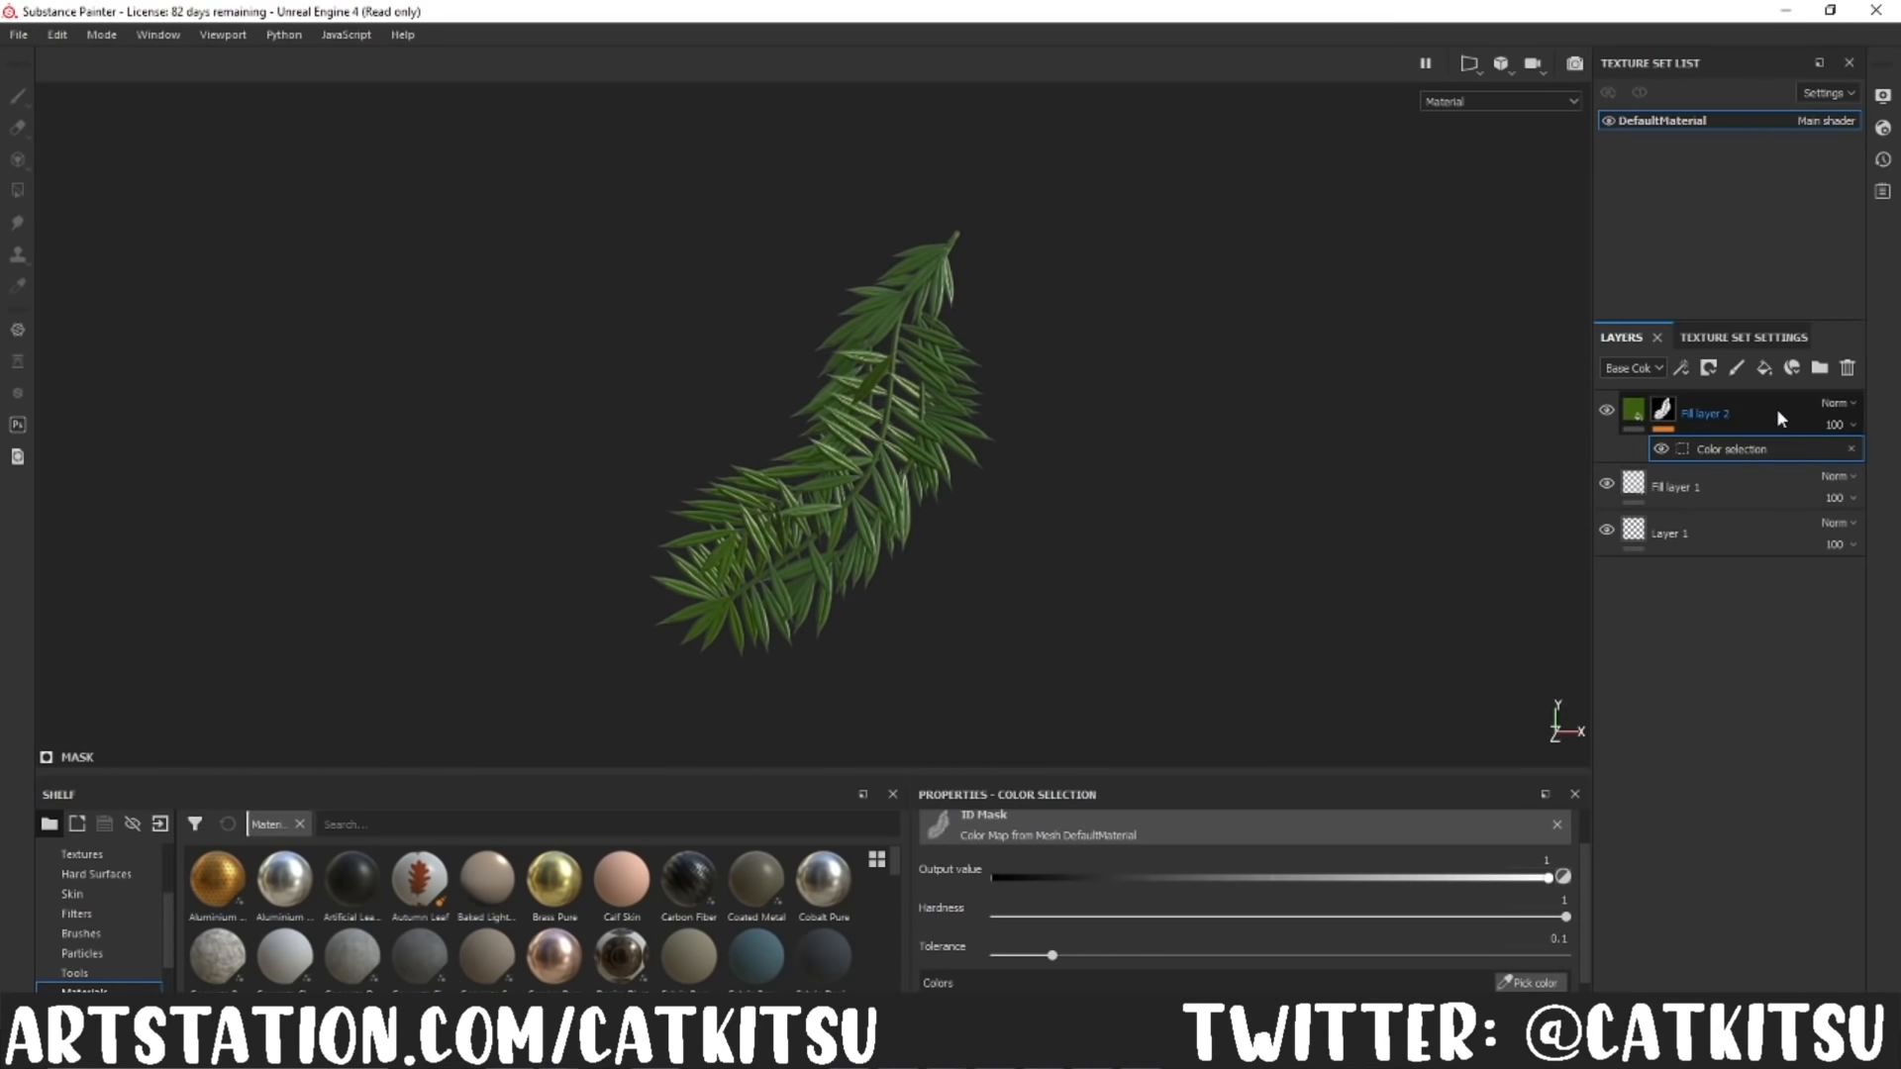
left_click(1764, 368)
left_click(950, 869)
Step: Switch to Maya, create a polygon plane, move it beside the tree and scale it up
left_click_drag(1146, 598, 1095, 568, "alt")
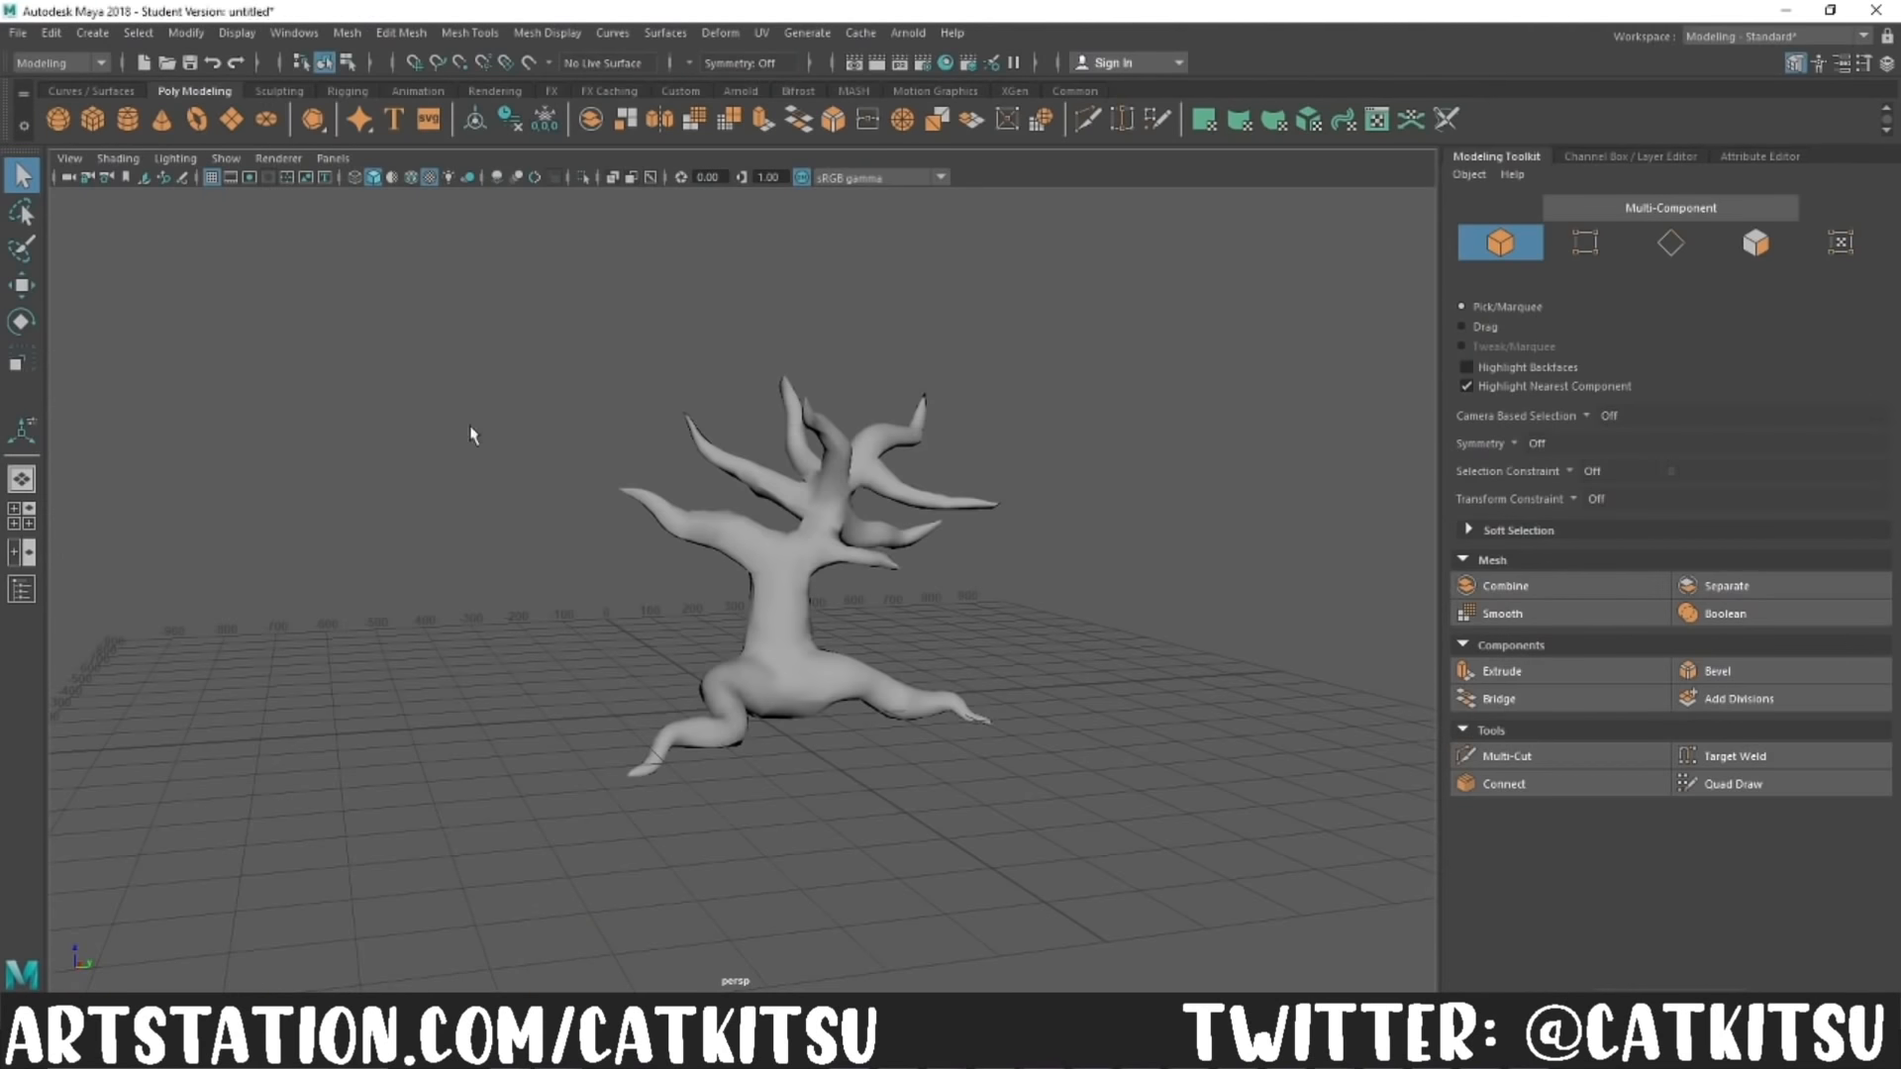
left_click(230, 120)
key("w")
left_click_drag(798, 705, 643, 722)
key("r")
left_click_drag(698, 843, 490, 854, "alt")
key("ctrl+z")
left_click_drag(697, 672, 1112, 700)
Step: Assign a new Lambert material to the large plane
left_click(1745, 156)
left_click(1646, 211)
right_click_drag(1112, 700, 1178, 634, "alt")
middle_click_drag(1178, 634, 1304, 547, "alt")
left_click_drag(1303, 548, 1203, 515, "alt")
right_click_drag(1187, 466, 1198, 985)
left_click(811, 690)
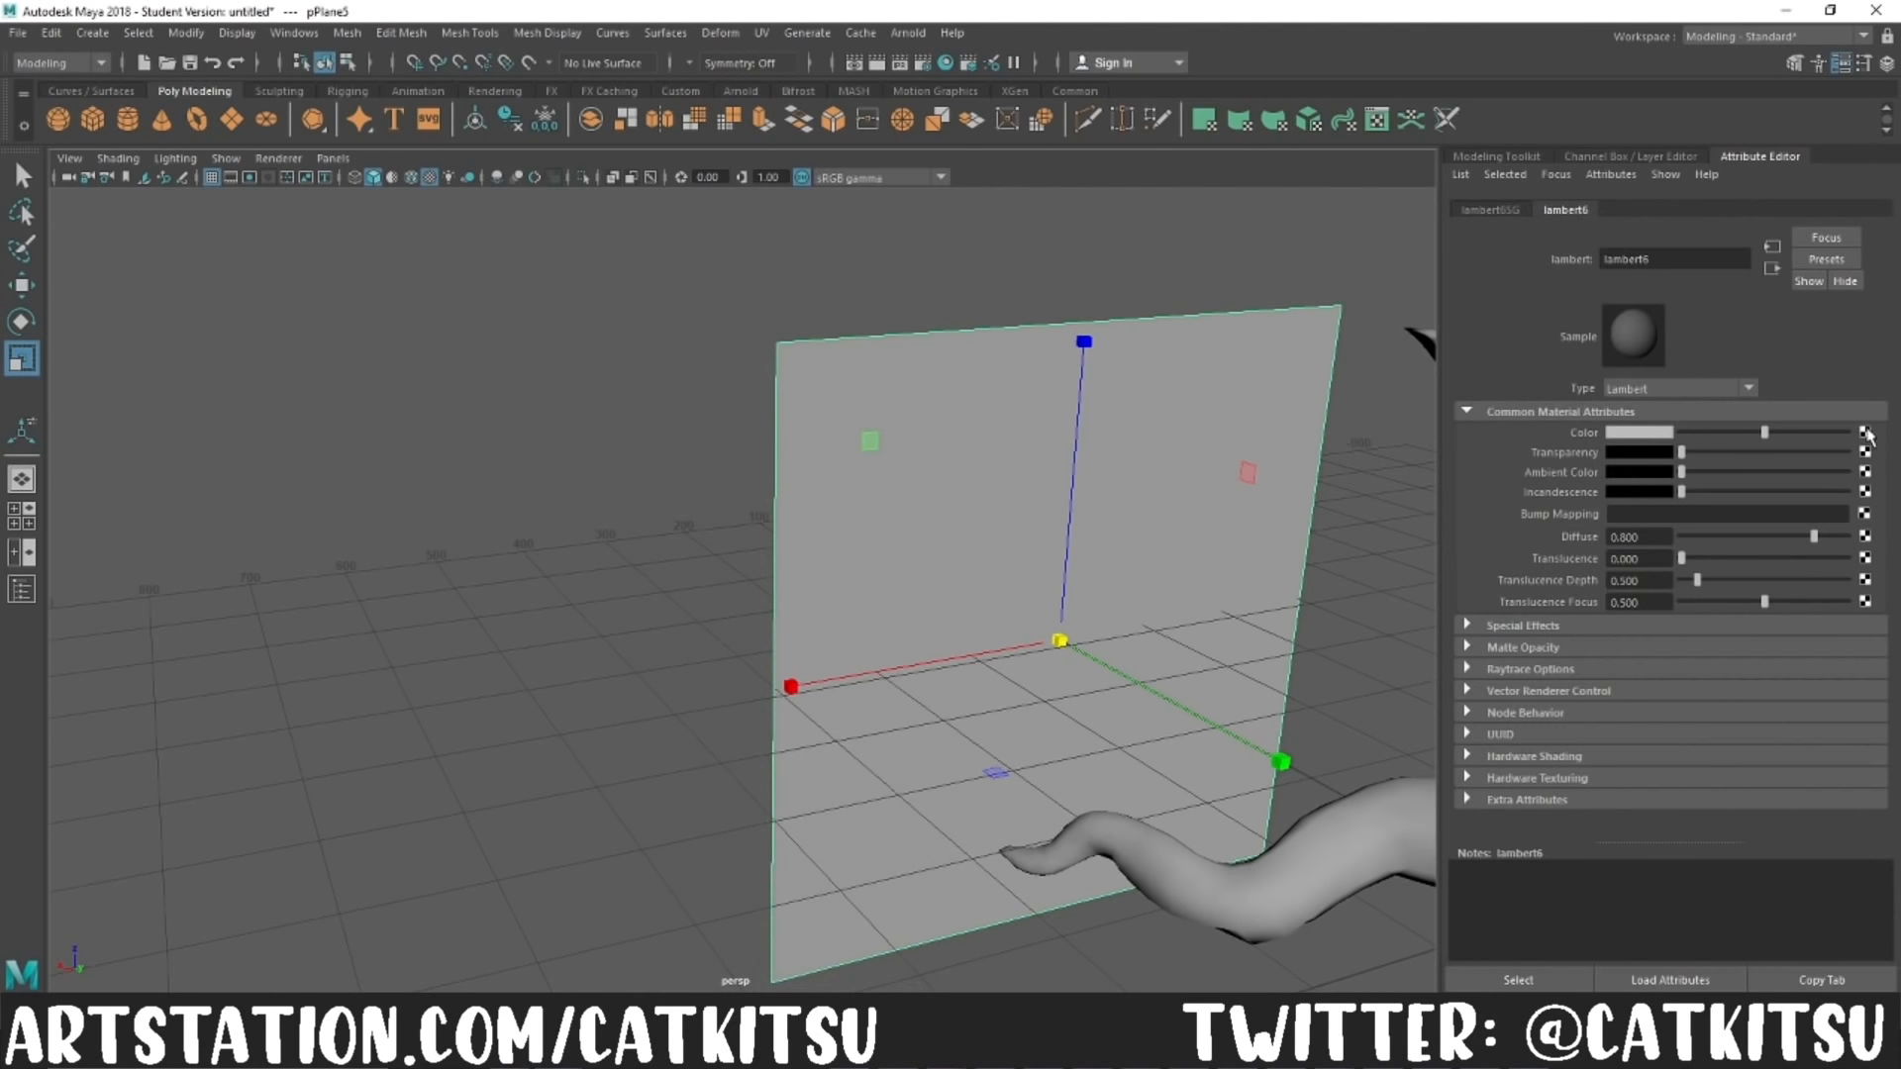
Step: Load the leaf branch image as a file texture into the Lambert material's colour
left_click(1866, 433)
left_click(810, 525)
left_click(1856, 480)
left_click_drag(916, 299, 1900, 352)
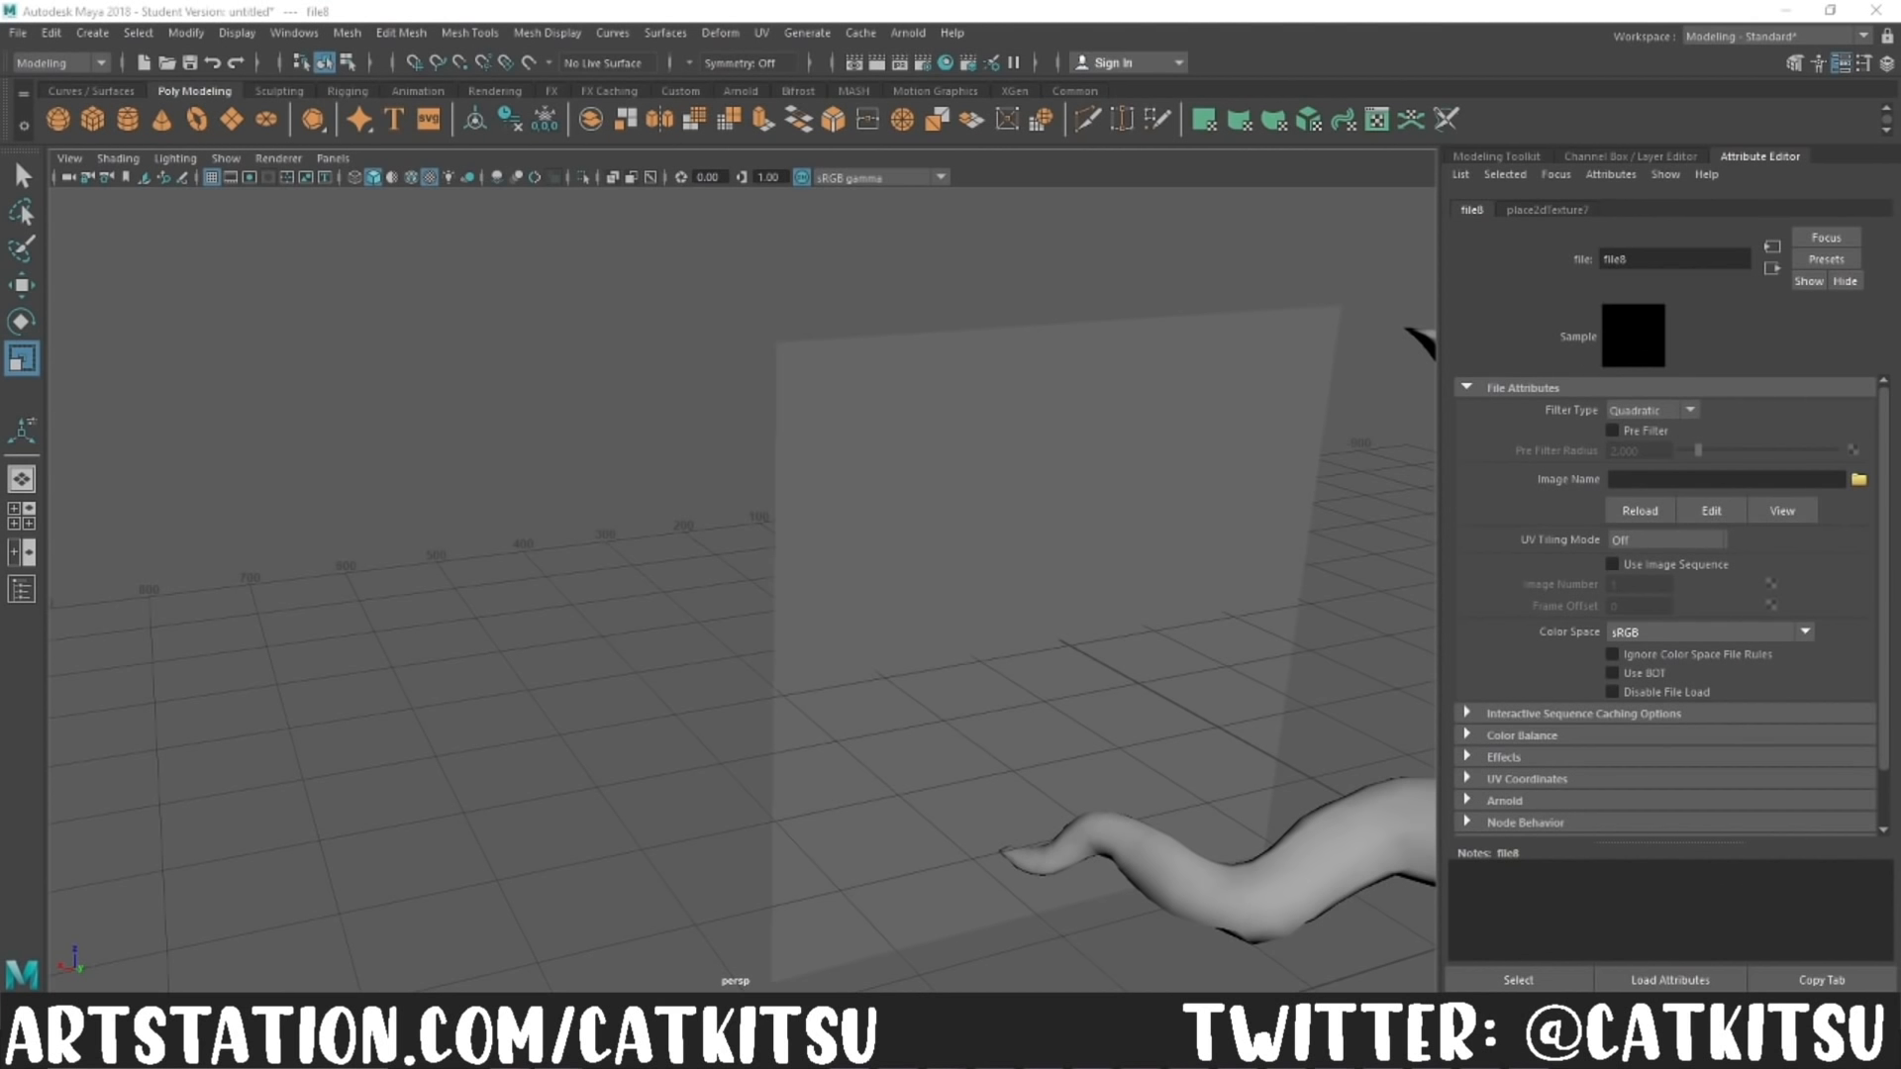
left_click(1028, 524)
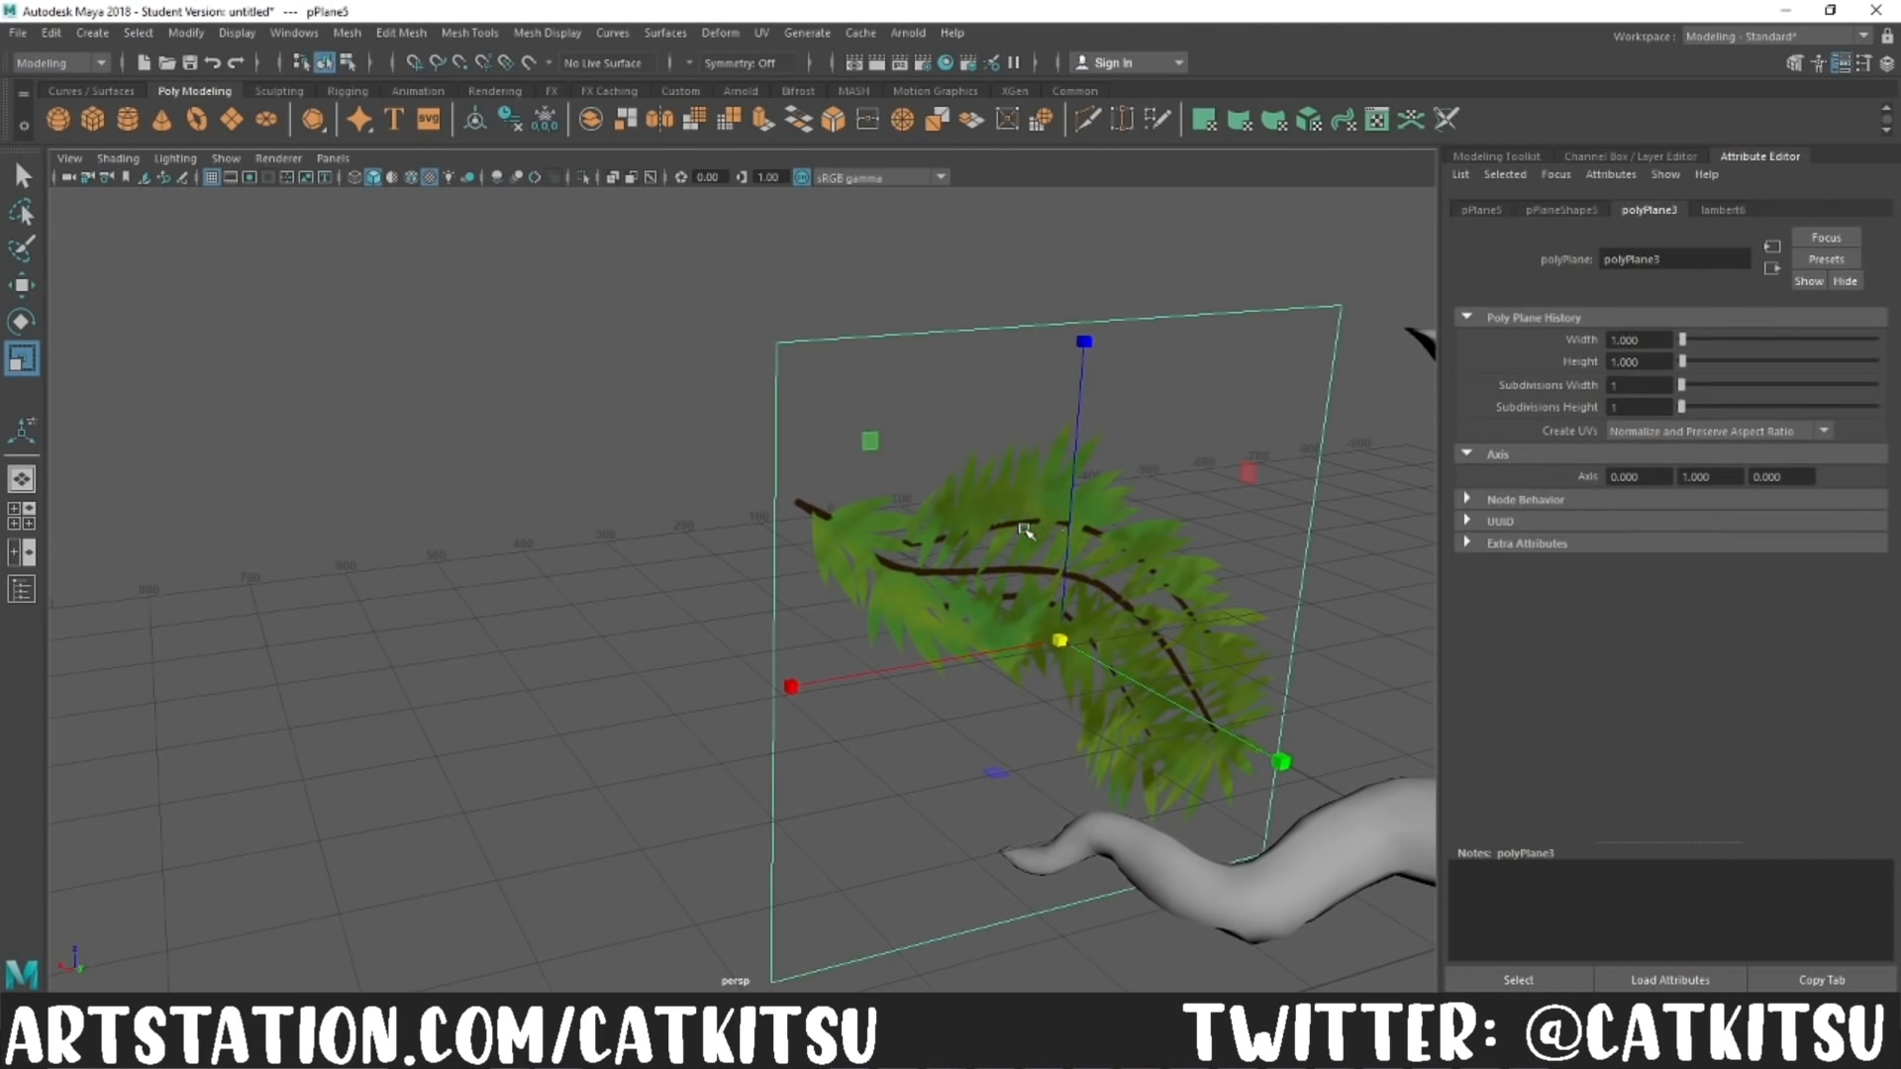
Step: Cut the plane with Multi-Cut along the upper outline of the leaf branch, from one side edge to the other
left_click(1495, 157)
left_click(1507, 755)
left_click(834, 492)
left_click(909, 475)
left_click(984, 422)
left_click(1086, 408)
left_click(1141, 438)
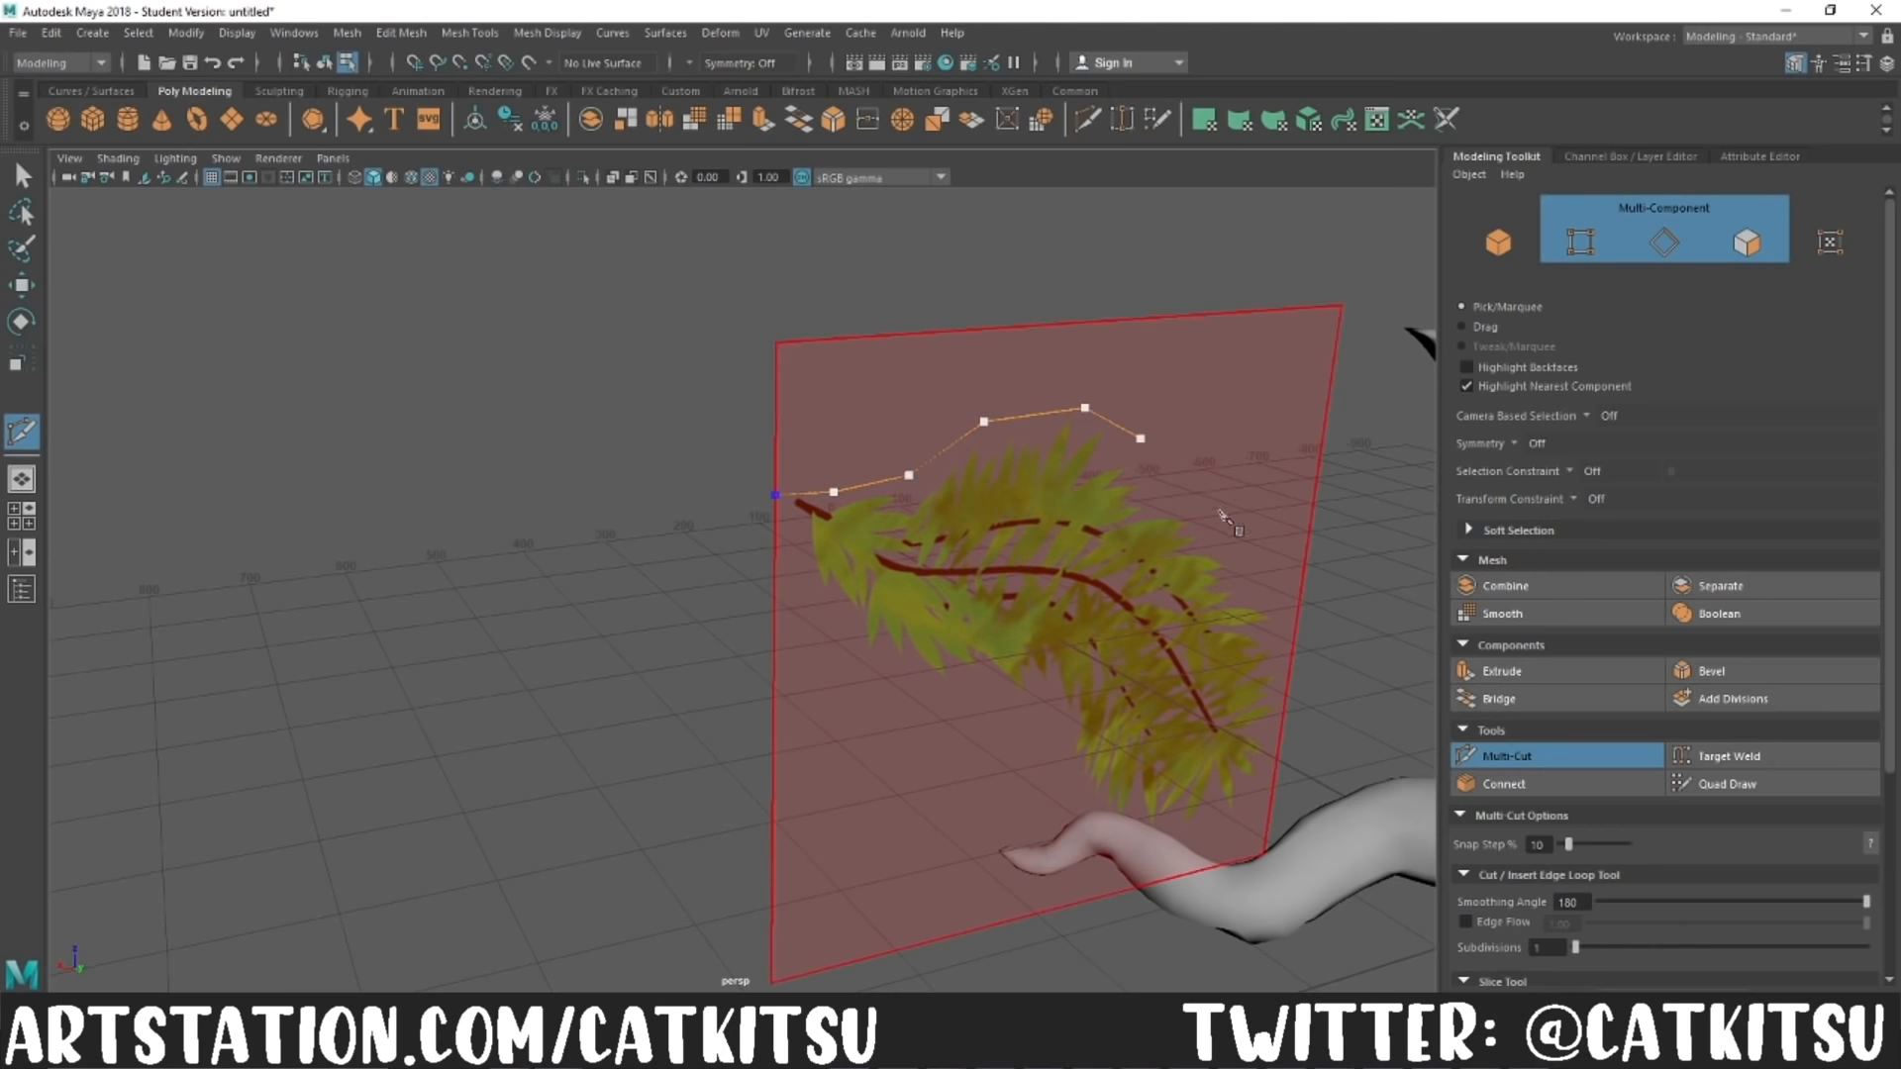
left_click(1223, 512)
middle_click_drag(1227, 520, 947, 482, "alt")
right_click_drag(947, 483, 1029, 475, "alt")
left_click_drag(852, 461, 905, 455, "alt")
left_click(889, 428)
left_click(936, 522)
Step: Cut the plane around the lower outline of the leaf branch and delete the faces outside the outline
left_click(926, 742)
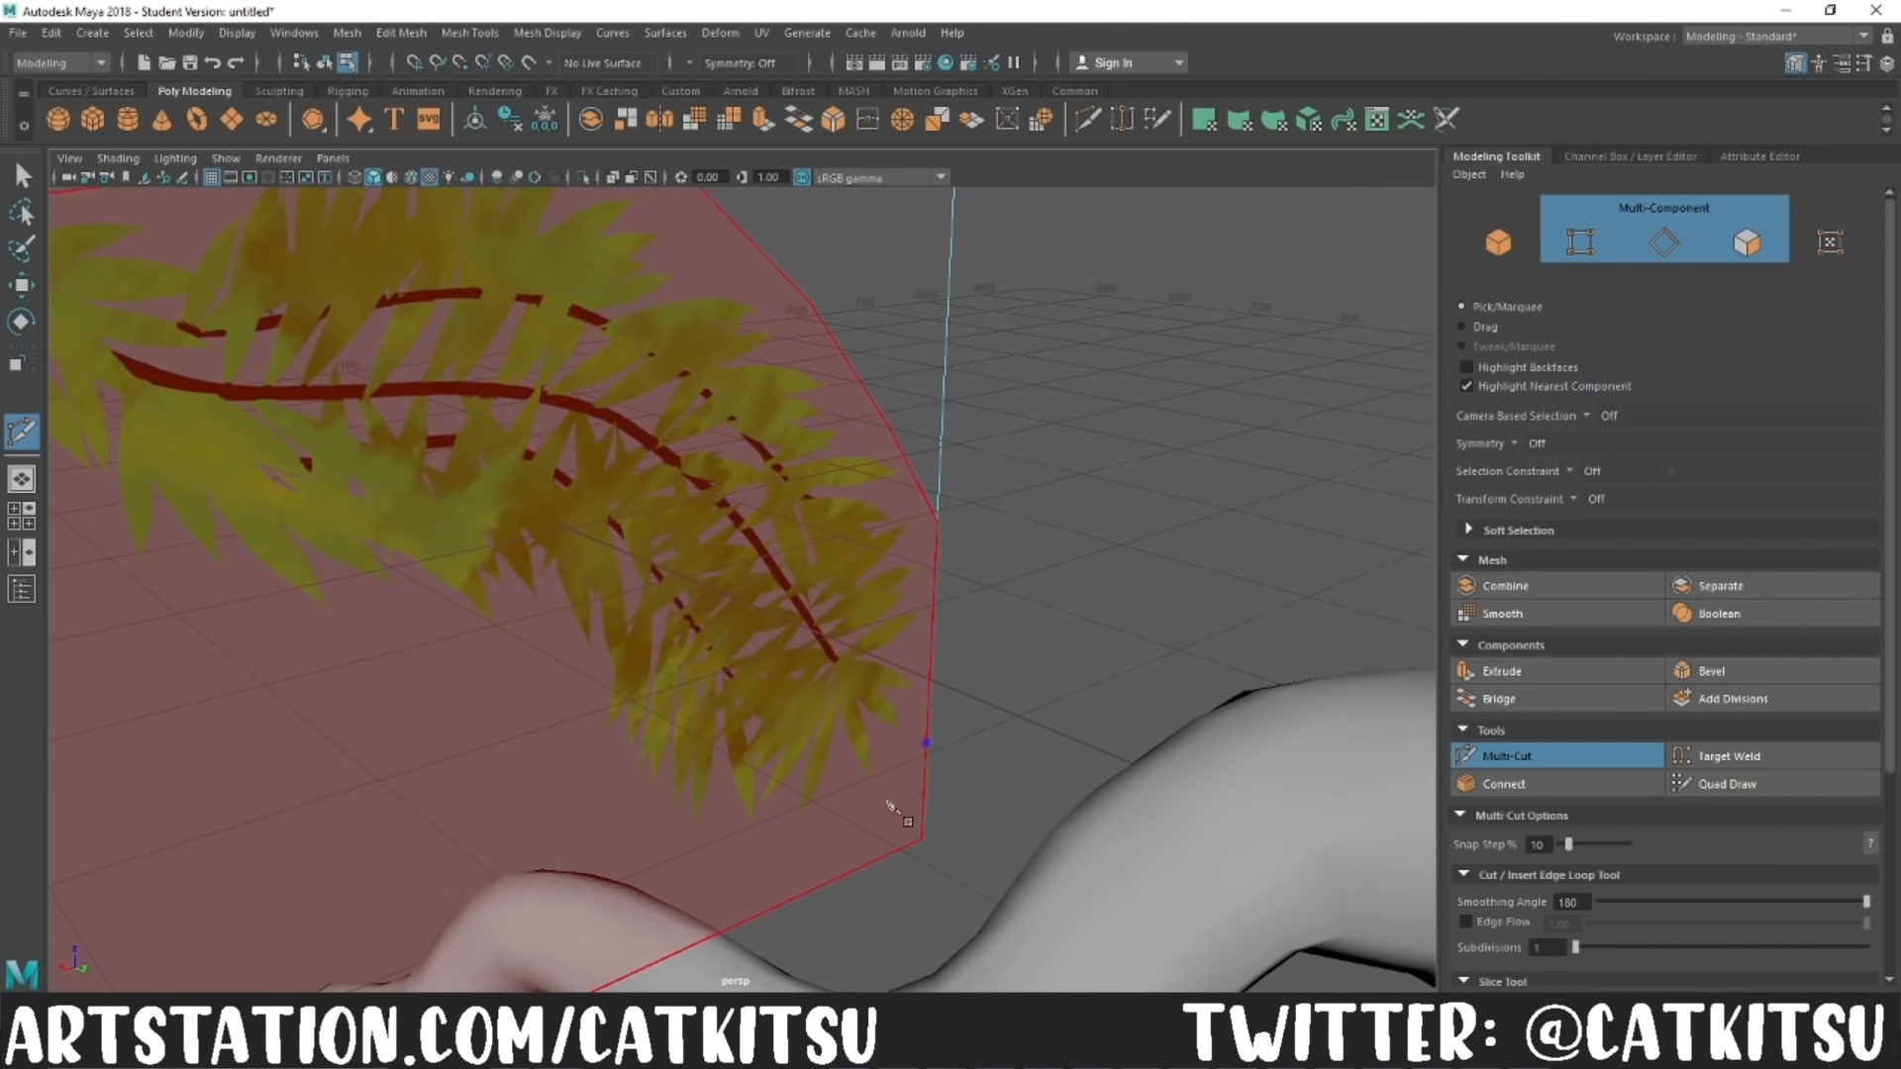
left_click(674, 845)
left_click(573, 746)
left_click(509, 657)
left_click(356, 639)
middle_click_drag(357, 642, 562, 695, "alt")
left_click(388, 682)
left_click(254, 543)
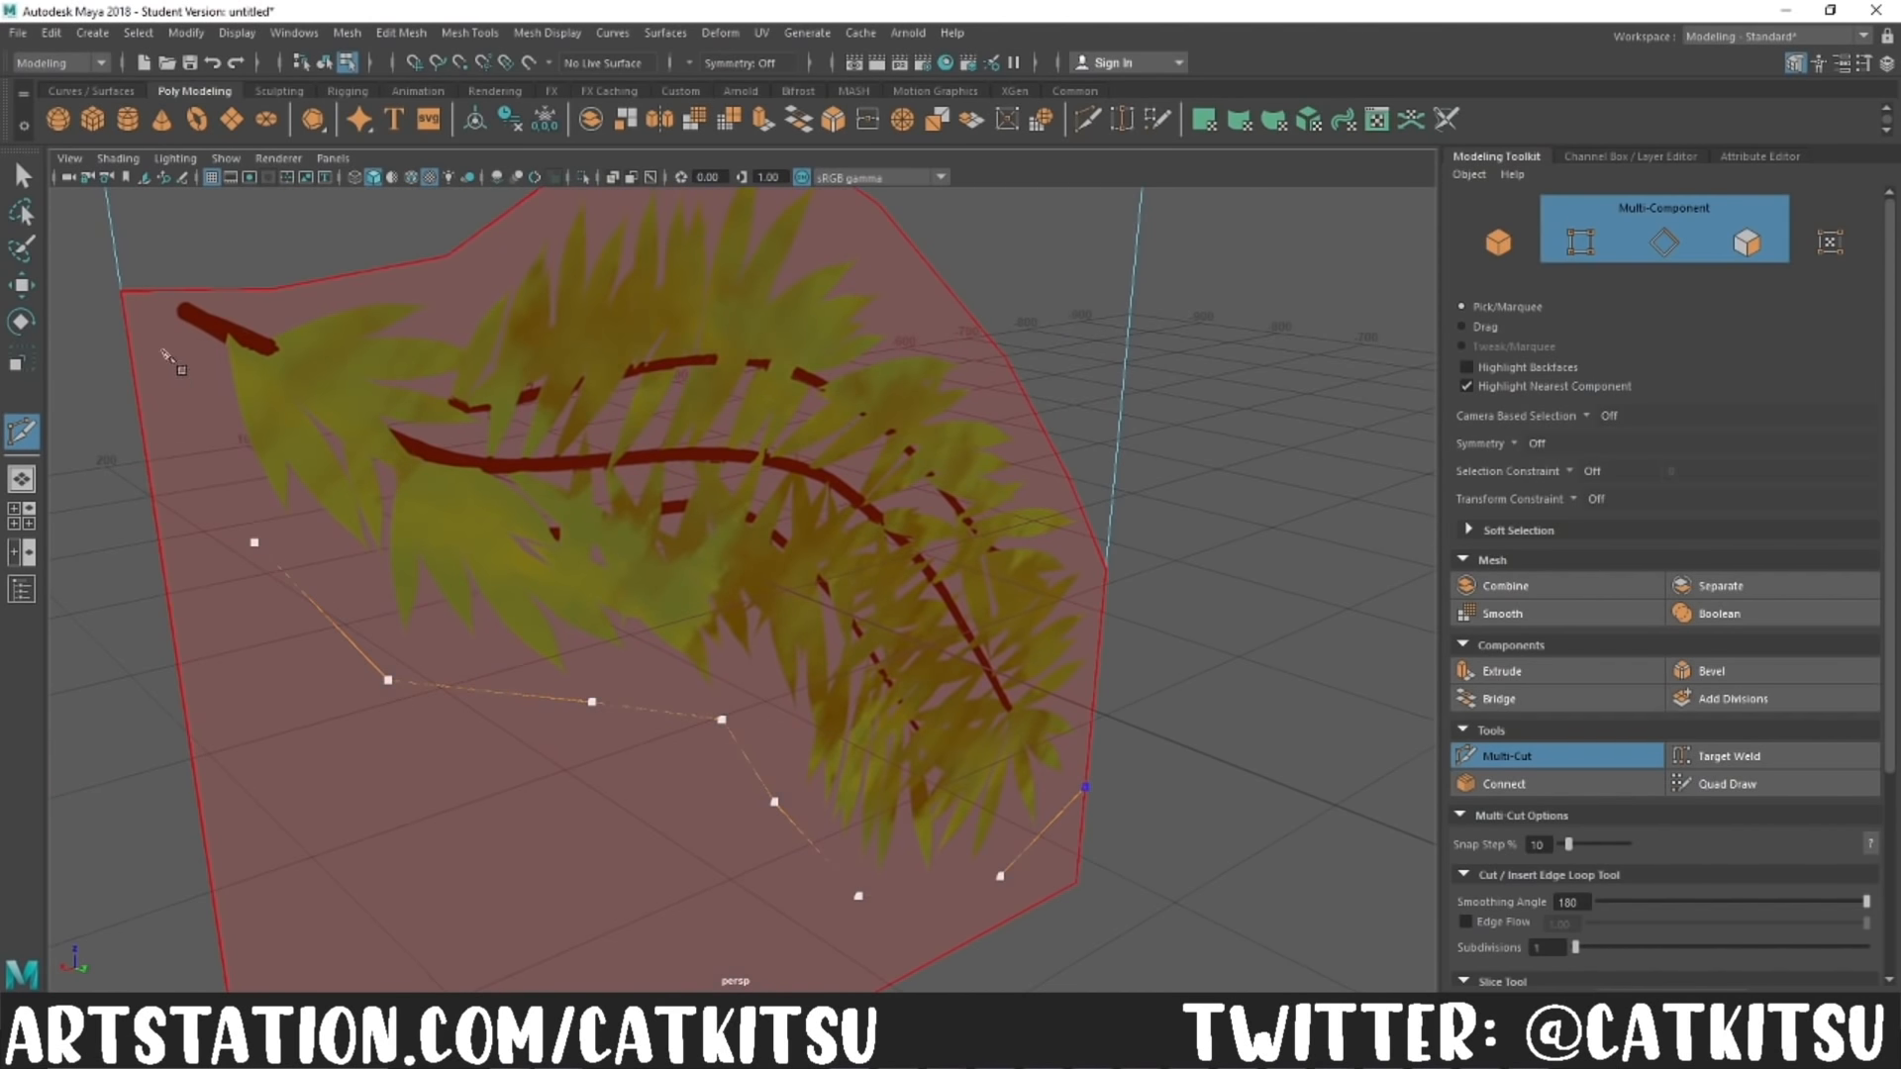
left_click(144, 321)
left_click(169, 291)
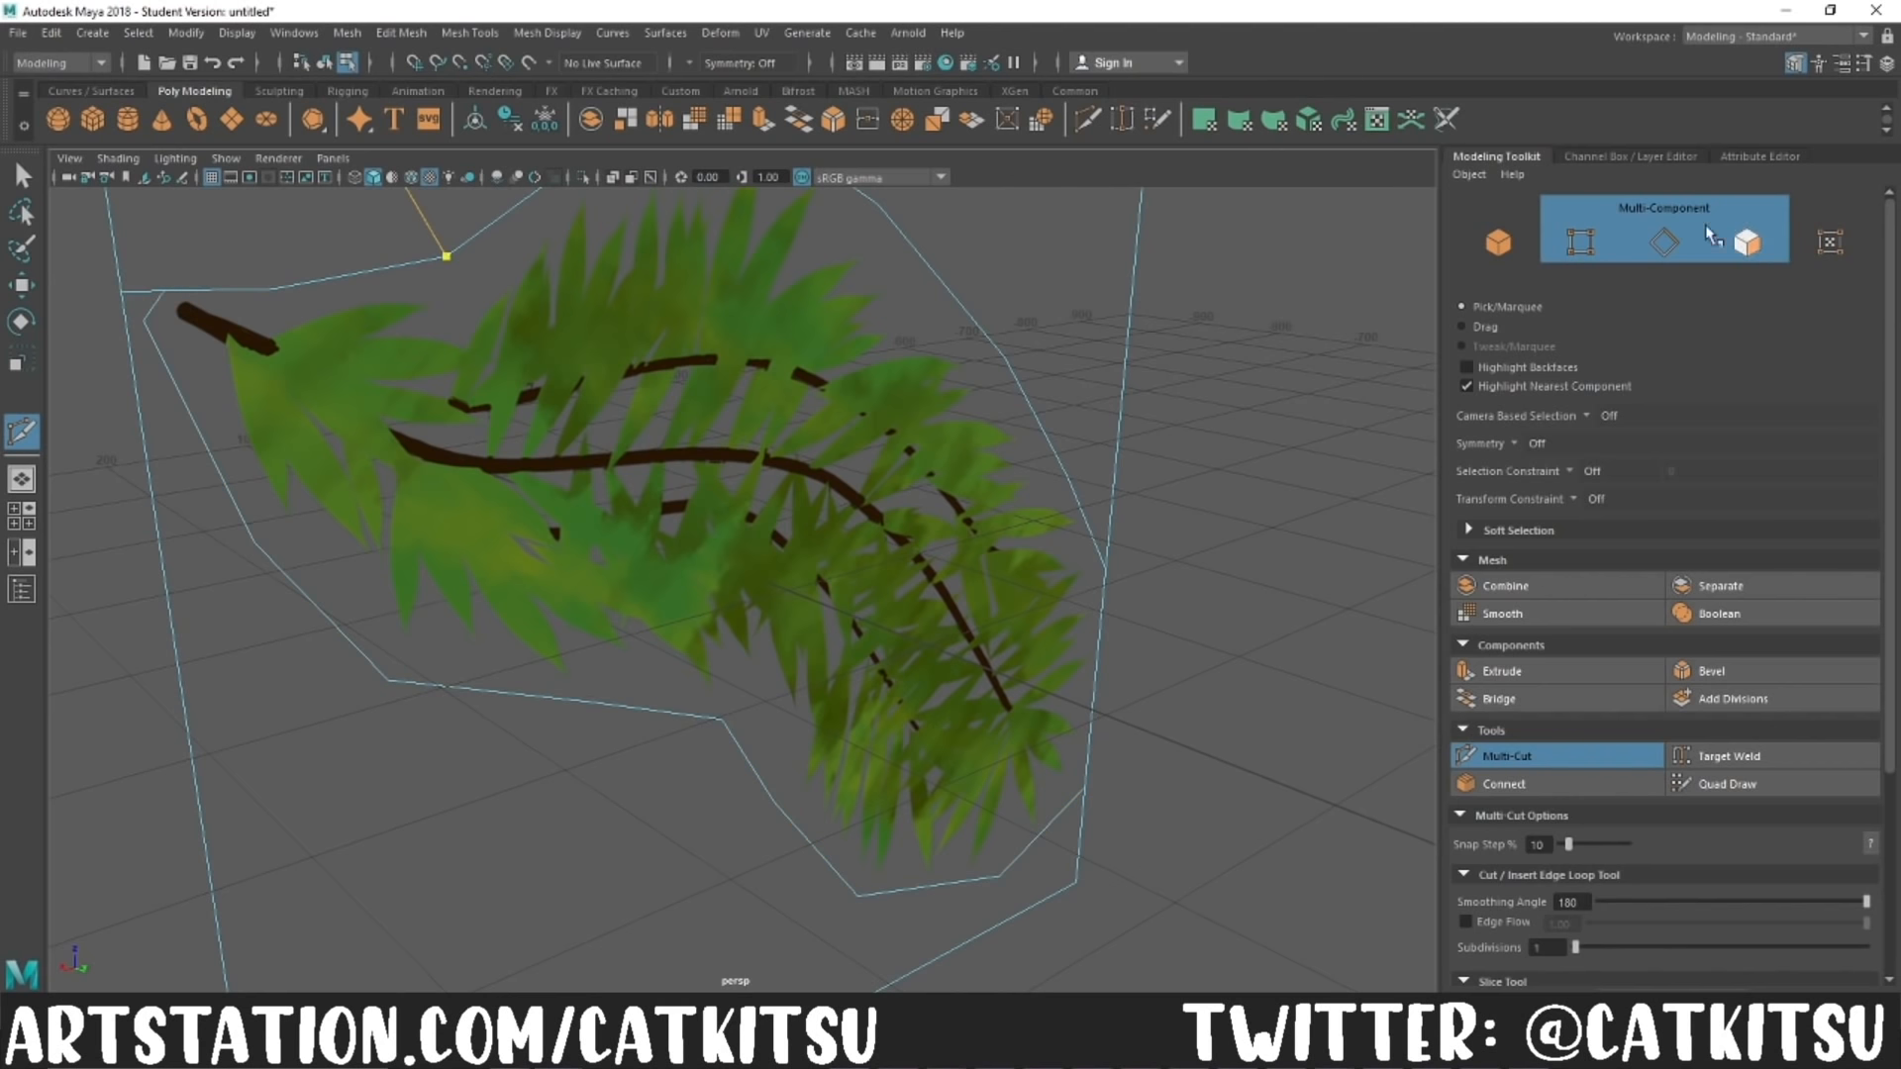
left_click(1747, 243)
left_click(872, 413)
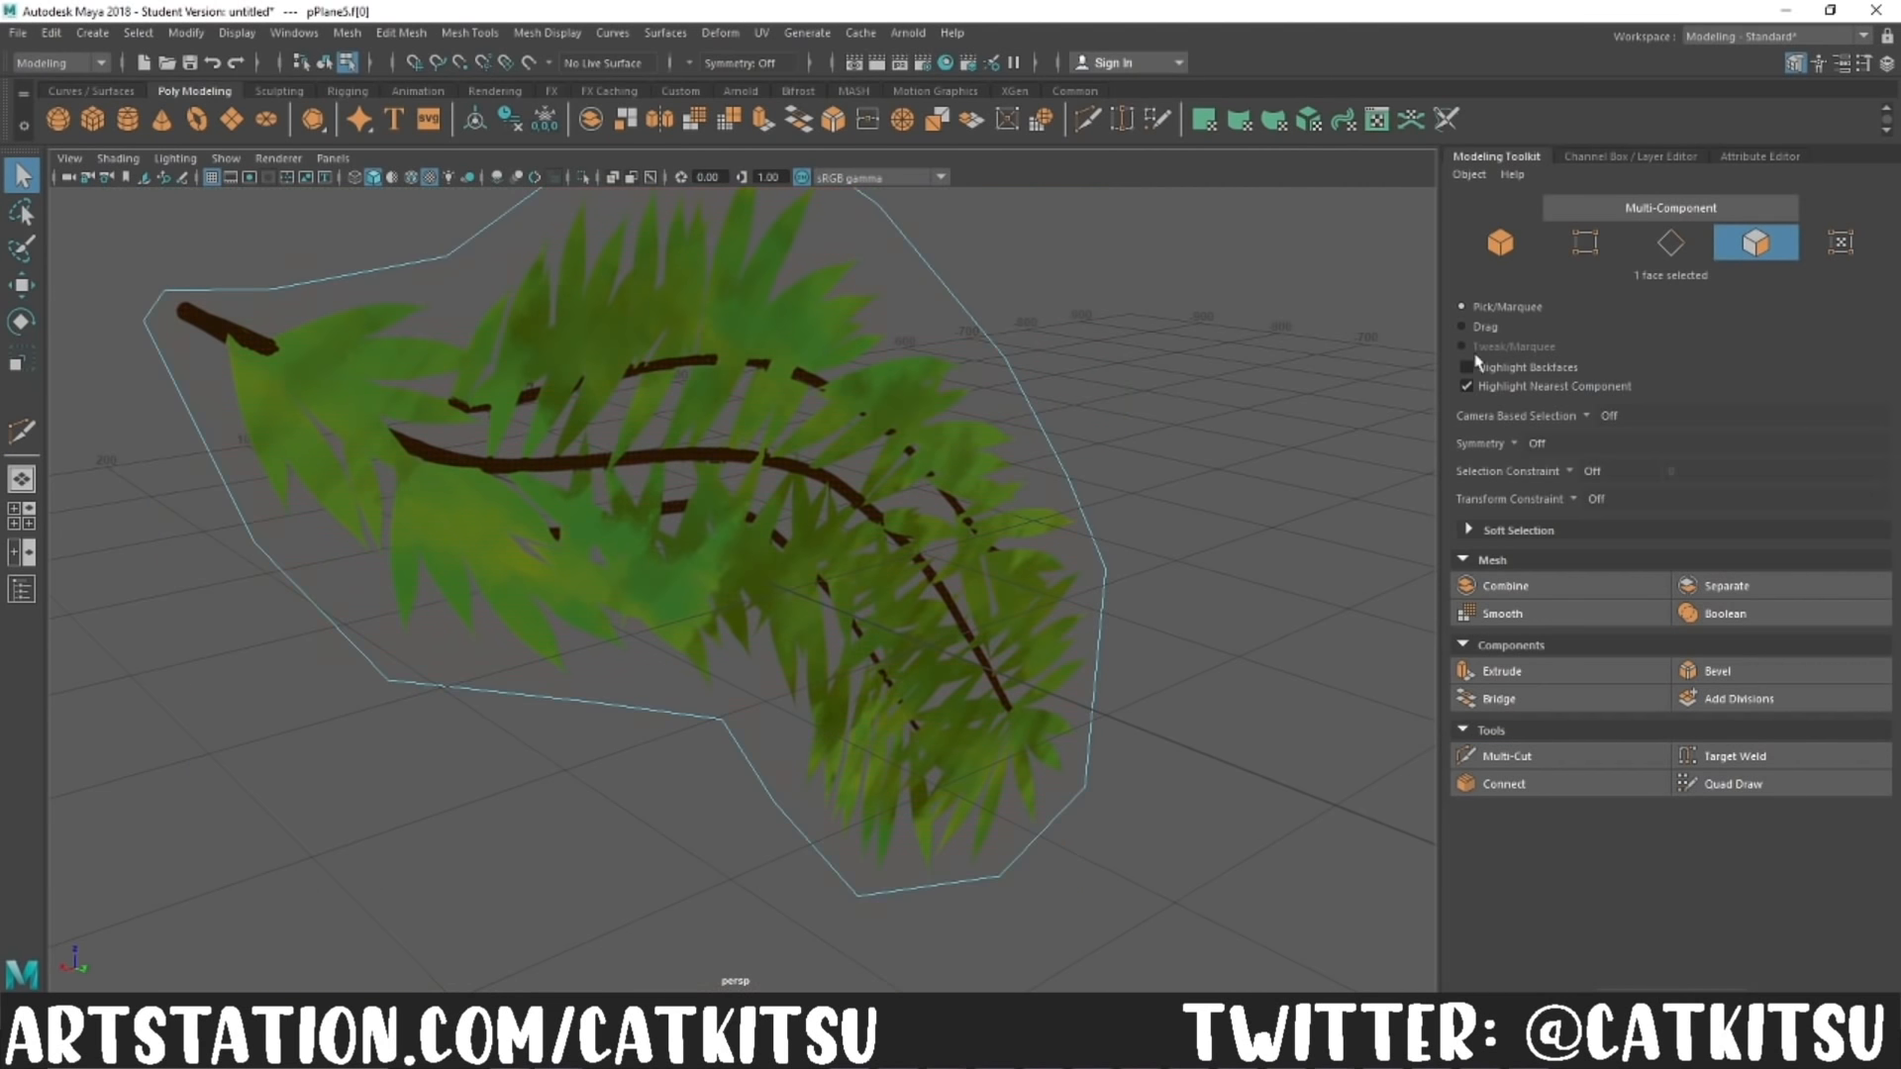
Step: Cut edges across the leaf card between opposite outline vertices, from the branch tip to the stem end
left_click(1559, 755)
key("f")
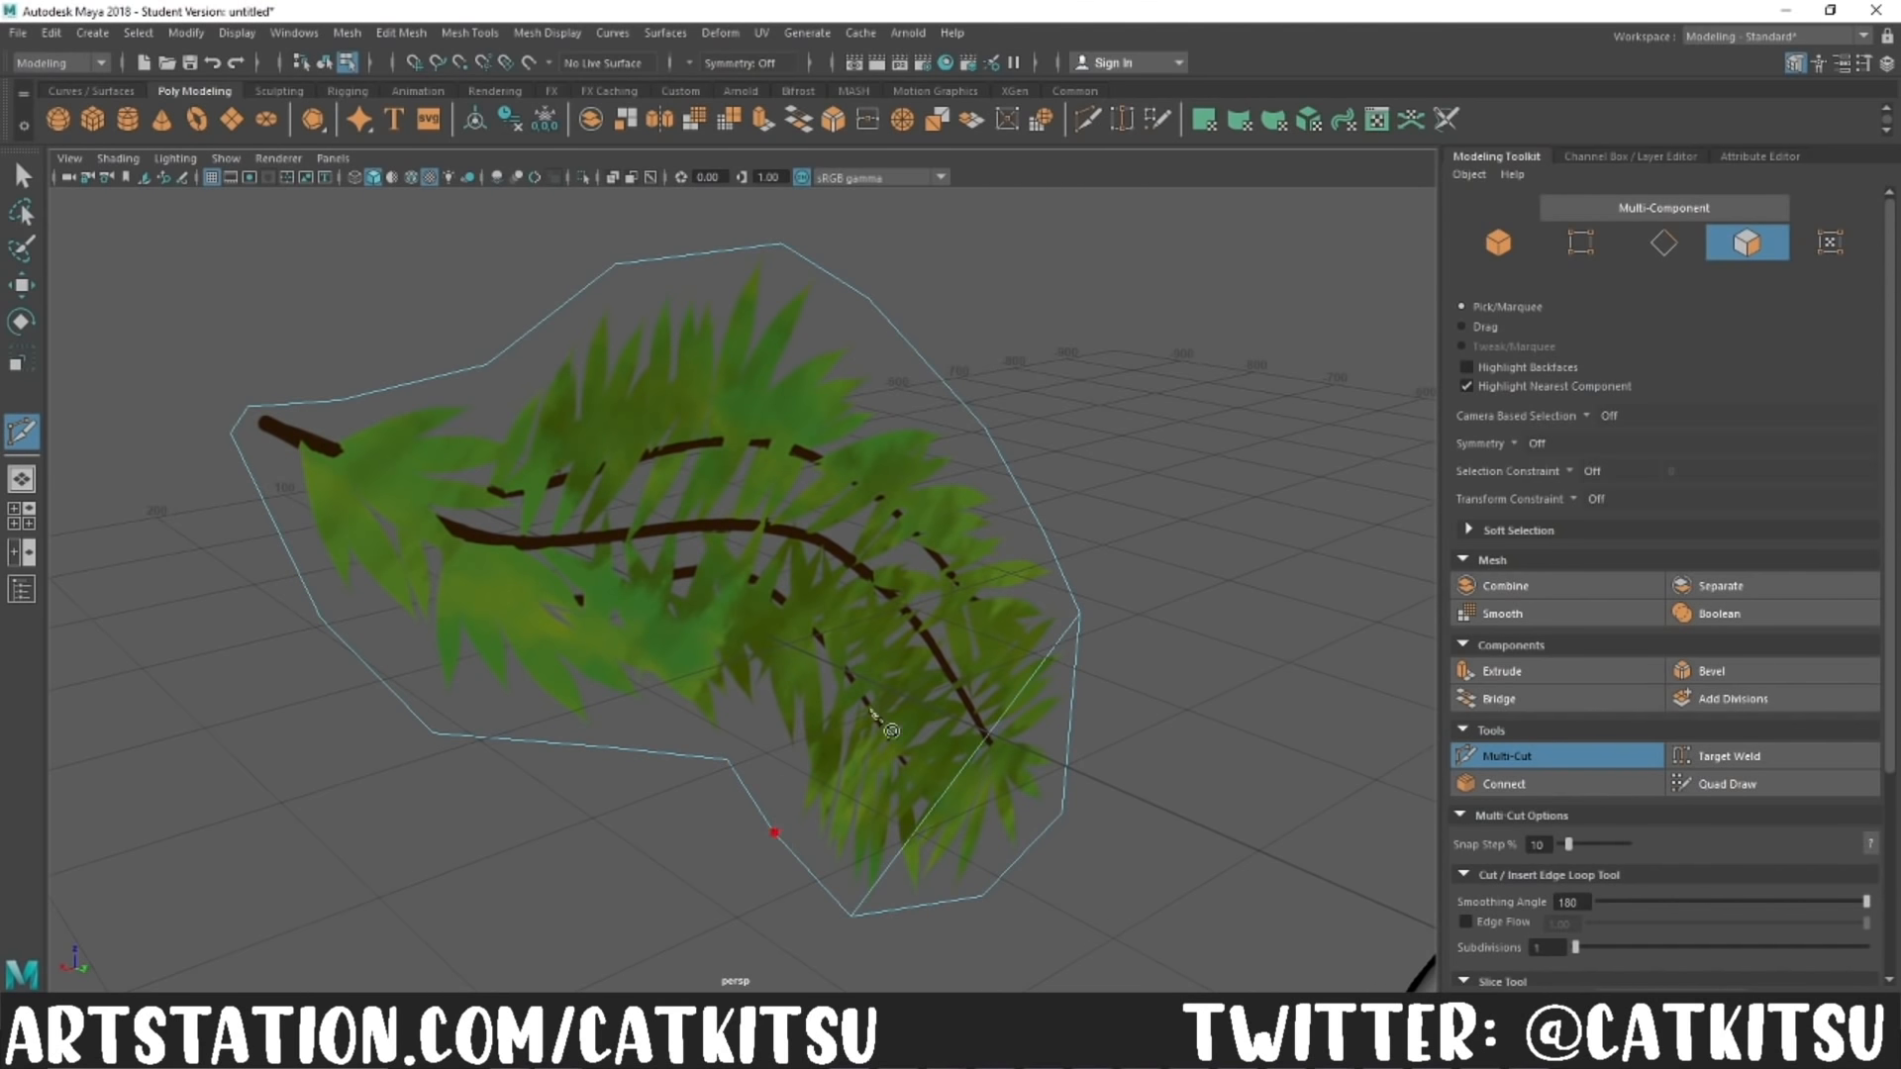
left_click(870, 300)
left_click(727, 760)
right_click(728, 759)
left_click(782, 246)
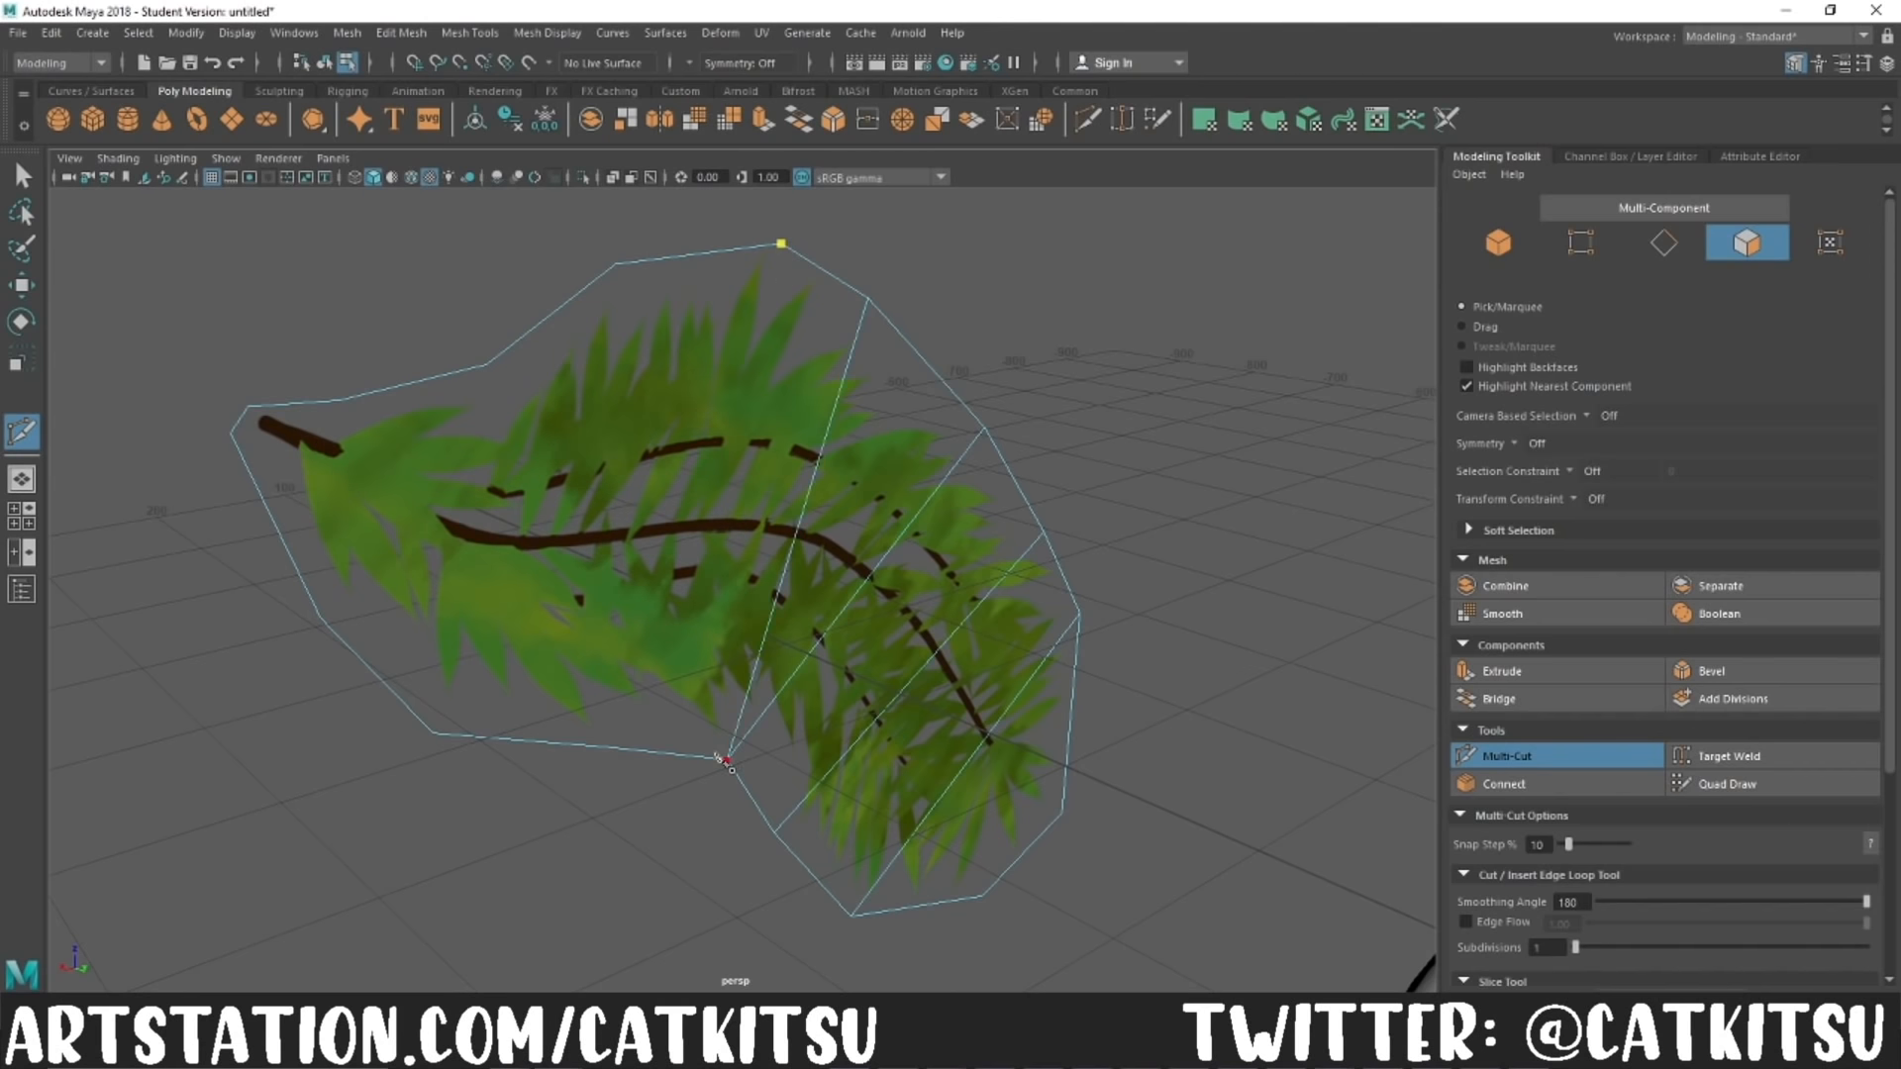
left_click(433, 733)
right_click(455, 722)
left_click(486, 365)
left_click(321, 619)
right_click(321, 618)
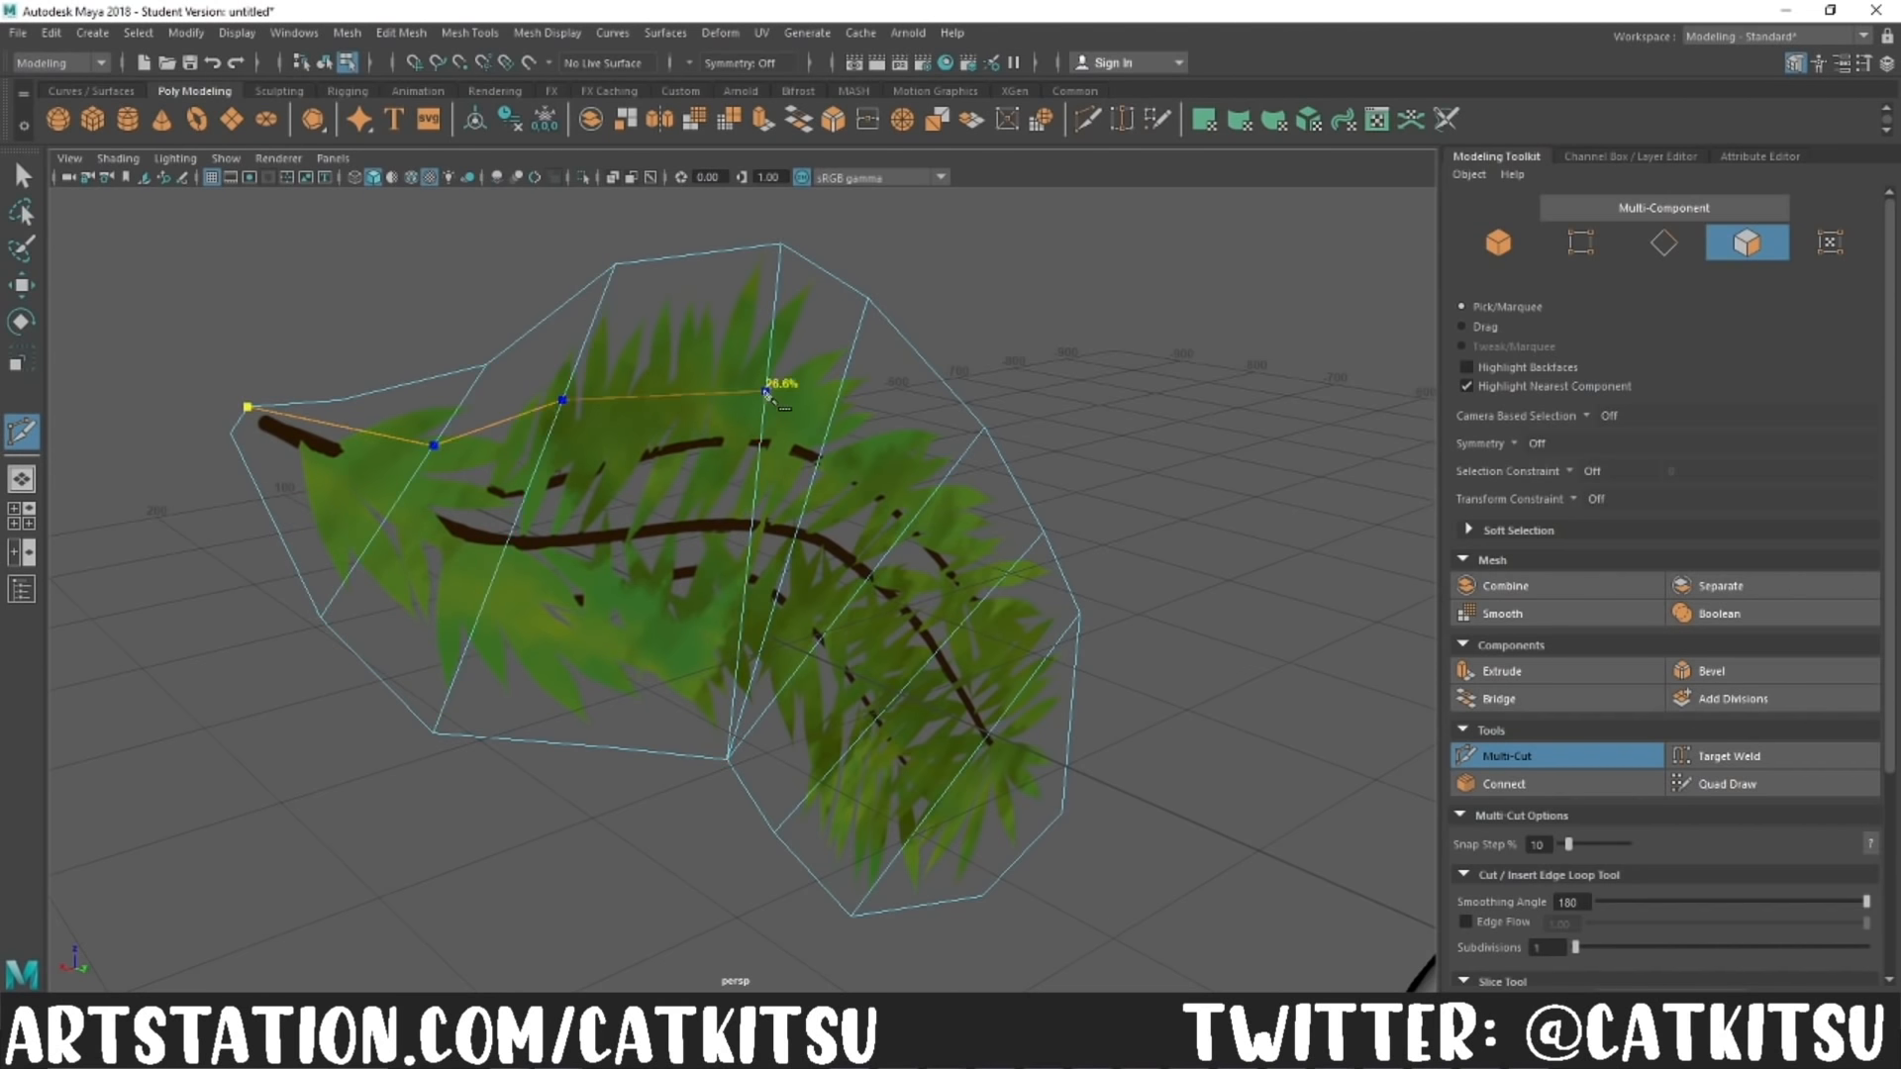
Step: Cut two lengthwise edge lines through the leaf card's cross sections, from the stem end to the tip
left_click(911, 524)
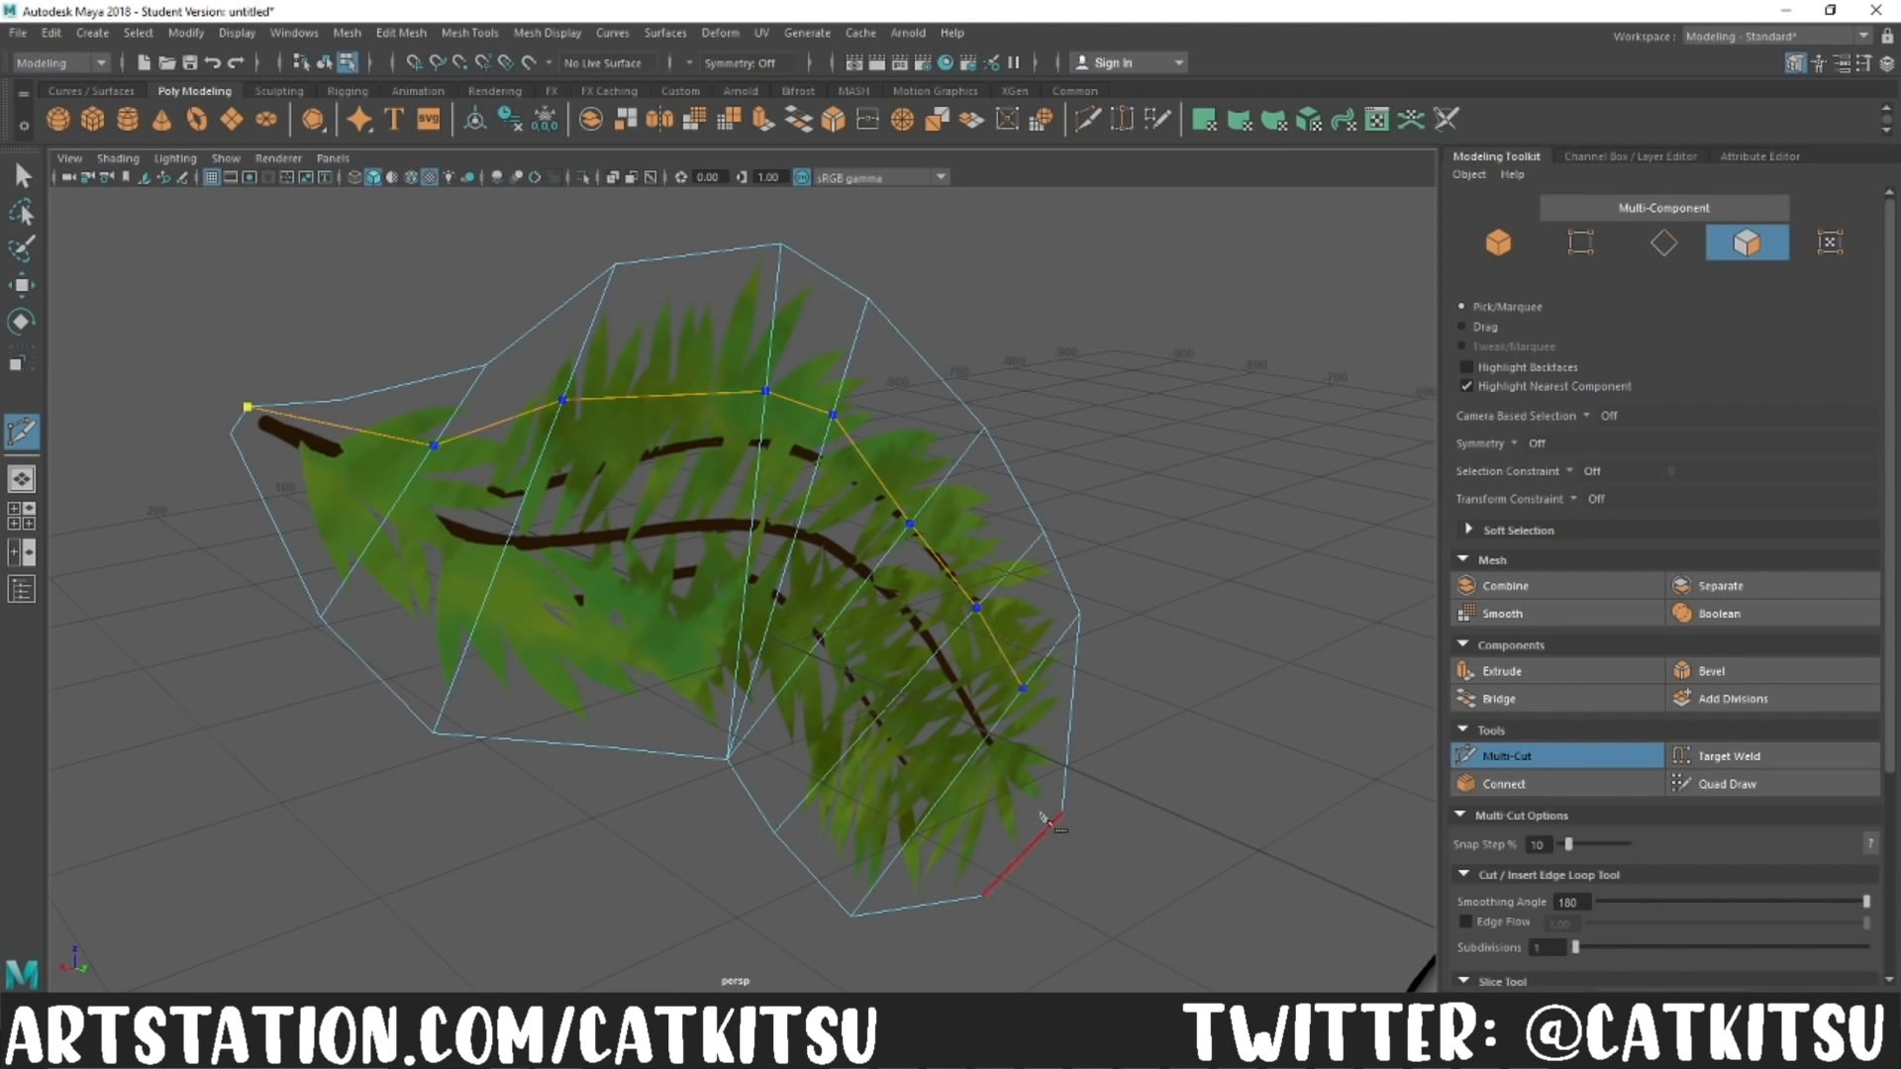
left_click(745, 600)
left_click(981, 897)
right_click(981, 896)
Step: Rotate the whole leaf card and soft-select the vertex at its upper end
left_click(1498, 243)
scroll(645, 746, "down", 10)
left_click_drag(645, 746, 301, 692, "alt")
key("e")
left_click_drag(835, 396, 906, 481)
left_click(1585, 243)
left_click(719, 484)
key("b")
left_click_drag(1109, 626, 1228, 606)
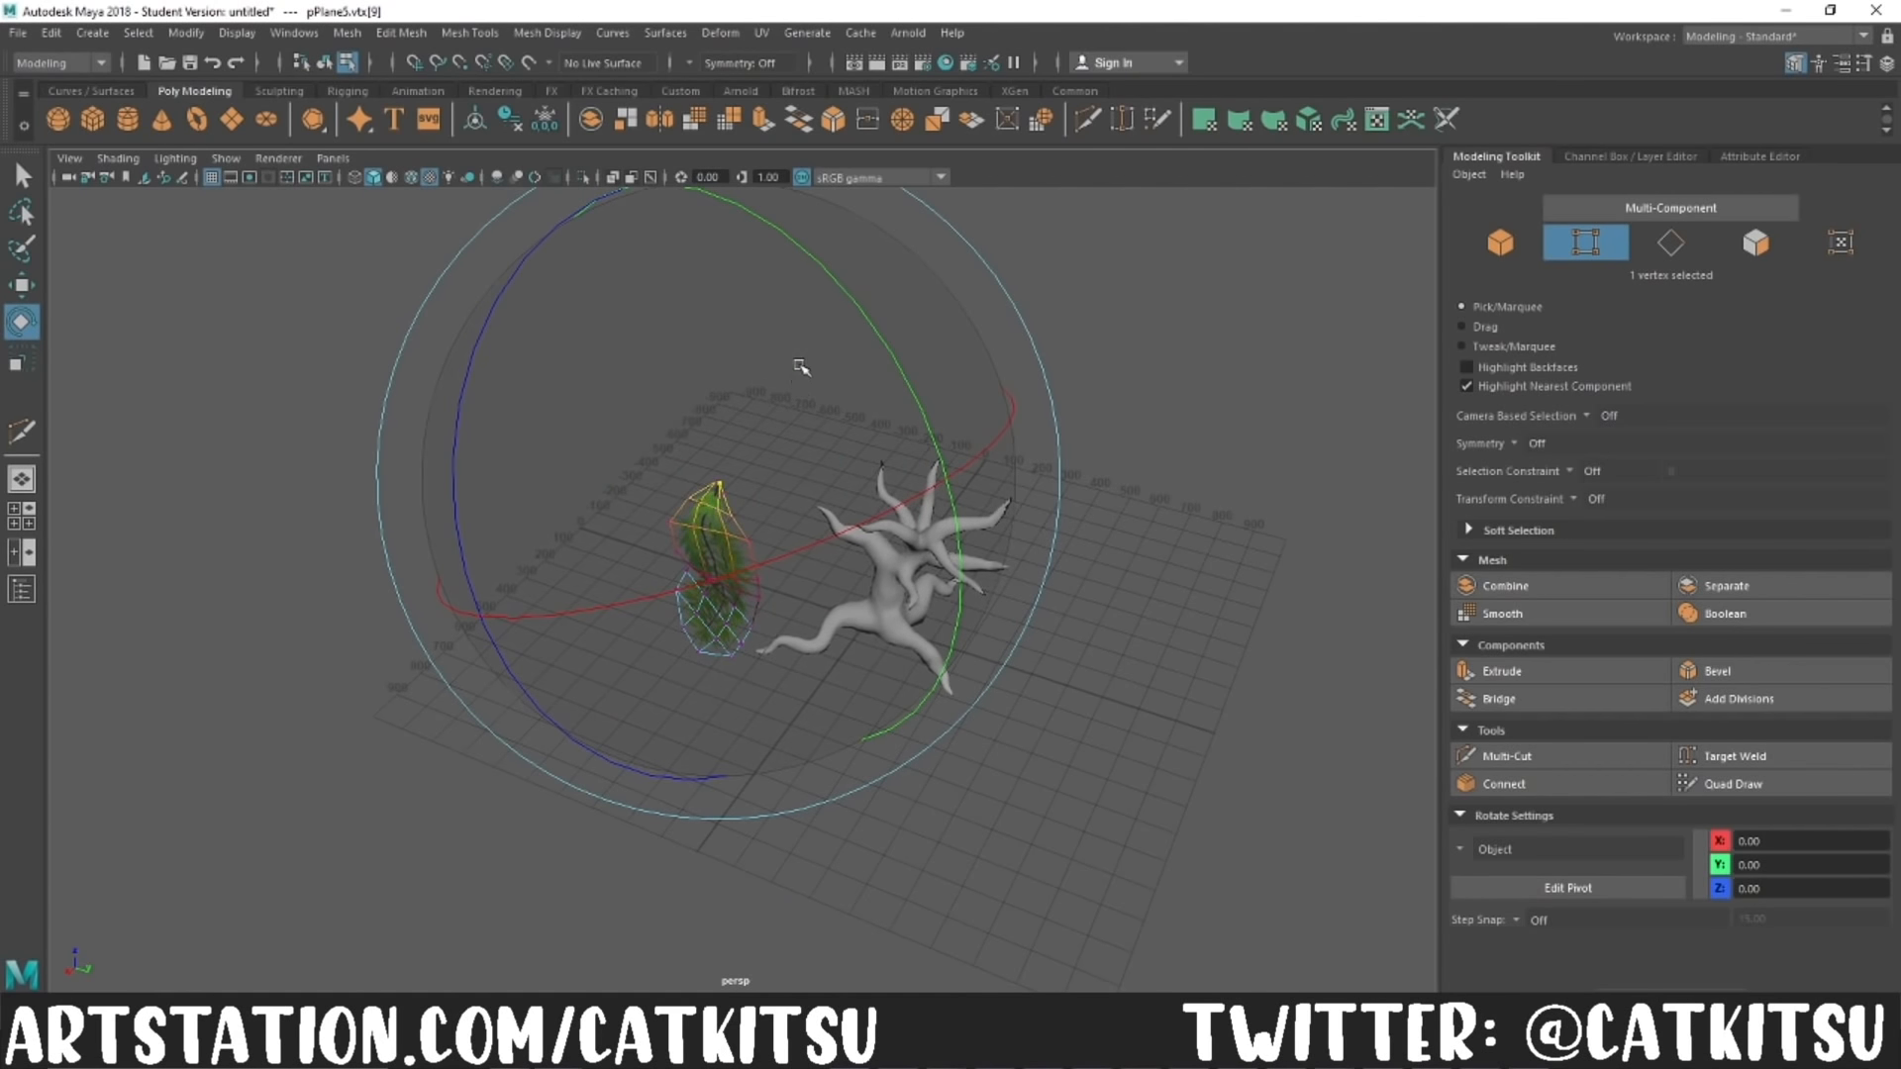
Step: Move, rotate and resize the leaf card so its stem end hangs from the tip of a tree branch
key("F8")
key("w")
left_click_drag(777, 604, 821, 500)
scroll(832, 476, "up", 5)
middle_click_drag(832, 476, 594, 496, "alt")
mouse_move(595, 654)
left_mouse_down("alt")
mouse_move(798, 782)
mouse_move(586, 673)
left_mouse_up("alt")
key("e")
key("w")
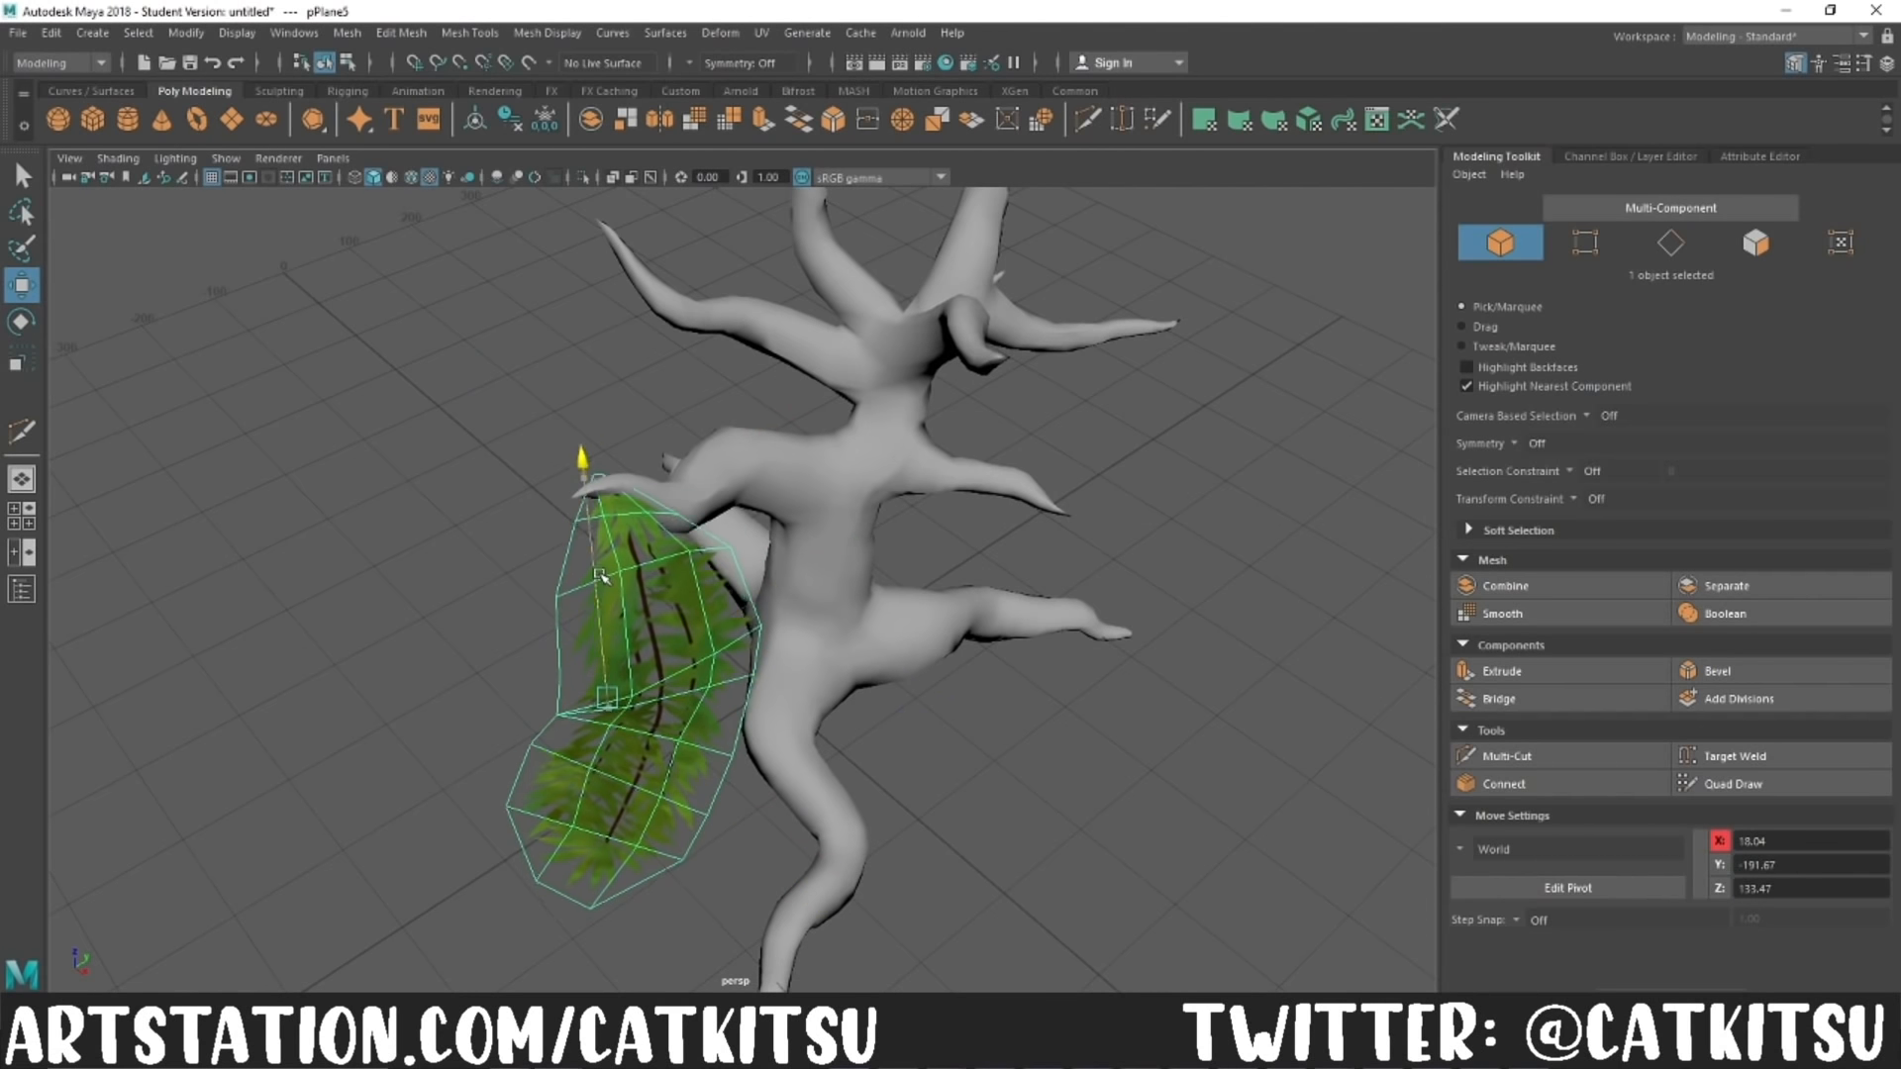
left_click_drag(758, 592, 699, 735)
key("r")
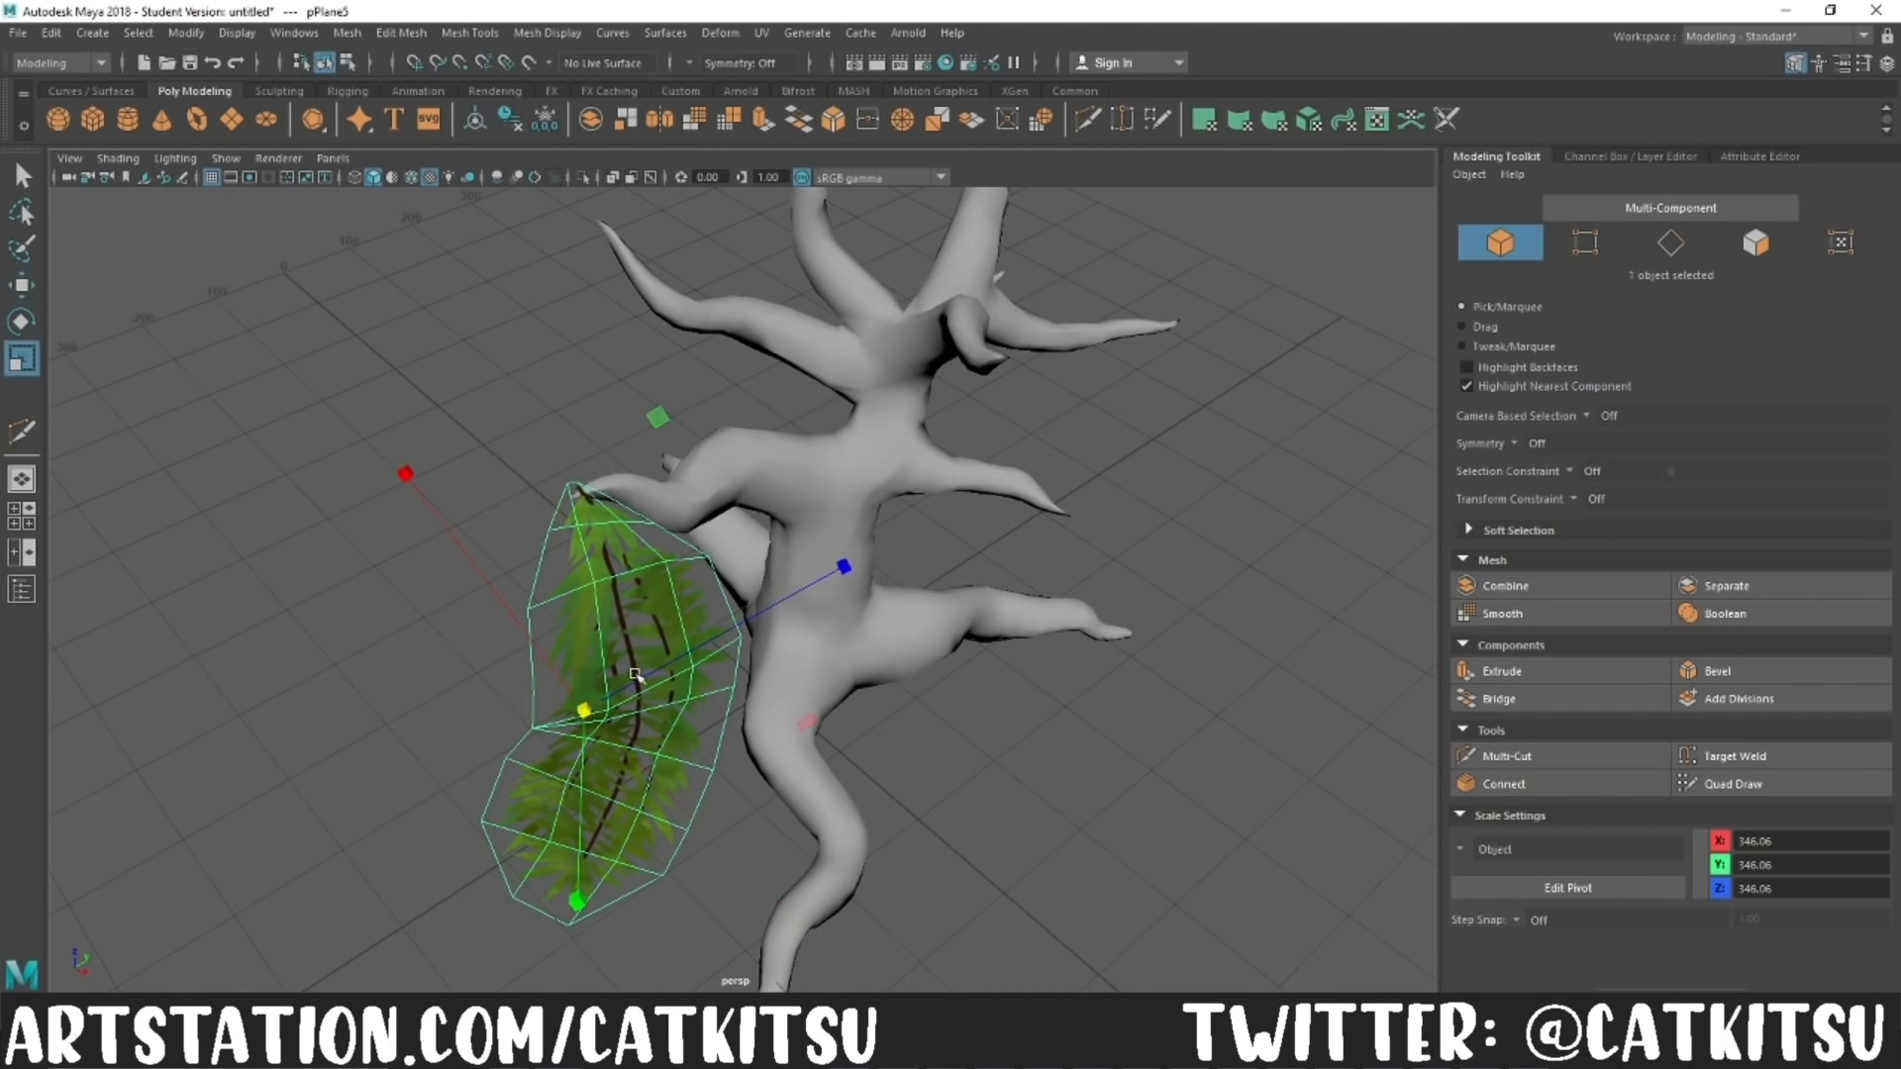
key("ctrl+z")
key("w")
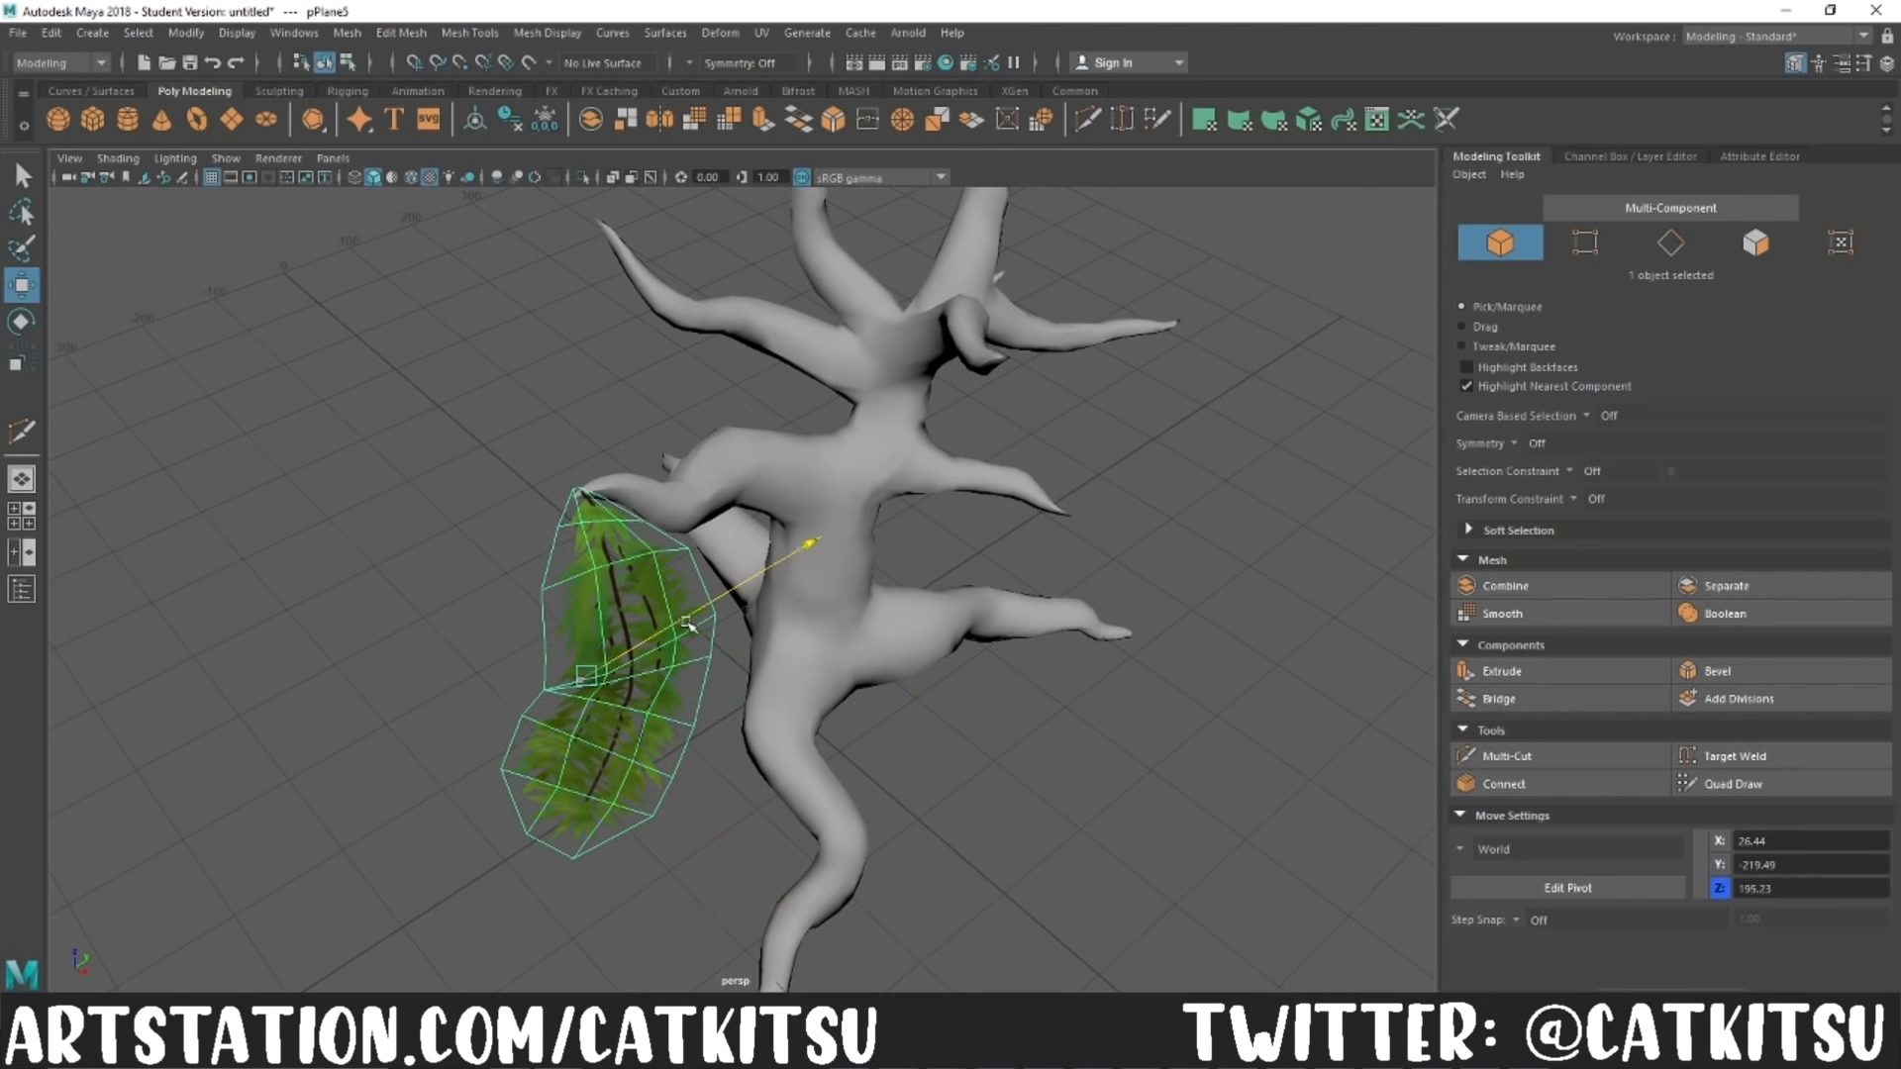
Step: Adjust the leaf card's rotation, duplicate it, and rotate, scale and move the copy beside the original
key("e")
left_click_drag(655, 749, 535, 446)
key("w")
middle_click_drag(582, 475, 614, 788)
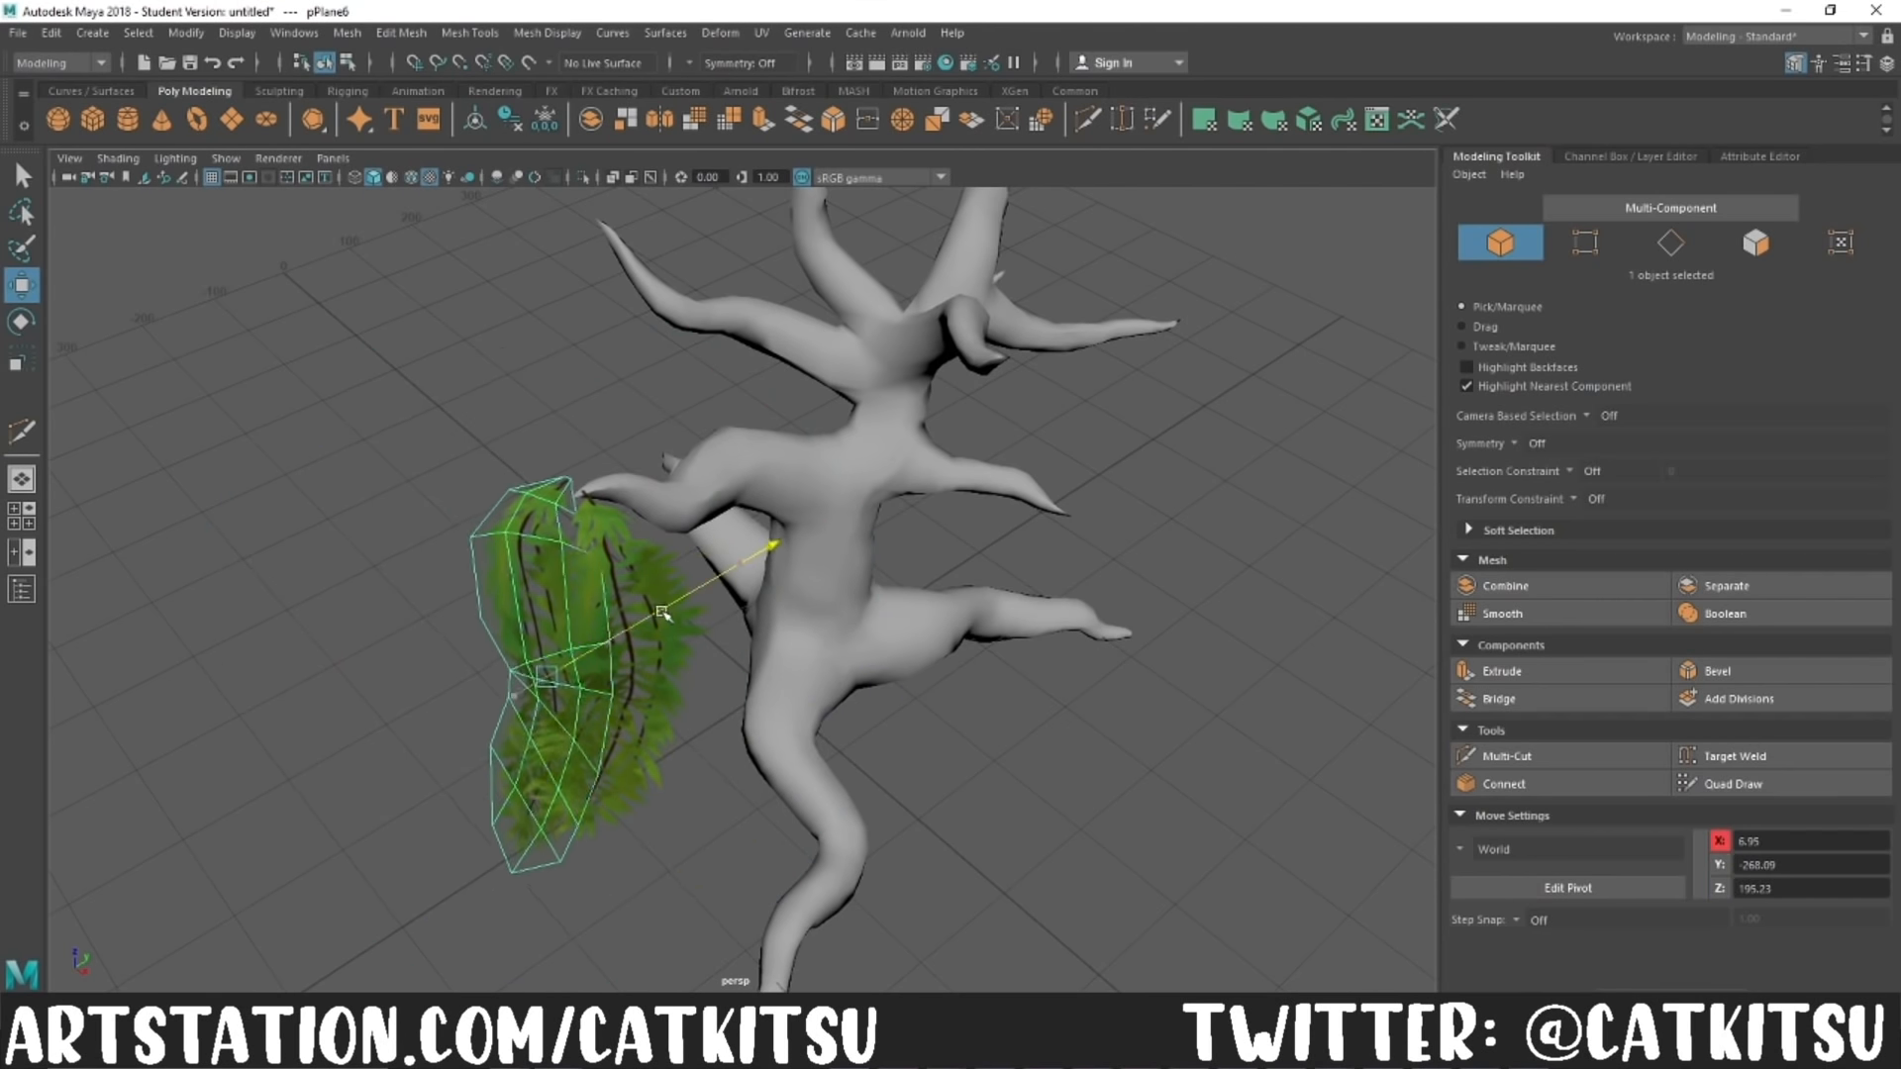
left_click_drag(642, 758, 637, 754)
key("r")
left_click_drag(581, 688, 551, 690)
key("w")
left_click_drag(562, 573, 560, 554)
left_click(1004, 655)
Step: Bend the duplicated leaf card outward by moving a soft-selected vertex at its lower end
left_click_drag(1010, 753, 701, 667, "alt")
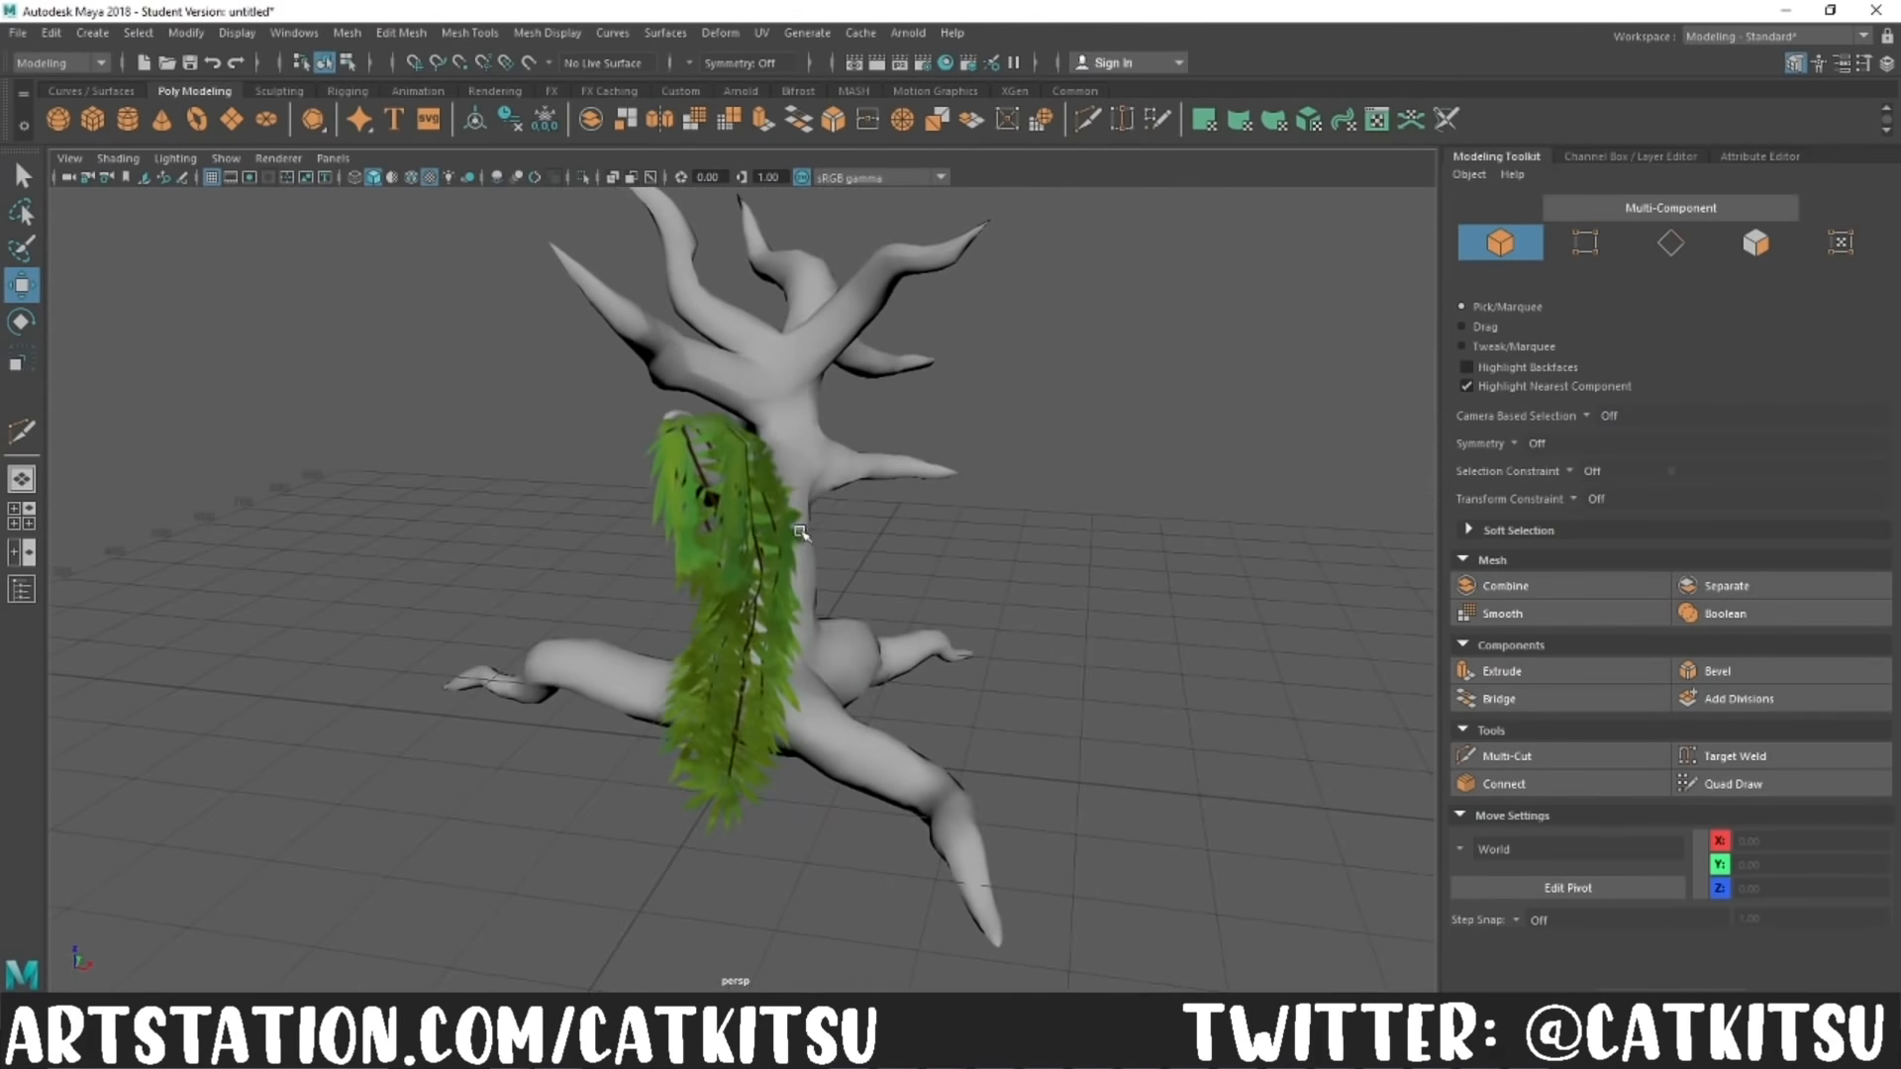
left_click(701, 667)
left_click(1559, 238)
left_click(678, 798)
left_click_drag(1099, 801, 1142, 802)
left_click_drag(940, 828, 843, 825)
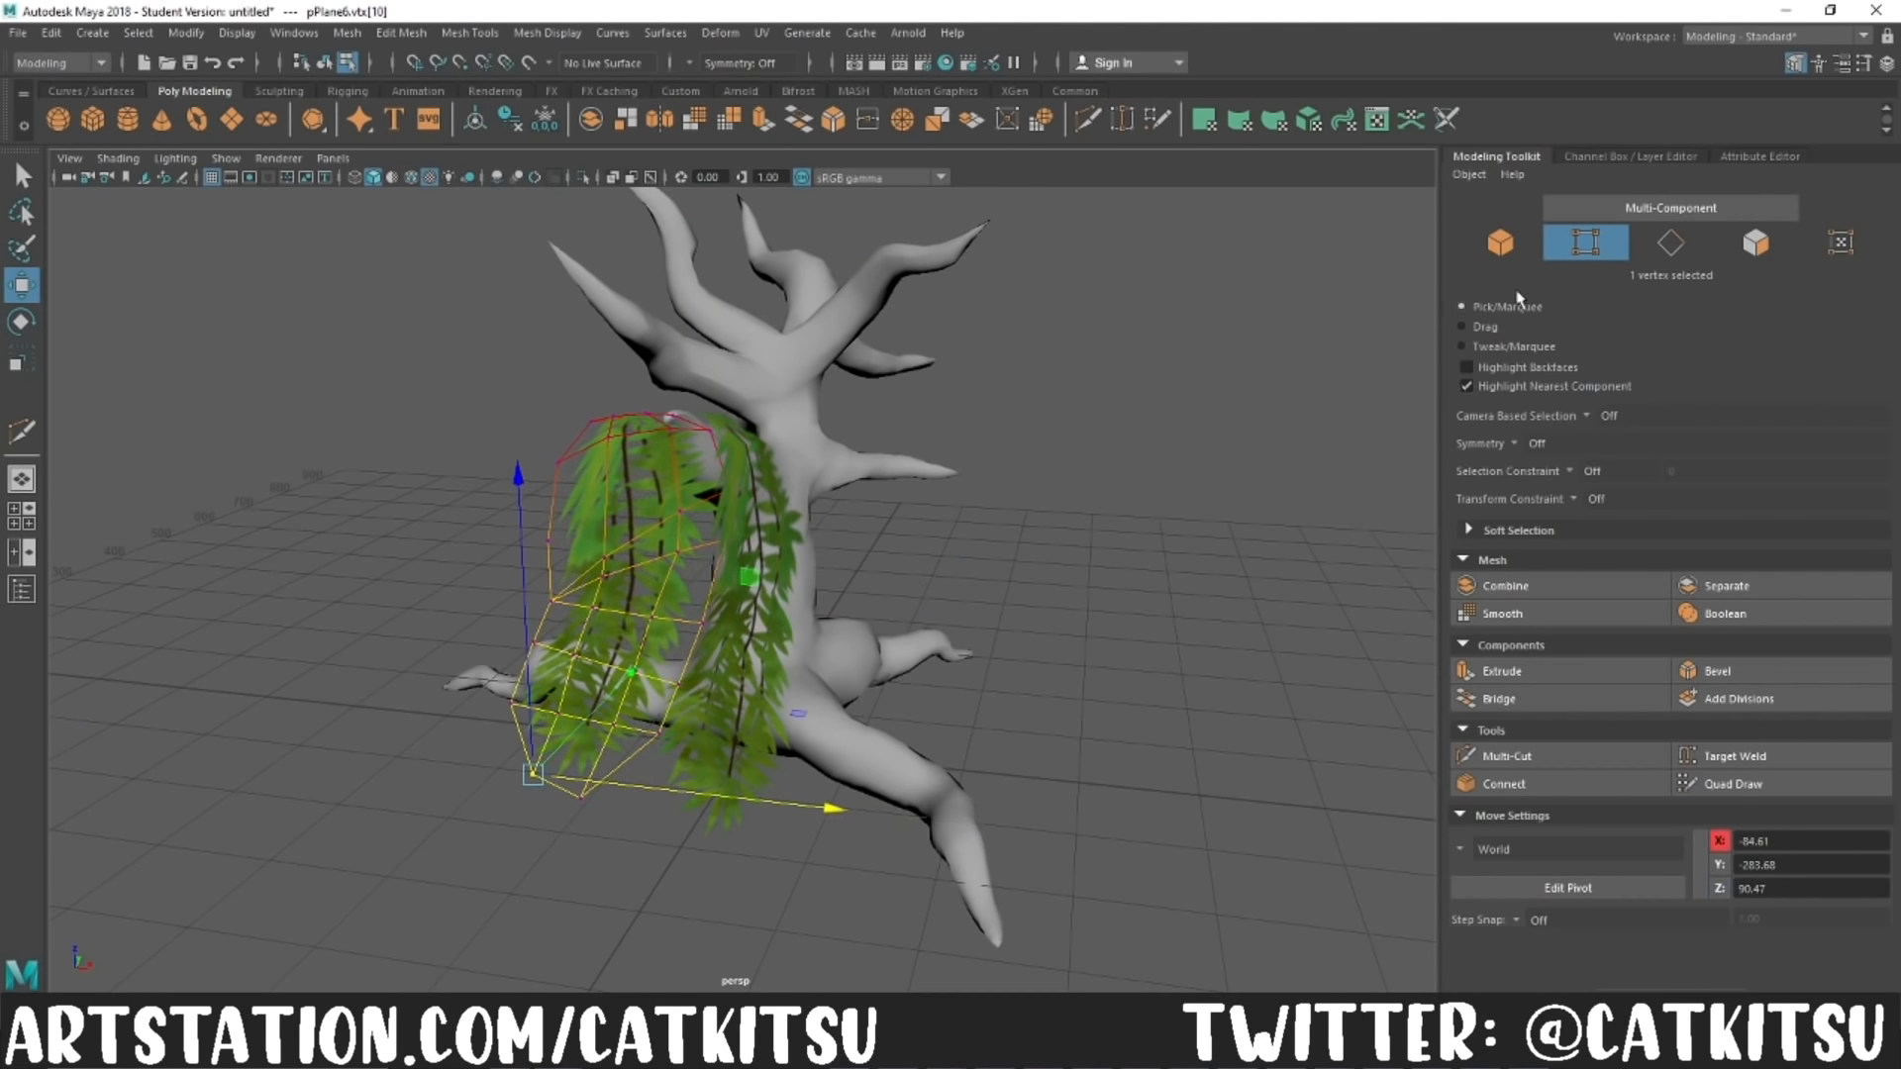
key("F8")
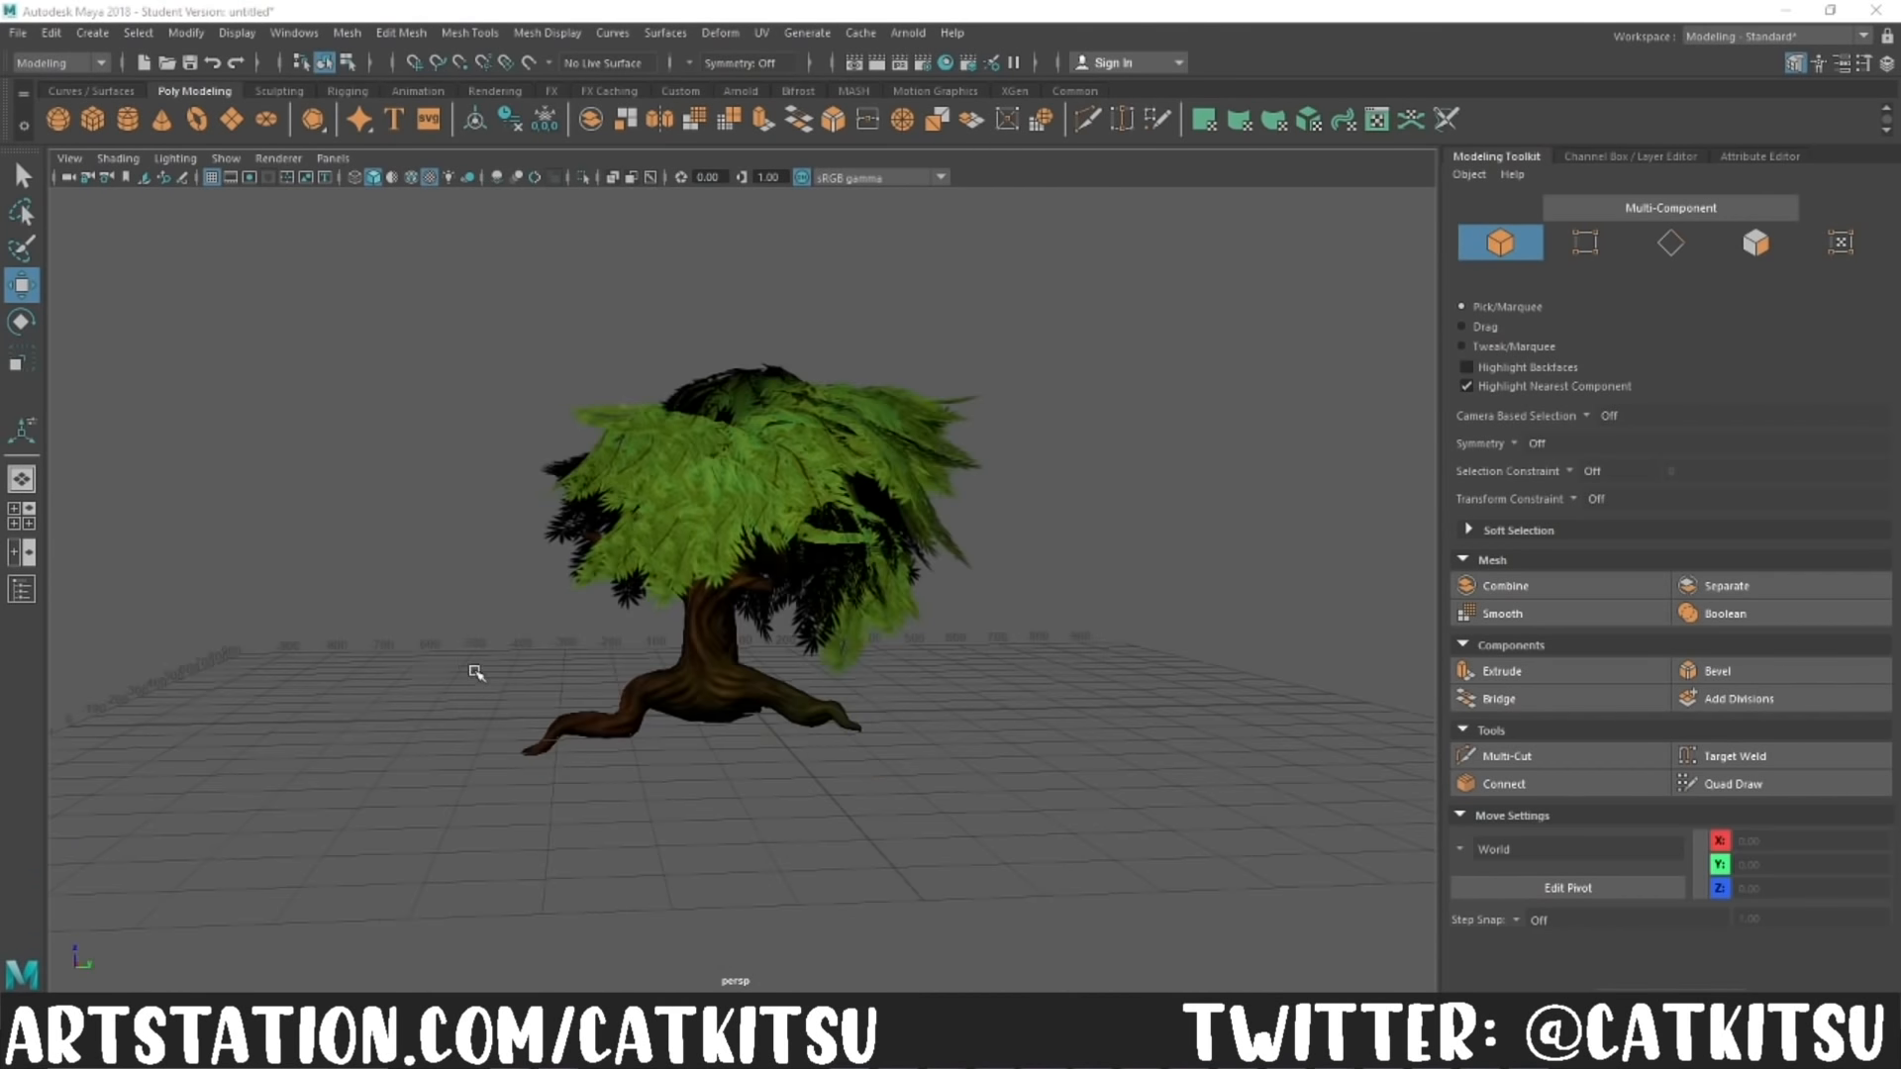
left_click_drag(472, 671, 213, 745, "alt")
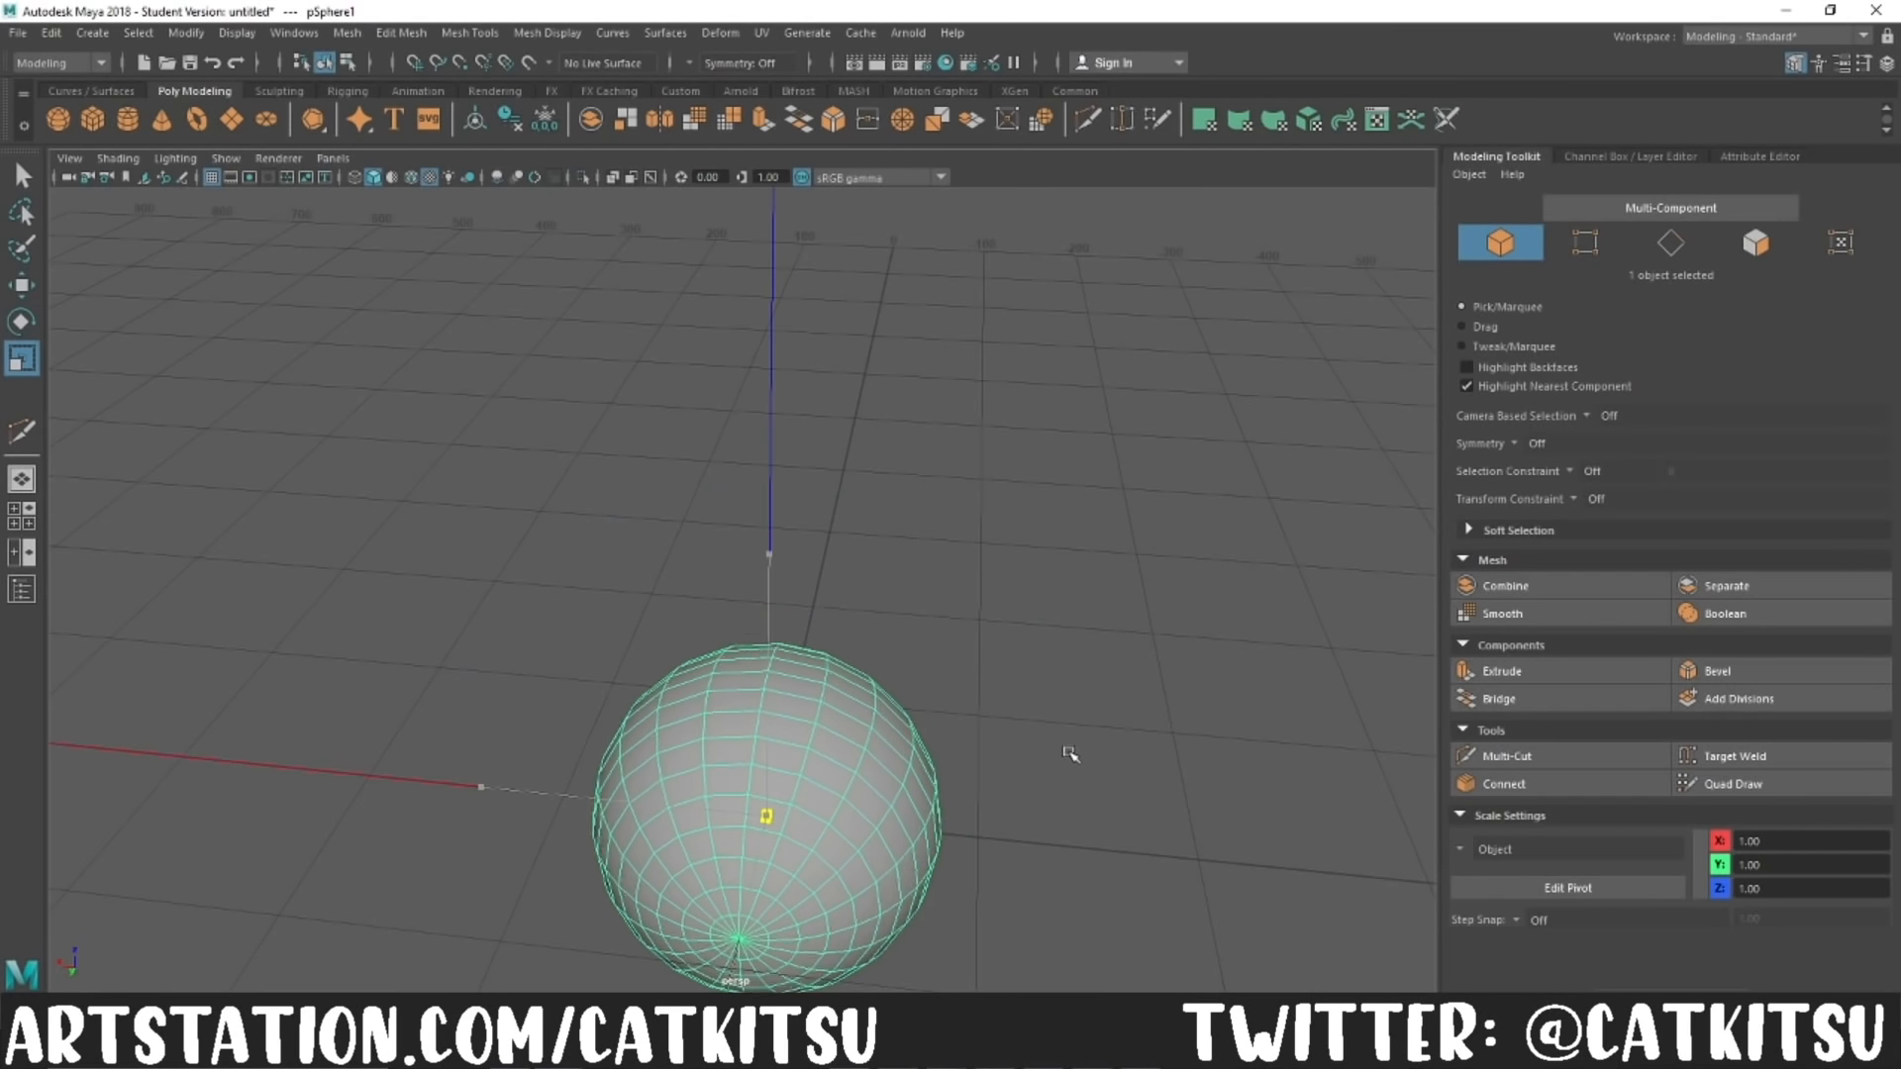
Step: Flatten the underside of the sphere by raising its bottom vertex with soft selection
key("w")
left_click_drag(769, 555, 770, 474)
left_click_drag(1179, 782, 964, 684, "alt")
right_click_drag(728, 708, 624, 733)
left_click(624, 733)
left_click_drag(624, 733, 829, 706, "alt")
left_click_drag(1057, 770, 637, 511, "alt")
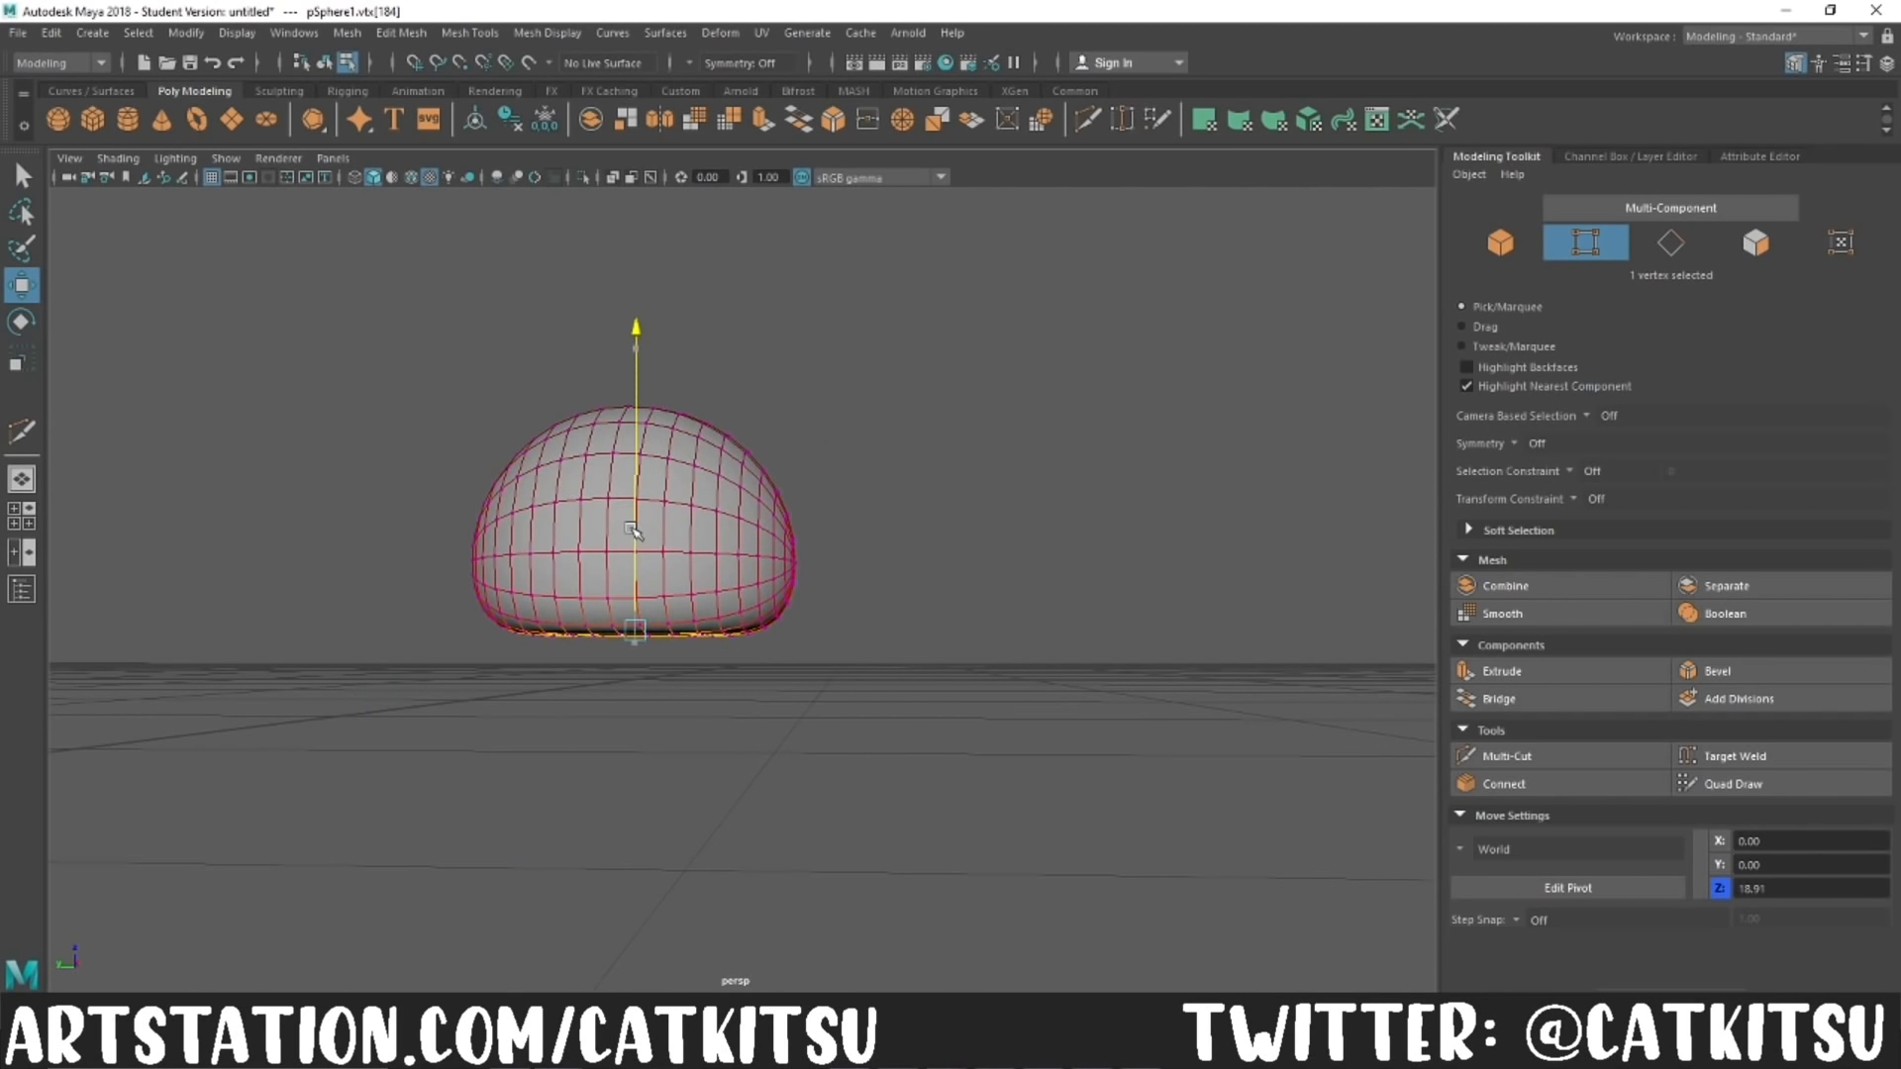
Step: Distort the sphere into an uneven egg shape by moving soft-selected vertices on its sides
left_click_drag(894, 686, 806, 622, "alt")
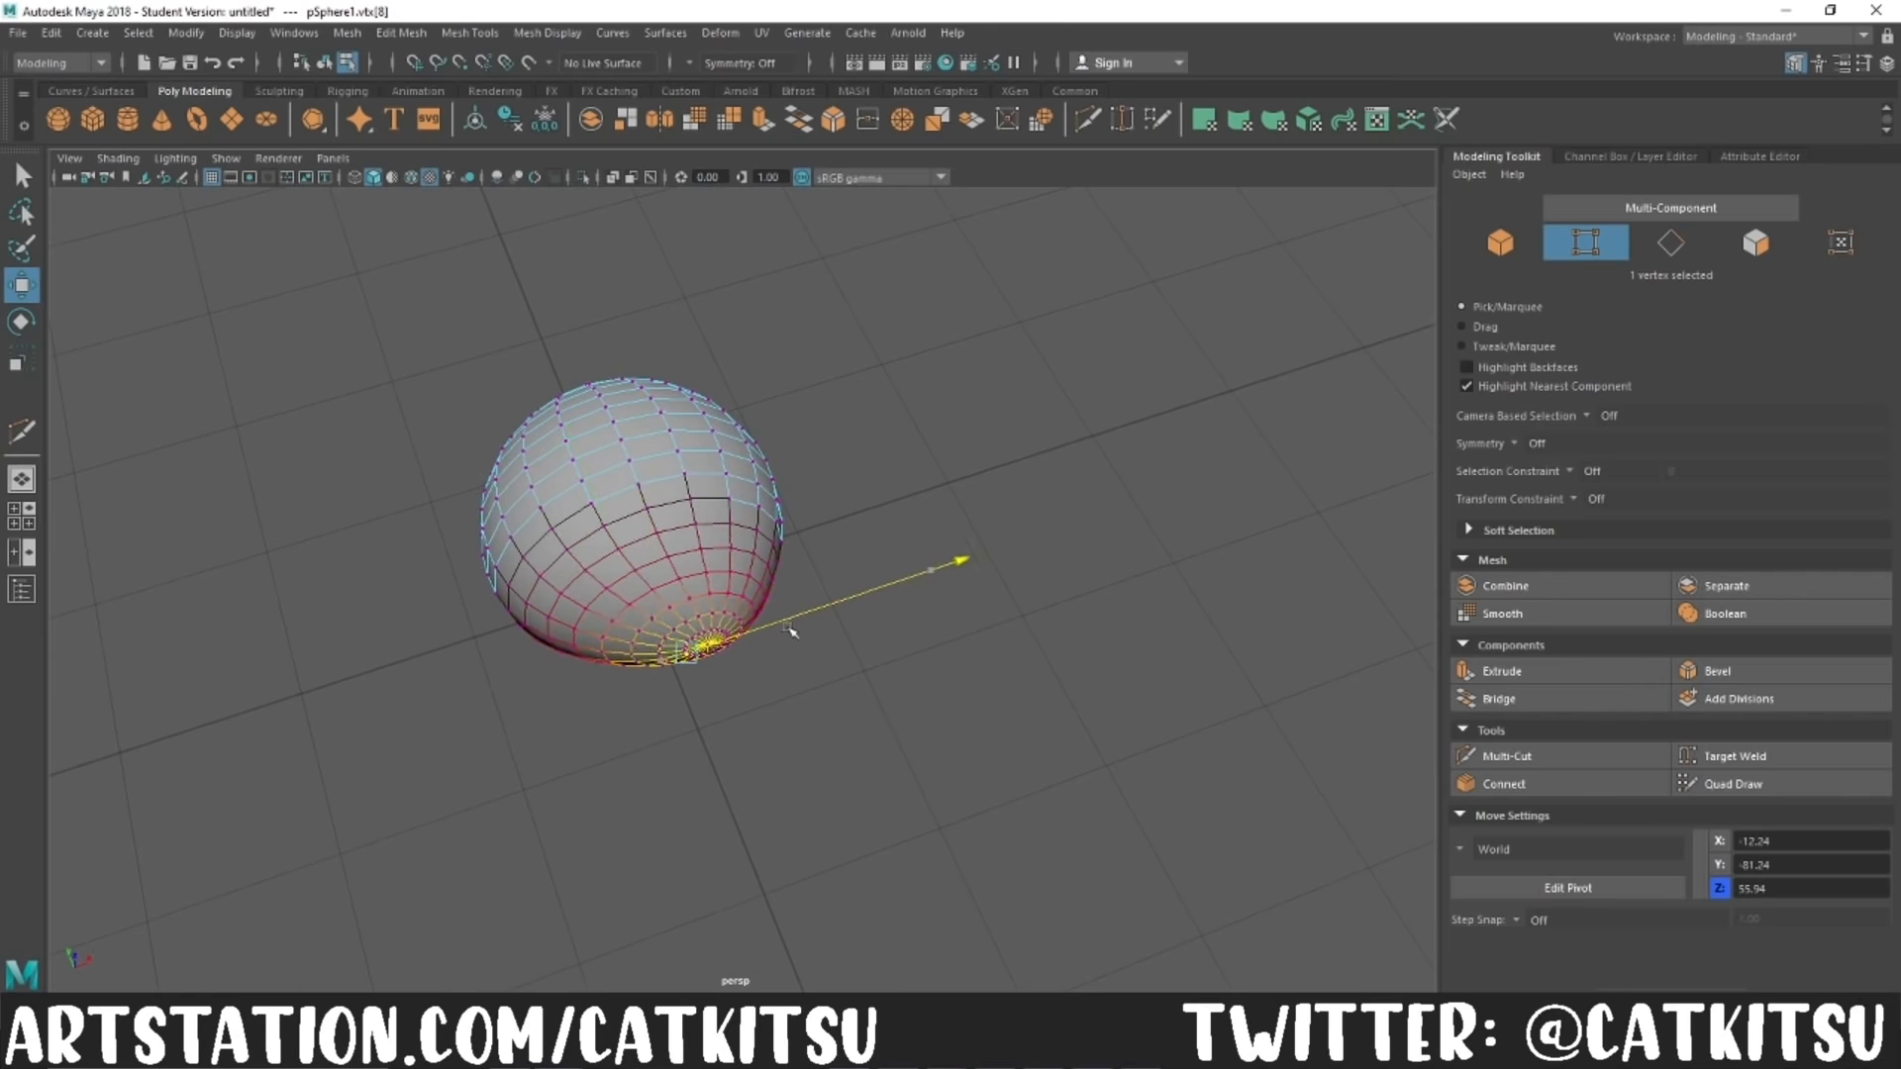
left_click_drag(651, 626, 653, 630)
left_click_drag(652, 631, 737, 433, "alt")
left_click_drag(751, 267, 750, 262)
left_click_drag(750, 261, 634, 554, "alt")
left_click(755, 623)
key("b")
left_click_drag(758, 628, 737, 639)
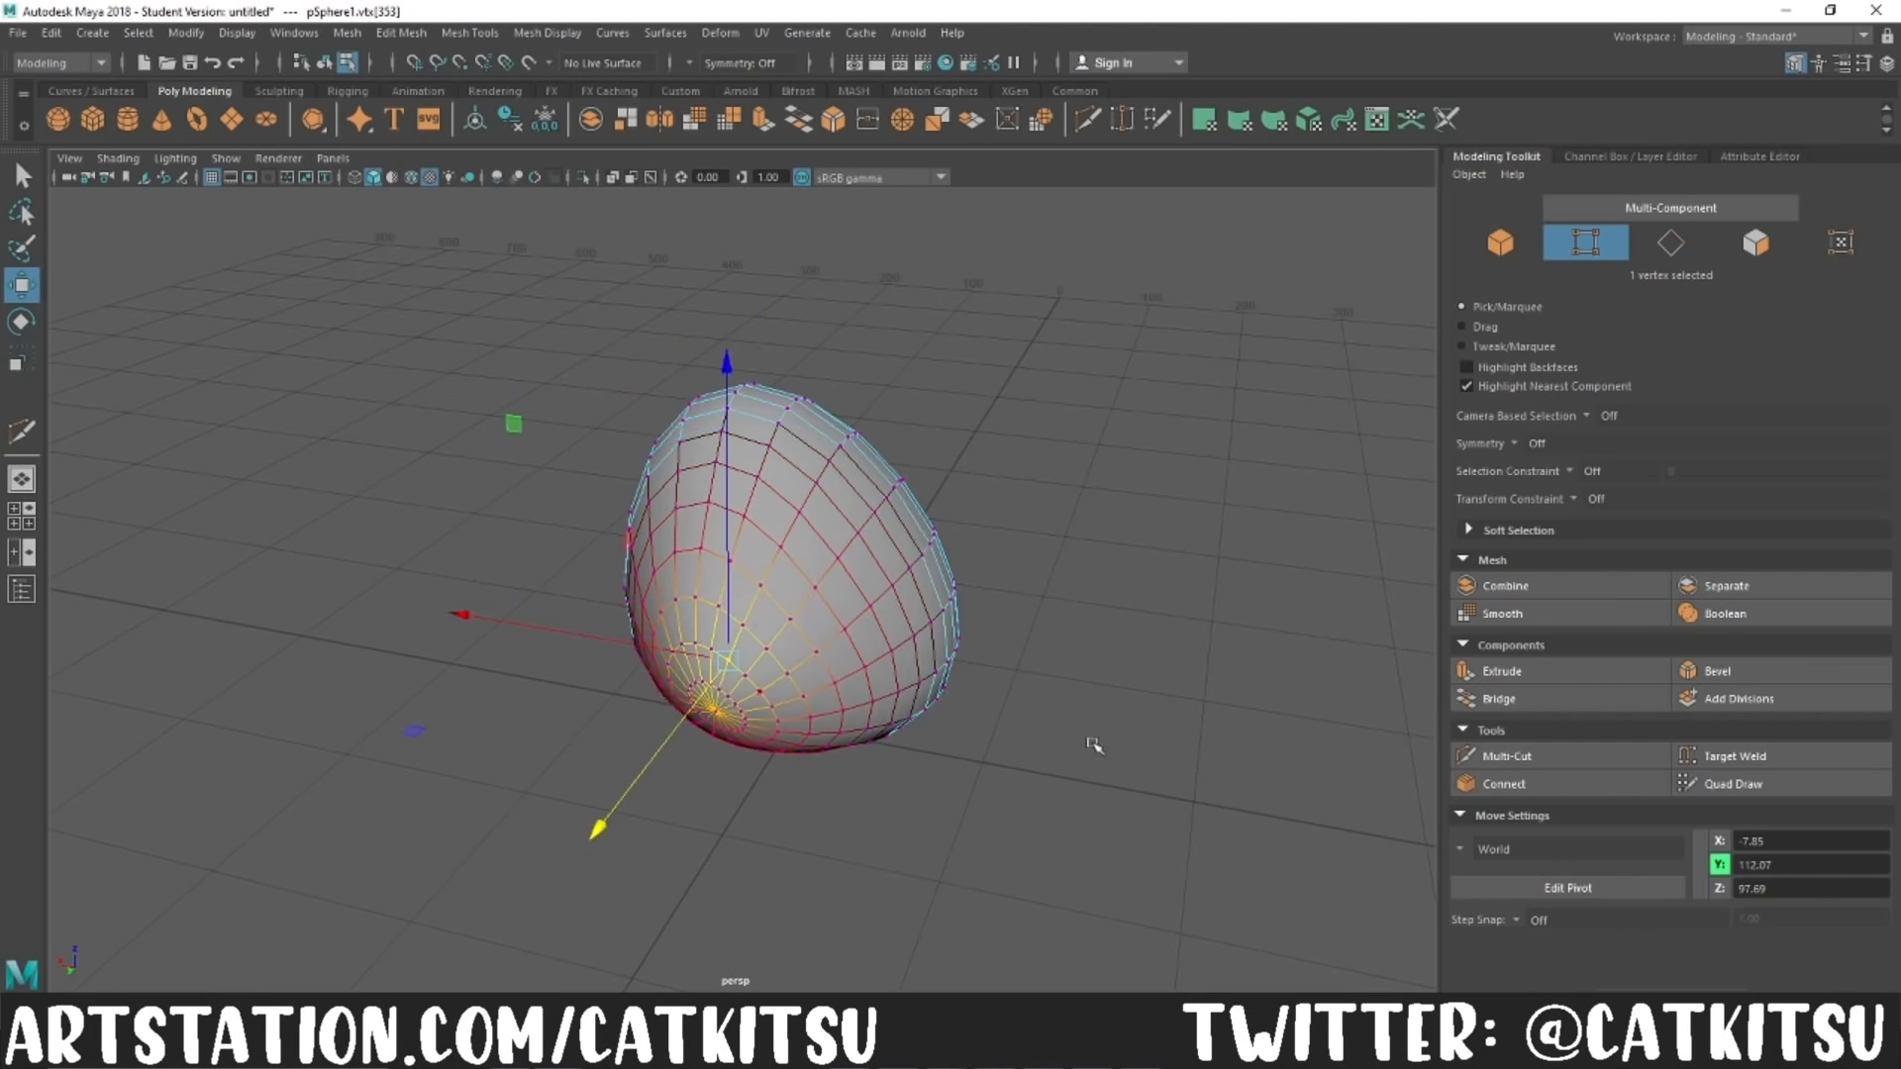
Step: Push and pull soft-selected vertices around the sphere's sides and base to give it an irregular rock shape
left_click_drag(990, 693, 899, 806, "alt")
left_click(648, 769)
left_click_drag(734, 519, 715, 574)
left_click_drag(842, 624, 783, 594, "alt")
left_click(772, 561)
left_click_drag(941, 653, 747, 692, "alt")
left_click(790, 631)
left_click_drag(862, 638, 834, 639)
left_click_drag(882, 748, 678, 762, "alt")
left_click(941, 638)
mouse_move(1046, 661)
left_mouse_down()
mouse_move(1022, 668)
mouse_move(1051, 672)
left_mouse_up()
left_click_drag(970, 767, 687, 792, "alt")
Step: Lower a soft-selected area on the rock's upper slope and adjust a vertex on its opposite side
left_click(441, 535)
left_click(512, 473)
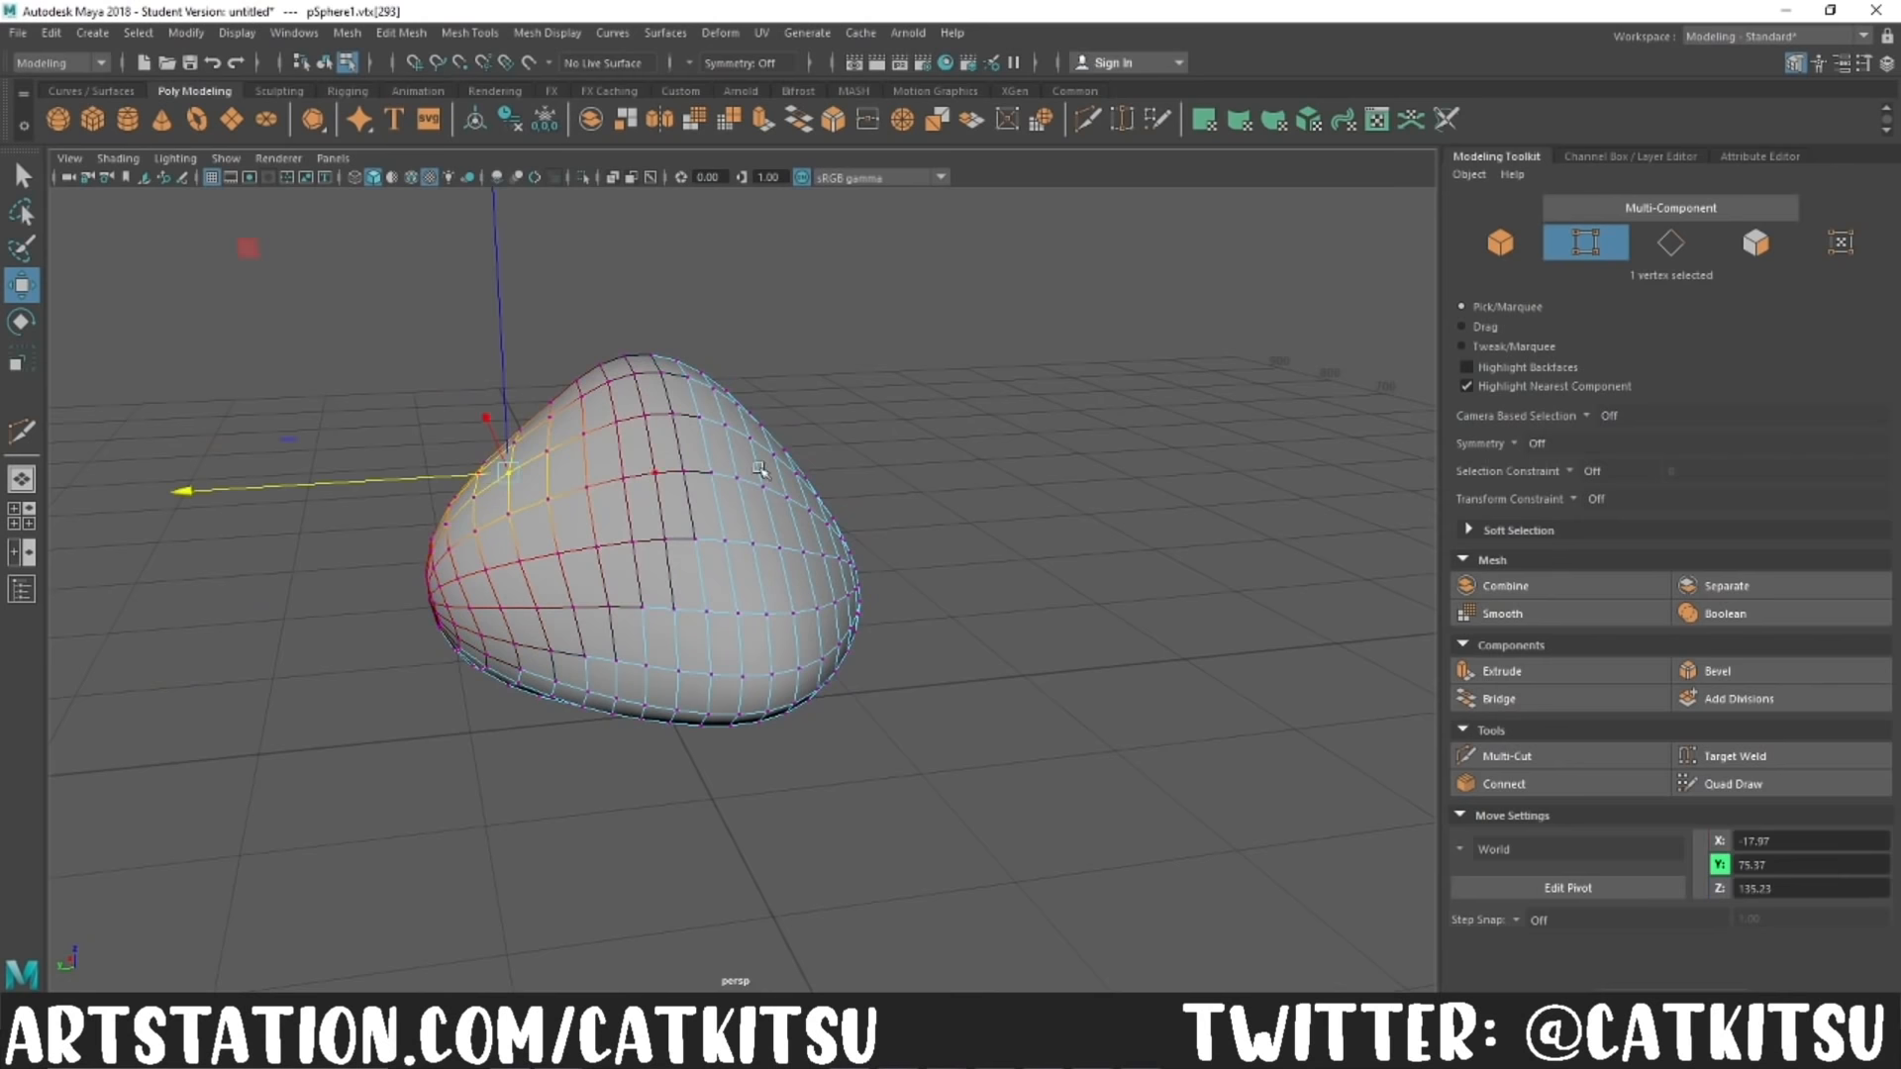
left_click_drag(508, 343, 509, 390)
key("ctrl+z")
left_click_drag(511, 279, 513, 335)
left_click(931, 584)
left_click_drag(965, 604, 1020, 619, "alt")
Step: Return the rock to object mode, lower it and deselect it
key("F8")
left_click(1000, 594)
left_click(597, 346)
left_click_drag(602, 363, 603, 433)
left_click(891, 594)
scroll(891, 594, "down", 5)
left_click_drag(851, 634, 858, 696, "alt")
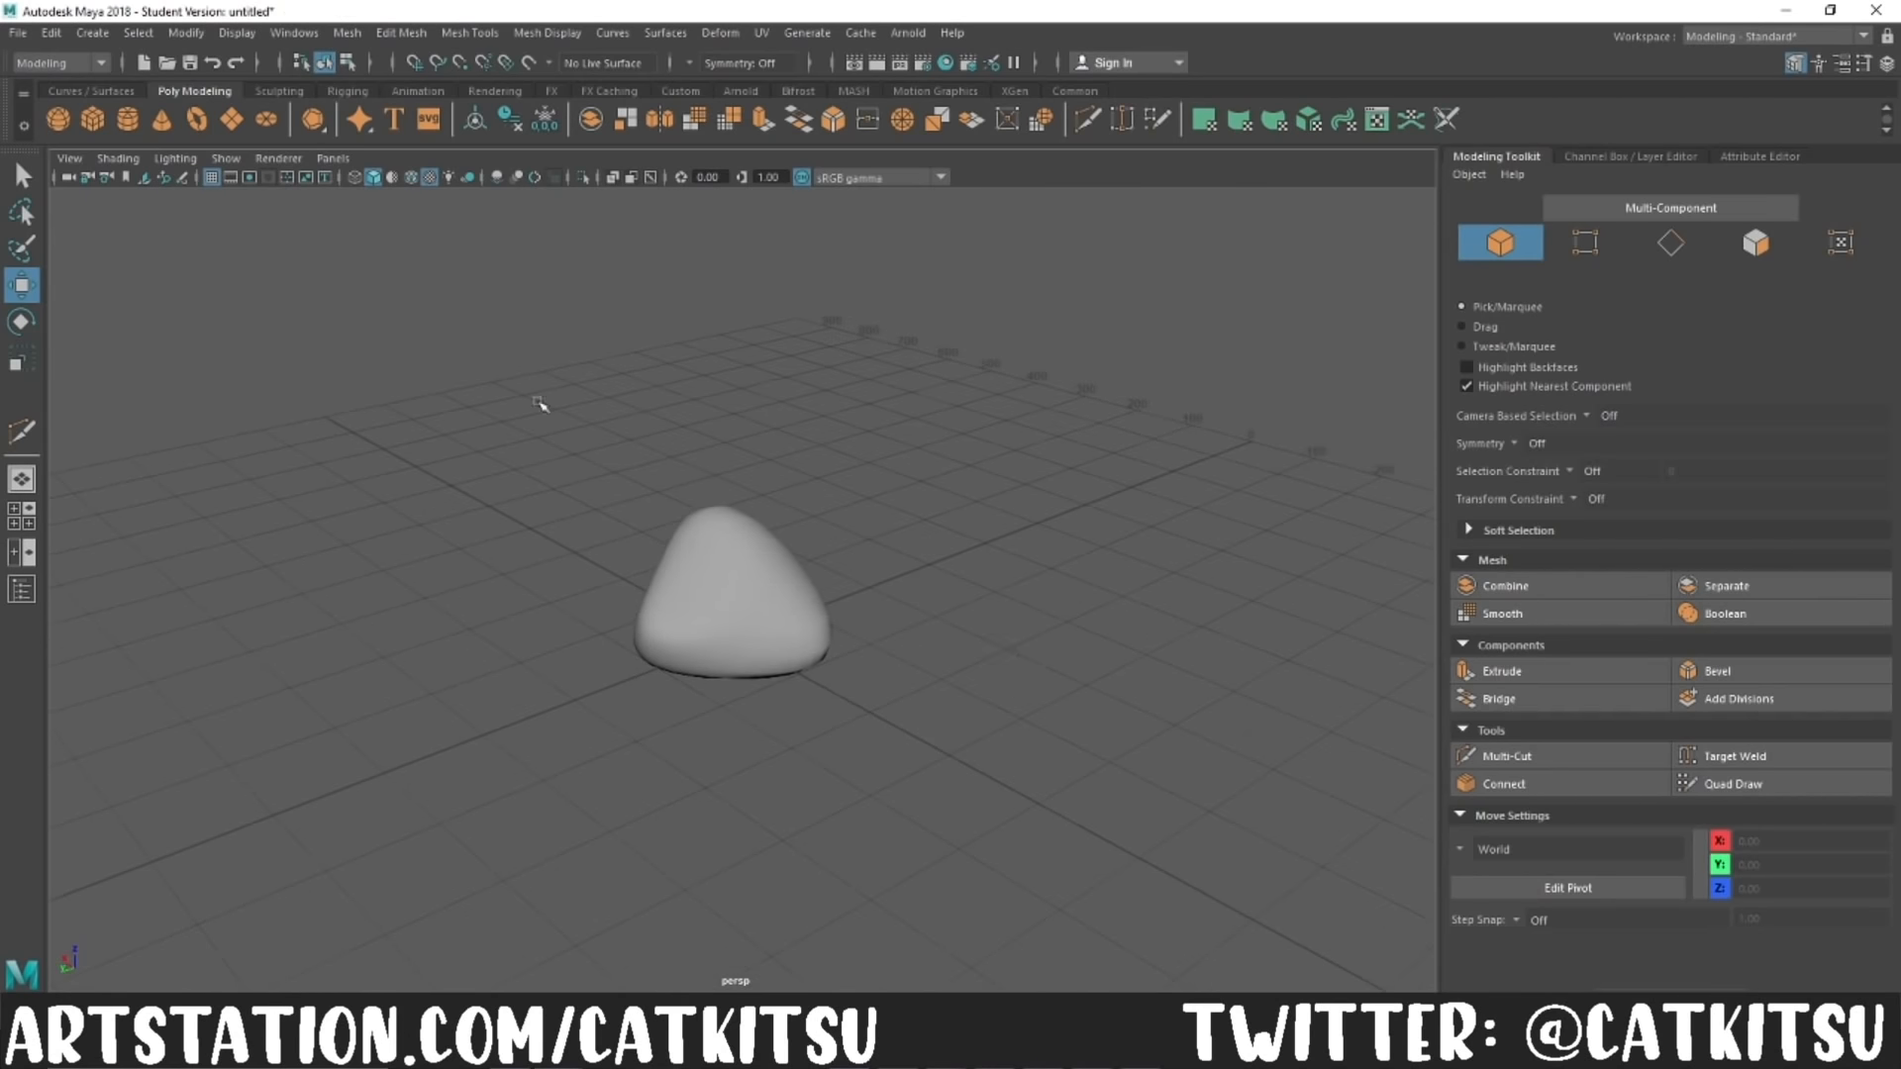
Step: Create a subdivided polygon plane beside the rock and scale it up
left_click(231, 119)
left_click_drag(733, 624, 970, 675)
key("r")
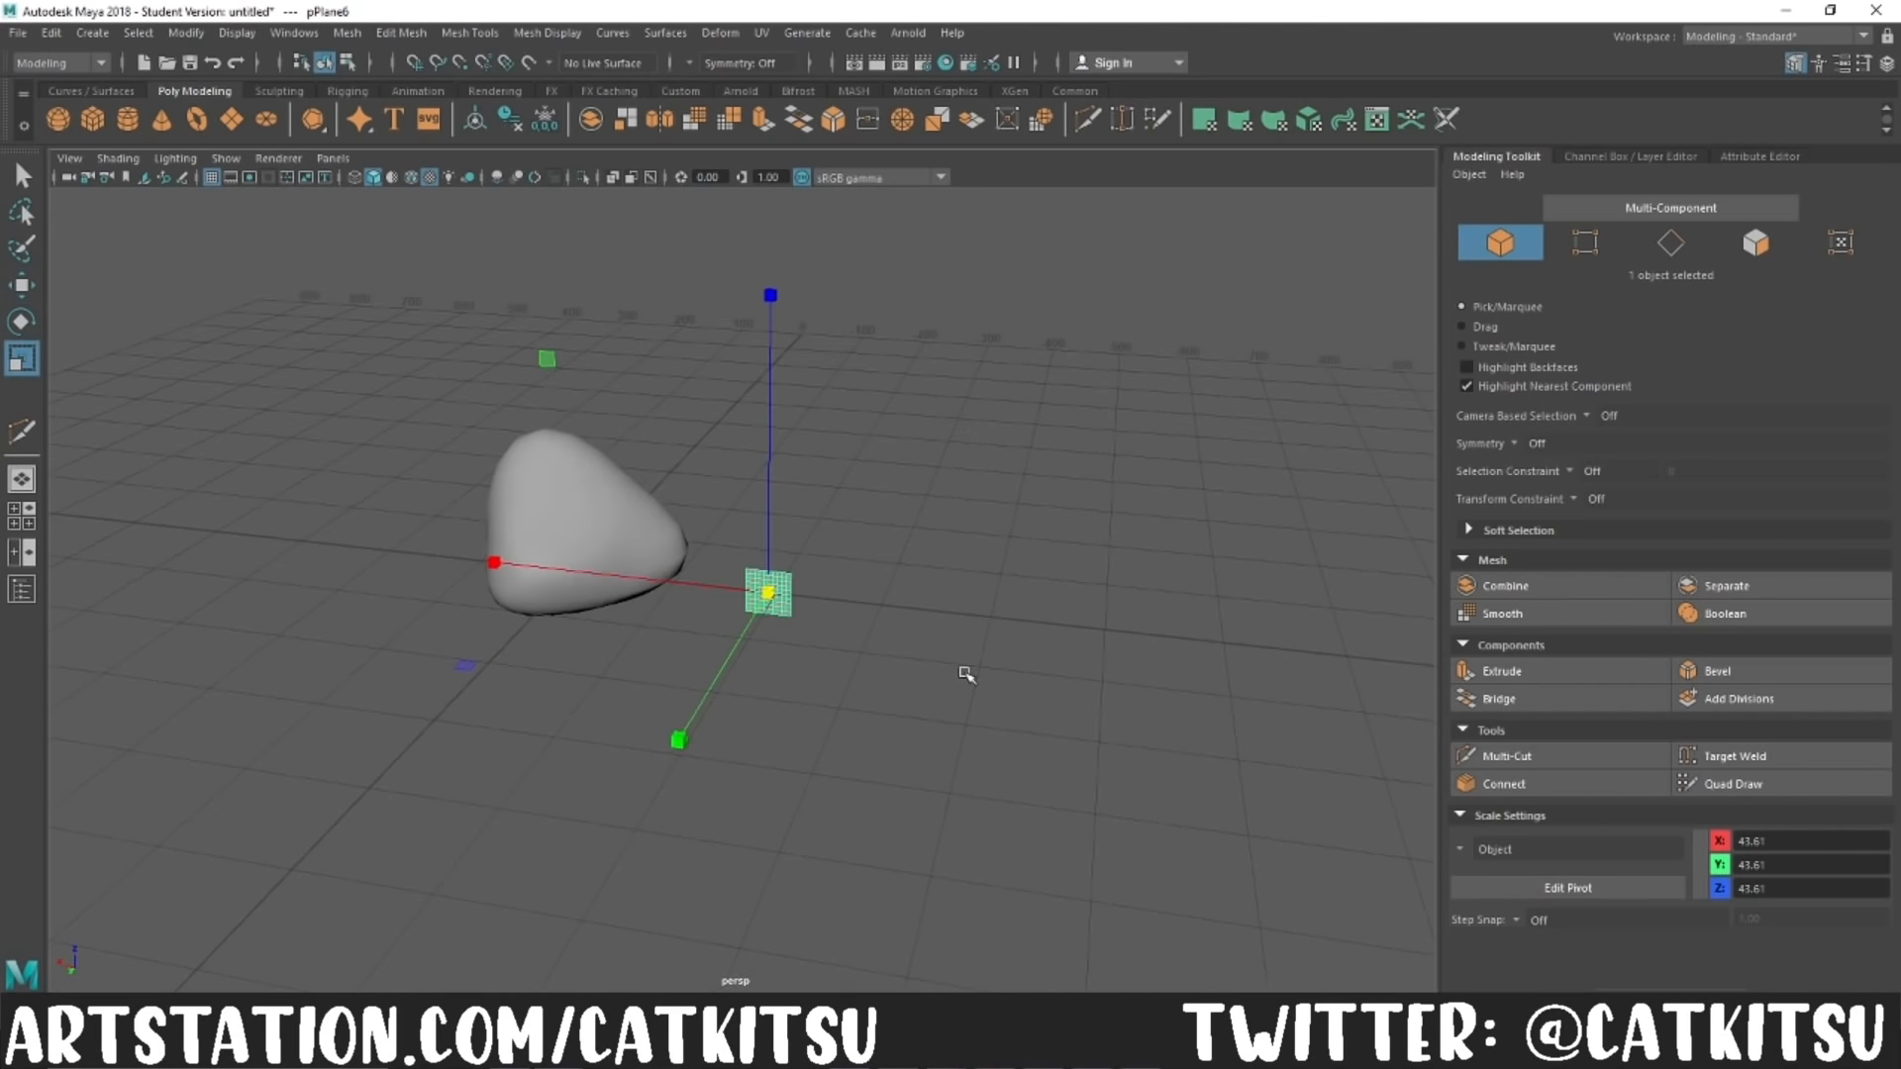
scroll(970, 676, "up", 8)
Step: Delete the plane's inner edge loops except the two central ones crossing it, and return it to object mode
left_click(1674, 244)
key("b")
double_click(799, 457)
double_click(832, 462, "shift")
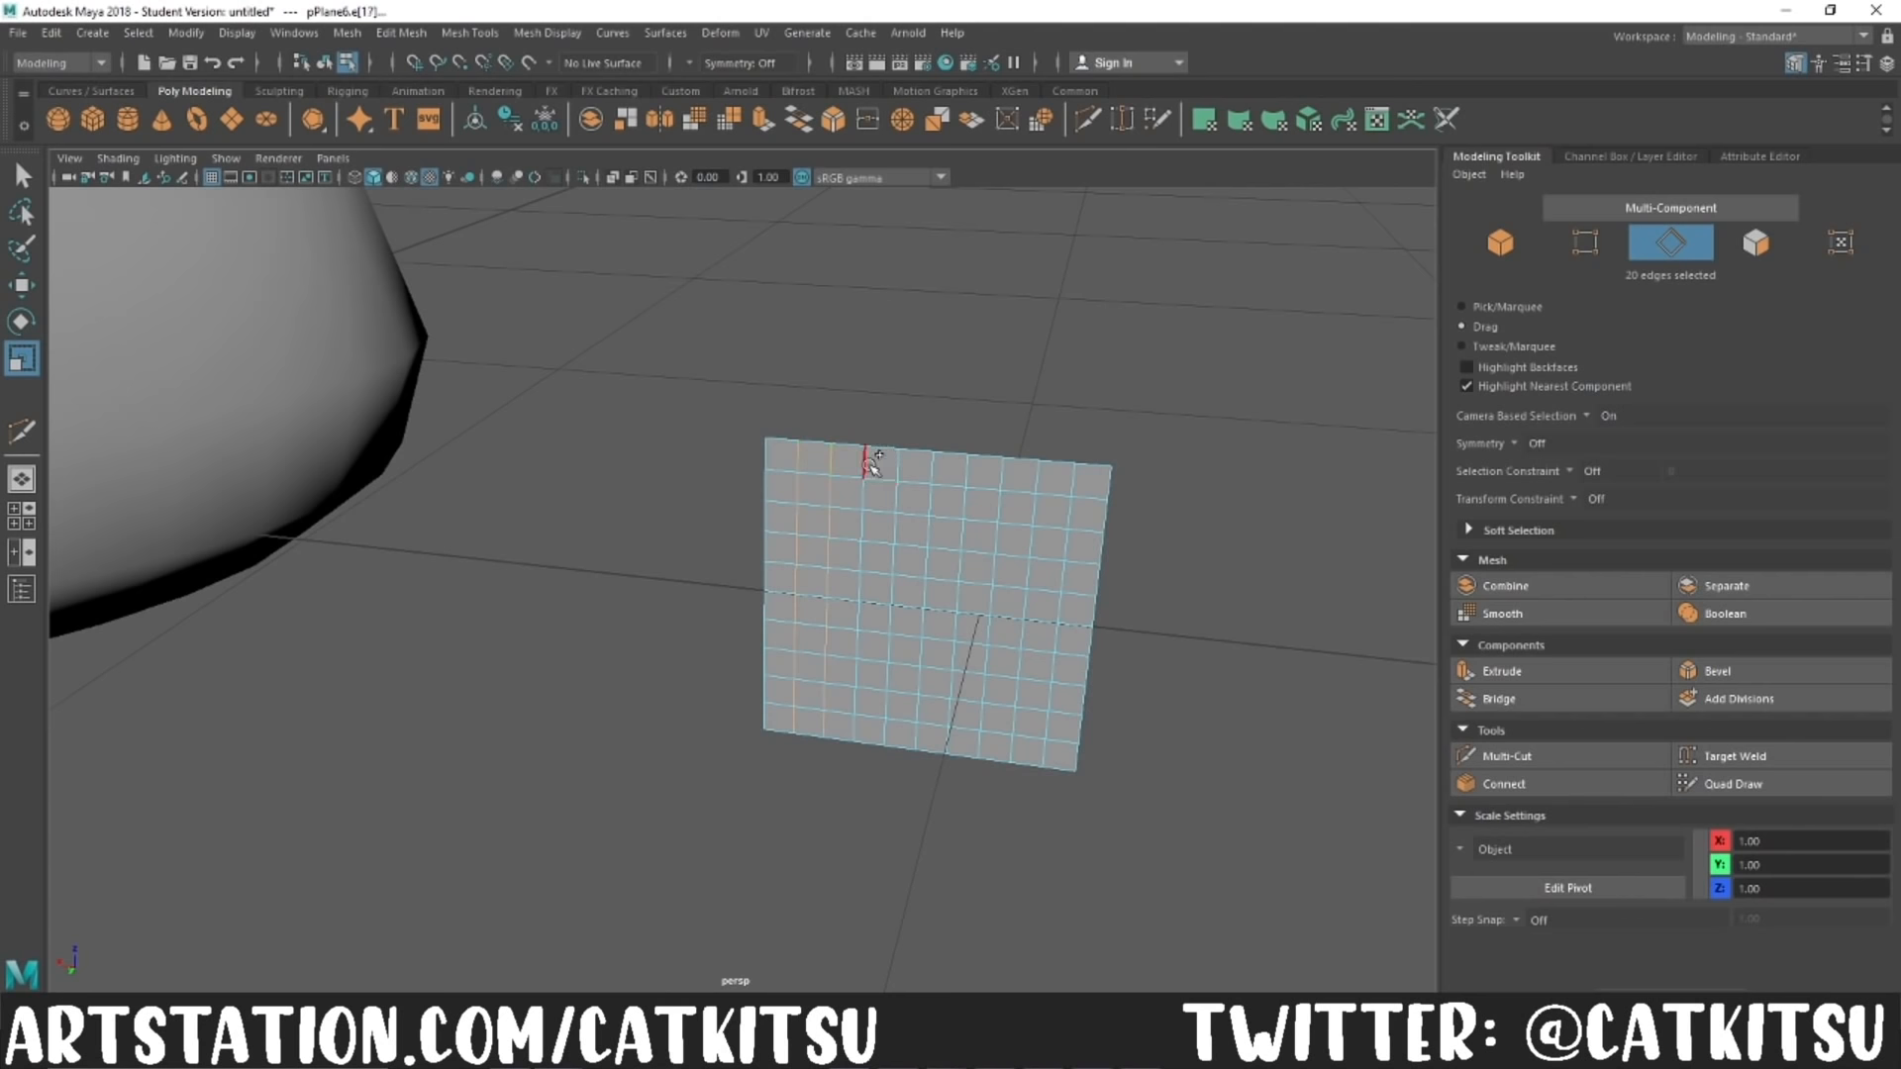
key("ctrl+a")
left_click(1596, 212)
left_click(1516, 209)
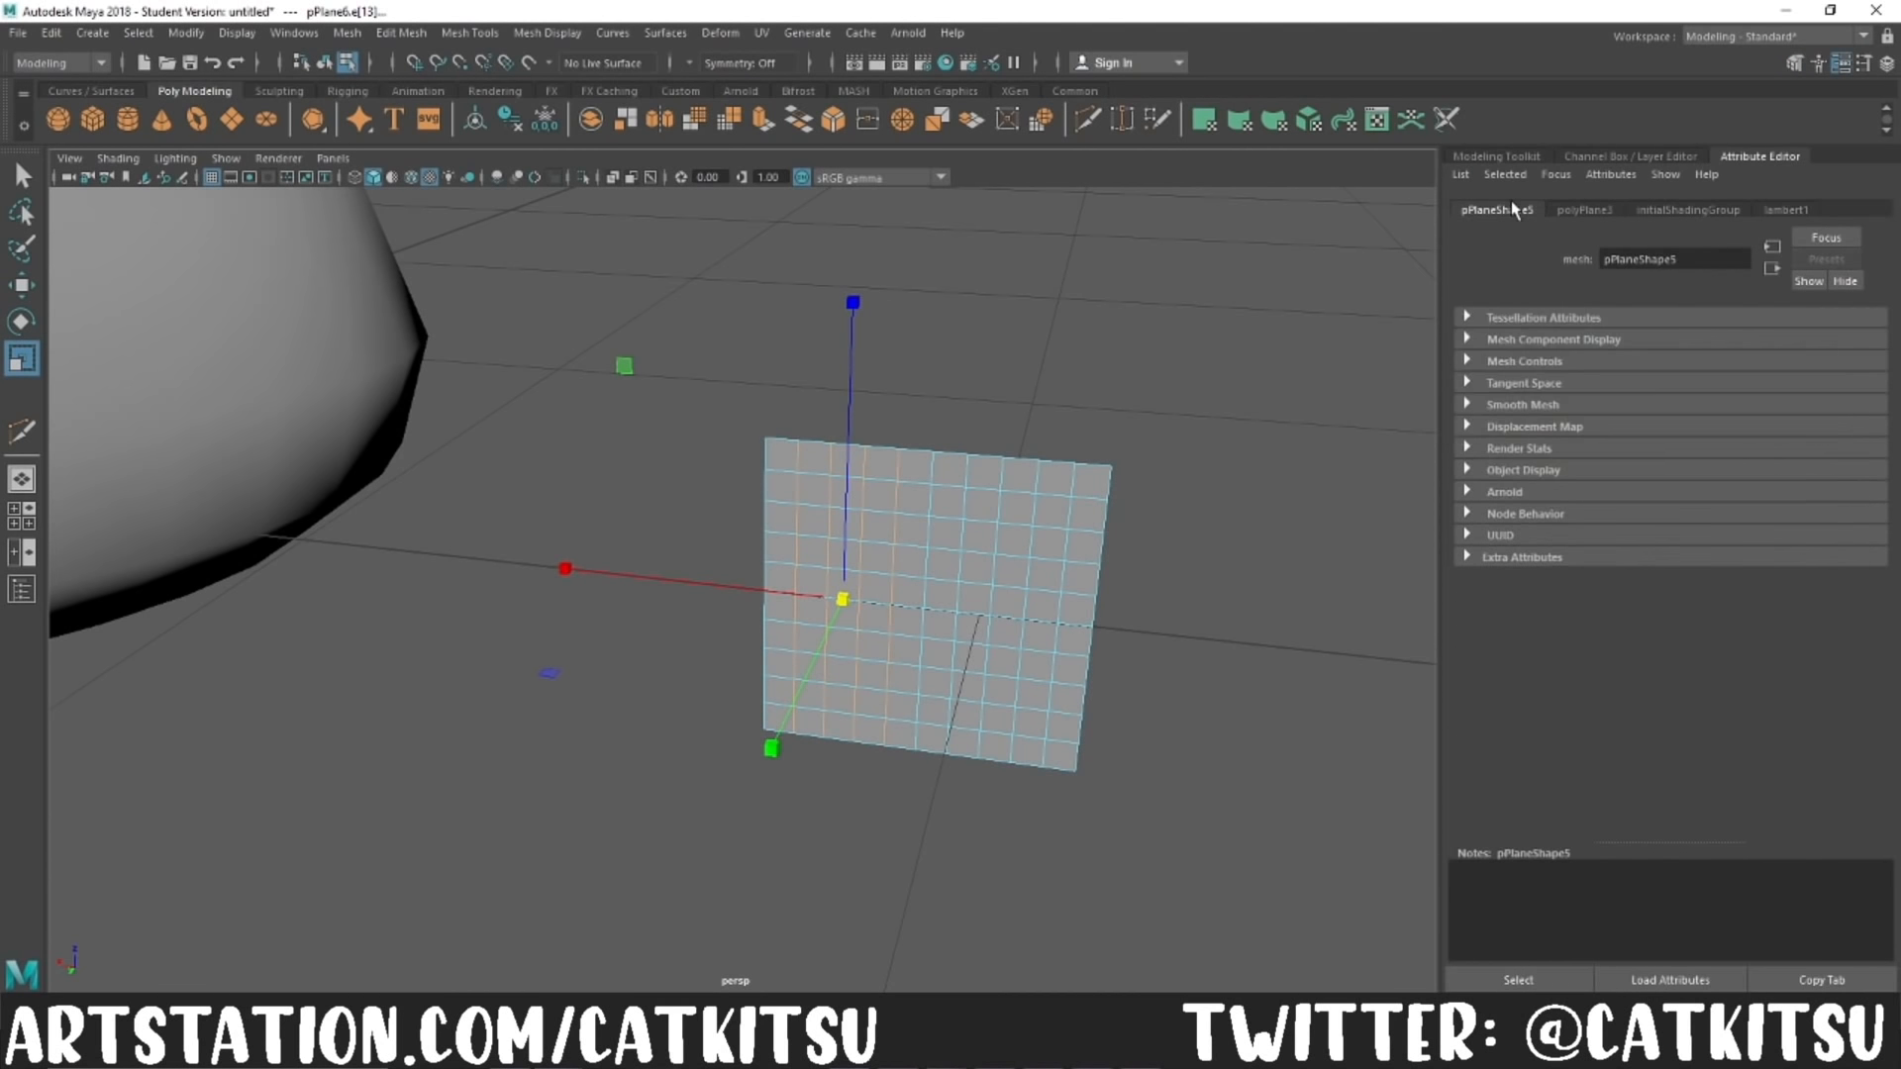
left_click(1733, 209)
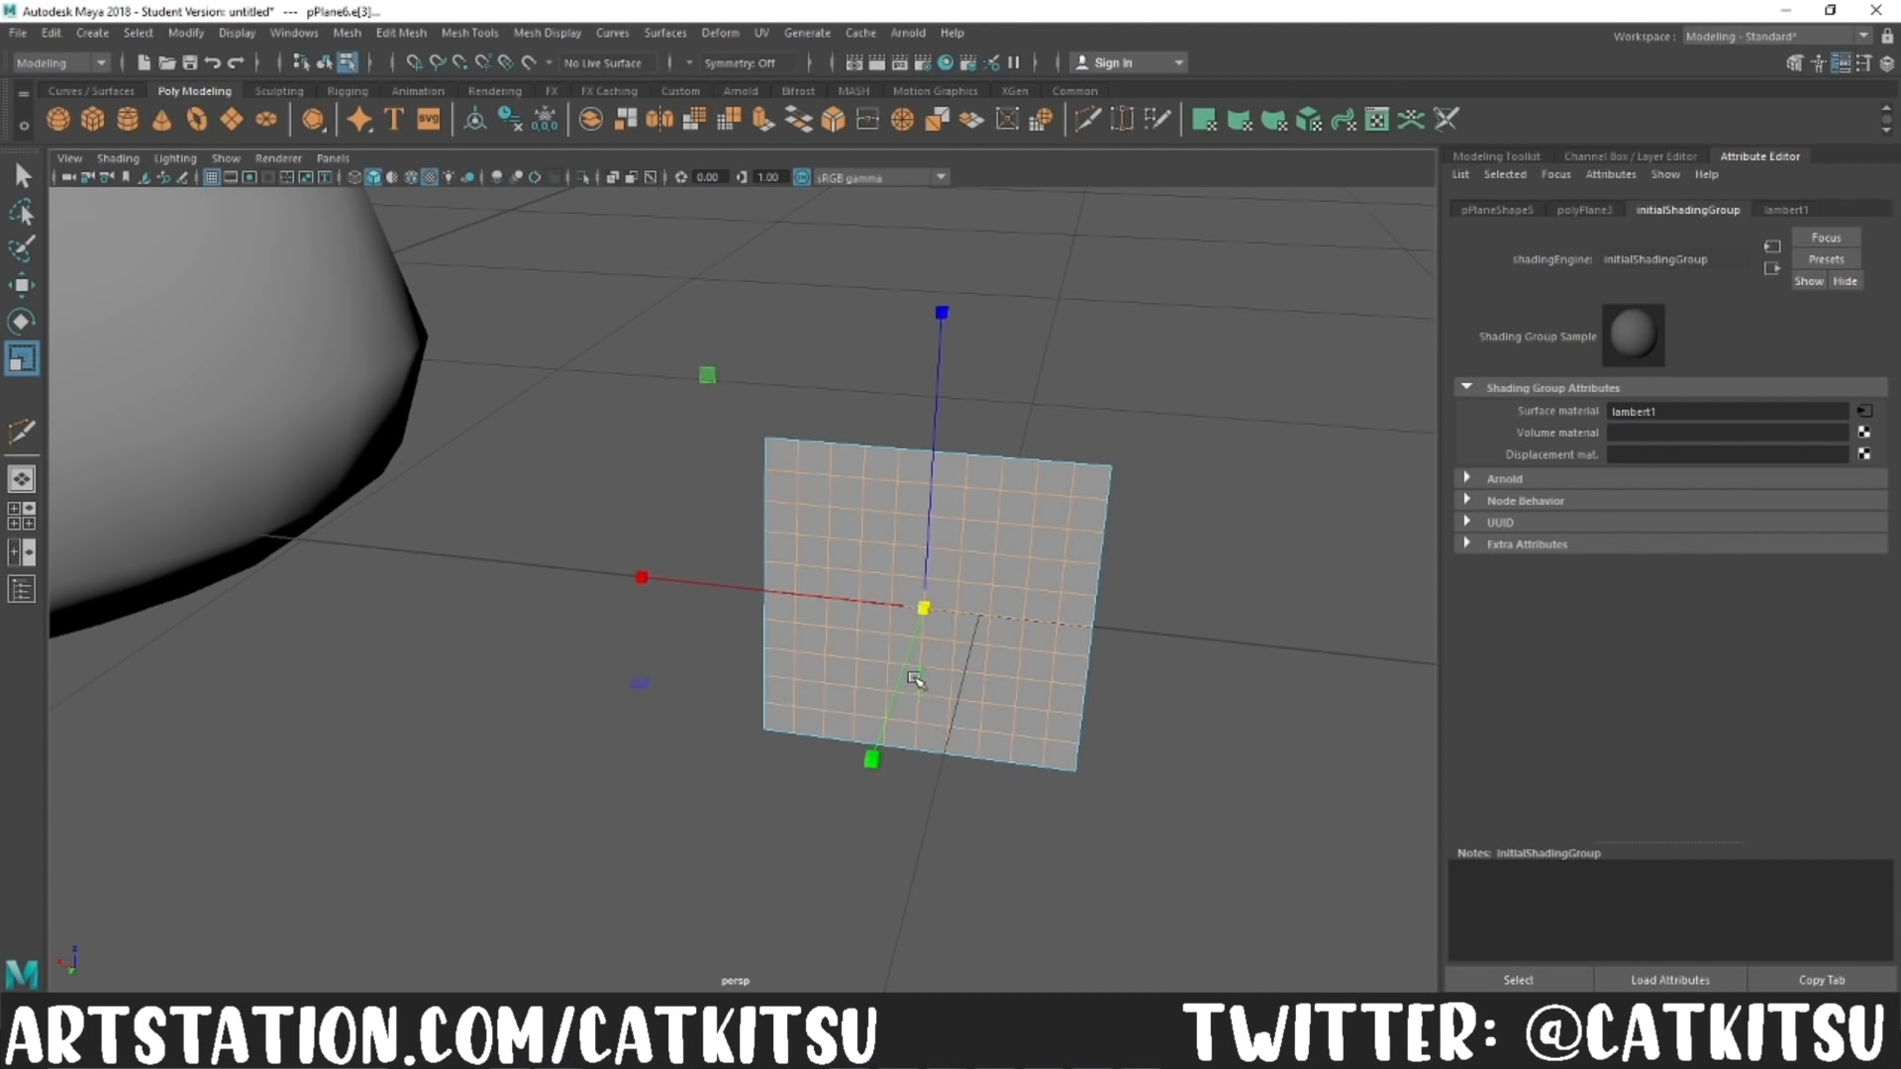
key("q")
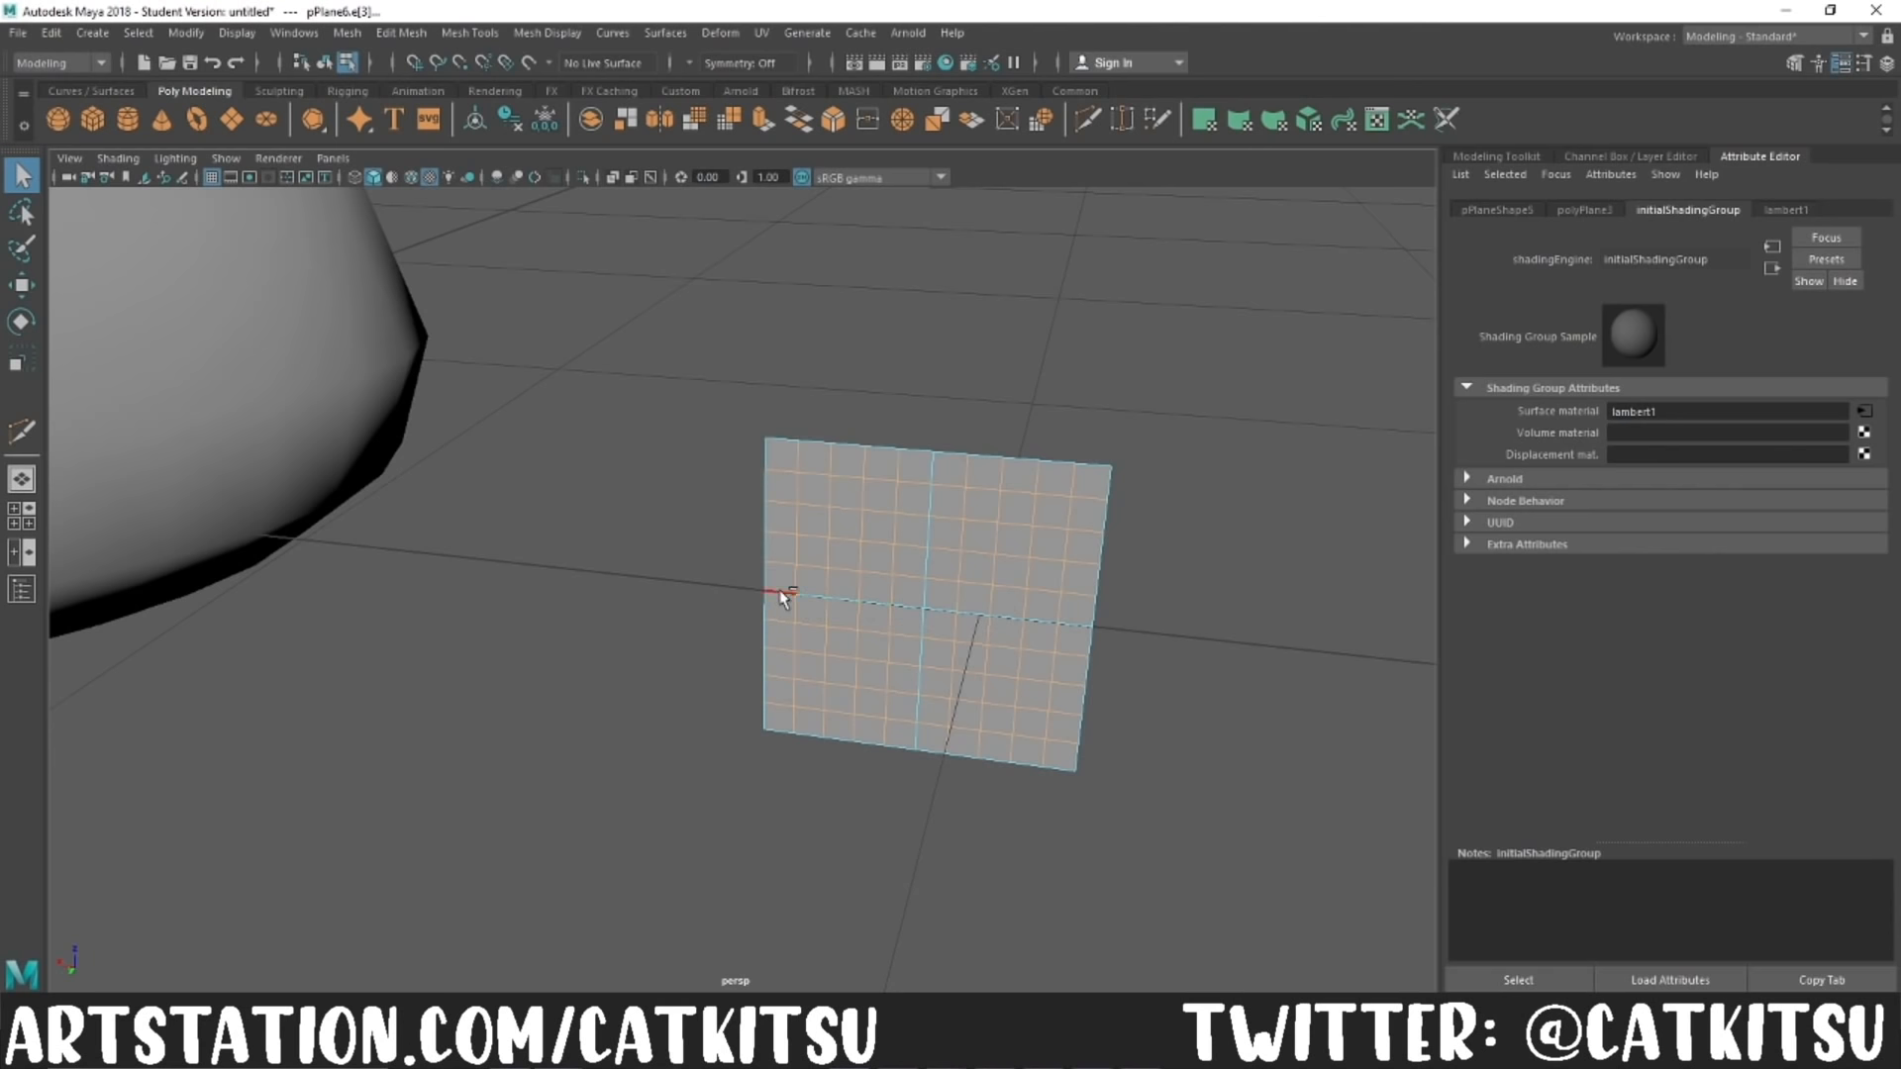
left_click(1220, 743)
left_click(1496, 156)
left_click(1493, 248)
Step: Select the simplified plane together with the rock and create a MASH network from them
scroll(897, 753, "down", 8)
mouse_move(896, 752)
left_mouse_down("alt")
mouse_move(831, 780)
mouse_move(906, 766)
mouse_move(904, 738)
mouse_move(899, 764)
left_mouse_up("alt")
scroll(904, 766, "up", 4)
left_click(447, 449, "shift")
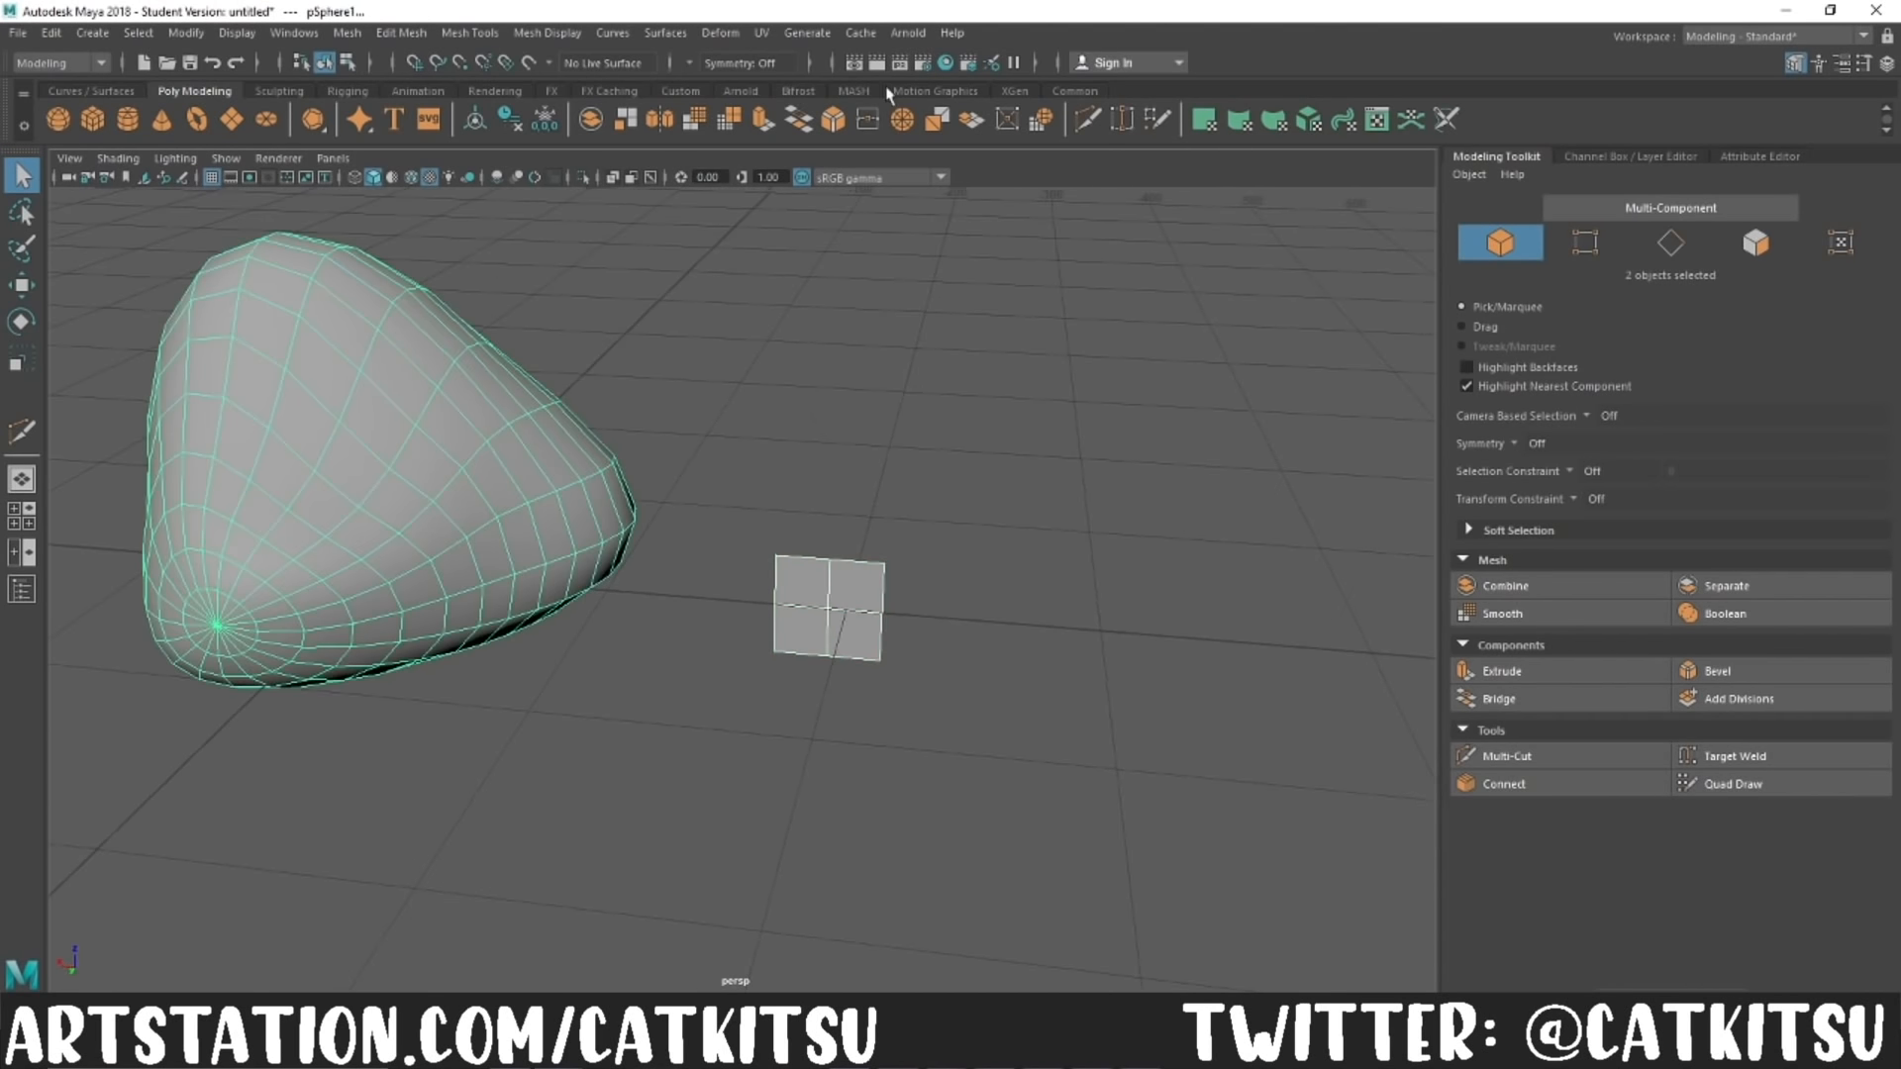
left_click(853, 90)
left_click(59, 118)
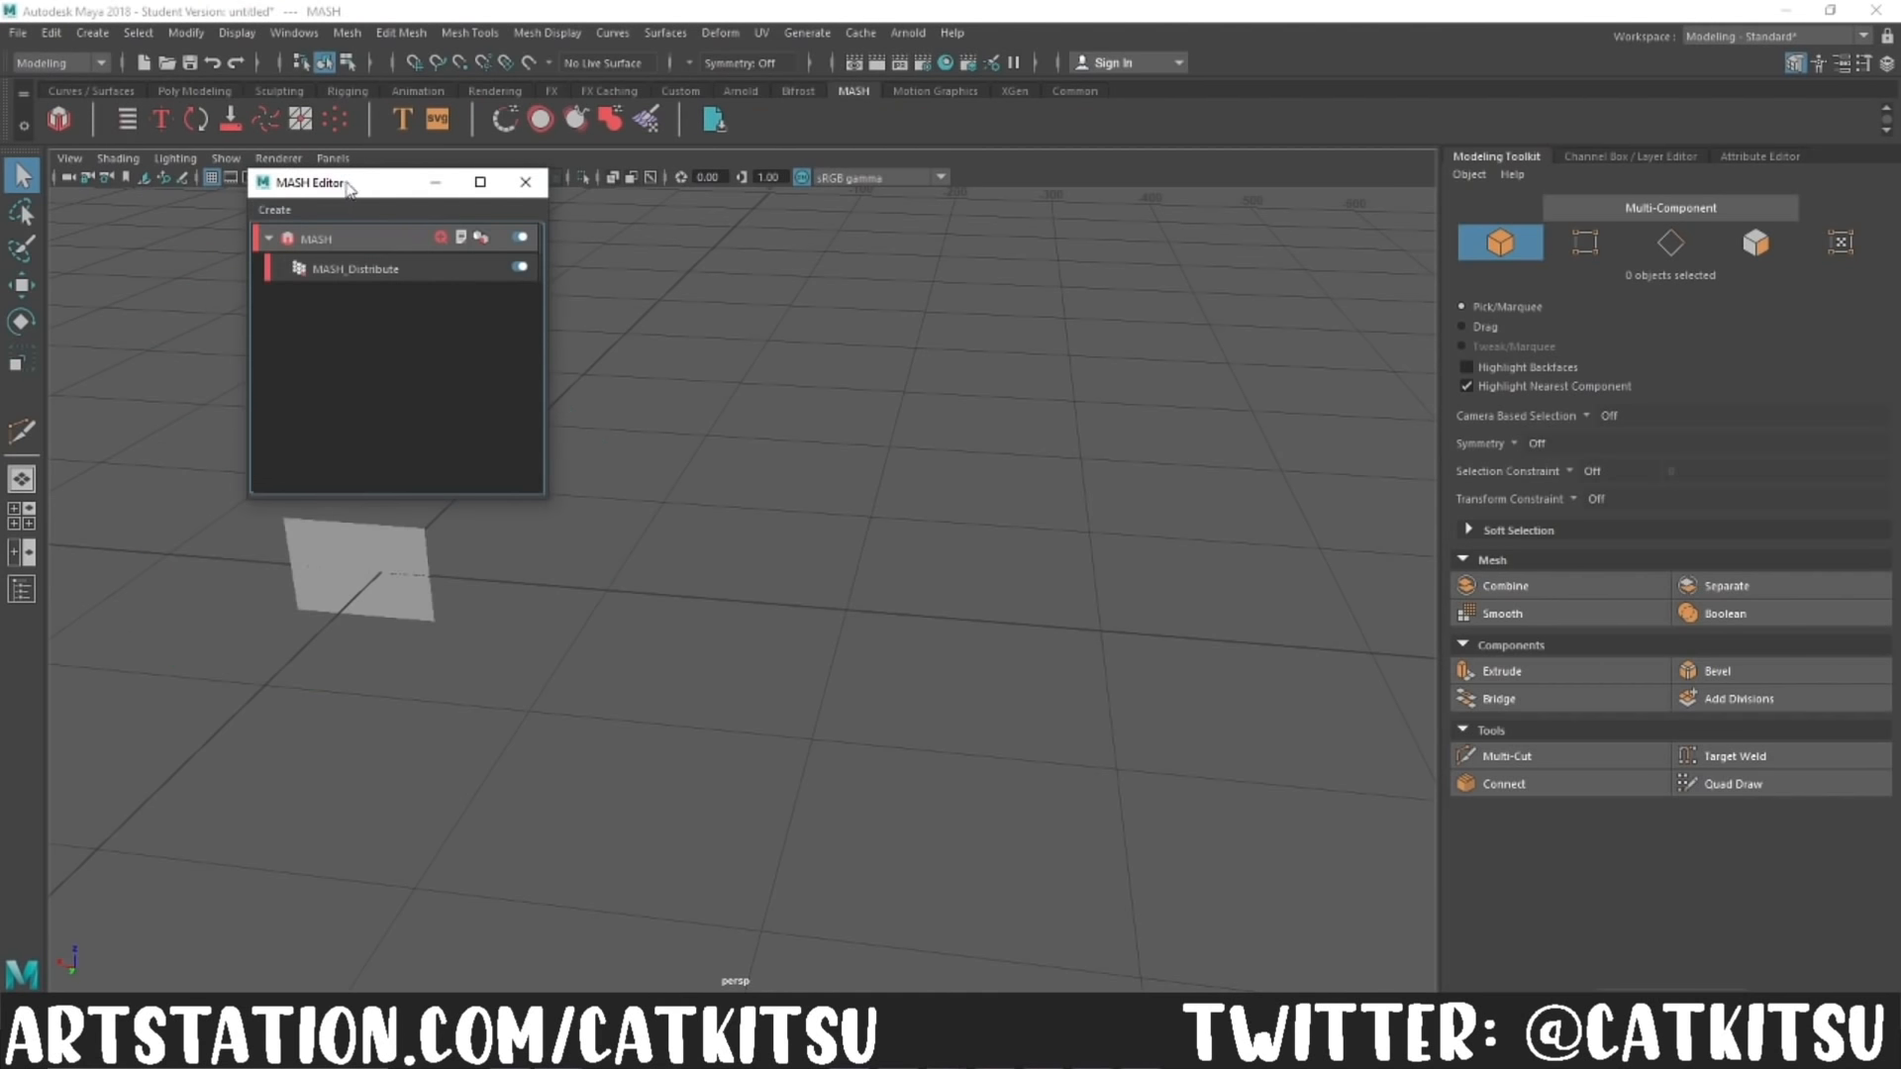
Step: Set the Distribution Type of the MASH Distribute node to Mesh
left_click_drag(343, 188, 916, 313)
left_click(941, 393)
left_click(1651, 379)
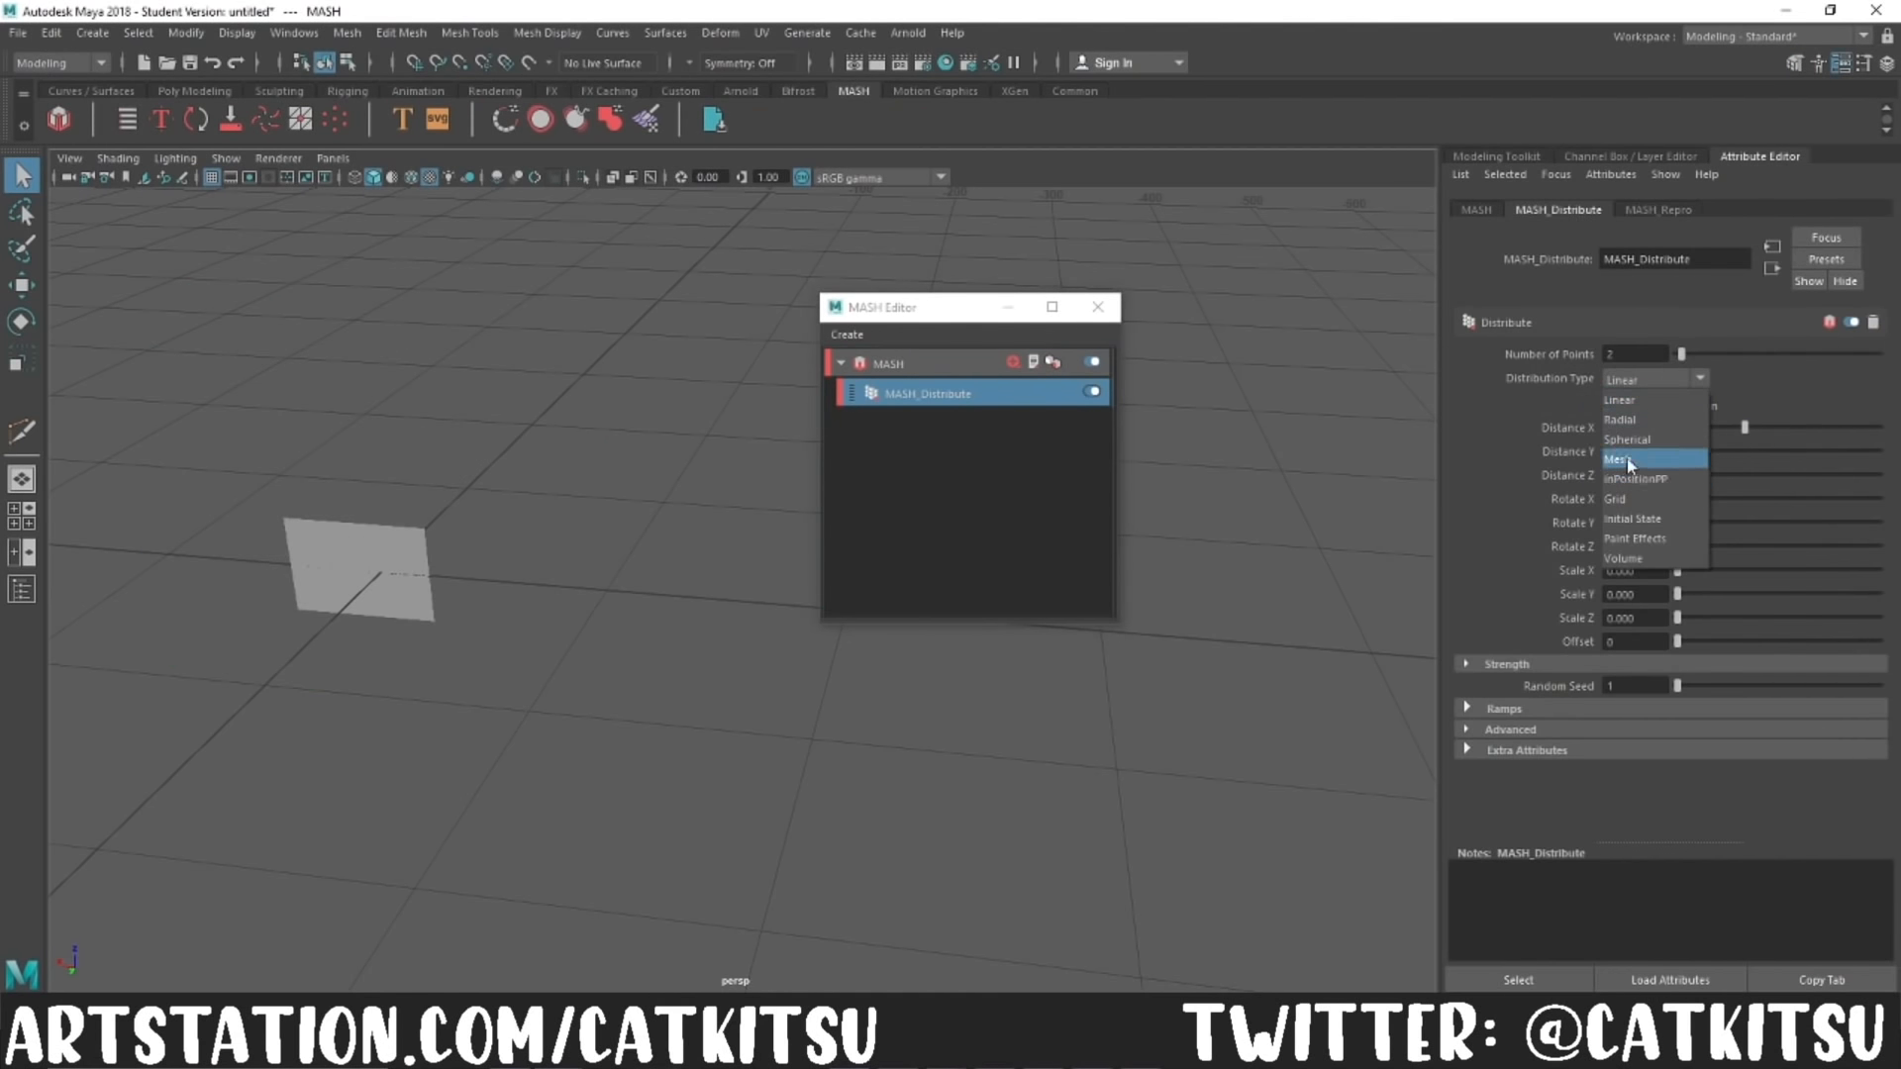
left_click(1629, 459)
Step: Connect the rock's mesh from the Outliner as the Input Mesh of the MASH Distribute node
left_click(294, 32)
mouse_move(397, 102)
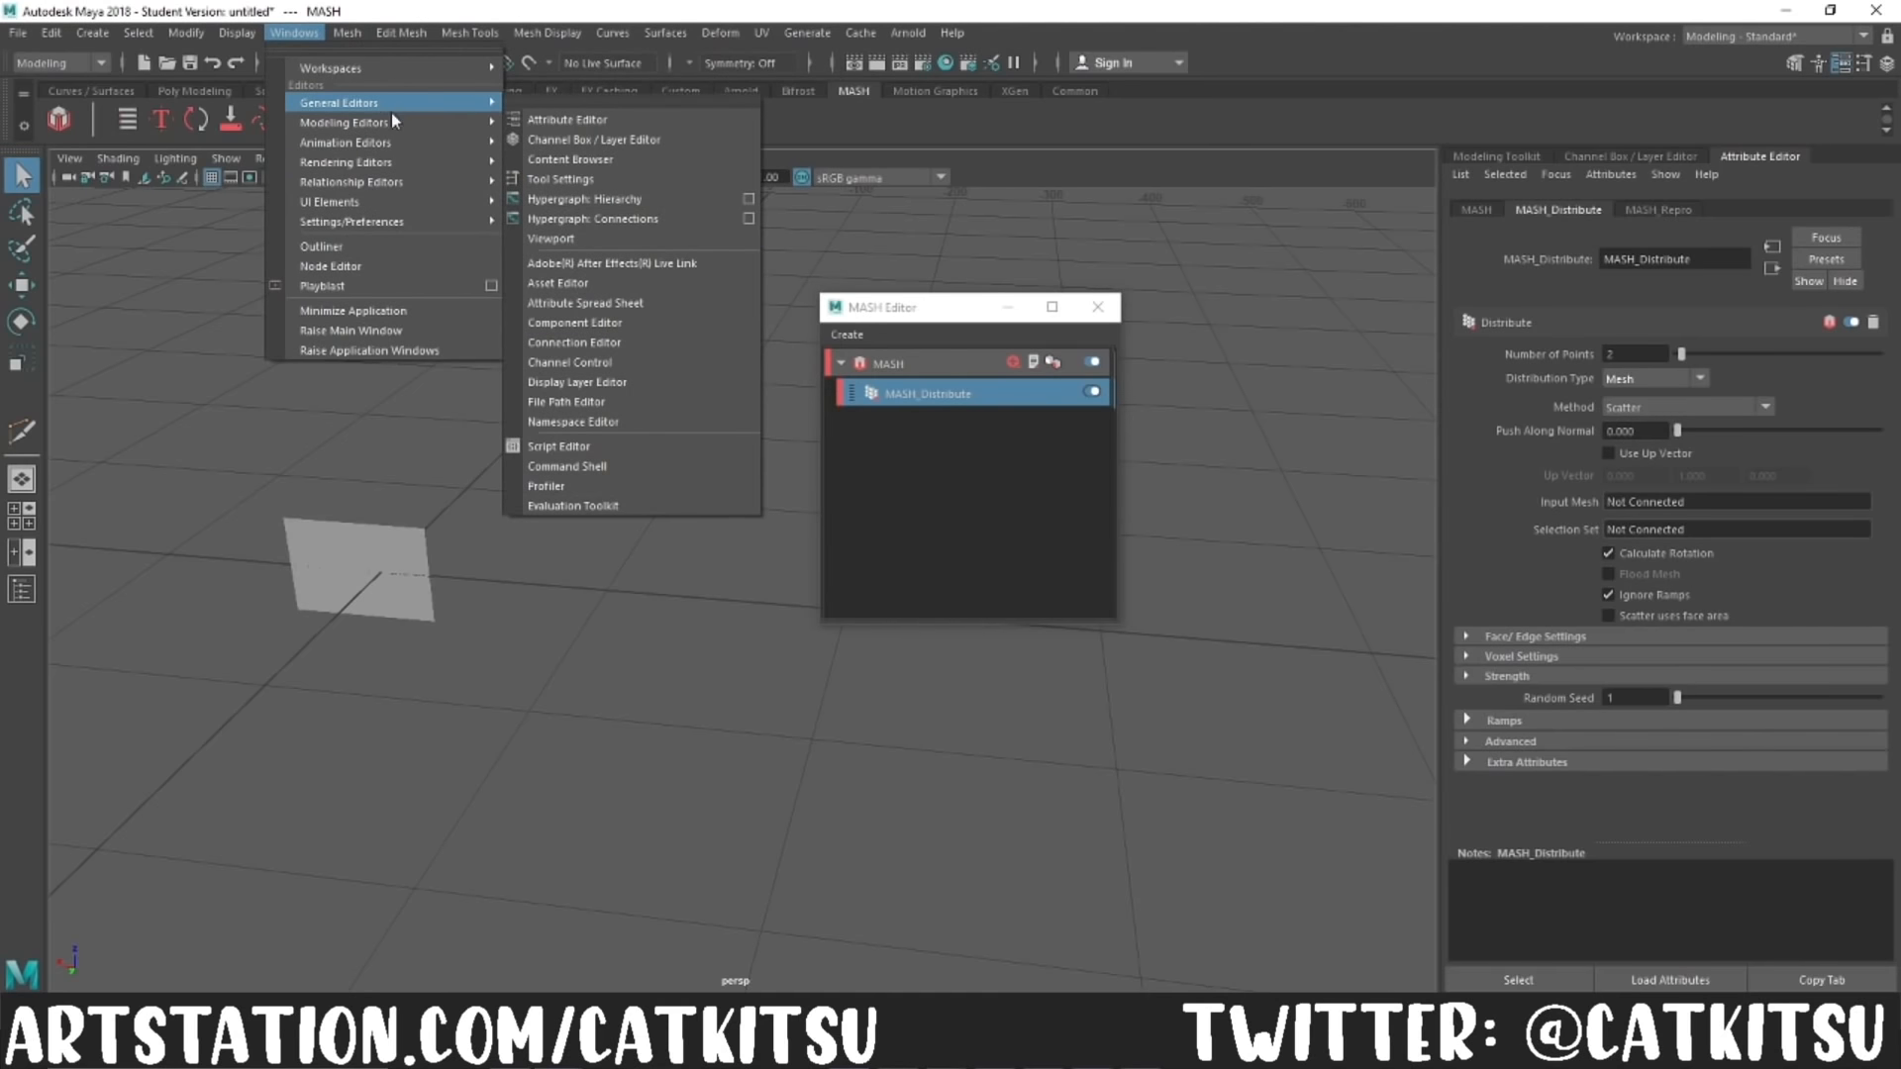
left_click(331, 246)
left_click(208, 430)
left_click(936, 393)
middle_click_drag(195, 433, 1195, 502)
middle_click_drag(1672, 510, 1672, 507)
left_click(518, 199)
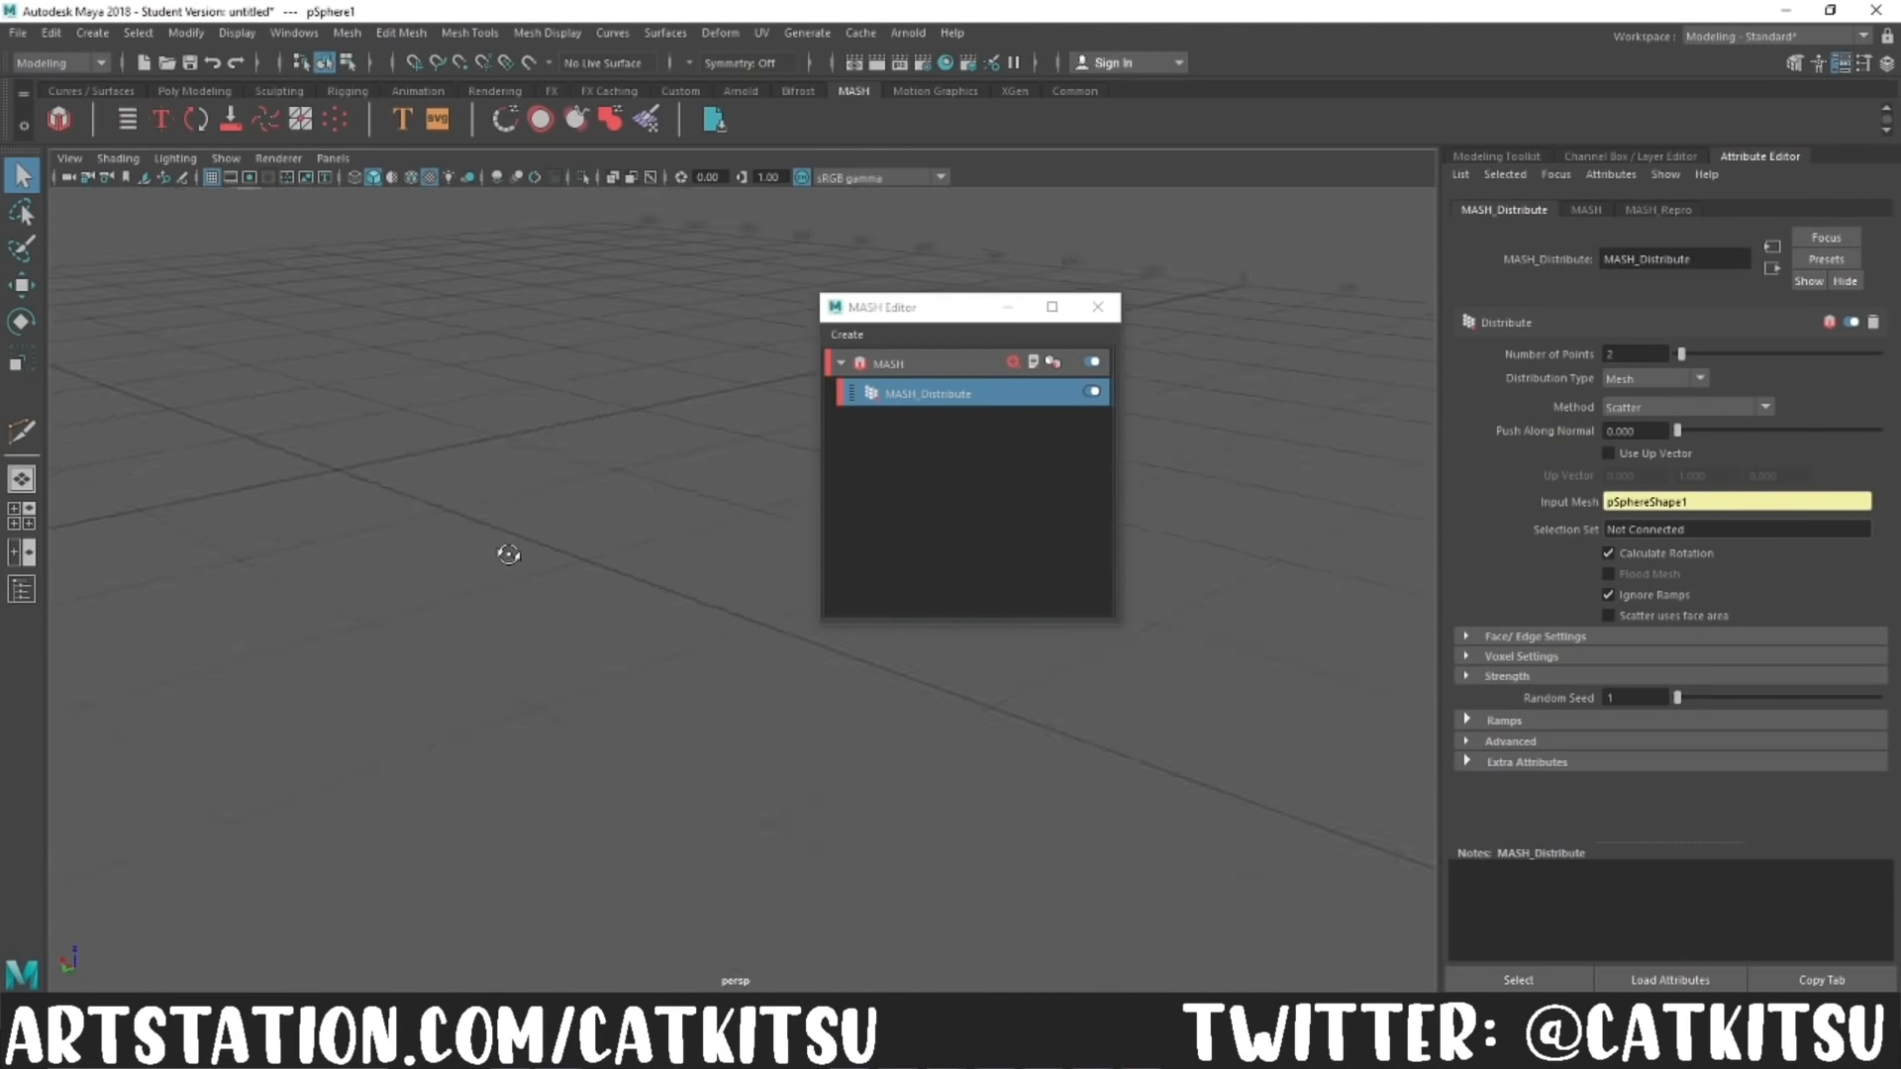
Step: Raise the Distribute node's Number of Points to 254 so the planes cover the rock more densely
left_click_drag(949, 312, 1208, 282)
left_click_drag(1681, 354, 1881, 358)
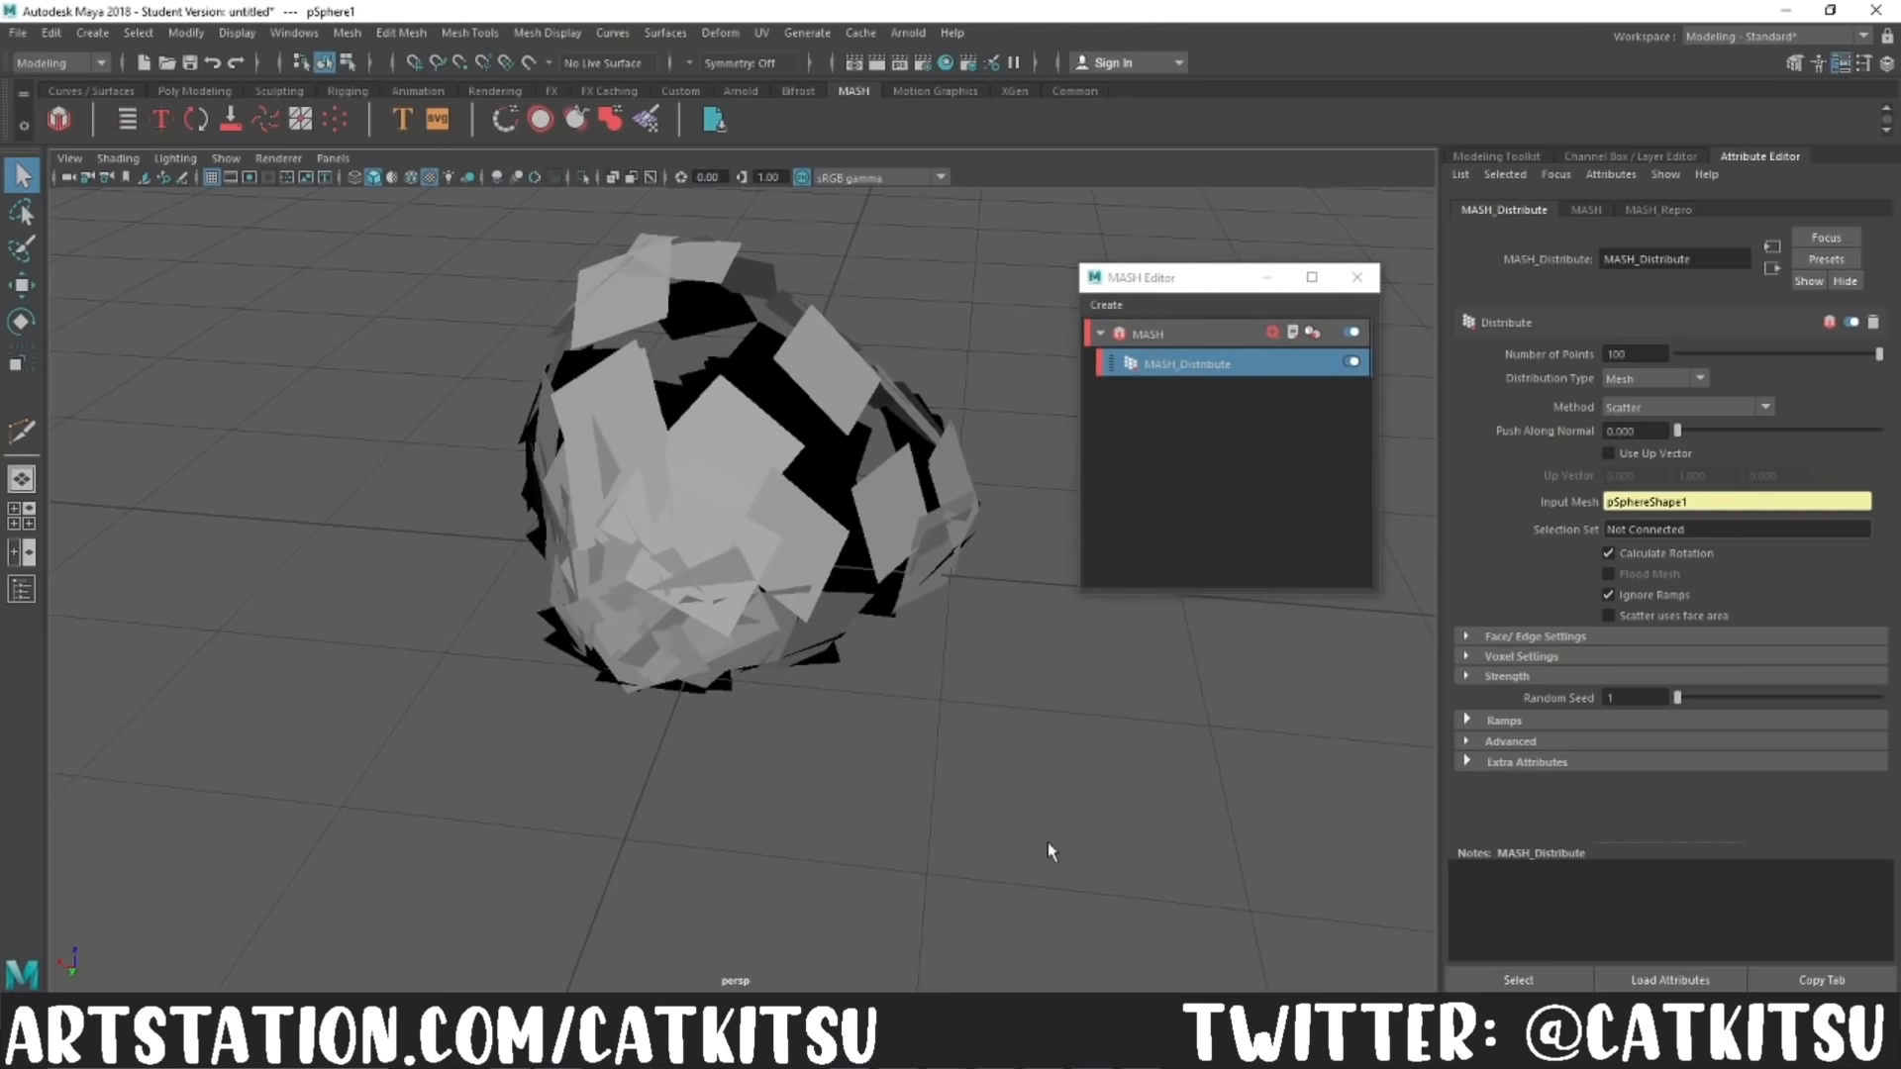
left_click_drag(1156, 788, 860, 665, "alt")
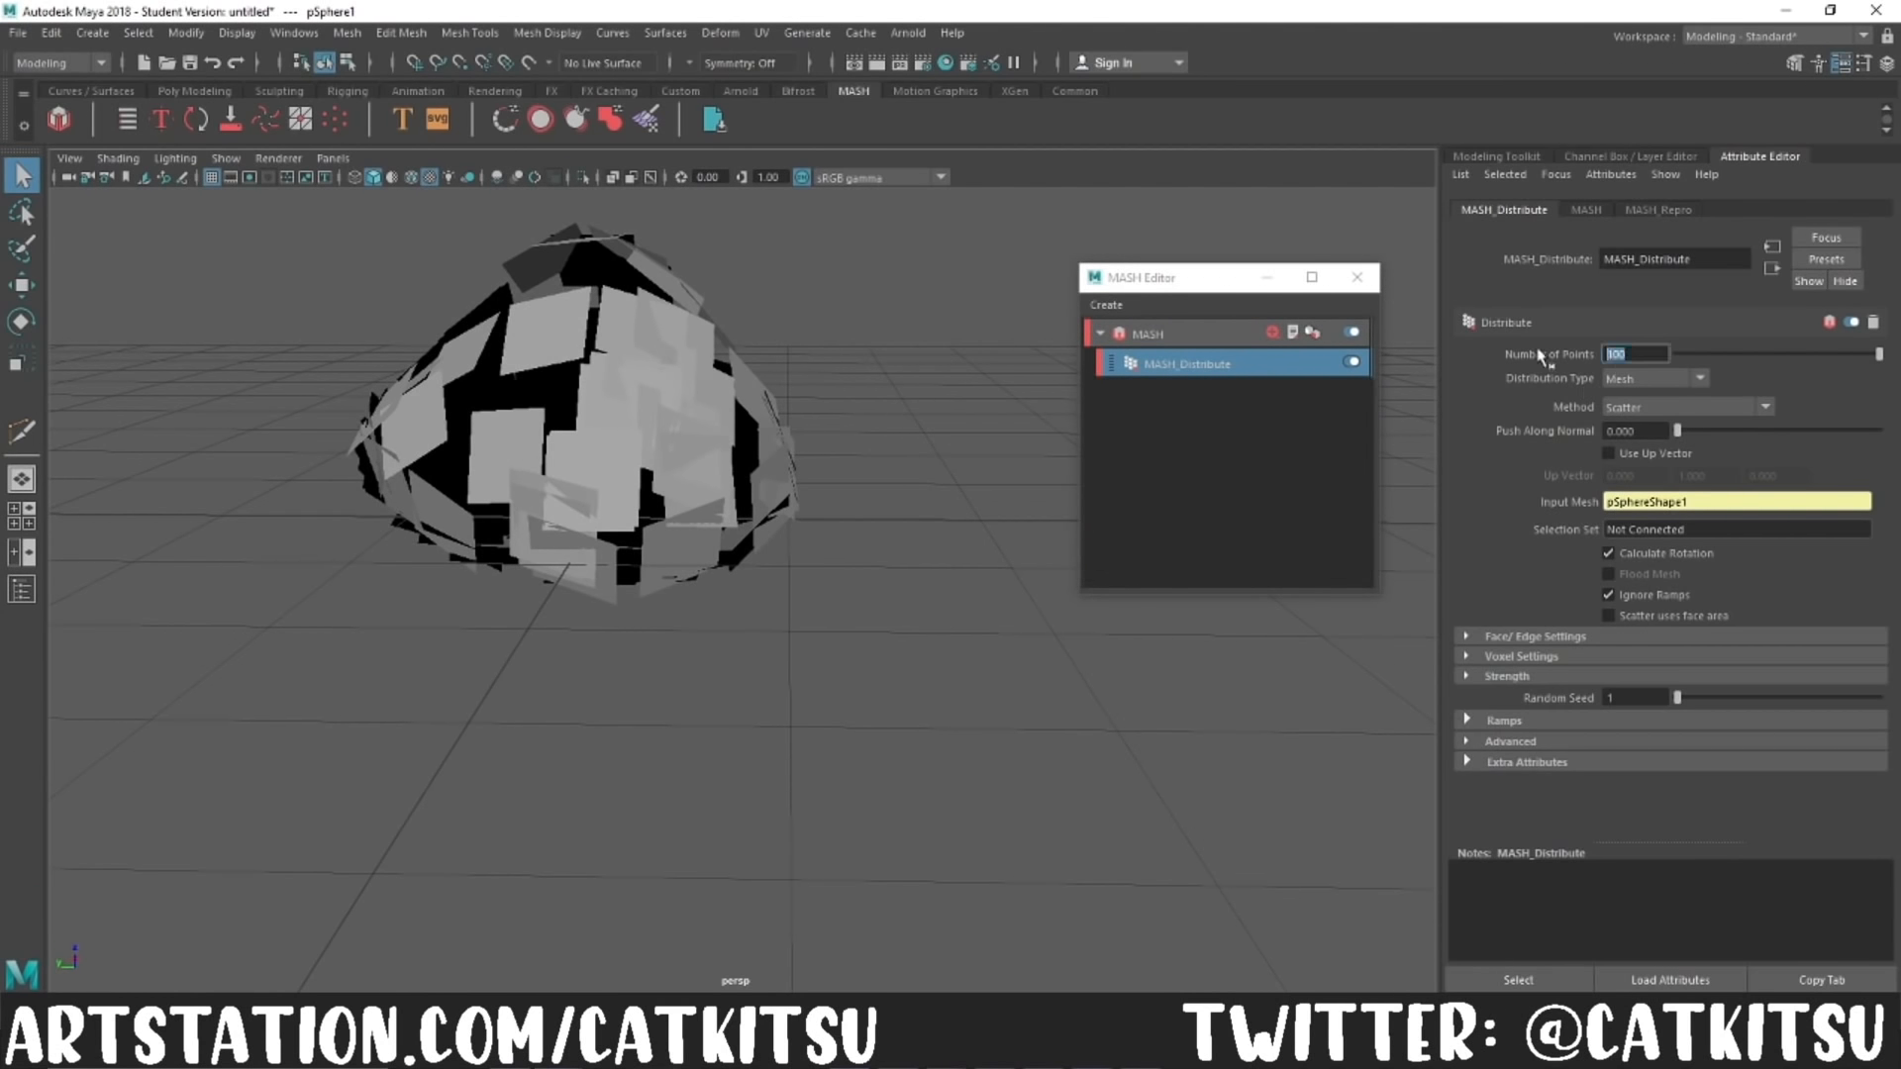
key("Return")
type("200")
key("Return")
left_click_drag(1812, 356, 1848, 364)
left_click_drag(842, 644, 895, 700, "alt")
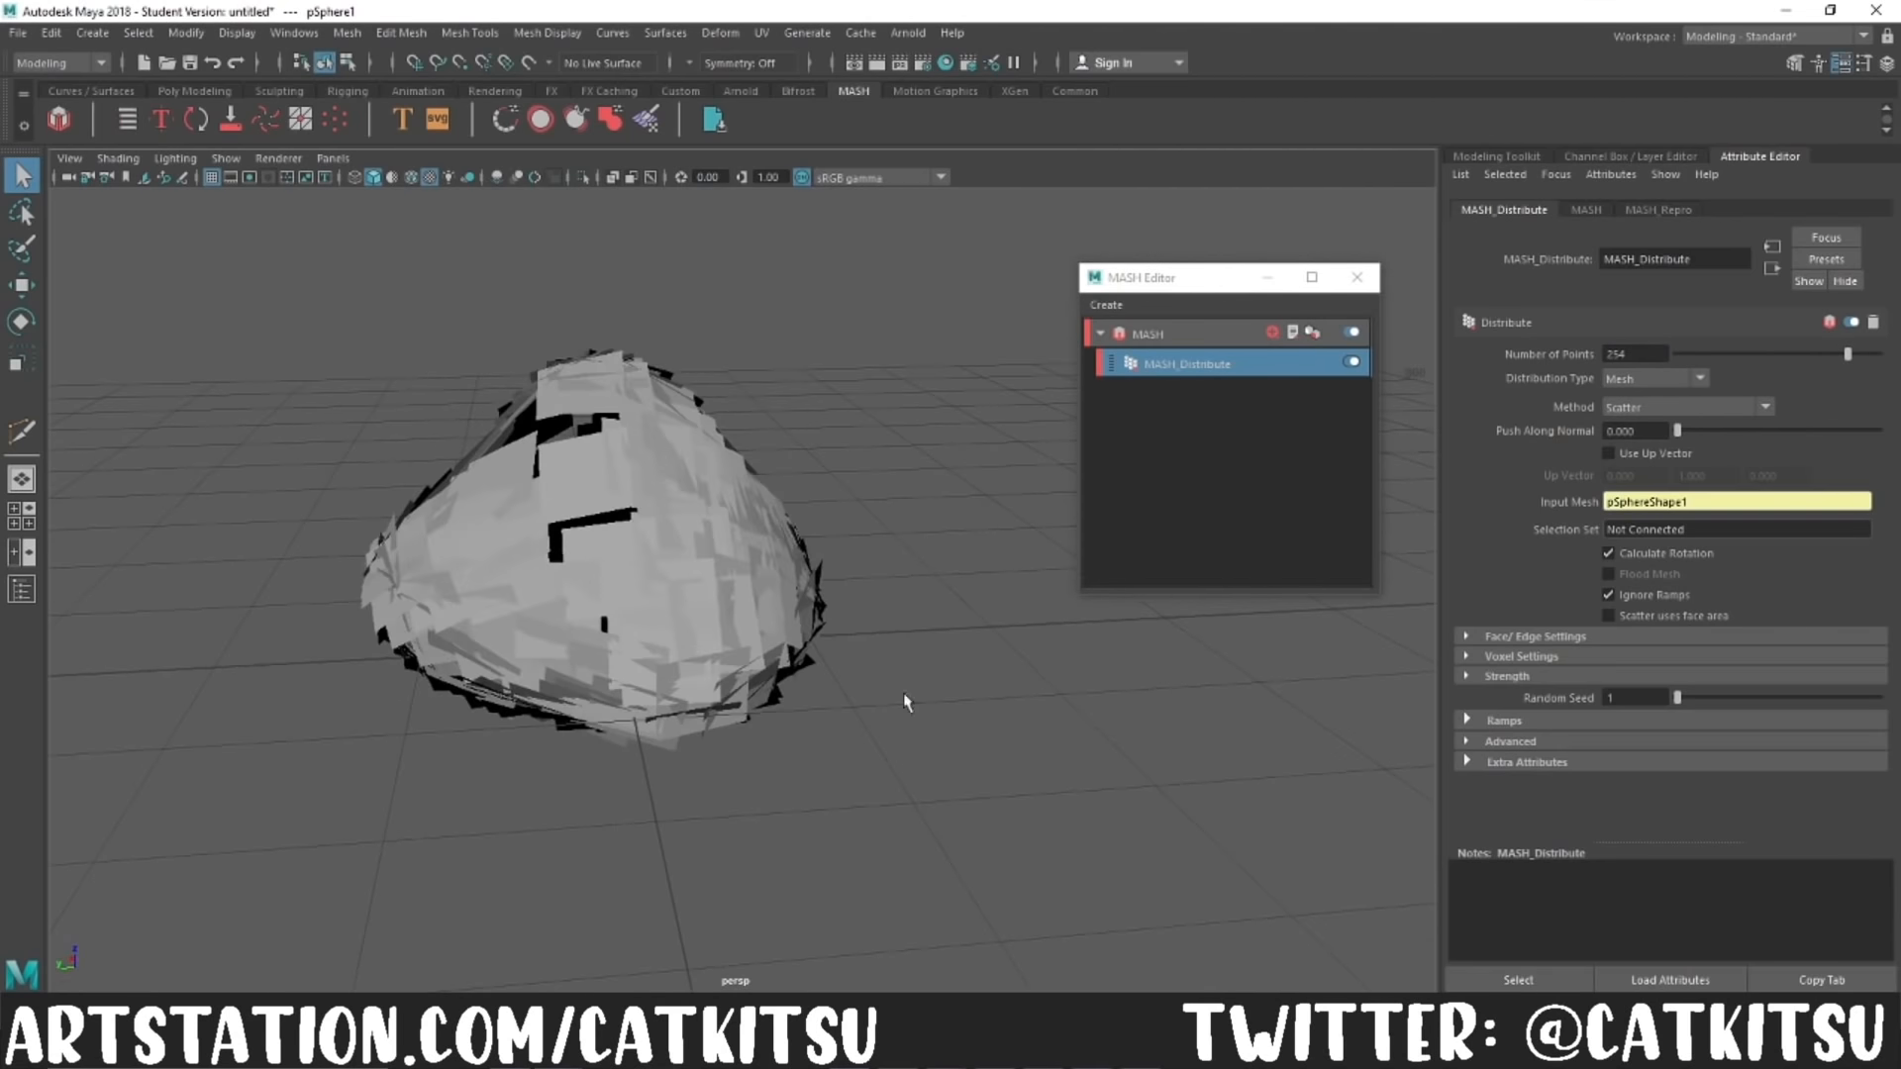
Step: Try orienting the scattered planes with a MASH Orient node at a Solo X of 0.752
left_click(1681, 411)
left_click(1505, 535)
left_click(1274, 334)
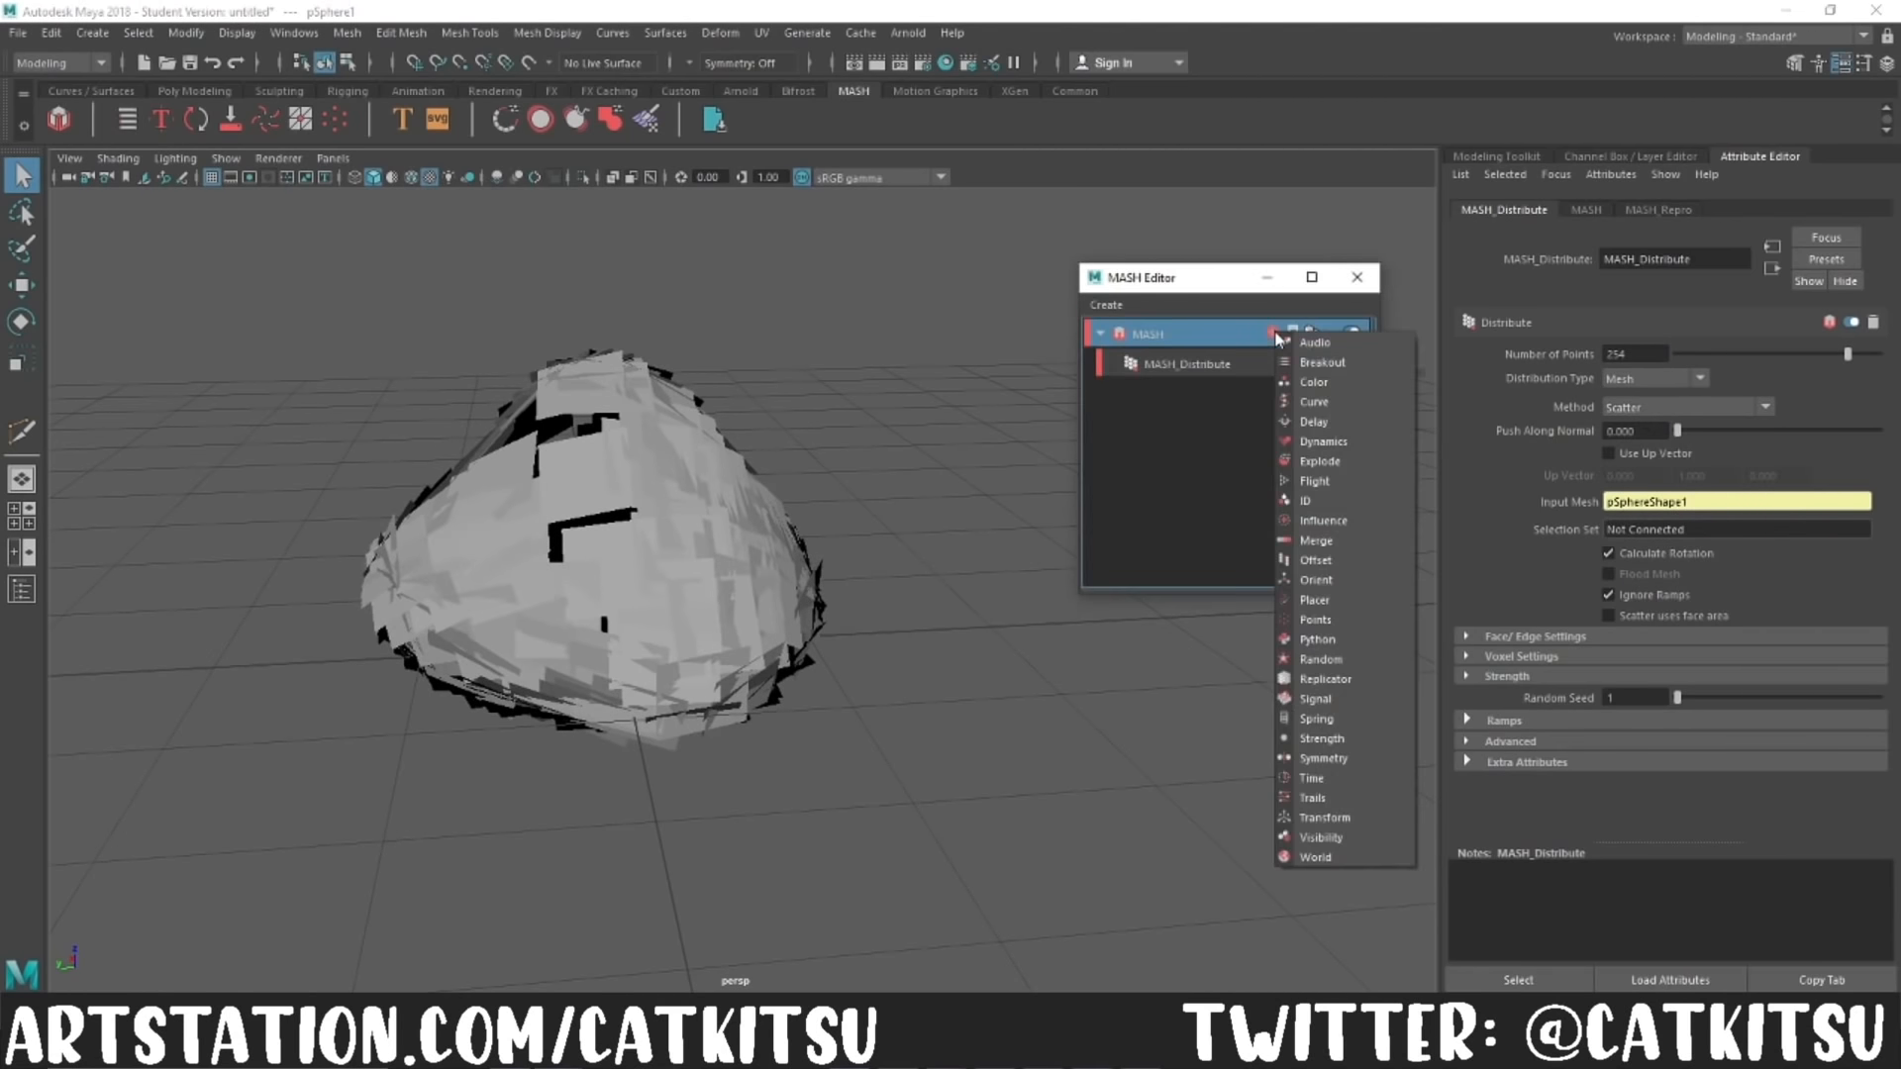
left_click(1316, 580)
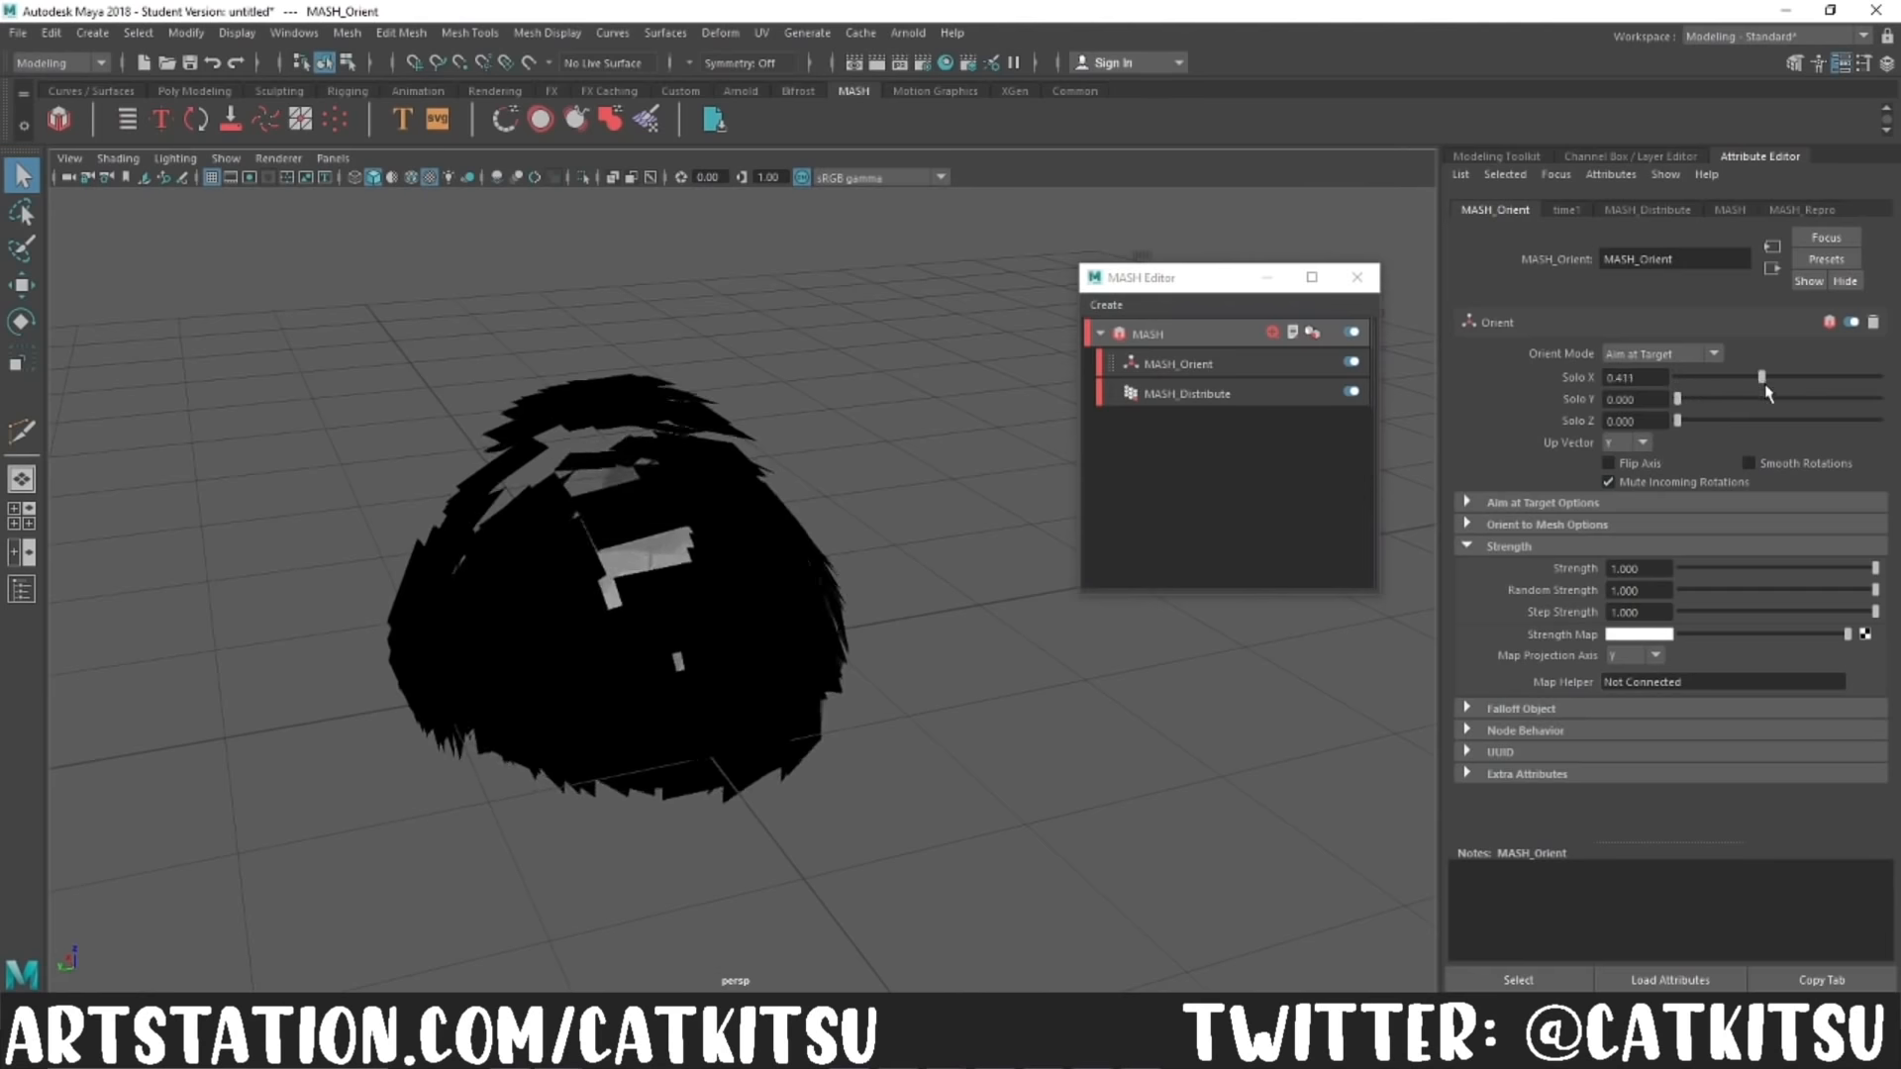
left_click_drag(1677, 378, 1829, 377)
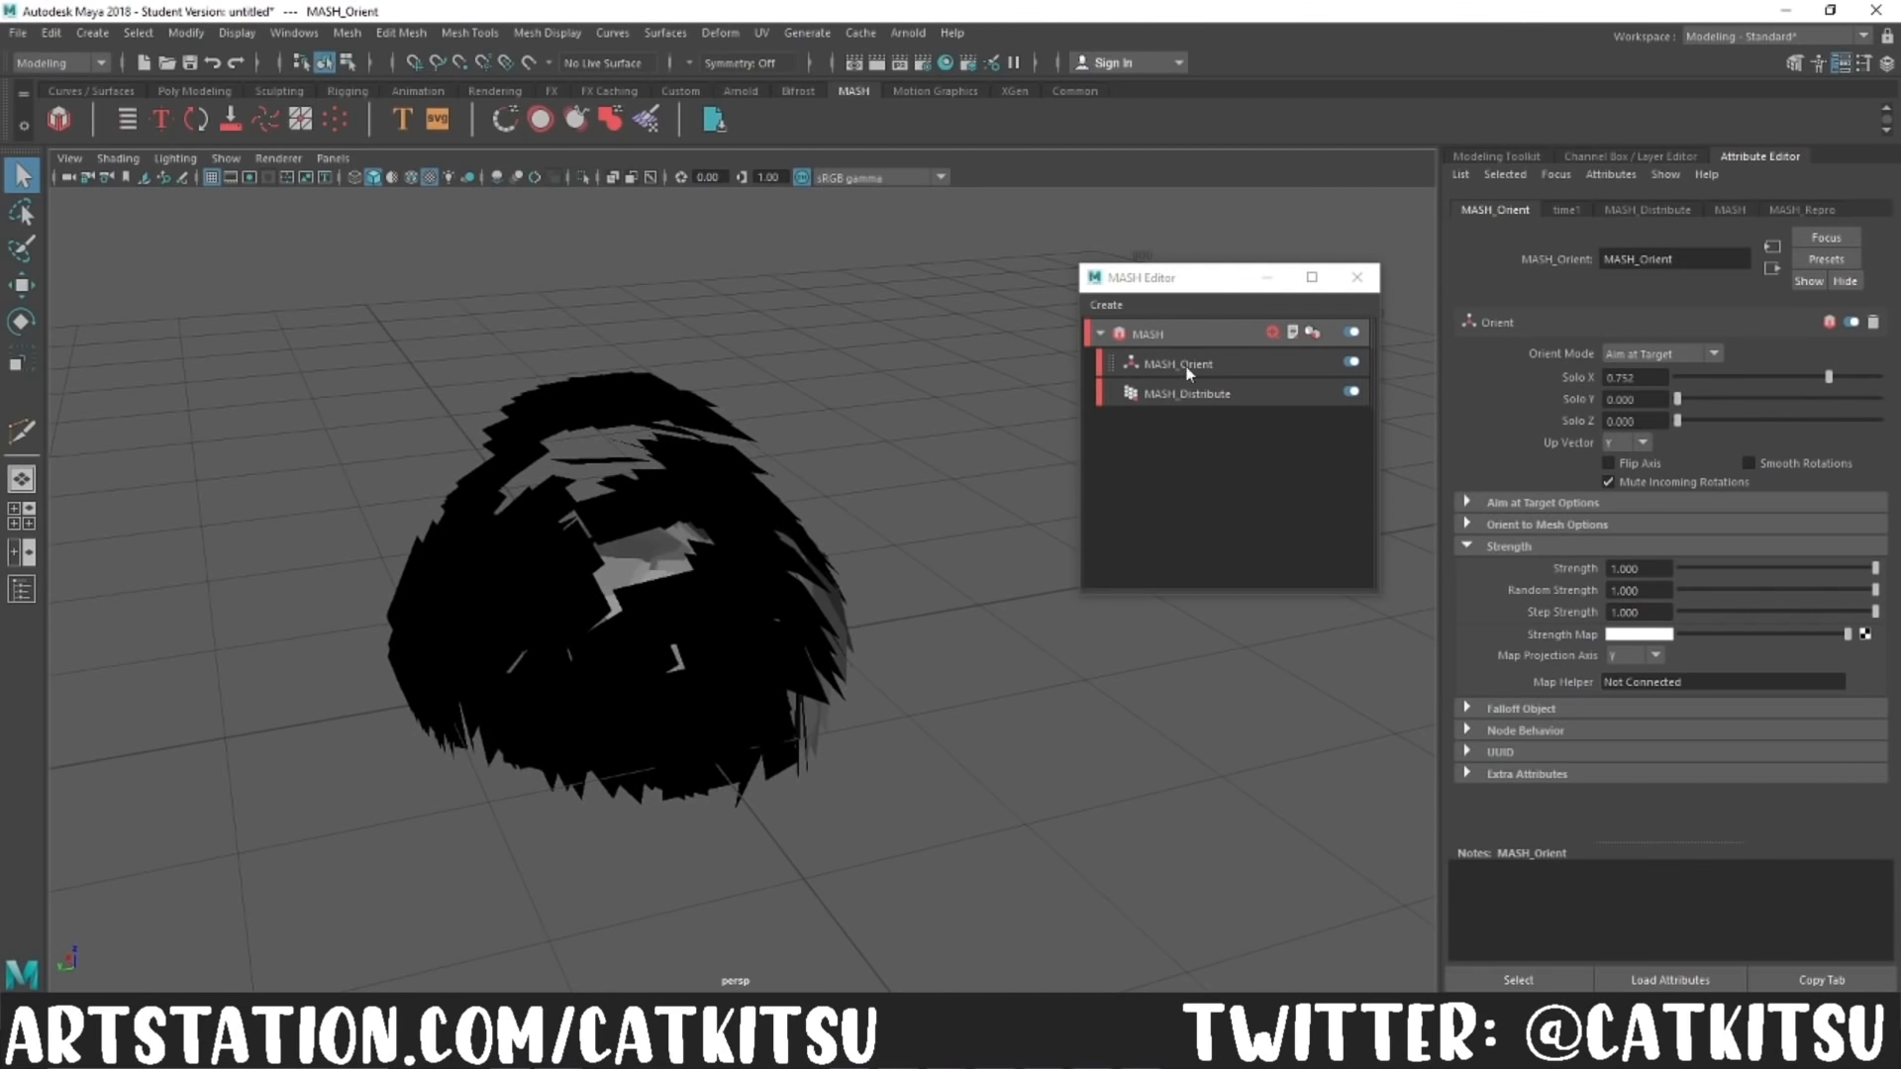
Step: Disable the Orient node and add an Offset node to the MASH network
left_click(1273, 333)
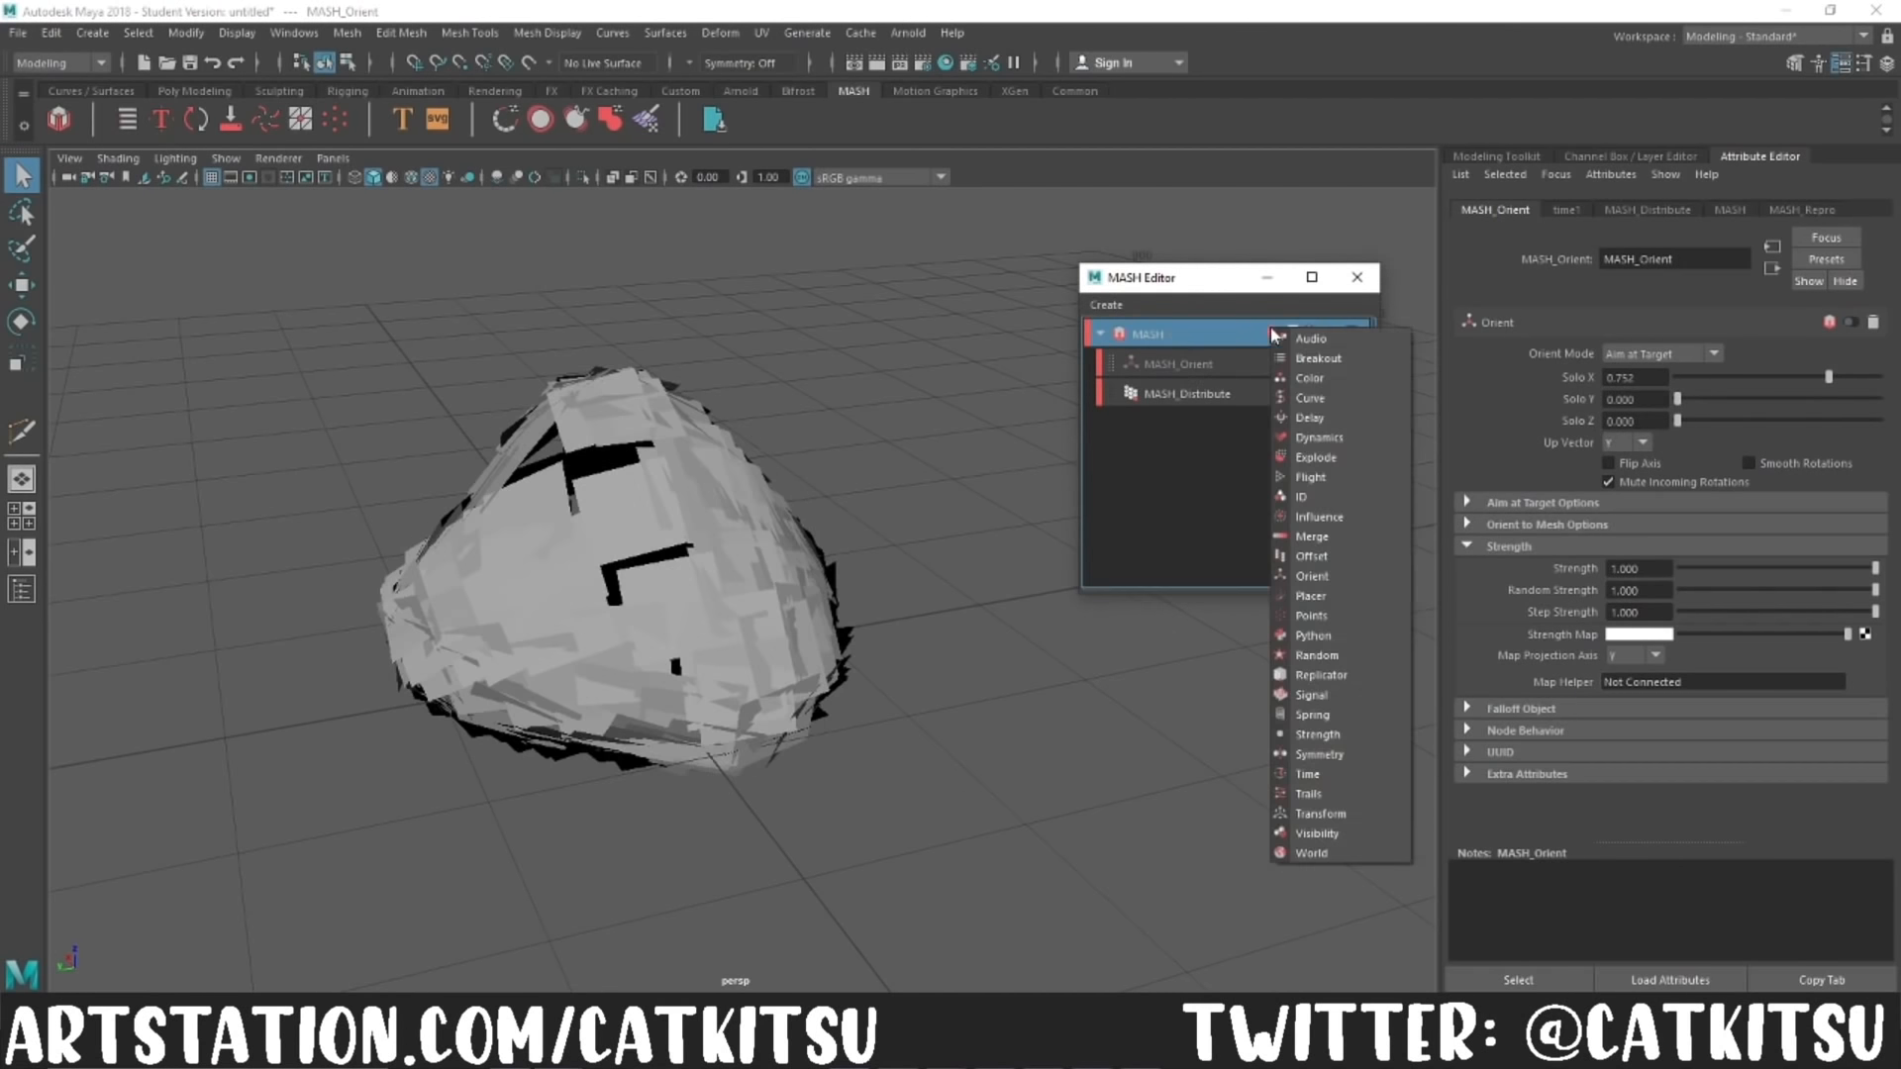
left_click(1336, 560)
scroll(1583, 530, "down", 2)
scroll(1583, 539, "up", 2)
mouse_move(911, 683)
left_mouse_down("alt")
mouse_move(1078, 717)
mouse_move(881, 683)
left_mouse_up("alt")
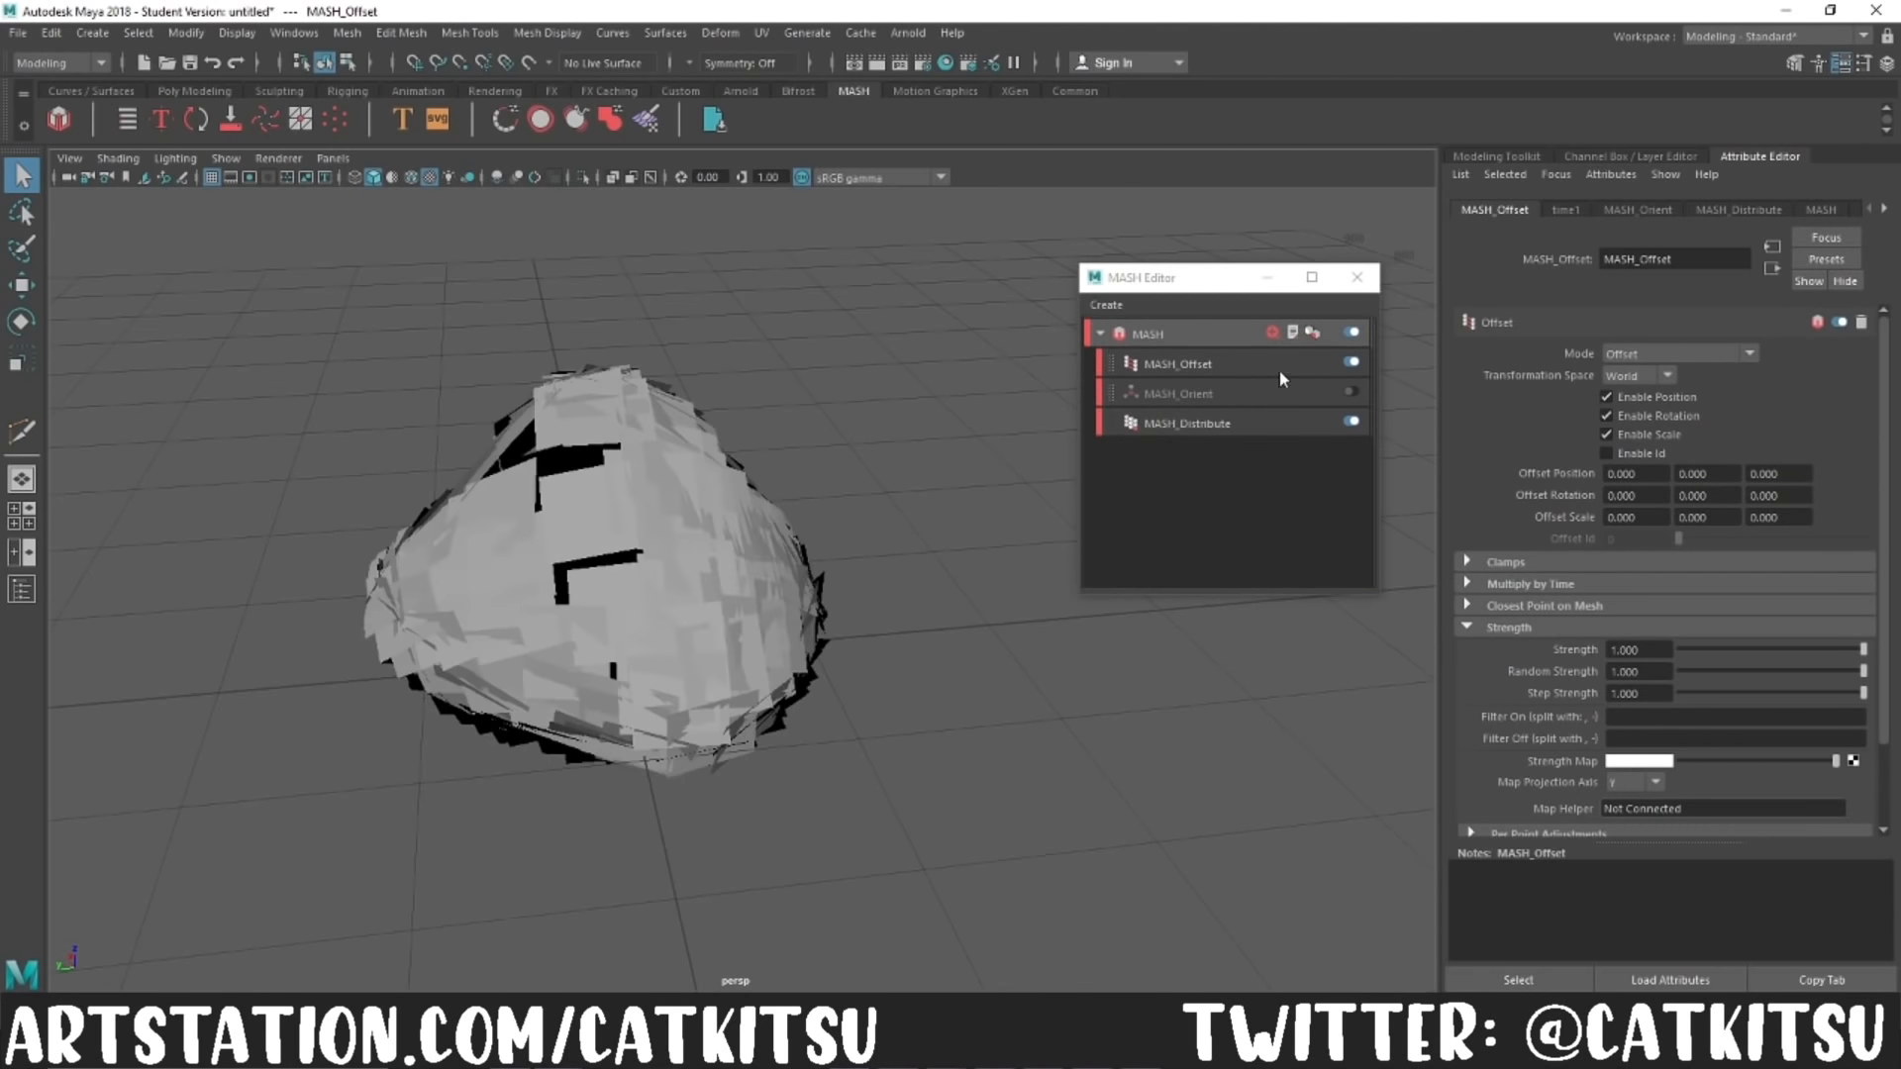
Step: Add a Random node with Position X and Y 0, Rotation X 90, Y about 75.6, Z about 37.3, and Scale Y about 1.3
left_click(1272, 333)
left_click(1343, 661)
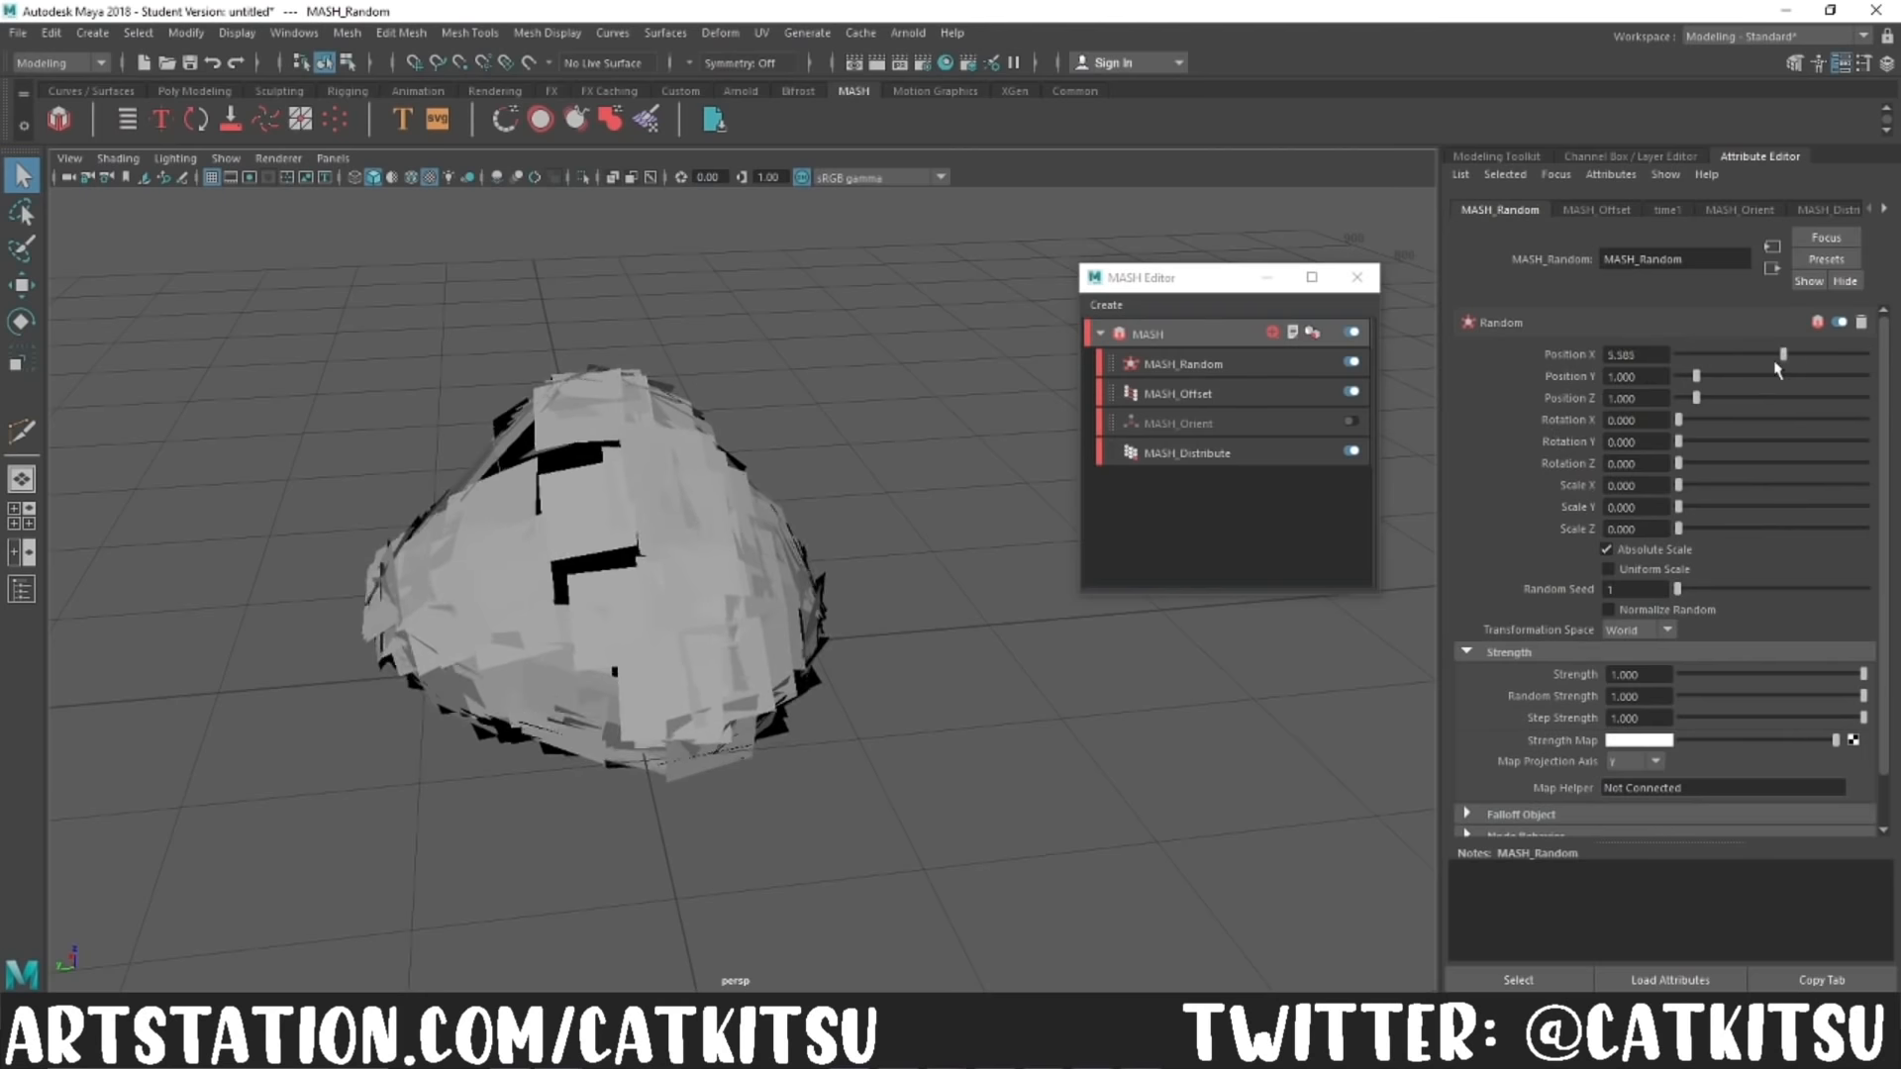
left_click_drag(1677, 423, 1757, 450)
left_click_drag(1678, 465, 1699, 507)
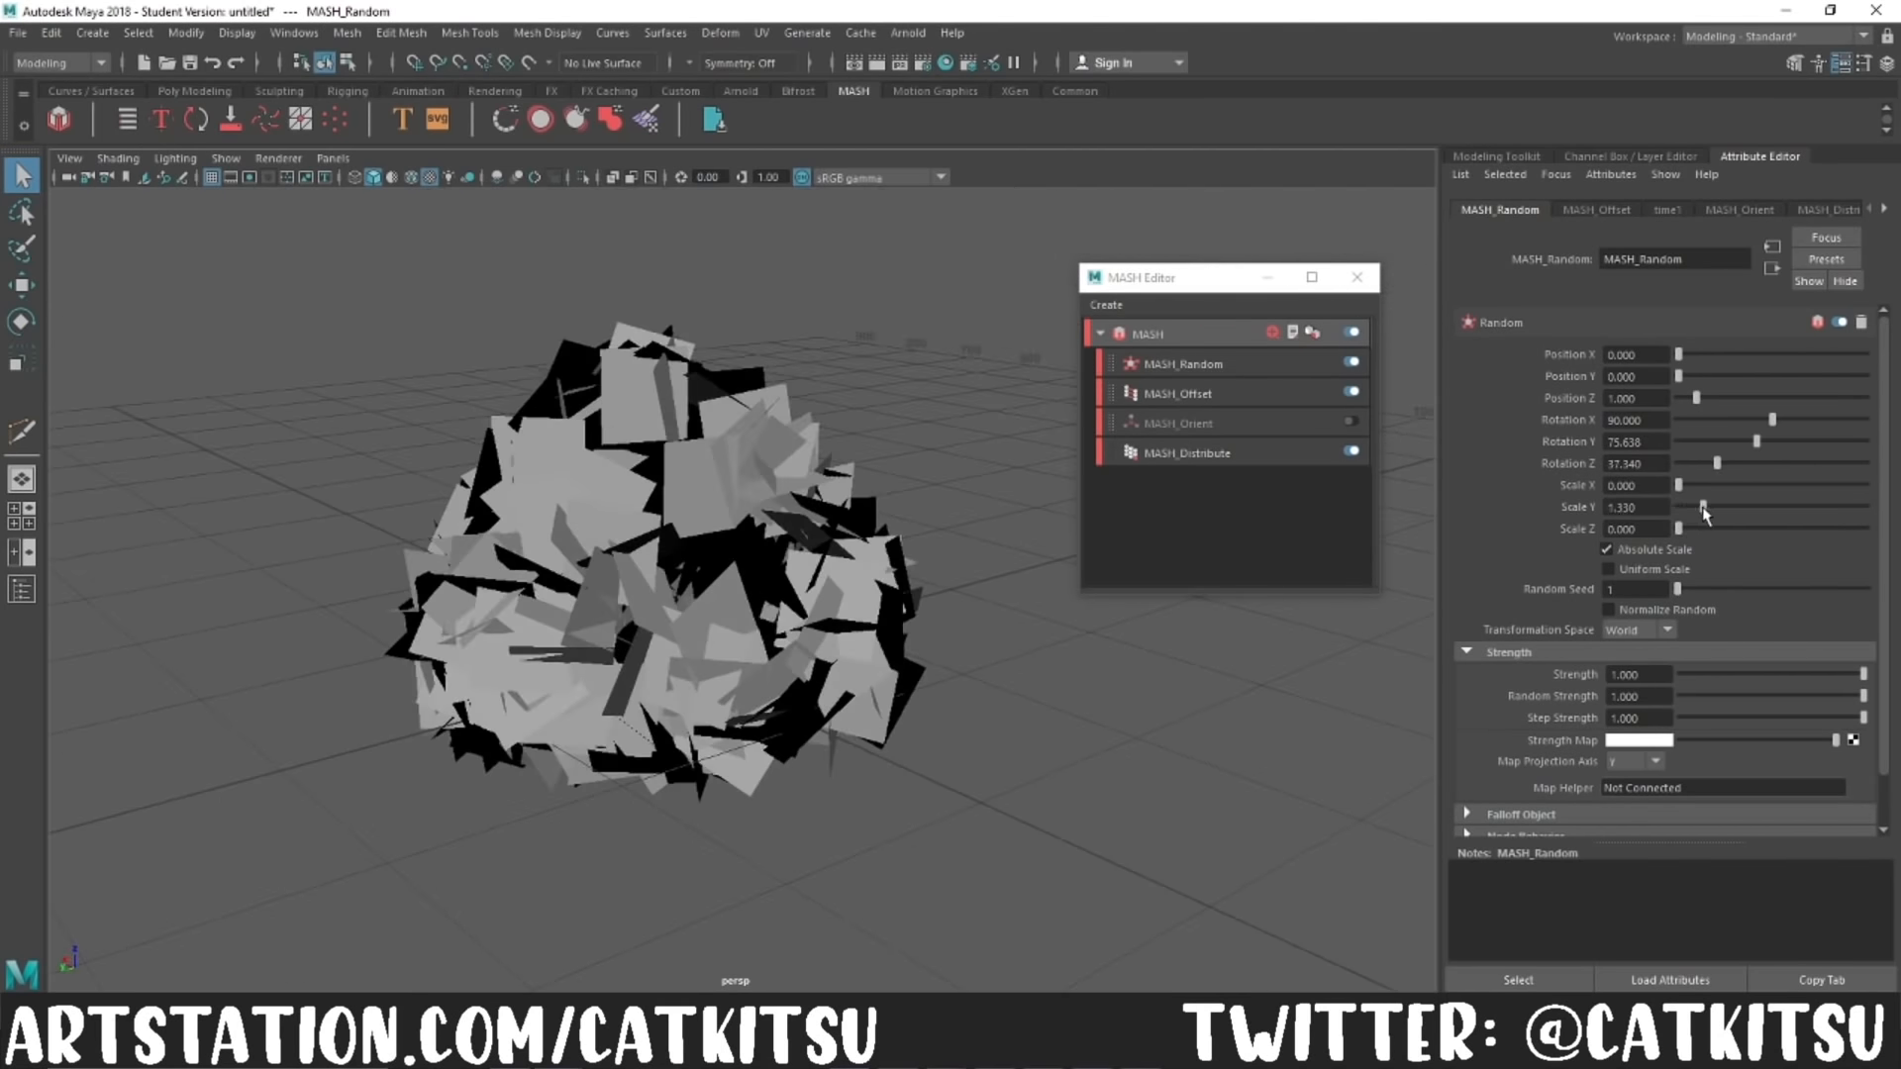
Step: Minimize the MASH Editor and assign a new Lambert material to the scattered plane mesh
left_click_drag(1196, 804, 1250, 767, "alt")
left_click(1267, 278)
left_click(1515, 159)
left_click(810, 564)
left_click(1760, 156)
right_click_drag(788, 508, 816, 774)
left_click(802, 686)
Step: Connect the Bush.png image from the Foliage folder as a file texture to the new Lambert material's color
left_click(1865, 433)
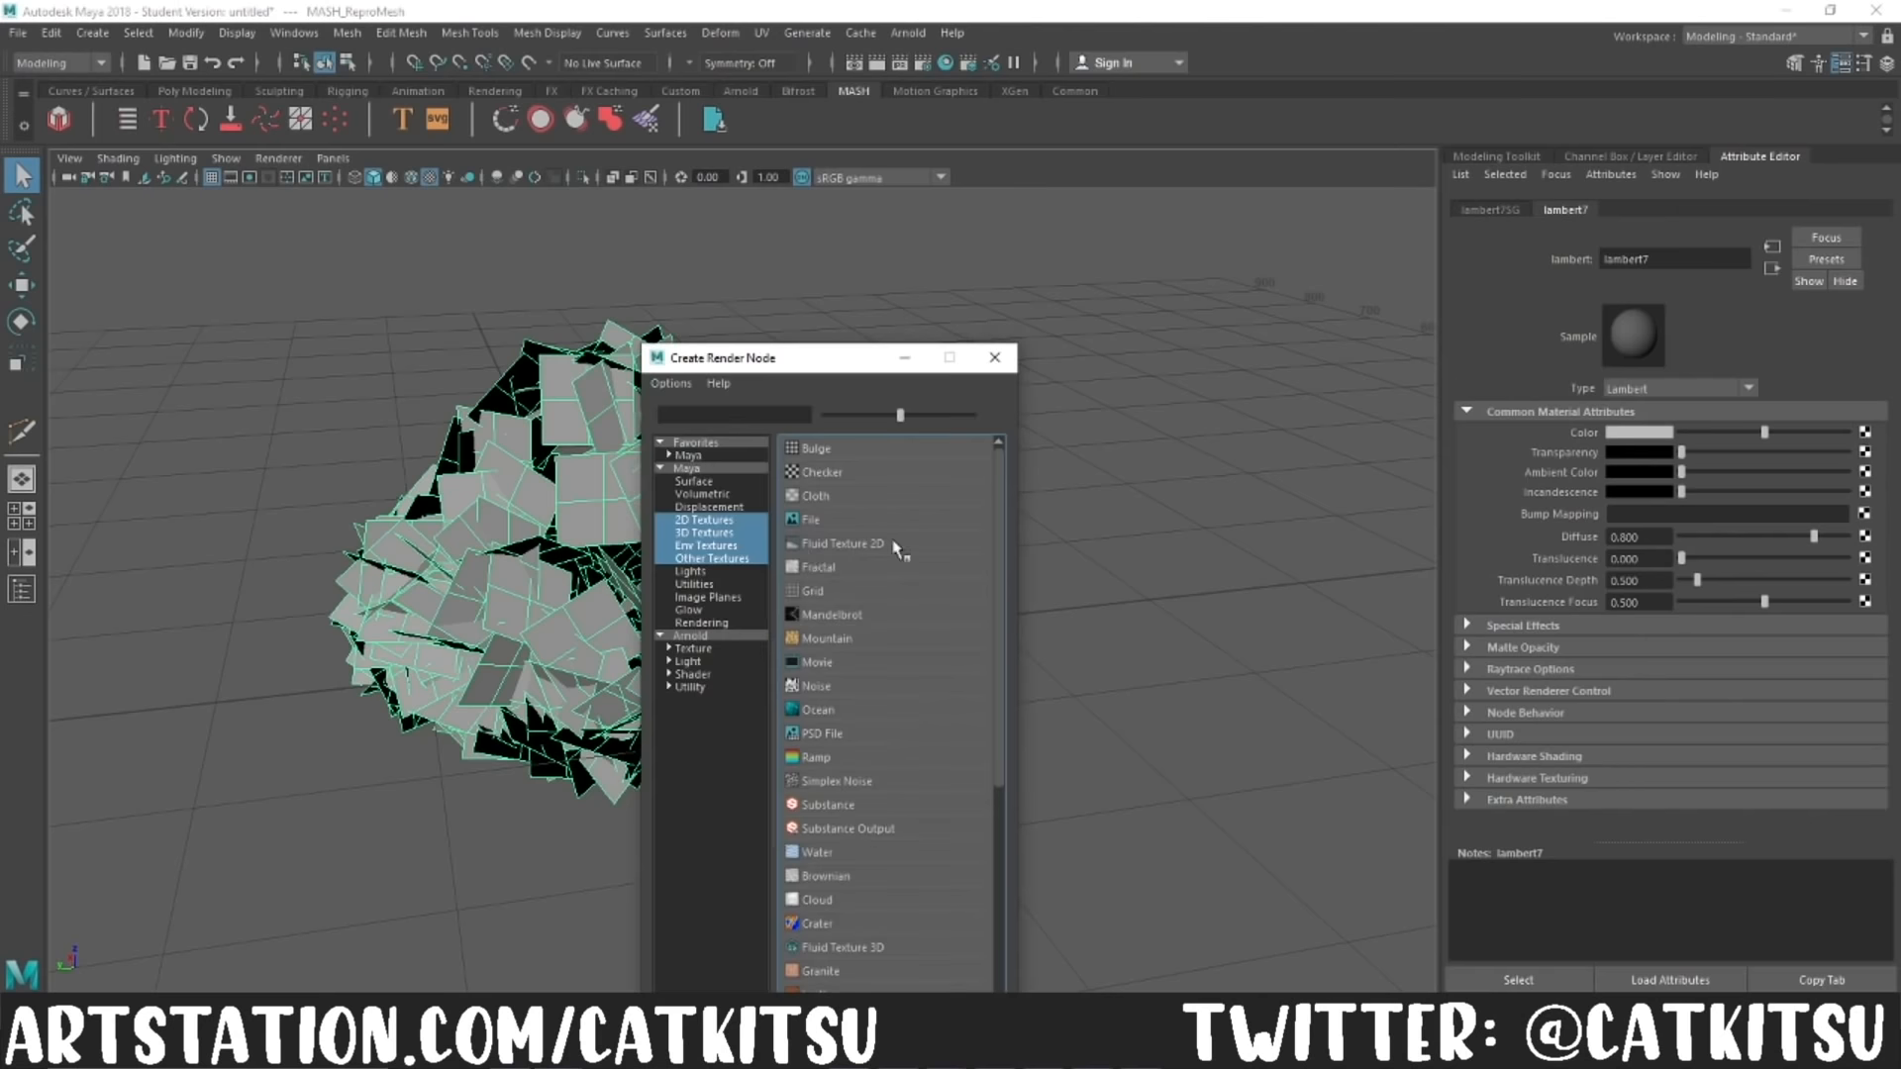
left_click(827, 523)
left_click(1860, 479)
left_click_drag(1138, 532, 503, 501)
left_click(503, 609)
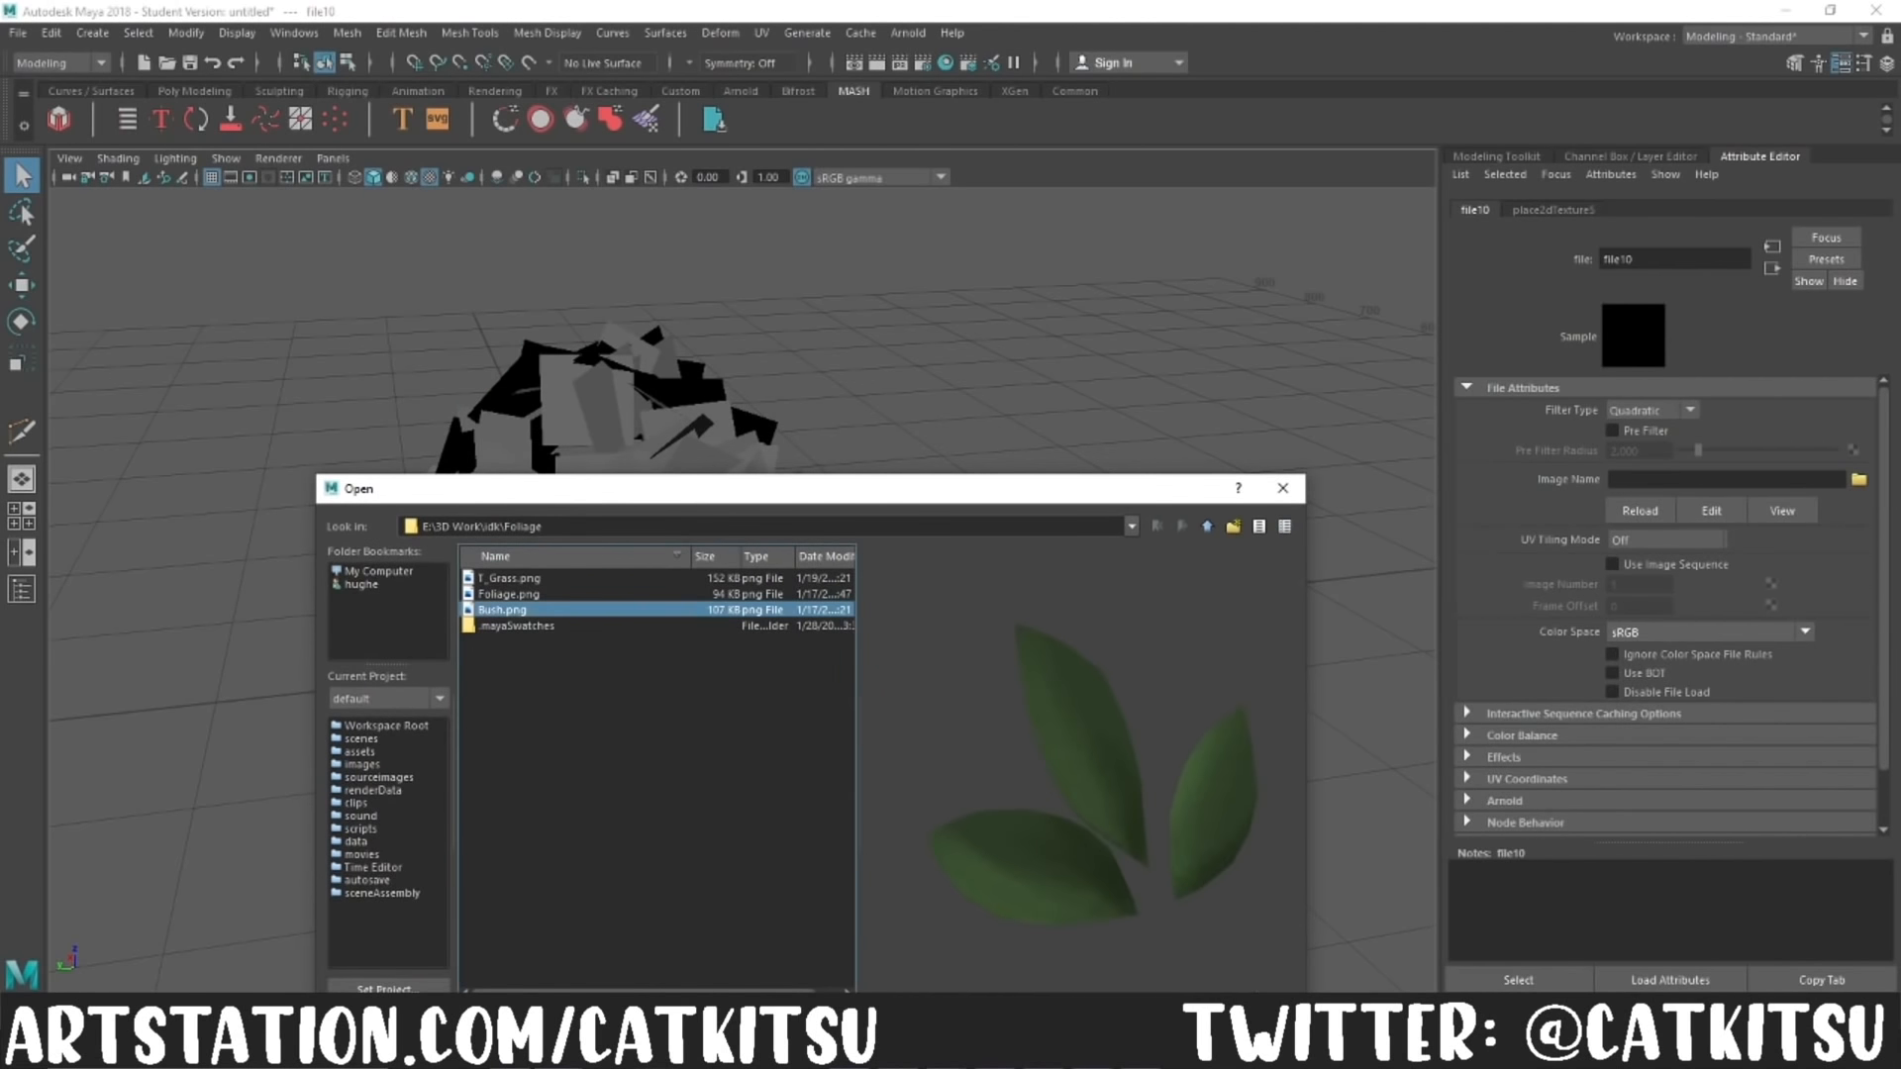
left_click(1149, 1006)
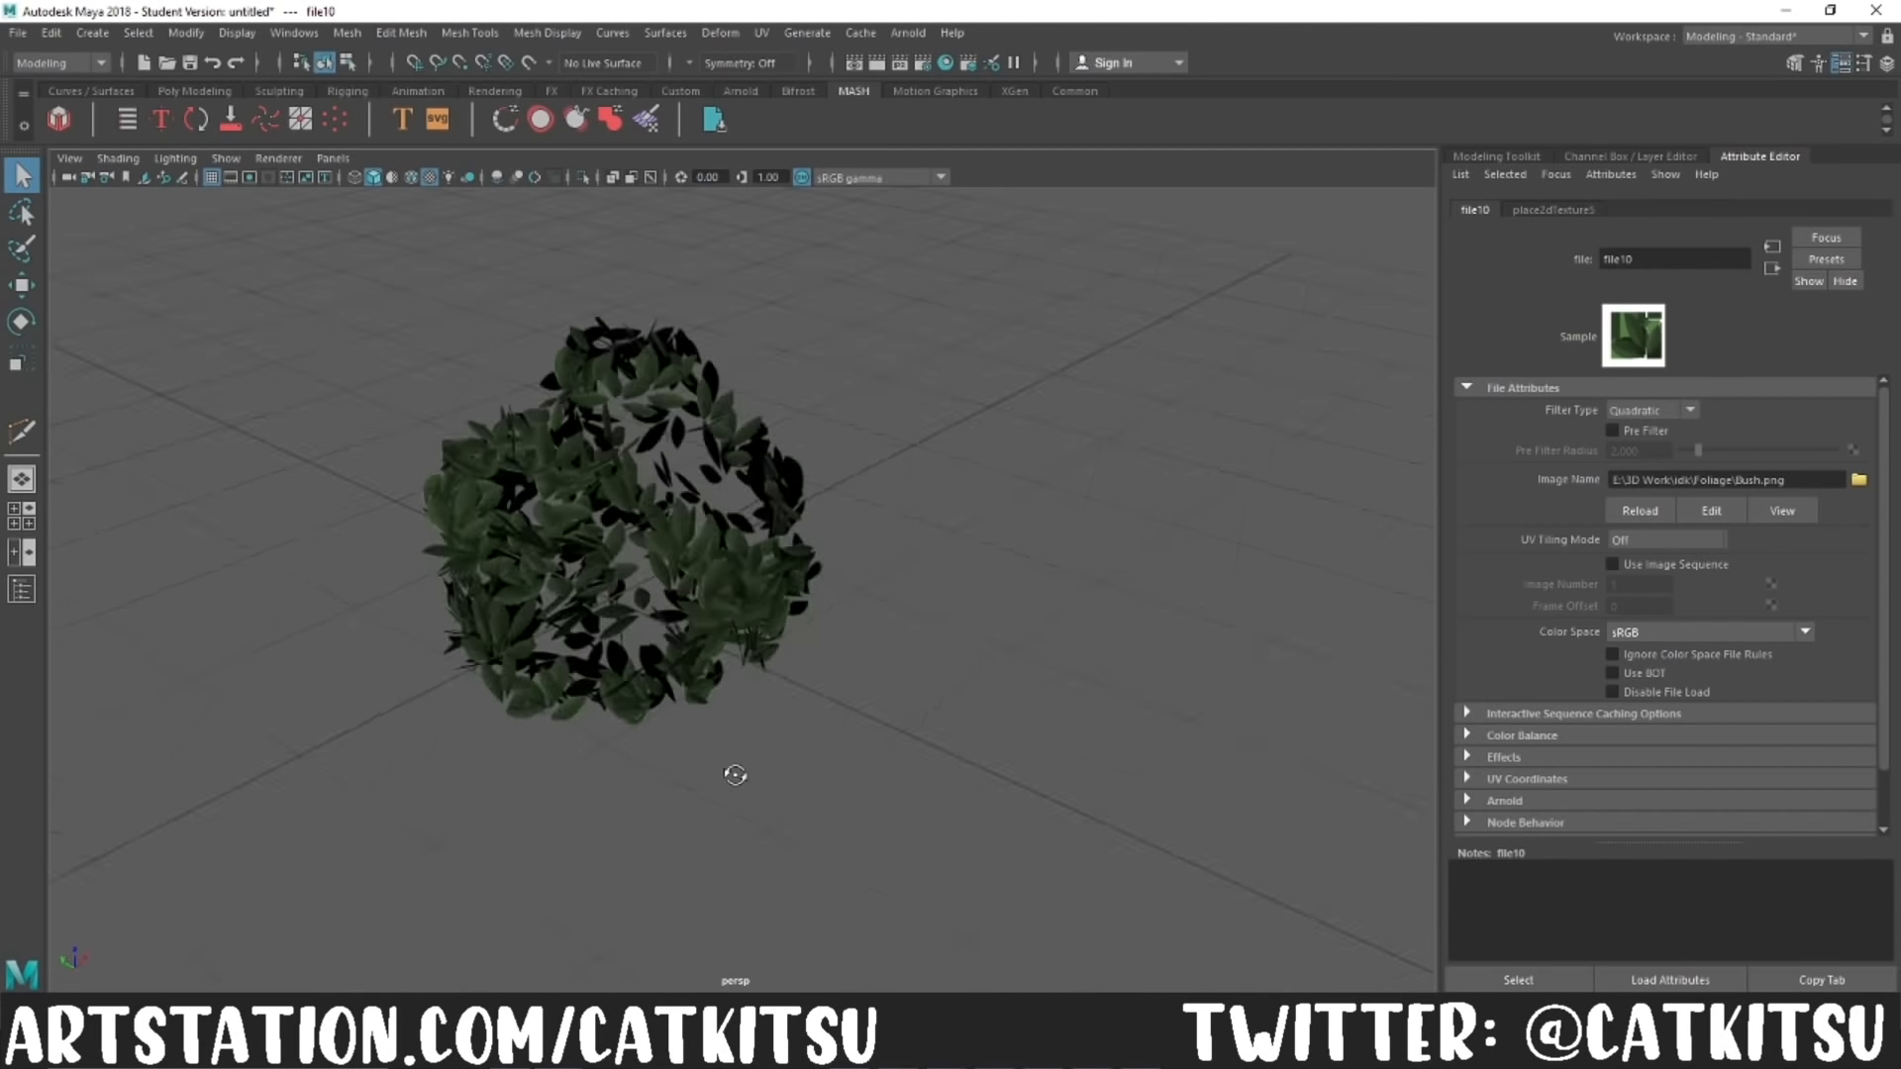
Step: Set the Number of Points in the bush's MASH Distribute node to 400
left_click(807, 772)
left_click(1738, 210)
type("400")
key("Return")
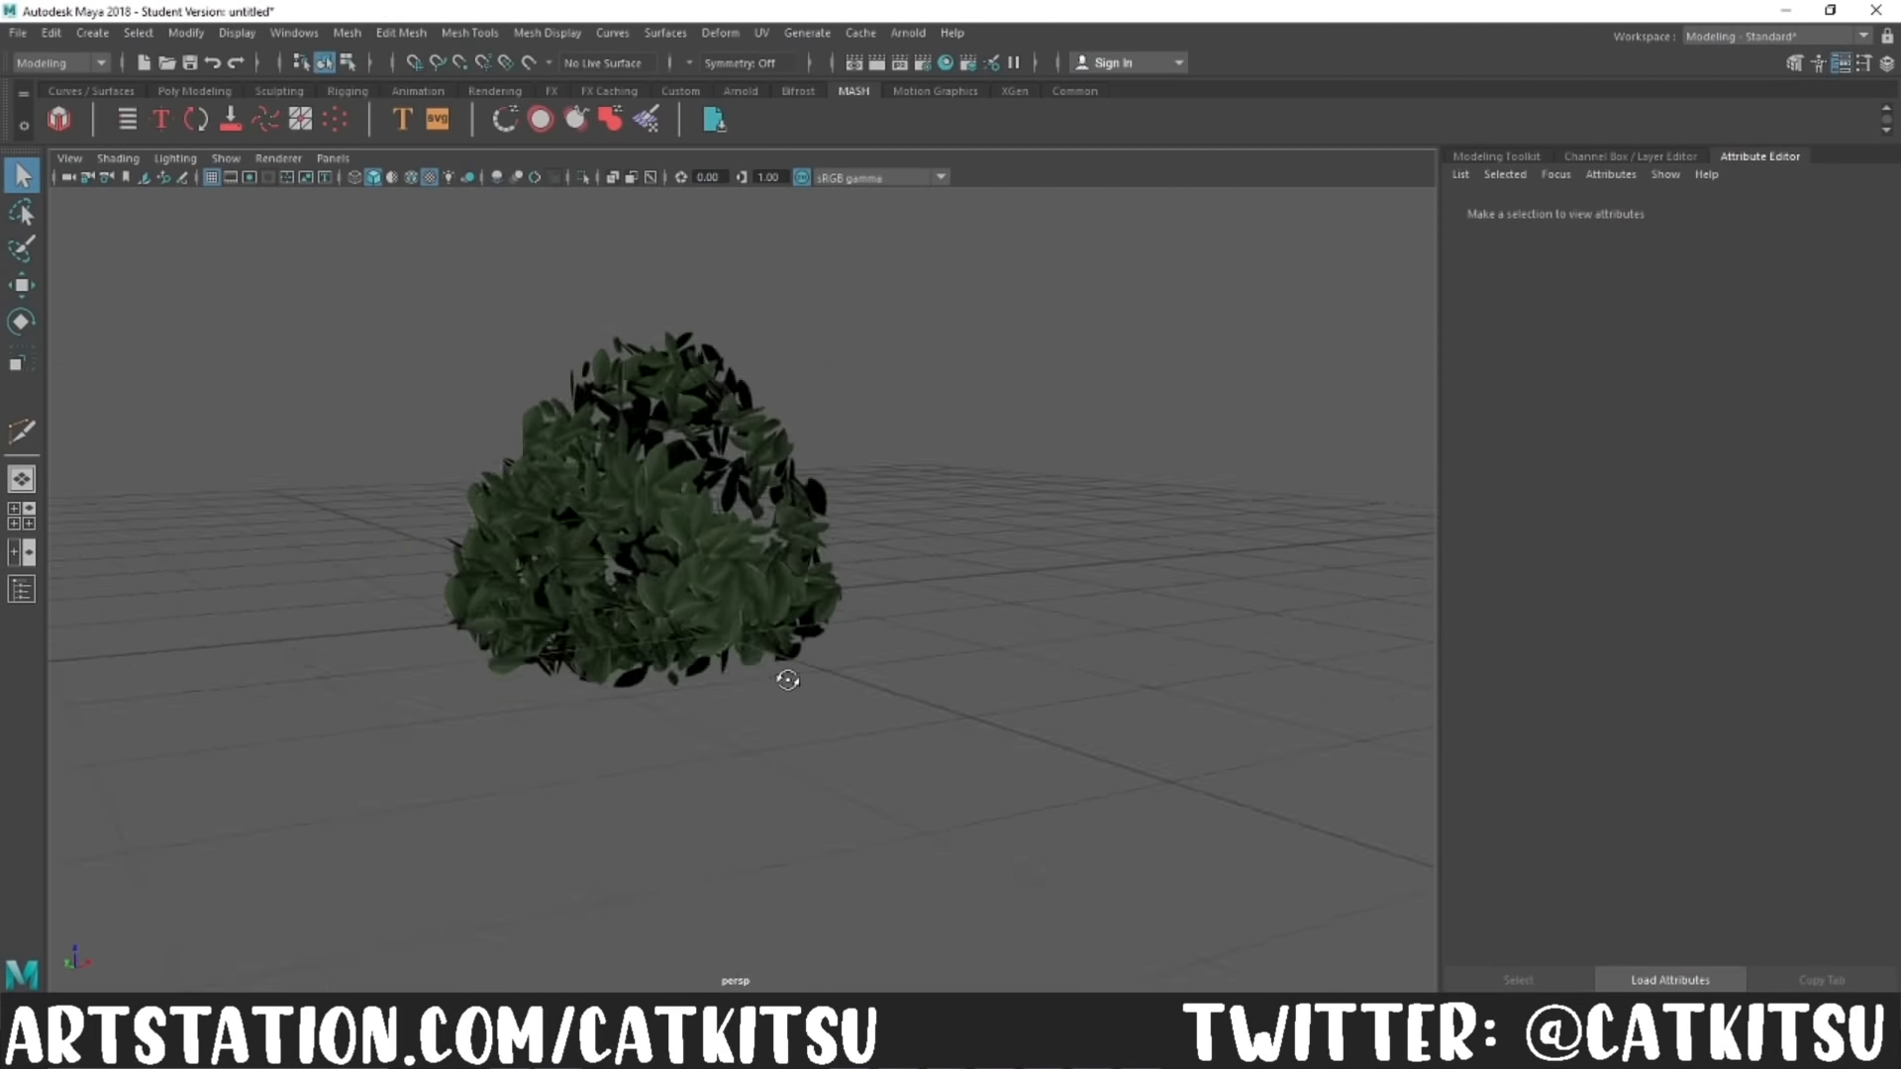
Step: Duplicate the leafy bush mesh and adjust the copy's scale, rotation and position
left_click(786, 670)
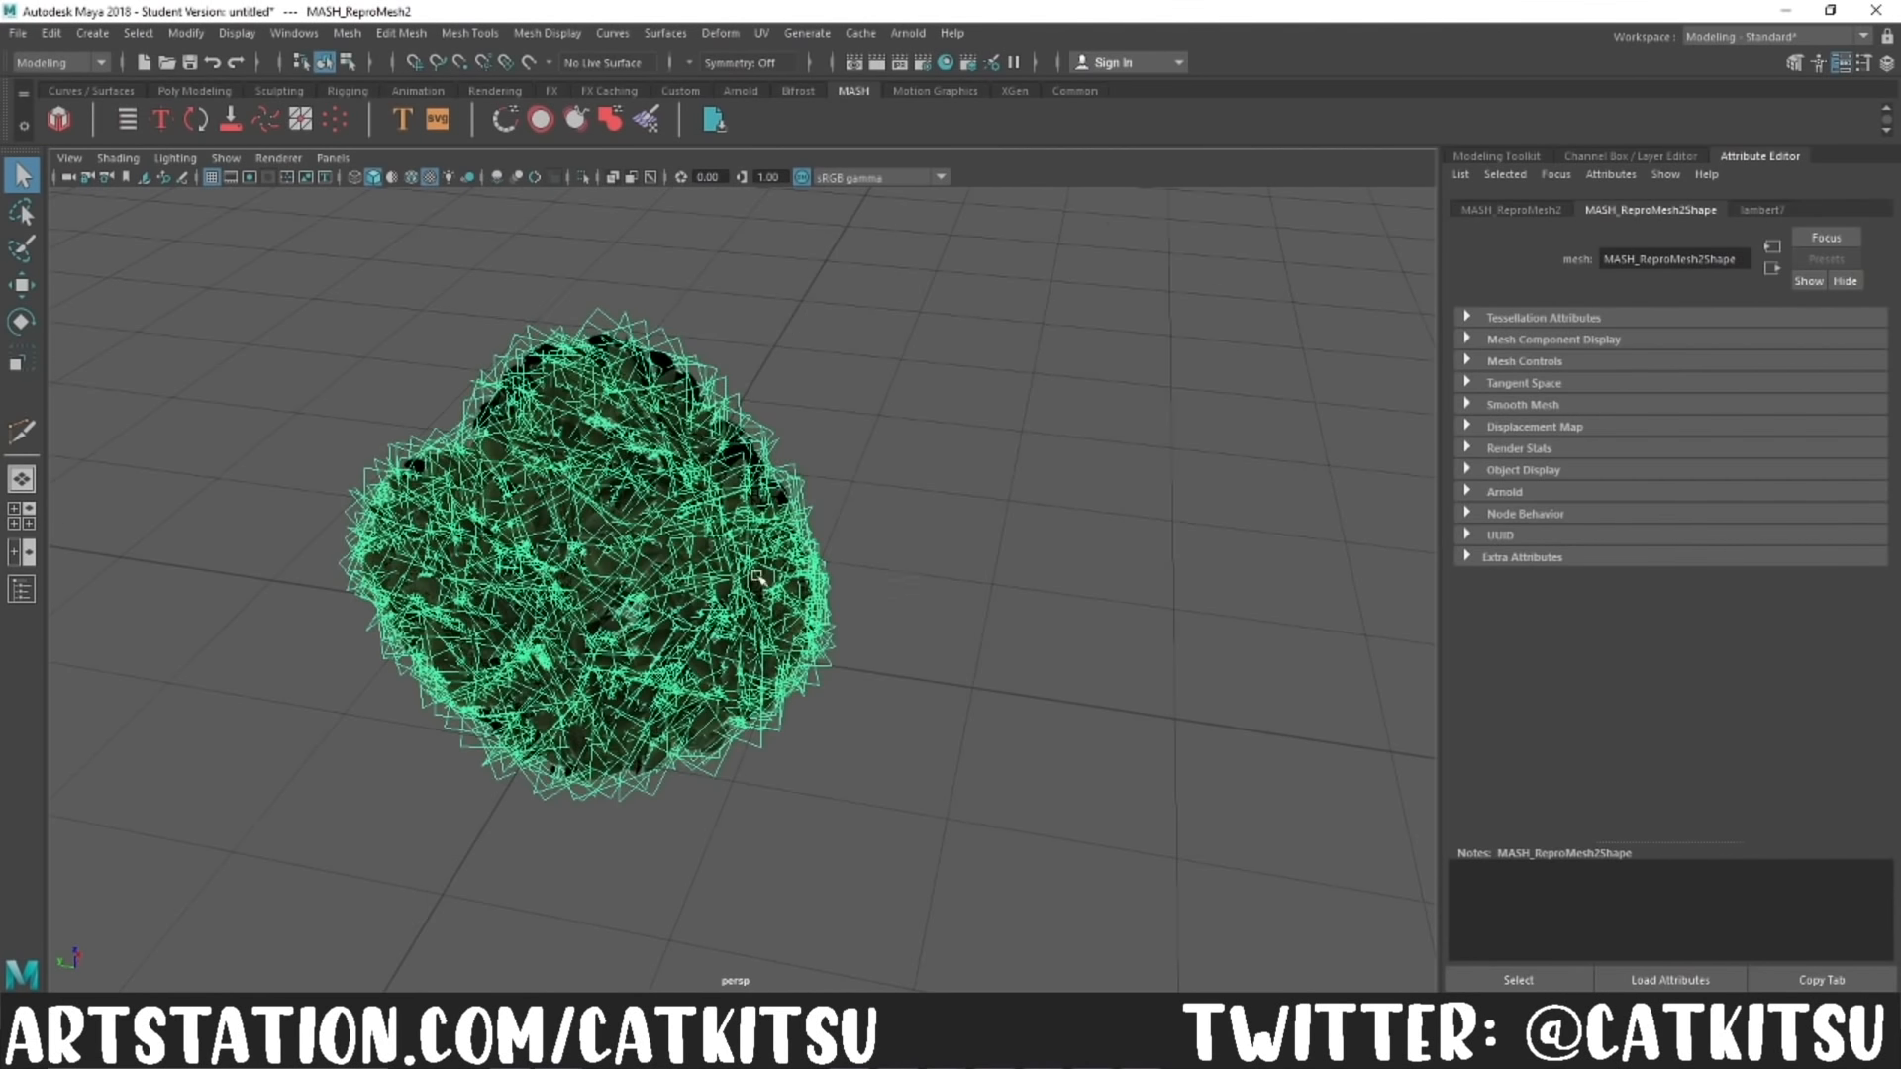
key("r")
key("e")
key("w")
left_click(1035, 861)
left_click_drag(1035, 861, 916, 723, "alt")
scroll(993, 726, "down", 4)
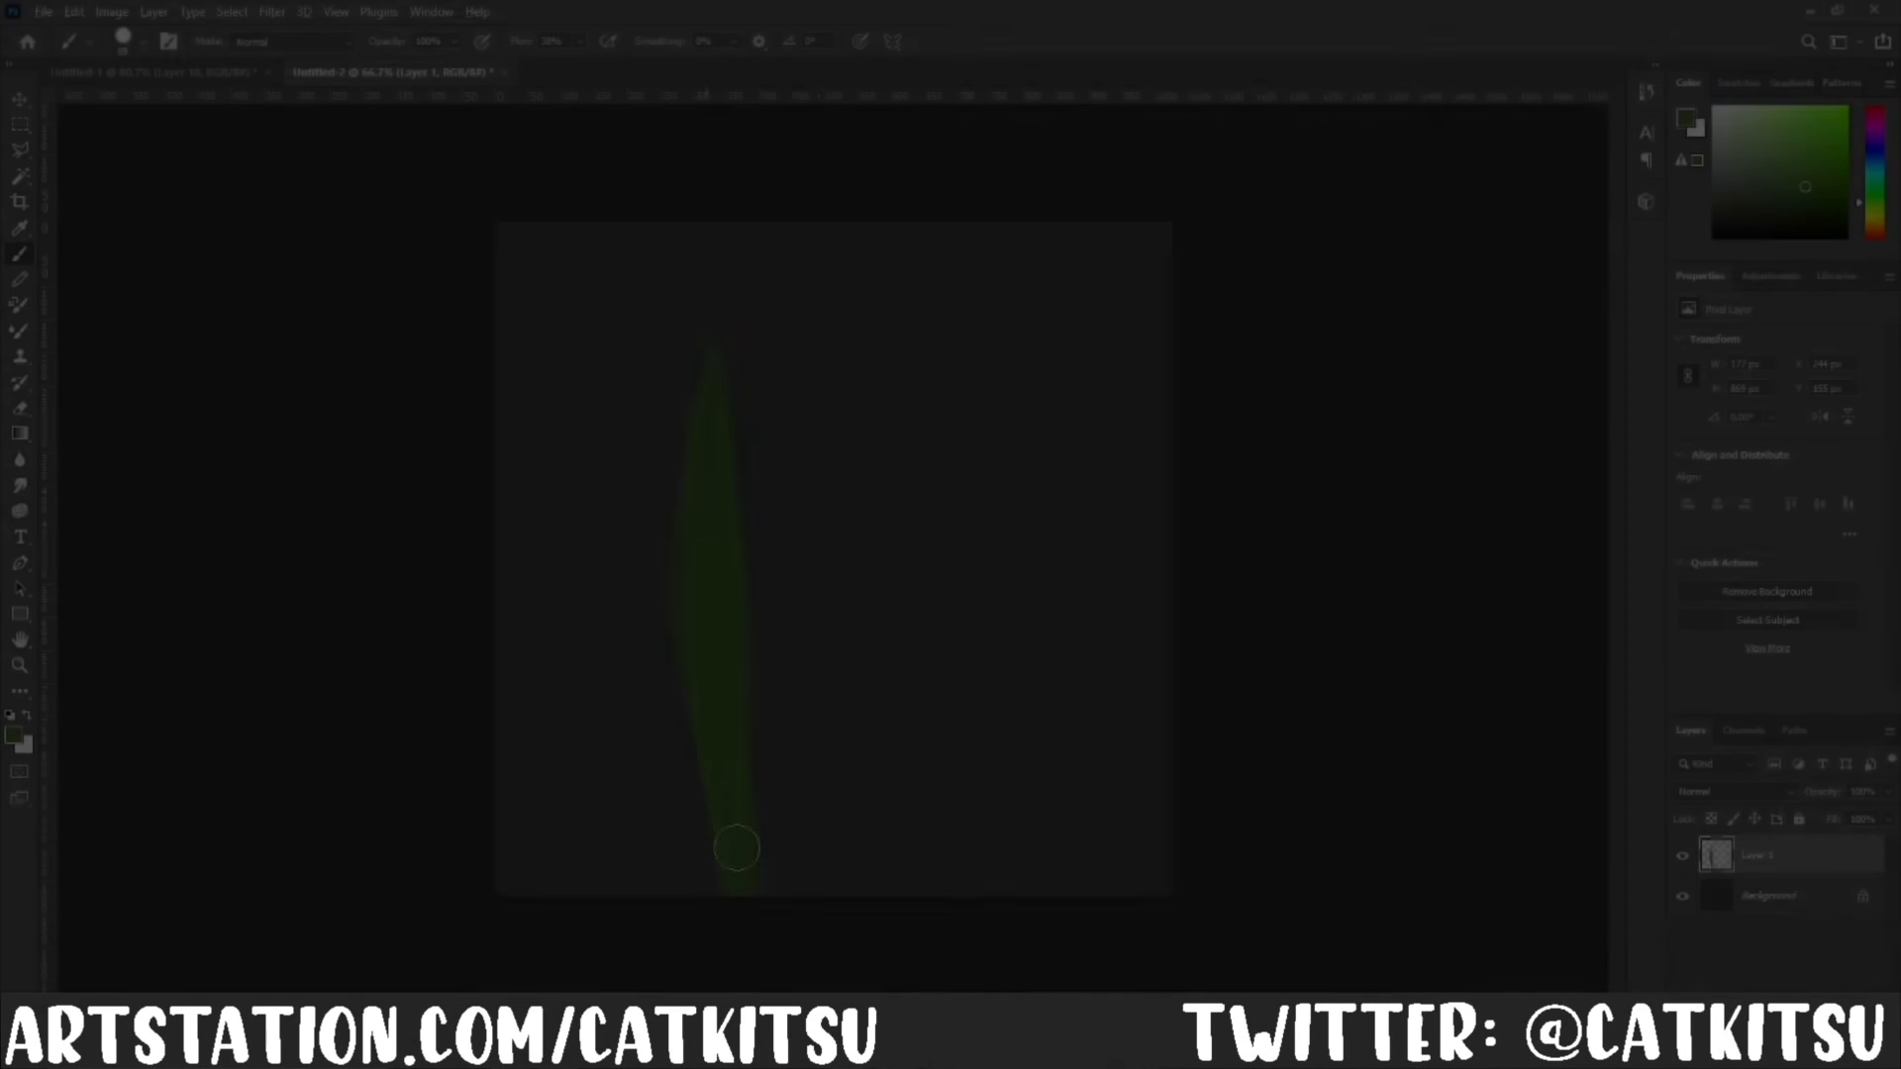
Step: Switch to Photoshop and paint lighter and darker green strokes along the individual grass blades on Layer 1
mouse_move(772, 297)
left_mouse_down()
mouse_move(620, 688)
mouse_move(799, 644)
mouse_move(593, 611)
mouse_move(929, 564)
mouse_move(594, 842)
left_mouse_up()
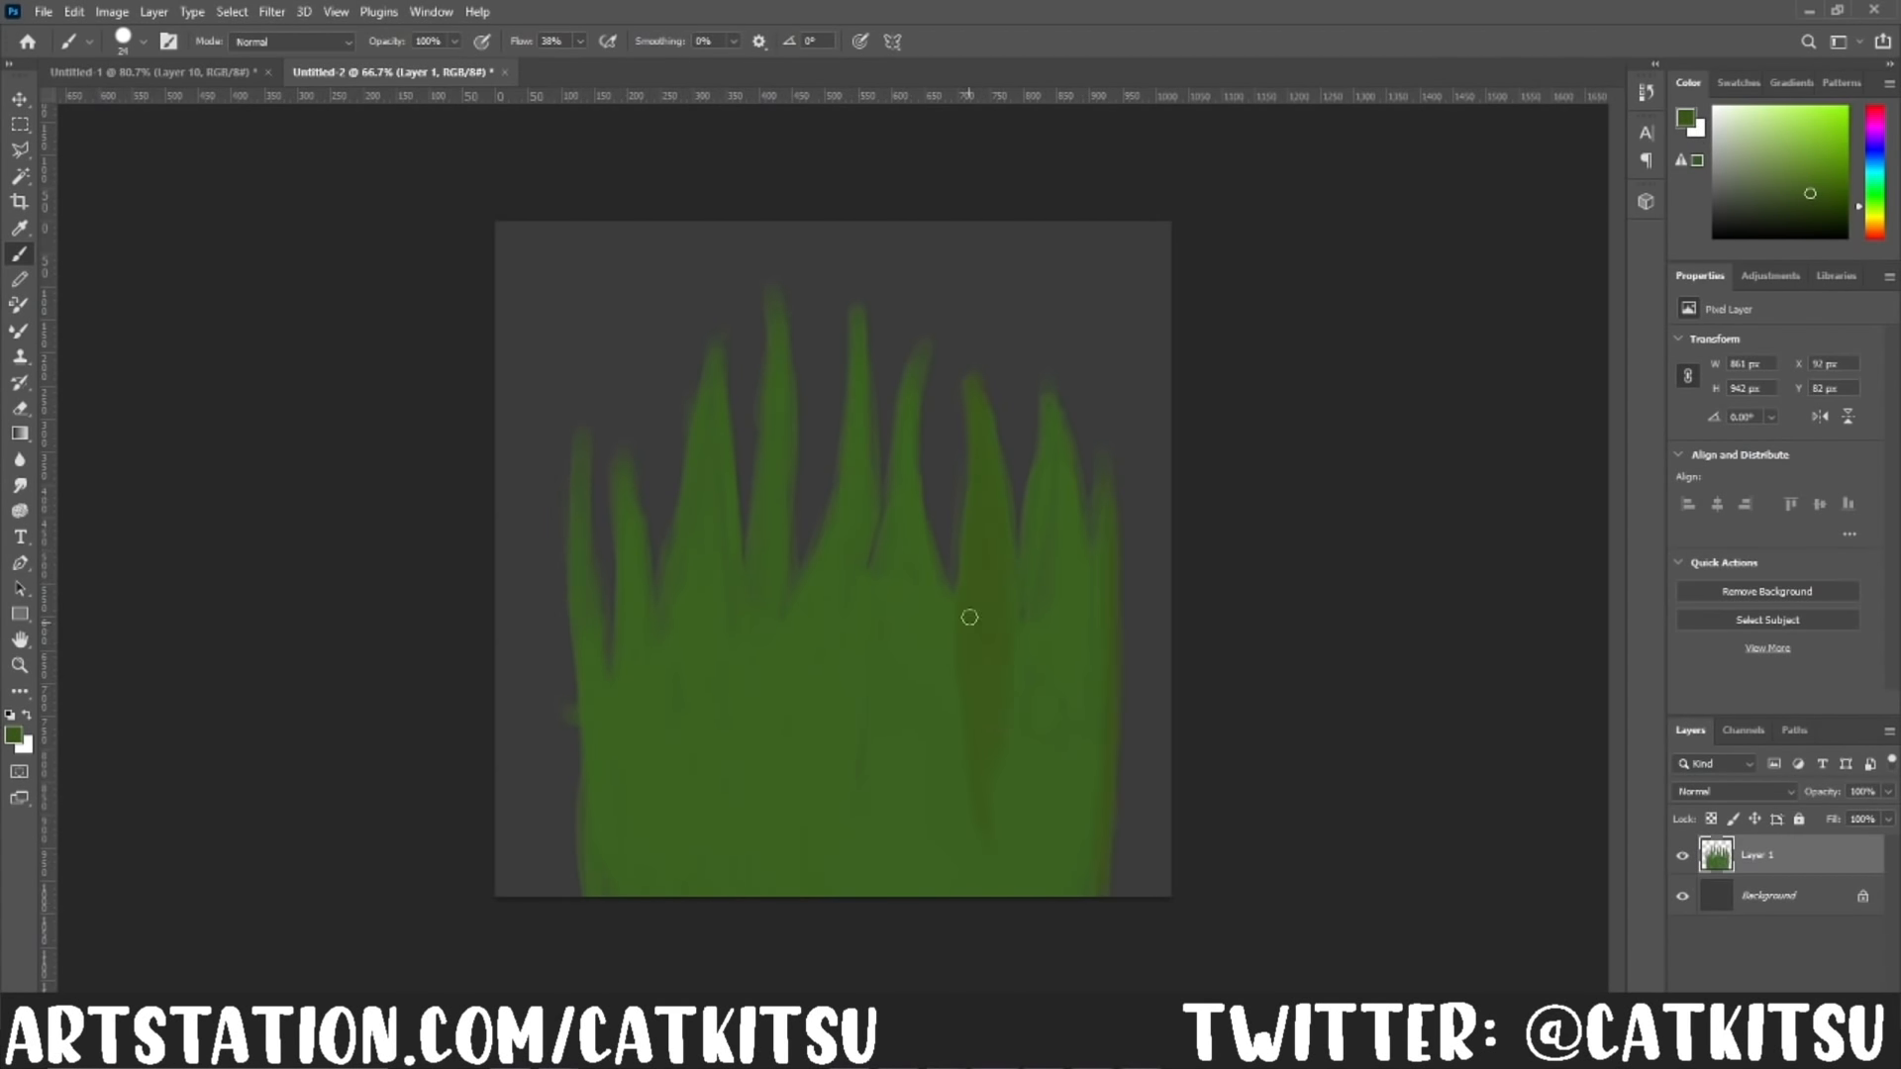
left_click_drag(908, 384, 899, 859)
left_click_drag(715, 396, 728, 777)
left_click(837, 604, "alt")
left_click_drag(857, 515, 789, 830)
left_click_drag(632, 543, 654, 777)
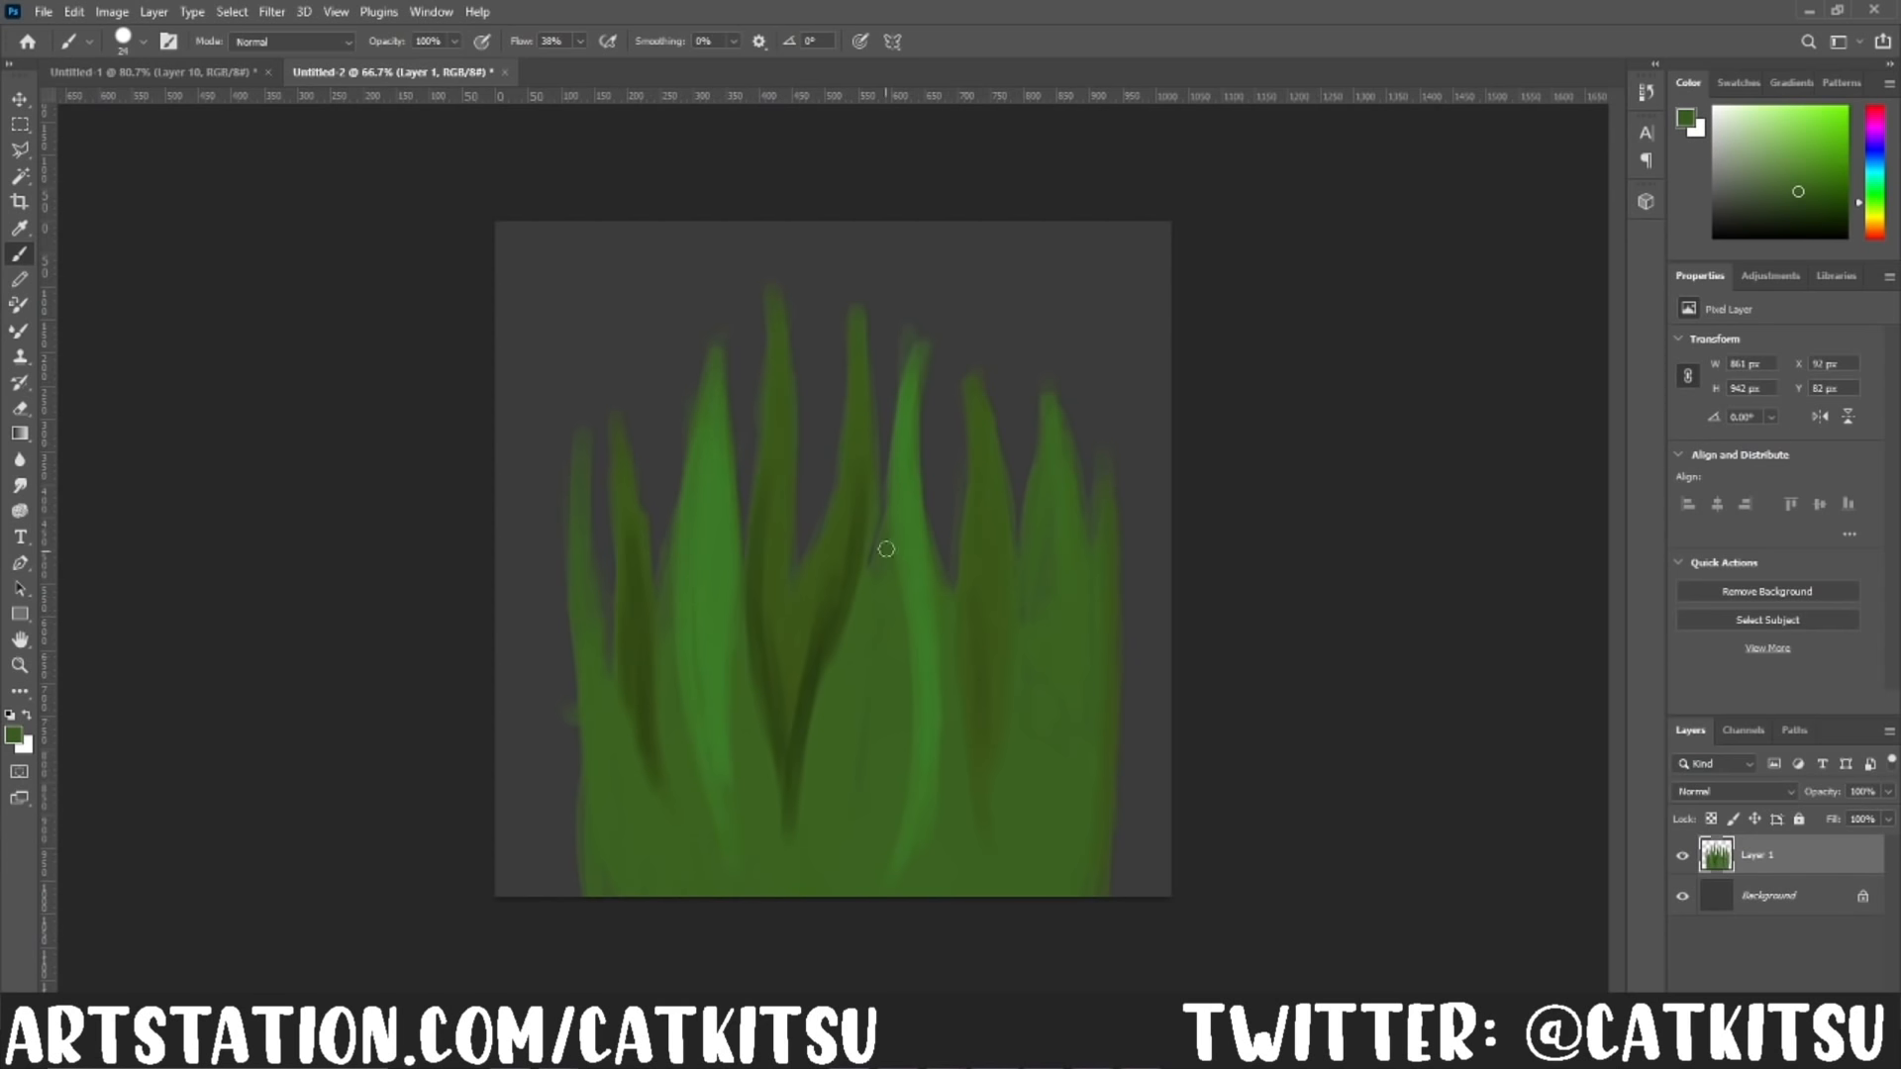
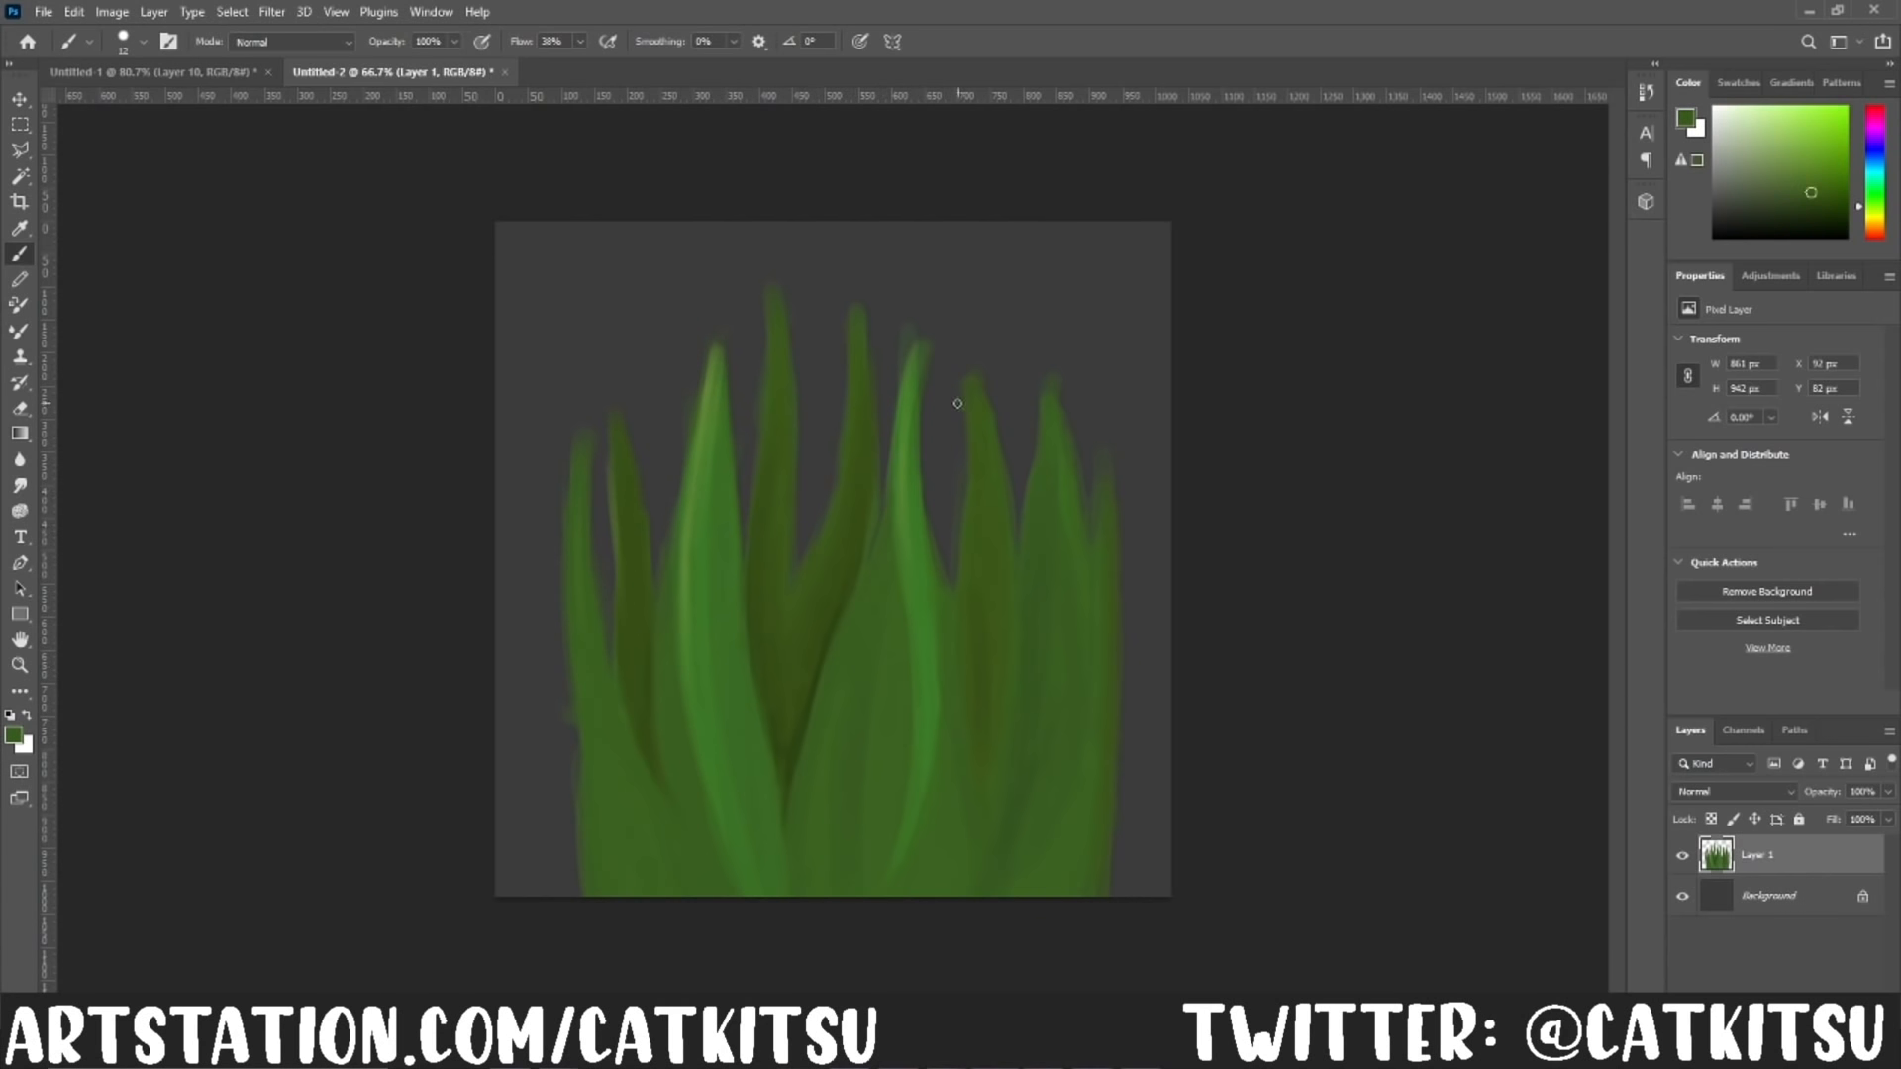
Step: Trim the blurry outer edges of the grass blades on Layer 1 using polygonal lasso selections and the eraser
key("l")
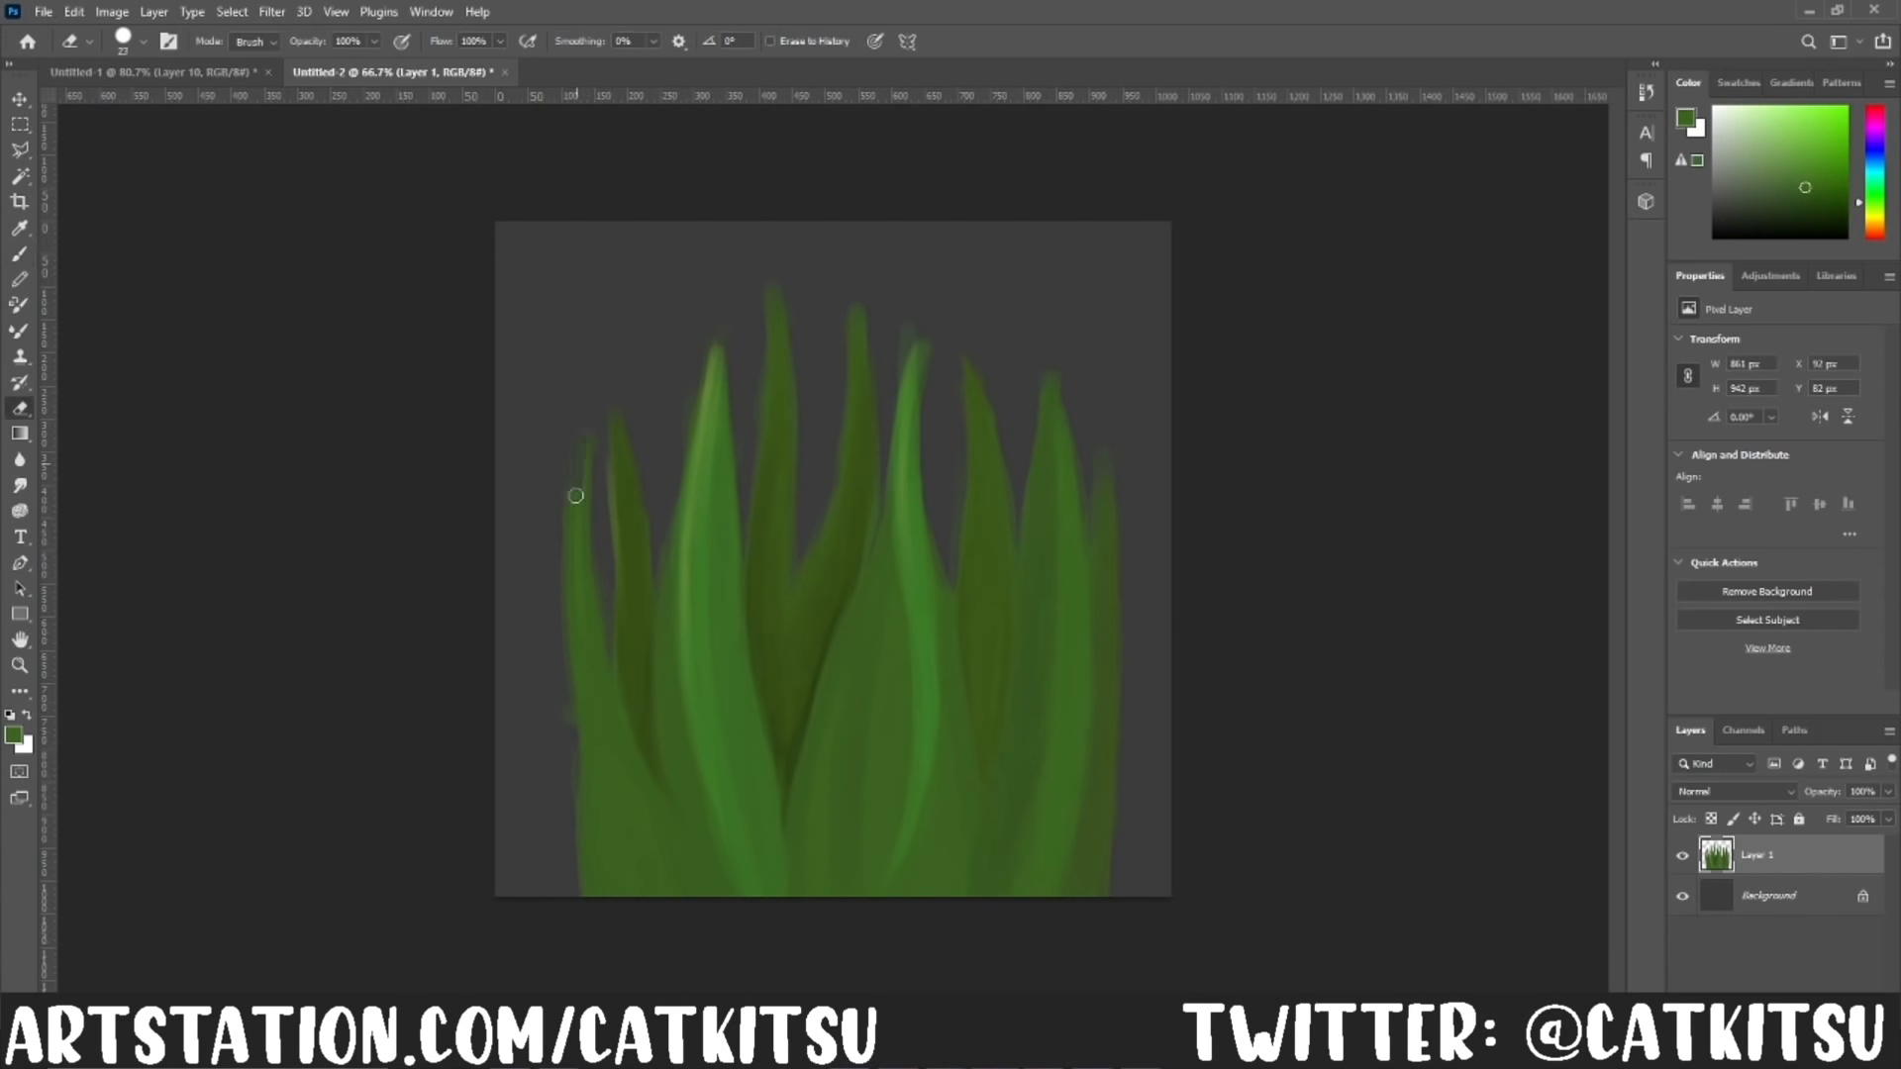
left_click(589, 899)
left_click(745, 566)
left_click(773, 293)
key("Escape")
key("e")
left_click_drag(567, 654, 572, 858)
key("l")
left_click(580, 442)
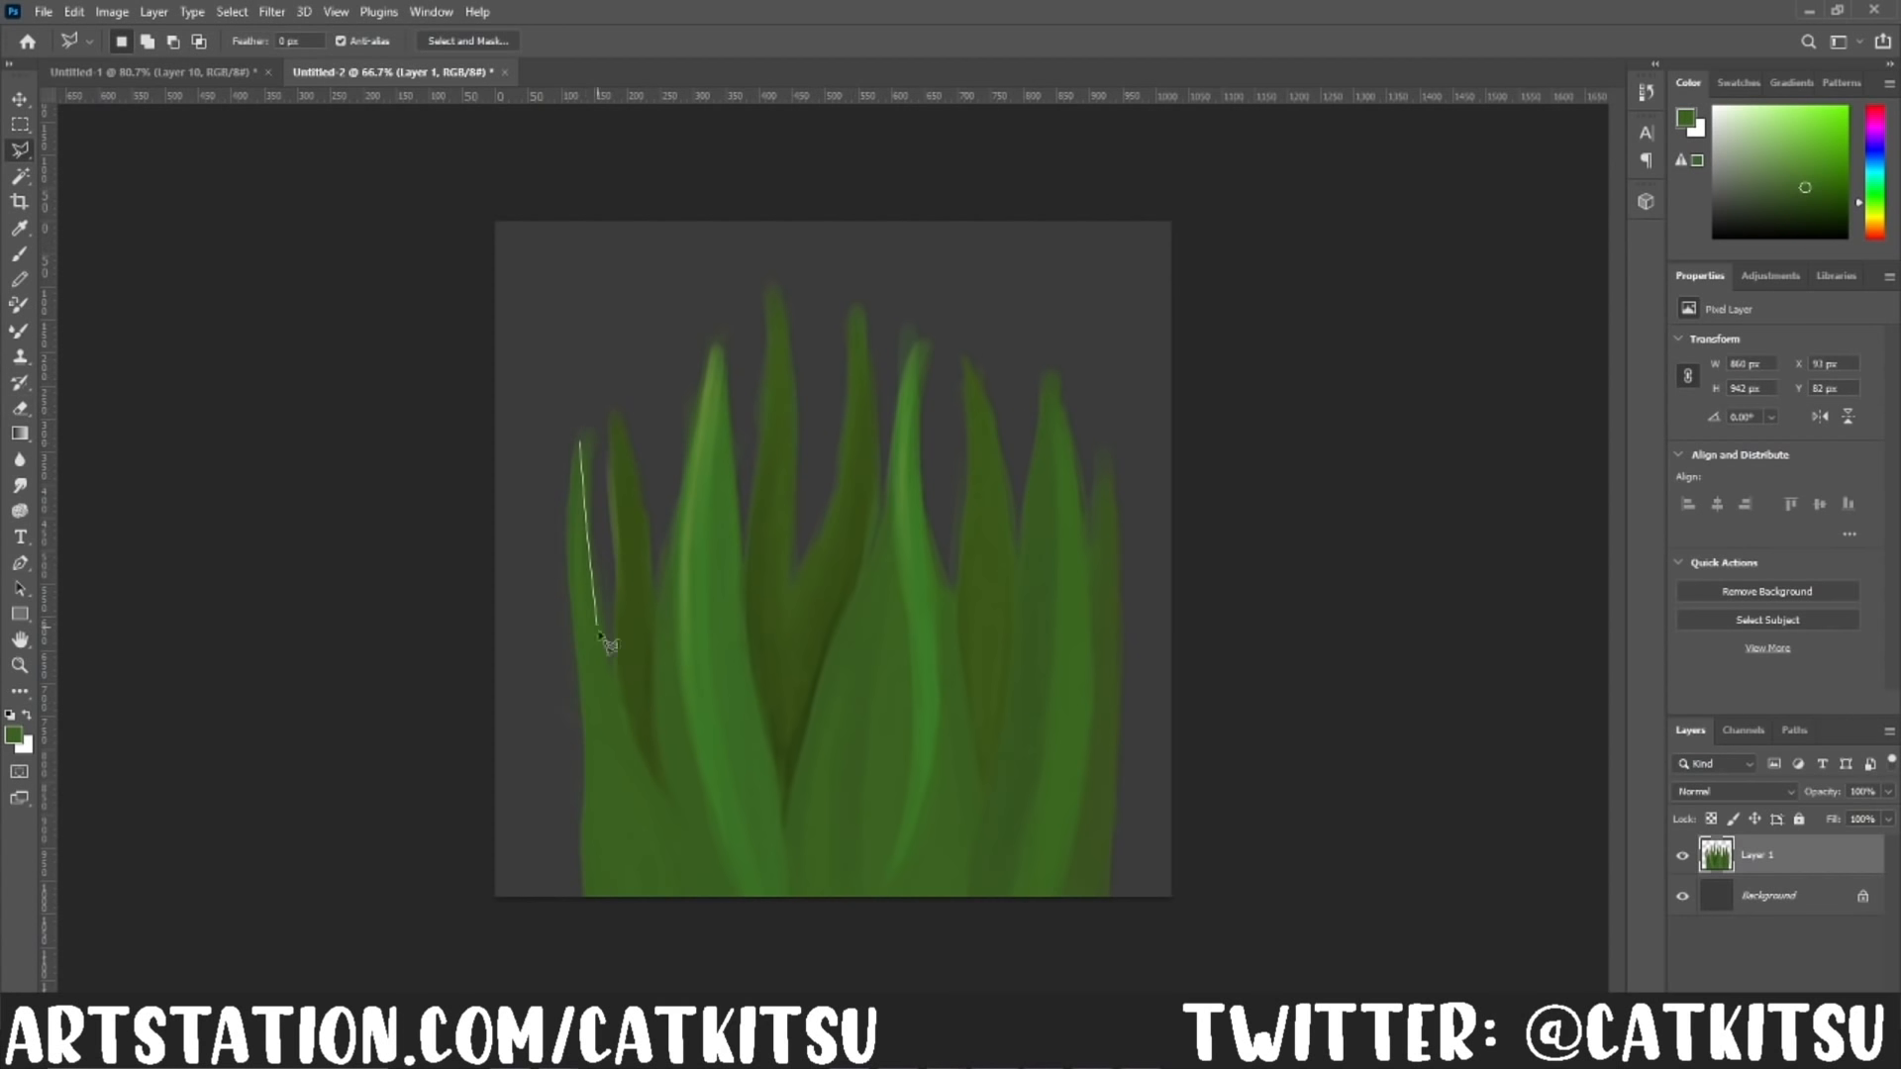
left_click(1110, 951)
left_click(580, 441)
Step: Tidy the duplicated grass layer, hide the Background layer and save the grass texture as T_Grass.png
key("ctrl+j")
left_click(1757, 896)
key("Delete")
left_click(1682, 896)
left_click(43, 12)
left_click(83, 252)
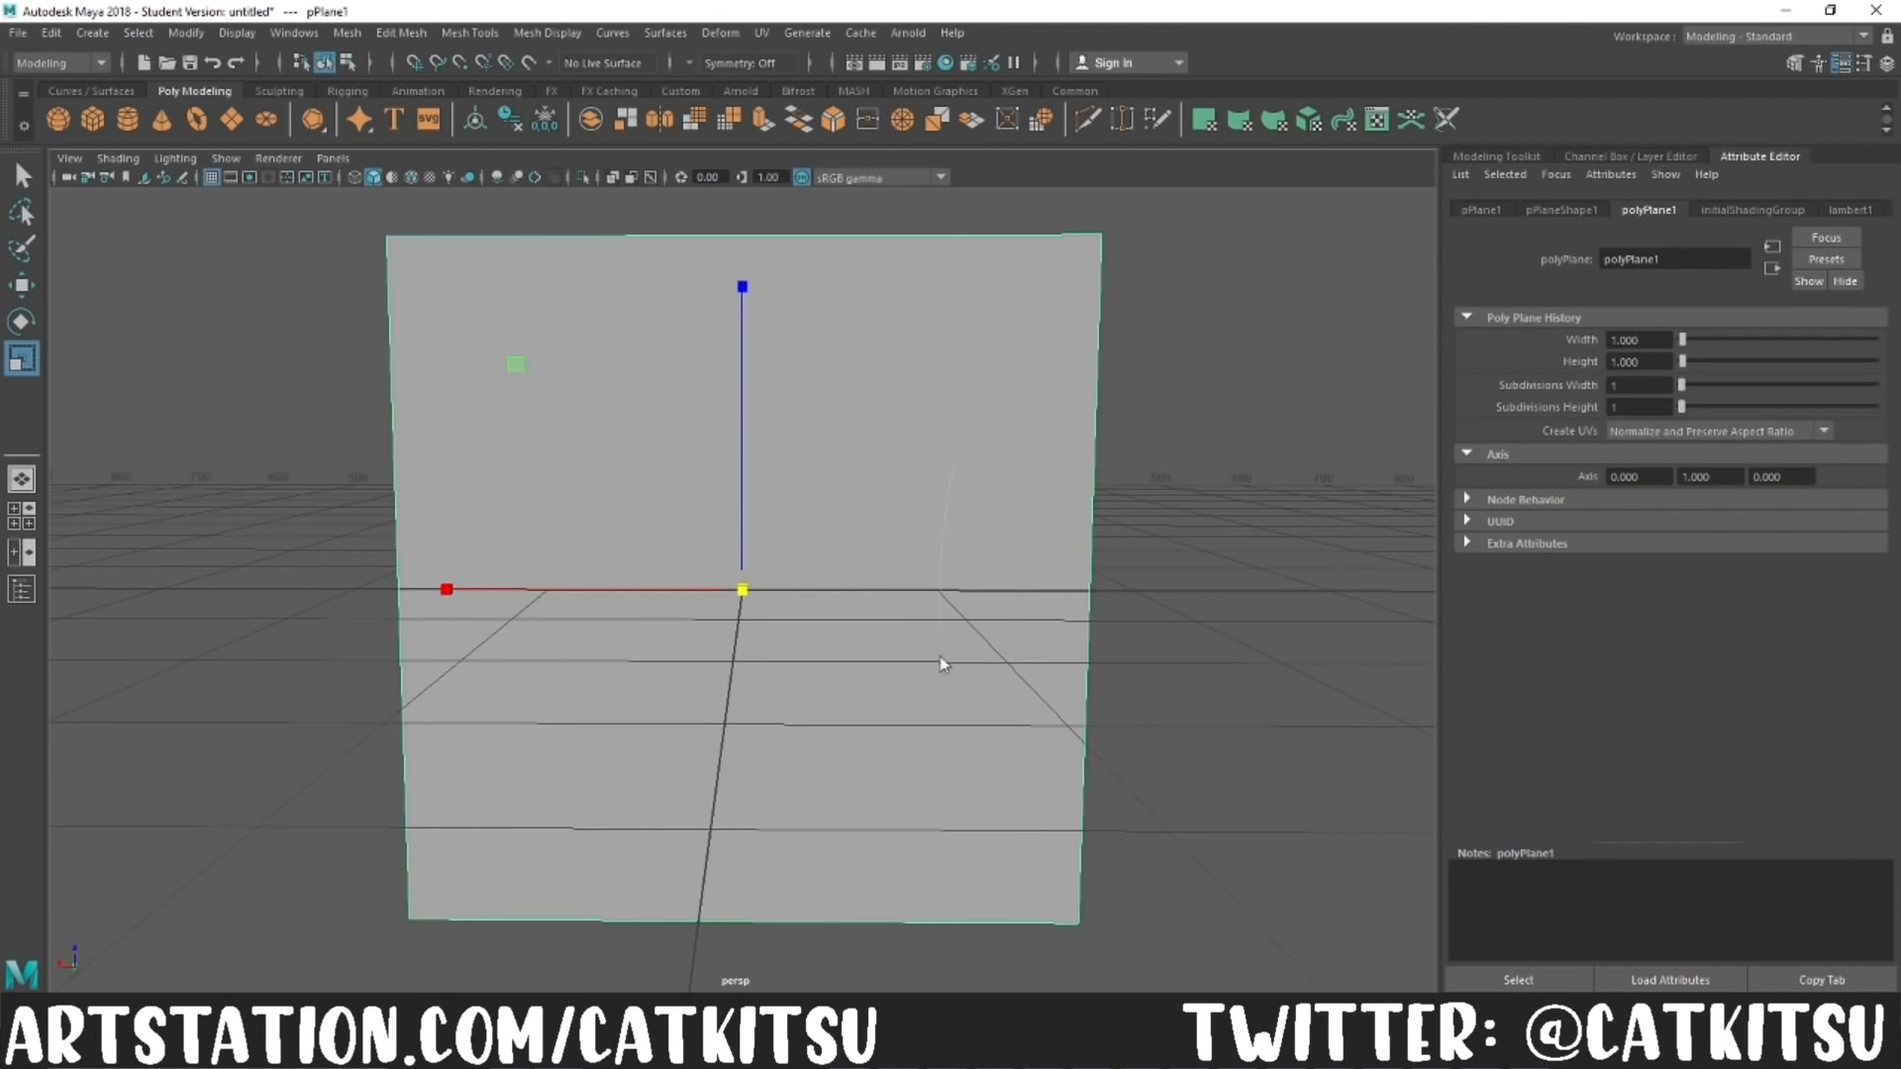
Step: Switch to Maya and give the upright plane a material with T_Grass.png as a file texture on its color
right_click_drag(940, 657, 963, 976)
left_click(822, 684)
left_click_drag(1664, 259, 1456, 248)
key("BackSpace")
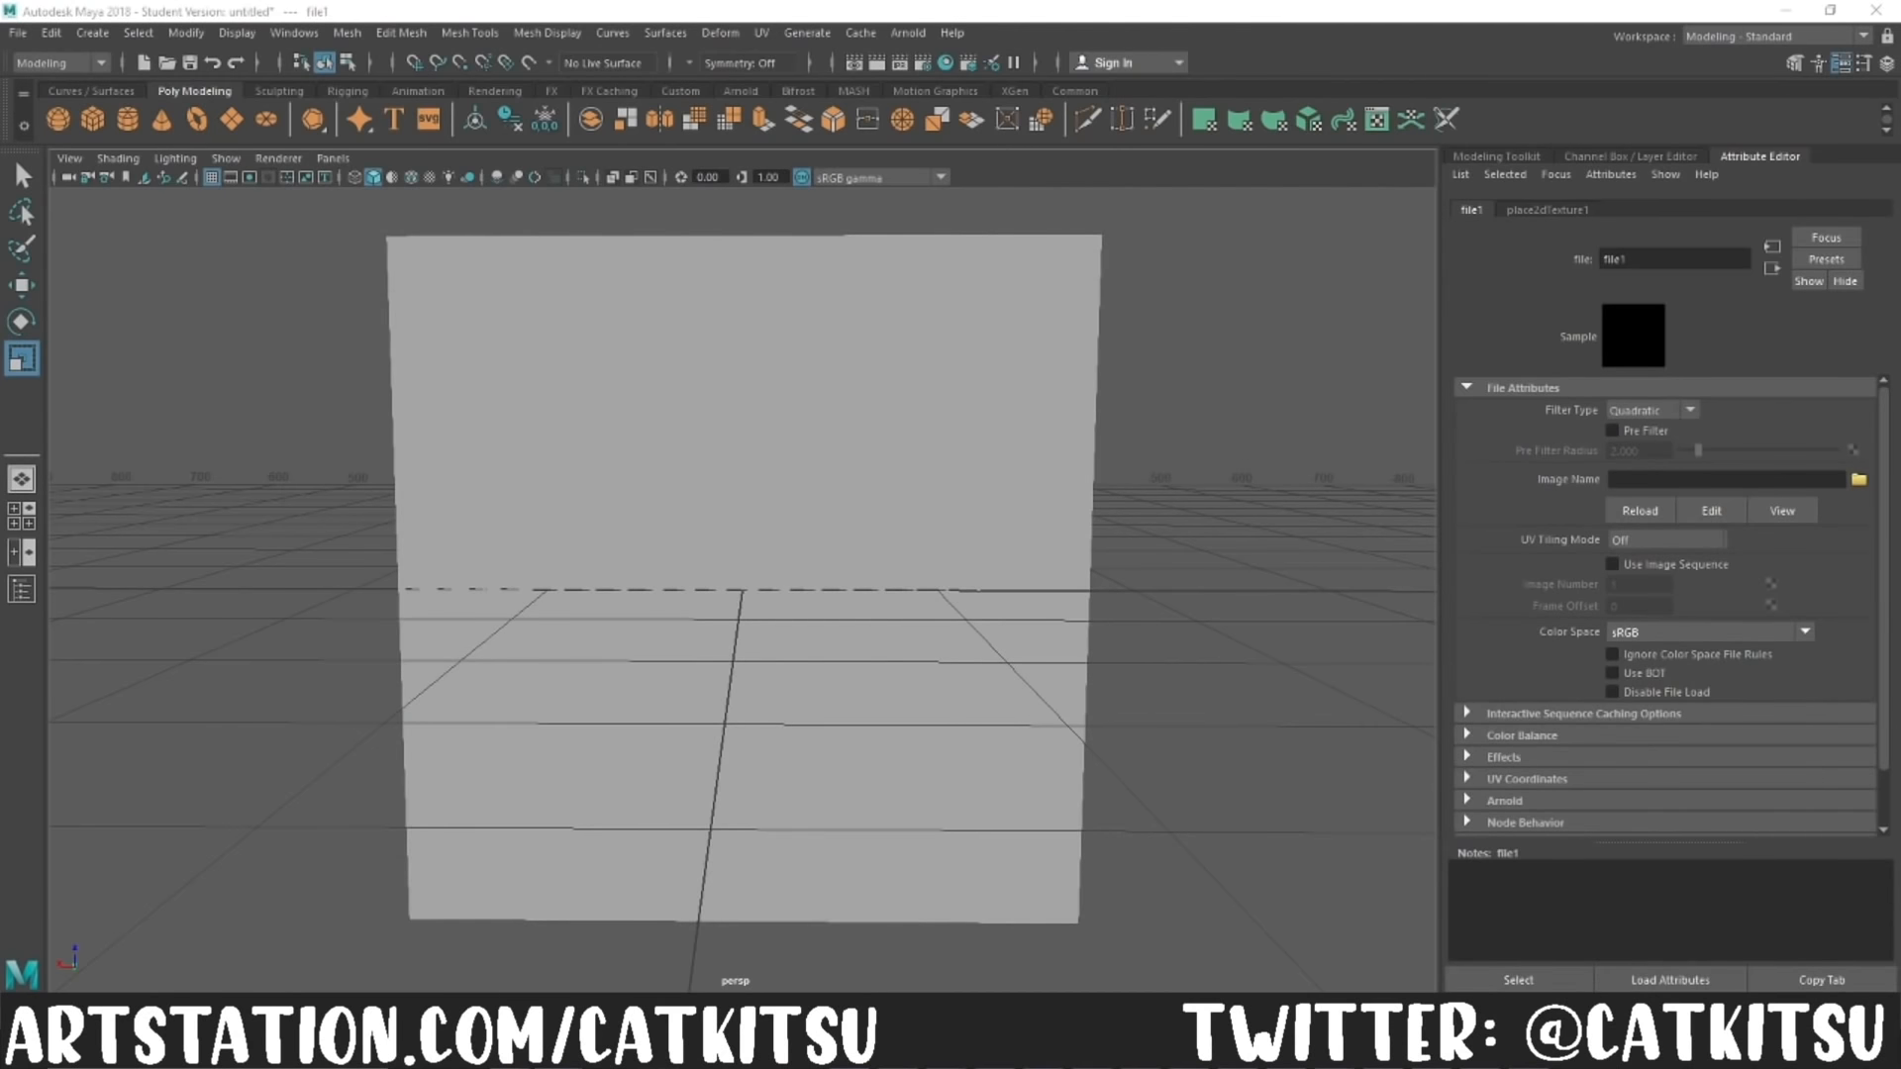
Step: Rotate the plane's UV shell in the UV Editing workspace so the grass stands upright, and return to Modeling - Standard
left_click(1772, 36)
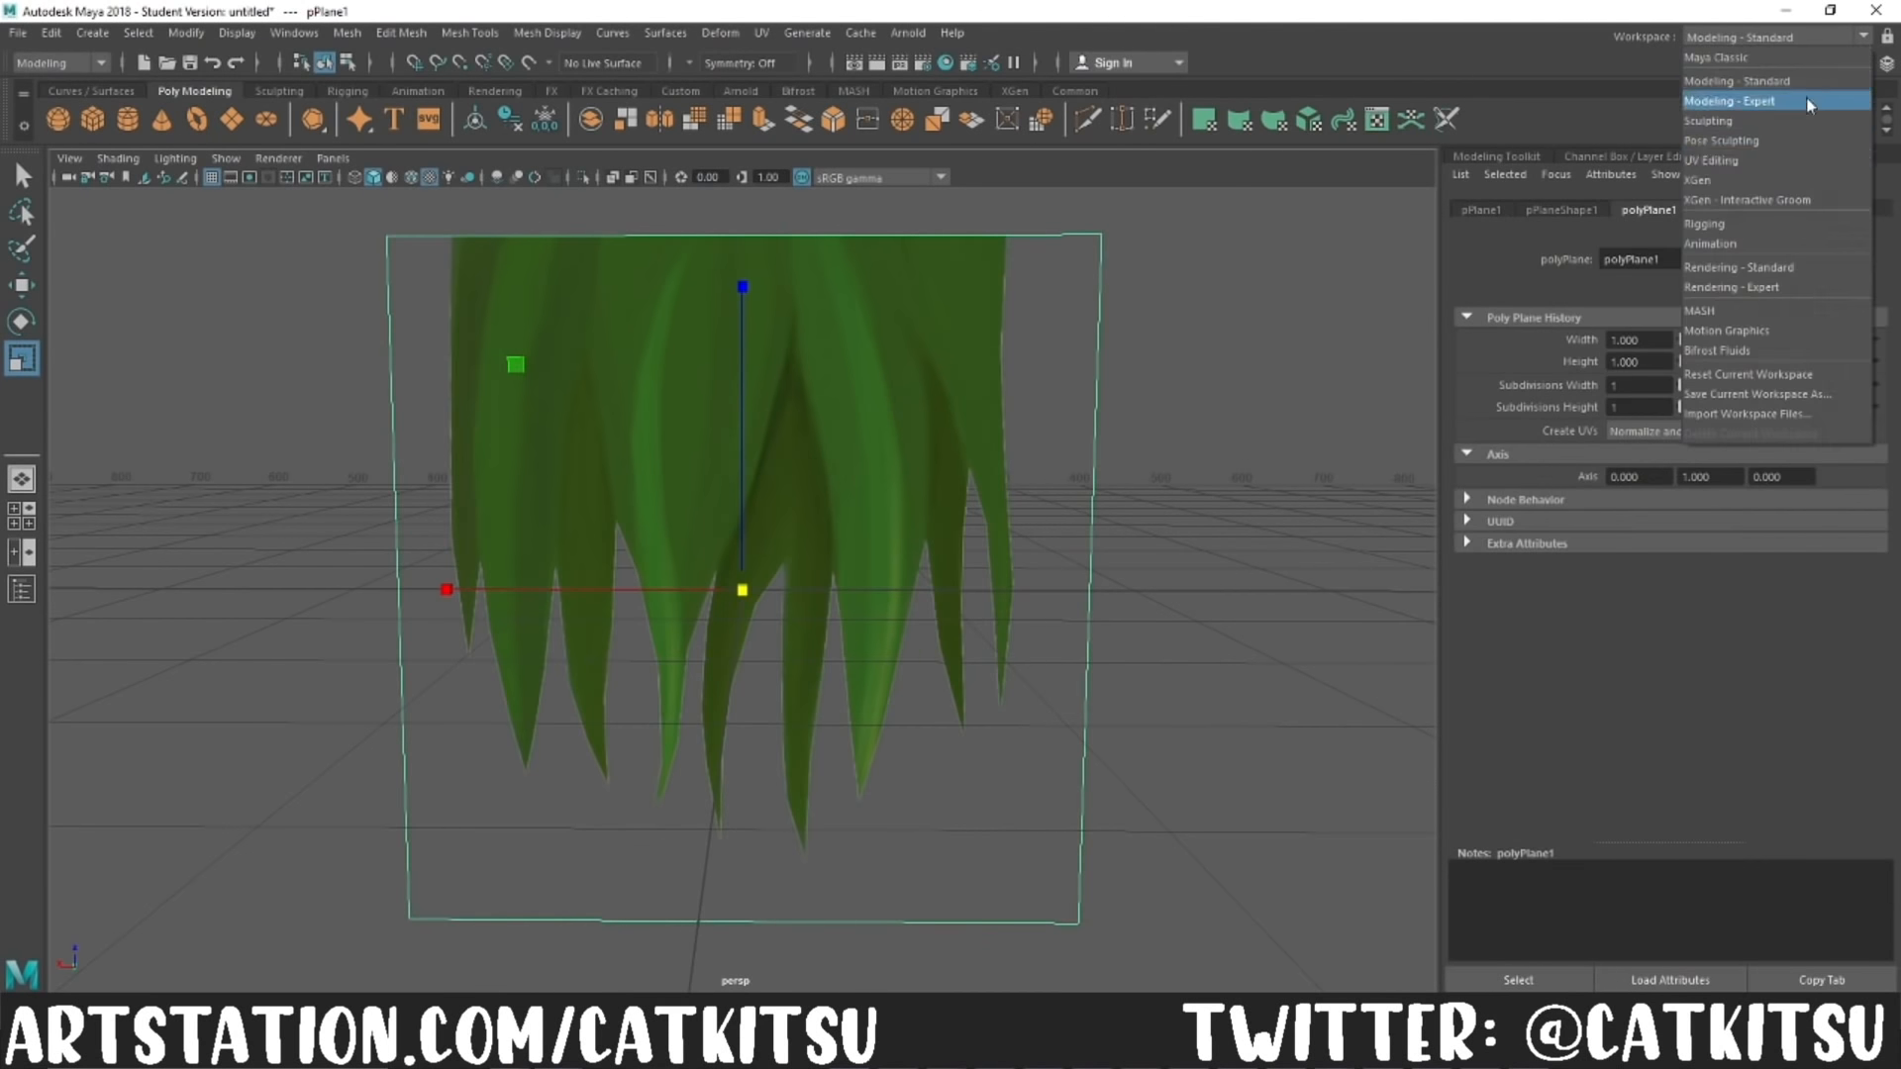
left_click(1742, 146)
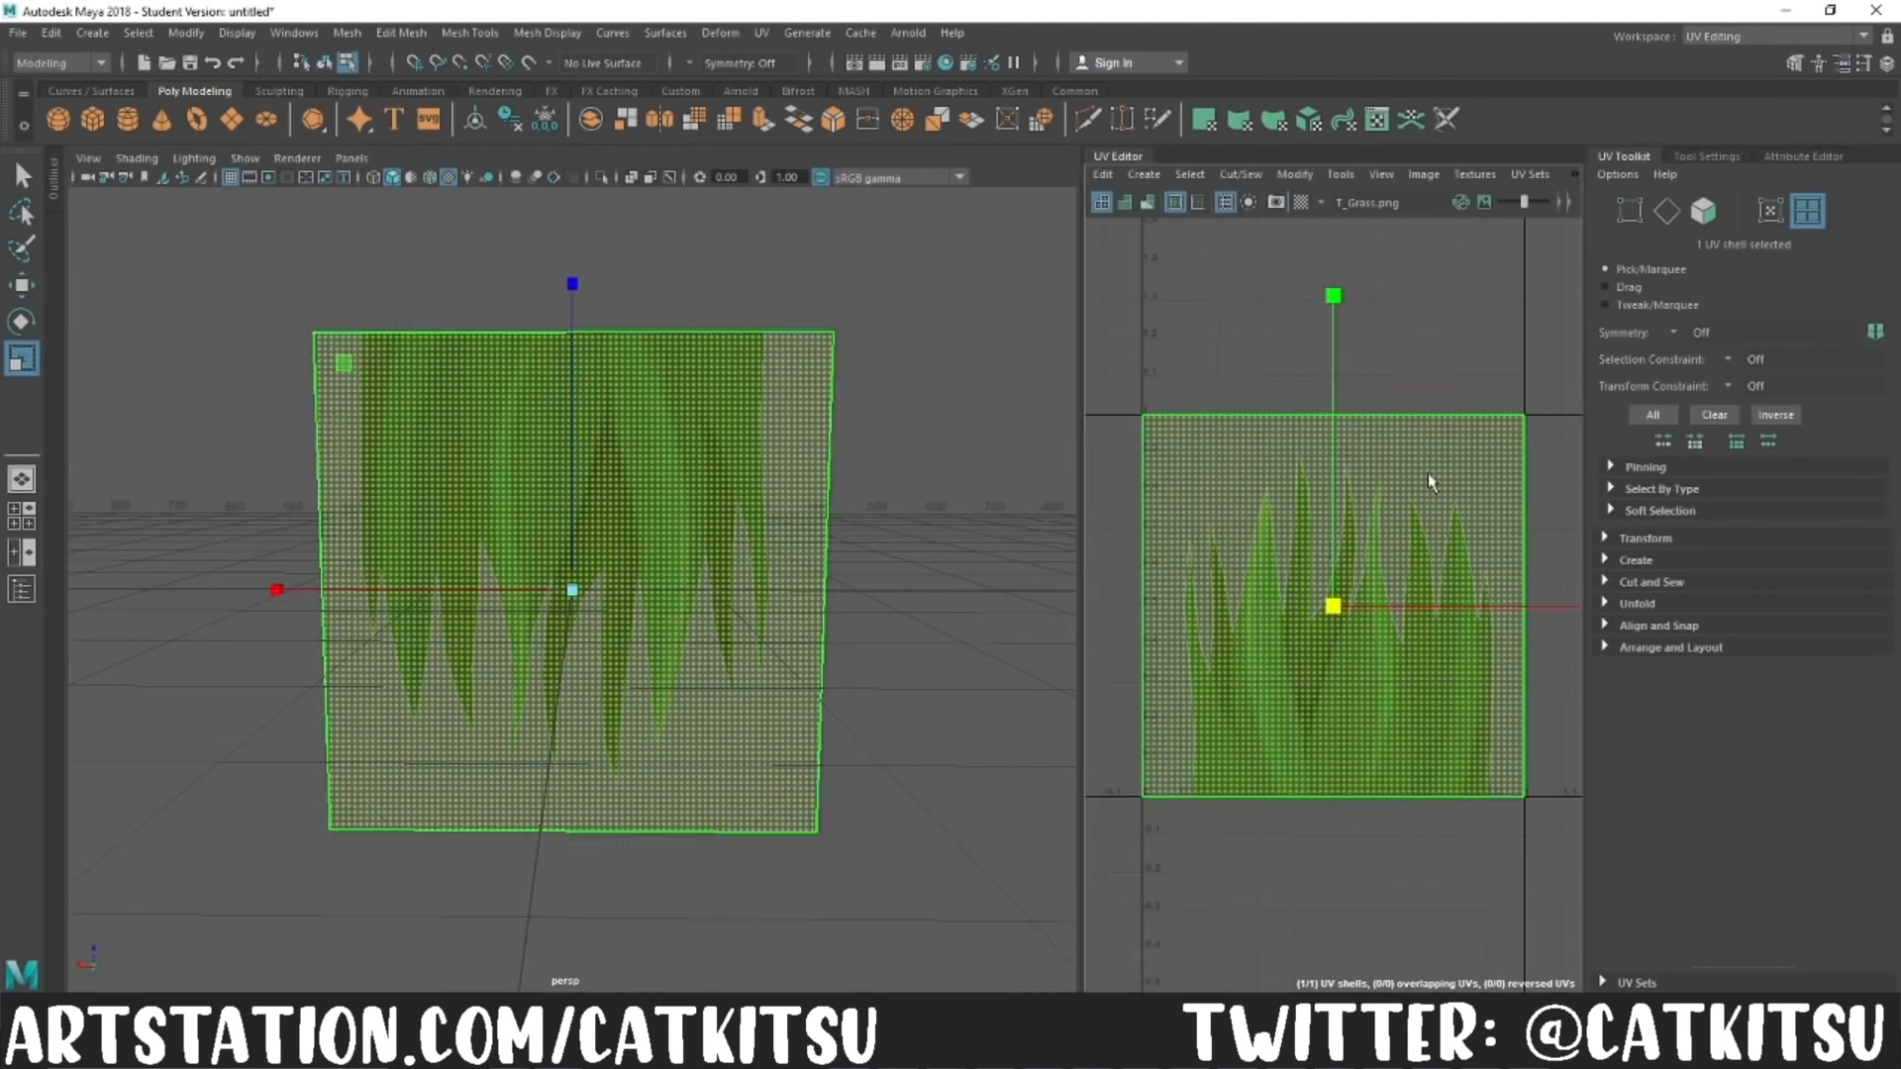
key("e")
left_click(1773, 35)
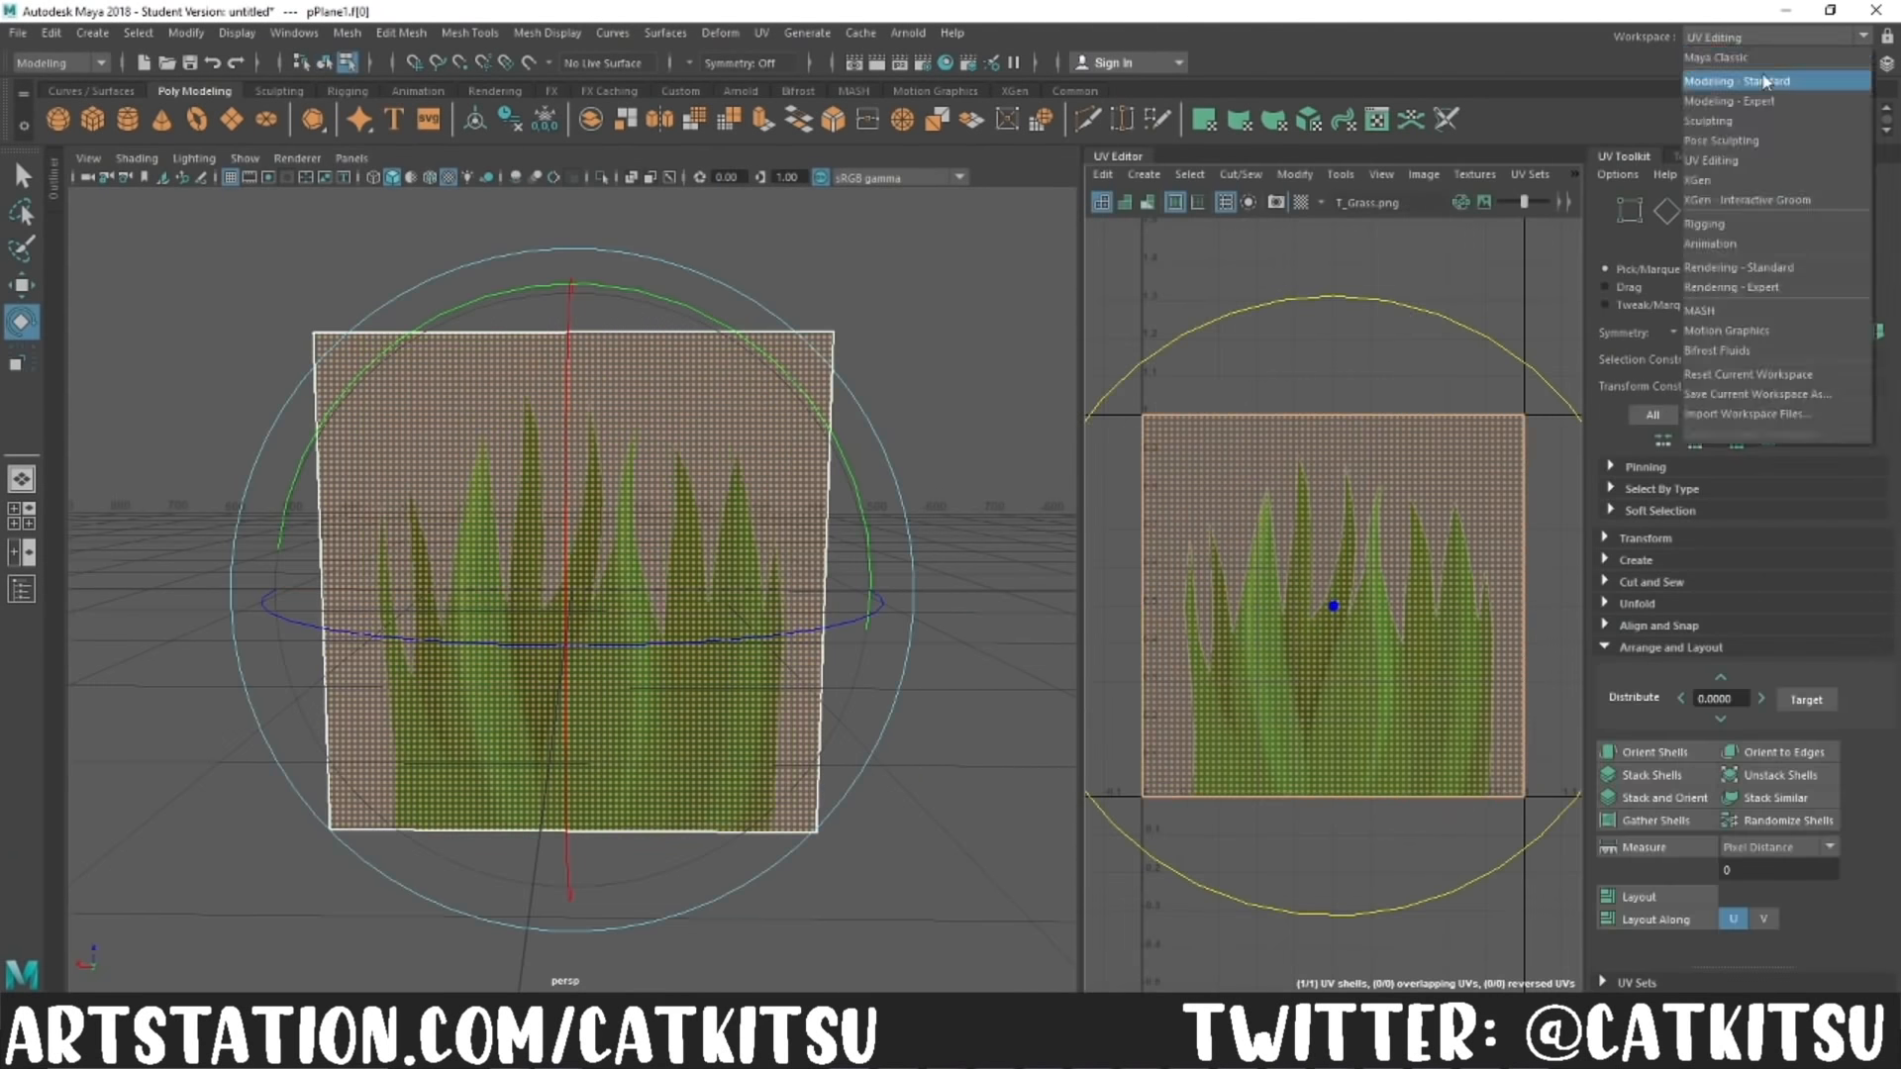
left_click(1743, 76)
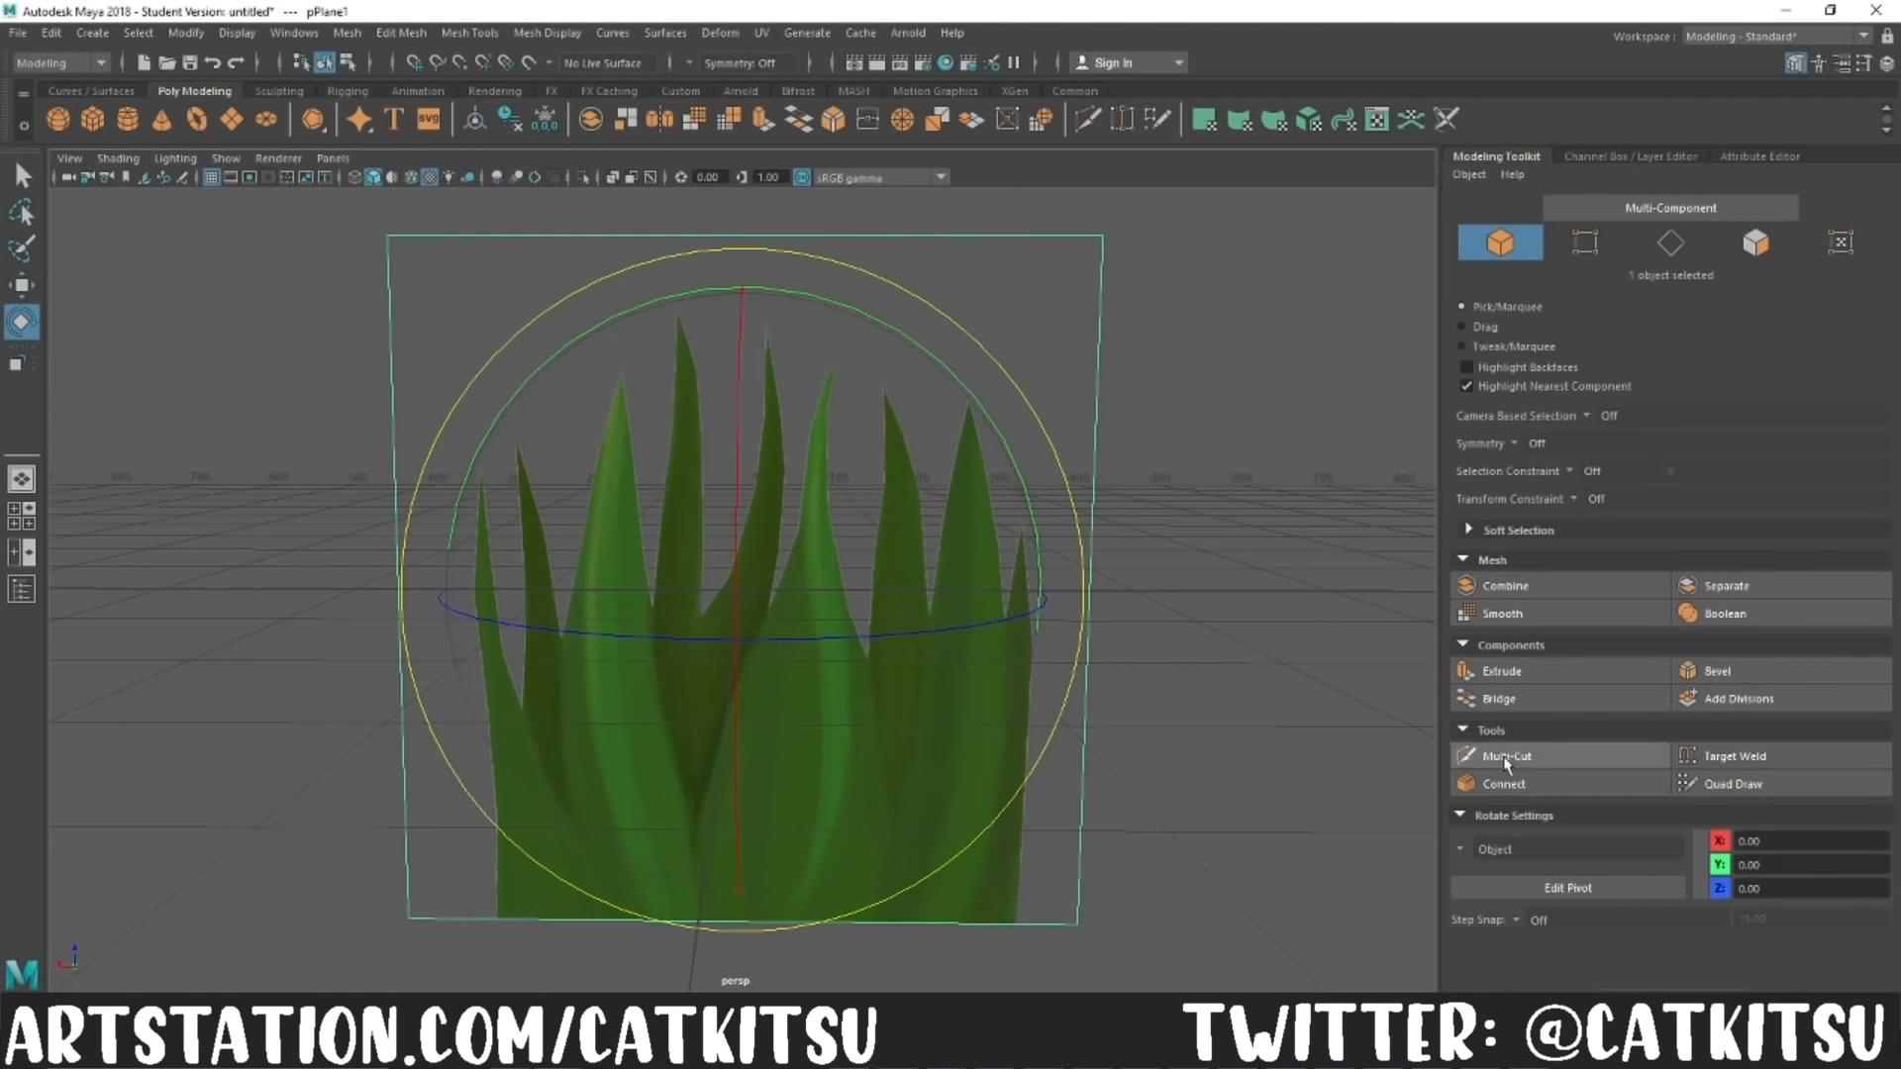
Step: Cut a rounded outline around the grass with Multi-Cut and delete the empty face outside it
left_click(1505, 761)
left_click(1034, 925)
left_click(1057, 621)
left_click(1037, 510)
left_click(979, 377)
left_click(826, 295)
left_click(670, 289)
left_click(866, 293)
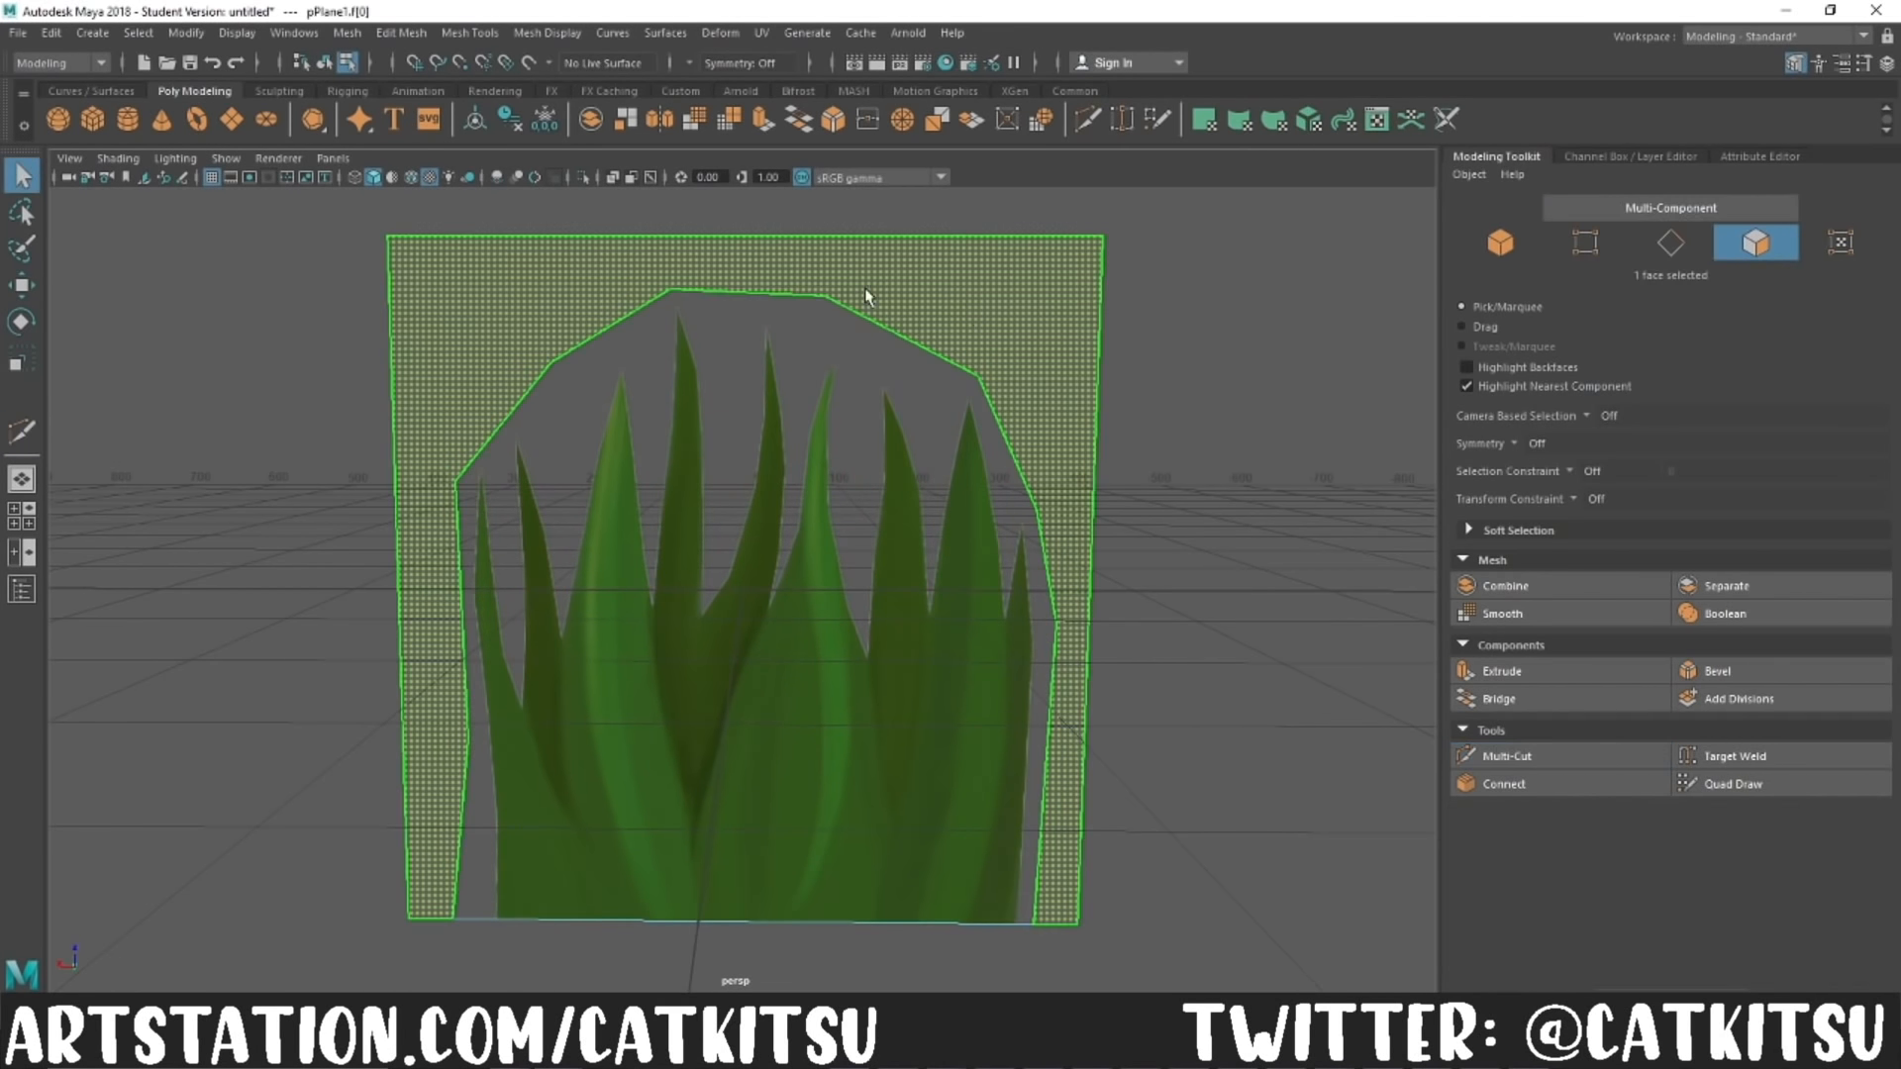
key("Delete")
Step: Cut a fan of edges from the outline's vertices to one point near the middle of the grass card's bottom edge
left_click(1505, 756)
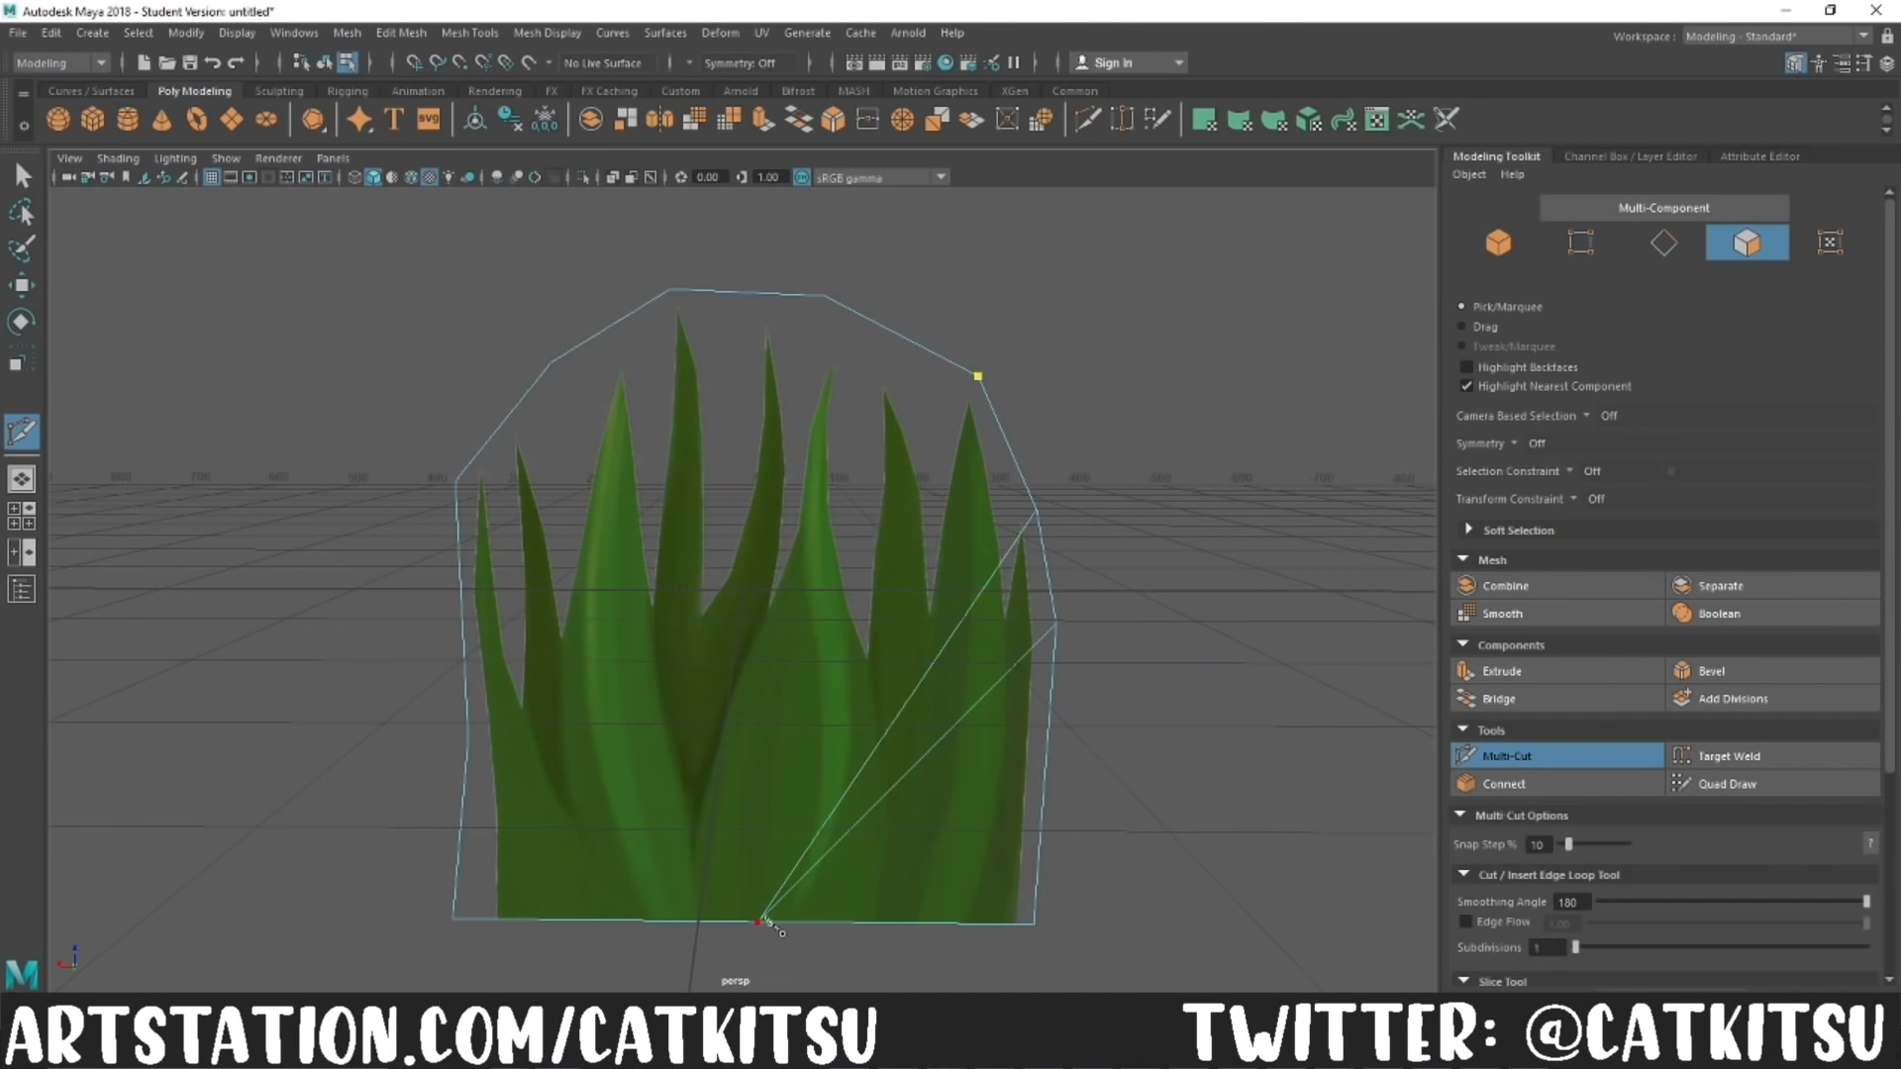
left_click(760, 920)
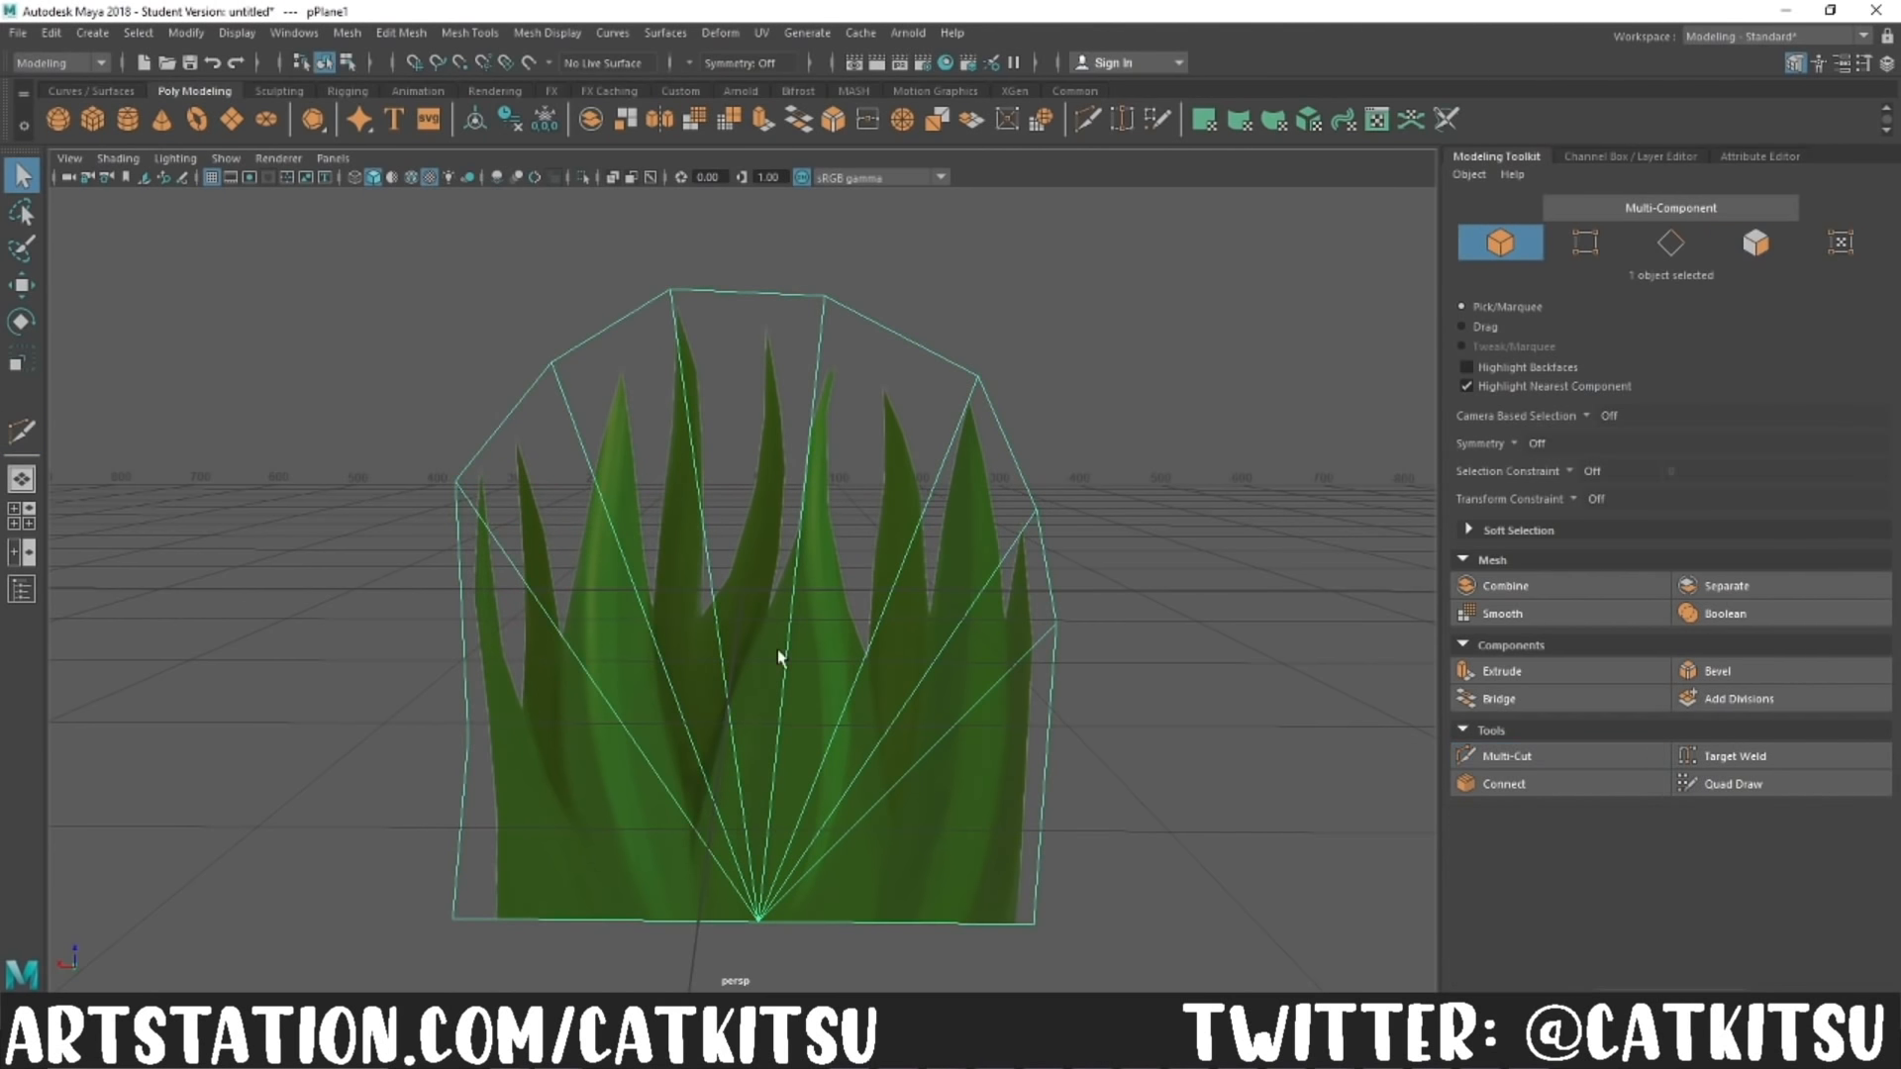
Step: Scale down the grass card and rotate copies of it around the same center into a crossed clump
key("w")
key("r")
left_click_drag(745, 584, 614, 259)
key("w")
left_click_drag(739, 198, 514, 475)
key("e")
left_click(1035, 756)
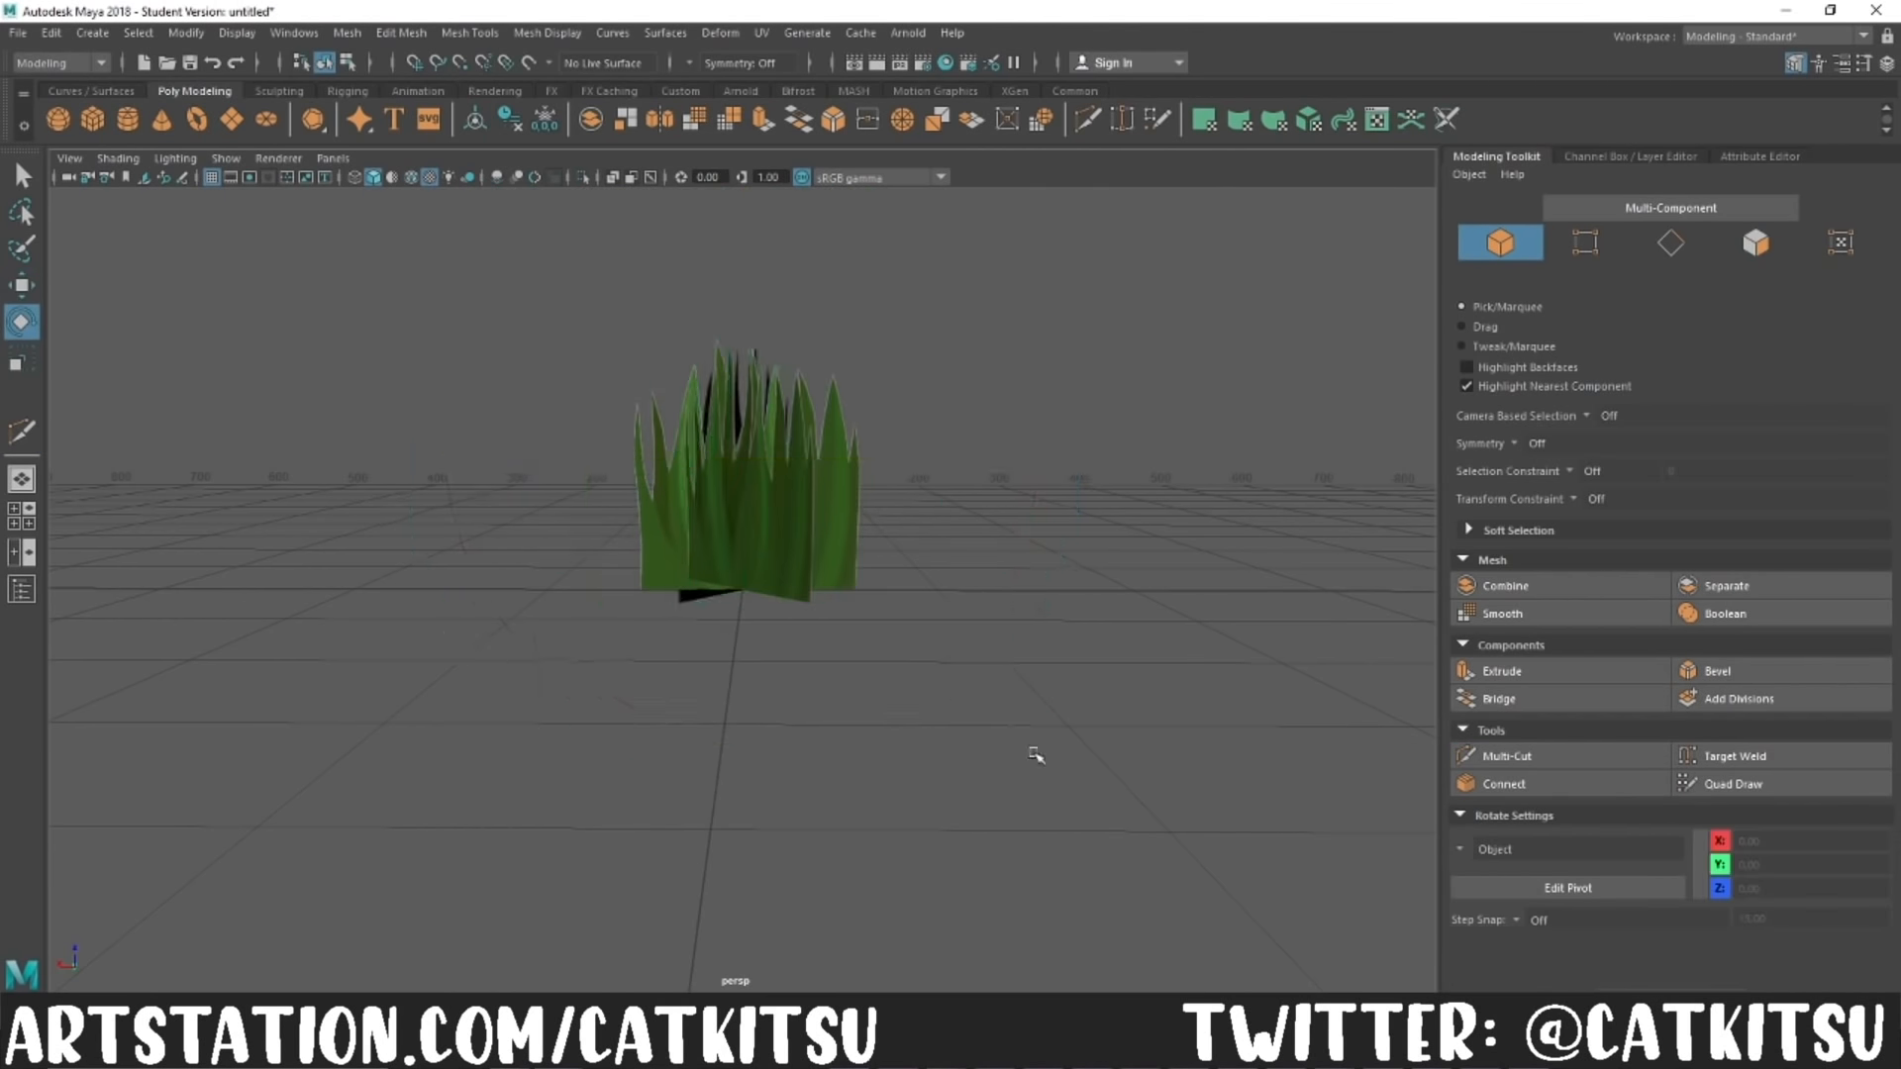
Step: Create a second polygon plane, scale it up and raise it above the grid behind the grass clump
left_click_drag(1036, 755, 1179, 792, "alt")
left_click(232, 119)
key("r")
left_click_drag(755, 713, 994, 700)
key("w")
left_click_drag(839, 846, 783, 753)
left_click_drag(702, 325, 702, 180)
Step: Set the new plane's Subdivisions Width and Subdivisions Height to 1
left_click(1760, 156)
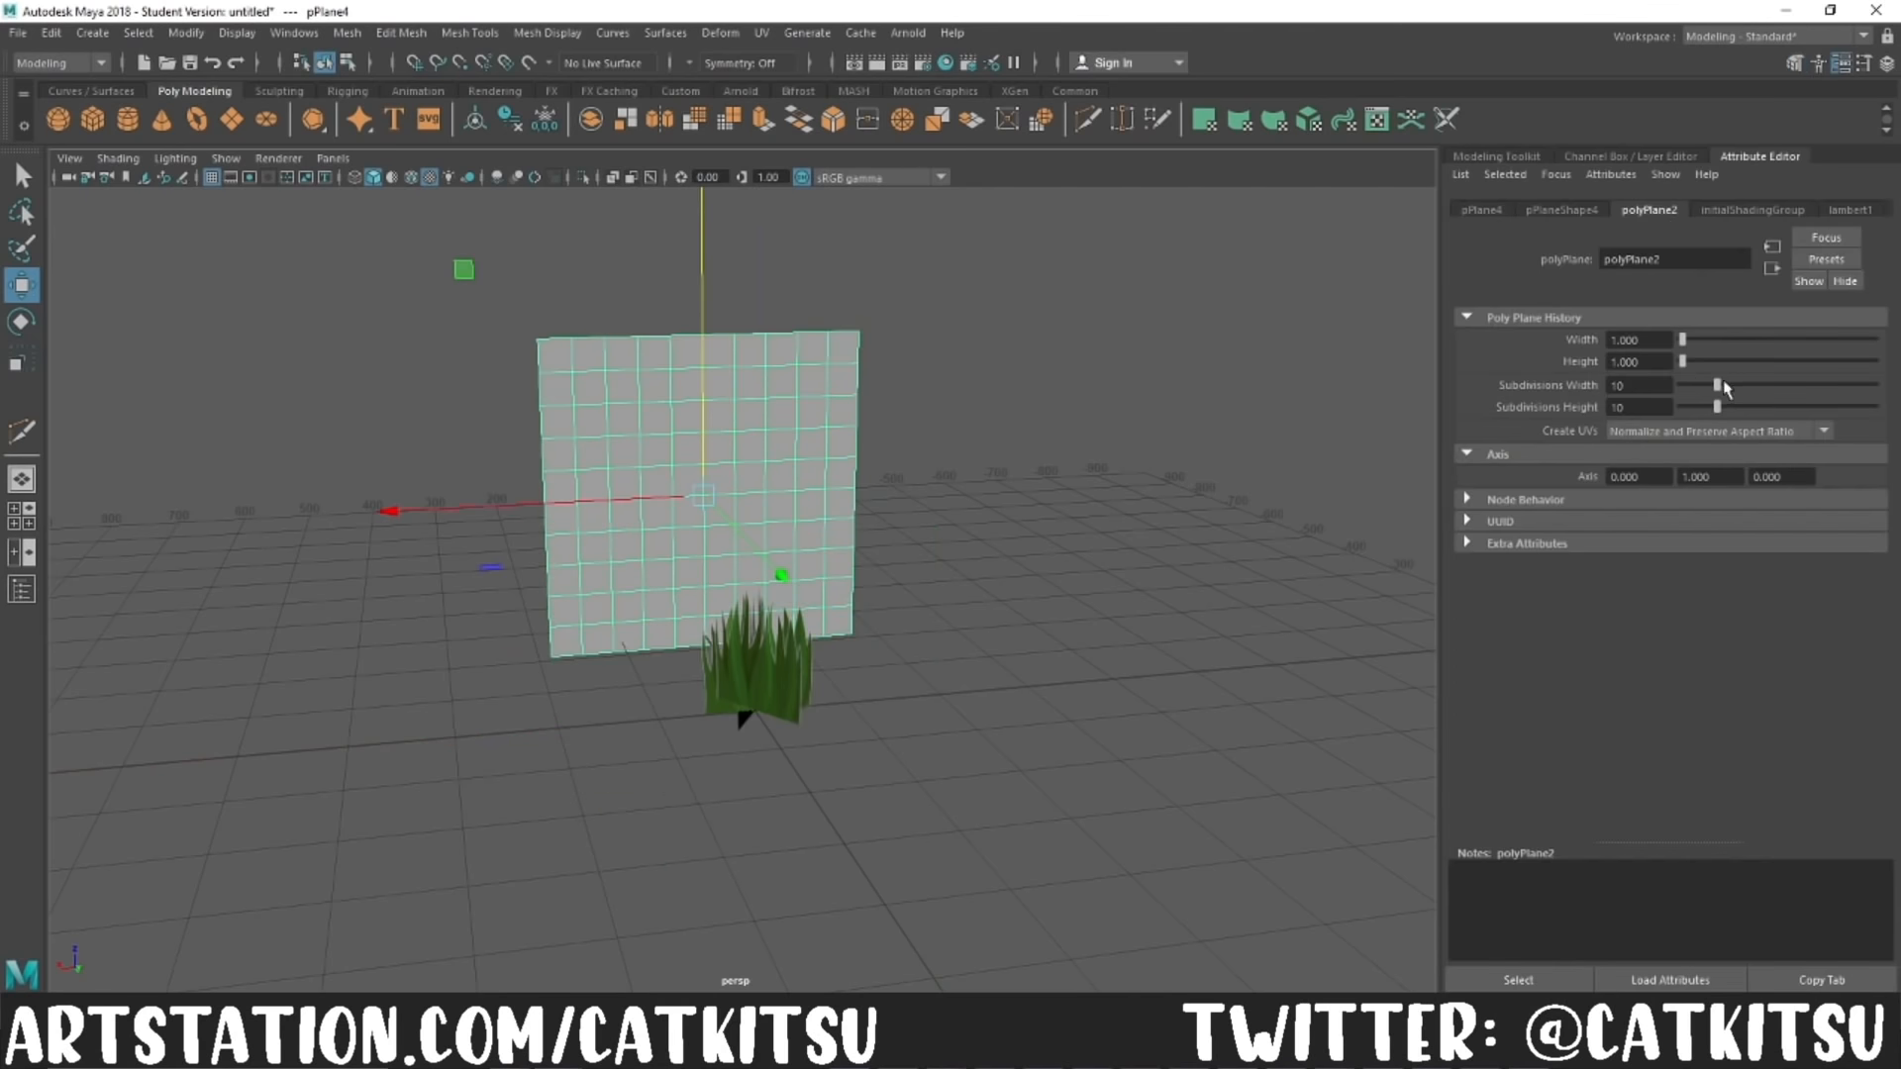
left_click_drag(1719, 385, 1681, 385)
left_click_drag(1719, 407, 1681, 407)
Step: Assign a new material to the second plane and connect Foliage.png as a file texture to its color
left_click(1497, 156)
right_click_drag(841, 436, 812, 902)
left_click(798, 687)
left_click(1760, 156)
left_click(1724, 212)
left_click(1853, 431)
left_click(852, 475)
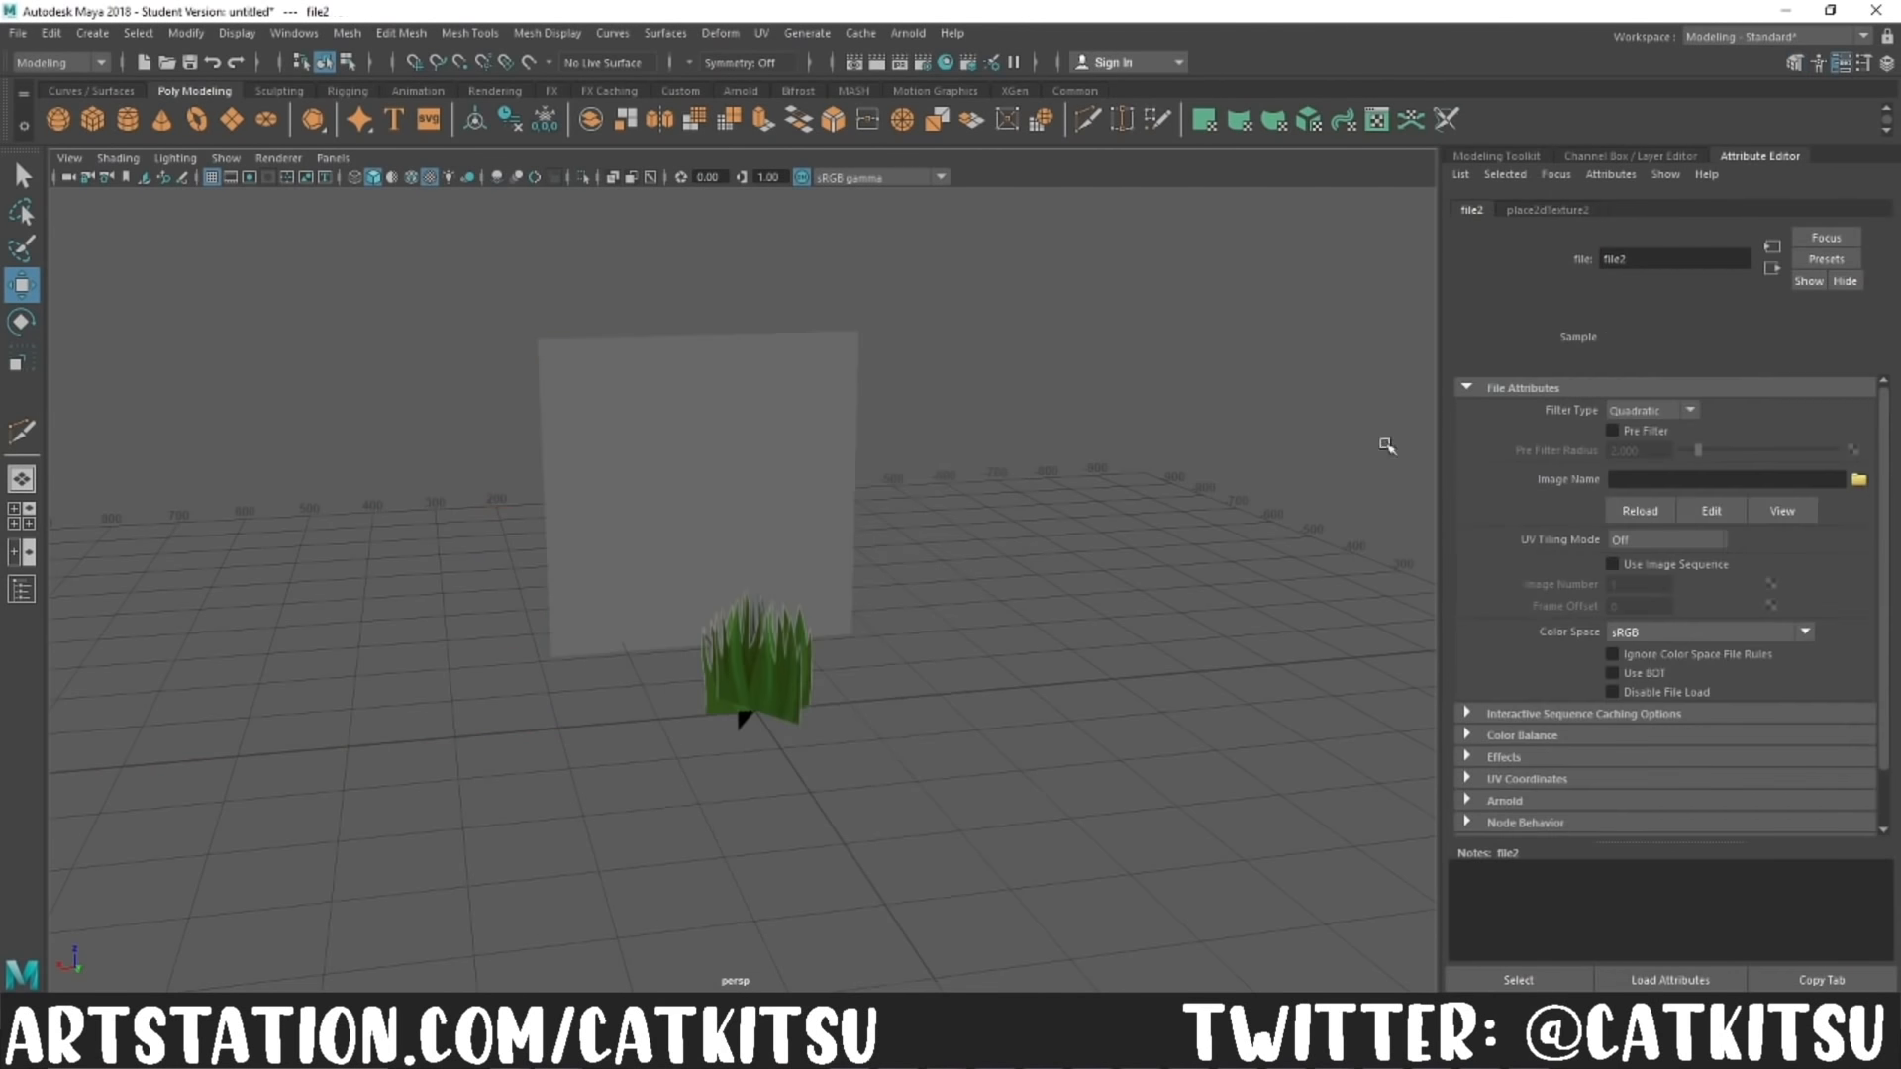
left_click(1858, 479)
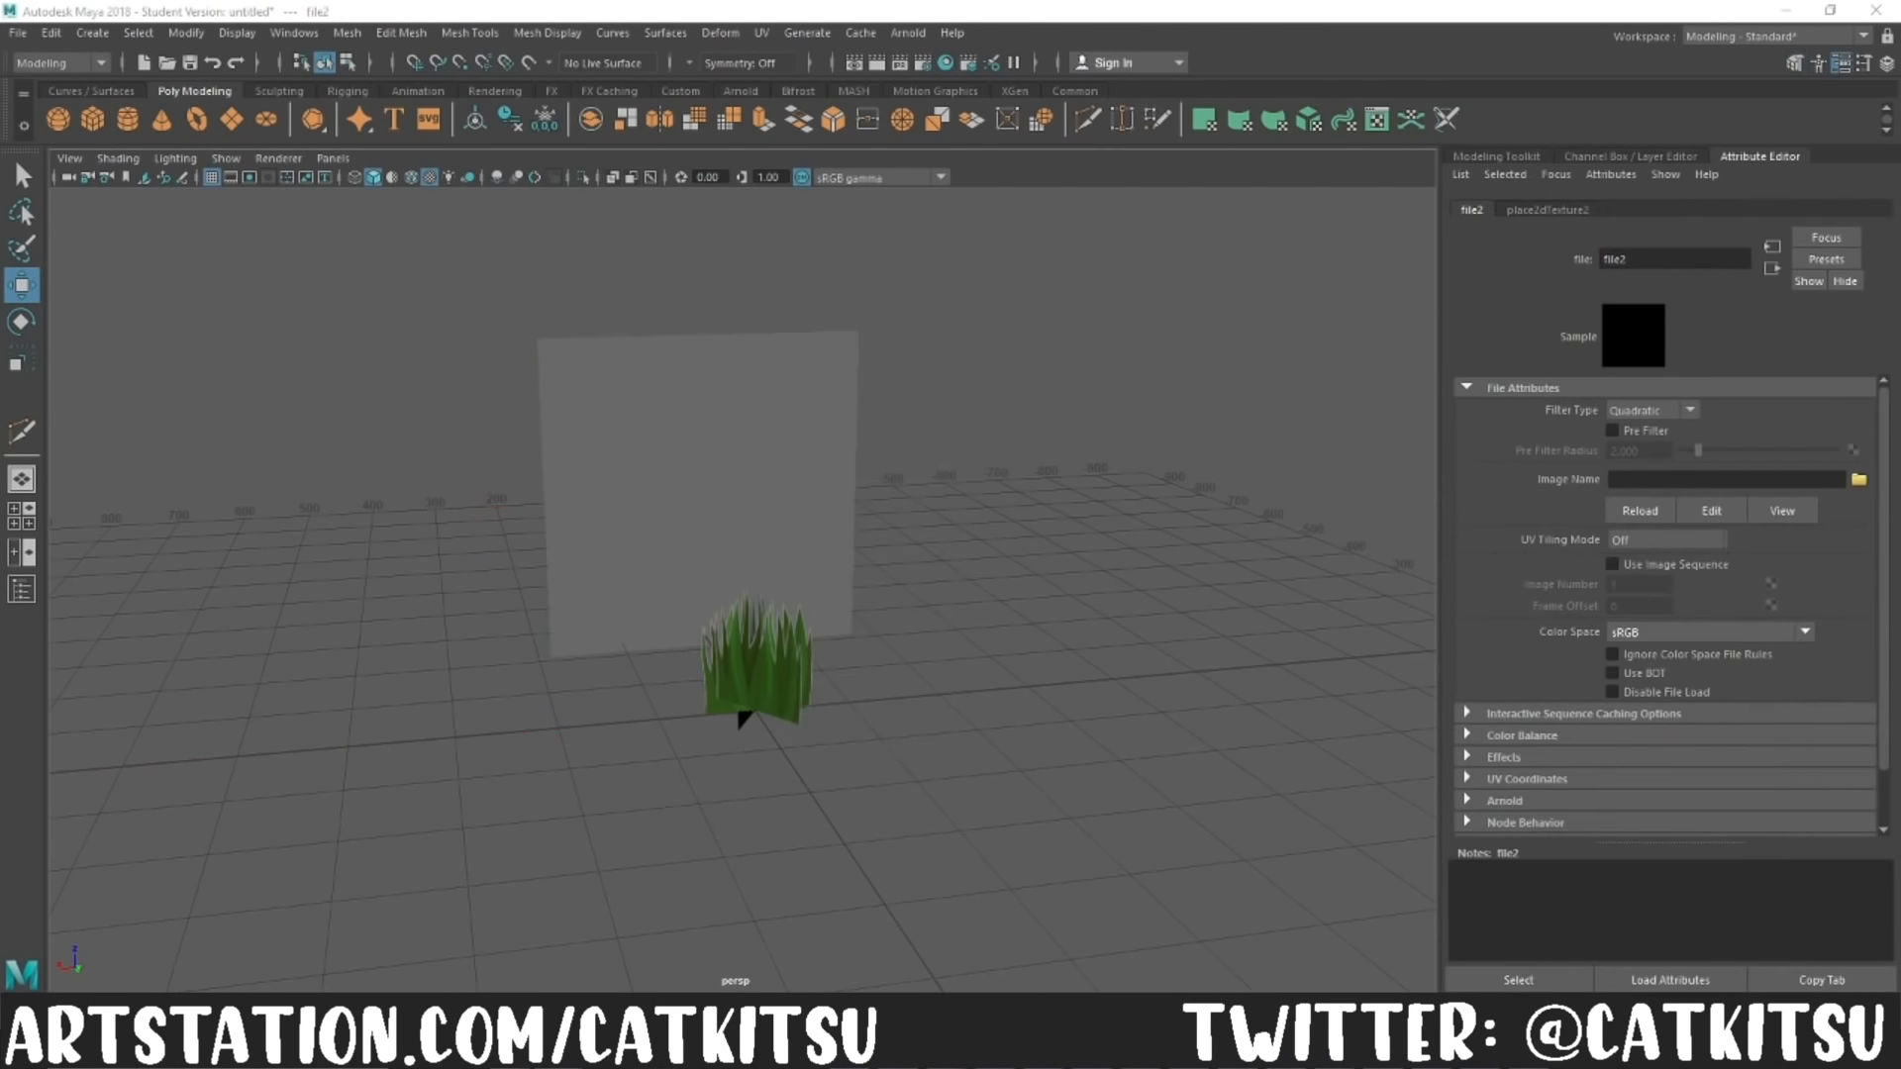
Step: Rotate the second plane's UV shell so the foliage texture stands upright, and return to the Modeling - Standard workspace
left_click(1864, 36)
left_click(1728, 198)
left_click(545, 475)
left_click(1808, 211)
left_click(1333, 606)
key("e")
left_click_drag(1414, 904, 1059, 708)
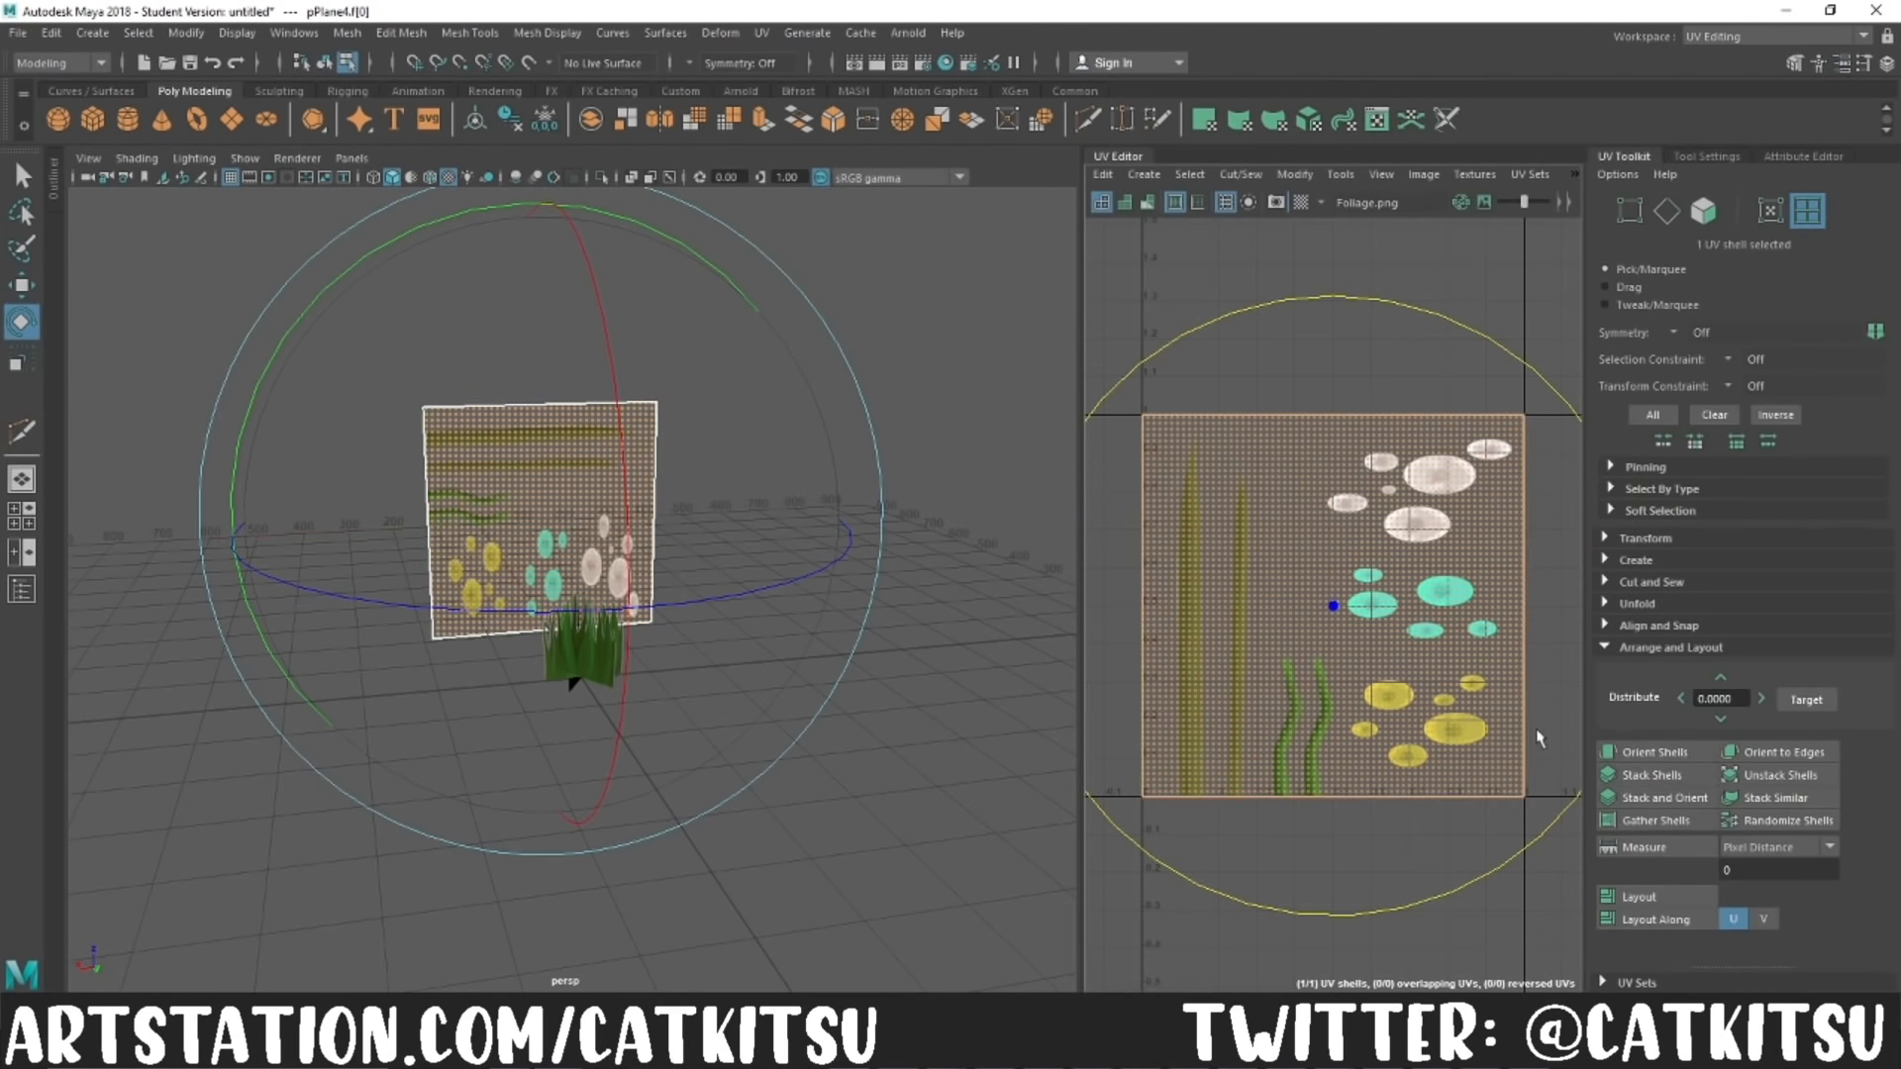
left_click_drag(1555, 823, 919, 569)
left_click(1863, 36)
left_click(1728, 75)
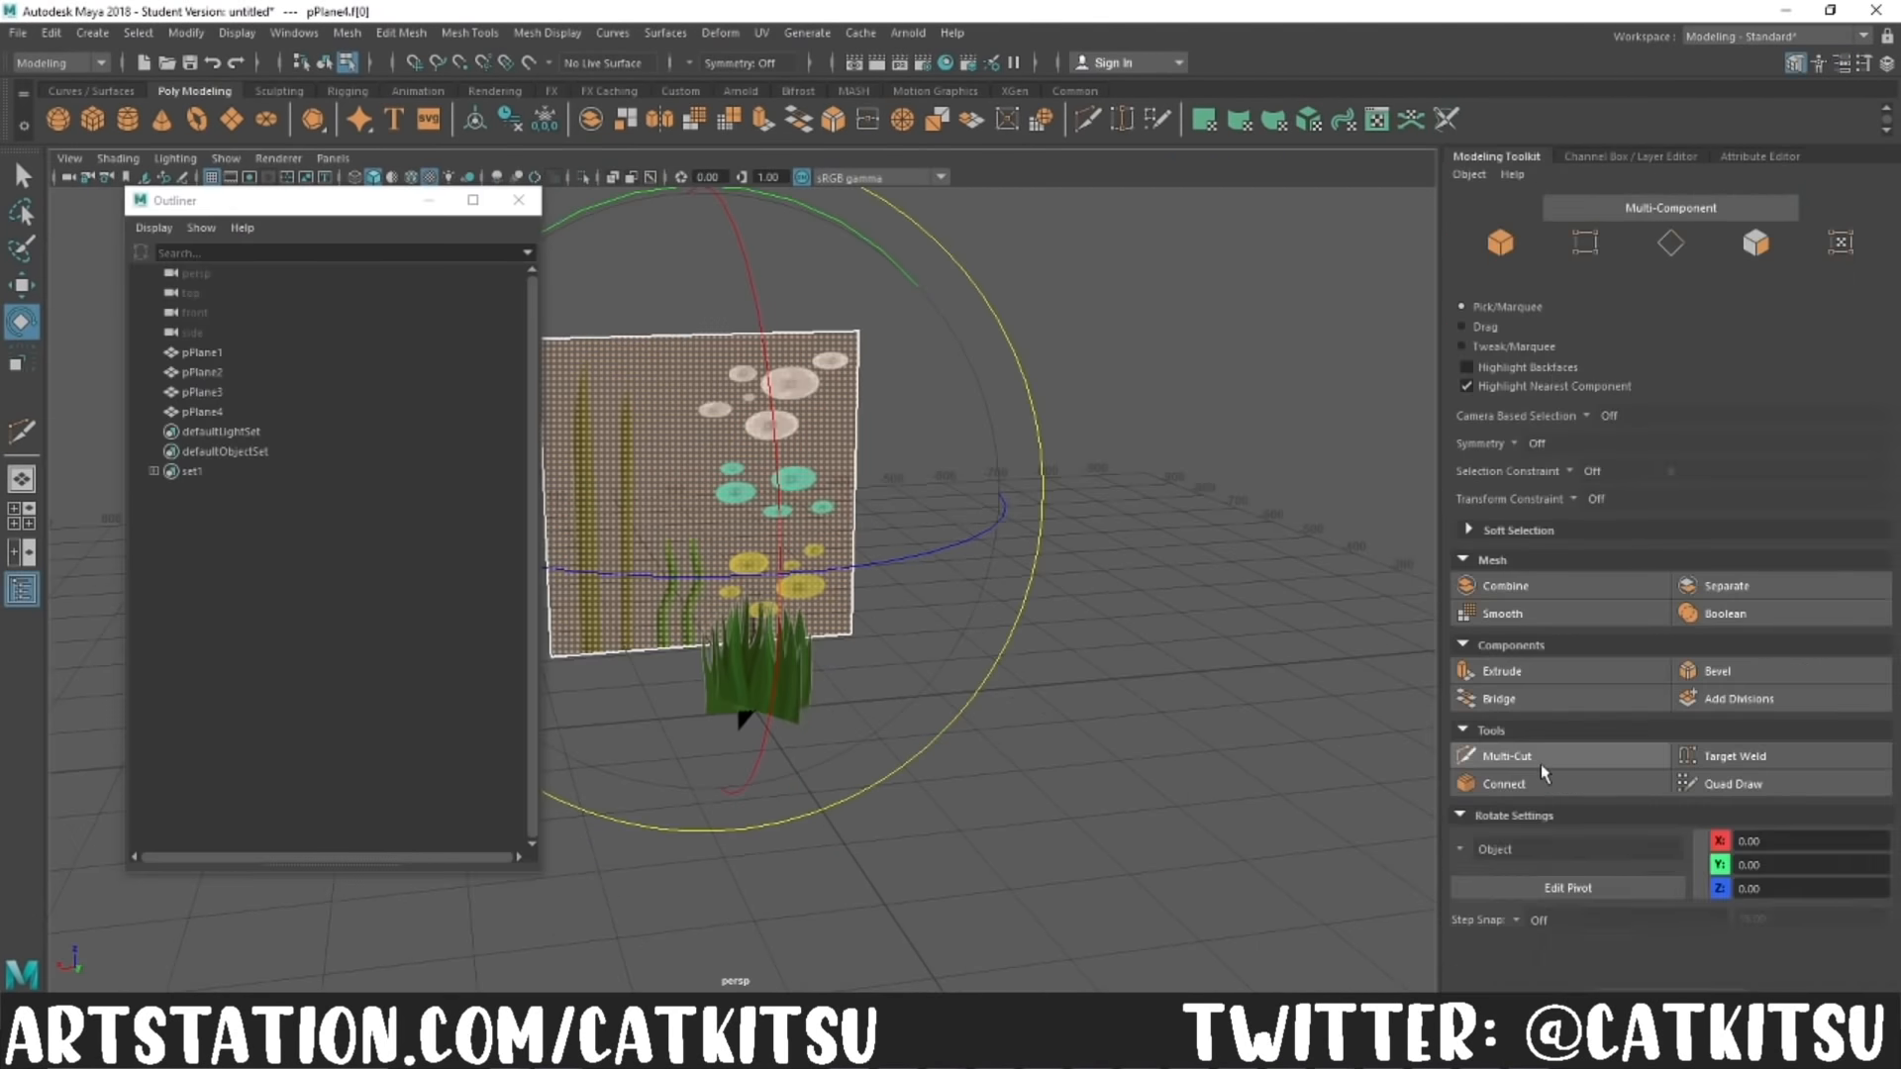
Step: Cut an outline around the shorter olive blade on the foliage plane, with a cross edge below its tip
left_click(1540, 763)
key("f")
left_click(518, 200)
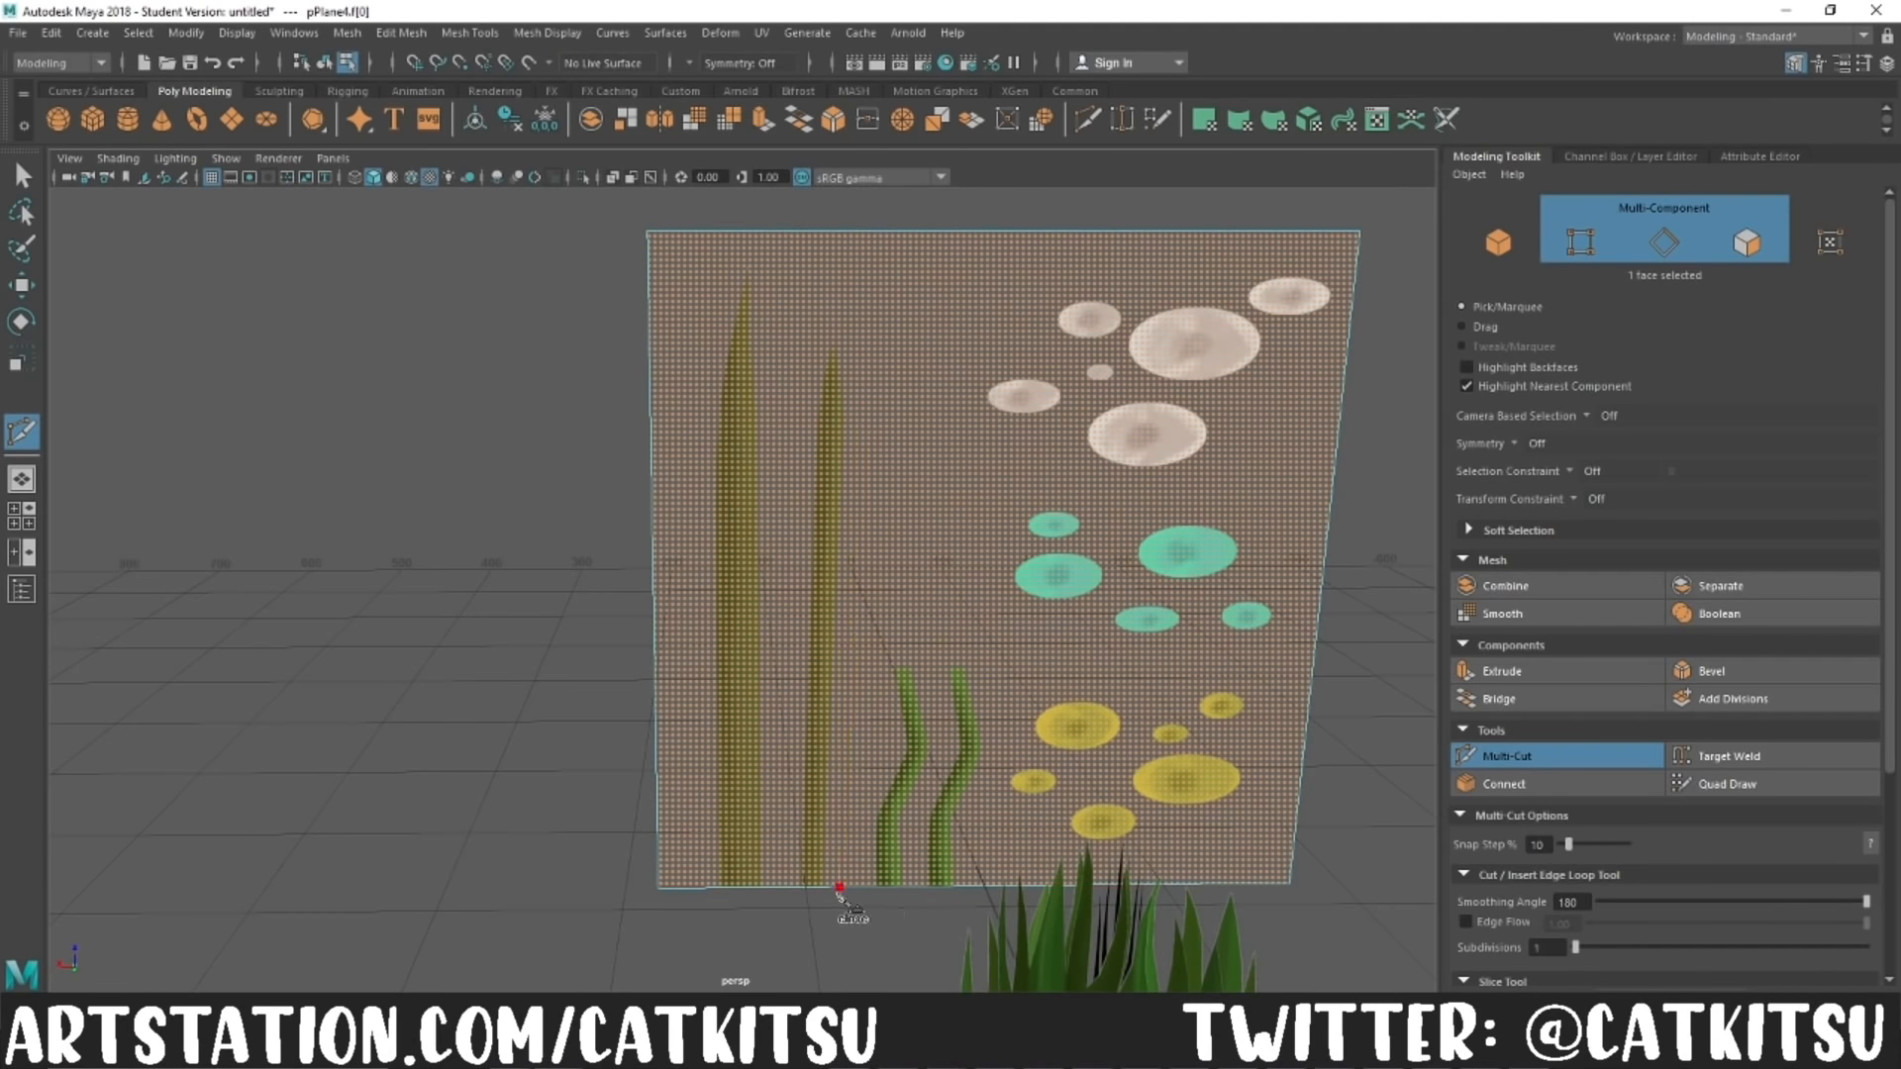
left_click(833, 888)
left_click(853, 410)
left_click(837, 325)
left_click(806, 400)
left_click(790, 887)
key("Return")
left_click(806, 400)
left_click(853, 410)
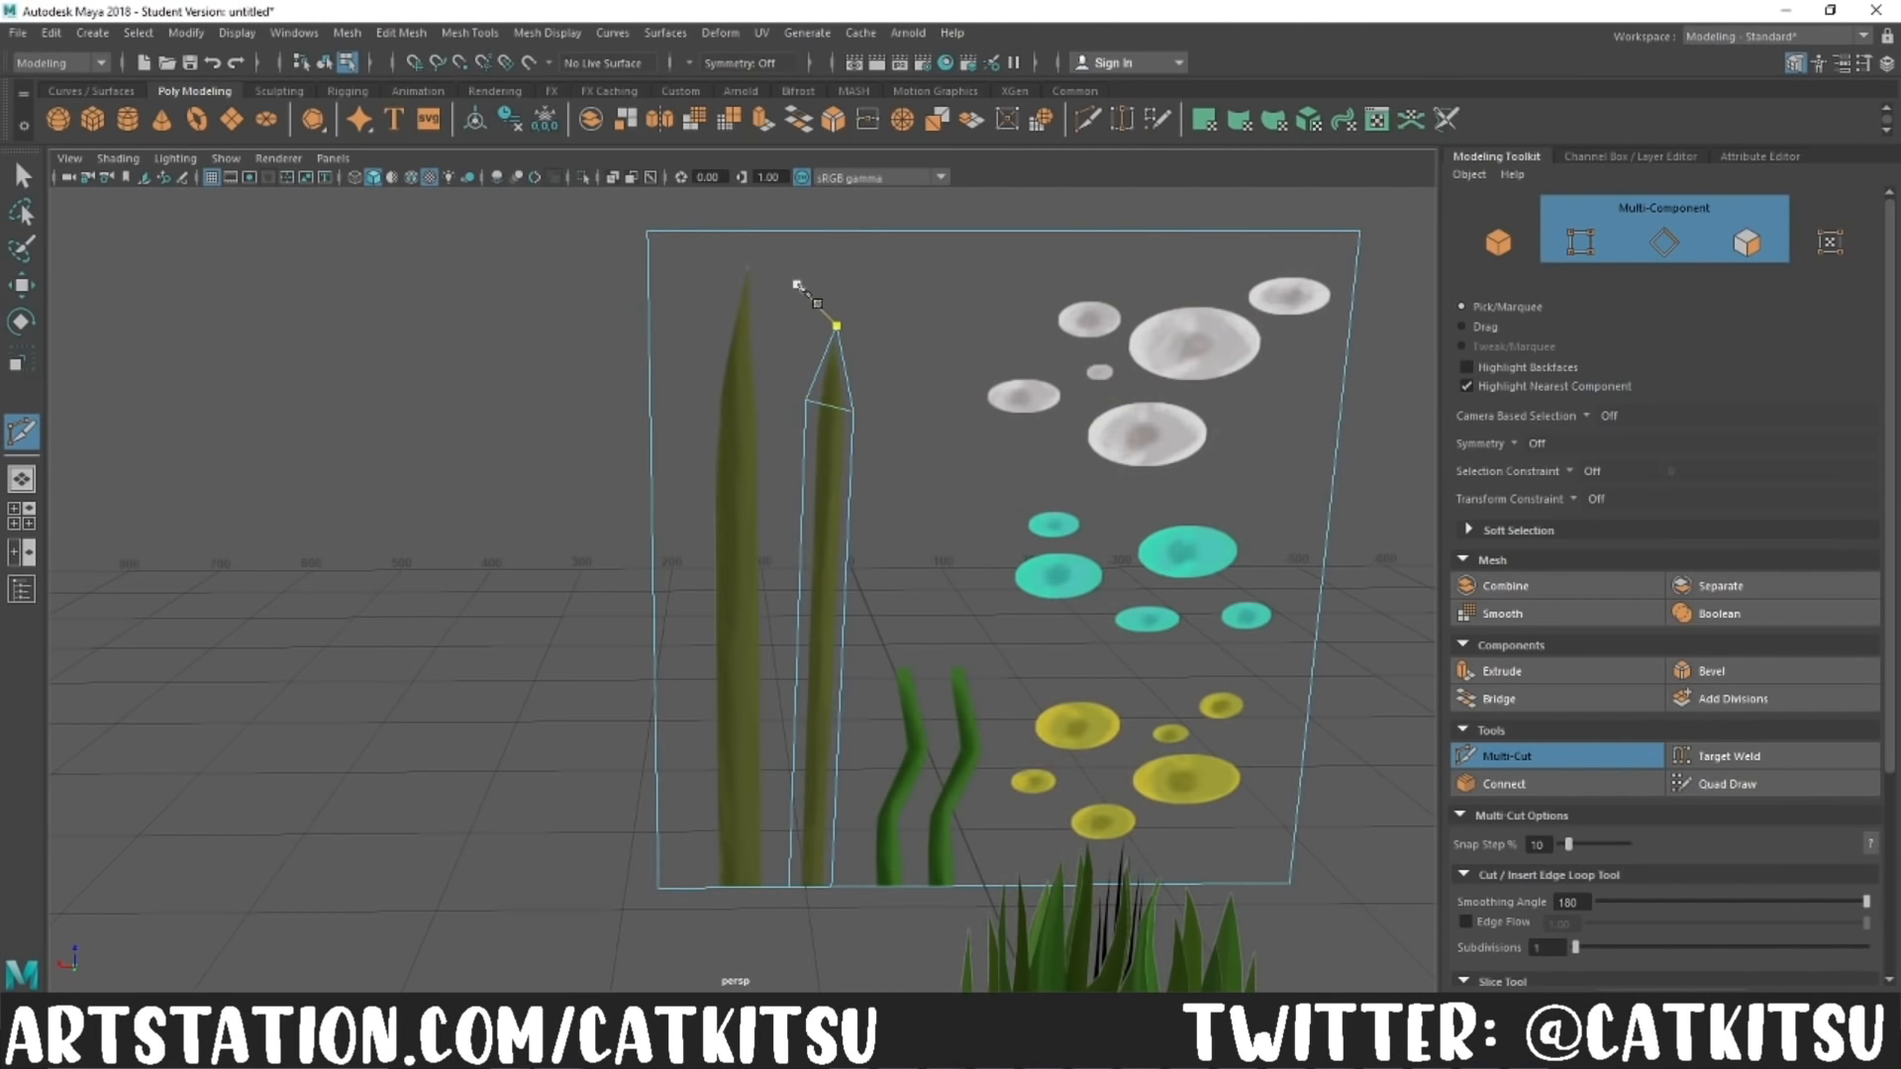
Step: Cut a pointed outline around the taller olive blade, with a cross edge below its tip
left_click(747, 249)
left_click(765, 392)
left_click(770, 887)
key("Return")
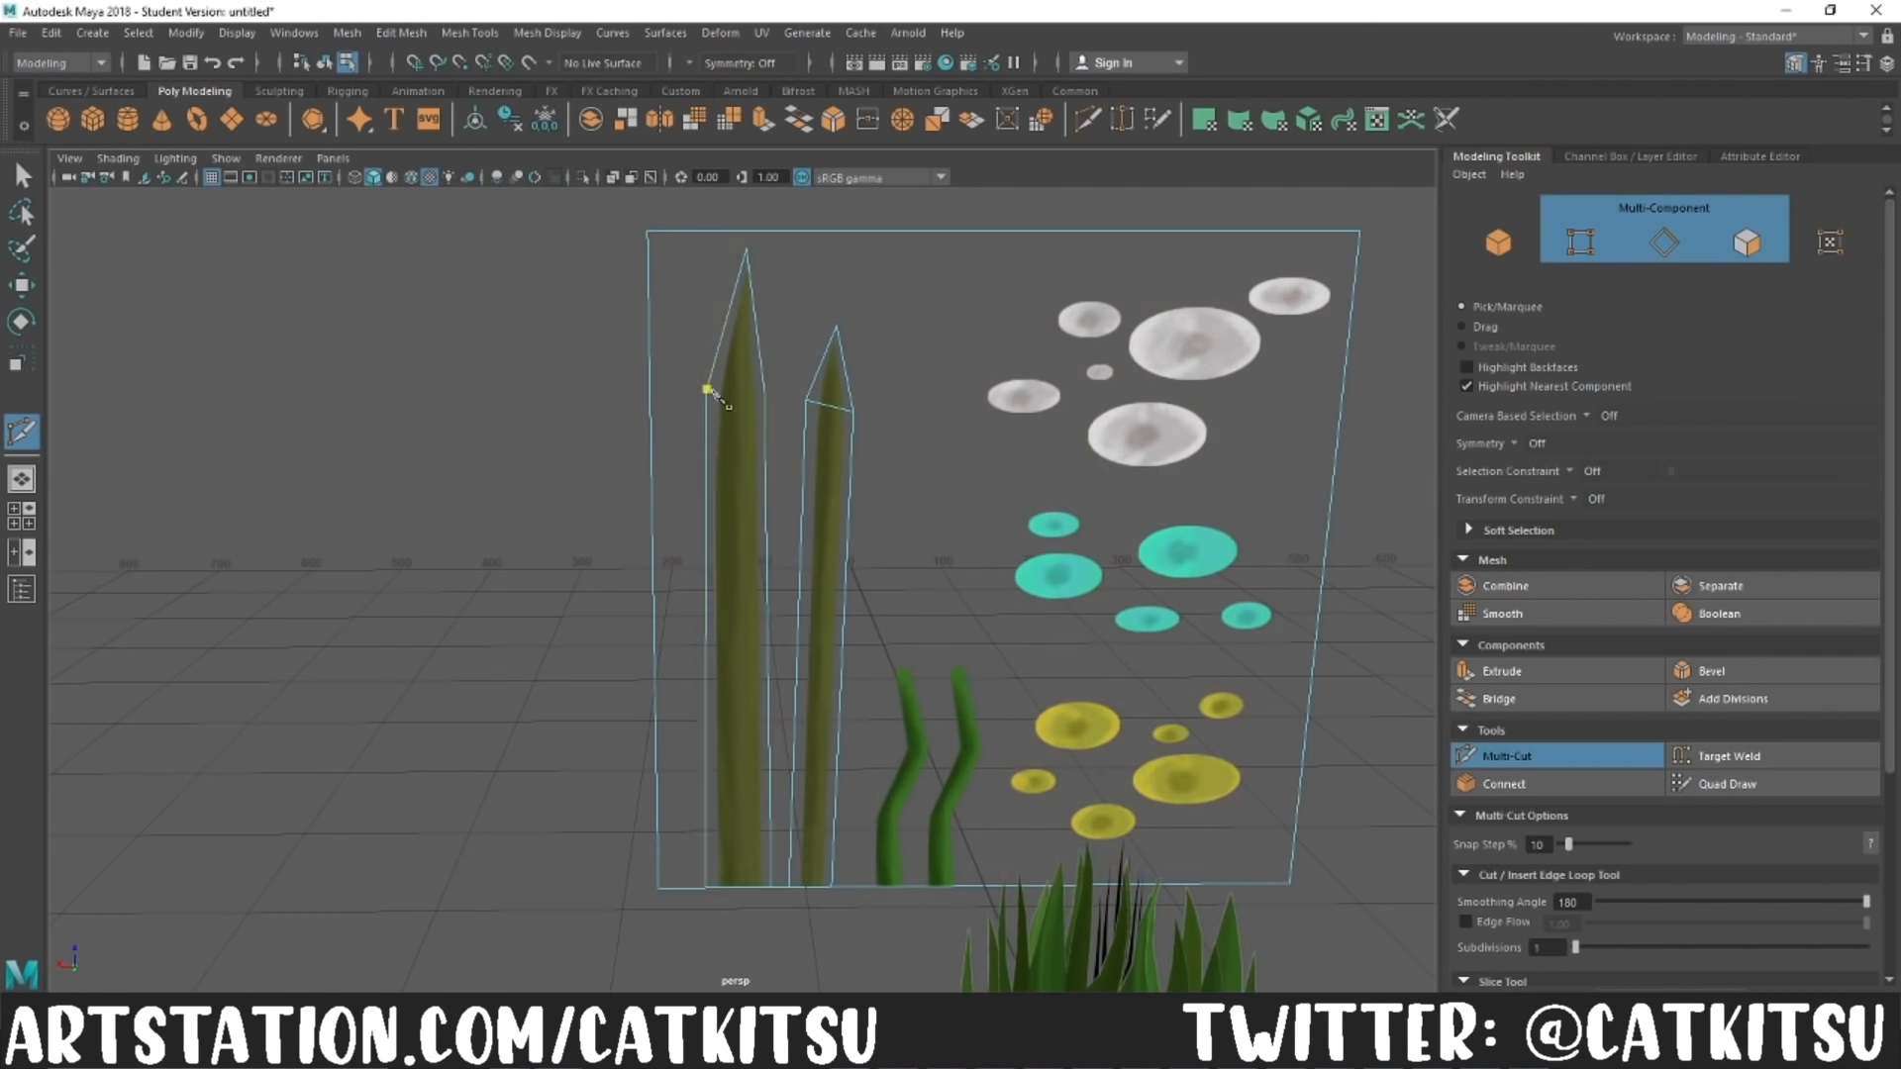
Step: Cut a closed outline around the white oval cluster, connected by an edge to the shorter blade's outline
left_click(853, 410)
left_click(973, 409)
left_click(1131, 486)
left_click(1221, 469)
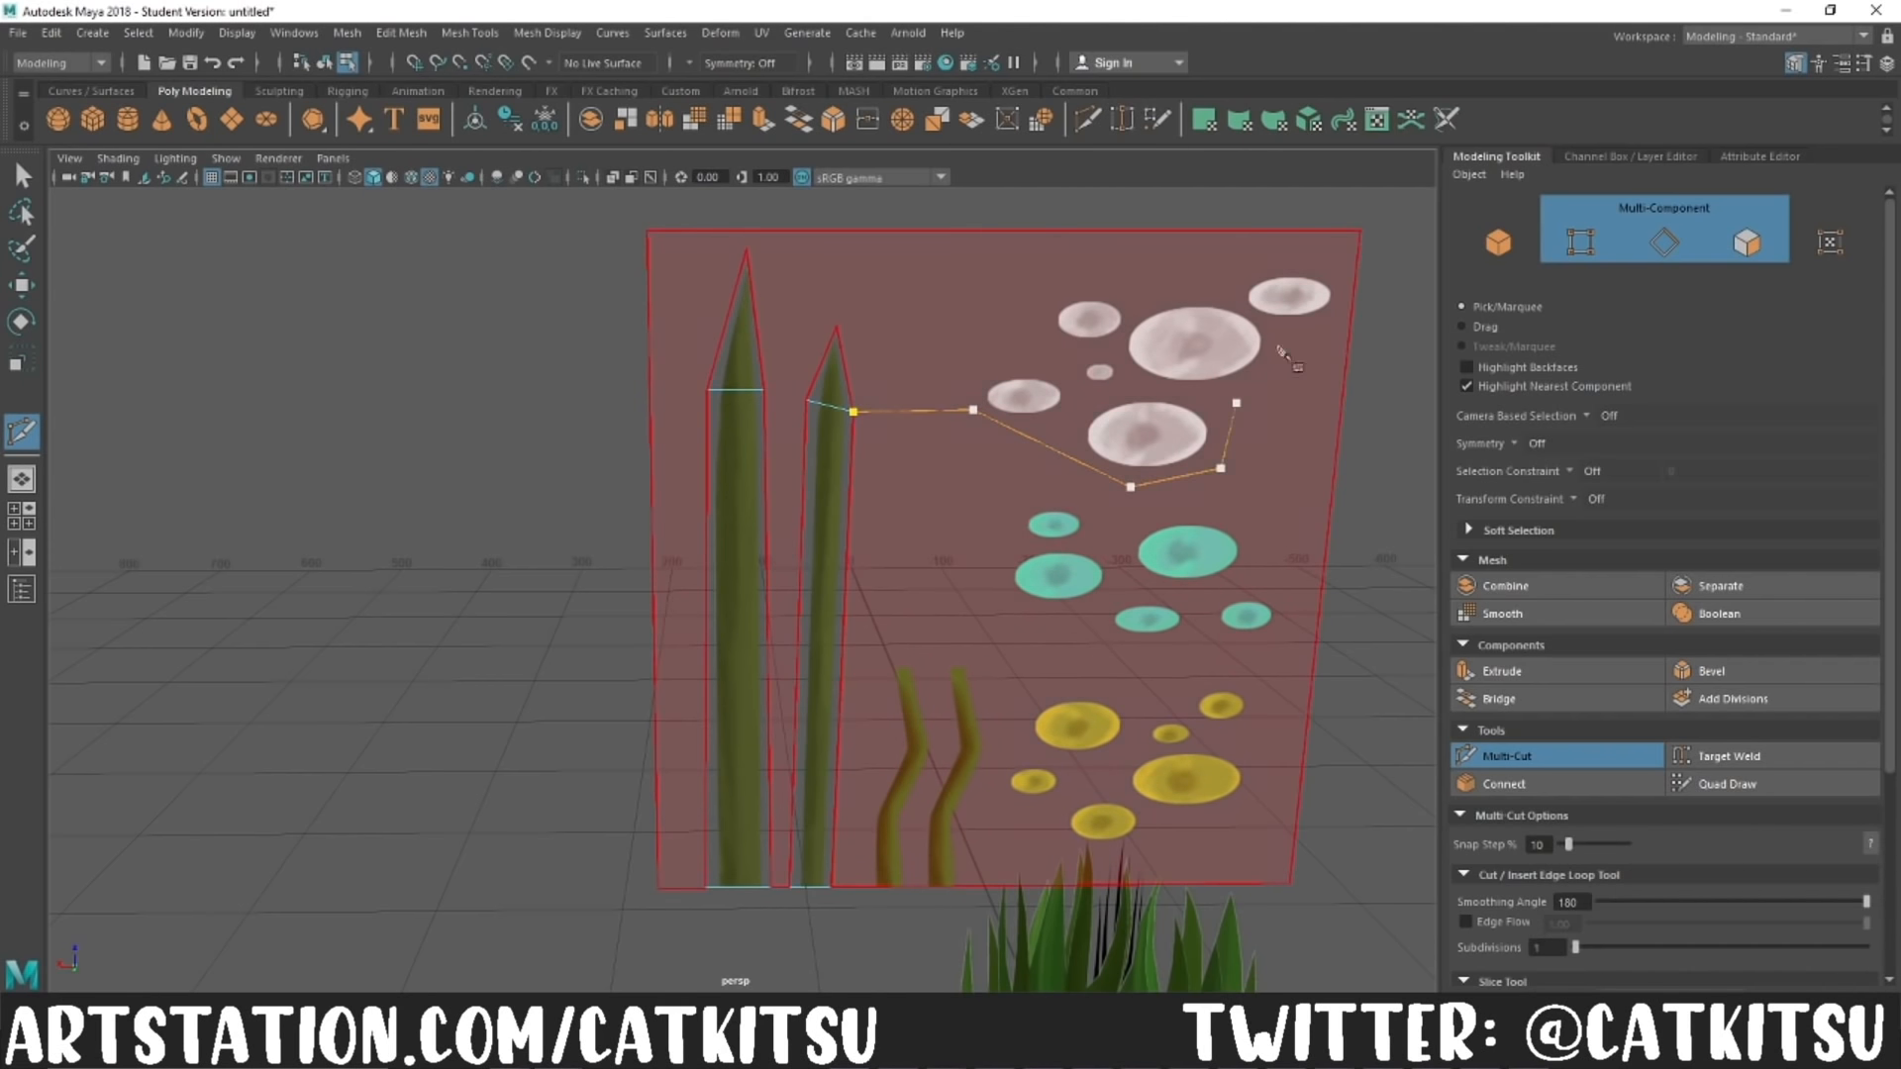
left_click(1236, 403)
left_click(1290, 333)
left_click(1336, 310)
left_click(1336, 281)
left_click(1231, 281)
left_click(1224, 296)
left_click(1137, 308)
left_click(1096, 292)
left_click(982, 378)
left_click(973, 402)
key("Return")
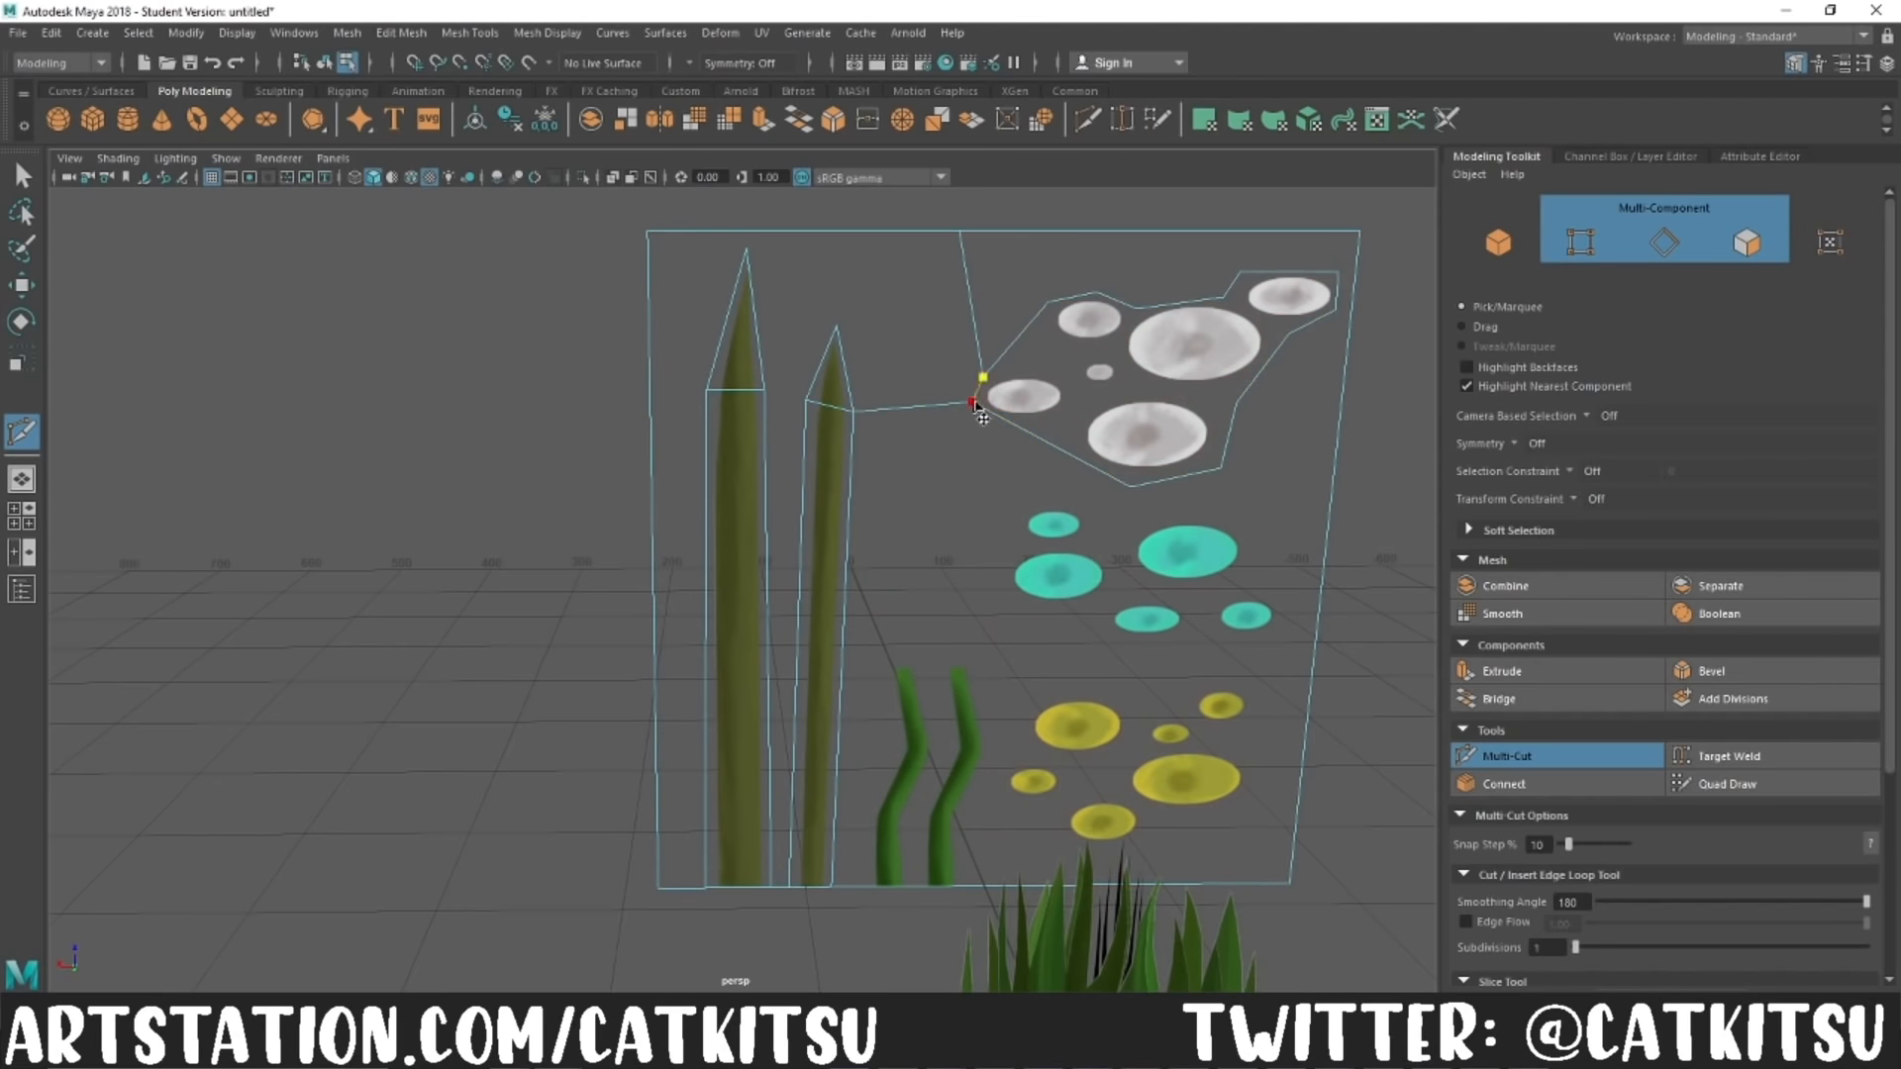
Step: Delete the empty face between the blades and the white oval cluster, and resume Multi-Cut
left_click(1748, 244)
left_click(852, 315)
key("Delete")
left_click(990, 317)
key("Delete")
left_click(1522, 757)
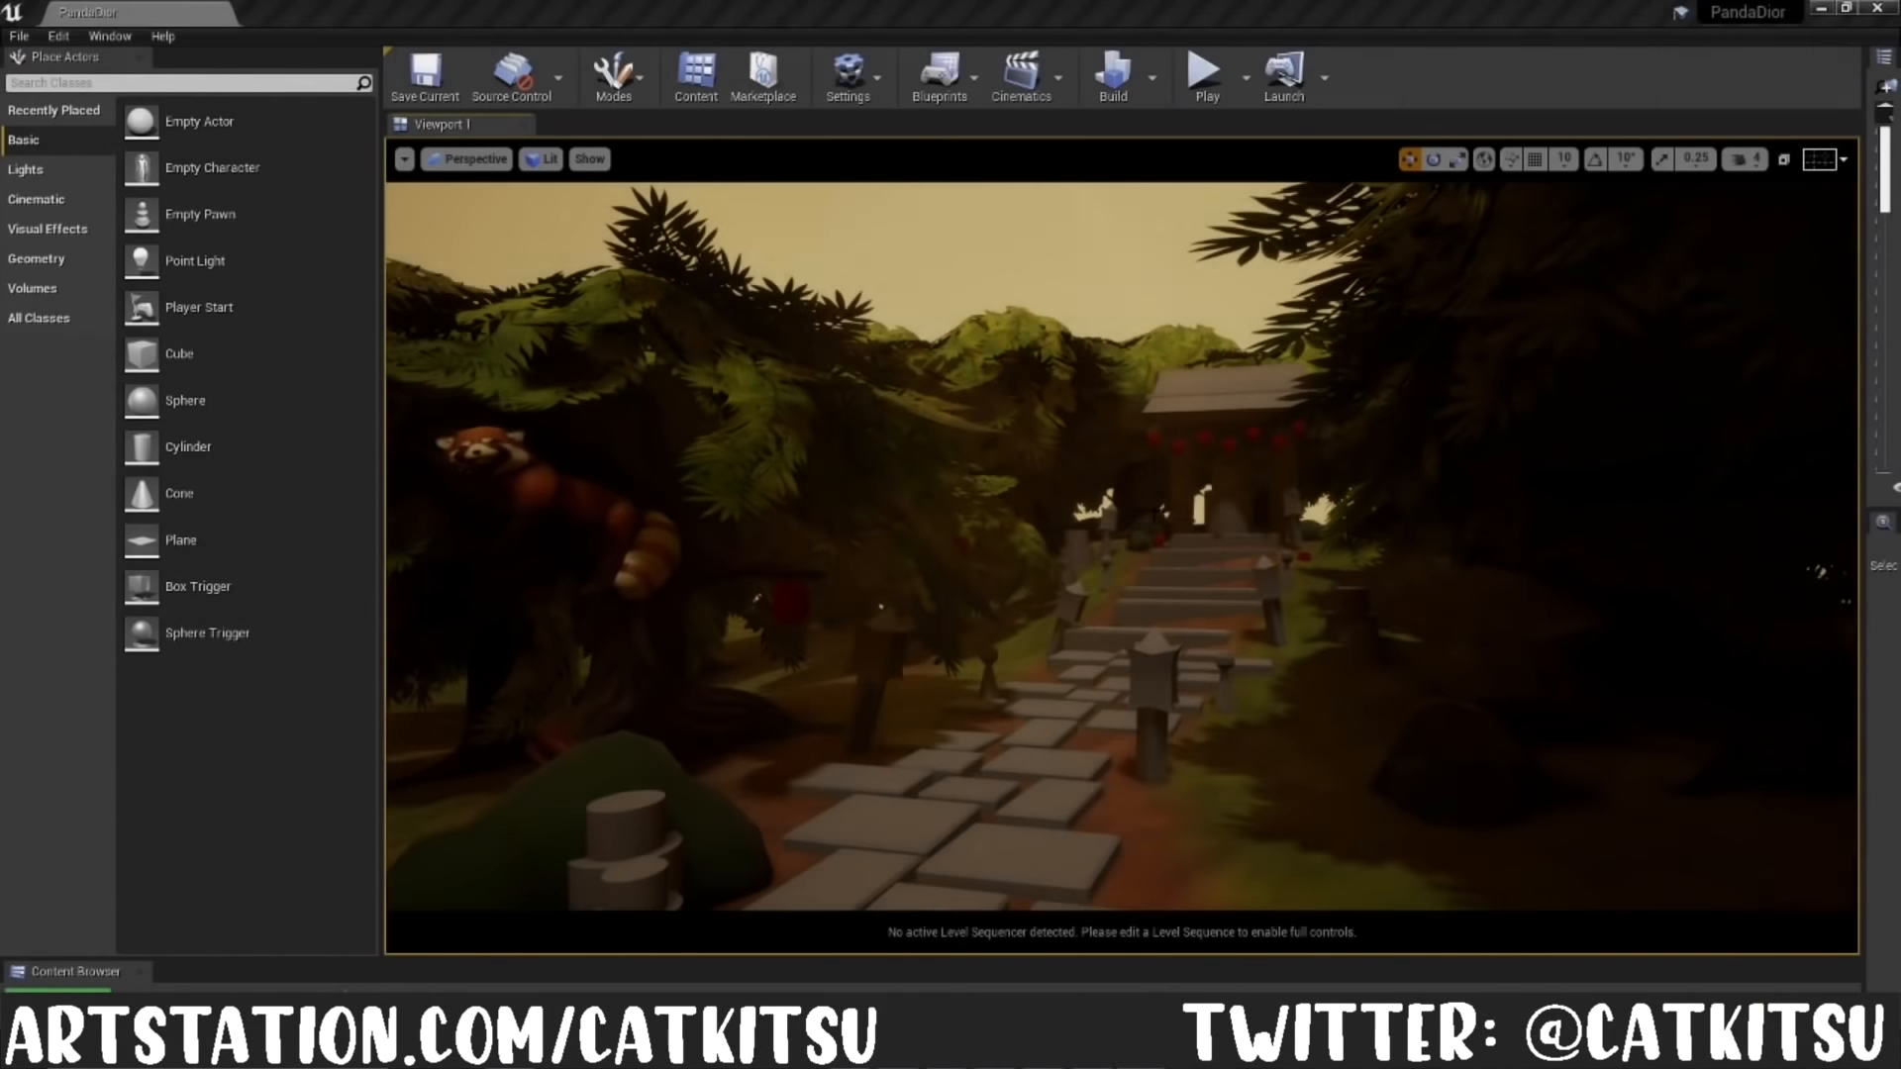
Step: Switch to Unreal Editor and select the red panda's tree in the PandaDior scene
right_click_drag(1159, 651, 1127, 674)
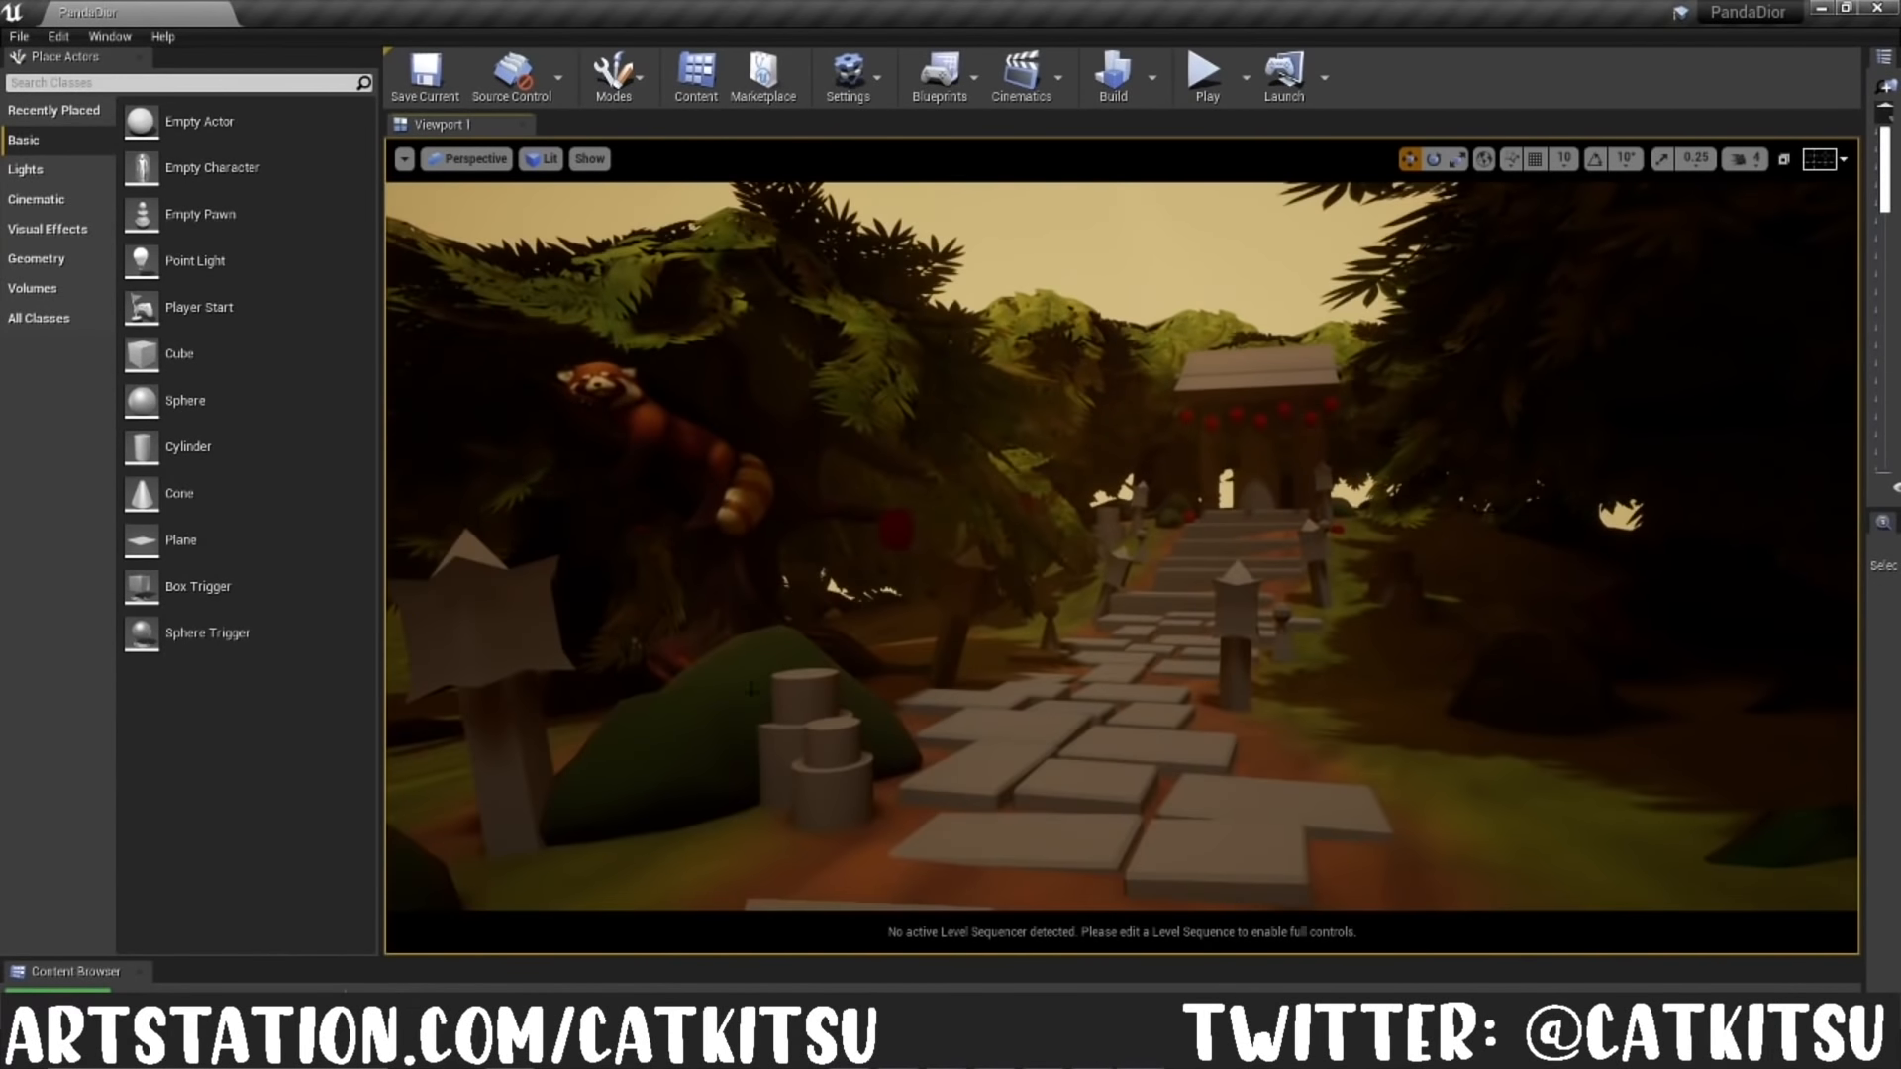
left_click(661, 762)
left_click(807, 705)
left_click(744, 599)
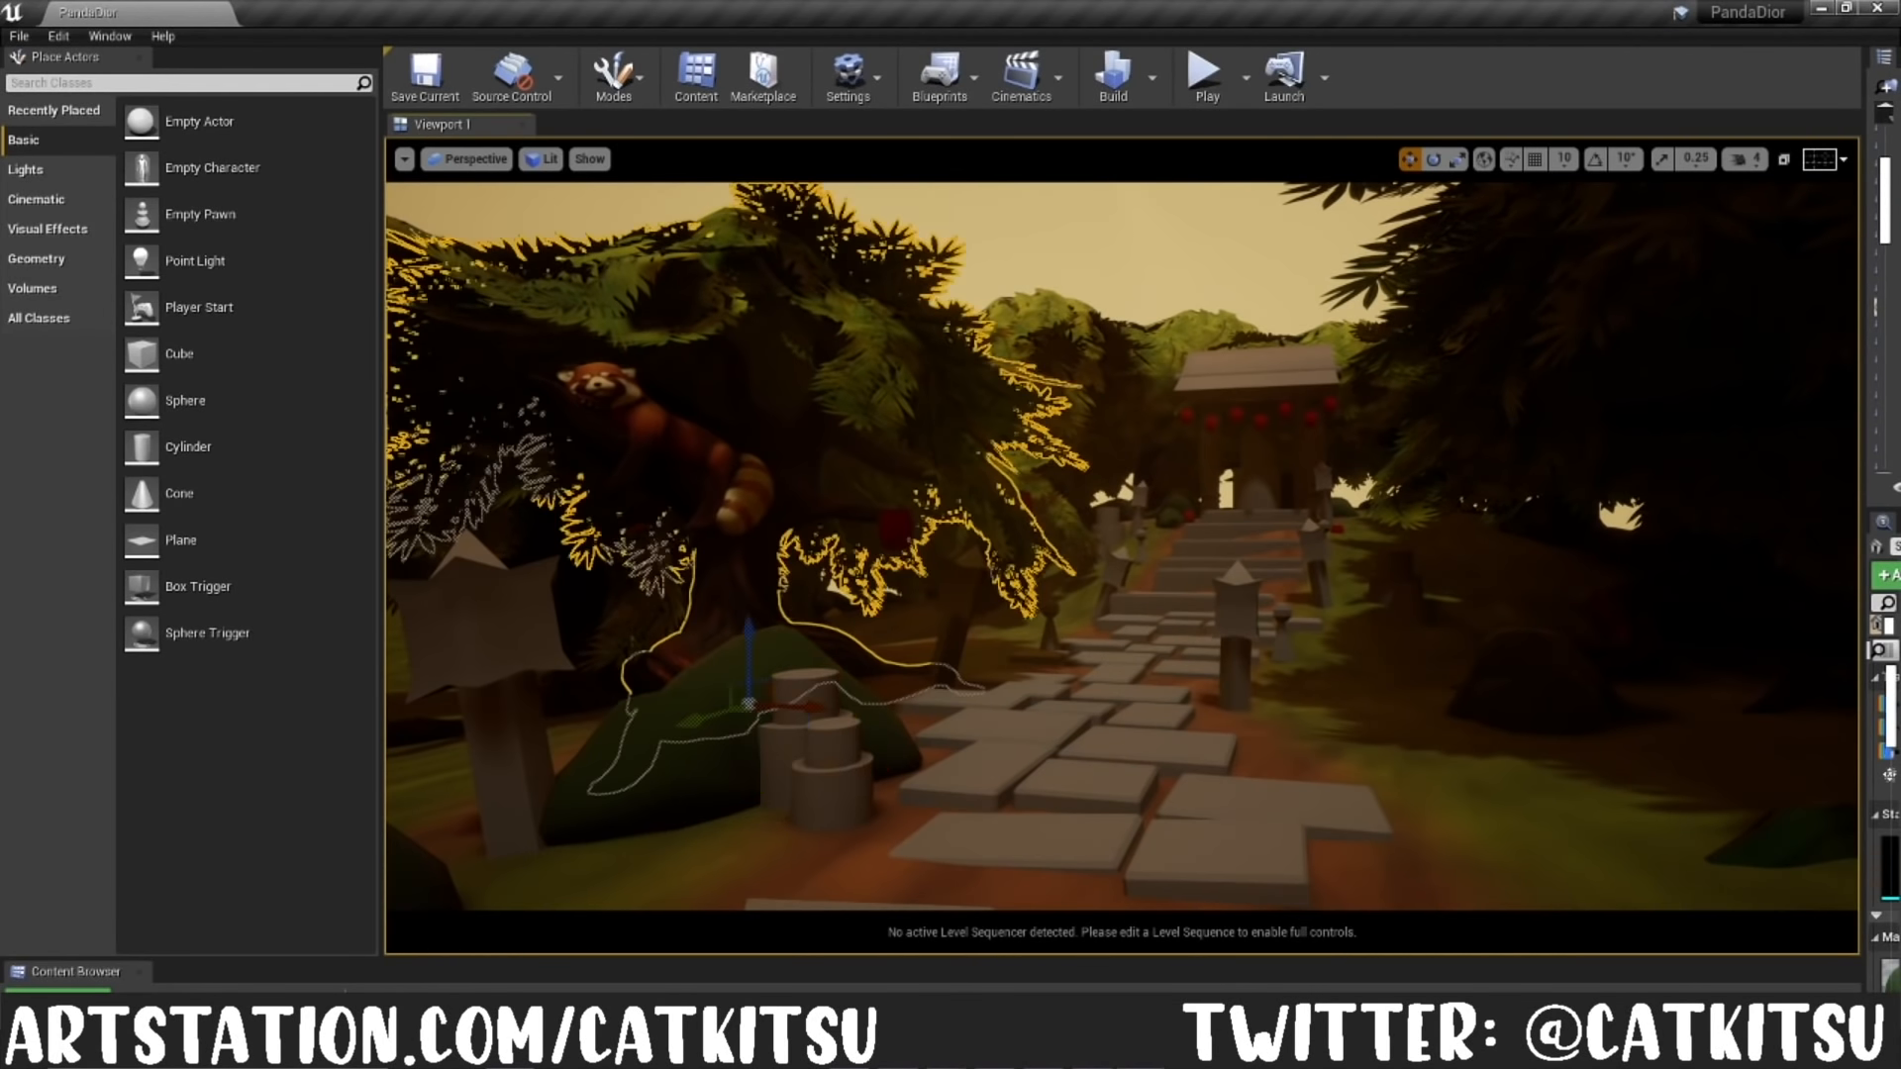
right_click_drag(744, 598, 653, 606)
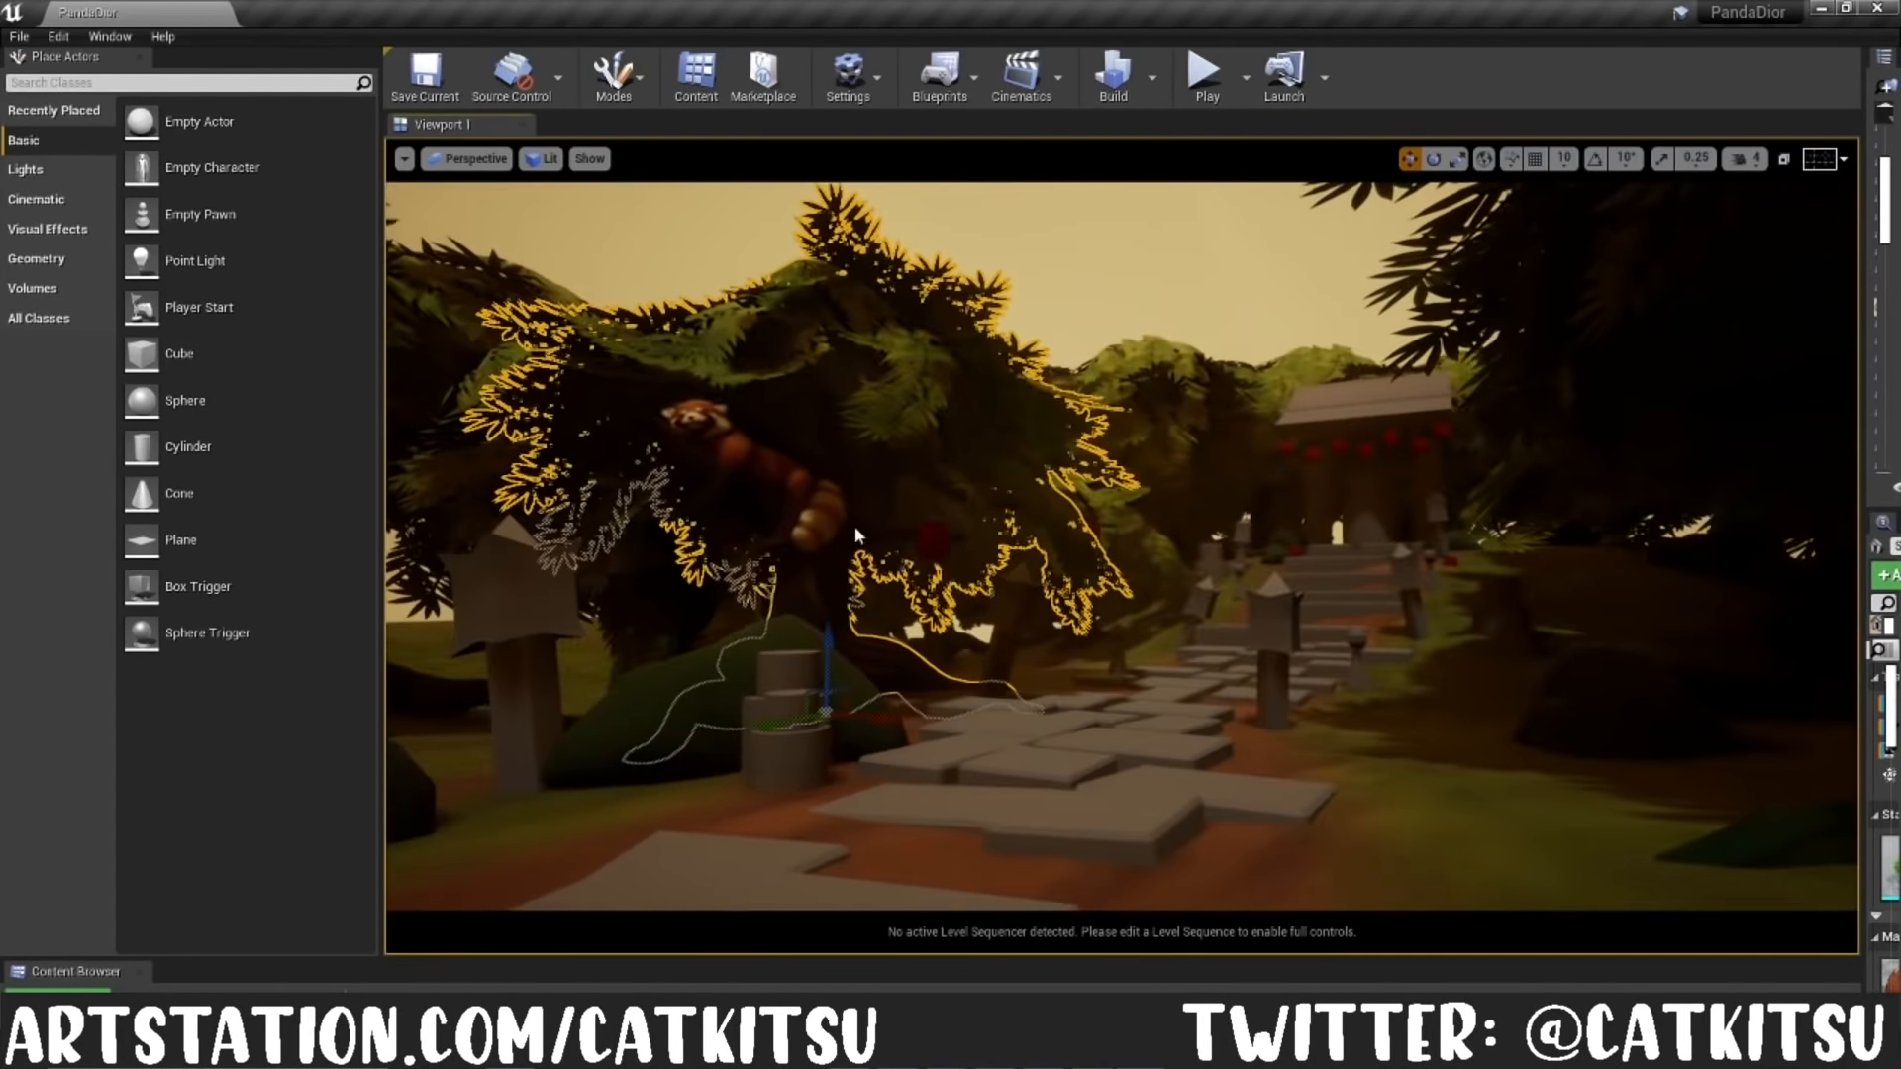
Step: Inspect the scene through CameraActor, CineCameraActor2 and CineCameraActor, checking the lantern post and the red panda's tree
left_click(474, 159)
left_click(507, 383)
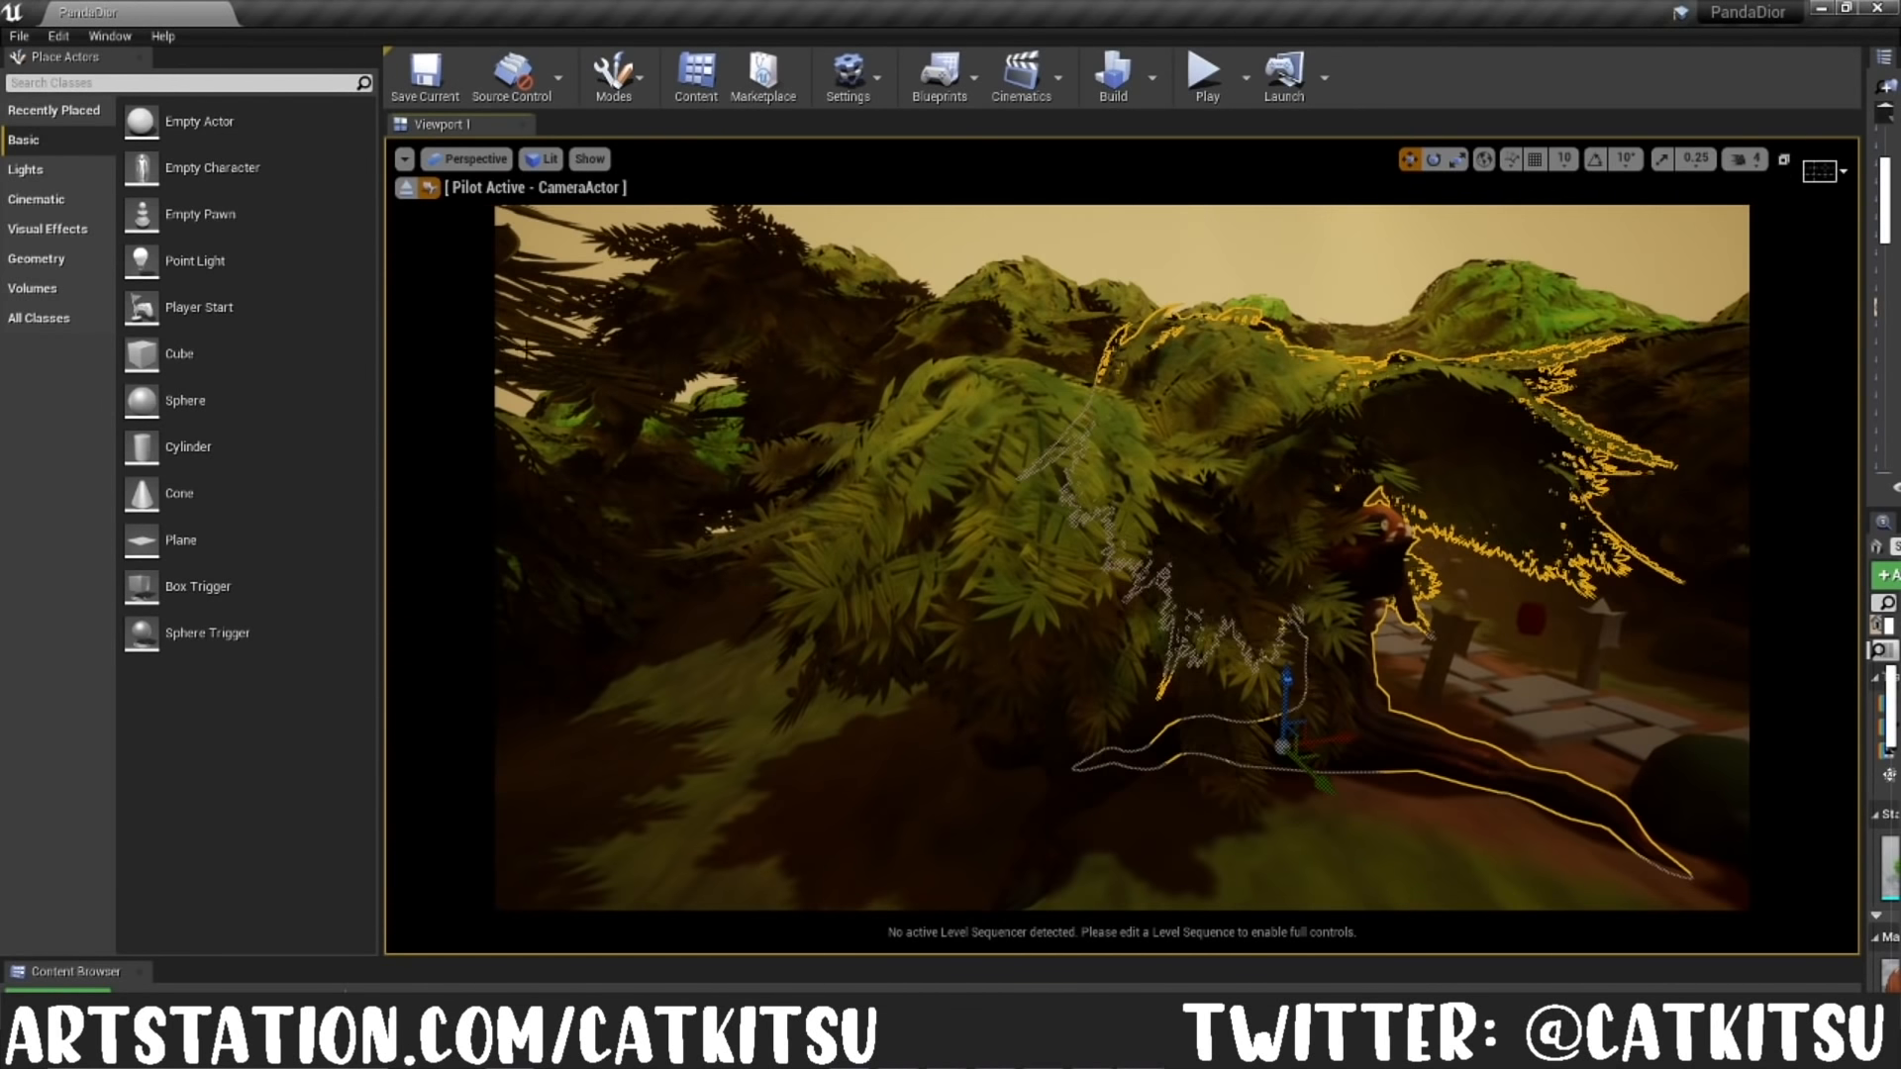
left_click(473, 159)
left_click(507, 404)
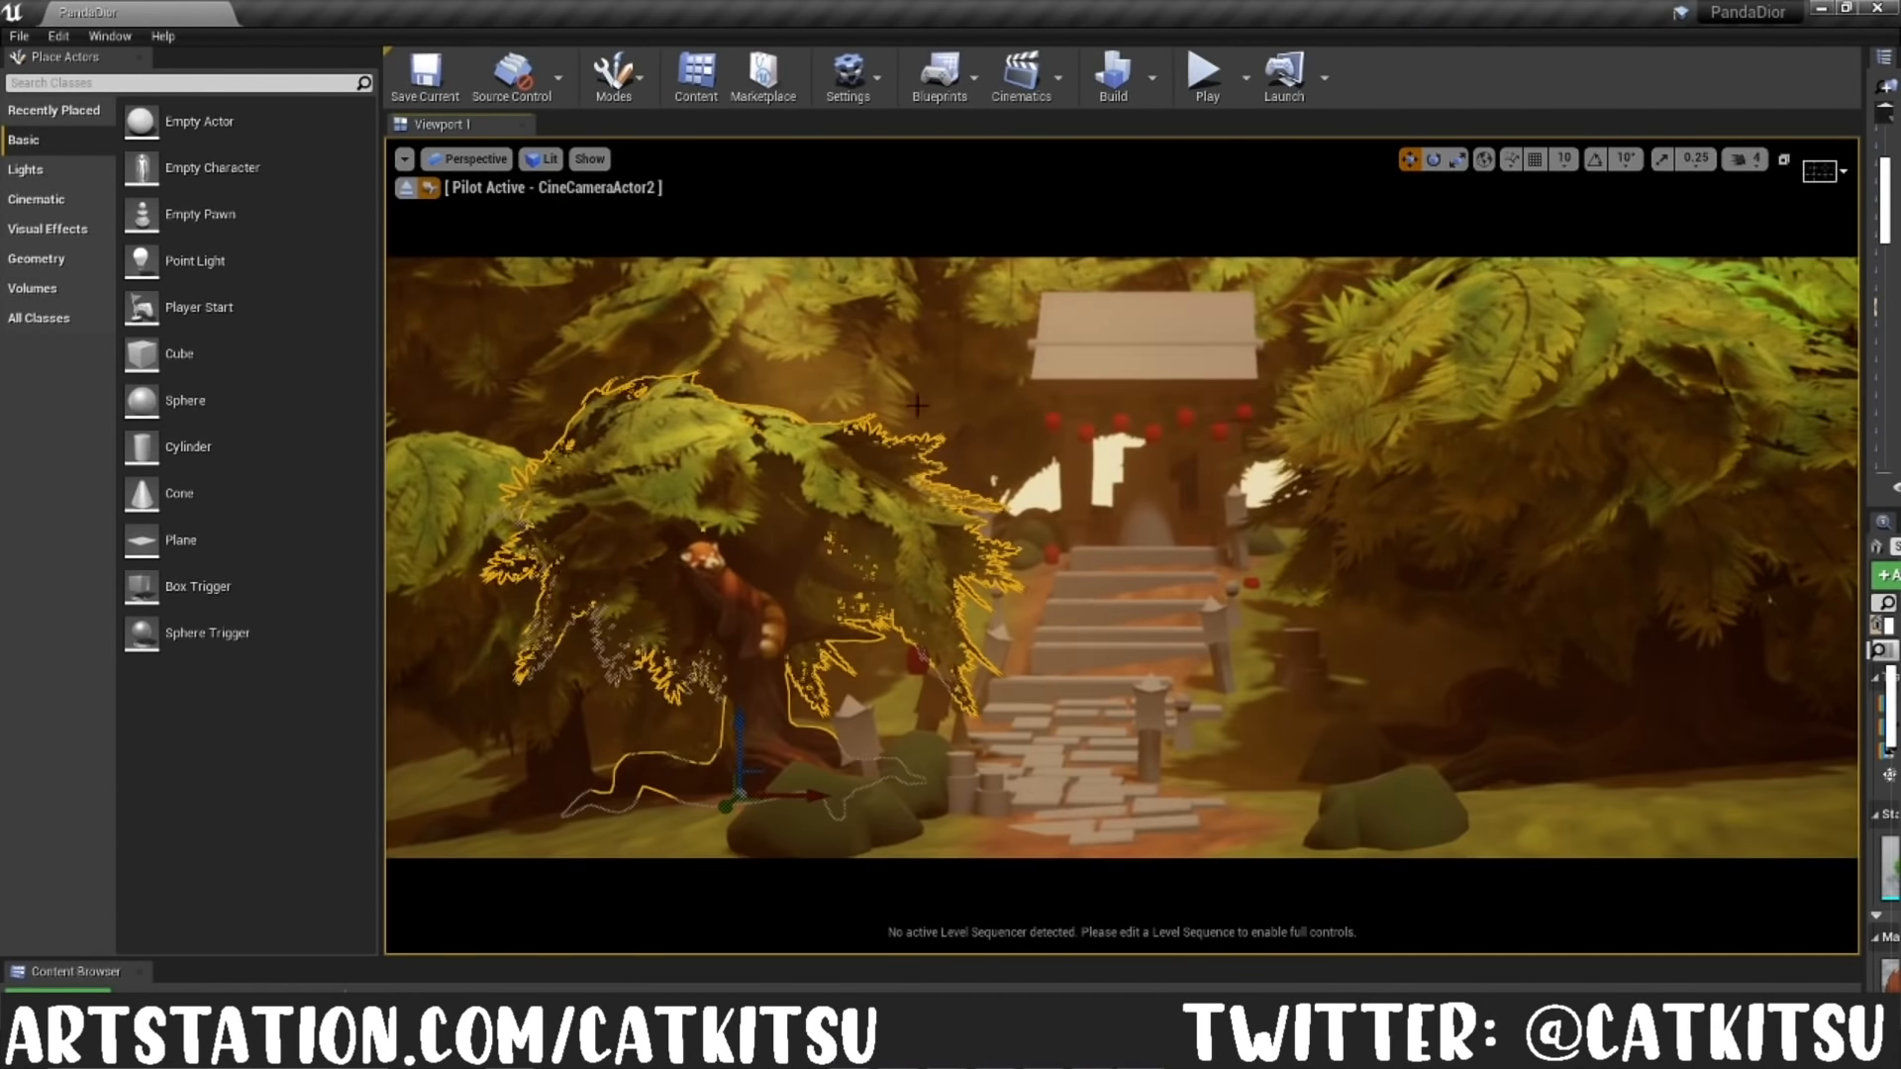
left_click(1045, 498)
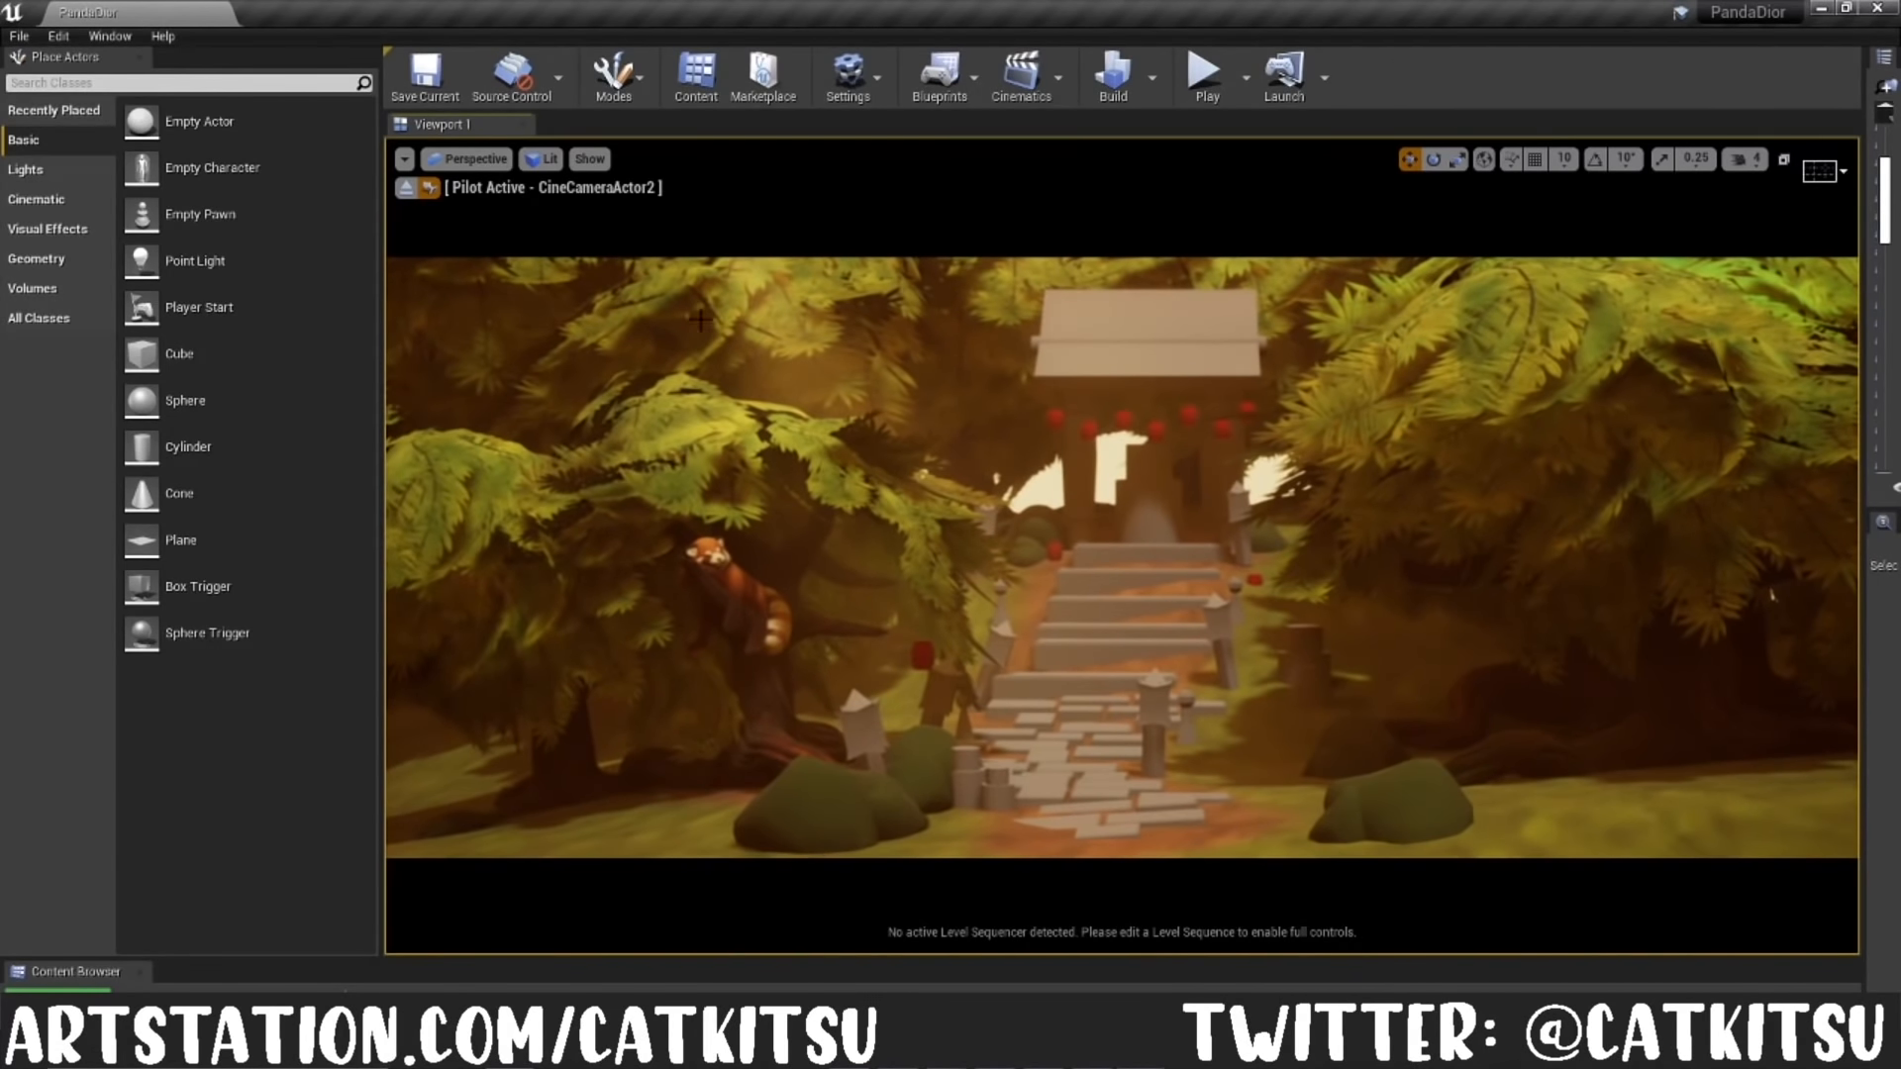
left_click(473, 158)
left_click(507, 426)
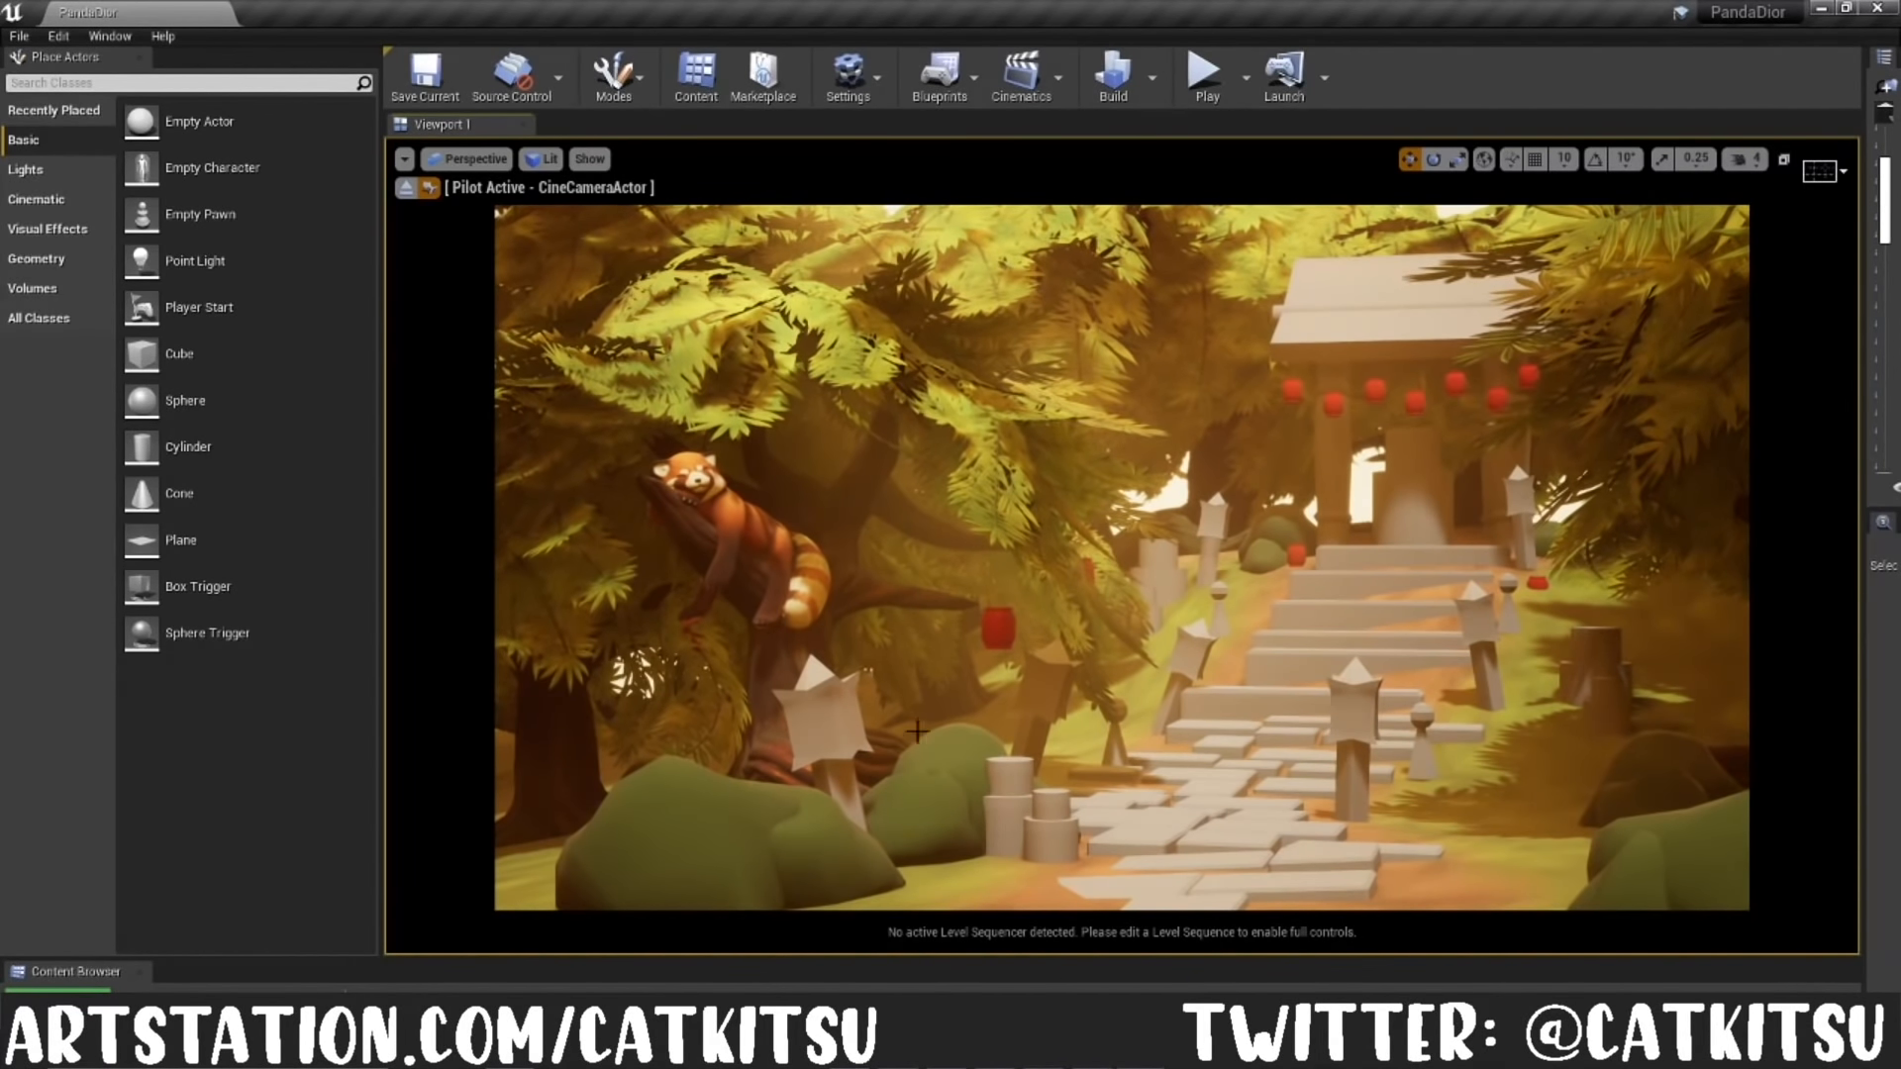
left_click(823, 725)
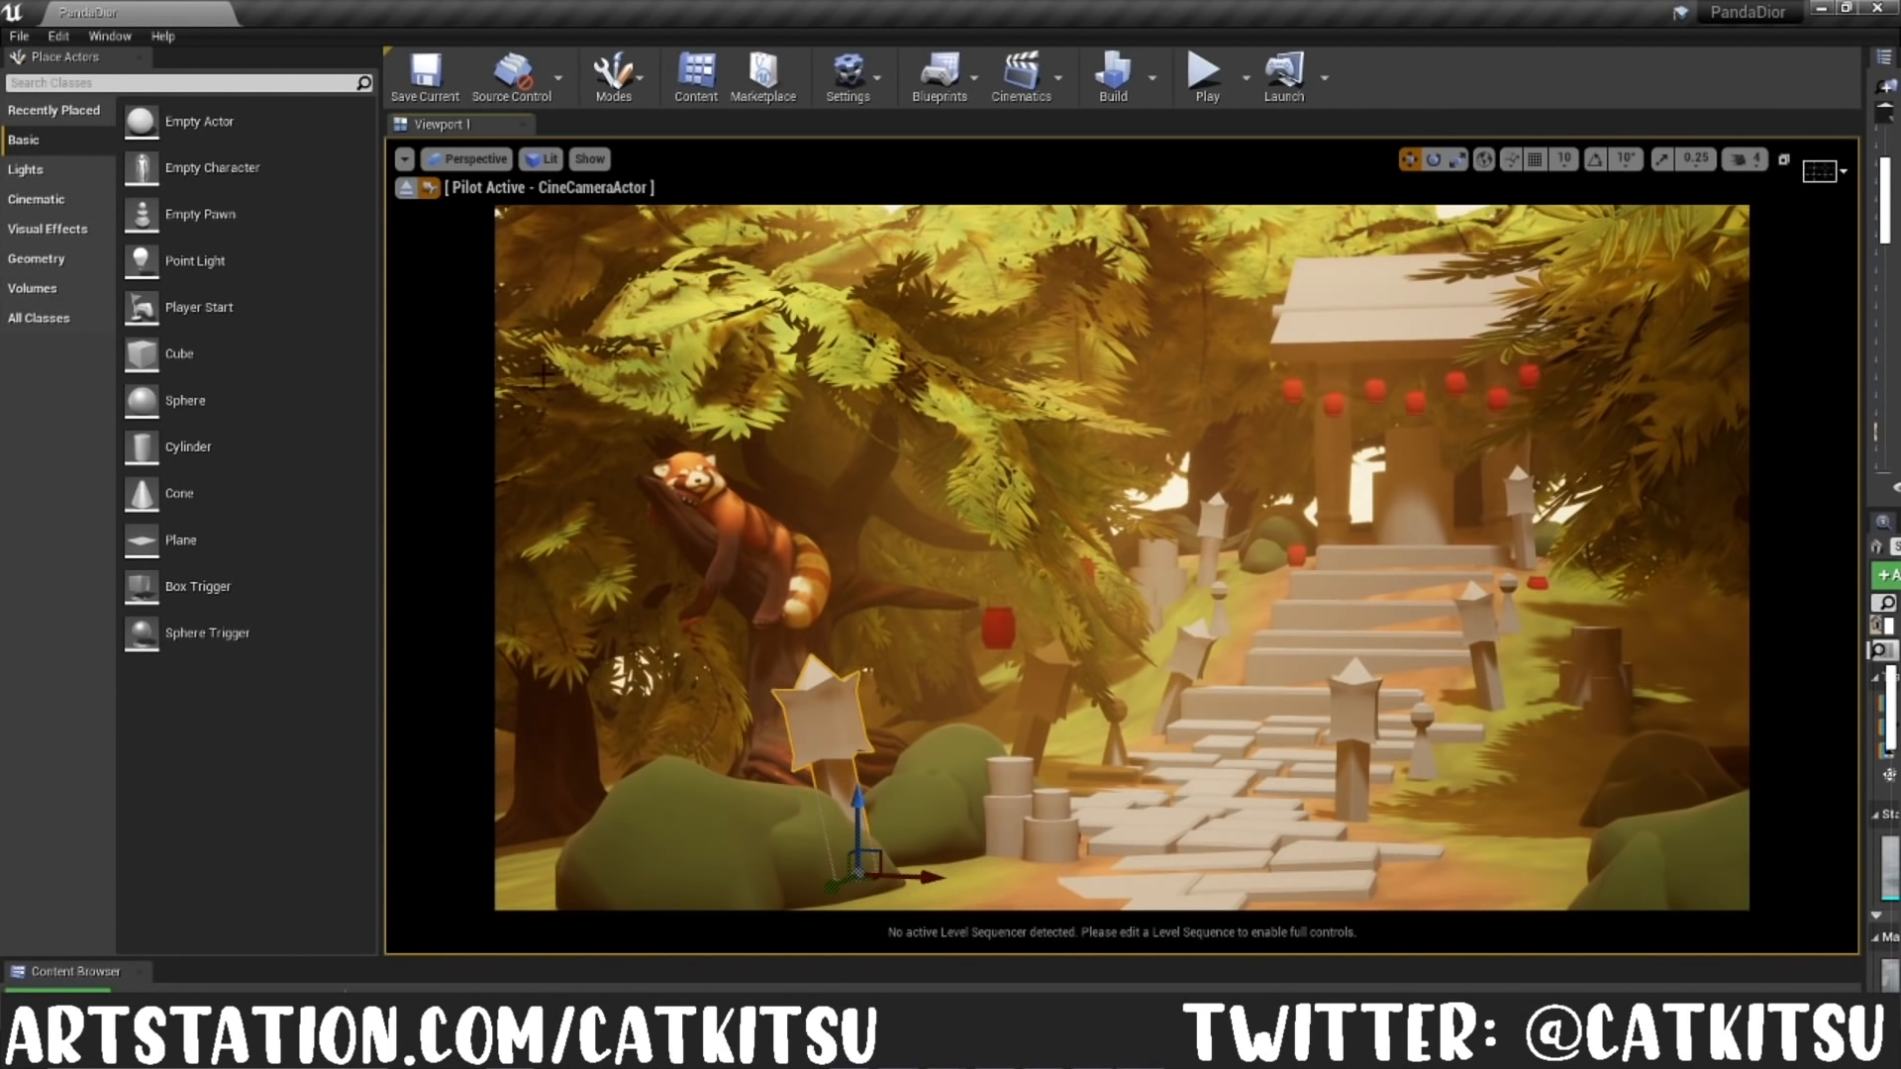
left_click(1171, 506)
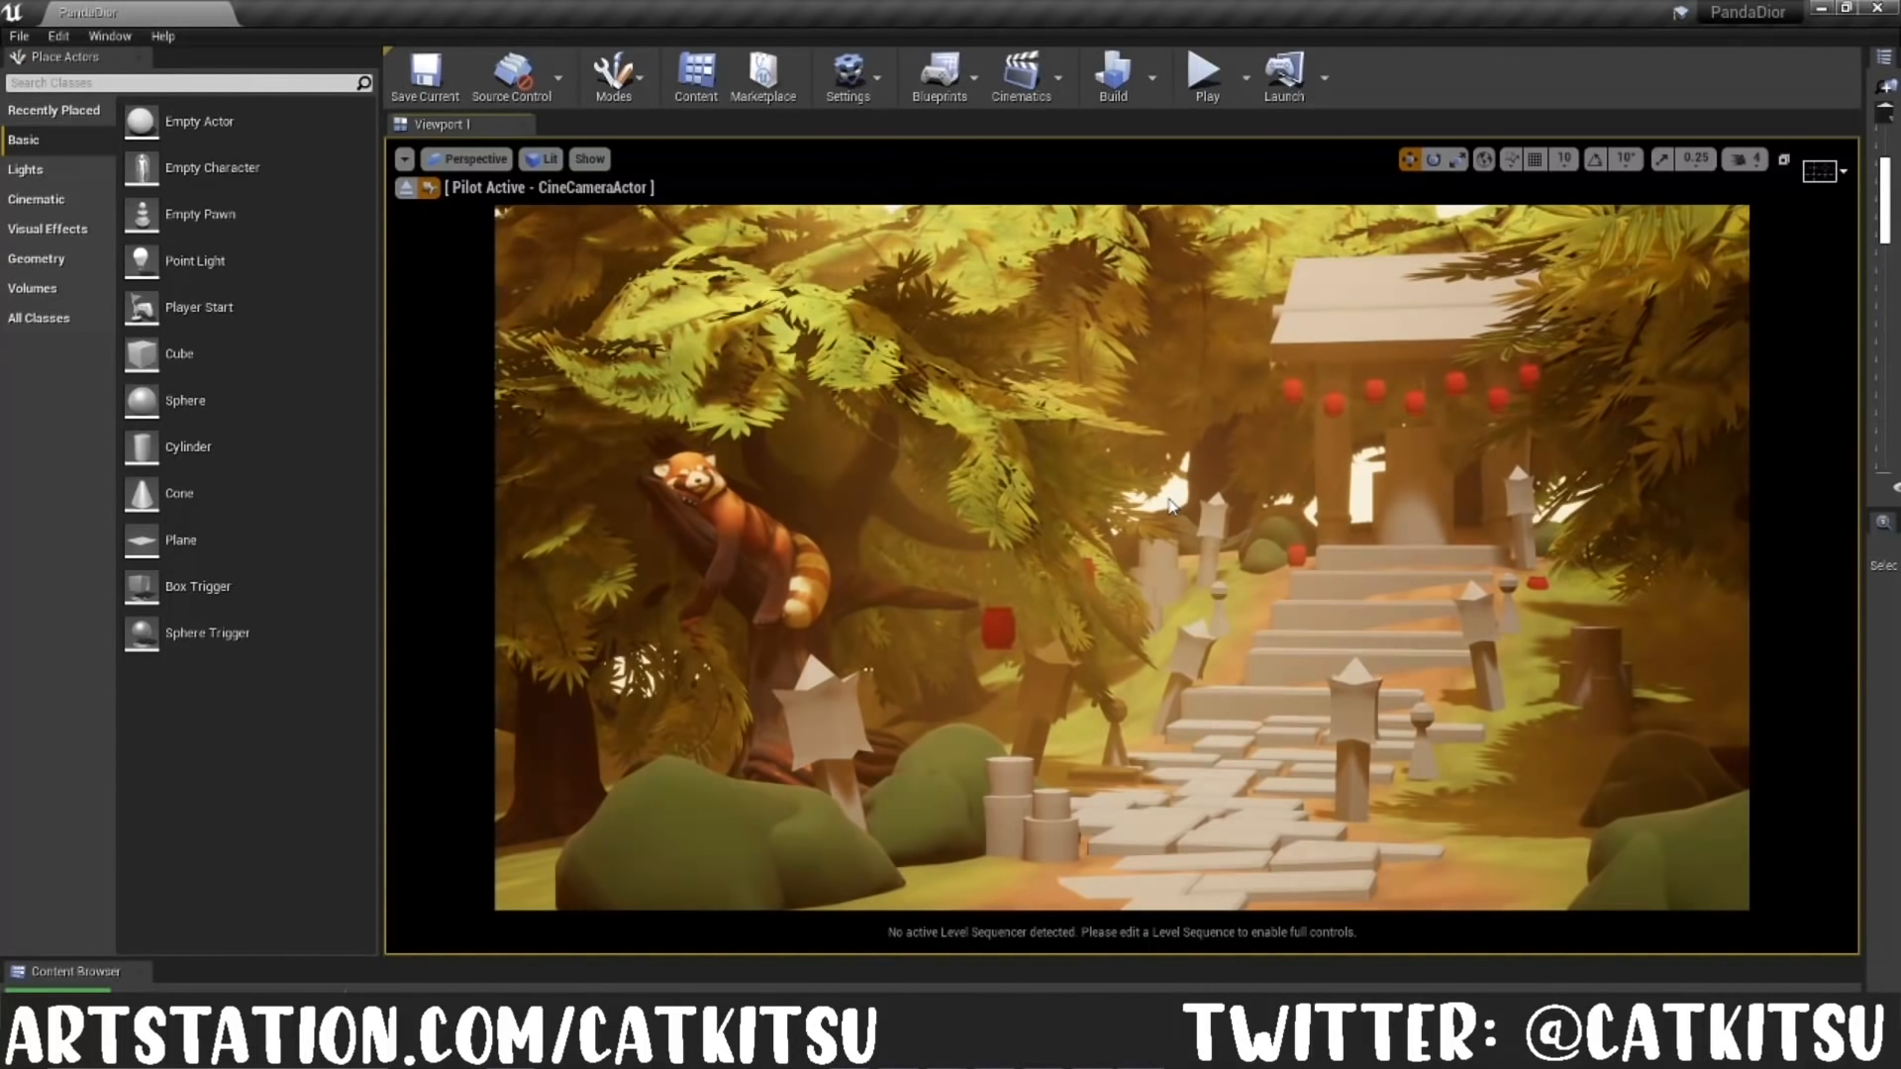
left_click(1006, 482)
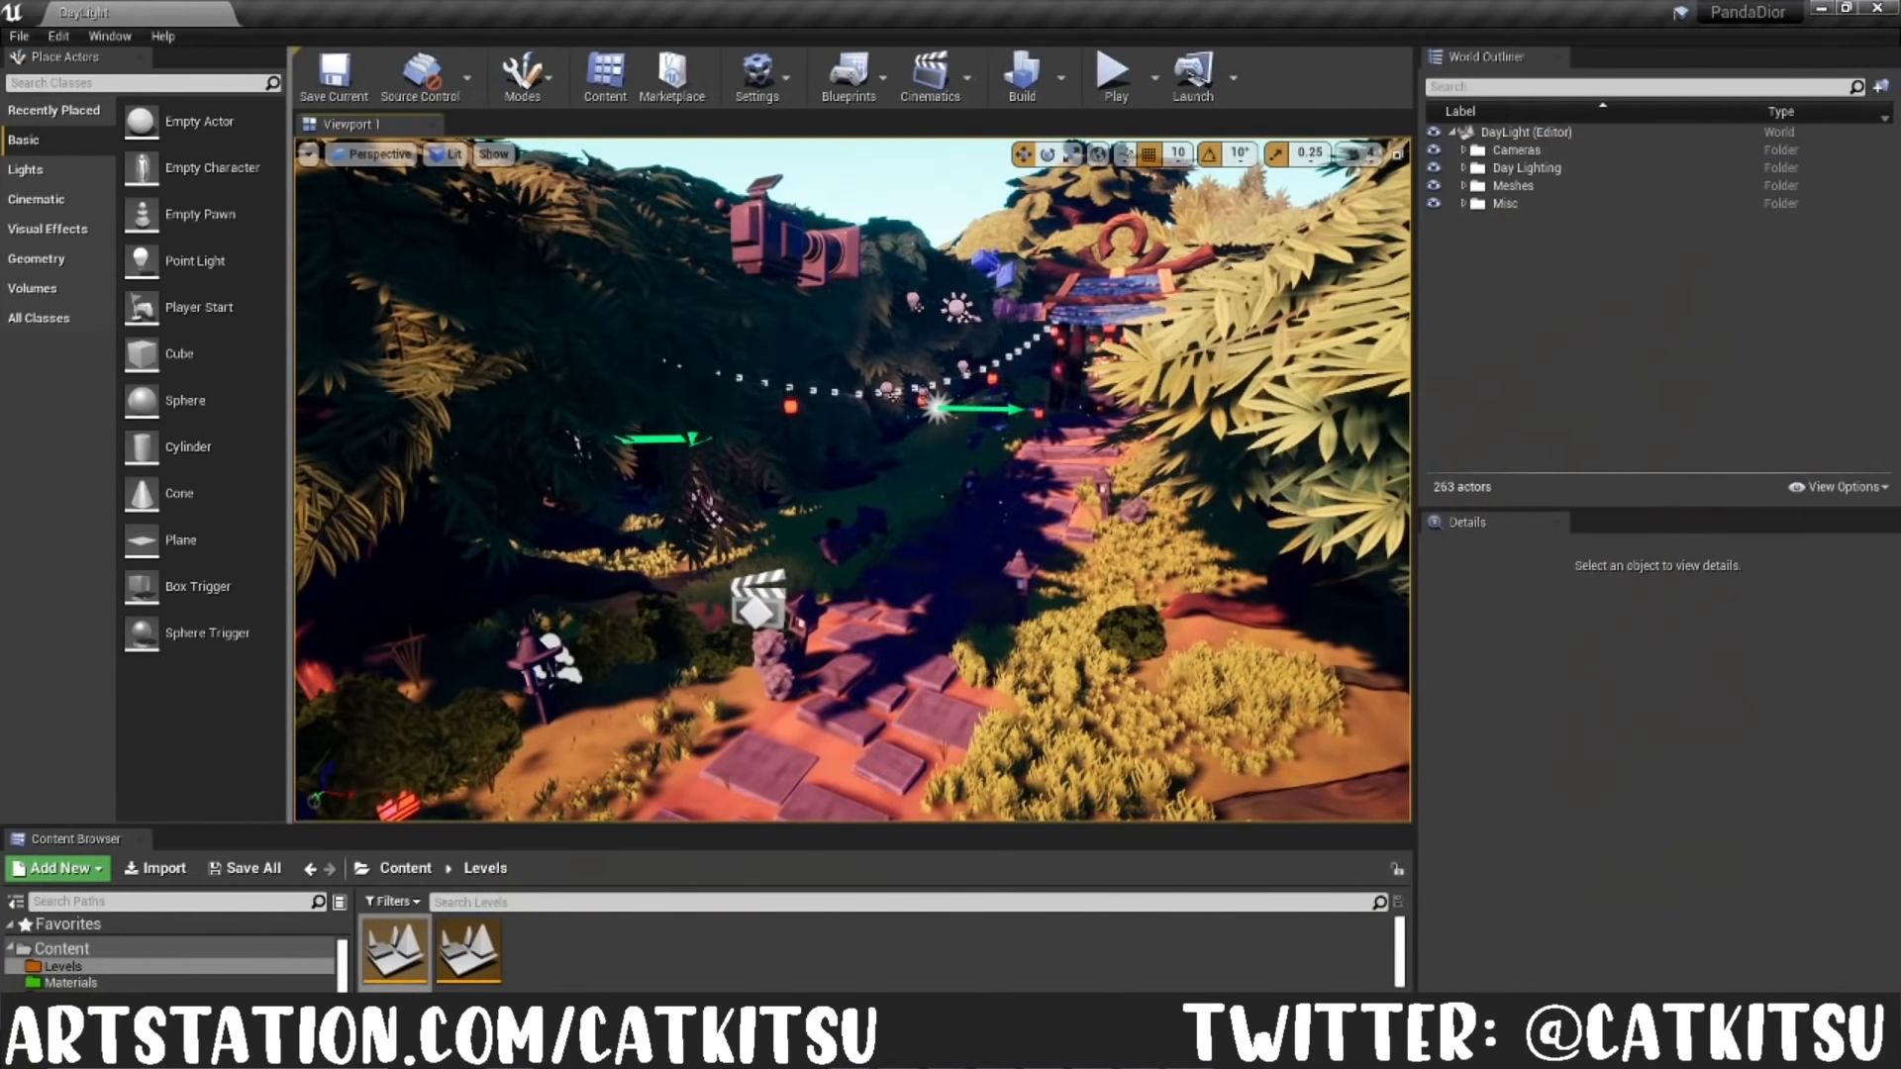
Step: Expand the Day Lighting folder of the DayLight level and select DirectionalLight to examine its settings
right_click_drag(851, 480, 829, 389)
middle_click_drag(822, 520, 812, 677)
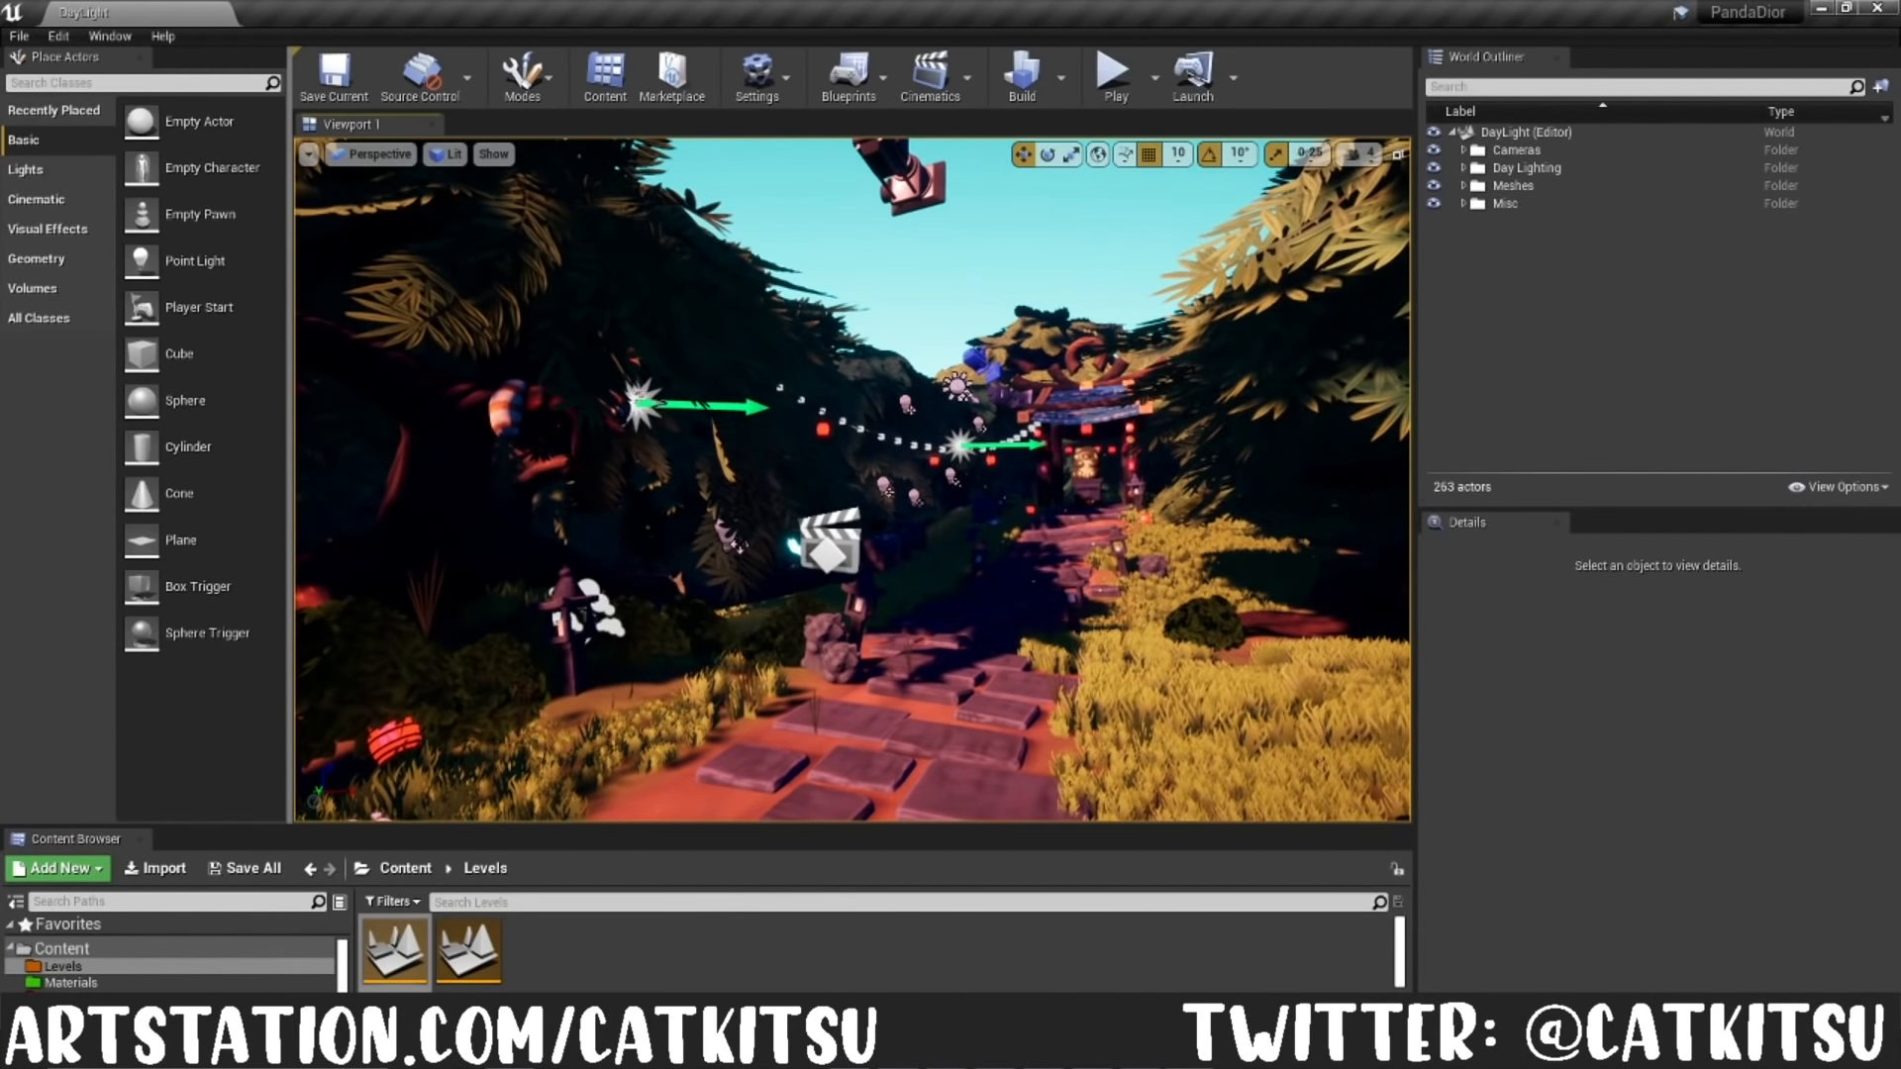
right_click_drag(852, 480, 768, 546)
right_click_drag(852, 481, 945, 446)
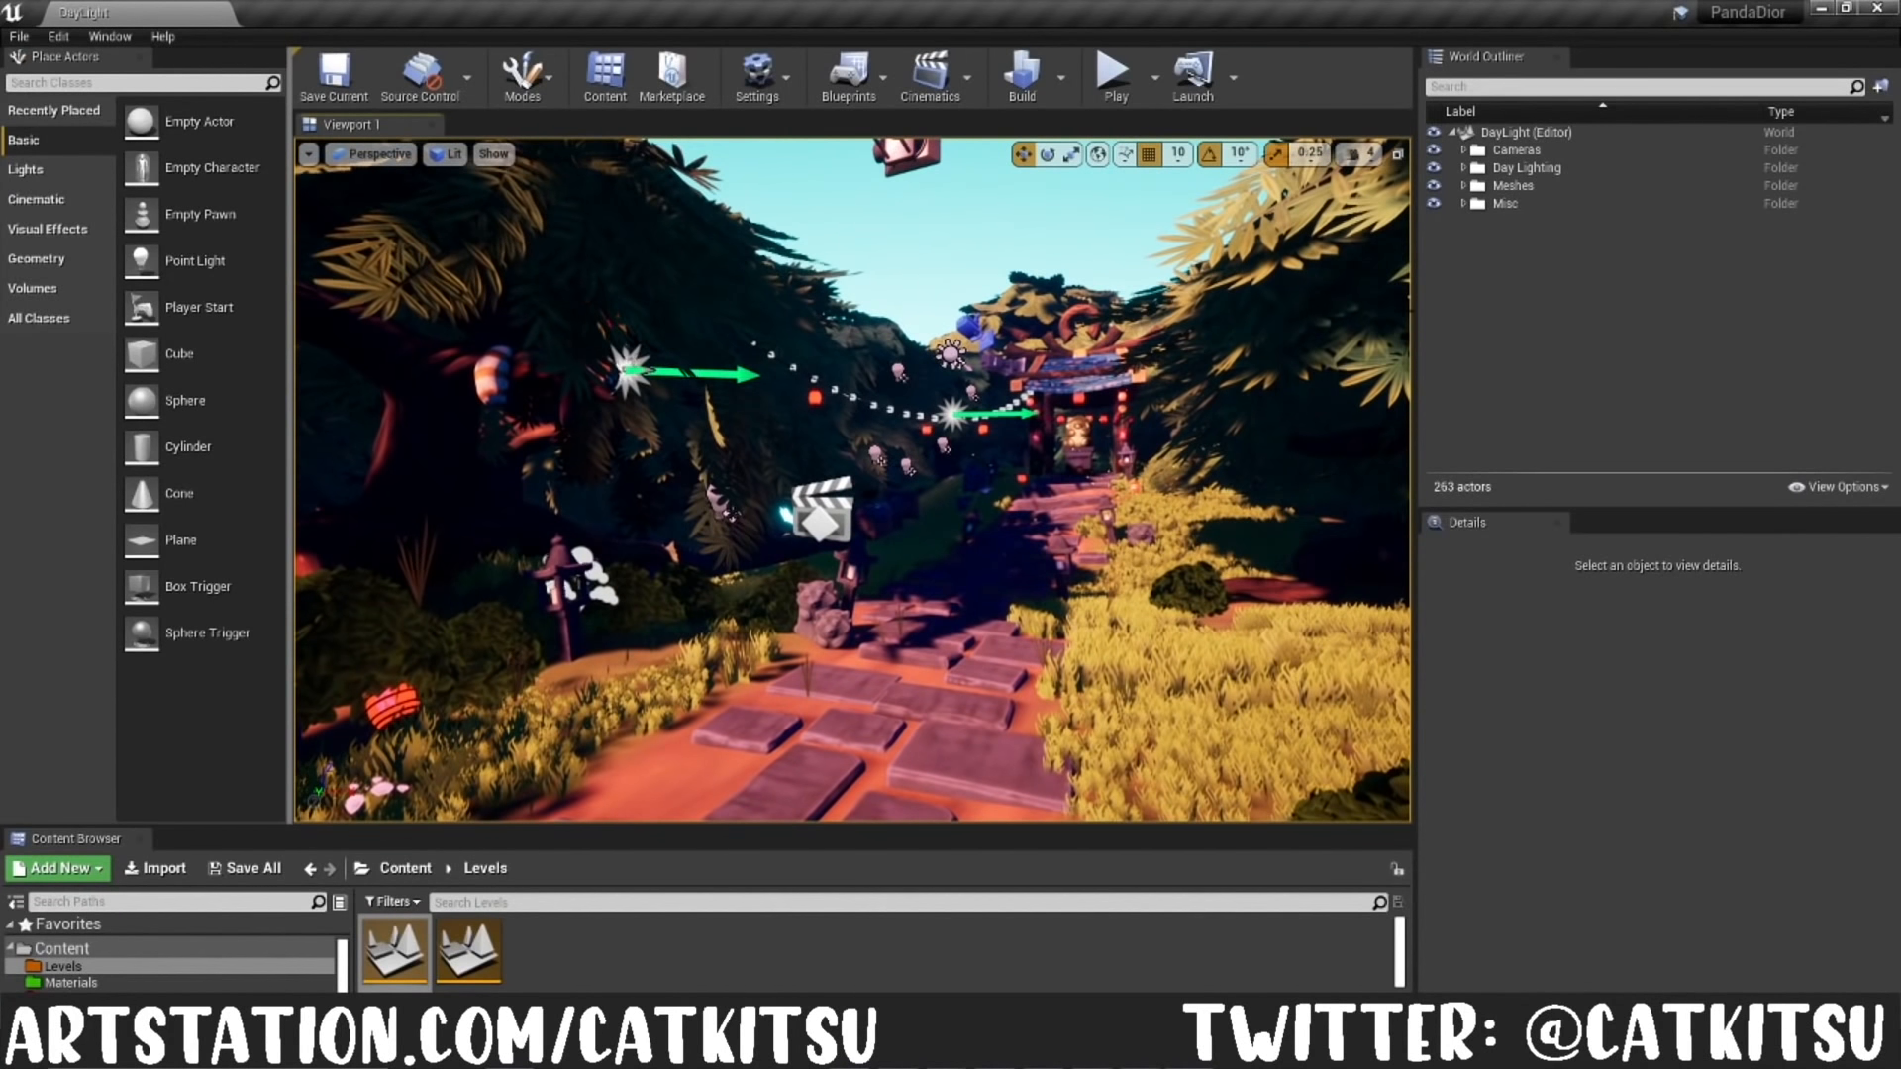
left_click(1465, 167)
left_click(1535, 188)
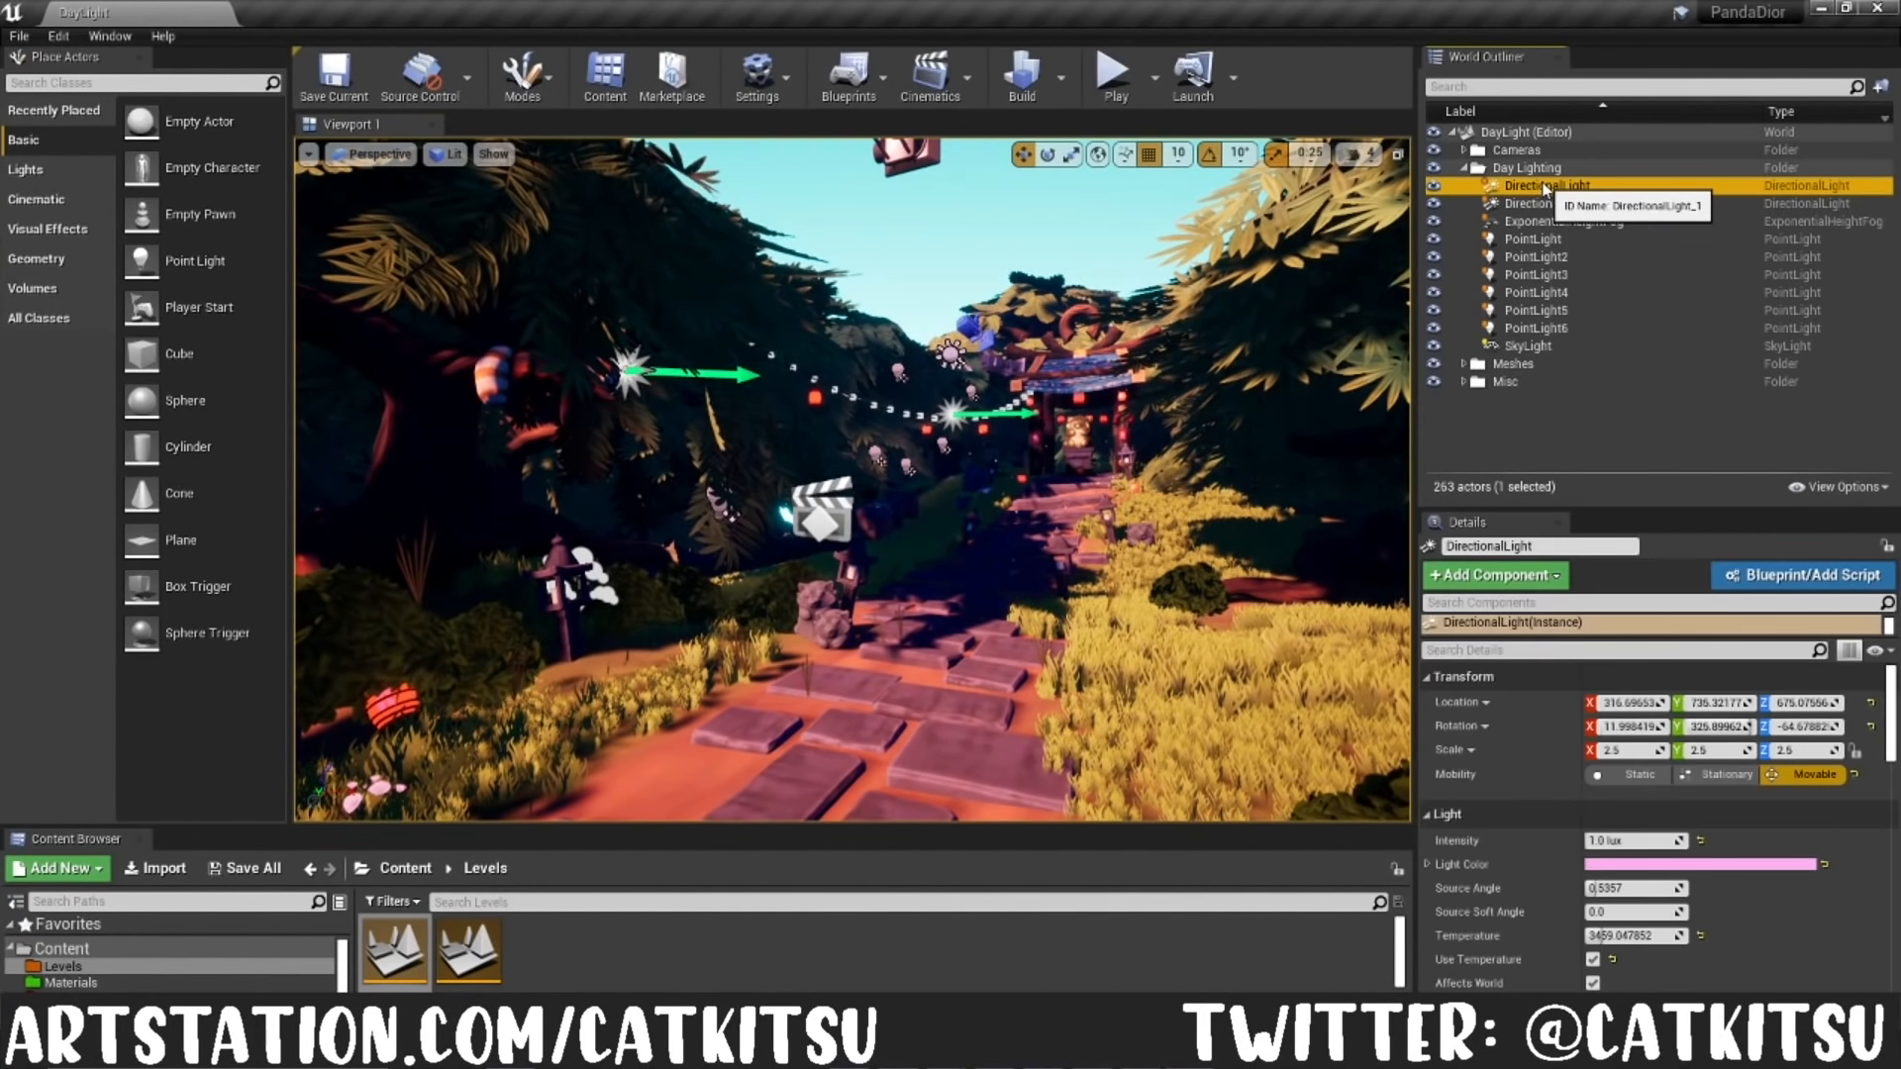
middle_click_drag(851, 480, 871, 396)
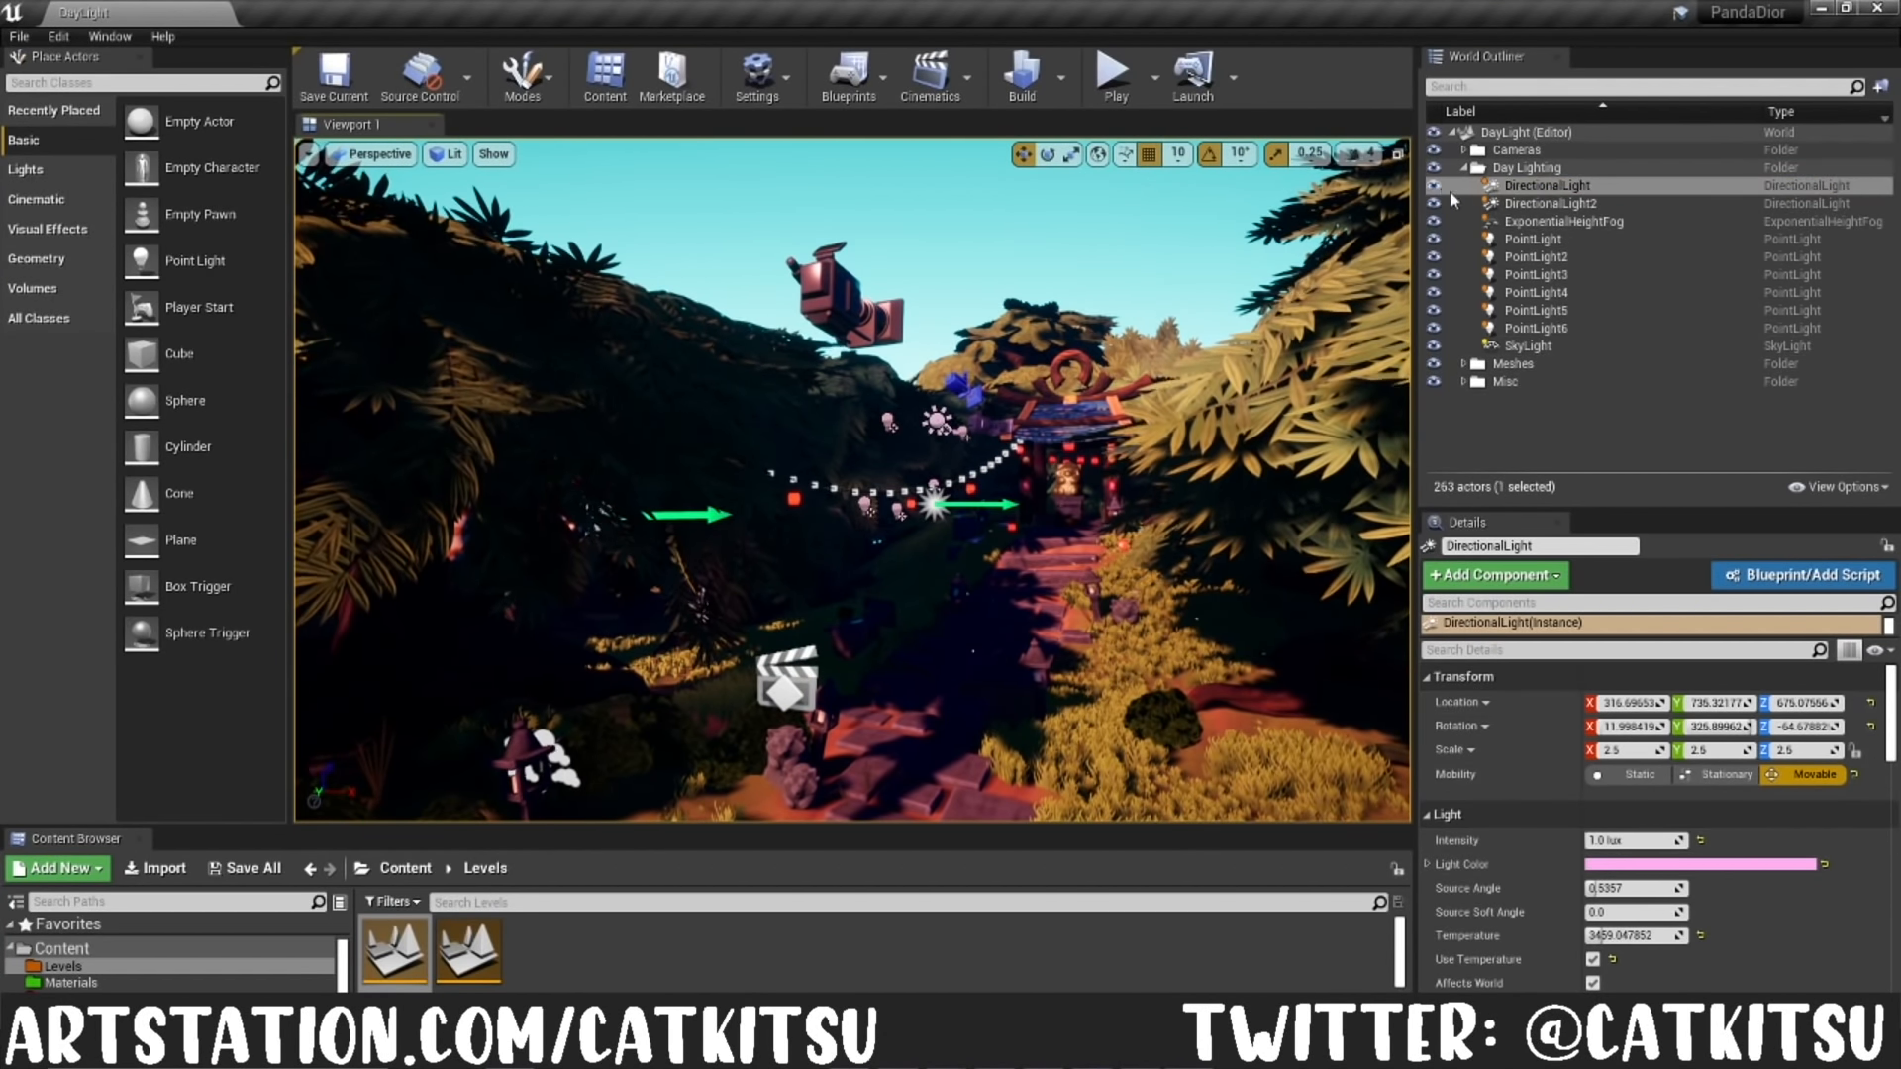
Step: Inspect the Day Lighting point lights from PointLight through PointLight6, checking each one's placement and settings in the scene
left_click(1498, 192)
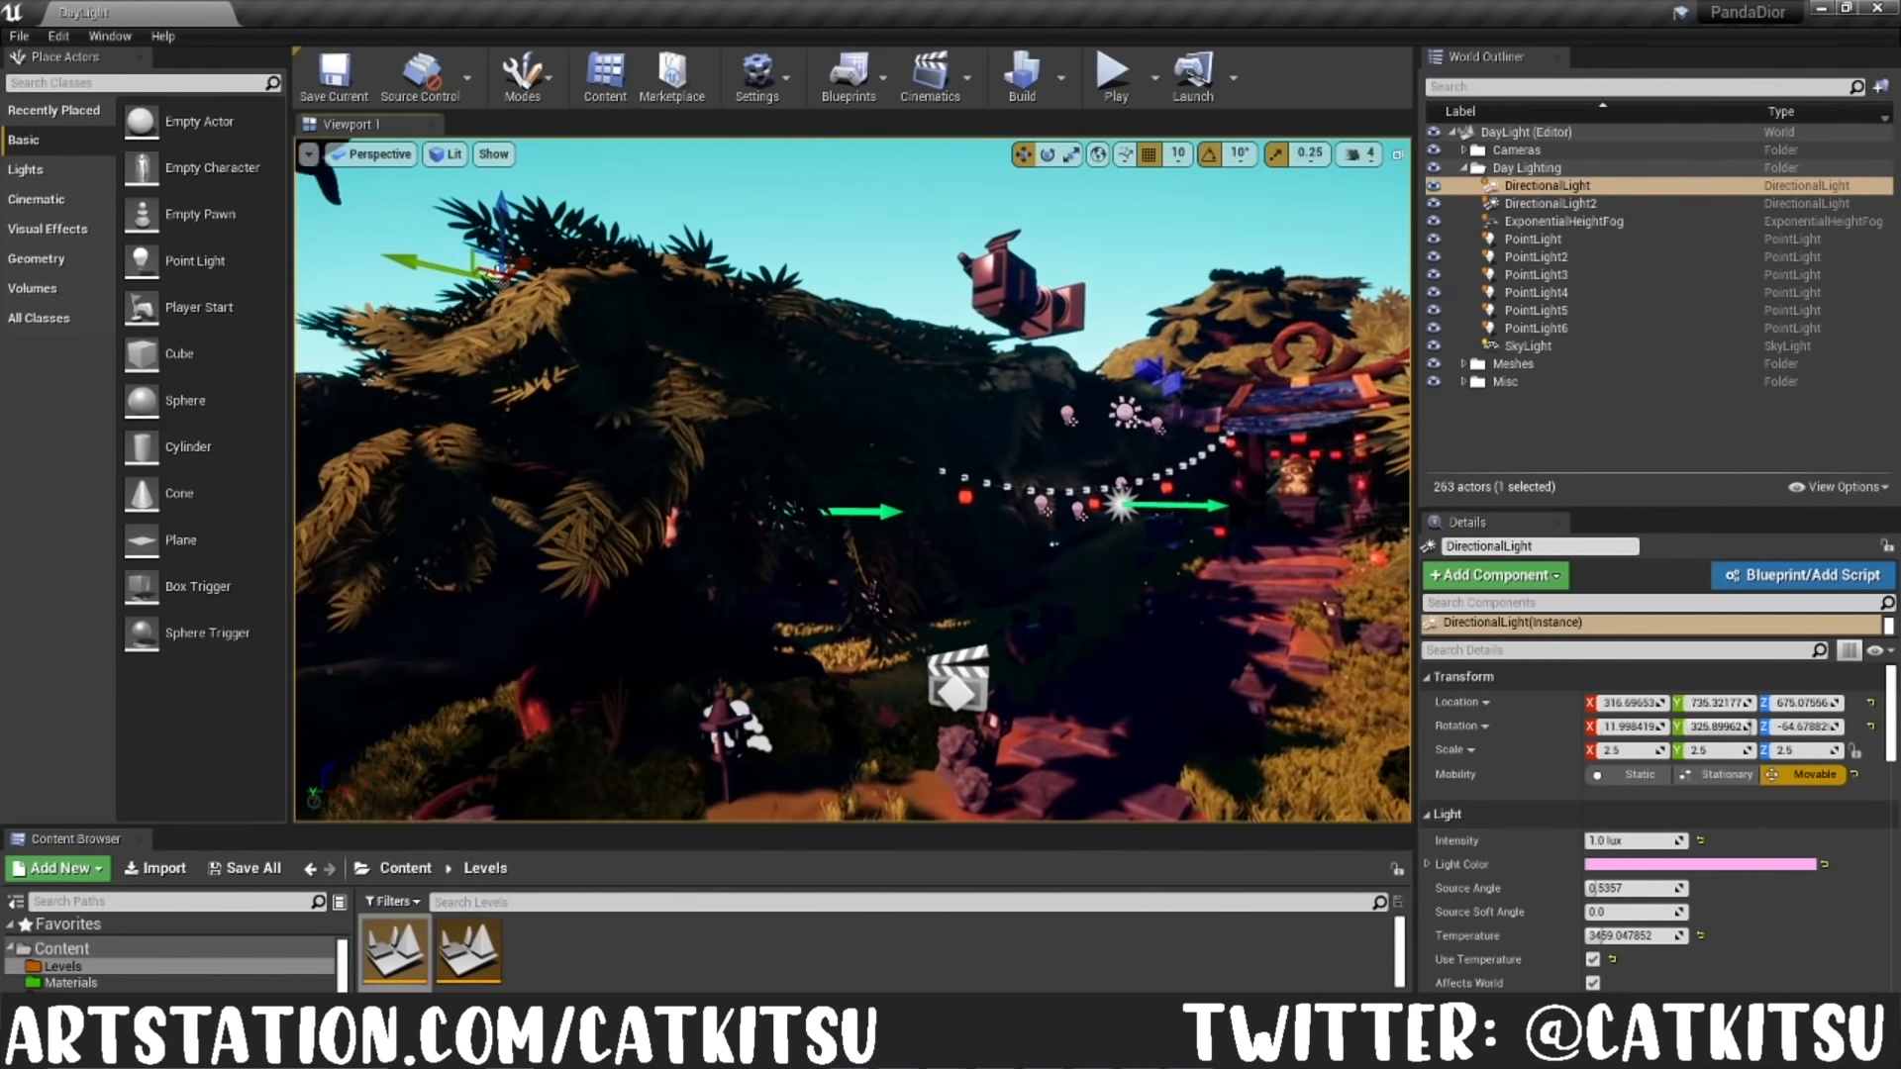
left_click(1533, 242)
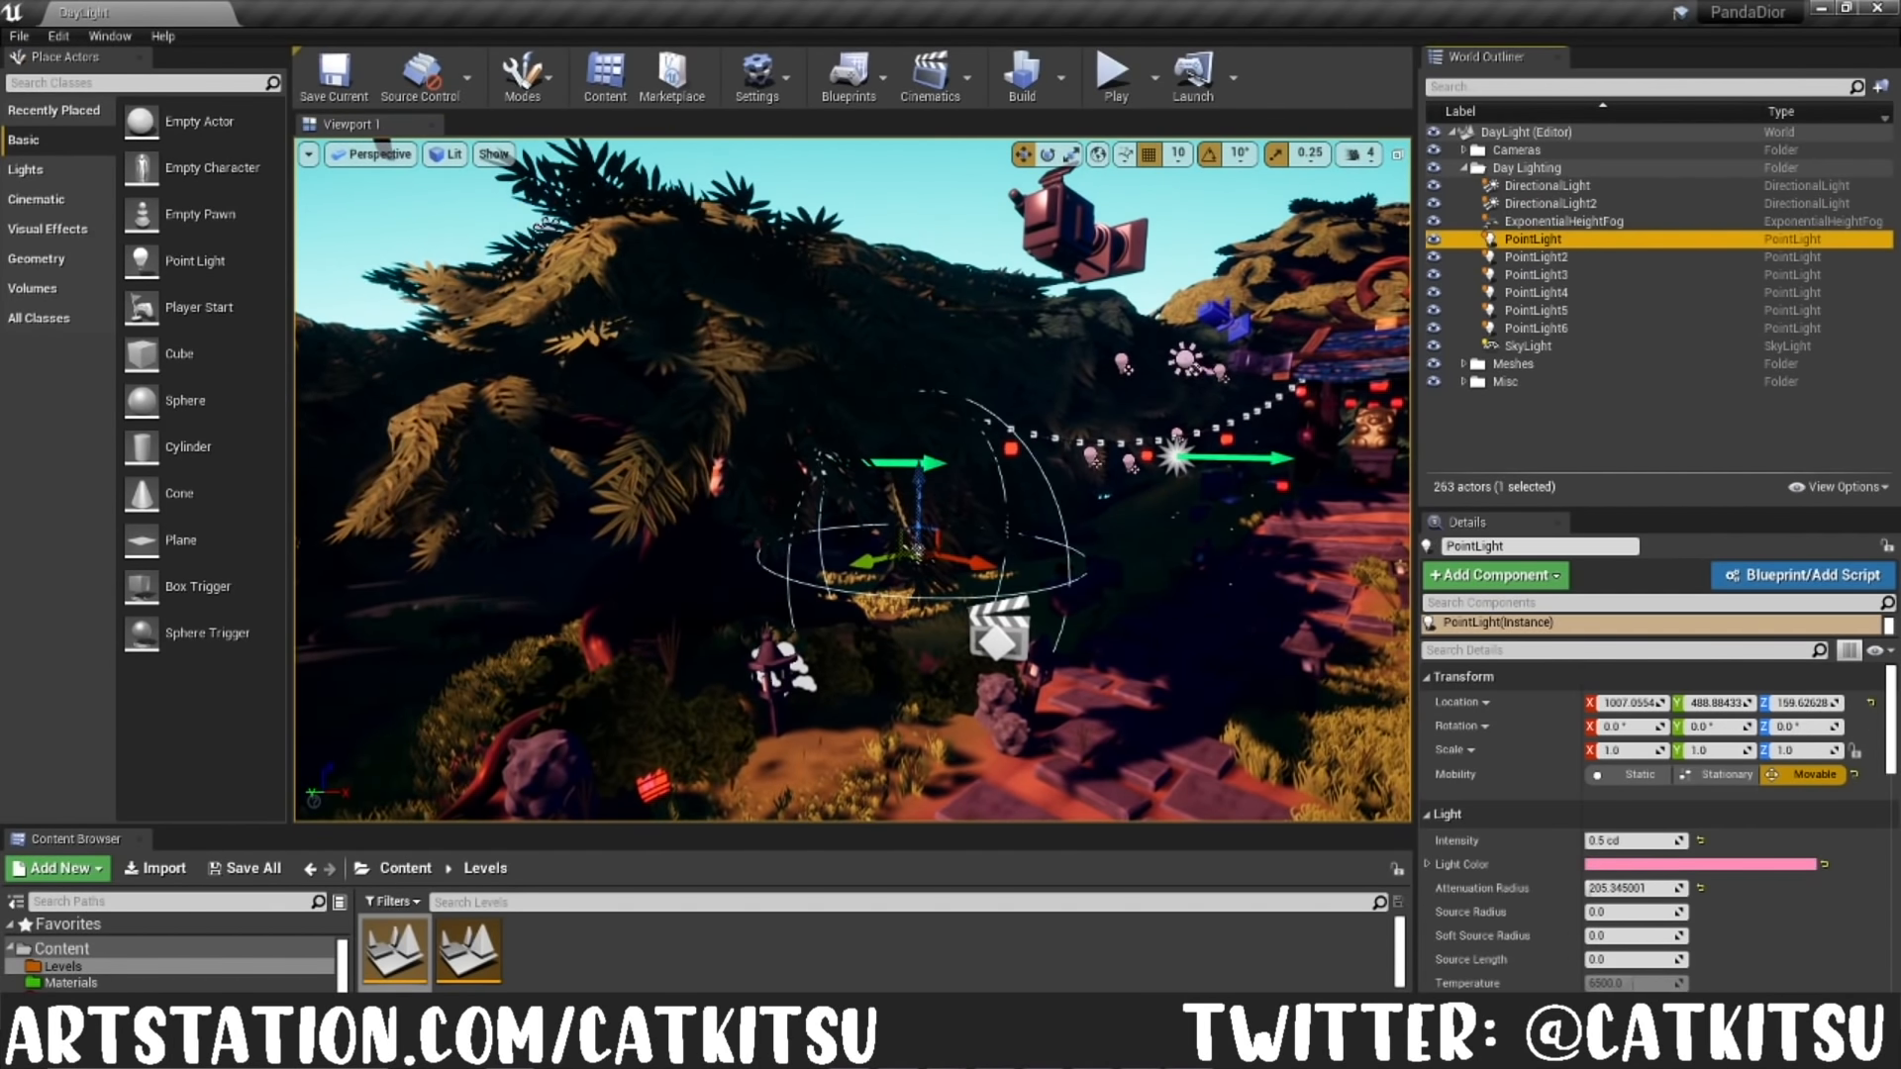
mouse_move(872, 495)
right_mouse_down()
mouse_move(931, 525)
mouse_move(903, 481)
mouse_move(858, 527)
mouse_move(850, 474)
right_mouse_up()
key("f")
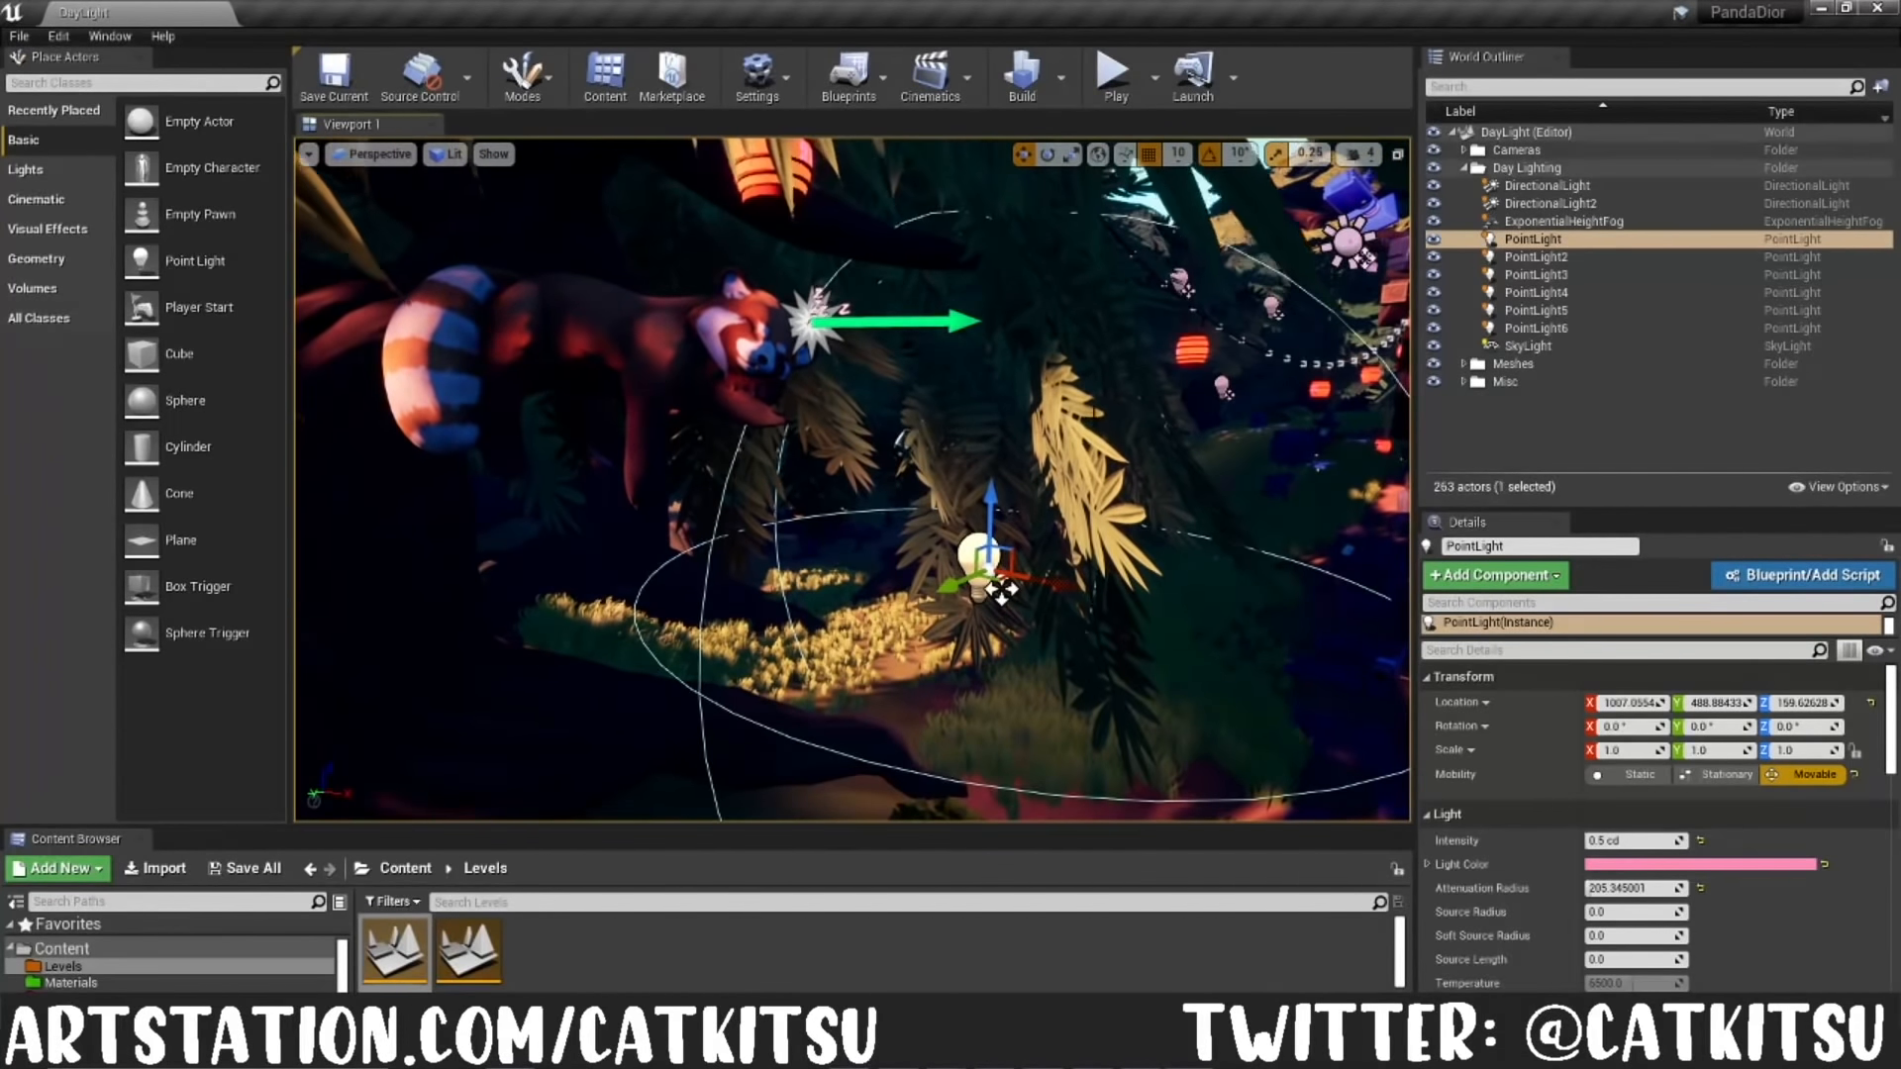
left_click(1535, 256)
right_click_drag(1119, 396, 1198, 384)
left_click(1536, 274)
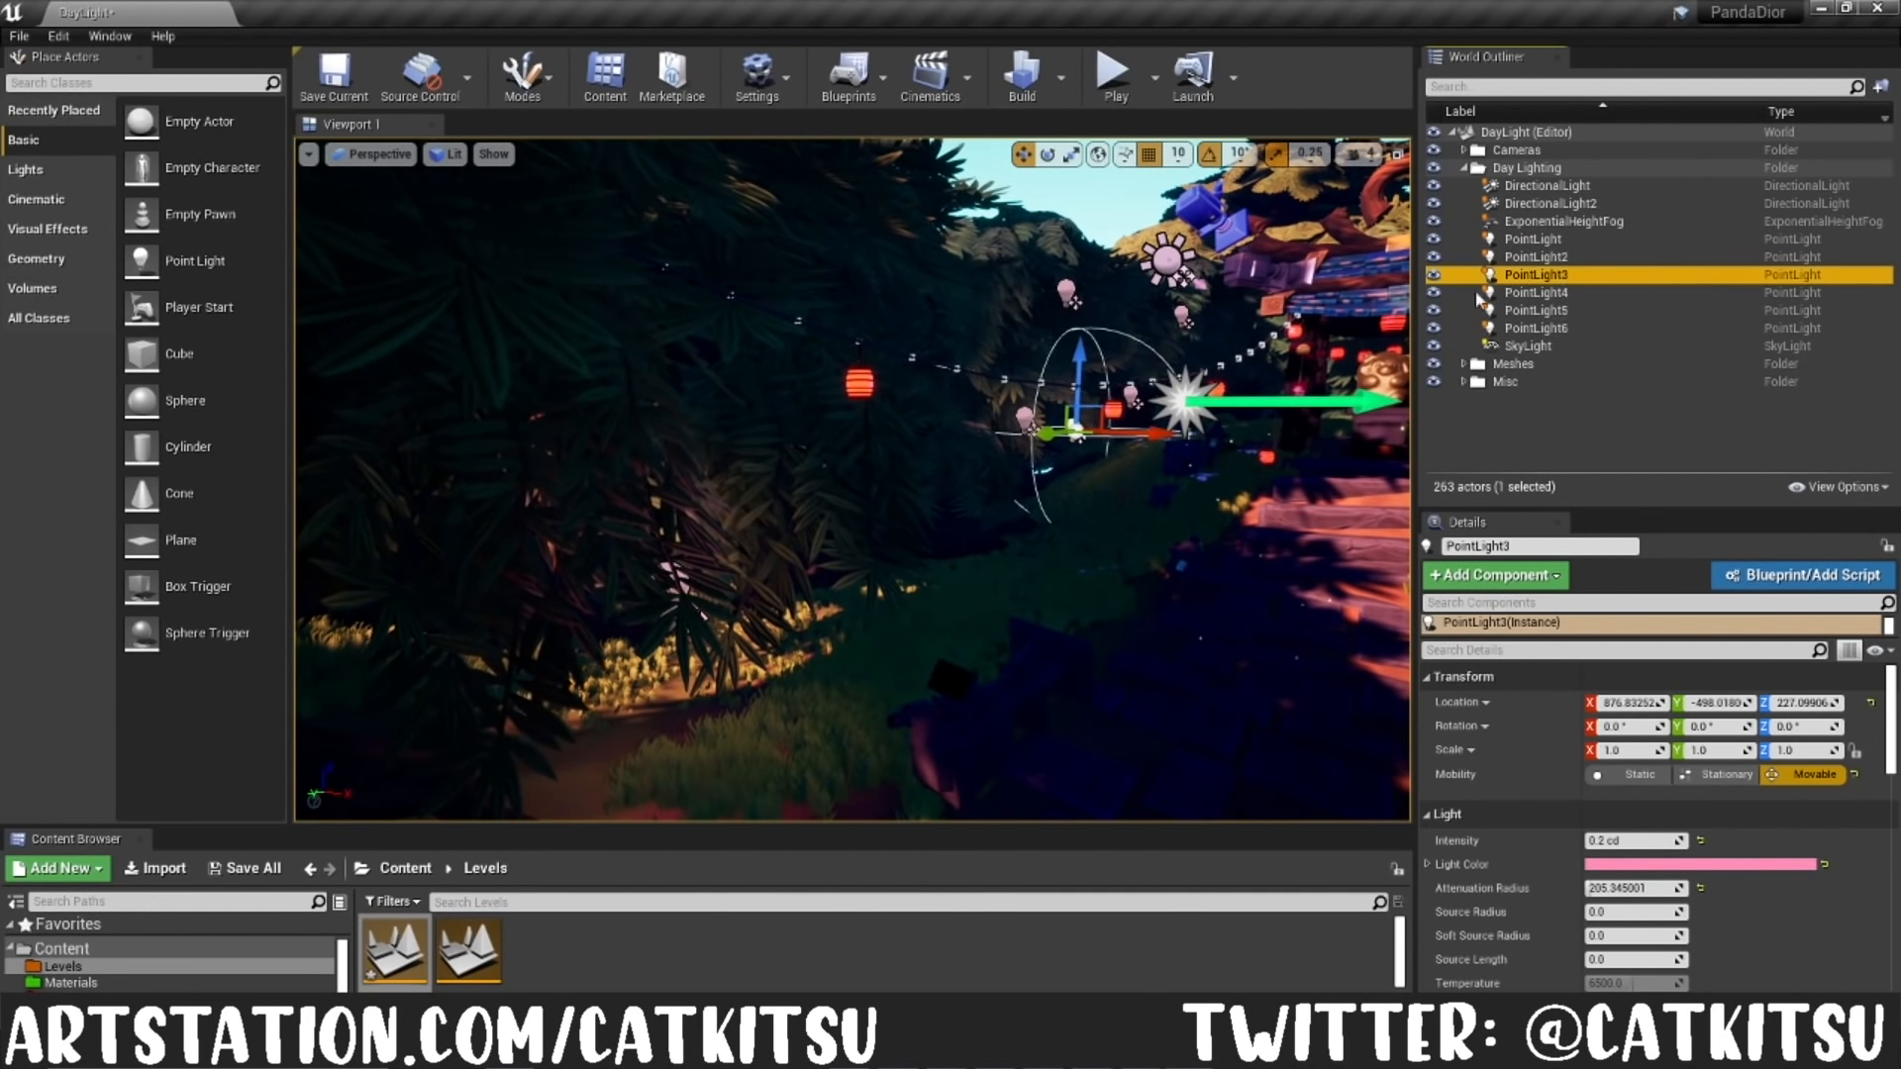
double_click(1566, 295)
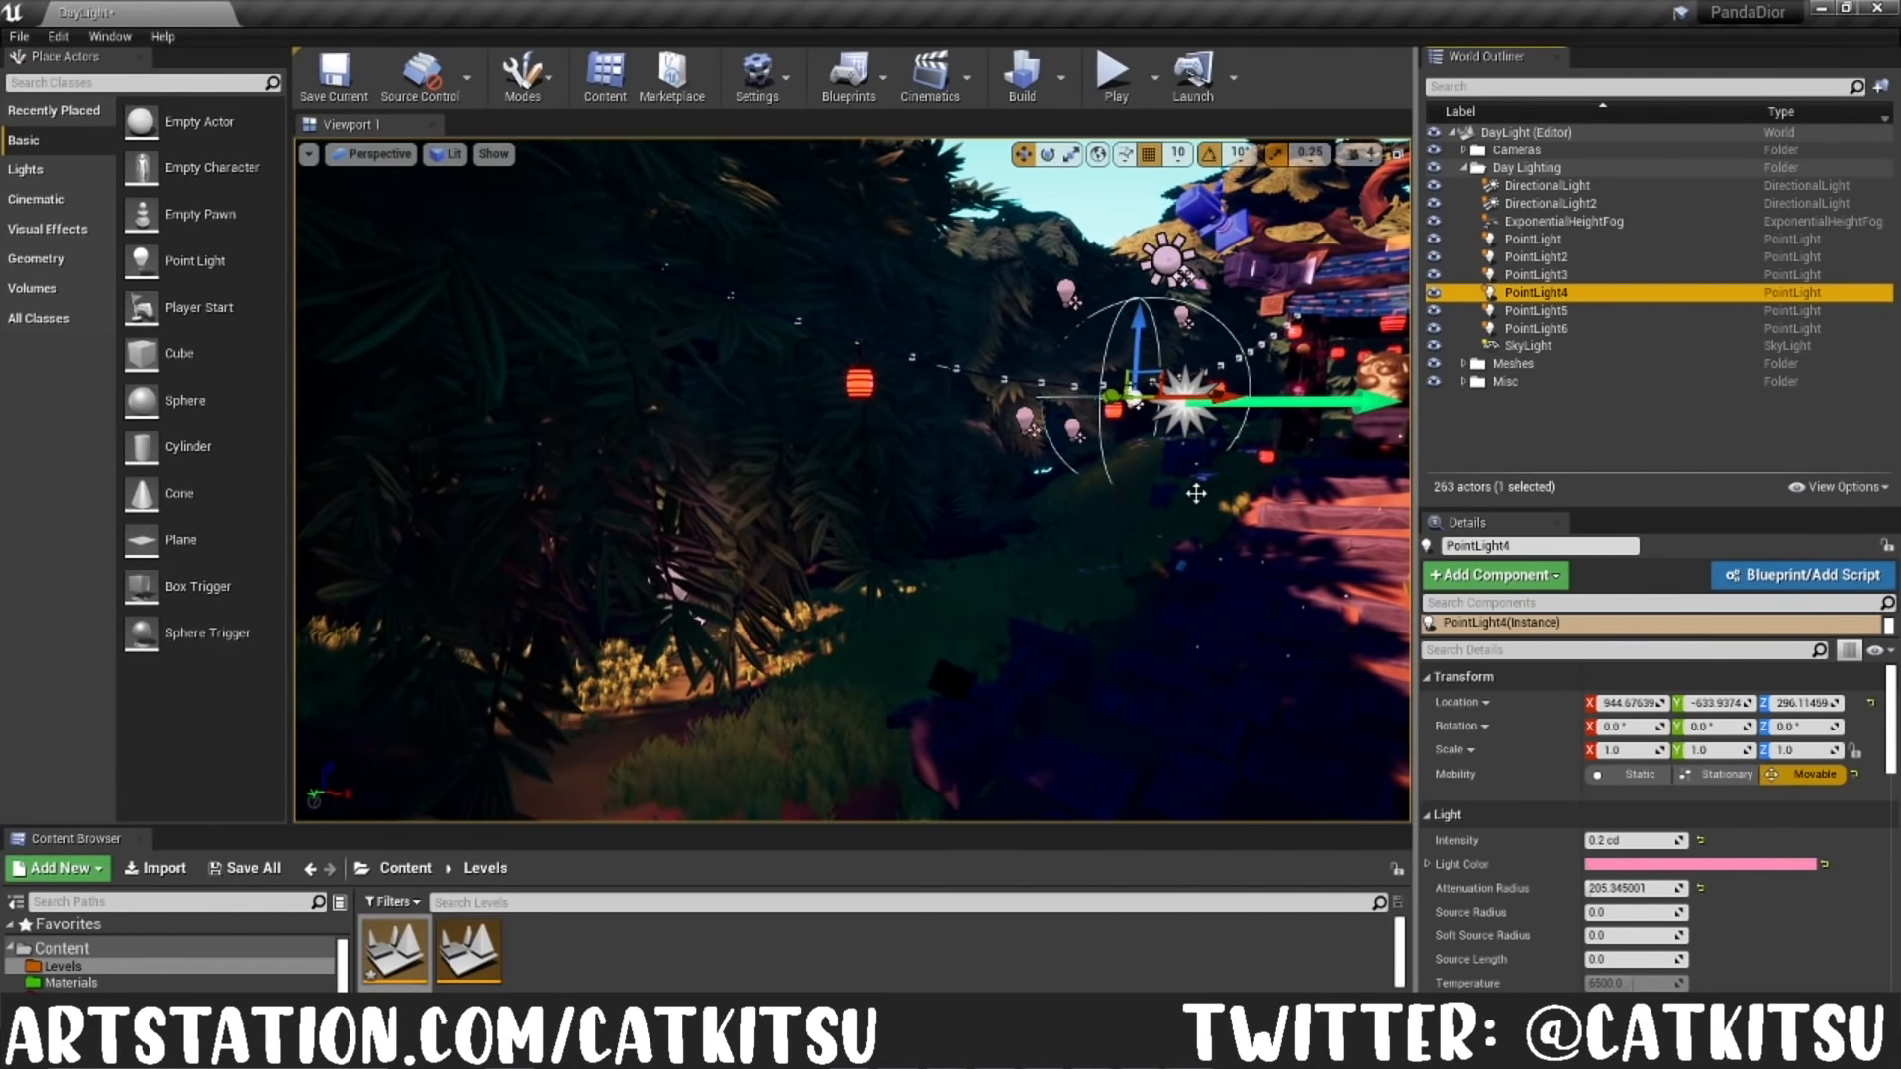
left_click(1538, 312)
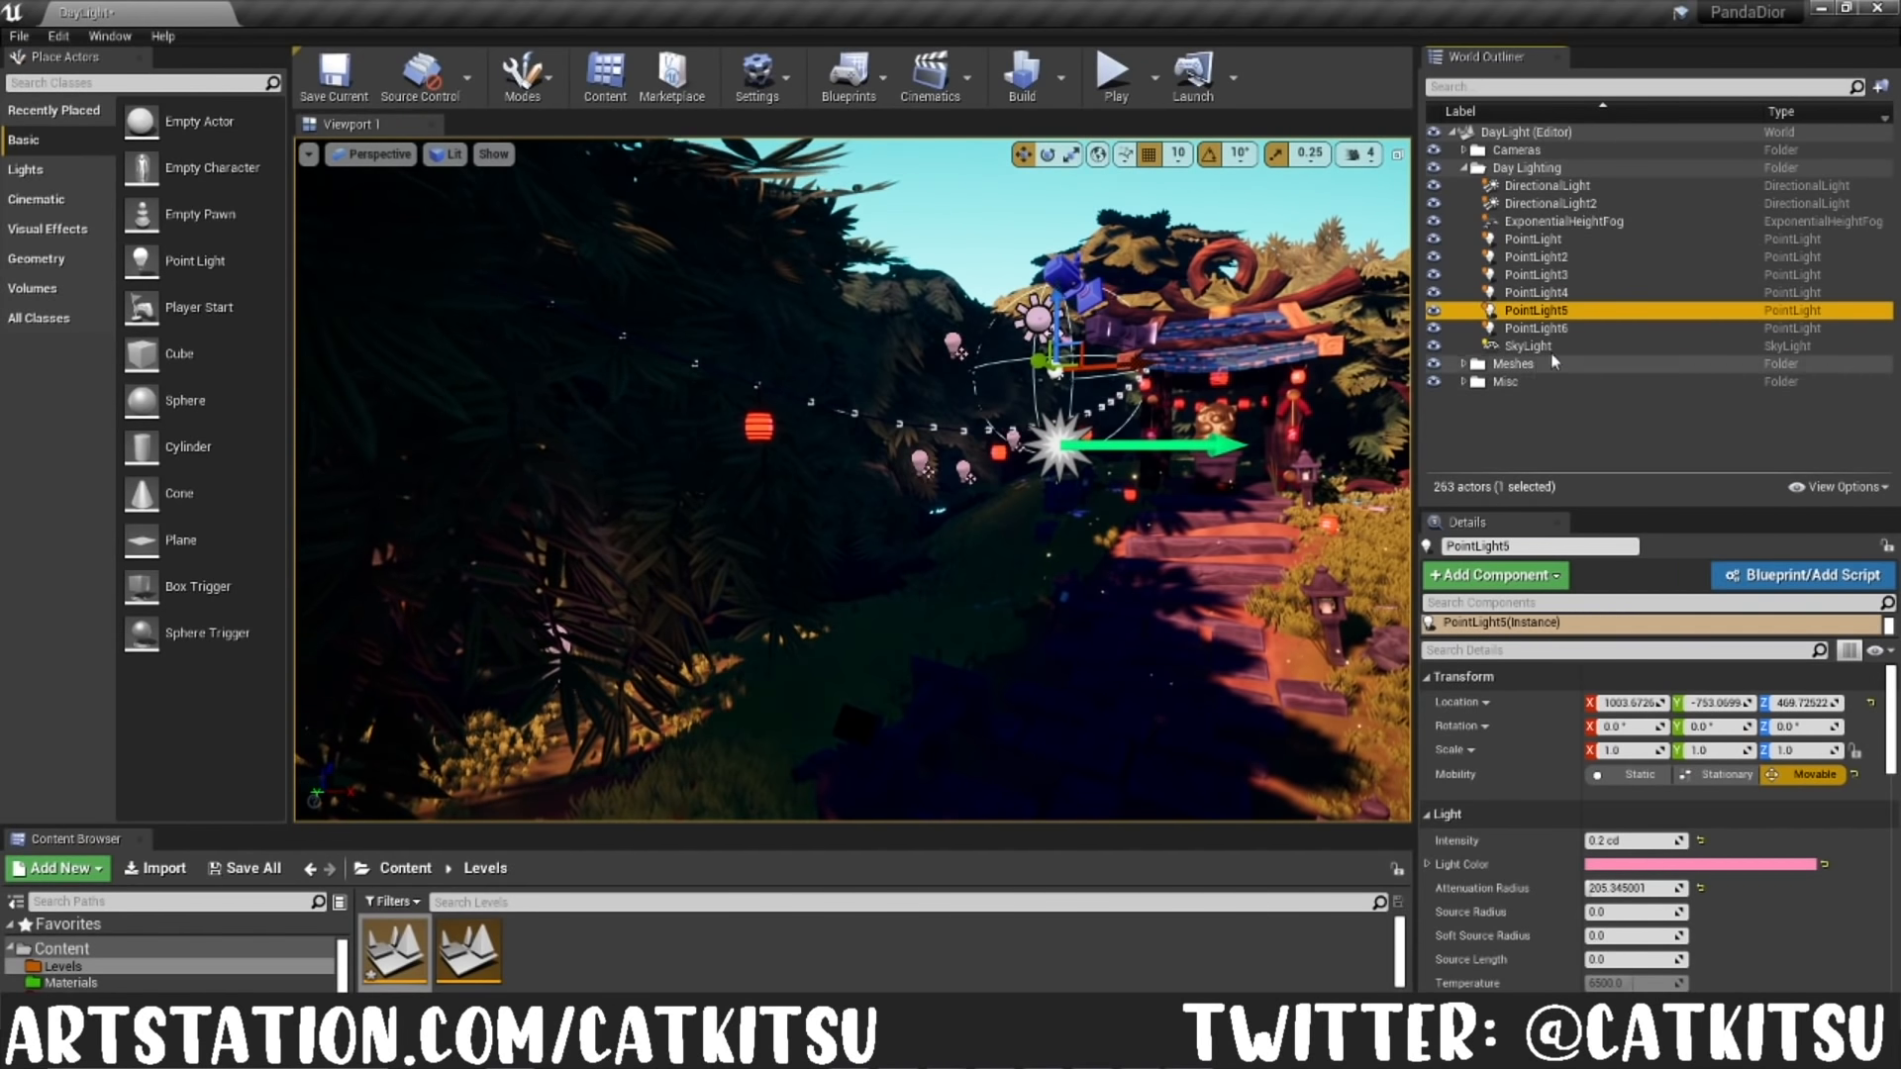
left_click(1537, 327)
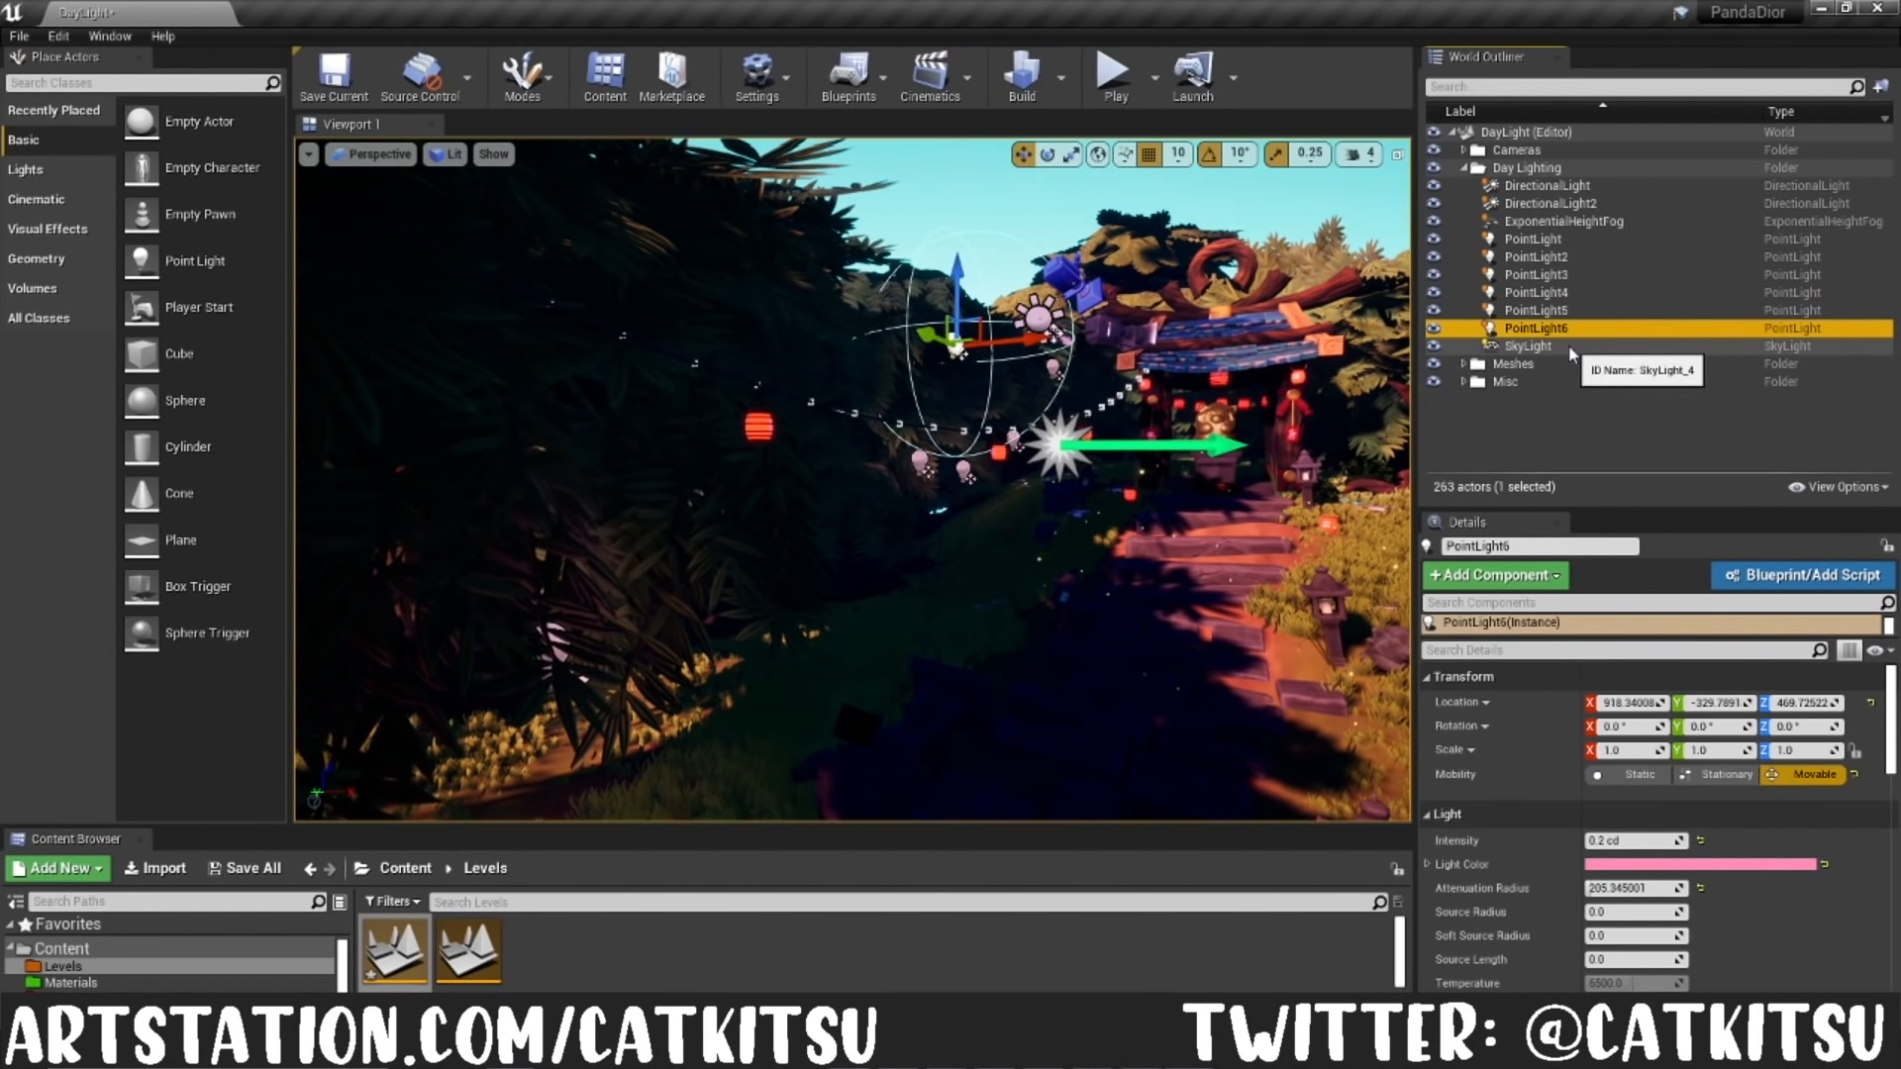
Step: Examine the settings of the day level's SkyLight and ExponentialHeightFog, and check the sky above the shrine path
left_click(1570, 347)
scroll(1690, 929, "down", 5)
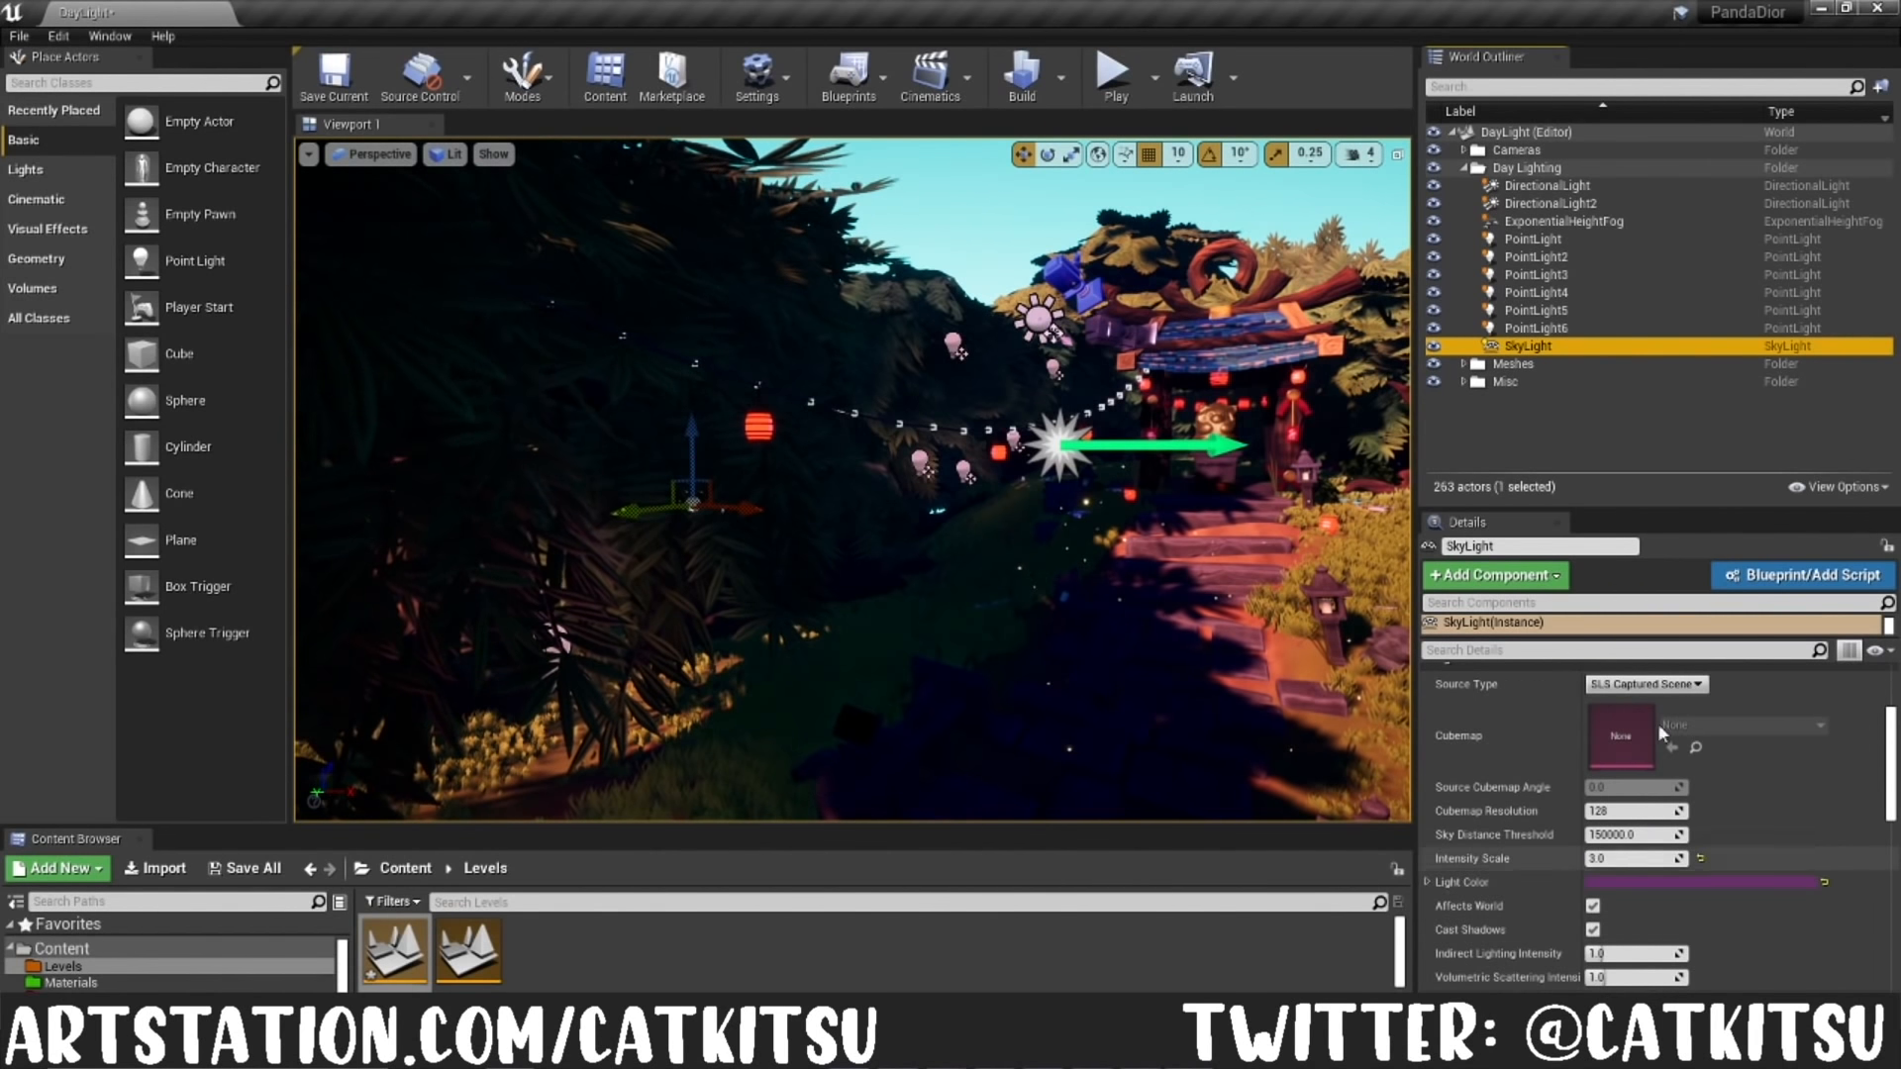
left_click(1543, 223)
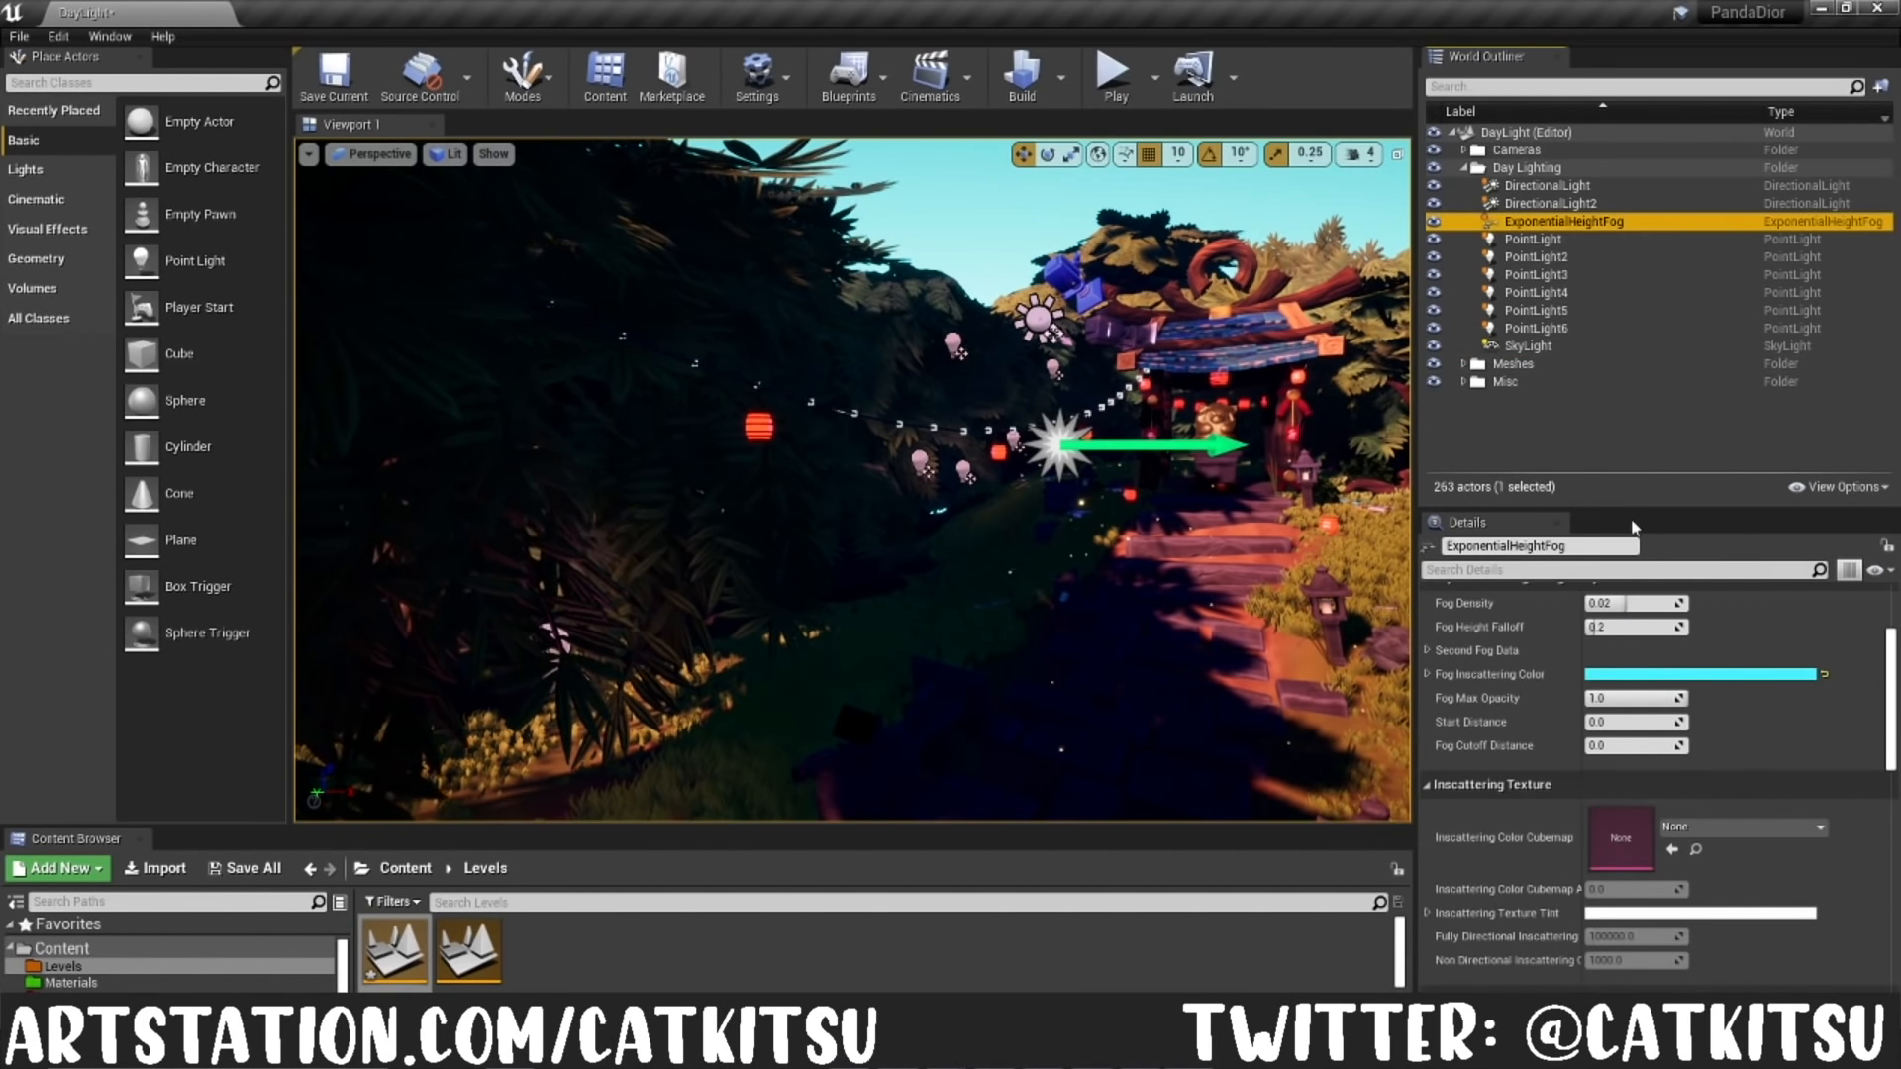
right_click_drag(1258, 495, 1357, 477)
key("s")
key("e")
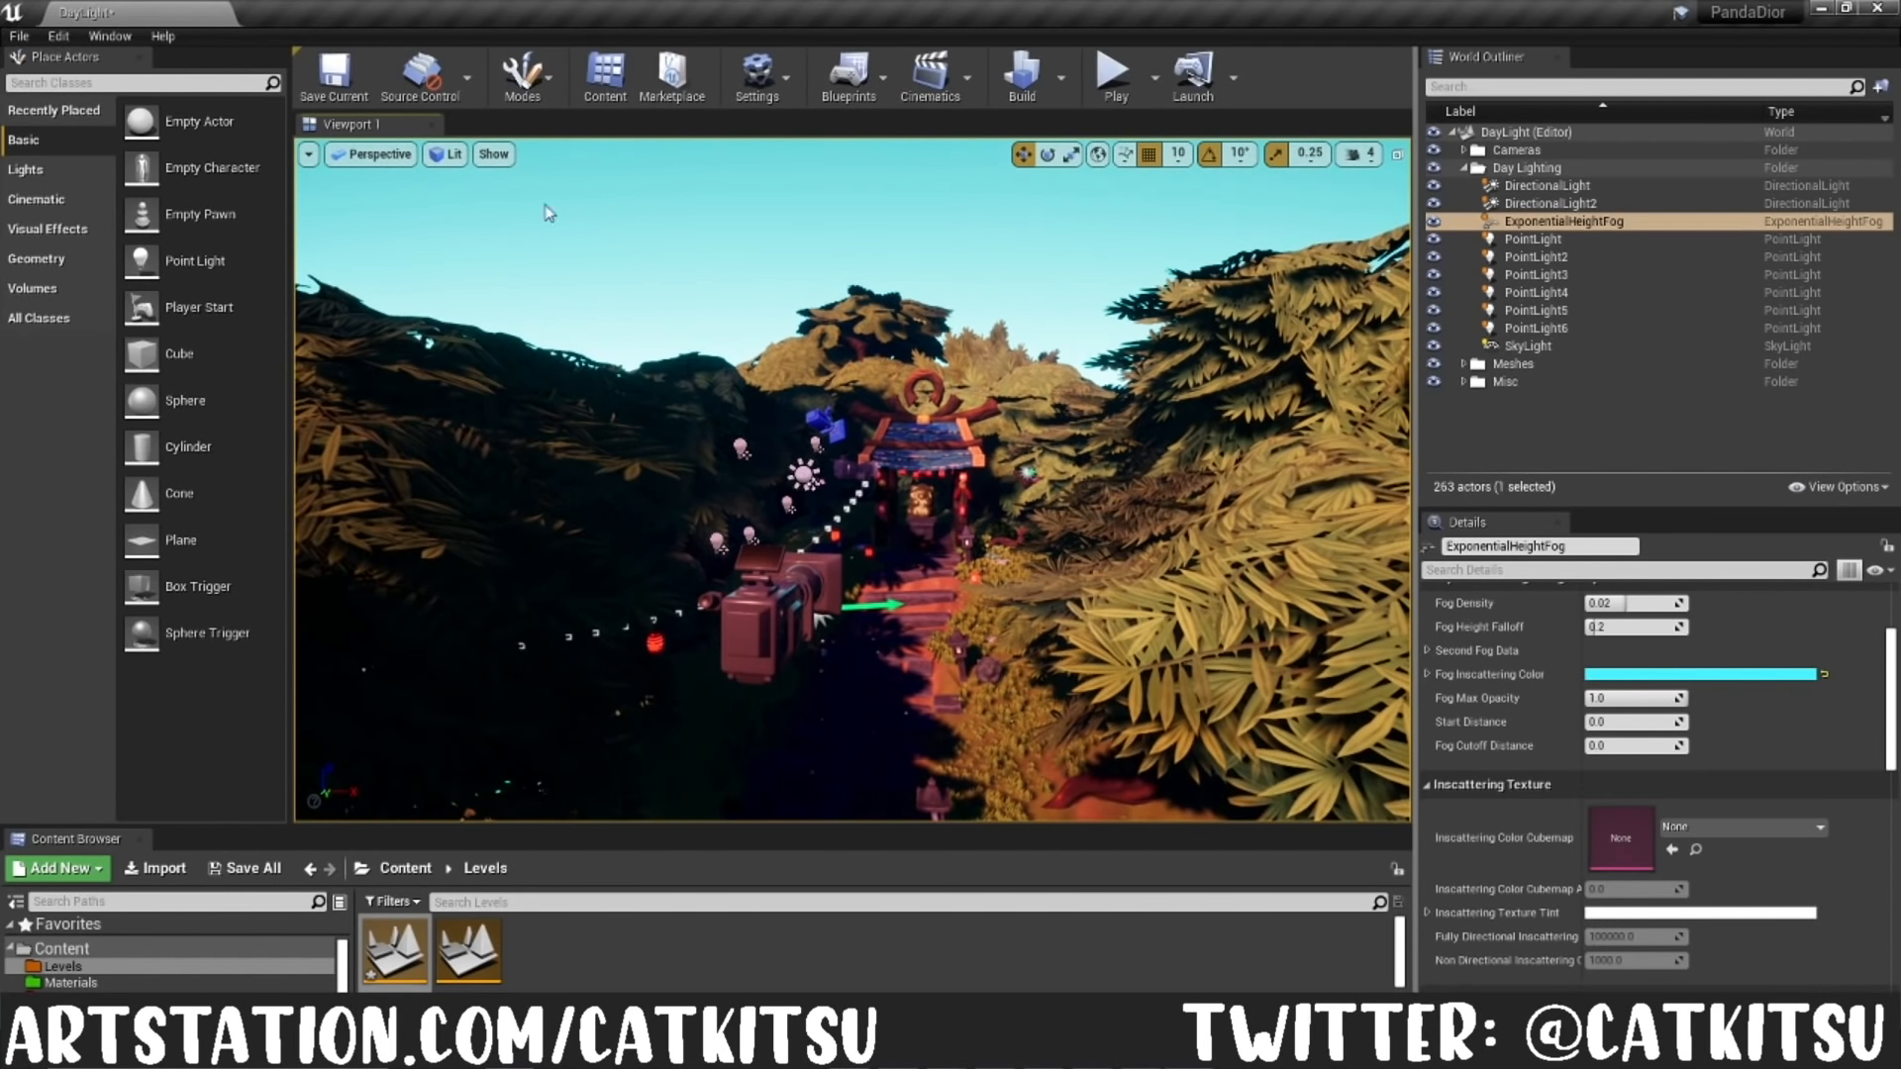
Step: View the day scene through the MainShot camera in game view, with nothing selected and the editor icons hidden
left_click(381, 153)
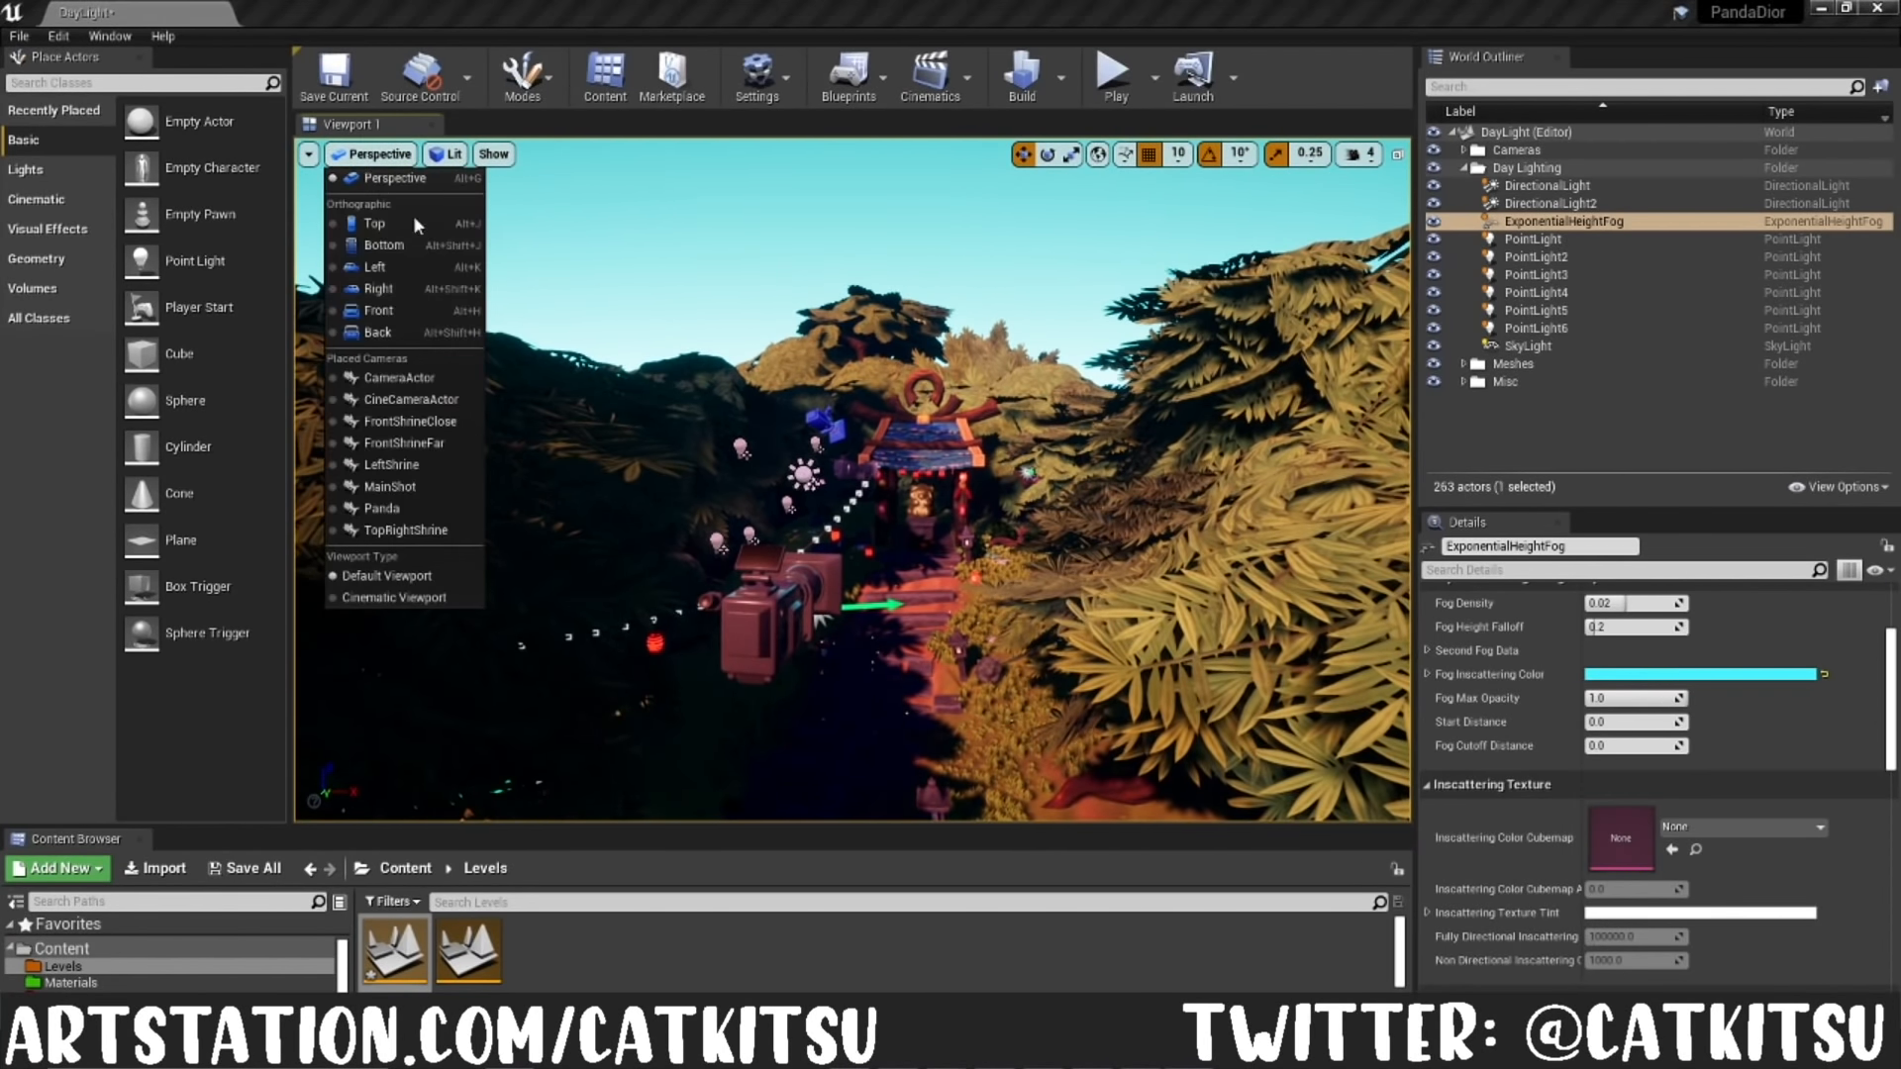
left_click(392, 486)
left_click(828, 227)
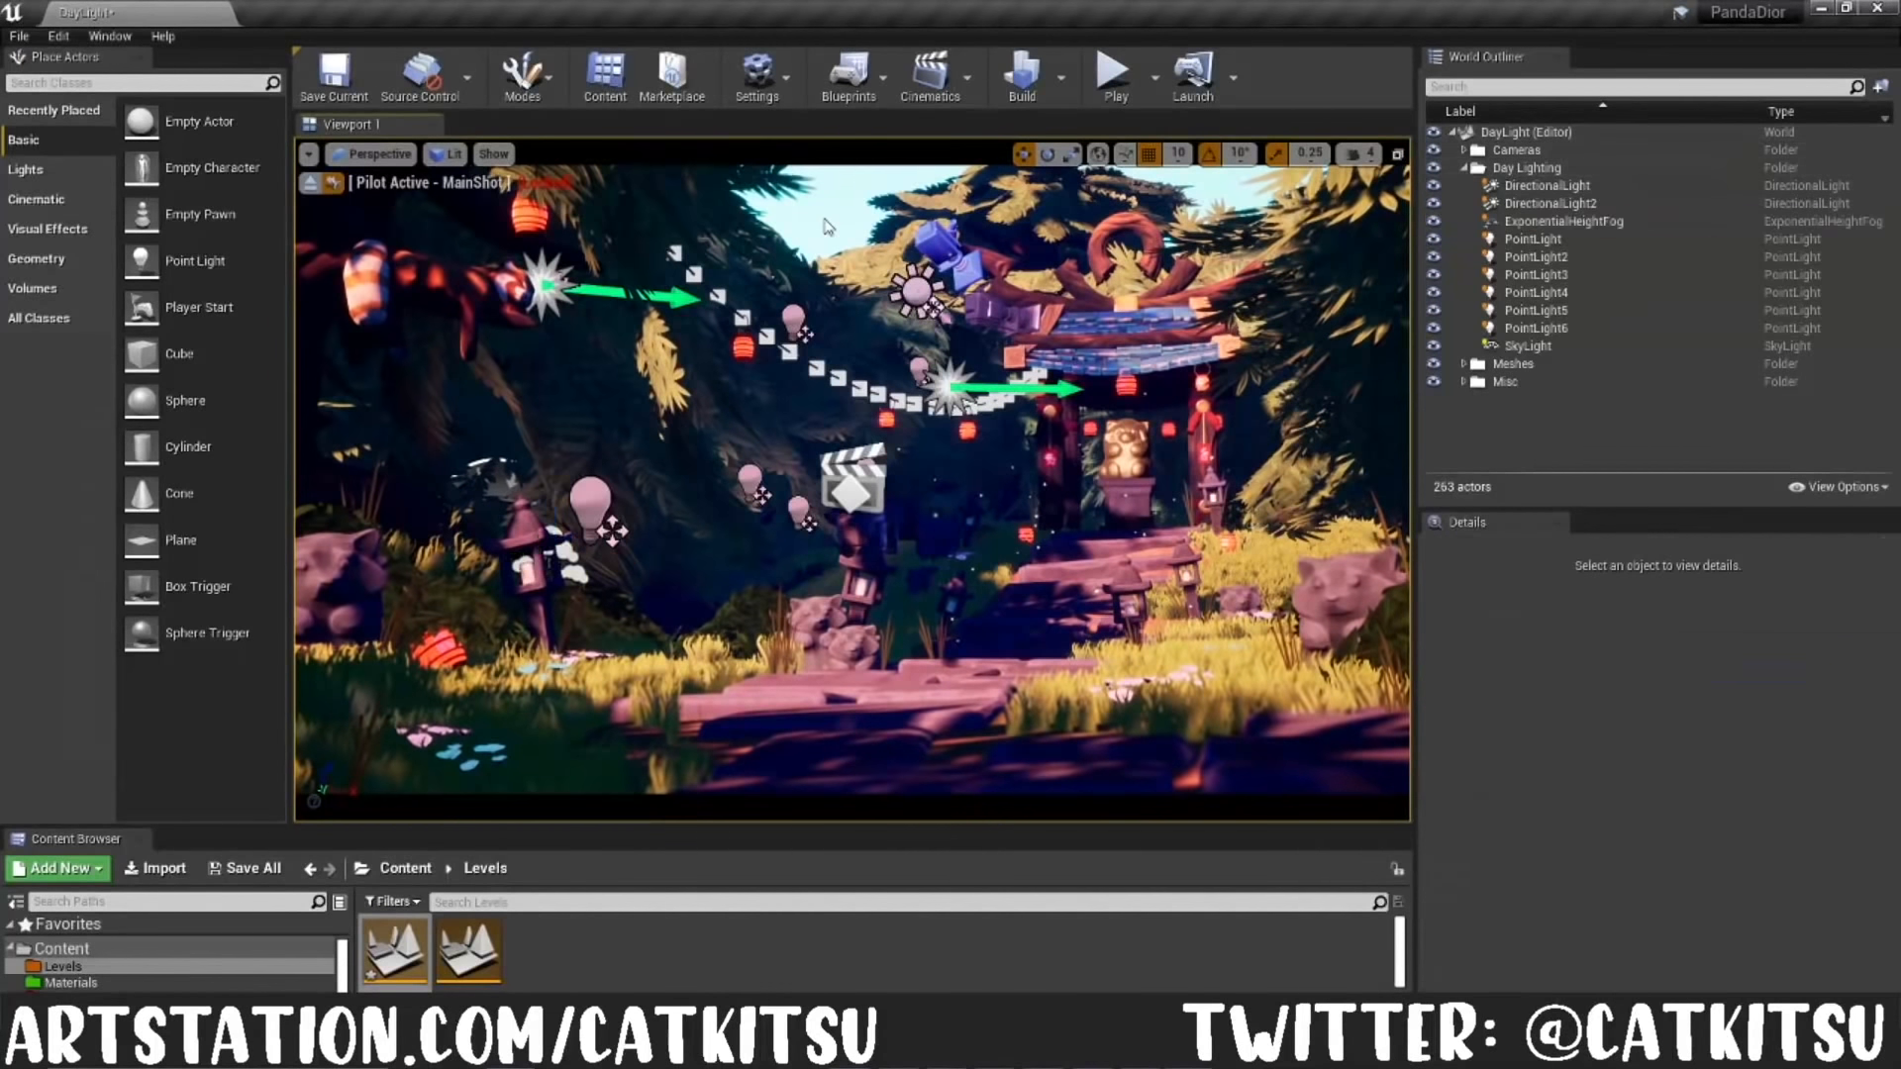
key("g")
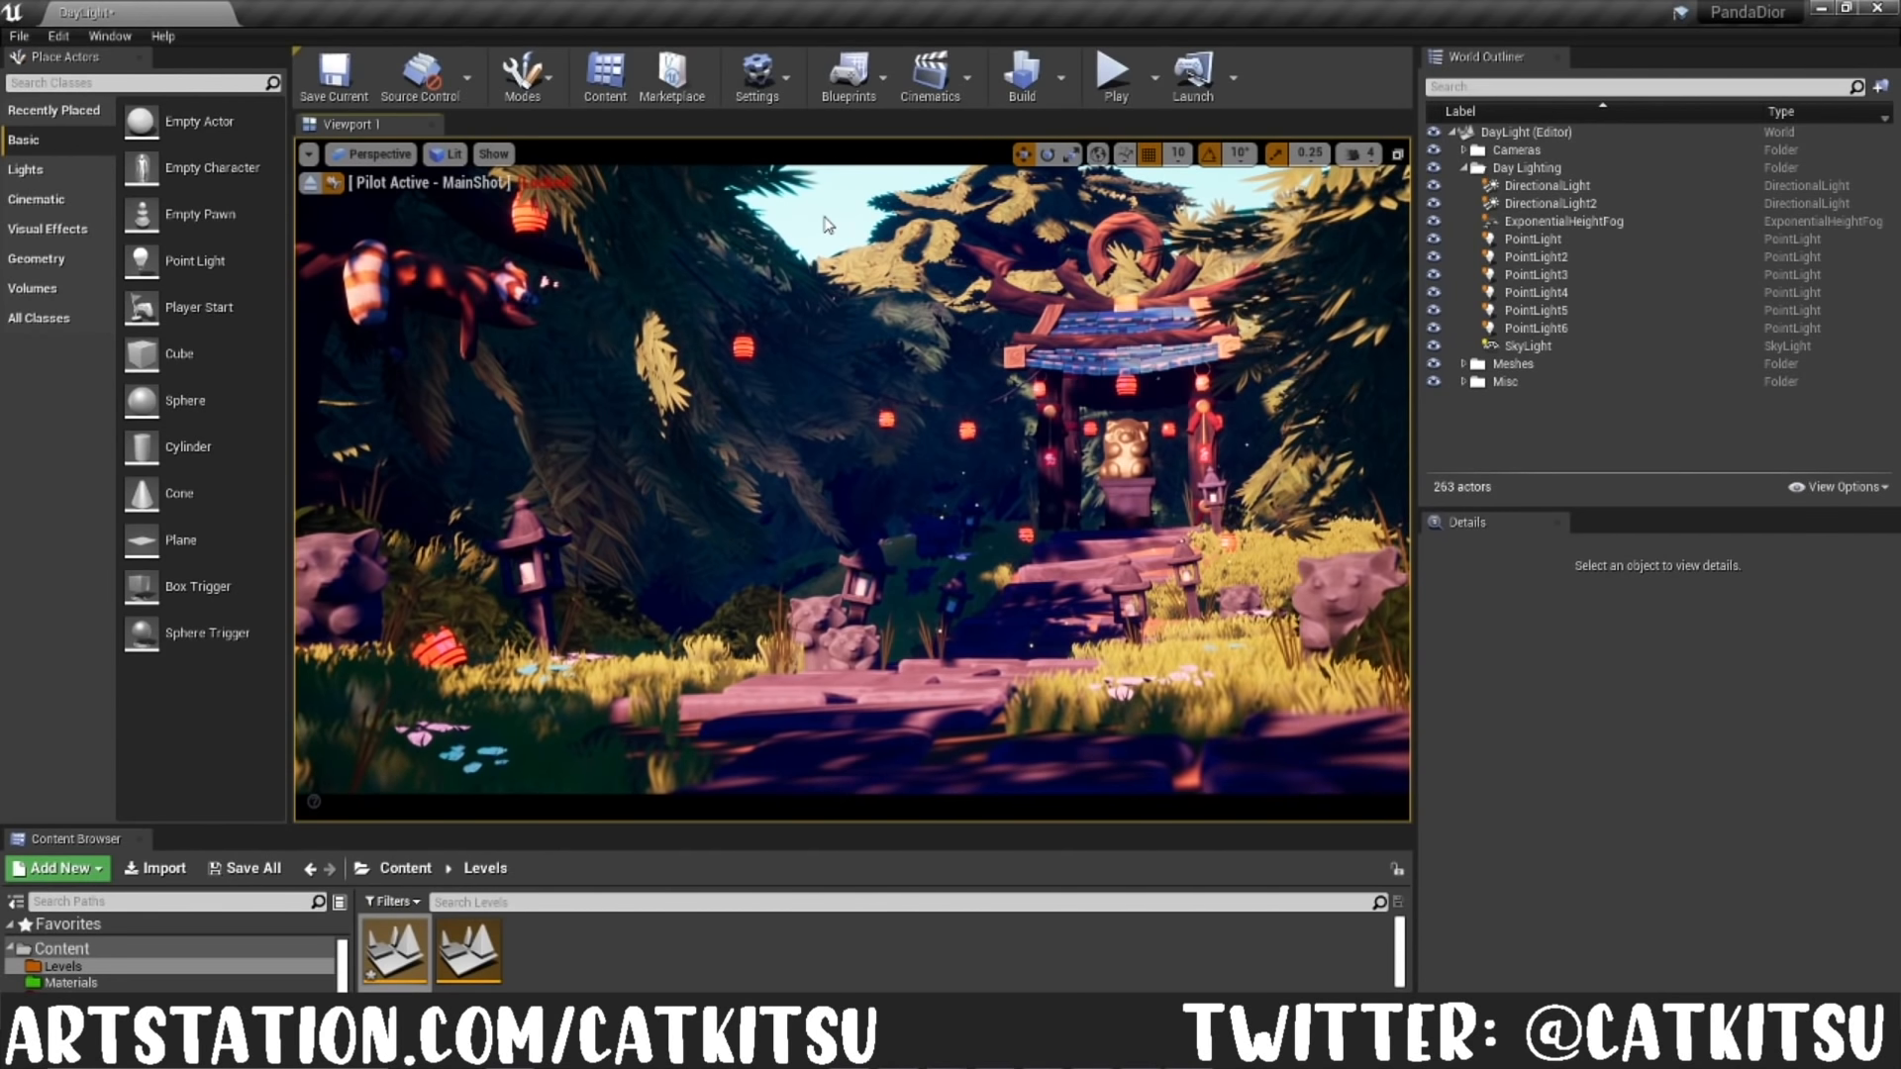
Step: Open the NightLight level, saving the pending changes to the DayLight level
double_click(461, 950)
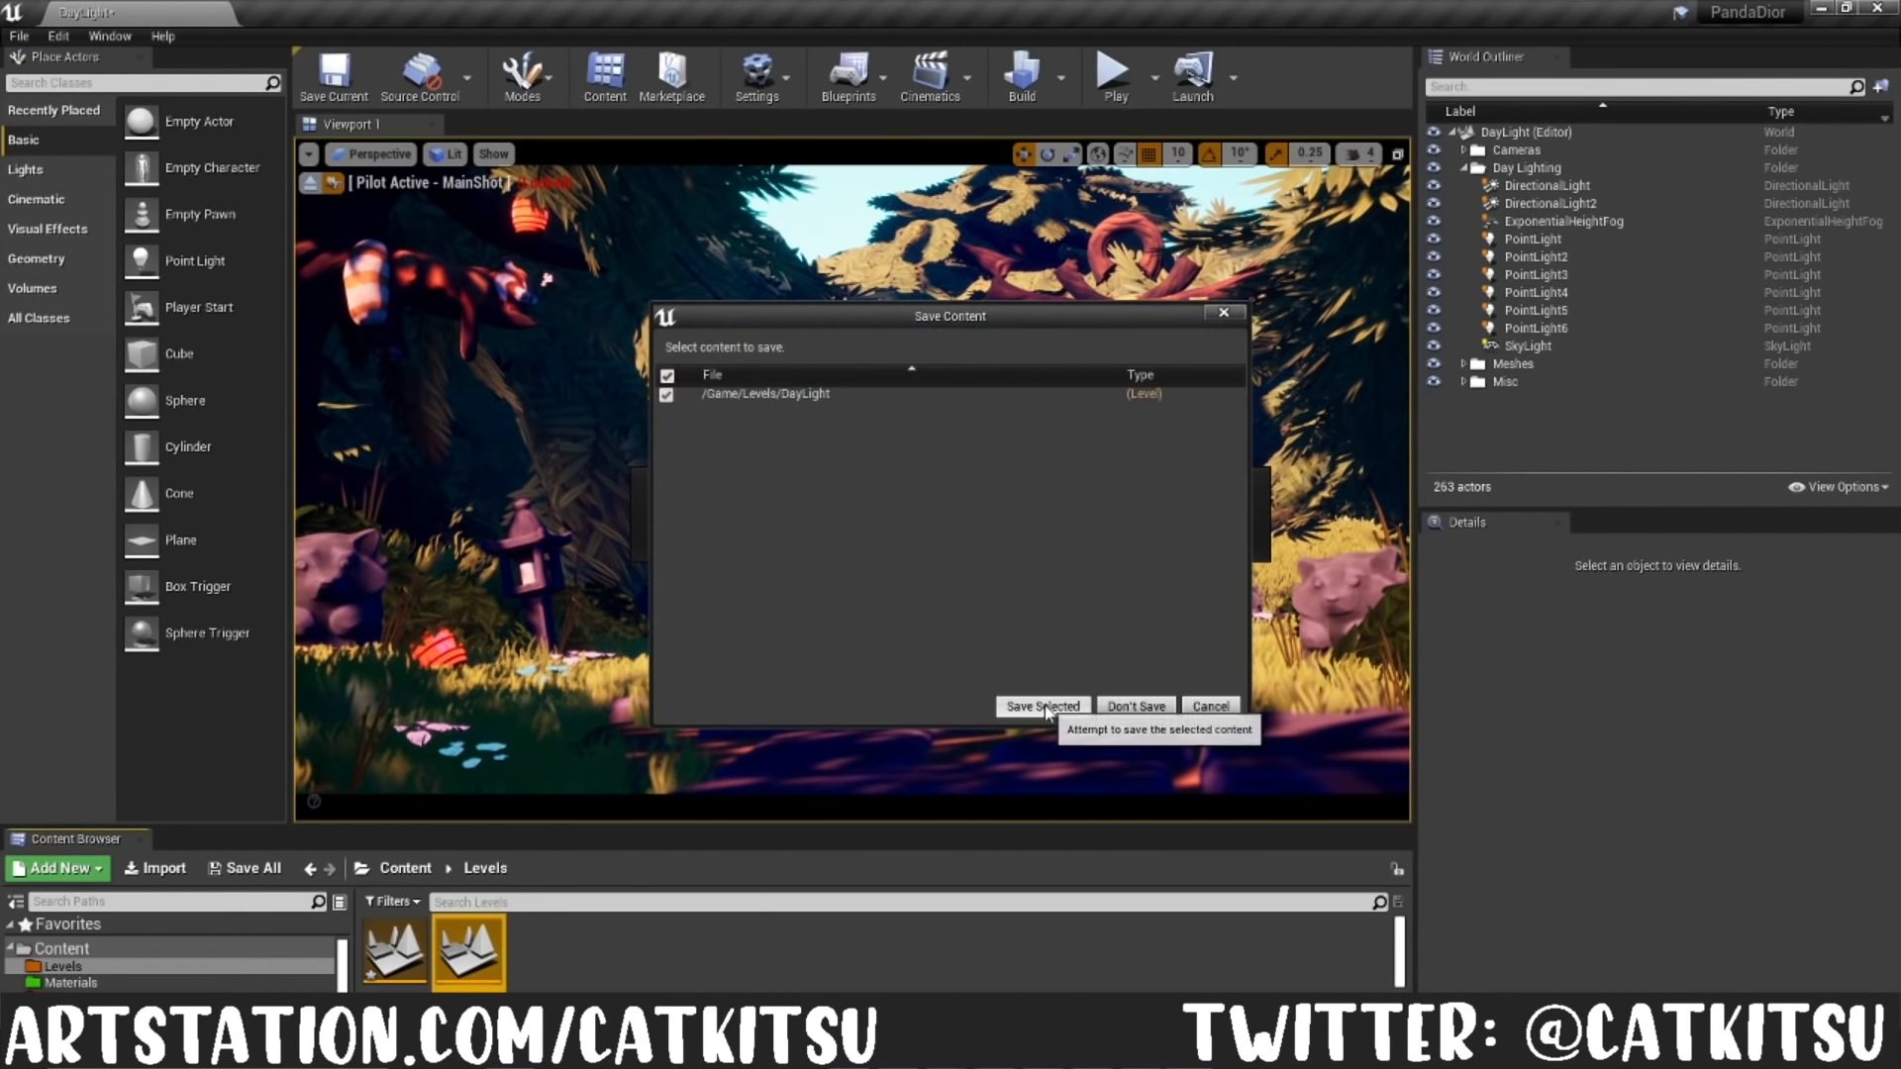
left_click(1042, 706)
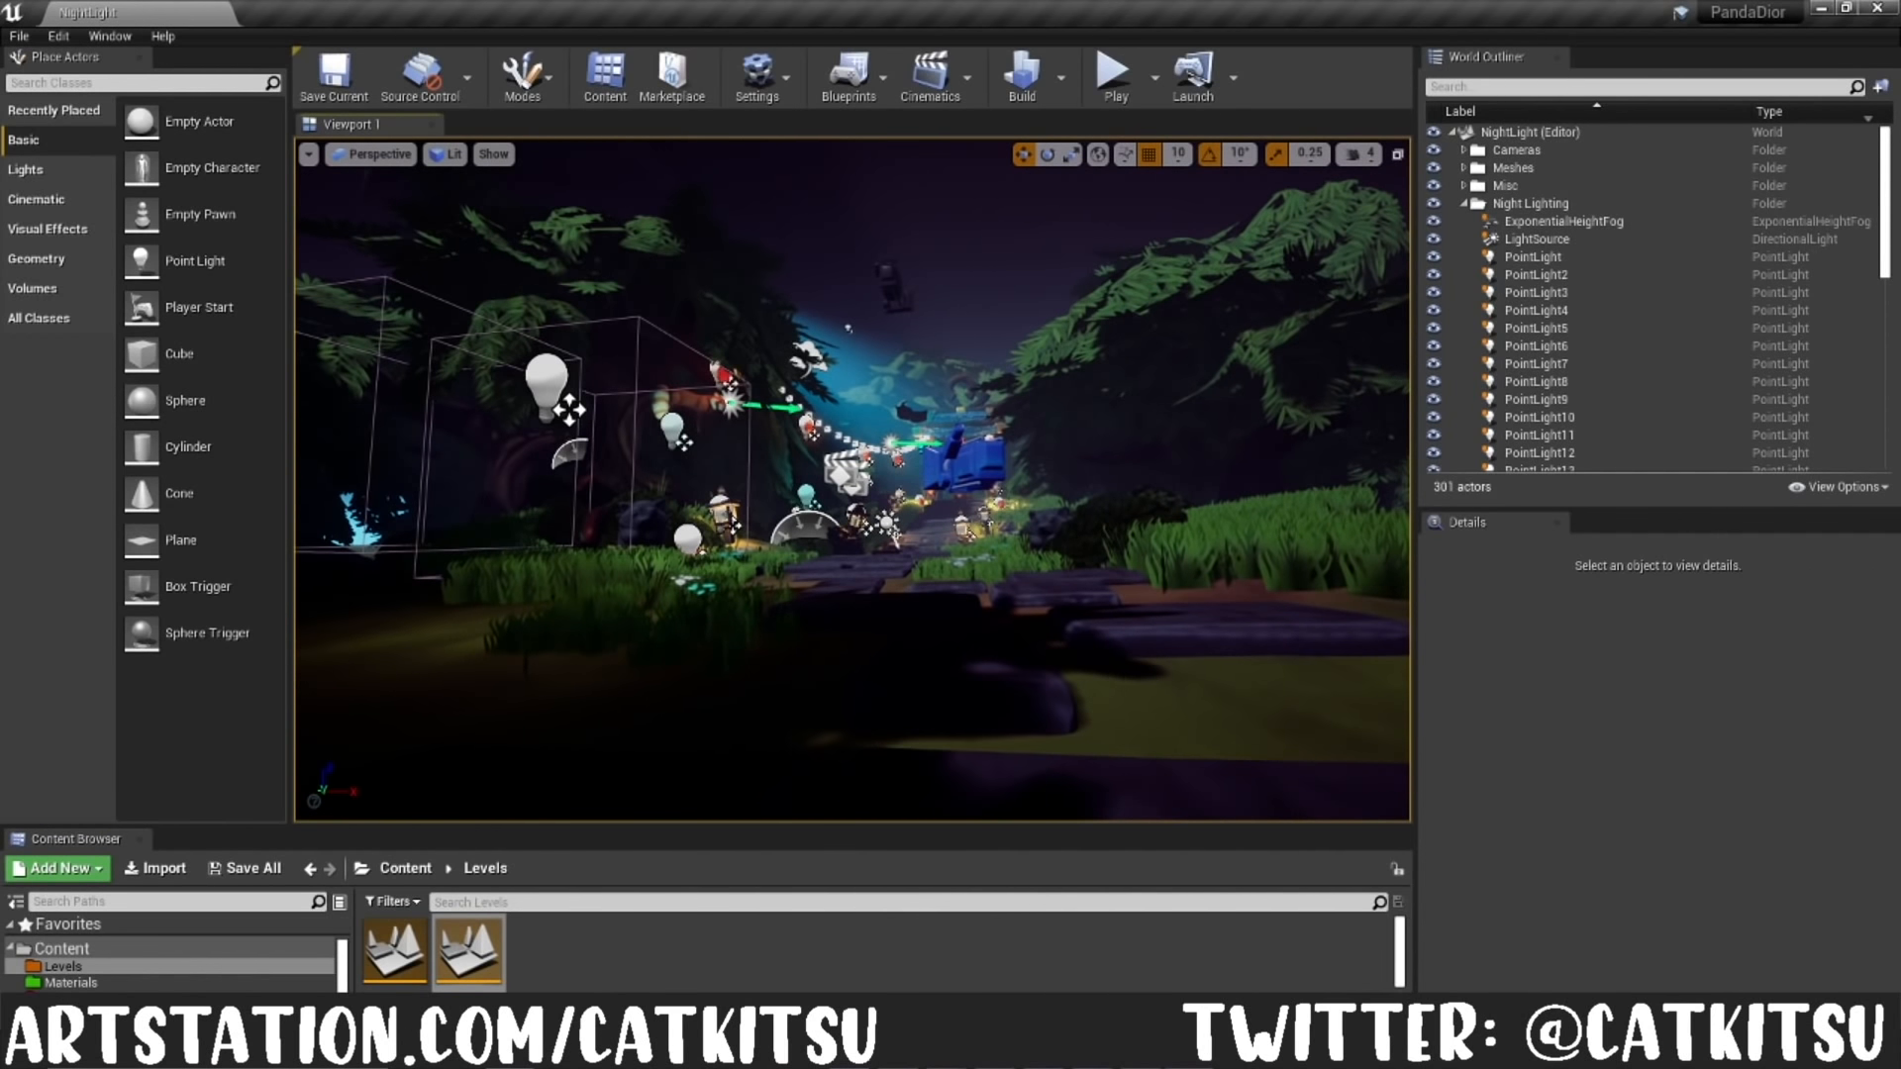
mouse_move(1016, 503)
right_mouse_down()
mouse_move(1015, 475)
mouse_move(1016, 503)
right_mouse_up()
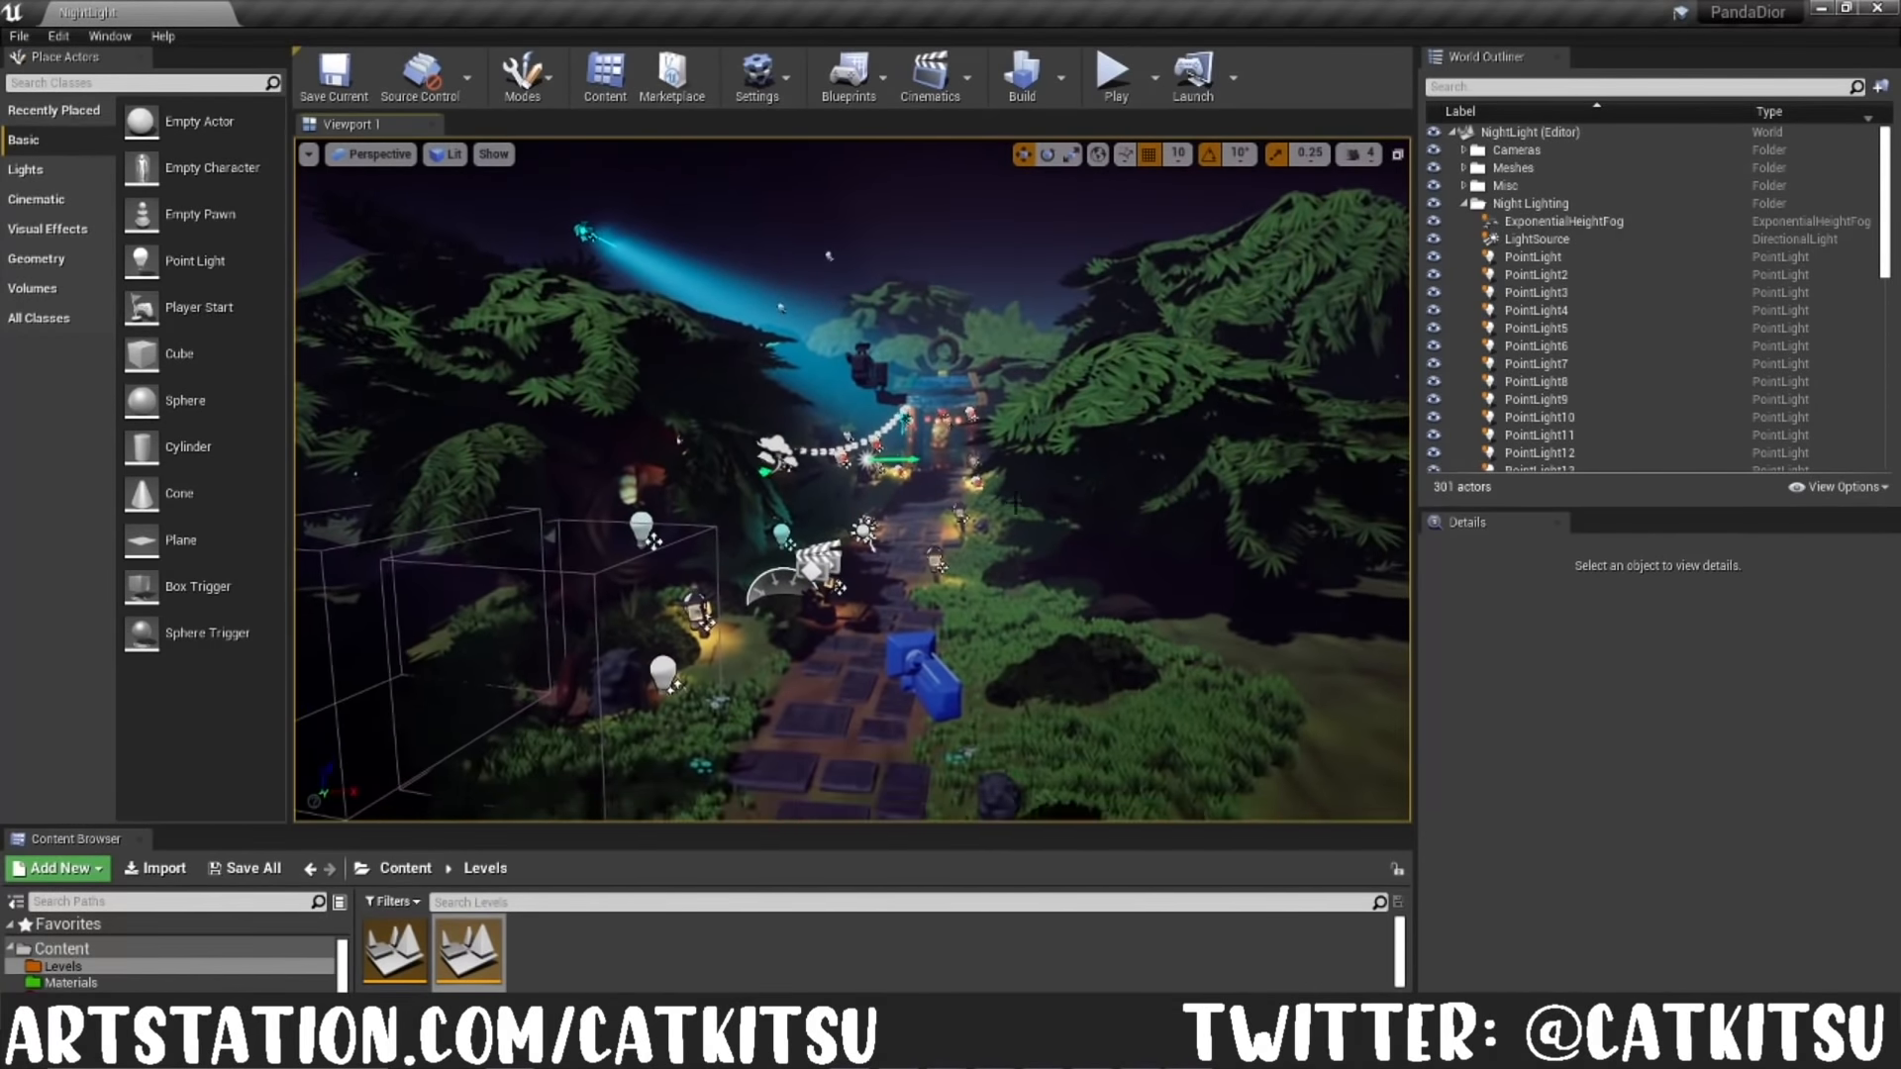
Step: Examine the ExponentialHeightFog and LightSource settings in the Night Lighting folder
left_click(1544, 222)
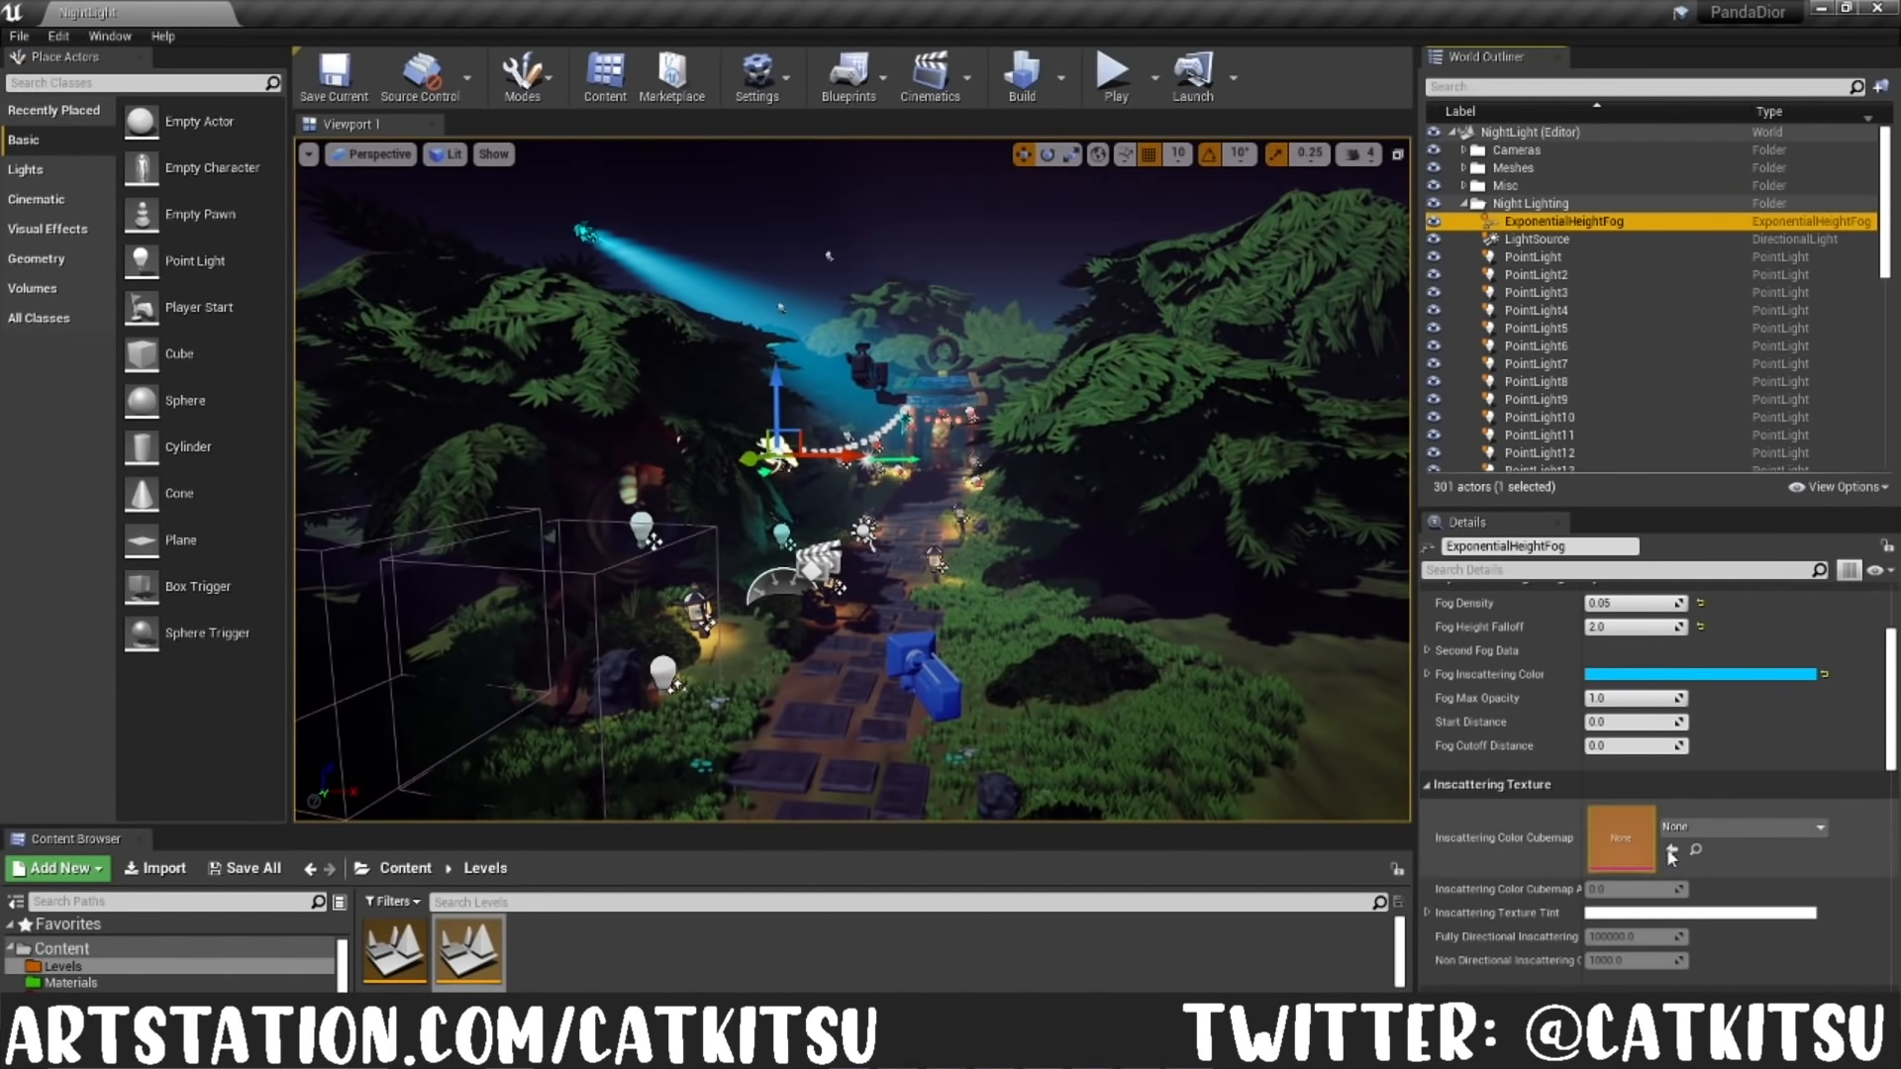
scroll(1673, 839, "up", 2)
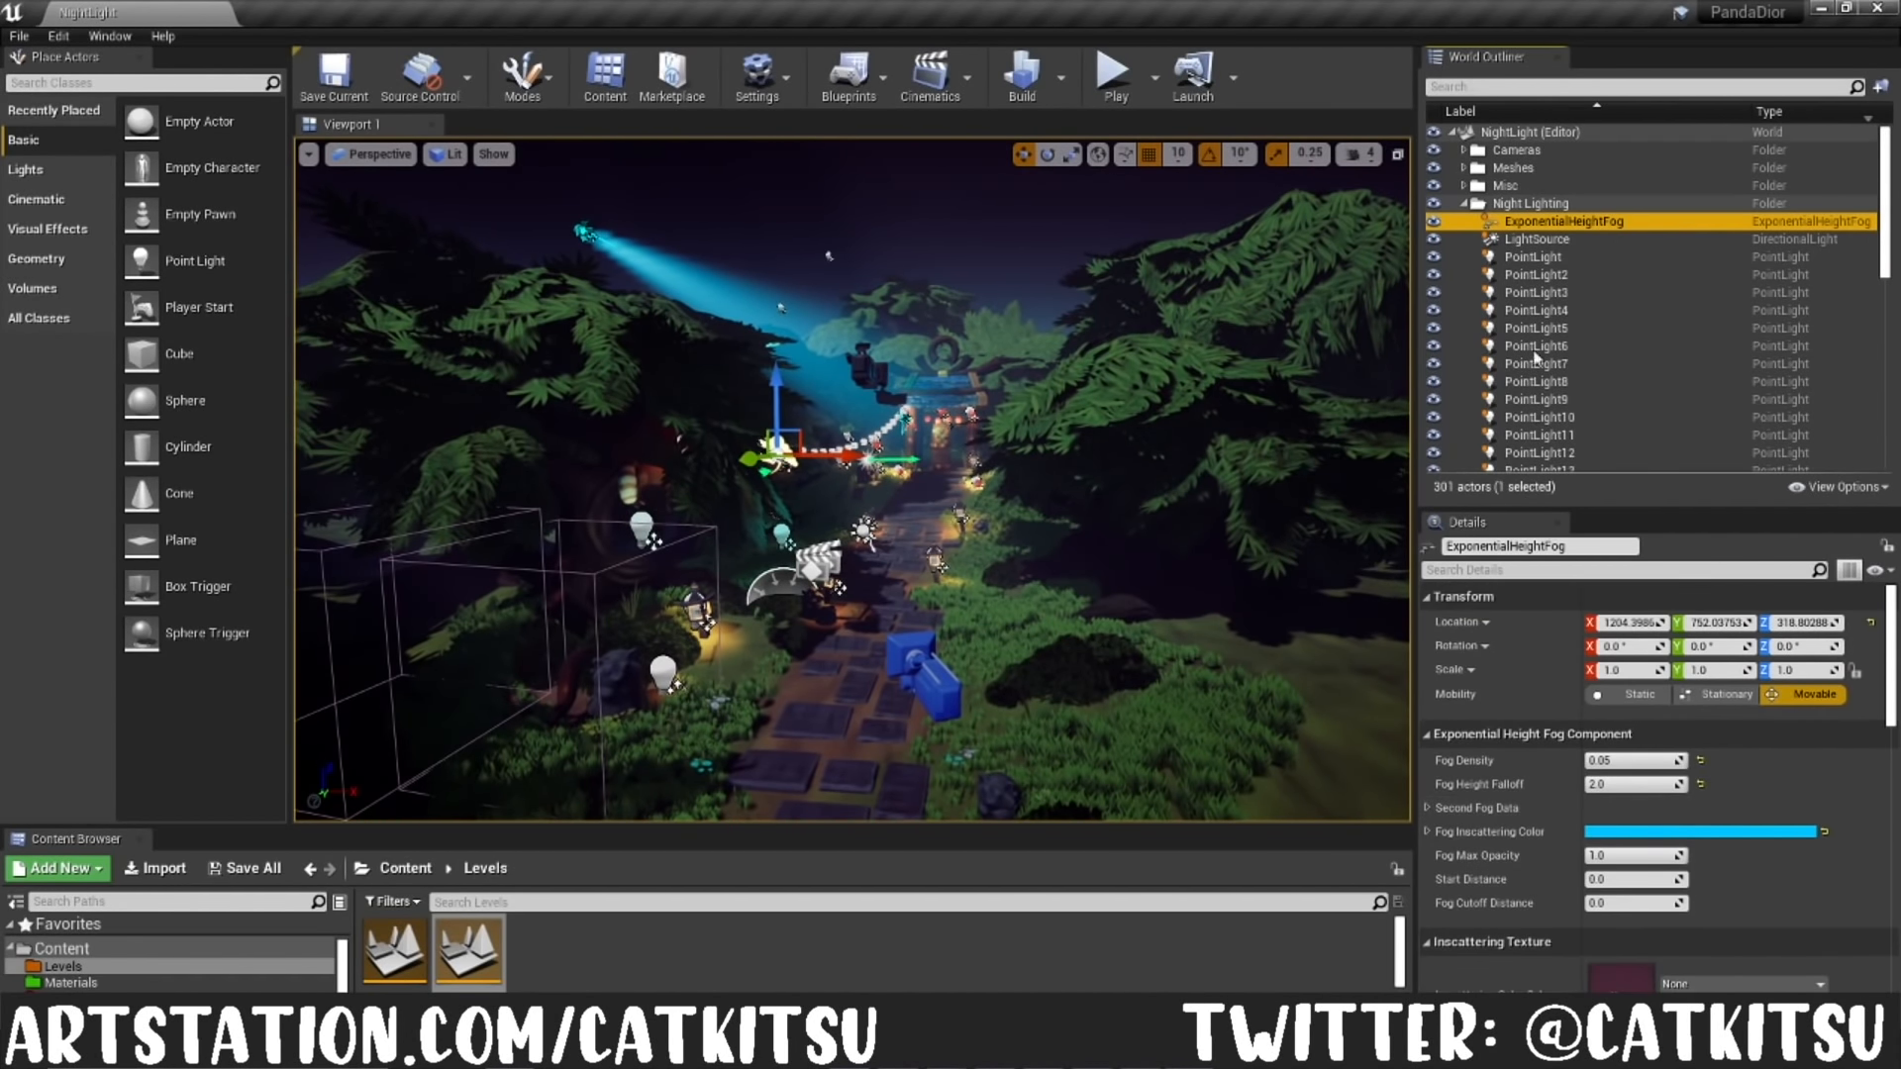
left_click(1515, 238)
right_click_drag(1228, 480, 1121, 470)
Step: Inspect the SpotLight4 moonbeam and the SpotLight at the shrine, checking their cones and light settings
scroll(1700, 309, "down", 8)
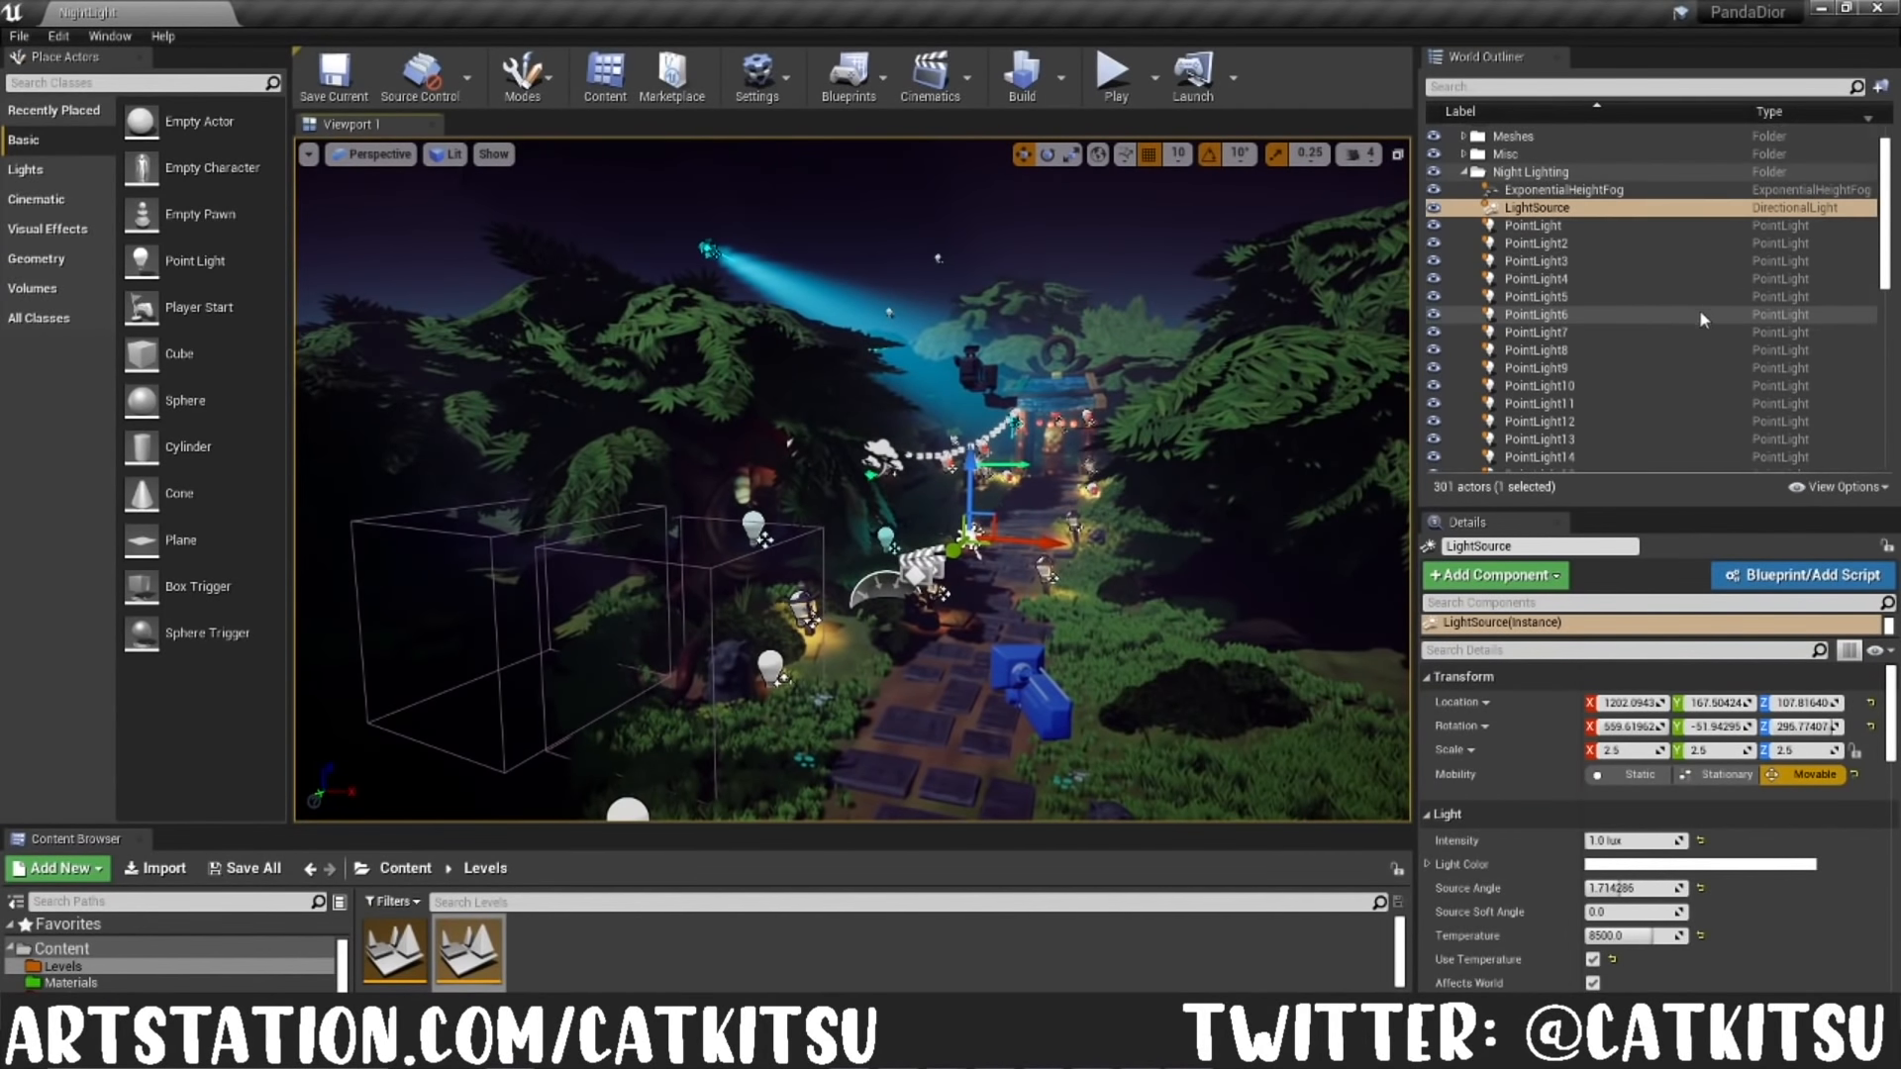
scroll(1642, 343, "down", 3)
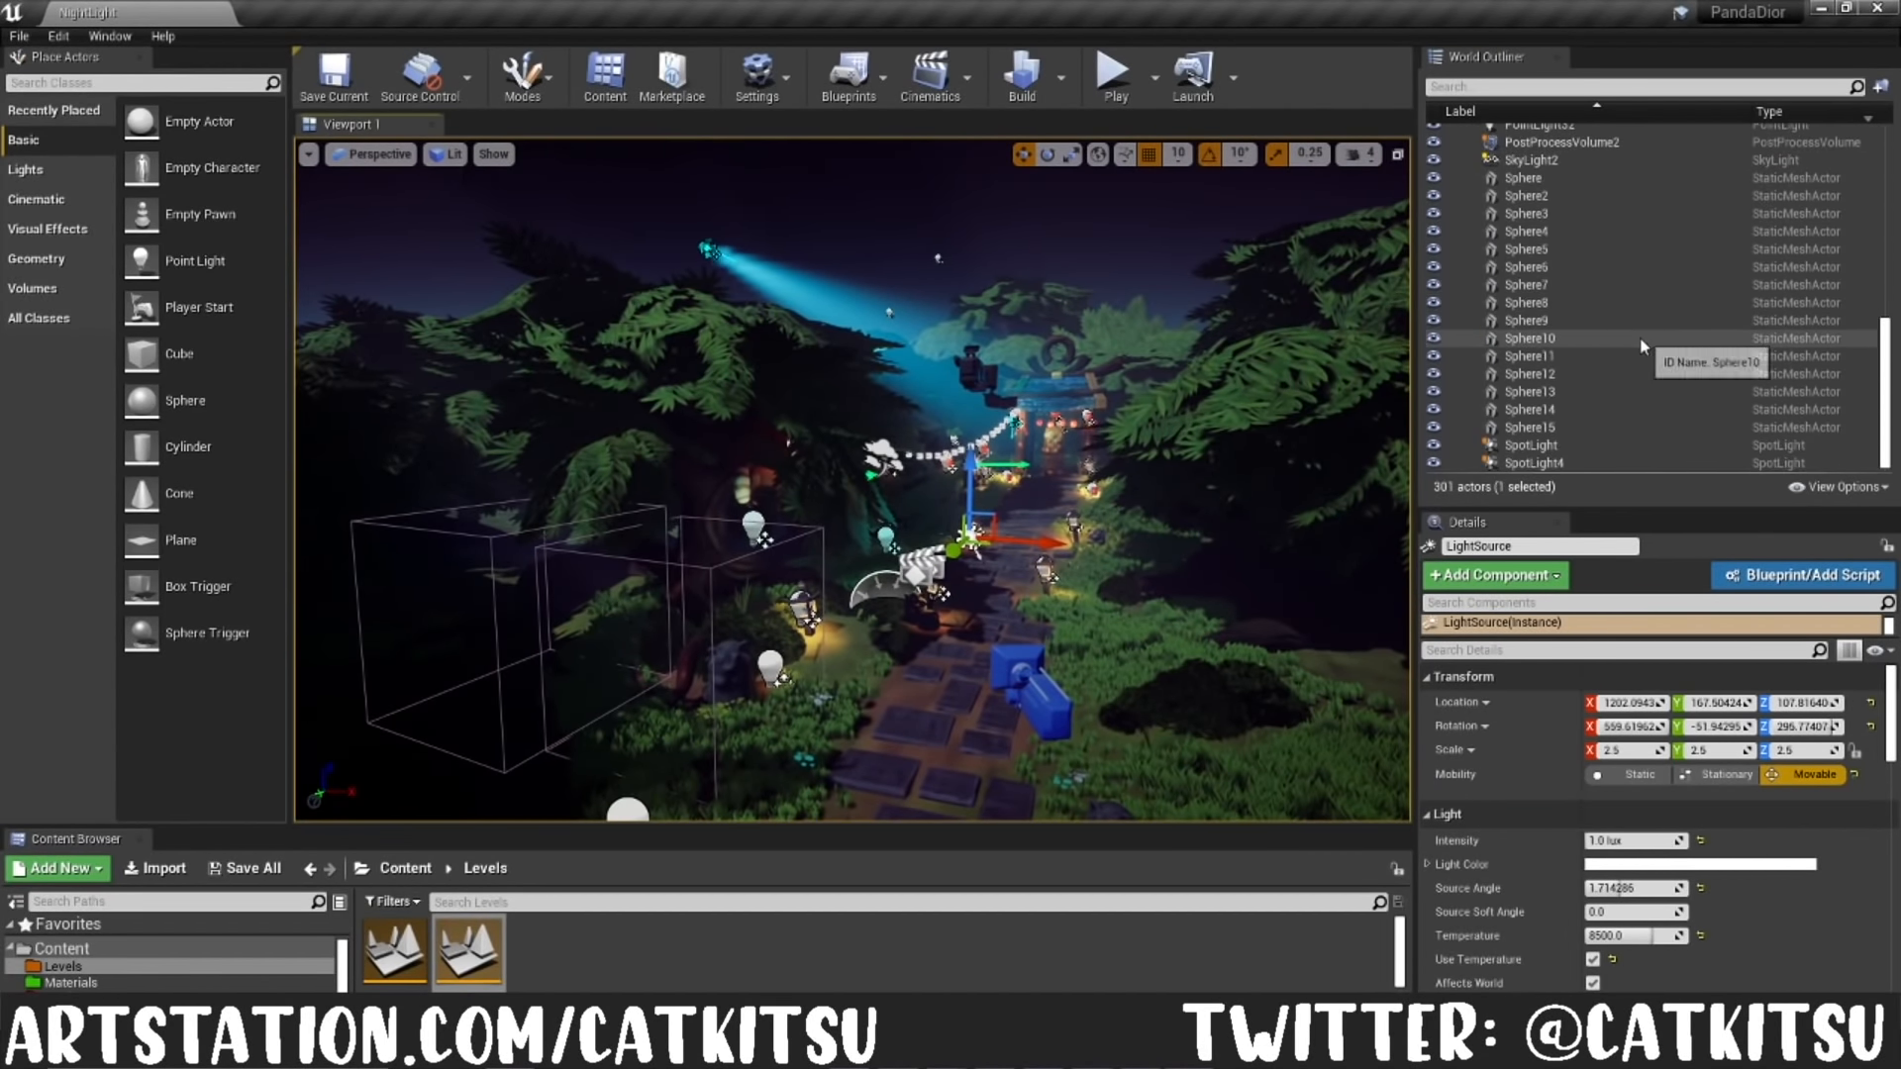
left_click(1544, 463)
key("f")
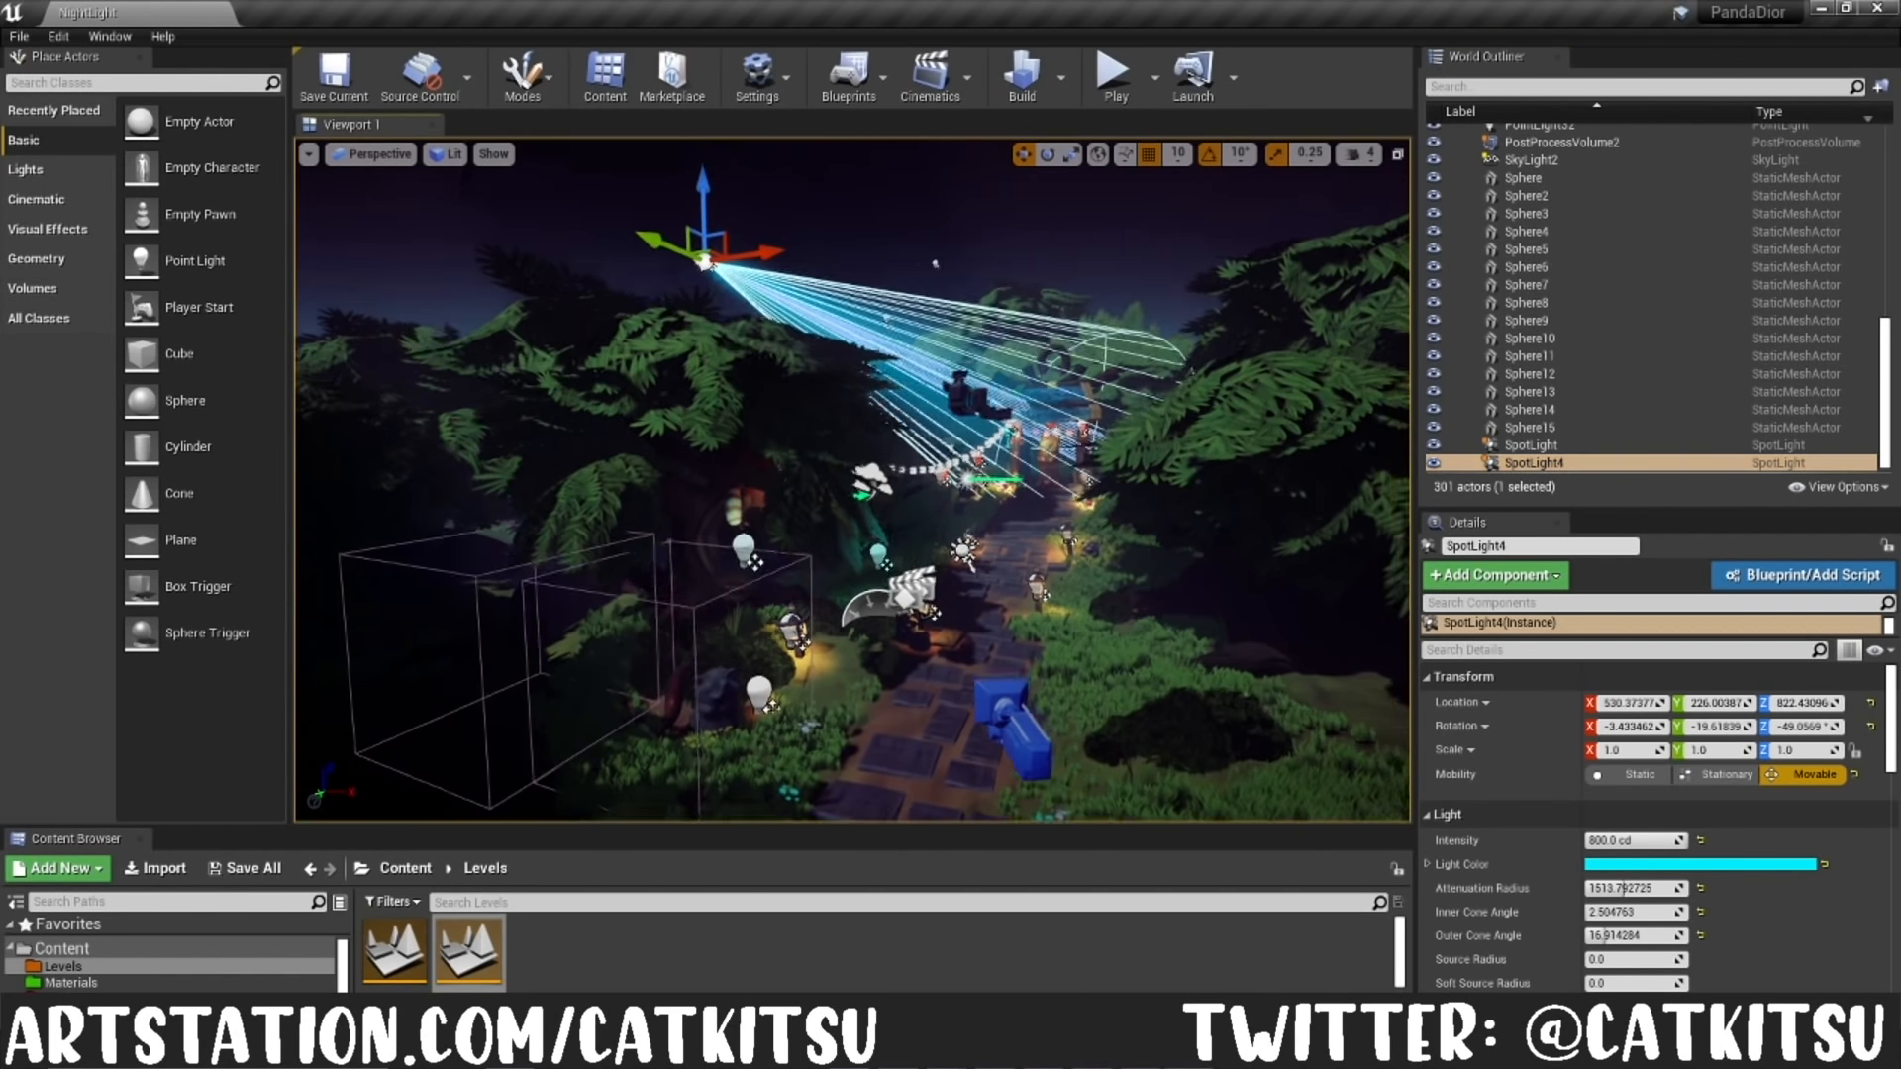
mouse_move(996, 510)
right_mouse_down()
mouse_move(876, 473)
mouse_move(990, 500)
right_mouse_up()
scroll(1635, 873, "down", 2)
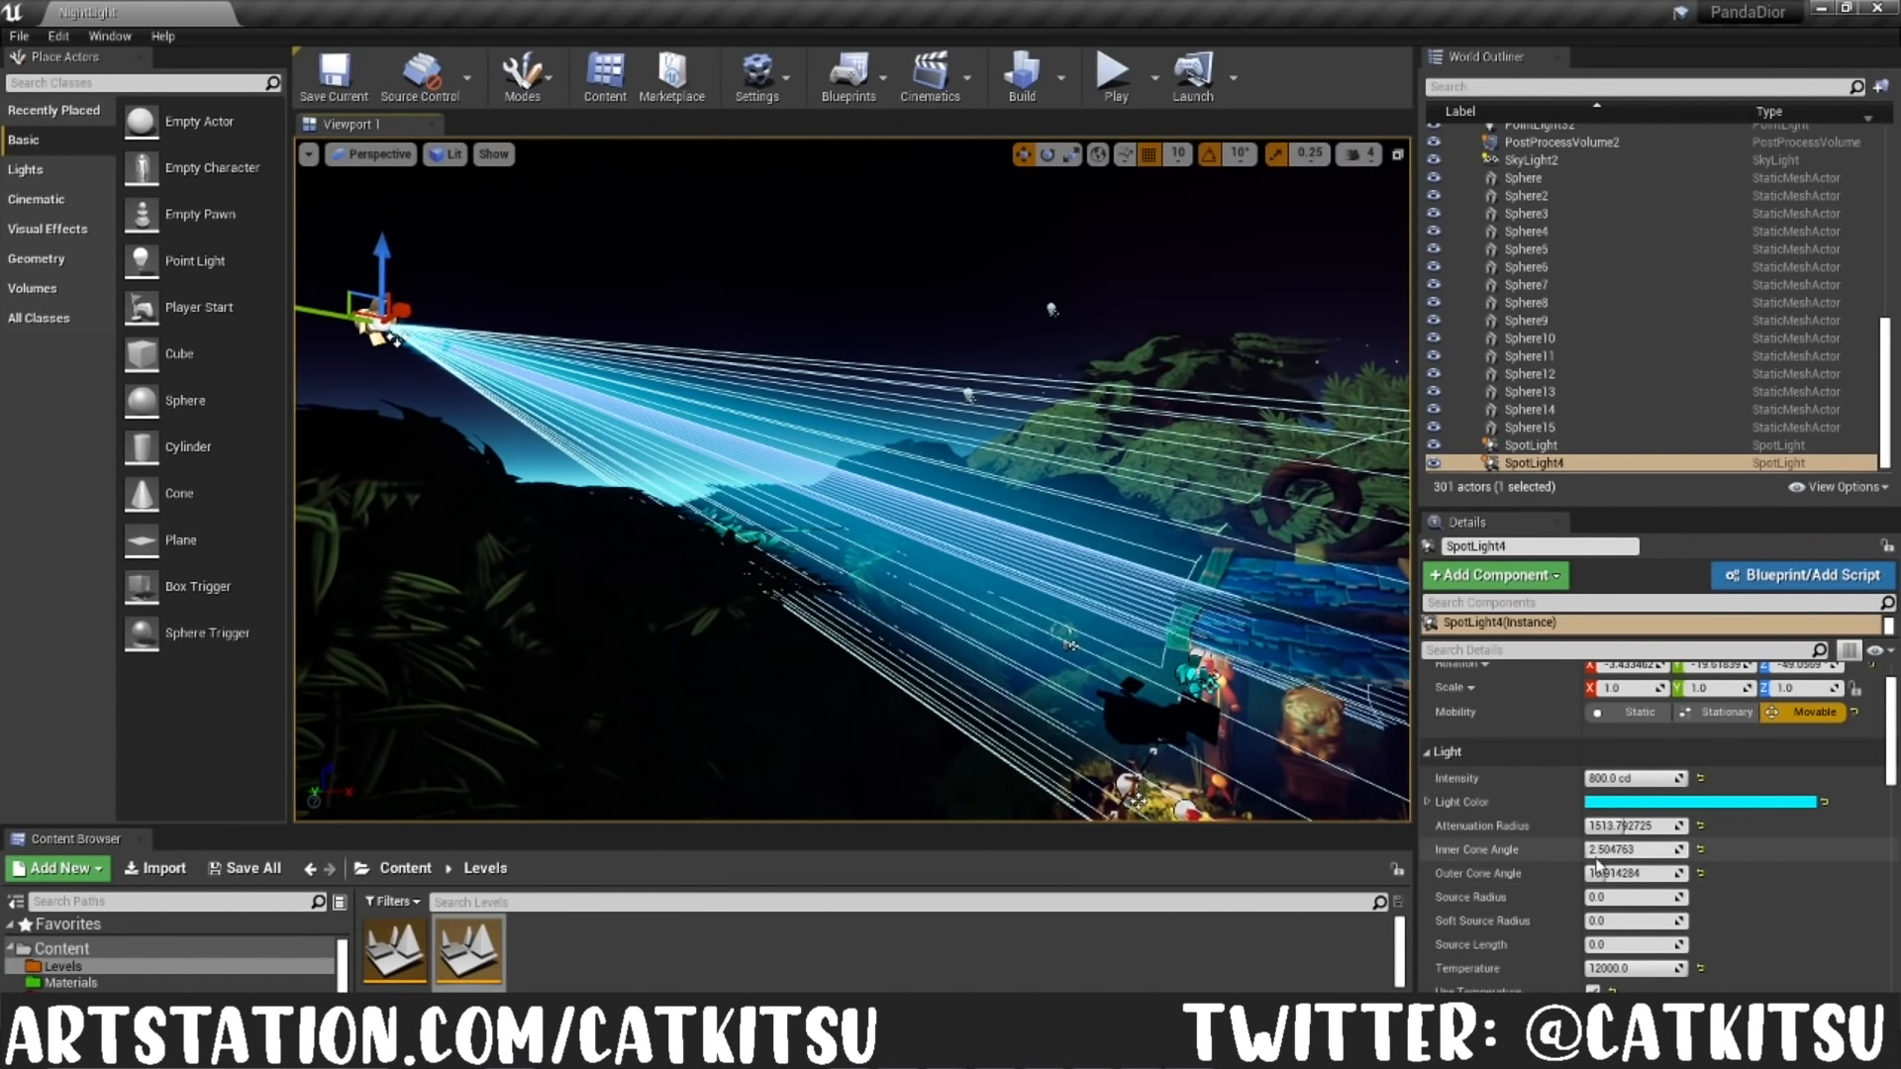
left_click(1485, 445)
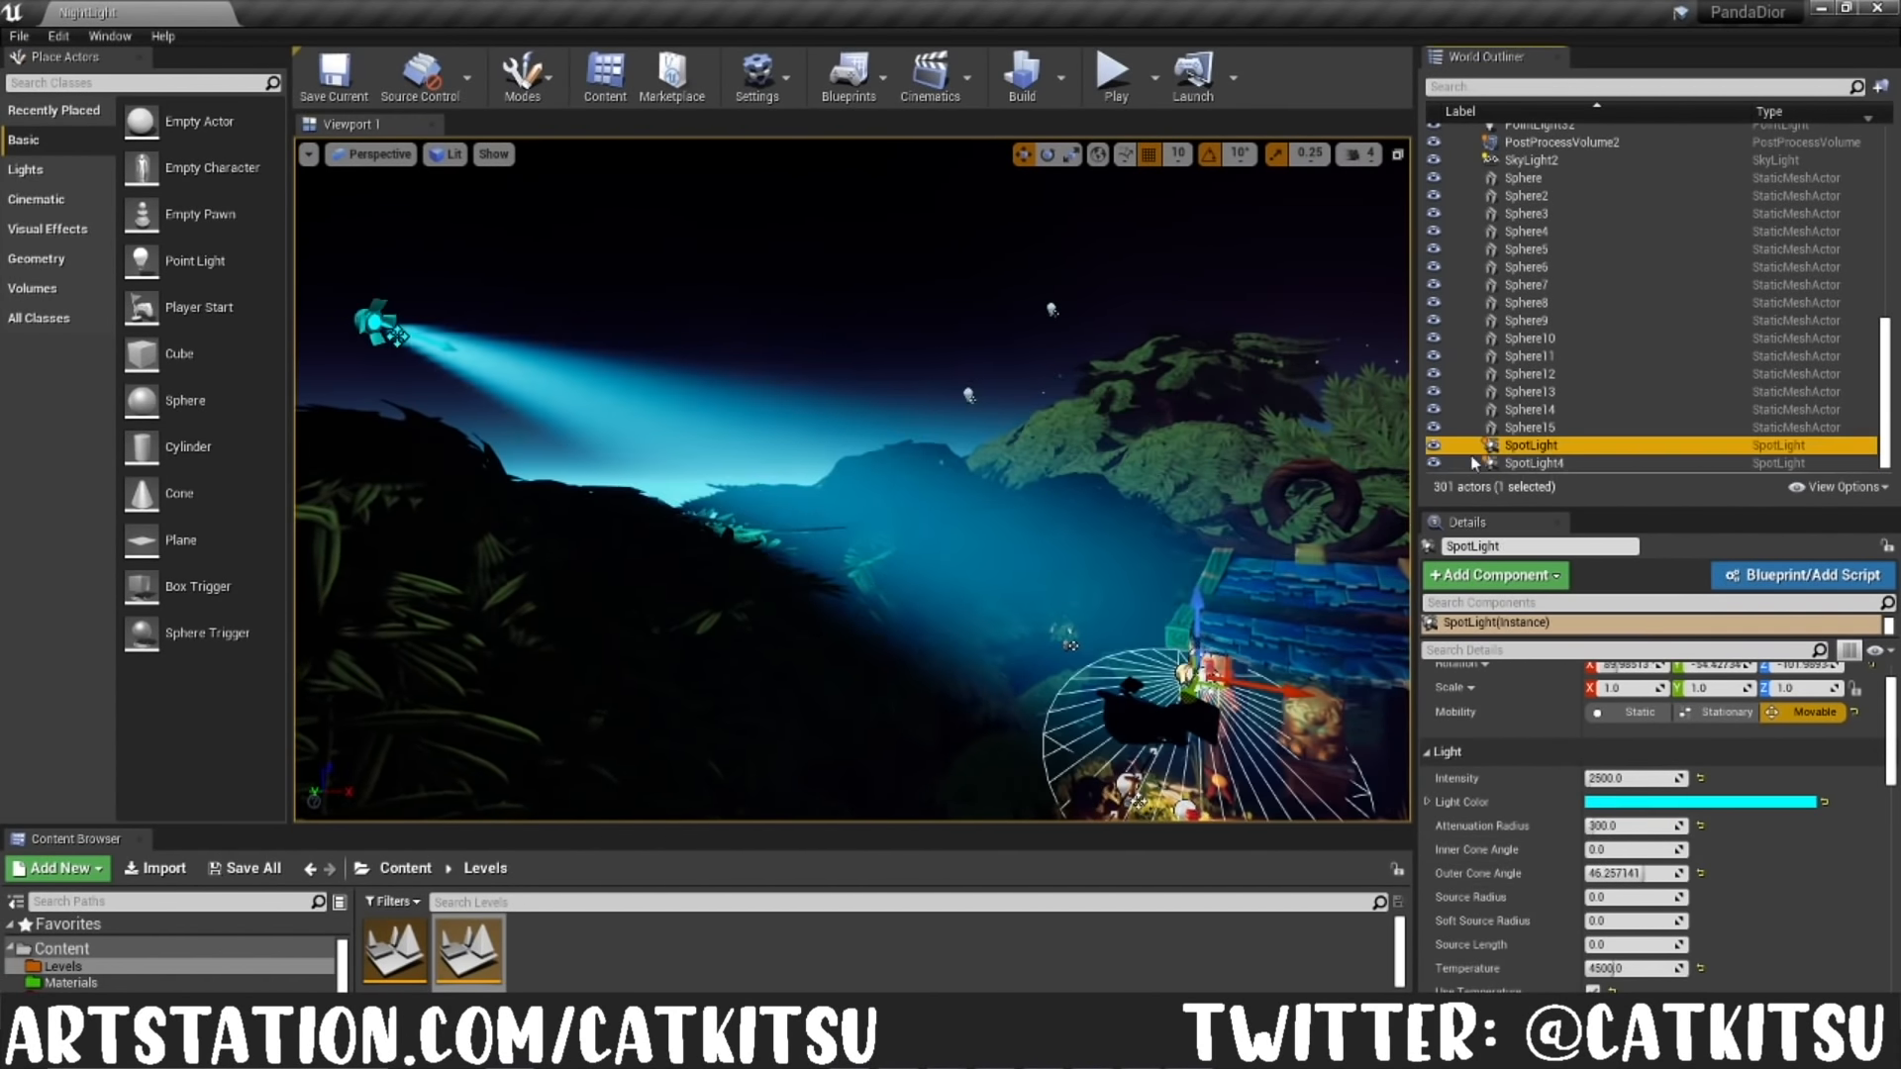
right_click_drag(1137, 558, 1278, 669)
key("w")
key("s")
Step: Select PointLight2 in the Night Lighting folder and check how it lights the shrine
scroll(1557, 396, "up", 3)
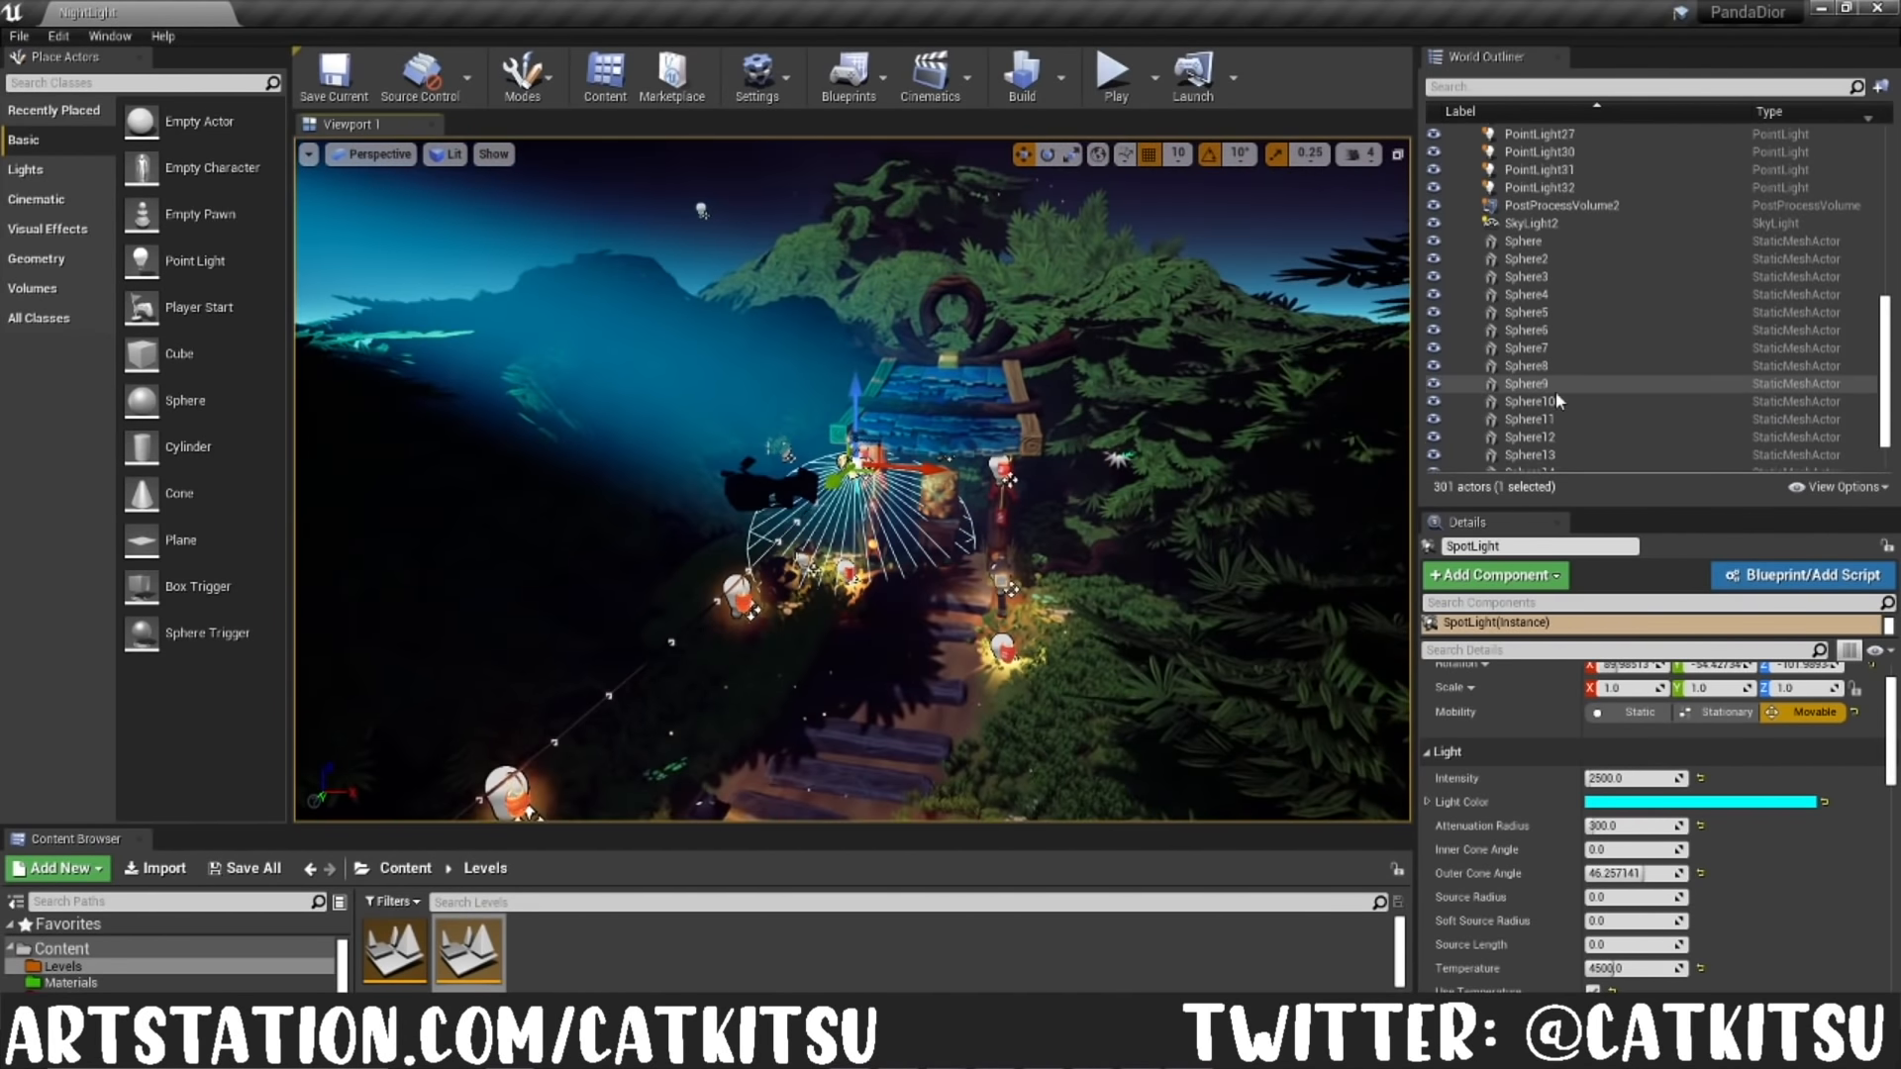
scroll(1555, 390, "up", 7)
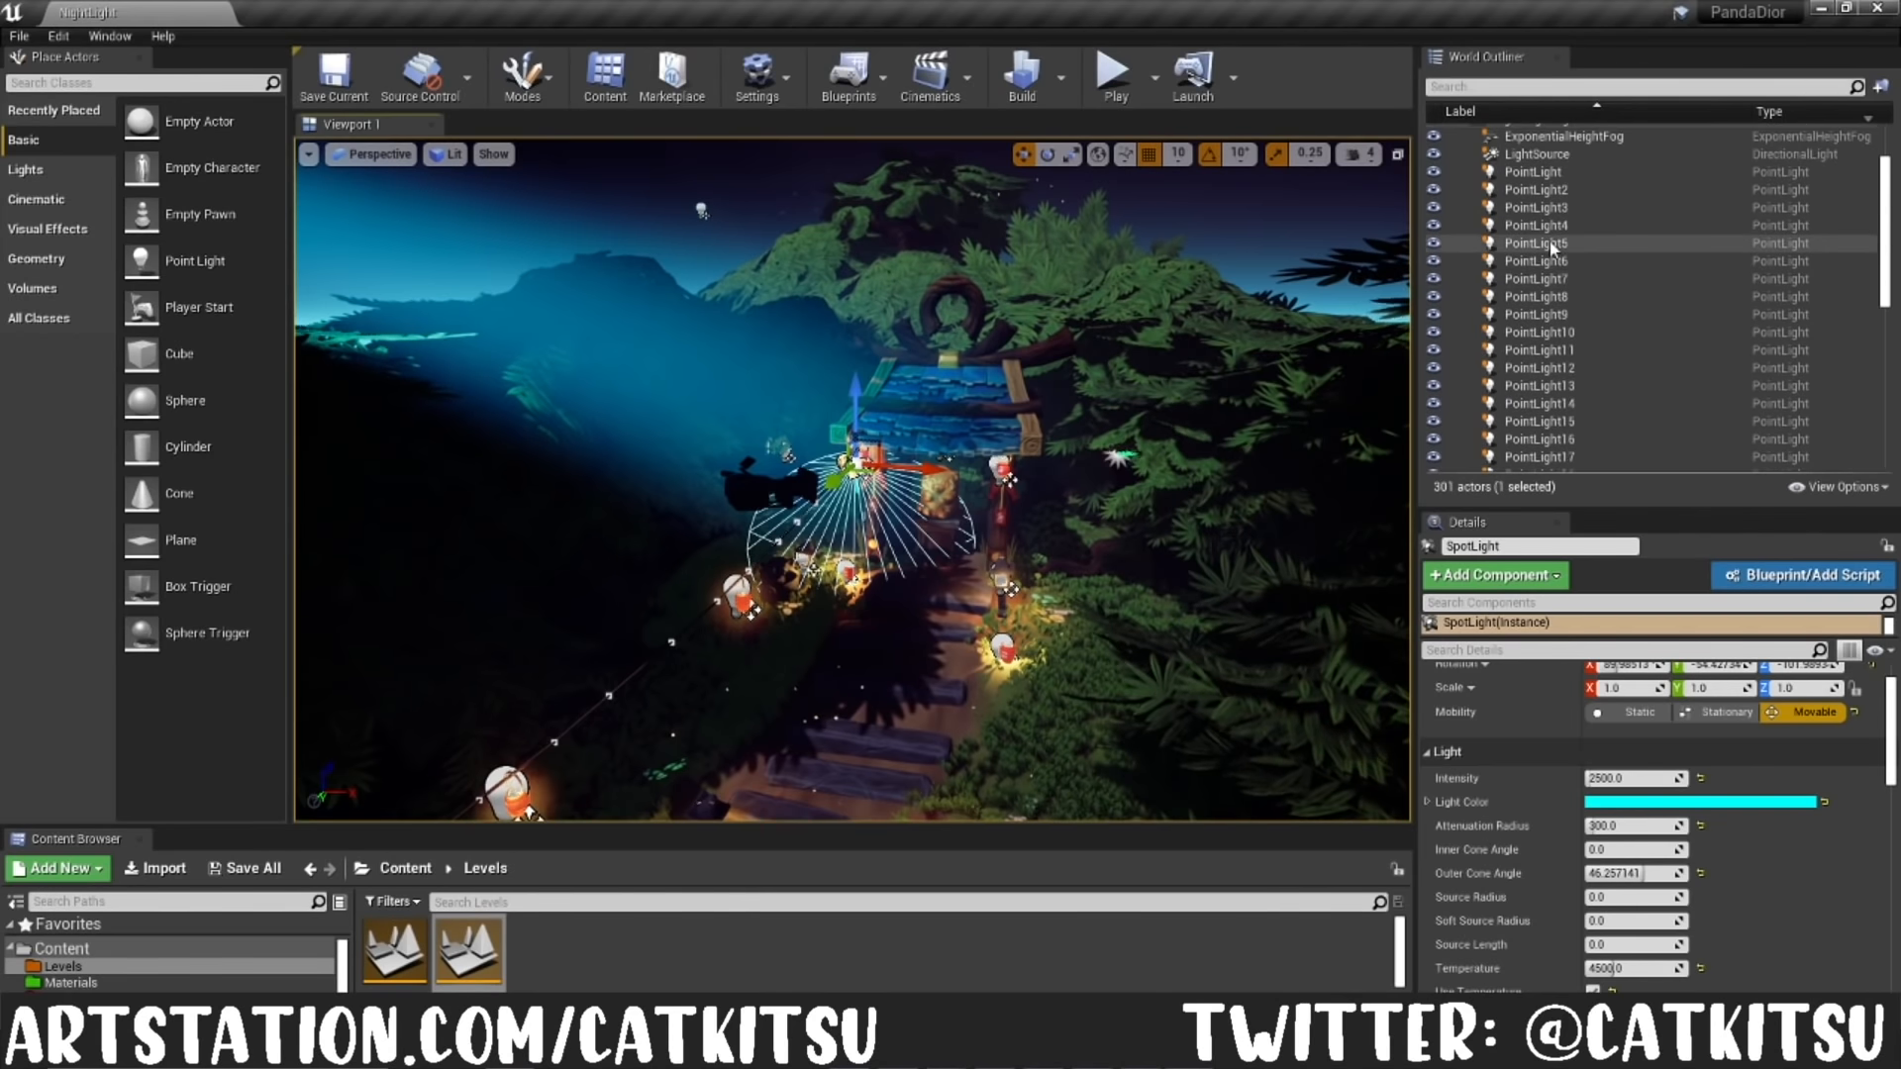
double_click(1537, 253)
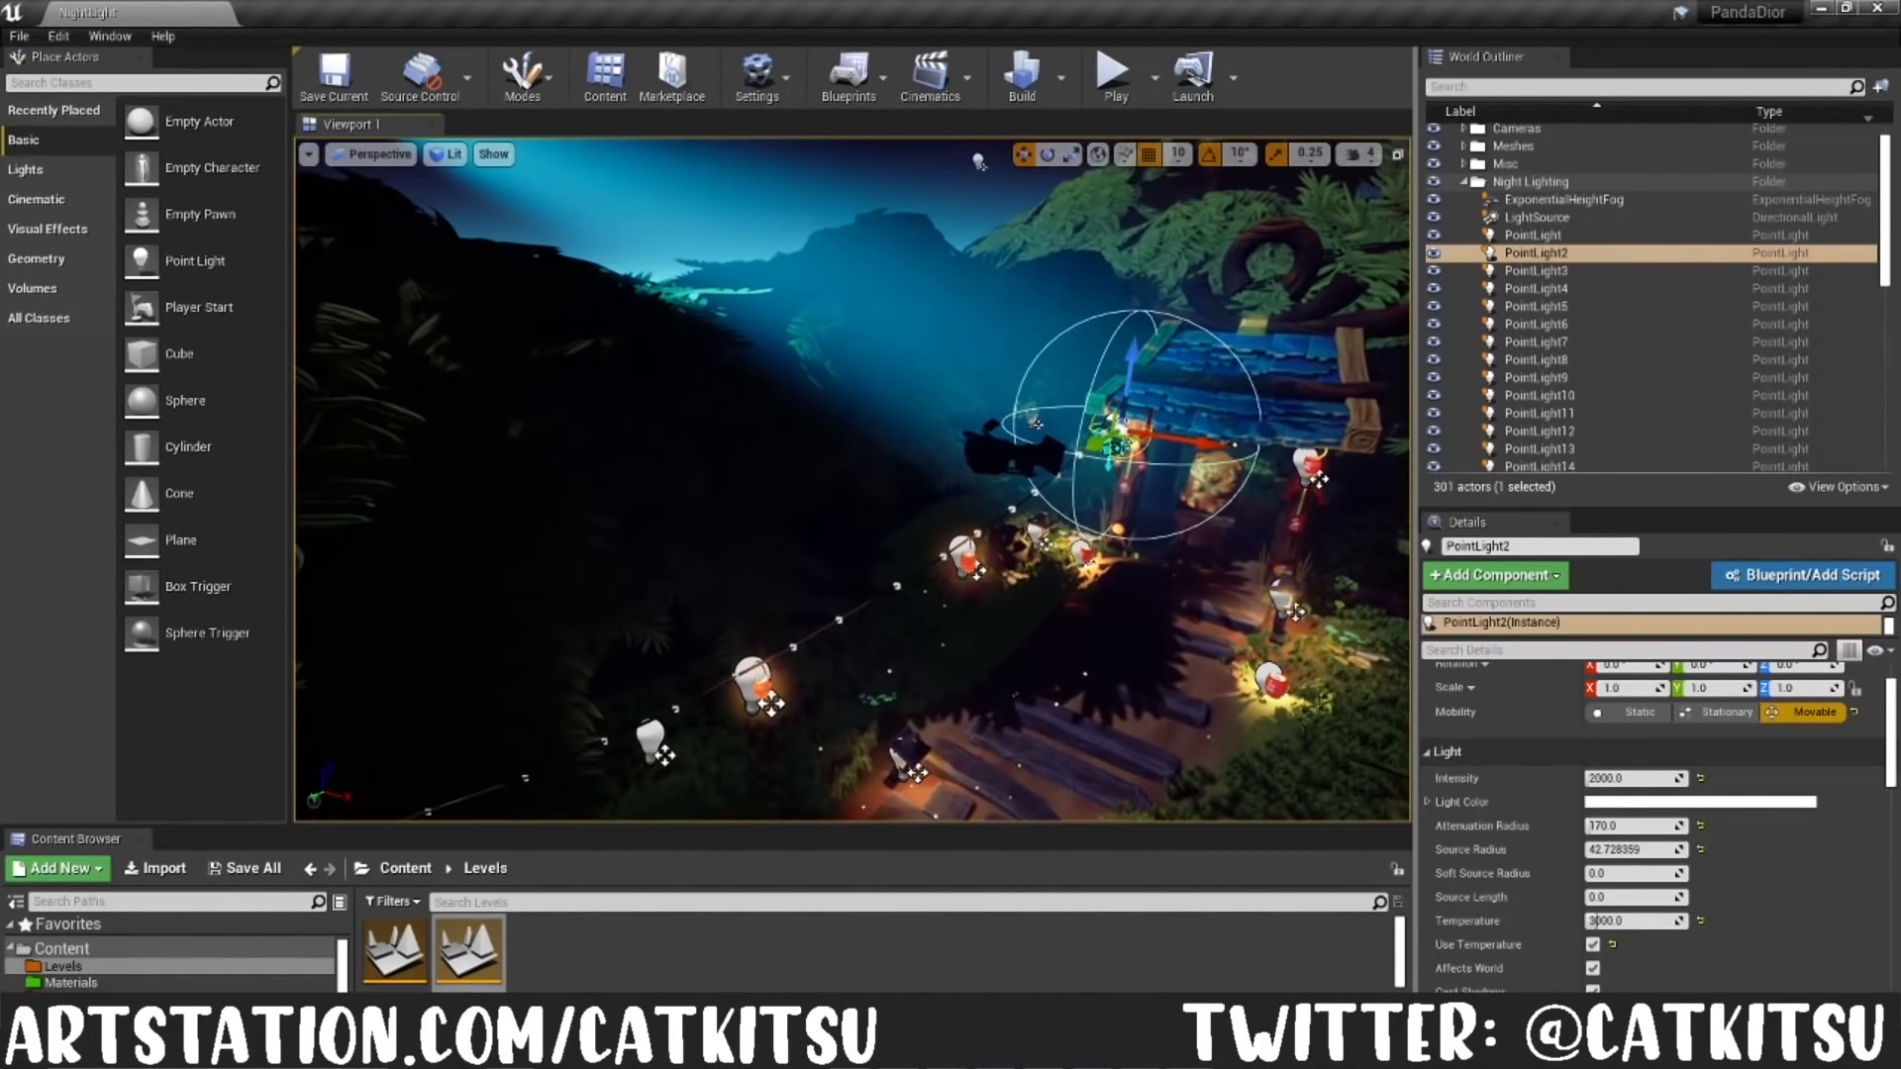
Step: Select PointLight6 on the hanging lantern and examine its light settings, including Volumetric Scattering Intensity
left_click(748, 682)
key("w")
right_click_drag(748, 683, 709, 742)
key("s")
key("s")
right_click_drag(1053, 509, 1050, 476)
middle_click_drag(1053, 509, 1114, 530)
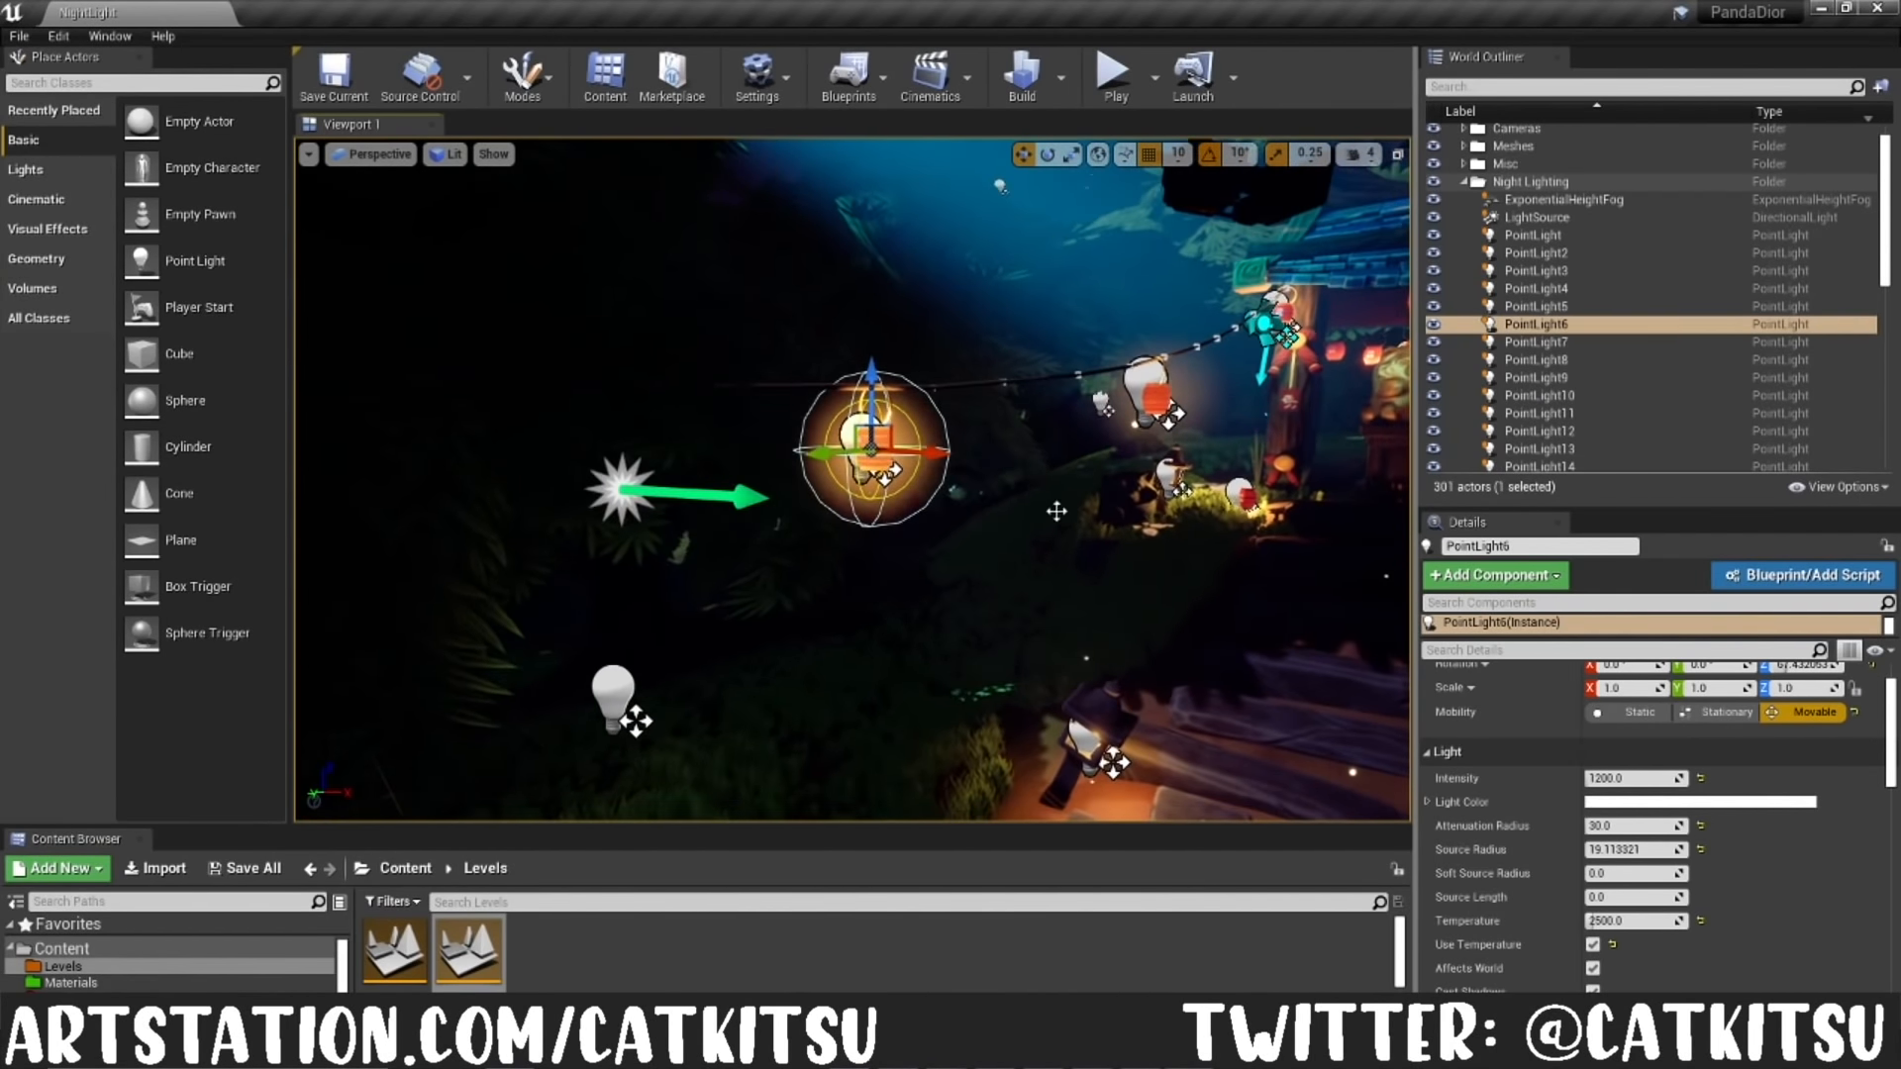
scroll(1053, 509, "up", 4)
scroll(1635, 779, "down", 2)
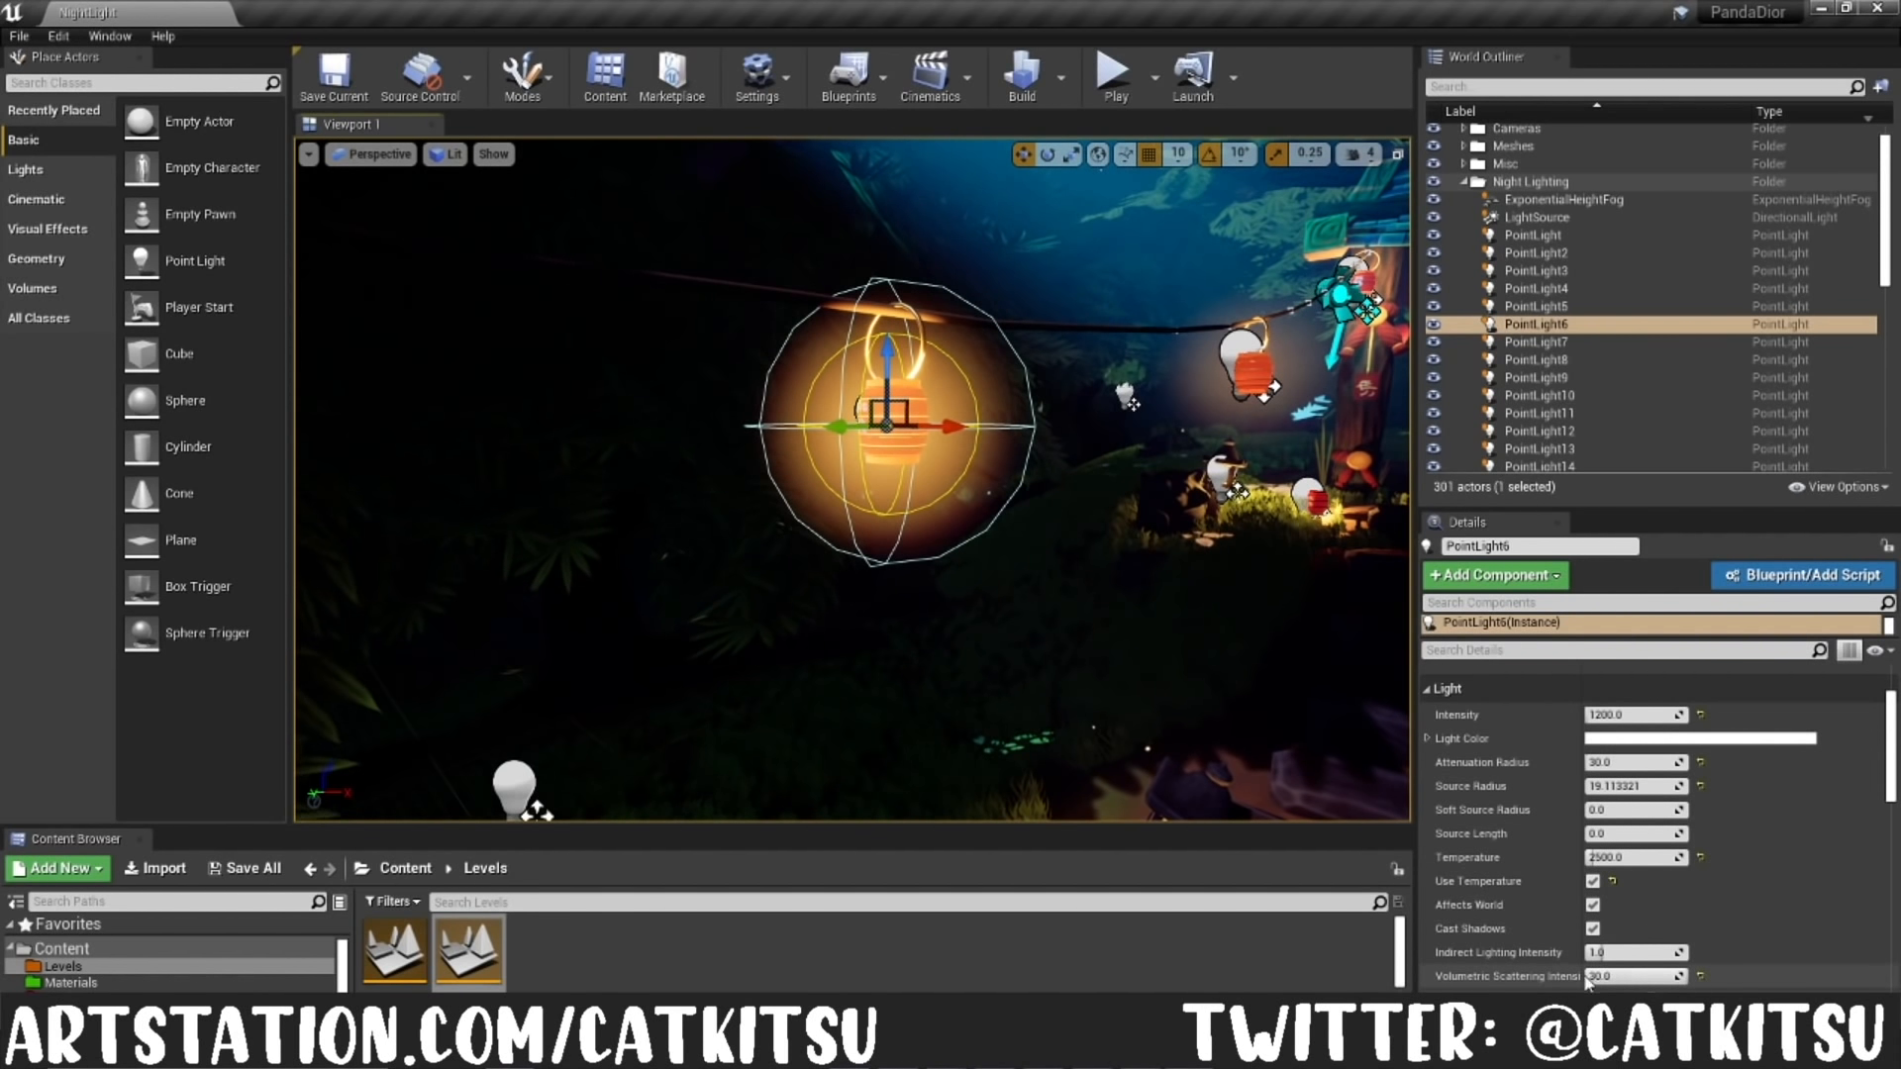
scroll(1167, 588, "down", 3)
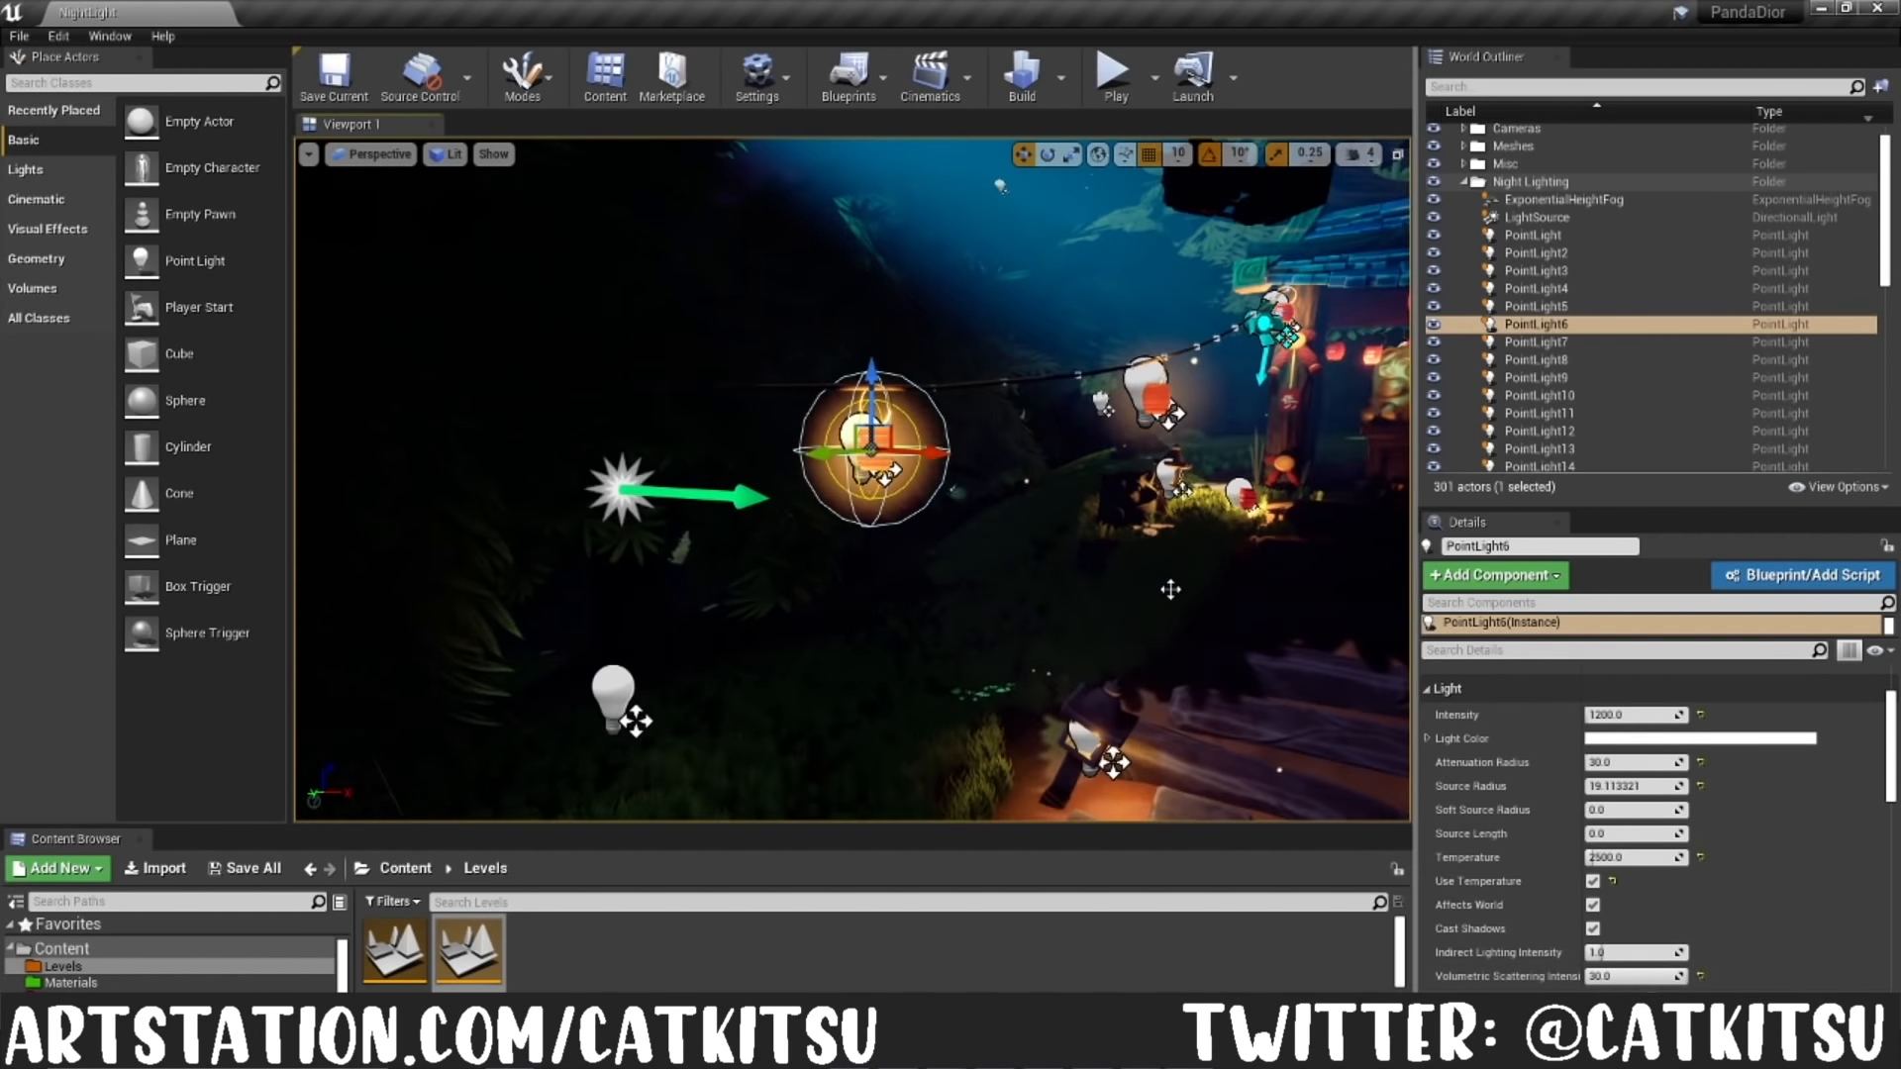
Step: Select Sphere10 in the Night Lighting folder and inspect its M_Moon material and the small glowing spheres around the treetop
mouse_move(1170, 589)
right_mouse_down()
mouse_move(1193, 589)
mouse_move(1169, 589)
right_mouse_up()
scroll(1193, 589, "down", 3)
scroll(1194, 589, "down", 5)
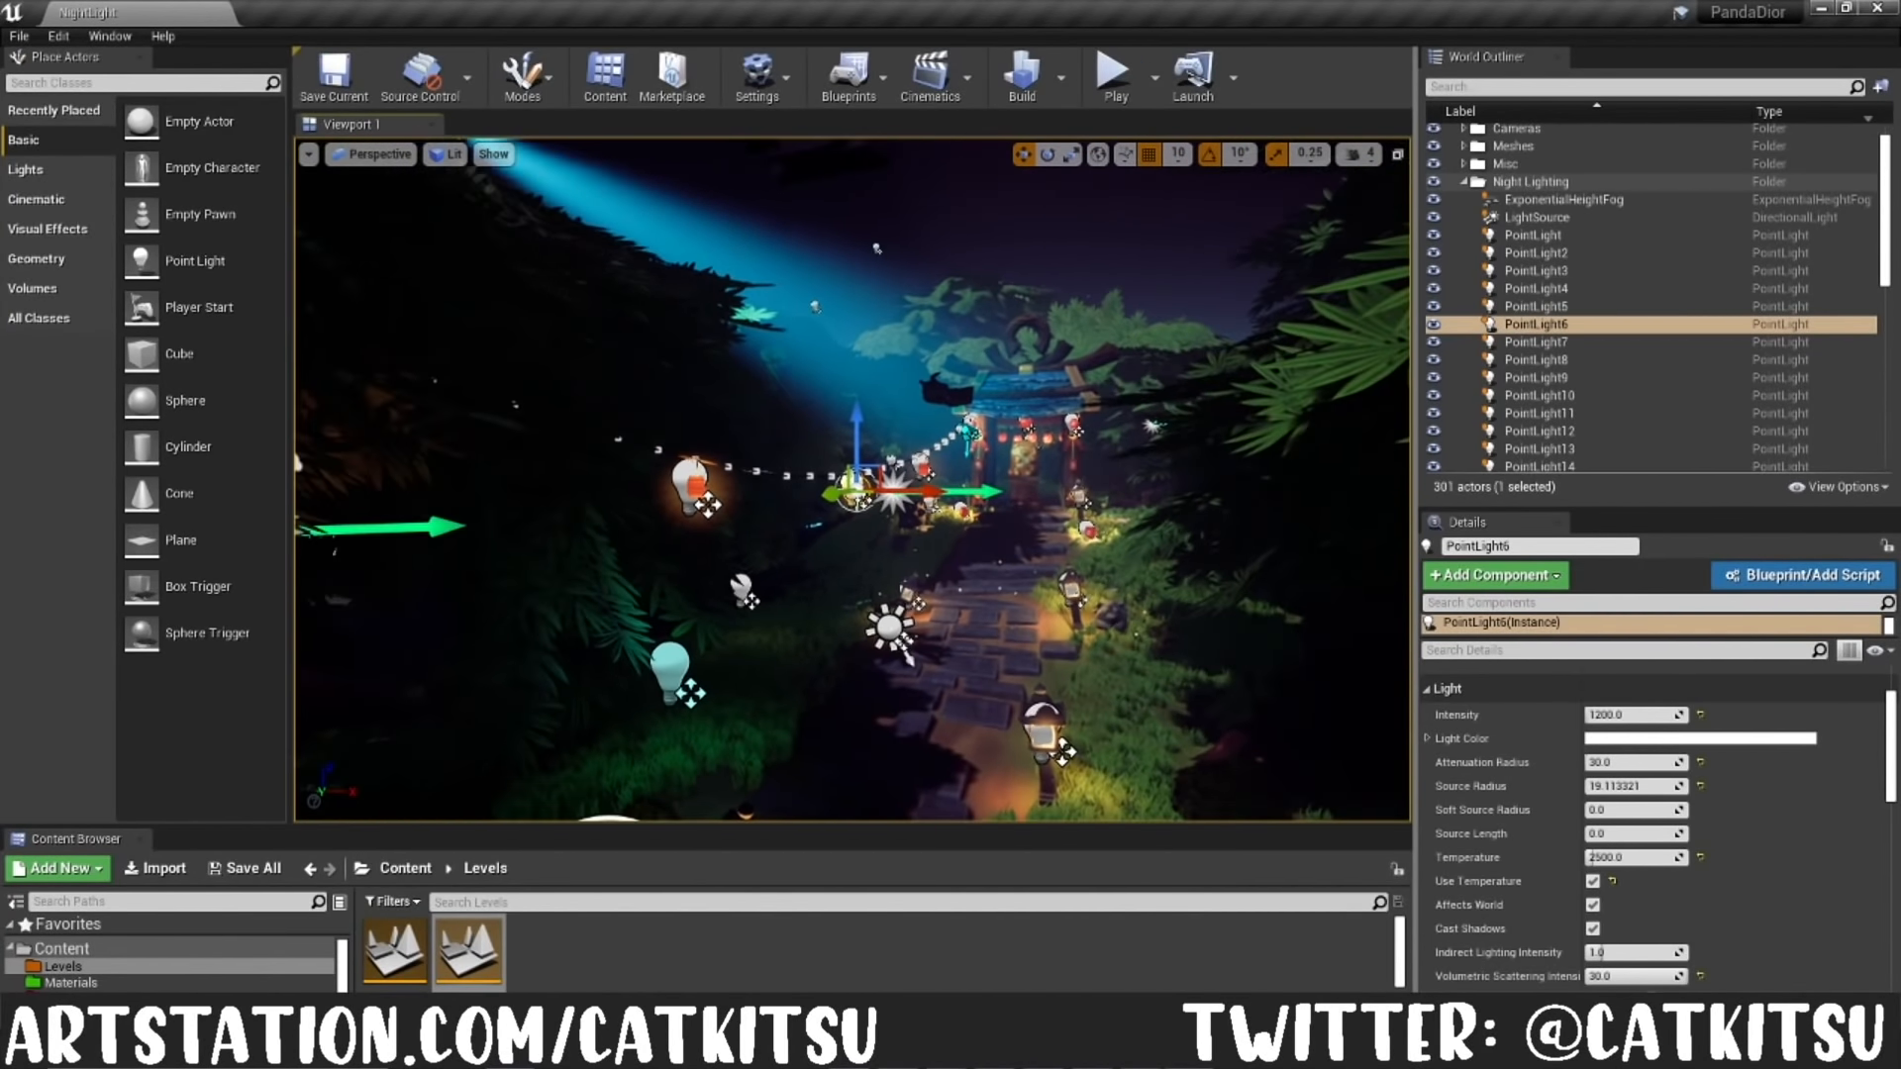
scroll(1732, 382, "down", 10)
scroll(1683, 374, "down", 1)
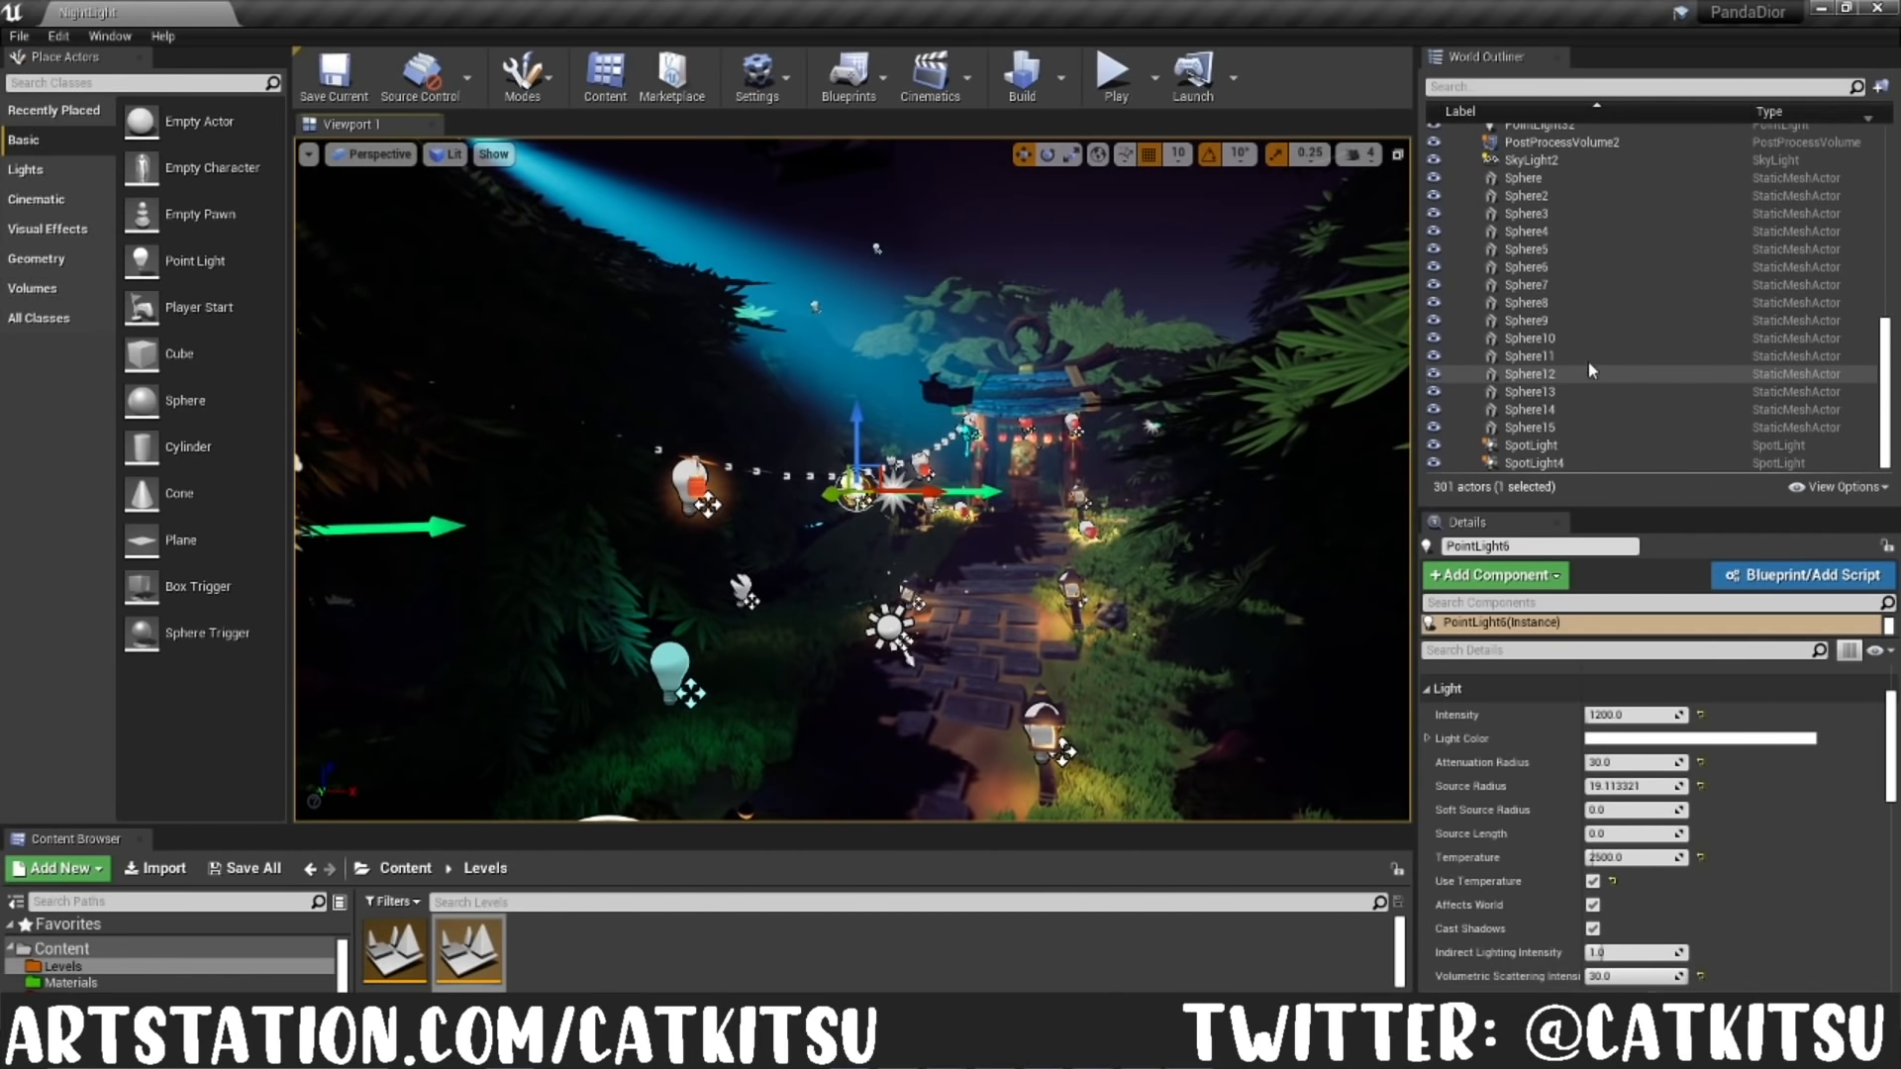
left_click(1586, 339)
middle_click_drag(1149, 458, 1174, 381)
scroll(1149, 457, "up", 5)
scroll(1148, 459, "up", 6)
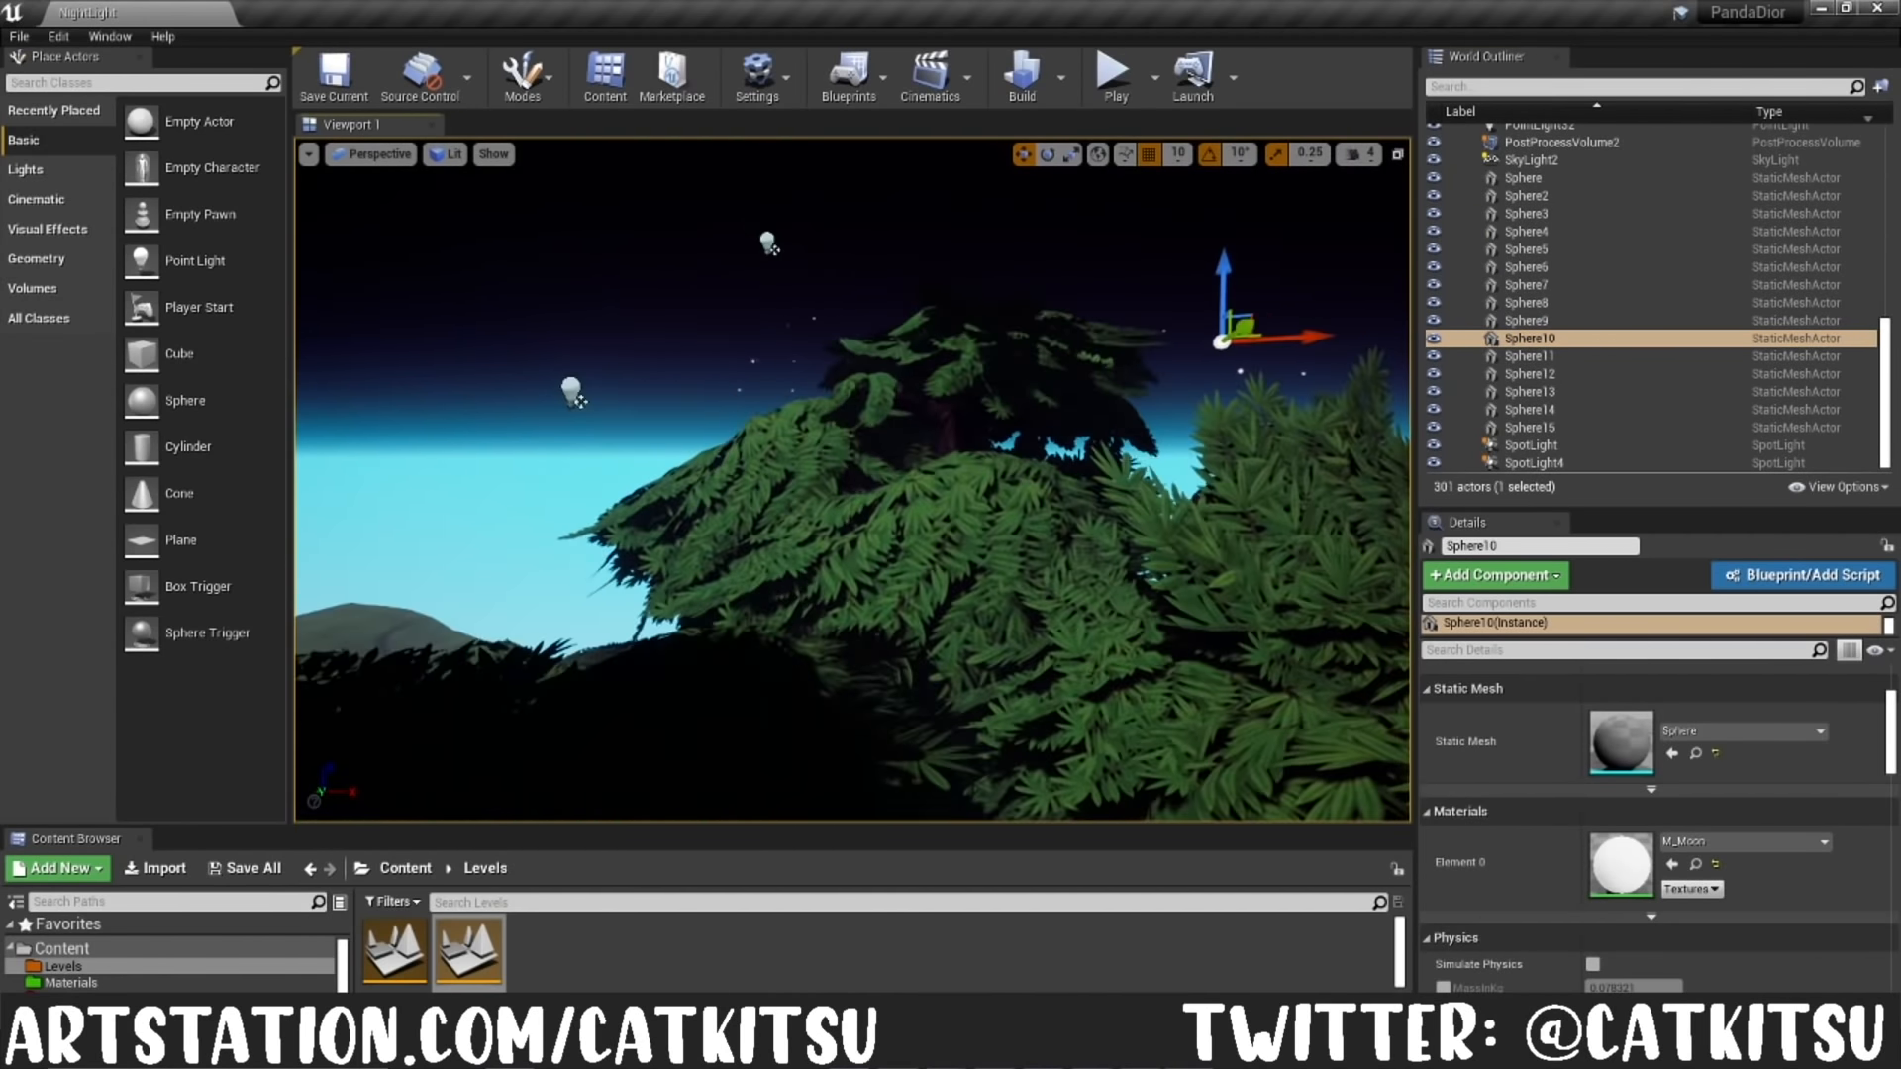
middle_click_drag(1132, 527, 1163, 477)
scroll(809, 524, "up", 4)
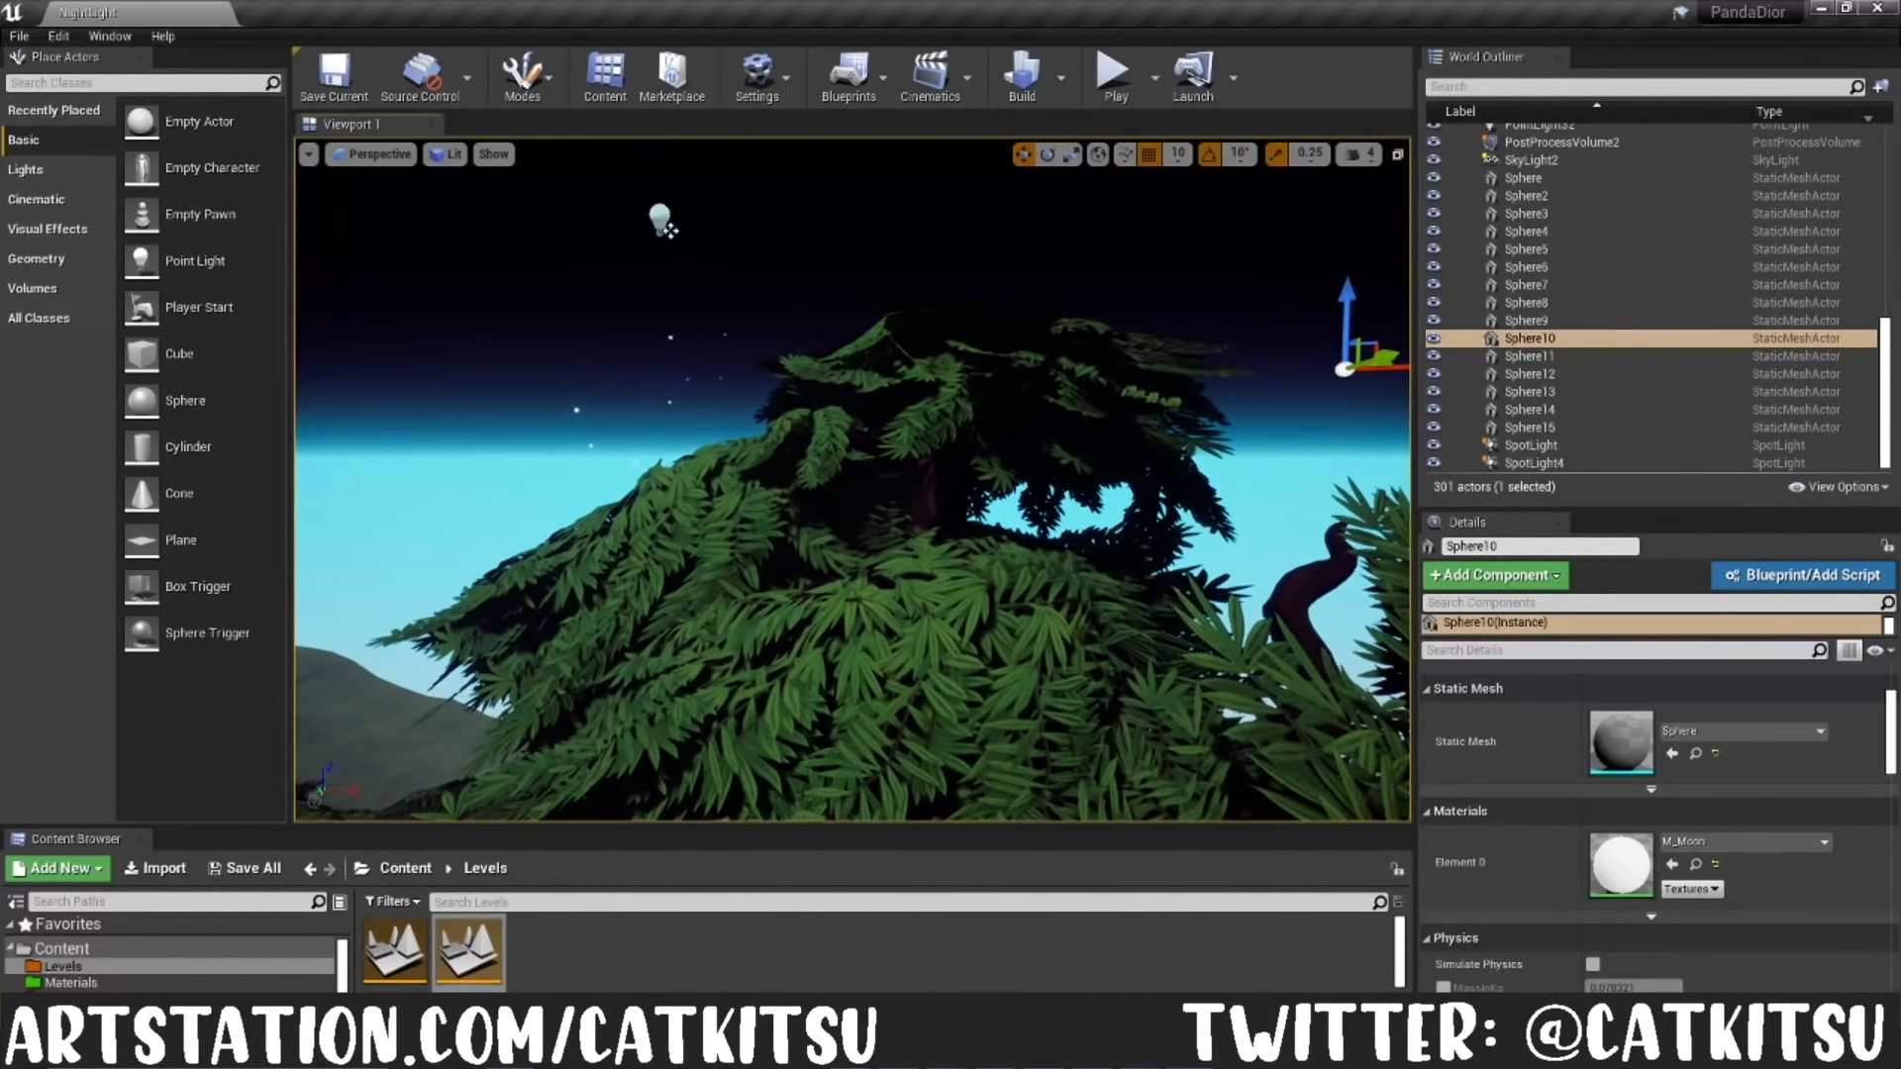
middle_click_drag(809, 524, 782, 556)
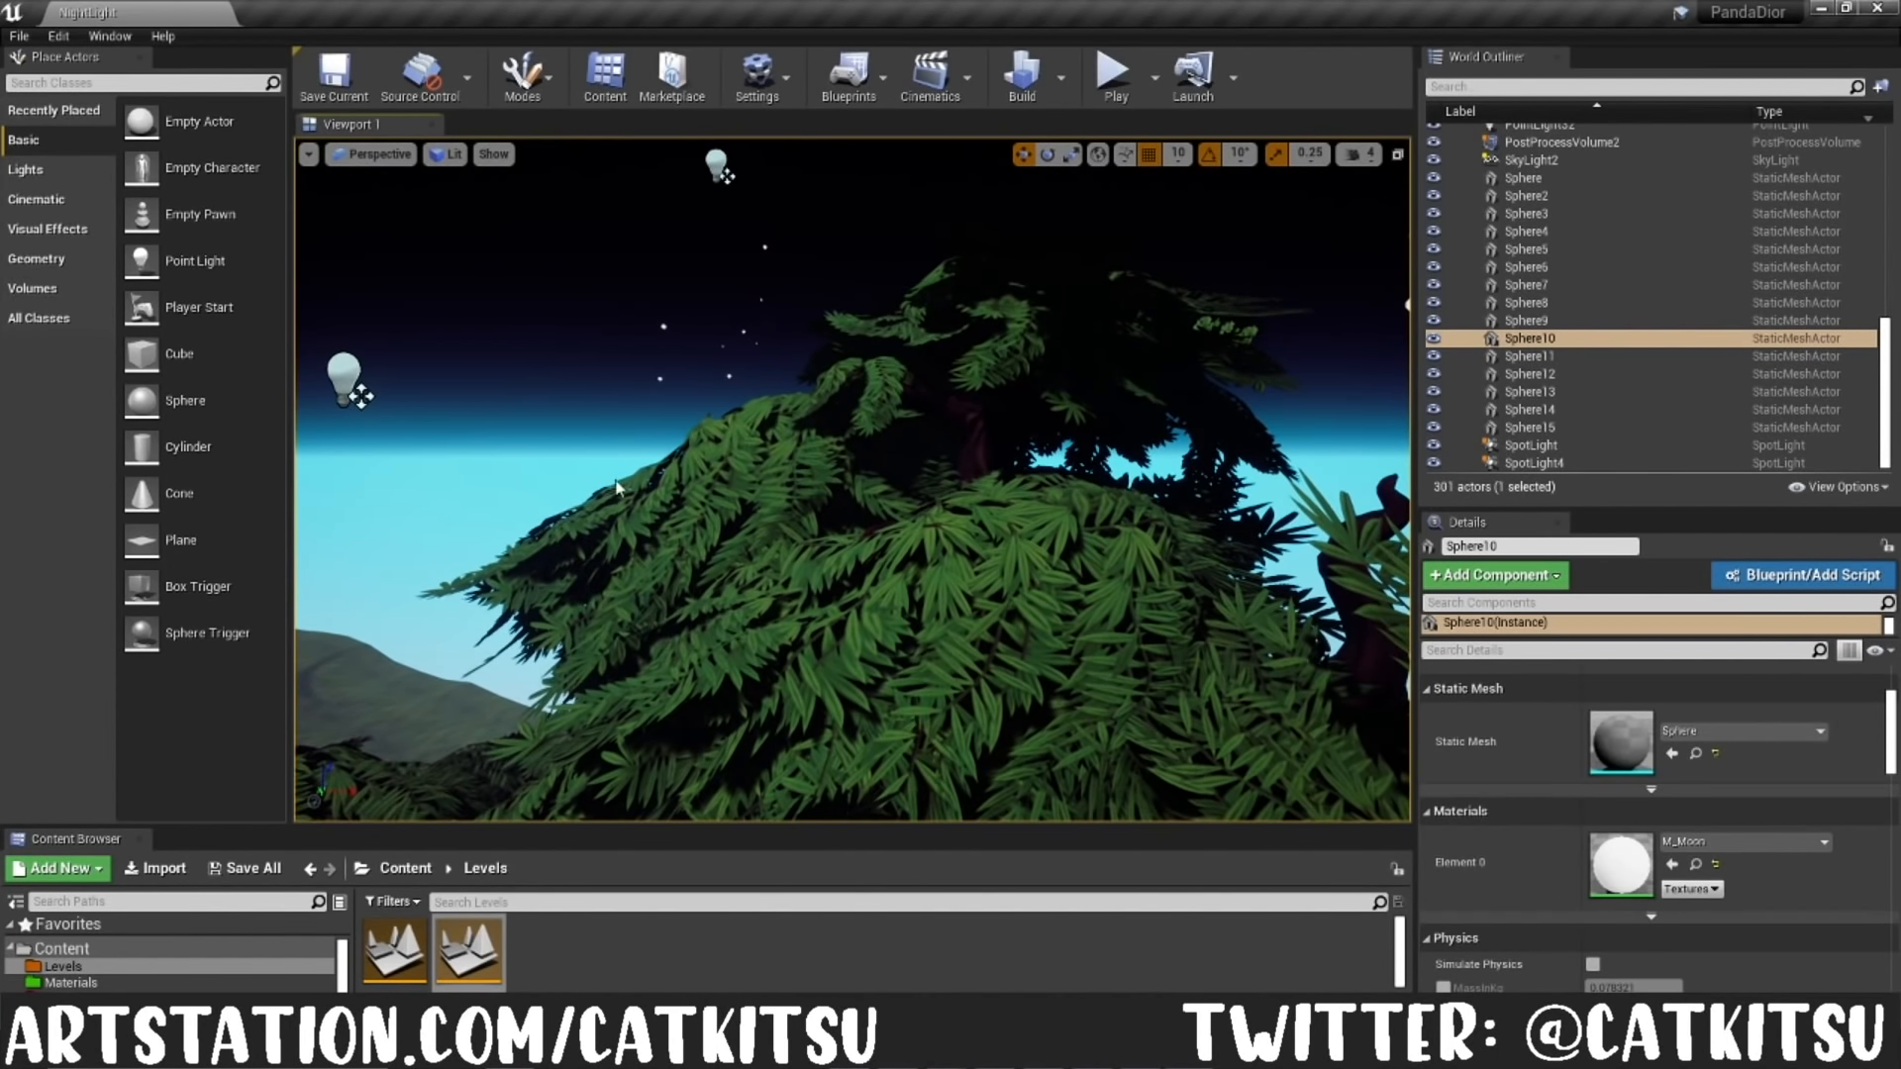
Step: Open the project's Materials content folder
left_click(198, 982)
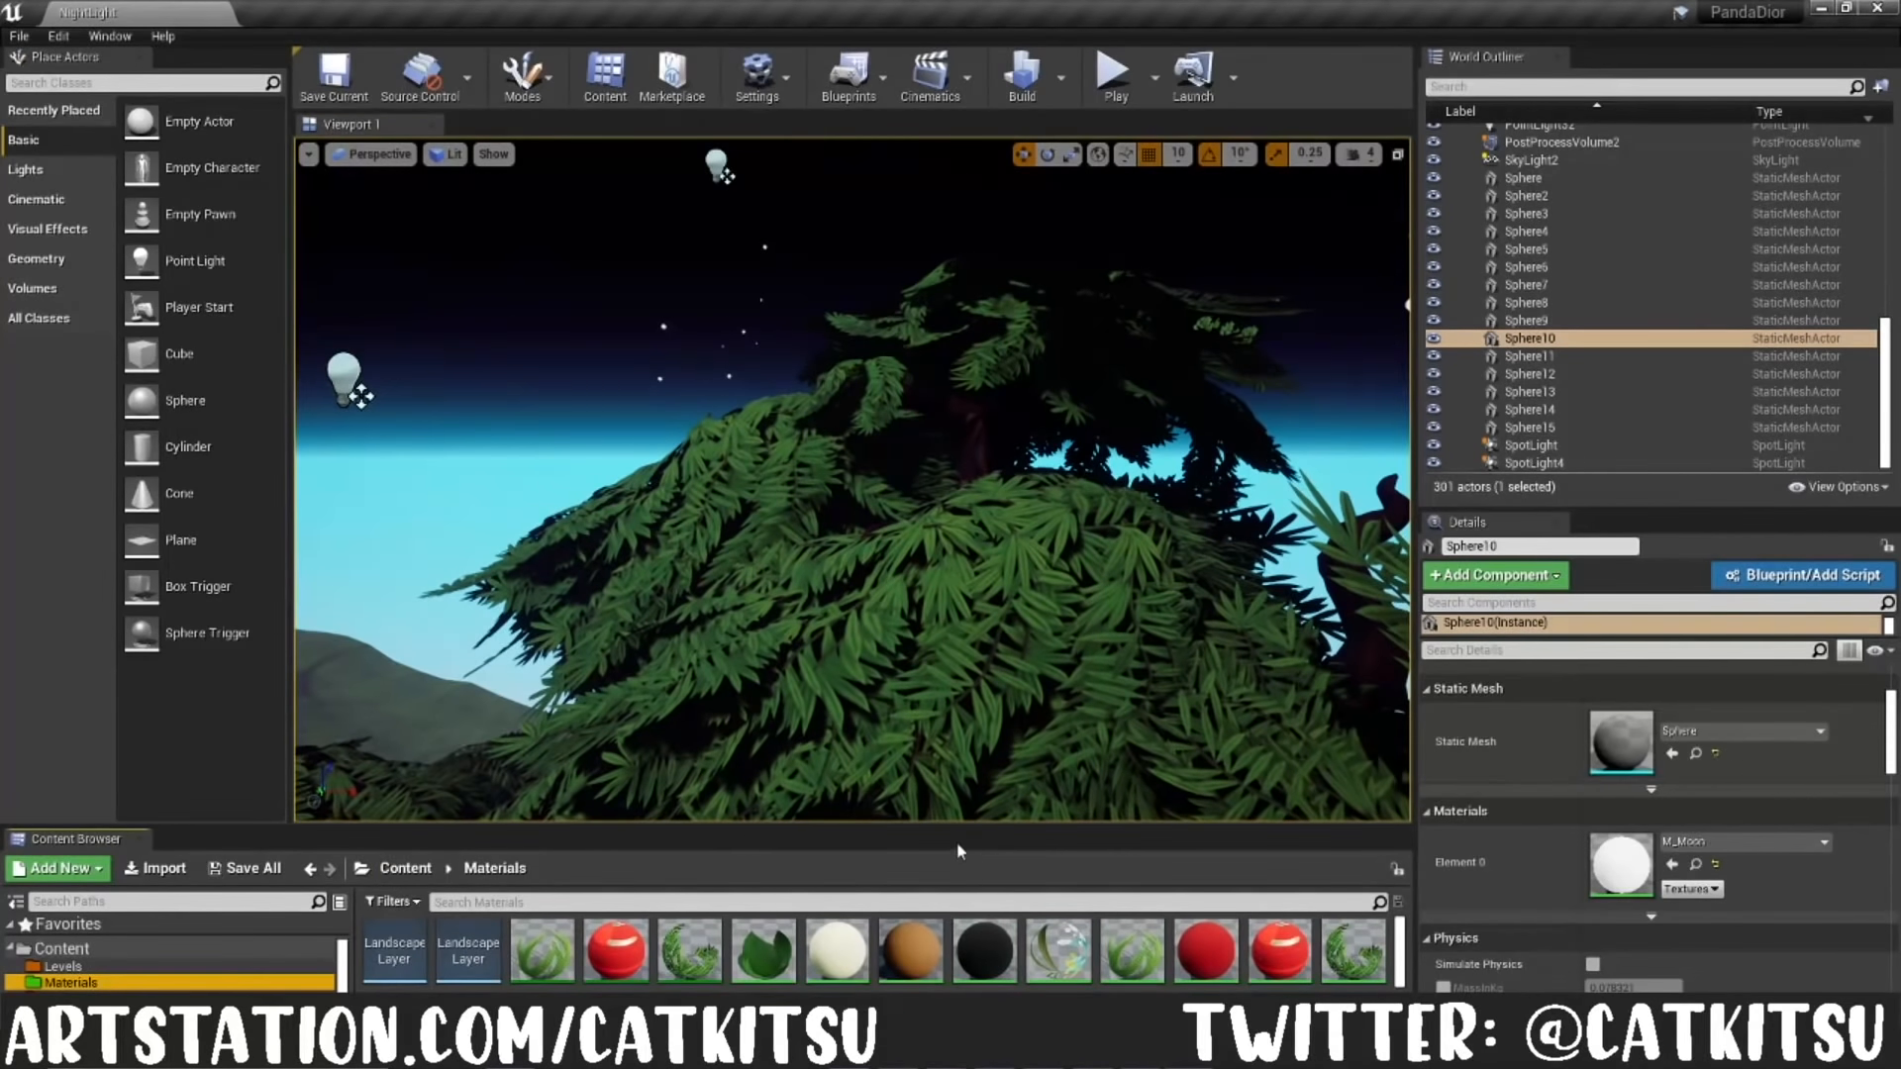
Step: Open the M_Moon material and examine the constants feeding its Base Color and Emissive Color
left_click_drag(956, 828, 956, 624)
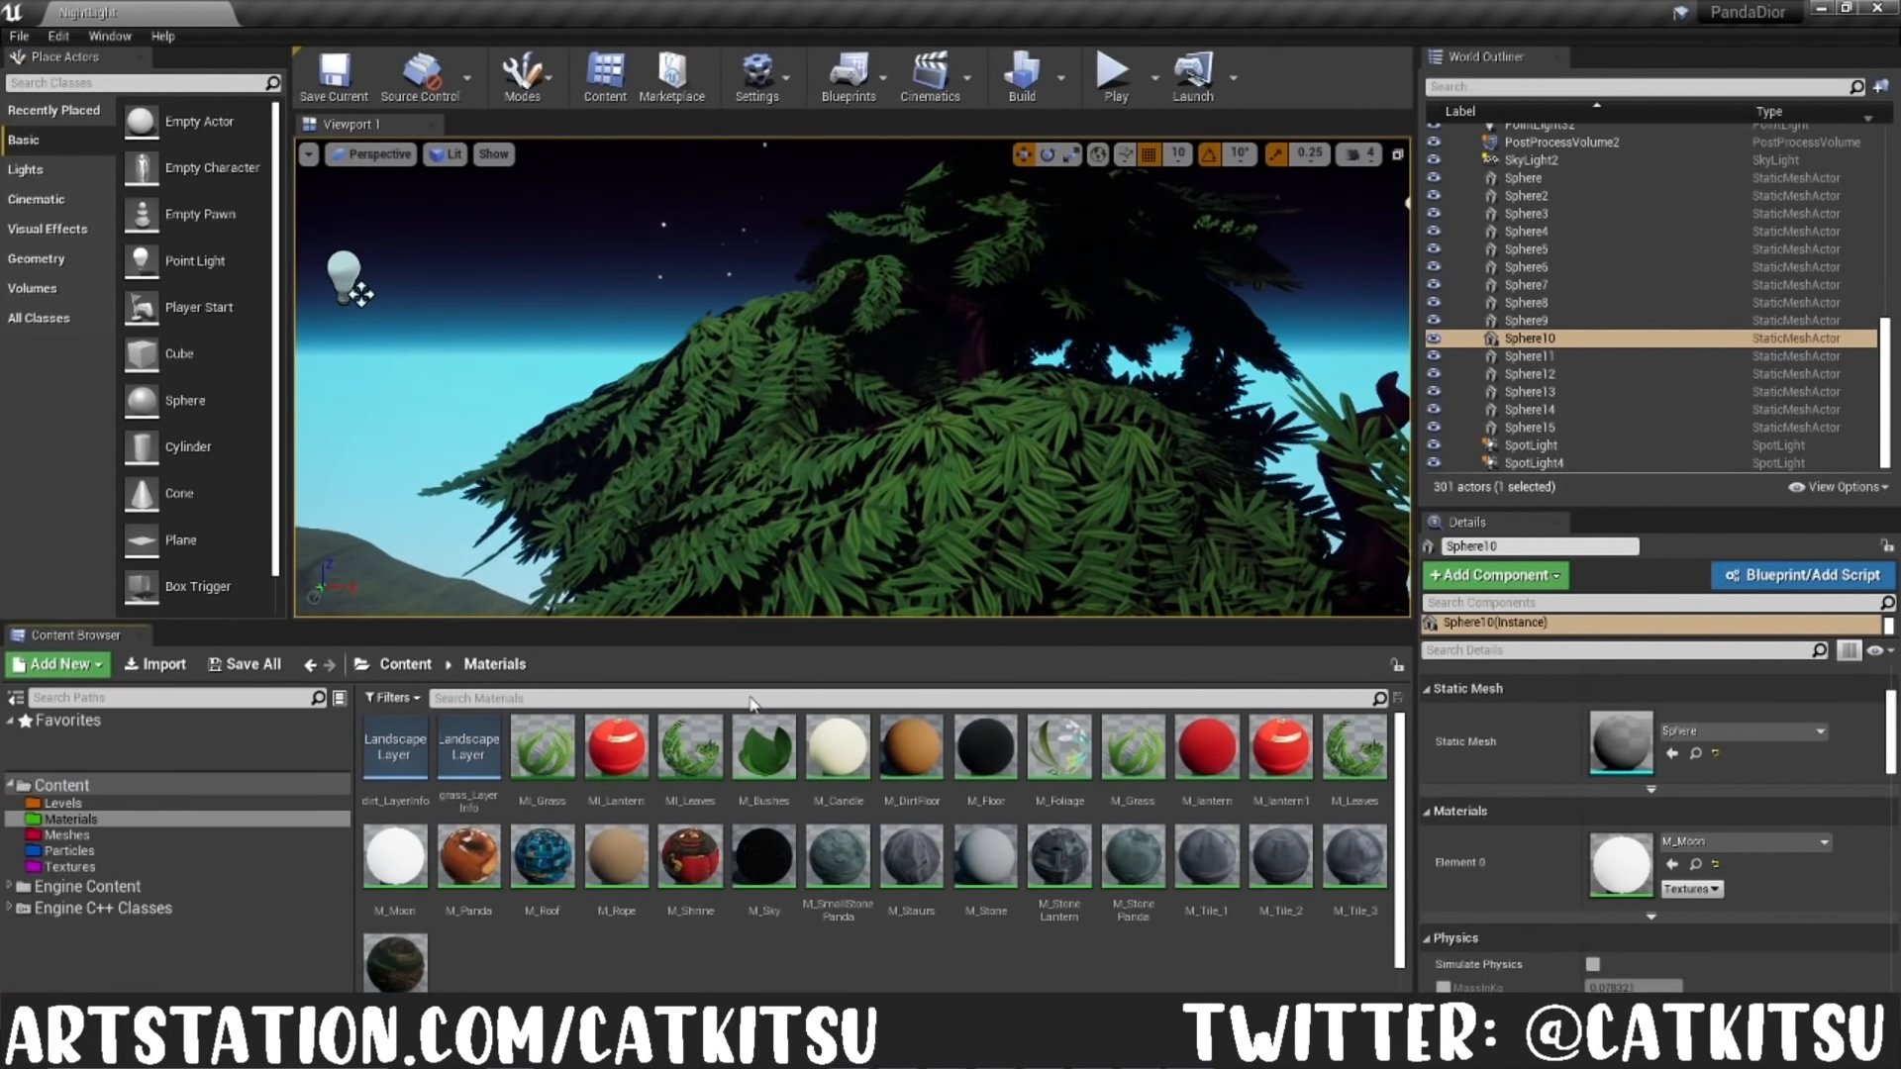
double_click(396, 879)
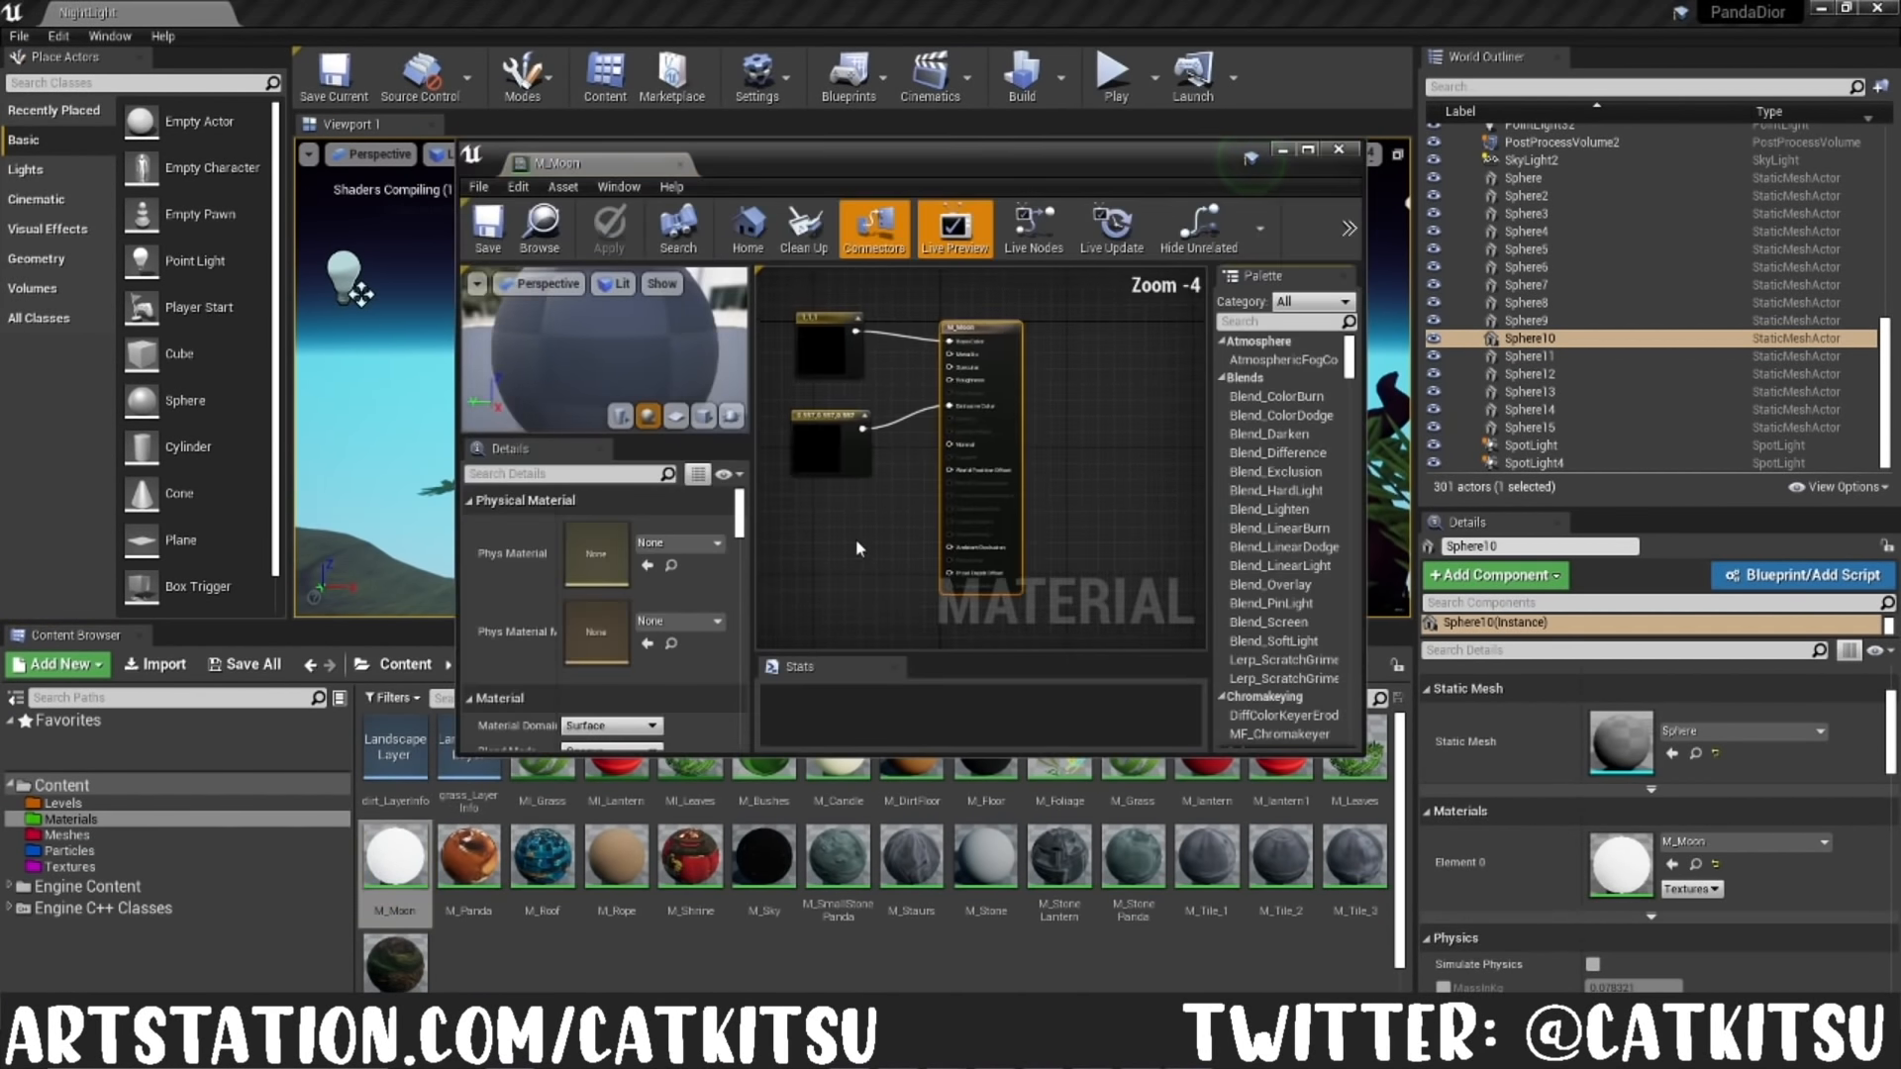
right_click_drag(870, 530, 945, 555)
scroll(933, 538, "up", 1)
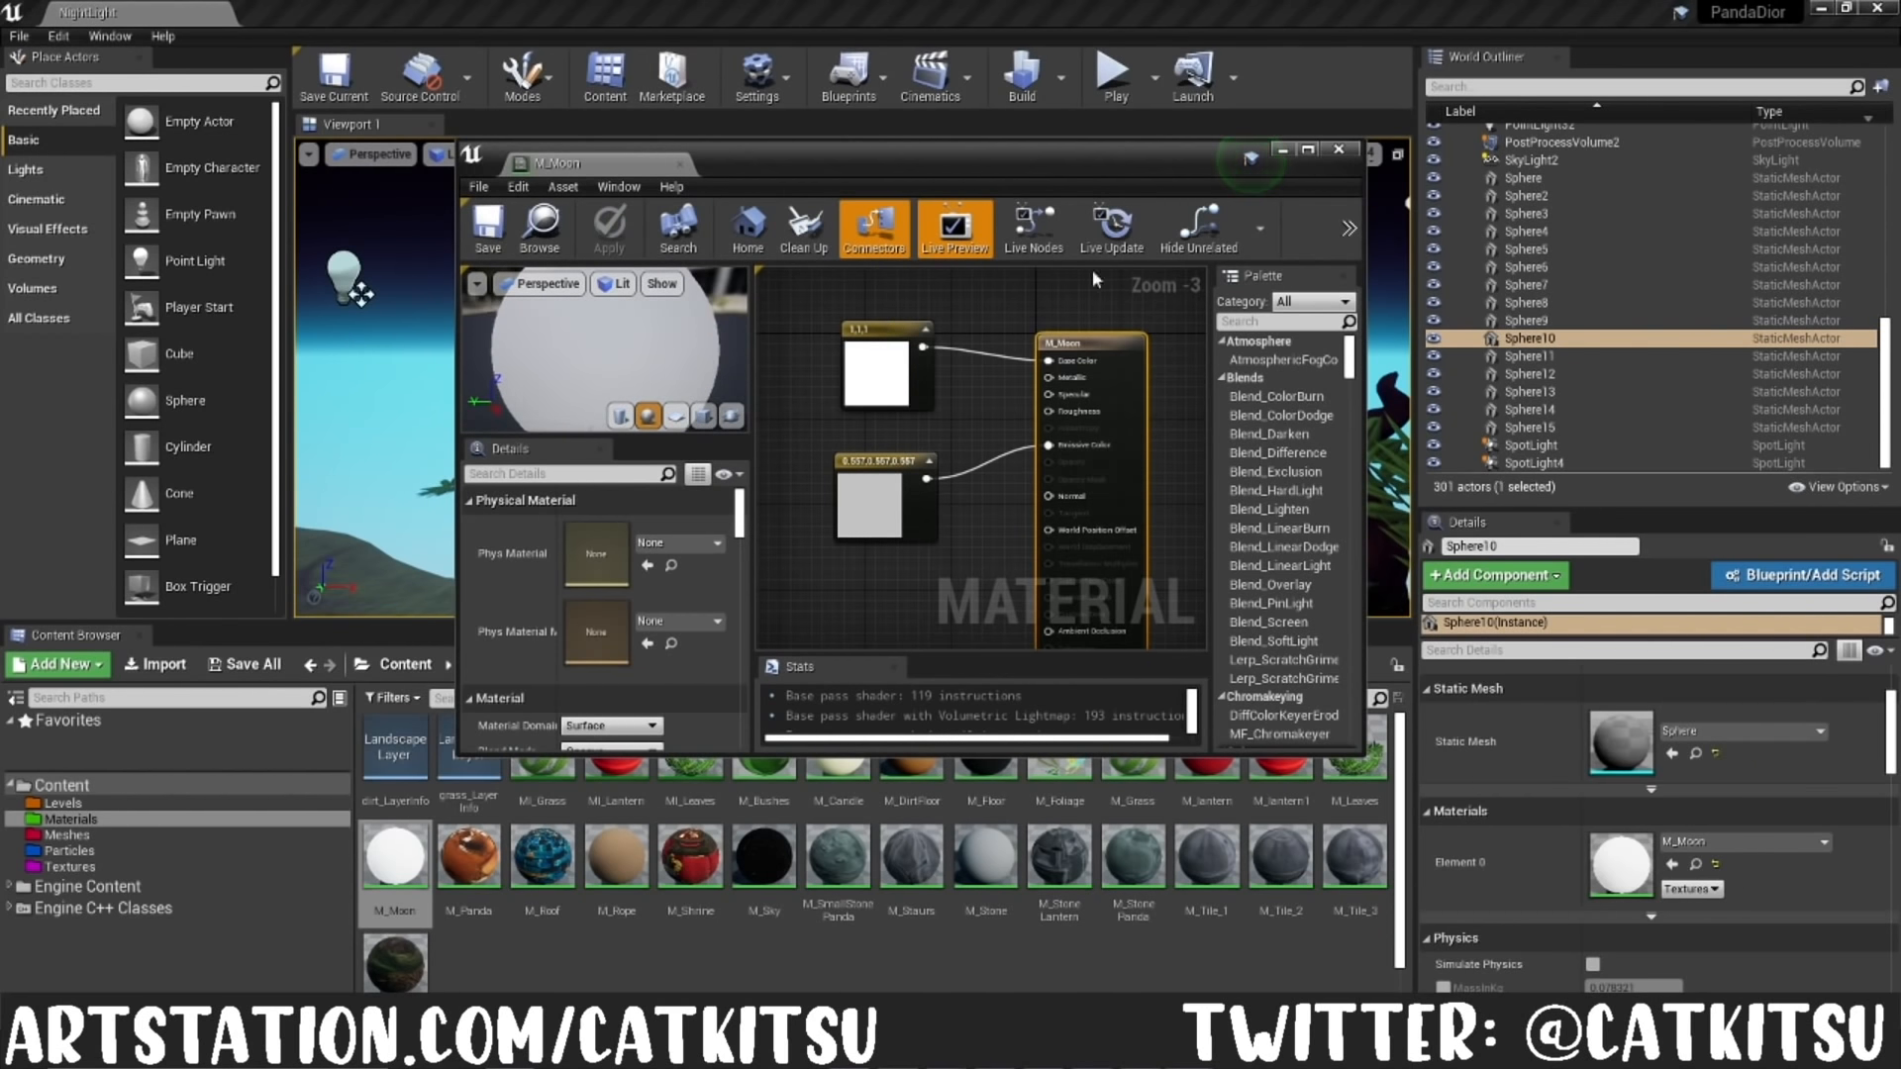
left_click(1285, 150)
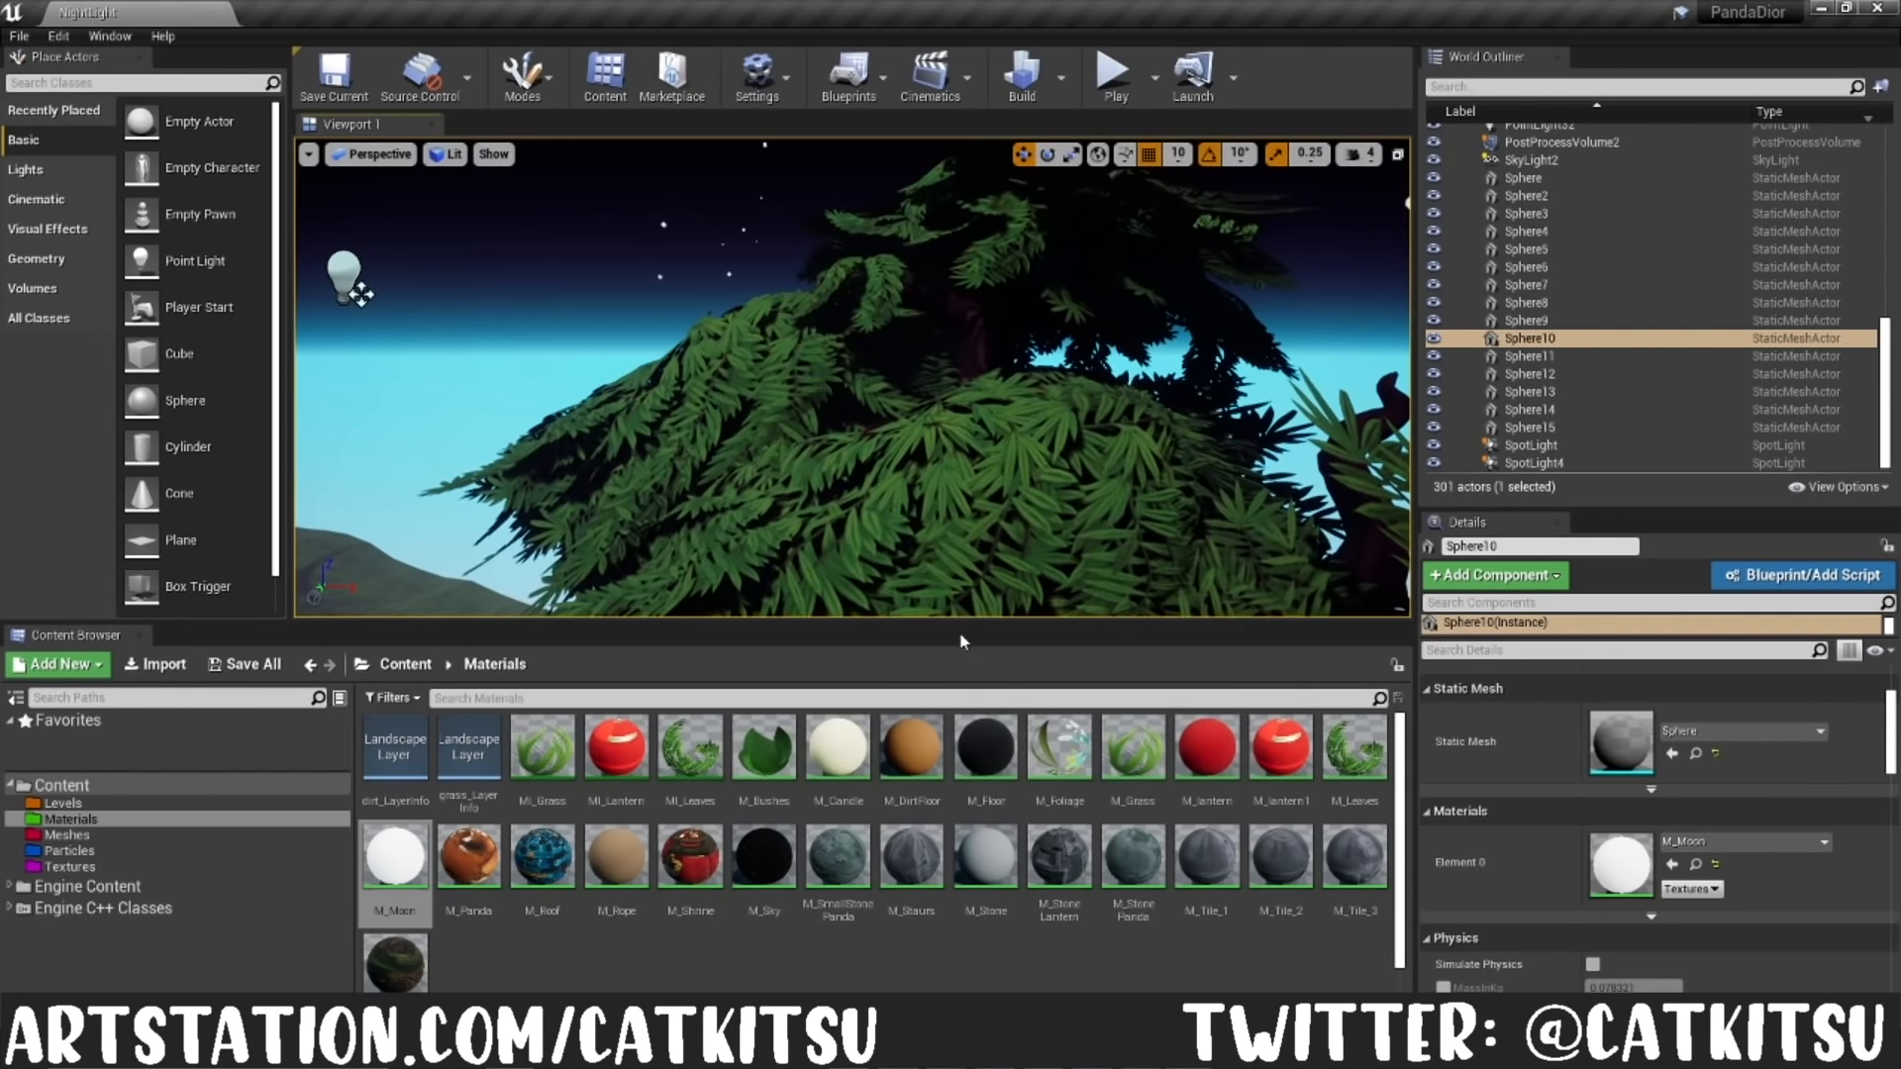
Step: Switch the viewport to the MainShot camera, clear the selection and toggle Game View
left_click_drag(958, 622, 917, 877)
right_click_drag(931, 618, 993, 602)
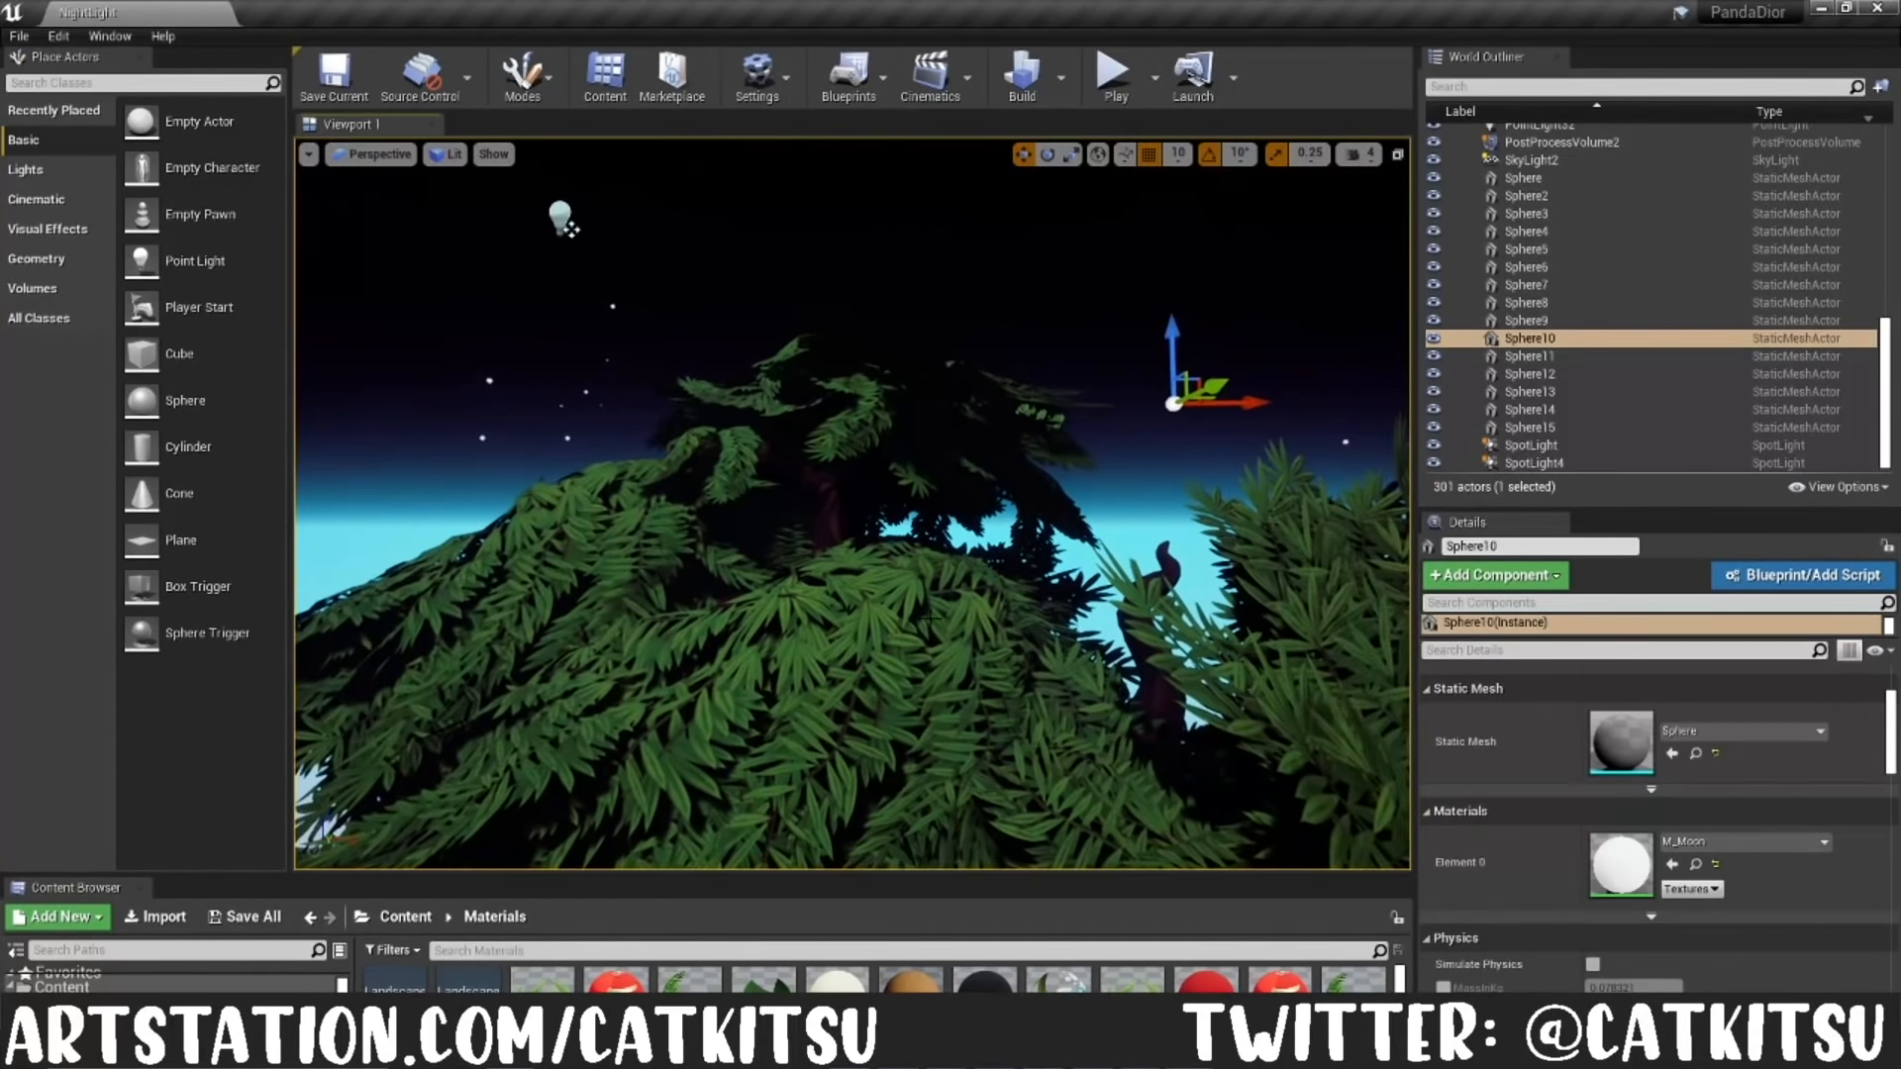
left_click(377, 154)
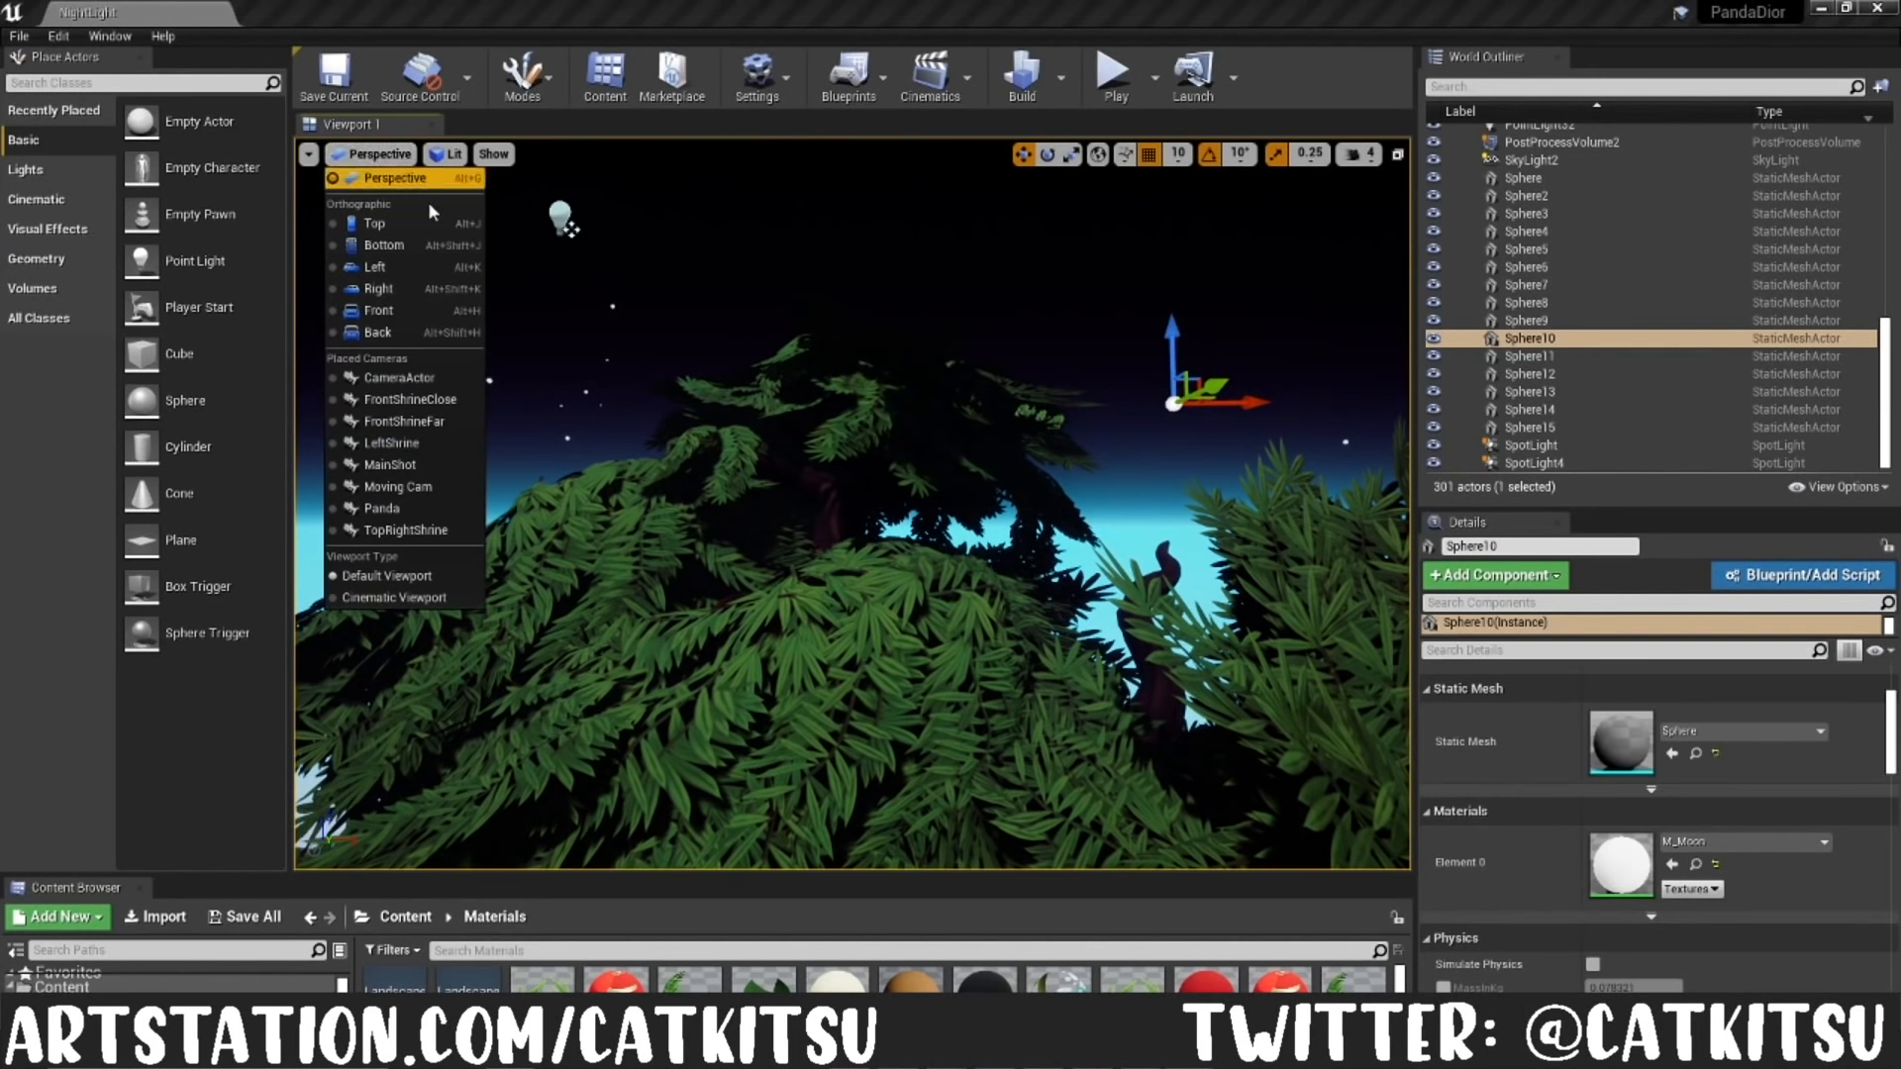
left_click(411, 465)
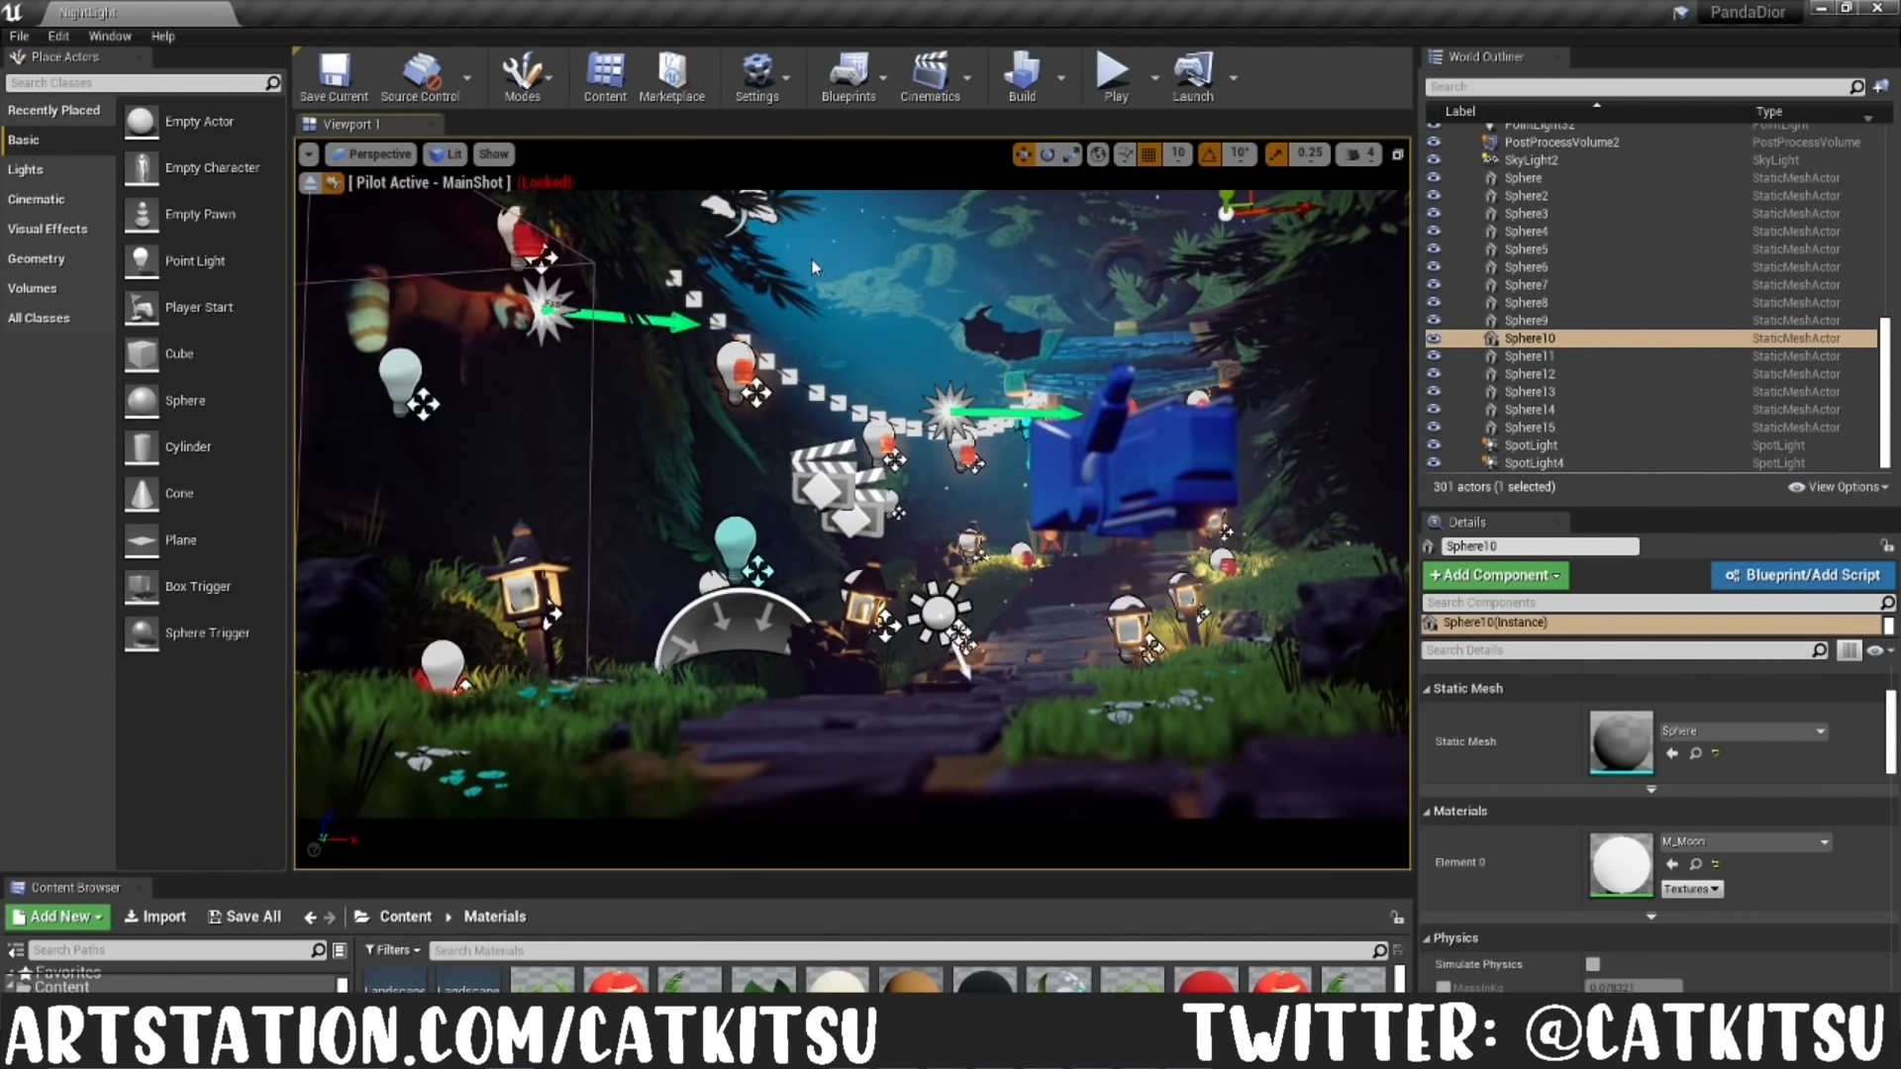
key("Escape")
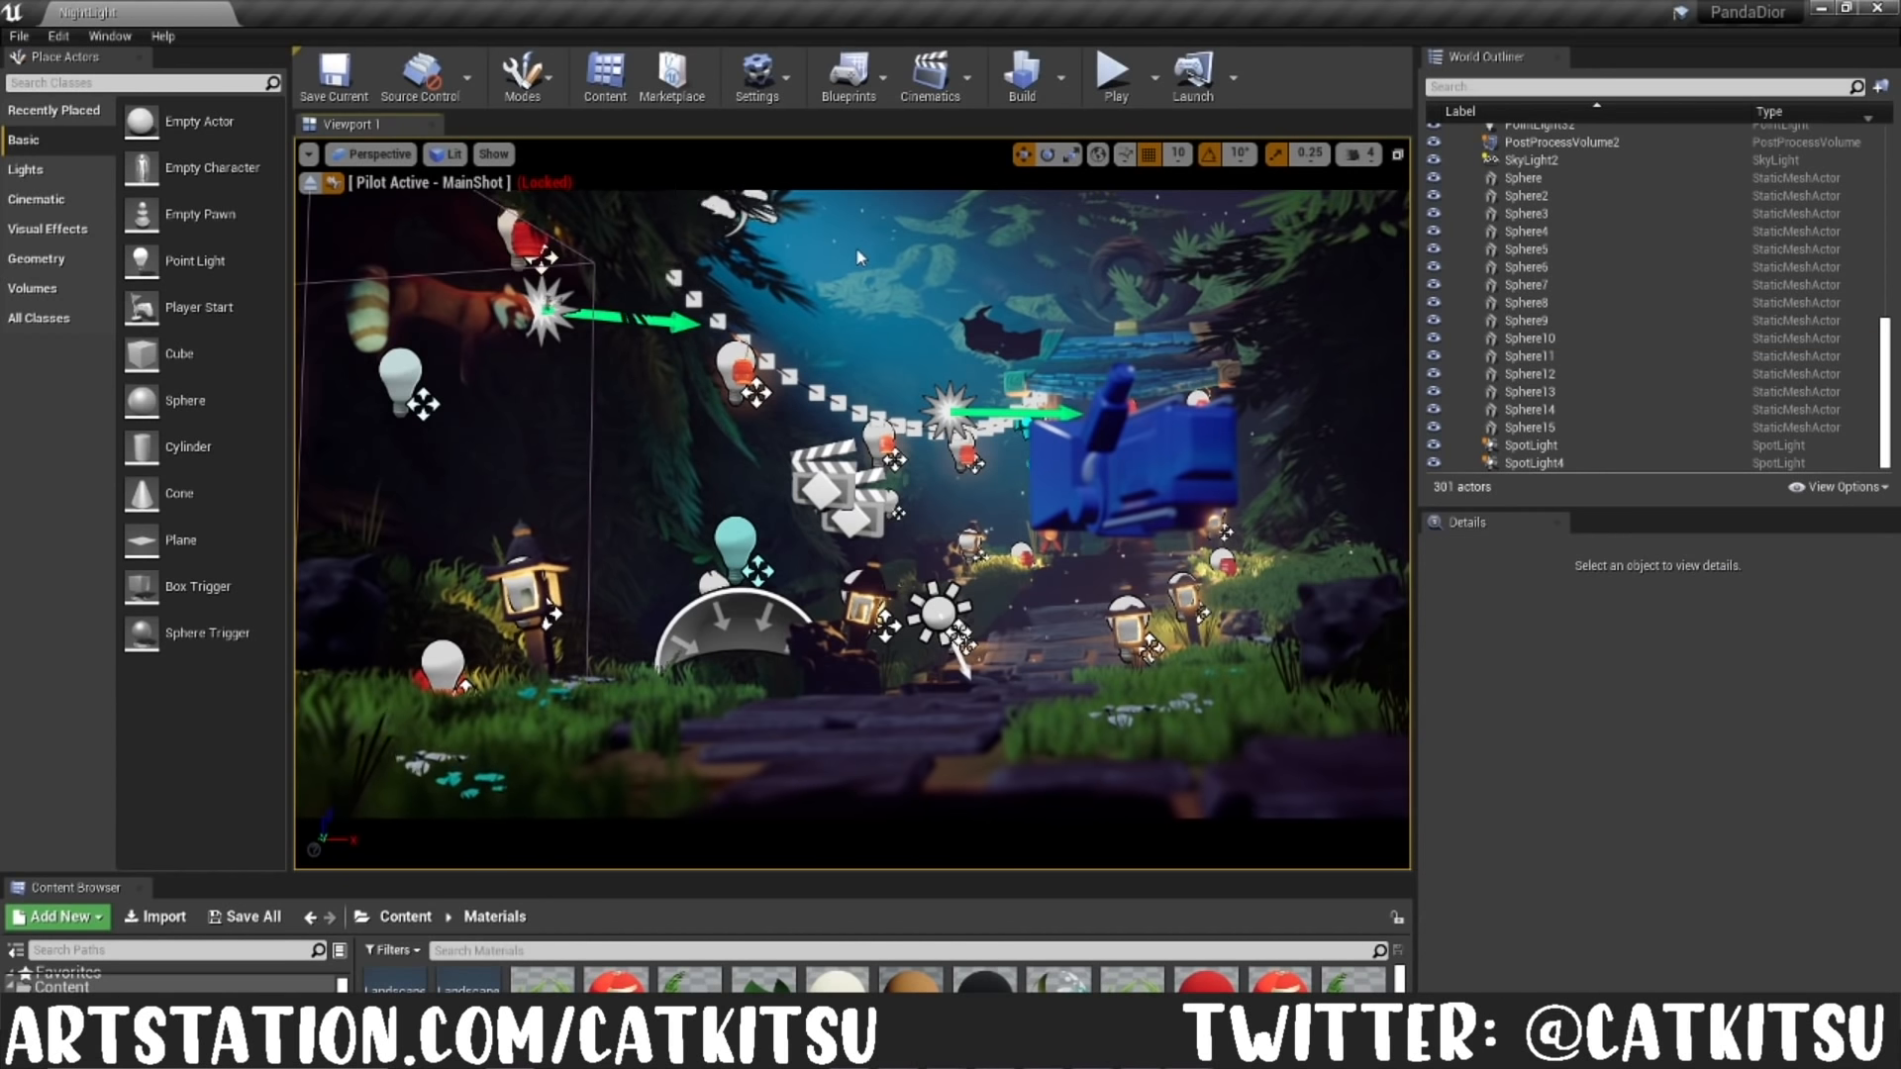
key("g")
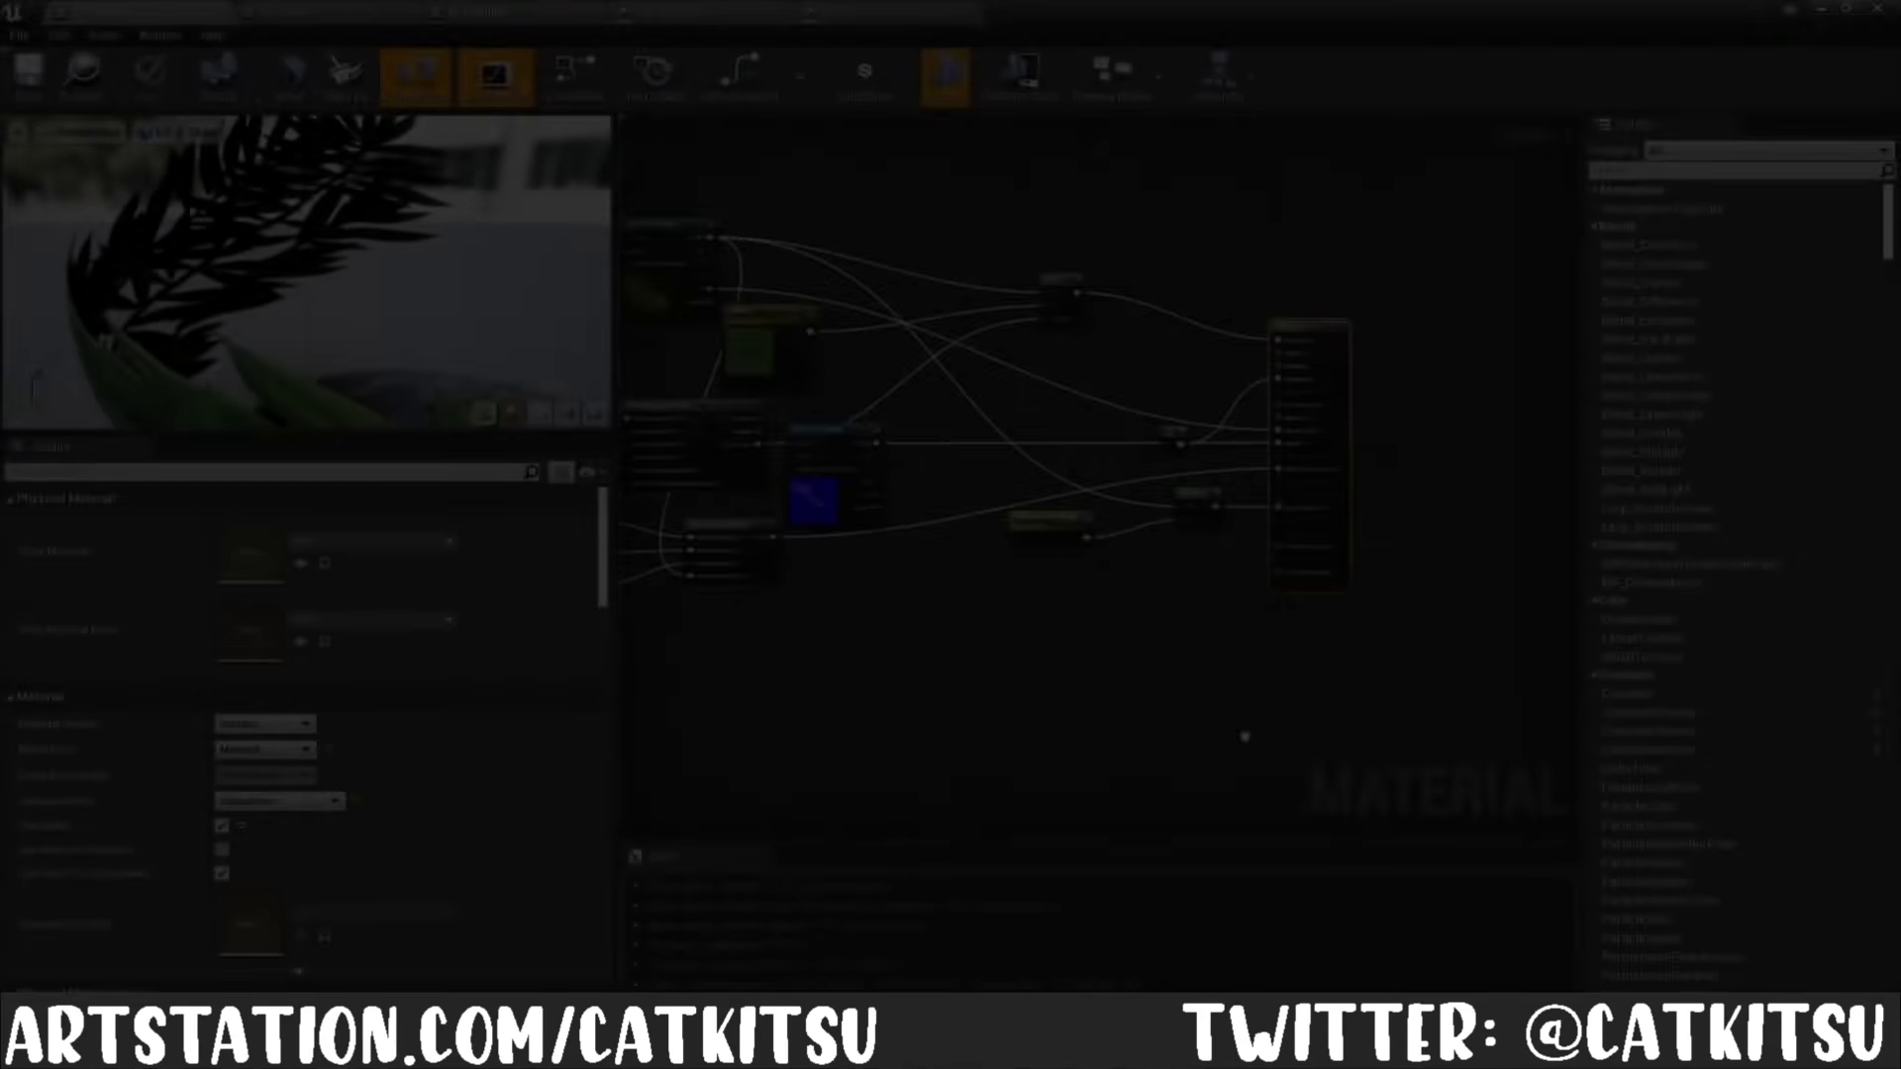
Step: Examine the M_Leaves material graph, including its T_Leaves_BC texture sample, Subsurface Strength parameter and the material's blend and shading settings
right_click_drag(1245, 737, 1422, 734)
mouse_move(1261, 641)
right_mouse_down()
mouse_move(1350, 603)
mouse_move(1257, 616)
right_mouse_up()
right_click_drag(1115, 601, 1066, 571)
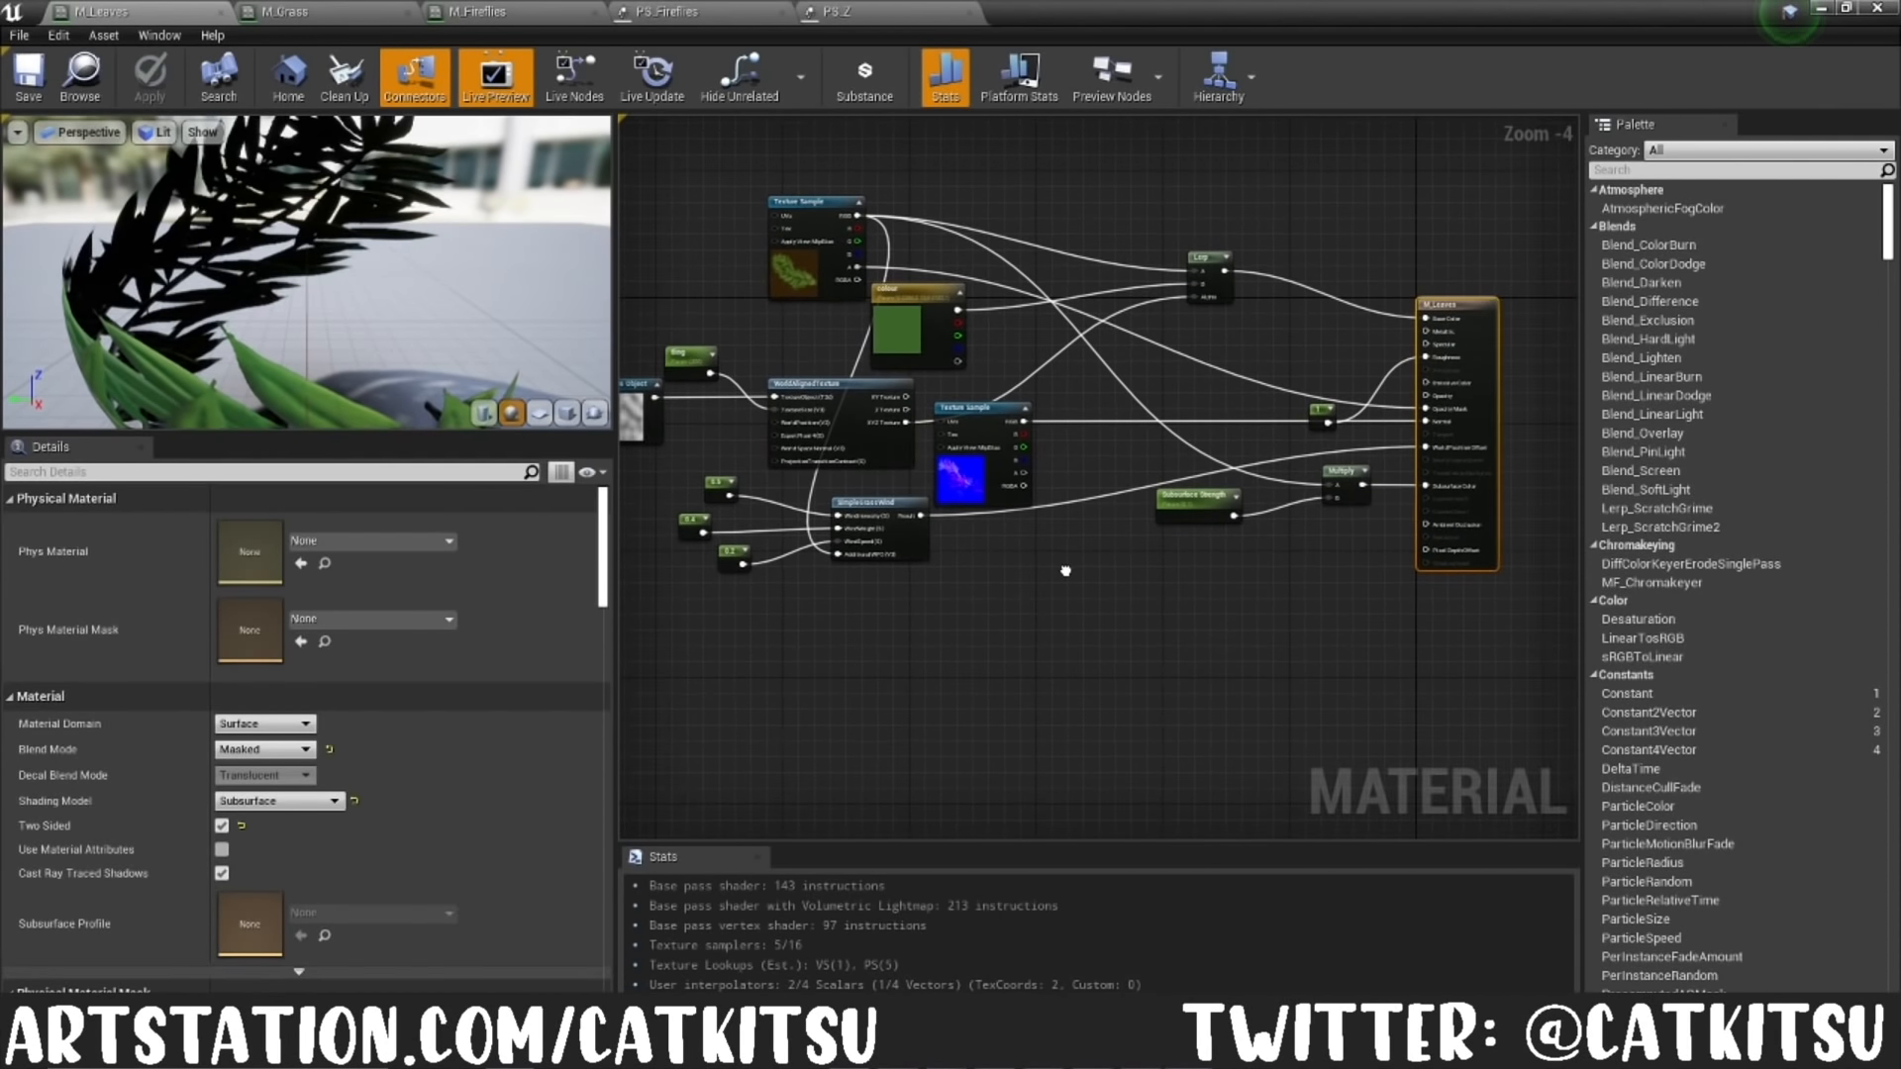
right_click_drag(1353, 637, 1256, 657)
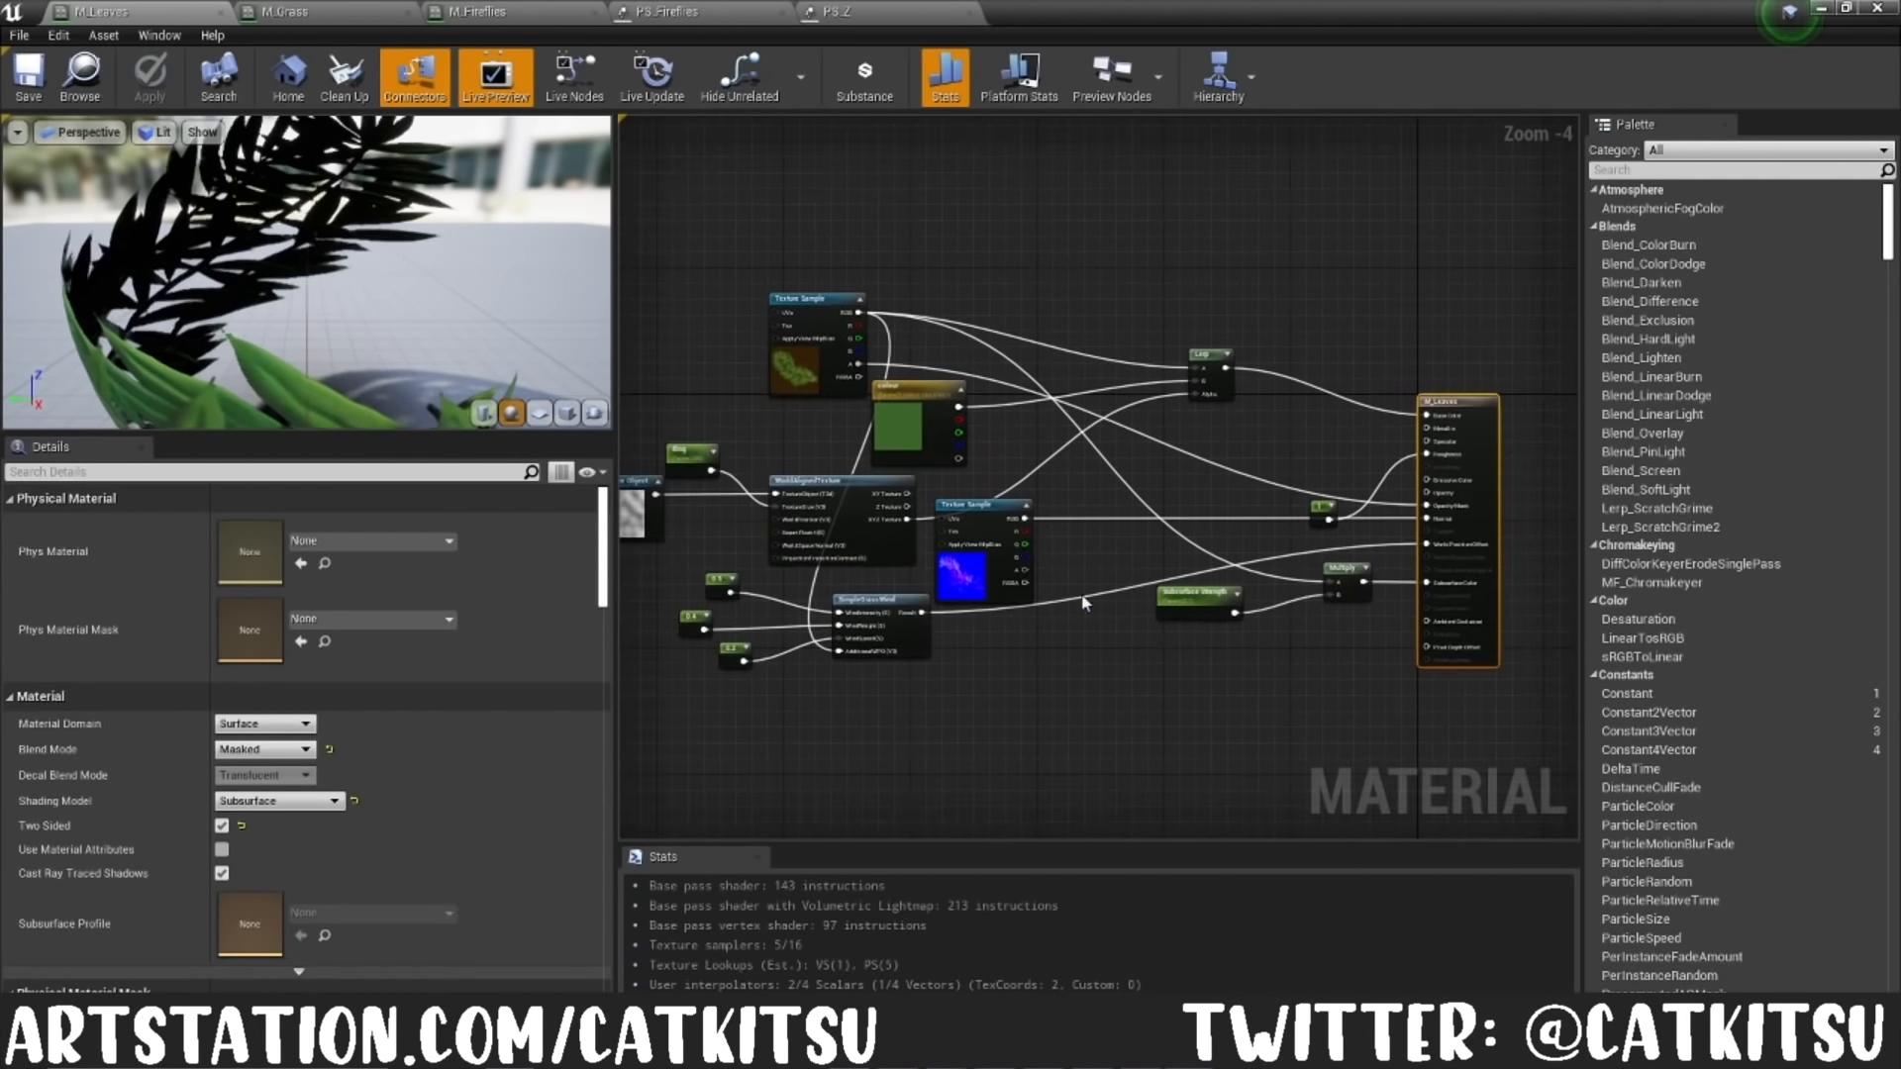
left_click(805, 375)
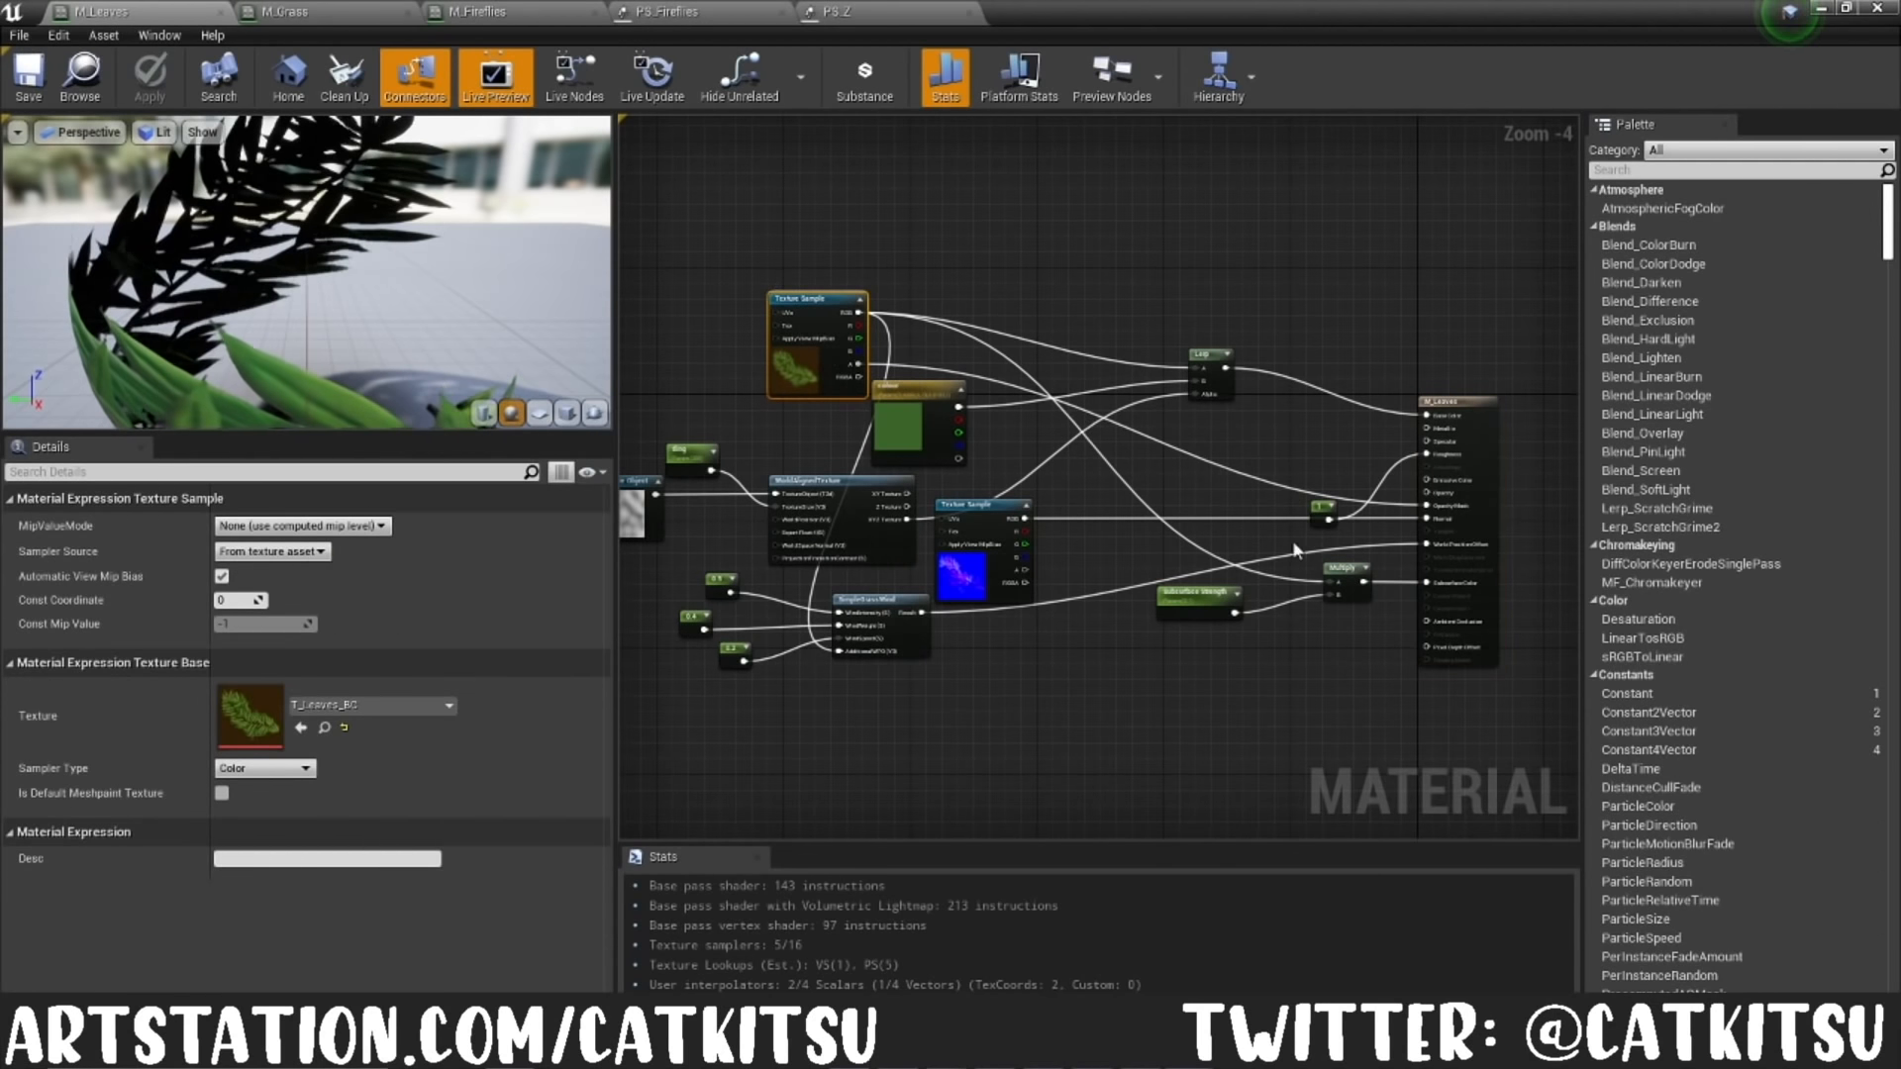
left_click(1171, 600)
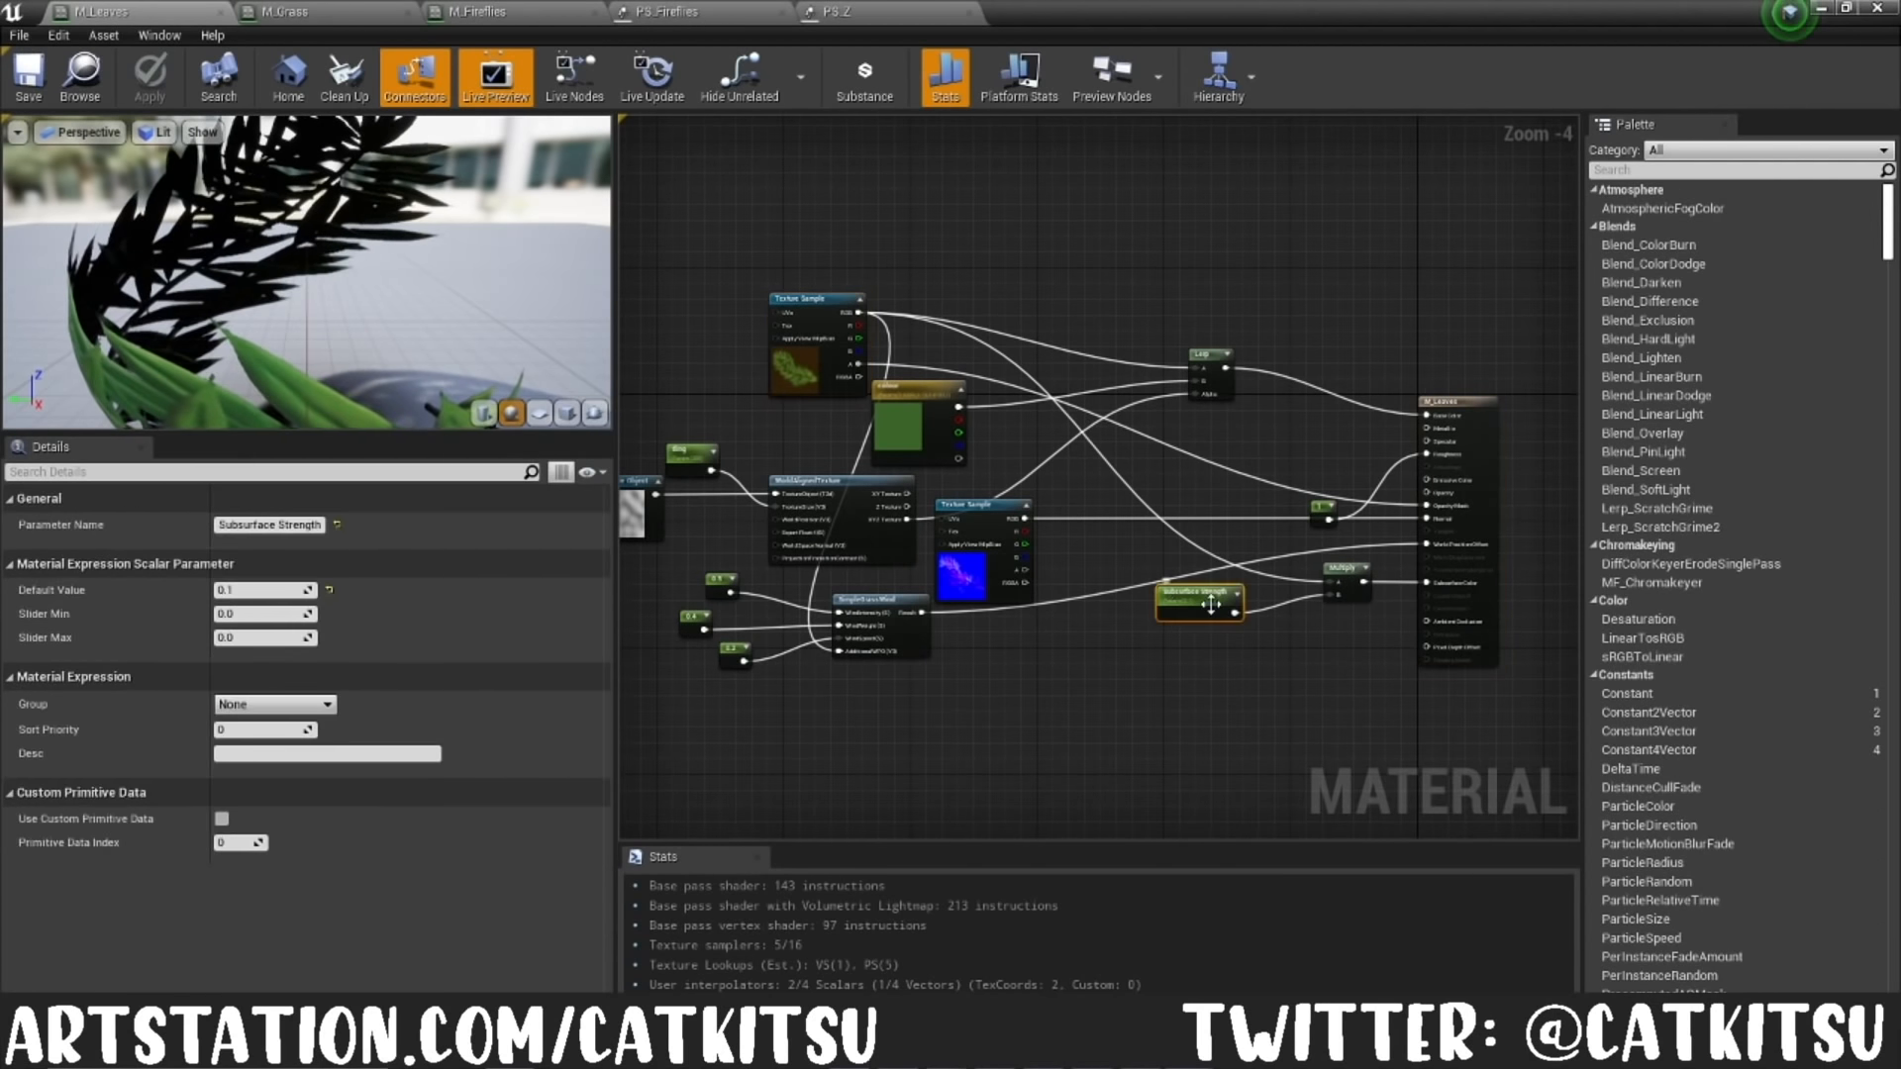
left_click(1456, 408)
scroll(465, 722, "down", 5)
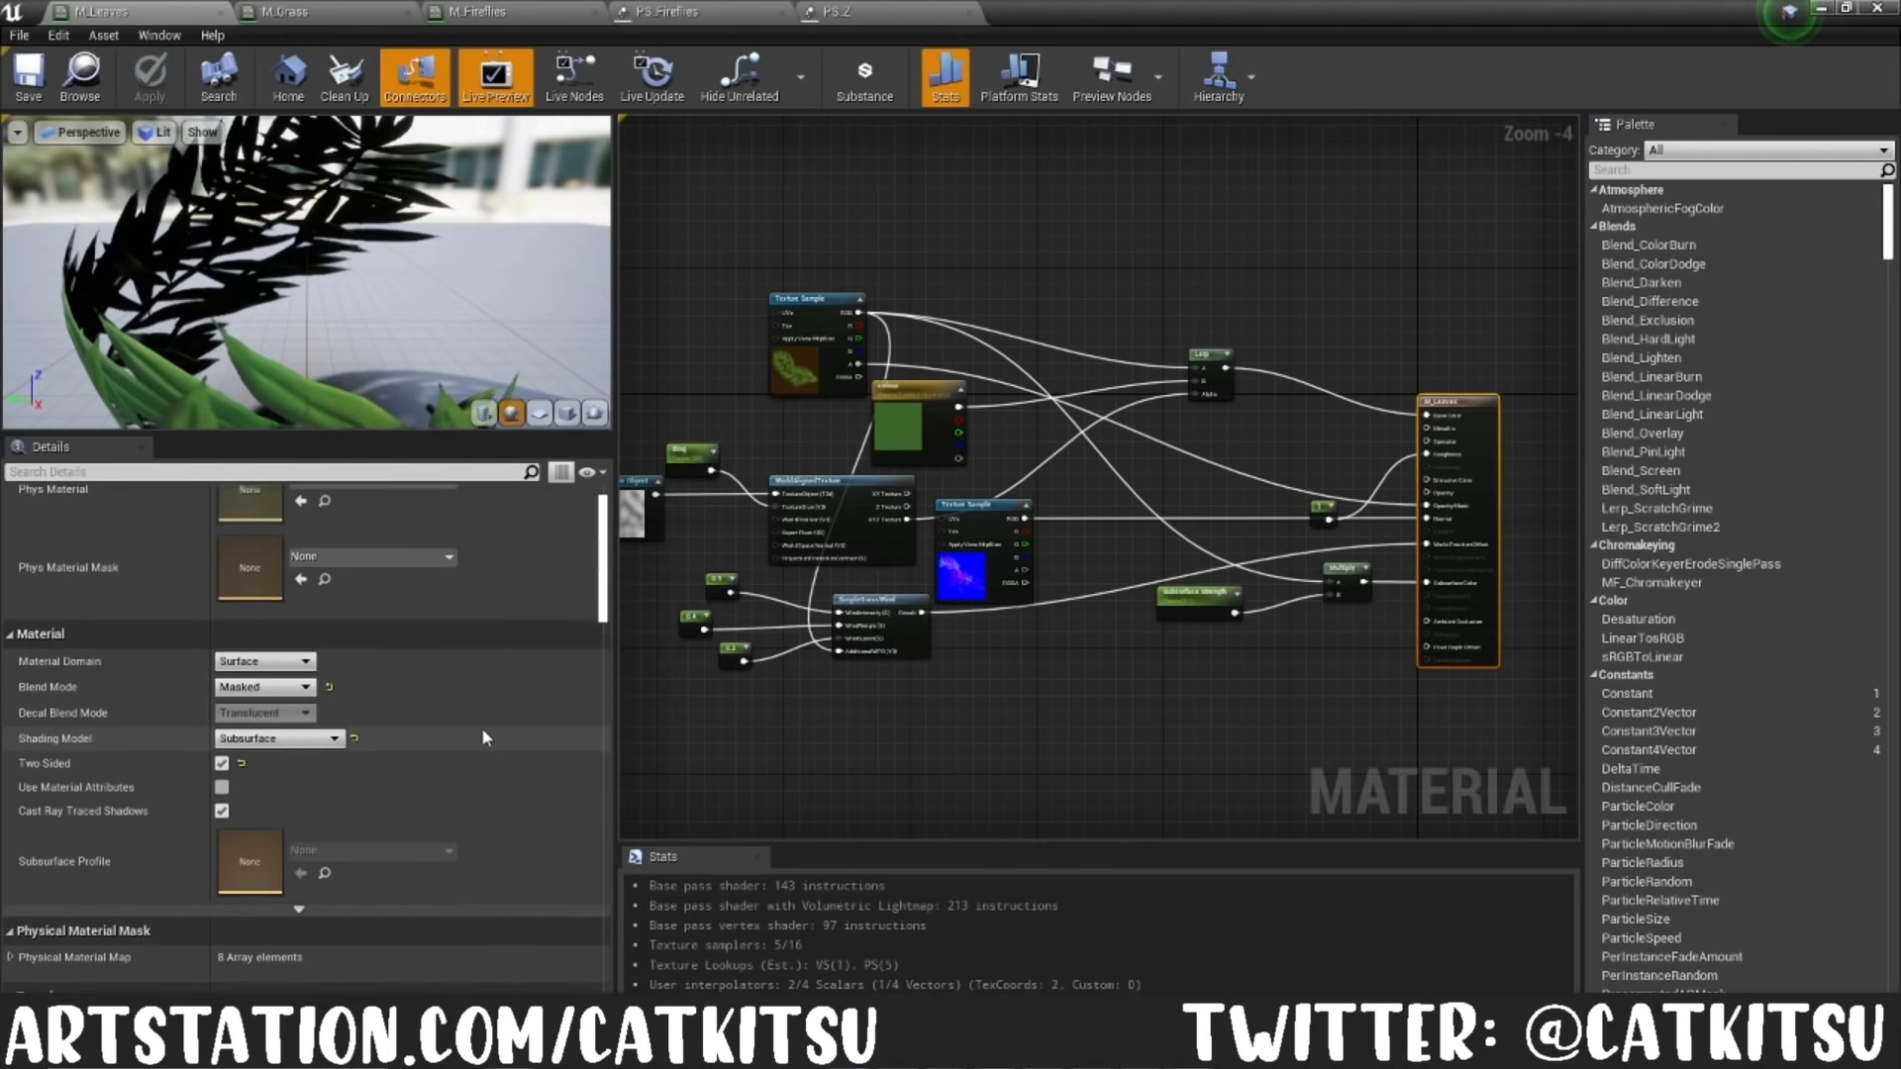
scroll(457, 721, "up", 5)
scroll(995, 735, "up", 1)
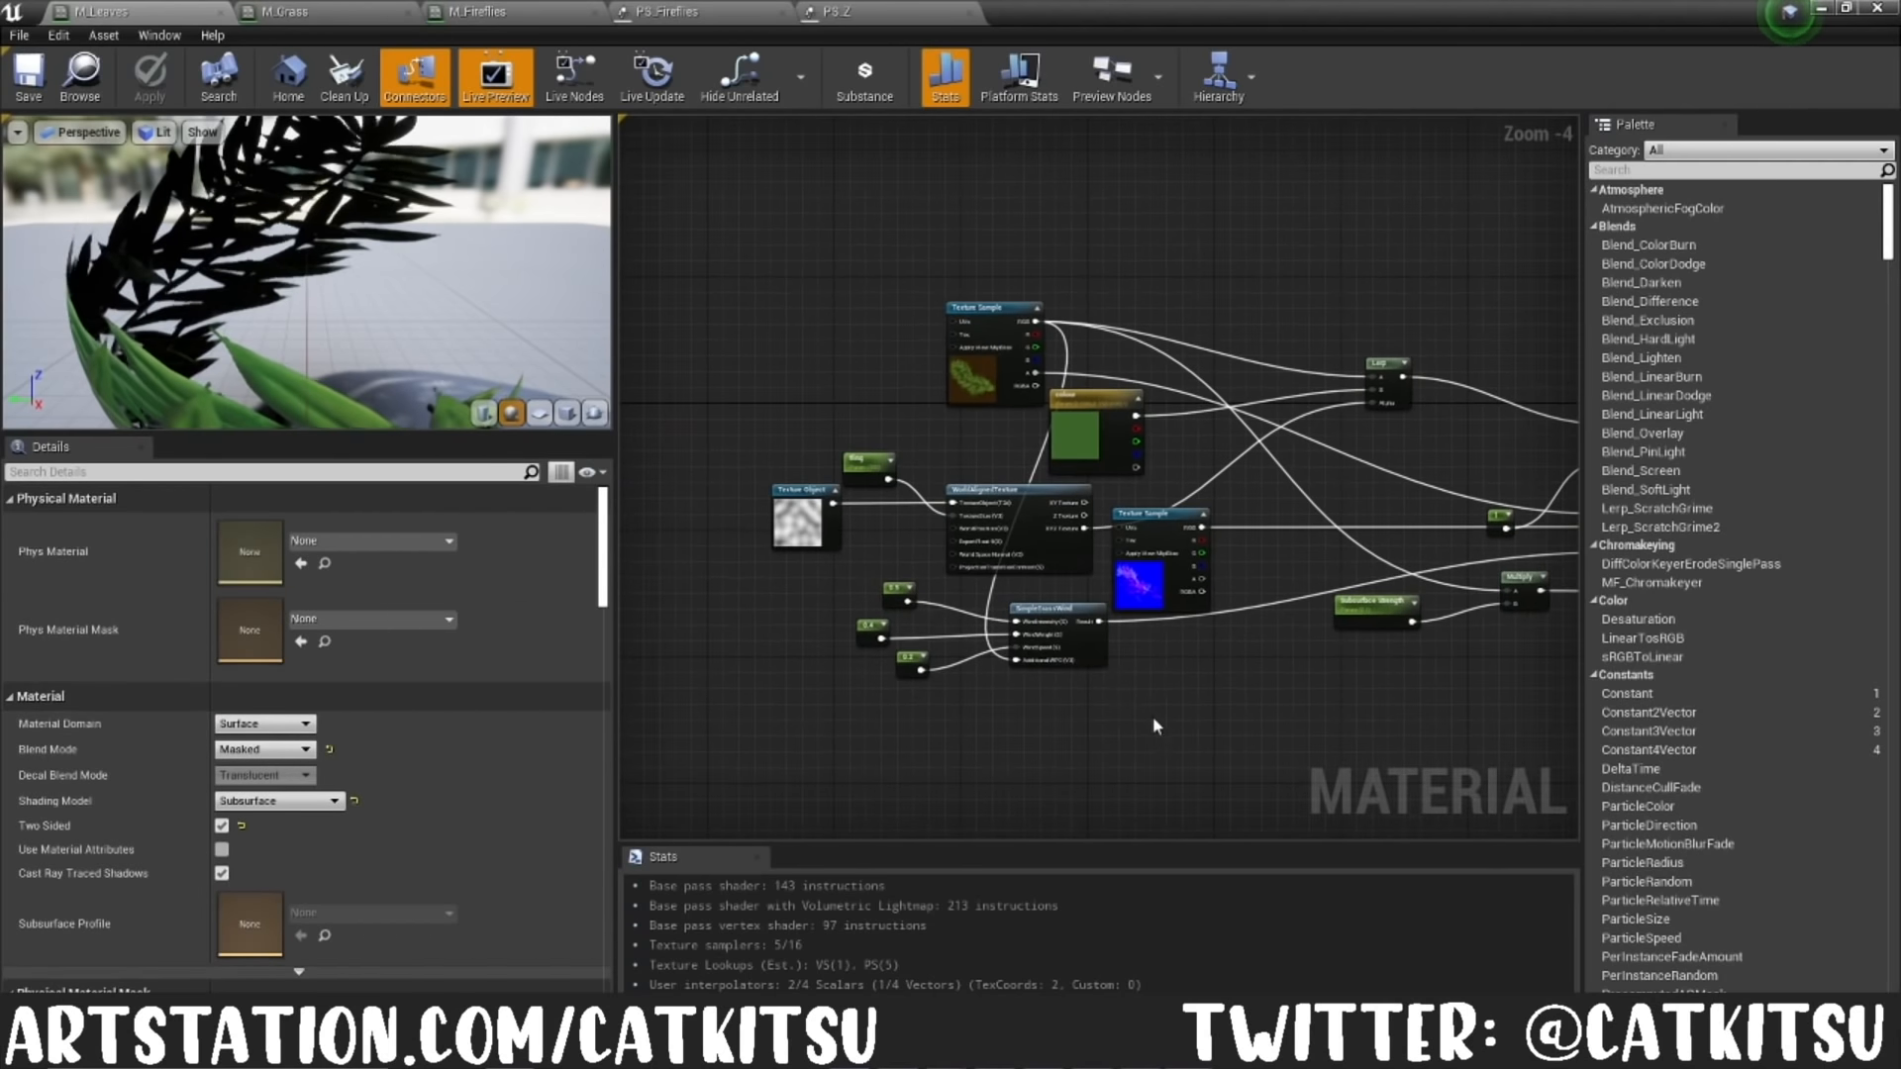
Step: Inspect the SimpleGrassWind node in M_Leaves and trace its connection to the World Position Offset input
left_click(1026, 610)
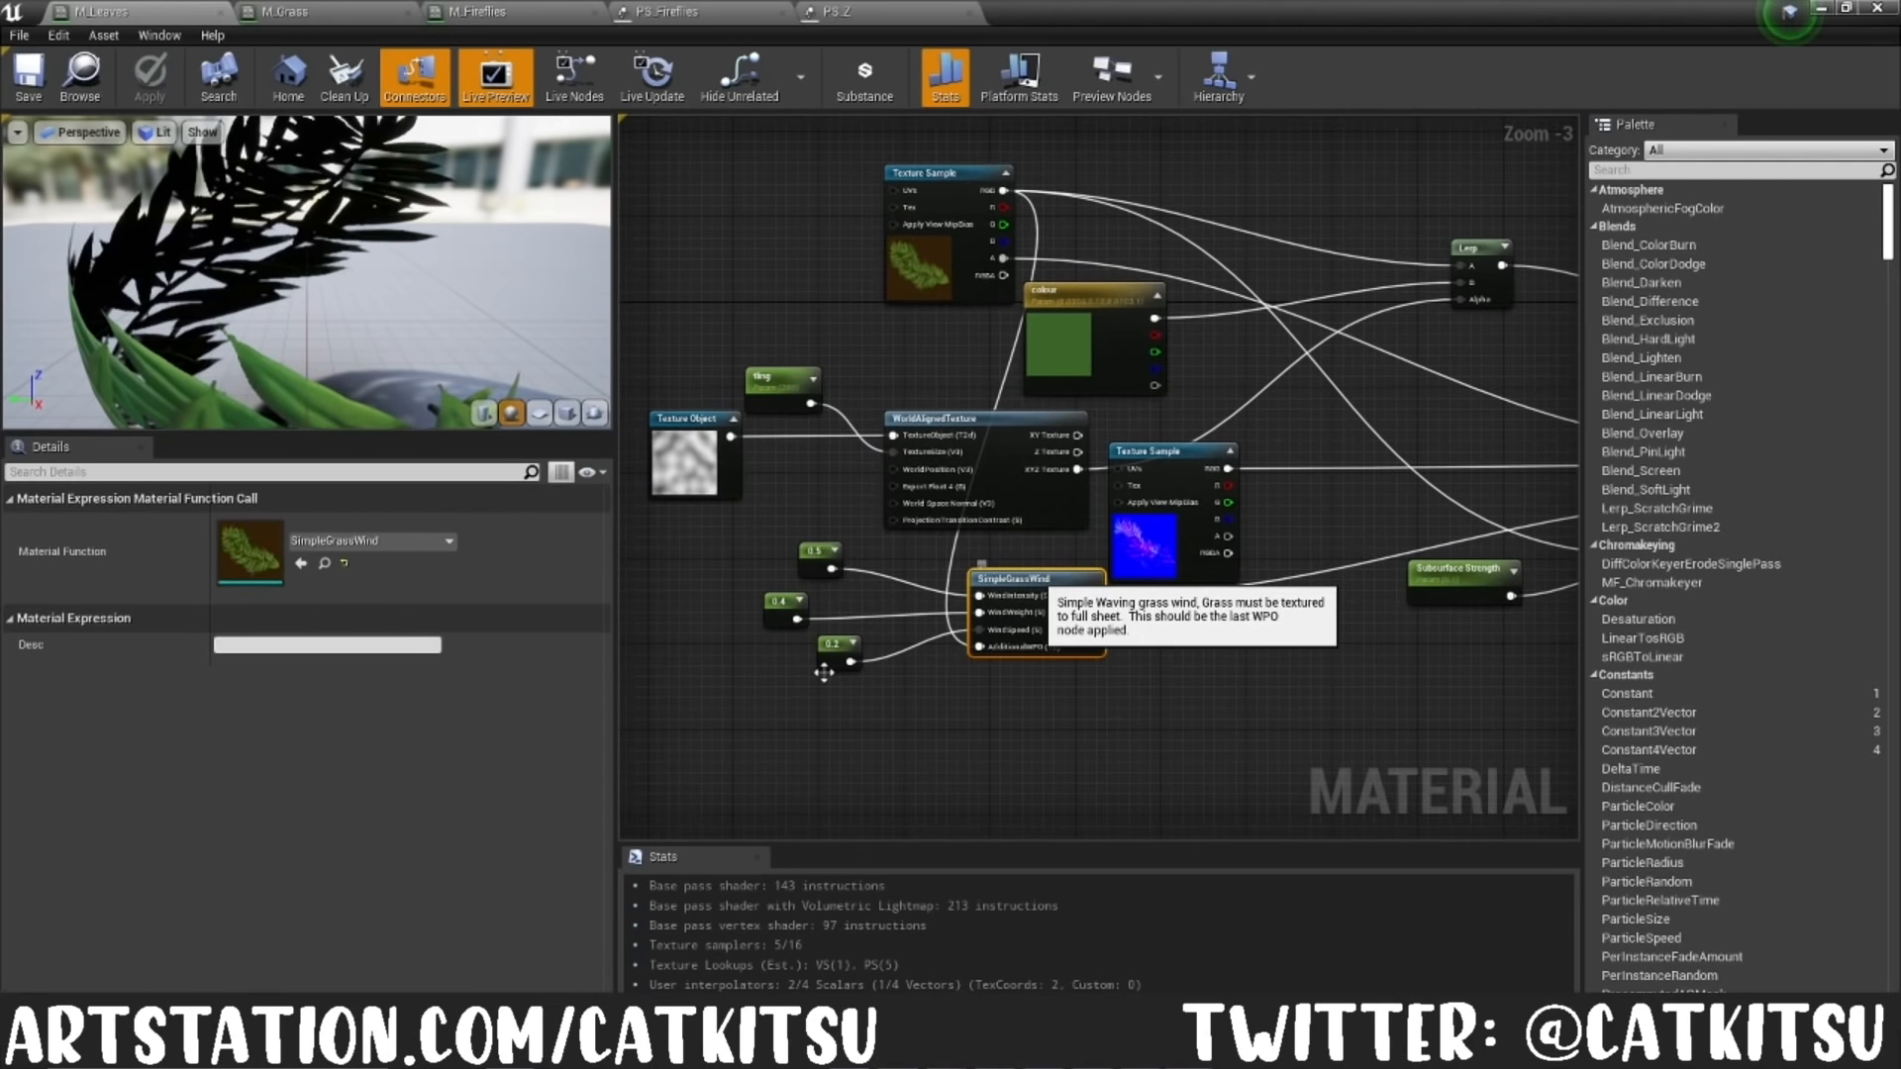
right_click_drag(1297, 708, 647, 717)
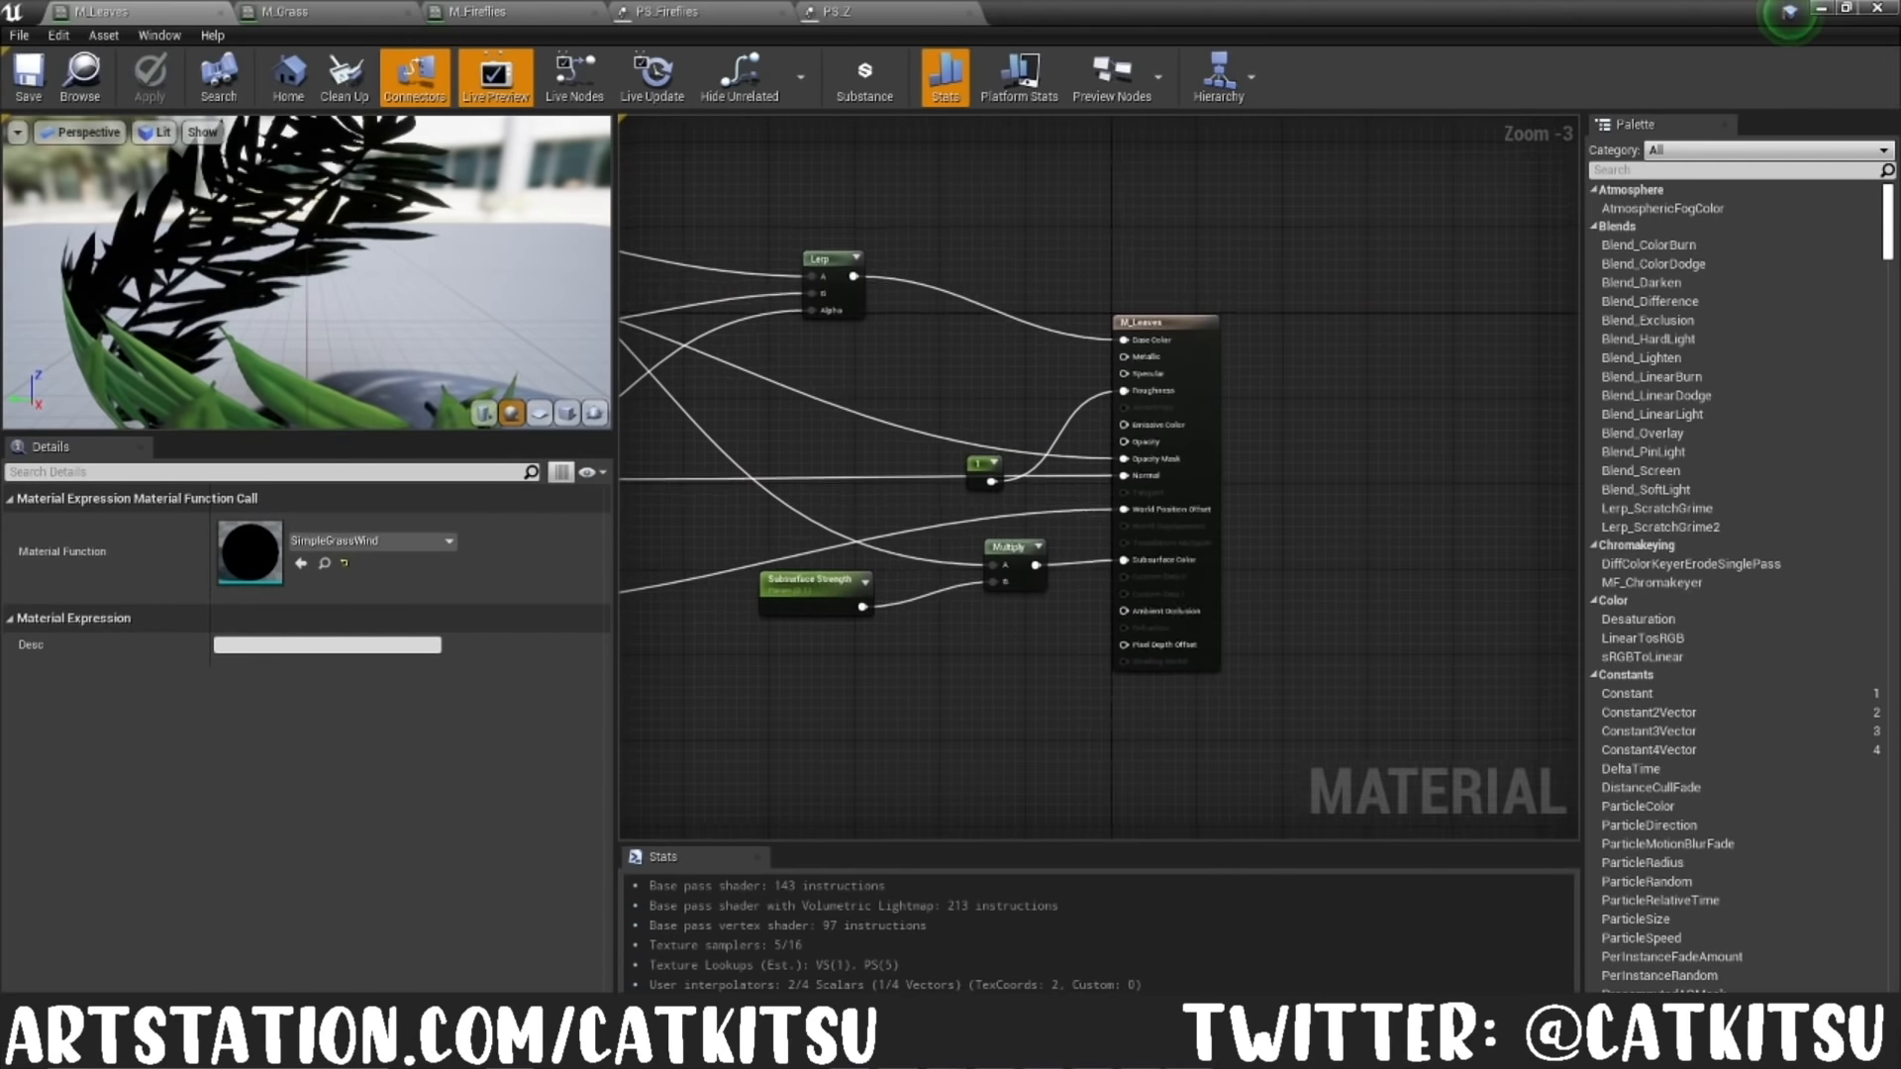
right_click_drag(882, 670, 1218, 731)
scroll(1218, 718, "down", 1)
mouse_move(1015, 796)
right_mouse_down()
mouse_move(1198, 795)
mouse_move(1002, 779)
right_mouse_up()
Step: Open the M_Grass material graph and inspect its DitherTemporalAA node
left_click(311, 14)
right_click_drag(826, 692, 1186, 742)
scroll(738, 446, "up", 1)
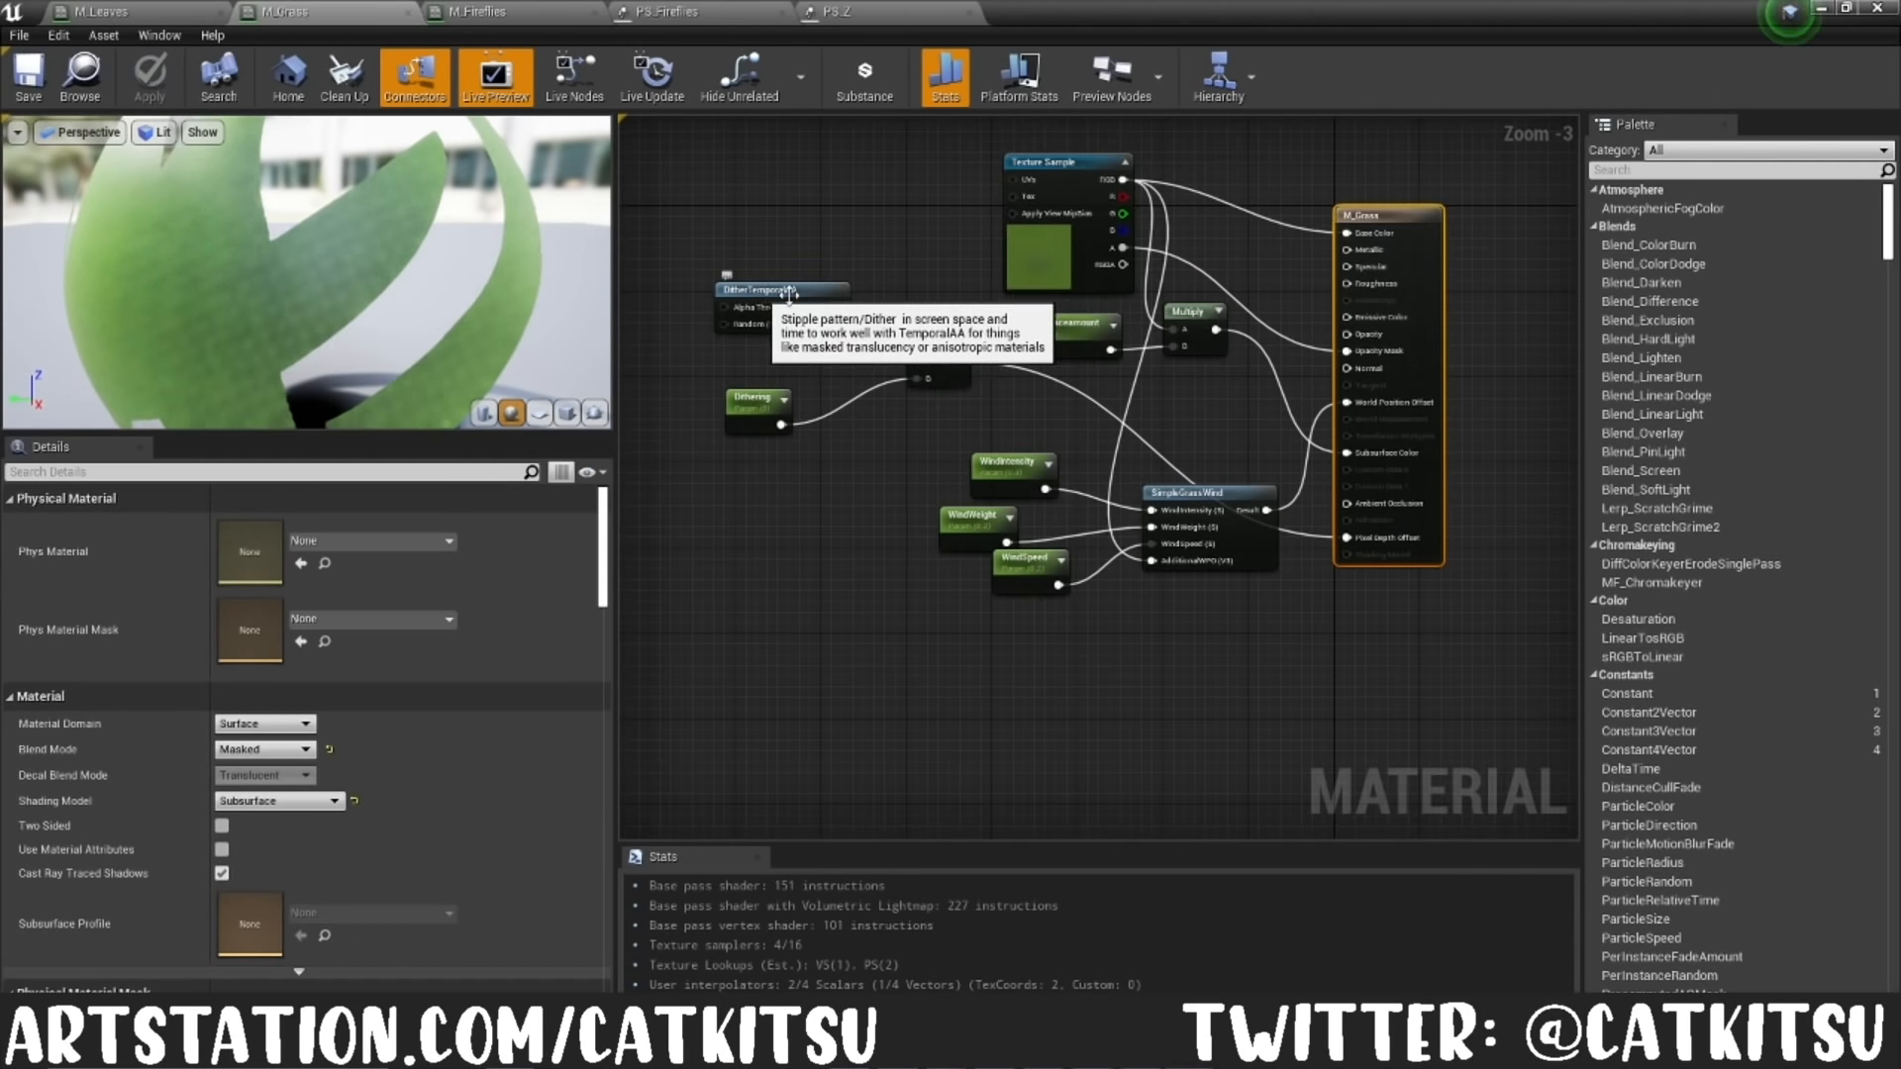
right_click_drag(932, 351, 902, 466)
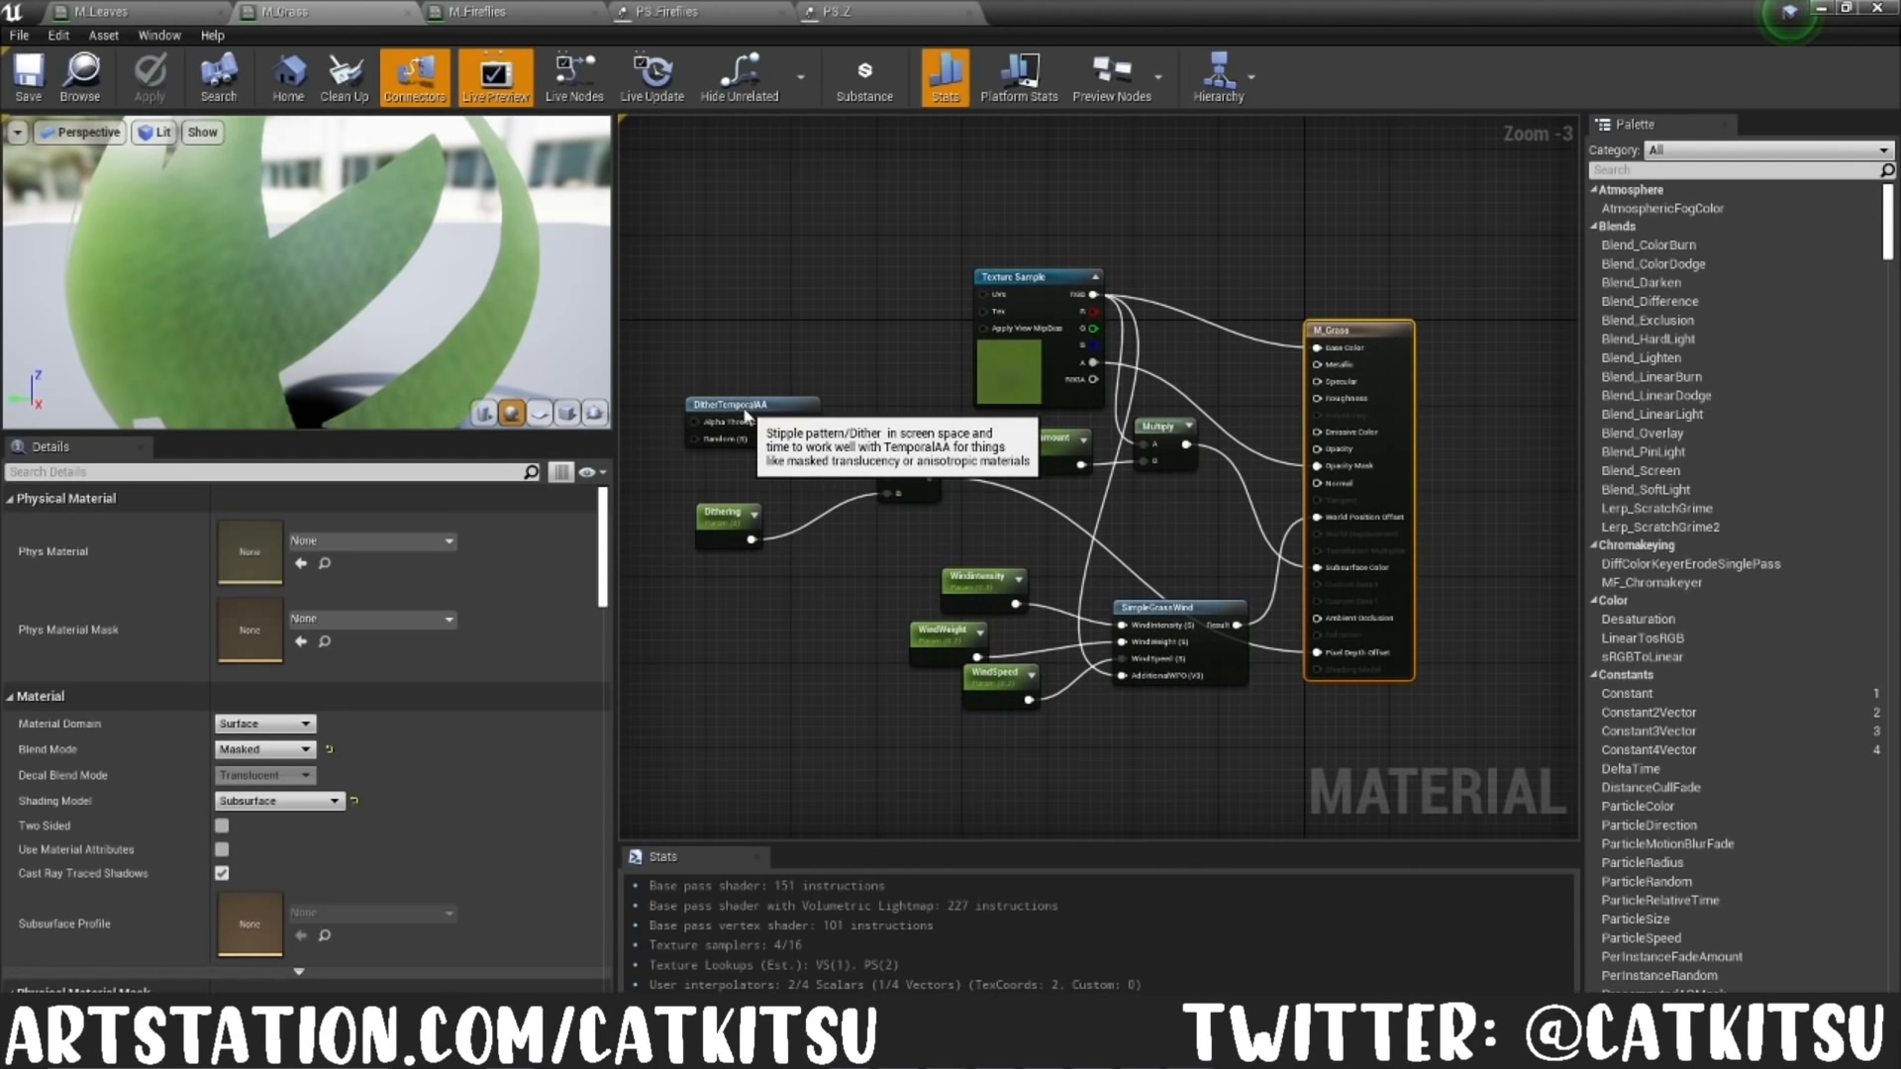
left_click(752, 406)
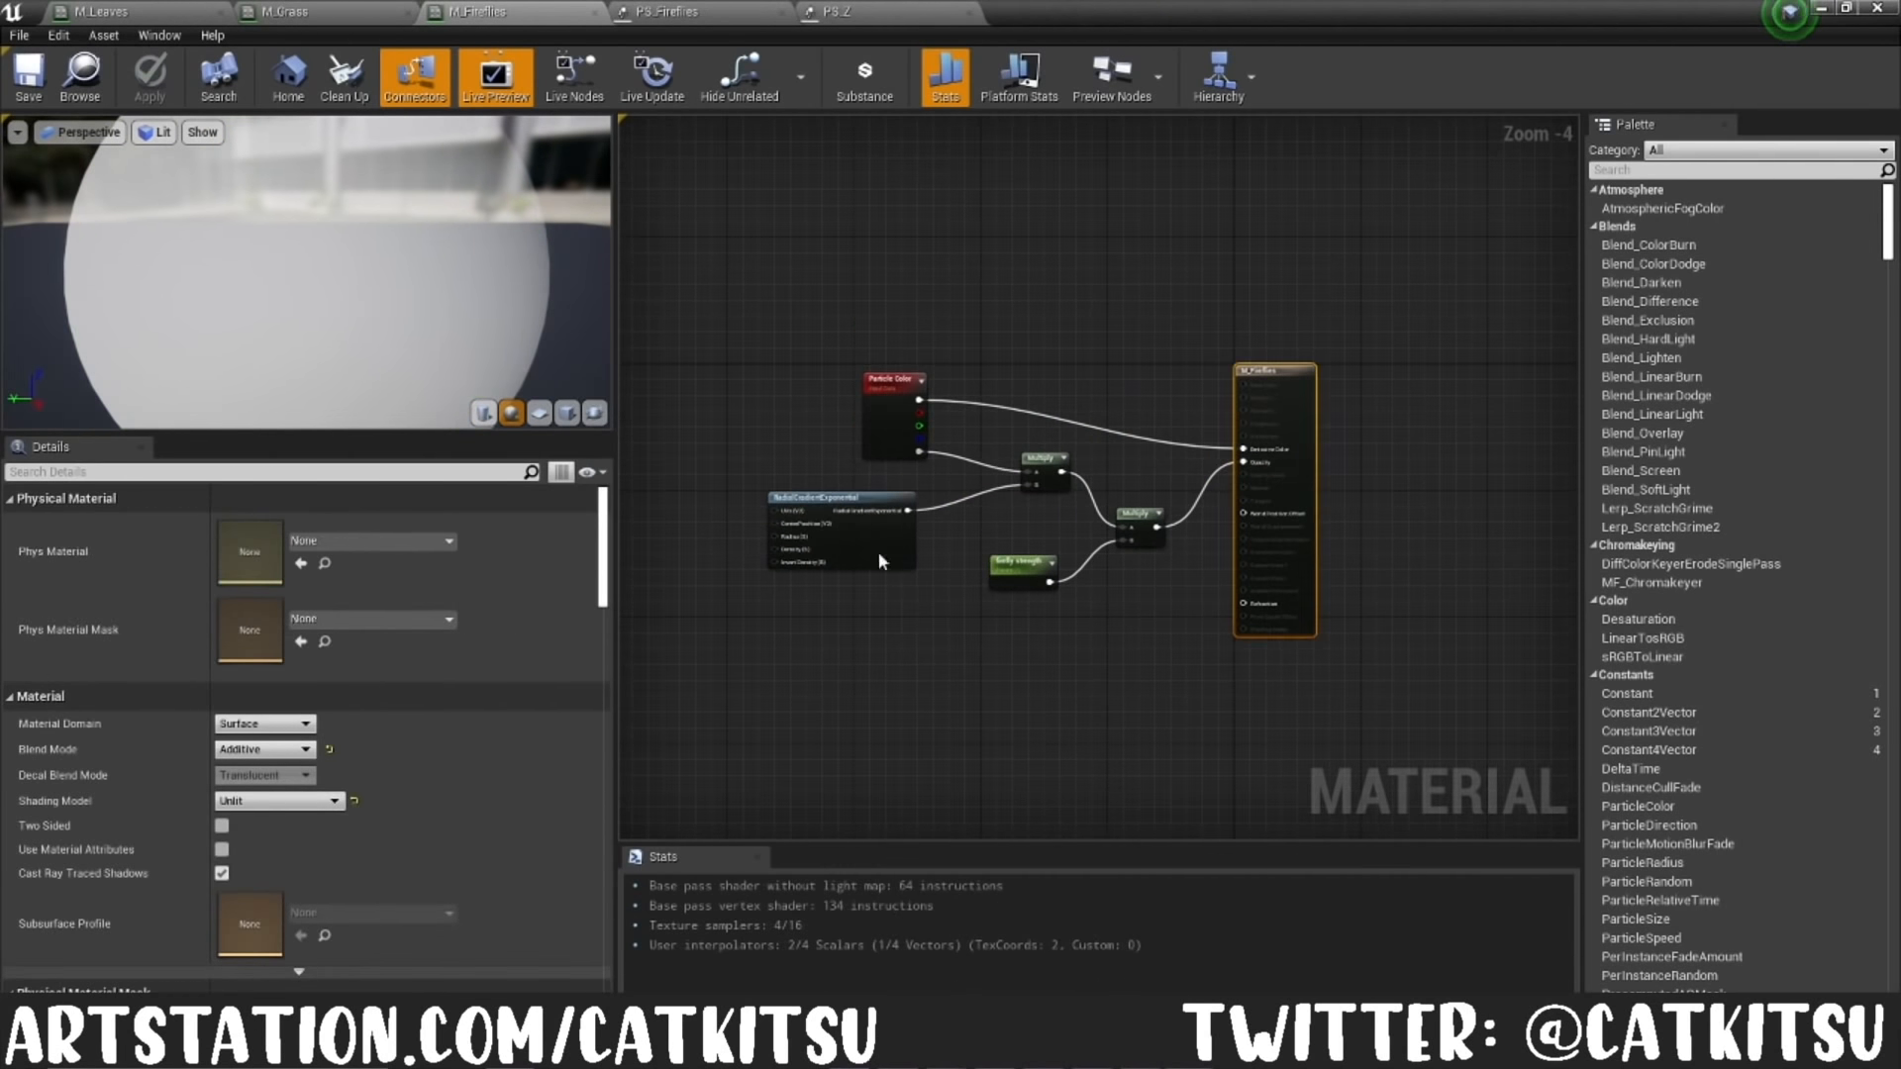
Step: Inspect the RadialGradientExponential node in the M_Fireflies material graph
scroll(877, 535, "up", 2)
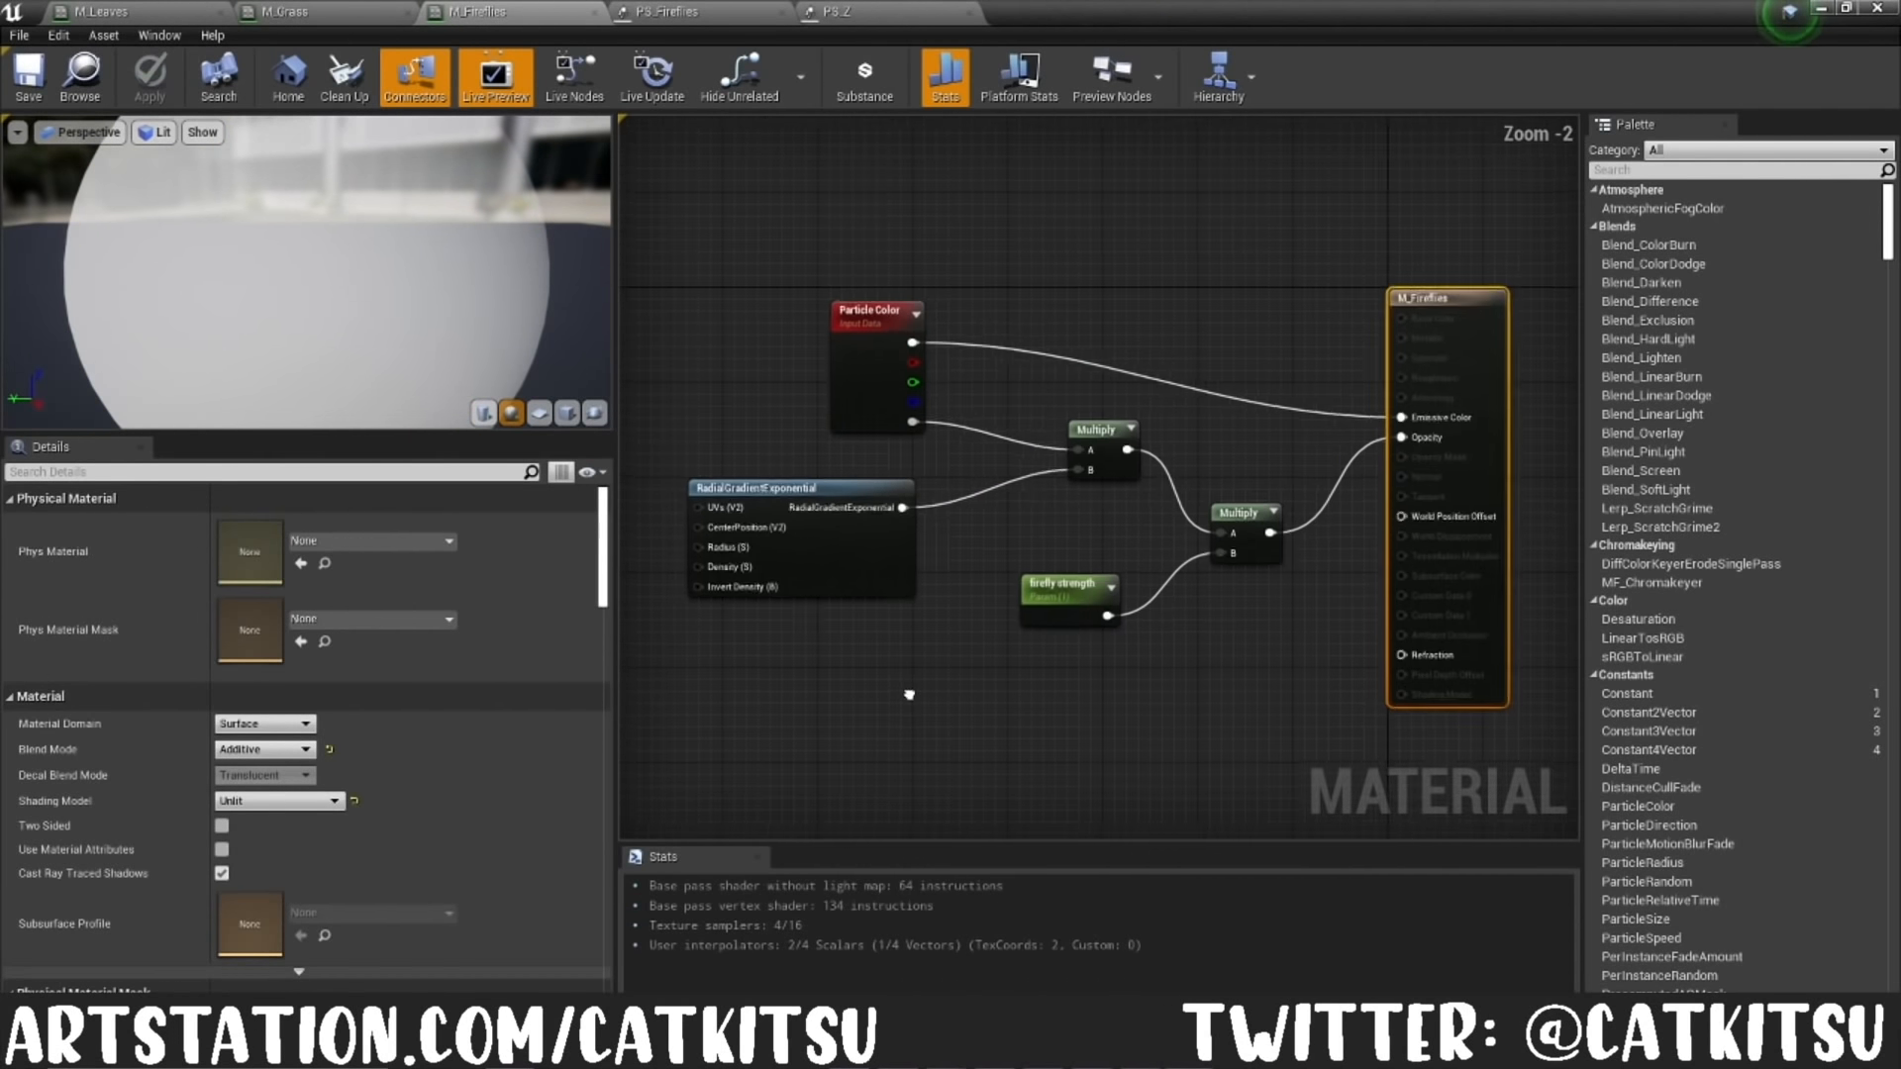
left_click(792, 486)
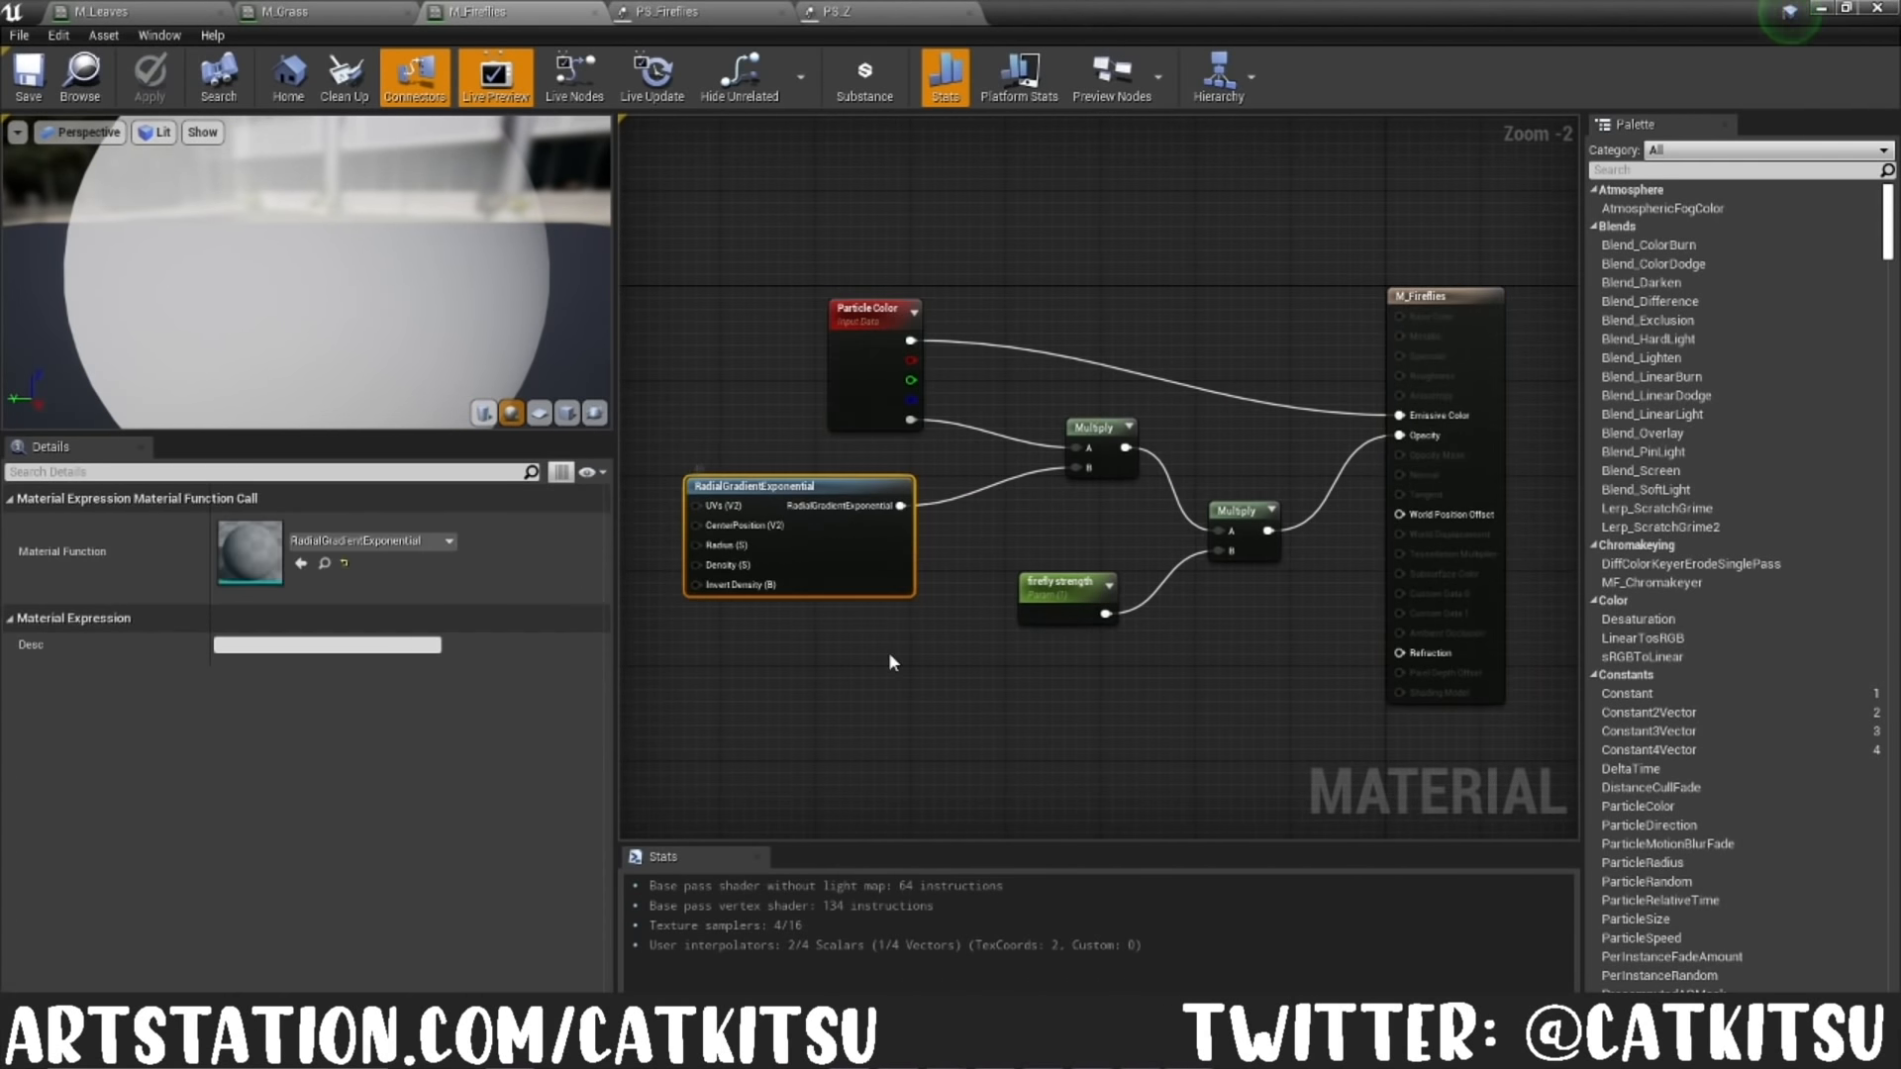
Step: Open the PS_Fireflies particle system and examine the rate distribution of its Spawn module
left_click(668, 10)
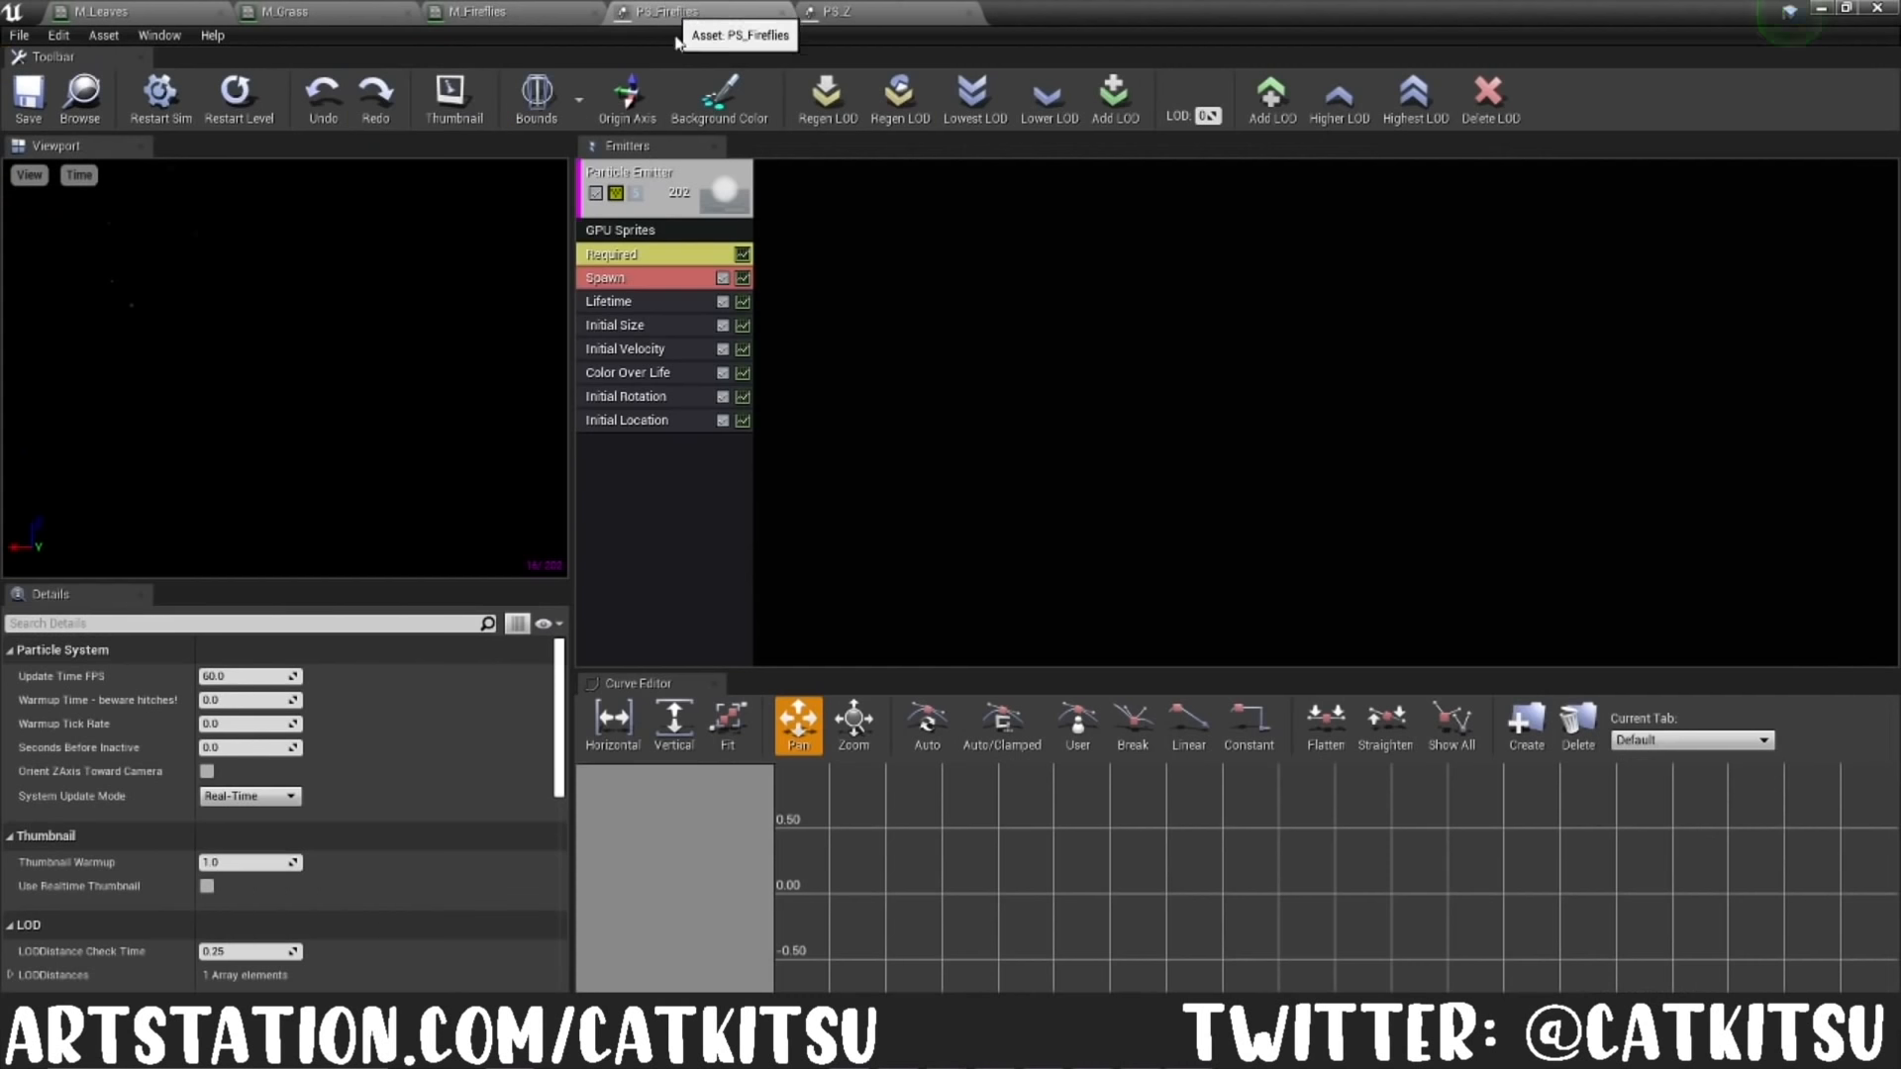
left_click(612, 281)
left_click(12, 677)
left_click(12, 679)
left_click(11, 679)
left_click(21, 701)
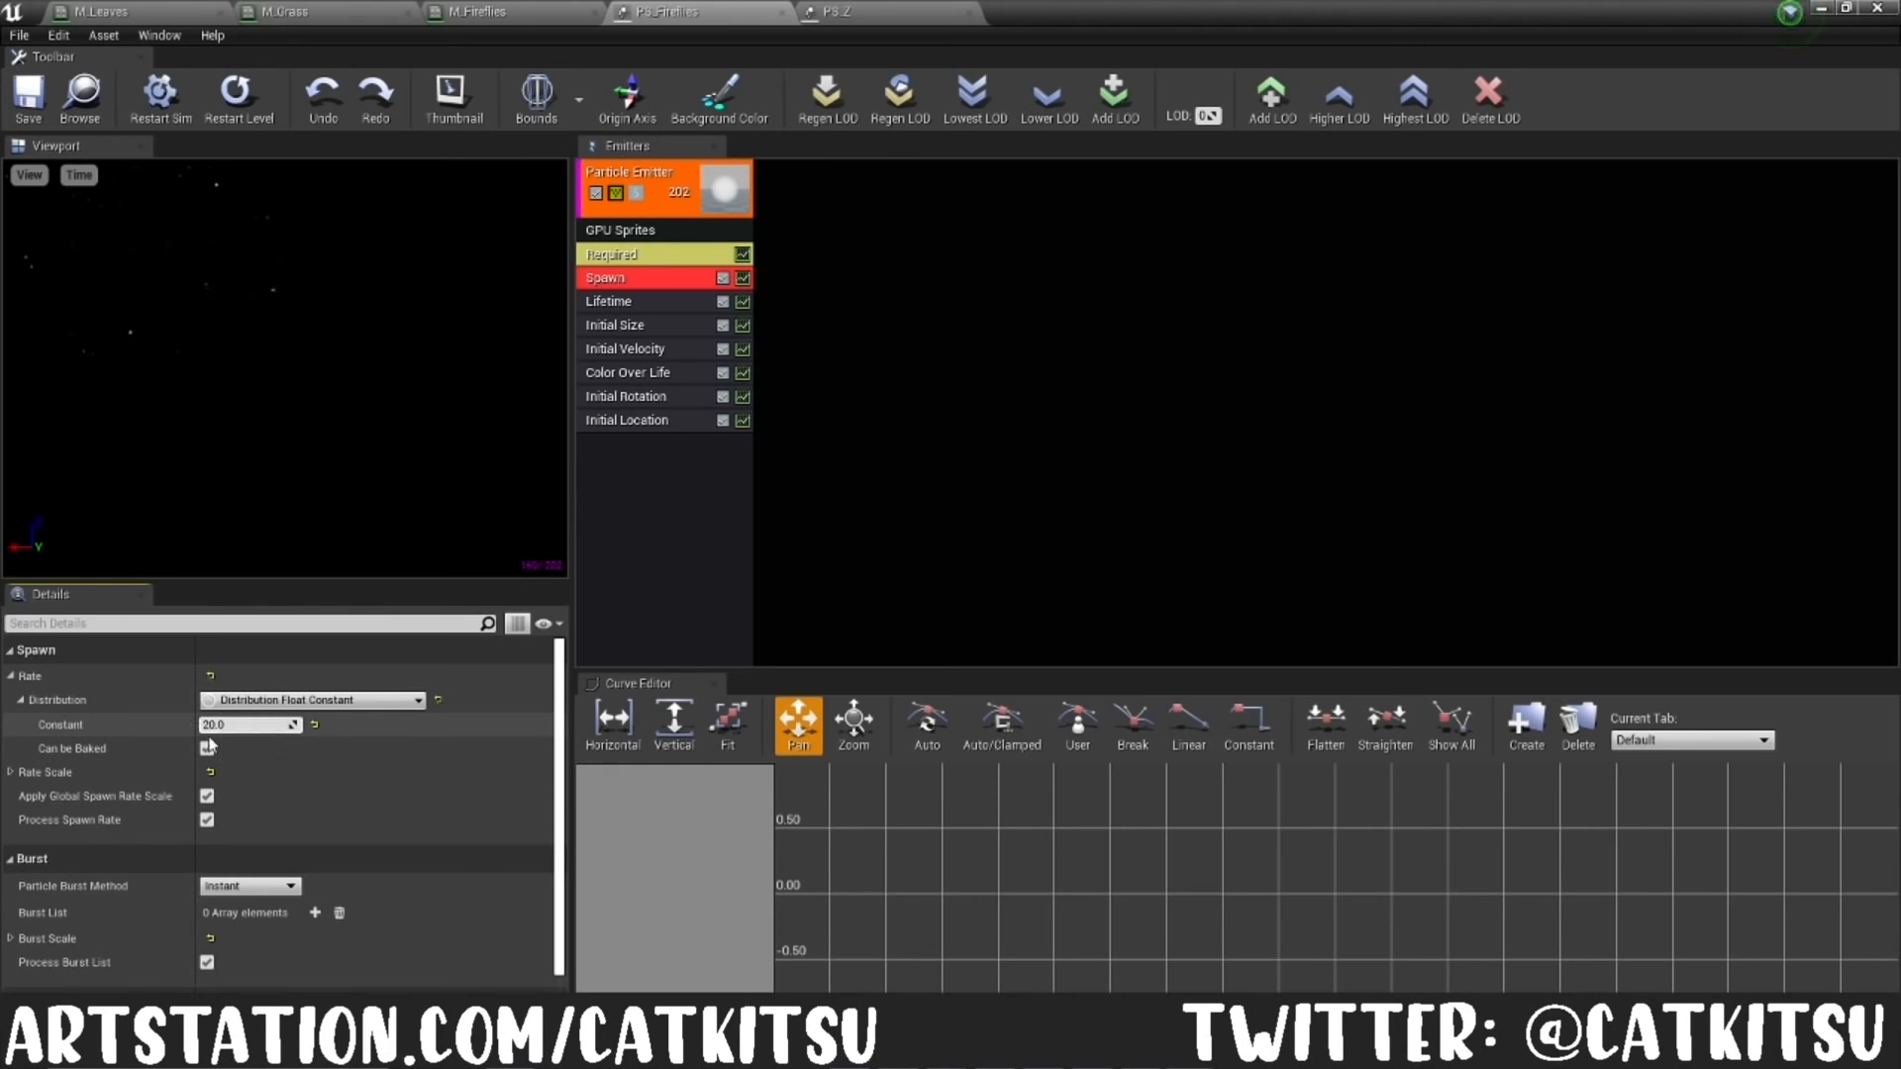
Step: Examine the distribution ranges of the Lifetime and Initial Size modules in PS_Fireflies
left_click(642, 305)
left_click(11, 676)
left_click(21, 701)
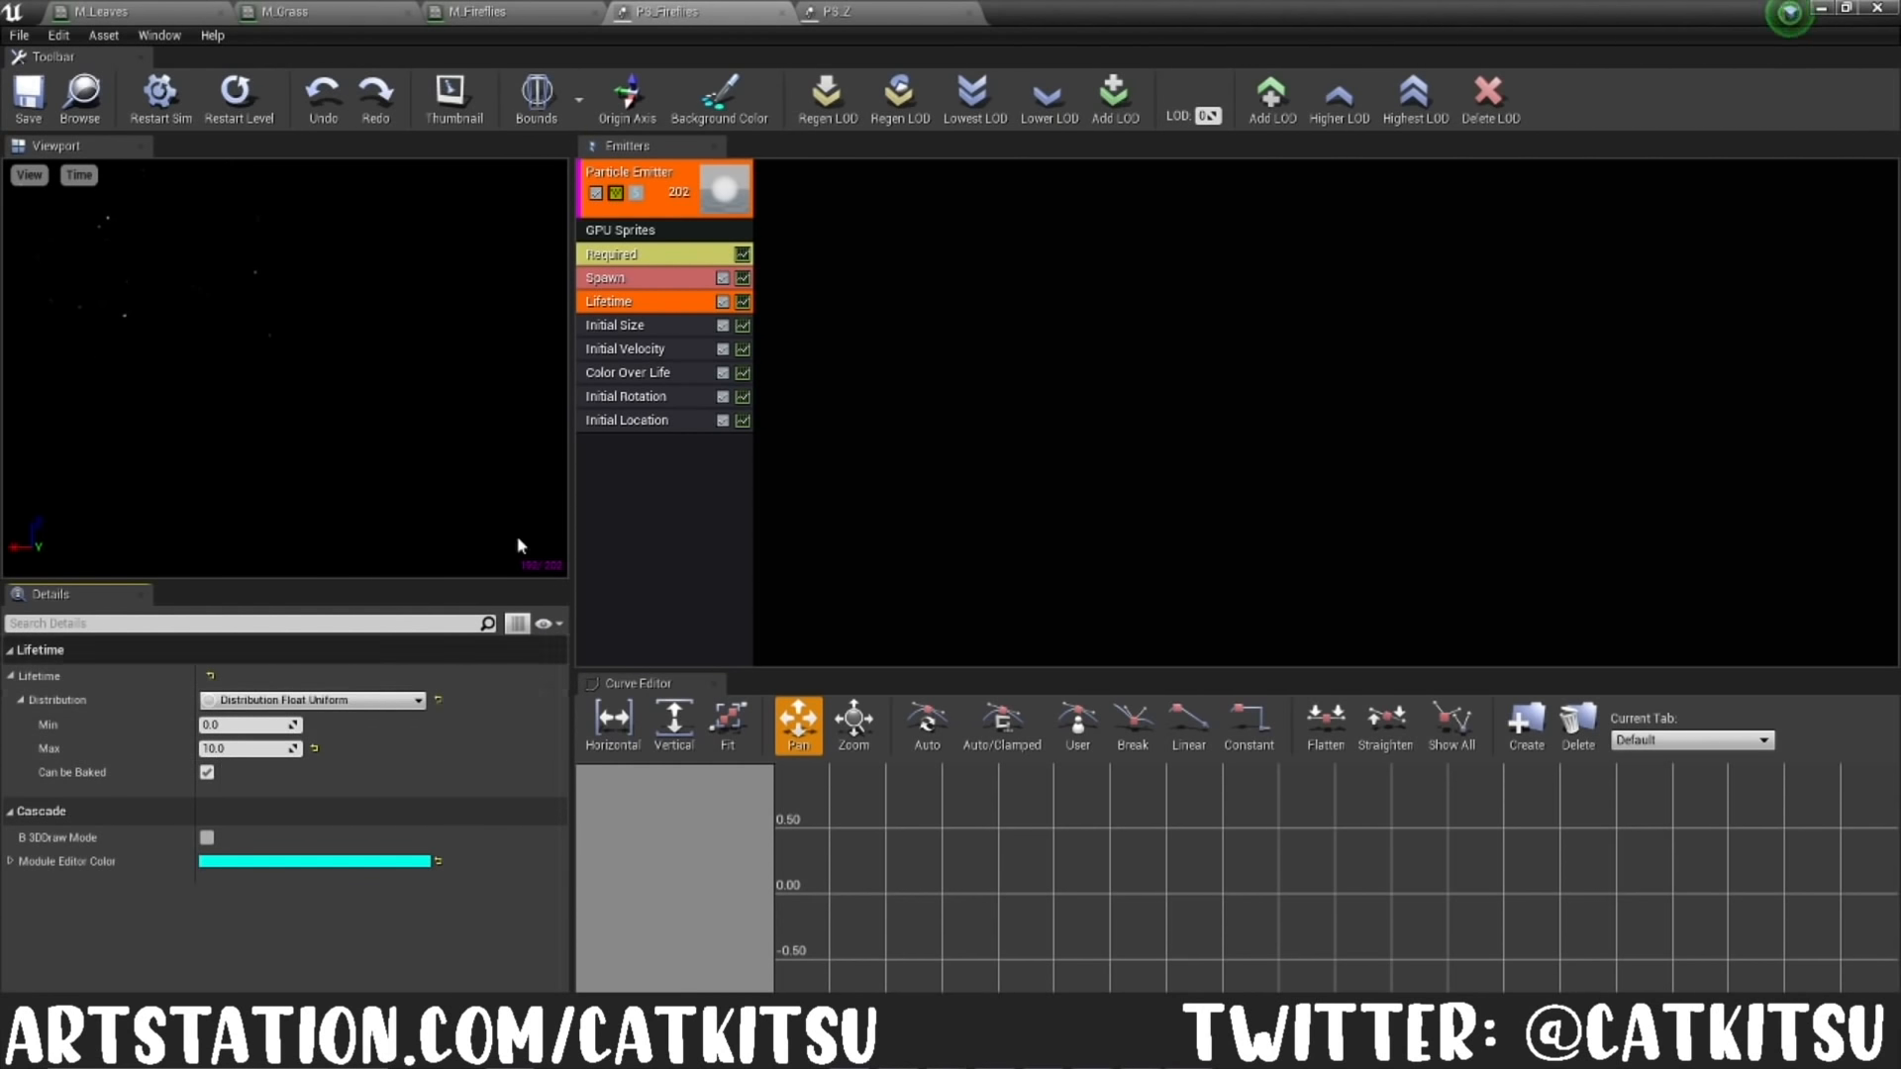
left_click(614, 326)
left_click(11, 677)
left_click(21, 701)
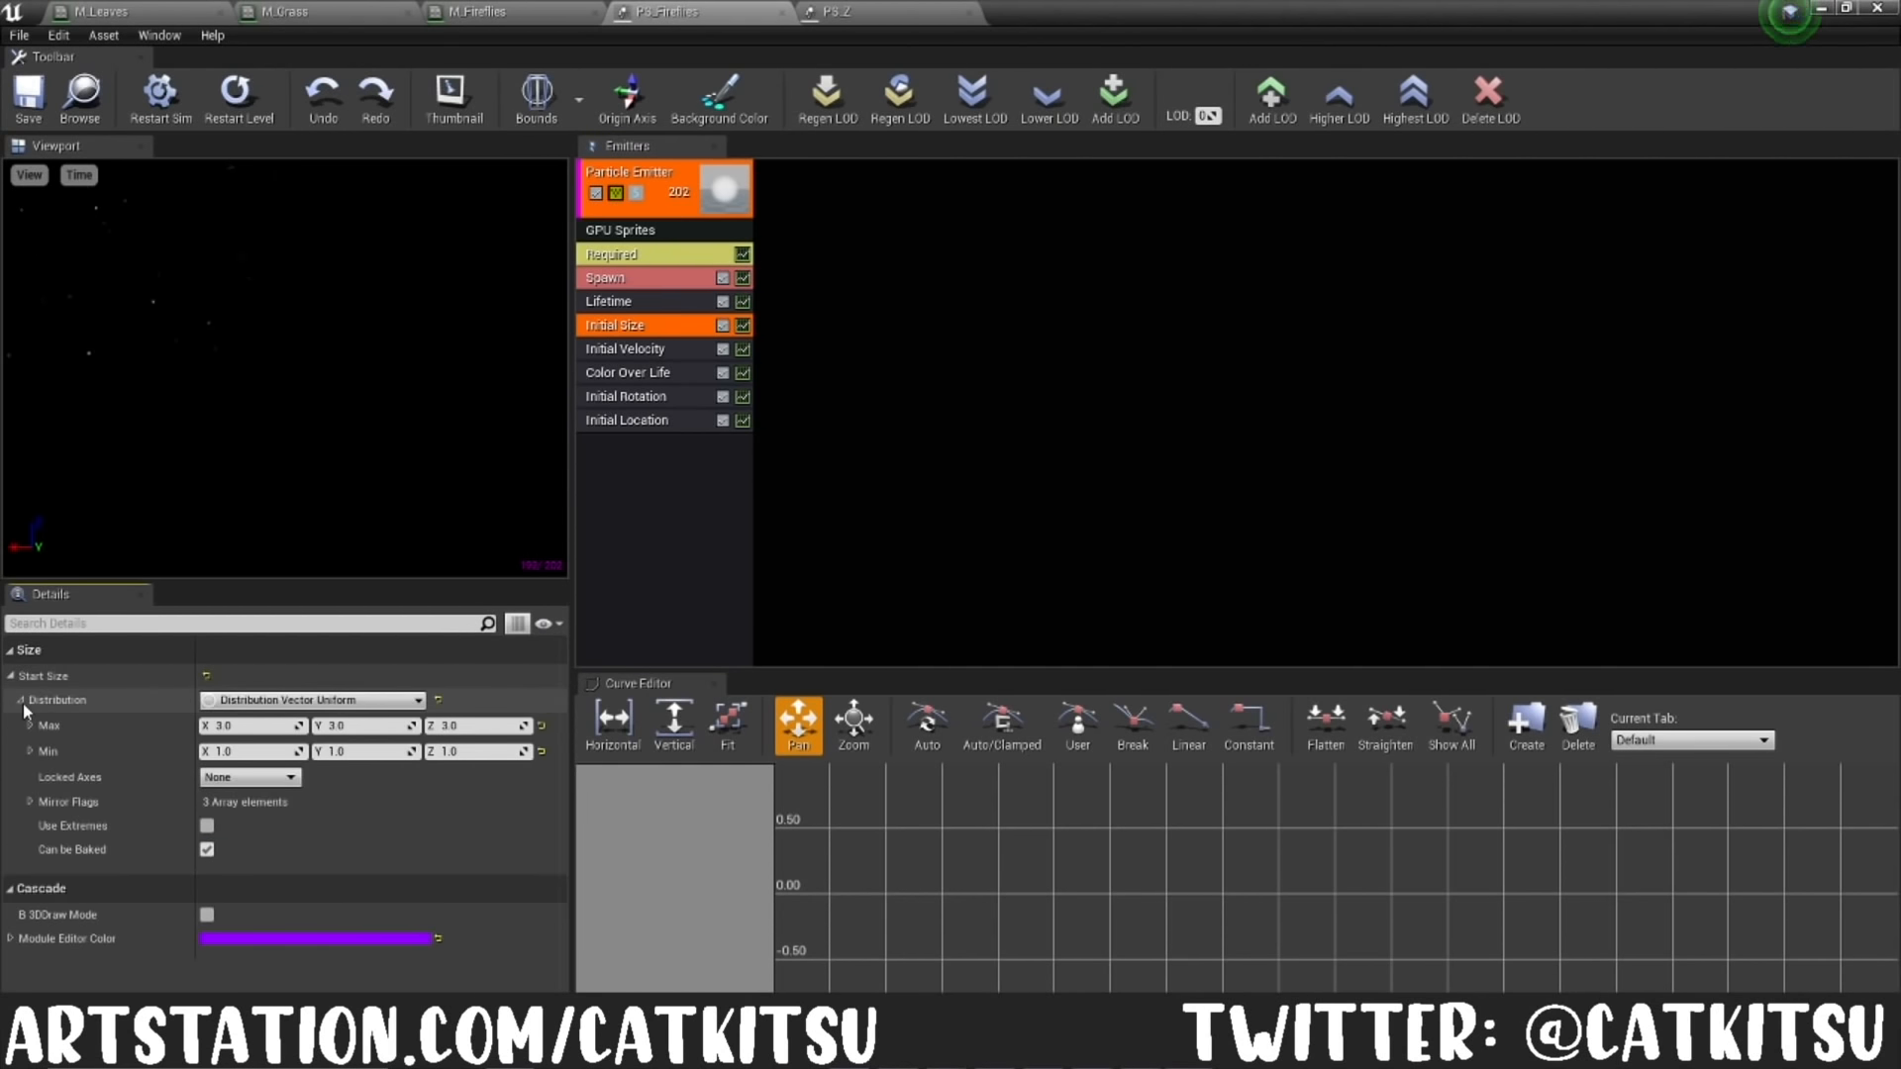
Step: Examine the Start Velocity distribution of the Initial Velocity module in PS_Fireflies
left_click(633, 349)
left_click(11, 677)
left_click(21, 701)
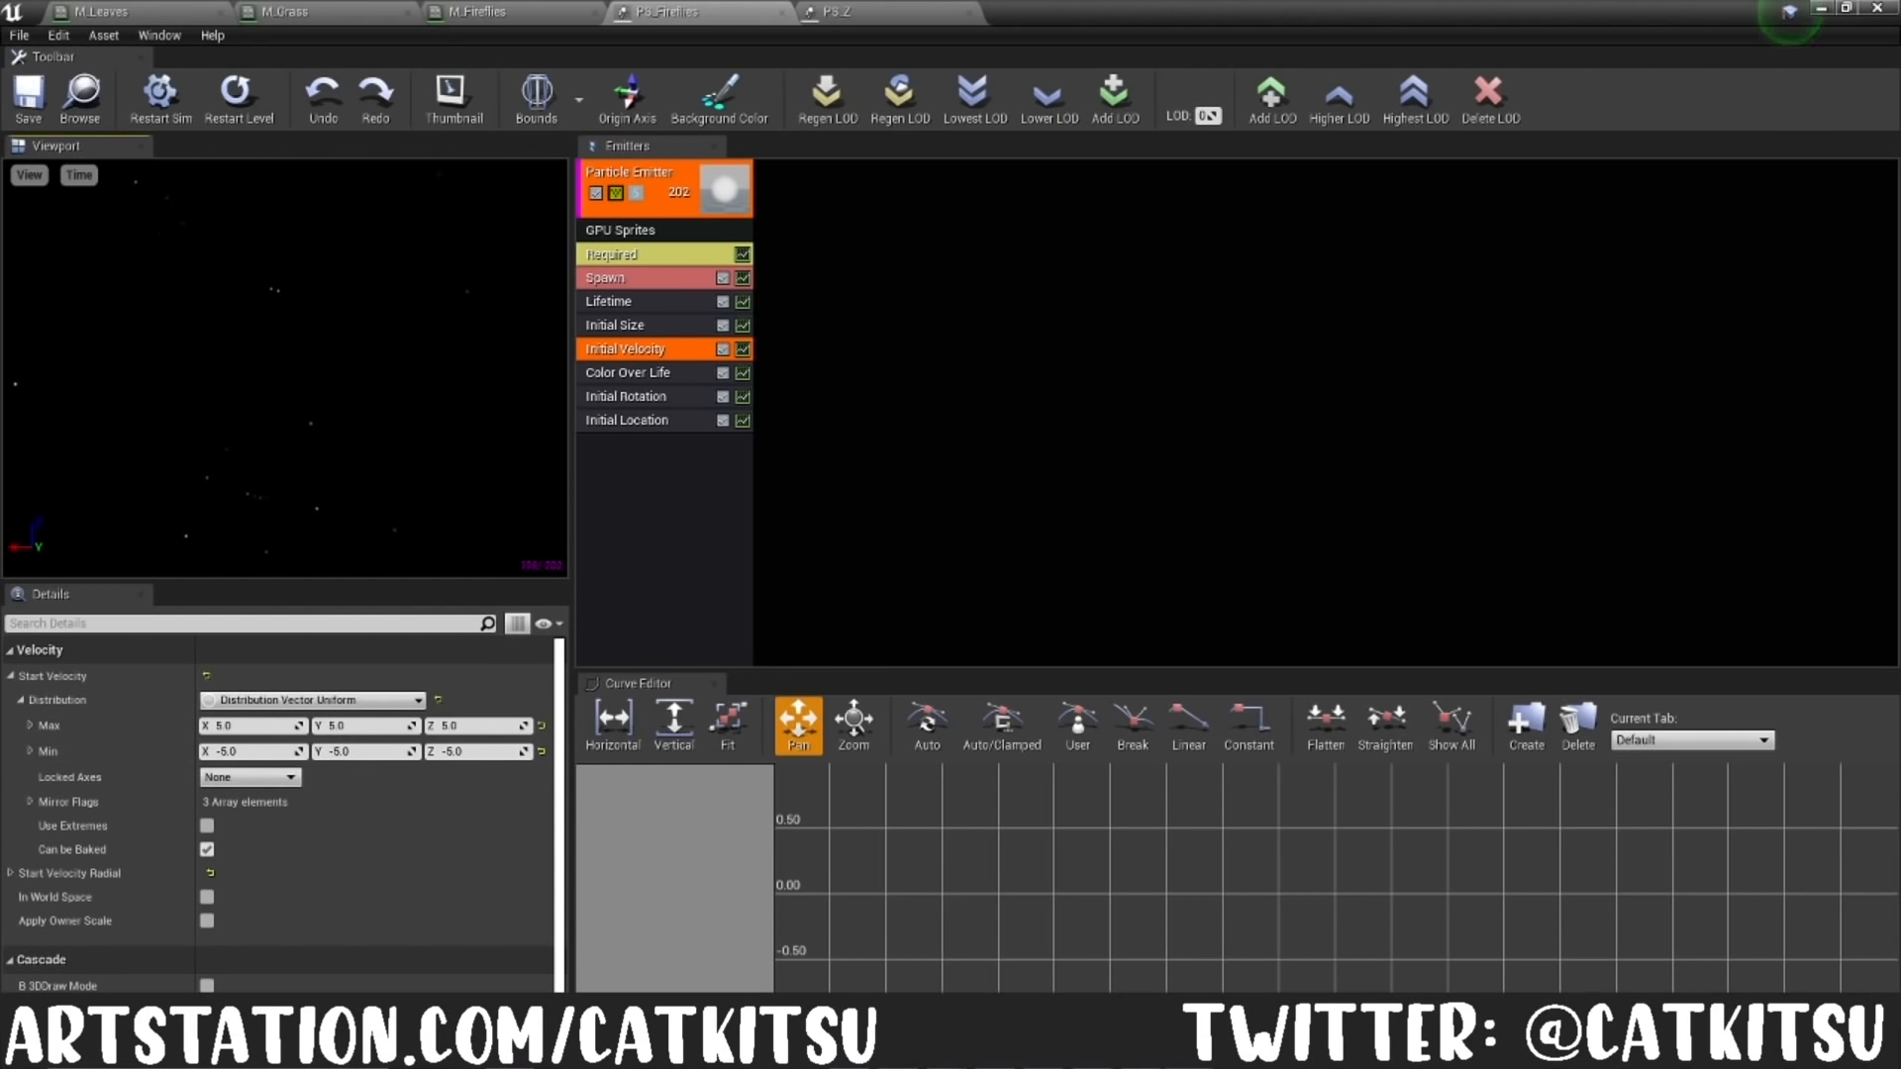
Step: Examine the constant curve points of the Color Over Life module in PS_Fireflies
left_click(606, 376)
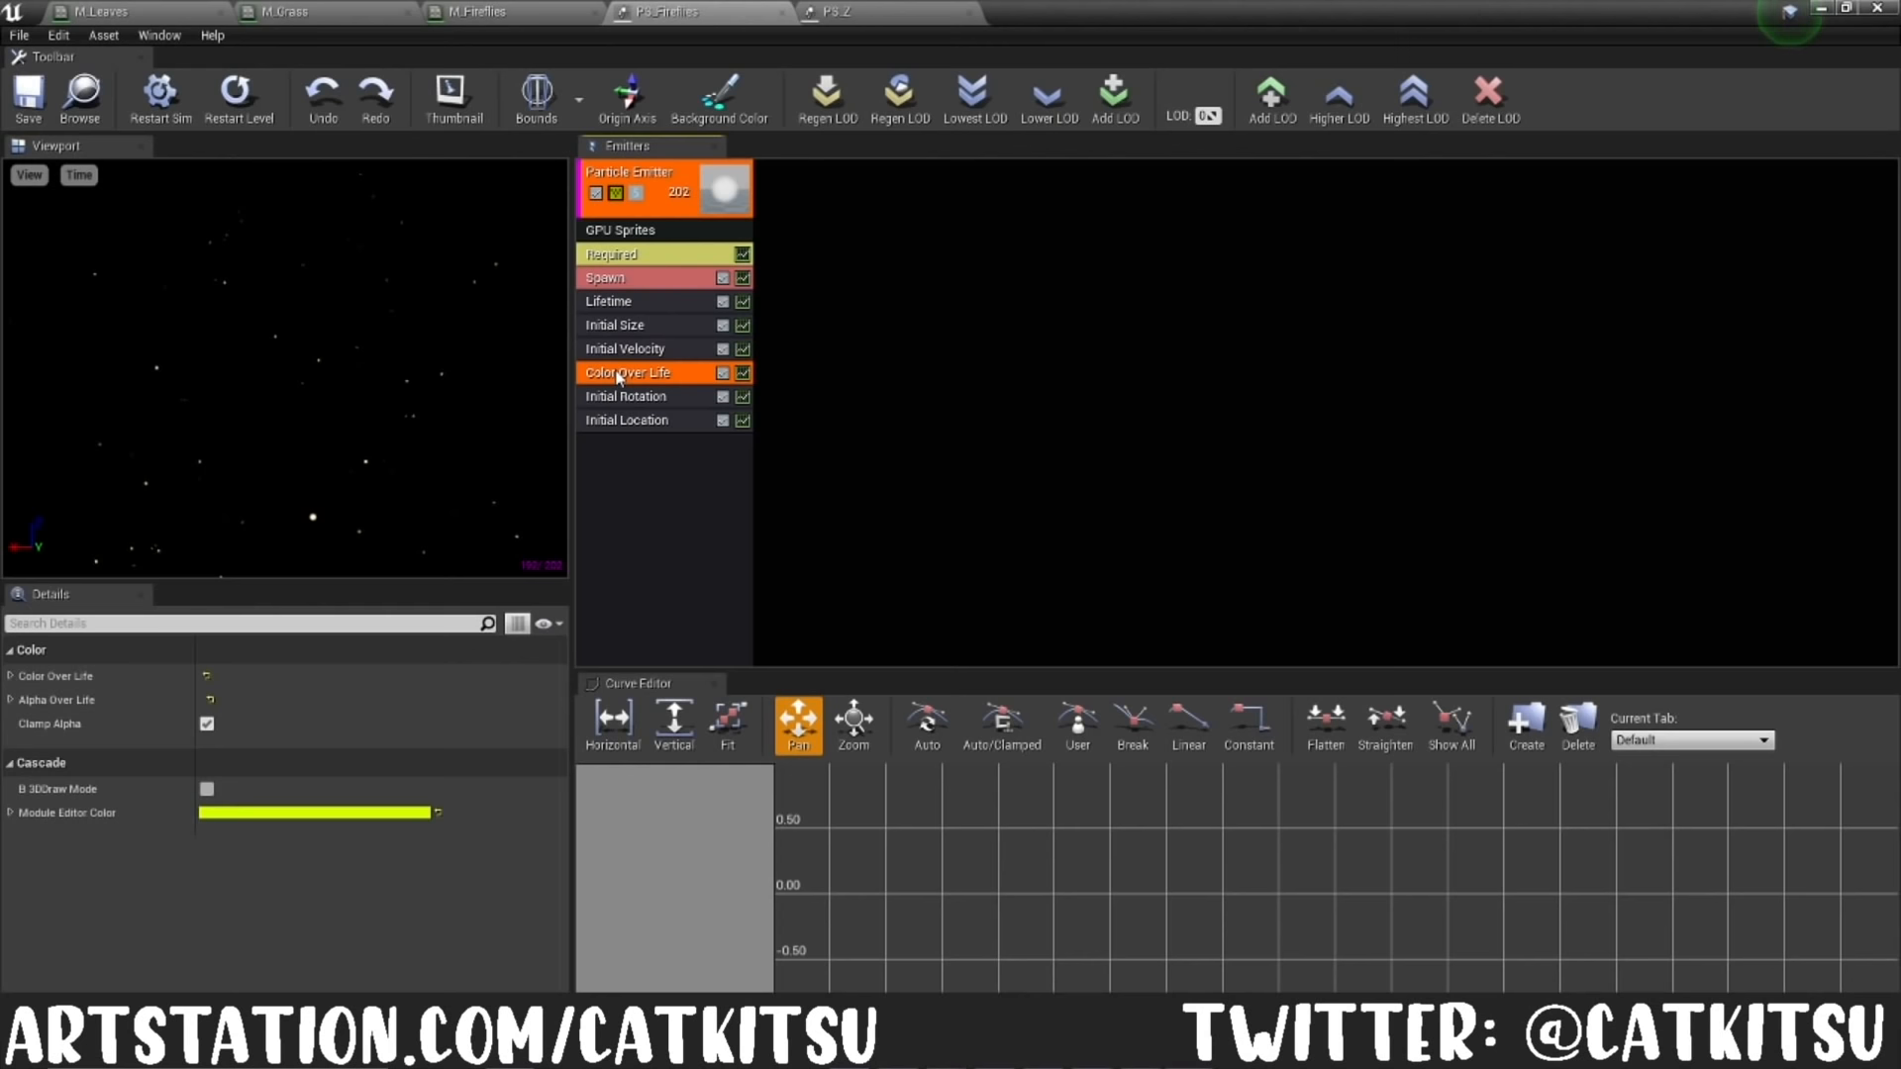
left_click(10, 677)
left_click(11, 677)
left_click(11, 676)
left_click(21, 700)
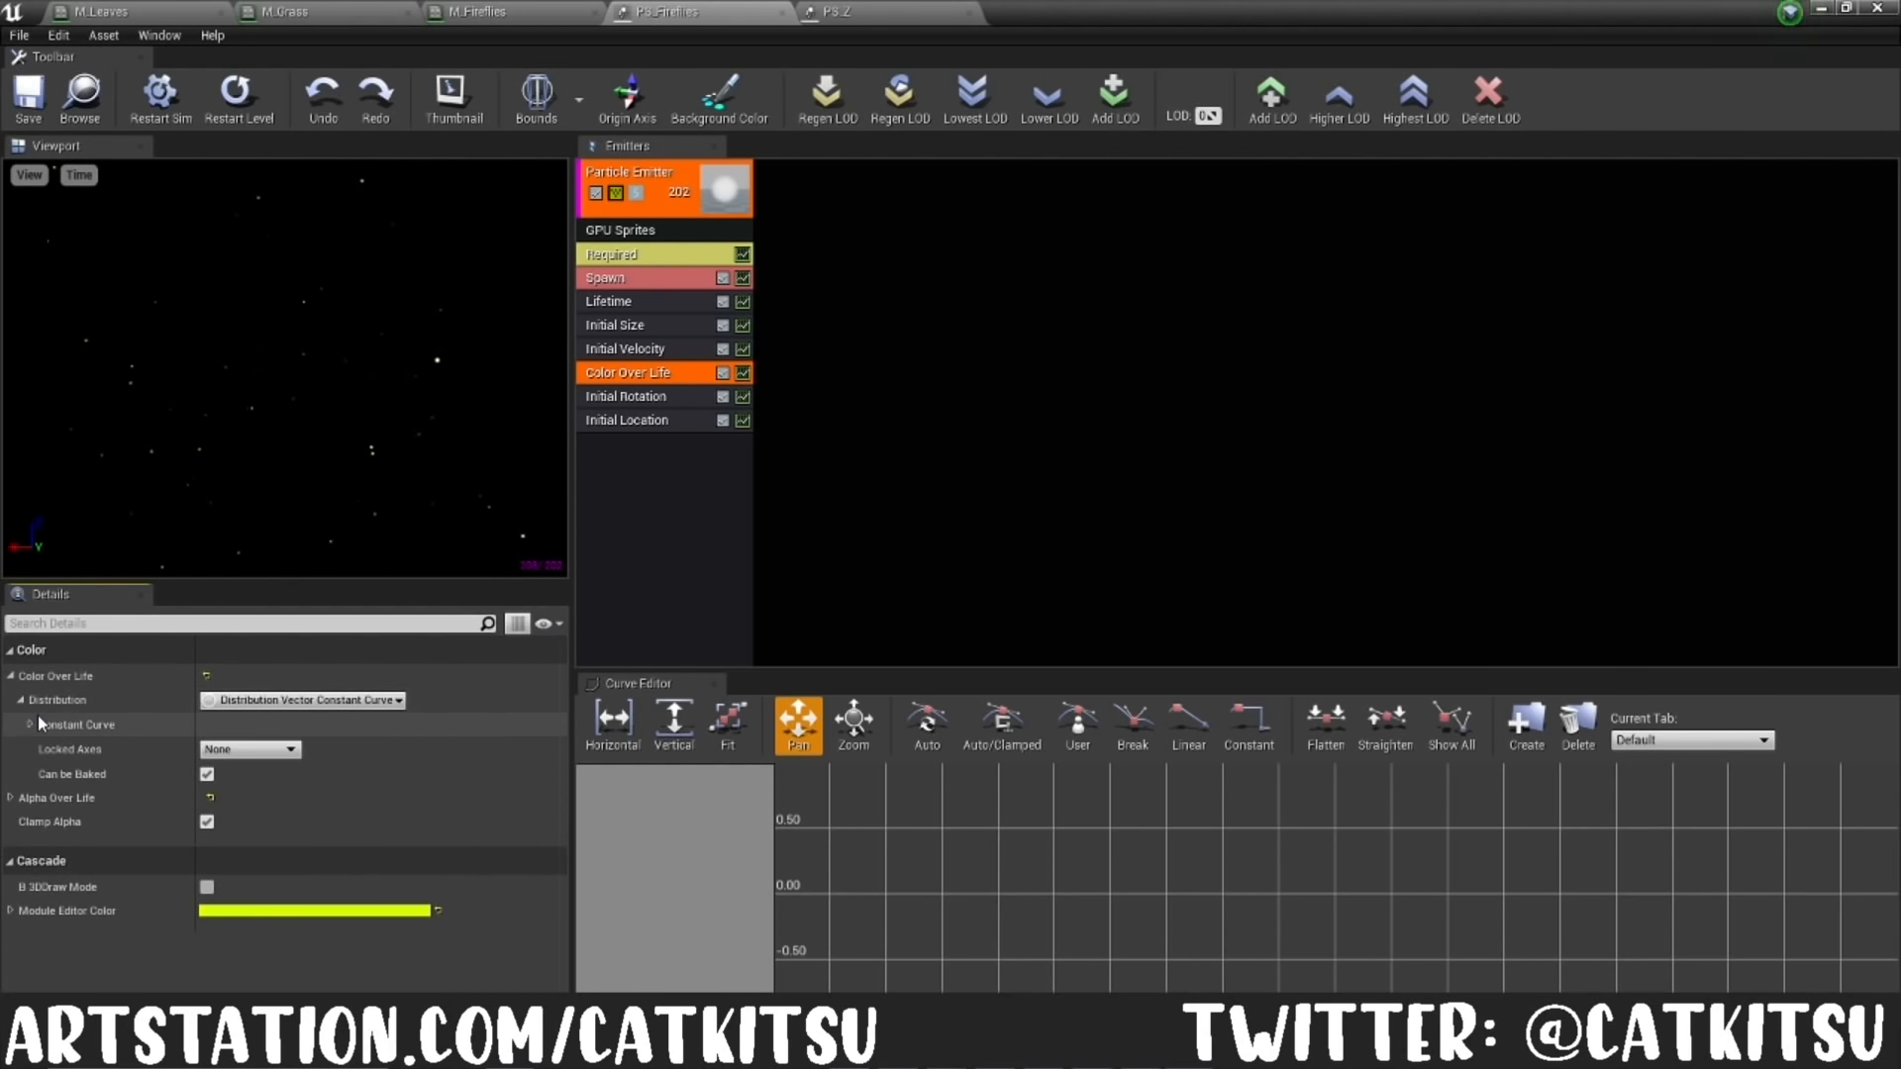
left_click(31, 724)
left_click(39, 750)
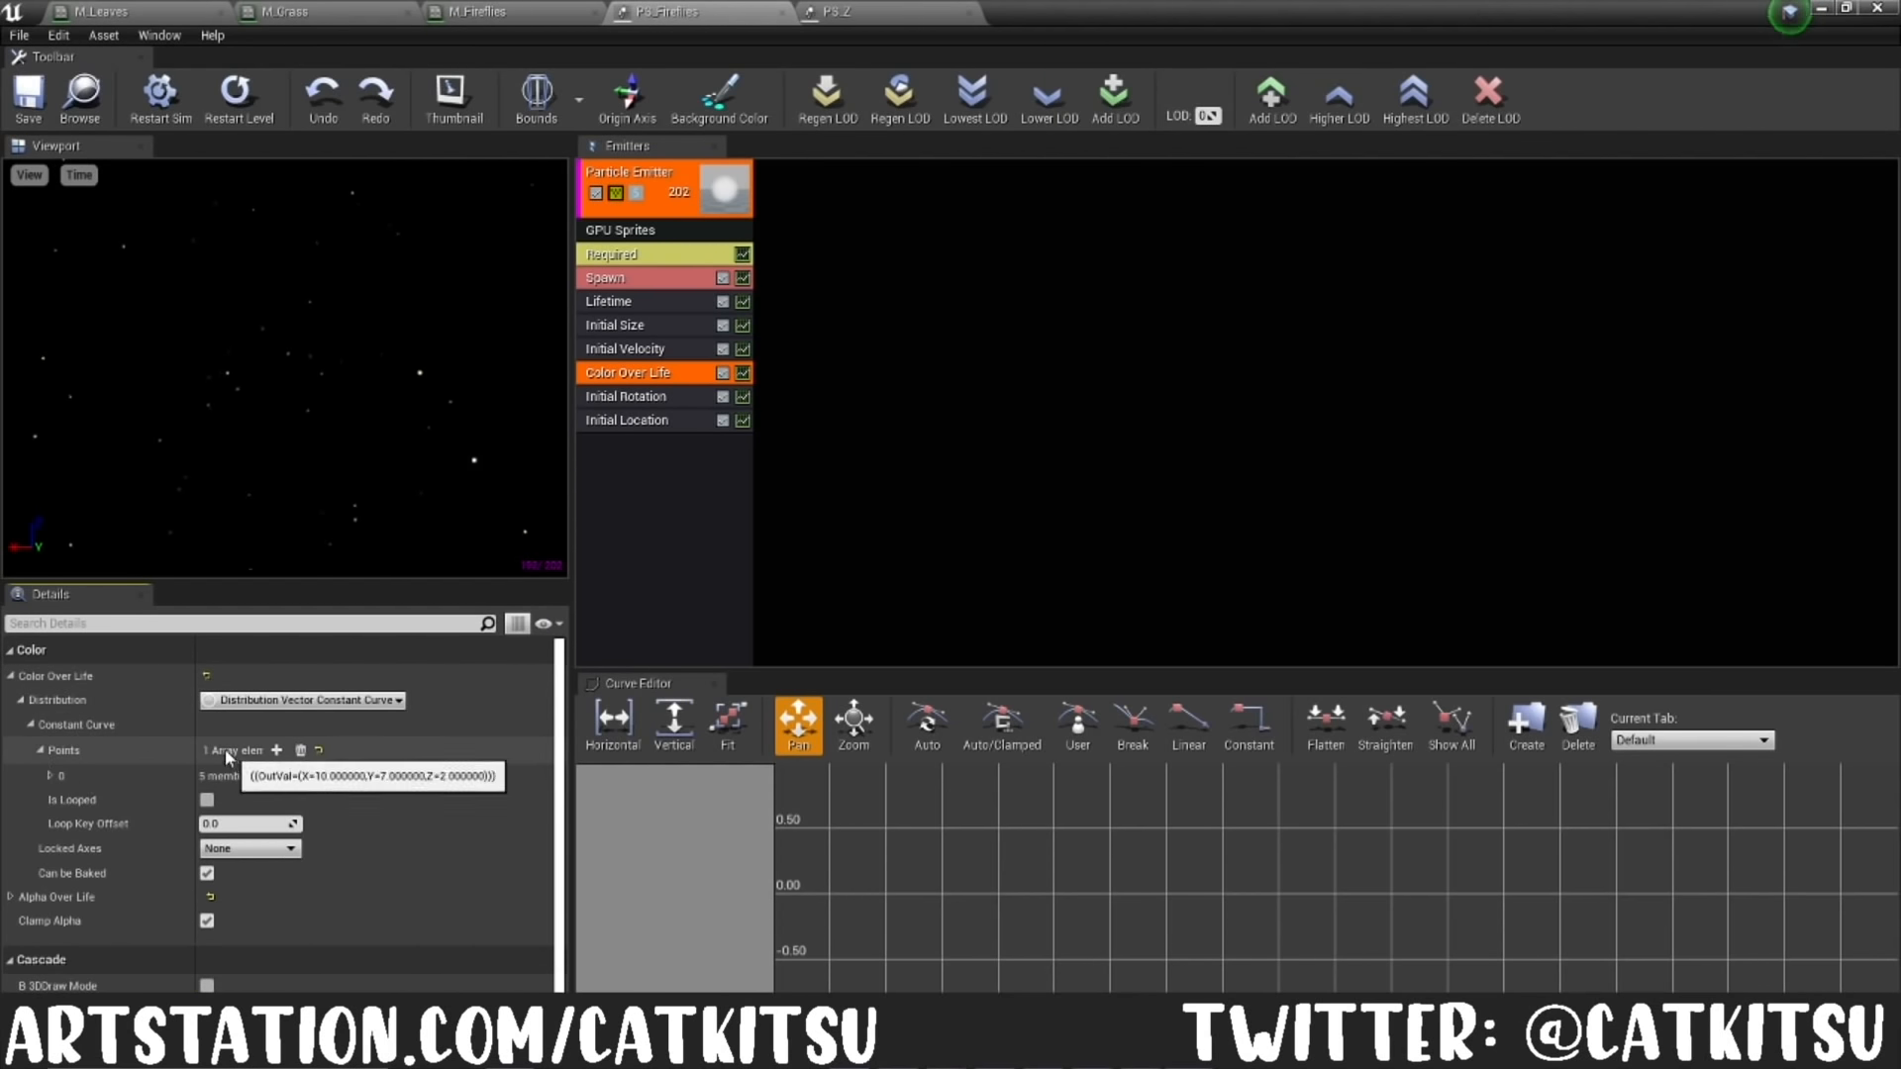
Step: Examine the distribution ranges of the Initial Rotation and Initial Location modules in PS_Fireflies
left_click(639, 401)
left_click(11, 676)
left_click(21, 700)
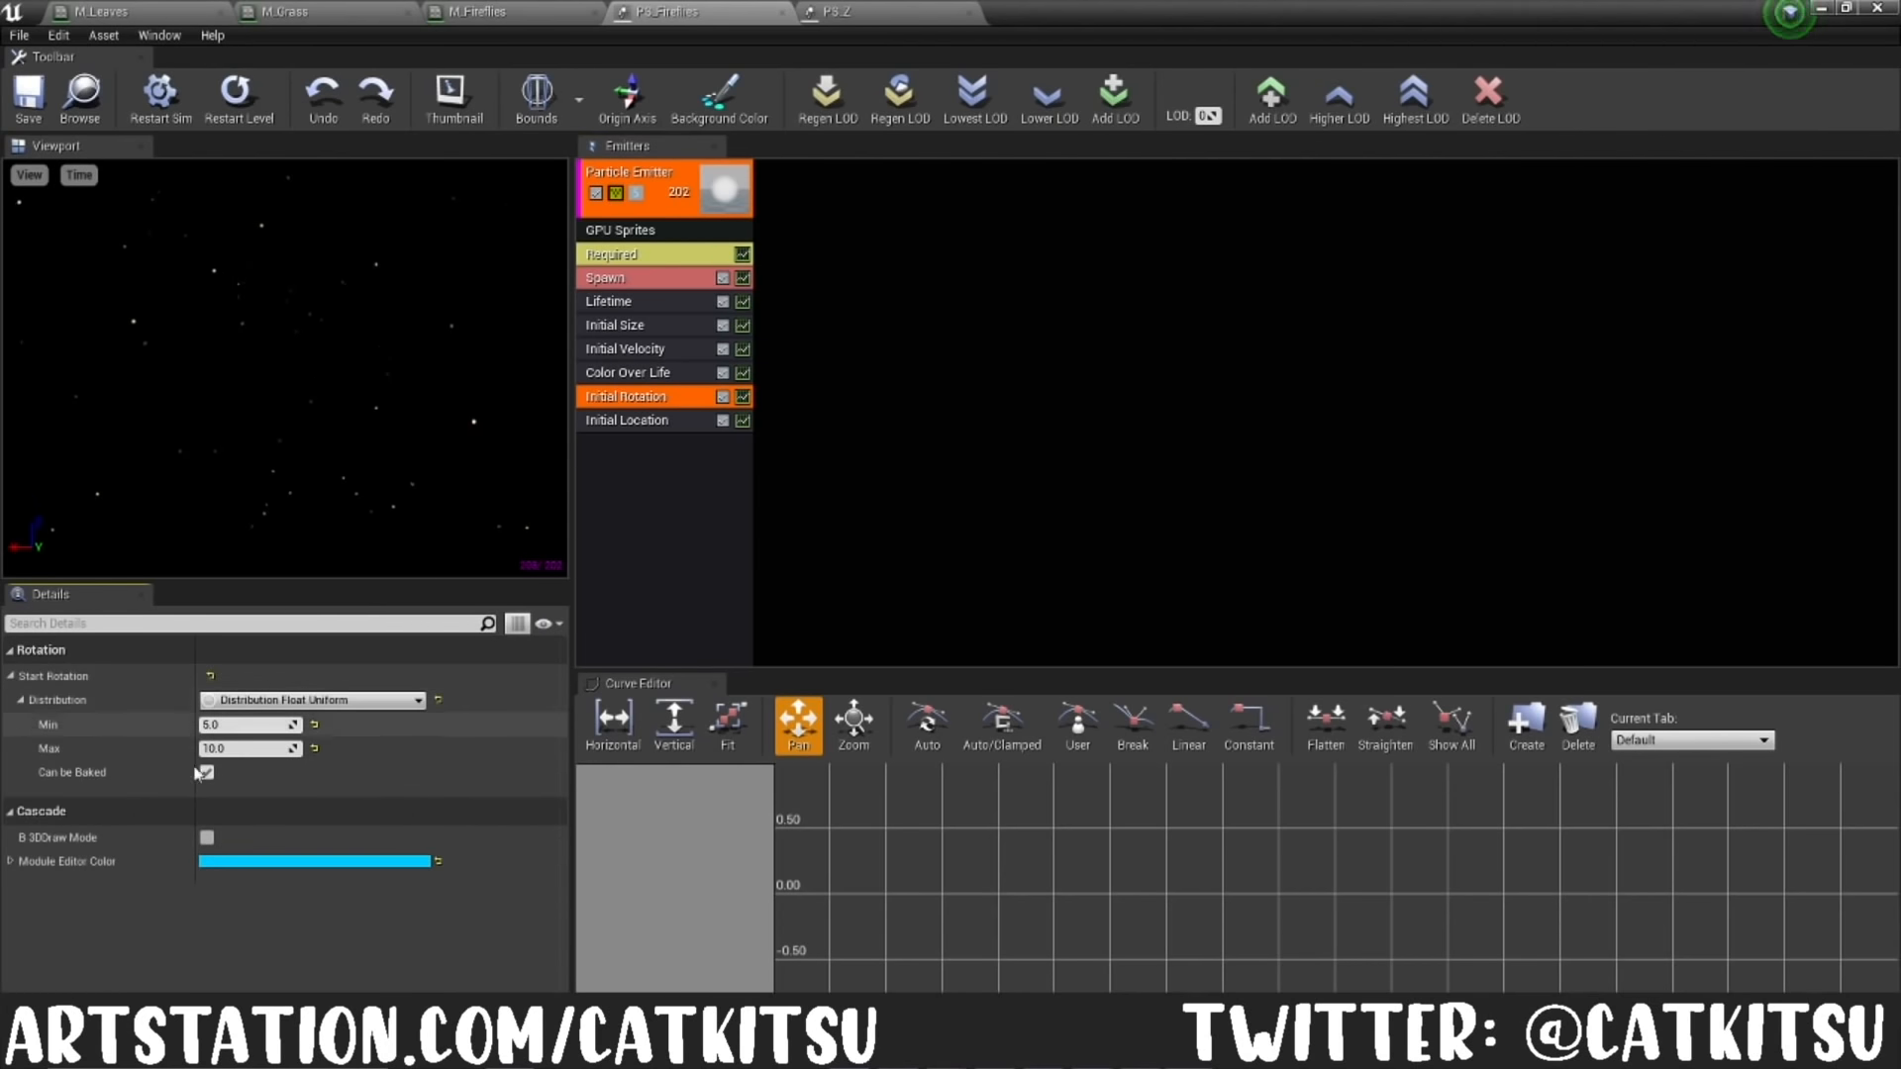
left_click(626, 419)
left_click(11, 676)
left_click(21, 700)
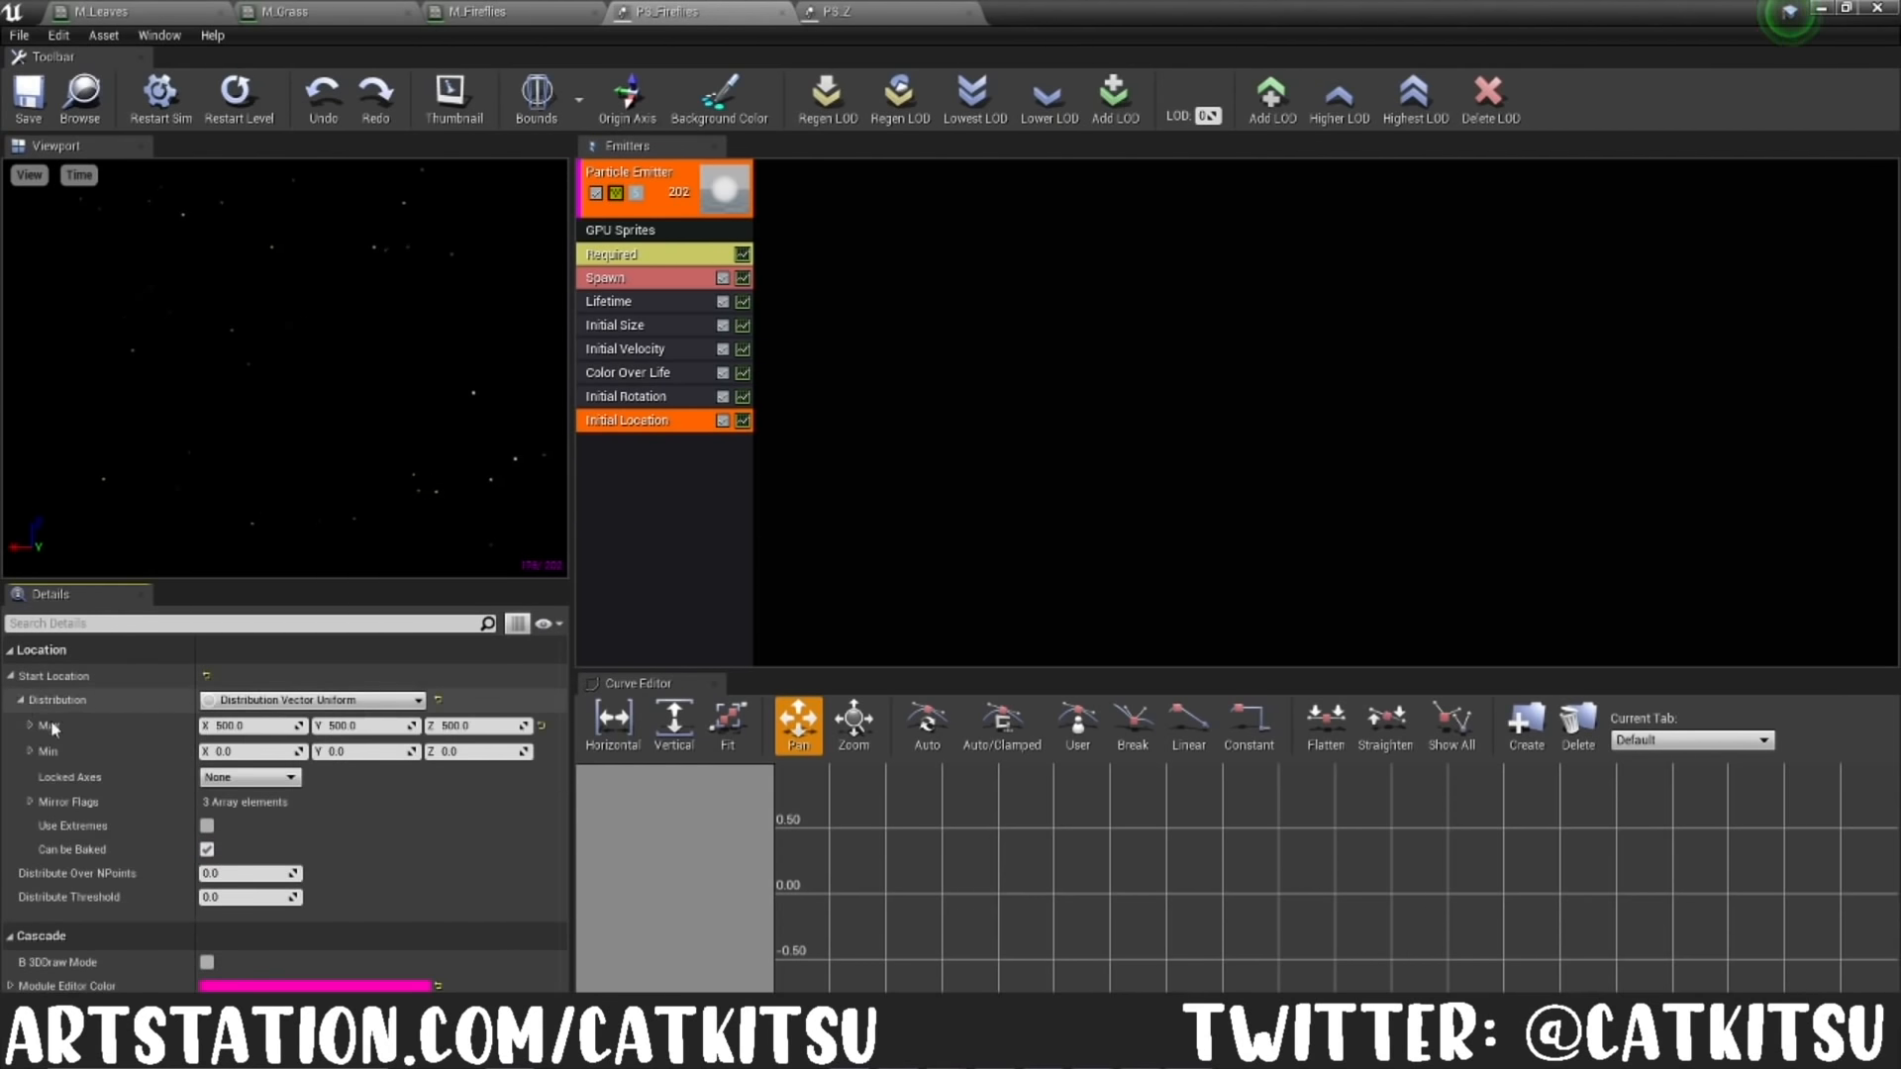
Step: Check the bounds of the PS_Fireflies particle system in its preview
left_click(540, 127)
left_click_drag(465, 297, 217, 297)
left_click(540, 114)
Step: Open the PS_Z particle system and examine its Spawn, Lifetime, Initial Size and Initial Velocity modules
left_click(843, 12)
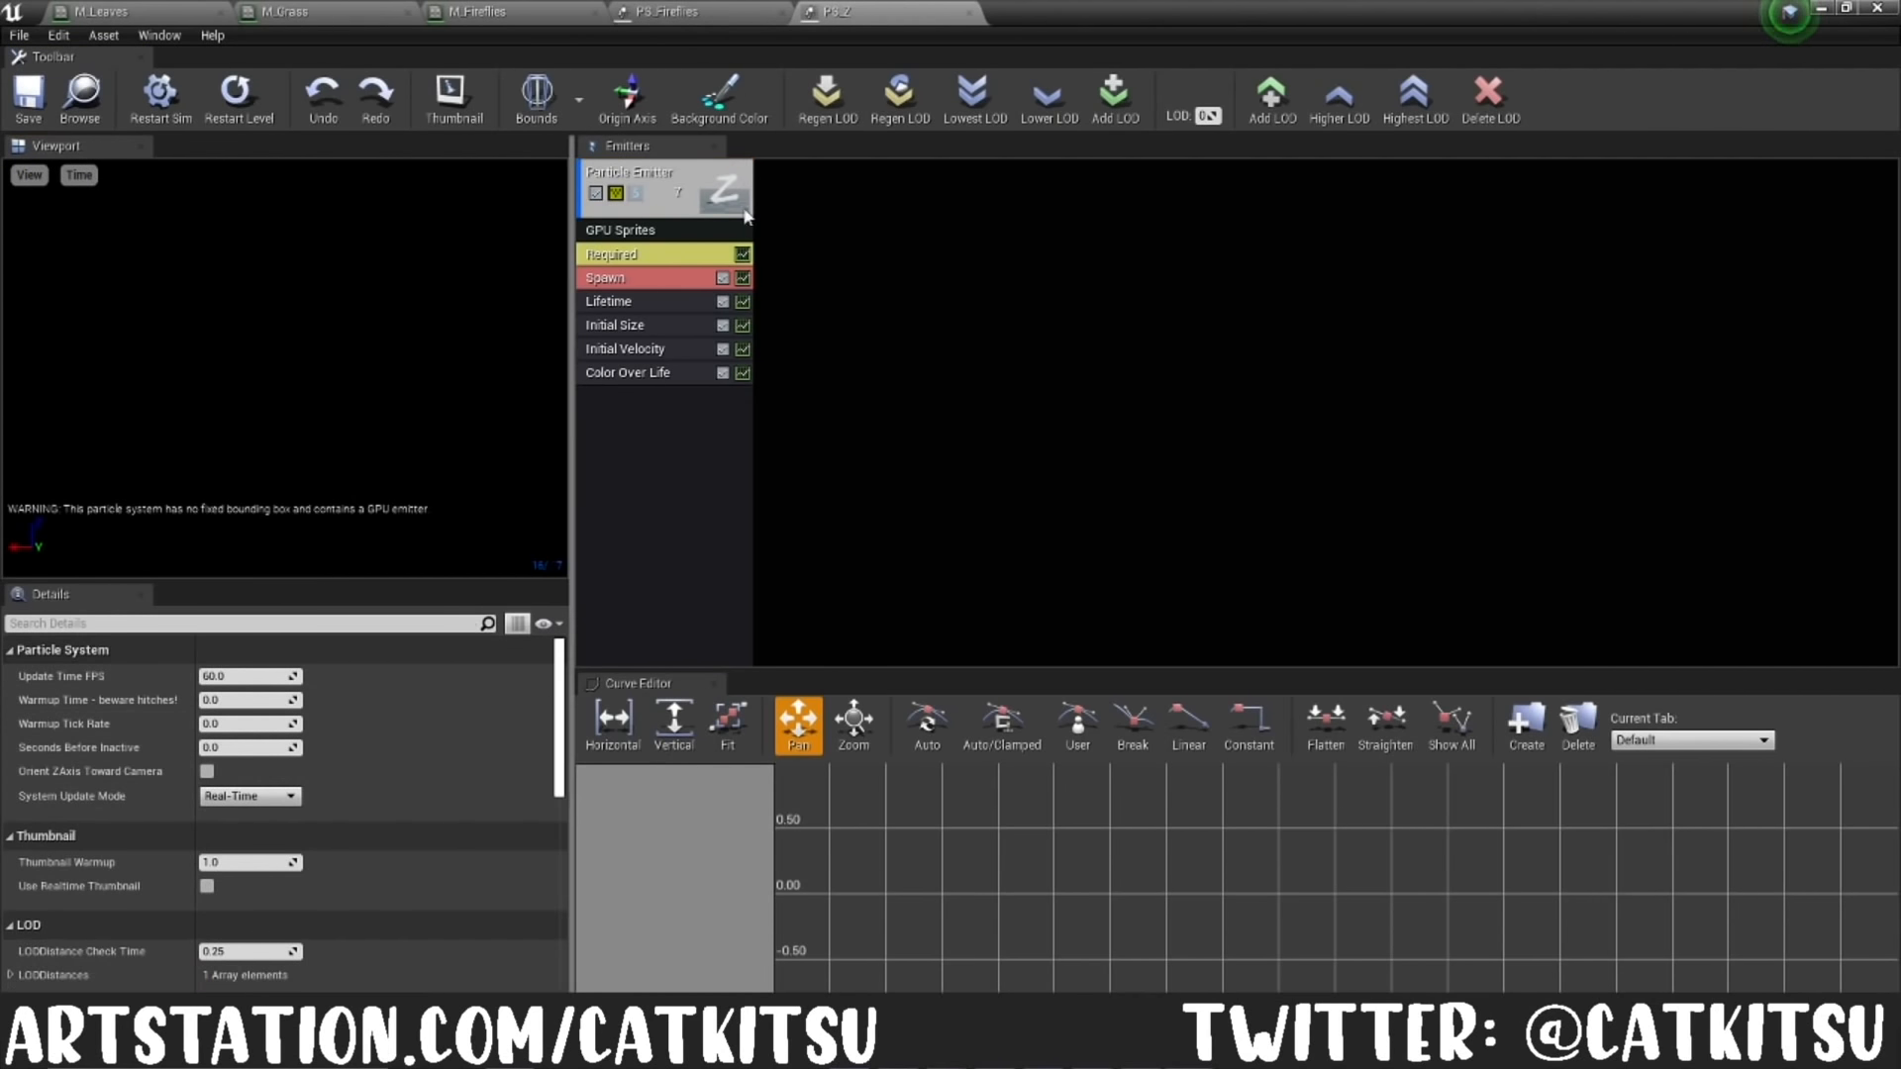
left_click(643, 278)
left_click(638, 302)
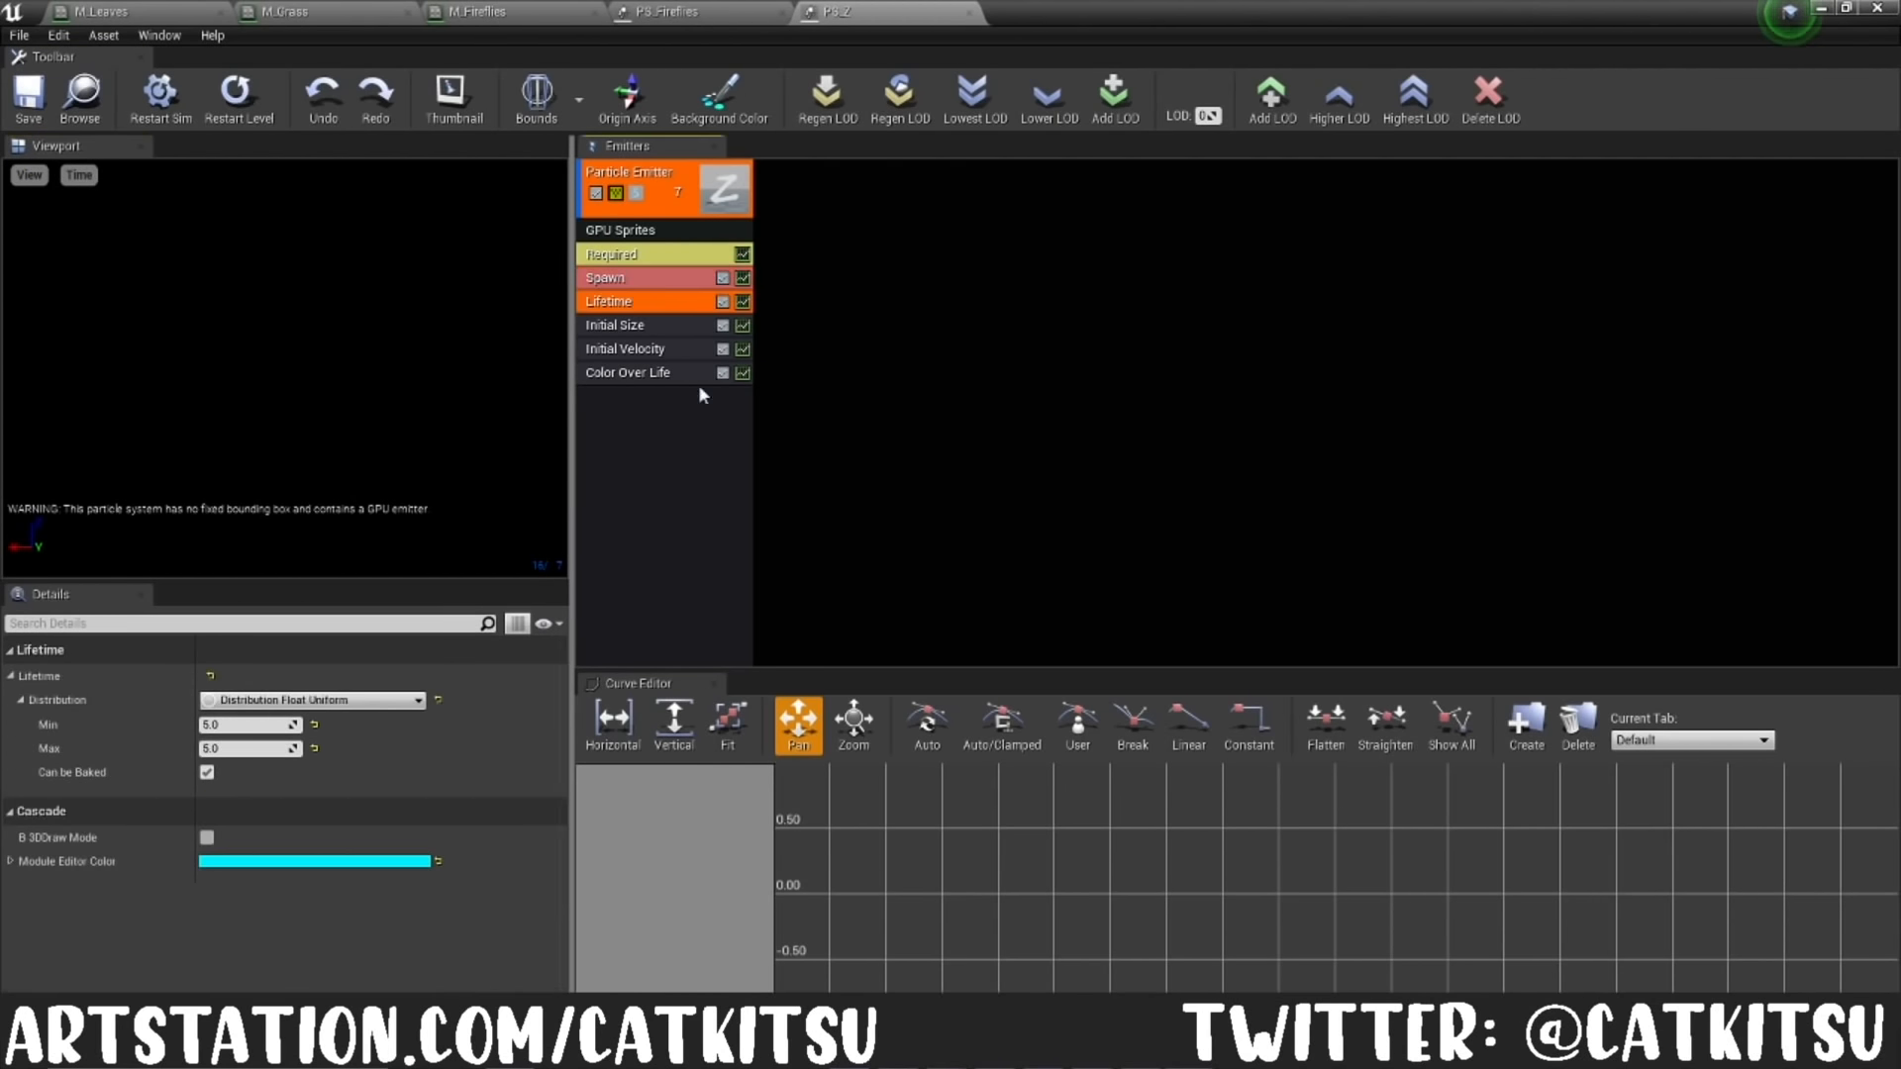
left_click(654, 325)
left_click(629, 348)
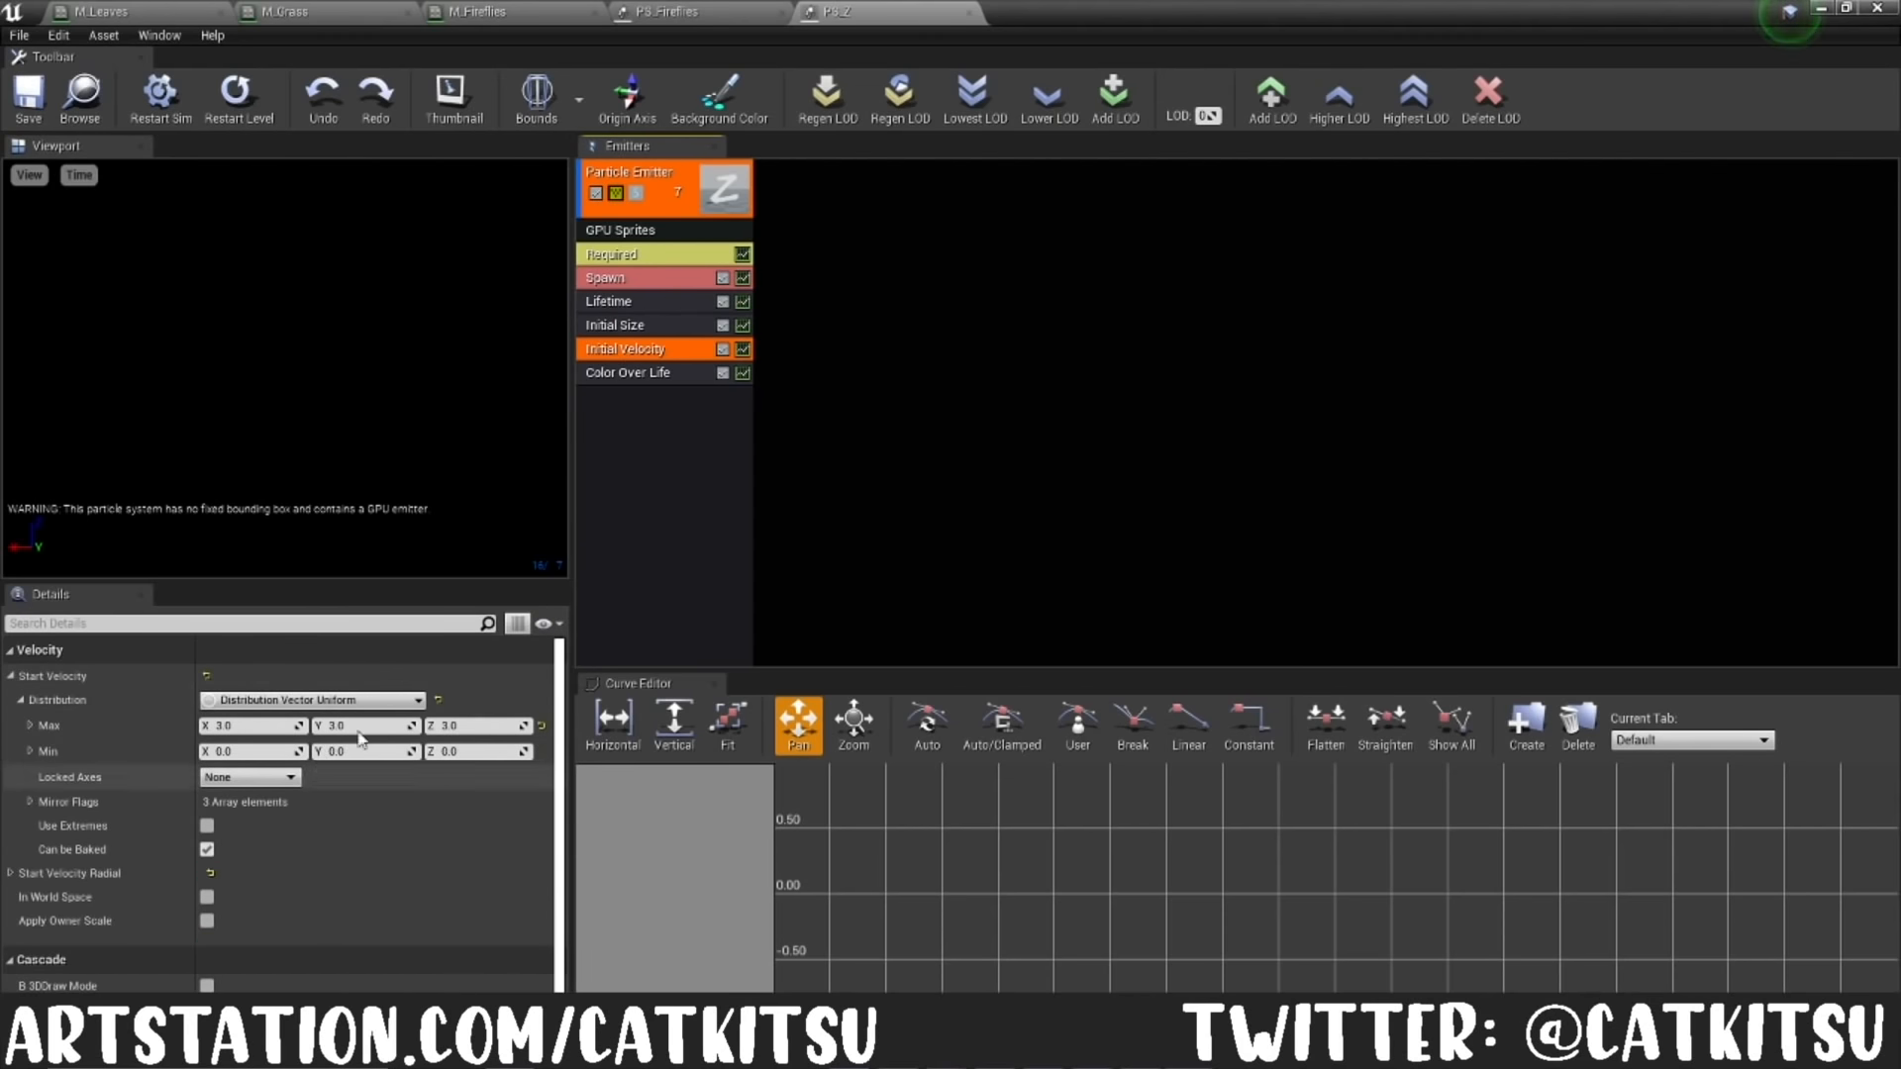
Step: Examine the Color Over Life module in PS_Z, and view the Z particles in the level through the Panda camera
left_click(629, 373)
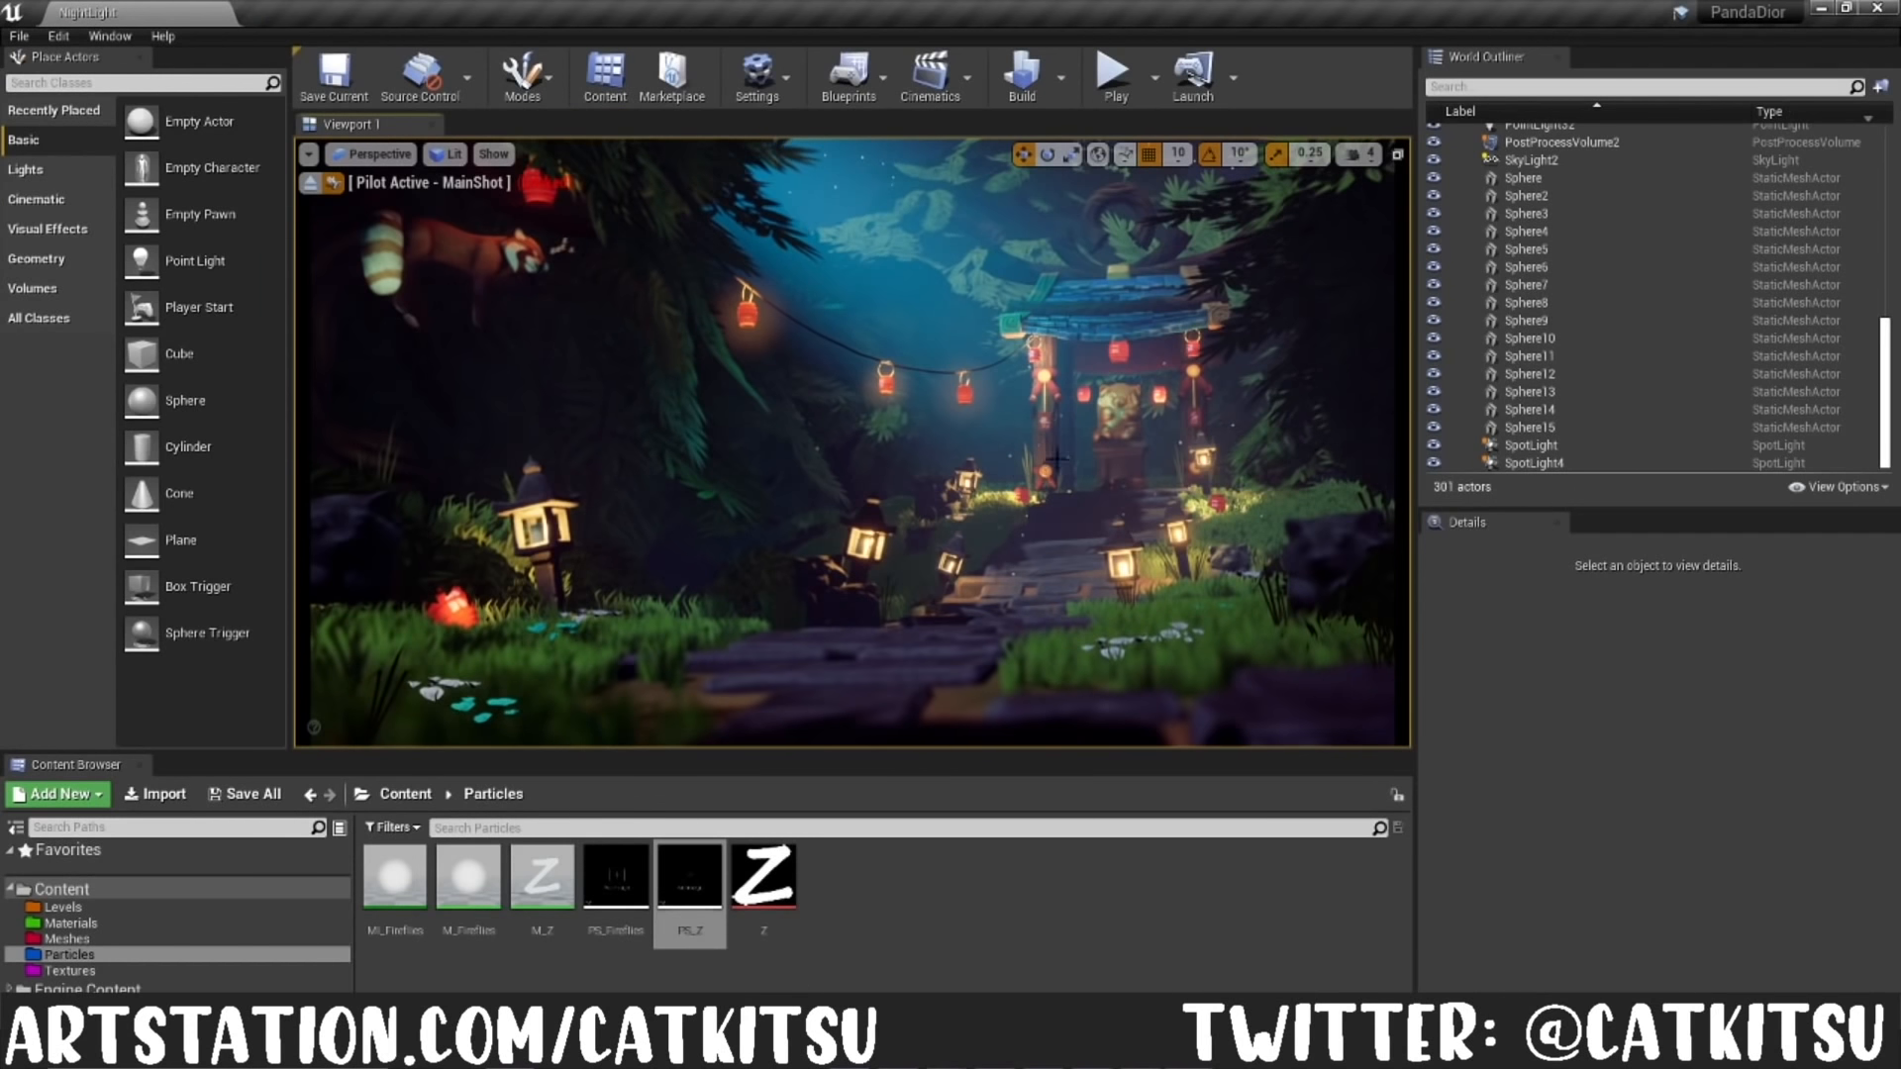
left_click(371, 153)
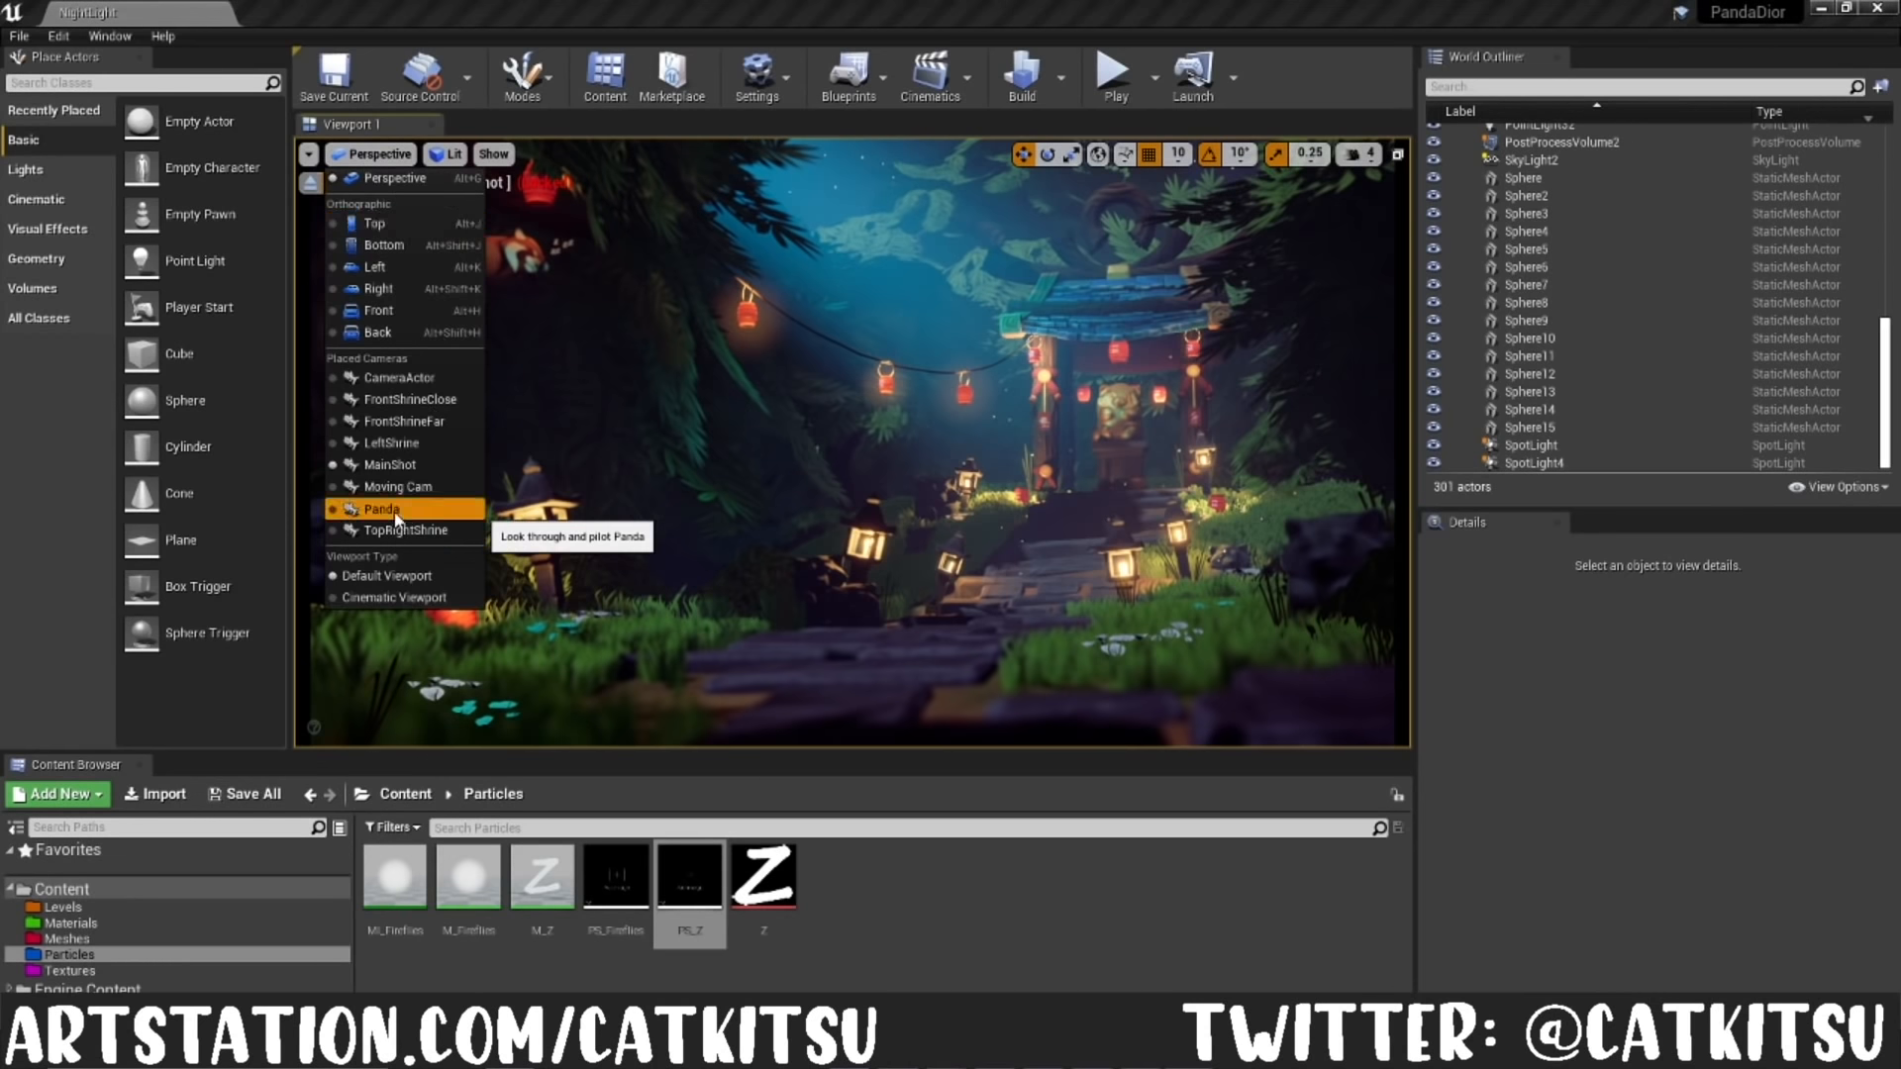
left_click(381, 508)
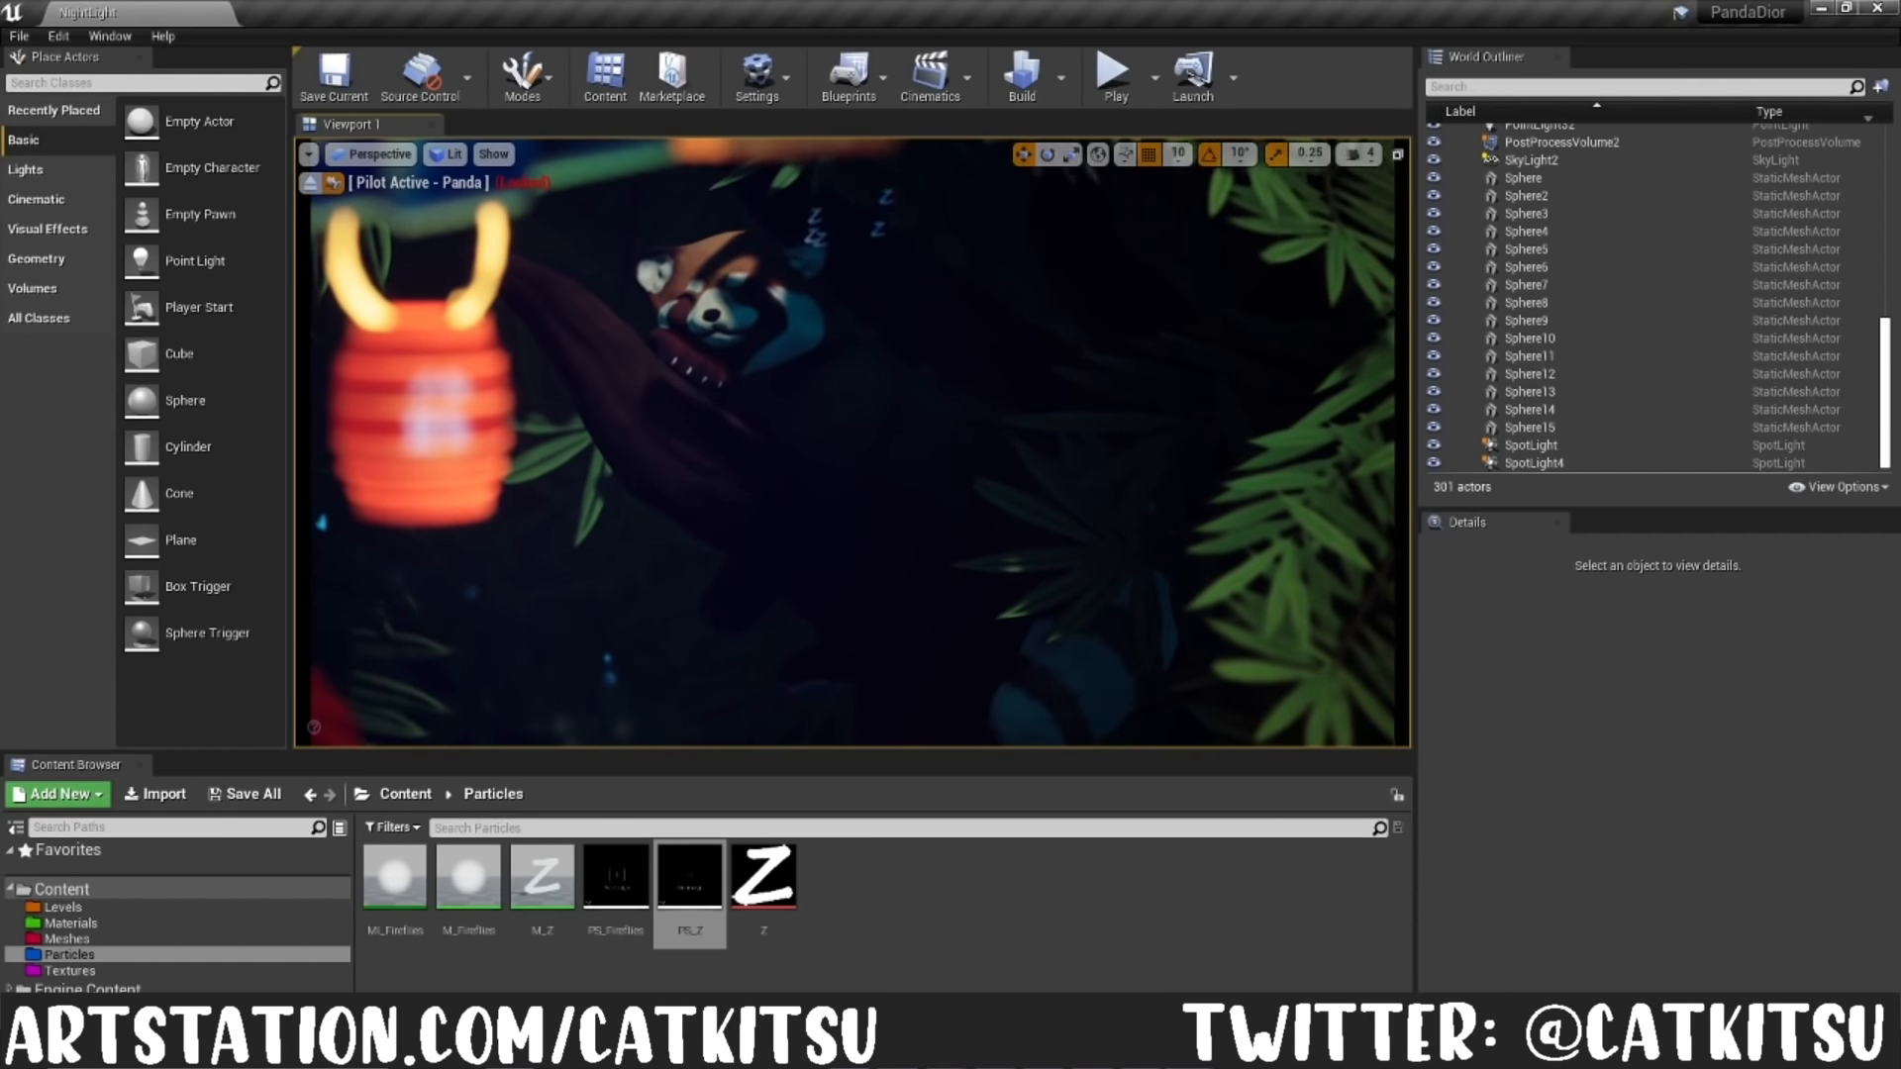
Step: Return the level viewport to the MainShot camera and view the whole scene in full screen
left_click(447, 153)
left_click(371, 153)
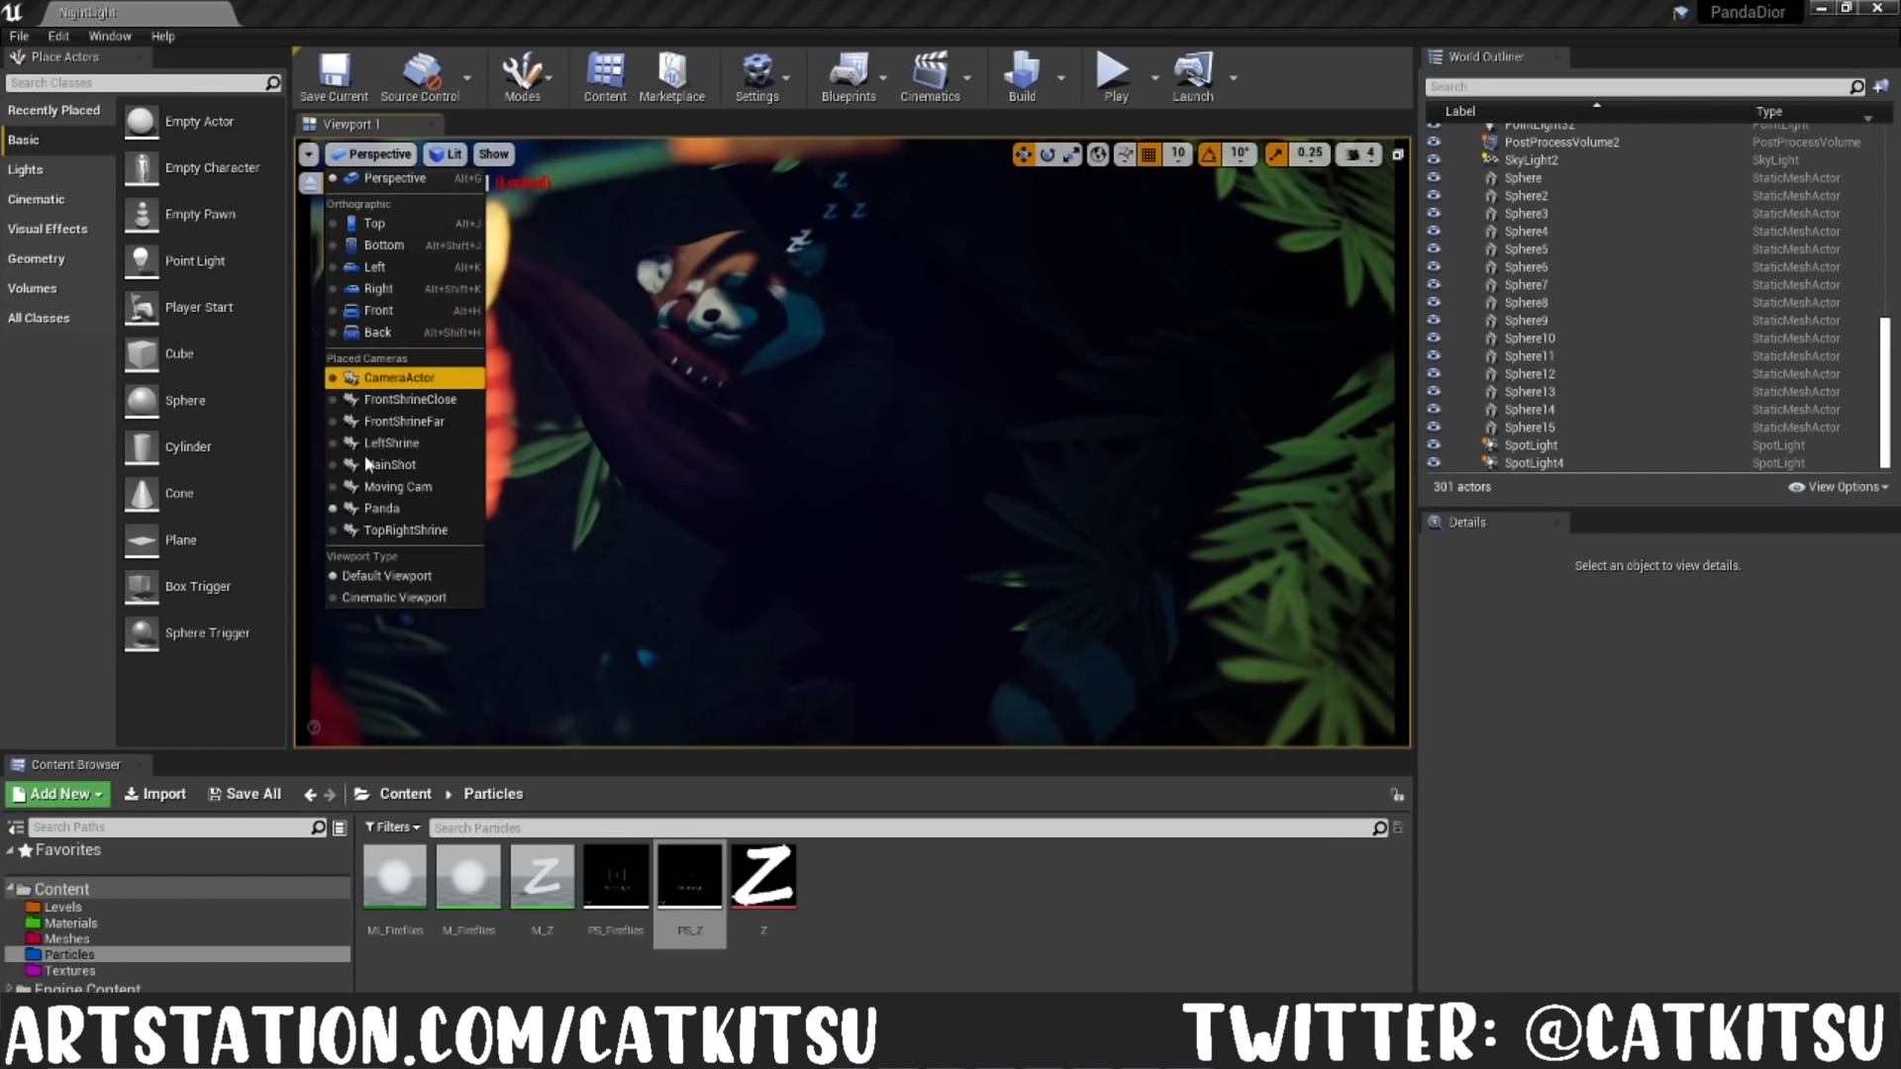
left_click(389, 465)
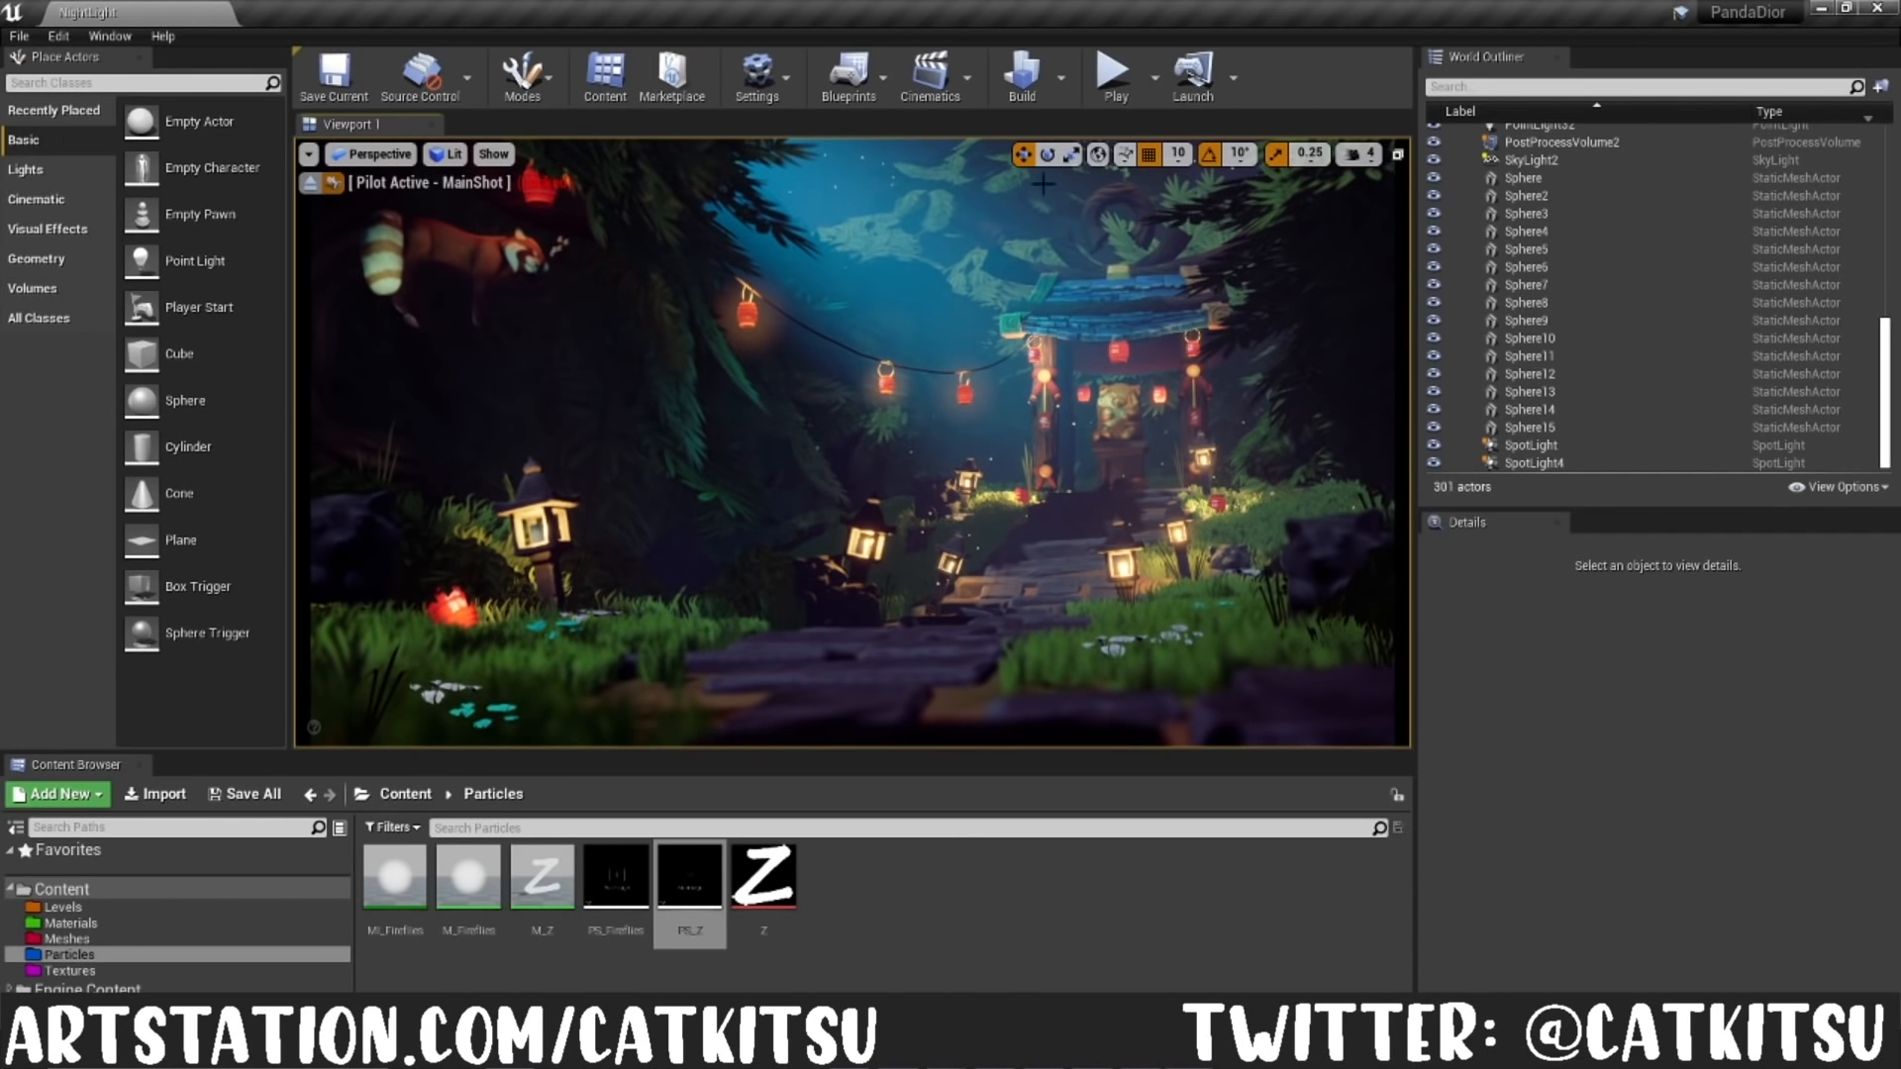
key("F11")
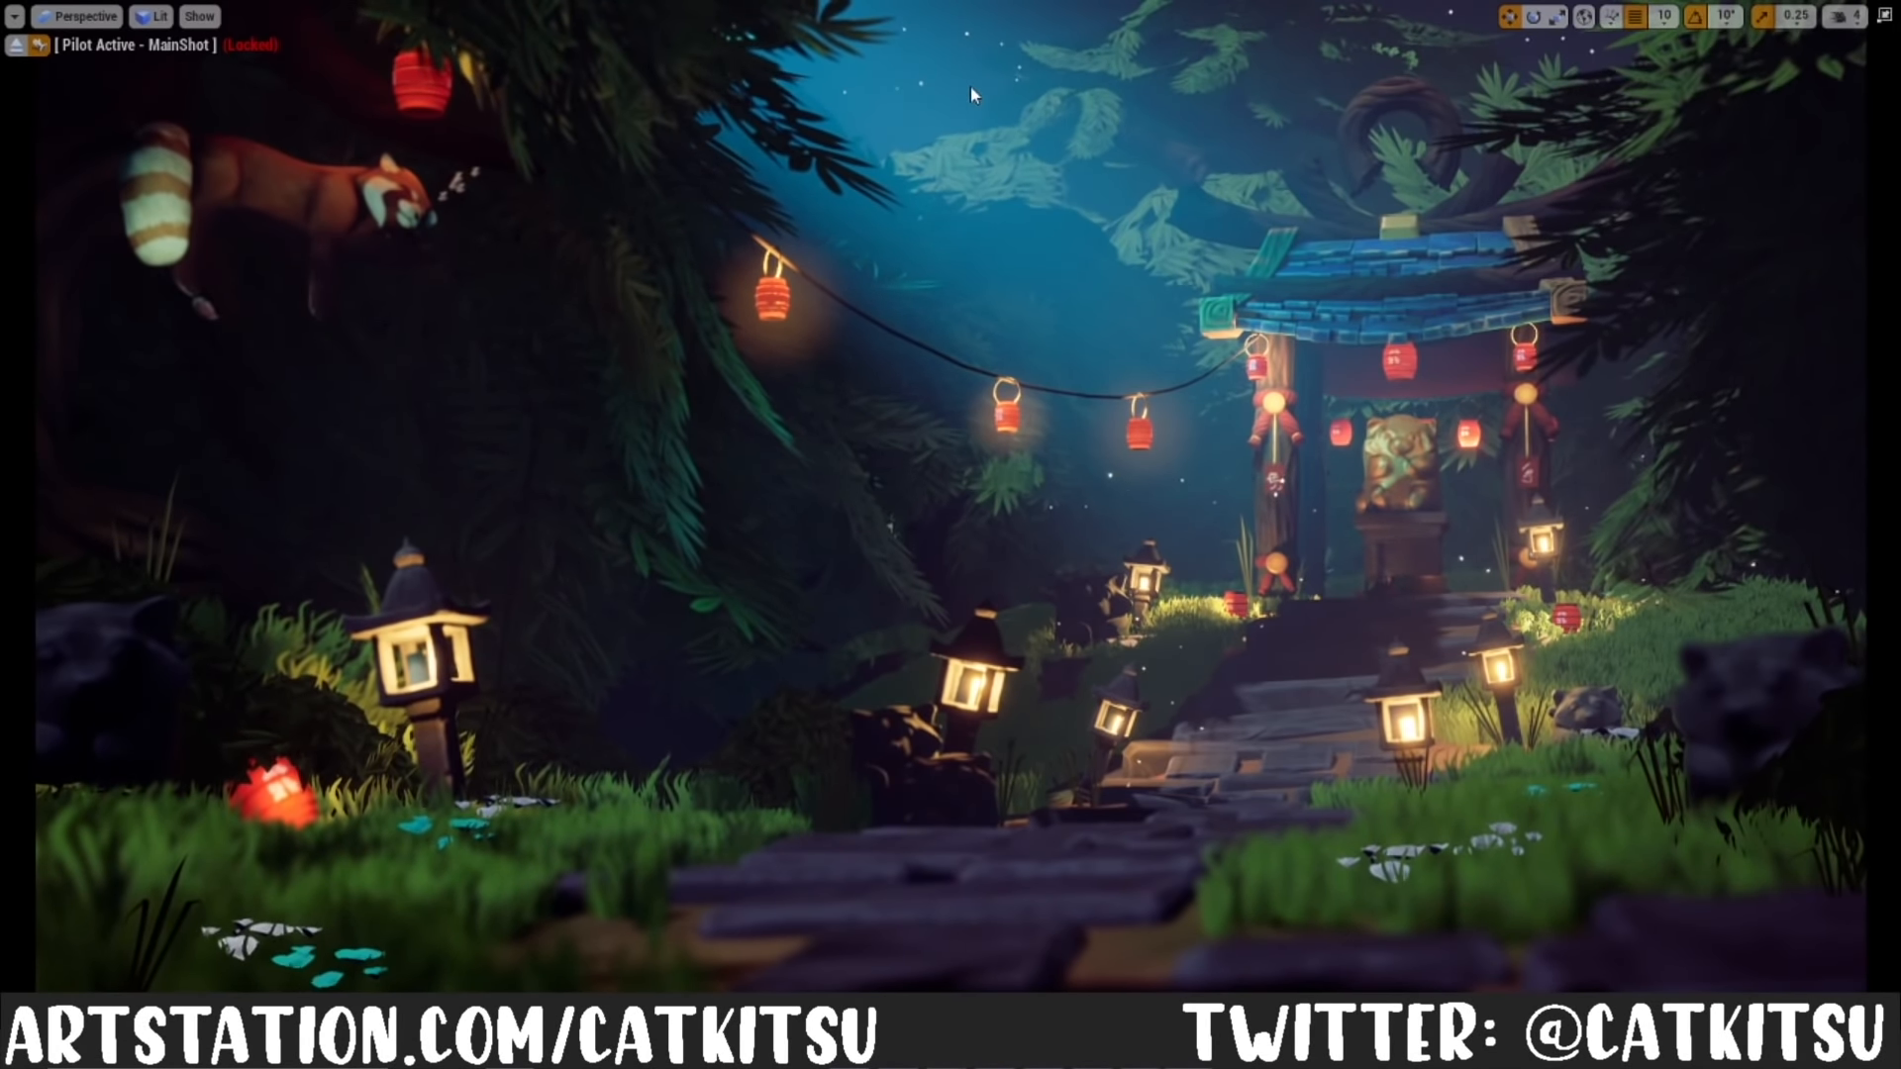